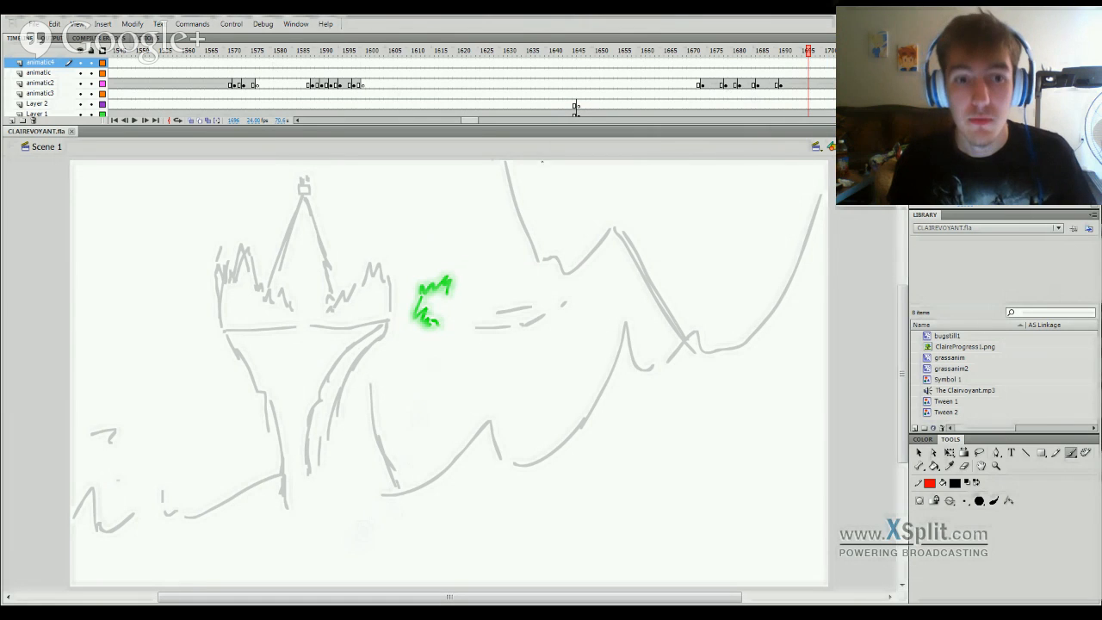
# Step: Scrub through the animatic around frames 1695 to 1904, return to about frame 1859, and undo the stray stroke
pyautogui.click(353, 51)
pyautogui.moveTo(353, 50)
pyautogui.mouseDown()
pyautogui.moveTo(216, 51)
pyautogui.moveTo(542, 51)
pyautogui.moveTo(812, 80)
pyautogui.moveTo(696, 80)
pyautogui.moveTo(856, 80)
pyautogui.moveTo(823, 80)
pyautogui.mouseUp()
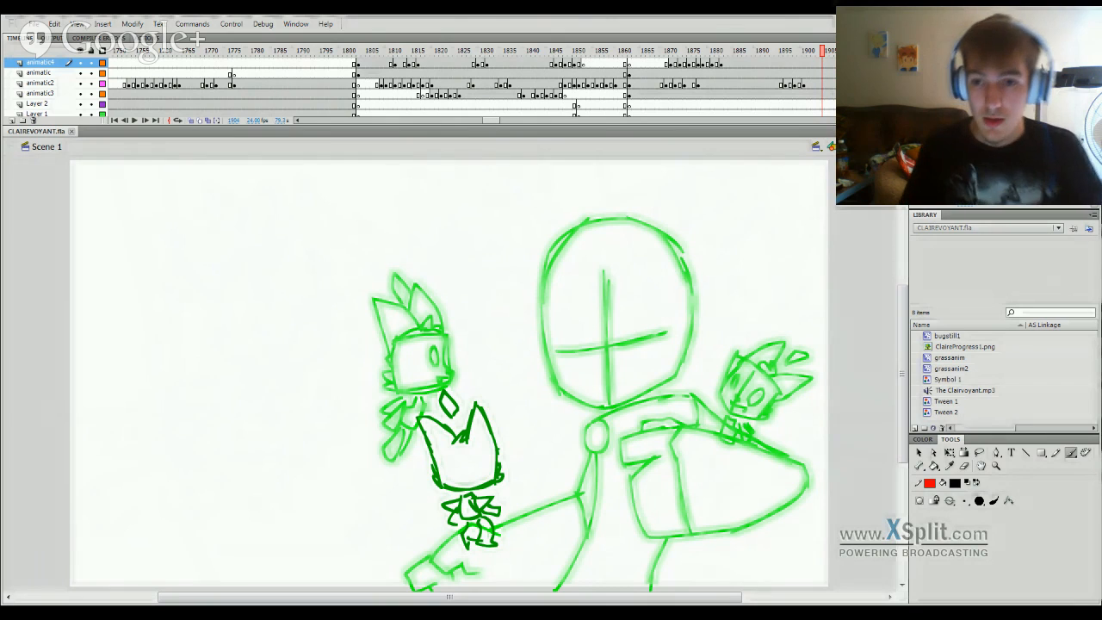
pyautogui.moveTo(737, 50)
pyautogui.mouseDown()
pyautogui.moveTo(646, 124)
pyautogui.moveTo(480, 415)
pyautogui.moveTo(337, 487)
pyautogui.moveTo(224, 492)
pyautogui.moveTo(382, 498)
pyautogui.moveTo(701, 460)
pyautogui.moveTo(1011, 443)
pyautogui.moveTo(922, 434)
pyautogui.moveTo(302, 479)
pyautogui.moveTo(4, 520)
pyautogui.mouseUp()
pyautogui.moveTo(86, 501); pyautogui.dragTo(297, 455)
pyautogui.hotkey('ctrl', 'z')
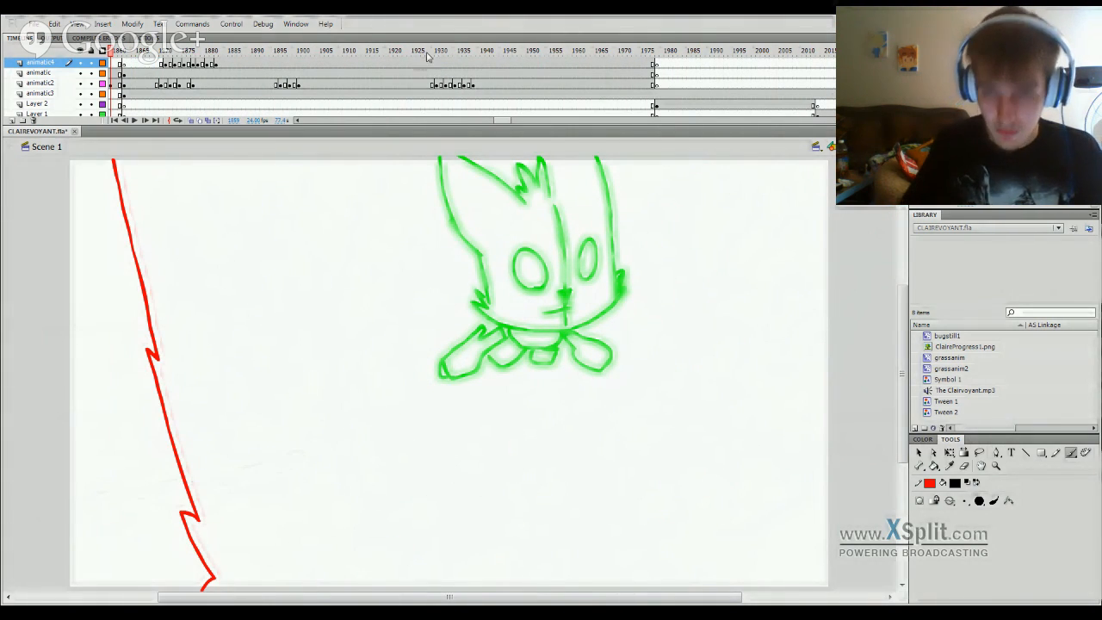
# Step: Insert a blank keyframe on the animatic3 layer at frame 1978, where the large face close-up begins
pyautogui.moveTo(400, 47)
pyautogui.mouseDown()
pyautogui.moveTo(129, 259)
pyautogui.moveTo(29, 445)
pyautogui.moveTo(242, 506)
pyautogui.moveTo(940, 423)
pyautogui.moveTo(800, 422)
pyautogui.moveTo(197, 482)
pyautogui.moveTo(373, 509)
pyautogui.moveTo(184, 508)
pyautogui.moveTo(291, 515)
pyautogui.moveTo(236, 524)
pyautogui.moveTo(519, 517)
pyautogui.moveTo(768, 488)
pyautogui.moveTo(773, 96)
pyautogui.mouseUp()
pyautogui.click(773, 96)
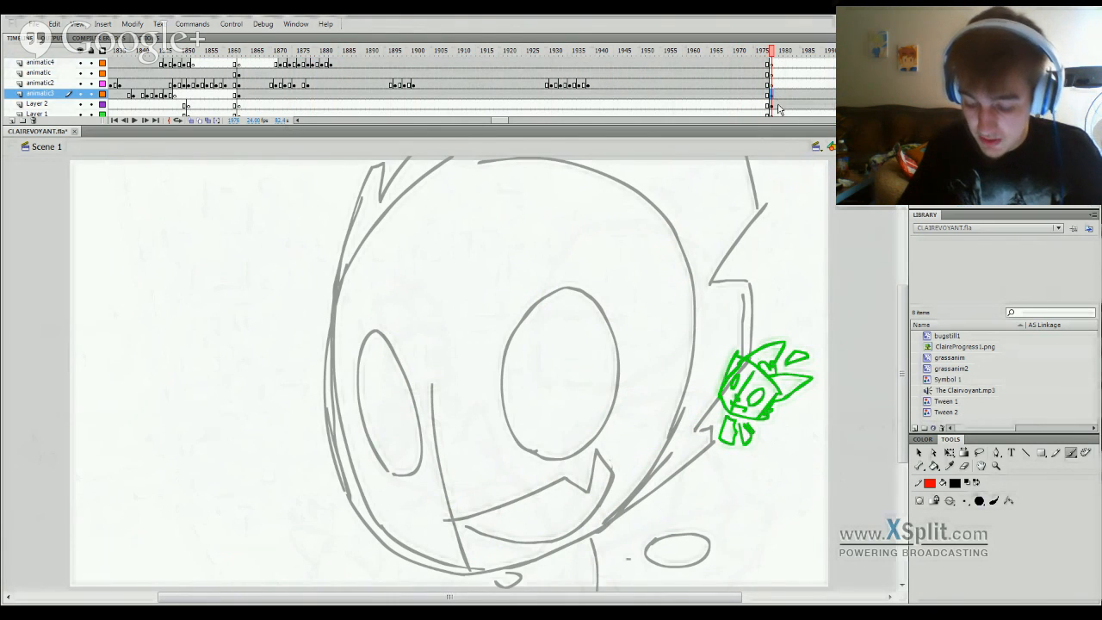
pyautogui.press('F7')
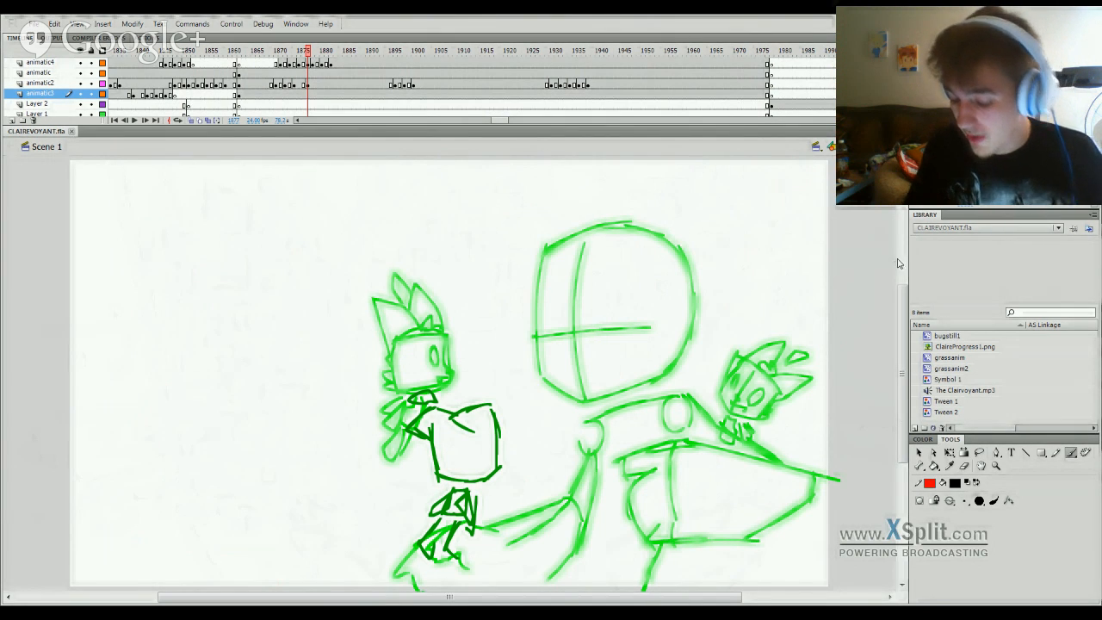
# Step: Examine the standing character sketch around frame 2590 and the seated girl's poses around frames 4652 to 4665
pyautogui.moveTo(903, 332); pyautogui.dragTo(911, 331)
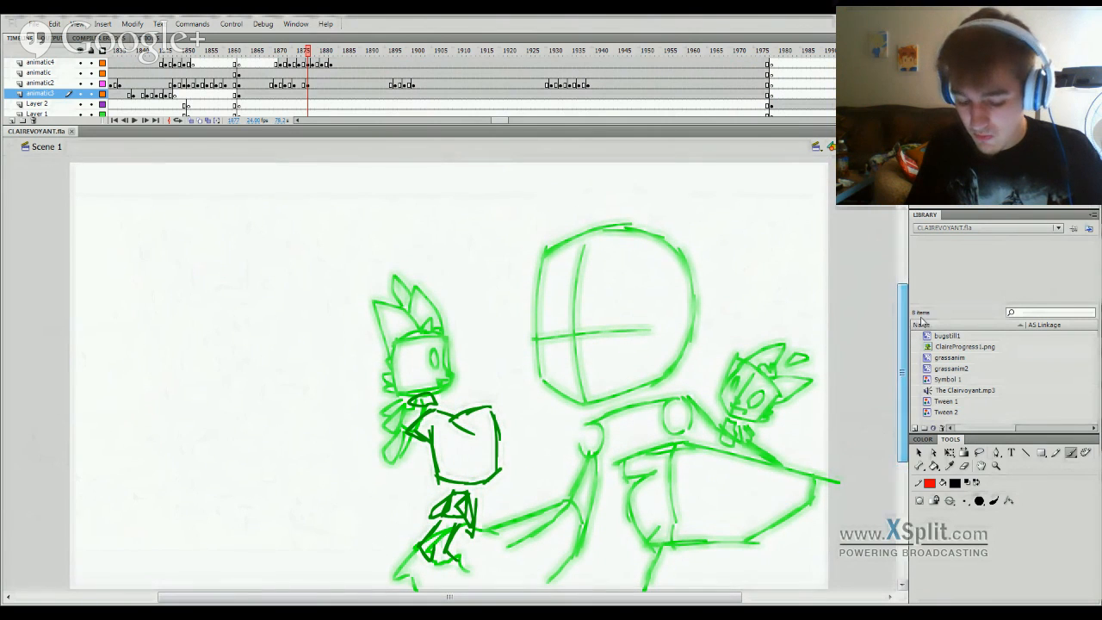
pyautogui.moveTo(332, 51); pyautogui.dragTo(555, 488)
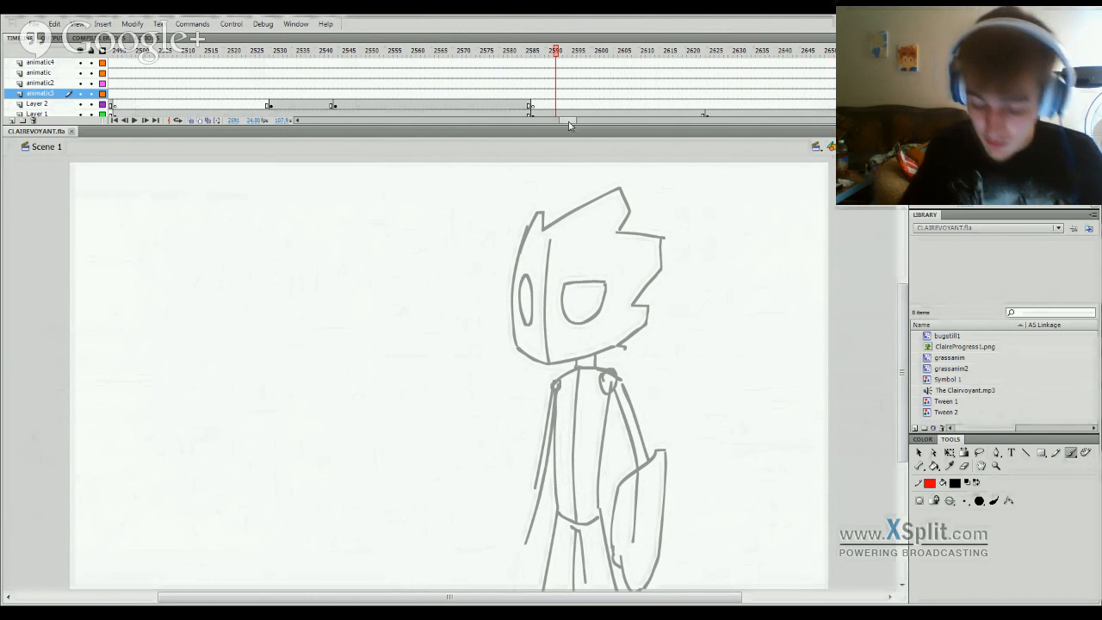
pyautogui.moveTo(570, 120); pyautogui.dragTo(796, 293)
pyautogui.click(524, 52)
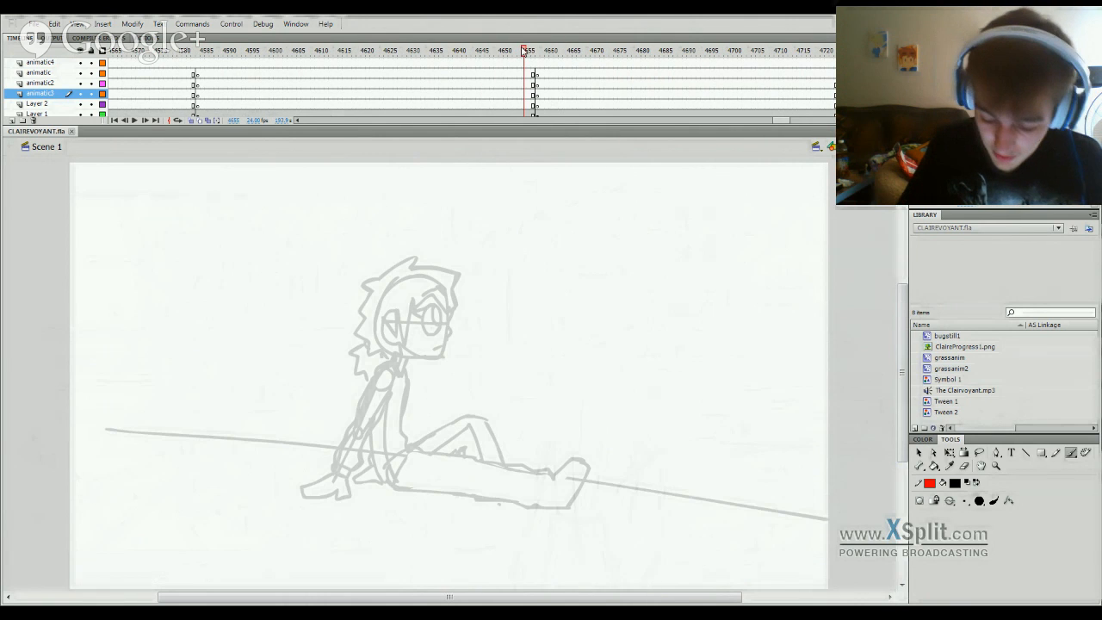
pyautogui.moveTo(783, 122)
pyautogui.mouseDown()
pyautogui.moveTo(796, 123)
pyautogui.moveTo(776, 119)
pyautogui.mouseUp()
pyautogui.moveTo(473, 53); pyautogui.dragTo(409, 51)
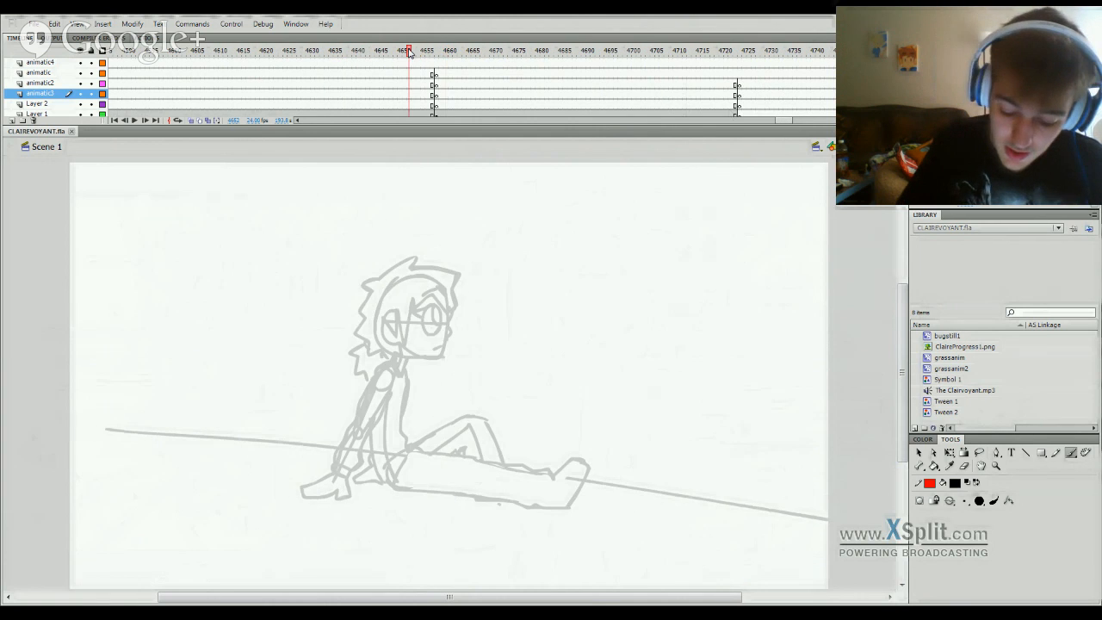
pyautogui.click(471, 54)
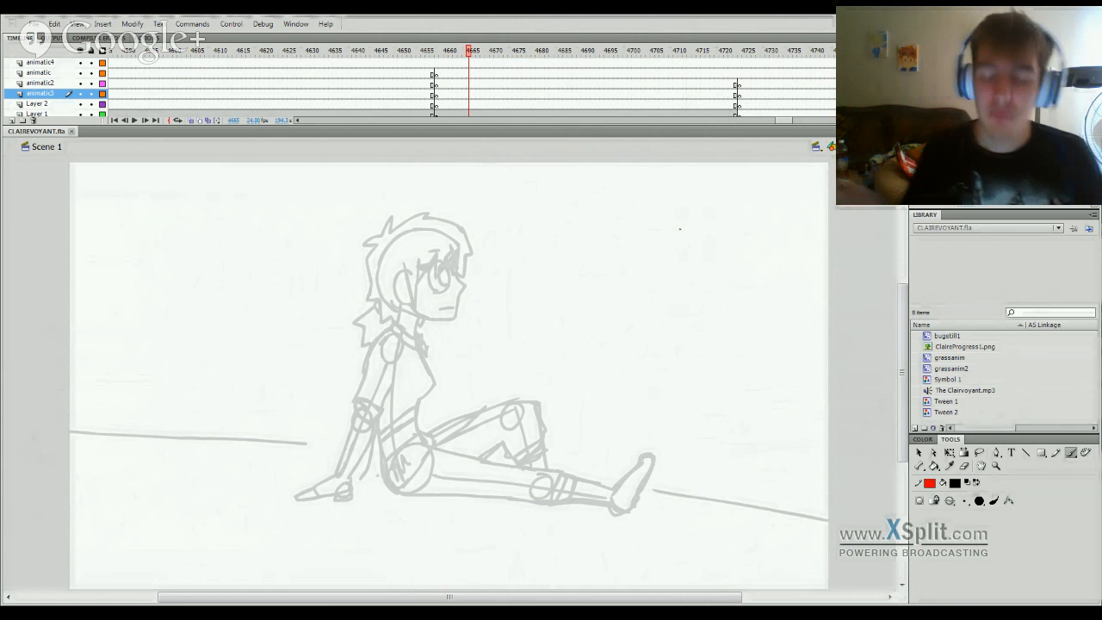
# Step: Play the bug flight from frame 765 and examine the green arrow animation over the landscape around frame 930
pyautogui.moveTo(782, 120)
pyautogui.mouseDown()
pyautogui.moveTo(762, 127)
pyautogui.moveTo(757, 105)
pyautogui.moveTo(689, 164)
pyautogui.moveTo(681, 509)
pyautogui.moveTo(388, 514)
pyautogui.mouseUp()
pyautogui.click(694, 51)
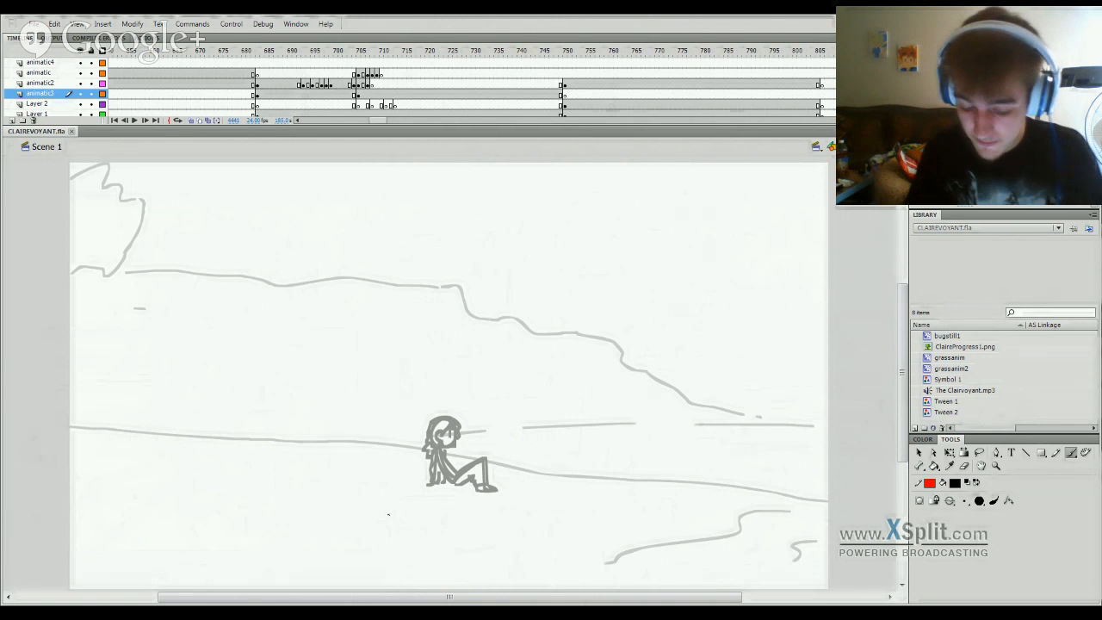
pyautogui.click(523, 49)
pyautogui.click(636, 49)
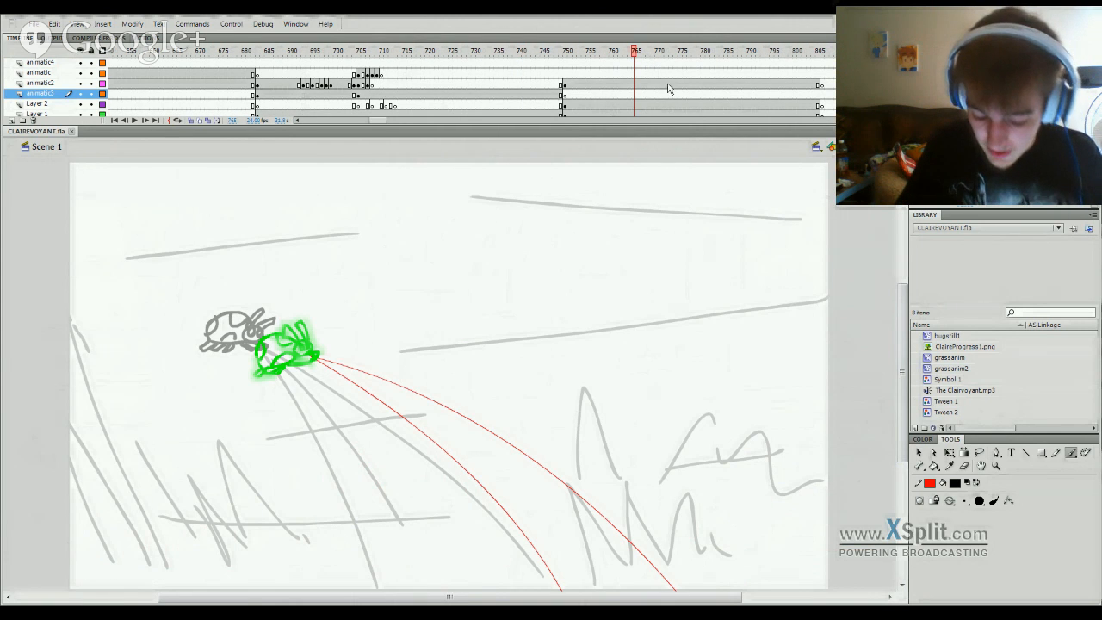
pyautogui.press('Return')
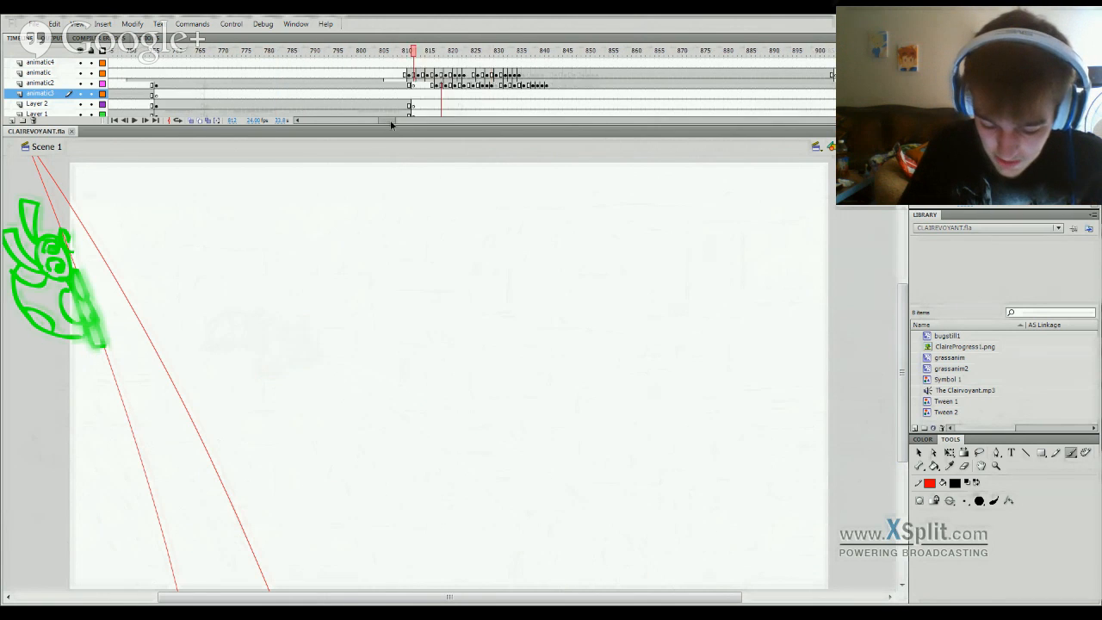
pyautogui.moveTo(391, 119); pyautogui.dragTo(399, 120)
pyautogui.click(552, 52)
pyautogui.click(603, 52)
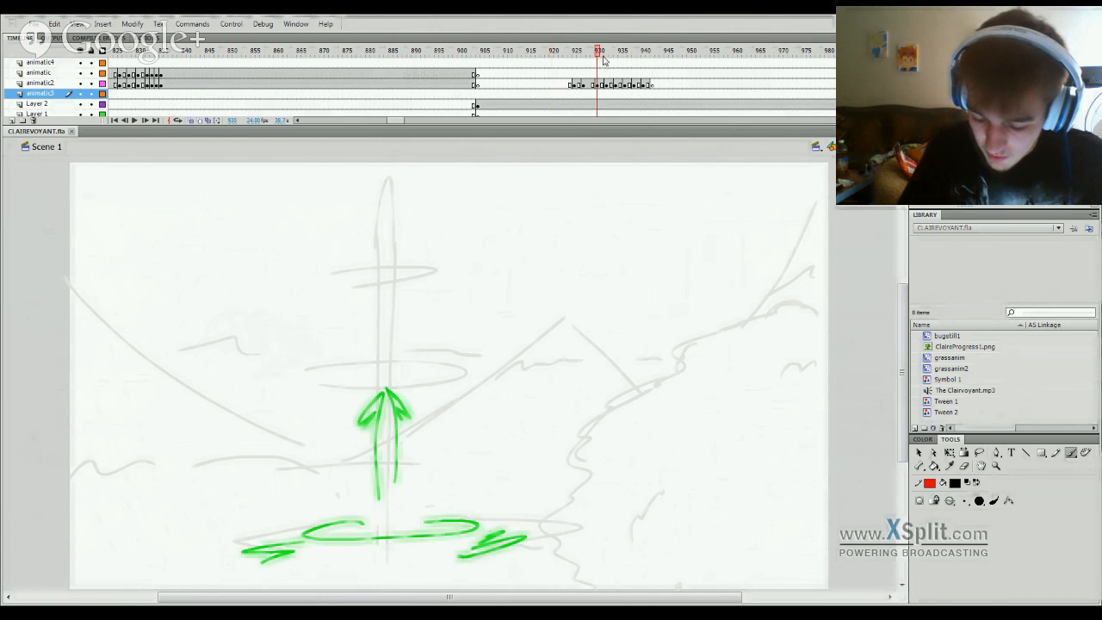
# Step: Review the bug near frame 888, the landscape near frame 908, and the green figure's jump up to frame 1020
pyautogui.click(399, 115)
pyautogui.click(402, 121)
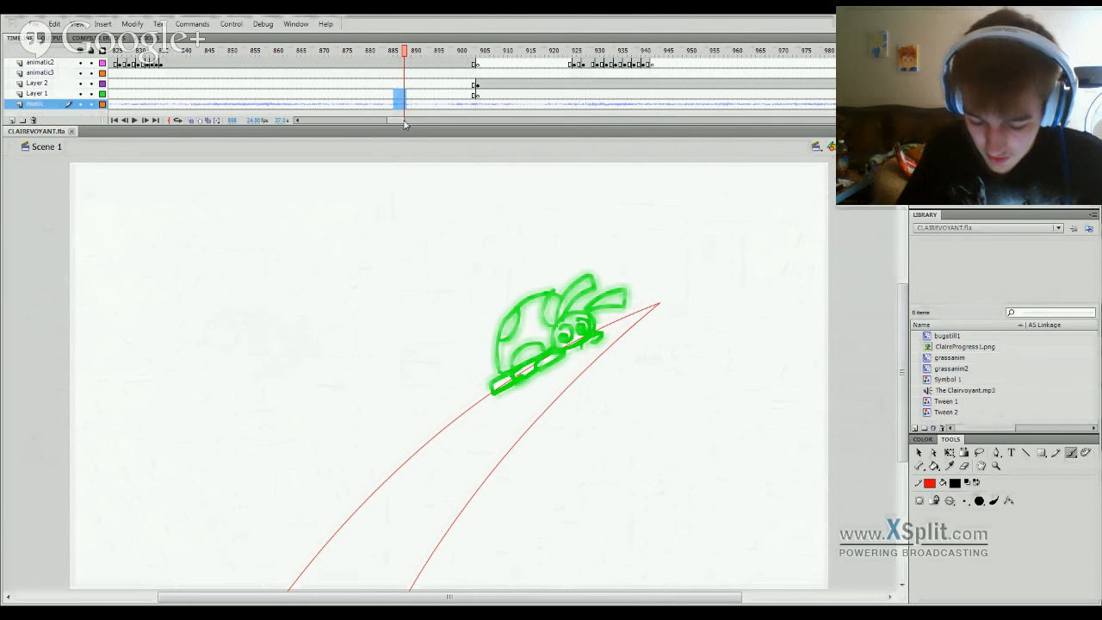
pyautogui.click(440, 52)
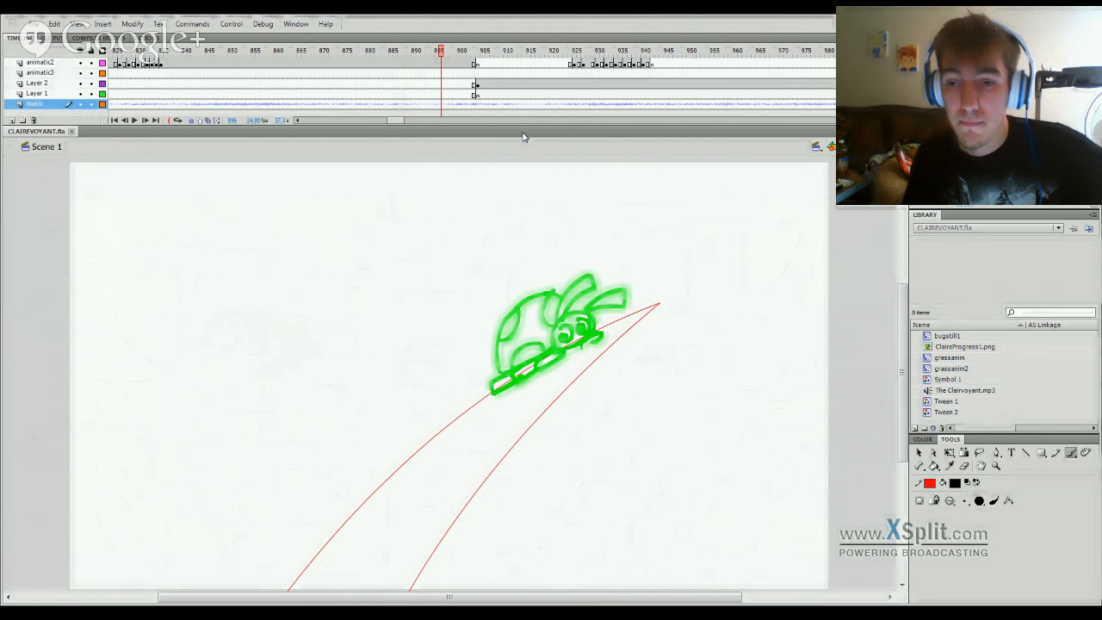
pyautogui.moveTo(406, 122); pyautogui.dragTo(400, 130)
pyautogui.click(446, 57)
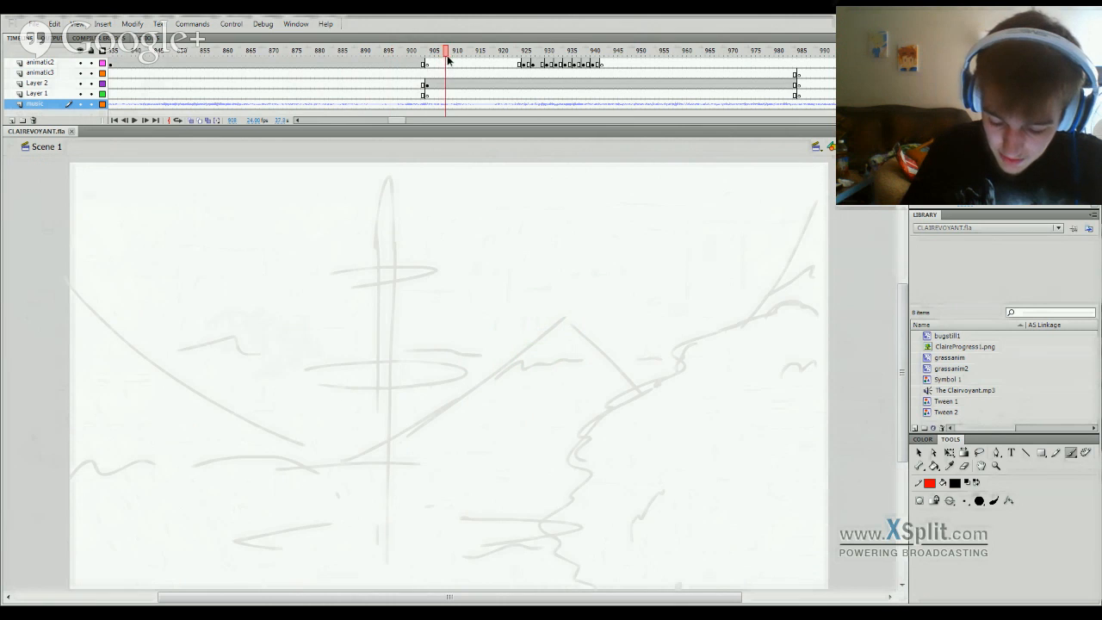
pyautogui.moveTo(398, 125); pyautogui.dragTo(407, 124)
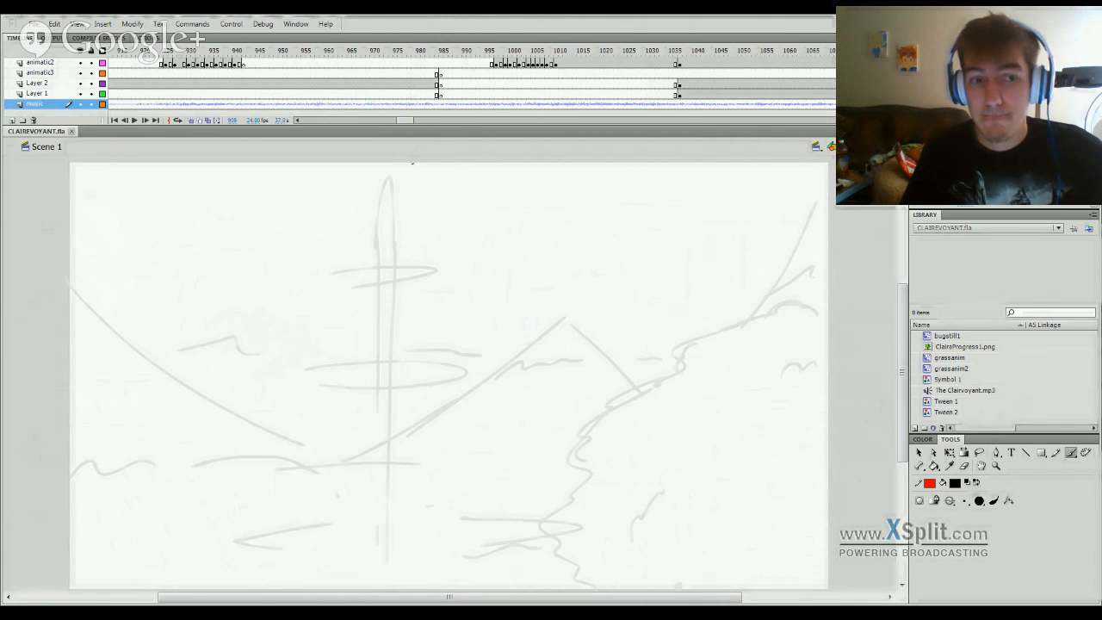
pyautogui.click(566, 55)
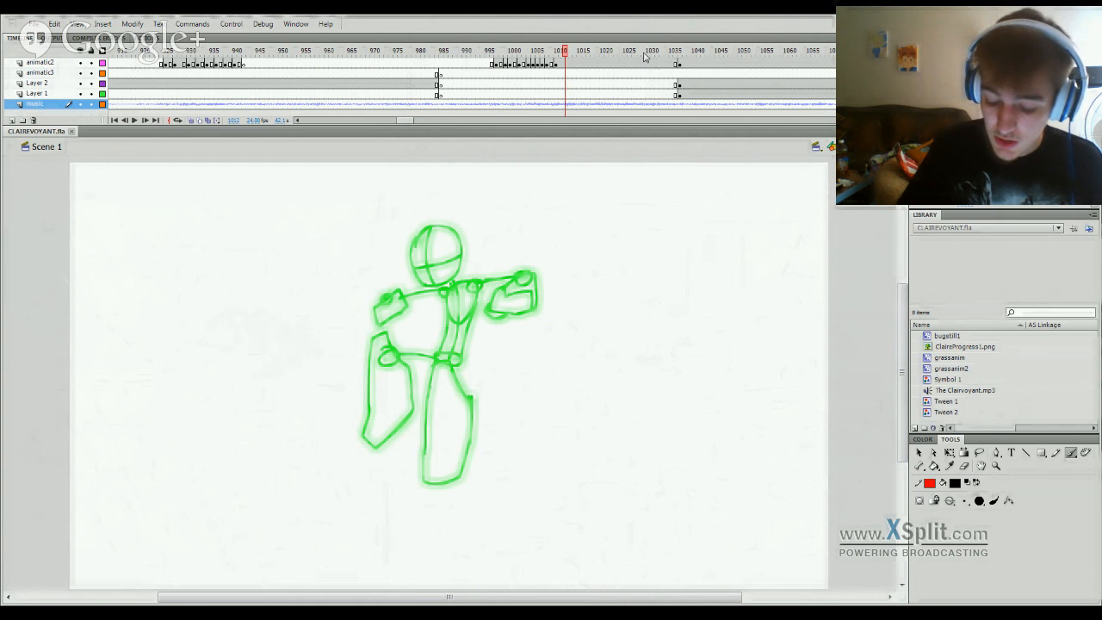
pyautogui.moveTo(544, 52); pyautogui.dragTo(524, 51)
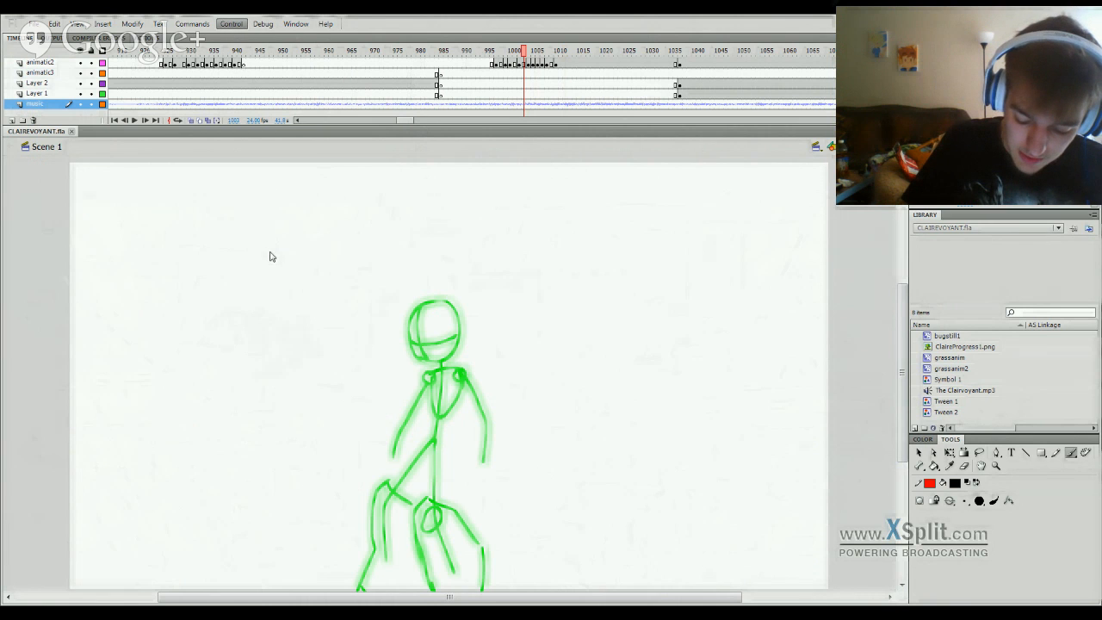
pyautogui.moveTo(503, 52); pyautogui.dragTo(454, 52)
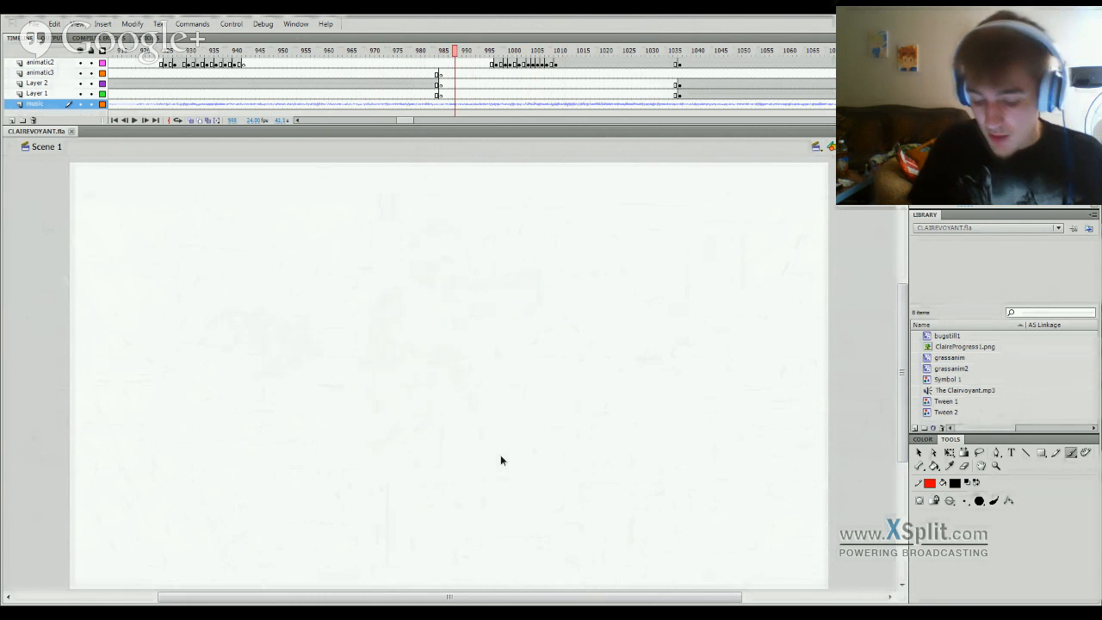
pyautogui.moveTo(501, 460)
pyautogui.mouseDown()
pyautogui.moveTo(795, 437)
pyautogui.moveTo(397, 408)
pyautogui.moveTo(821, 429)
pyautogui.moveTo(476, 399)
pyautogui.moveTo(646, 418)
pyautogui.moveTo(603, 443)
pyautogui.mouseUp()
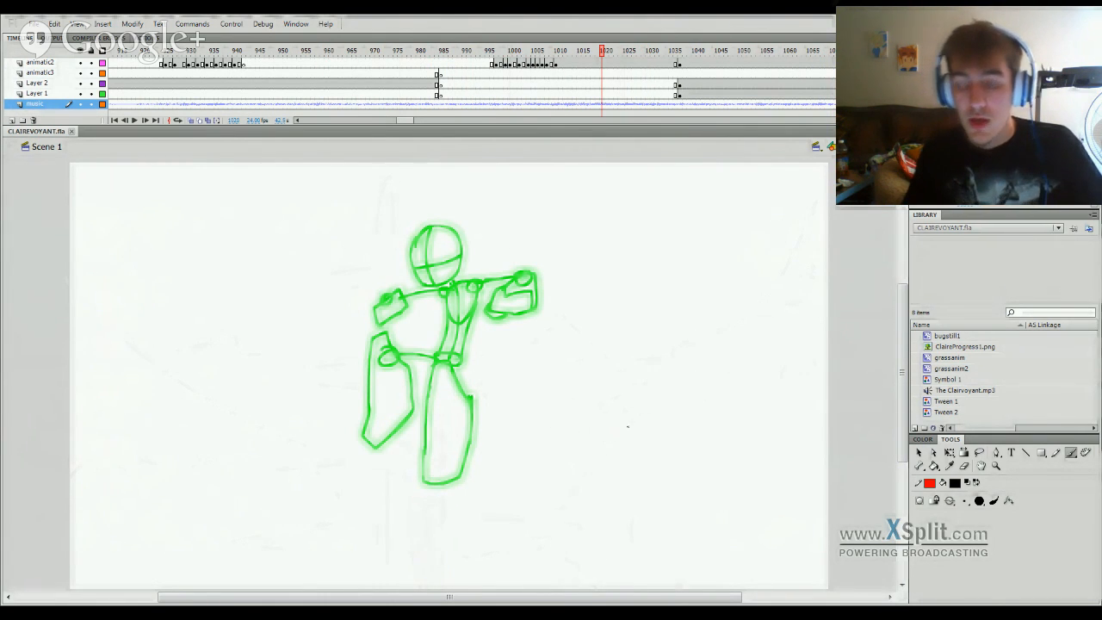
# Step: Examine the character close-up around frame 1279 and the closed-eyes portrait around frame 4215, checking the keyframe spacing between them
pyautogui.moveTo(653, 54)
pyautogui.mouseDown()
pyautogui.moveTo(741, 66)
pyautogui.moveTo(1042, 251)
pyautogui.moveTo(1033, 252)
pyautogui.mouseUp()
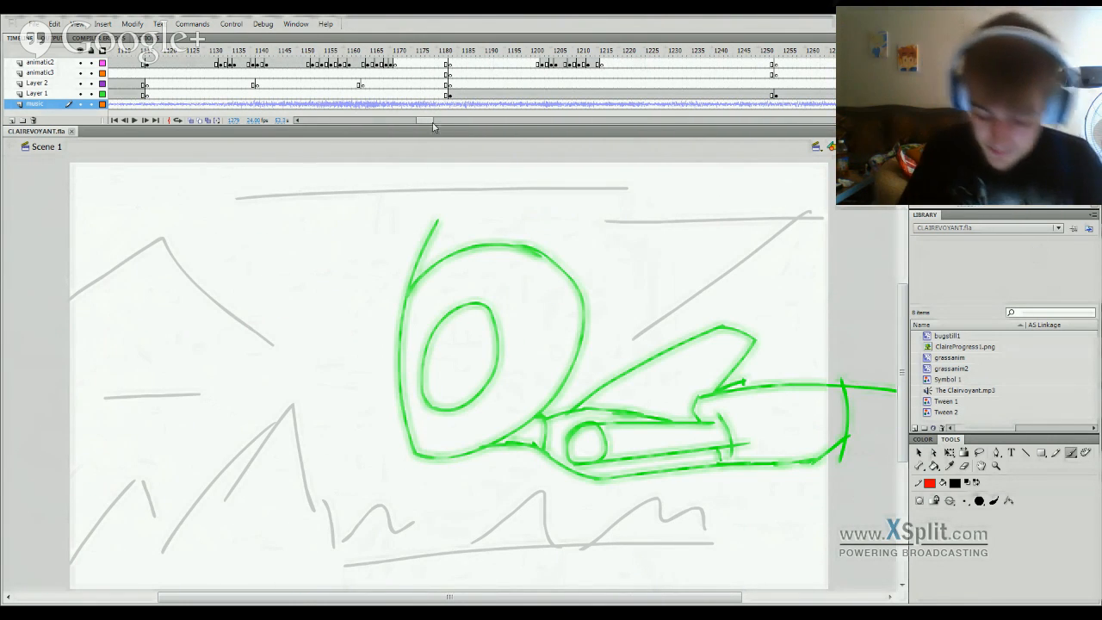
pyautogui.moveTo(426, 122); pyautogui.dragTo(663, 123)
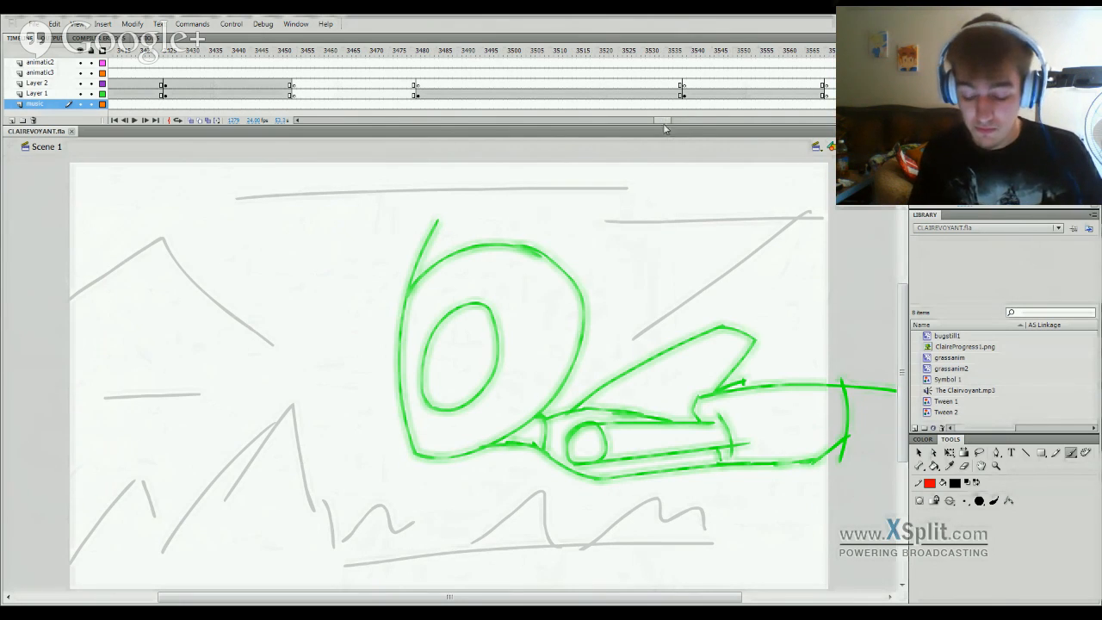
pyautogui.moveTo(660, 130)
pyautogui.mouseDown()
pyautogui.moveTo(668, 121)
pyautogui.moveTo(683, 135)
pyautogui.moveTo(670, 135)
pyautogui.moveTo(674, 125)
pyautogui.mouseUp()
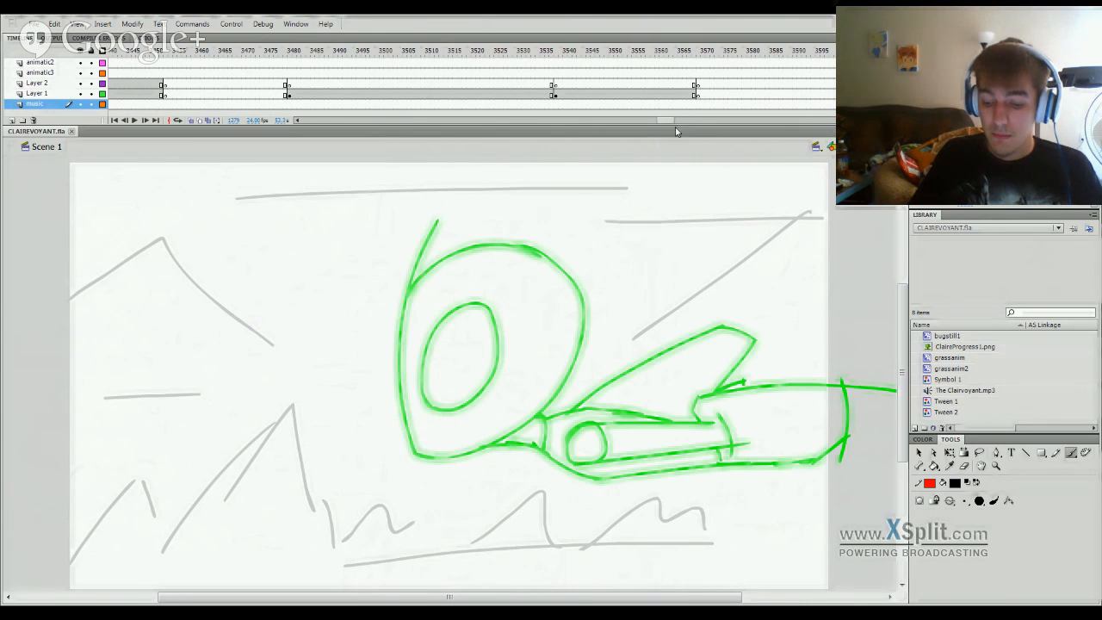
pyautogui.moveTo(667, 124); pyautogui.dragTo(726, 343)
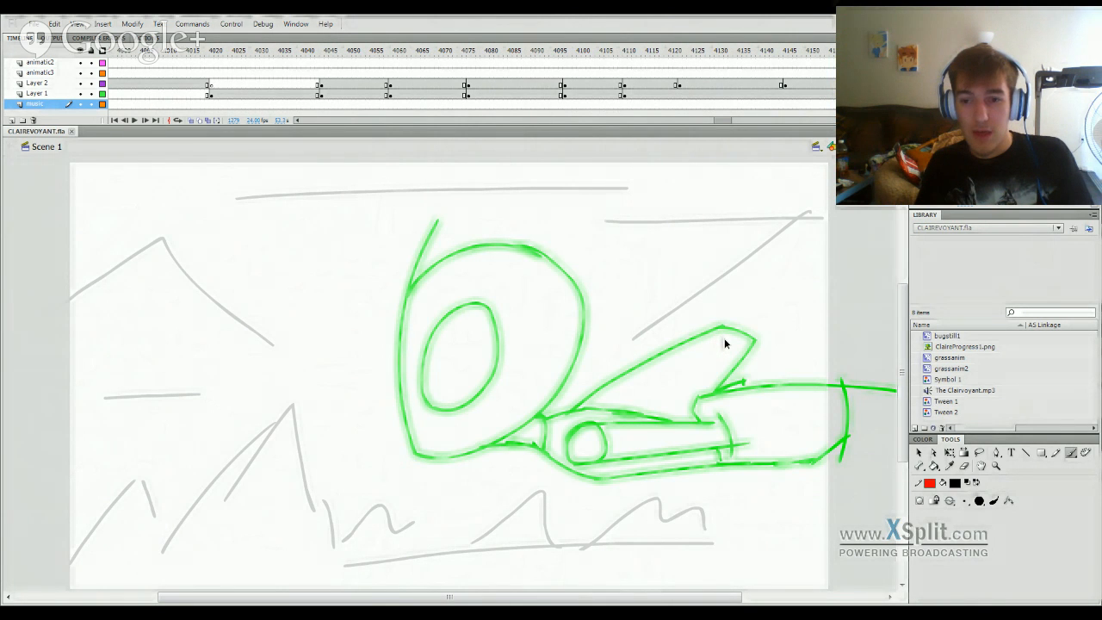
pyautogui.moveTo(724, 343); pyautogui.dragTo(734, 345)
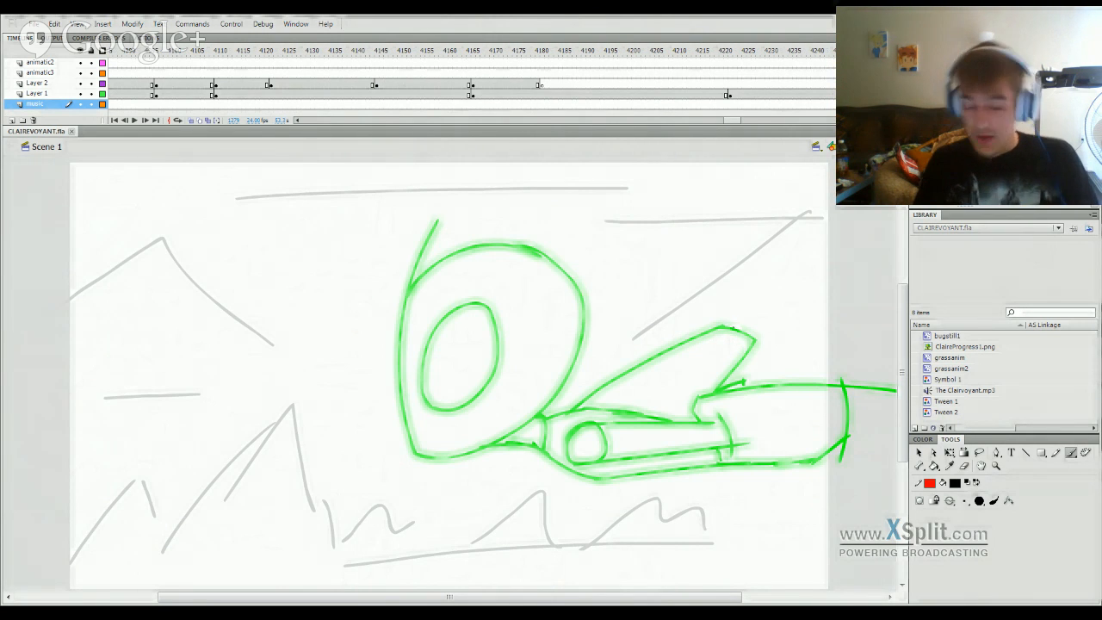
pyautogui.moveTo(717, 54); pyautogui.dragTo(704, 60)
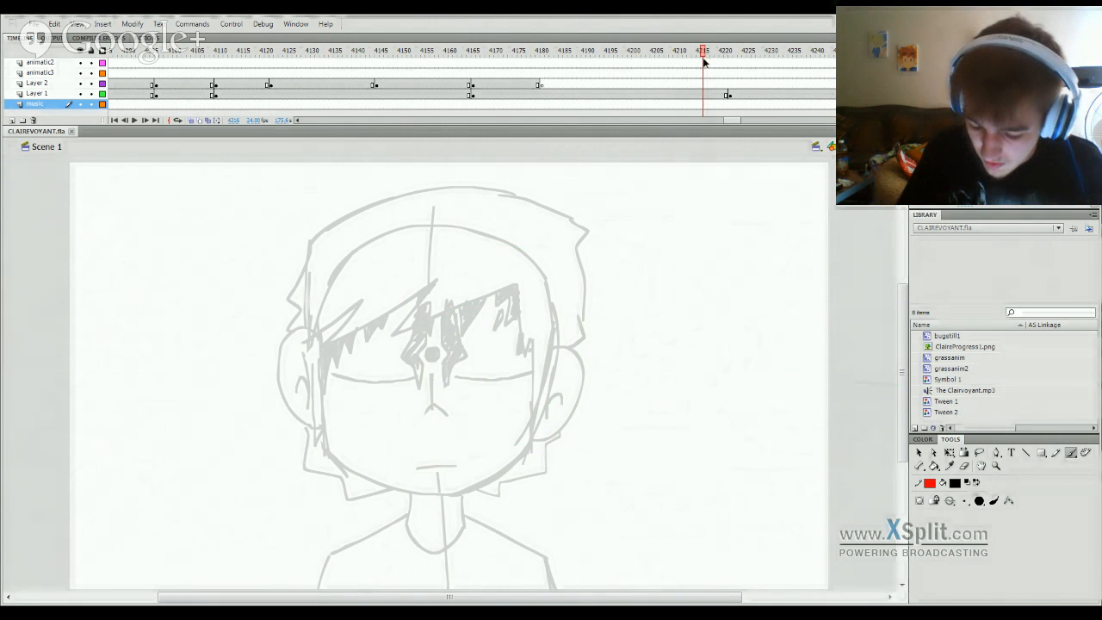
# Step: Compare the drawings around frames 1975 to 1980, where the puppet scene cuts to the large face close-up
pyautogui.click(718, 123)
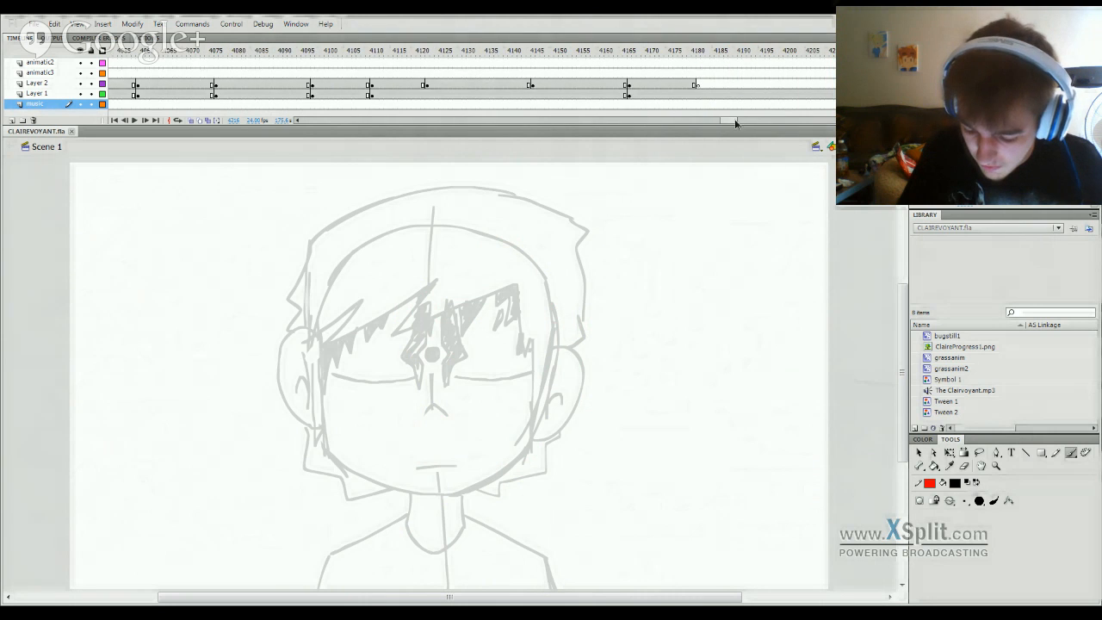
pyautogui.moveTo(719, 128)
pyautogui.mouseDown()
pyautogui.moveTo(644, 120)
pyautogui.moveTo(524, 139)
pyautogui.moveTo(514, 122)
pyautogui.mouseUp()
pyautogui.click(699, 53)
pyautogui.click(635, 53)
pyautogui.click(698, 52)
pyautogui.click(612, 52)
pyautogui.click(656, 54)
pyautogui.click(464, 52)
pyautogui.click(519, 52)
pyautogui.click(515, 52)
pyautogui.click(566, 52)
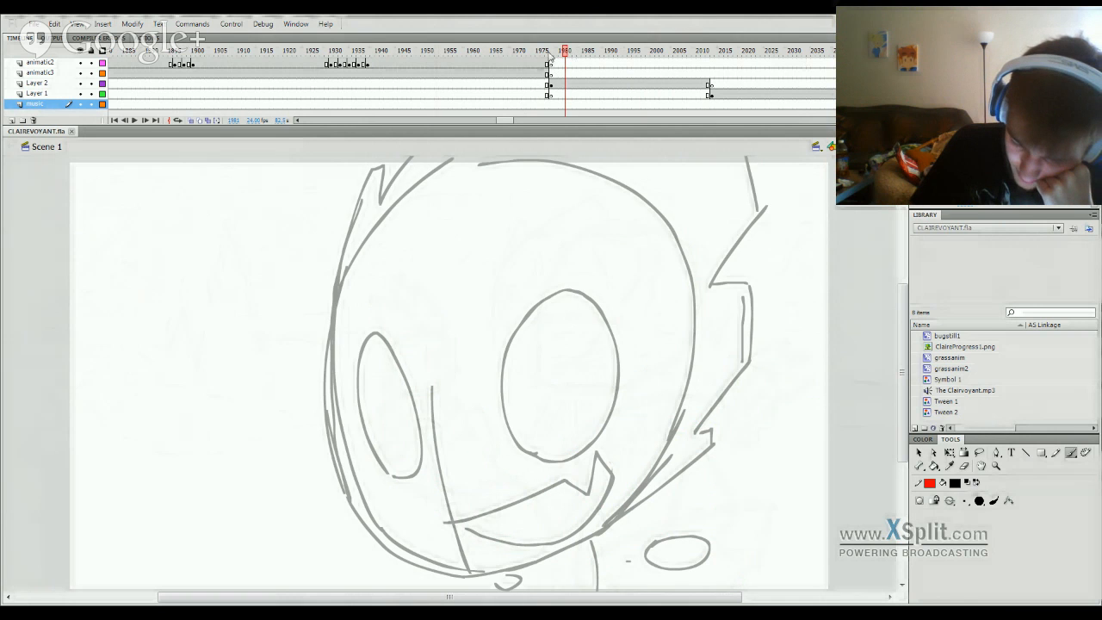
pyautogui.click(540, 53)
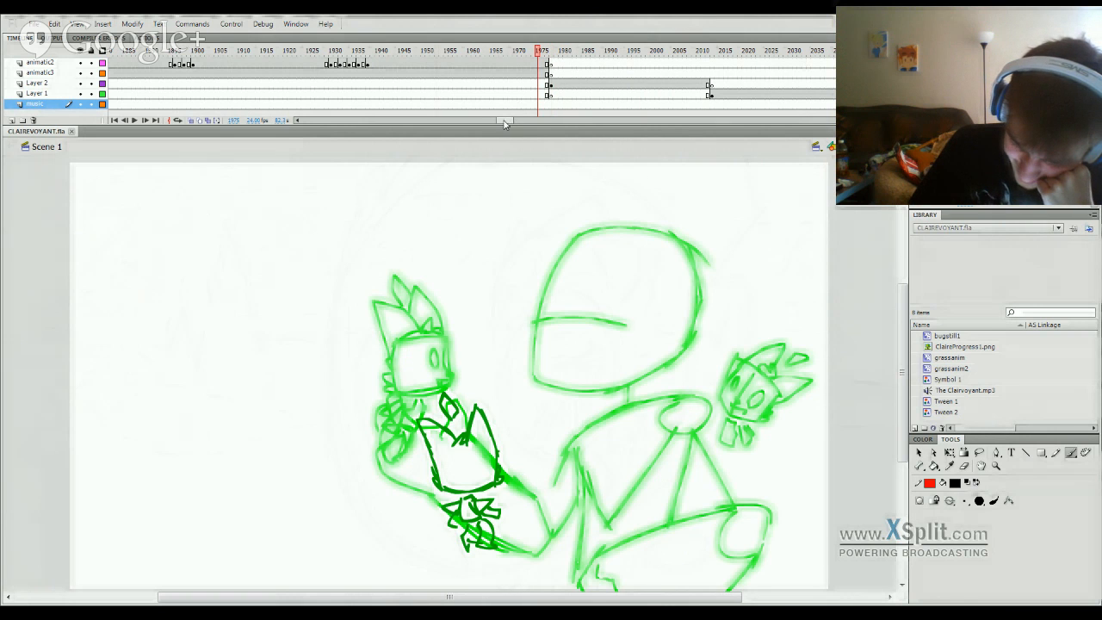
# Step: Insert a blank keyframe on Layer 2 at frame 1985 to cut the large face sketch short
pyautogui.moveTo(504, 123); pyautogui.dragTo(511, 123)
pyautogui.click(358, 52)
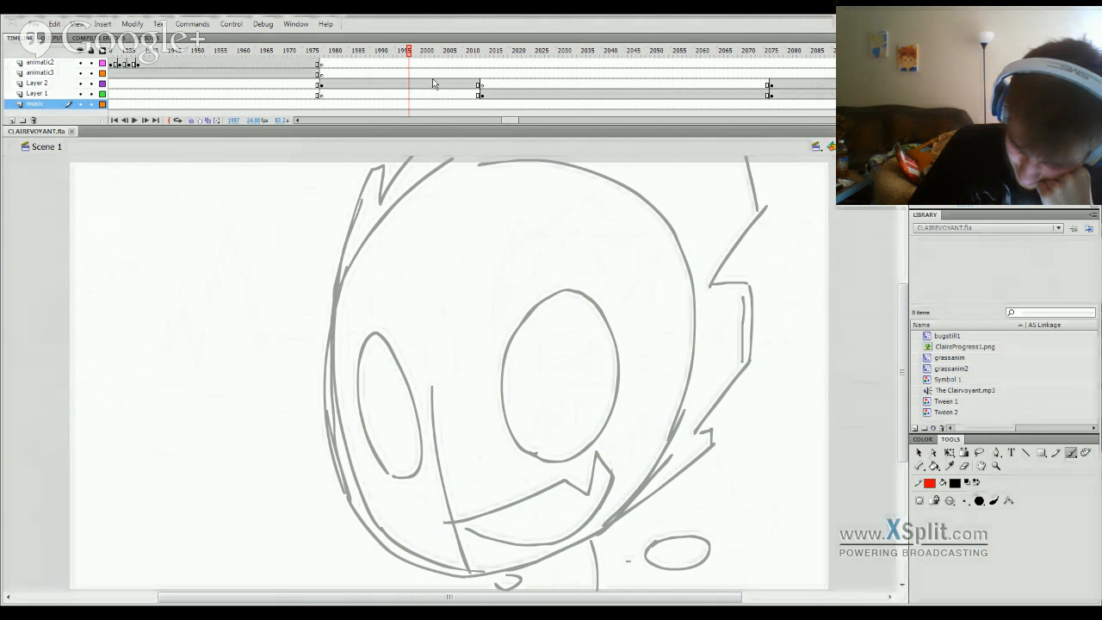
pyautogui.click(432, 84)
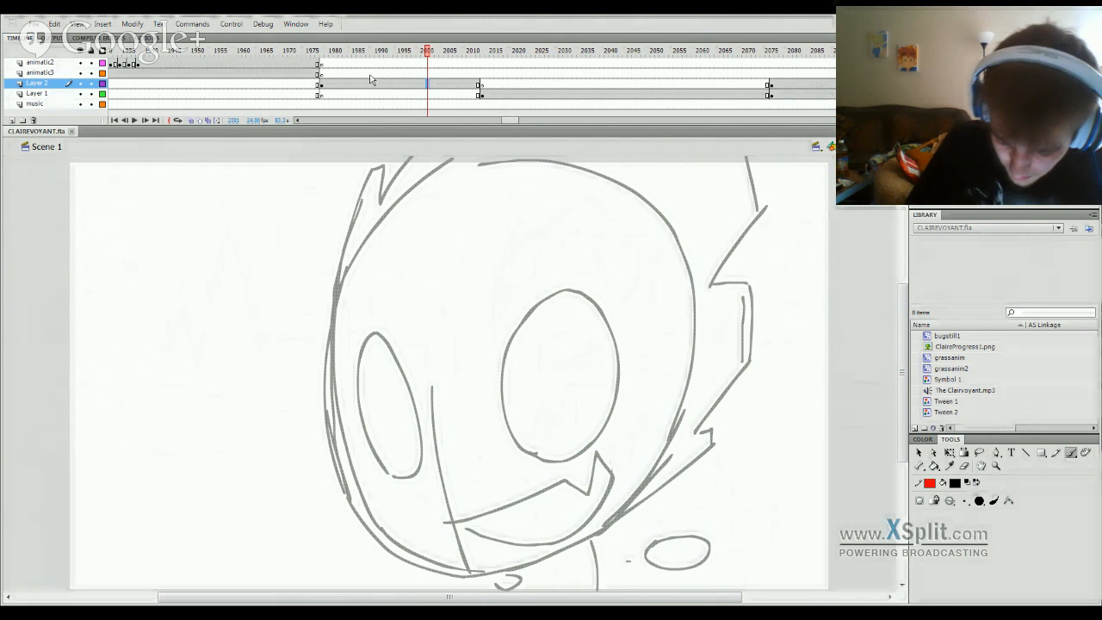
pyautogui.press('Delete')
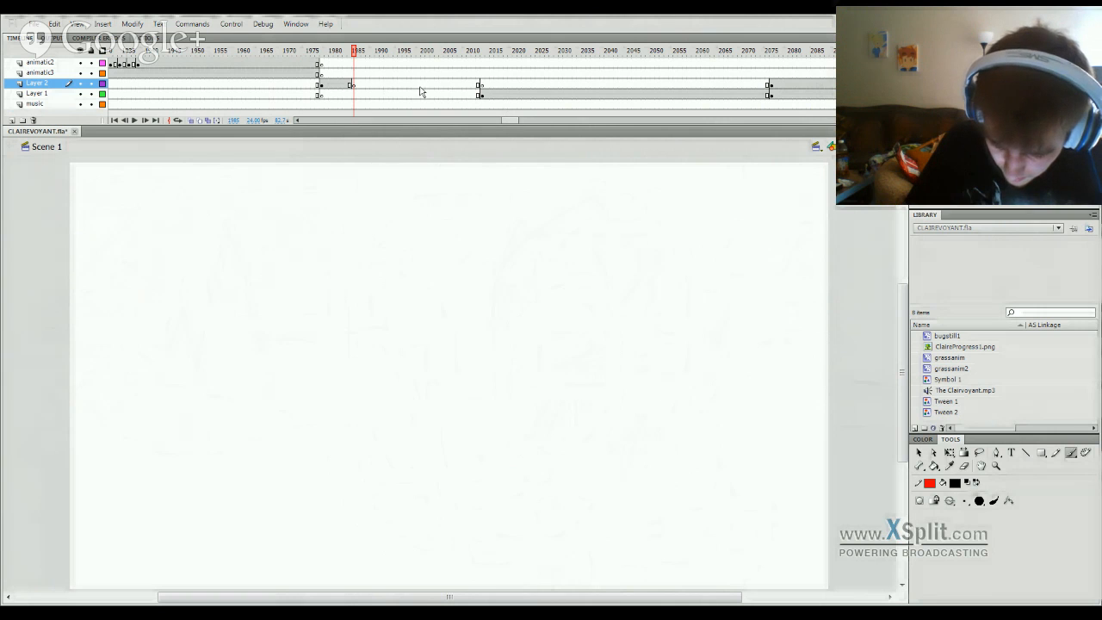
# Step: Turn on onion skinning and check the green character drawings around frames 1881 and 690
pyautogui.click(191, 122)
pyautogui.moveTo(354, 52); pyautogui.dragTo(191, 482)
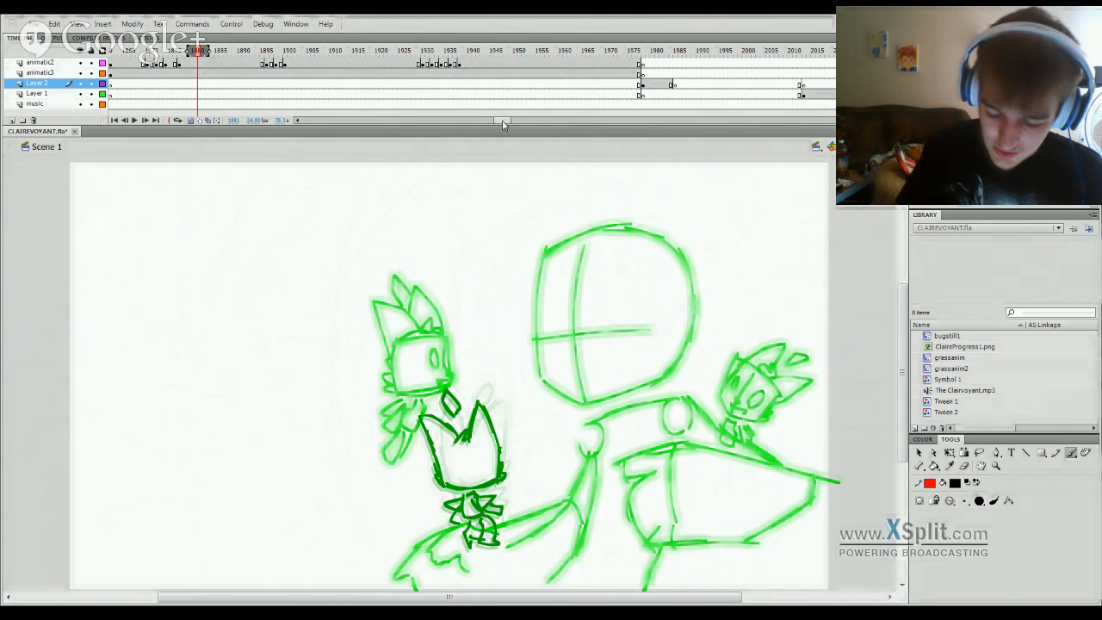
pyautogui.moveTo(503, 125); pyautogui.dragTo(454, 122)
pyautogui.moveTo(456, 53)
pyautogui.mouseDown()
pyautogui.moveTo(170, 432)
pyautogui.moveTo(82, 491)
pyautogui.moveTo(277, 292)
pyautogui.moveTo(181, 423)
pyautogui.moveTo(67, 450)
pyautogui.moveTo(338, 437)
pyautogui.moveTo(364, 448)
pyautogui.moveTo(344, 448)
pyautogui.mouseUp()
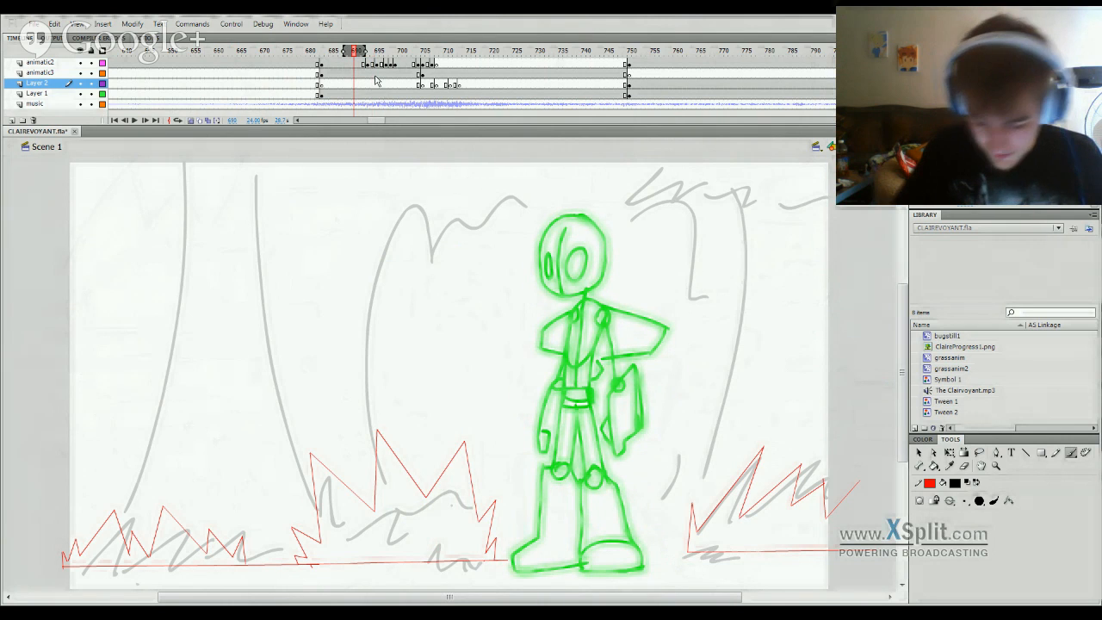
# Step: Play back the green character's movement between about frames 688 and 715 and check its poses against the background
pyautogui.click(329, 89)
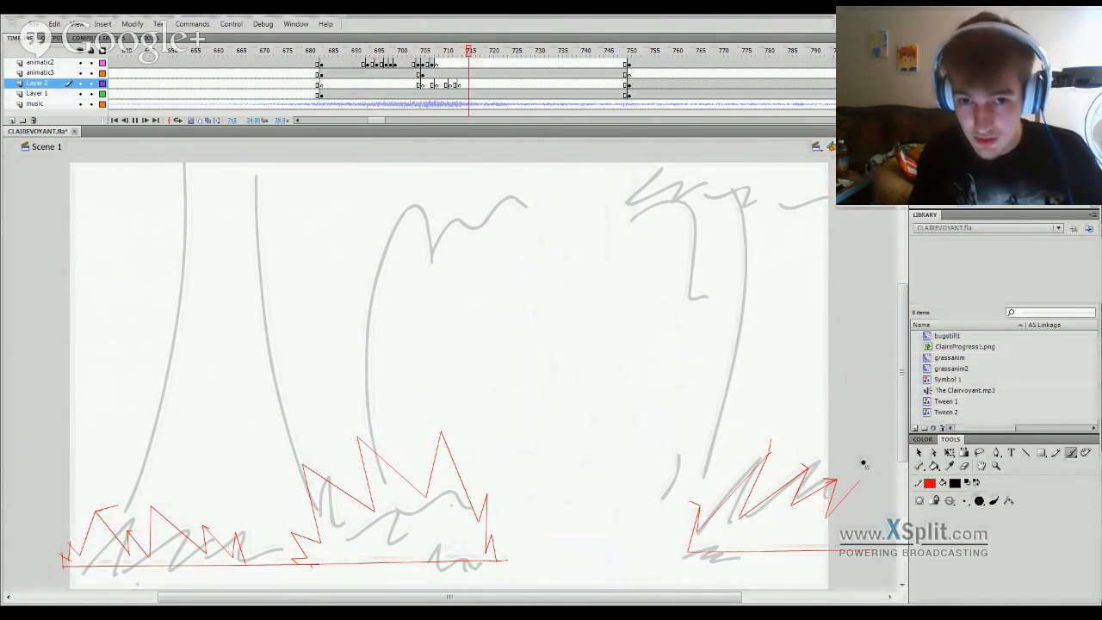
pyautogui.press('Return')
pyautogui.moveTo(402, 55)
pyautogui.mouseDown()
pyautogui.moveTo(365, 53)
pyautogui.moveTo(459, 53)
pyautogui.moveTo(411, 65)
pyautogui.moveTo(455, 78)
pyautogui.mouseUp()
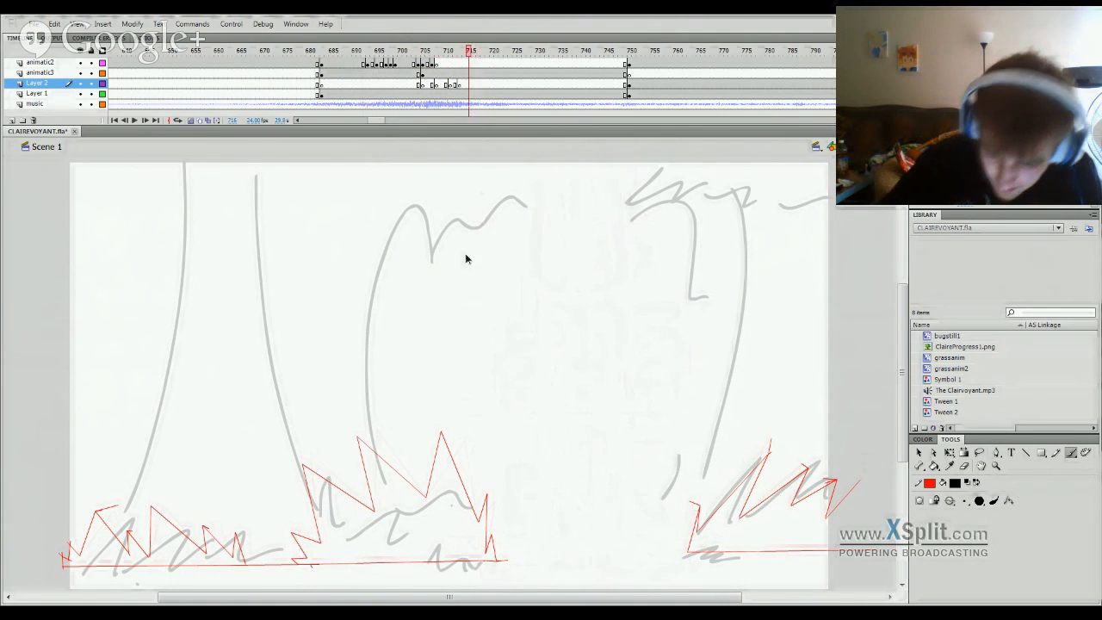
pyautogui.press('Return')
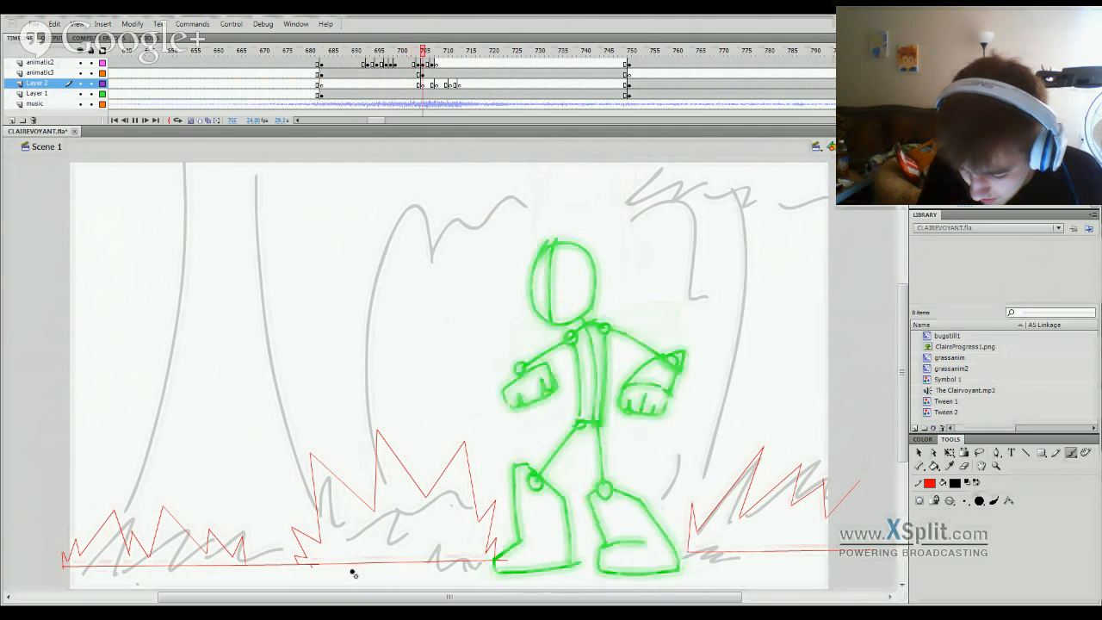
pyautogui.click(354, 52)
pyautogui.press(',')
pyautogui.press(',')
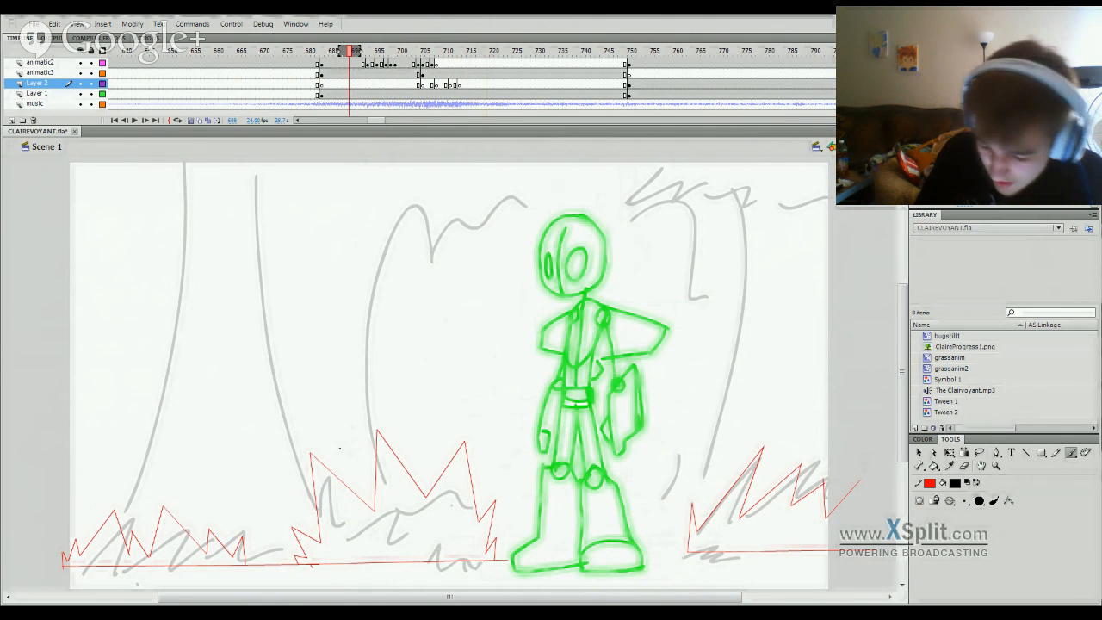
# Step: Review the movement up to frame 708 and pick the red motion lines there to reach the animatic layer
pyautogui.moveTo(903, 337)
pyautogui.mouseDown()
pyautogui.moveTo(905, 349)
pyautogui.moveTo(905, 336)
pyautogui.mouseUp()
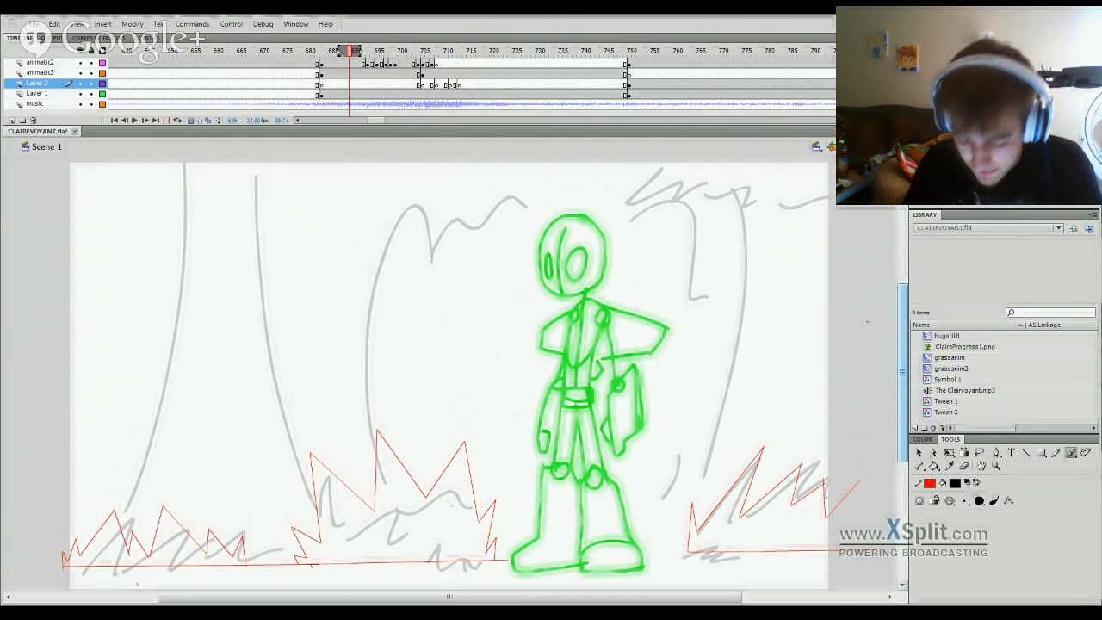
pyautogui.moveTo(349, 52); pyautogui.dragTo(439, 58)
pyautogui.press('Return')
pyautogui.press('Return')
pyautogui.press('Return')
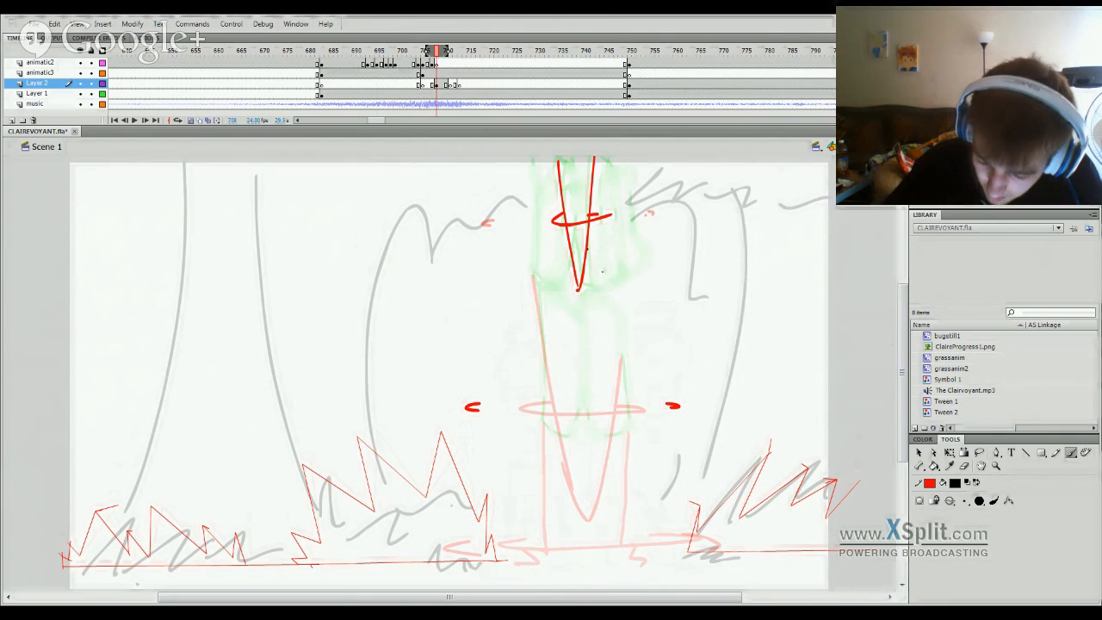
pyautogui.click(919, 453)
pyautogui.click(590, 265)
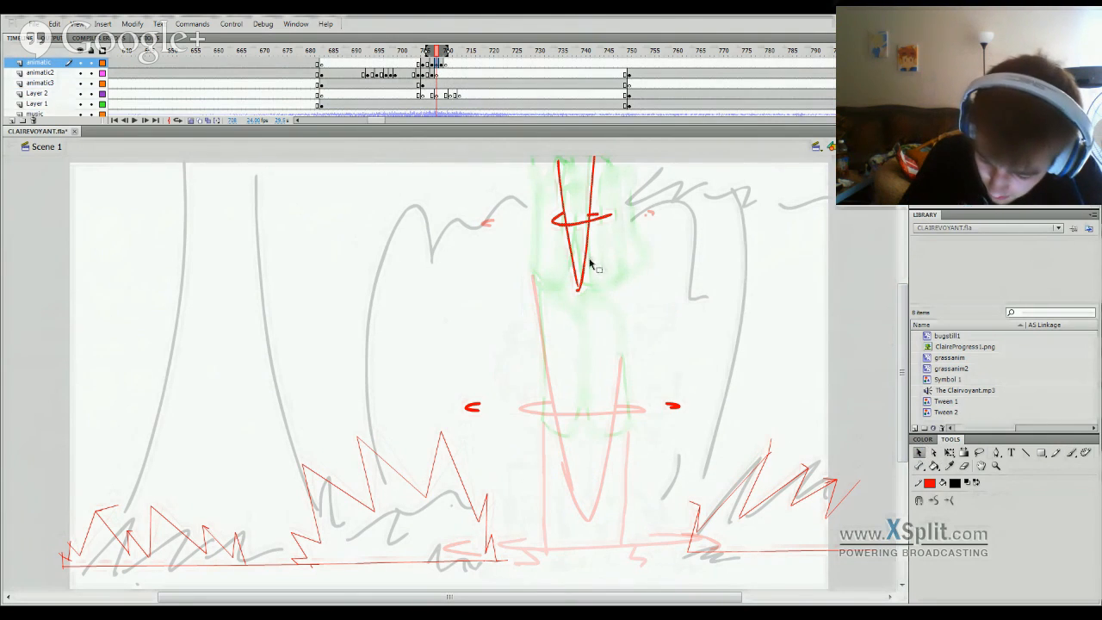
# Step: Replay the green character's takeoff around frames 703 to 710 to judge the timing of its crouch and red motion lines
pyautogui.click(418, 54)
pyautogui.press('Return')
pyautogui.click(420, 55)
pyautogui.press('Return')
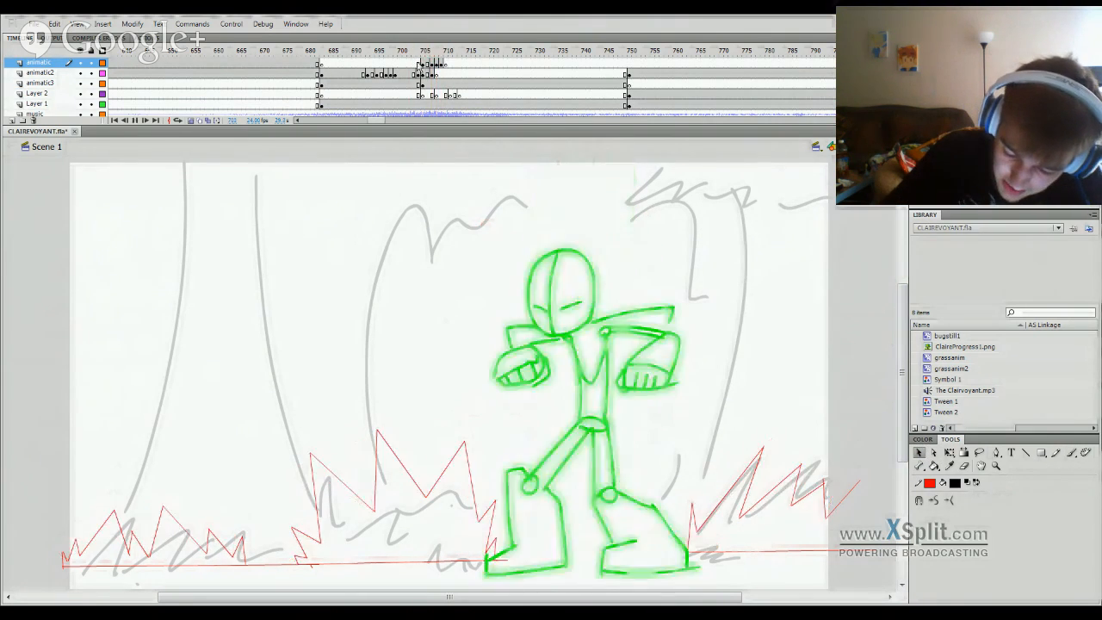
pyautogui.click(435, 54)
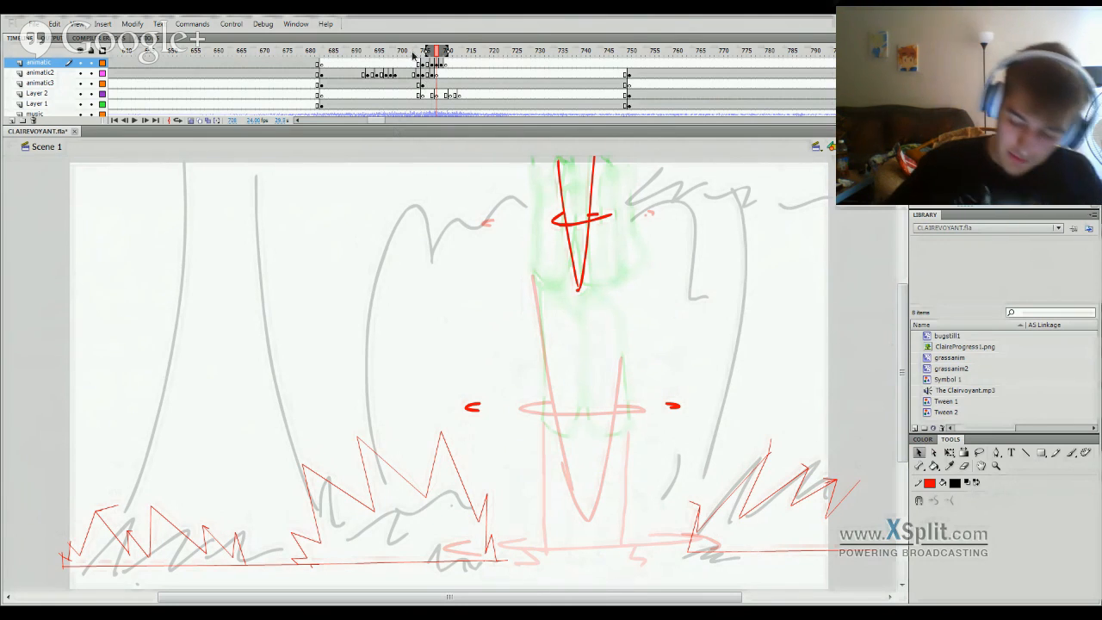
pyautogui.click(414, 52)
pyautogui.moveTo(414, 54); pyautogui.dragTo(386, 58)
pyautogui.press('Return')
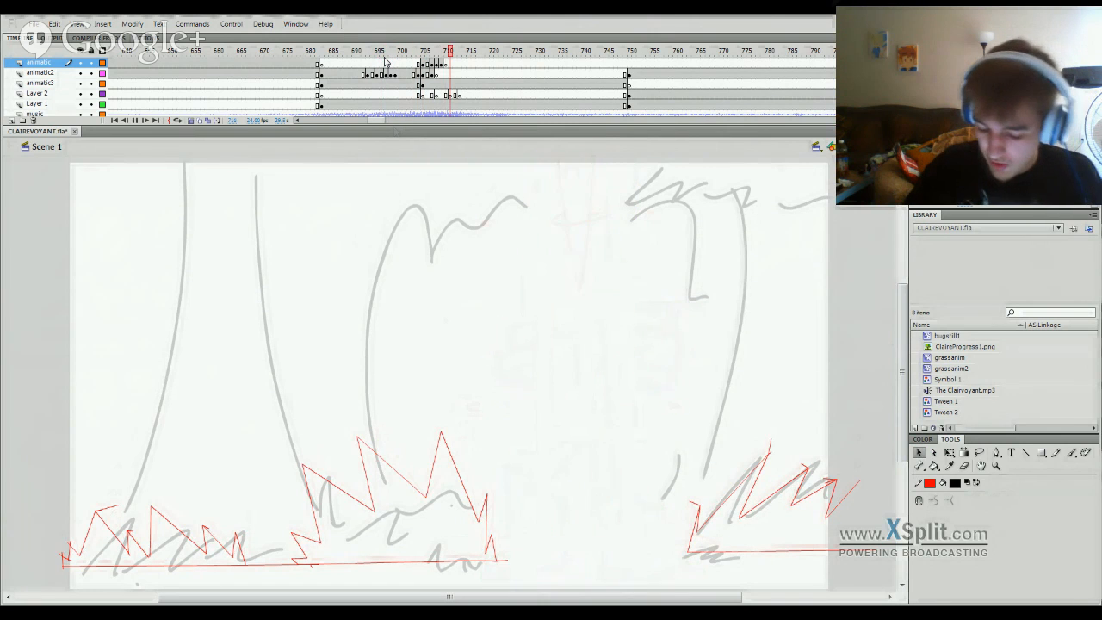
pyautogui.press('Return')
# Step: Activate the Brush tool, turn off onion skinning and go from frame 705 to frame 713
pyautogui.click(422, 52)
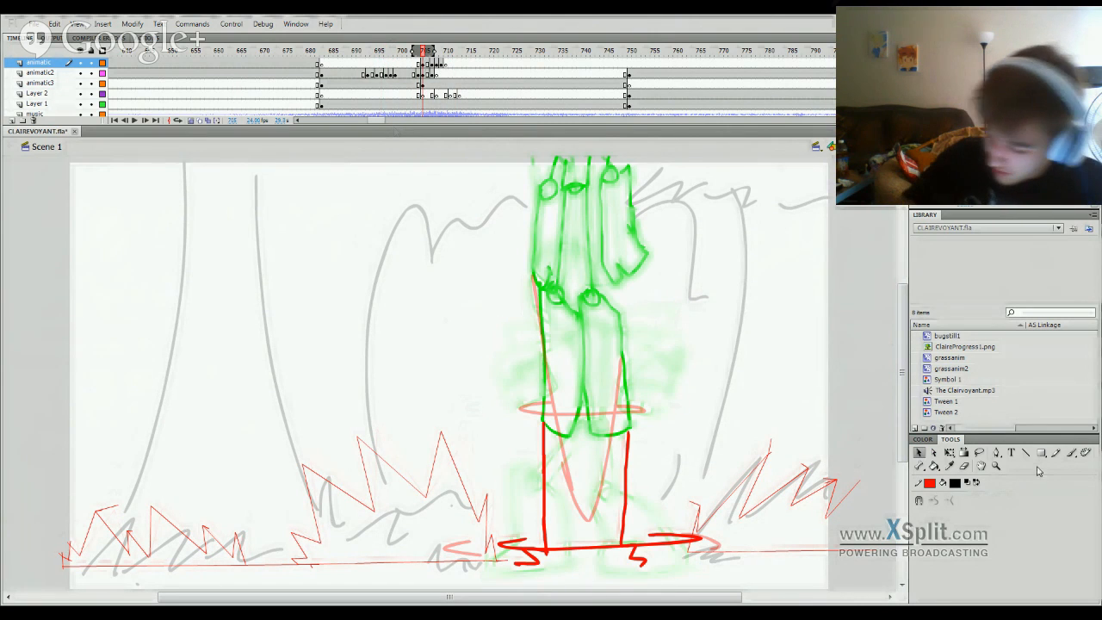
pyautogui.click(1071, 453)
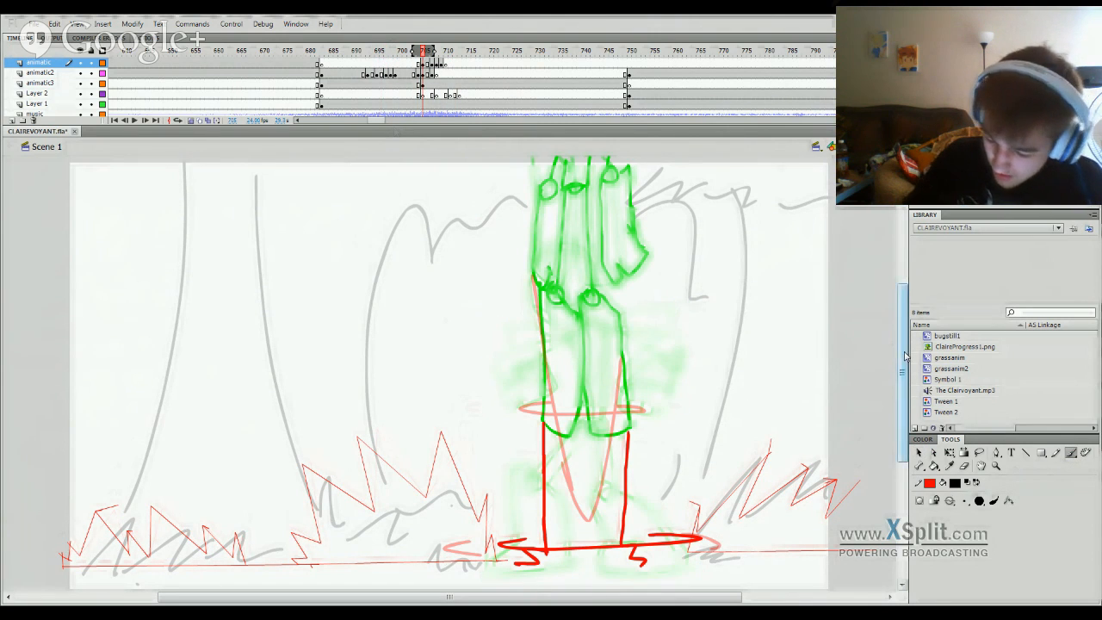
pyautogui.click(191, 120)
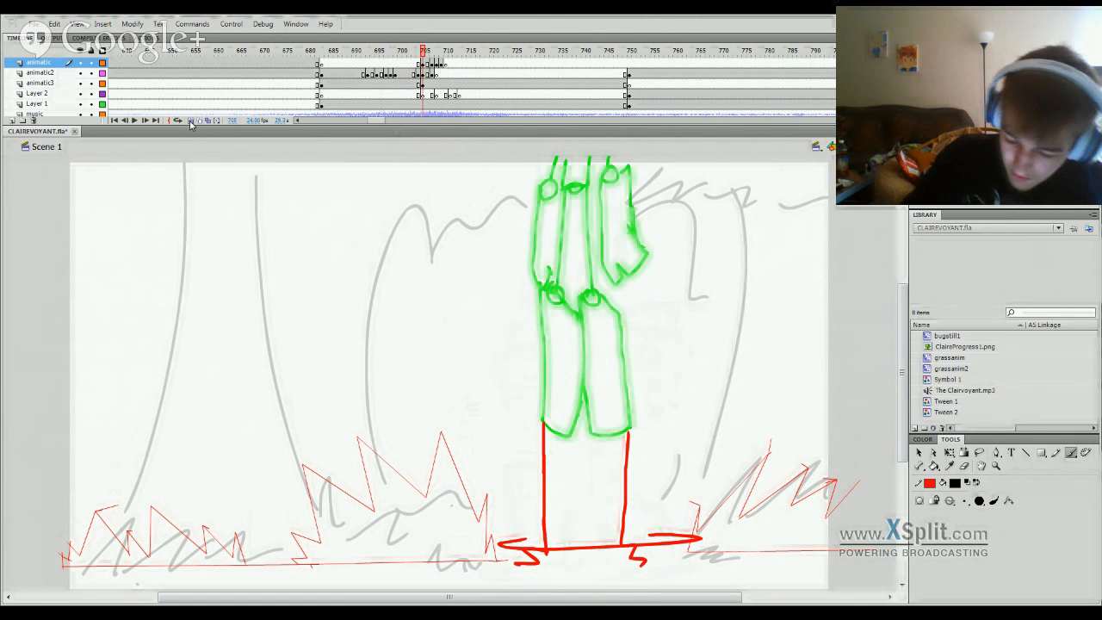
pyautogui.moveTo(428, 57); pyautogui.dragTo(464, 84)
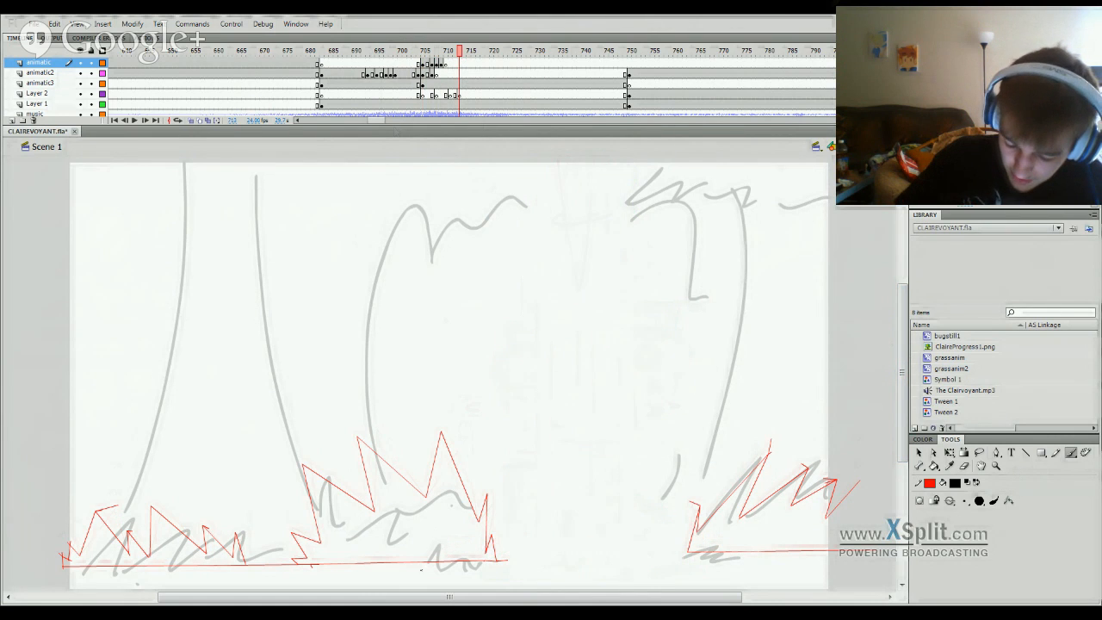
# Step: Try to brush a black billowing cloud outline along the ground at frame 713, undoing each attempt
pyautogui.moveTo(421, 569)
pyautogui.mouseDown()
pyautogui.moveTo(386, 431)
pyautogui.moveTo(465, 407)
pyautogui.moveTo(532, 446)
pyautogui.moveTo(570, 498)
pyautogui.moveTo(667, 539)
pyautogui.moveTo(815, 549)
pyautogui.mouseUp()
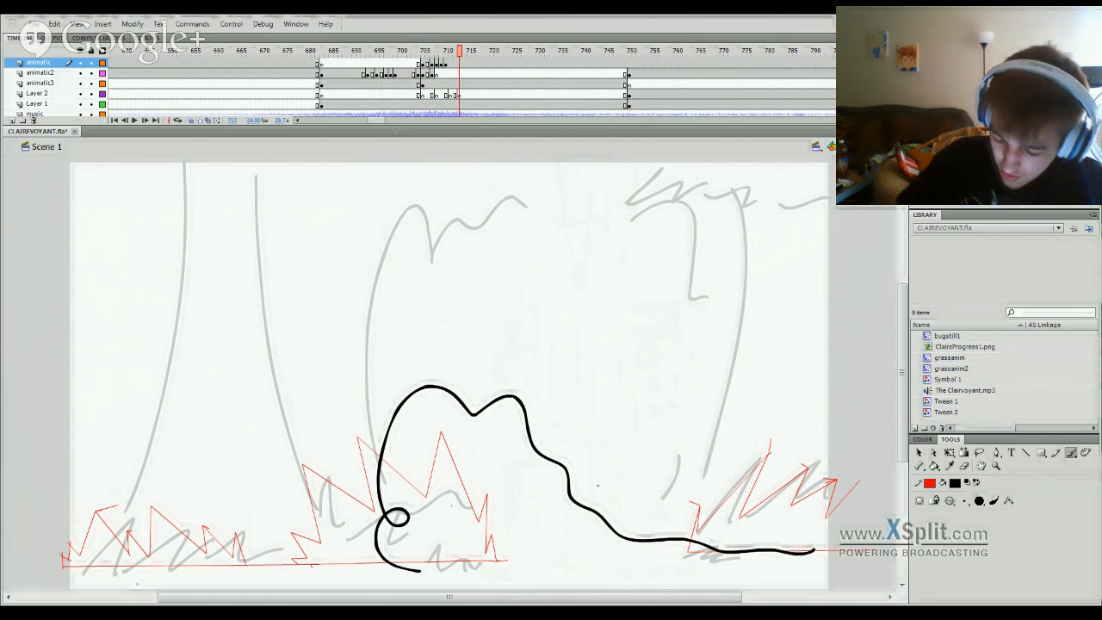
pyautogui.moveTo(555, 463)
pyautogui.mouseDown()
pyautogui.moveTo(560, 167)
pyautogui.moveTo(739, 515)
pyautogui.moveTo(809, 551)
pyautogui.mouseUp()
pyautogui.hotkey('ctrl', 'z')
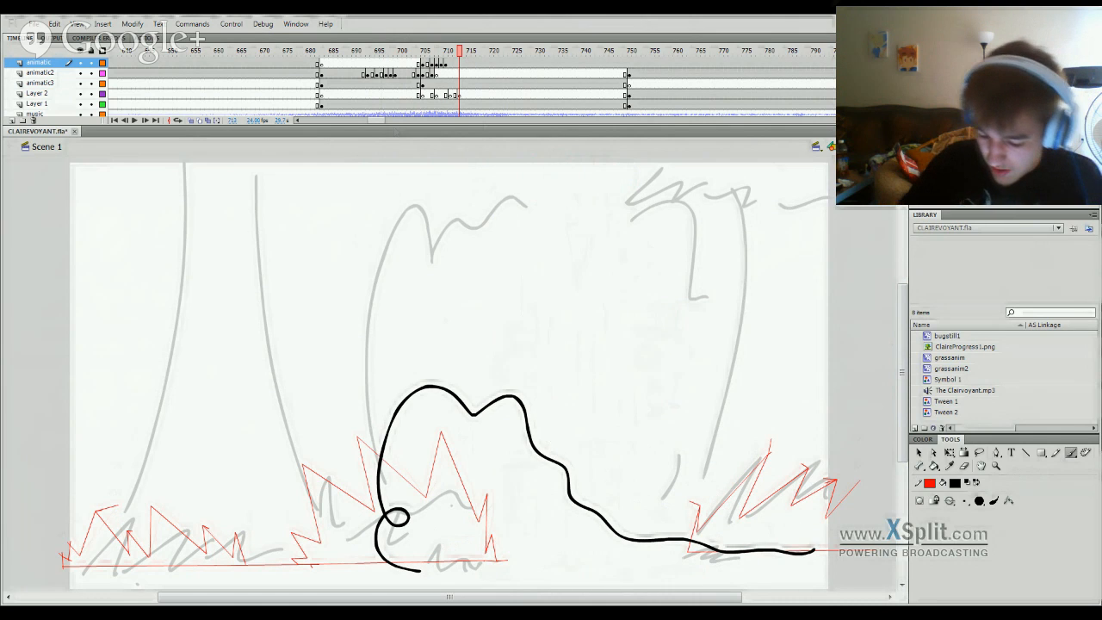
pyautogui.hotkey('ctrl', 'z')
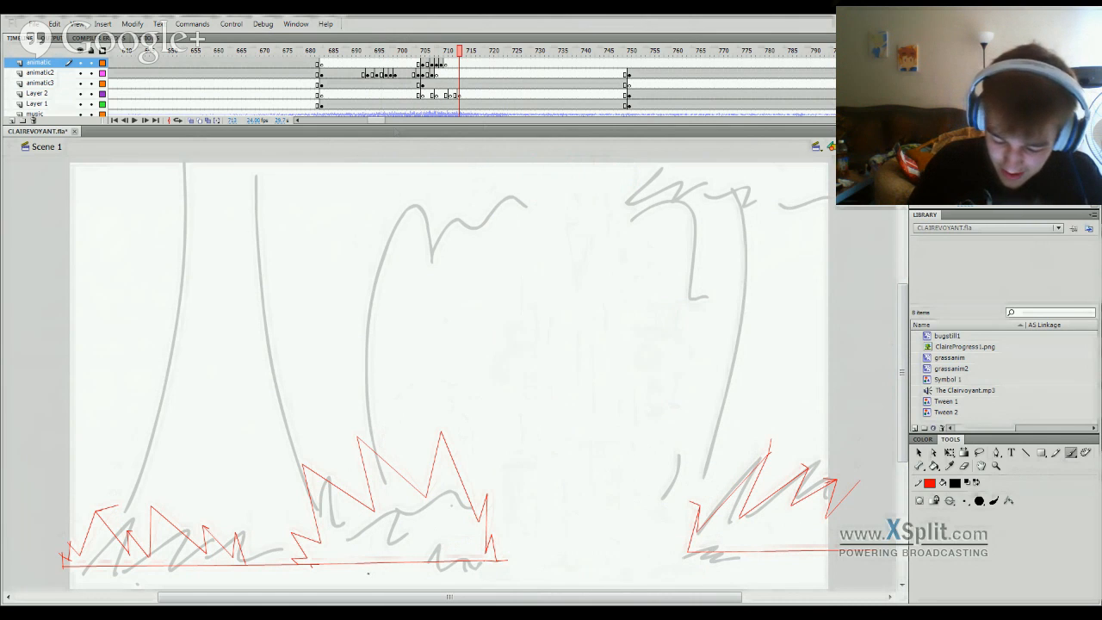
pyautogui.moveTo(360, 570)
pyautogui.mouseDown()
pyautogui.moveTo(320, 550)
pyautogui.moveTo(333, 455)
pyautogui.moveTo(288, 420)
pyautogui.moveTo(354, 331)
pyautogui.moveTo(454, 297)
pyautogui.moveTo(531, 334)
pyautogui.moveTo(646, 420)
pyautogui.moveTo(812, 470)
pyautogui.moveTo(797, 538)
pyautogui.mouseUp()
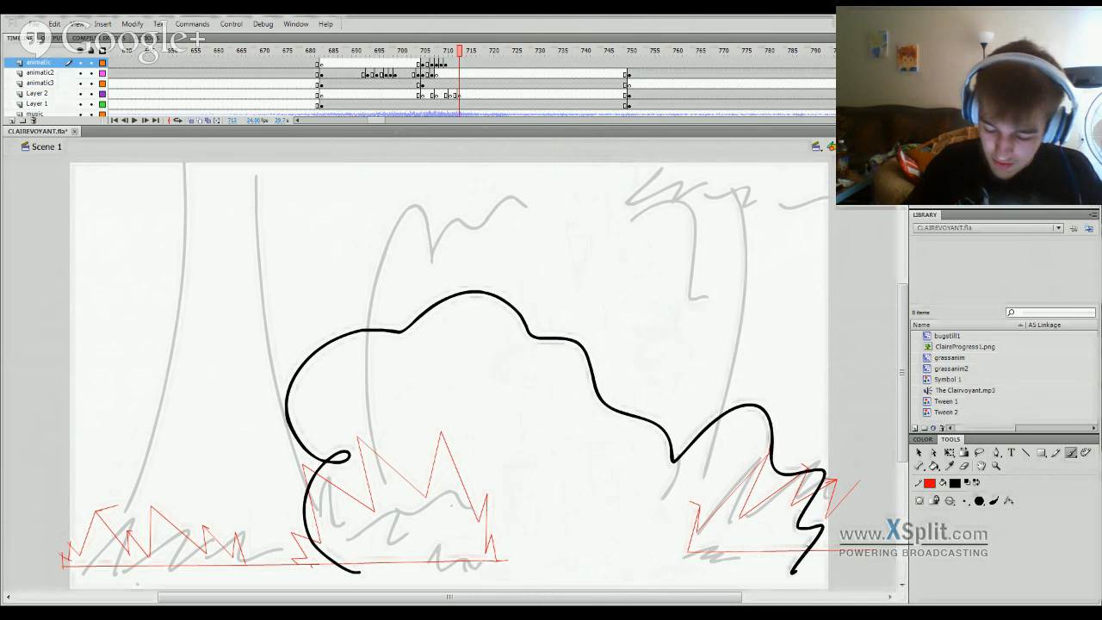
pyautogui.hotkey('ctrl', 'z')
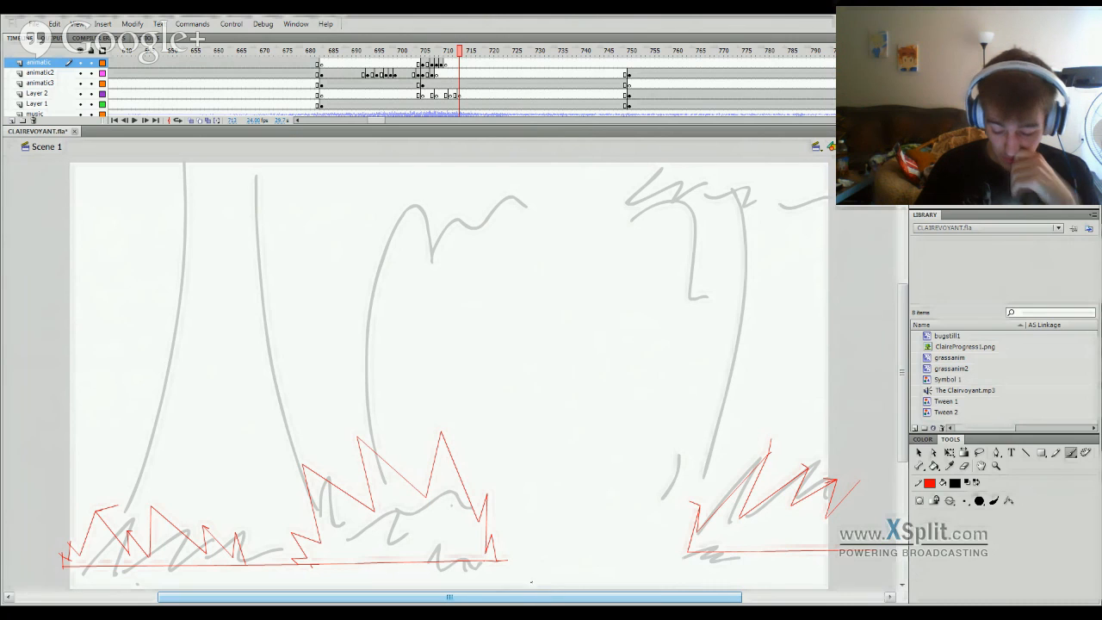
# Step: Open the red grass symbol grassanim2 to check its looping animation, and return to Scene 1
pyautogui.click(920, 454)
pyautogui.click(490, 531)
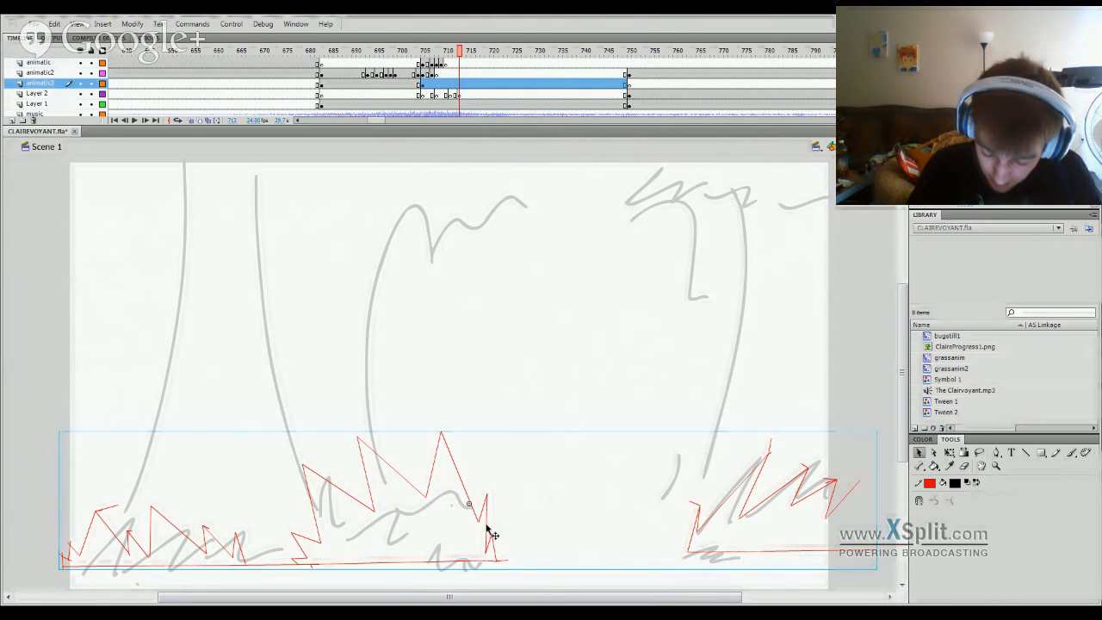
pyautogui.doubleClick(499, 540)
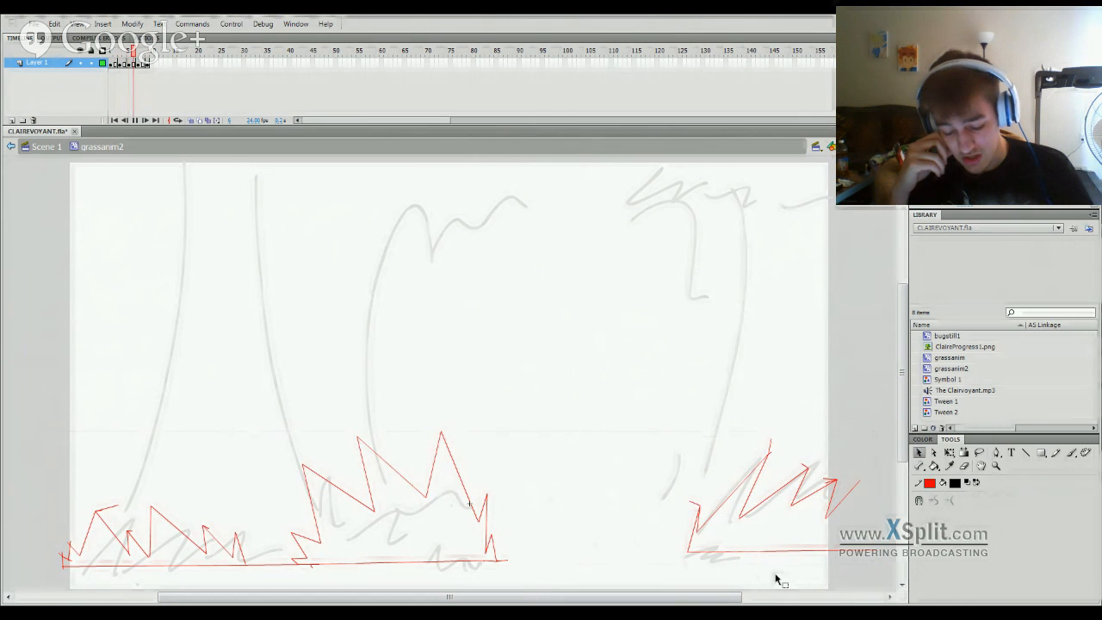
pyautogui.press('Return')
pyautogui.click(47, 146)
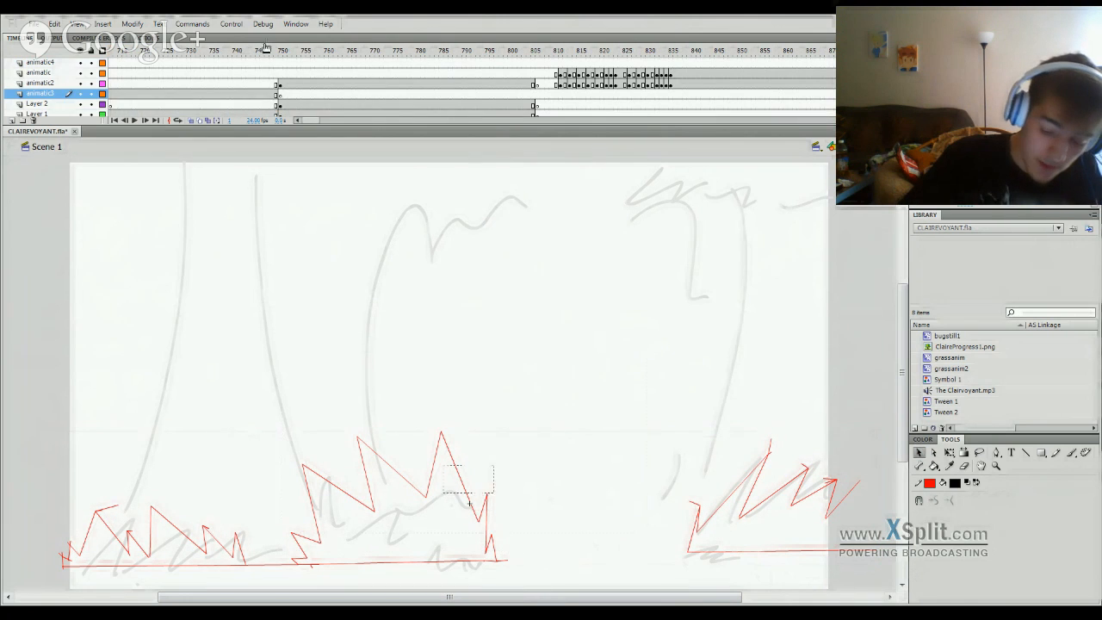
# Step: Play on through the scene and review the green figure's jump between about frames 998 and 1015
pyautogui.click(121, 553)
pyautogui.press('Return')
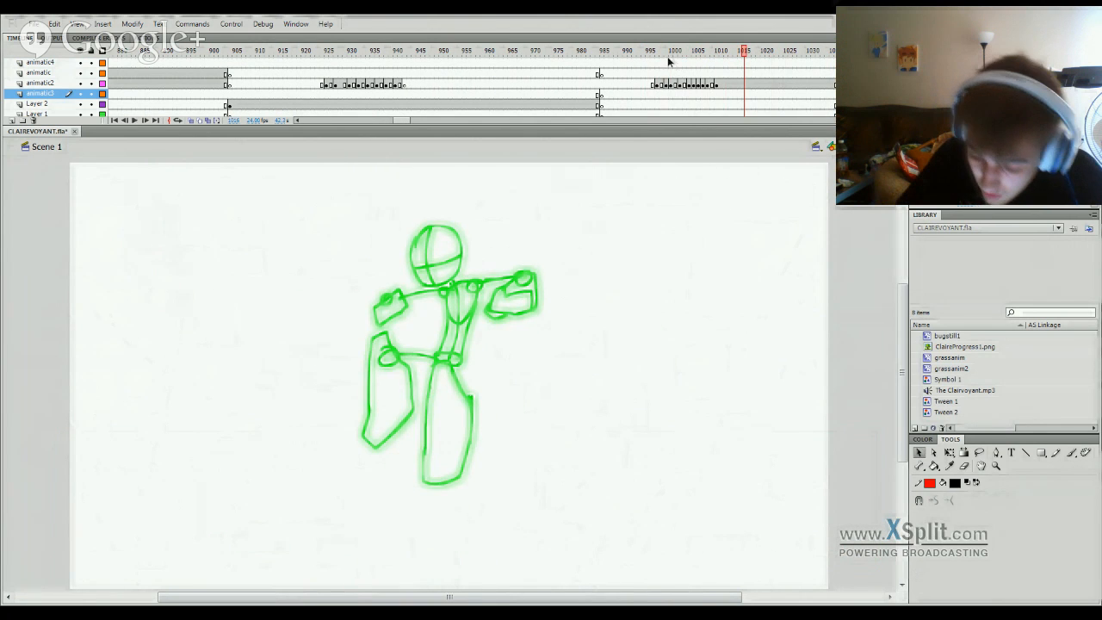
pyautogui.moveTo(669, 61)
pyautogui.mouseDown()
pyautogui.moveTo(680, 65)
pyautogui.moveTo(642, 61)
pyautogui.moveTo(677, 65)
pyautogui.moveTo(662, 66)
pyautogui.mouseUp()
pyautogui.press('Return')
pyautogui.press('Return')
pyautogui.press('Return')
pyautogui.press('Return')
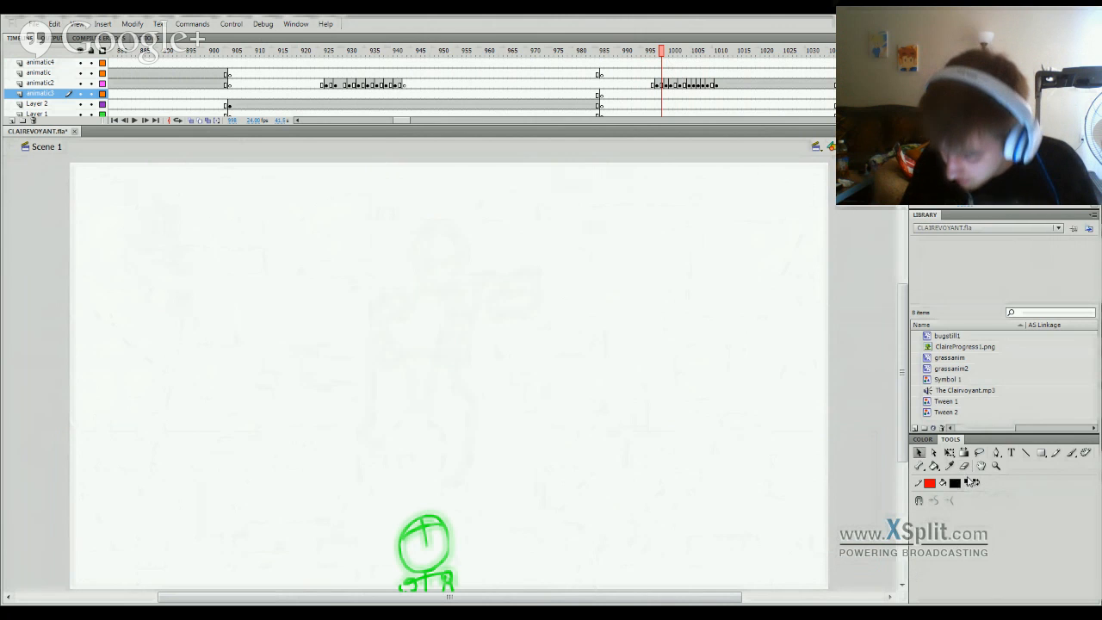
# Step: Set the brush fill to green and insert two extra frames among the green figure's jump drawings around frame 1000
pyautogui.click(1071, 453)
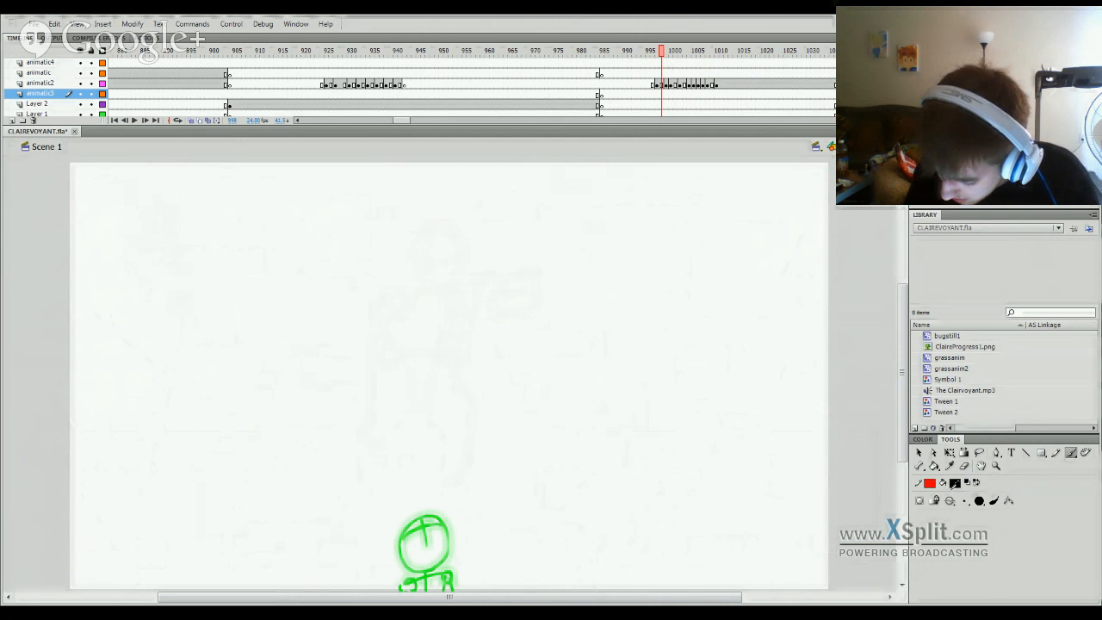
pyautogui.click(940, 428)
pyautogui.moveTo(657, 52)
pyautogui.mouseDown()
pyautogui.moveTo(677, 58)
pyautogui.moveTo(645, 58)
pyautogui.moveTo(719, 58)
pyautogui.moveTo(667, 58)
pyautogui.moveTo(716, 54)
pyautogui.moveTo(681, 66)
pyautogui.mouseUp()
pyautogui.press('F5')
pyautogui.click(652, 58)
pyautogui.press('Return')
pyautogui.press('F5')
pyautogui.click(666, 58)
pyautogui.press('Return')
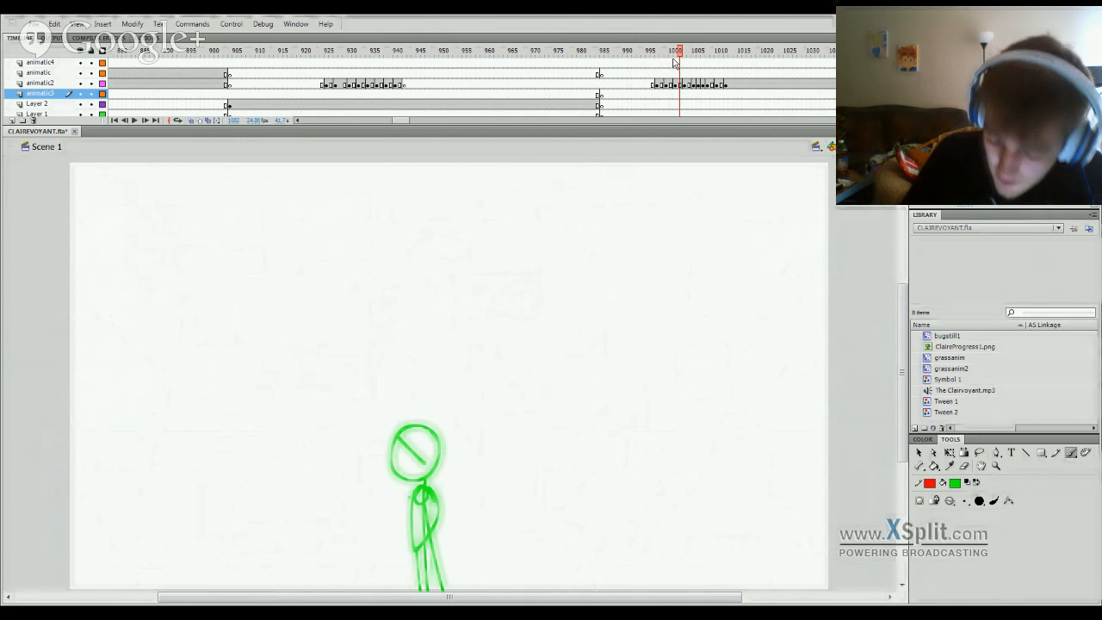
# Step: Insert a blank keyframe on the animatic3 layer near frame 2530, where the grey running-figure sketch begins
pyautogui.moveTo(660, 57); pyautogui.dragTo(963, 380)
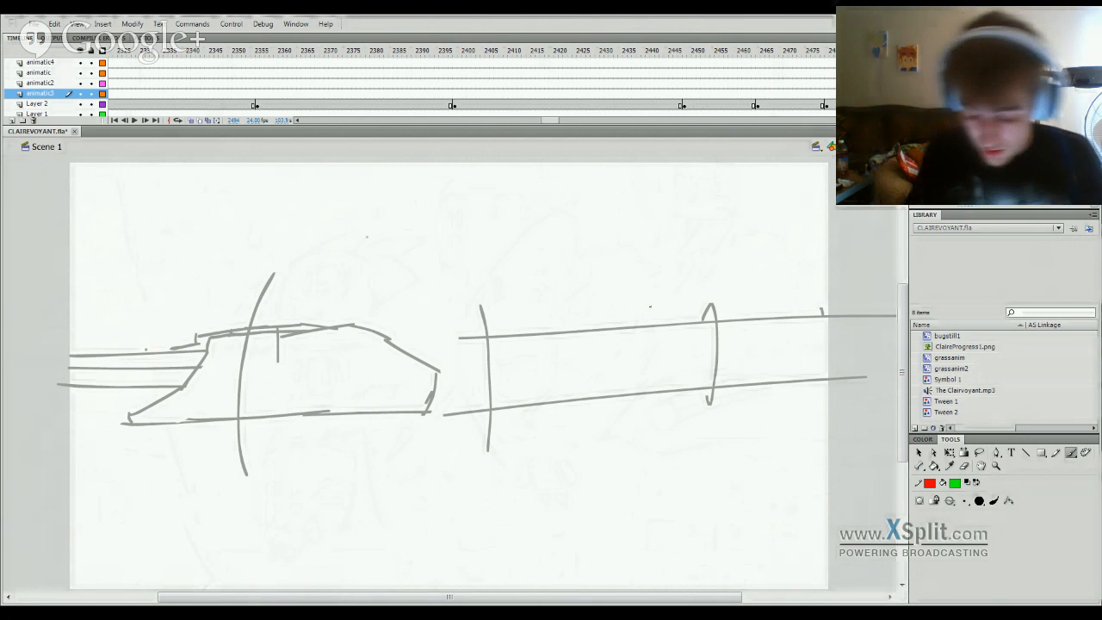
pyautogui.moveTo(557, 124); pyautogui.dragTo(568, 125)
pyautogui.moveTo(616, 51)
pyautogui.mouseDown()
pyautogui.moveTo(787, 115)
pyautogui.moveTo(560, 258)
pyautogui.moveTo(709, 362)
pyautogui.moveTo(784, 365)
pyautogui.moveTo(475, 453)
pyautogui.moveTo(553, 462)
pyautogui.moveTo(163, 543)
pyautogui.moveTo(63, 537)
pyautogui.moveTo(310, 482)
pyautogui.moveTo(862, 437)
pyautogui.moveTo(750, 440)
pyautogui.moveTo(632, 465)
pyautogui.moveTo(870, 474)
pyautogui.moveTo(541, 457)
pyautogui.moveTo(589, 463)
pyautogui.mouseUp()
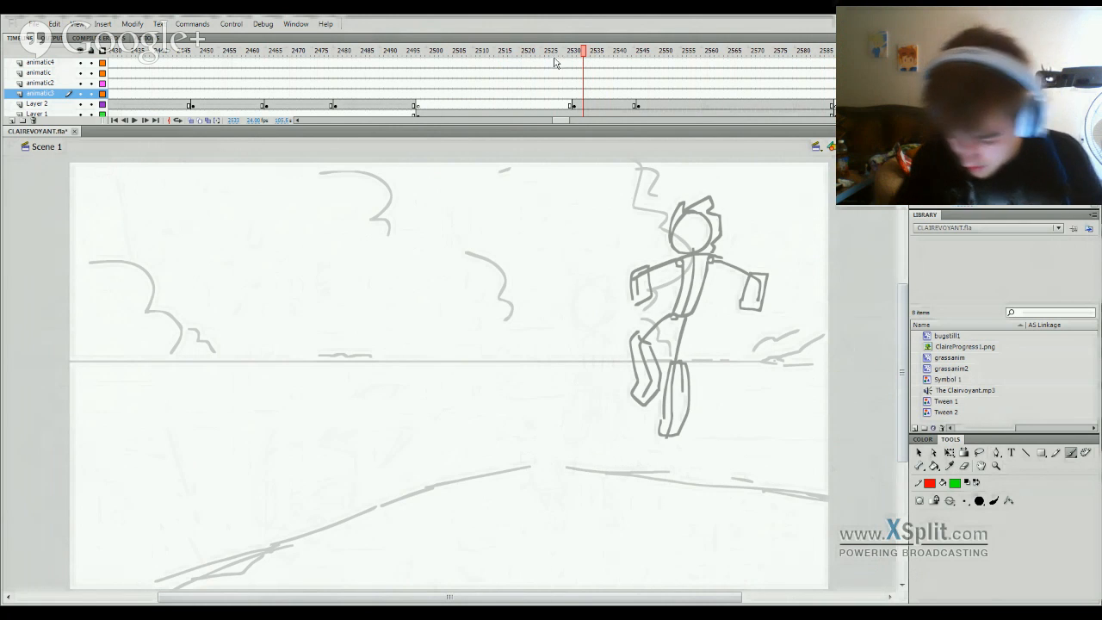
pyautogui.click(575, 87)
pyautogui.press('F7')
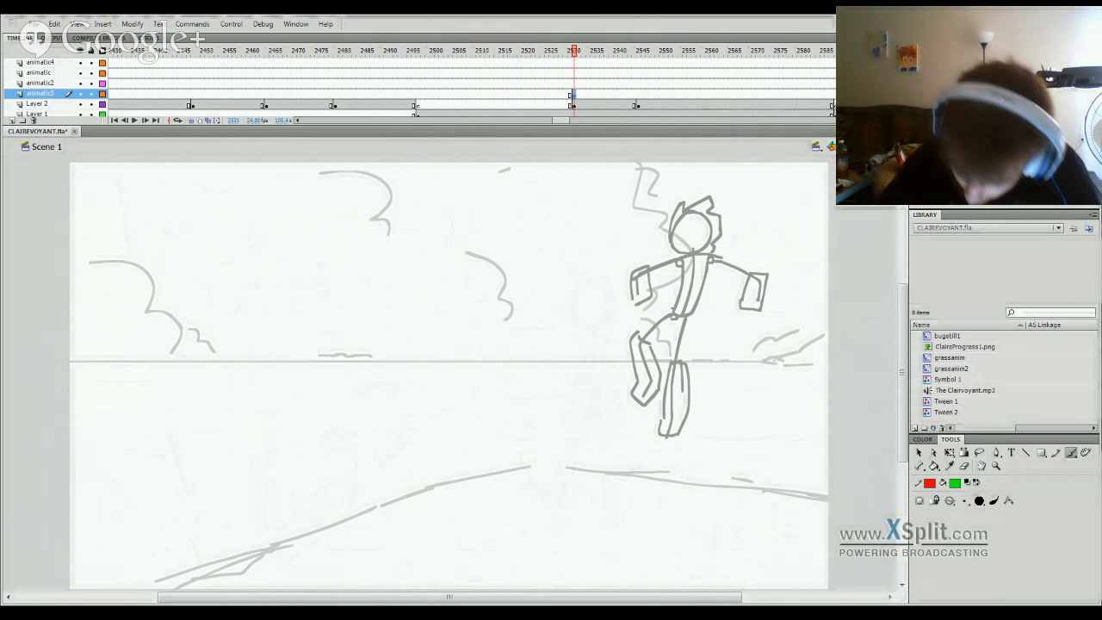
# Step: Trace the torso and both legs of the grey running figure in green on the animatic3 keyframe at frame 2531
pyautogui.moveTo(676, 304); pyautogui.dragTo(681, 266)
pyautogui.hotkey('ctrl', 'z')
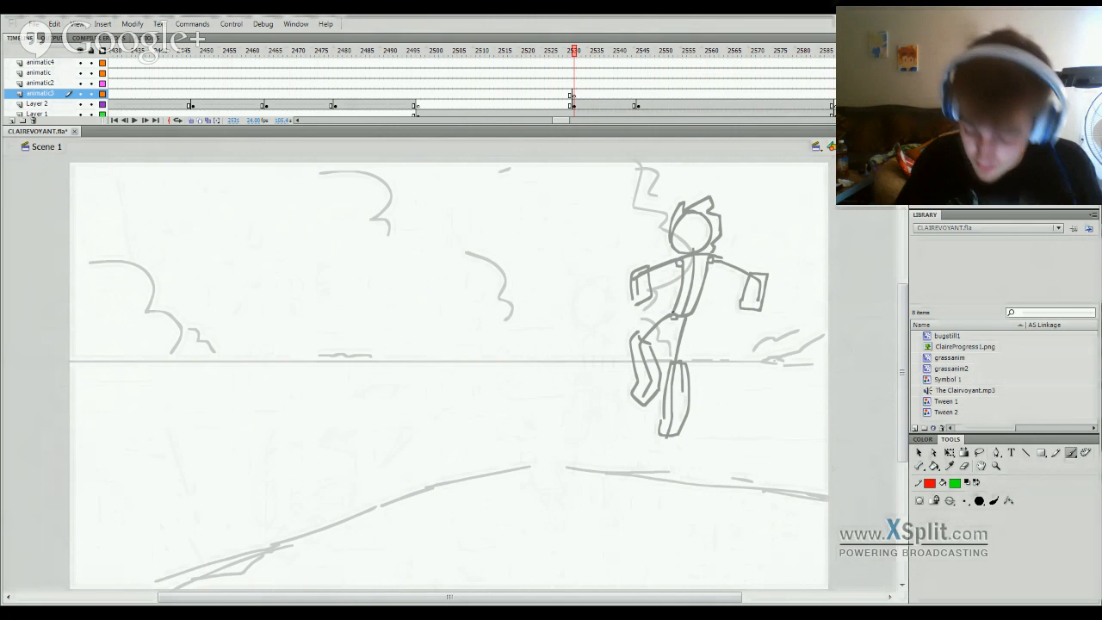
pyautogui.moveTo(673, 317); pyautogui.dragTo(675, 307)
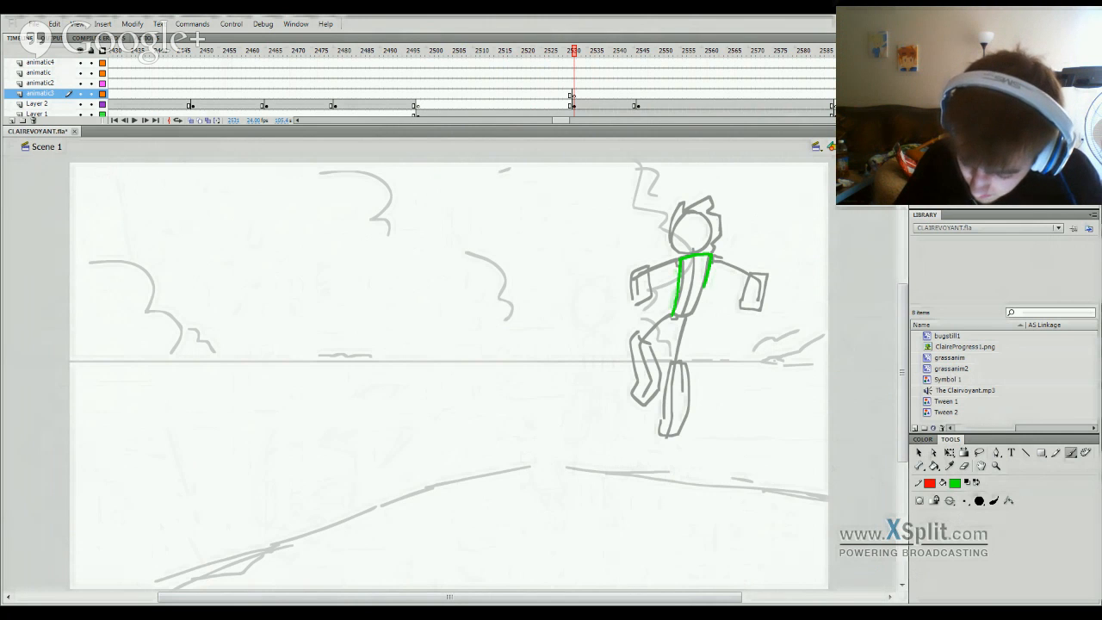
pyautogui.moveTo(710, 260); pyautogui.dragTo(696, 312)
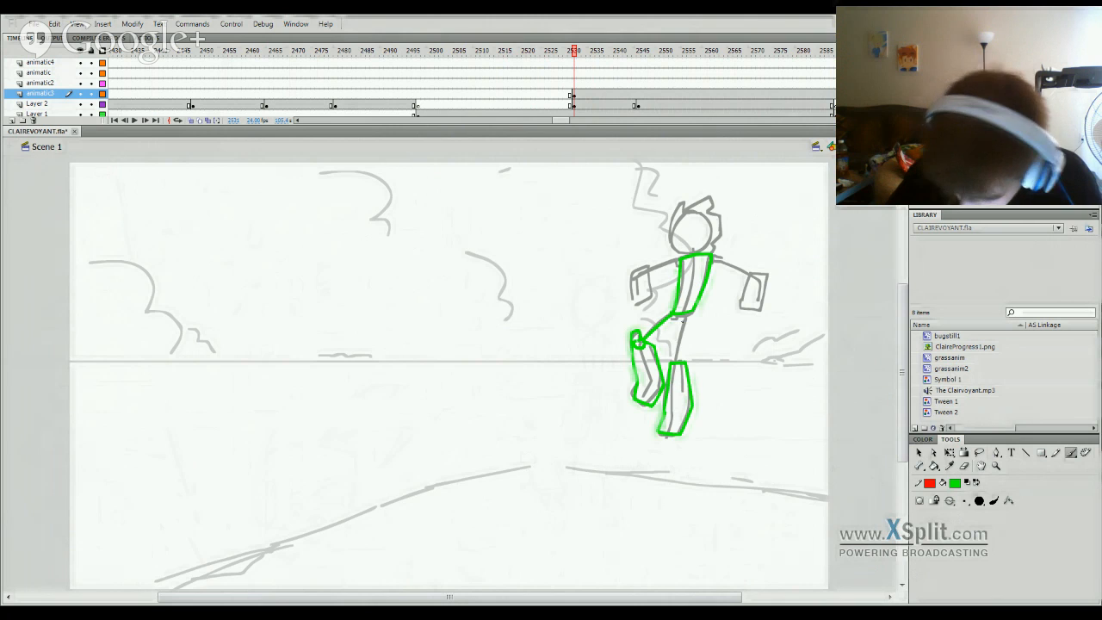
pyautogui.hotkey('ctrl', 'z')
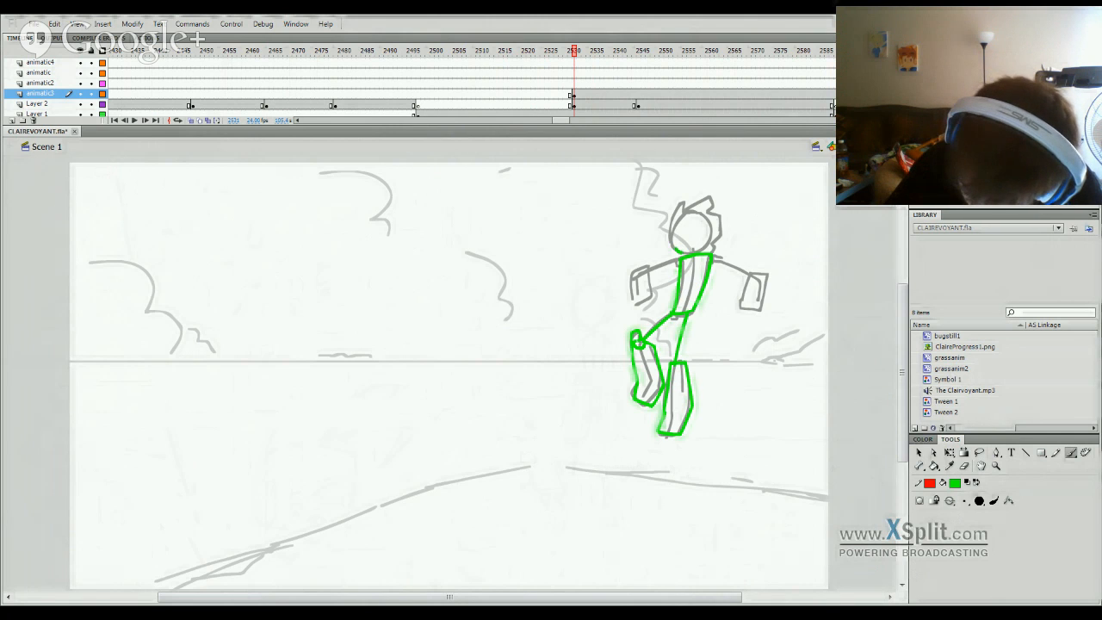
# Step: Trace the running figure's head, both arms and spiky hair in green over the grey sketch
pyautogui.hotkey('ctrl', 'z')
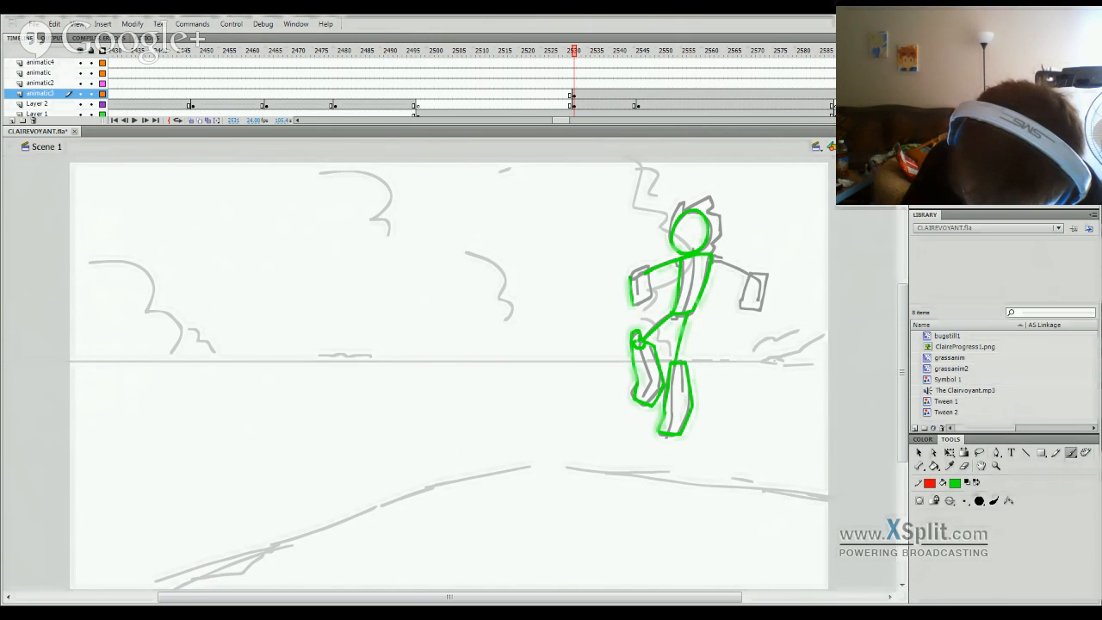
pyautogui.moveTo(655, 295); pyautogui.dragTo(635, 306)
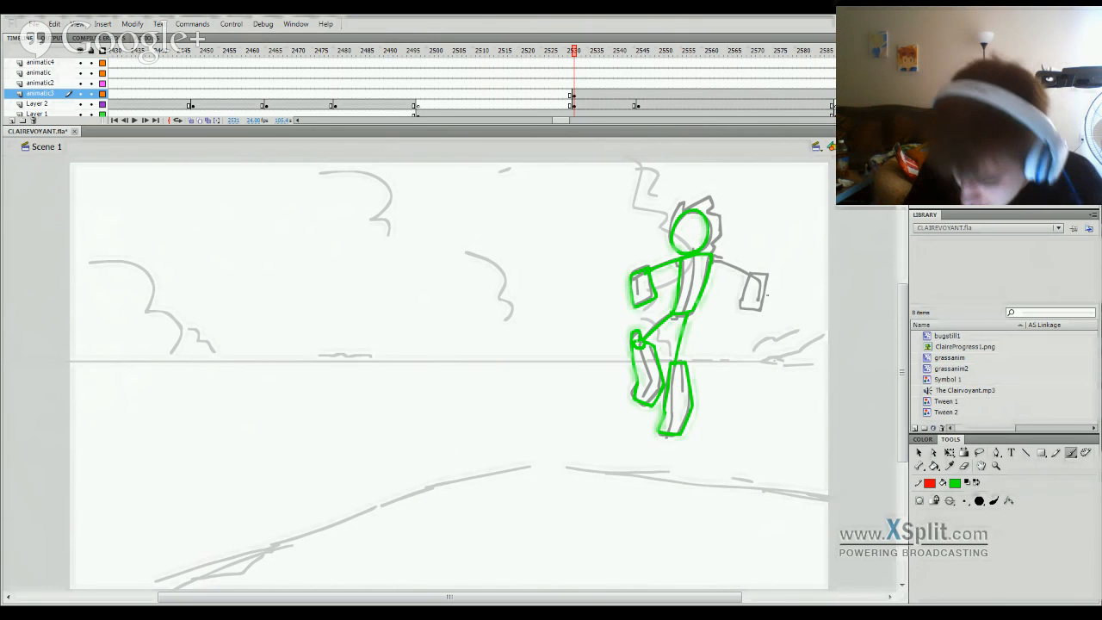
pyautogui.moveTo(713, 255)
pyautogui.mouseDown()
pyautogui.moveTo(761, 284)
pyautogui.moveTo(760, 270)
pyautogui.moveTo(759, 304)
pyautogui.moveTo(725, 309)
pyautogui.moveTo(750, 307)
pyautogui.moveTo(756, 268)
pyautogui.mouseUp()
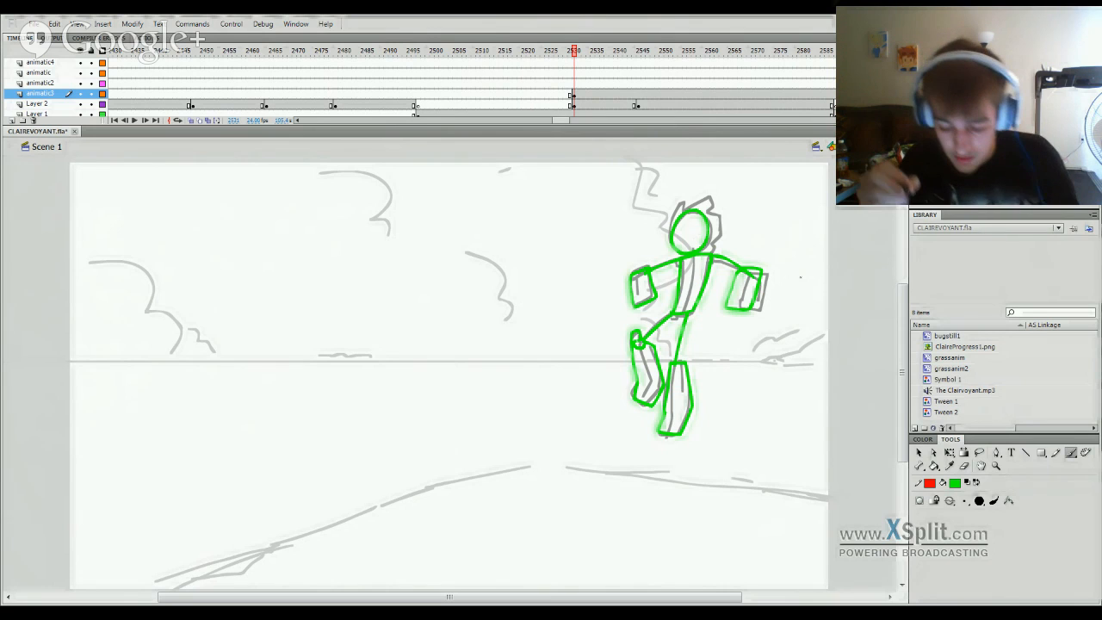
pyautogui.hotkey('ctrl', 'z')
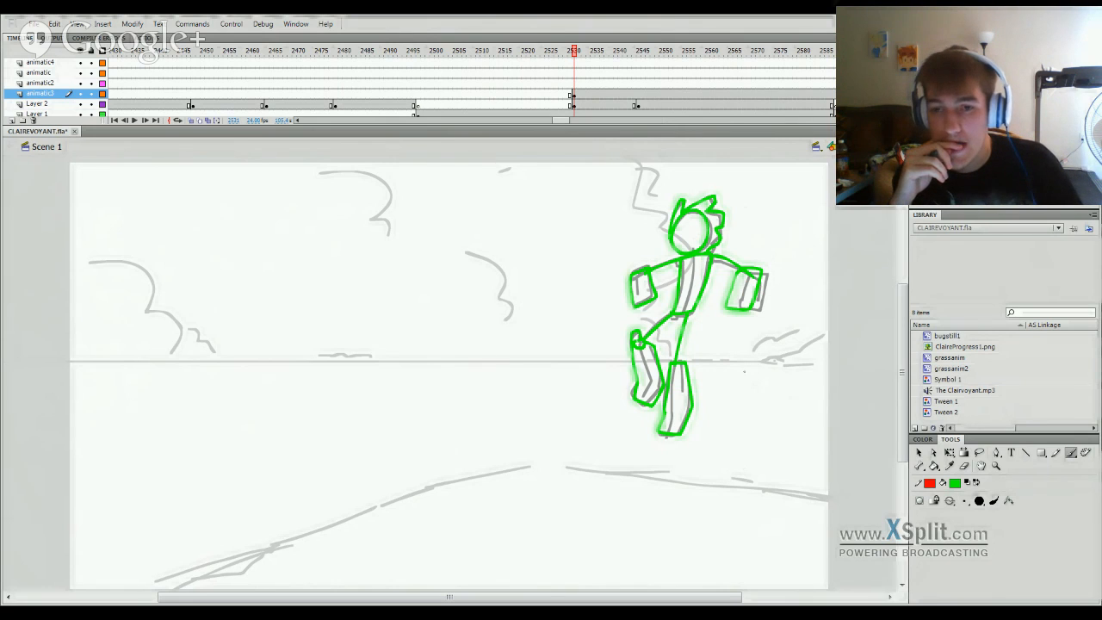
# Step: Add an empty keyframe at frame 2533 on the animatic3 layer and hide Layer 2
pyautogui.click(584, 95)
pyautogui.press('F6')
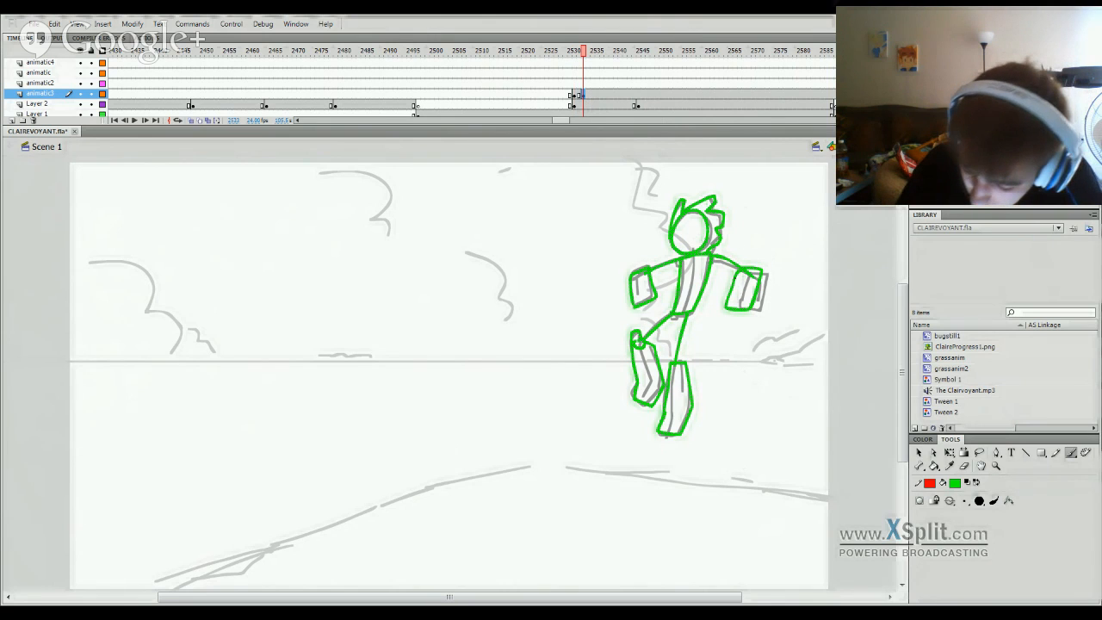
pyautogui.click(81, 104)
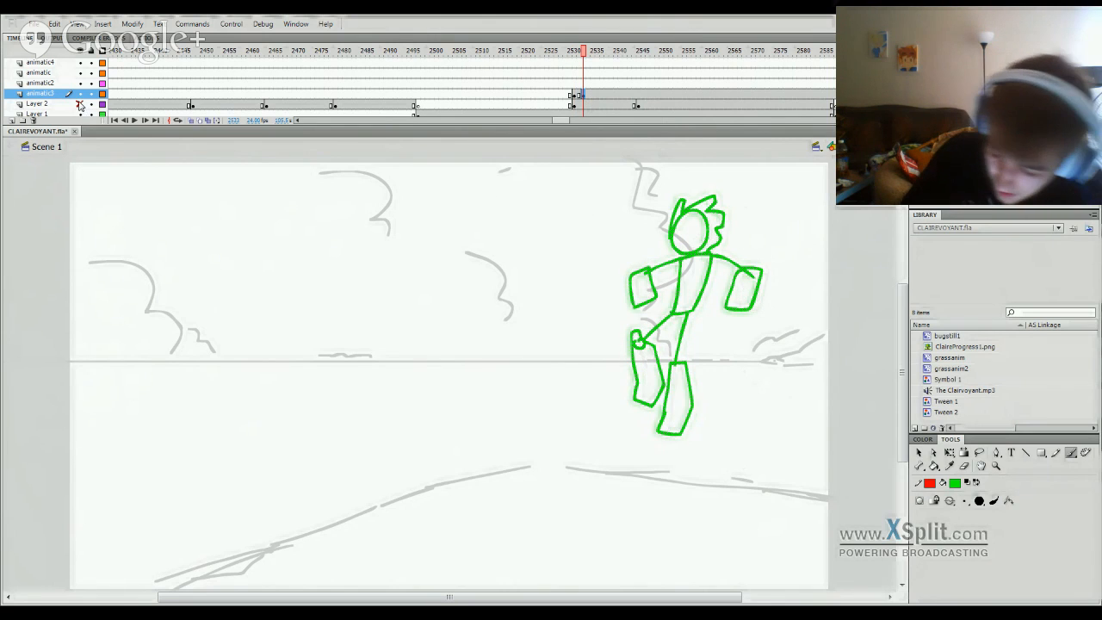
pyautogui.click(573, 62)
pyautogui.click(584, 62)
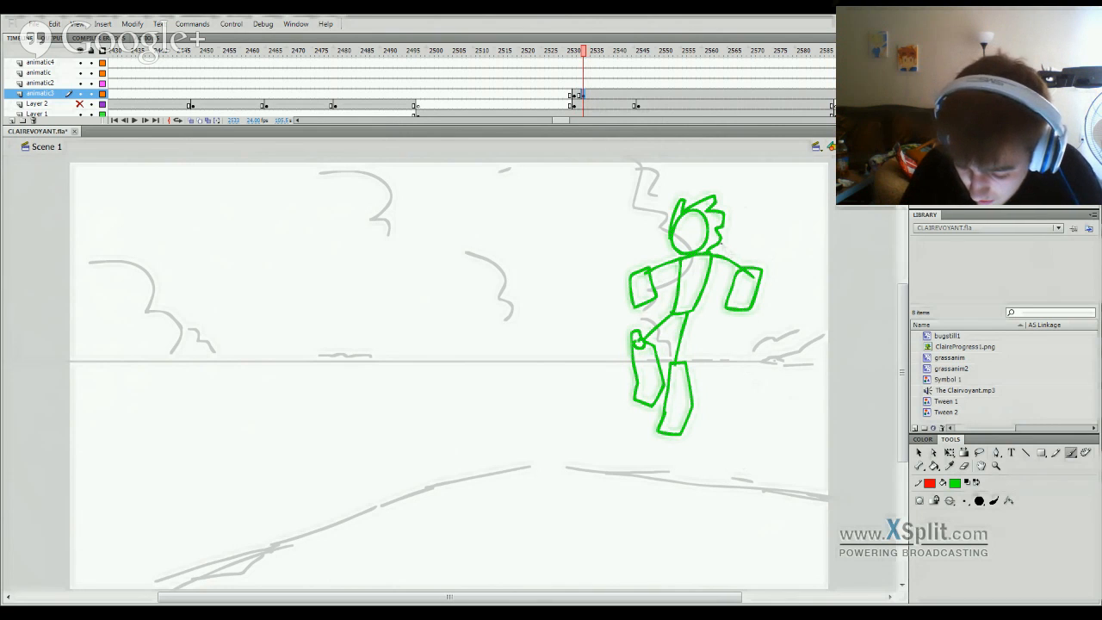
pyautogui.press('F7')
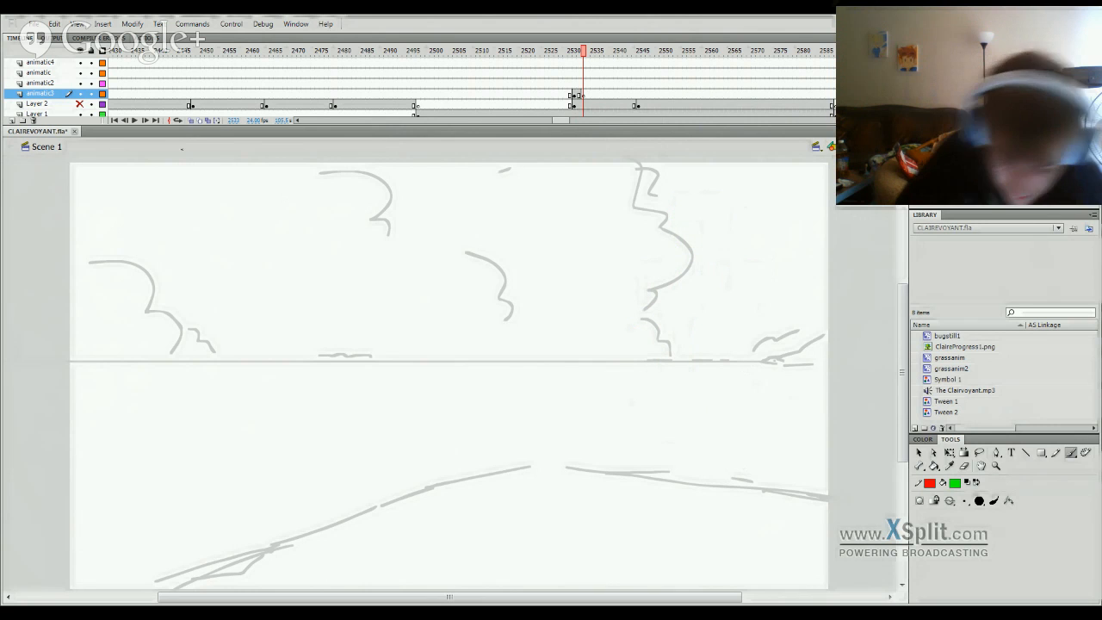
# Step: Turn on onion skinning and hide Layer 1 so only the green figure's previous pose shows as reference
pyautogui.click(192, 121)
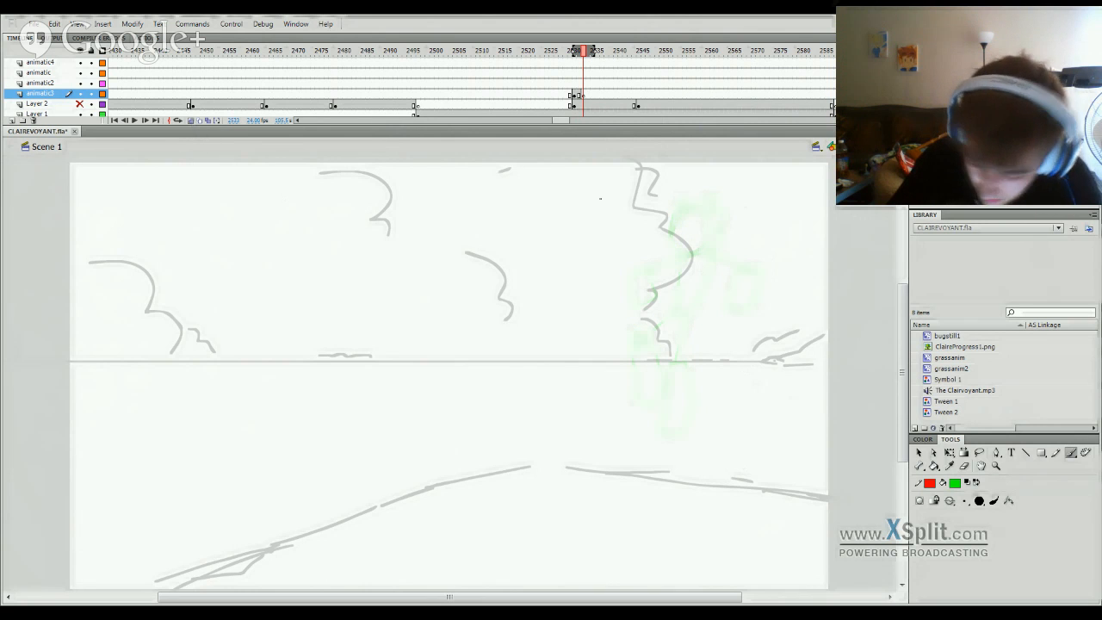
pyautogui.click(79, 114)
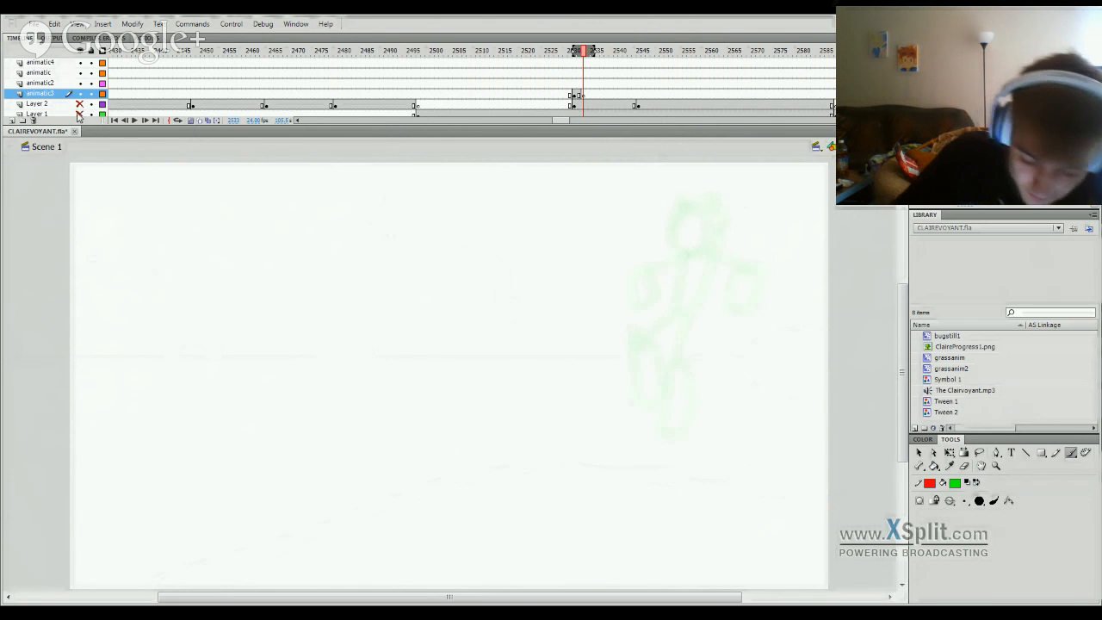
pyautogui.click(79, 114)
pyautogui.click(82, 116)
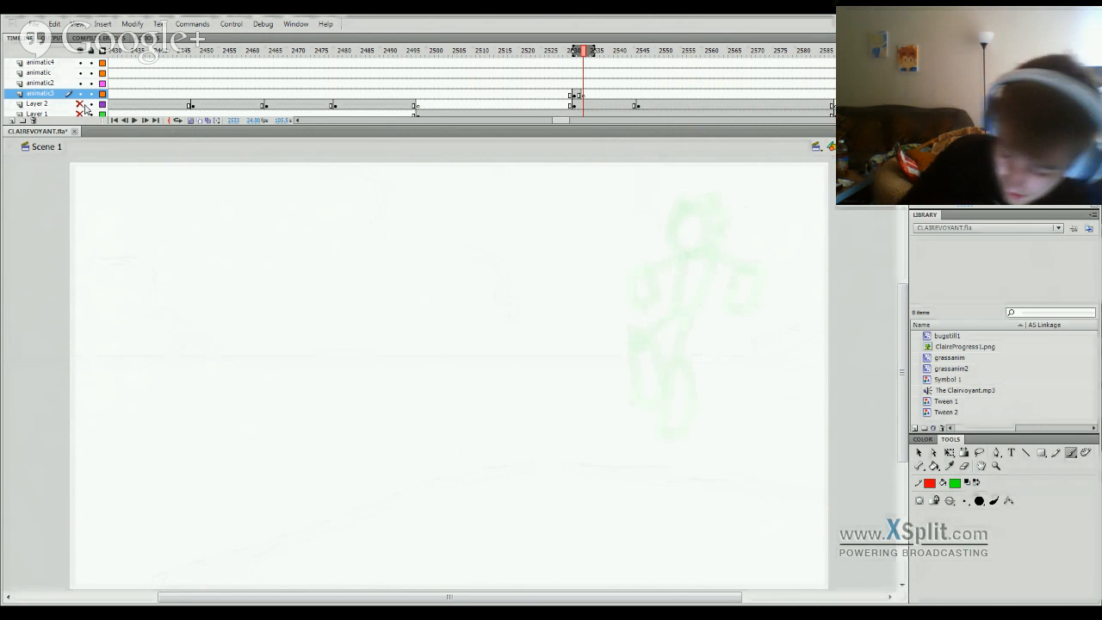
# Step: Draw the second pose's head, torso and spread arms in green at frame 2533, and begin the raised leg
pyautogui.moveTo(535, 598); pyautogui.dragTo(577, 582)
pyautogui.moveTo(614, 255)
pyautogui.mouseDown()
pyautogui.moveTo(621, 211)
pyautogui.moveTo(634, 216)
pyautogui.moveTo(632, 251)
pyautogui.moveTo(605, 244)
pyautogui.moveTo(645, 255)
pyautogui.moveTo(627, 314)
pyautogui.mouseUp()
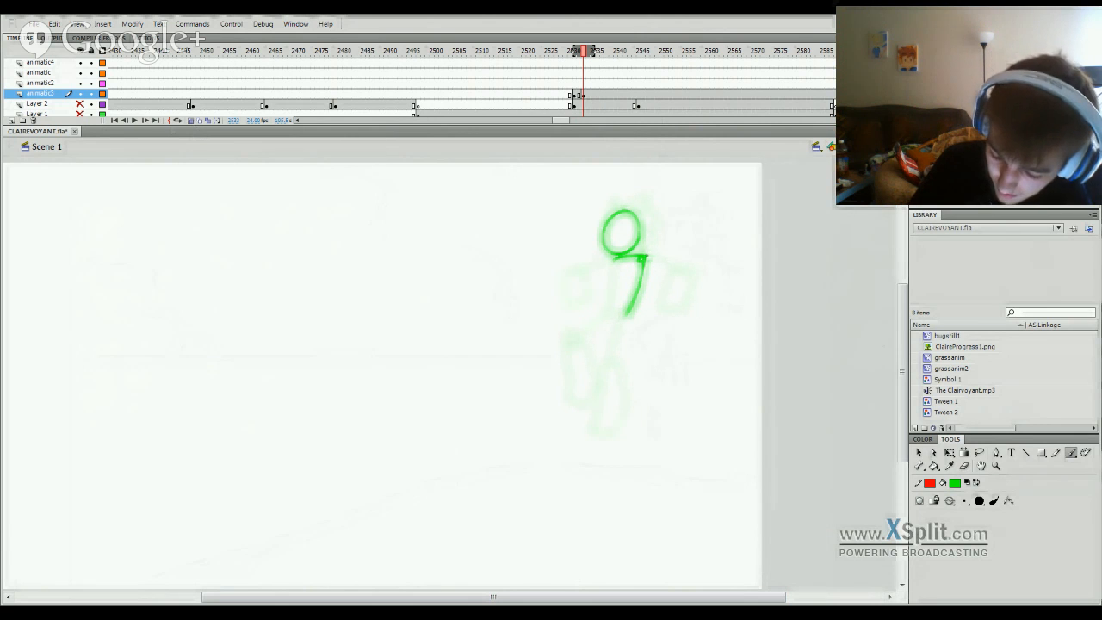
pyautogui.moveTo(645, 256)
pyautogui.mouseDown()
pyautogui.moveTo(687, 251)
pyautogui.moveTo(693, 280)
pyautogui.moveTo(661, 282)
pyautogui.moveTo(663, 260)
pyautogui.moveTo(568, 256)
pyautogui.moveTo(563, 284)
pyautogui.moveTo(578, 298)
pyautogui.mouseUp()
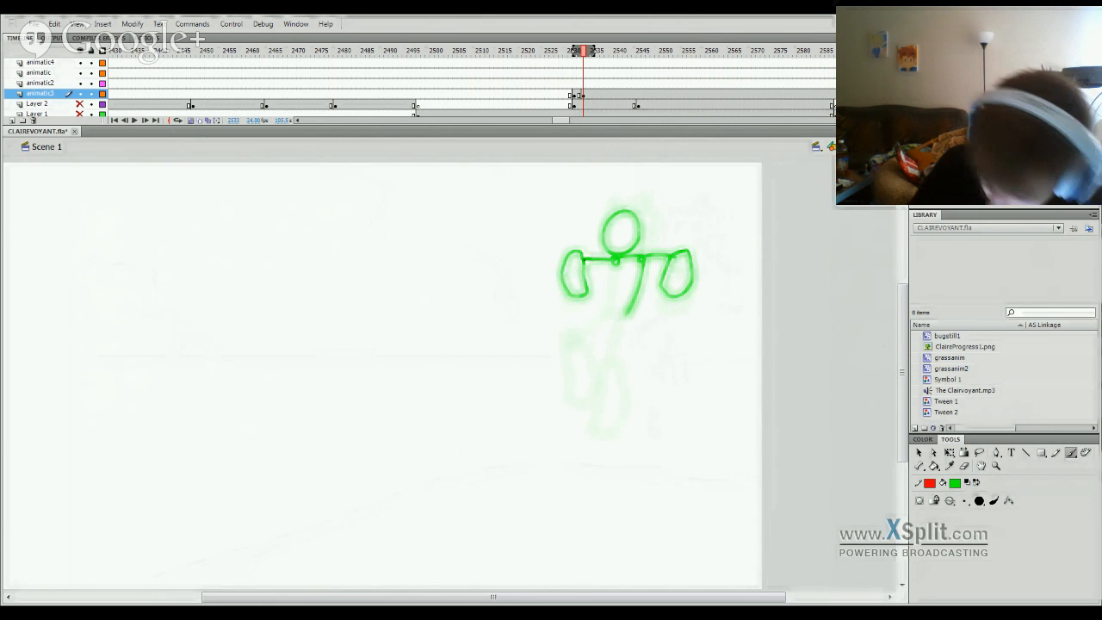
pyautogui.hotkey('ctrl', 'z')
pyautogui.moveTo(586, 259)
pyautogui.mouseDown()
pyautogui.moveTo(560, 257)
pyautogui.moveTo(550, 288)
pyautogui.moveTo(571, 297)
pyautogui.moveTo(582, 257)
pyautogui.moveTo(611, 269)
pyautogui.moveTo(607, 315)
pyautogui.moveTo(626, 315)
pyautogui.moveTo(570, 326)
pyautogui.moveTo(582, 326)
pyautogui.mouseUp()
pyautogui.hotkey('ctrl', 'z')
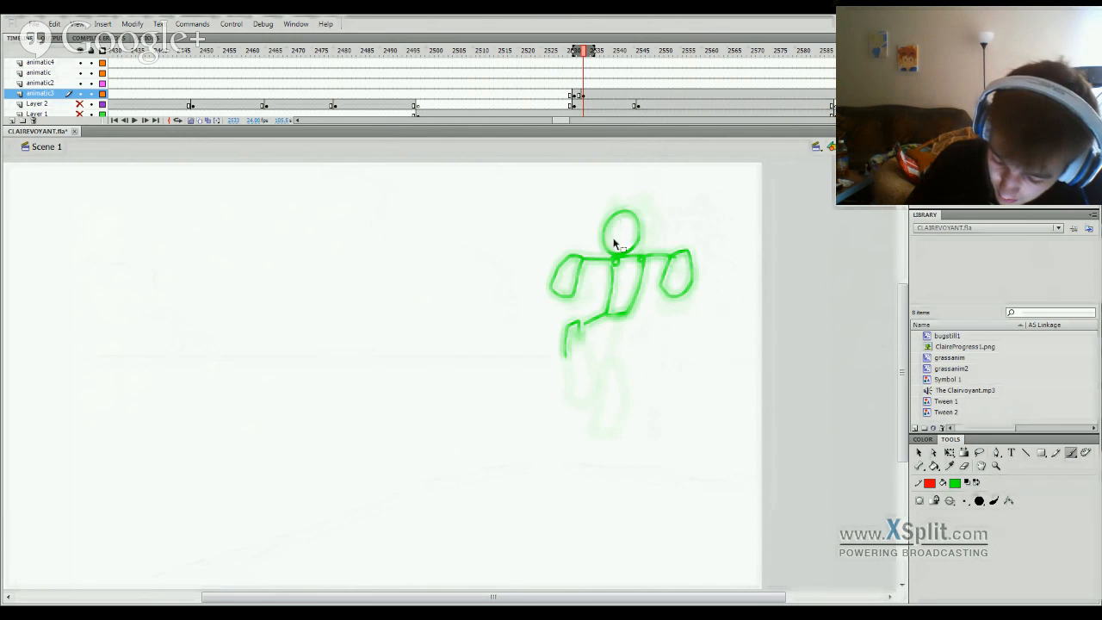
pyautogui.moveTo(594, 241)
pyautogui.mouseDown()
pyautogui.moveTo(528, 239)
pyautogui.moveTo(547, 251)
pyautogui.mouseUp()
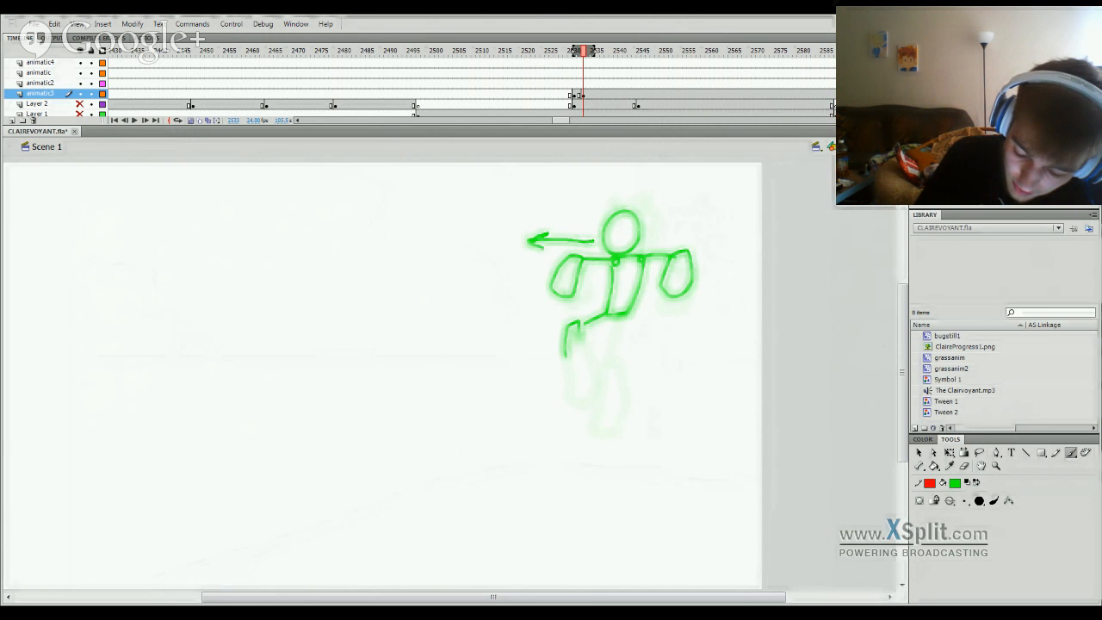
pyautogui.hotkey('ctrl', 'z')
pyautogui.hotkey('ctrl', 'z')
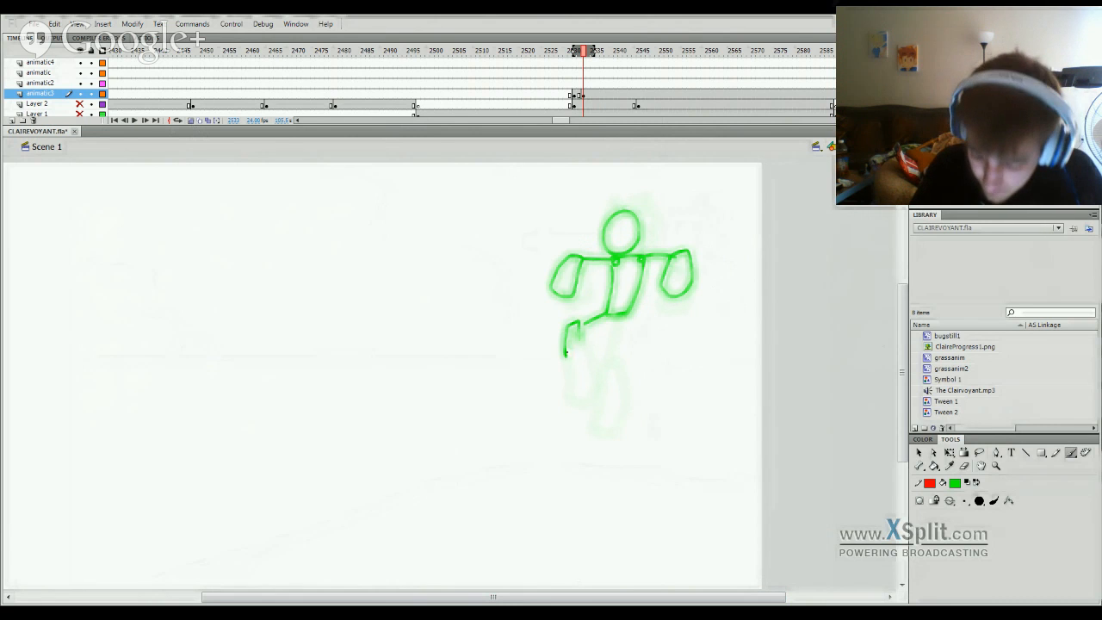
# Step: Complete the raised lower leg of the second pose and shift it up slightly
pyautogui.moveTo(565, 353)
pyautogui.mouseDown()
pyautogui.moveTo(559, 391)
pyautogui.moveTo(590, 392)
pyautogui.mouseUp()
pyautogui.hotkey('ctrl', 'z')
pyautogui.moveTo(568, 334)
pyautogui.mouseDown()
pyautogui.moveTo(561, 386)
pyautogui.moveTo(571, 397)
pyautogui.moveTo(590, 380)
pyautogui.moveTo(579, 323)
pyautogui.mouseUp()
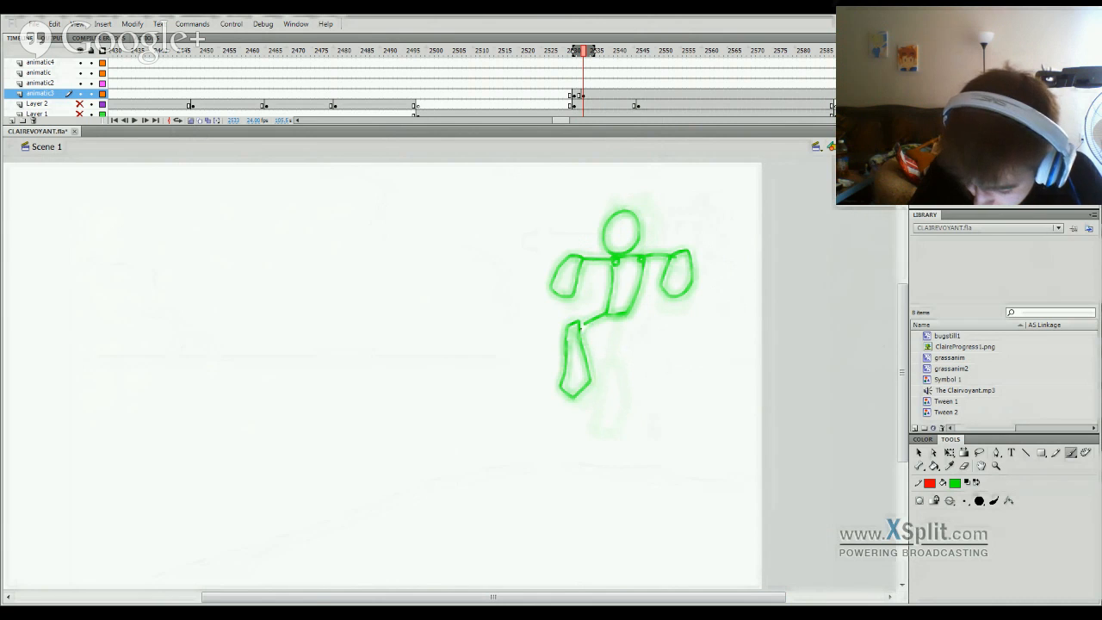
pyautogui.press('q')
pyautogui.click(591, 383)
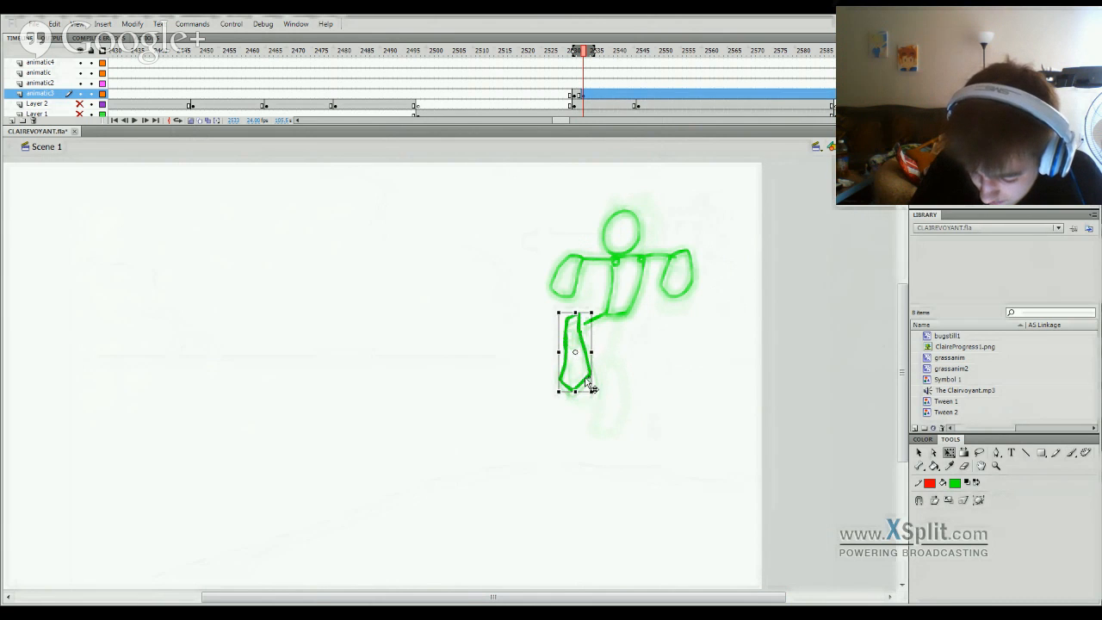
# Step: Draw the standing leg of the second pose, with a straight thigh line and a boxy lower leg
pyautogui.press('b')
pyautogui.moveTo(625, 315); pyautogui.dragTo(608, 361)
pyautogui.hotkey('ctrl', 'z')
pyautogui.moveTo(621, 316)
pyautogui.mouseDown()
pyautogui.moveTo(605, 354)
pyautogui.moveTo(618, 357)
pyautogui.moveTo(619, 399)
pyautogui.moveTo(595, 424)
pyautogui.moveTo(586, 421)
pyautogui.moveTo(615, 355)
pyautogui.mouseUp()
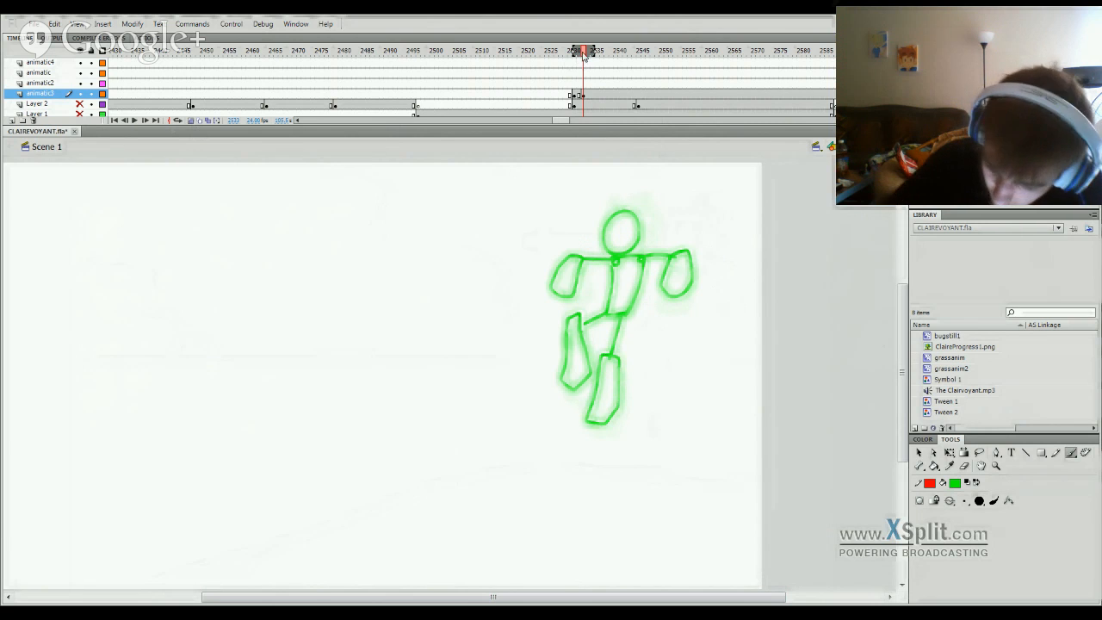
# Step: Compare the two poses in motion and add spiky hair to the figure at frame 2533
pyautogui.moveTo(572, 56)
pyautogui.mouseDown()
pyautogui.moveTo(592, 56)
pyautogui.moveTo(561, 57)
pyautogui.moveTo(620, 57)
pyautogui.moveTo(579, 56)
pyautogui.mouseUp()
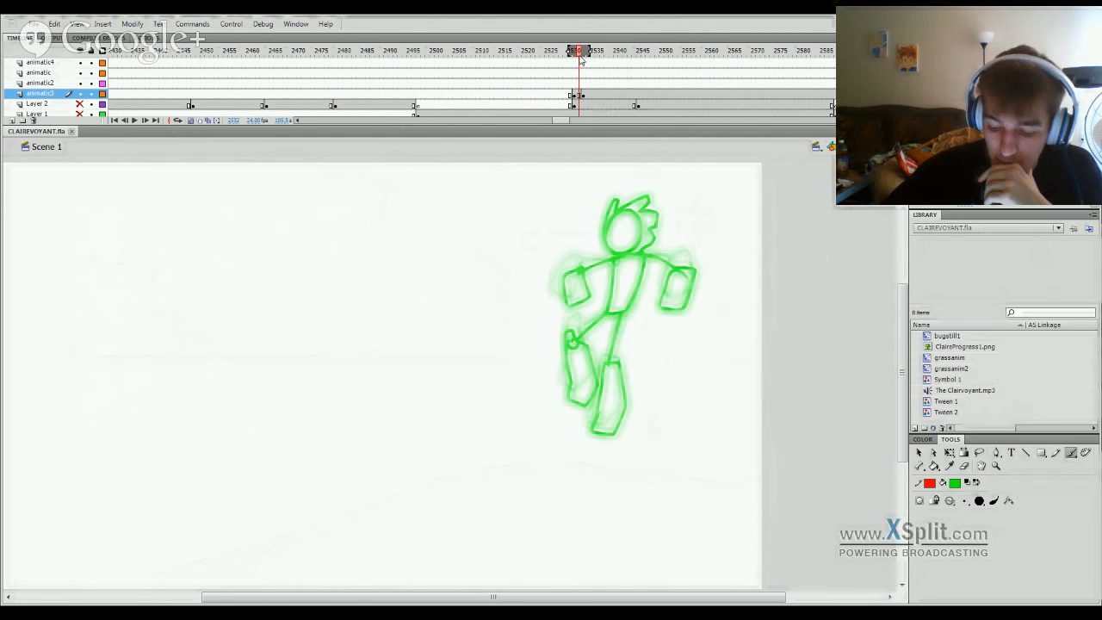
pyautogui.moveTo(582, 54)
pyautogui.mouseDown()
pyautogui.moveTo(589, 65)
pyautogui.moveTo(577, 66)
pyautogui.moveTo(600, 89)
pyautogui.mouseUp()
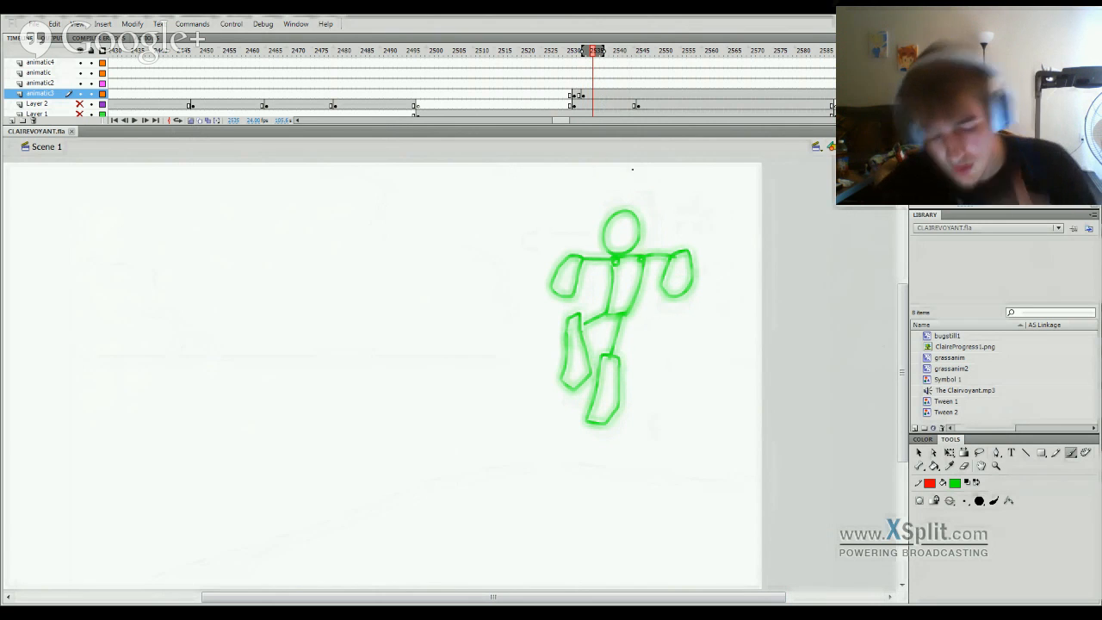
pyautogui.moveTo(592, 53); pyautogui.dragTo(597, 514)
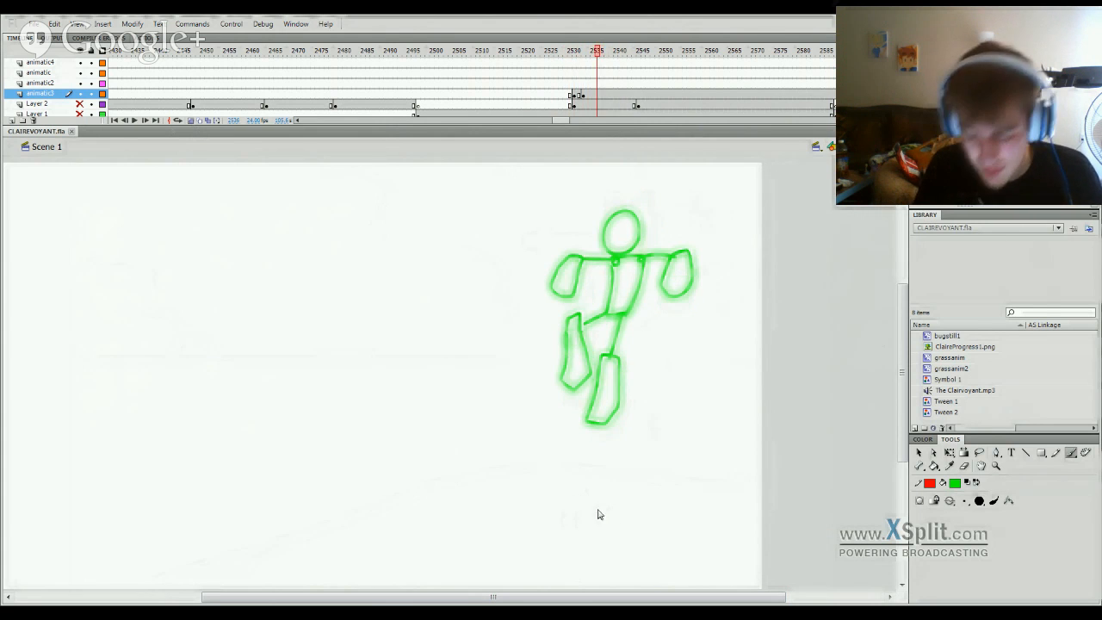
pyautogui.moveTo(597, 57)
pyautogui.mouseDown()
pyautogui.moveTo(585, 61)
pyautogui.moveTo(597, 78)
pyautogui.mouseUp()
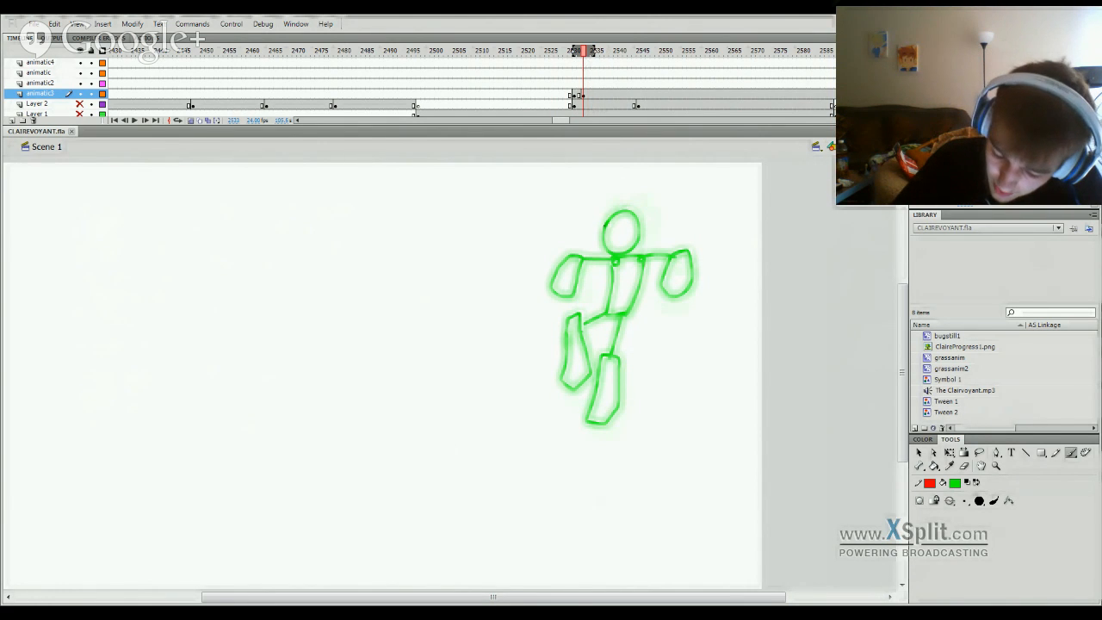
pyautogui.moveTo(608, 226)
pyautogui.mouseDown()
pyautogui.moveTo(613, 201)
pyautogui.moveTo(650, 197)
pyautogui.mouseUp()
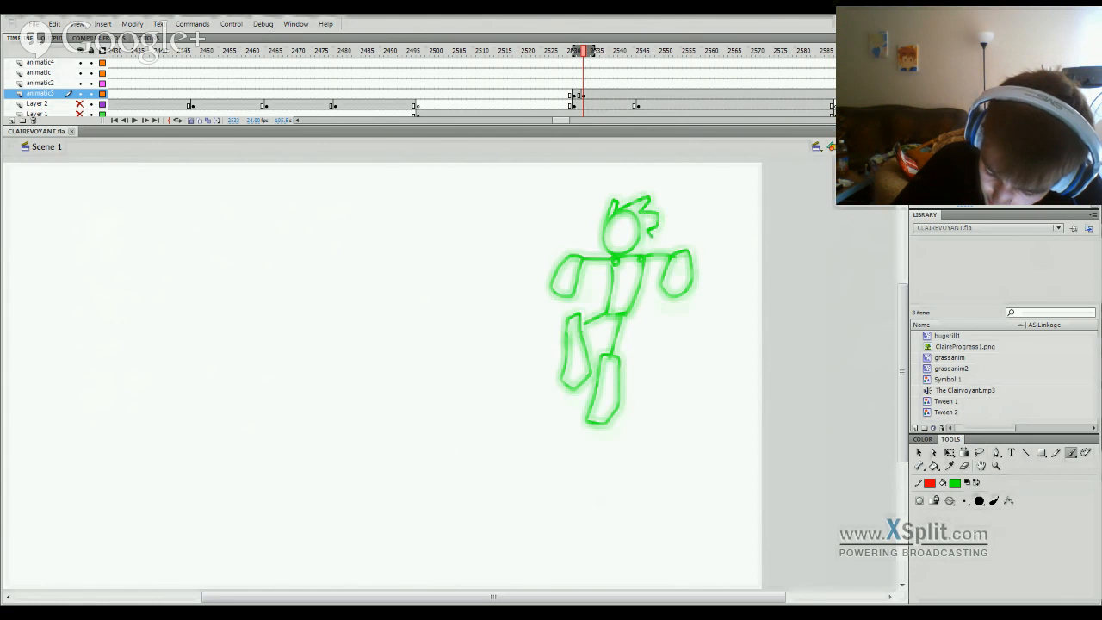
pyautogui.moveTo(652, 236); pyautogui.dragTo(639, 253)
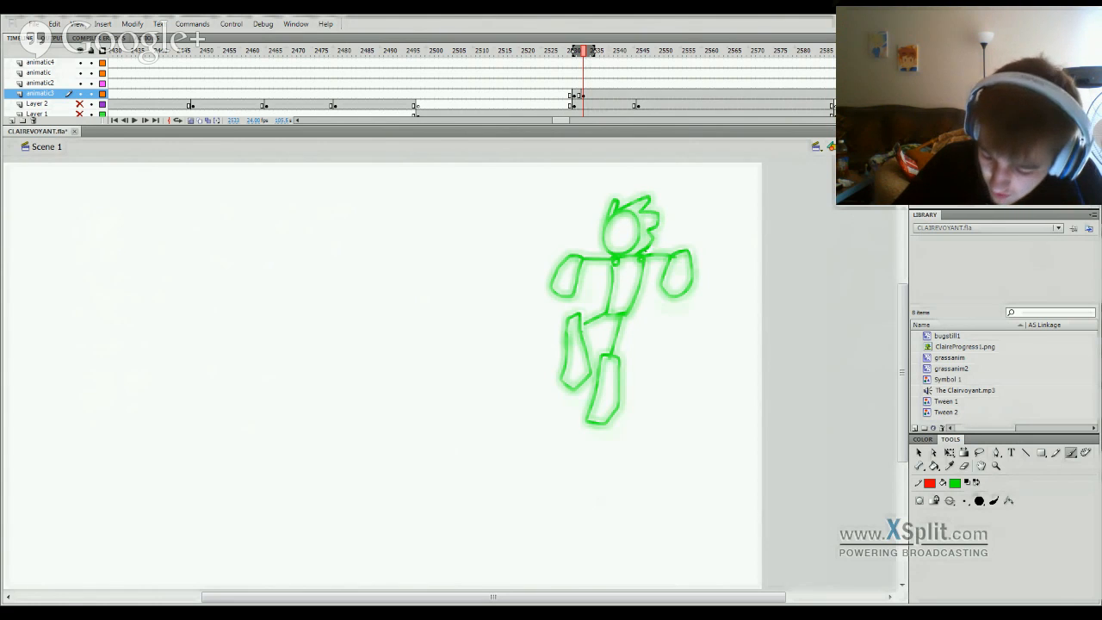
pyautogui.press('q')
pyautogui.hotkey('ctrl', 'a')
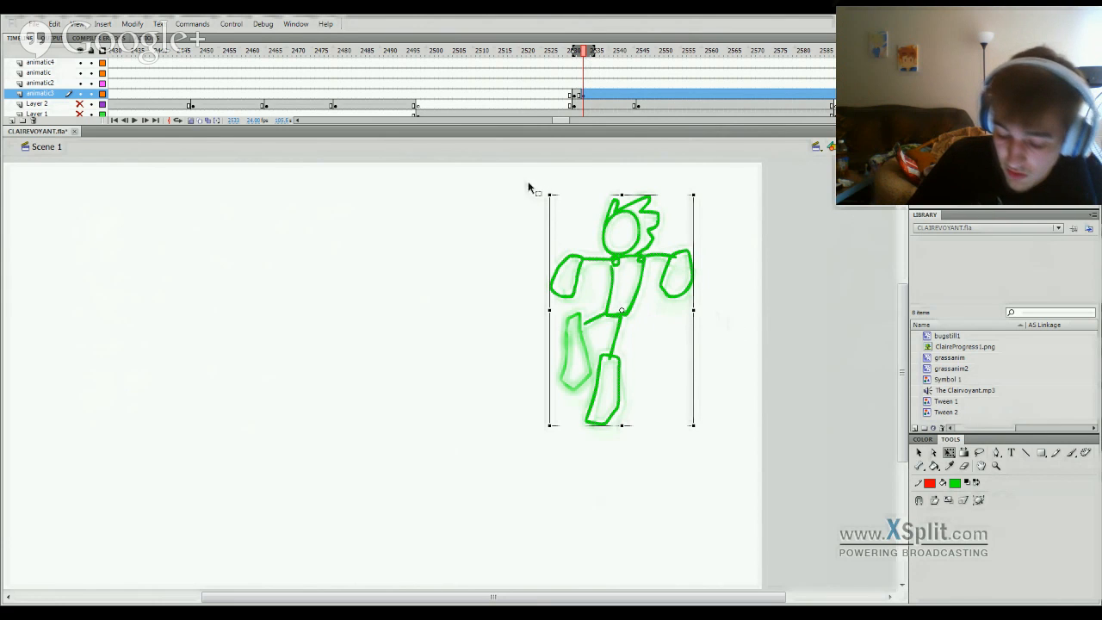
pyautogui.moveTo(529, 188)
pyautogui.mouseDown()
pyautogui.moveTo(560, 300)
pyautogui.moveTo(760, 483)
pyautogui.mouseUp()
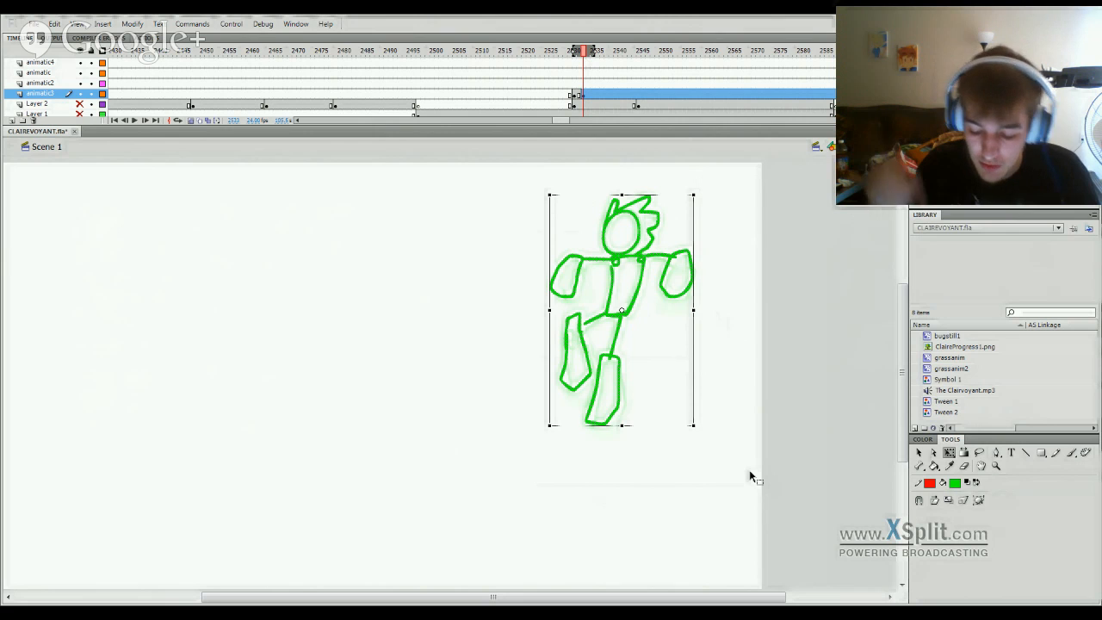
pyautogui.moveTo(698, 188); pyautogui.dragTo(688, 193)
pyautogui.moveTo(642, 278)
pyautogui.mouseDown()
pyautogui.moveTo(625, 293)
pyautogui.moveTo(653, 272)
pyautogui.mouseUp()
pyautogui.hotkey('ctrl', 'z')
pyautogui.hotkey('ctrl', 'z')
# Step: Insert a keyframe at frame 2536 on the animatic3 layer and clear the copied figure from it
pyautogui.moveTo(586, 53)
pyautogui.mouseDown()
pyautogui.moveTo(566, 54)
pyautogui.moveTo(606, 56)
pyautogui.mouseUp()
pyautogui.click(602, 96)
pyautogui.press('F6')
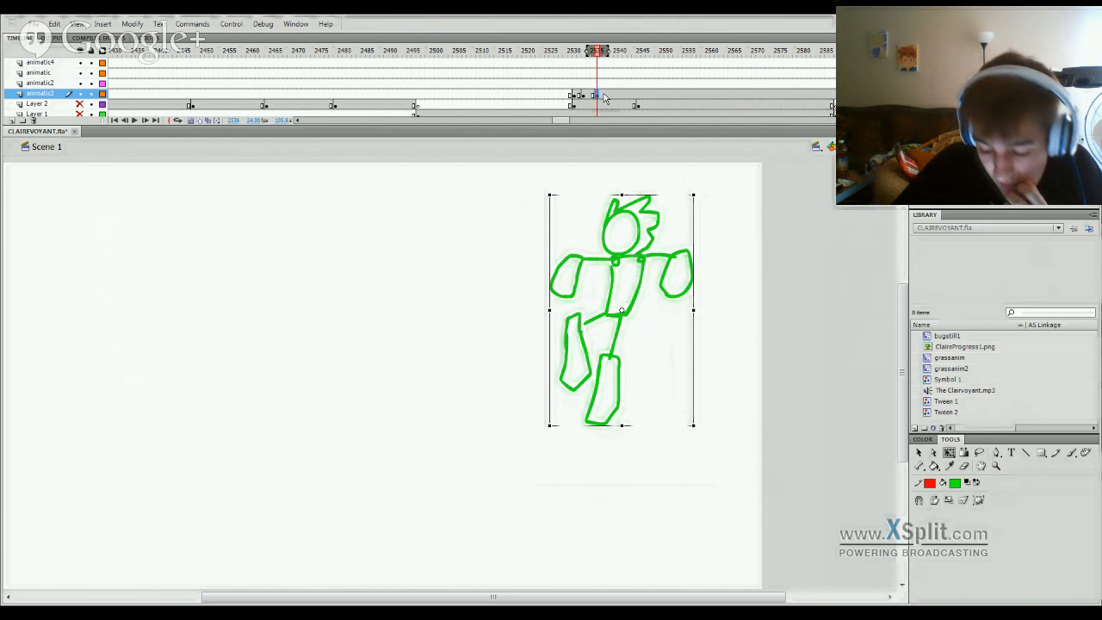
pyautogui.press('Delete')
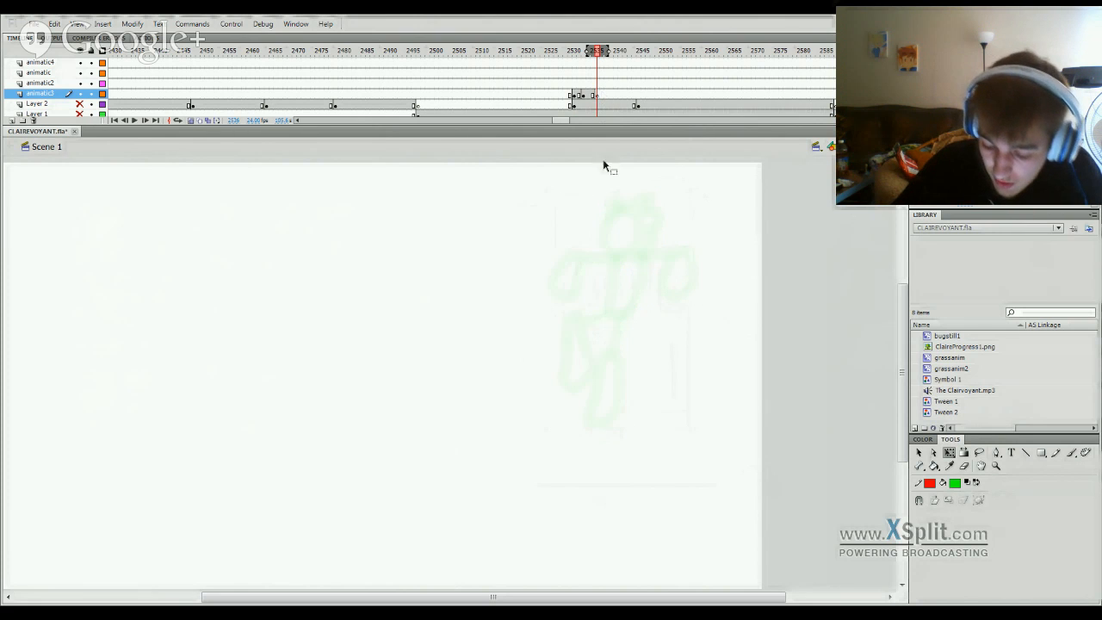
# Step: Draw the oval head and both raised arms of the third pose at frame 2536 with the Brush tool
pyautogui.press('b')
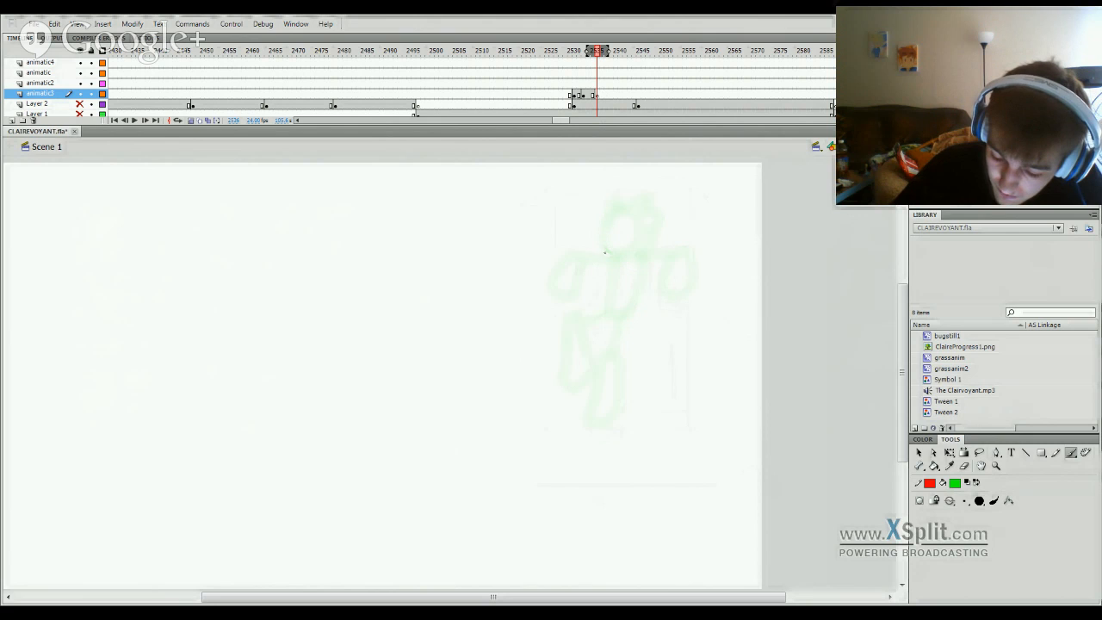
pyautogui.moveTo(607, 255)
pyautogui.mouseDown()
pyautogui.moveTo(613, 214)
pyautogui.moveTo(631, 239)
pyautogui.moveTo(611, 256)
pyautogui.moveTo(643, 261)
pyautogui.moveTo(656, 236)
pyautogui.moveTo(644, 256)
pyautogui.moveTo(654, 243)
pyautogui.moveTo(643, 221)
pyautogui.moveTo(675, 220)
pyautogui.moveTo(678, 235)
pyautogui.moveTo(607, 261)
pyautogui.moveTo(573, 256)
pyautogui.moveTo(579, 246)
pyautogui.moveTo(559, 239)
pyautogui.moveTo(537, 246)
pyautogui.moveTo(541, 261)
pyautogui.moveTo(575, 265)
pyautogui.moveTo(583, 255)
pyautogui.moveTo(541, 238)
pyautogui.mouseUp()
pyautogui.hotkey('ctrl', 'z')
pyautogui.hotkey('ctrl', 'z')
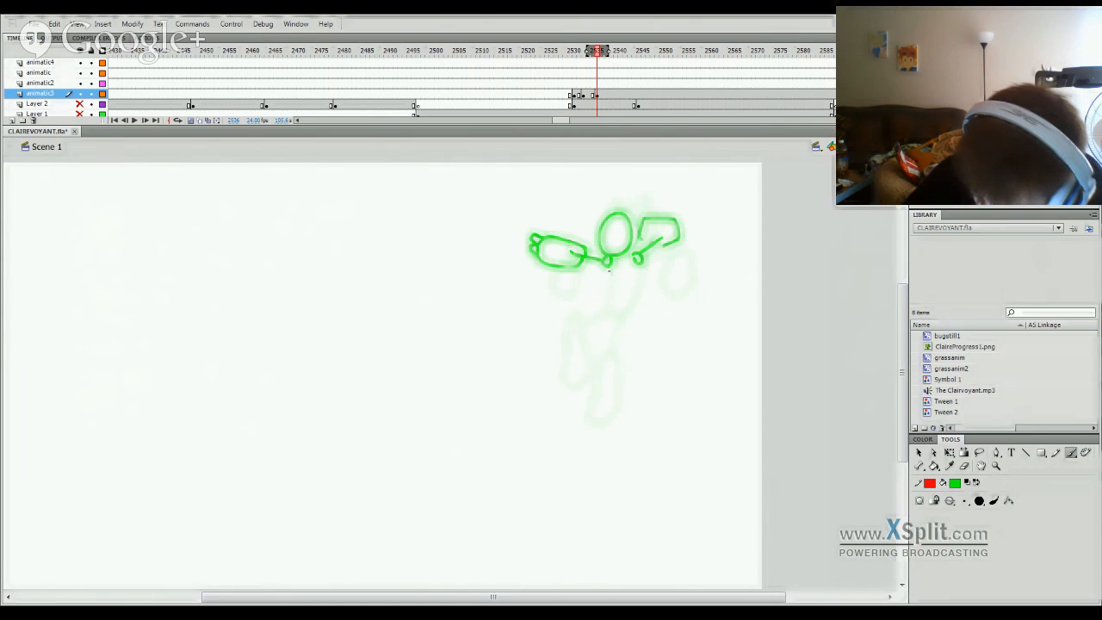
# Step: Draw the torso, spiky hair and both bent legs of the third pose below its head and arms
pyautogui.moveTo(609, 257); pyautogui.dragTo(606, 300)
pyautogui.moveTo(608, 287)
pyautogui.mouseDown()
pyautogui.moveTo(605, 315)
pyautogui.moveTo(631, 313)
pyautogui.mouseUp()
pyautogui.moveTo(639, 260); pyautogui.dragTo(635, 313)
pyautogui.moveTo(607, 267)
pyautogui.mouseDown()
pyautogui.moveTo(637, 260)
pyautogui.moveTo(631, 225)
pyautogui.moveTo(609, 204)
pyautogui.moveTo(631, 199)
pyautogui.moveTo(641, 221)
pyautogui.mouseUp()
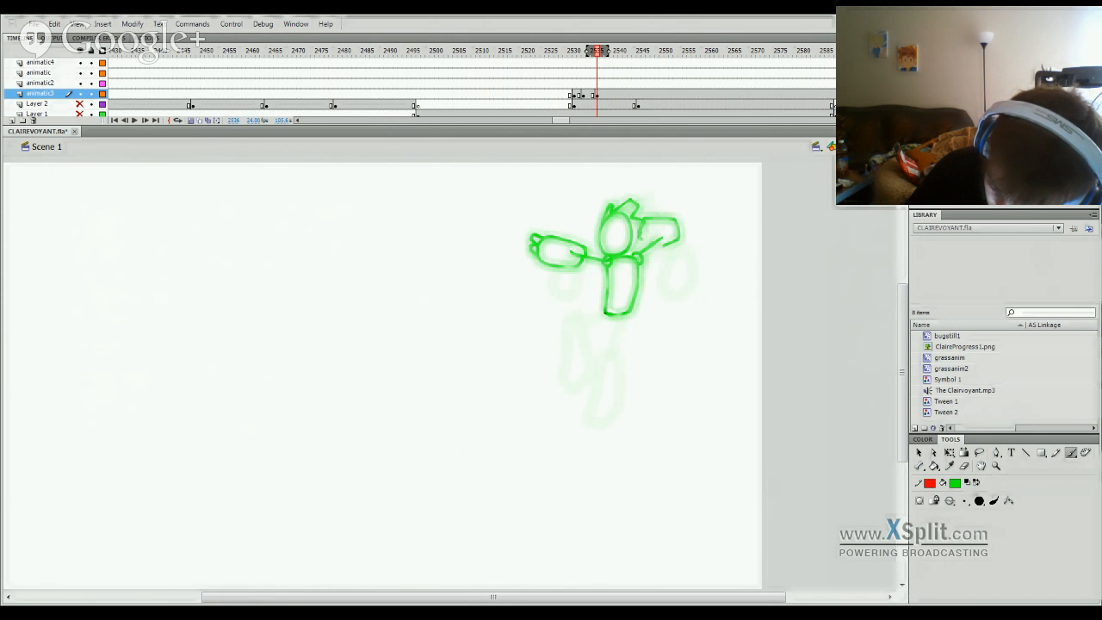
pyautogui.moveTo(622, 315)
pyautogui.mouseDown()
pyautogui.moveTo(610, 355)
pyautogui.moveTo(616, 416)
pyautogui.moveTo(587, 421)
pyautogui.moveTo(578, 402)
pyautogui.moveTo(596, 357)
pyautogui.mouseUp()
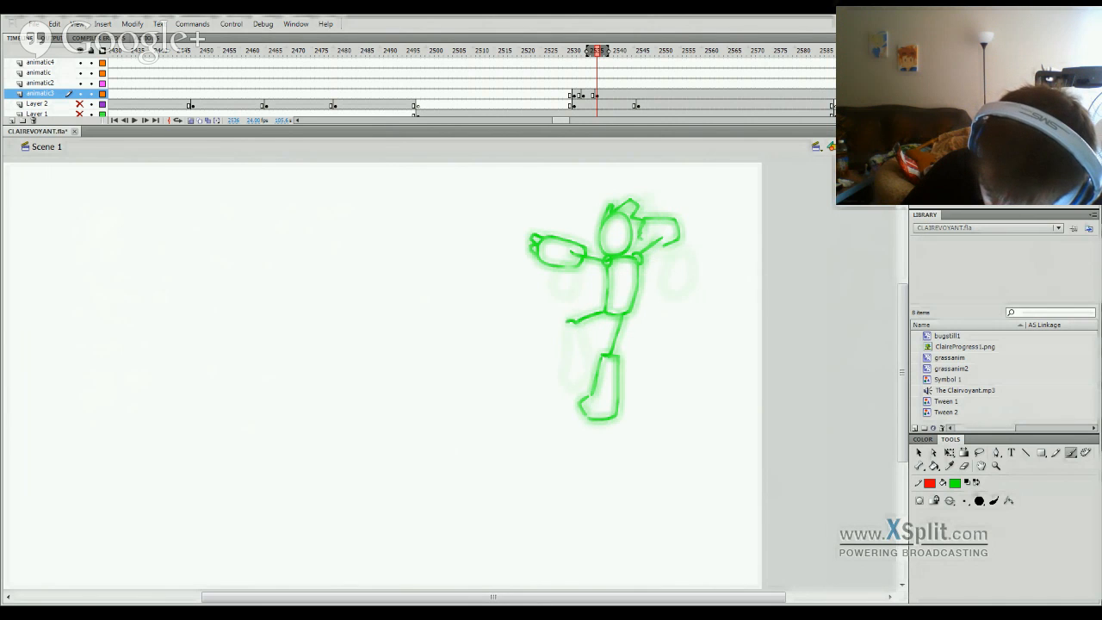
pyautogui.moveTo(566, 320)
pyautogui.mouseDown()
pyautogui.moveTo(556, 386)
pyautogui.moveTo(572, 391)
pyautogui.moveTo(575, 333)
pyautogui.moveTo(586, 360)
pyautogui.moveTo(574, 321)
pyautogui.mouseUp()
# Step: Show the Layer 1 background and move the third pose down and left so its feet land on the hill
pyautogui.press('q')
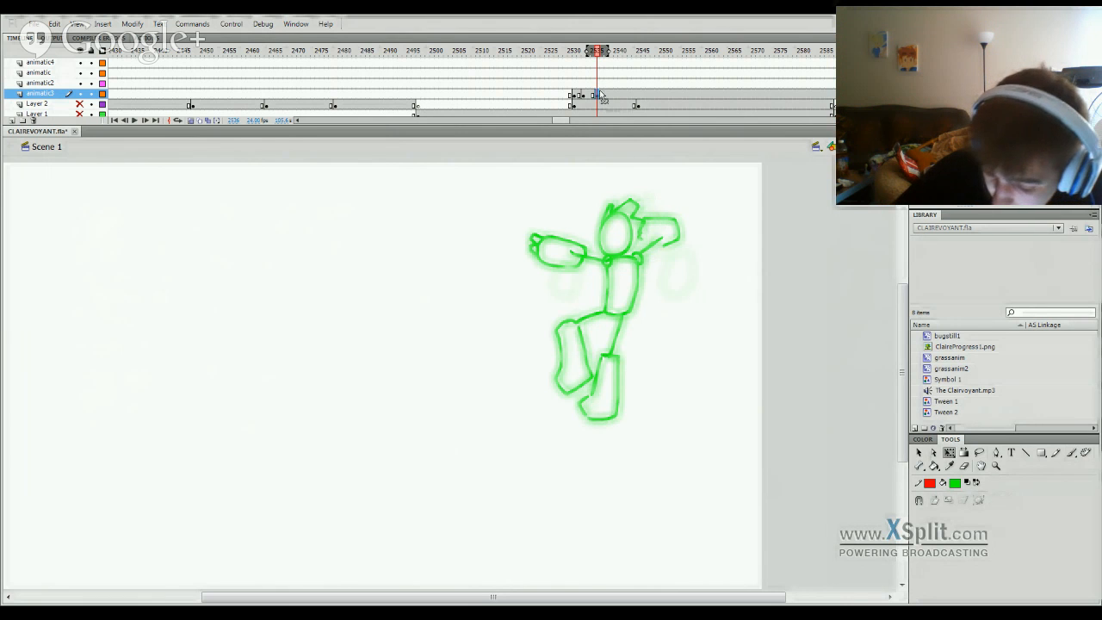
pyautogui.click(600, 95)
pyautogui.click(80, 113)
pyautogui.moveTo(639, 316); pyautogui.dragTo(557, 423)
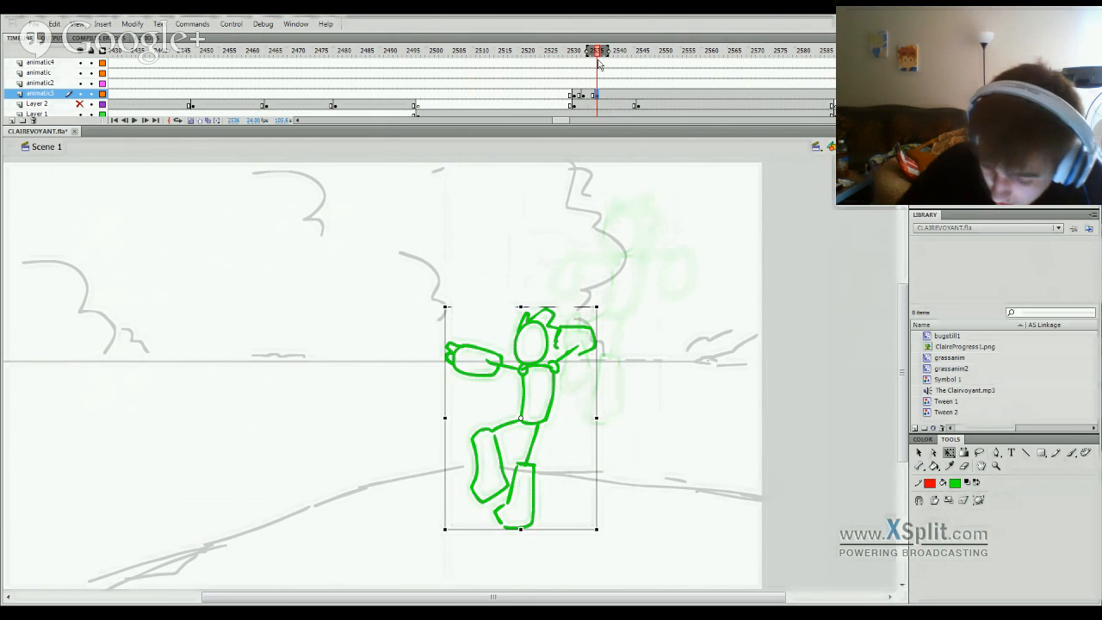
# Step: Shift the second pose down and left so it sits between the first and third poses
pyautogui.moveTo(599, 61)
pyautogui.mouseDown()
pyautogui.moveTo(582, 69)
pyautogui.moveTo(597, 67)
pyautogui.mouseUp()
pyautogui.click(589, 96)
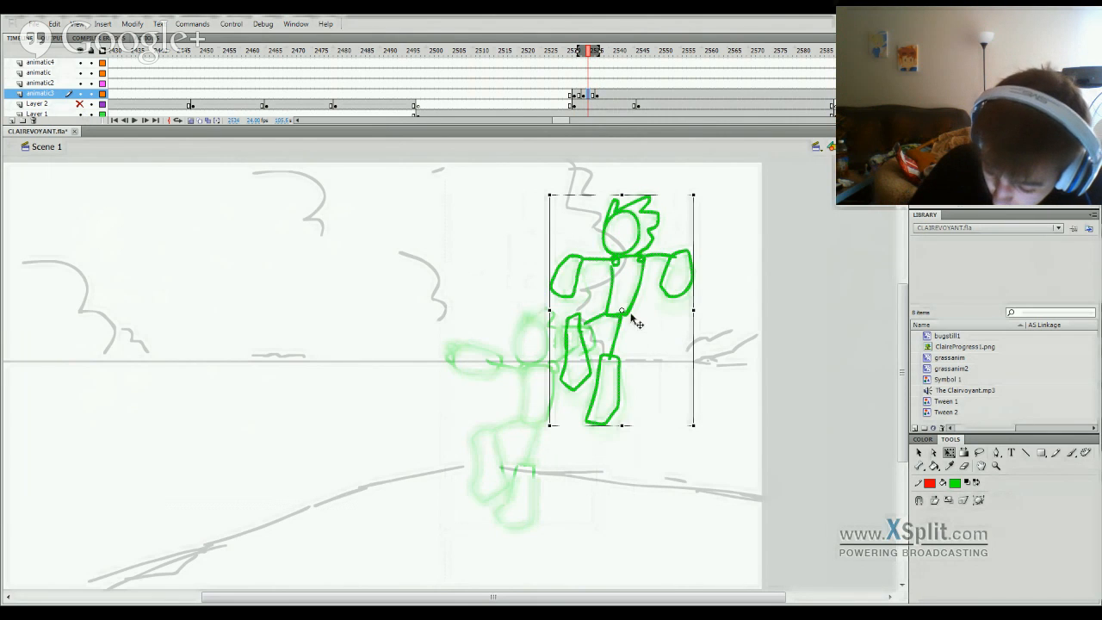
pyautogui.moveTo(636, 321); pyautogui.dragTo(596, 354)
pyautogui.click(667, 227)
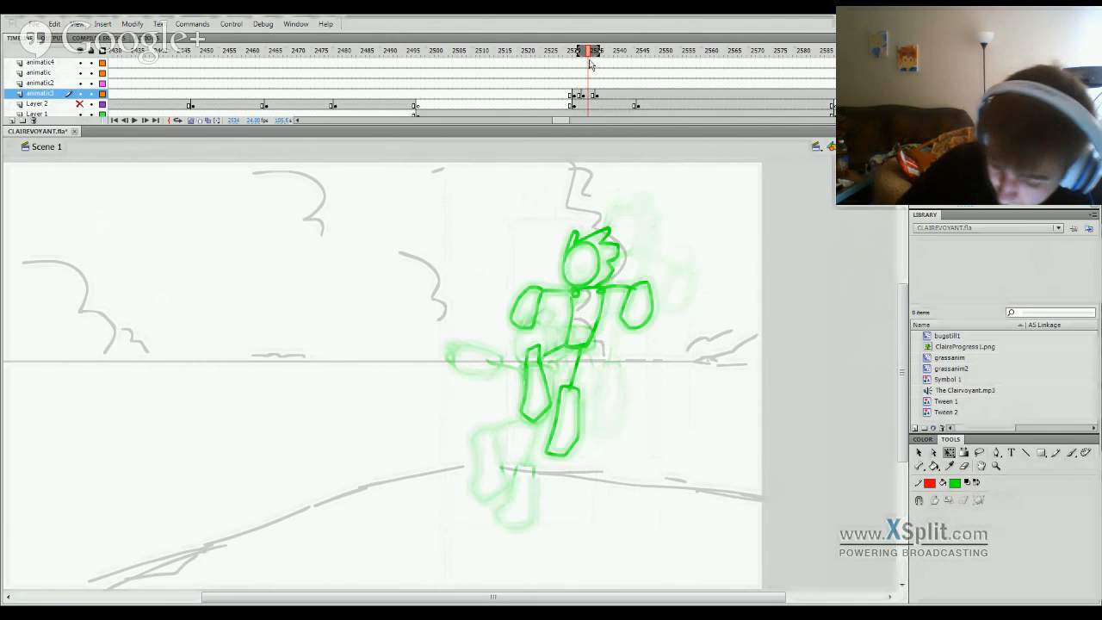
# Step: Insert a keyframe at frame 2541 on the animatic3 layer and clear the copied figure from it
pyautogui.moveTo(589, 62); pyautogui.dragTo(622, 95)
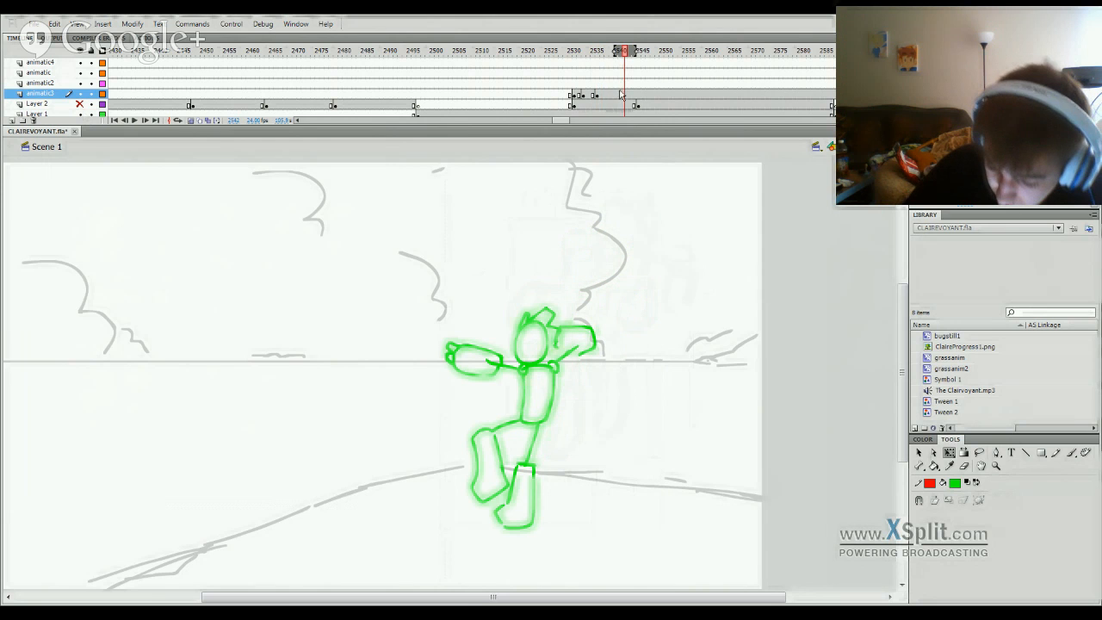
pyautogui.click(620, 94)
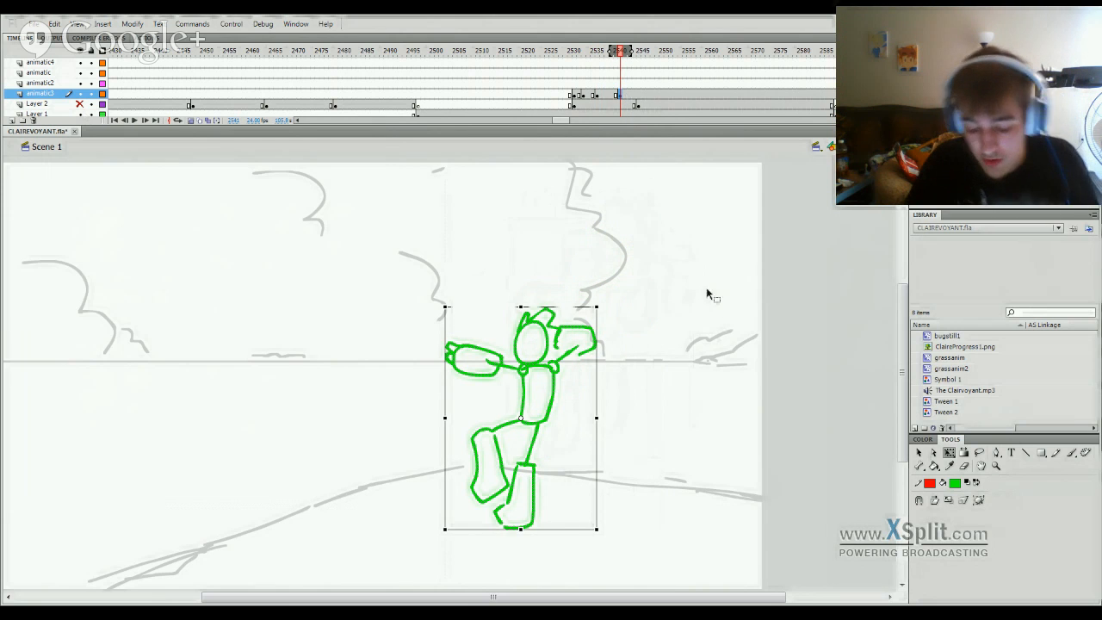
pyautogui.press('Delete')
# Step: Show Layer 2 and play back the sequence leading into the running figure
pyautogui.moveTo(589, 55)
pyautogui.mouseDown()
pyautogui.moveTo(265, 281)
pyautogui.moveTo(161, 517)
pyautogui.moveTo(499, 460)
pyautogui.moveTo(711, 446)
pyautogui.moveTo(369, 494)
pyautogui.moveTo(175, 388)
pyautogui.mouseUp()
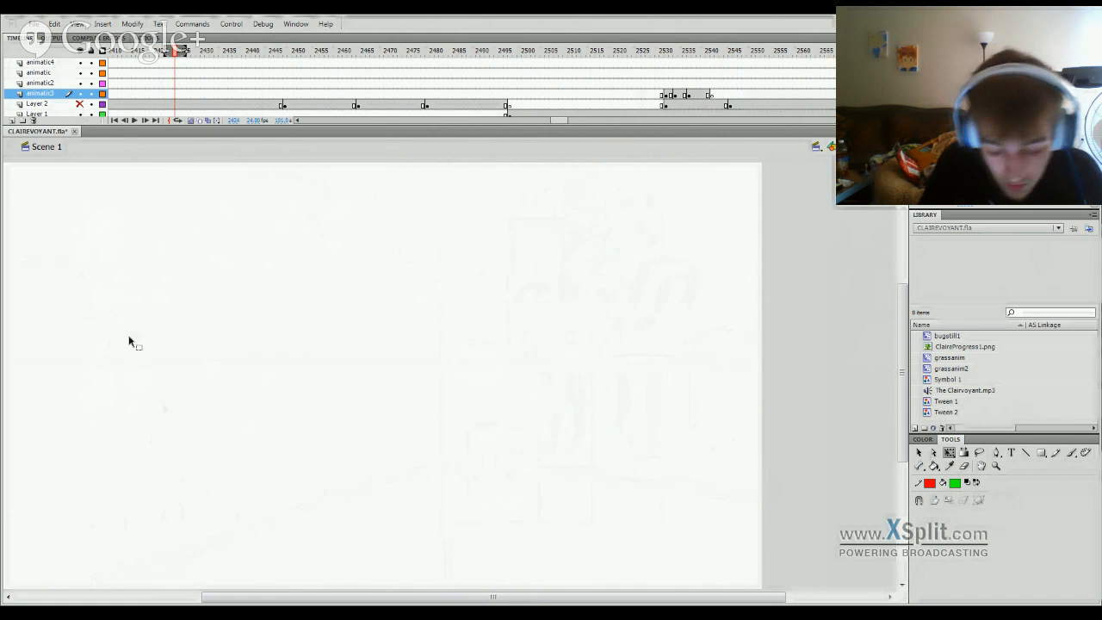
pyautogui.click(79, 104)
pyautogui.moveTo(382, 55); pyautogui.dragTo(386, 54)
pyautogui.press('Return')
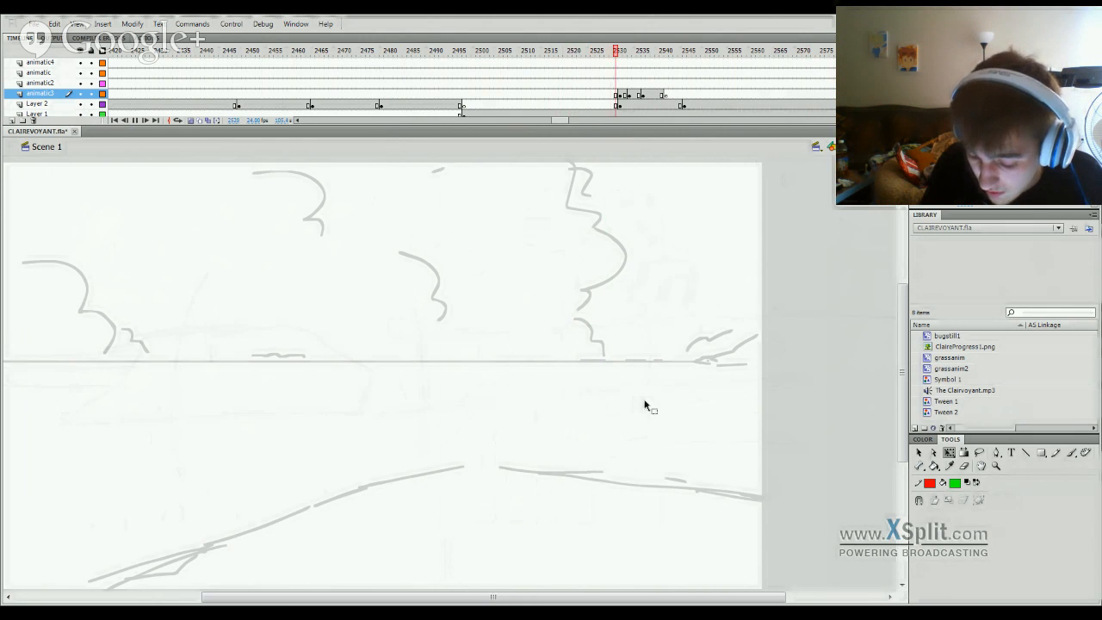
# Step: Delete the old grey running figure from Layer 2 in the frames beneath the new green poses
pyautogui.click(661, 55)
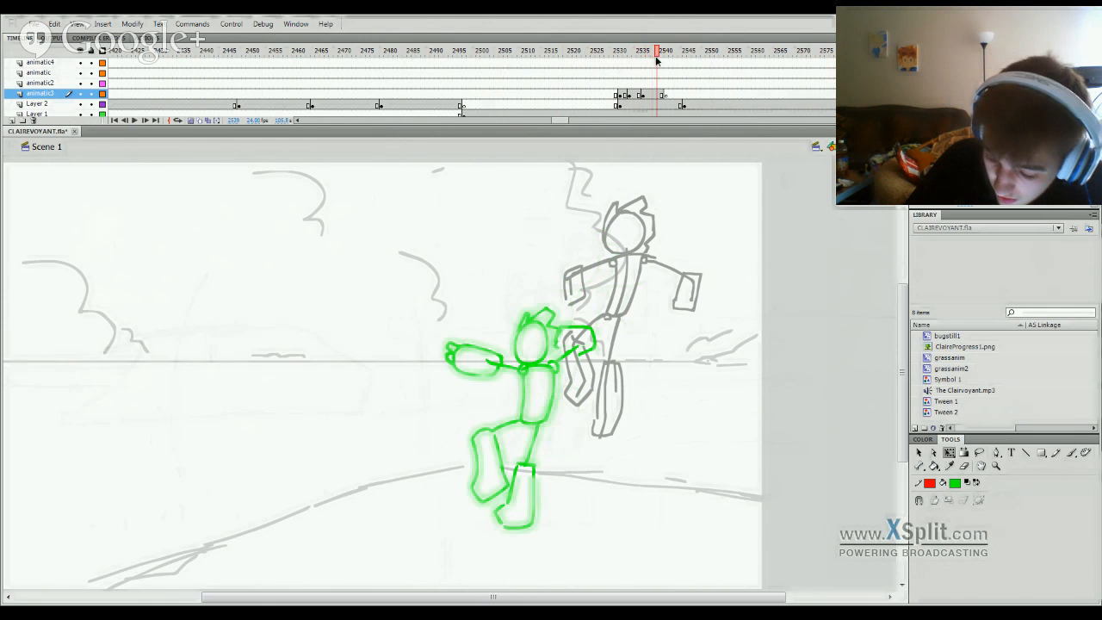
pyautogui.click(658, 106)
pyautogui.press('Delete')
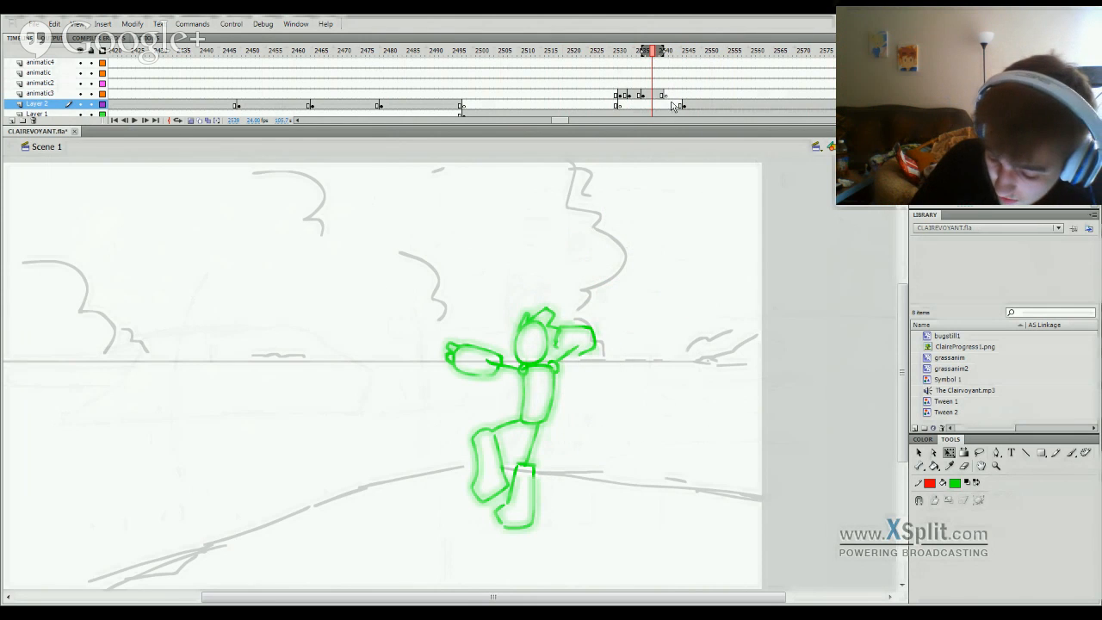
# Step: Play back the green poses over the background from just before frame 2530
pyautogui.moveTo(706, 53)
pyautogui.mouseDown()
pyautogui.moveTo(660, 66)
pyautogui.moveTo(675, 66)
pyautogui.mouseUp()
pyautogui.click(605, 57)
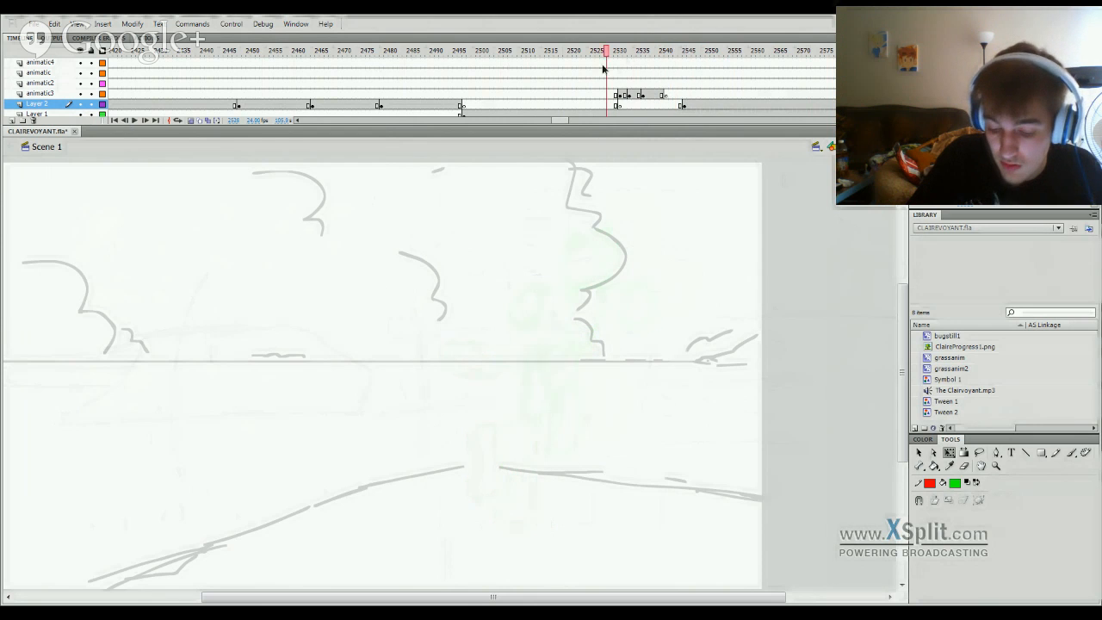
pyautogui.press('Return')
pyautogui.press('Return')
pyautogui.moveTo(657, 55); pyautogui.dragTo(663, 57)
# Step: Draw the crouched landing pose at frame 2541, with a hunched torso, bent legs and one arm reaching down
pyautogui.click(666, 94)
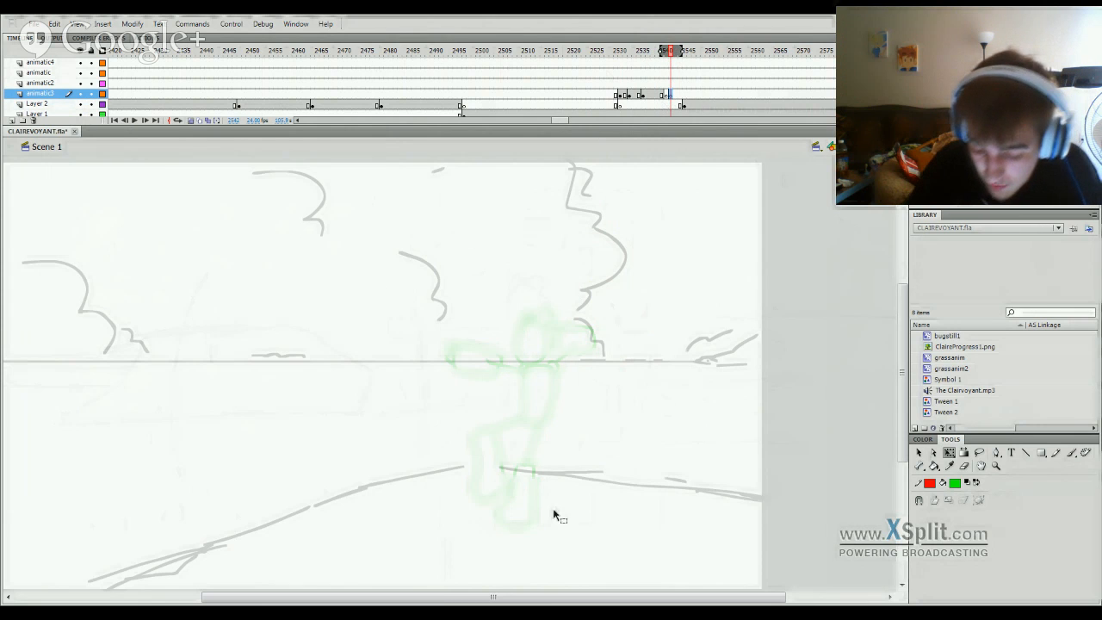
pyautogui.press('b')
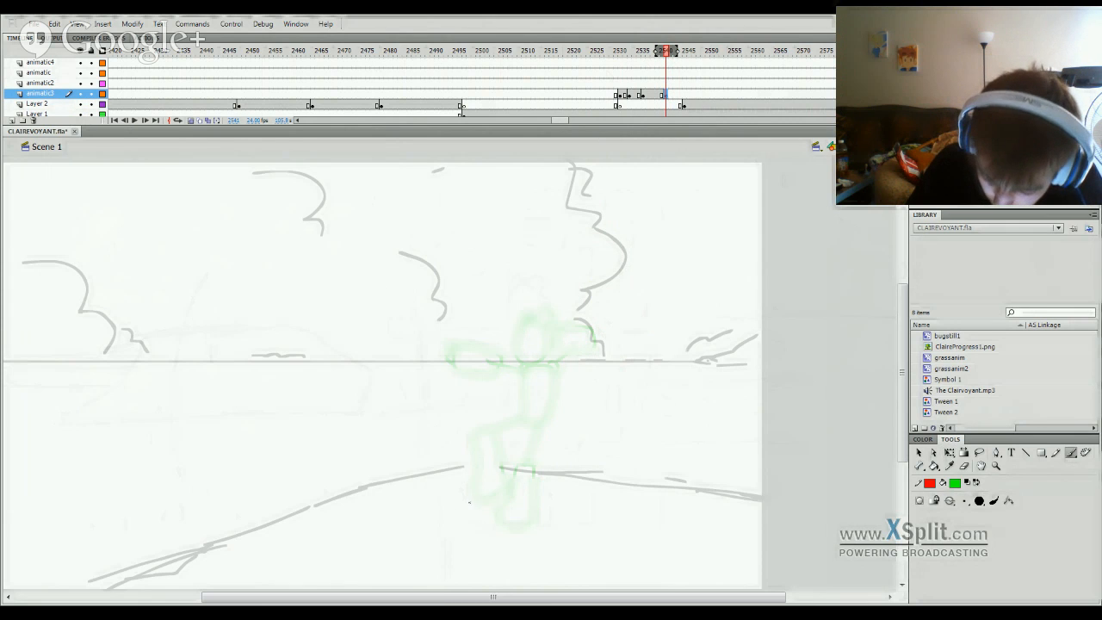
pyautogui.moveTo(492, 456)
pyautogui.mouseDown()
pyautogui.moveTo(480, 427)
pyautogui.moveTo(517, 411)
pyautogui.moveTo(529, 435)
pyautogui.moveTo(522, 461)
pyautogui.mouseUp()
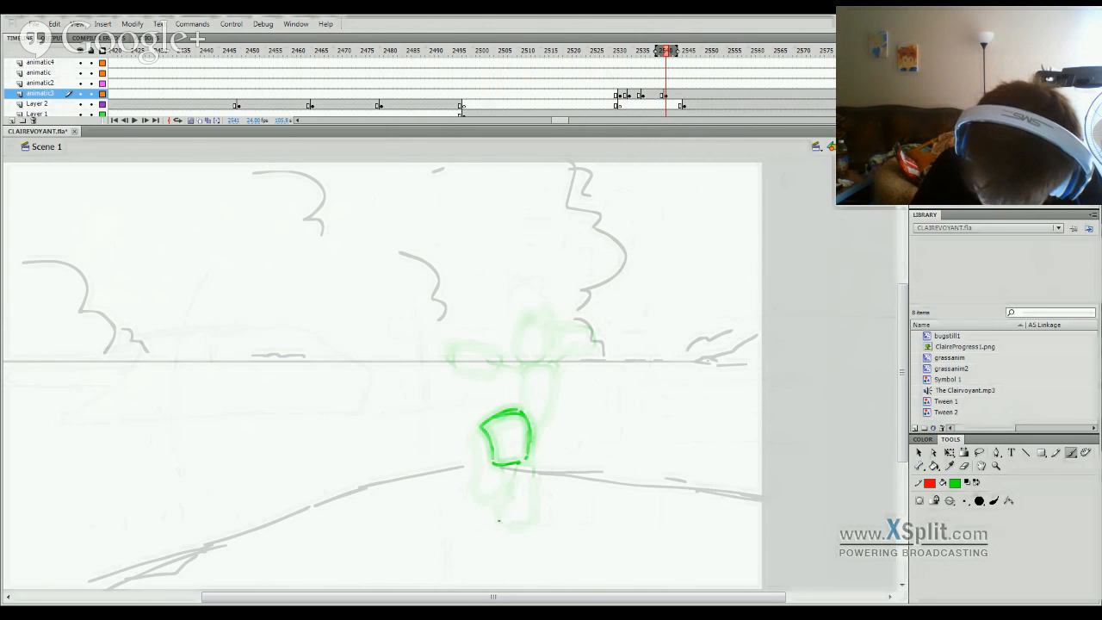
pyautogui.moveTo(493, 528); pyautogui.dragTo(499, 507)
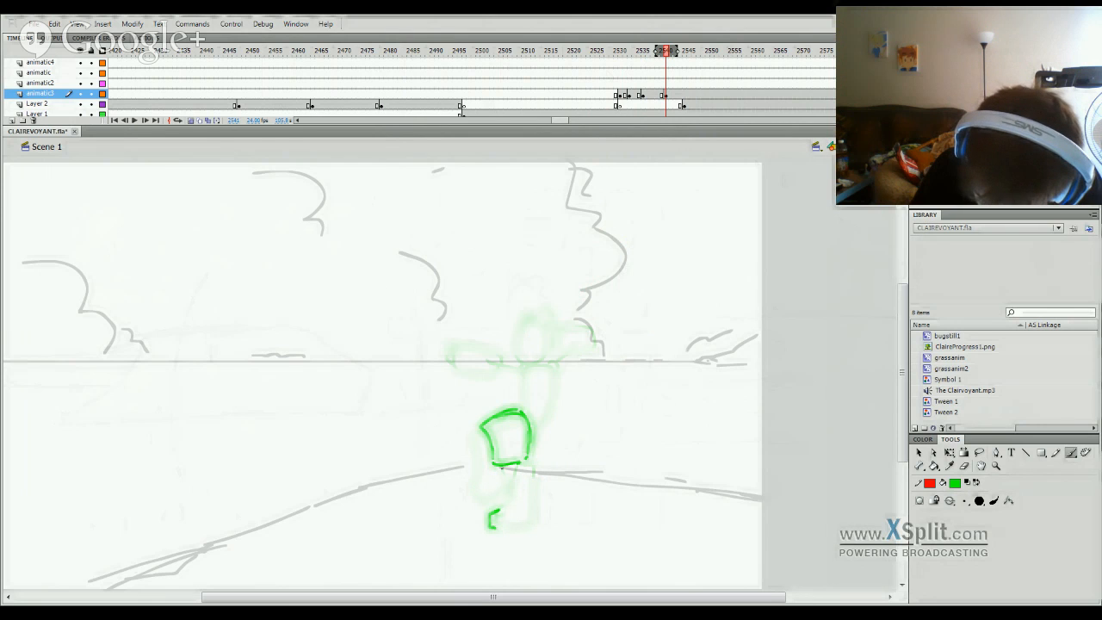
pyautogui.moveTo(506, 465)
pyautogui.mouseDown()
pyautogui.moveTo(498, 492)
pyautogui.moveTo(513, 474)
pyautogui.moveTo(534, 516)
pyautogui.moveTo(472, 481)
pyautogui.moveTo(447, 516)
pyautogui.moveTo(462, 529)
pyautogui.moveTo(489, 522)
pyautogui.moveTo(475, 508)
pyautogui.moveTo(492, 474)
pyautogui.moveTo(464, 491)
pyautogui.mouseUp()
pyautogui.hotkey('ctrl', 'z')
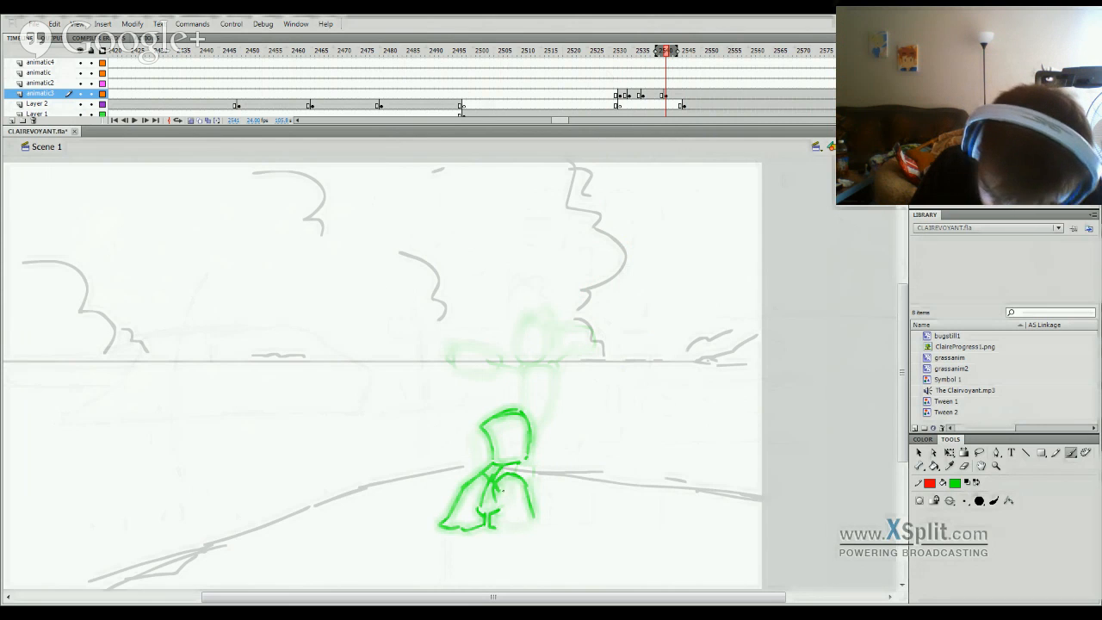
pyautogui.moveTo(484, 424); pyautogui.dragTo(438, 504)
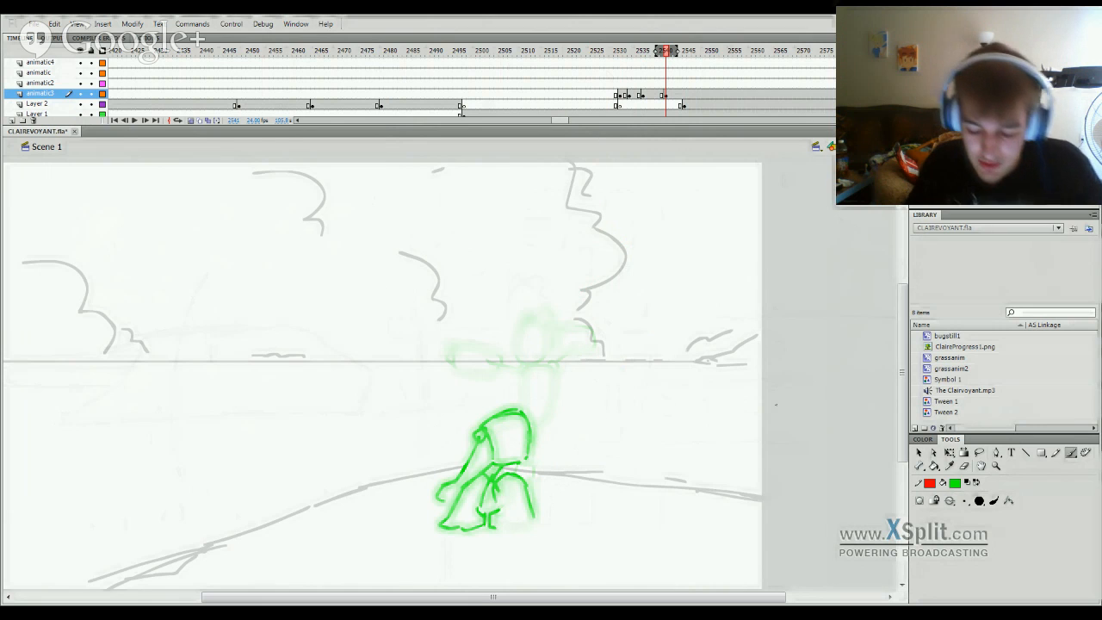
# Step: Compare the third pose at frame 2536 with the crouched landing pose by moving through the frames
pyautogui.moveTo(653, 56)
pyautogui.mouseDown()
pyautogui.moveTo(620, 58)
pyautogui.moveTo(642, 62)
pyautogui.mouseUp()
pyautogui.press('.')
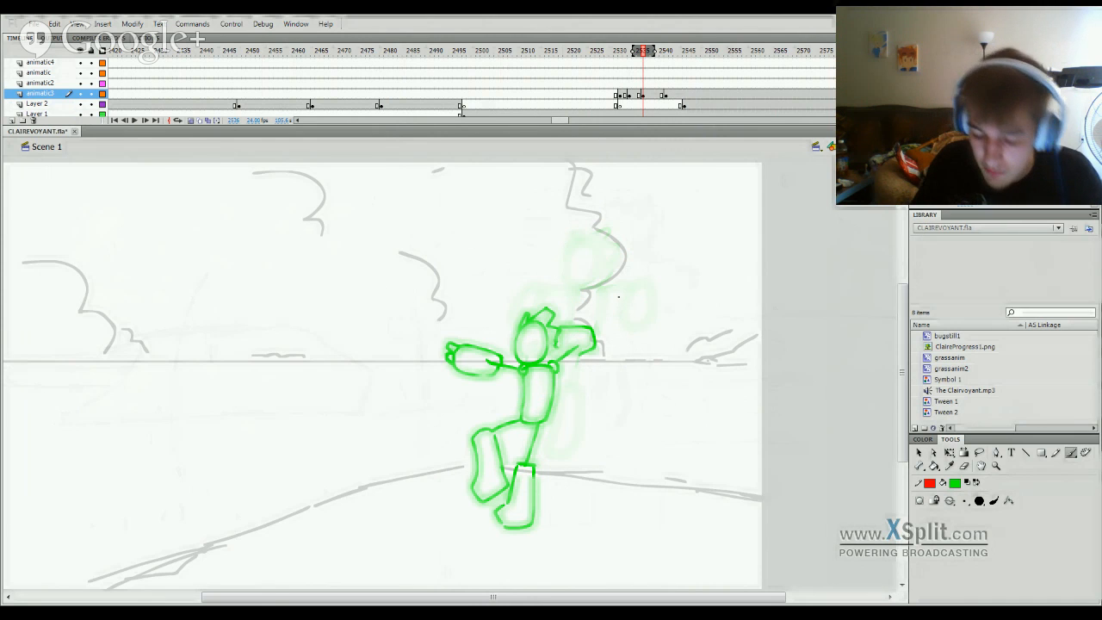
pyautogui.moveTo(565, 277)
pyautogui.mouseDown()
pyautogui.moveTo(597, 252)
pyautogui.moveTo(596, 276)
pyautogui.moveTo(573, 281)
pyautogui.moveTo(570, 255)
pyautogui.mouseUp()
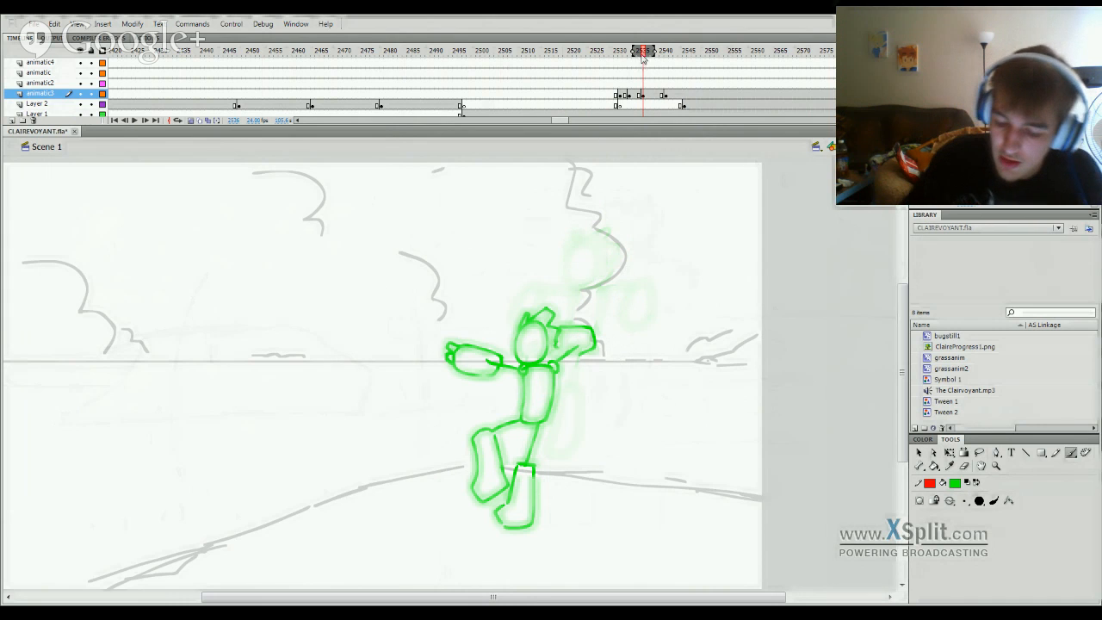
pyautogui.moveTo(643, 58)
pyautogui.mouseDown()
pyautogui.moveTo(672, 54)
pyautogui.moveTo(622, 78)
pyautogui.moveTo(659, 59)
pyautogui.moveTo(746, 55)
pyautogui.moveTo(630, 65)
pyautogui.moveTo(664, 67)
pyautogui.moveTo(623, 86)
pyautogui.moveTo(671, 81)
pyautogui.mouseUp()
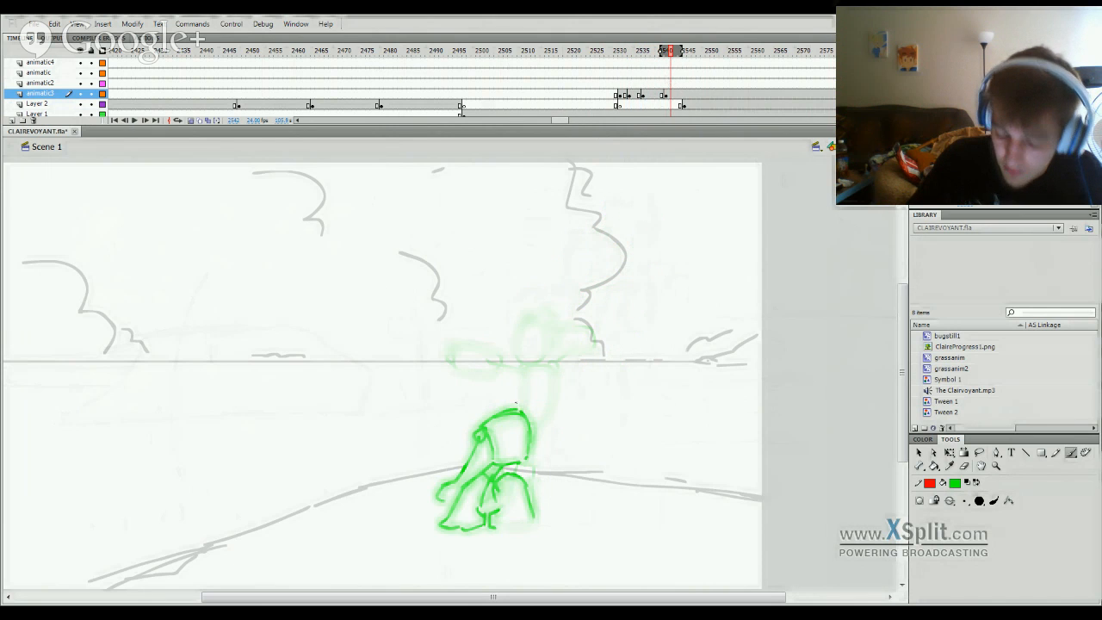
# Step: Add the second shoulder, the lowered head and the hand to the crouched pose
pyautogui.moveTo(517, 419); pyautogui.dragTo(521, 426)
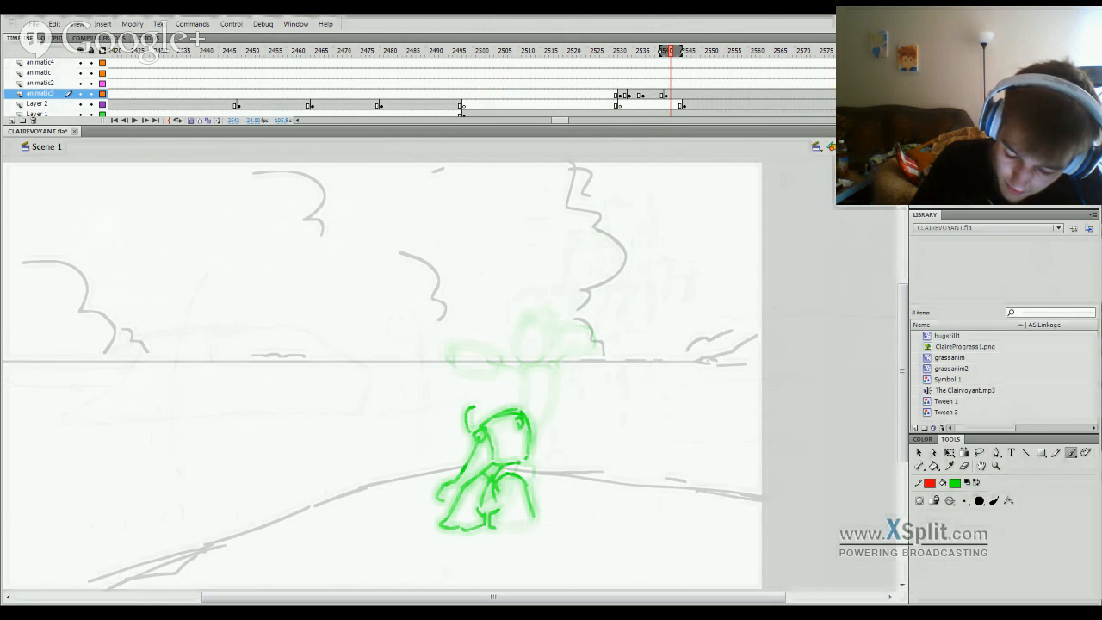
pyautogui.moveTo(478, 435)
pyautogui.mouseDown()
pyautogui.moveTo(469, 403)
pyautogui.moveTo(504, 397)
pyautogui.moveTo(508, 411)
pyautogui.mouseUp()
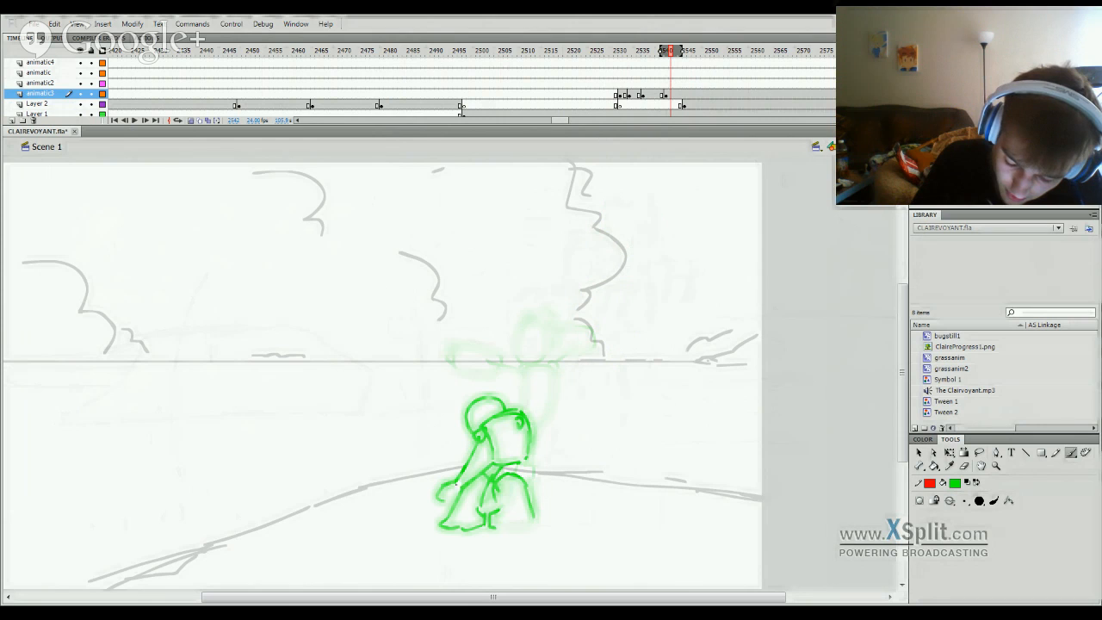
pyautogui.moveTo(458, 484)
pyautogui.mouseDown()
pyautogui.moveTo(432, 503)
pyautogui.moveTo(445, 508)
pyautogui.mouseUp()
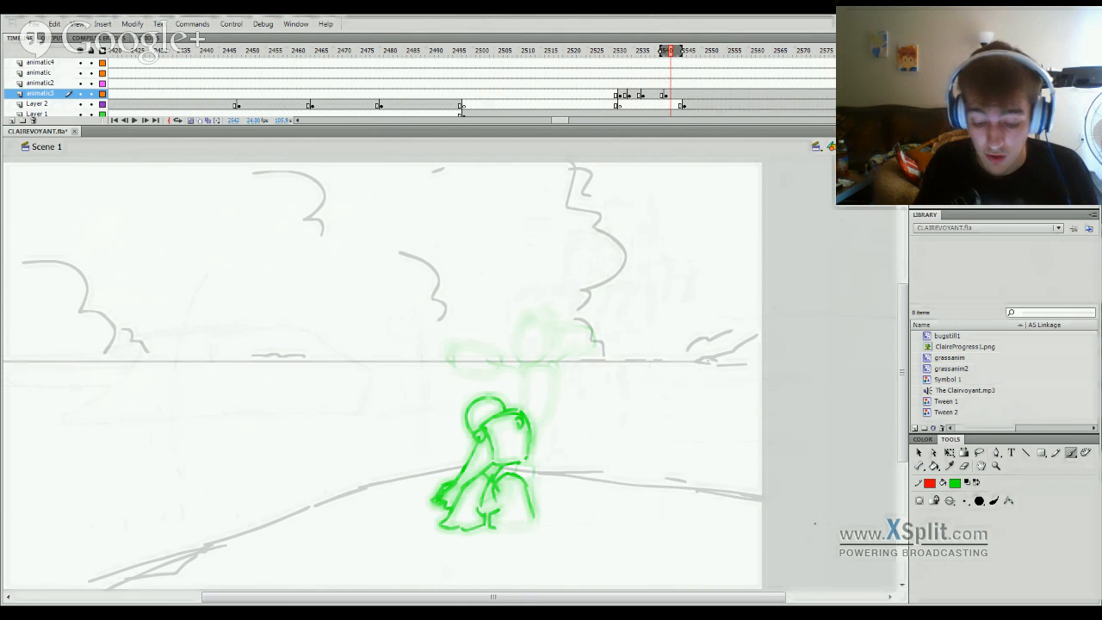
# Step: Insert a keyframe at frame 2545 on the animatic3 layer and clear the copied crouching figure from it
pyautogui.click(196, 121)
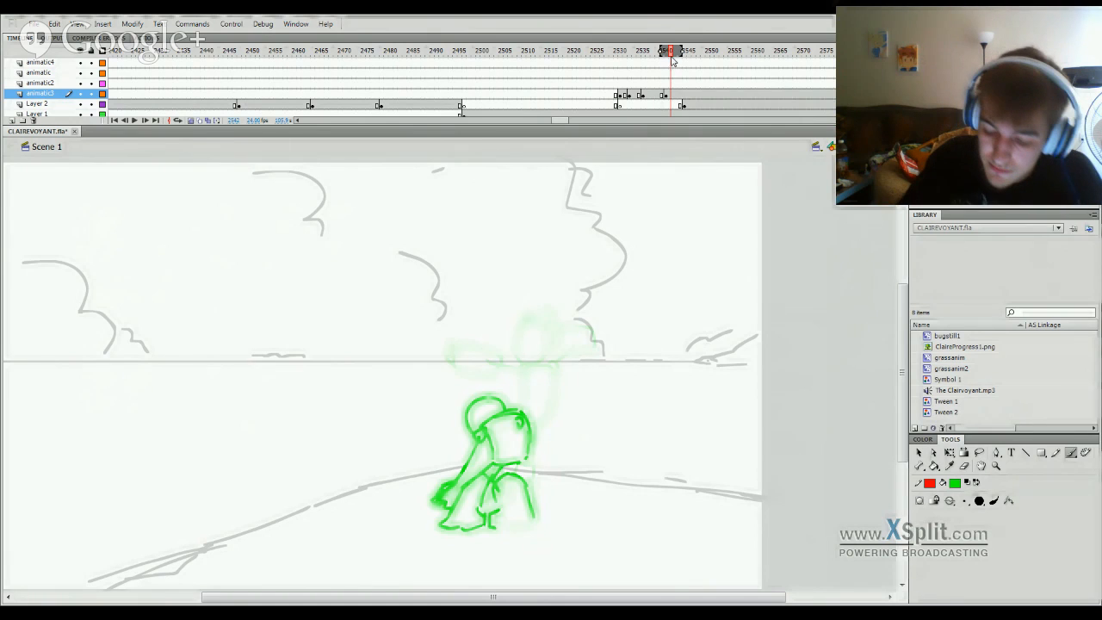
pyautogui.press('Return')
pyautogui.moveTo(672, 54)
pyautogui.mouseDown()
pyautogui.moveTo(641, 62)
pyautogui.moveTo(699, 69)
pyautogui.mouseUp()
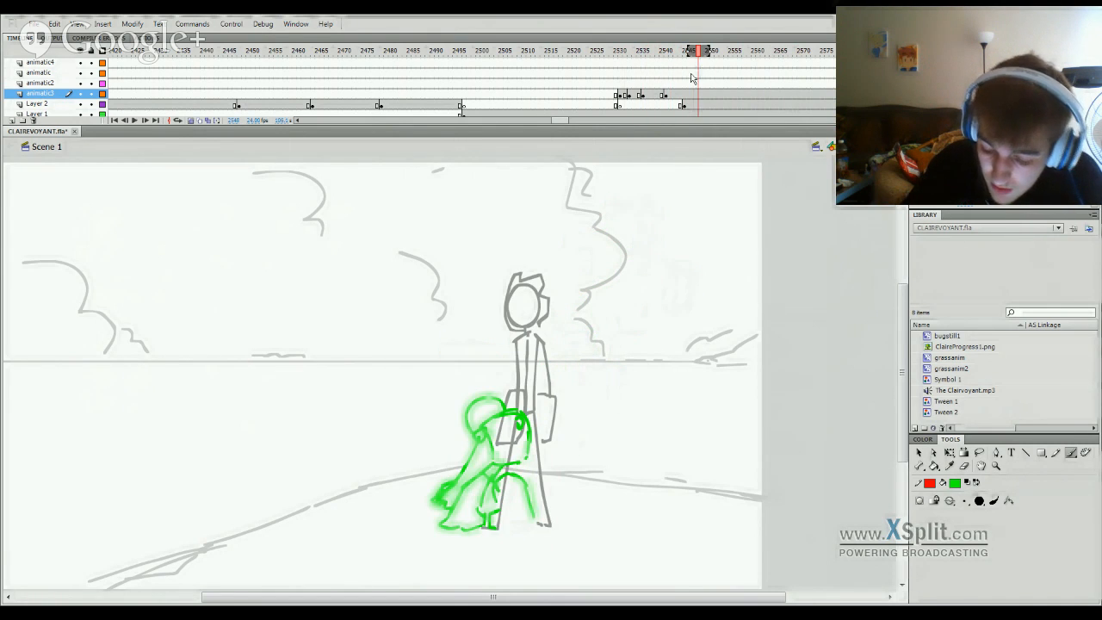
pyautogui.click(688, 95)
pyautogui.press('Delete')
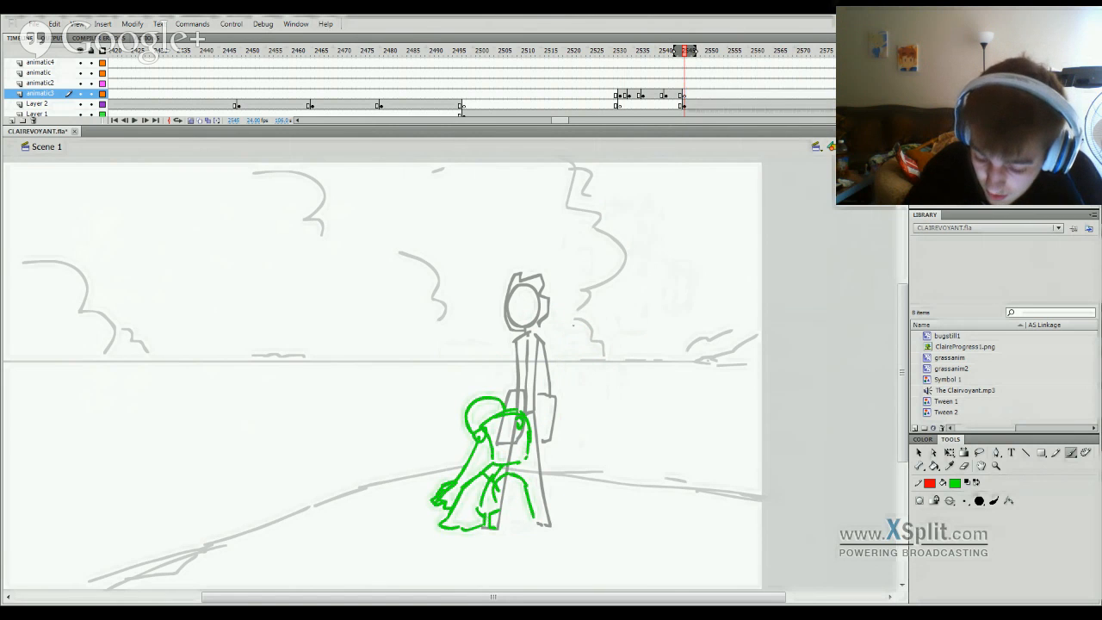
# Step: Trace the head and torso of the grey standing figure in green at frame 2545
pyautogui.moveTo(507, 299); pyautogui.dragTo(509, 328)
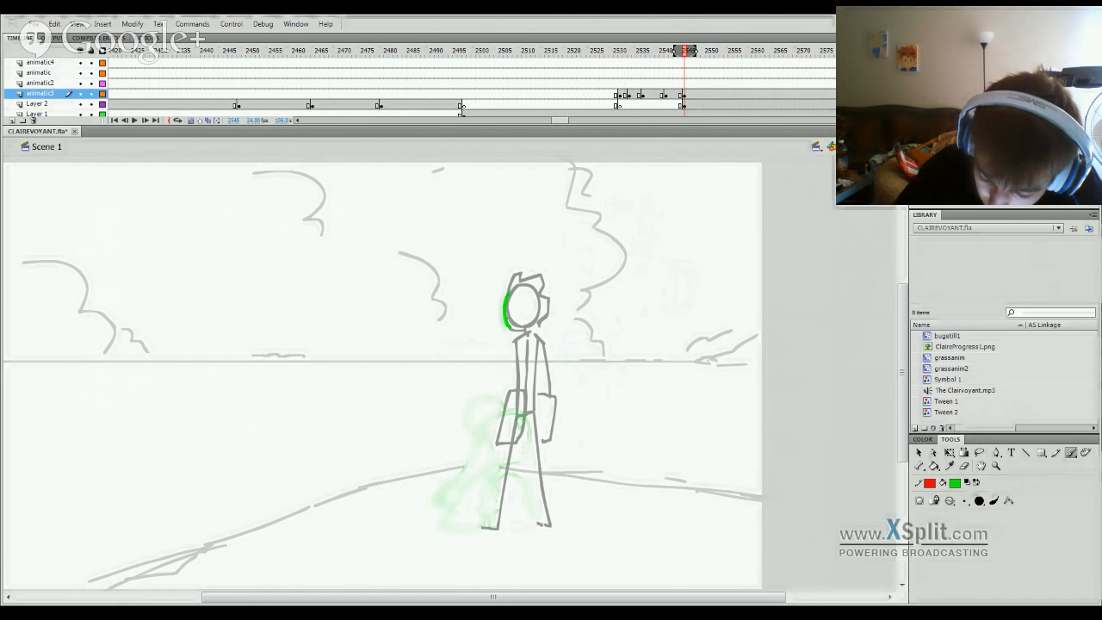
pyautogui.moveTo(529, 289); pyautogui.dragTo(537, 315)
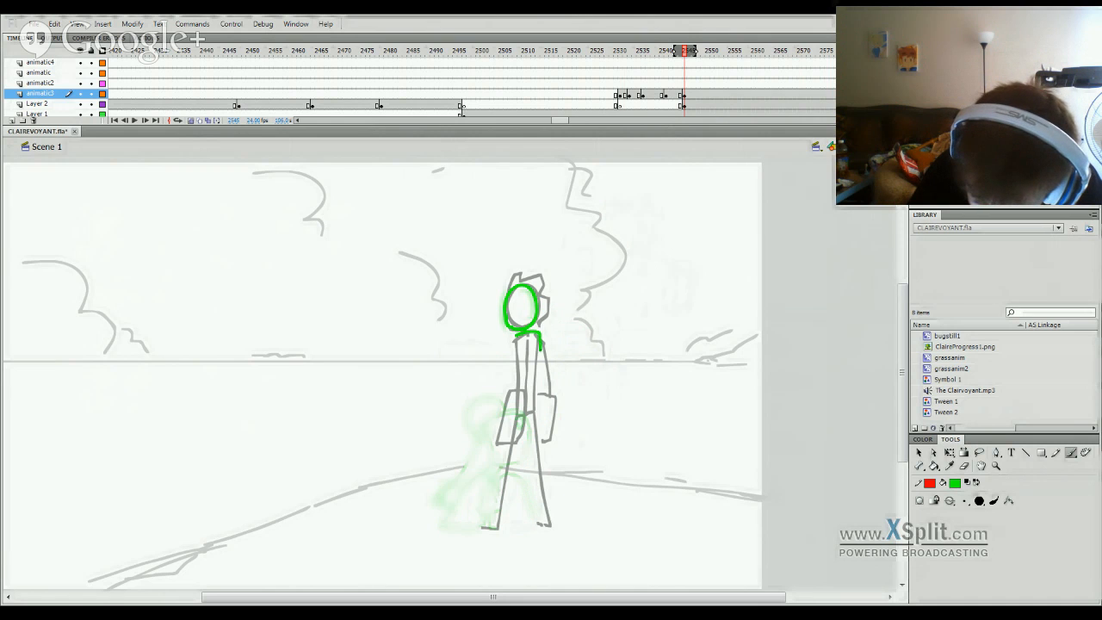
pyautogui.hotkey('ctrl', 'z')
pyautogui.hotkey('ctrl', 'z')
pyautogui.moveTo(529, 335); pyautogui.dragTo(514, 343)
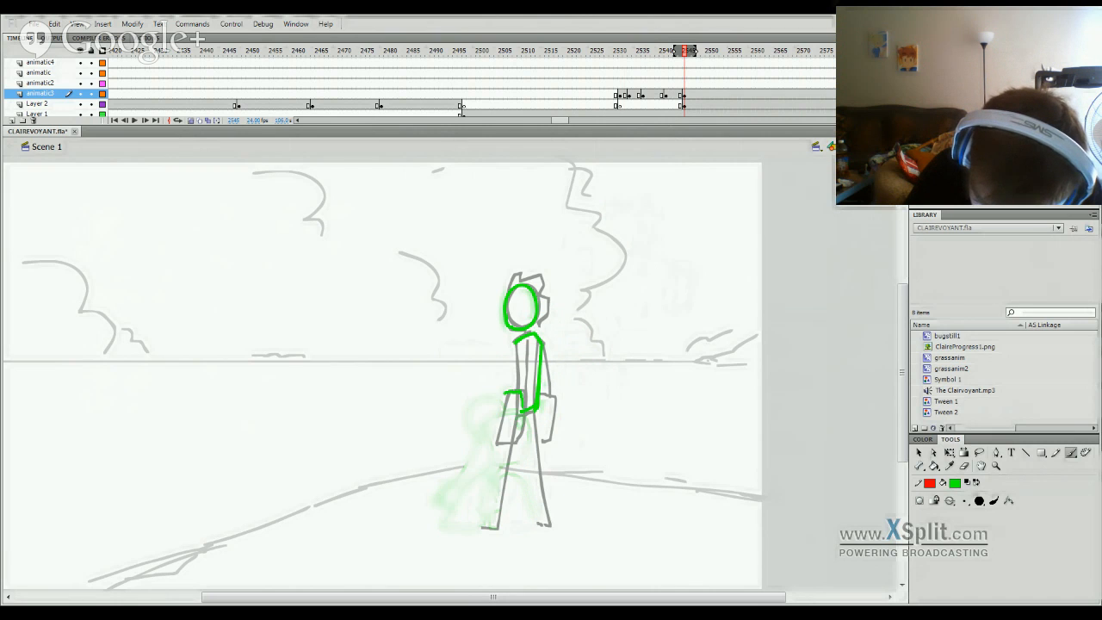
# Step: Trace the standing figure's hands, arms, legs and spiky hair in green at frame 2545 on animatic3
pyautogui.moveTo(499, 411); pyautogui.dragTo(495, 441)
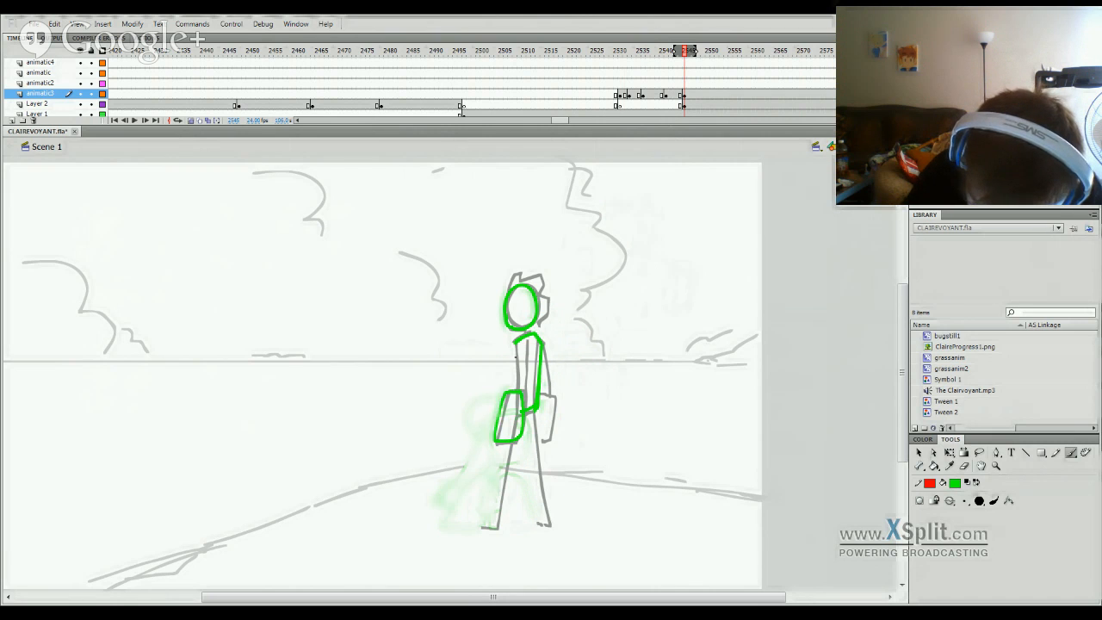
pyautogui.moveTo(515, 360)
pyautogui.mouseDown()
pyautogui.moveTo(545, 370)
pyautogui.moveTo(555, 416)
pyautogui.moveTo(562, 403)
pyautogui.moveTo(555, 441)
pyautogui.mouseUp()
pyautogui.moveTo(564, 402)
pyautogui.mouseDown()
pyautogui.moveTo(543, 446)
pyautogui.moveTo(565, 529)
pyautogui.mouseUp()
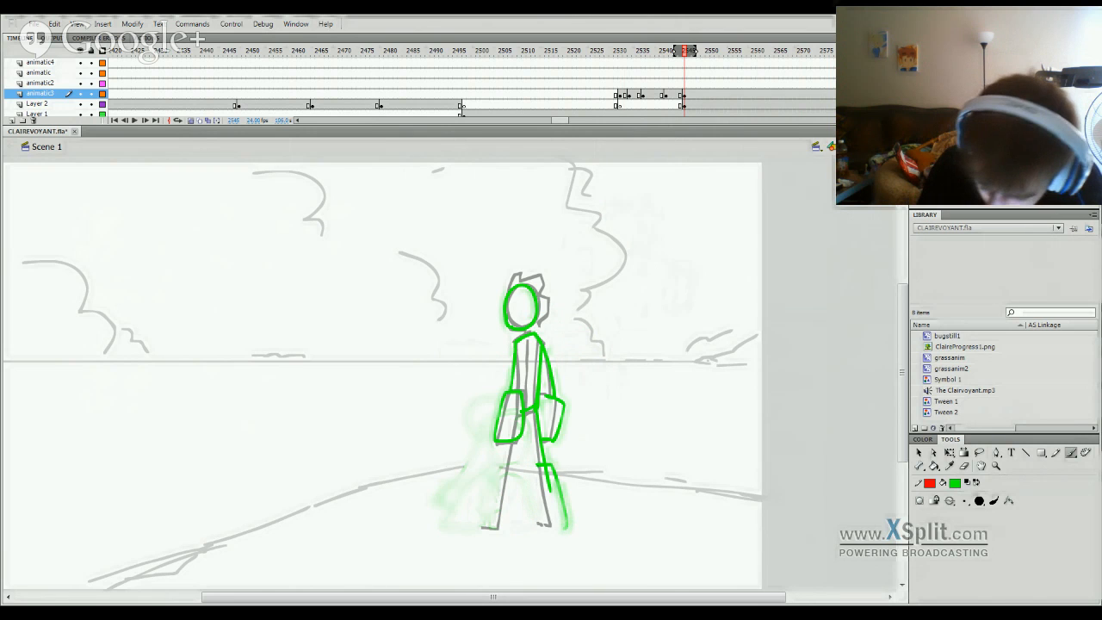
pyautogui.moveTo(534, 467)
pyautogui.mouseDown()
pyautogui.moveTo(527, 524)
pyautogui.moveTo(560, 529)
pyautogui.mouseUp()
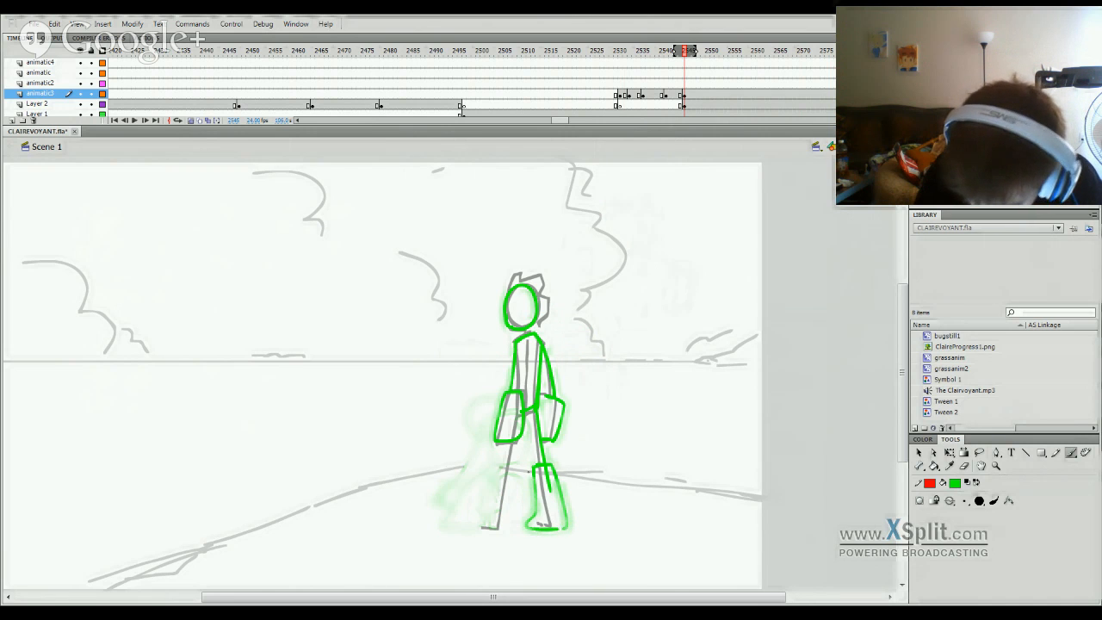
pyautogui.moveTo(514, 472)
pyautogui.mouseDown()
pyautogui.moveTo(511, 534)
pyautogui.moveTo(477, 525)
pyautogui.mouseUp()
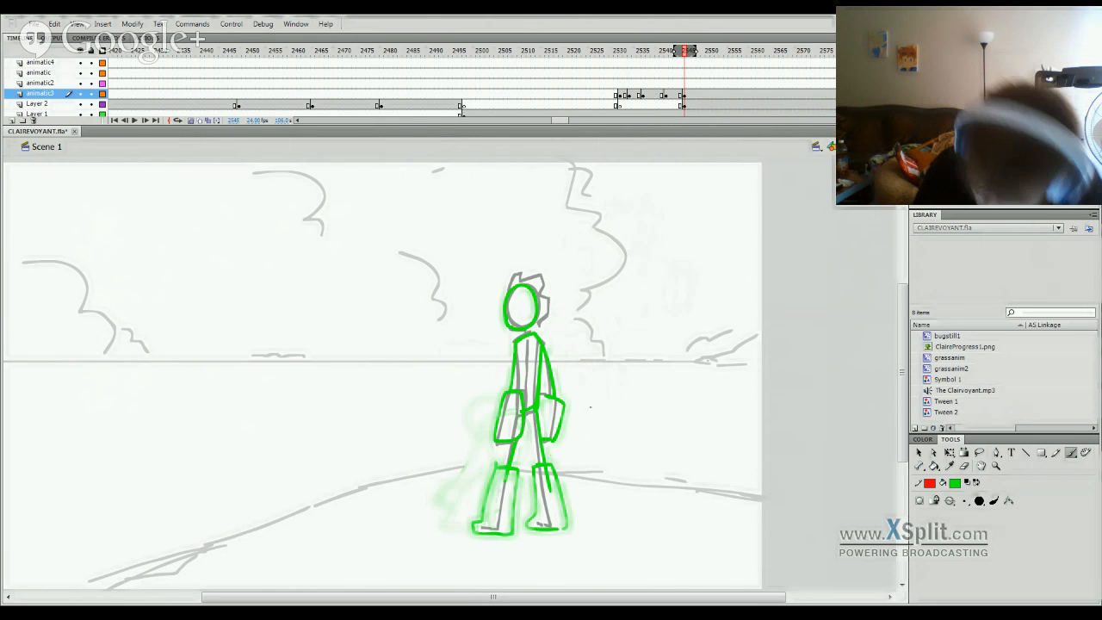
pyautogui.press('q')
pyautogui.press('b')
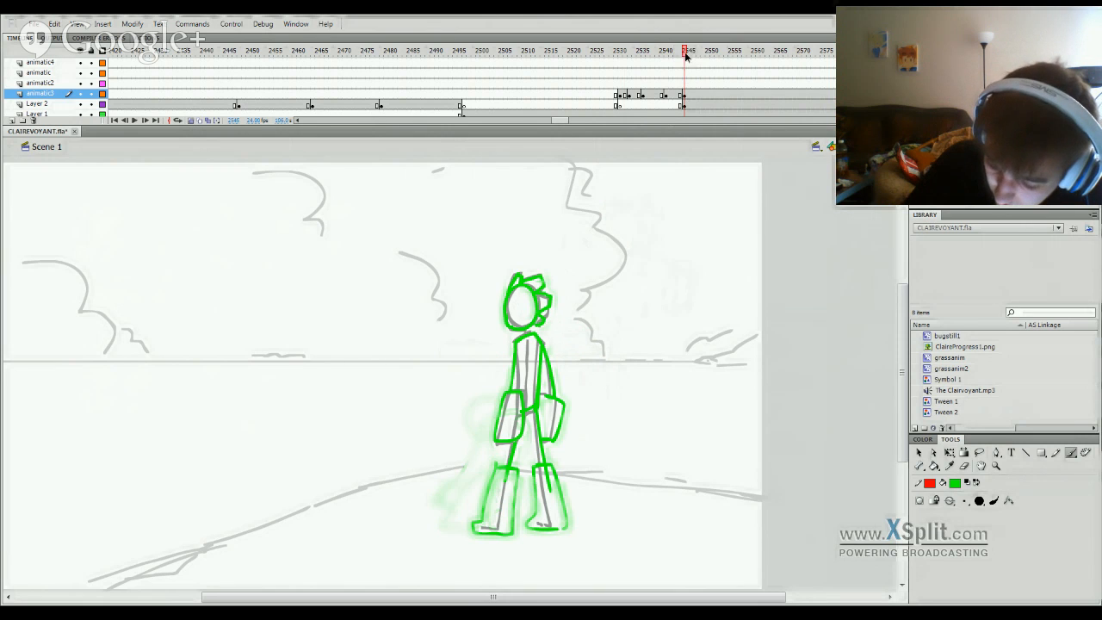
# Step: Remove the grey reference figure from Layer 2 at frame 2545 and draw the green neck, spine and inner torso lines
pyautogui.click(686, 104)
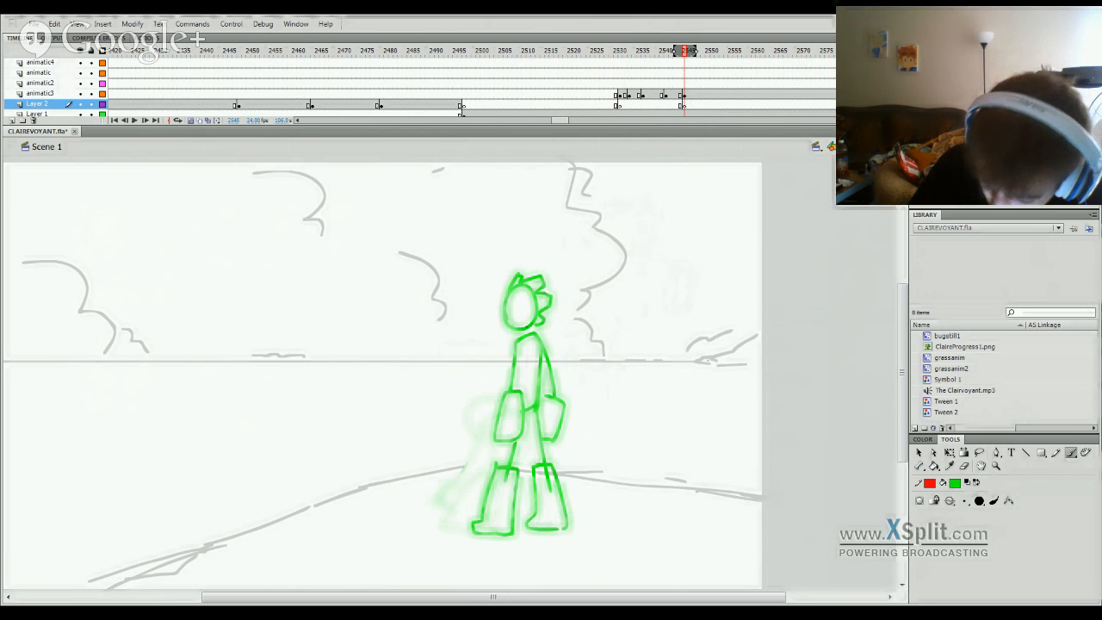
pyautogui.moveTo(527, 322); pyautogui.dragTo(531, 414)
pyautogui.moveTo(528, 341); pyautogui.dragTo(520, 392)
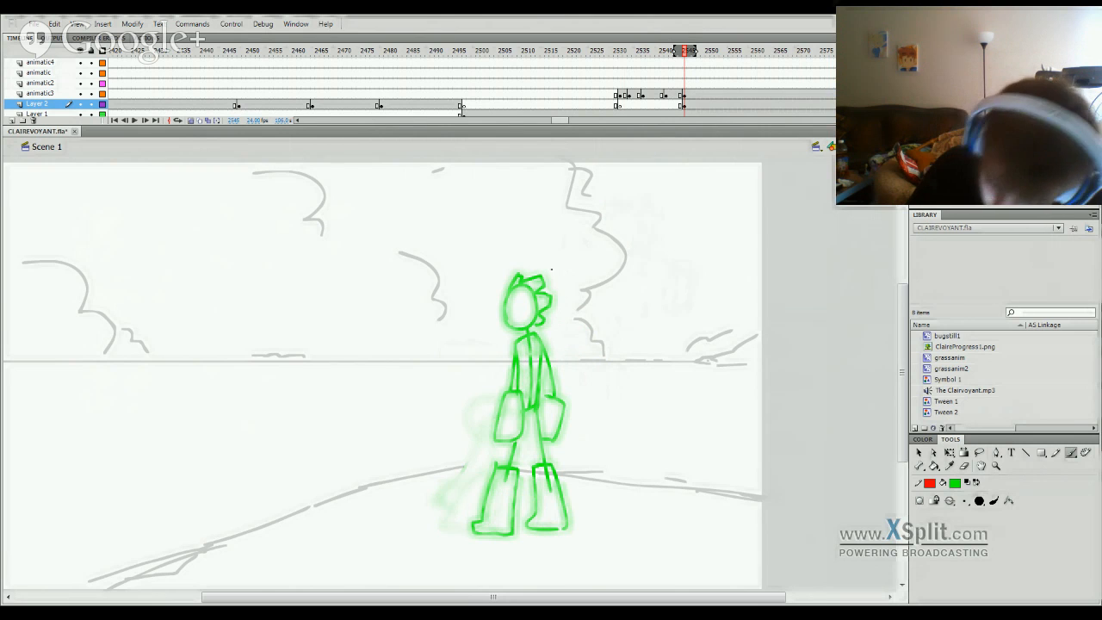
# Step: Play back the leap and landing poses through to the standing figure
pyautogui.moveTo(684, 51); pyautogui.dragTo(617, 55)
pyautogui.press('Return')
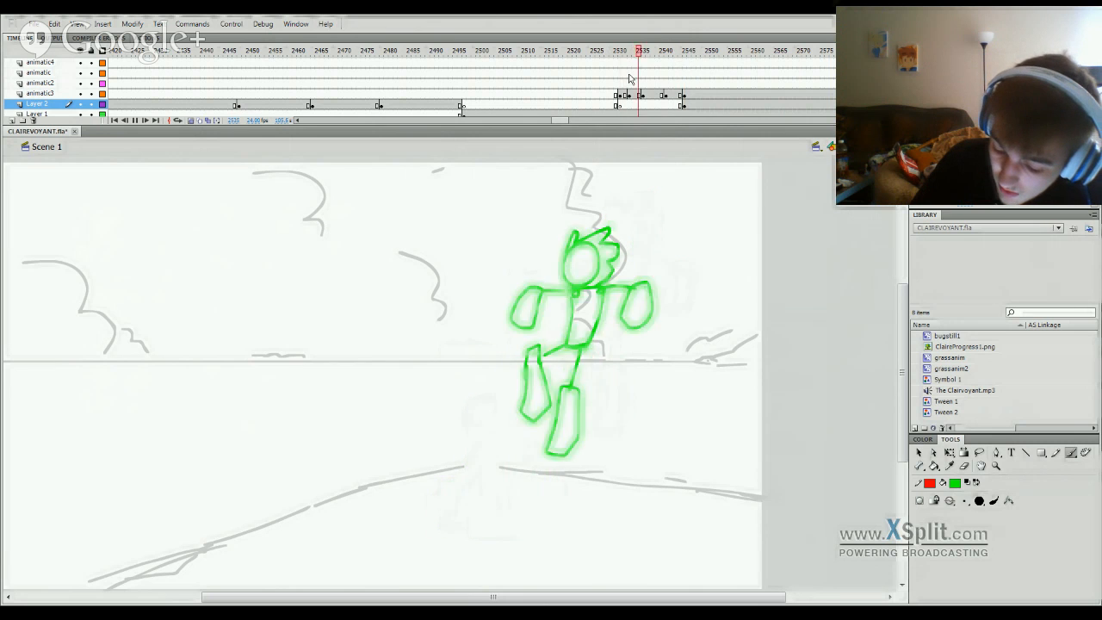
pyautogui.moveTo(687, 56); pyautogui.dragTo(678, 60)
# Step: Shift the crouched figure to the right on animatic3, and the preceding pose at frame 2538 by a similar amount
pyautogui.press('q')
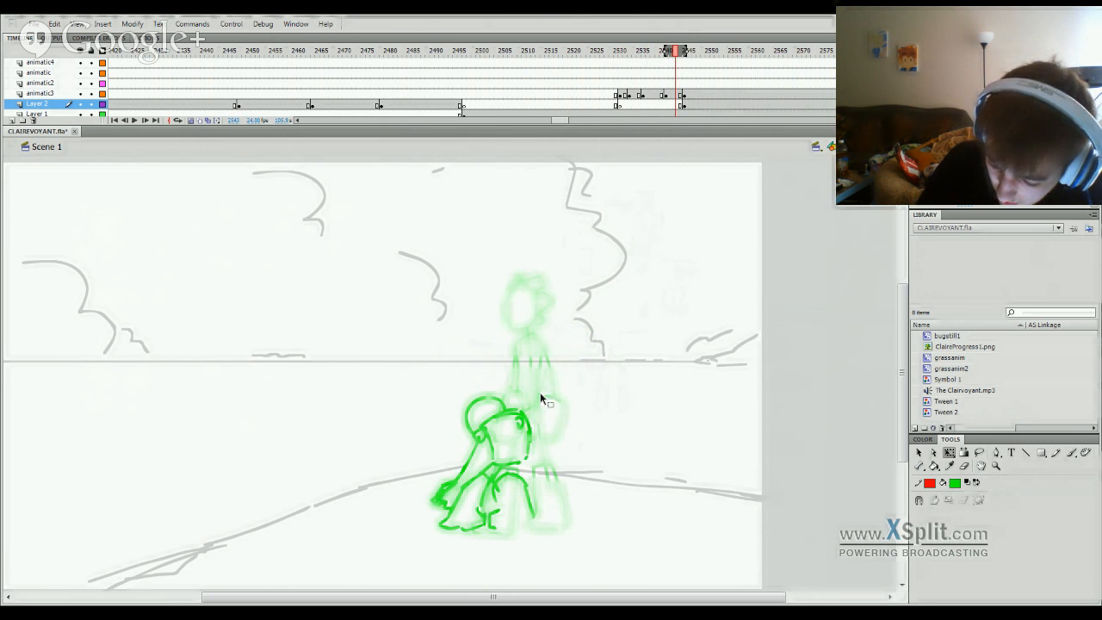
pyautogui.click(668, 93)
pyautogui.moveTo(534, 446); pyautogui.dragTo(594, 456)
pyautogui.press(',')
pyautogui.press(',')
pyautogui.press(',')
pyautogui.moveTo(582, 392); pyautogui.dragTo(615, 400)
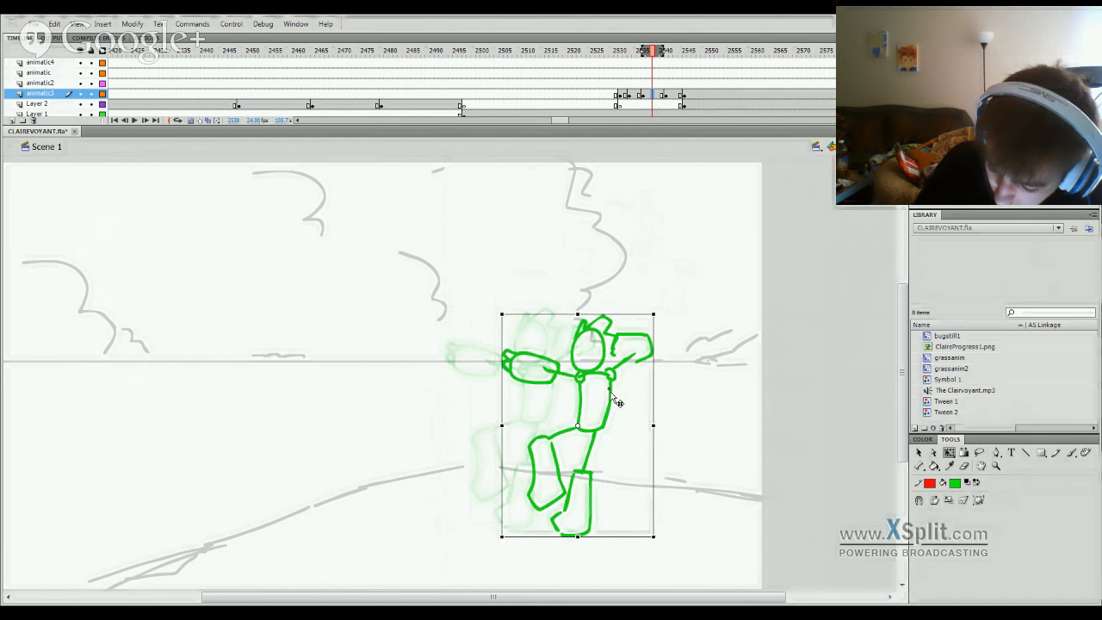
# Step: Replay the sequence to check the shifted landing poses against the standing figure
pyautogui.moveTo(631, 67)
pyautogui.mouseDown()
pyautogui.moveTo(739, 62)
pyautogui.moveTo(638, 62)
pyautogui.moveTo(652, 62)
pyautogui.mouseUp()
pyautogui.press('Return')
pyautogui.press('Return')
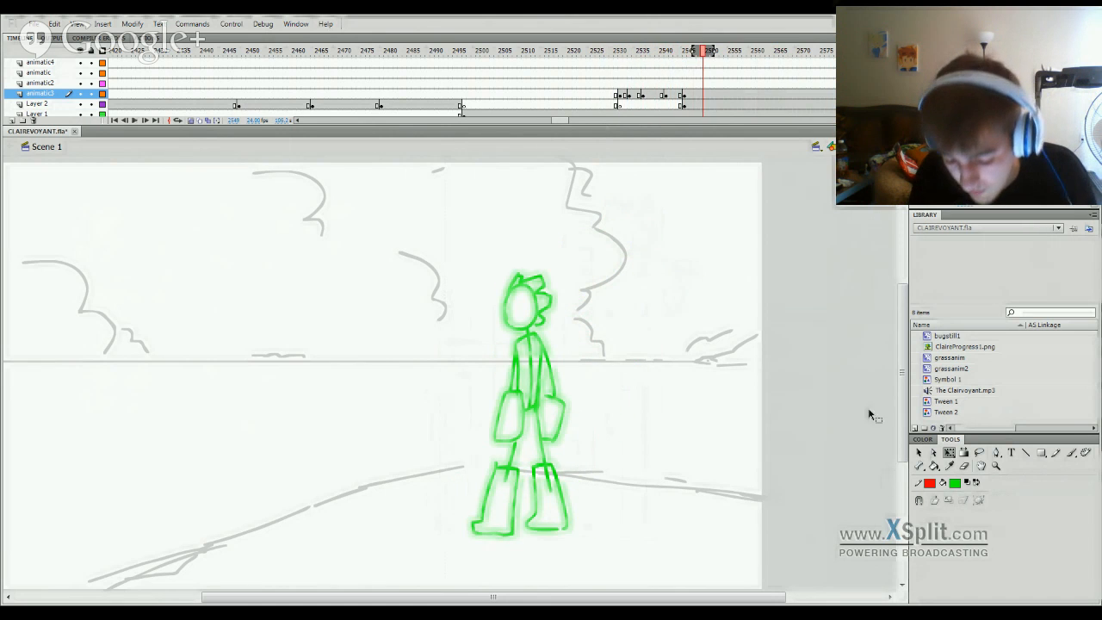
# Step: Move the first pose at frame 2532 up and to the right, and the second pose at frame 2534 to the right
pyautogui.click(631, 95)
pyautogui.click(622, 95)
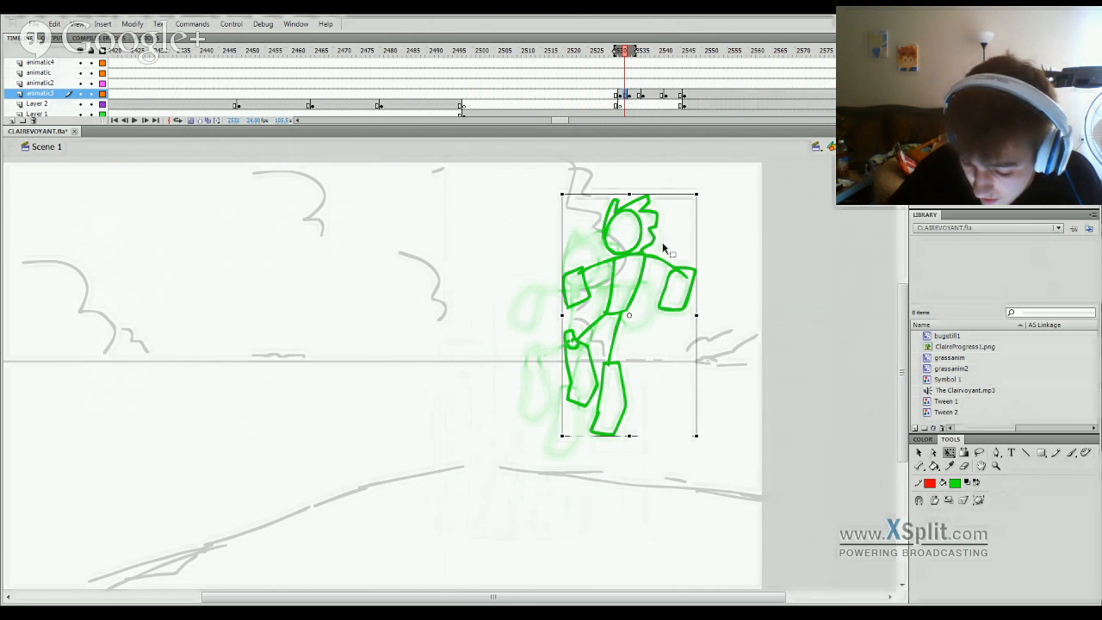
pyautogui.moveTo(638, 284); pyautogui.dragTo(708, 267)
pyautogui.press('.')
pyautogui.press('.')
pyautogui.moveTo(615, 349); pyautogui.dragTo(662, 355)
# Step: Play the animation from frame 2525 to check the repositioned poses
pyautogui.moveTo(636, 54); pyautogui.dragTo(592, 71)
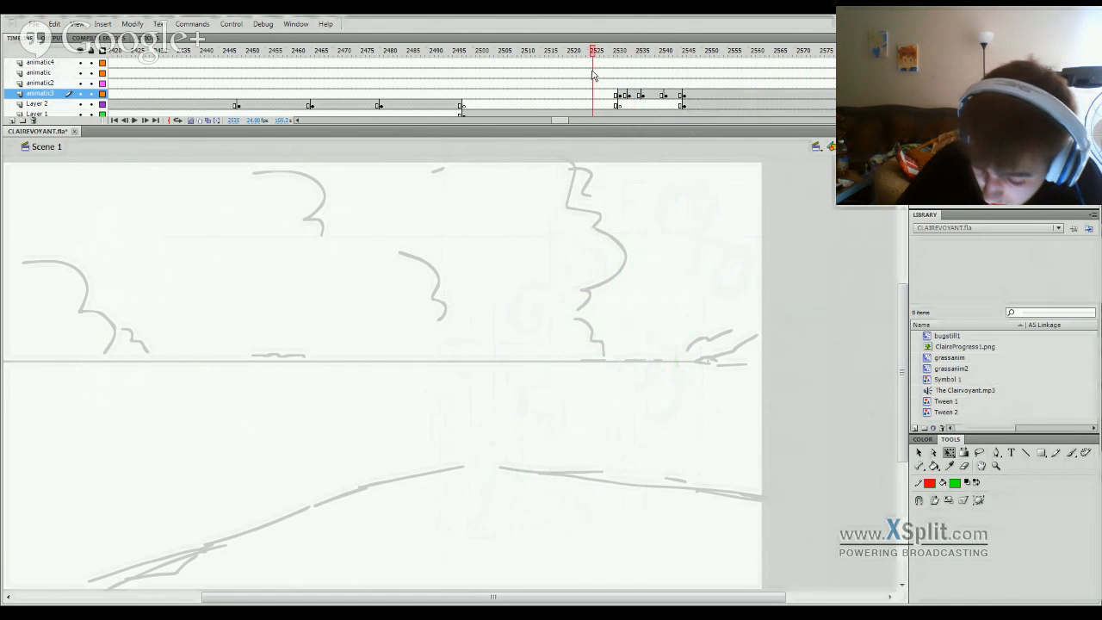
pyautogui.press('Return')
pyautogui.click(676, 69)
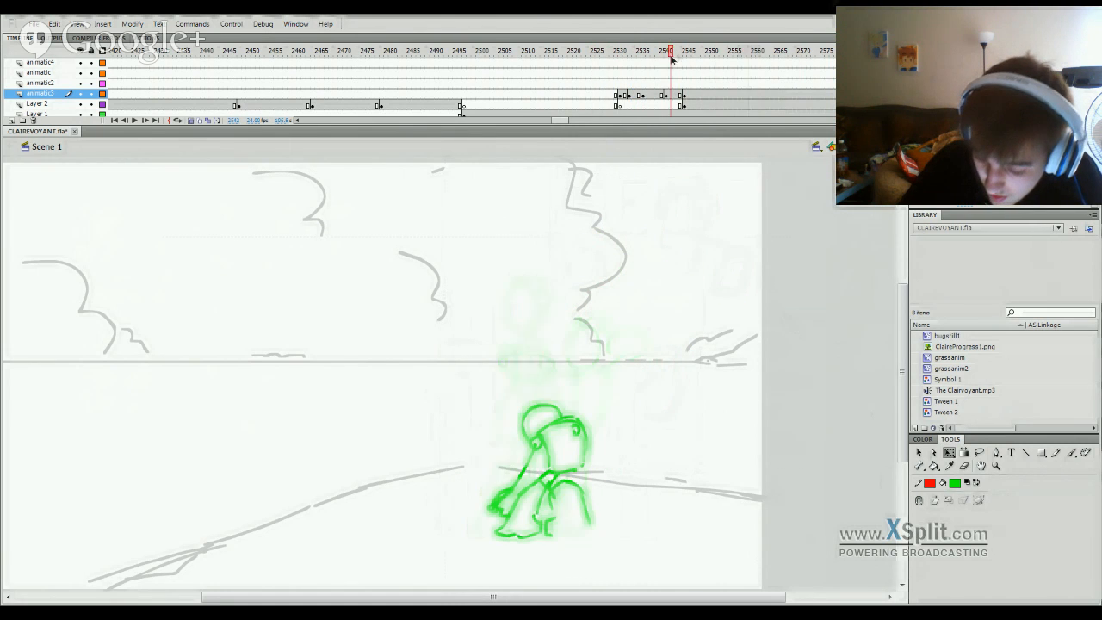
# Step: Delay the standing pose to frame 2547 and clear the crouching figure from a new animatic3 keyframe at frame 2545
pyautogui.press('.')
pyautogui.press('.')
pyautogui.press('.')
pyautogui.press('.')
pyautogui.click(688, 96)
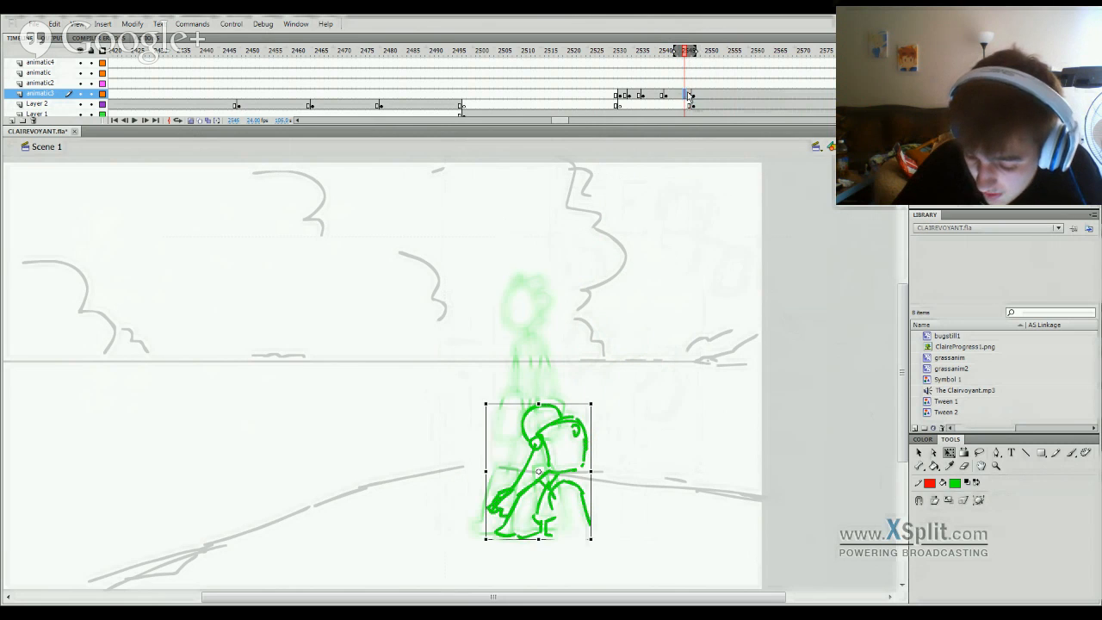
pyautogui.press('Delete')
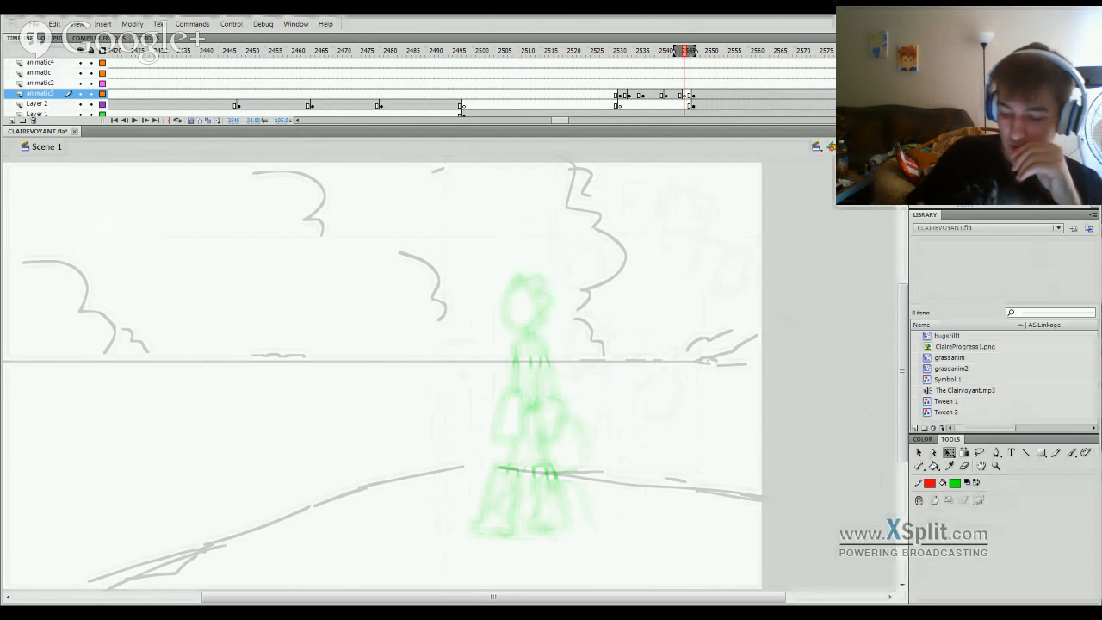
# Step: Draw the head, neck and torso of an in-between rising pose in green at frame 2545
pyautogui.click(635, 52)
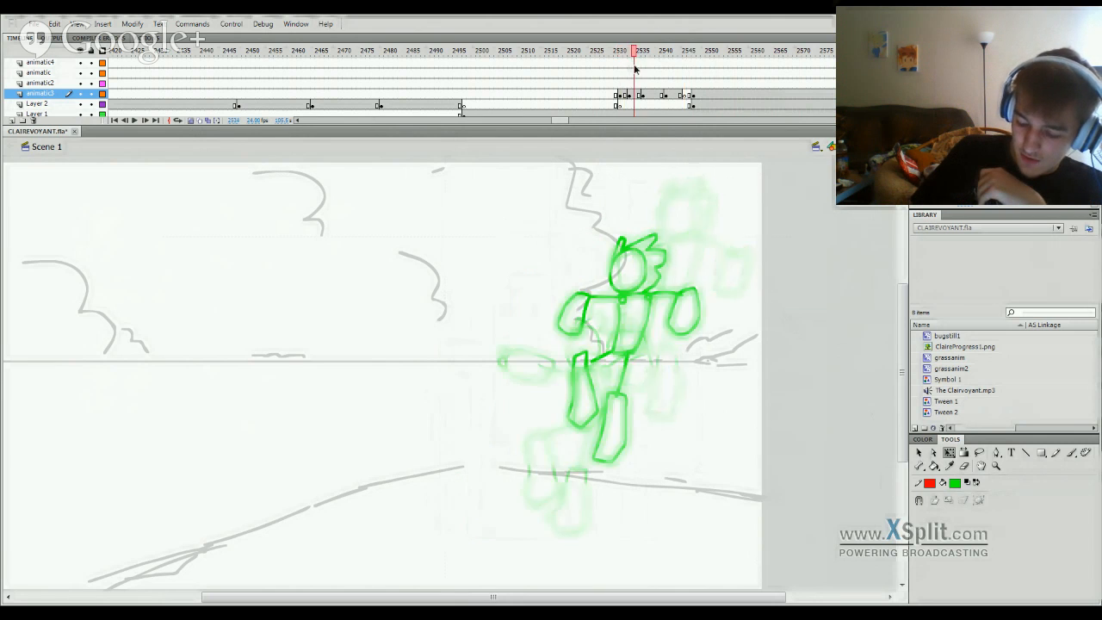
pyautogui.press('Return')
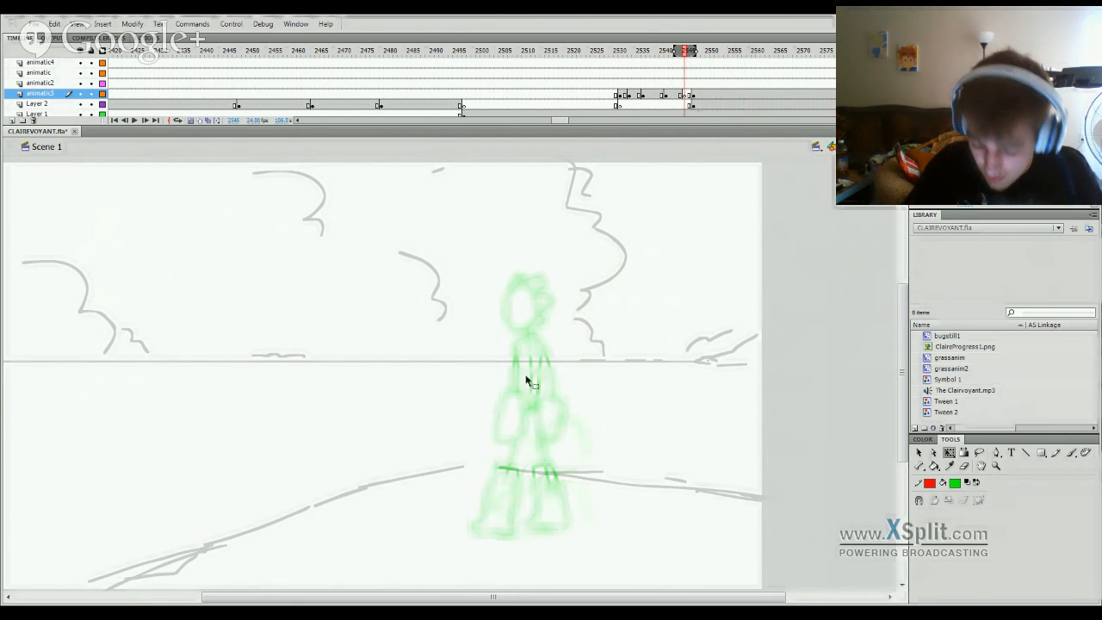
pyautogui.press('b')
pyautogui.moveTo(515, 349)
pyautogui.mouseDown()
pyautogui.moveTo(545, 324)
pyautogui.moveTo(535, 359)
pyautogui.moveTo(515, 354)
pyautogui.moveTo(557, 364)
pyautogui.moveTo(560, 376)
pyautogui.moveTo(536, 411)
pyautogui.moveTo(533, 394)
pyautogui.moveTo(563, 433)
pyautogui.mouseUp()
pyautogui.moveTo(561, 370); pyautogui.dragTo(565, 432)
pyautogui.moveTo(533, 351); pyautogui.dragTo(550, 428)
pyautogui.keyDown('ctrl'); pyautogui.click(537, 361); pyautogui.keyUp('ctrl')
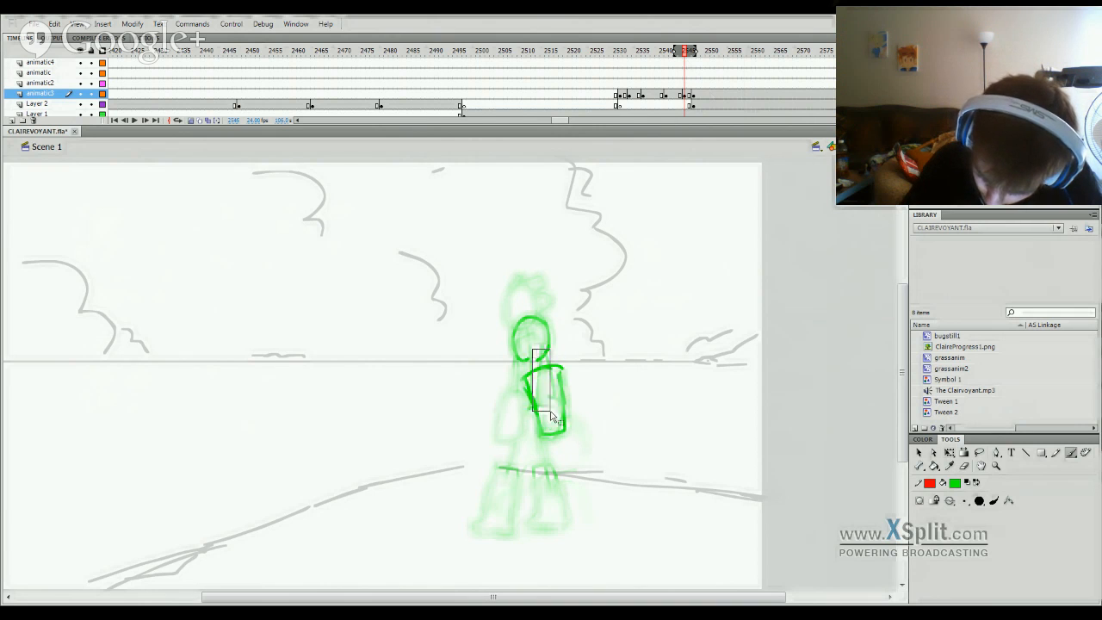
pyautogui.hotkey('ctrl', 'z')
pyautogui.moveTo(534, 352); pyautogui.dragTo(553, 428)
pyautogui.hotkey('ctrl', 'z')
pyautogui.moveTo(534, 346); pyautogui.dragTo(547, 397)
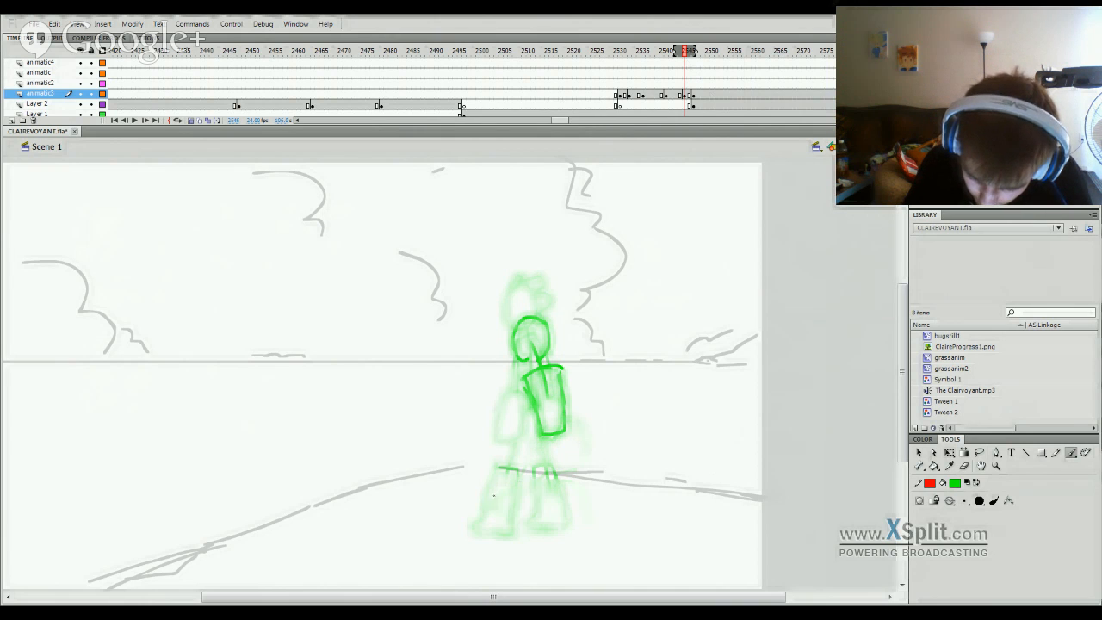
# Step: Draw the rising pose's two legs and the bent arm reaching down to the front knee
pyautogui.moveTo(498, 471)
pyautogui.mouseDown()
pyautogui.moveTo(527, 493)
pyautogui.moveTo(499, 463)
pyautogui.moveTo(527, 477)
pyautogui.moveTo(534, 534)
pyautogui.mouseUp()
pyautogui.hotkey('ctrl', 'z')
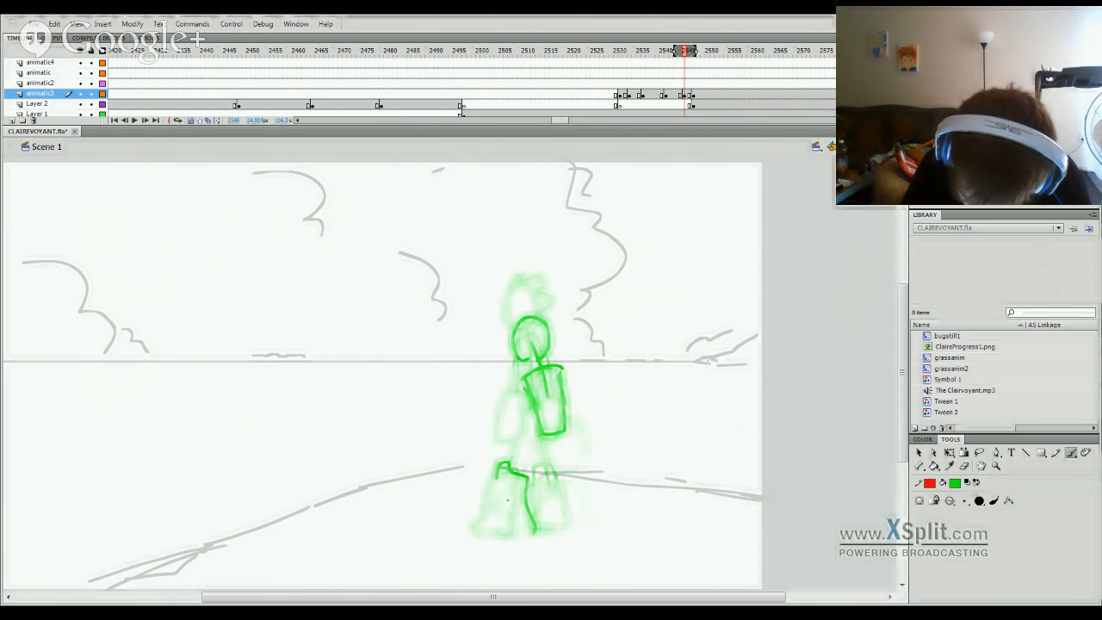
pyautogui.moveTo(497, 478)
pyautogui.mouseDown()
pyautogui.moveTo(502, 517)
pyautogui.moveTo(485, 532)
pyautogui.moveTo(534, 533)
pyautogui.mouseUp()
pyautogui.hotkey('ctrl', 'z')
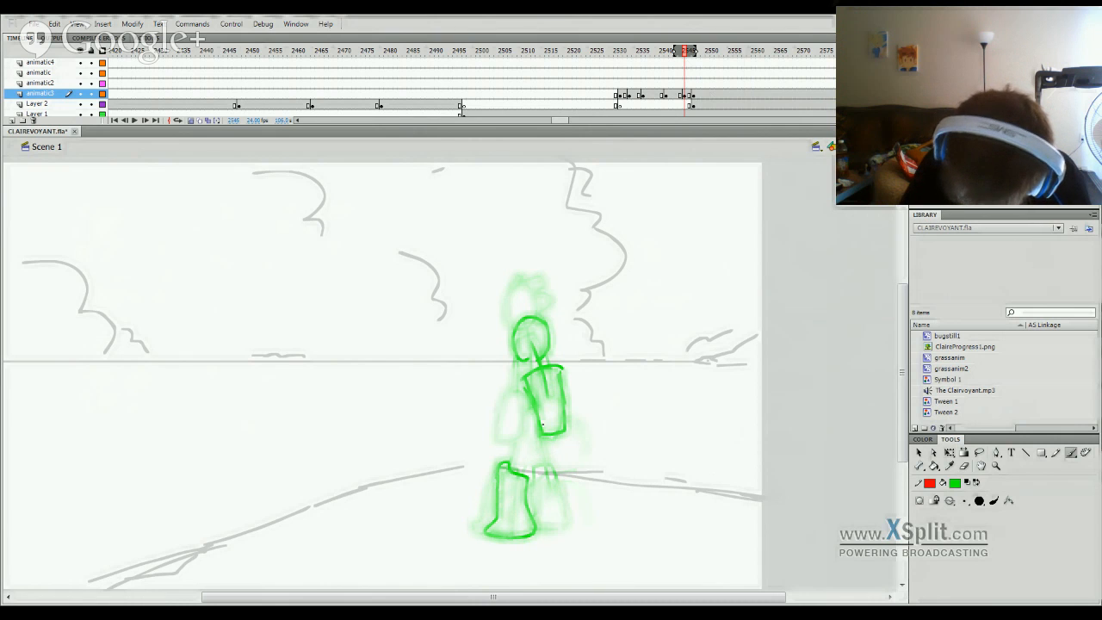
pyautogui.moveTo(535, 443)
pyautogui.mouseDown()
pyautogui.moveTo(563, 434)
pyautogui.moveTo(551, 474)
pyautogui.moveTo(552, 486)
pyautogui.moveTo(561, 475)
pyautogui.moveTo(549, 531)
pyautogui.mouseUp()
pyautogui.hotkey('ctrl', 'z')
pyautogui.hotkey('ctrl', 'z')
pyautogui.moveTo(527, 379)
pyautogui.mouseDown()
pyautogui.moveTo(508, 442)
pyautogui.moveTo(505, 428)
pyautogui.moveTo(487, 457)
pyautogui.mouseUp()
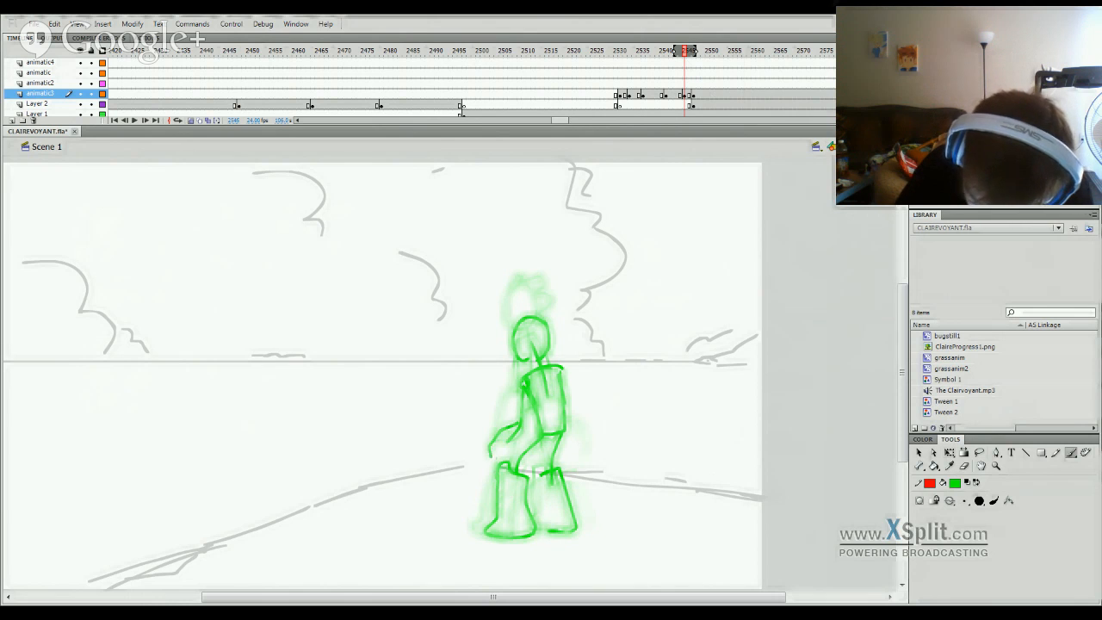
# Step: Play back and scrub the sequence to check the rising pose between the crouch and the standing figure
pyautogui.click(674, 66)
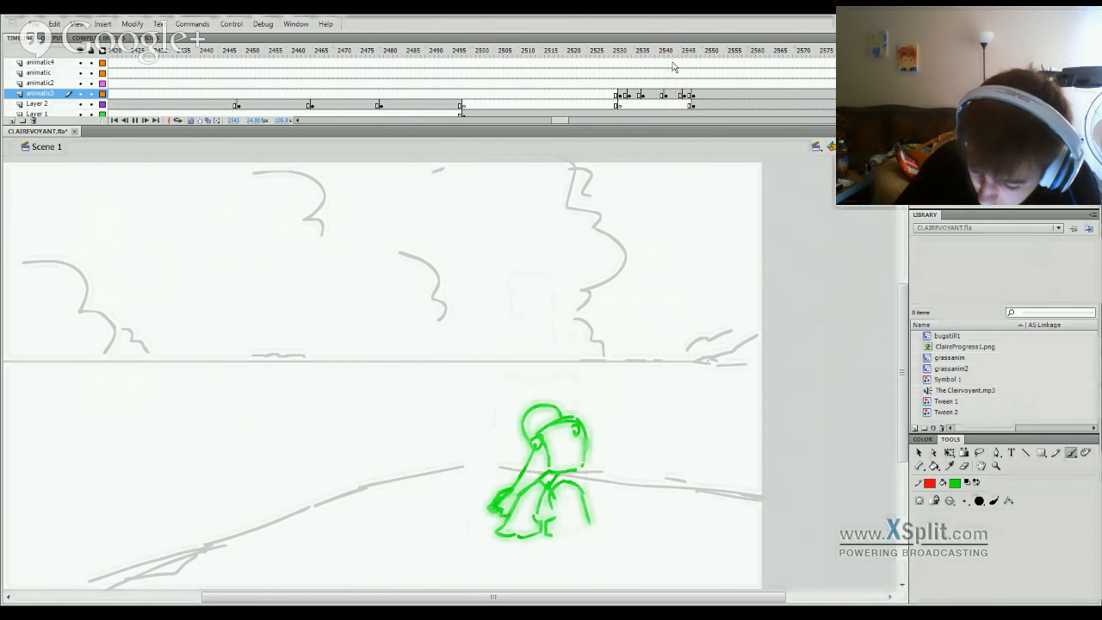
pyautogui.moveTo(676, 54); pyautogui.dragTo(603, 55)
pyautogui.press('Return')
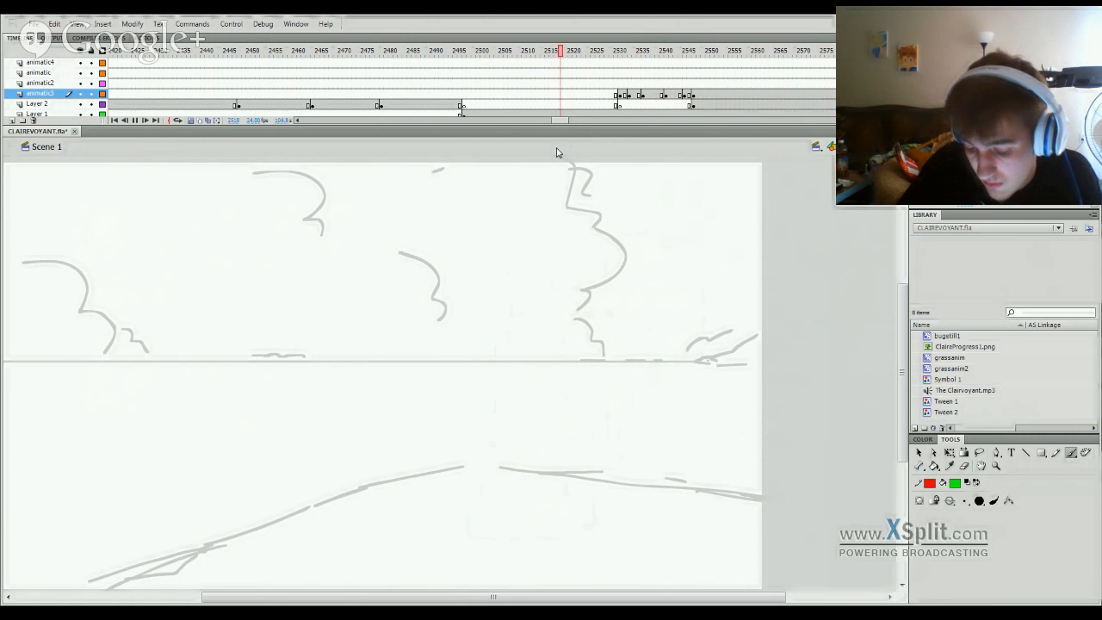
pyautogui.click(686, 62)
pyautogui.moveTo(688, 64); pyautogui.dragTo(681, 65)
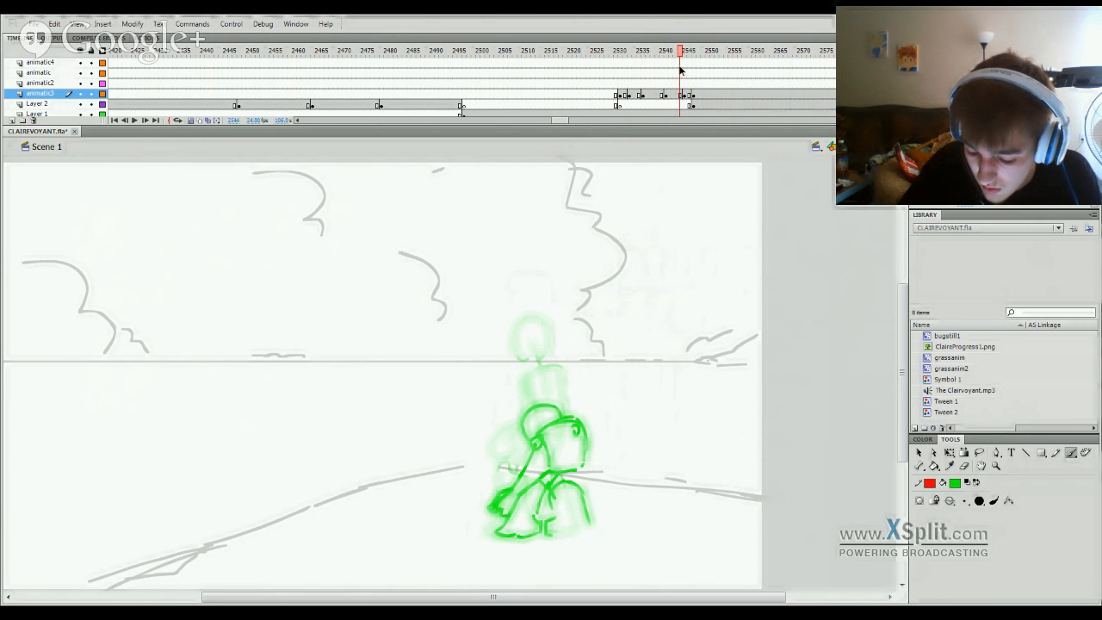
# Step: Nudge the whole rising pose at frame 2545 slightly to the right
pyautogui.click(686, 95)
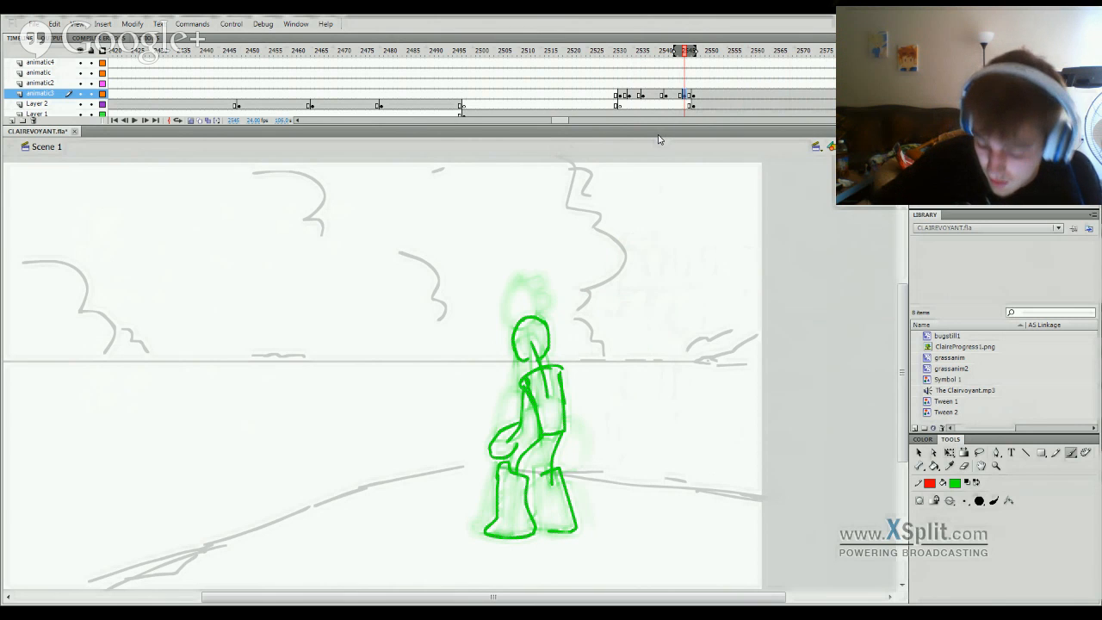
pyautogui.press('Right')
pyautogui.press('Right')
pyautogui.press('Right')
pyautogui.press('Right')
pyautogui.press('Right')
pyautogui.press('Right')
pyautogui.press('Right')
pyautogui.press('Right')
pyautogui.press('Right')
pyautogui.press('Right')
pyautogui.press('Right')
pyautogui.press('Right')
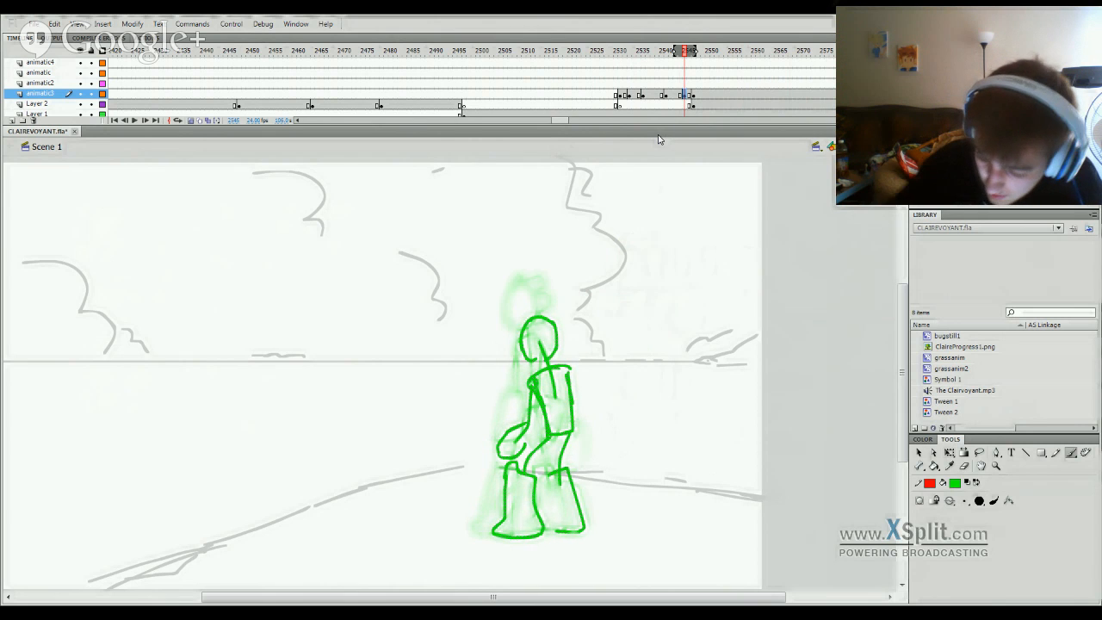
# Step: Delete the standing figure's green spine and inner torso lines from Layer 2 at frame 2547
pyautogui.press('.')
pyautogui.press('.')
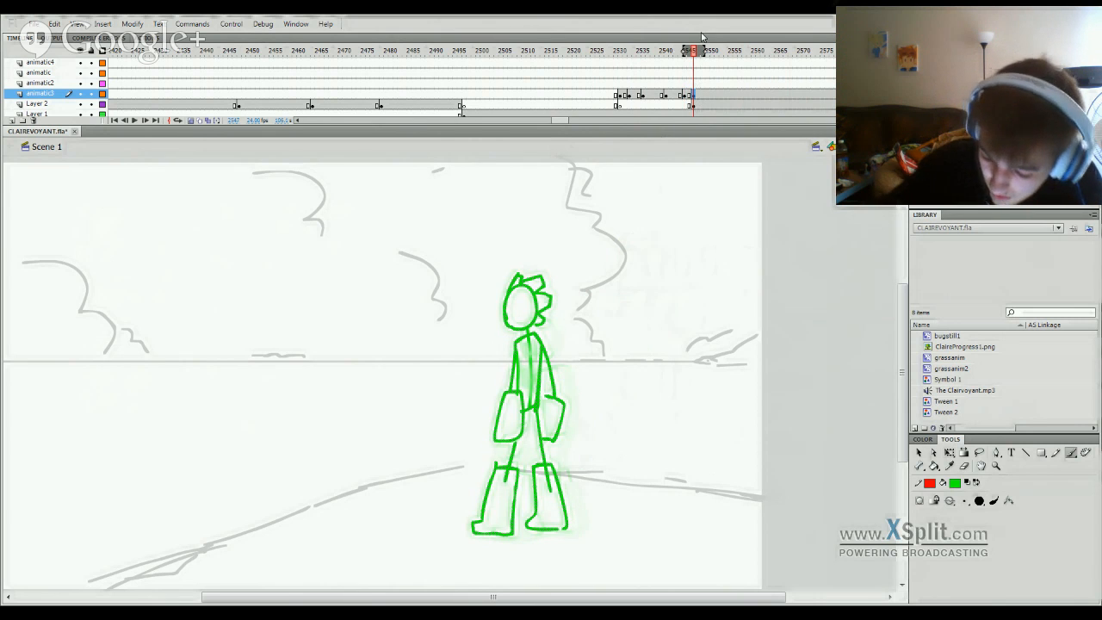
pyautogui.press('q')
pyautogui.click(530, 367)
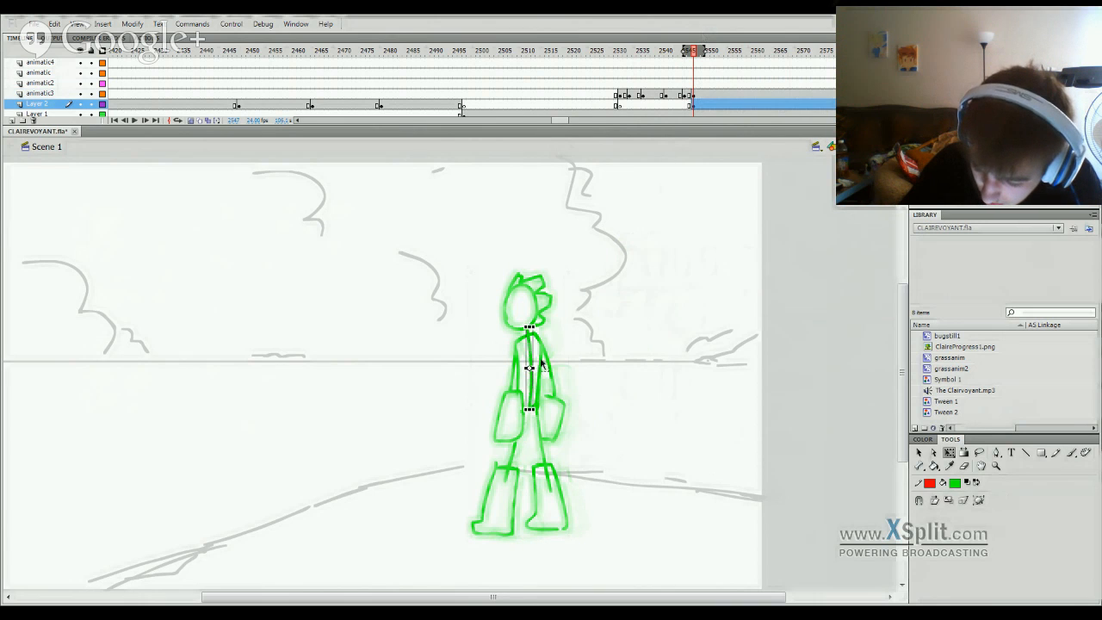
pyautogui.click(694, 95)
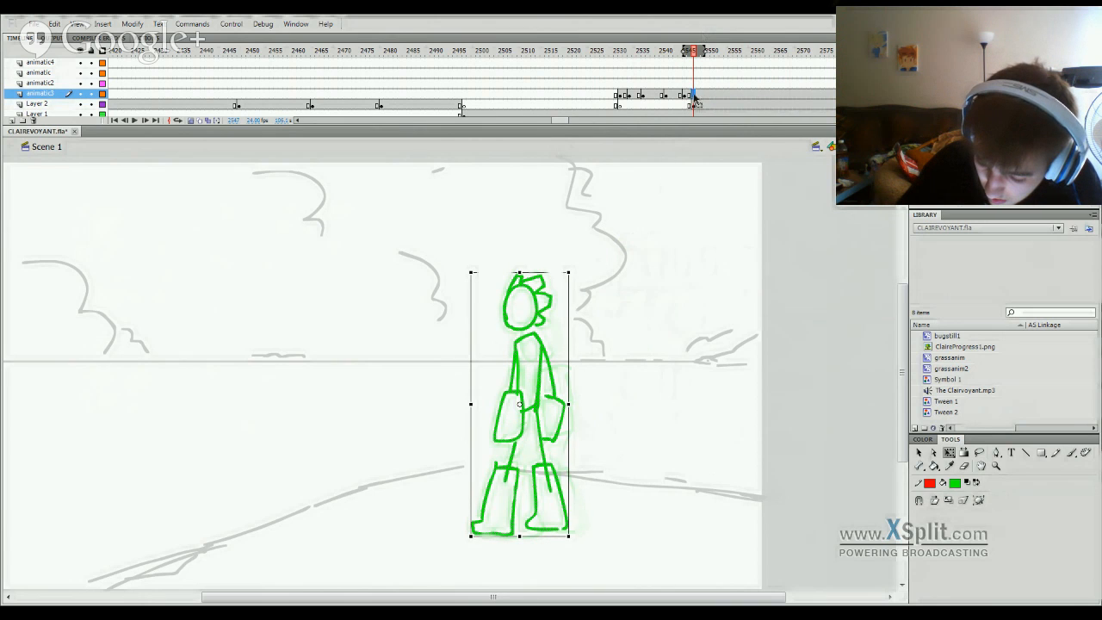
pyautogui.click(694, 106)
pyautogui.press('Delete')
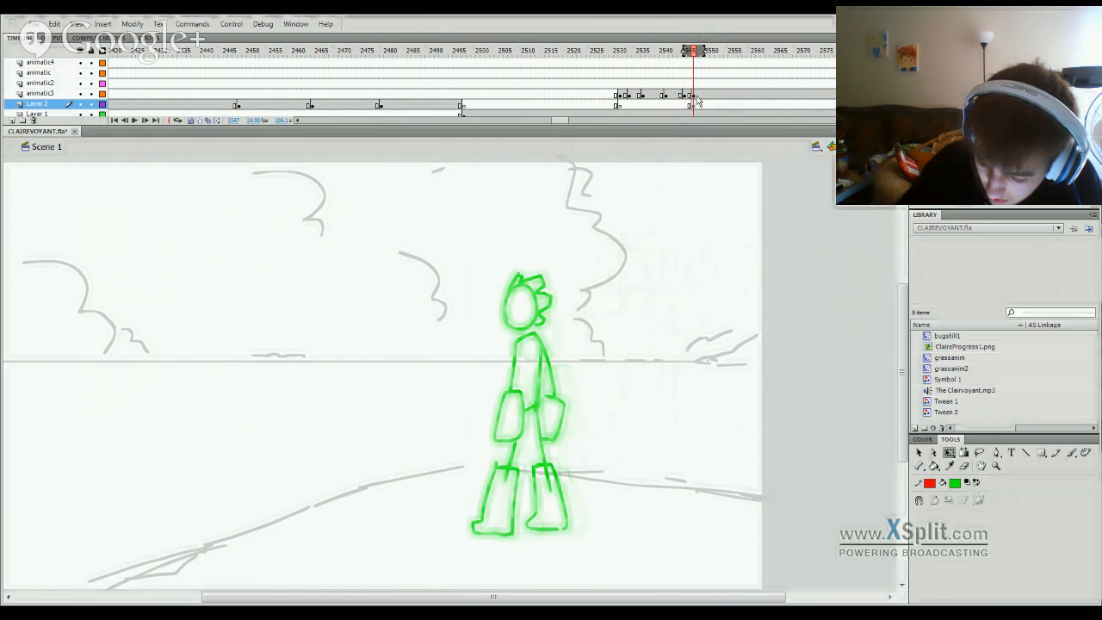
# Step: Redraw the missing torso edge on animatic3 at frame 2547 and shift the whole standing figure slightly to the right
pyautogui.click(694, 95)
pyautogui.press('b')
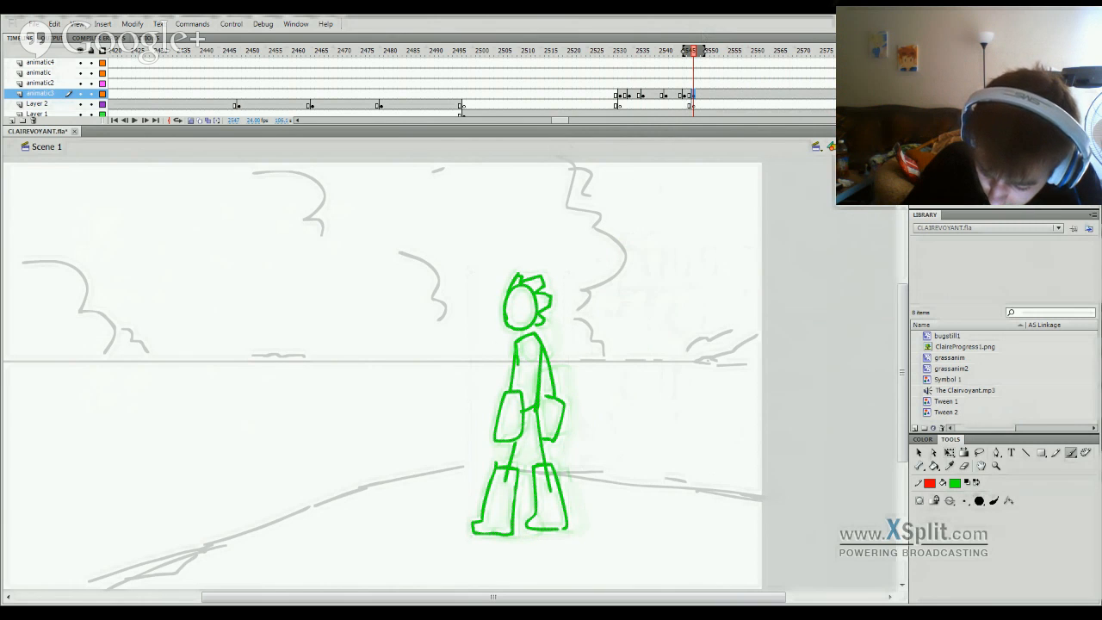
pyautogui.press('q')
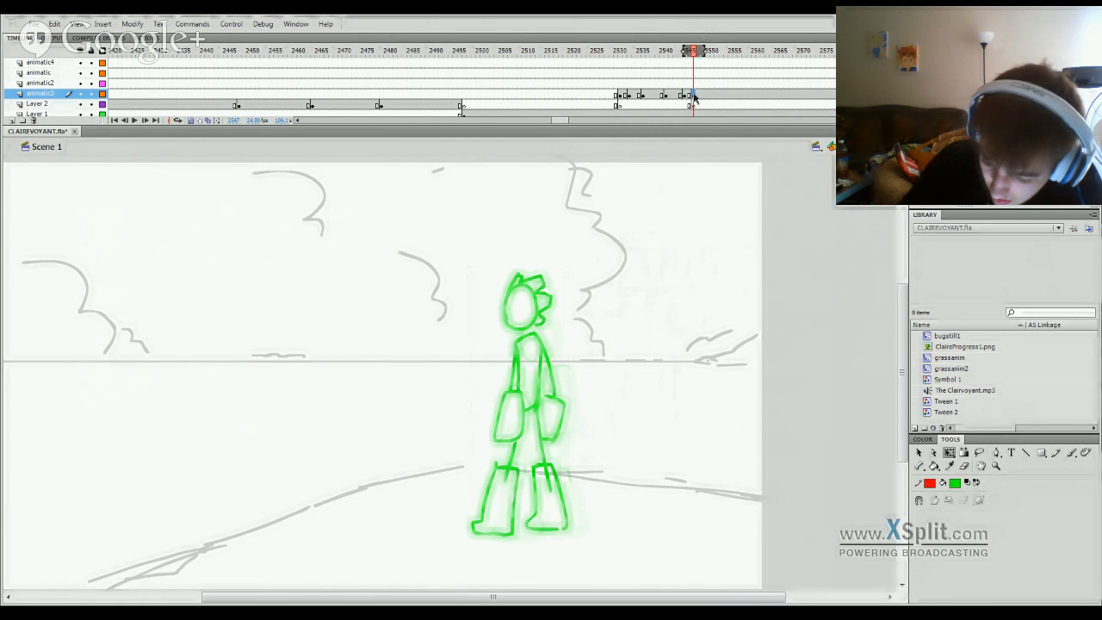
pyautogui.click(539, 398)
pyautogui.moveTo(540, 387); pyautogui.dragTo(552, 388)
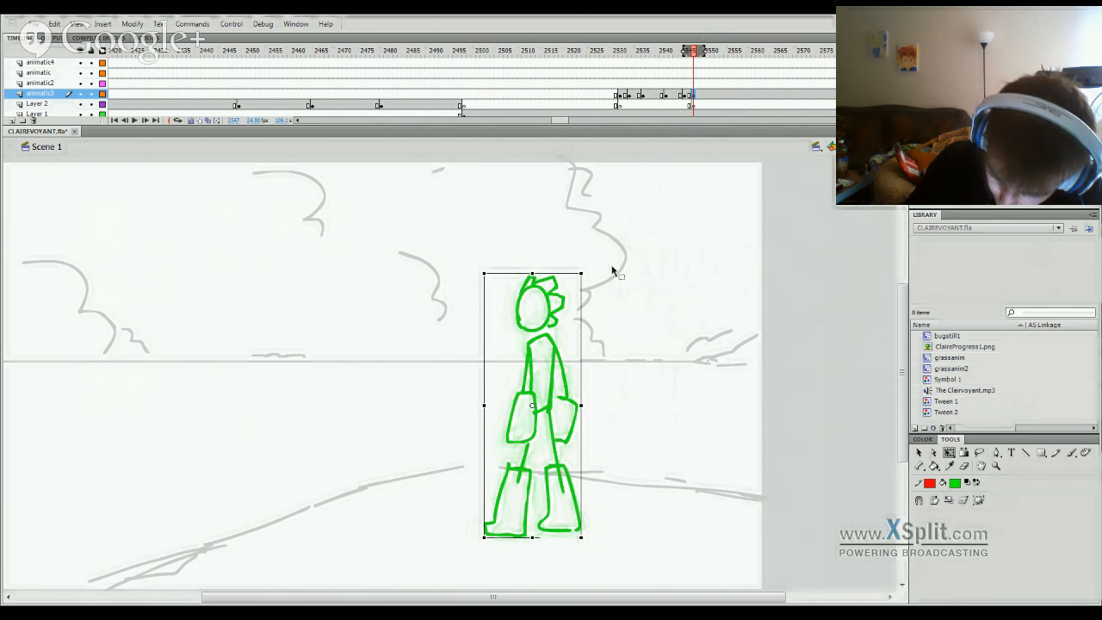
# Step: Play back and scrub the leap, crouch and standing sequence several times to check its timing
pyautogui.moveTo(694, 50); pyautogui.dragTo(622, 52)
pyautogui.press('Return')
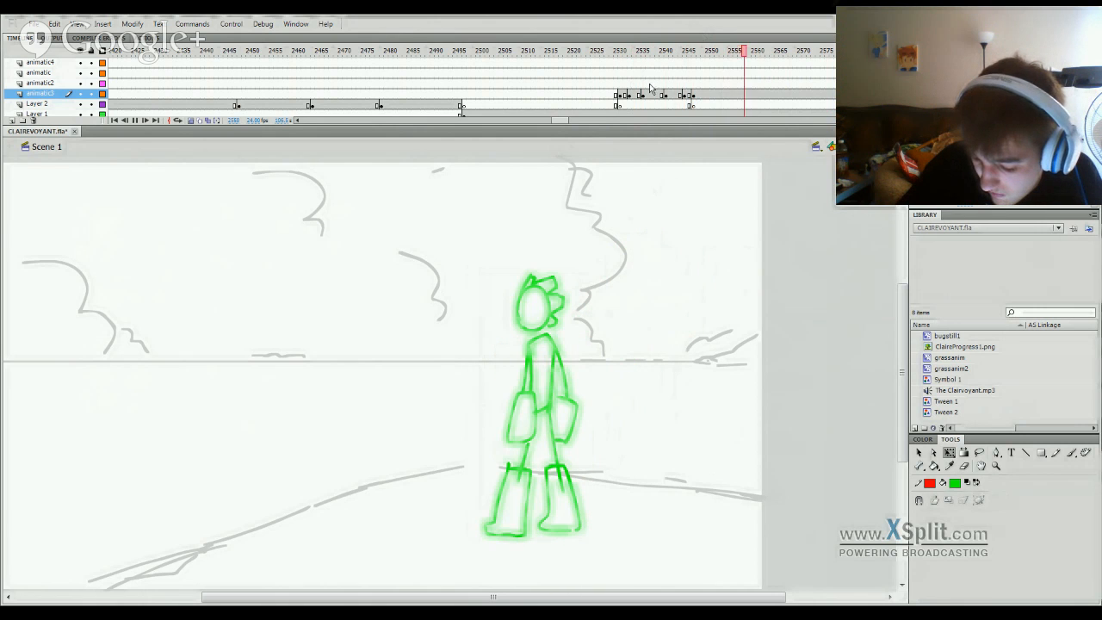
pyautogui.moveTo(542, 50); pyautogui.dragTo(556, 50)
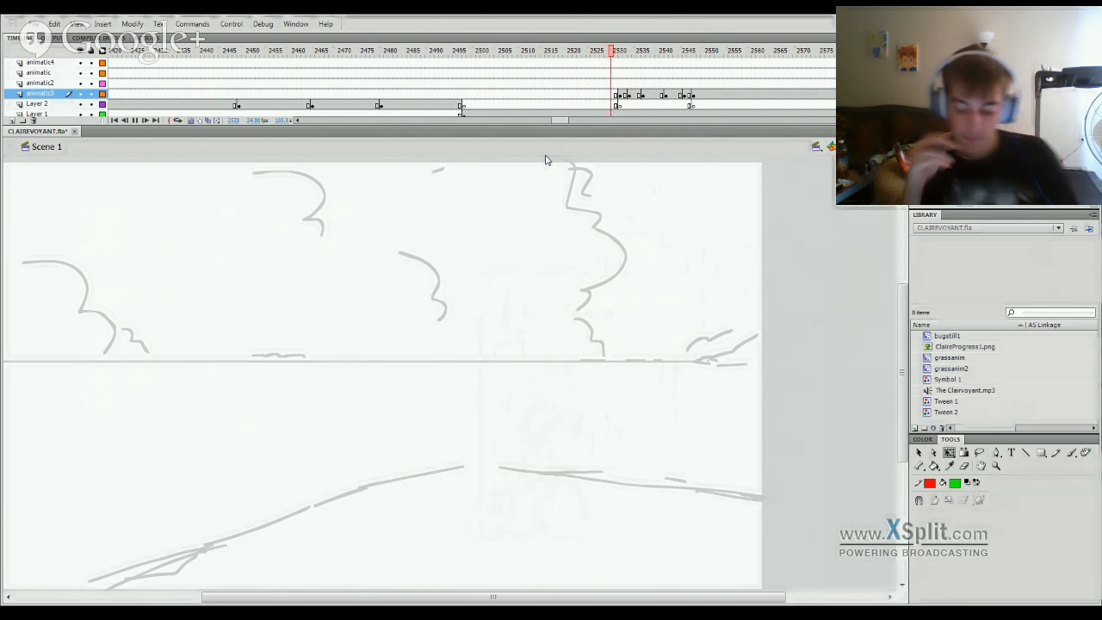
pyautogui.press('Return')
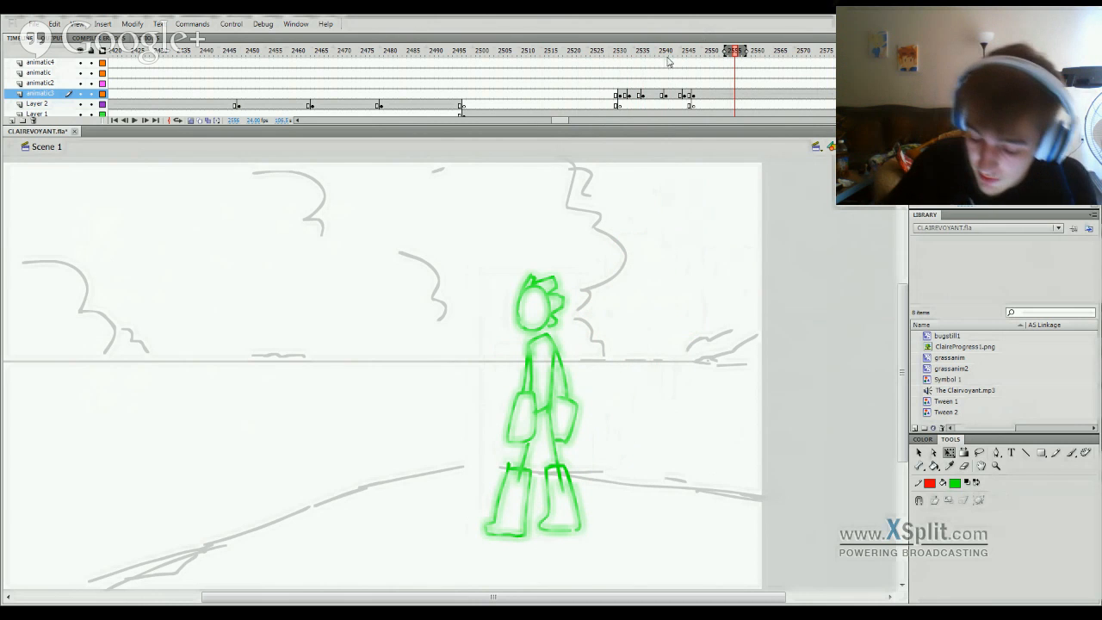
pyautogui.moveTo(663, 55); pyautogui.dragTo(609, 69)
pyautogui.press('Return')
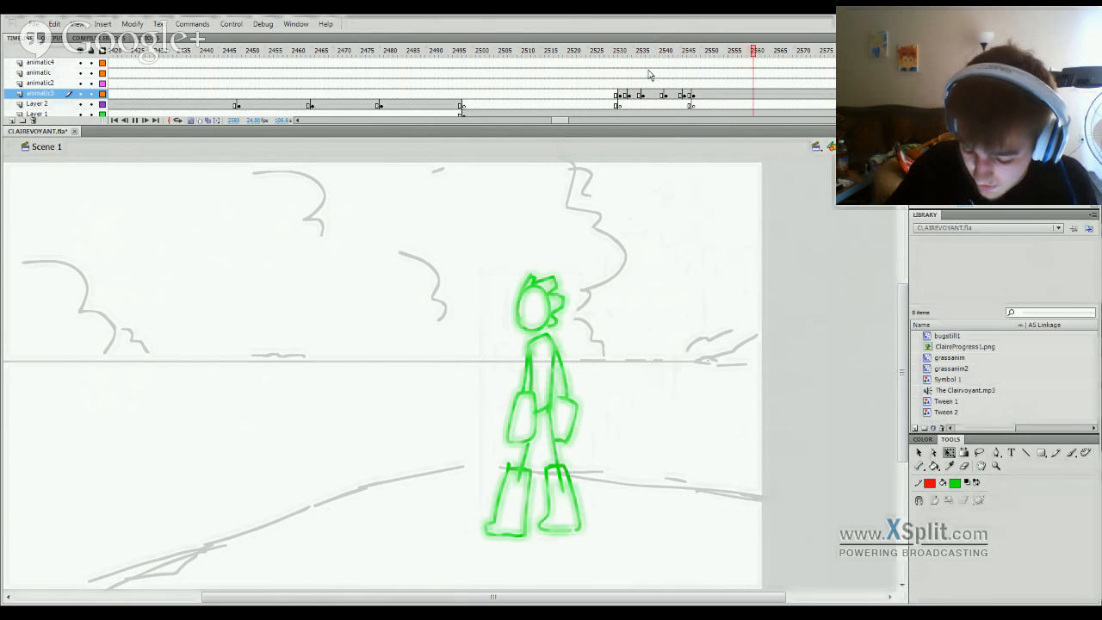
pyautogui.moveTo(674, 54); pyautogui.dragTo(648, 112)
pyautogui.moveTo(642, 379); pyautogui.dragTo(600, 509)
pyautogui.press('Return')
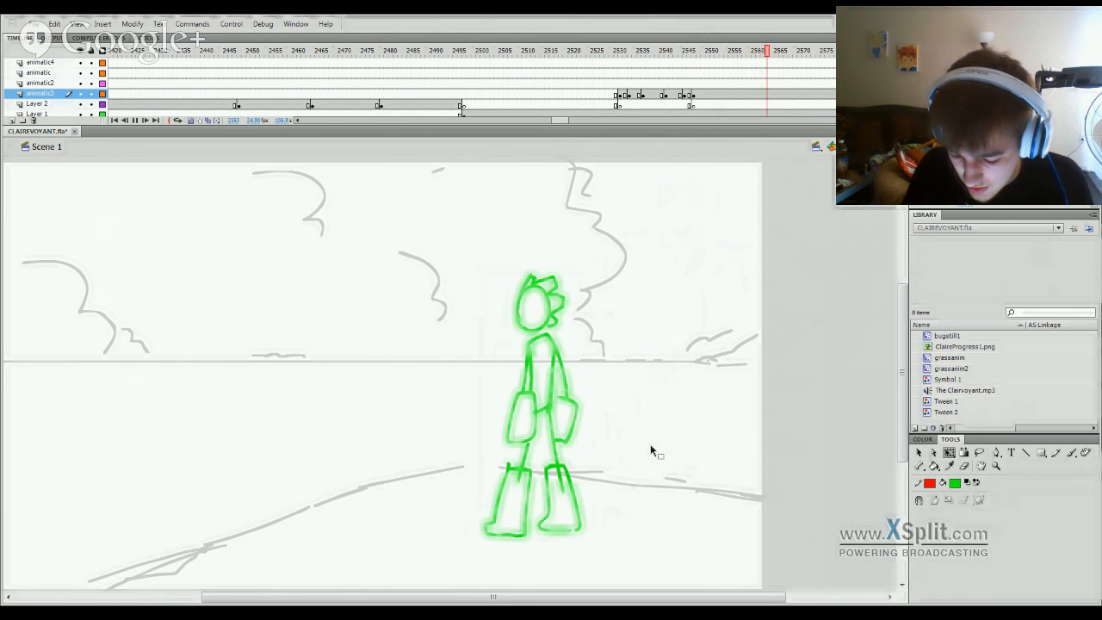
# Step: Lengthen the crouched pose hold around frame 2542 by inserting three frames
pyautogui.moveTo(687, 58); pyautogui.dragTo(673, 82)
pyautogui.press('F5')
pyautogui.press('F5')
pyautogui.press('F5')
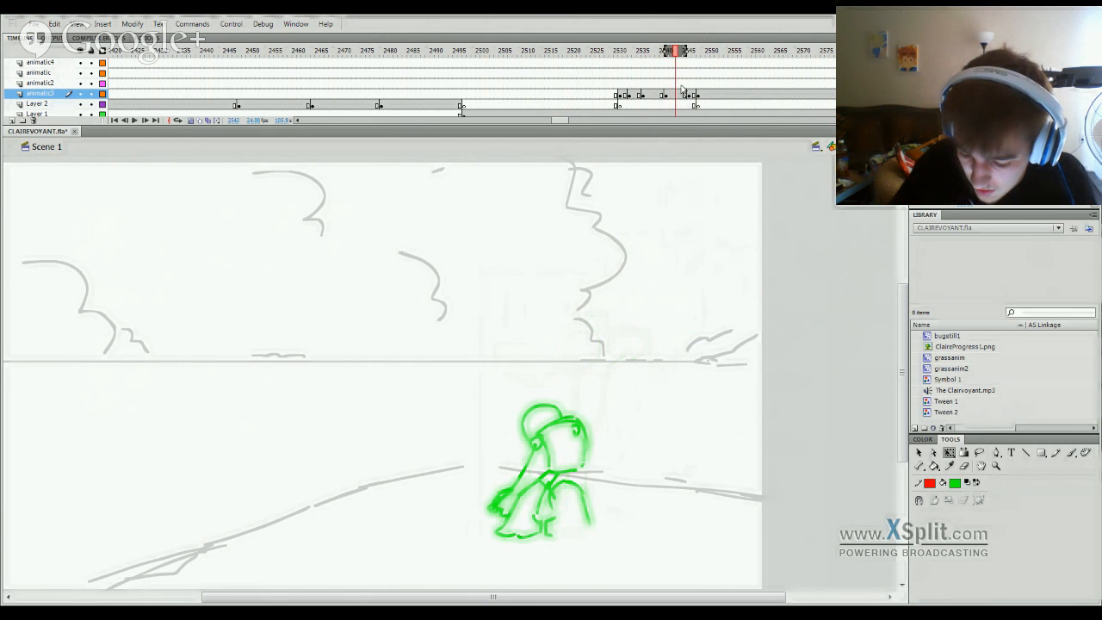
# Step: Replace the crouched drawing on animatic3 at frame 2544 with a new crouch, brushing its head, torso and reaching arm in green
pyautogui.click(682, 96)
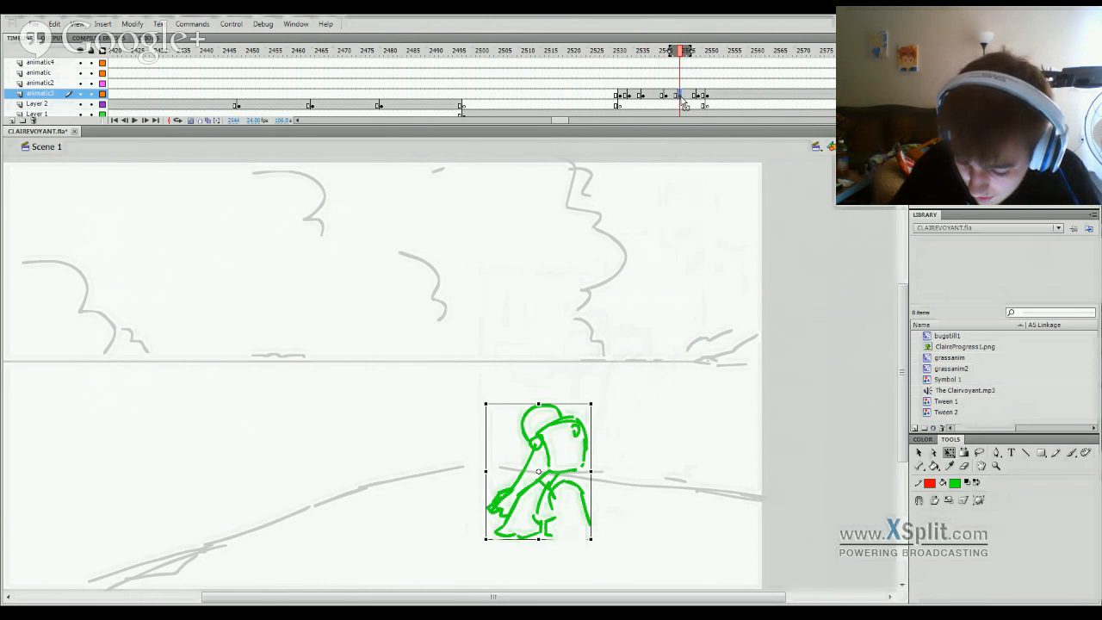
pyautogui.press('Delete')
pyautogui.press('b')
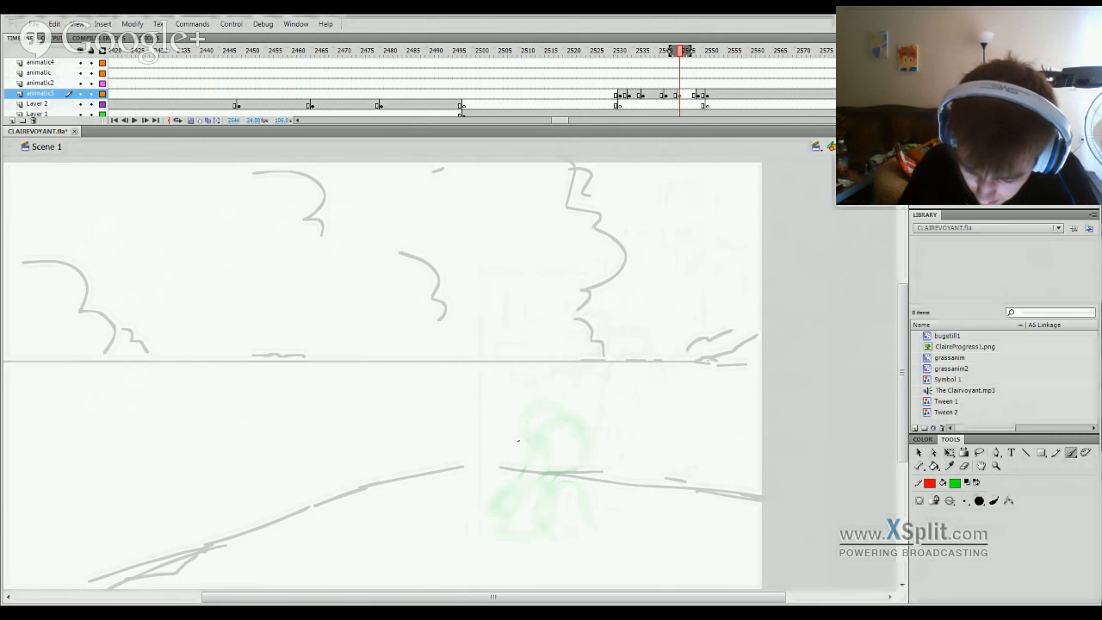
pyautogui.moveTo(518, 441)
pyautogui.mouseDown()
pyautogui.moveTo(538, 406)
pyautogui.moveTo(516, 424)
pyautogui.moveTo(540, 408)
pyautogui.moveTo(548, 419)
pyautogui.moveTo(547, 430)
pyautogui.moveTo(519, 431)
pyautogui.moveTo(521, 444)
pyautogui.moveTo(574, 423)
pyautogui.moveTo(570, 472)
pyautogui.mouseUp()
pyautogui.hotkey('ctrl', 'z')
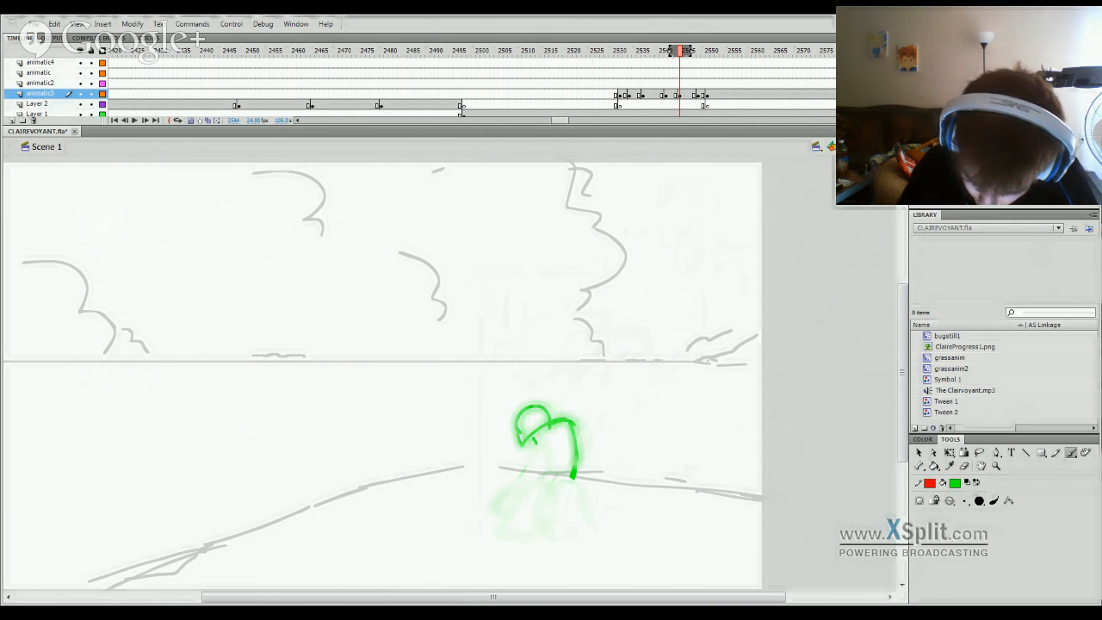
pyautogui.moveTo(535, 435)
pyautogui.mouseDown()
pyautogui.moveTo(542, 474)
pyautogui.moveTo(568, 472)
pyautogui.mouseUp()
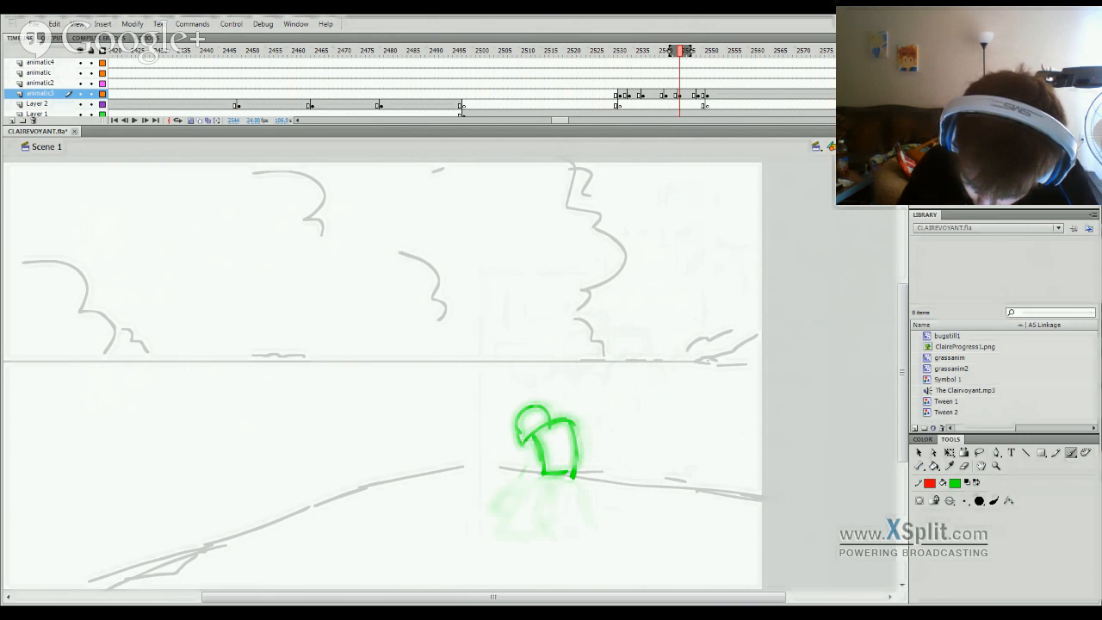
pyautogui.moveTo(539, 434)
pyautogui.mouseDown()
pyautogui.moveTo(482, 519)
pyautogui.moveTo(534, 473)
pyautogui.mouseUp()
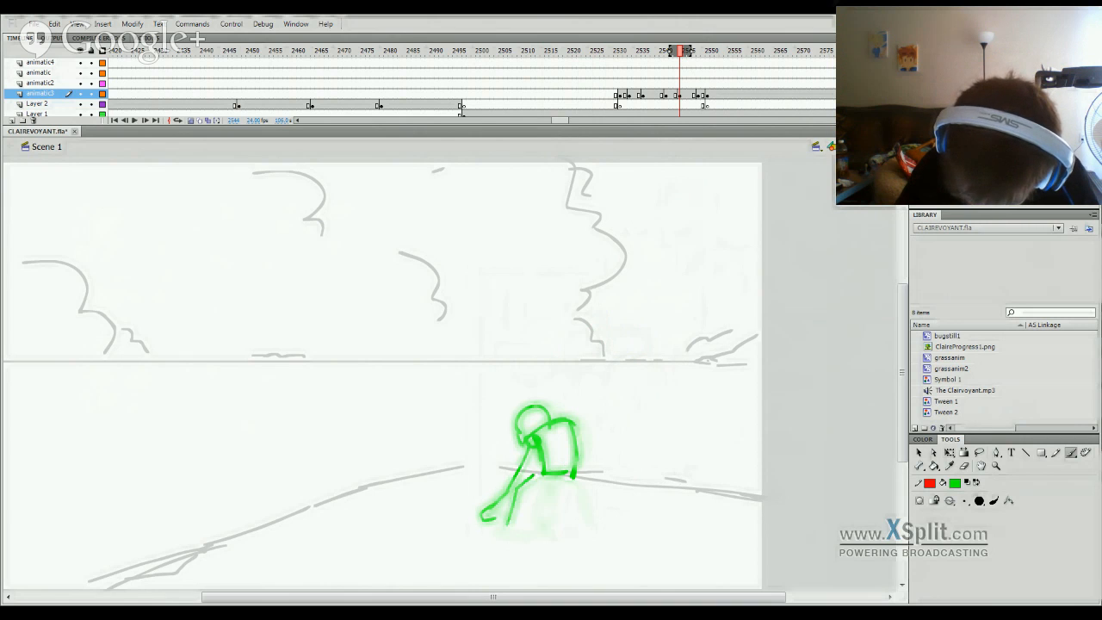
# Step: Draw both bent legs and feet of the new crouched figure at frame 2544
pyautogui.moveTo(510, 518)
pyautogui.mouseDown()
pyautogui.moveTo(505, 538)
pyautogui.moveTo(535, 535)
pyautogui.mouseUp()
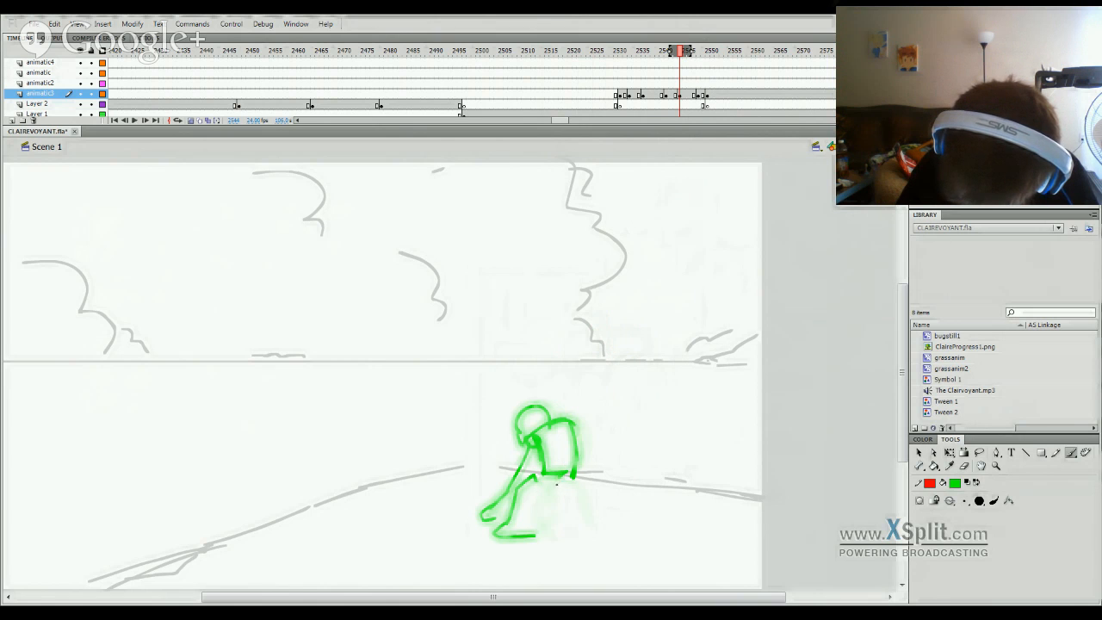
pyautogui.moveTo(546, 479)
pyautogui.mouseDown()
pyautogui.moveTo(590, 524)
pyautogui.moveTo(547, 479)
pyautogui.moveTo(570, 481)
pyautogui.moveTo(591, 529)
pyautogui.mouseUp()
pyautogui.hotkey('ctrl', 'z')
pyautogui.moveTo(557, 492)
pyautogui.mouseDown()
pyautogui.moveTo(540, 534)
pyautogui.moveTo(582, 533)
pyautogui.moveTo(543, 492)
pyautogui.moveTo(540, 519)
pyautogui.mouseUp()
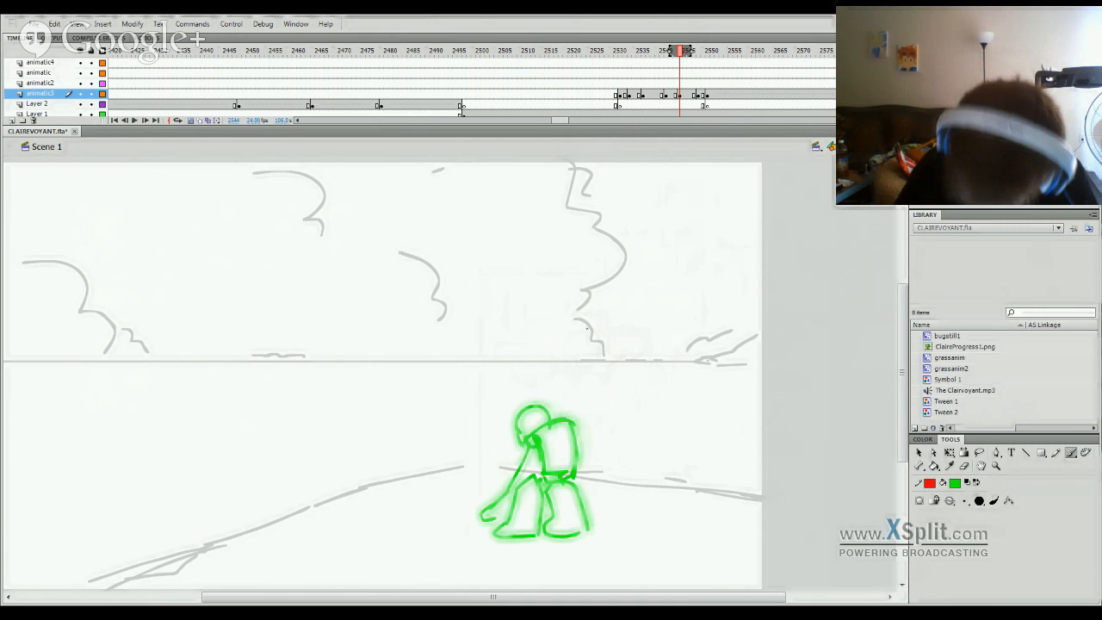
# Step: Play back the sequence with the new crouched pose and return to its start on the timeline
pyautogui.moveTo(678, 55); pyautogui.dragTo(652, 69)
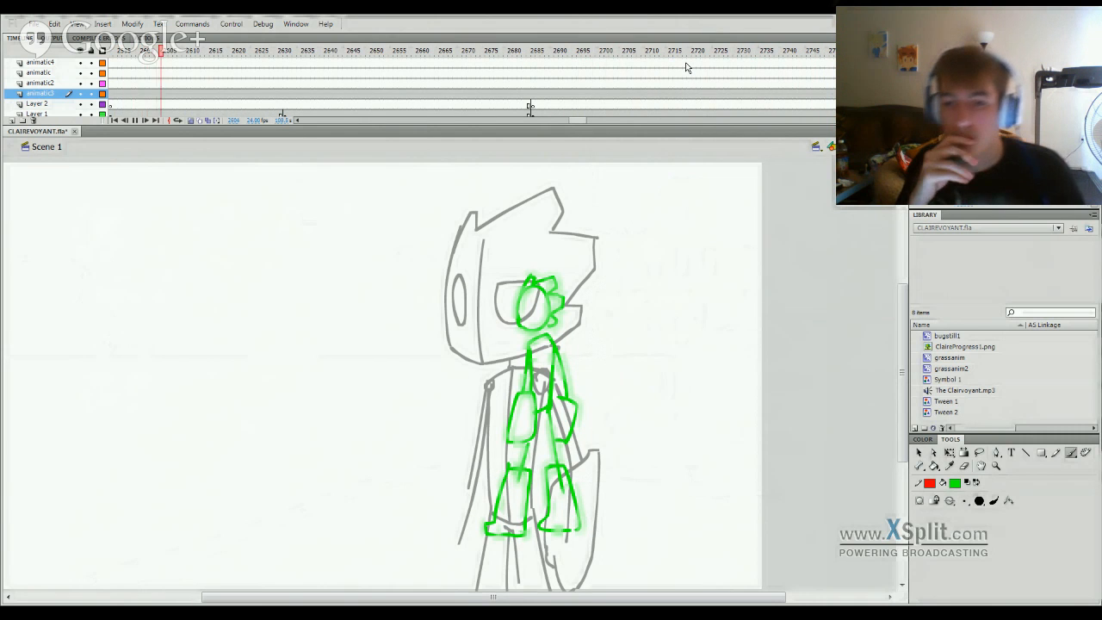
pyautogui.moveTo(579, 120); pyautogui.dragTo(560, 119)
pyautogui.moveTo(659, 68); pyautogui.dragTo(678, 74)
pyautogui.press('Return')
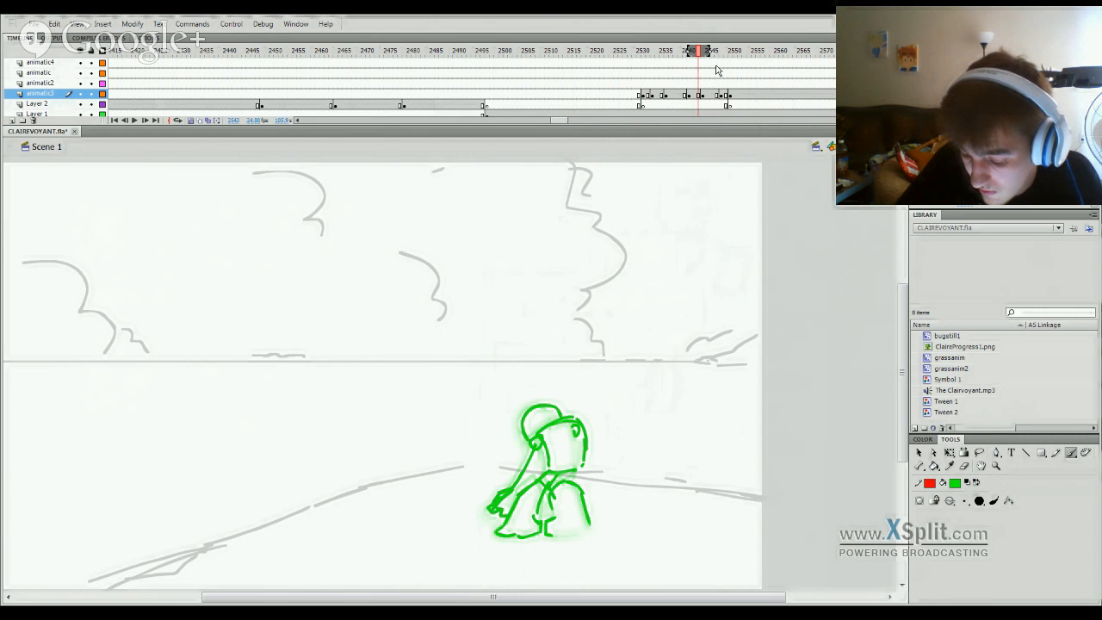
# Step: Lengthen the new crouched pose's hold by inserting four frames and play back the sequence to check it
pyautogui.click(716, 57)
pyautogui.press('F5')
pyautogui.press('F5')
pyautogui.press('F5')
pyautogui.press('F5')
pyautogui.moveTo(720, 56); pyautogui.dragTo(675, 69)
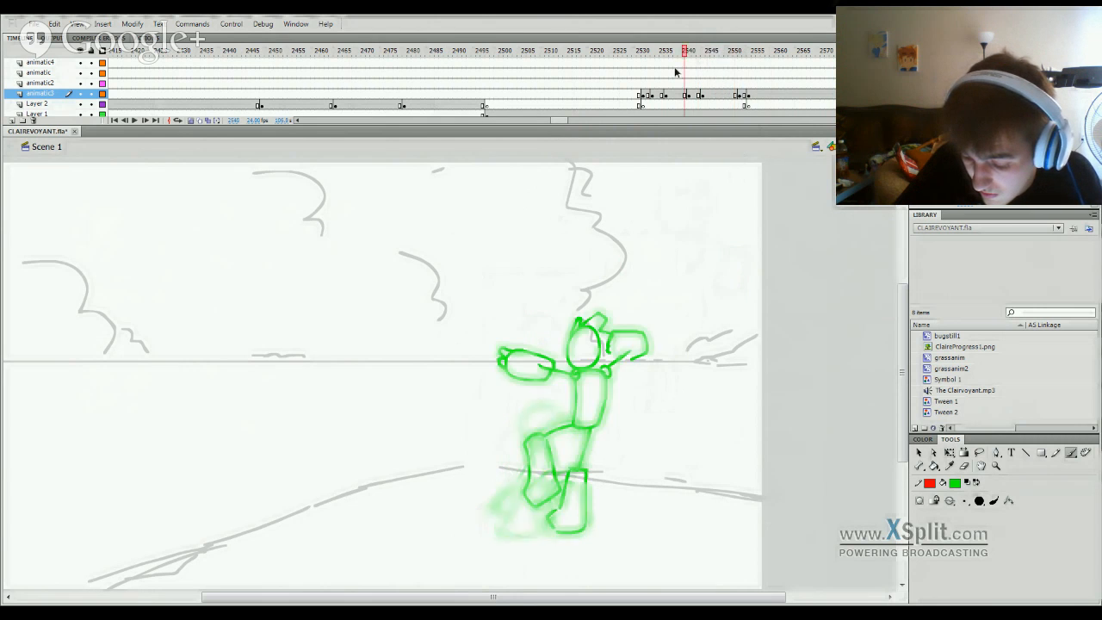
pyautogui.press('Return')
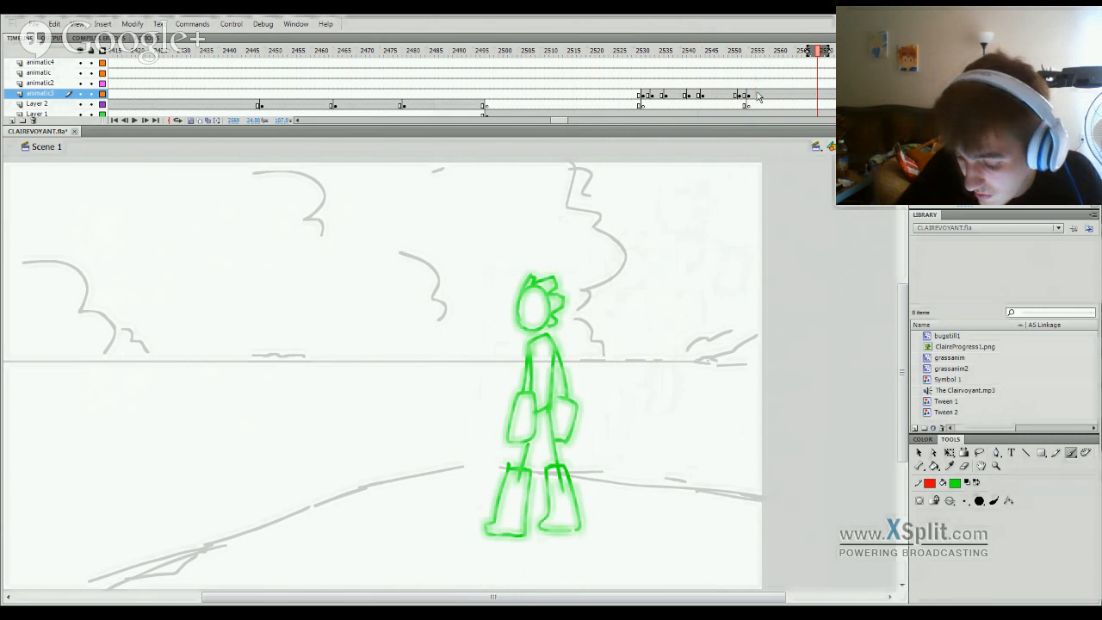
# Step: Insert a blank keyframe on animatic3 at frame 2556 and draw the standing figure's head and spine over the onion skin
pyautogui.click(761, 96)
pyautogui.press('F7')
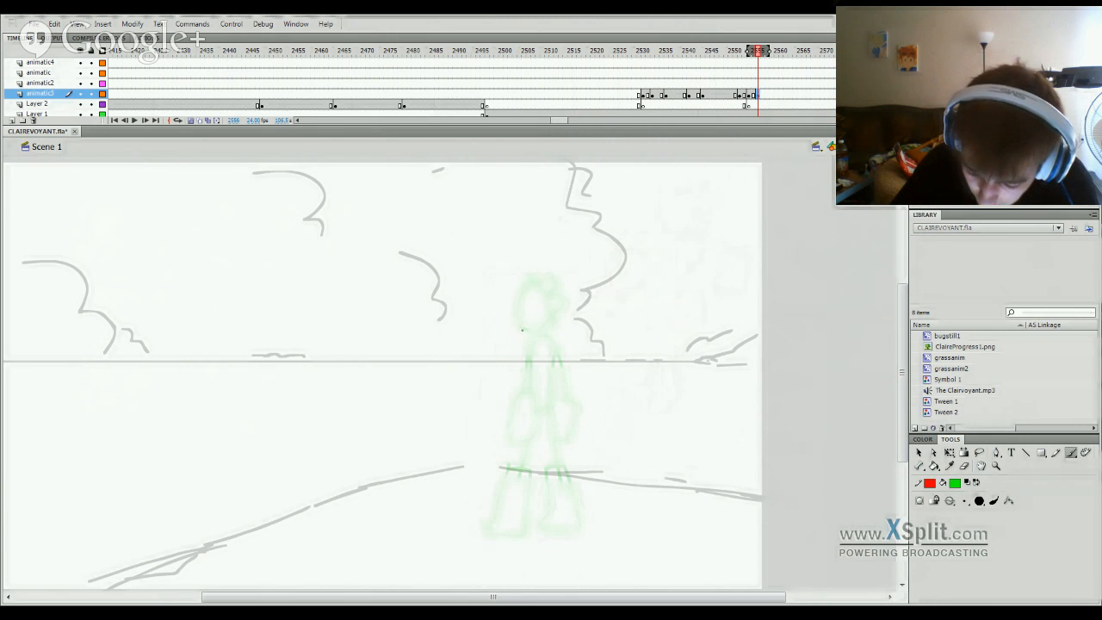
pyautogui.moveTo(521, 329)
pyautogui.mouseDown()
pyautogui.moveTo(528, 288)
pyautogui.moveTo(545, 304)
pyautogui.moveTo(533, 331)
pyautogui.moveTo(517, 328)
pyautogui.moveTo(541, 325)
pyautogui.moveTo(531, 331)
pyautogui.moveTo(538, 412)
pyautogui.mouseUp()
pyautogui.hotkey('ctrl', 'z')
pyautogui.hotkey('ctrl', 'z')
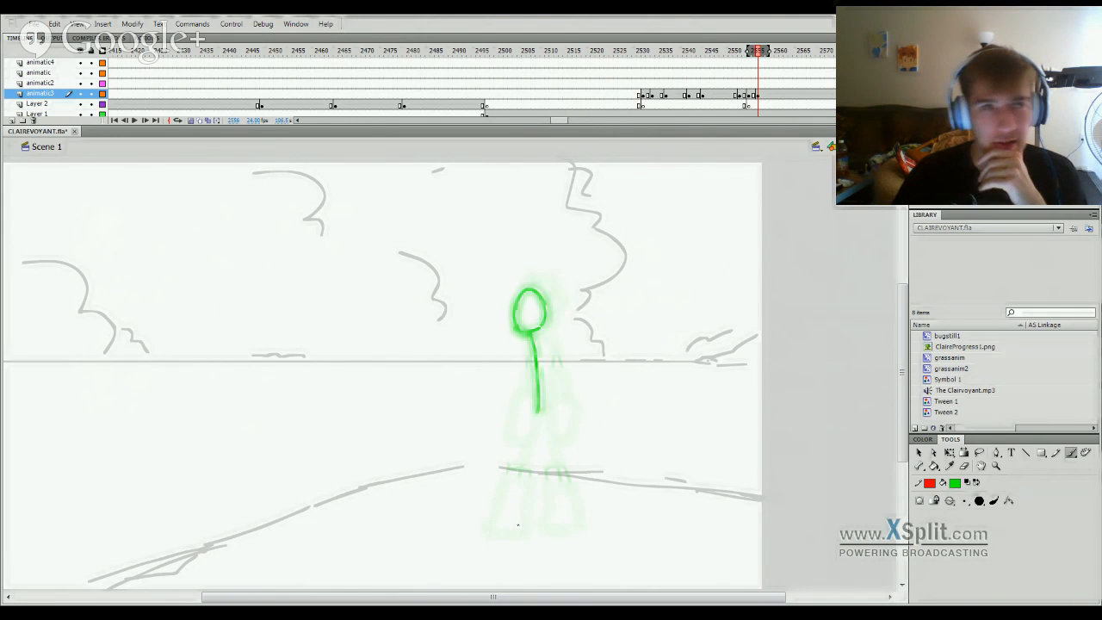
# Step: Draw the narrow torso outline with shoulders and hips around the spine at frame 2556, retrying rejected strokes
pyautogui.moveTo(519, 351)
pyautogui.mouseDown()
pyautogui.moveTo(545, 346)
pyautogui.moveTo(550, 412)
pyautogui.mouseUp()
pyautogui.hotkey('ctrl', 'z')
pyautogui.hotkey('ctrl', 'z')
pyautogui.moveTo(544, 345); pyautogui.dragTo(549, 409)
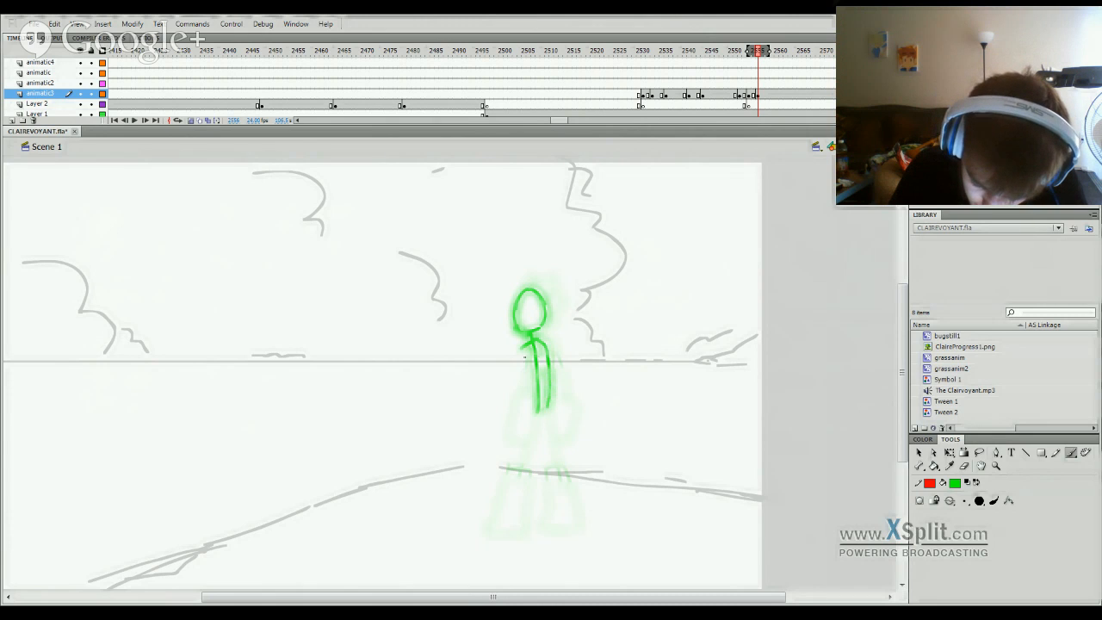
pyautogui.moveTo(522, 358); pyautogui.dragTo(536, 408)
pyautogui.hotkey('ctrl', 'z')
pyautogui.moveTo(519, 346); pyautogui.dragTo(534, 413)
pyautogui.hotkey('ctrl', 'z')
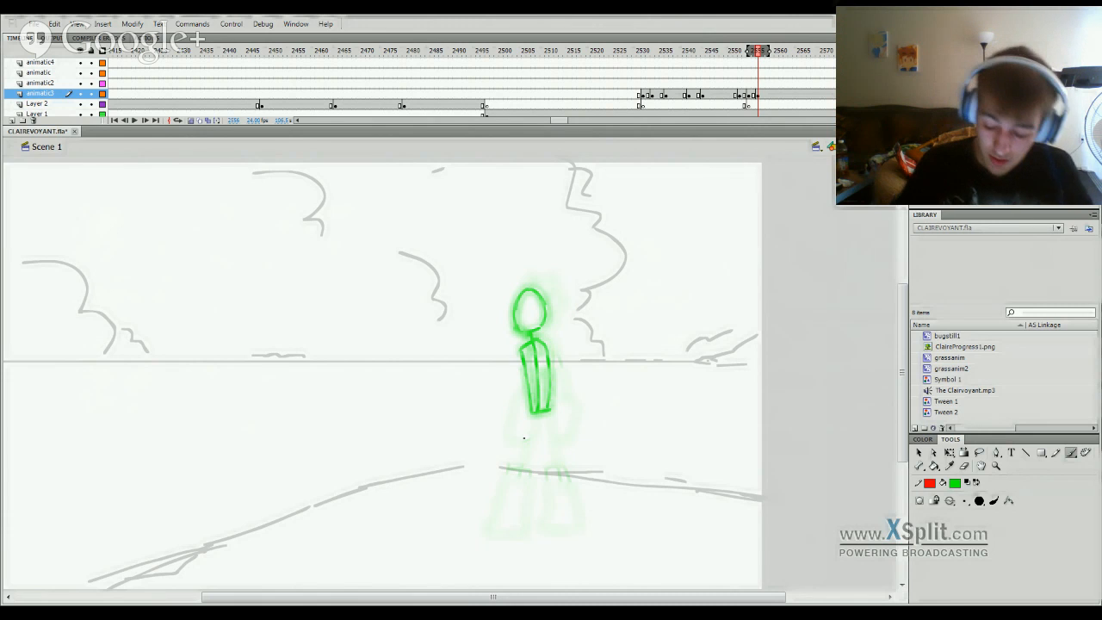
pyautogui.hotkey('ctrl', 'z')
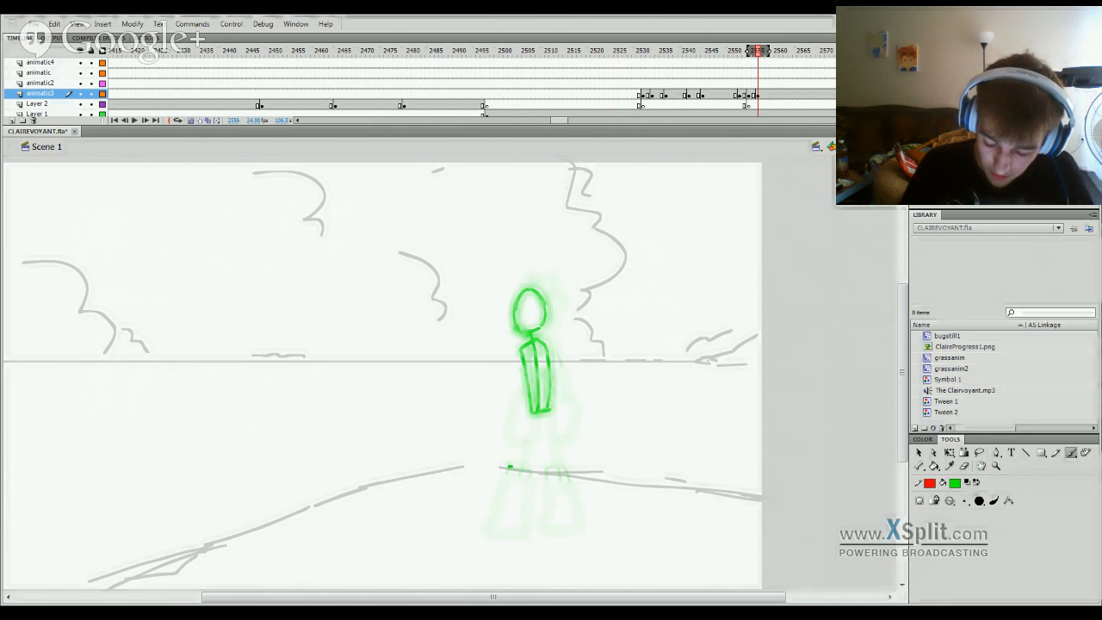
# Step: Draw the standing figure's left-hand boot as a tall flared outline with a pointed toe at frame 2556
pyautogui.moveTo(528, 469); pyautogui.dragTo(526, 521)
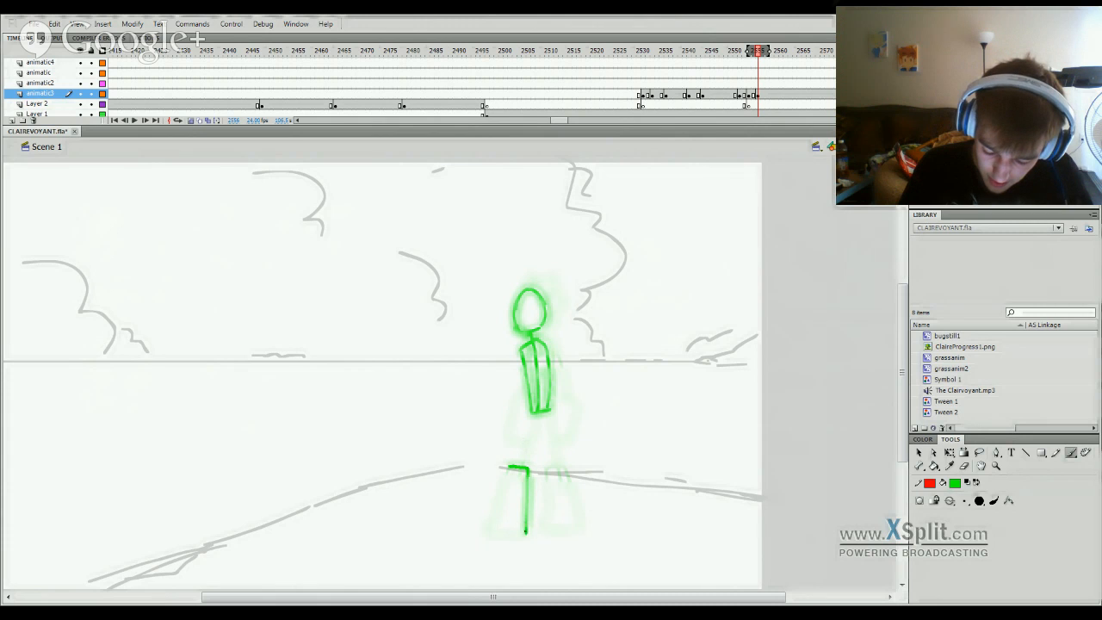
pyautogui.hotkey('ctrl', 'z')
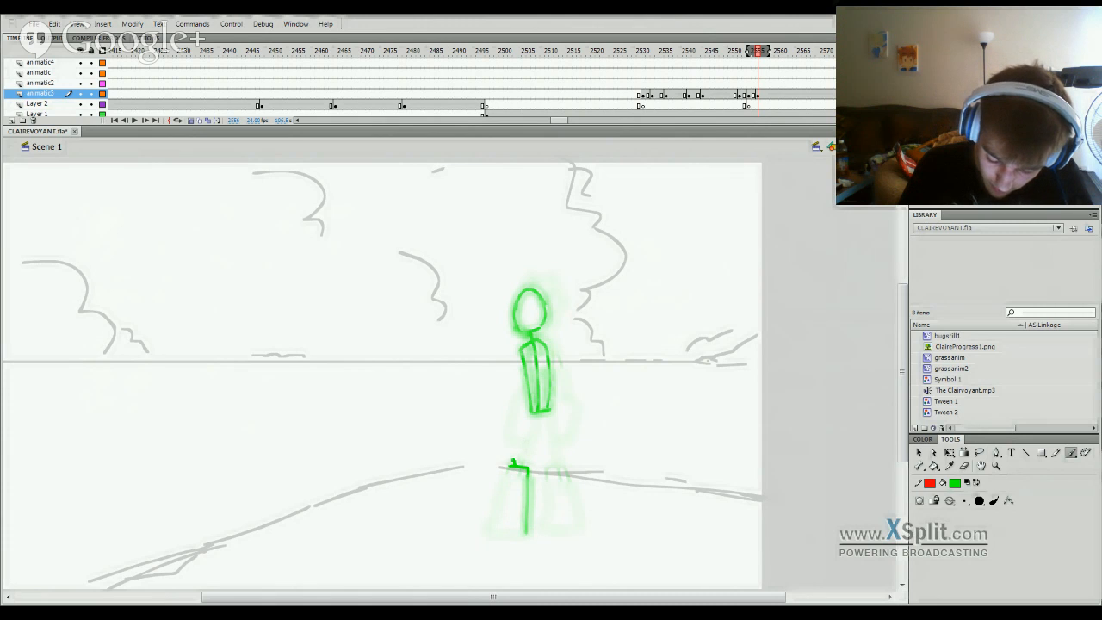
pyautogui.moveTo(516, 460); pyautogui.dragTo(498, 515)
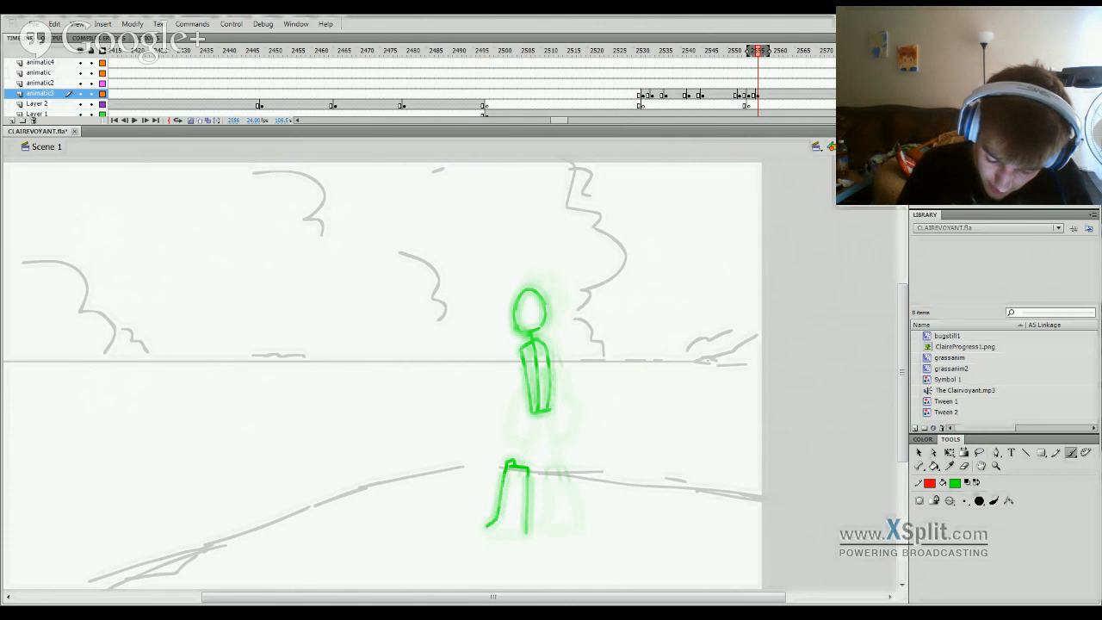
pyautogui.moveTo(499, 516)
pyautogui.mouseDown()
pyautogui.moveTo(487, 531)
pyautogui.moveTo(526, 533)
pyautogui.mouseUp()
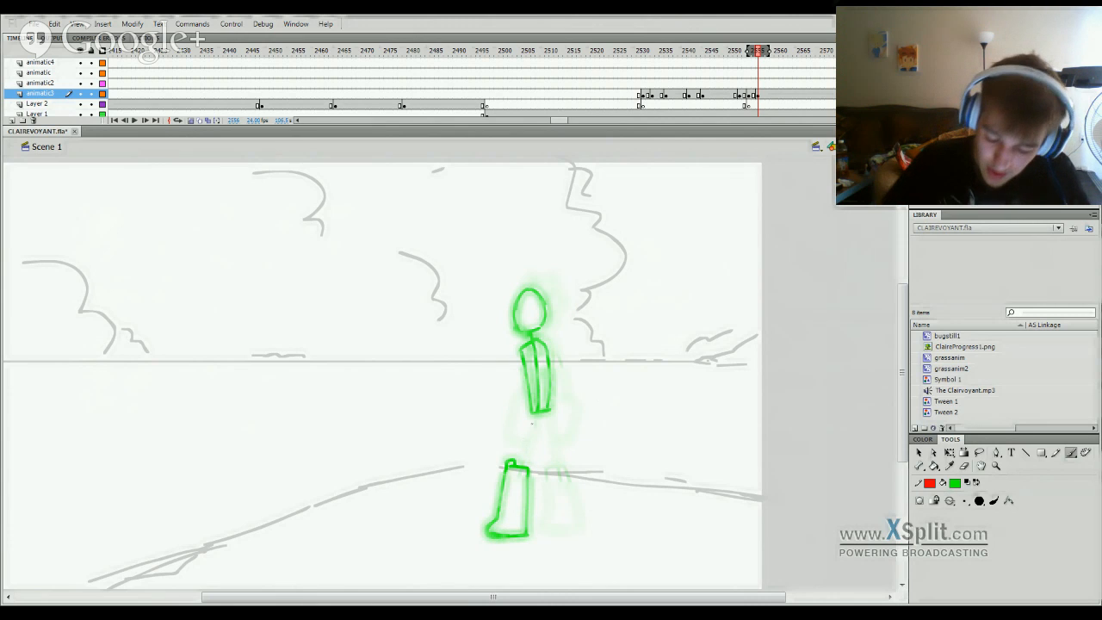
# Step: Draw two thin upper legs spreading from the hips toward the boots, undoing and redrawing strokes as needed
pyautogui.moveTo(519, 462); pyautogui.dragTo(528, 428)
pyautogui.hotkey('ctrl', 'z')
pyautogui.moveTo(521, 465); pyautogui.dragTo(533, 412)
pyautogui.hotkey('ctrl', 'z')
pyautogui.moveTo(521, 466)
pyautogui.mouseDown()
pyautogui.moveTo(535, 412)
pyautogui.moveTo(560, 463)
pyautogui.mouseUp()
pyautogui.hotkey('ctrl', 'z')
pyautogui.hotkey('ctrl', 'z')
pyautogui.moveTo(542, 412); pyautogui.dragTo(552, 450)
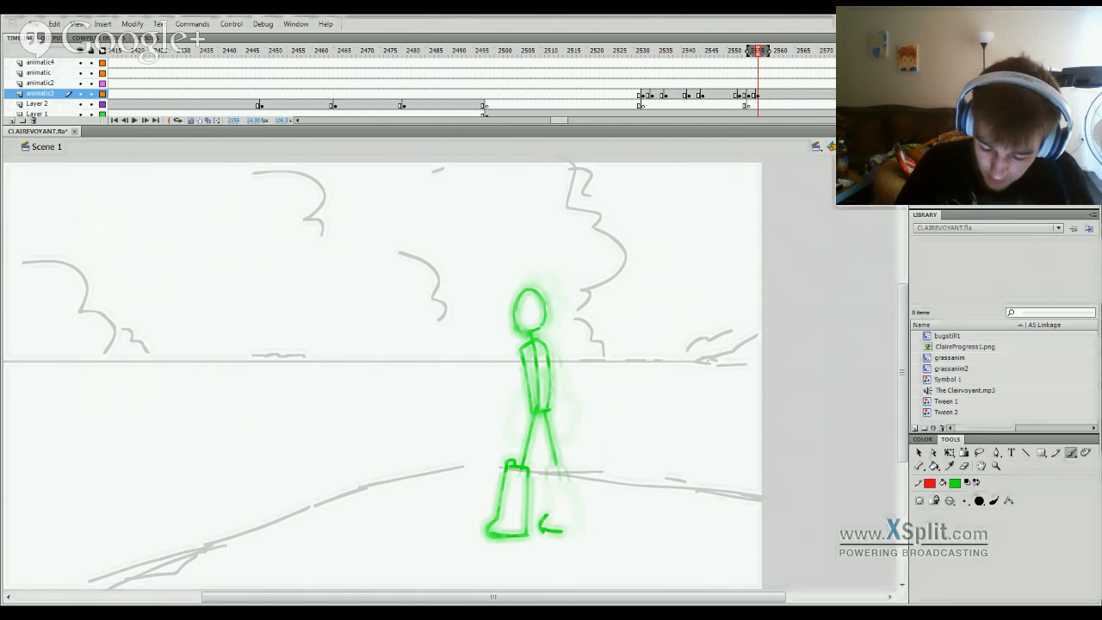
# Step: Draw the standing figure's right-hand boot below the second leg, reworking its sole and sides
pyautogui.hotkey('ctrl', 'z')
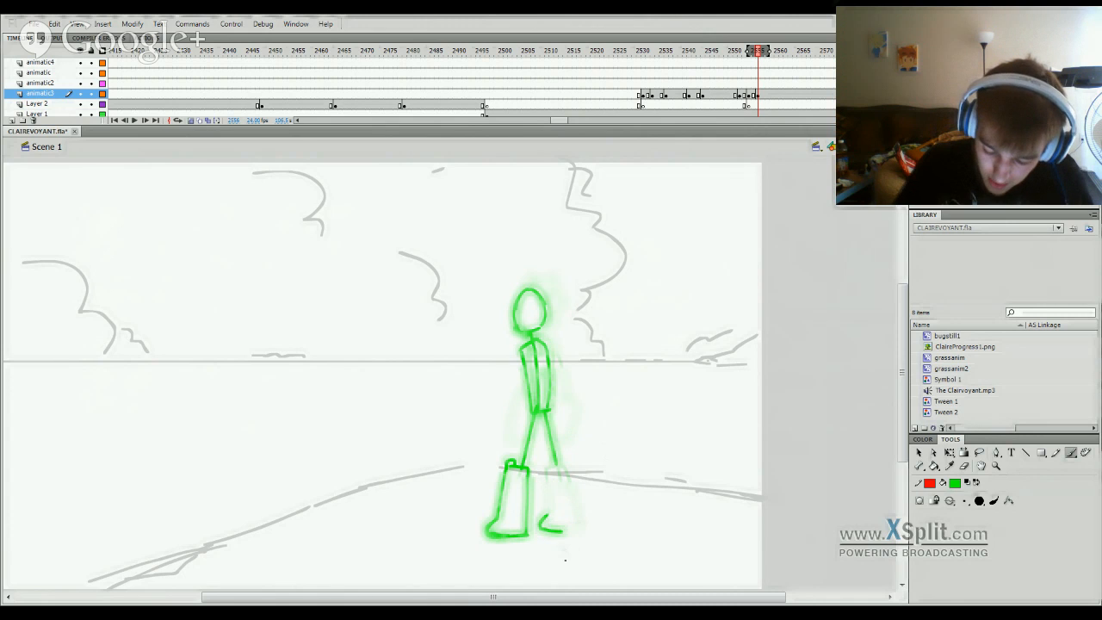
pyautogui.moveTo(556, 532)
pyautogui.mouseDown()
pyautogui.moveTo(560, 533)
pyautogui.moveTo(595, 521)
pyautogui.moveTo(543, 516)
pyautogui.moveTo(544, 468)
pyautogui.moveTo(566, 478)
pyautogui.moveTo(580, 529)
pyautogui.mouseUp()
pyautogui.hotkey('ctrl', 'z')
pyautogui.hotkey('ctrl', 'z')
pyautogui.hotkey('ctrl', 'z')
pyautogui.hotkey('ctrl', 'z')
pyautogui.hotkey('ctrl', 'z')
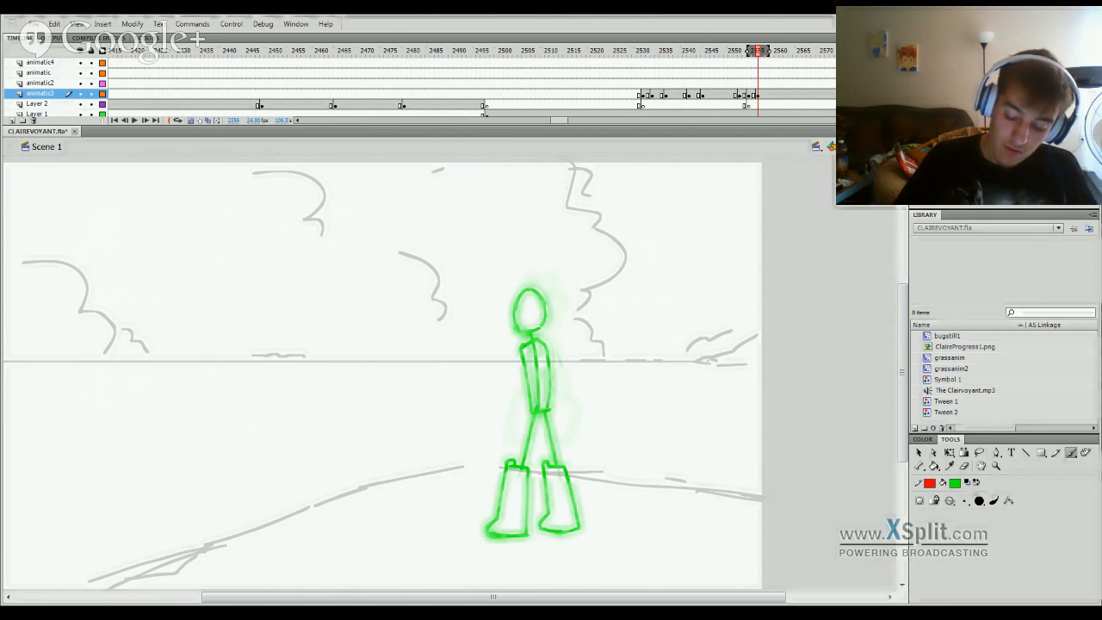
# Step: Add both arms with bulky forearms and the spiky hair to the standing figure at frame 2556
pyautogui.moveTo(524, 355); pyautogui.dragTo(522, 395)
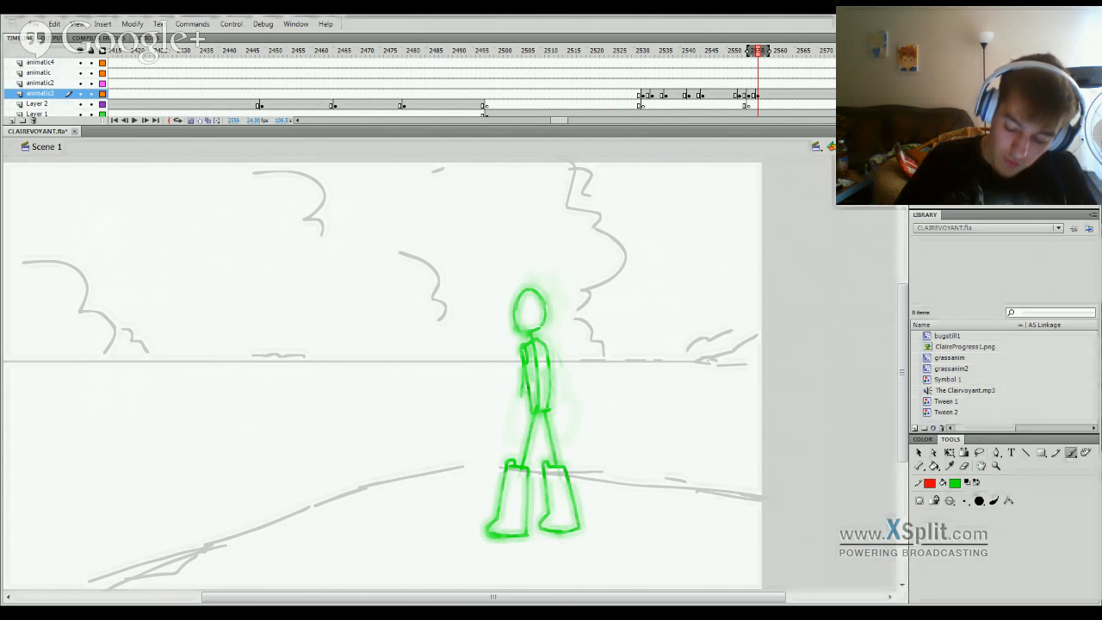
pyautogui.moveTo(548, 353)
pyautogui.mouseDown()
pyautogui.moveTo(572, 401)
pyautogui.moveTo(583, 387)
pyautogui.moveTo(586, 418)
pyautogui.moveTo(574, 434)
pyautogui.moveTo(558, 405)
pyautogui.moveTo(565, 385)
pyautogui.mouseUp()
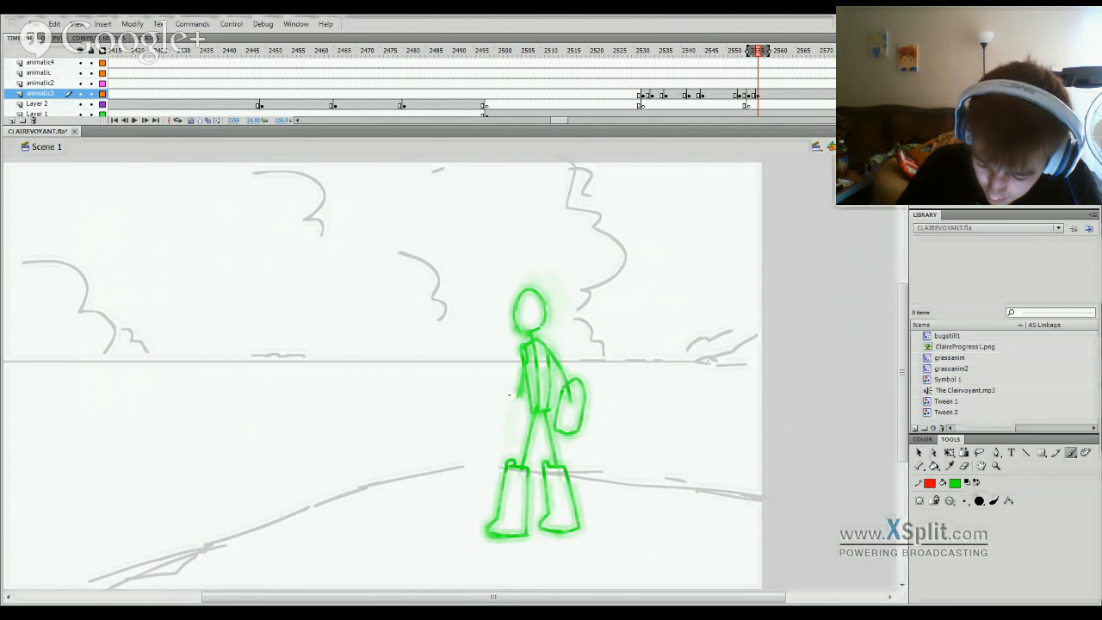
pyautogui.moveTo(514, 401); pyautogui.dragTo(495, 433)
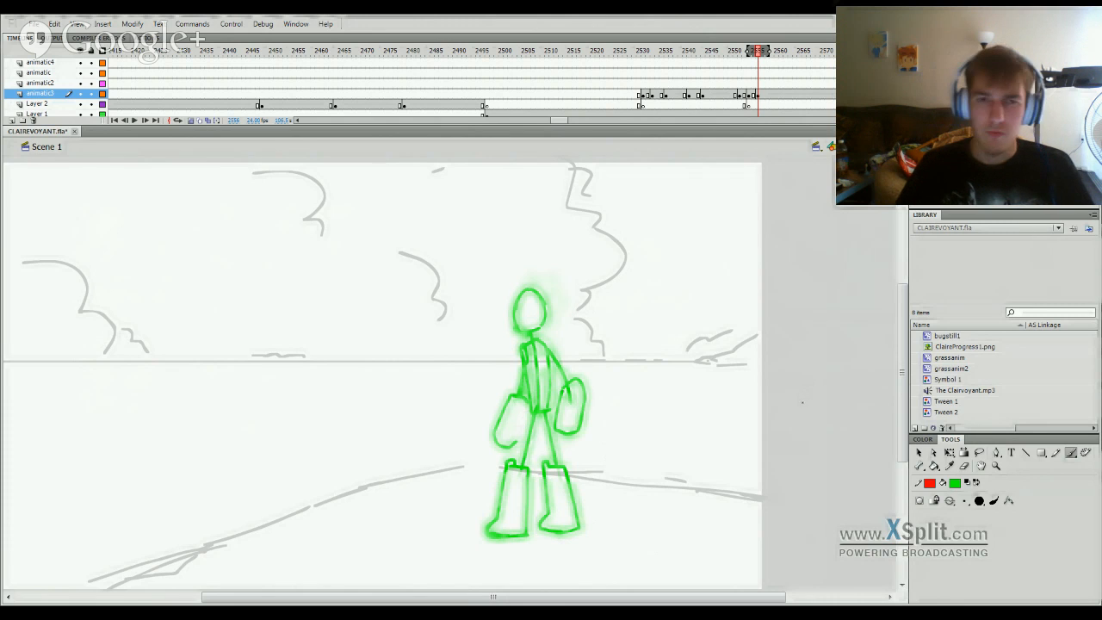
pyautogui.moveTo(517, 297)
pyautogui.mouseDown()
pyautogui.moveTo(531, 282)
pyautogui.moveTo(556, 282)
pyautogui.moveTo(549, 294)
pyautogui.mouseUp()
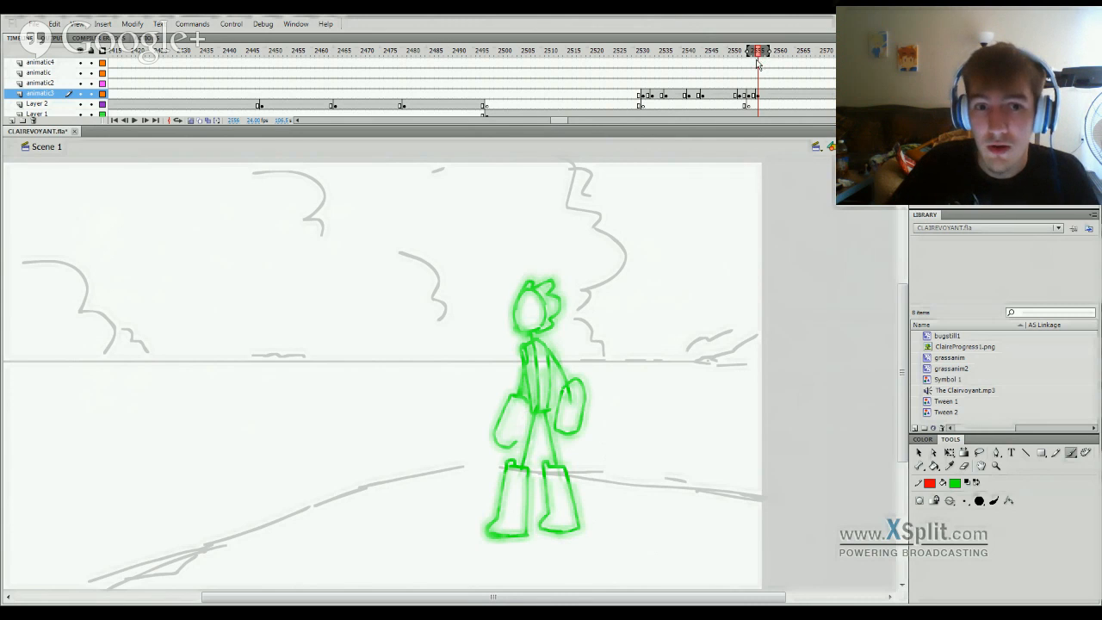
# Step: Scrub back through the poses and play the sequence from before the leap to check the new standing pose
pyautogui.moveTo(758, 54)
pyautogui.mouseDown()
pyautogui.moveTo(738, 53)
pyautogui.moveTo(773, 57)
pyautogui.moveTo(679, 181)
pyautogui.mouseUp()
pyautogui.press(',')
pyautogui.press(',')
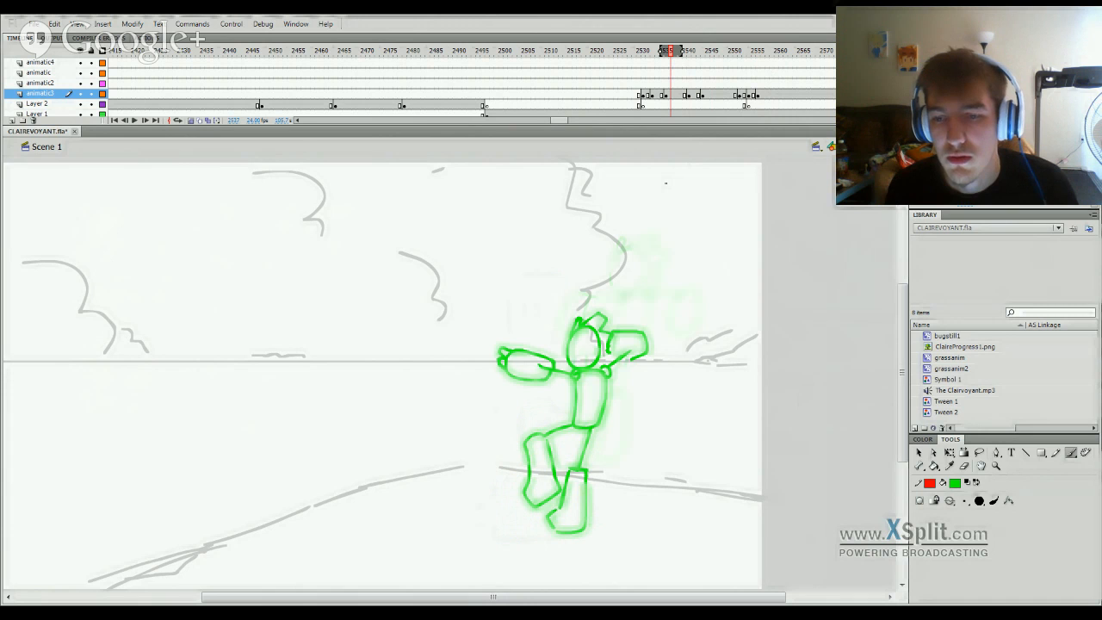
pyautogui.click(633, 55)
pyautogui.press('Return')
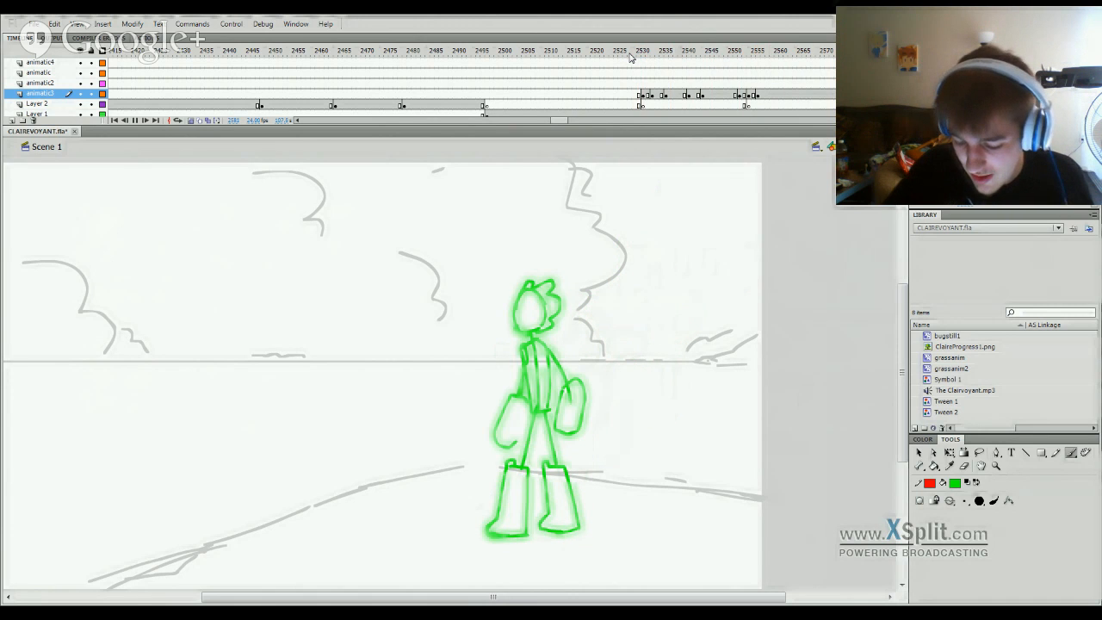
# Step: Scrub and replay the sequence from the leap through the standing pose and into the following close-up to check its timing
pyautogui.moveTo(577, 121); pyautogui.dragTo(562, 121)
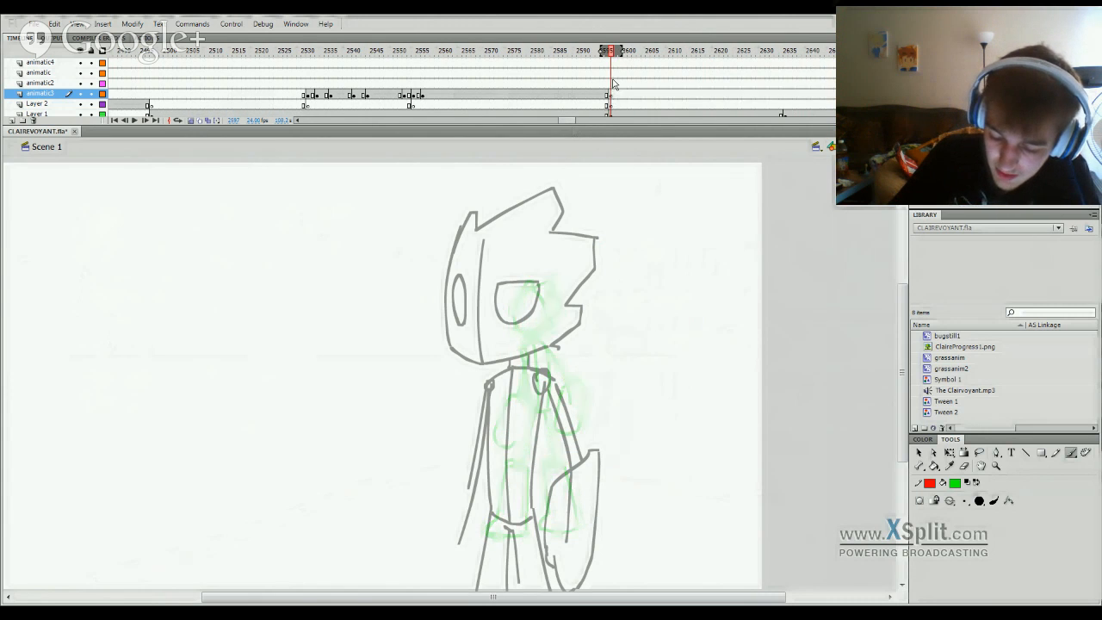
pyautogui.moveTo(613, 69); pyautogui.dragTo(449, 341)
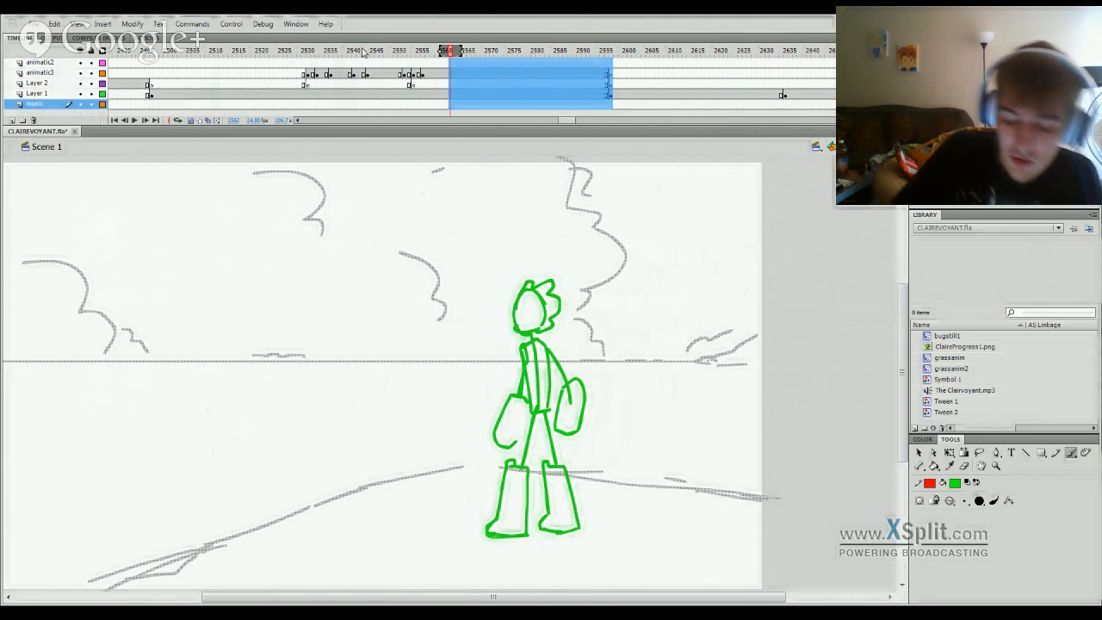
pyautogui.moveTo(365, 52); pyautogui.dragTo(337, 78)
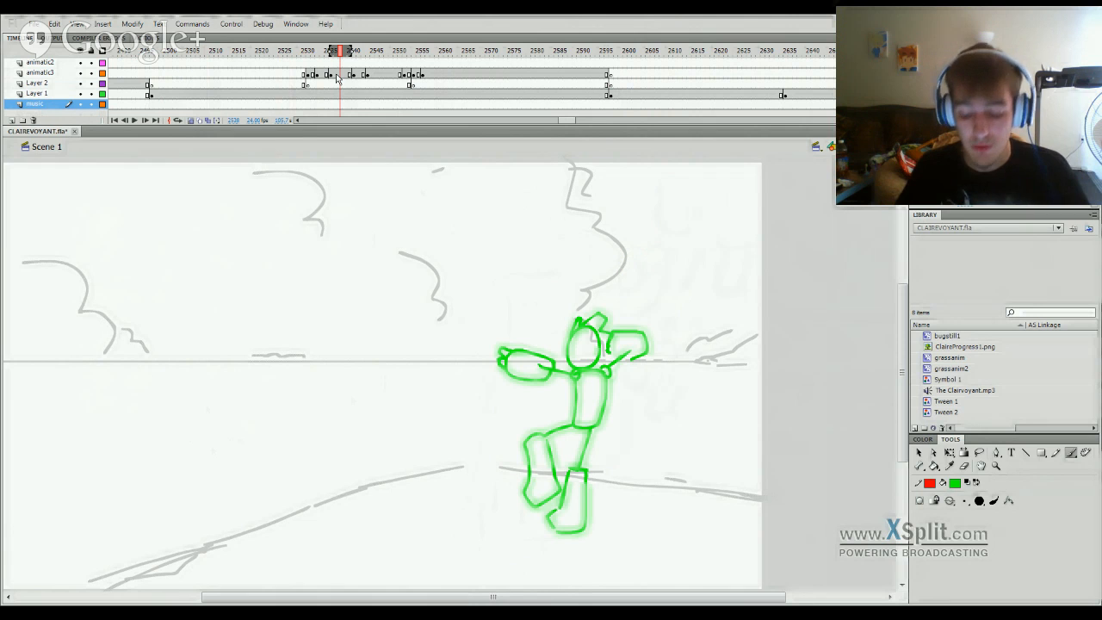
pyautogui.moveTo(377, 58); pyautogui.dragTo(287, 545)
pyautogui.press('Return')
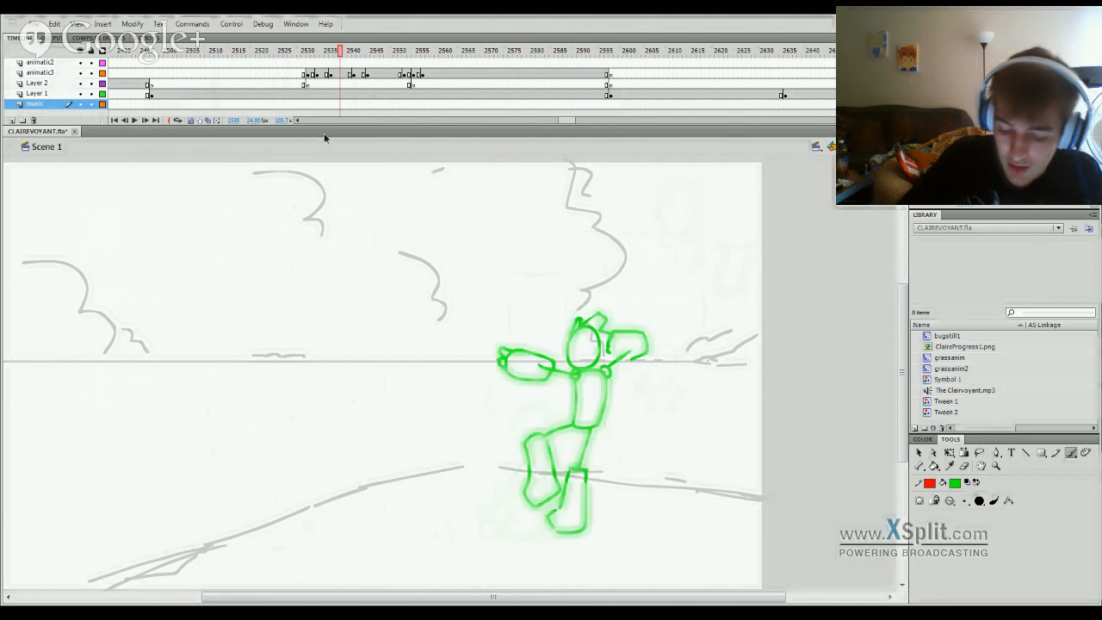
pyautogui.press('Return')
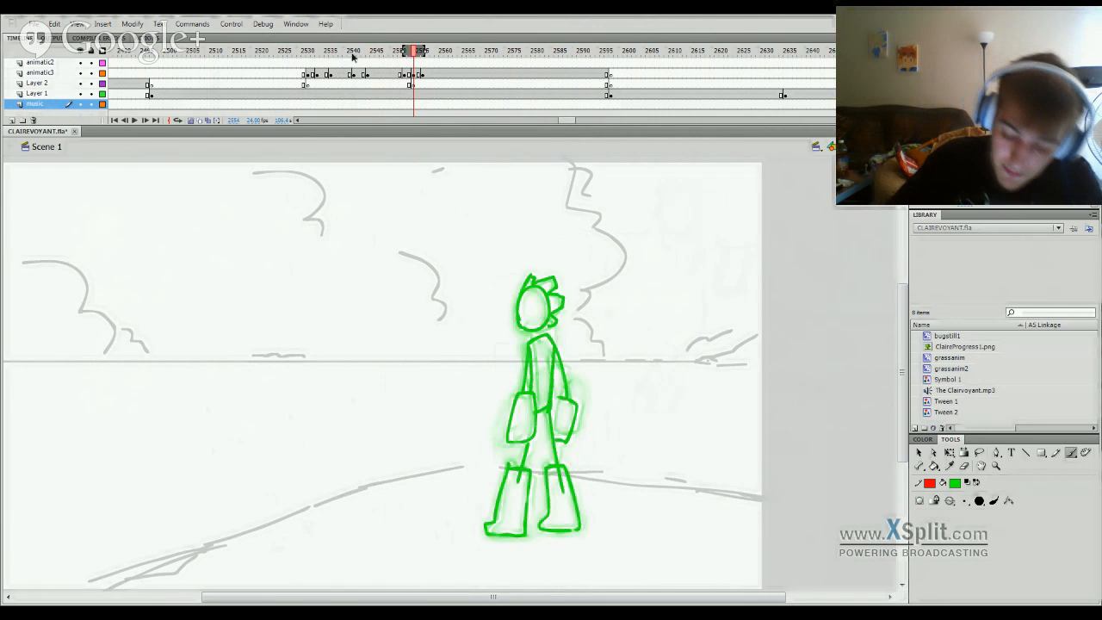
# Step: Split the airborne pose on animatic3 with a keyframe before the landing, and move the earlier copy at frame 2537 up and to the right
pyautogui.moveTo(353, 55)
pyautogui.mouseDown()
pyautogui.moveTo(325, 61)
pyautogui.moveTo(353, 66)
pyautogui.mouseUp()
pyautogui.click(346, 74)
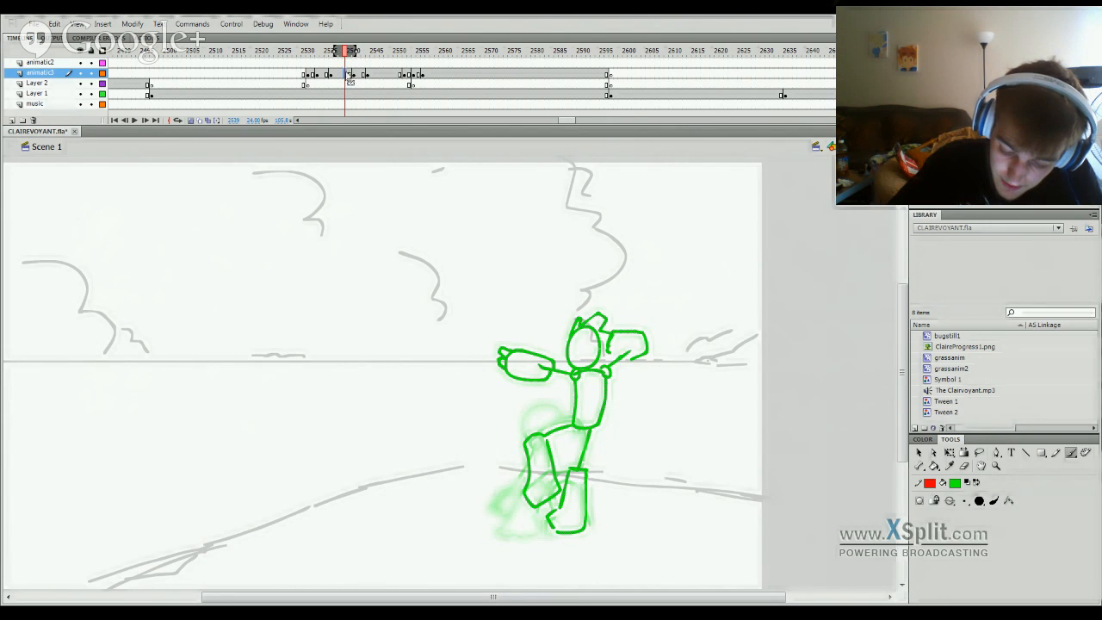
pyautogui.click(335, 74)
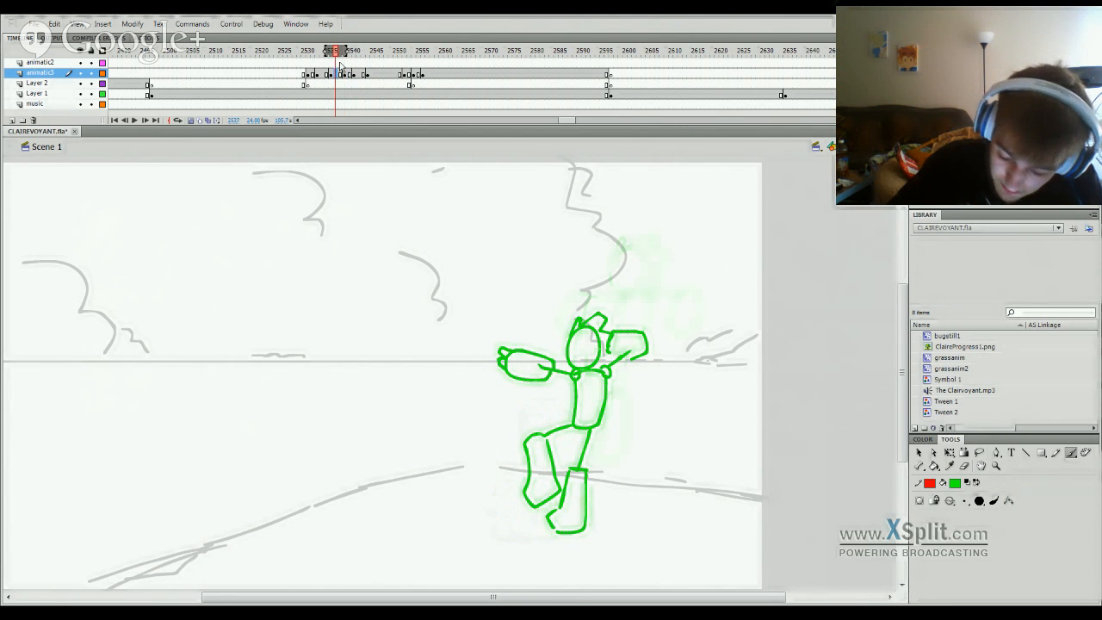
pyautogui.press('q')
pyautogui.moveTo(611, 383); pyautogui.dragTo(633, 349)
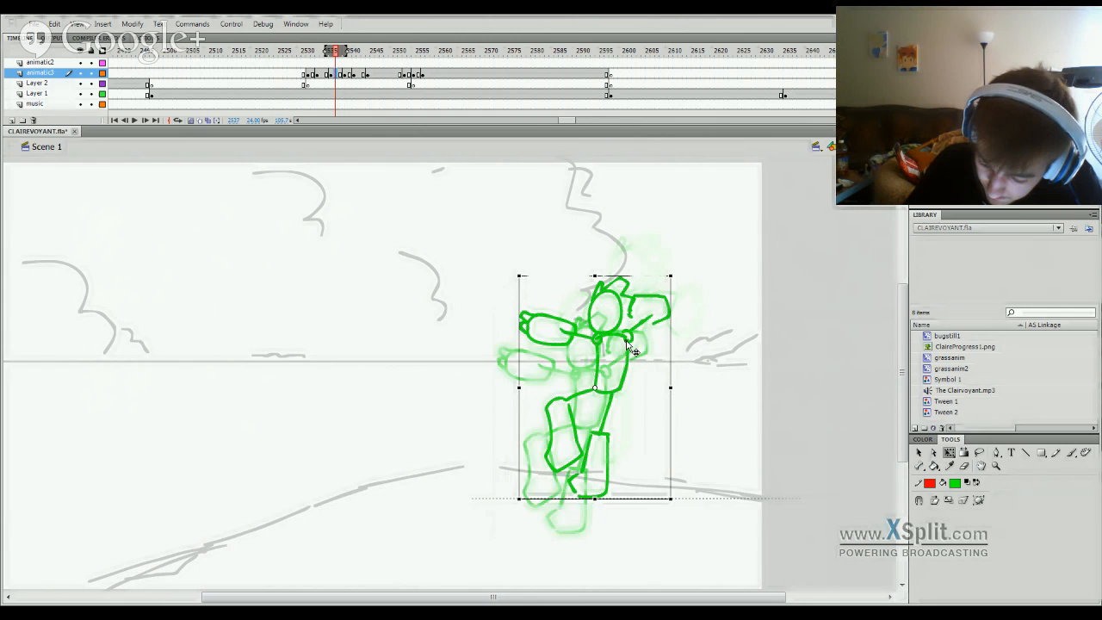
pyautogui.click(686, 351)
# Step: Delete the lower outline of the airborne figure's right-hand boot at frame 2537 and redraw it with the toe pointing downward
pyautogui.click(633, 451)
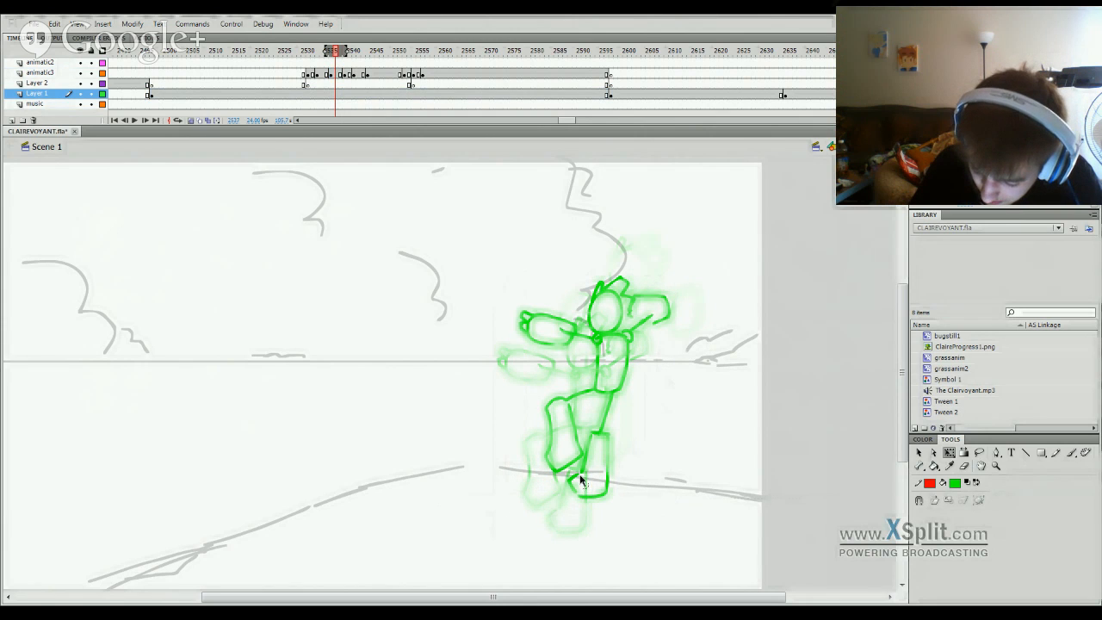
pyautogui.click(578, 478)
pyautogui.click(618, 475)
pyautogui.moveTo(608, 480); pyautogui.dragTo(611, 488)
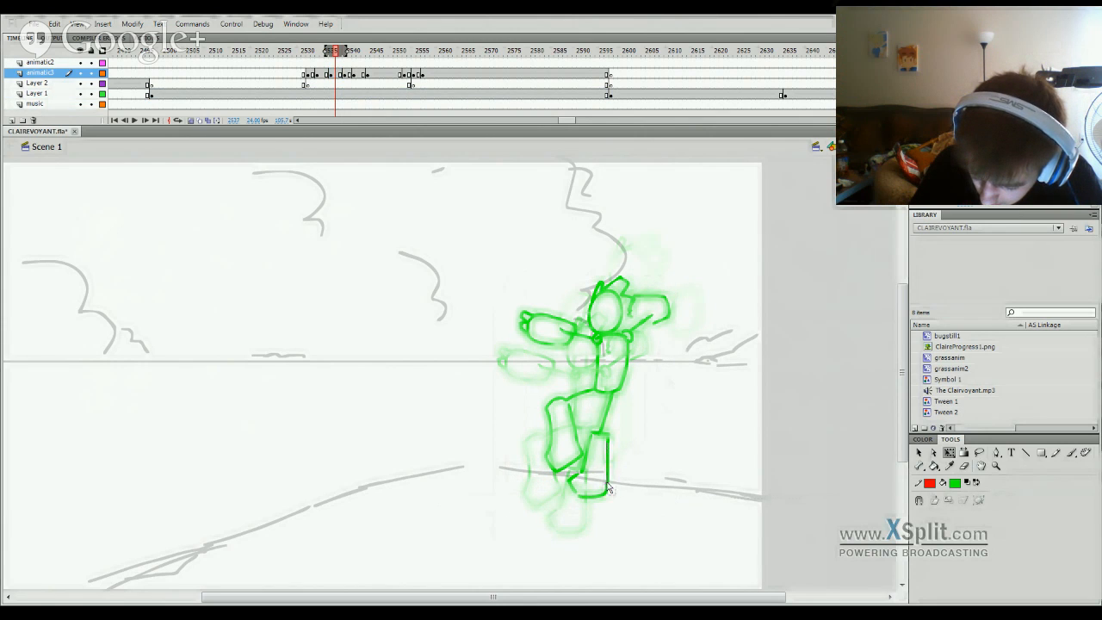
pyautogui.click(608, 486)
pyautogui.press('Delete')
pyautogui.click(596, 497)
pyautogui.press('Delete')
pyautogui.click(576, 490)
pyautogui.press('Delete')
pyautogui.press('b')
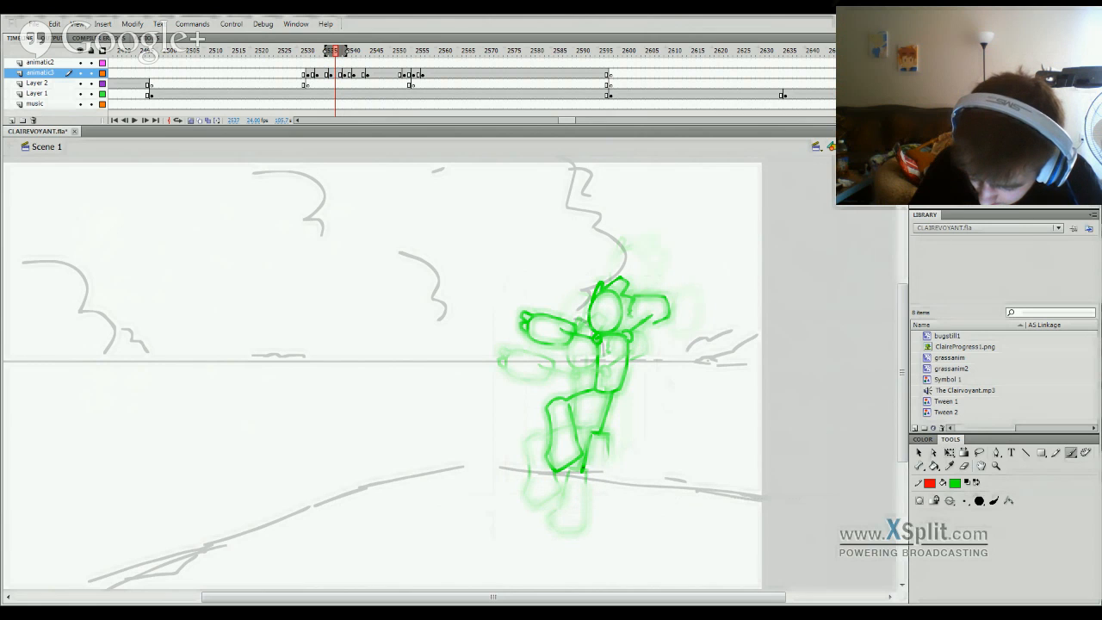
pyautogui.moveTo(588, 501); pyautogui.dragTo(604, 490)
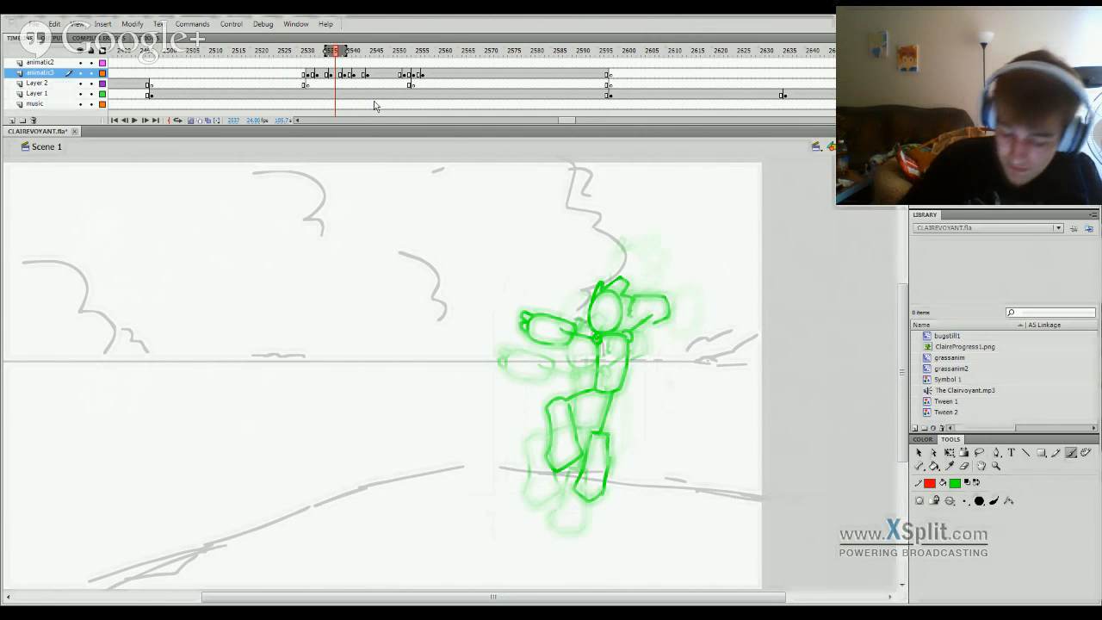
# Step: Insert a blank keyframe at frame 2549 on animatic3 and extend the onion skin to the next rising pose
pyautogui.moveTo(335, 56); pyautogui.dragTo(391, 78)
pyautogui.press('Return')
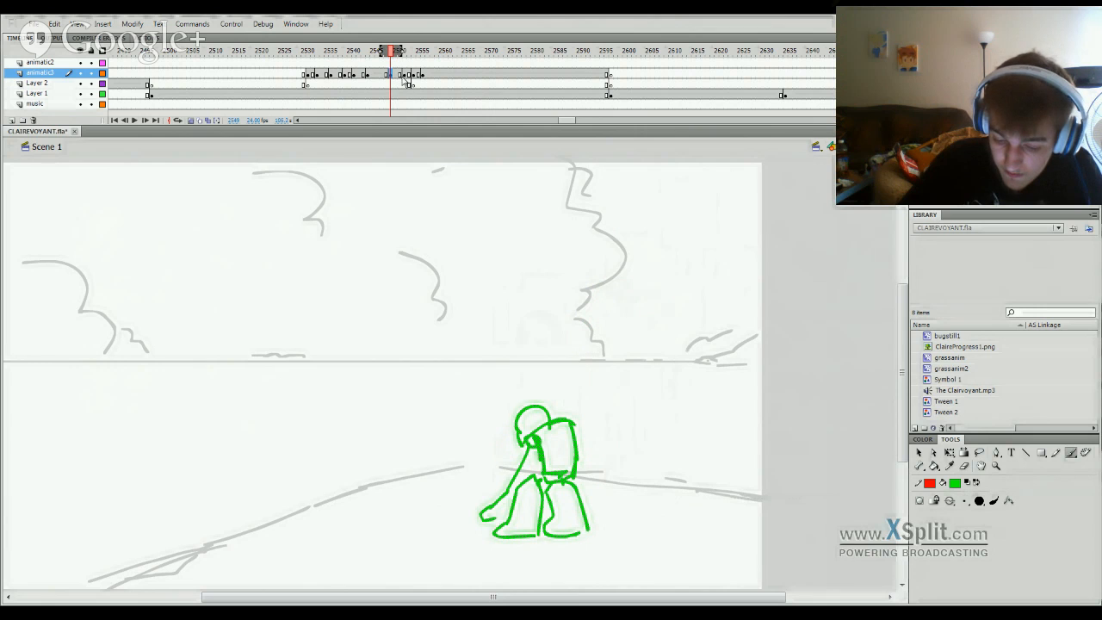
pyautogui.press('F7')
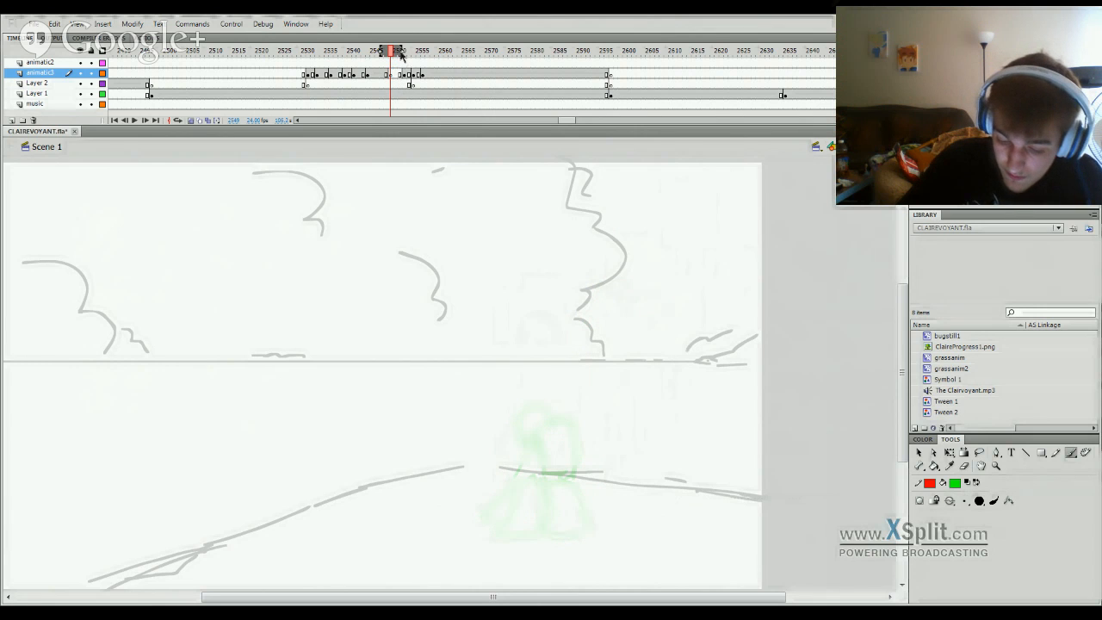
pyautogui.hotkey('ctrl', 'shift', 'v')
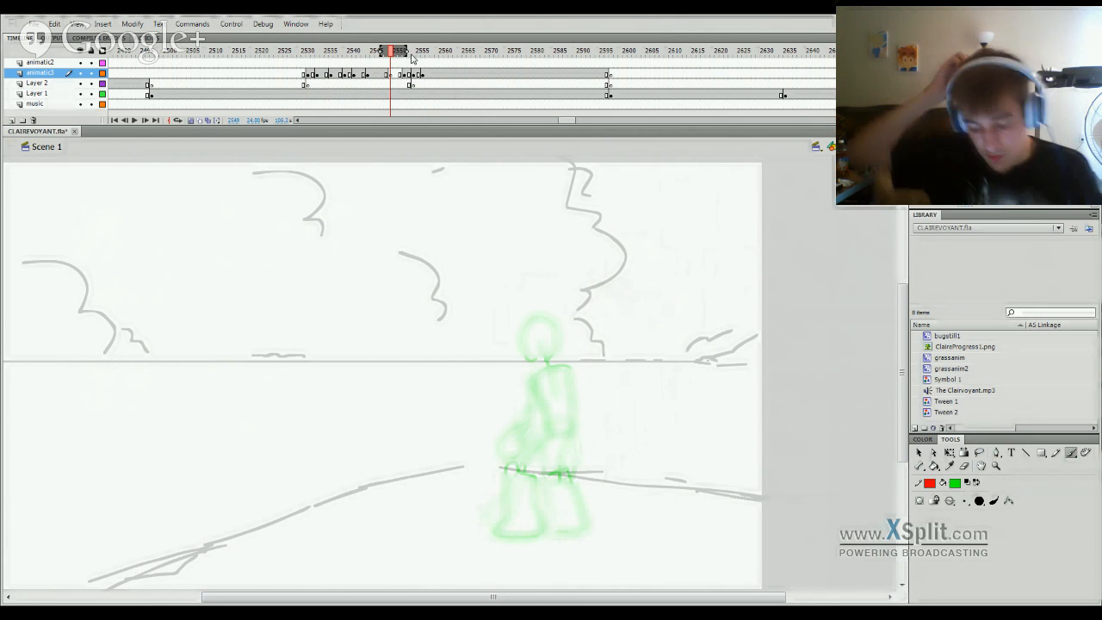
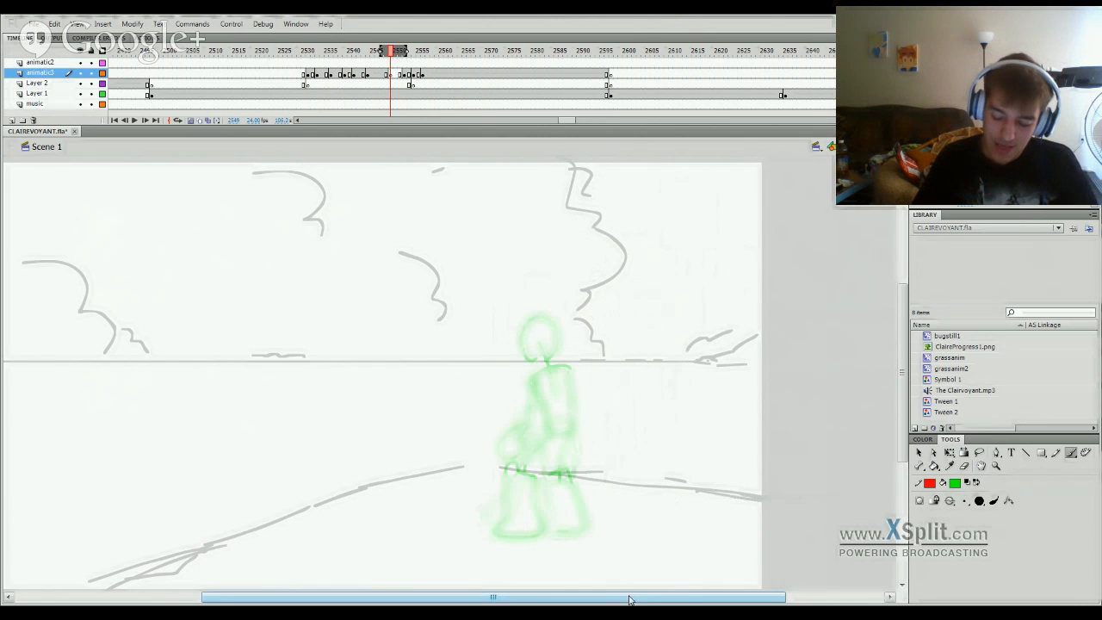
# Step: Compare with the crouched pose, then draw the in-between's boxy torso at frame 2549, slightly above the crouched one, undoing and redrawing strokes as needed
pyautogui.moveTo(629, 600); pyautogui.dragTo(580, 595)
pyautogui.moveTo(905, 326)
pyautogui.mouseDown()
pyautogui.moveTo(904, 343)
pyautogui.moveTo(905, 331)
pyautogui.mouseUp()
pyautogui.moveTo(651, 599); pyautogui.dragTo(649, 604)
pyautogui.moveTo(904, 363); pyautogui.dragTo(904, 361)
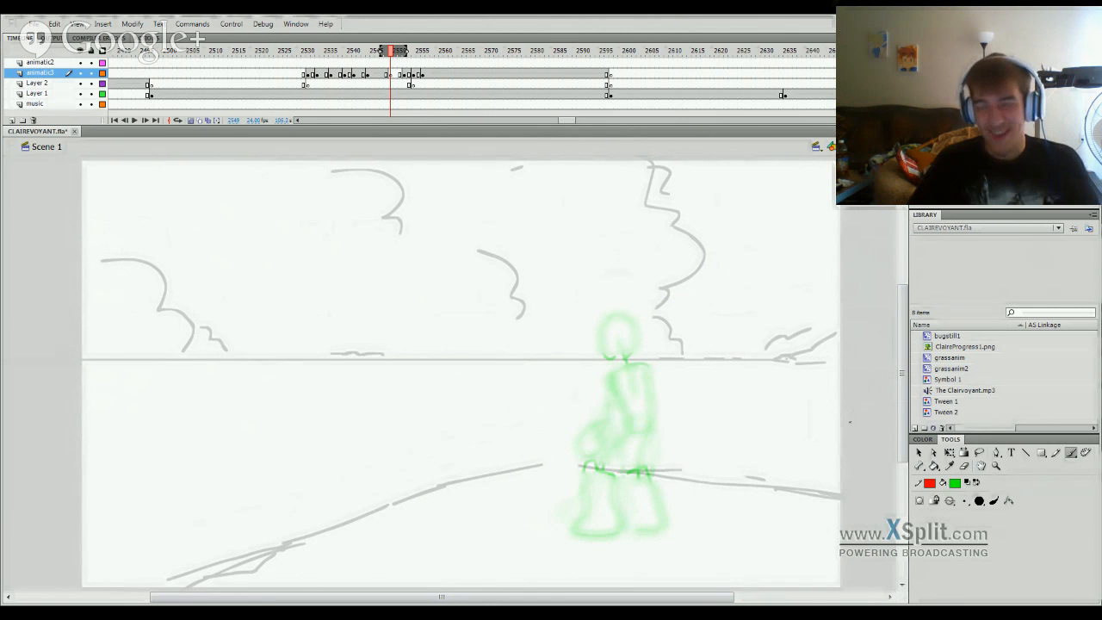
pyautogui.click(375, 57)
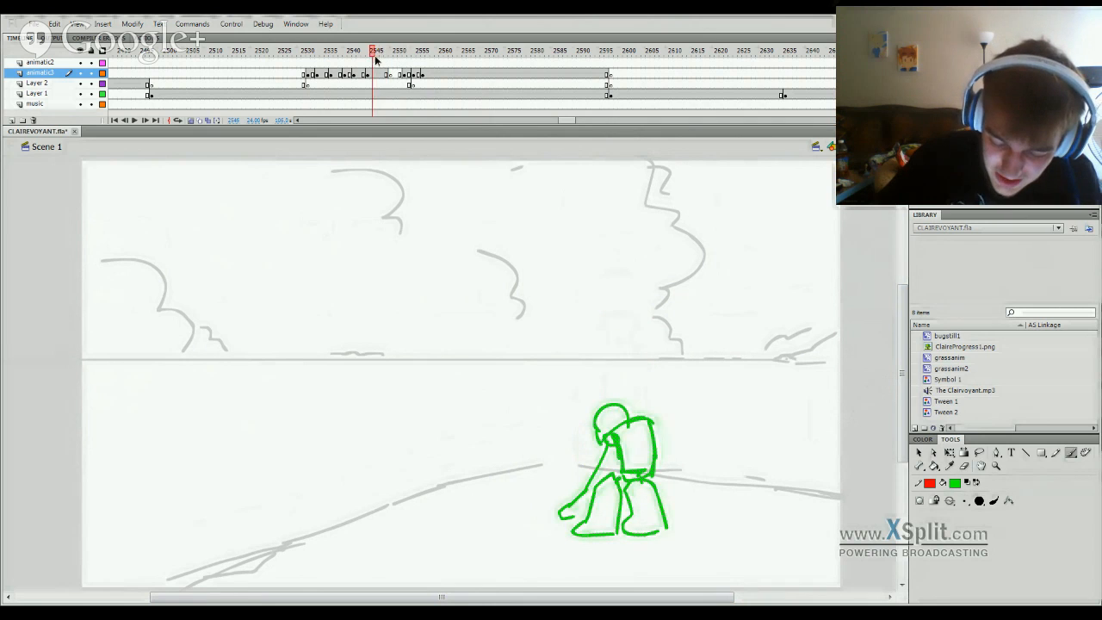
pyautogui.click(390, 52)
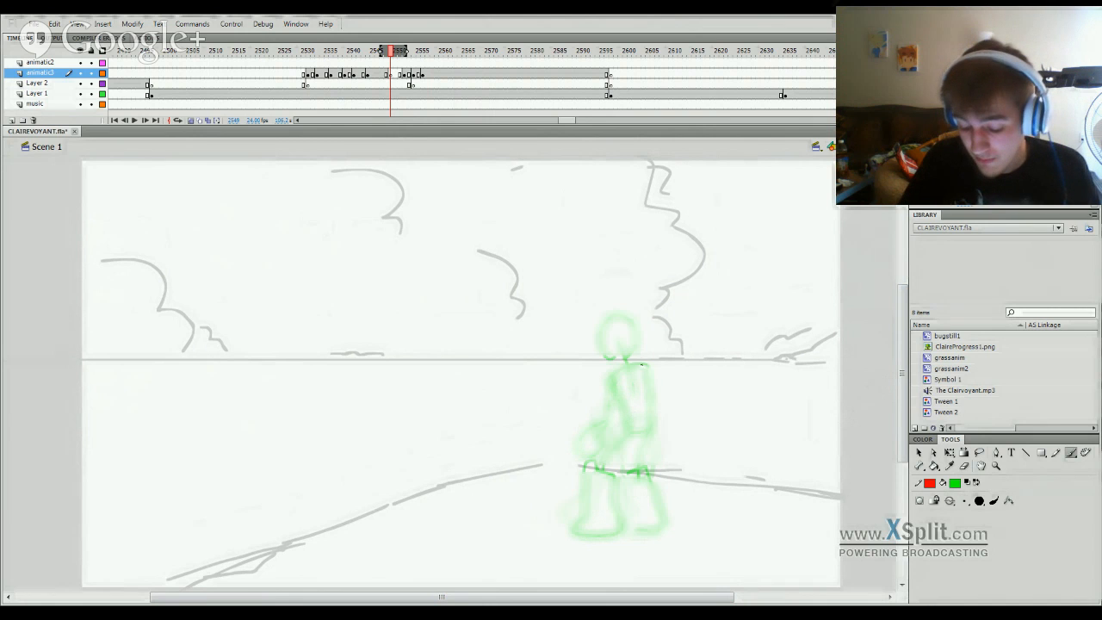
pyautogui.moveTo(612, 421)
pyautogui.mouseDown()
pyautogui.moveTo(643, 416)
pyautogui.moveTo(631, 441)
pyautogui.moveTo(641, 416)
pyautogui.mouseUp()
pyautogui.hotkey('ctrl', 'z')
pyautogui.hotkey('ctrl', 'z')
pyautogui.moveTo(610, 424)
pyautogui.mouseDown()
pyautogui.moveTo(640, 421)
pyautogui.moveTo(619, 419)
pyautogui.moveTo(641, 427)
pyautogui.moveTo(615, 432)
pyautogui.moveTo(620, 462)
pyautogui.mouseUp()
pyautogui.hotkey('ctrl', 'z')
pyautogui.hotkey('ctrl', 'z')
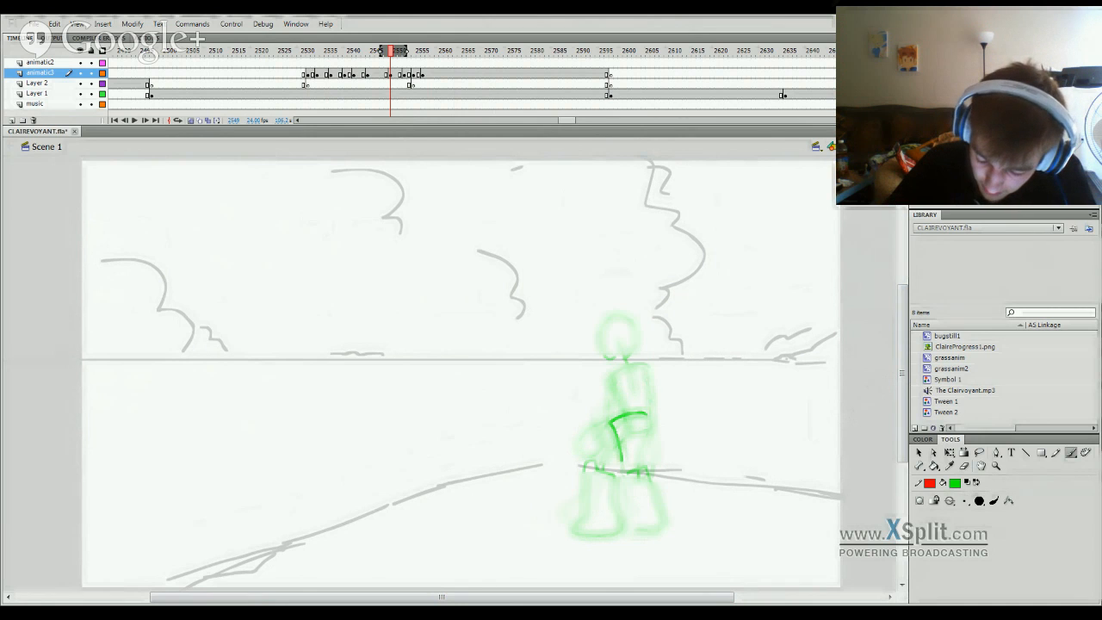
pyautogui.hotkey('ctrl', 'z')
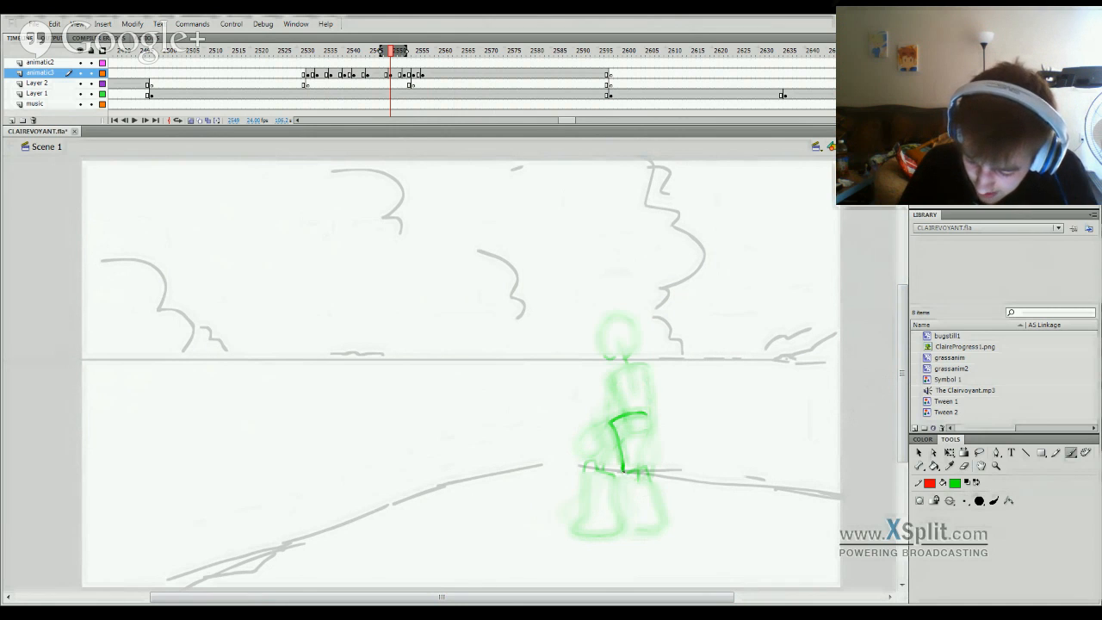
pyautogui.hotkey('ctrl', 'z')
pyautogui.moveTo(622, 467); pyautogui.dragTo(637, 471)
pyautogui.hotkey('ctrl', 'z')
pyautogui.moveTo(647, 416); pyautogui.dragTo(651, 466)
pyautogui.hotkey('ctrl', 'z')
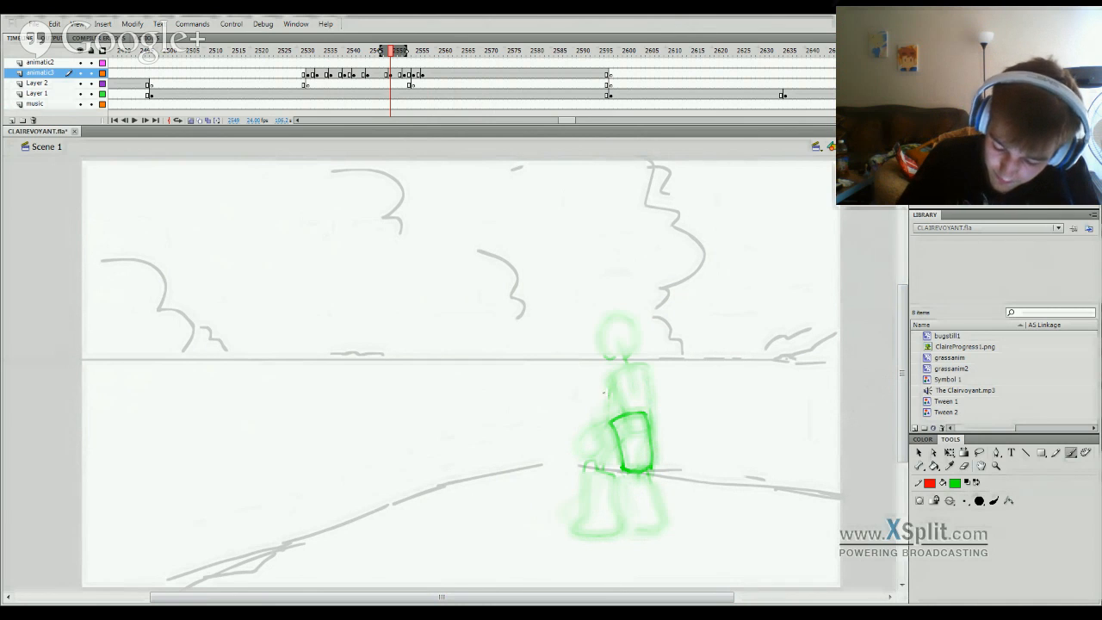
# Step: Draw the top of the in-between figure's head and both boots beneath the torso, reworking the right-hand boot's inner side
pyautogui.moveTo(594, 416)
pyautogui.mouseDown()
pyautogui.moveTo(608, 392)
pyautogui.moveTo(630, 409)
pyautogui.mouseUp()
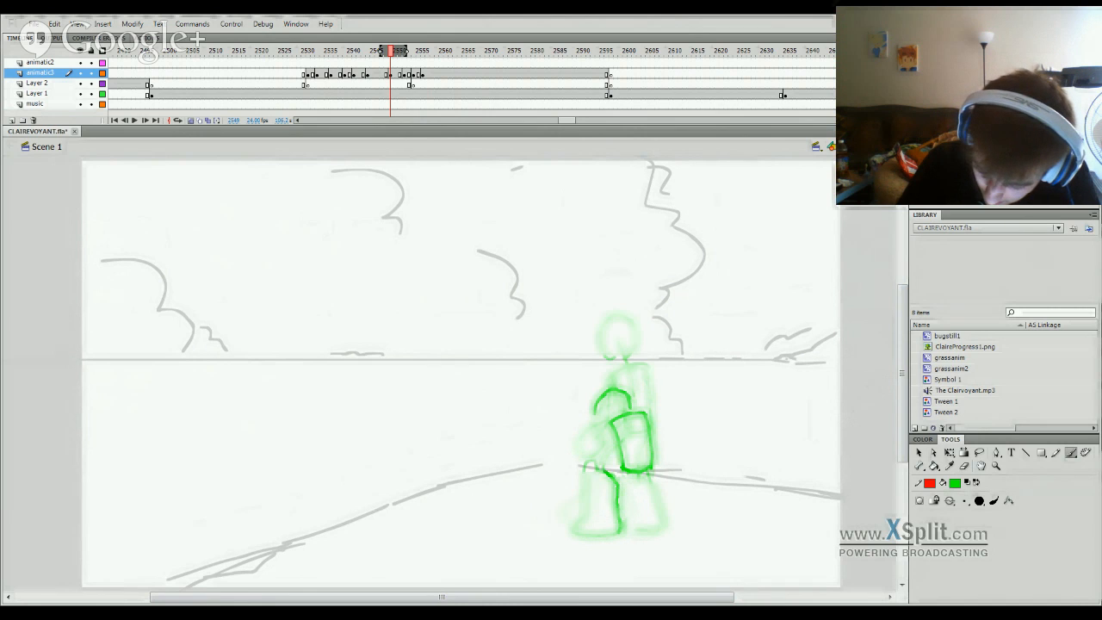
pyautogui.moveTo(592, 481)
pyautogui.mouseDown()
pyautogui.moveTo(574, 530)
pyautogui.moveTo(621, 528)
pyautogui.mouseUp()
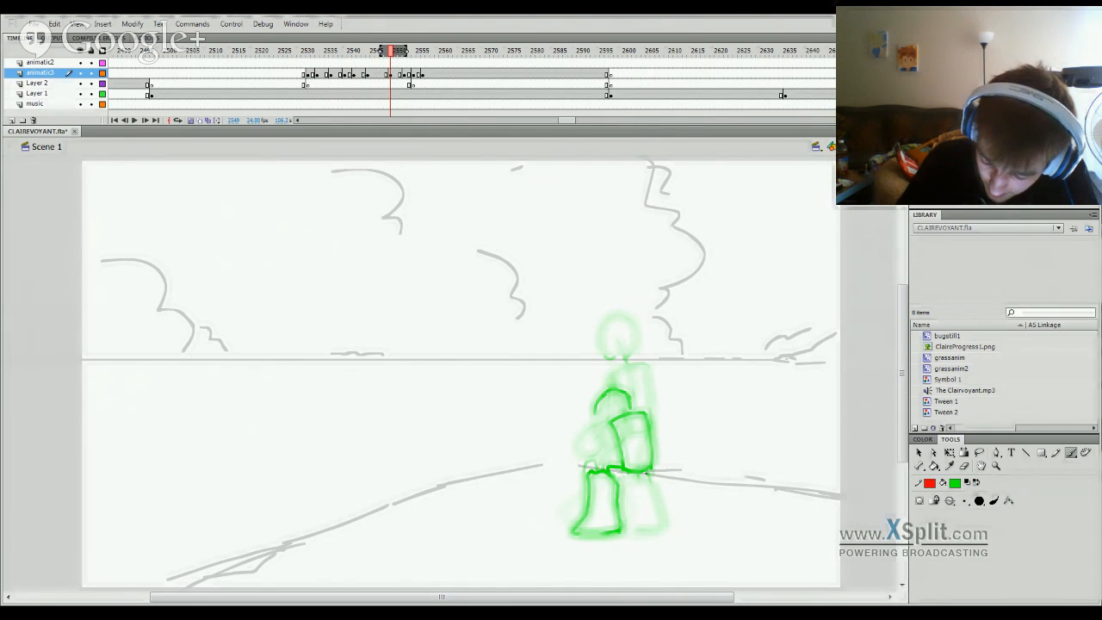
pyautogui.moveTo(627, 480)
pyautogui.mouseDown()
pyautogui.moveTo(649, 481)
pyautogui.moveTo(663, 521)
pyautogui.mouseUp()
pyautogui.hotkey('ctrl', 'z')
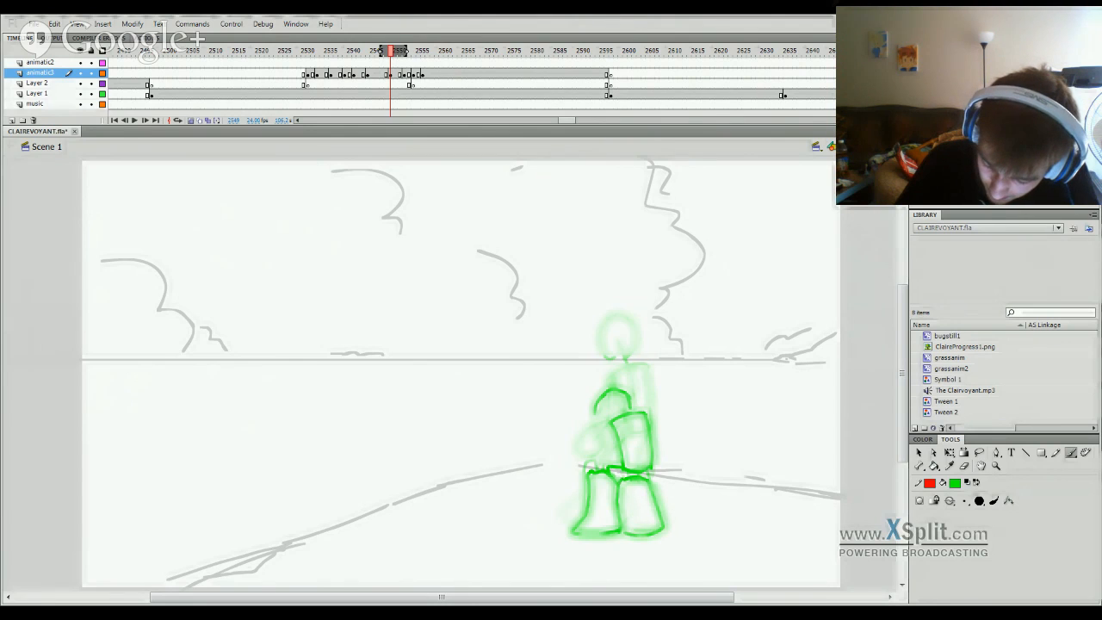
pyautogui.moveTo(625, 482); pyautogui.dragTo(622, 504)
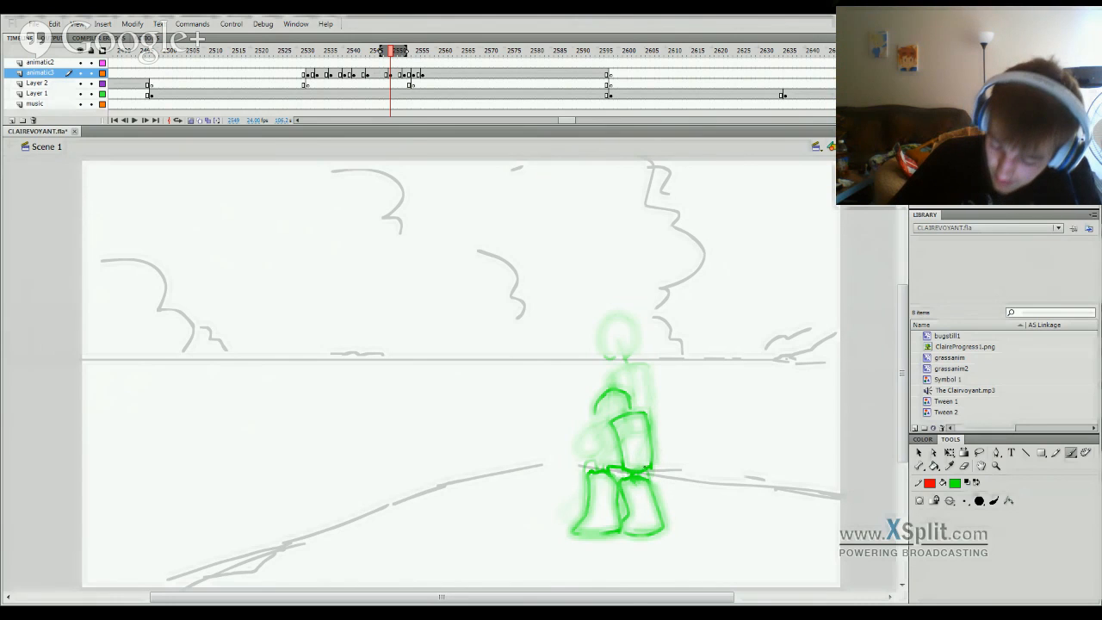
# Step: Draw the arm reaching down from the shoulder with its bulky forearm and close the outline of the head
pyautogui.moveTo(605, 428); pyautogui.dragTo(576, 472)
pyautogui.hotkey('ctrl', 'z')
pyautogui.moveTo(608, 430)
pyautogui.mouseDown()
pyautogui.moveTo(595, 468)
pyautogui.moveTo(578, 508)
pyautogui.mouseUp()
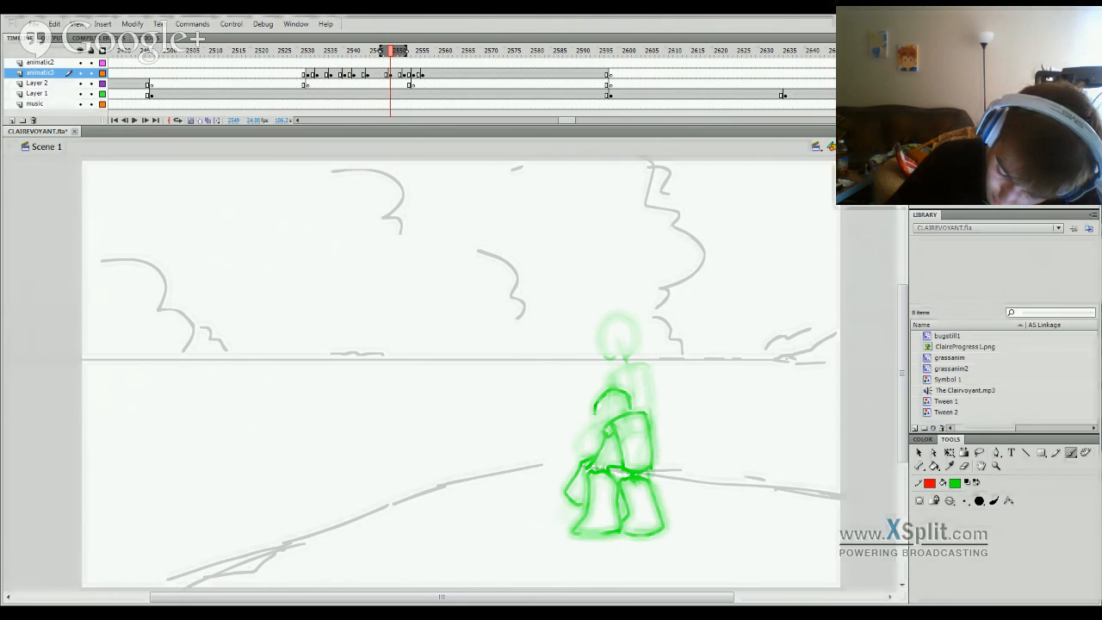
pyautogui.moveTo(595, 414)
pyautogui.mouseDown()
pyautogui.moveTo(614, 424)
pyautogui.moveTo(630, 404)
pyautogui.mouseUp()
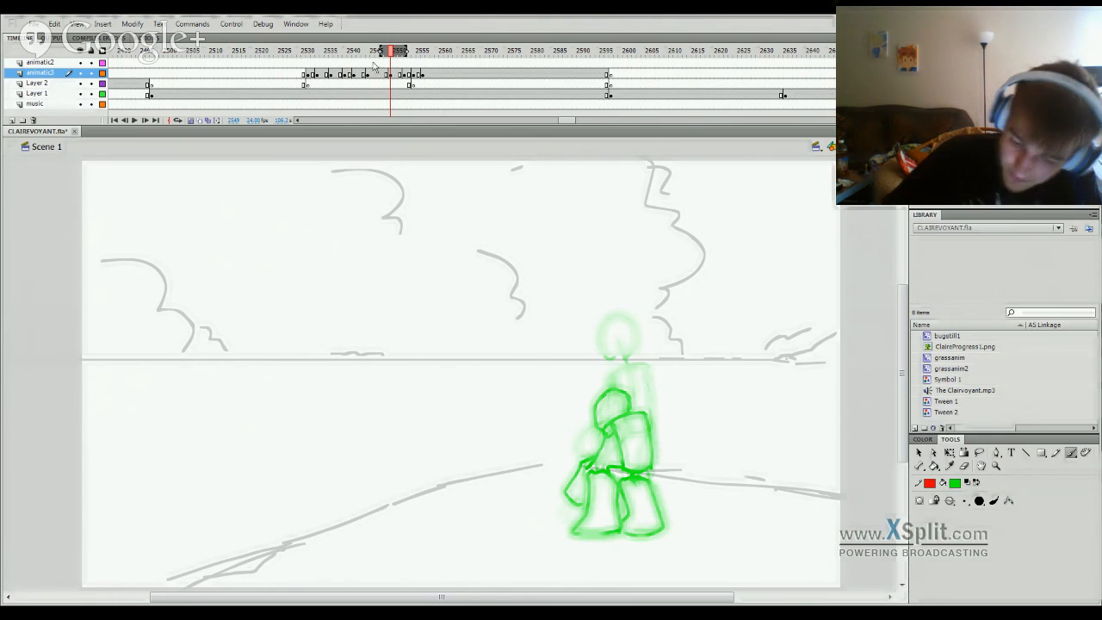
# Step: Play the leap, landing and rise repeatedly from several starting frames to check the new in-between at frame 2549
pyautogui.click(345, 53)
pyautogui.press('Return')
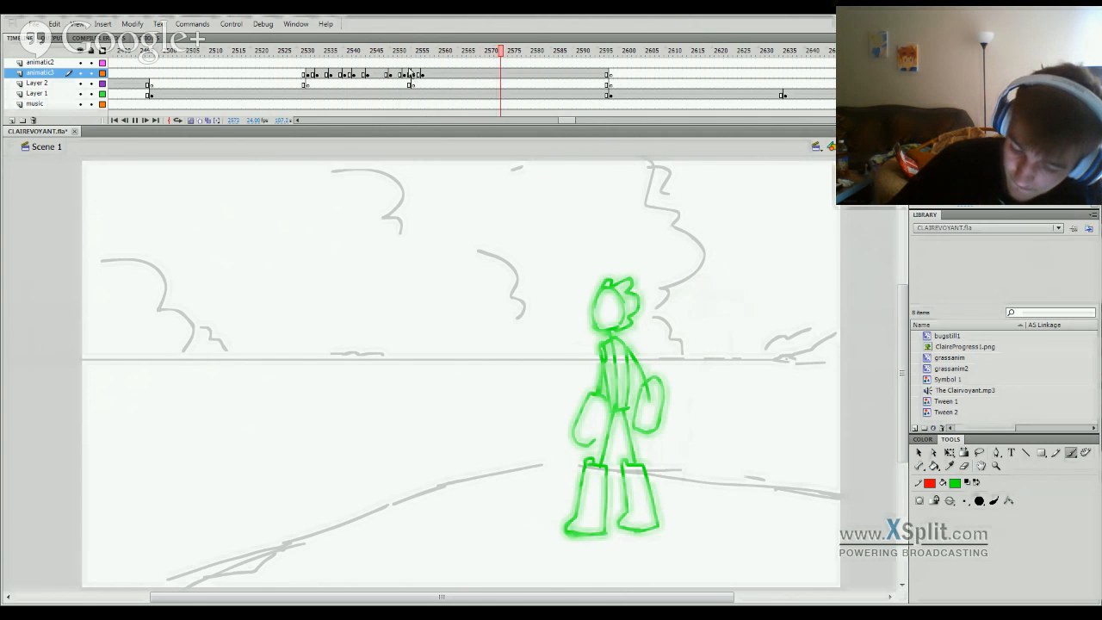
pyautogui.click(278, 52)
pyautogui.press('Return')
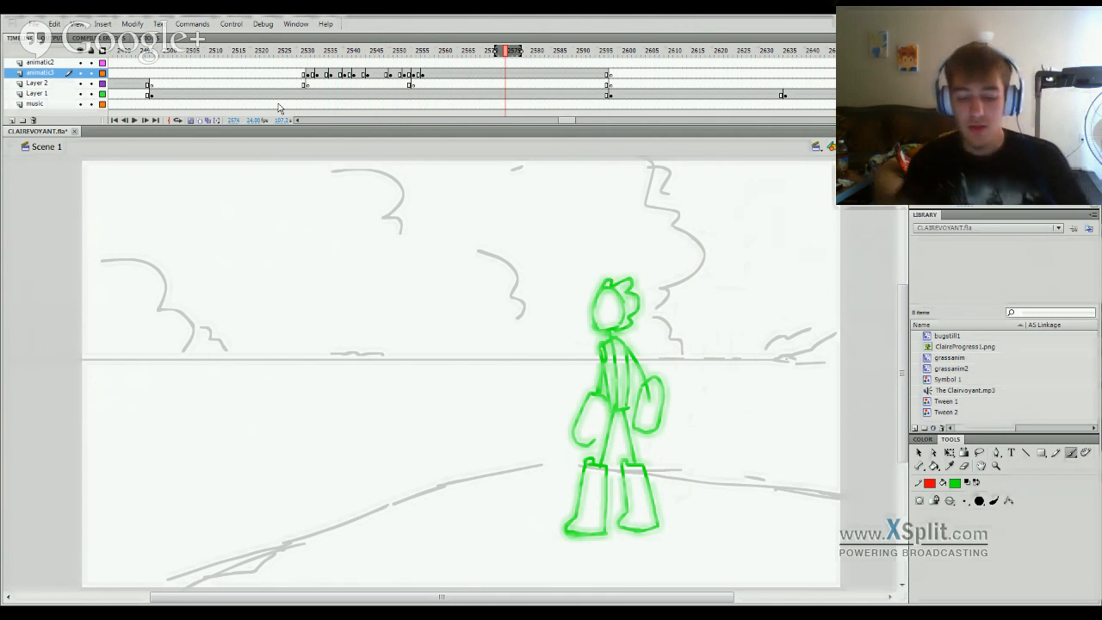
pyautogui.click(389, 53)
pyautogui.click(306, 53)
pyautogui.press('Return')
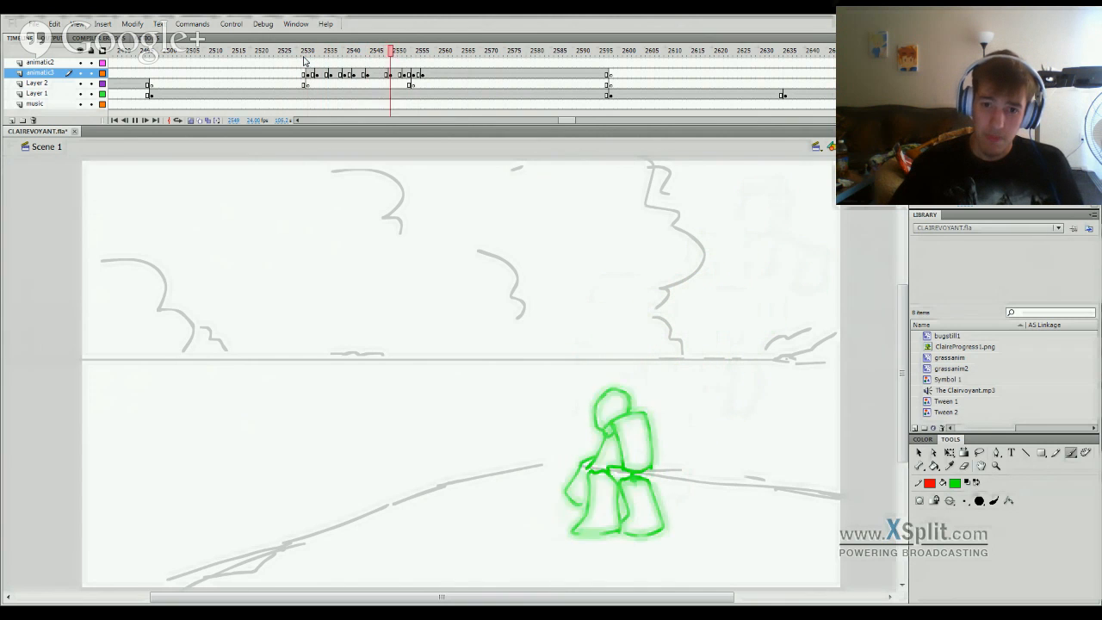
pyautogui.click(321, 52)
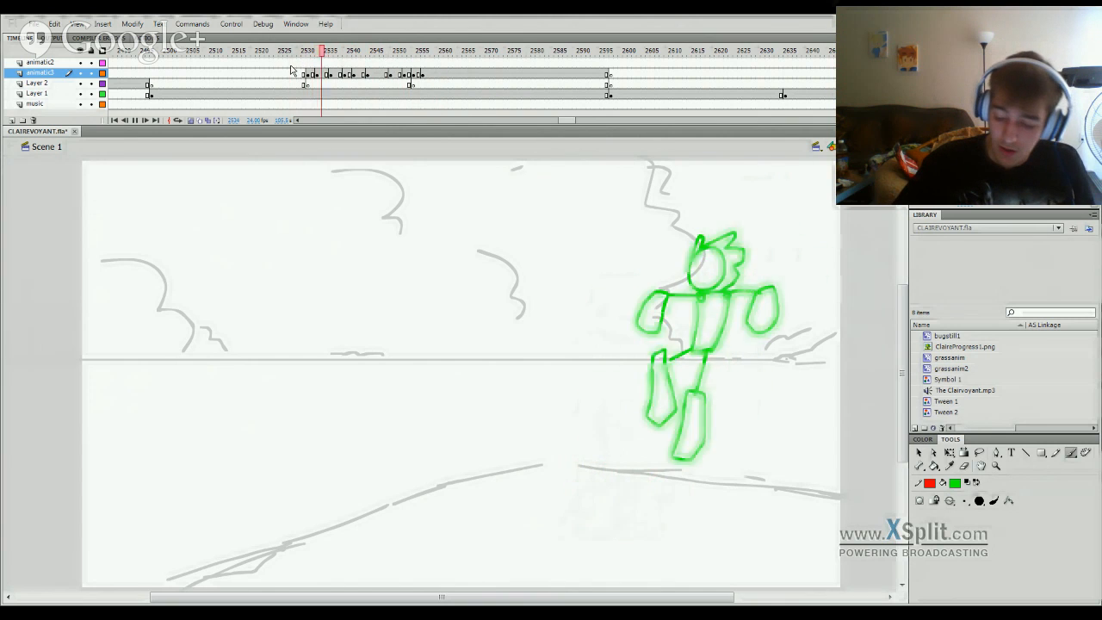
pyautogui.press('Return')
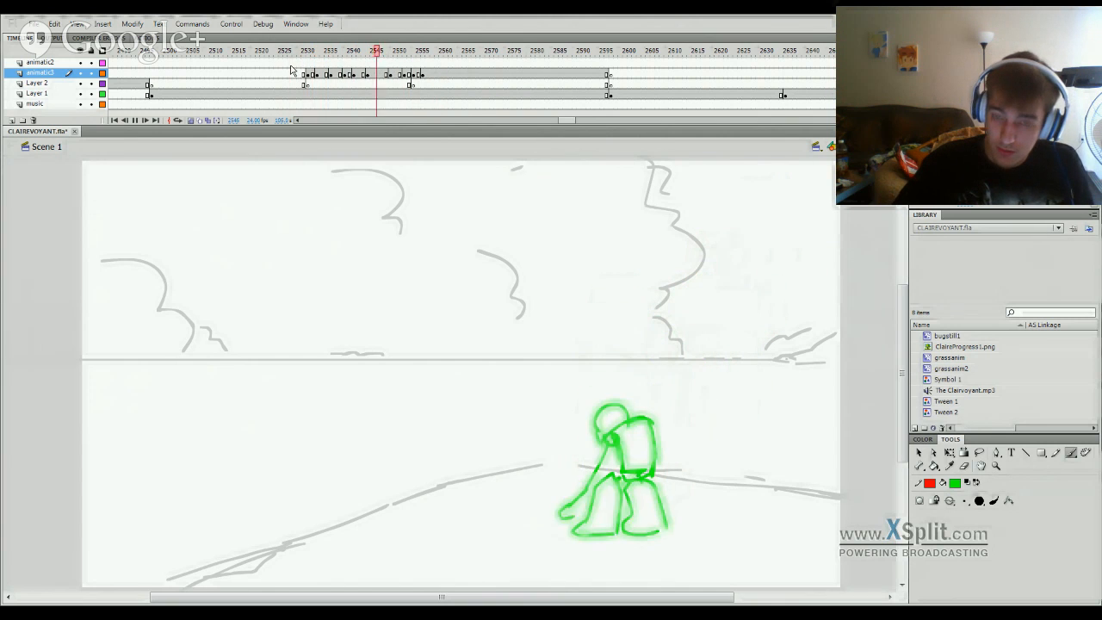
# Step: Shorten the crouched landing hold on animatic3 by two frames so the rising and standing poses come earlier, and replay the sequence
pyautogui.moveTo(389, 58); pyautogui.dragTo(327, 60)
pyautogui.click(389, 76)
pyautogui.press('Return')
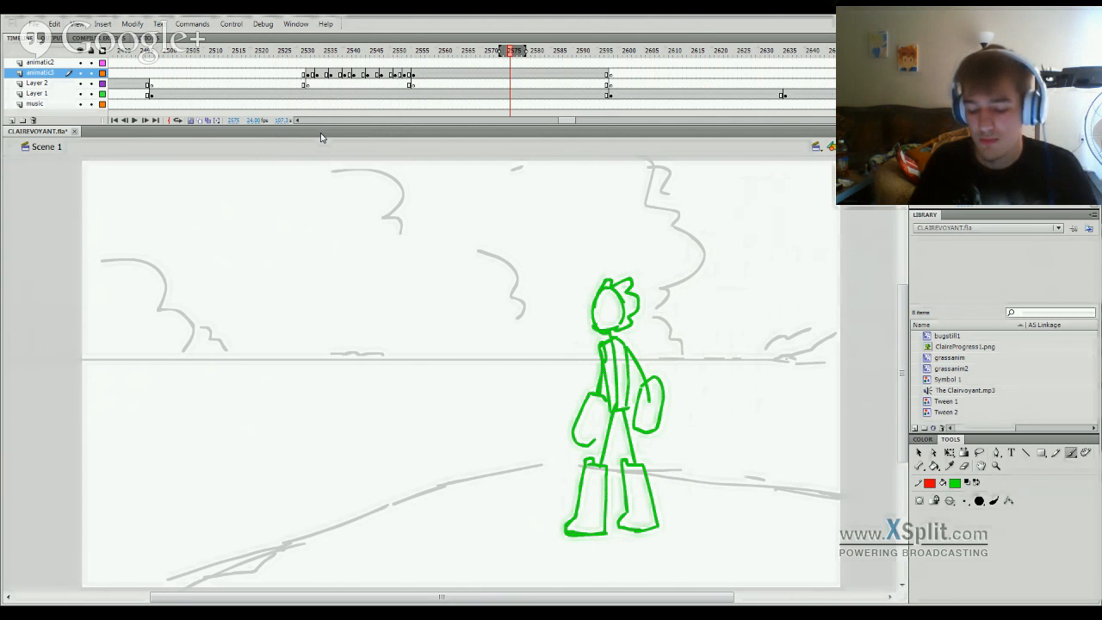
# Step: Scrub ahead past the standing pose to the character close-up at frame 2600
pyautogui.moveTo(594, 52)
pyautogui.mouseDown()
pyautogui.moveTo(330, 305)
pyautogui.moveTo(304, 490)
pyautogui.moveTo(468, 513)
pyautogui.moveTo(737, 479)
pyautogui.moveTo(254, 501)
pyautogui.moveTo(392, 525)
pyautogui.moveTo(578, 517)
pyautogui.moveTo(880, 479)
pyautogui.moveTo(457, 514)
pyautogui.moveTo(698, 510)
pyautogui.moveTo(509, 551)
pyautogui.moveTo(606, 543)
pyautogui.moveTo(515, 553)
pyautogui.moveTo(578, 529)
pyautogui.moveTo(505, 556)
pyautogui.moveTo(608, 553)
pyautogui.moveTo(519, 553)
pyautogui.moveTo(598, 561)
pyautogui.moveTo(517, 465)
pyautogui.moveTo(743, 369)
pyautogui.moveTo(819, 460)
pyautogui.moveTo(517, 492)
pyautogui.moveTo(473, 509)
pyautogui.moveTo(608, 512)
pyautogui.mouseUp()
pyautogui.moveTo(620, 509); pyautogui.dragTo(589, 515)
pyautogui.moveTo(539, 54)
pyautogui.mouseDown()
pyautogui.moveTo(525, 69)
pyautogui.moveTo(820, 447)
pyautogui.moveTo(916, 443)
pyautogui.moveTo(859, 448)
pyautogui.moveTo(713, 497)
pyautogui.moveTo(773, 490)
pyautogui.moveTo(662, 530)
pyautogui.moveTo(782, 515)
pyautogui.moveTo(669, 543)
pyautogui.moveTo(709, 543)
pyautogui.moveTo(844, 522)
pyautogui.moveTo(630, 509)
pyautogui.moveTo(341, 514)
pyautogui.moveTo(190, 563)
pyautogui.moveTo(73, 579)
pyautogui.moveTo(322, 549)
pyautogui.moveTo(326, 534)
pyautogui.mouseUp()
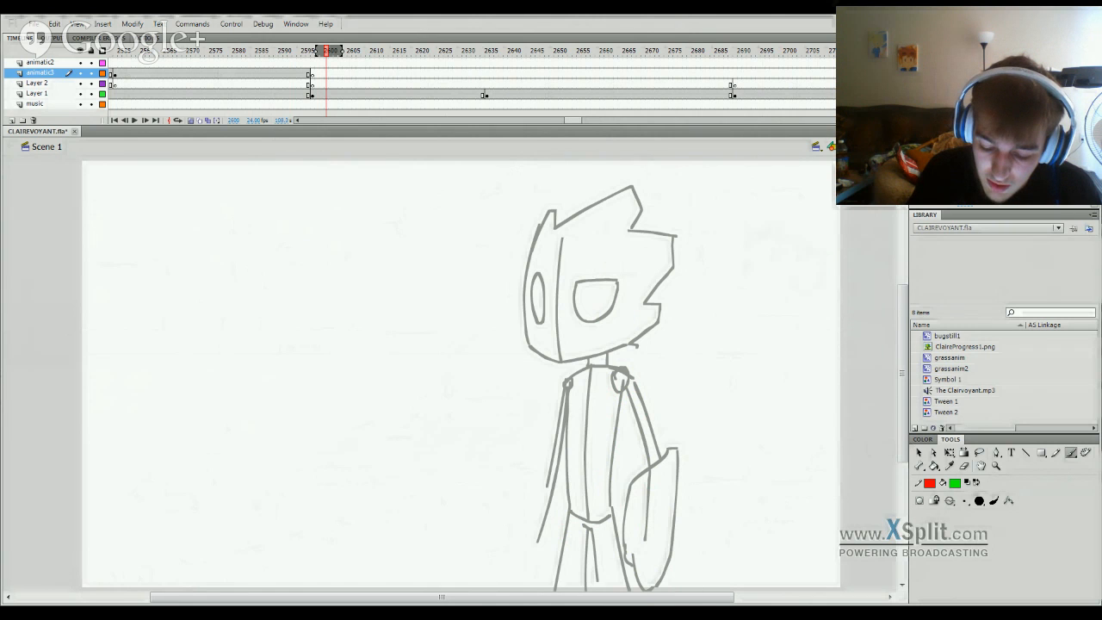
# Step: Scrub the close-up around frame 2604 and brush the torso's first side line in green over the grey figure on animatic3
pyautogui.moveTo(330, 56)
pyautogui.mouseDown()
pyautogui.moveTo(78, 113)
pyautogui.moveTo(315, 92)
pyautogui.moveTo(507, 98)
pyautogui.moveTo(272, 104)
pyautogui.moveTo(644, 110)
pyautogui.moveTo(650, 121)
pyautogui.moveTo(612, 126)
pyautogui.moveTo(664, 124)
pyautogui.moveTo(595, 125)
pyautogui.moveTo(660, 117)
pyautogui.mouseUp()
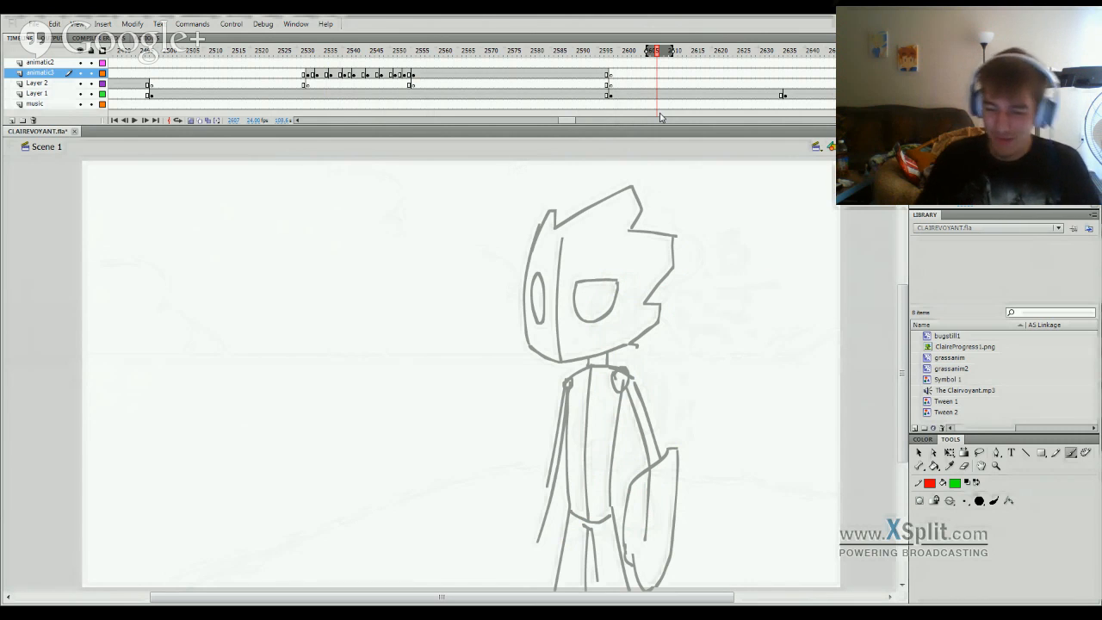
pyautogui.moveTo(626, 52); pyautogui.dragTo(633, 52)
pyautogui.moveTo(635, 406)
pyautogui.mouseDown()
pyautogui.moveTo(610, 417)
pyautogui.moveTo(653, 404)
pyautogui.mouseUp()
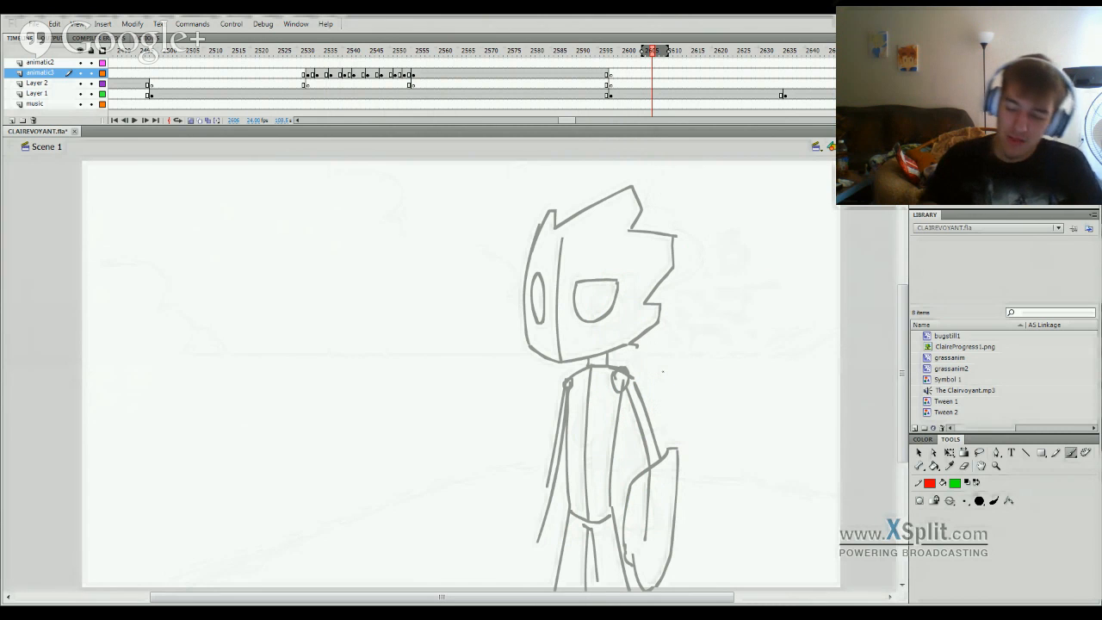
pyautogui.moveTo(615, 53); pyautogui.dragTo(638, 476)
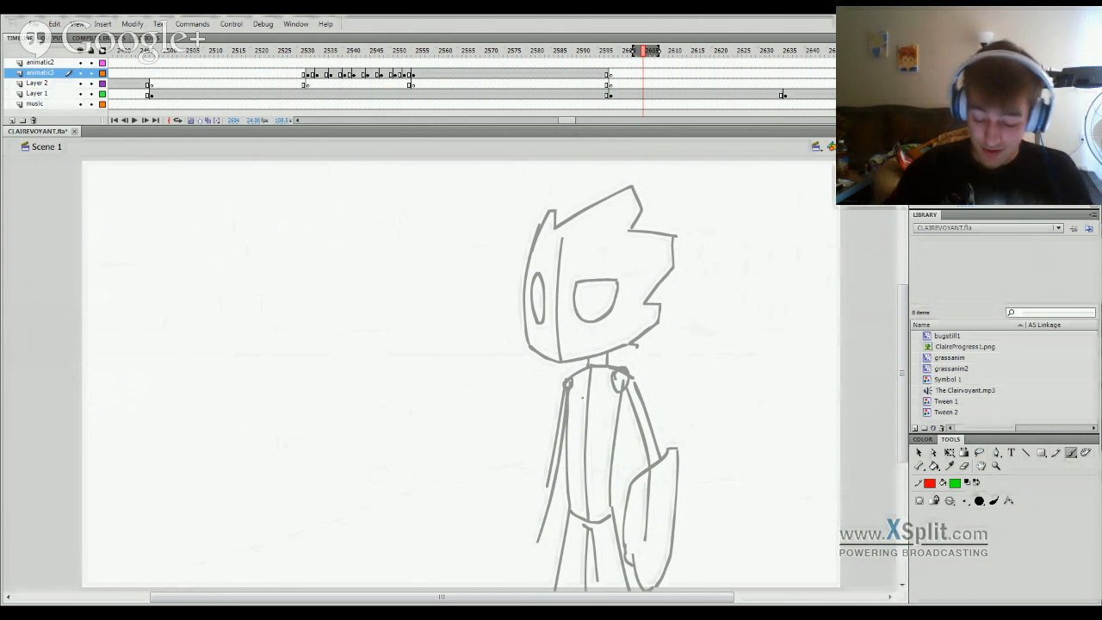
pyautogui.moveTo(562, 499); pyautogui.dragTo(578, 343)
pyautogui.hotkey('ctrl', 'z')
pyautogui.moveTo(565, 512)
pyautogui.mouseDown()
pyautogui.moveTo(570, 368)
pyautogui.moveTo(561, 430)
pyautogui.moveTo(567, 368)
pyautogui.moveTo(562, 427)
pyautogui.moveTo(567, 379)
pyautogui.mouseUp()
pyautogui.hotkey('ctrl', 'z')
pyautogui.hotkey('ctrl', 'z')
pyautogui.hotkey('ctrl', 'z')
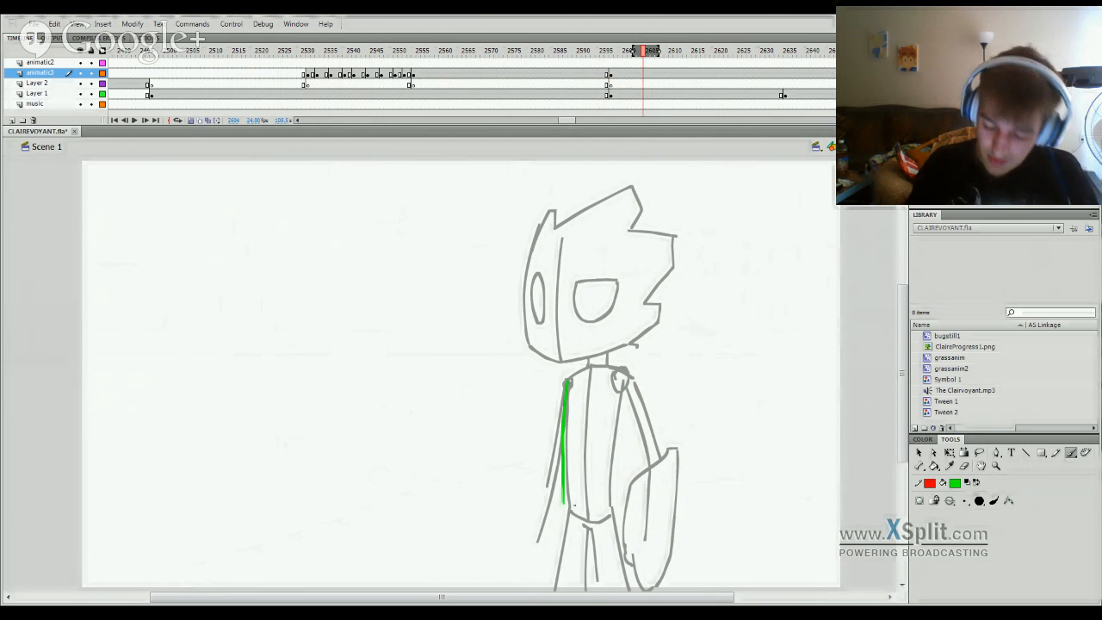
# Step: Complete the green torso outline with its lower edge, opposite side and rounded shoulder line, and draw the round shoulder joint
pyautogui.moveTo(564, 505)
pyautogui.mouseDown()
pyautogui.moveTo(589, 515)
pyautogui.moveTo(608, 506)
pyautogui.moveTo(633, 377)
pyautogui.mouseUp()
pyautogui.hotkey('ctrl', 'z')
pyautogui.moveTo(608, 510); pyautogui.dragTo(631, 360)
pyautogui.hotkey('ctrl', 'z')
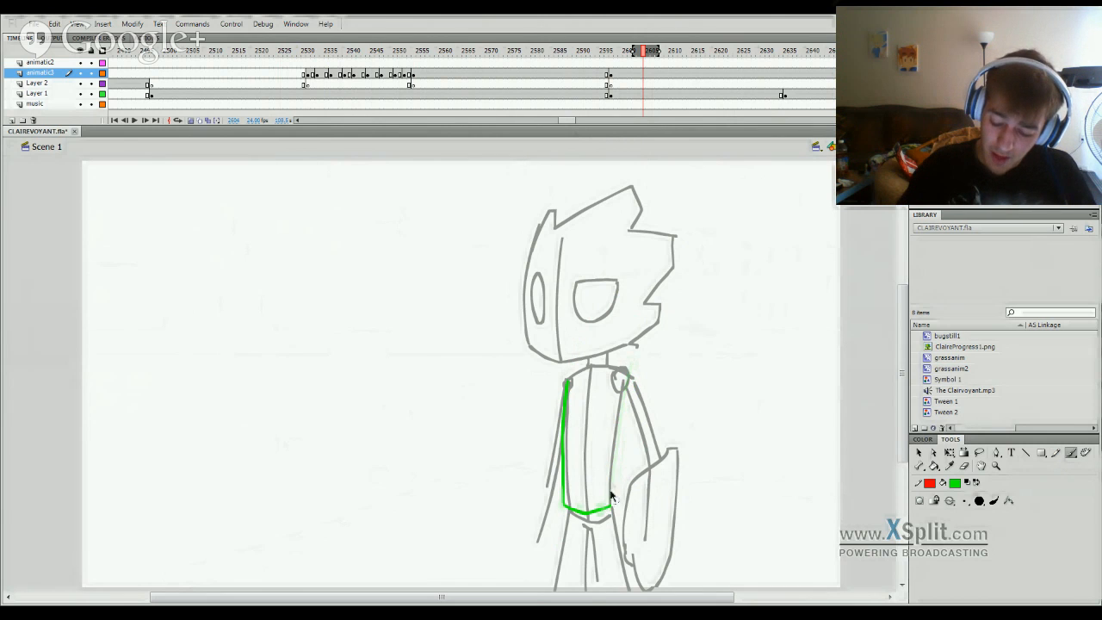
pyautogui.moveTo(610, 508); pyautogui.dragTo(637, 349)
pyautogui.hotkey('ctrl', 'z')
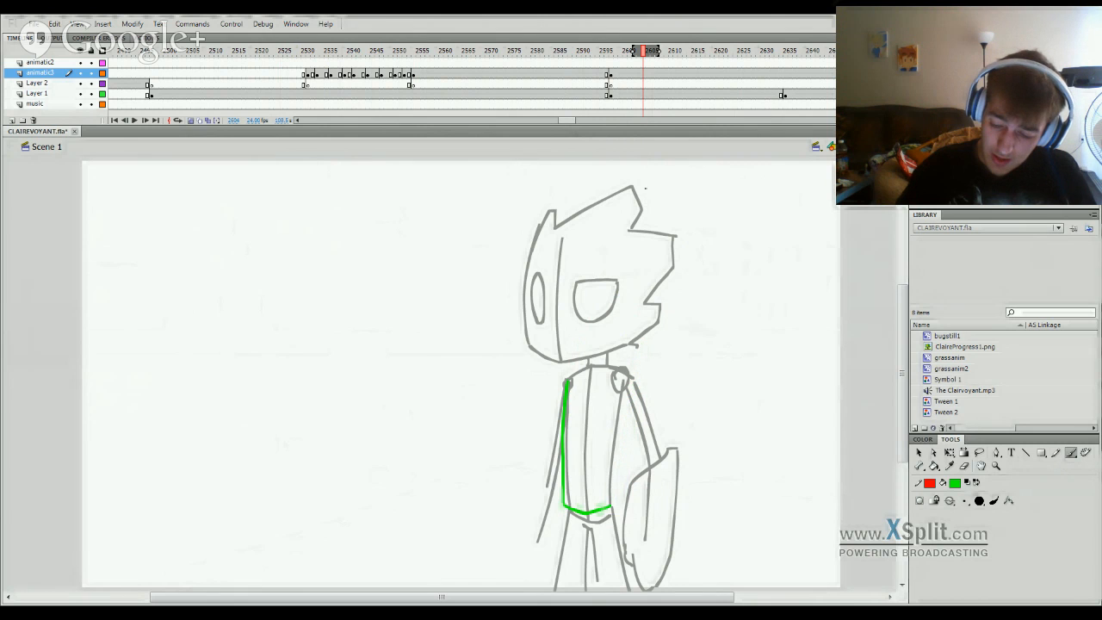
pyautogui.moveTo(643, 52); pyautogui.dragTo(615, 58)
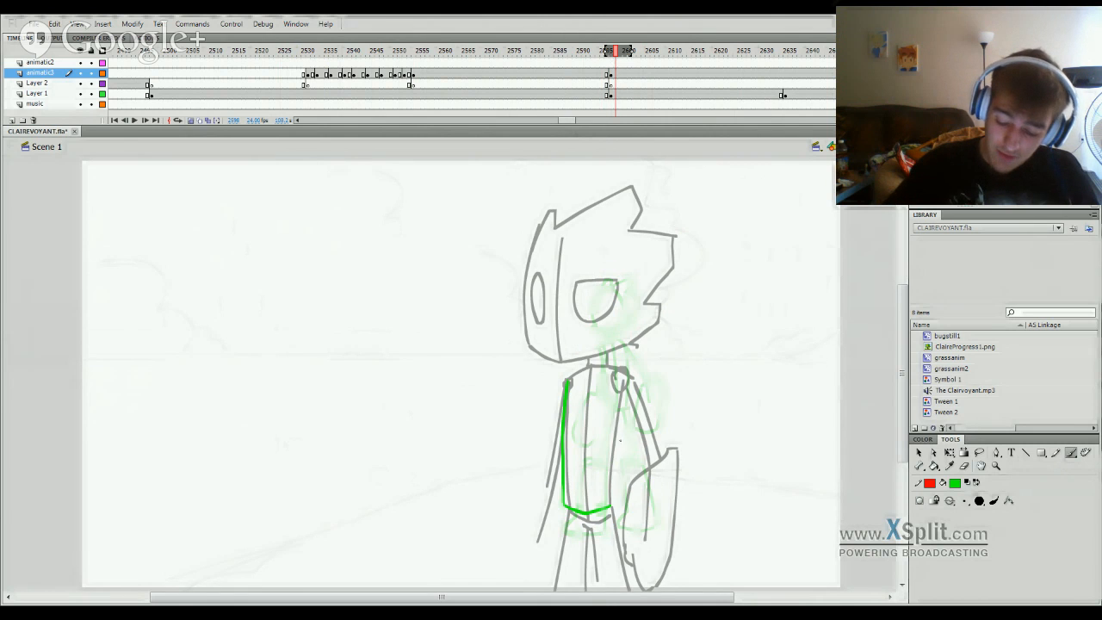
pyautogui.moveTo(611, 508)
pyautogui.mouseDown()
pyautogui.moveTo(638, 356)
pyautogui.moveTo(567, 381)
pyautogui.moveTo(619, 374)
pyautogui.mouseUp()
pyautogui.hotkey('ctrl', 'z')
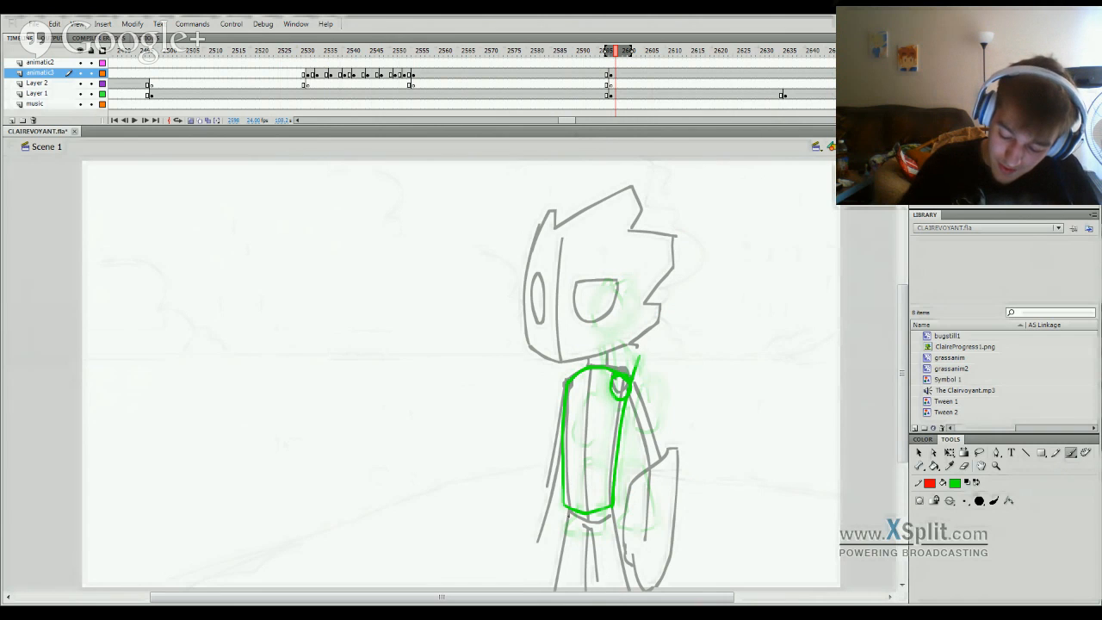
# Step: Draw the outer lines of both legs from the hips down to the stage's lower edge
pyautogui.moveTo(564, 513); pyautogui.dragTo(556, 593)
pyautogui.hotkey('ctrl', 'z')
pyautogui.moveTo(565, 498); pyautogui.dragTo(555, 589)
pyautogui.hotkey('ctrl', 'z')
pyautogui.moveTo(617, 491)
pyautogui.mouseDown()
pyautogui.moveTo(606, 591)
pyautogui.moveTo(635, 591)
pyautogui.mouseUp()
pyautogui.hotkey('ctrl', 'z')
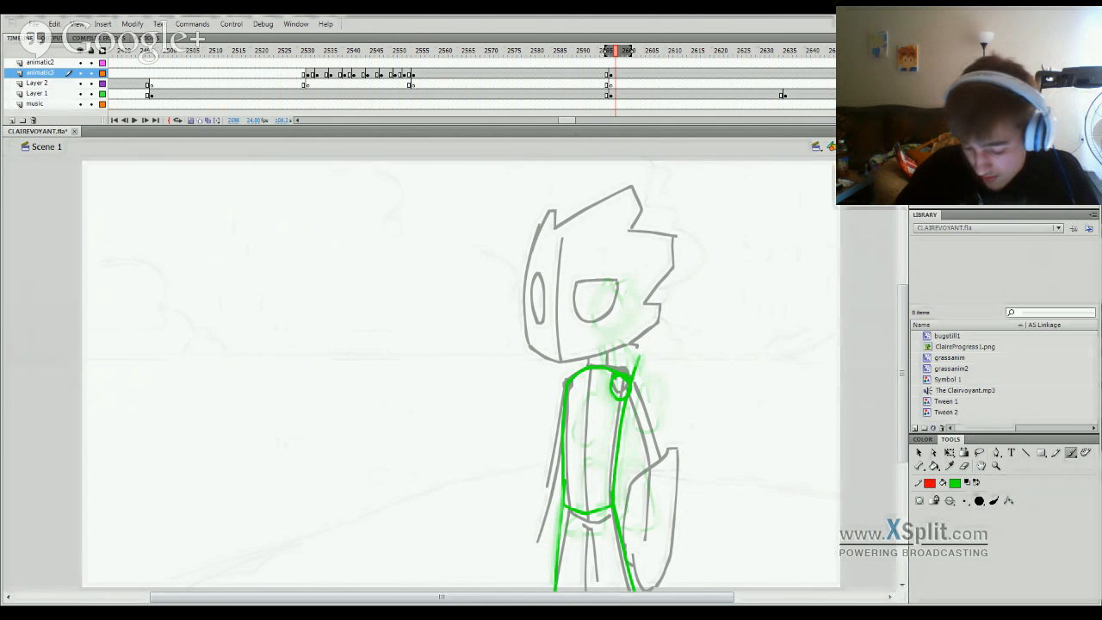
pyautogui.hotkey('ctrl', 'z')
pyautogui.moveTo(614, 498); pyautogui.dragTo(631, 593)
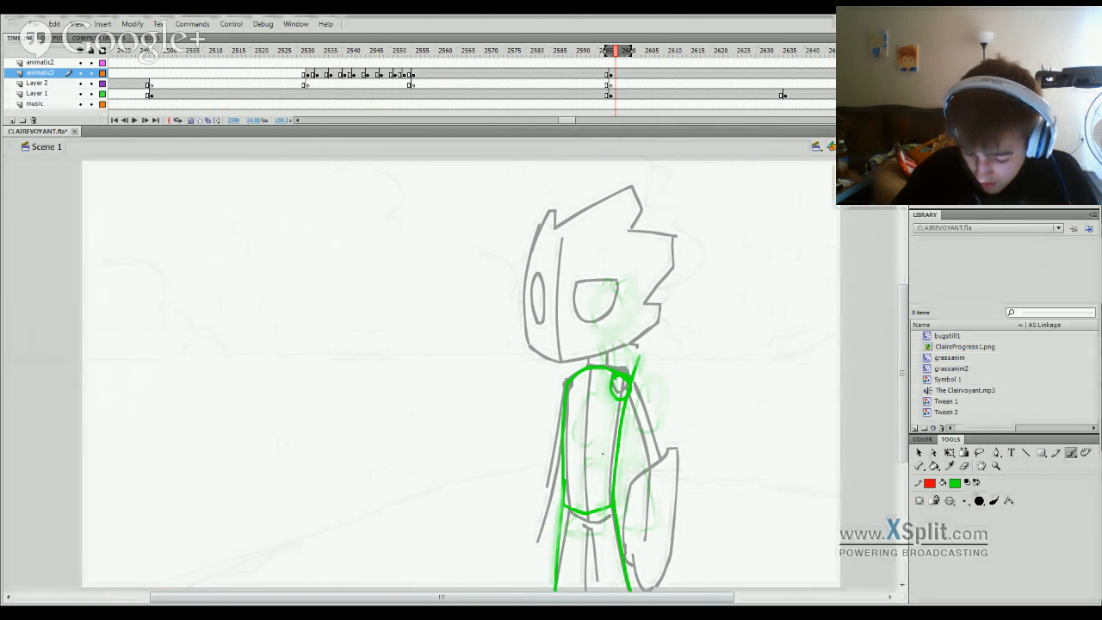
# Step: Draw the upper arm line down from the shoulder joint and rough in the sides of the bulky forearm
pyautogui.moveTo(632, 389); pyautogui.dragTo(662, 472)
pyautogui.moveTo(628, 556)
pyautogui.mouseDown()
pyautogui.moveTo(644, 484)
pyautogui.moveTo(677, 460)
pyautogui.moveTo(694, 486)
pyautogui.moveTo(694, 544)
pyautogui.moveTo(680, 573)
pyautogui.mouseUp()
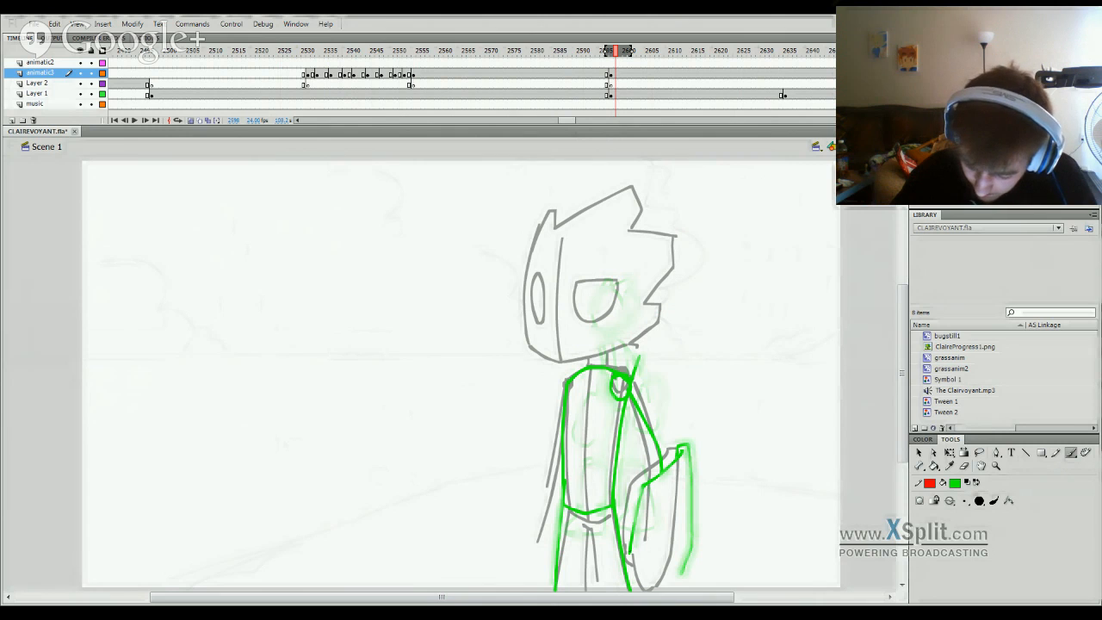
pyautogui.moveTo(638, 549)
pyautogui.mouseDown()
pyautogui.moveTo(649, 581)
pyautogui.moveTo(694, 546)
pyautogui.mouseUp()
pyautogui.hotkey('ctrl', 'z')
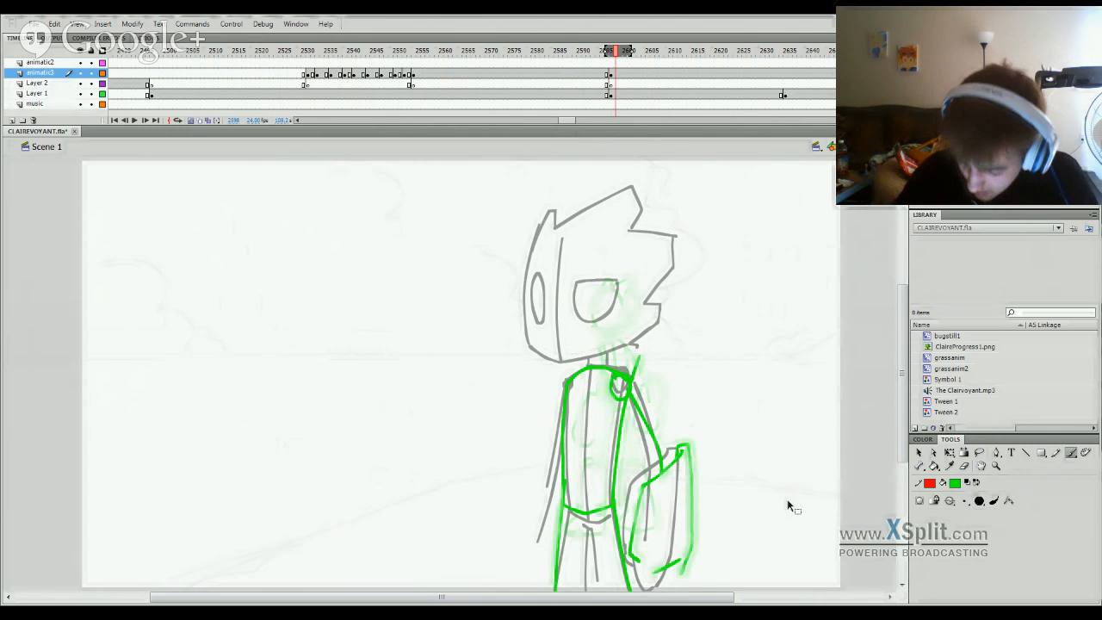
# Step: Hide Layer 1 and erase the stray stroke above the shoulder and the lower end of the forearm's outer line
pyautogui.moveTo(903, 409); pyautogui.dragTo(903, 428)
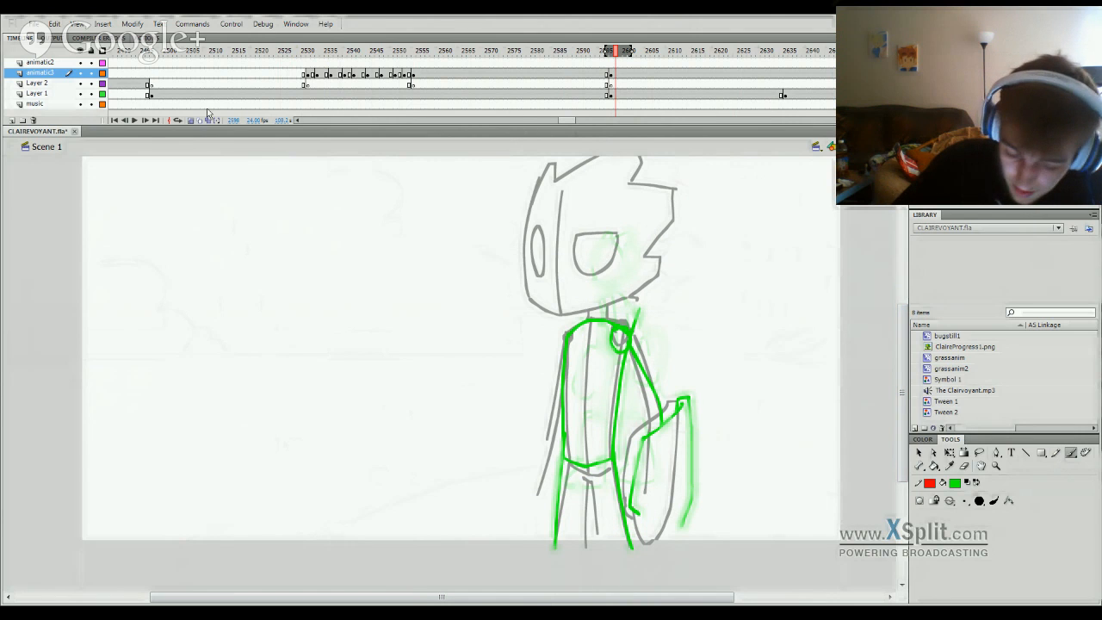
pyautogui.click(80, 94)
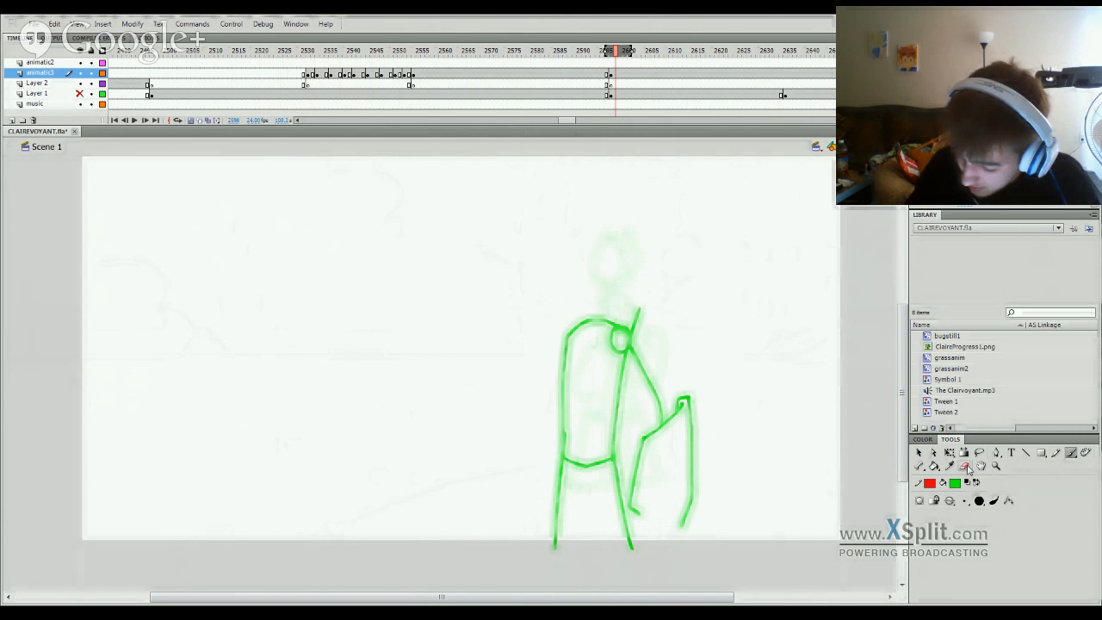
pyautogui.click(963, 466)
pyautogui.click(641, 320)
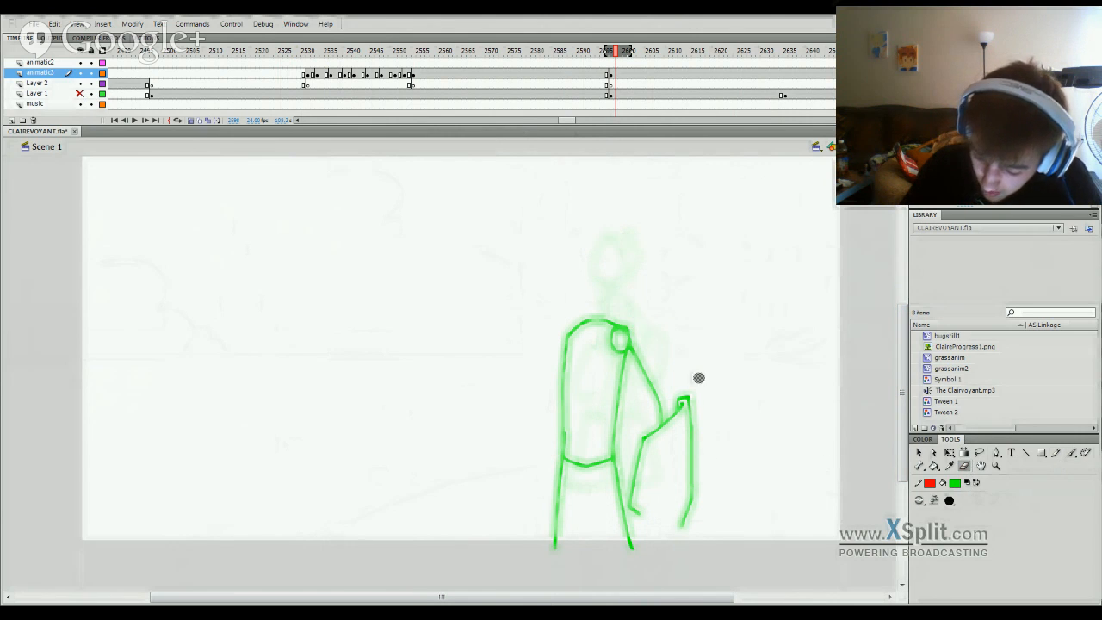
pyautogui.moveTo(686, 521); pyautogui.dragTo(697, 497)
# Step: Brush the forearm's outer line further down and close its lower edge with the small hand shape
pyautogui.click(1071, 452)
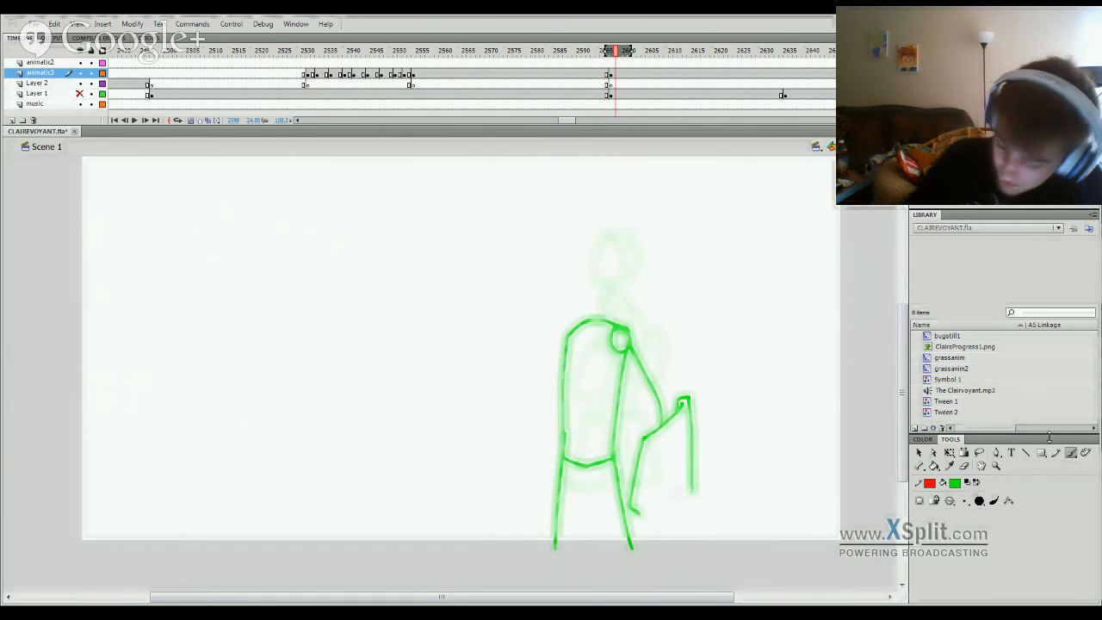
pyautogui.moveTo(695, 453)
pyautogui.mouseDown()
pyautogui.moveTo(686, 517)
pyautogui.moveTo(641, 519)
pyautogui.moveTo(645, 529)
pyautogui.moveTo(689, 517)
pyautogui.moveTo(643, 525)
pyautogui.moveTo(650, 534)
pyautogui.moveTo(692, 514)
pyautogui.mouseUp()
pyautogui.hotkey('ctrl', 'z')
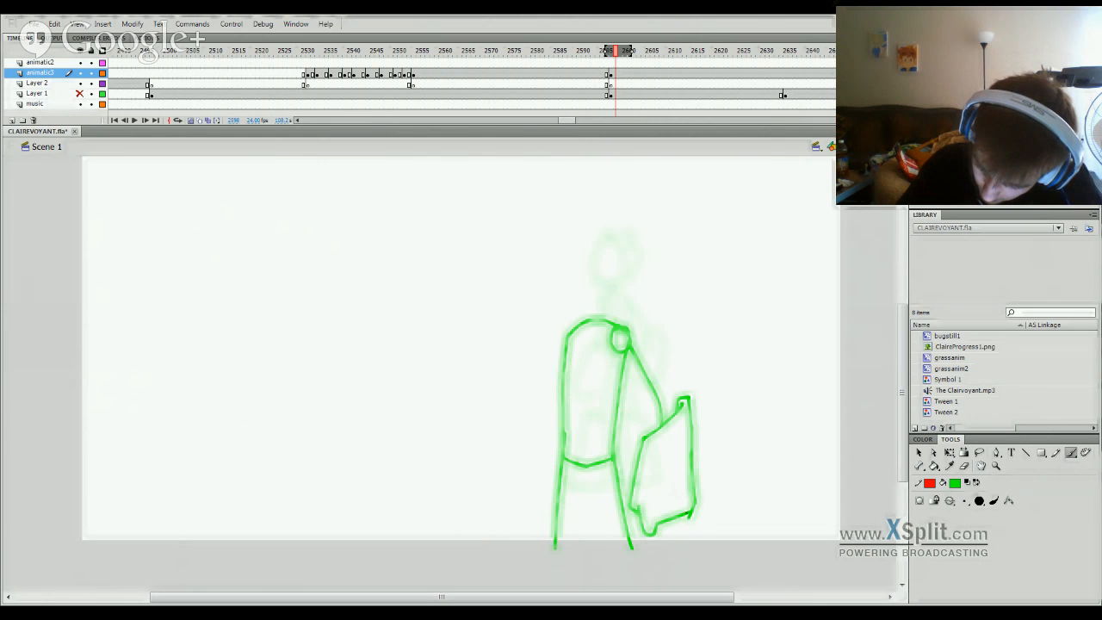
# Step: Try a second line along the upper arm to give it thickness between the shoulder and forearm
pyautogui.moveTo(631, 337)
pyautogui.mouseDown()
pyautogui.moveTo(666, 396)
pyautogui.moveTo(670, 424)
pyautogui.mouseUp()
pyautogui.hotkey('ctrl', 'z')
pyautogui.moveTo(631, 336); pyautogui.dragTo(673, 416)
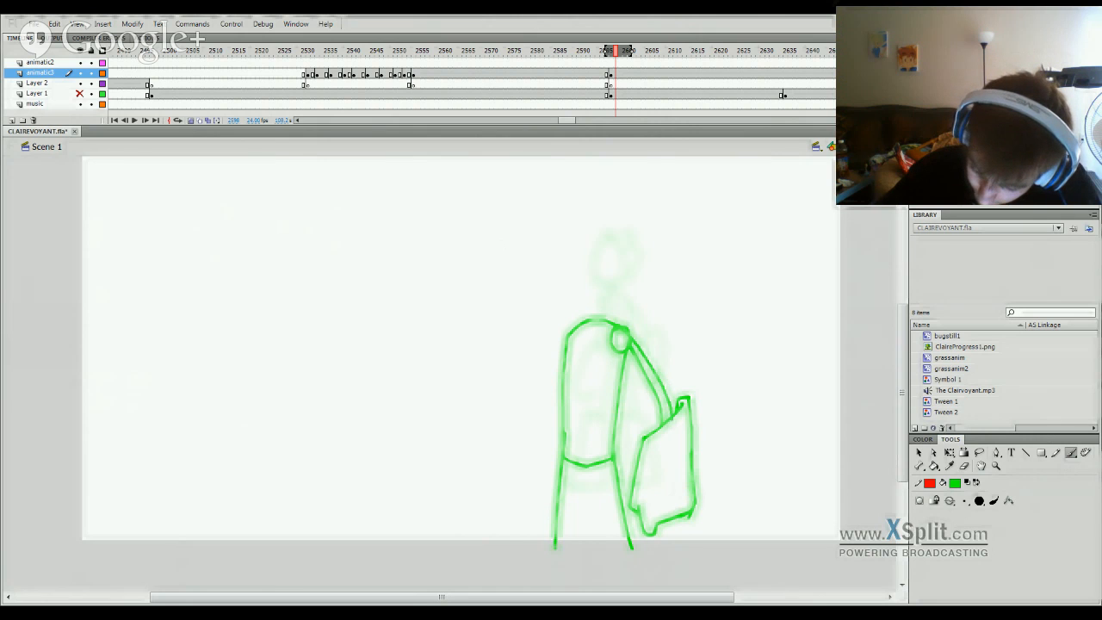
pyautogui.moveTo(623, 354)
pyautogui.mouseDown()
pyautogui.moveTo(641, 374)
pyautogui.moveTo(626, 362)
pyautogui.moveTo(654, 428)
pyautogui.mouseUp()
pyautogui.hotkey('ctrl', 'z')
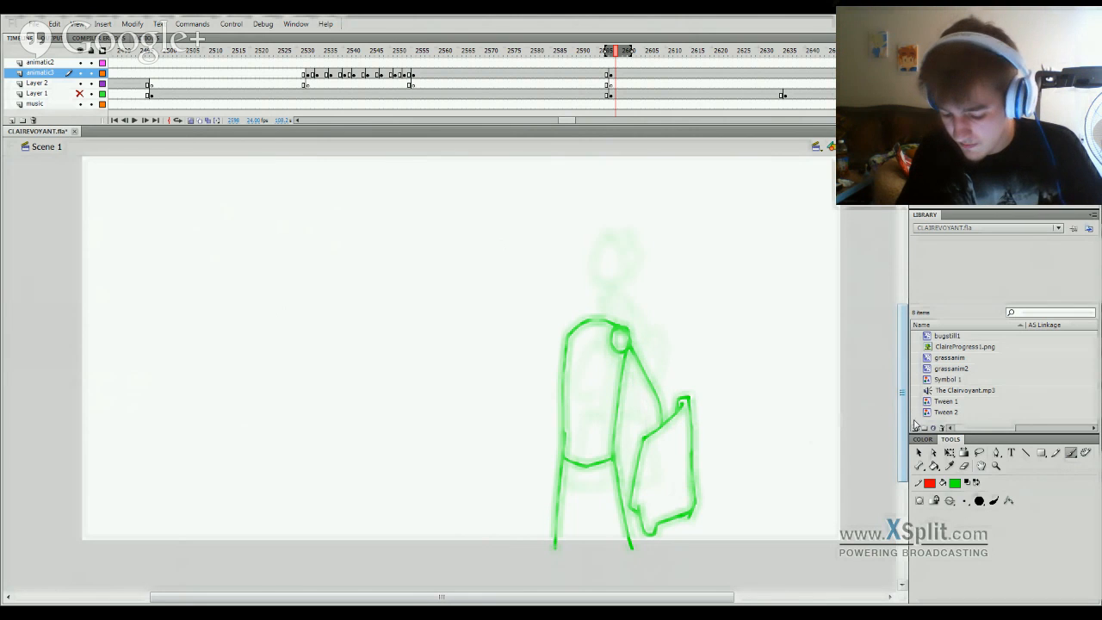
# Step: Draw the short crotch line below the torso and the inner line of the leg on the bulky forearm's side
pyautogui.moveTo(903, 422); pyautogui.dragTo(899, 413)
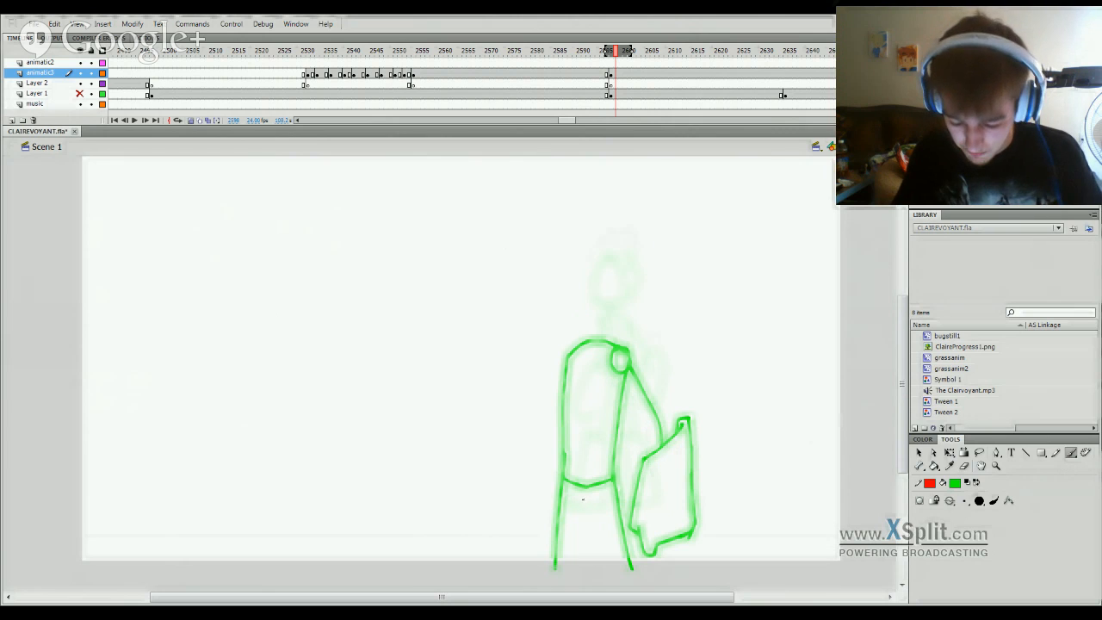
pyautogui.moveTo(590, 506); pyautogui.dragTo(580, 509)
pyautogui.hotkey('ctrl', 'z')
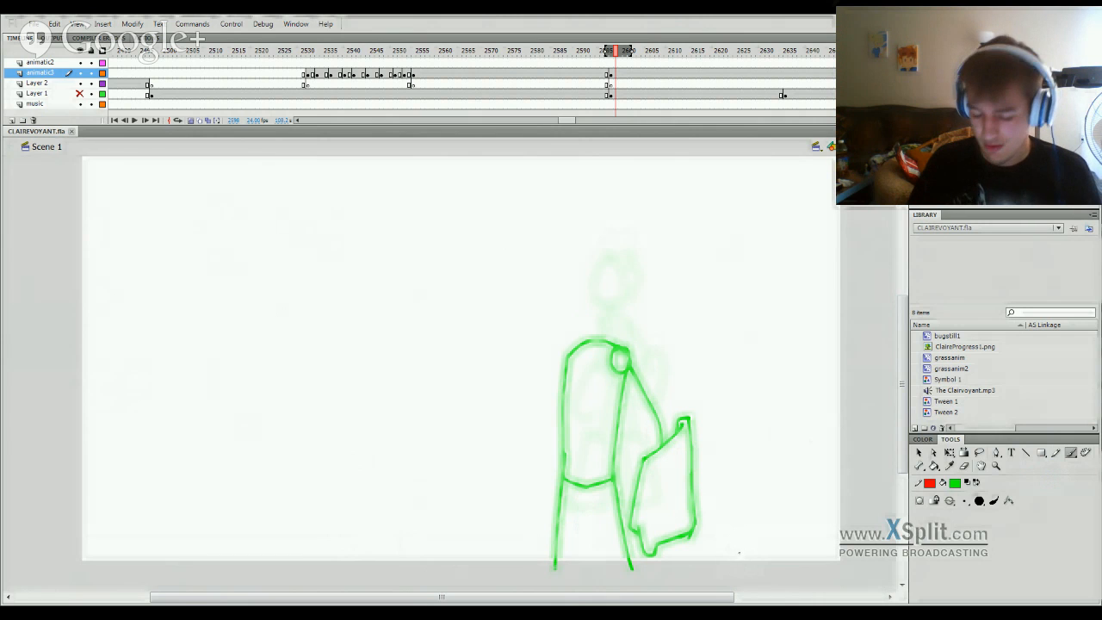
pyautogui.press('F6')
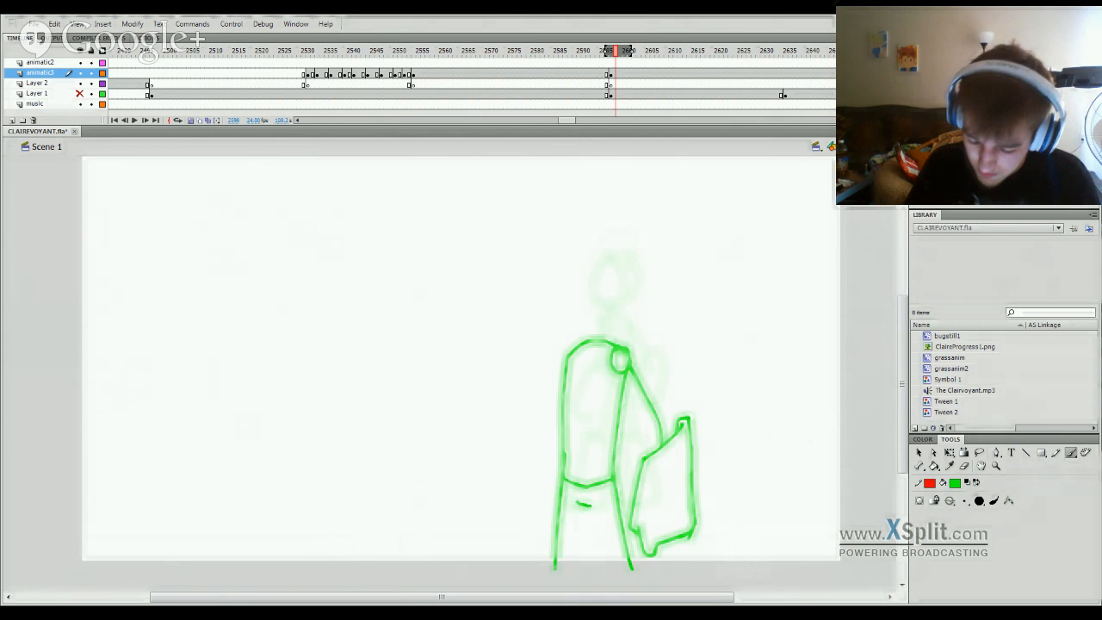
pyautogui.moveTo(580, 505); pyautogui.dragTo(606, 565)
pyautogui.hotkey('ctrl', 'z')
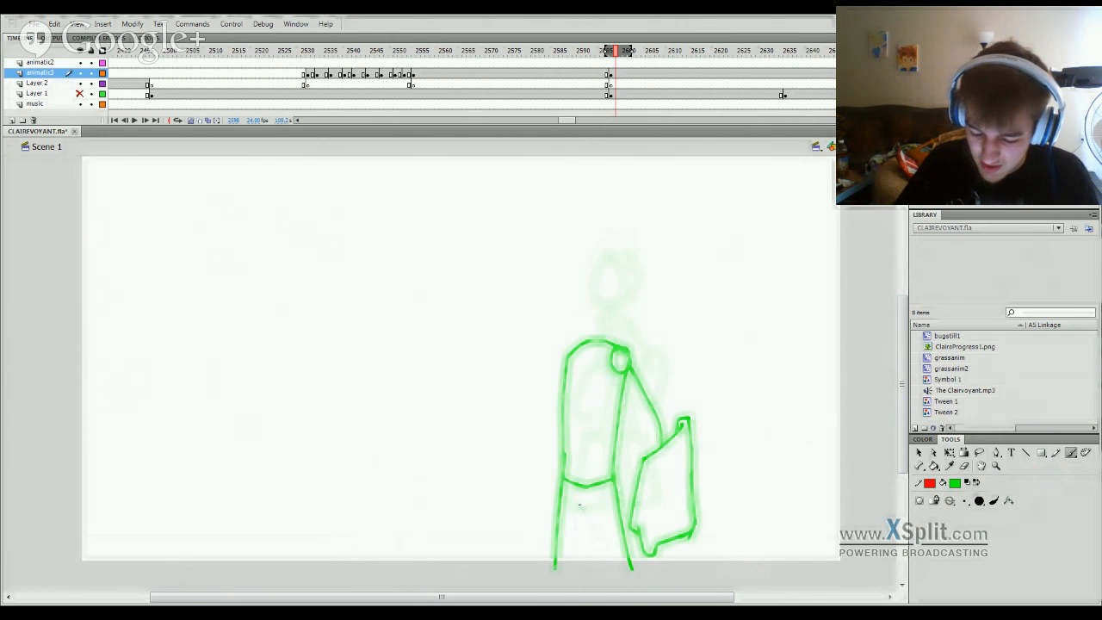
pyautogui.moveTo(591, 509); pyautogui.dragTo(608, 565)
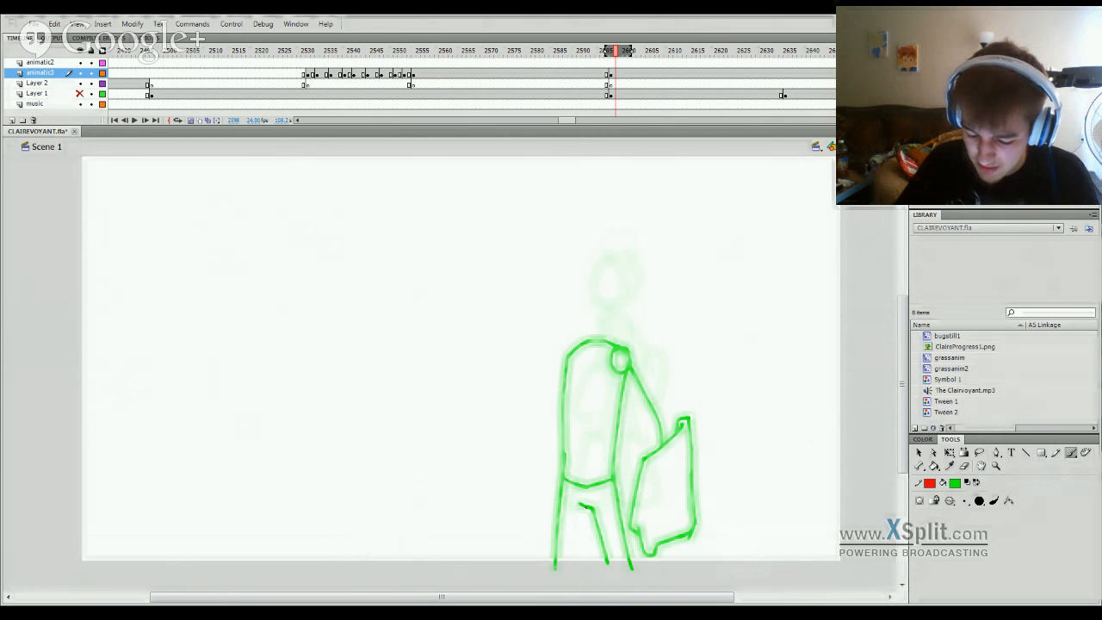
# Step: Draw the other leg's inner line and close both legs with a line across their lower ends
pyautogui.hotkey('ctrl', 'z')
pyautogui.moveTo(591, 511); pyautogui.dragTo(589, 573)
pyautogui.hotkey('ctrl', 'z')
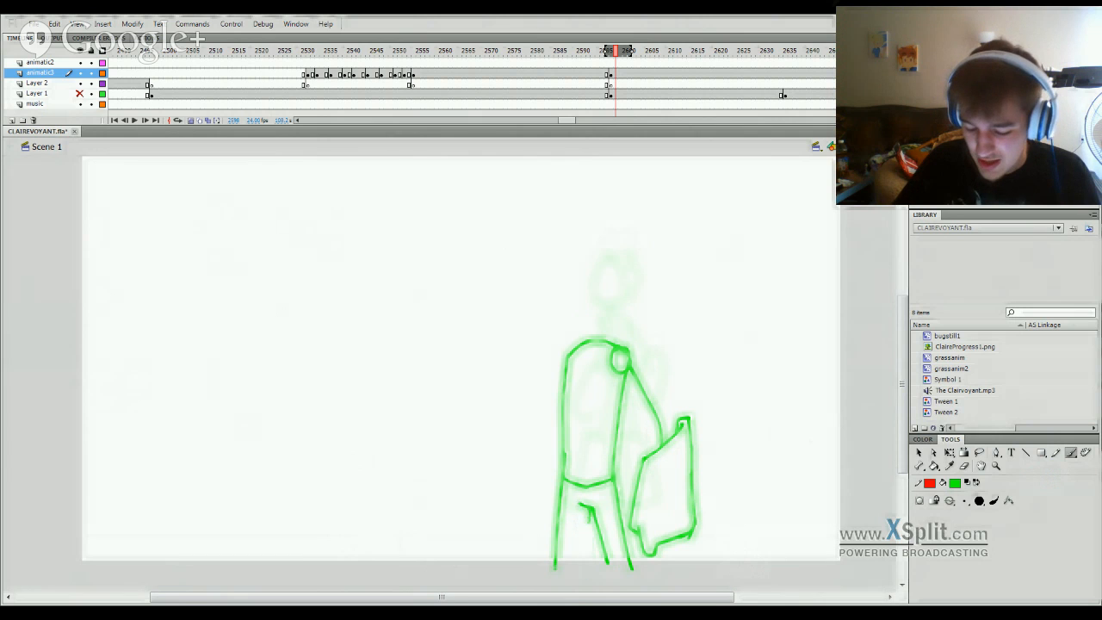
pyautogui.moveTo(590, 512)
pyautogui.mouseDown()
pyautogui.moveTo(561, 568)
pyautogui.moveTo(601, 571)
pyautogui.mouseUp()
pyautogui.hotkey('ctrl', 'z')
pyautogui.moveTo(593, 511); pyautogui.dragTo(608, 579)
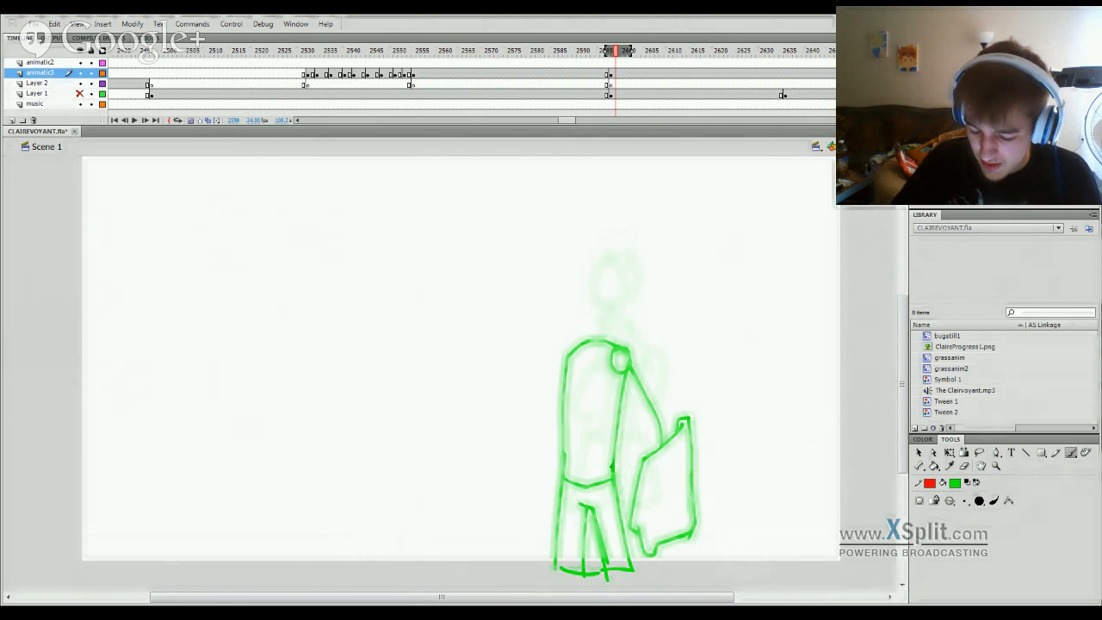
# Step: Double the line along the torso and outer leg on the bulky-arm side, and draw the opposite shoulder joint as a small oval
pyautogui.moveTo(614, 472); pyautogui.dragTo(623, 413)
pyautogui.hotkey('ctrl', 'z')
pyautogui.moveTo(613, 465); pyautogui.dragTo(629, 391)
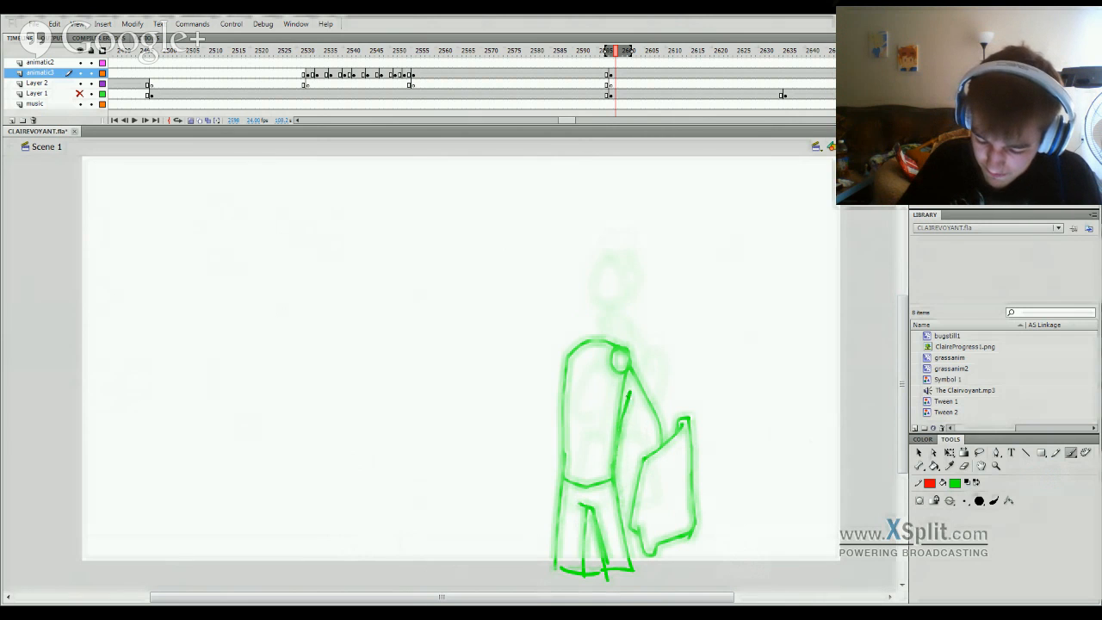
pyautogui.hotkey('ctrl', 'z')
pyautogui.moveTo(618, 497); pyautogui.dragTo(630, 368)
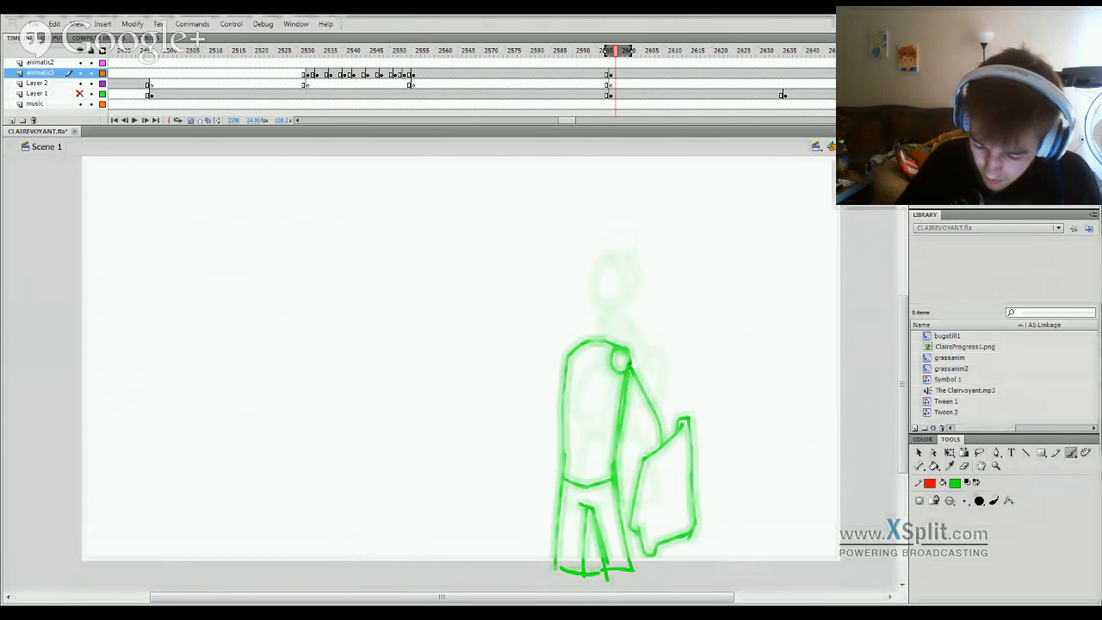
pyautogui.hotkey('ctrl', 'z')
pyautogui.moveTo(614, 474); pyautogui.dragTo(632, 373)
pyautogui.hotkey('ctrl', 'z')
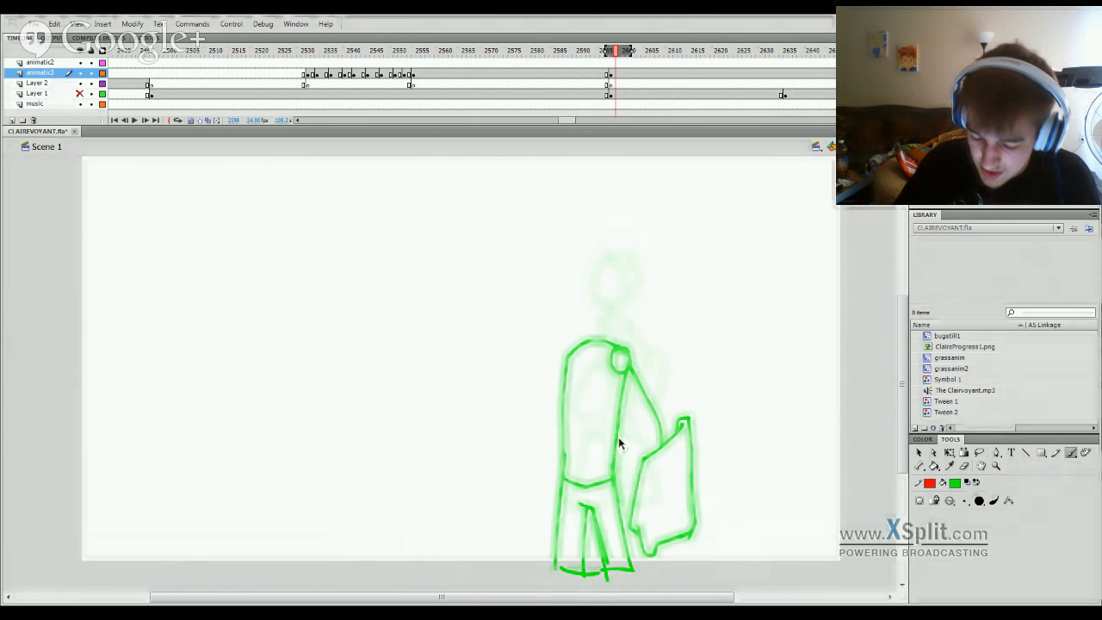
pyautogui.moveTo(613, 475); pyautogui.dragTo(633, 372)
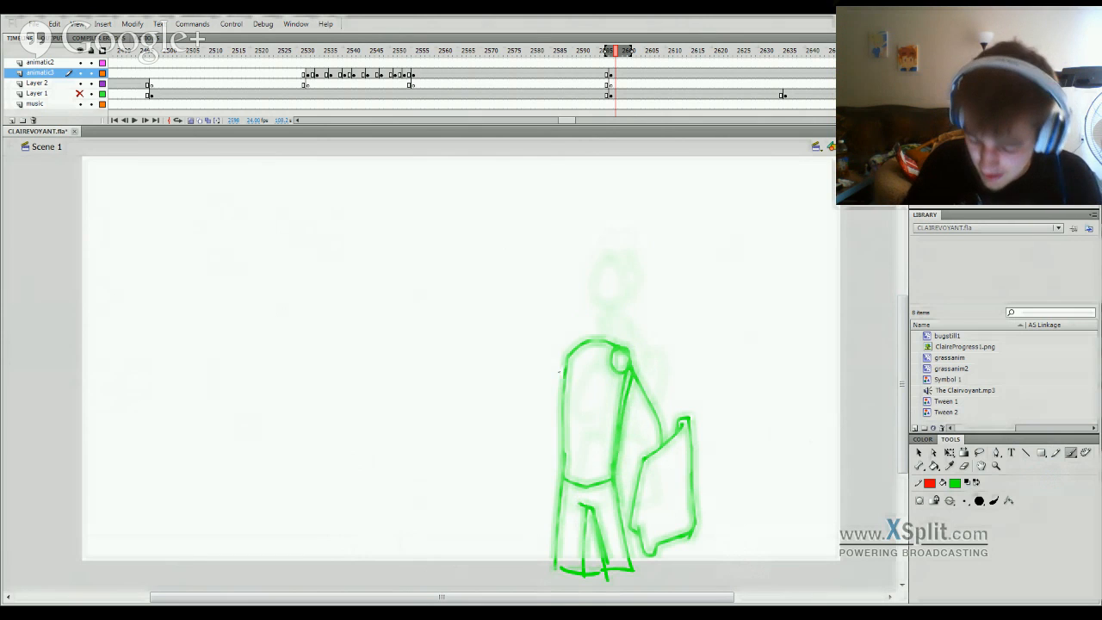
pyautogui.moveTo(569, 355)
pyautogui.mouseDown()
pyautogui.moveTo(563, 370)
pyautogui.moveTo(569, 357)
pyautogui.mouseUp()
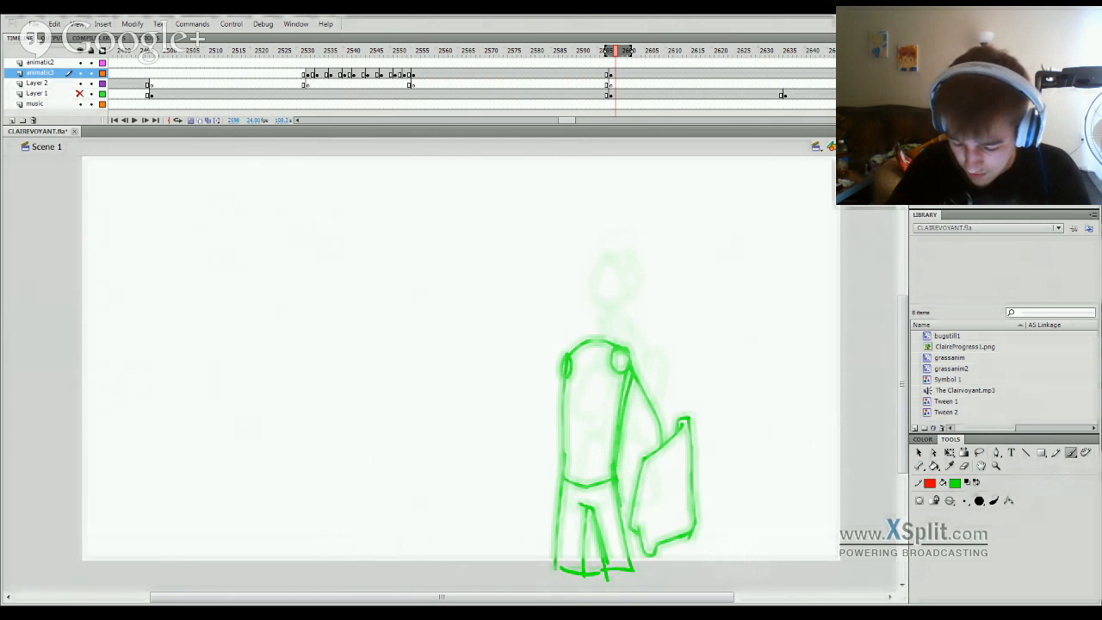
pyautogui.moveTo(621, 505); pyautogui.dragTo(635, 559)
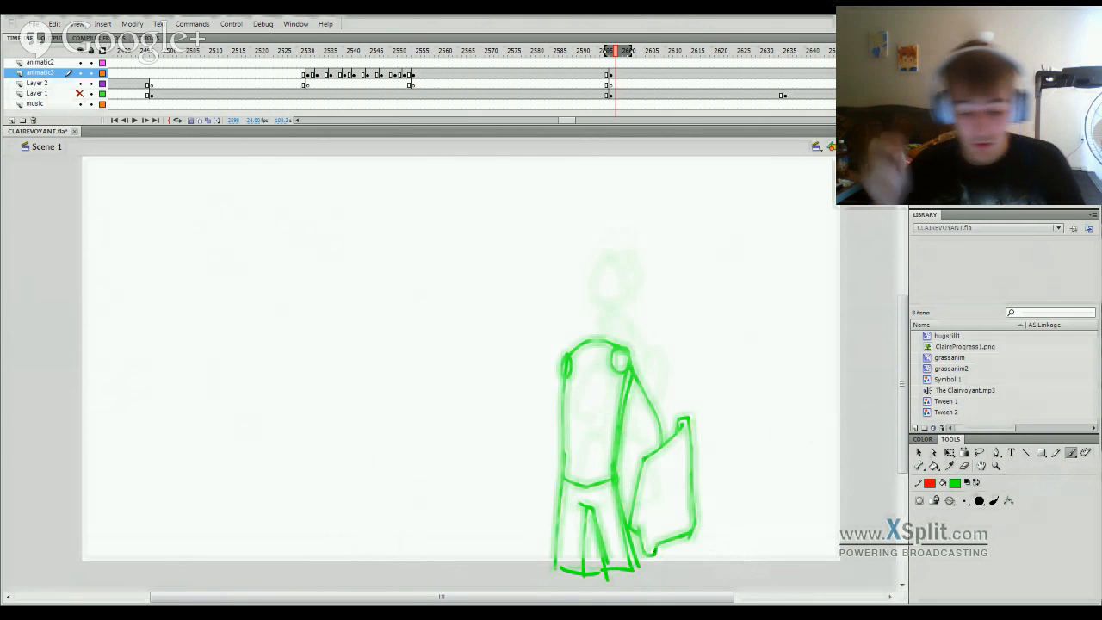
# Step: Show Layer 1's grey figure as a reference behind the green body and lock that layer
pyautogui.click(79, 93)
pyautogui.click(91, 93)
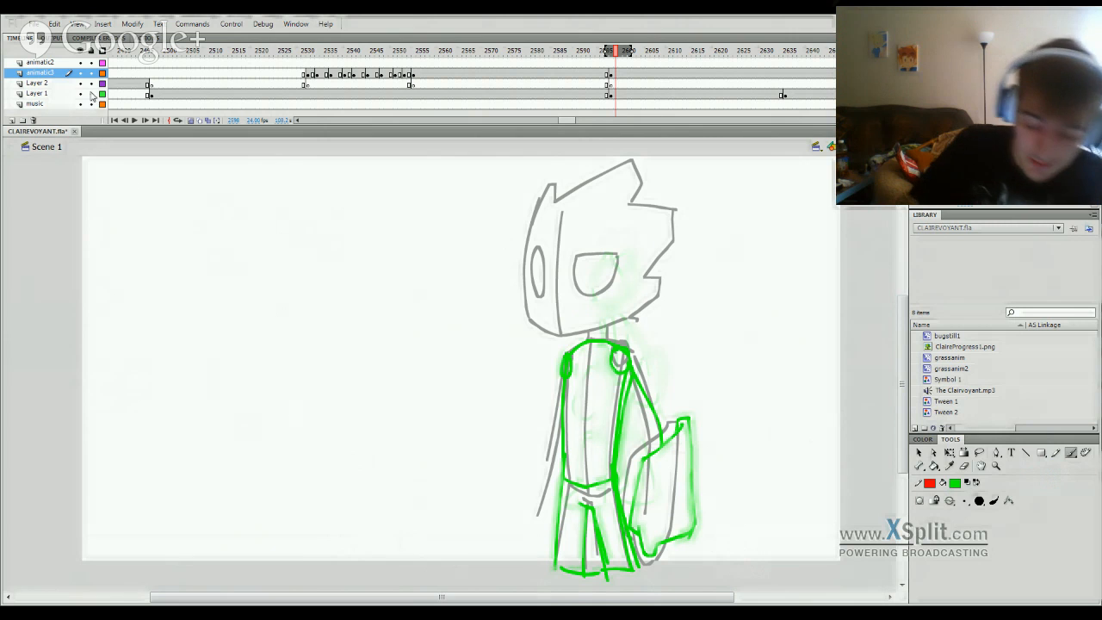
pyautogui.moveTo(903, 382); pyautogui.dragTo(904, 377)
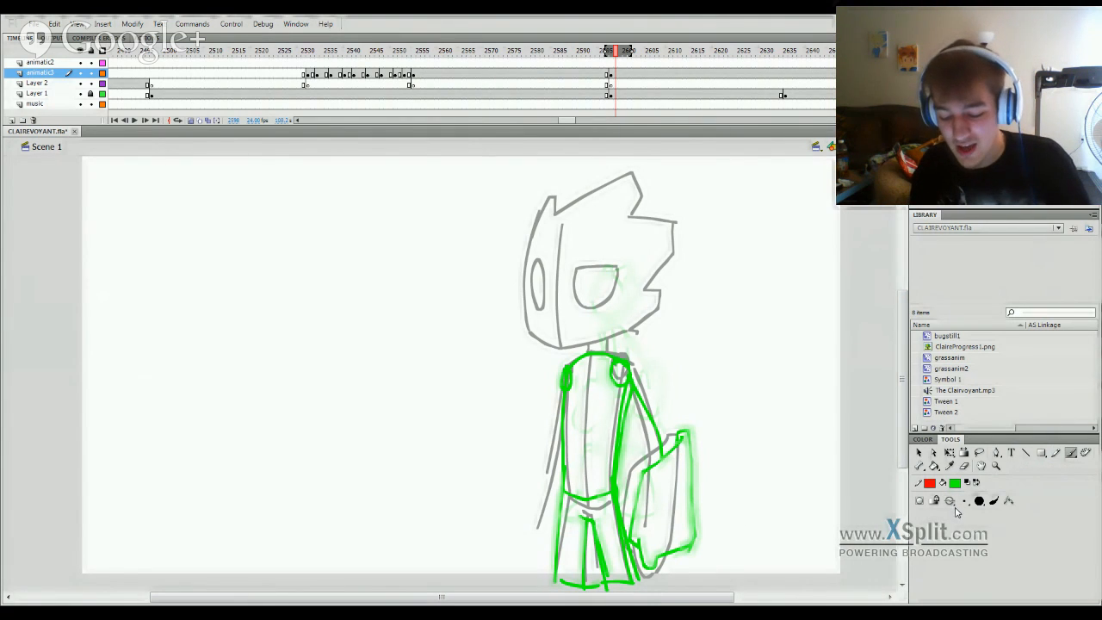
pyautogui.press('q')
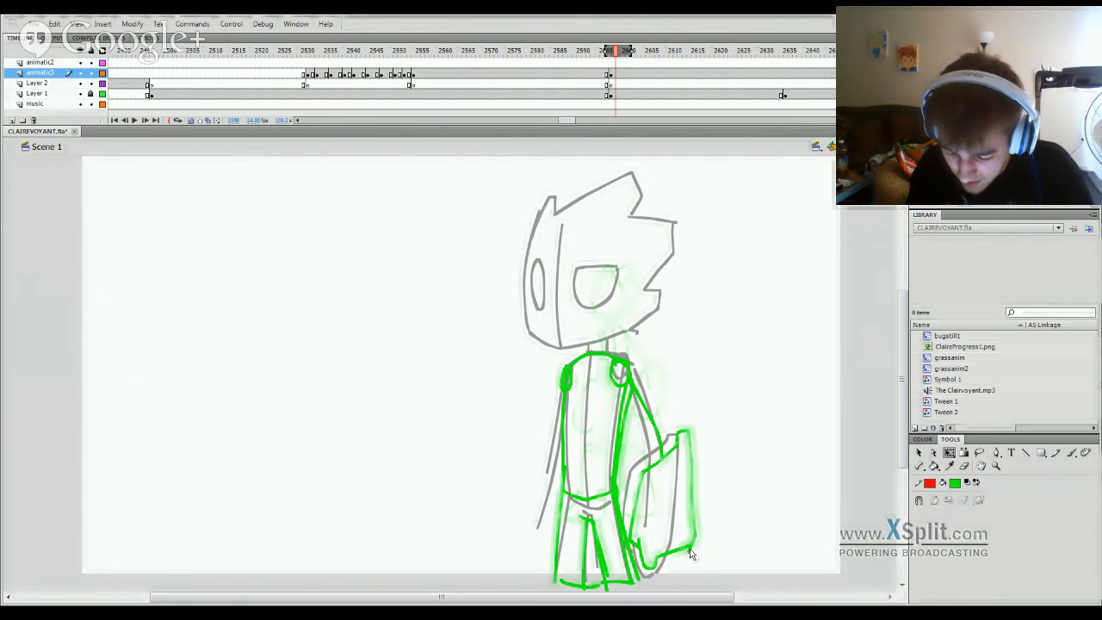
pyautogui.click(689, 555)
pyautogui.click(688, 555)
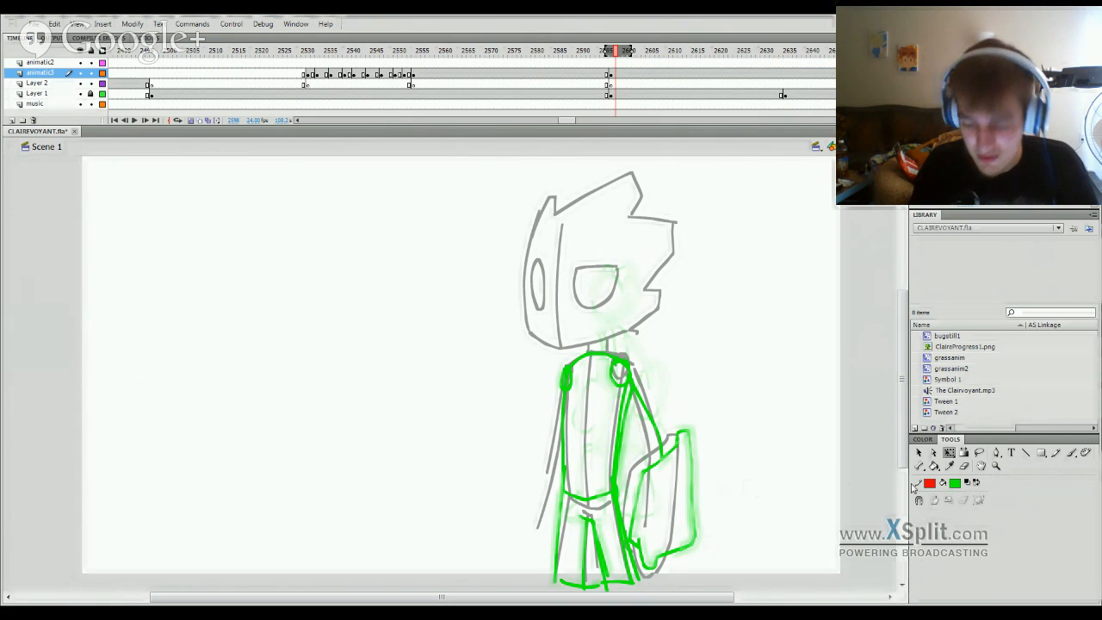
# Step: Brush the head's chin and jaw line in green along the grey reference, redoing strokes until the curve fits
pyautogui.click(1071, 453)
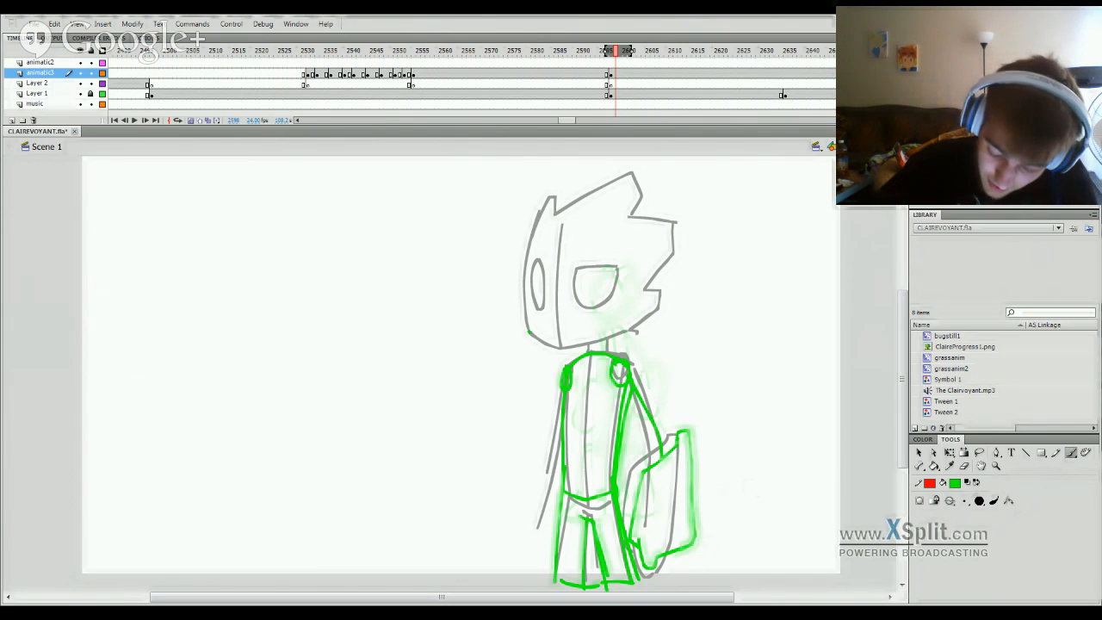
pyautogui.hotkey('ctrl', 'z')
pyautogui.moveTo(528, 330)
pyautogui.mouseDown()
pyautogui.moveTo(564, 351)
pyautogui.moveTo(544, 344)
pyautogui.moveTo(568, 350)
pyautogui.moveTo(626, 329)
pyautogui.mouseUp()
pyautogui.hotkey('ctrl', 'z')
pyautogui.hotkey('ctrl', 'z')
pyautogui.hotkey('ctrl', 'z')
pyautogui.hotkey('ctrl', 'z')
pyautogui.moveTo(560, 349); pyautogui.dragTo(630, 325)
pyautogui.hotkey('ctrl', 'z')
pyautogui.hotkey('ctrl', 'z')
pyautogui.hotkey('ctrl', 'z')
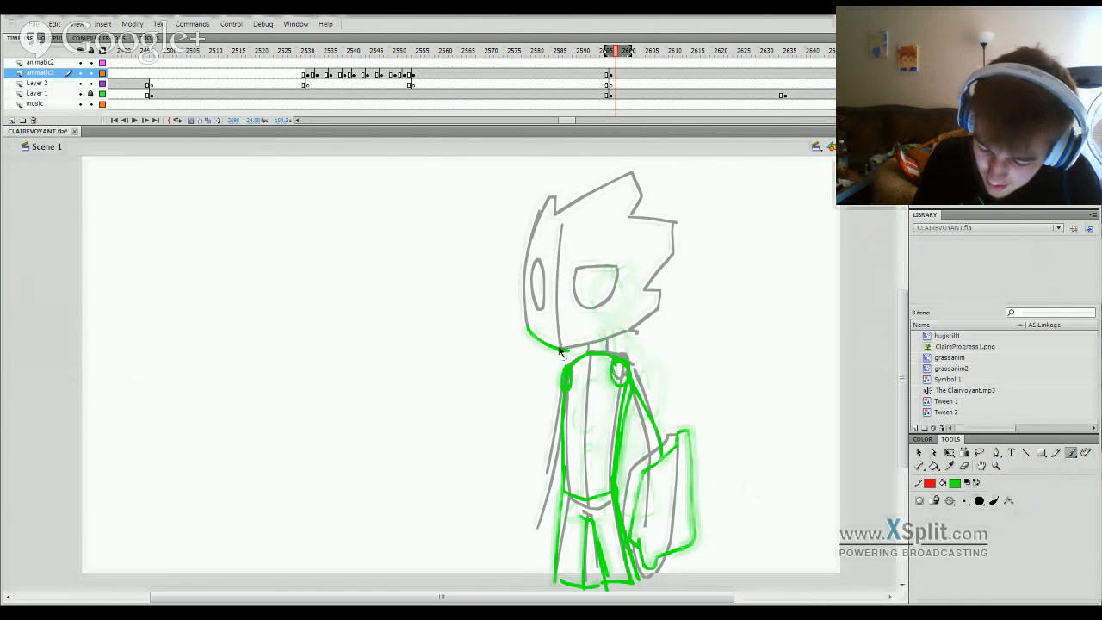
pyautogui.moveTo(561, 349); pyautogui.dragTo(637, 329)
pyautogui.hotkey('ctrl', 'z')
pyautogui.hotkey('ctrl', 'z')
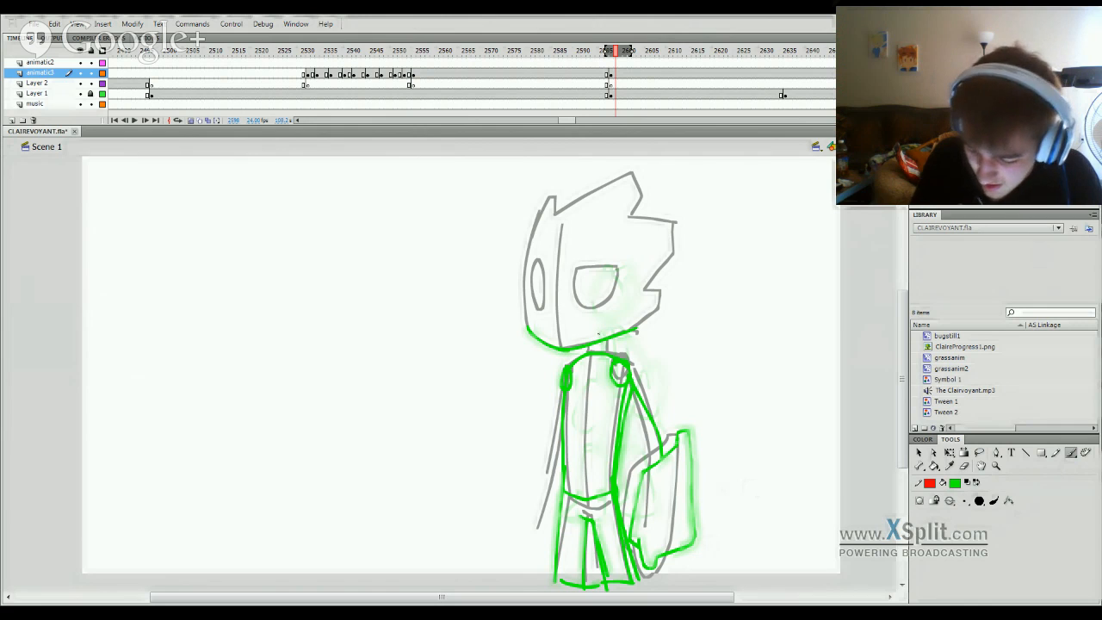
# Step: Close the head with a rounded skull outline, draw the face's curved vertical centre line, and delete the stray mark above the head
pyautogui.moveTo(529, 327)
pyautogui.mouseDown()
pyautogui.moveTo(548, 207)
pyautogui.moveTo(615, 203)
pyautogui.moveTo(647, 235)
pyautogui.moveTo(651, 298)
pyautogui.moveTo(637, 327)
pyautogui.mouseUp()
pyautogui.hotkey('ctrl', 'z')
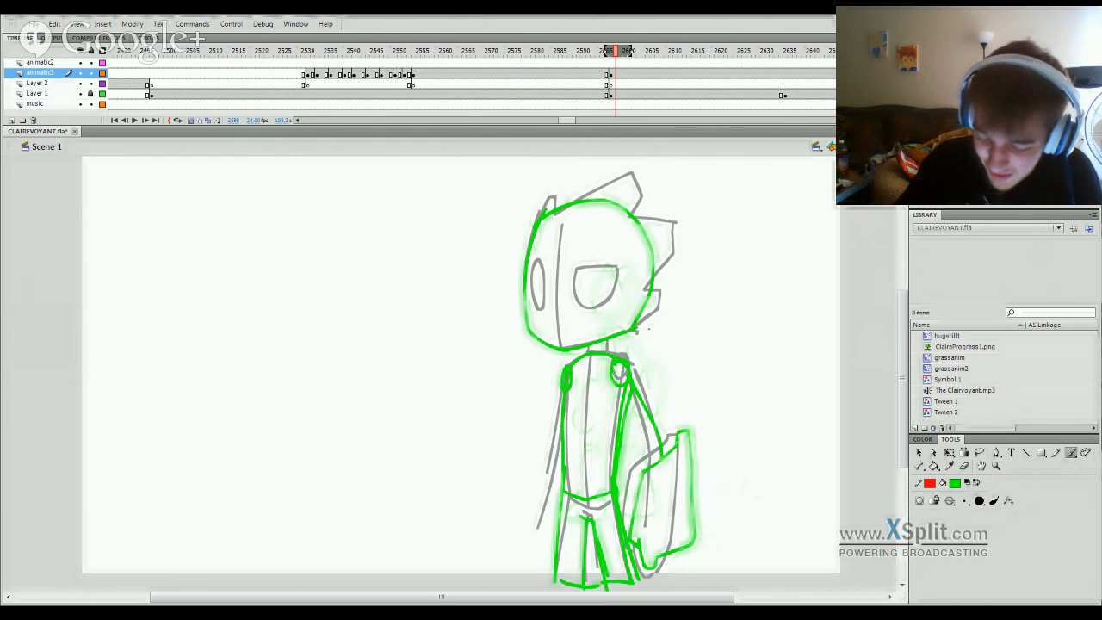
pyautogui.moveTo(580, 177); pyautogui.dragTo(560, 344)
pyautogui.press('q')
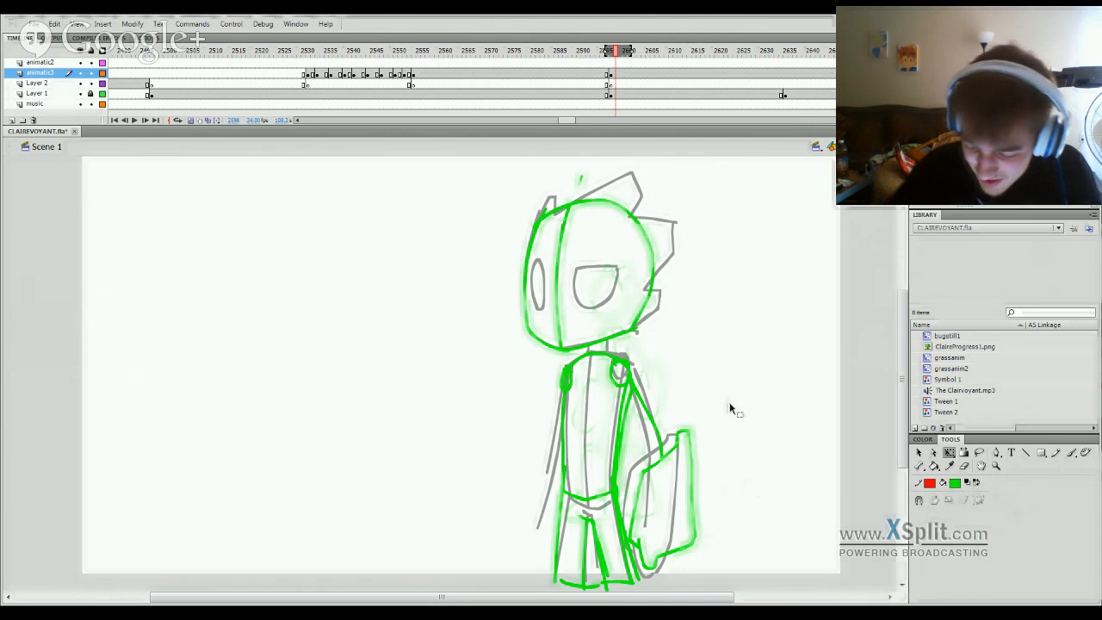
pyautogui.click(583, 177)
pyautogui.press('Delete')
# Step: Draw the body's centre line from the neck down the torso to the waist
pyautogui.press('b')
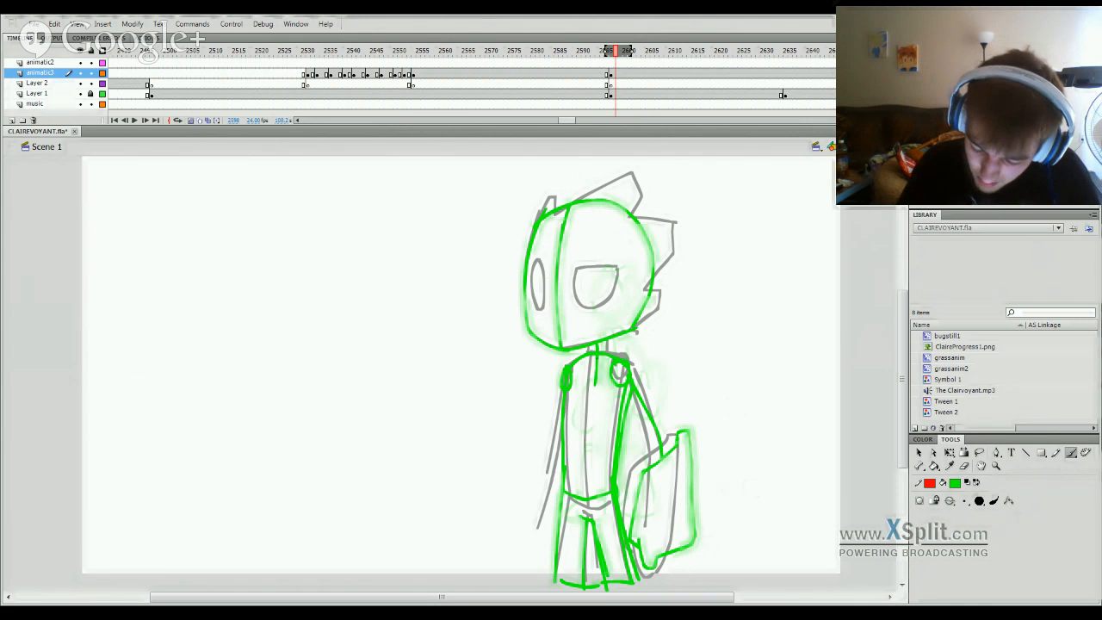
pyautogui.moveTo(596, 358); pyautogui.dragTo(589, 498)
pyautogui.hotkey('ctrl', 'z')
pyautogui.hotkey('ctrl', 'z')
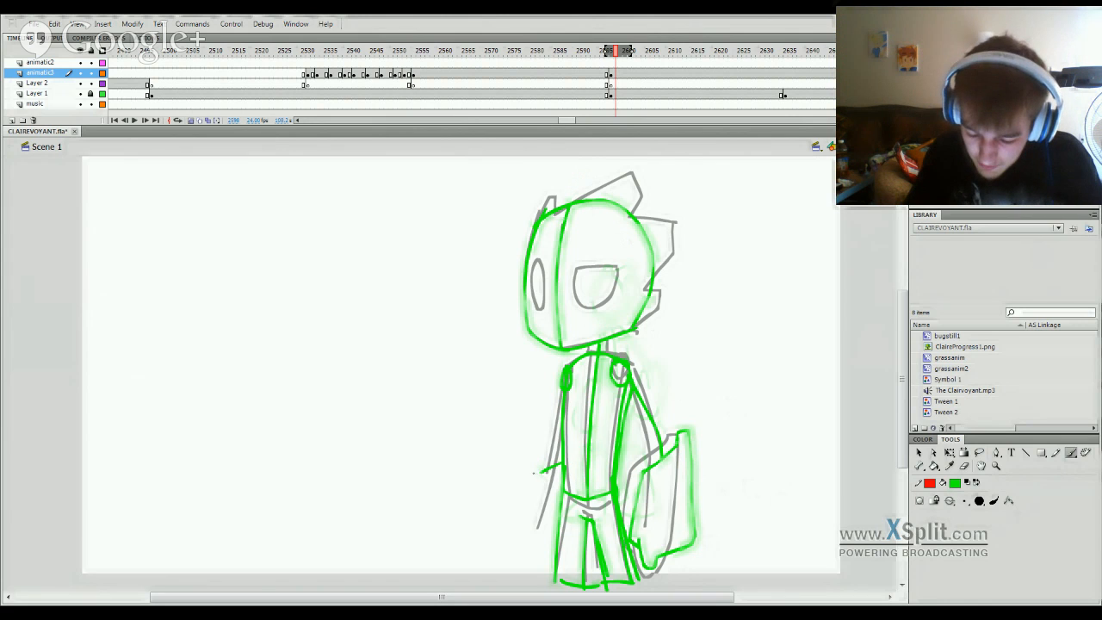
# Step: Draw the bulky forearm and curled fist on the face side of the body, erasing and redrawing the finger lines
pyautogui.moveTo(539, 476)
pyautogui.mouseDown()
pyautogui.moveTo(503, 556)
pyautogui.moveTo(532, 556)
pyautogui.moveTo(524, 535)
pyautogui.mouseUp()
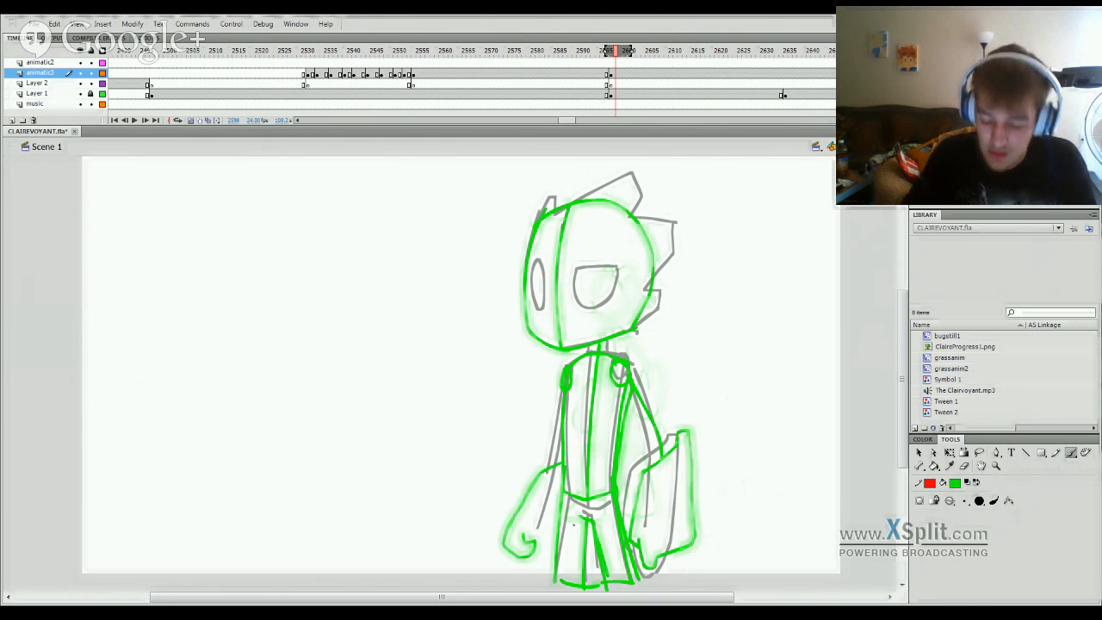
pyautogui.moveTo(527, 534)
pyautogui.mouseDown()
pyautogui.moveTo(535, 541)
pyautogui.moveTo(515, 569)
pyautogui.moveTo(527, 571)
pyautogui.moveTo(541, 542)
pyautogui.moveTo(527, 534)
pyautogui.moveTo(558, 533)
pyautogui.moveTo(542, 548)
pyautogui.moveTo(553, 570)
pyautogui.mouseUp()
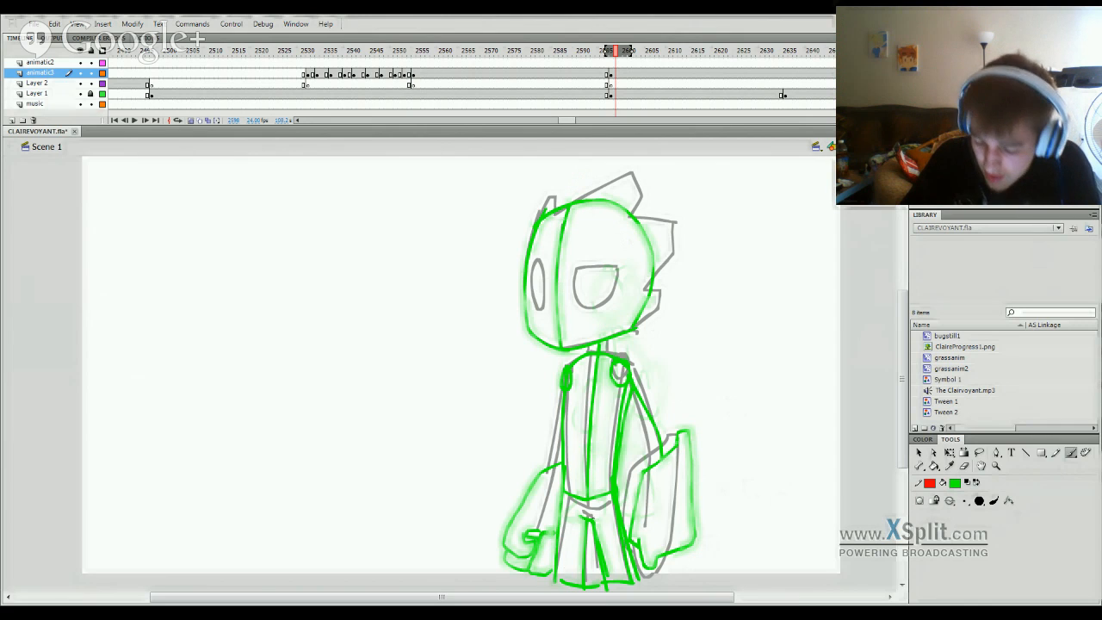
pyautogui.hotkey('ctrl', 'z')
pyautogui.hotkey('ctrl', 'z')
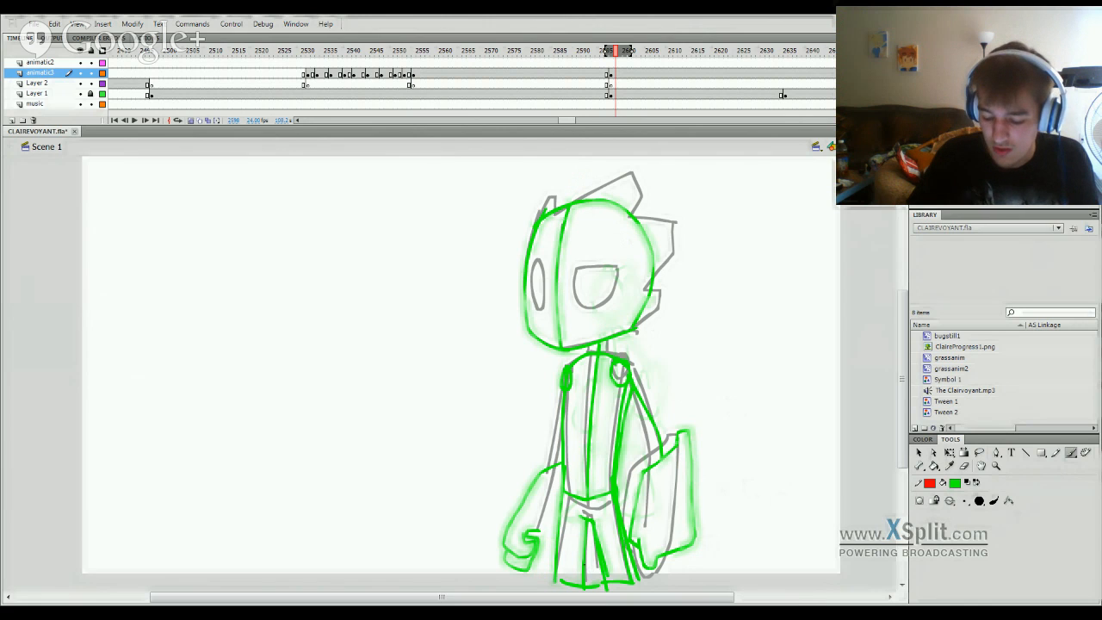
pyautogui.click(965, 466)
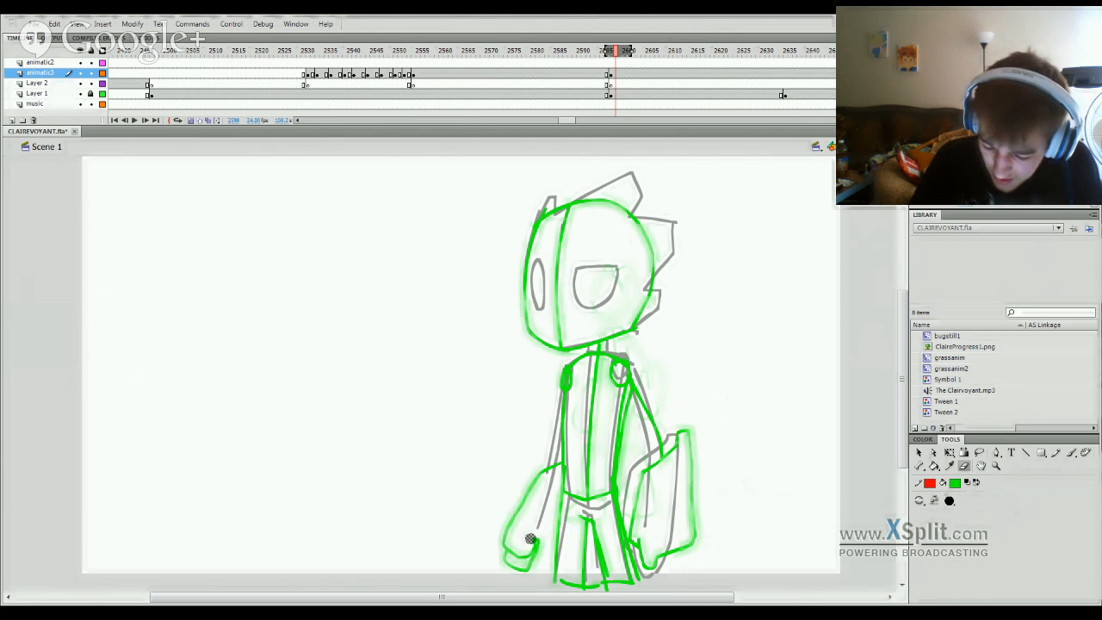
pyautogui.click(1071, 452)
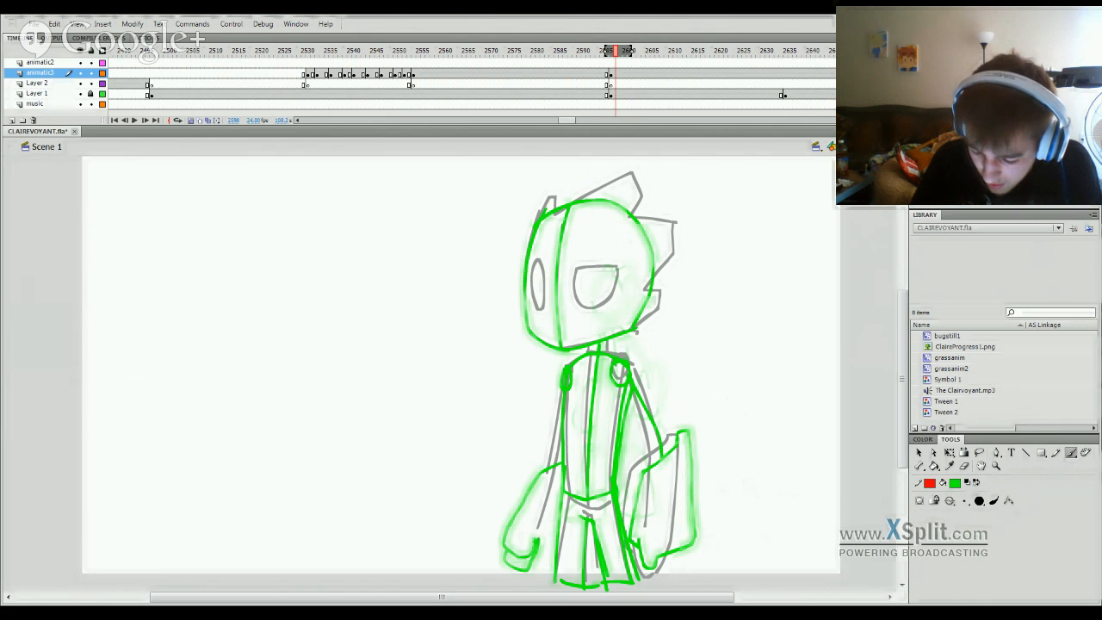
pyautogui.moveTo(538, 535)
pyautogui.mouseDown()
pyautogui.moveTo(522, 541)
pyautogui.moveTo(527, 569)
pyautogui.moveTo(547, 553)
pyautogui.moveTo(539, 540)
pyautogui.mouseUp()
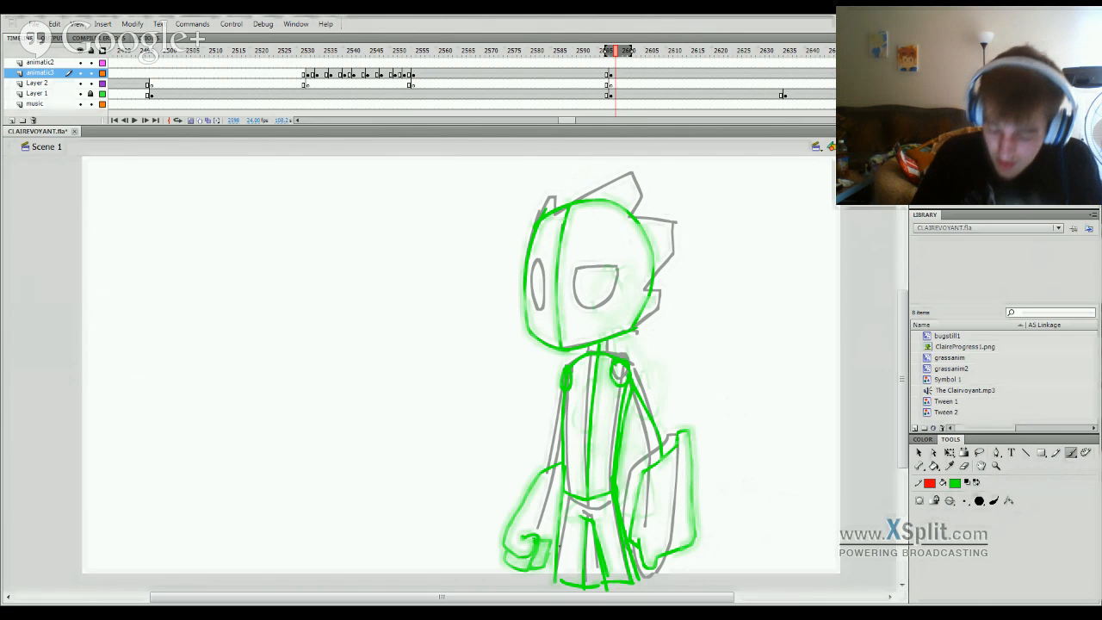
# Step: Draw the upper-arm line from the face-side shoulder joint down to the new forearm
pyautogui.moveTo(560, 407); pyautogui.dragTo(554, 464)
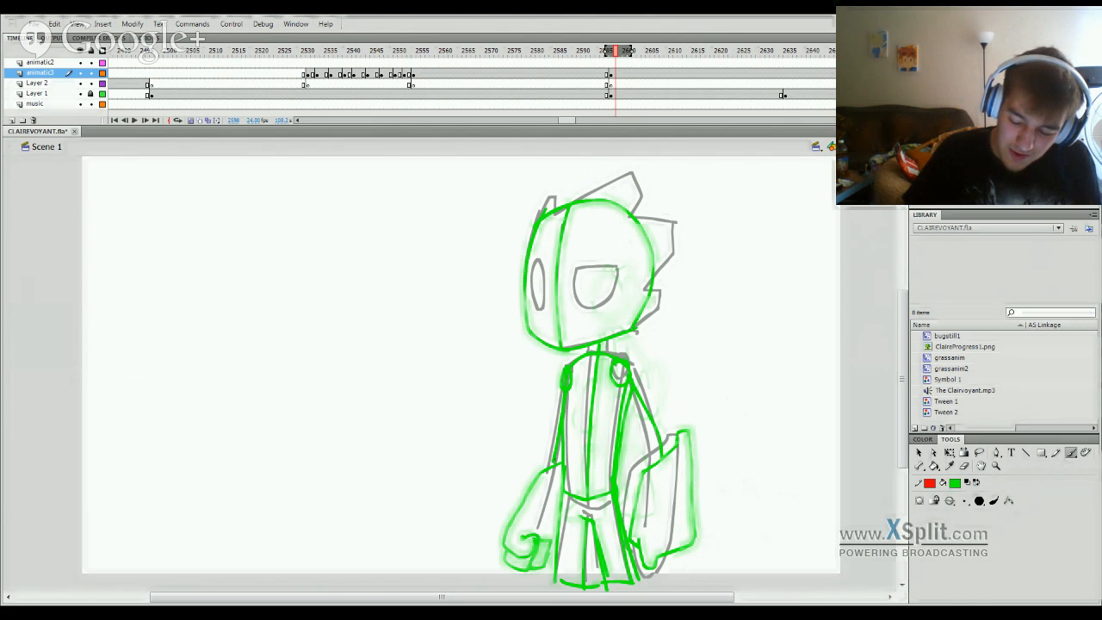
pyautogui.hotkey('ctrl', 'z')
pyautogui.moveTo(562, 387); pyautogui.dragTo(541, 470)
pyautogui.hotkey('ctrl', 'z')
pyautogui.moveTo(563, 382); pyautogui.dragTo(551, 462)
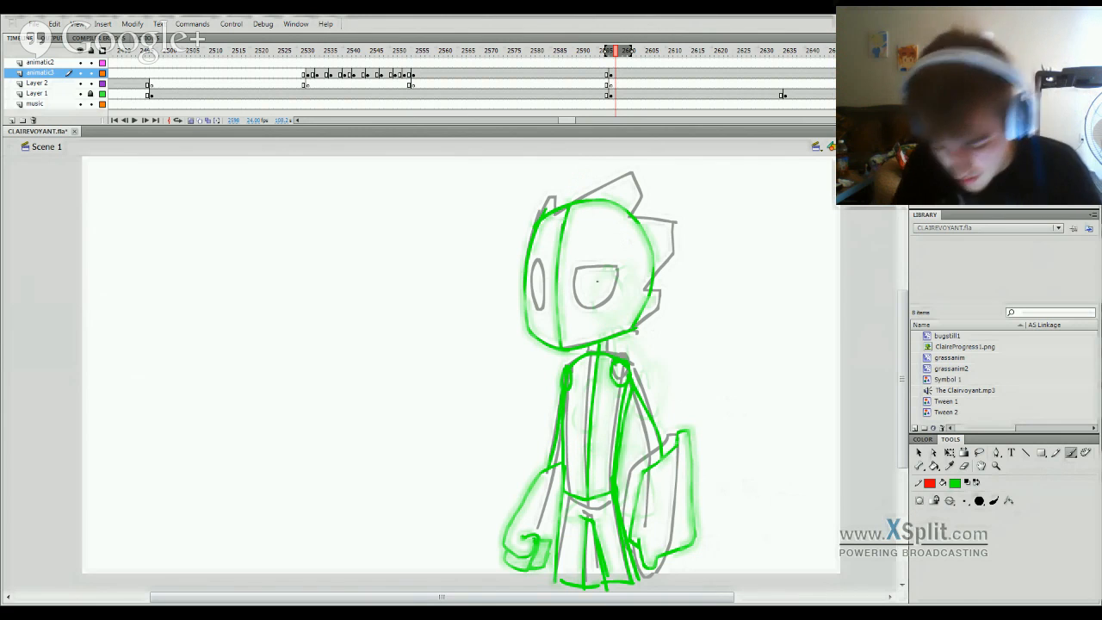
# Step: Hide Layer 1 and erase the lower closing line of the leg beside the first bulky forearm
pyautogui.click(80, 93)
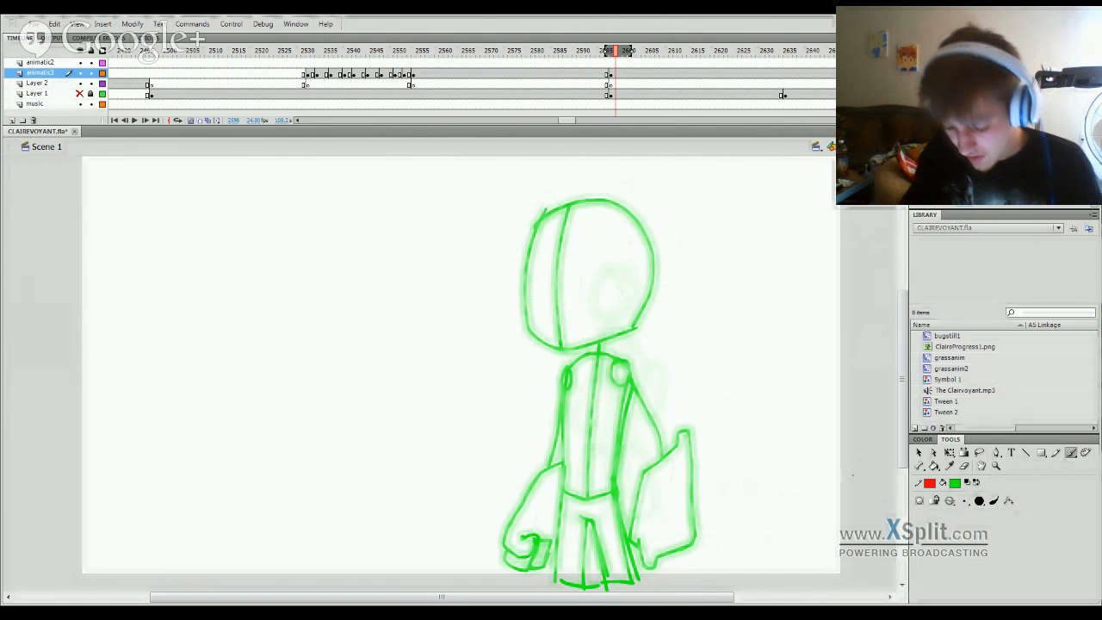
pyautogui.moveTo(903, 391); pyautogui.dragTo(904, 401)
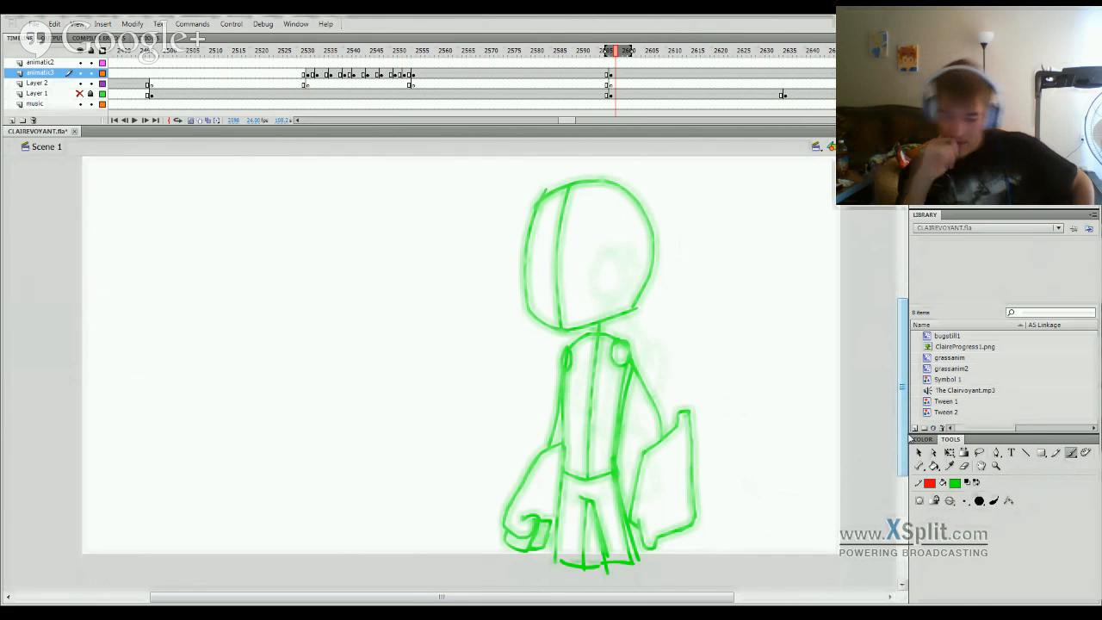
pyautogui.click(964, 466)
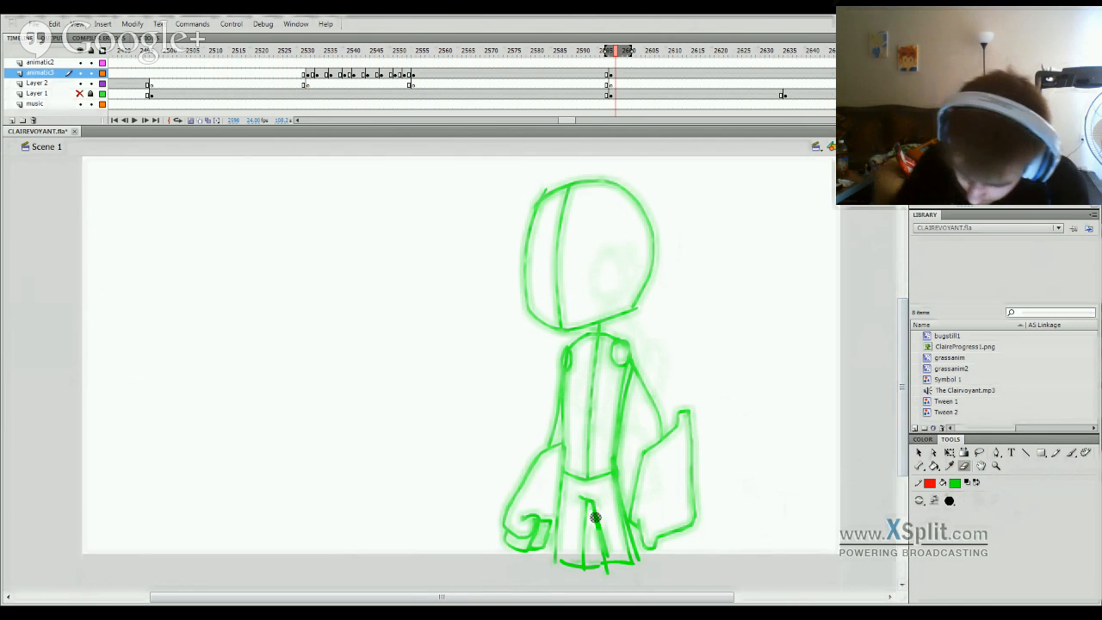
pyautogui.moveTo(627, 566); pyautogui.dragTo(628, 568)
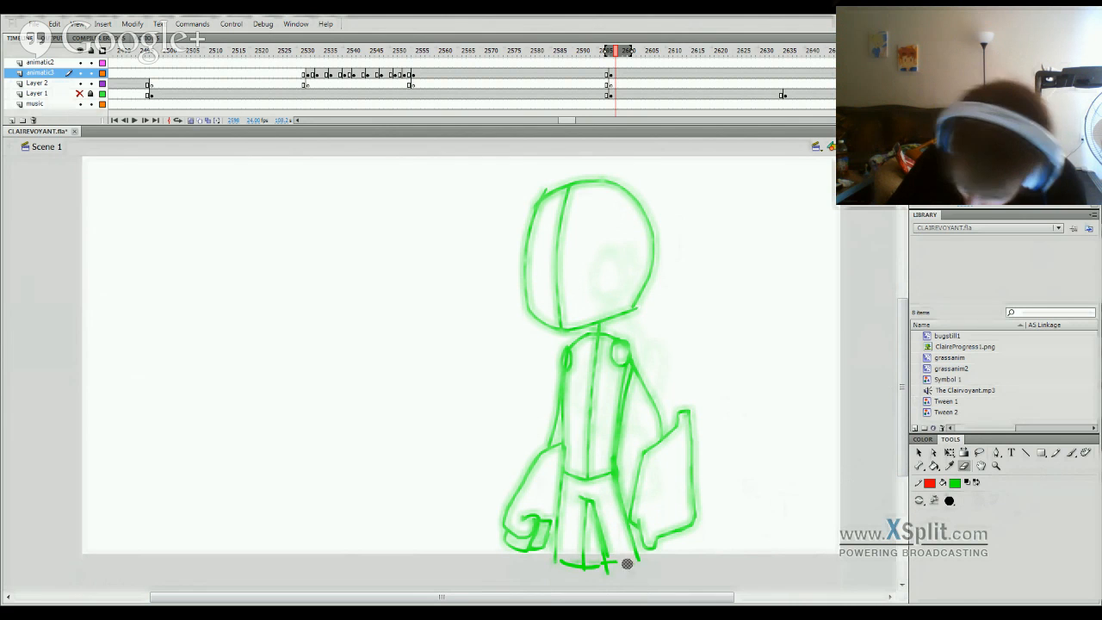
pyautogui.moveTo(904, 433)
pyautogui.mouseDown()
pyautogui.moveTo(905, 417)
pyautogui.moveTo(905, 438)
pyautogui.moveTo(905, 426)
pyautogui.mouseUp()
# Step: Lasso the head, scale it down slightly and recentre it over the neck, checking its size against Layer 1's grey figure
pyautogui.click(979, 453)
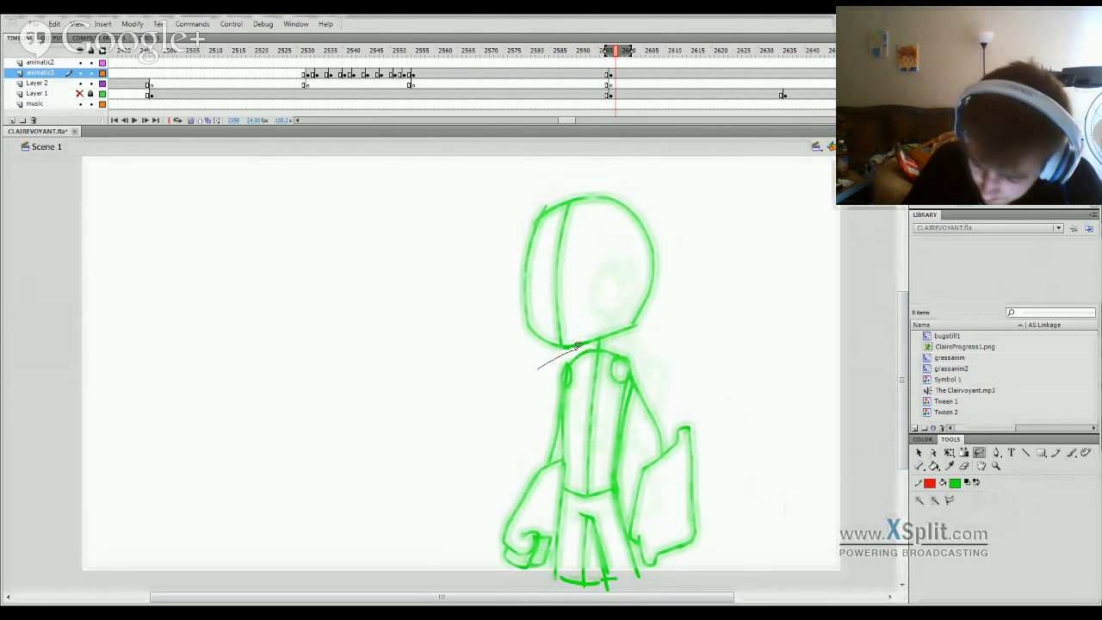
pyautogui.moveTo(569, 346)
pyautogui.mouseDown()
pyautogui.moveTo(645, 148)
pyautogui.moveTo(522, 370)
pyautogui.moveTo(570, 349)
pyautogui.mouseUp()
pyautogui.press('q')
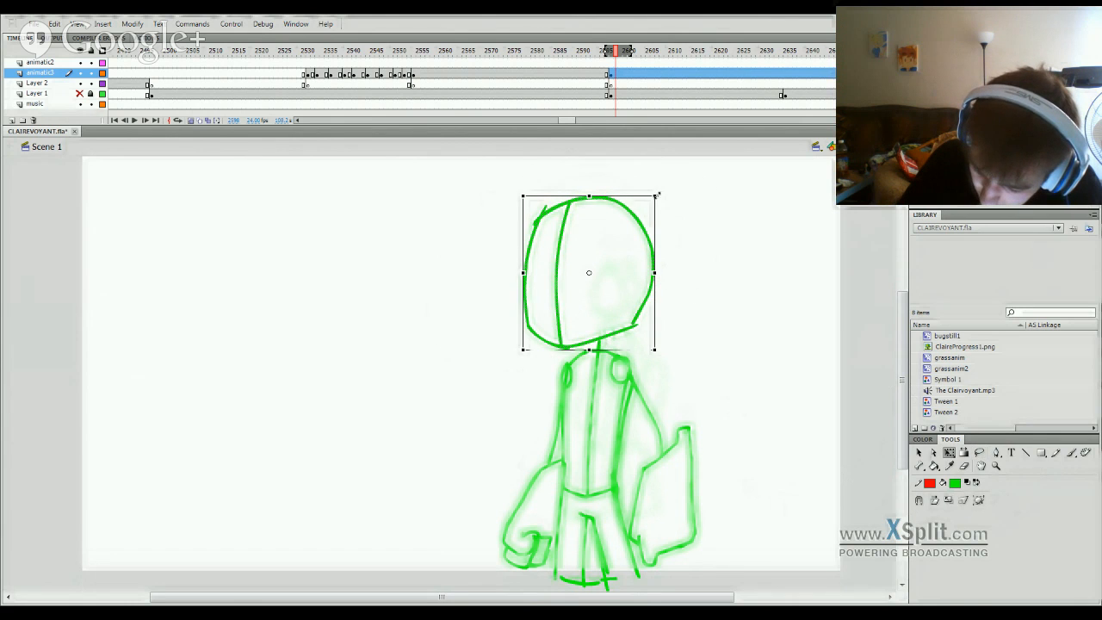
pyautogui.moveTo(655, 197); pyautogui.dragTo(636, 218)
pyautogui.moveTo(638, 263); pyautogui.dragTo(647, 261)
pyautogui.click(698, 272)
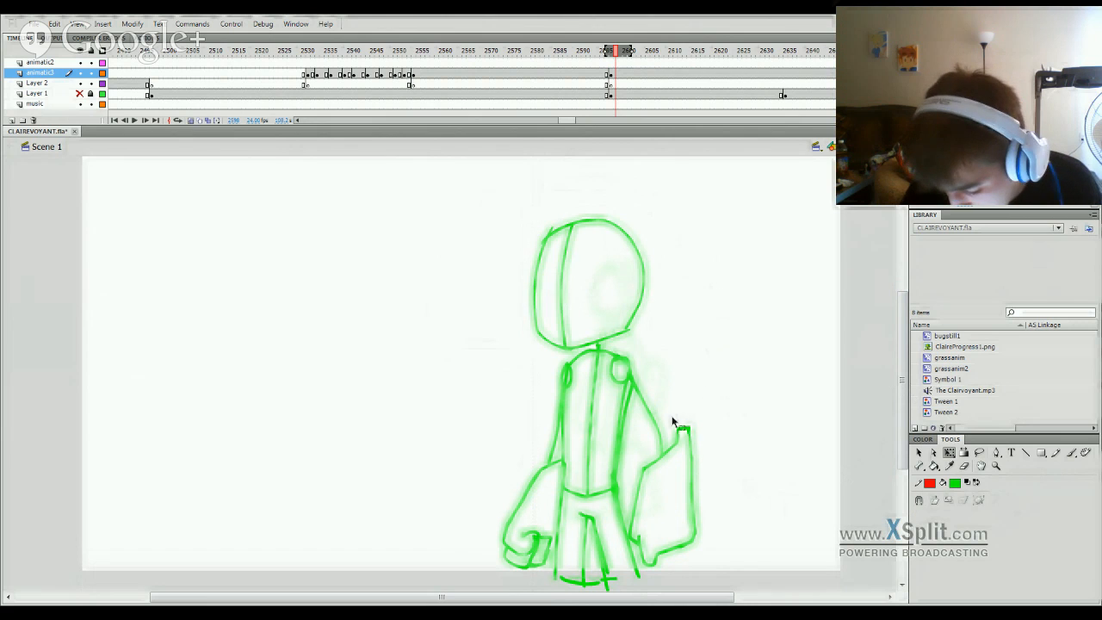
pyautogui.click(80, 94)
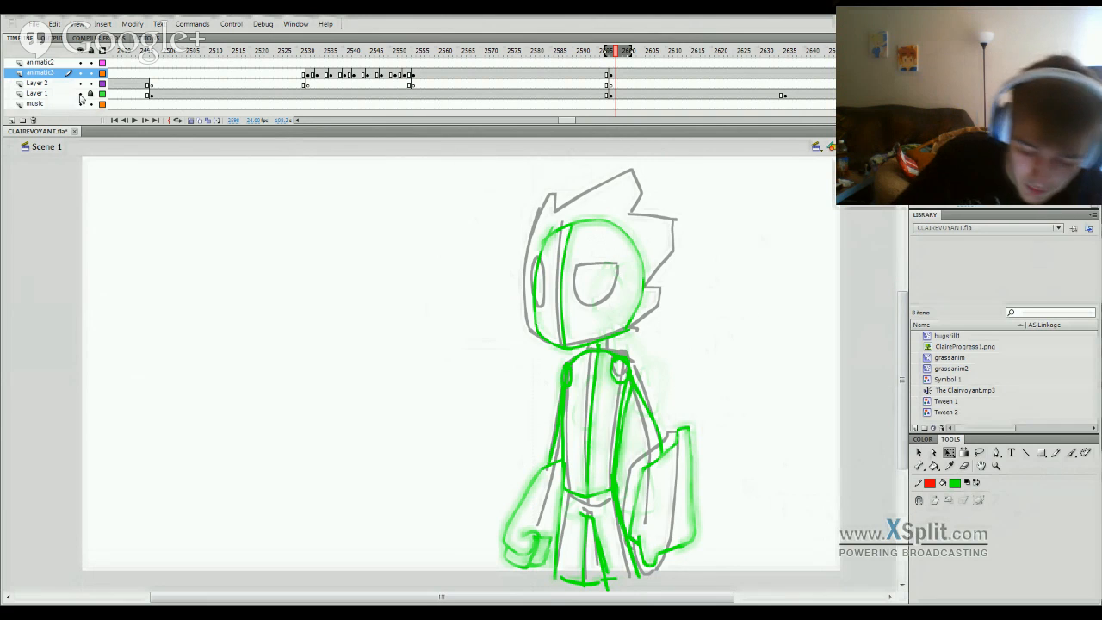
pyautogui.click(80, 93)
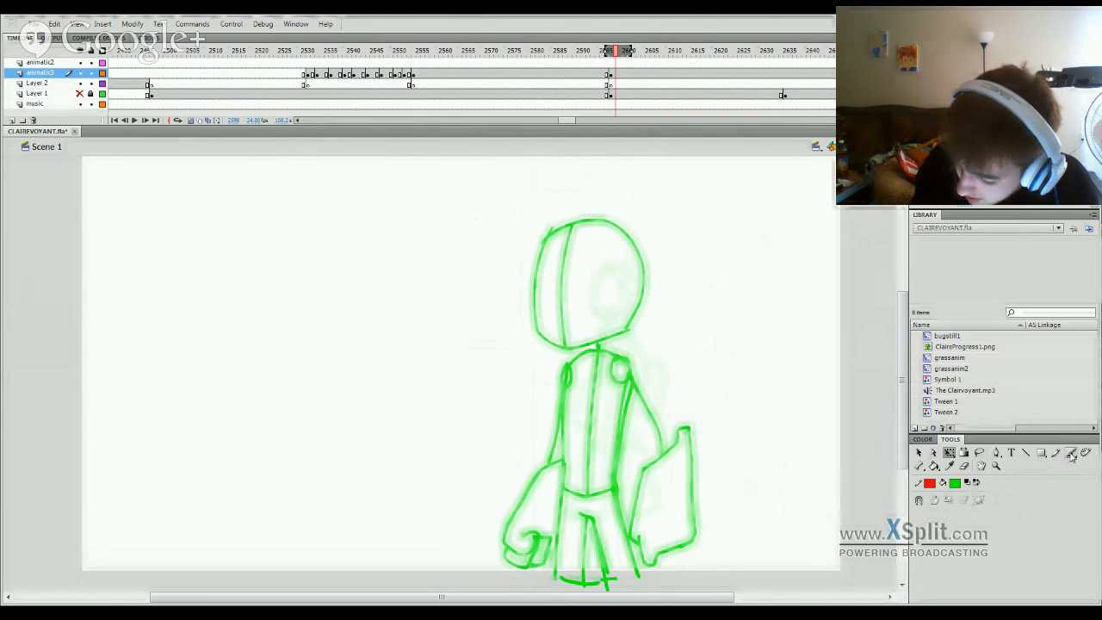
# Step: Draw the neck and collar, and add second lines along both upper arms to give them thickness
pyautogui.click(1070, 454)
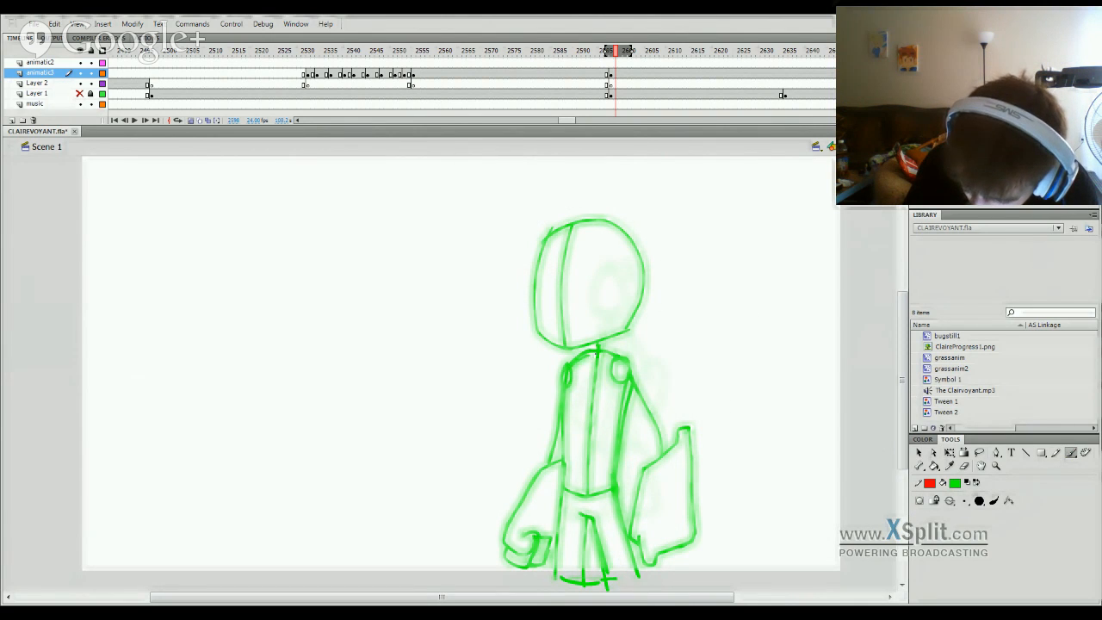
pyautogui.moveTo(588, 353)
pyautogui.mouseDown()
pyautogui.moveTo(645, 371)
pyautogui.moveTo(676, 443)
pyautogui.mouseUp()
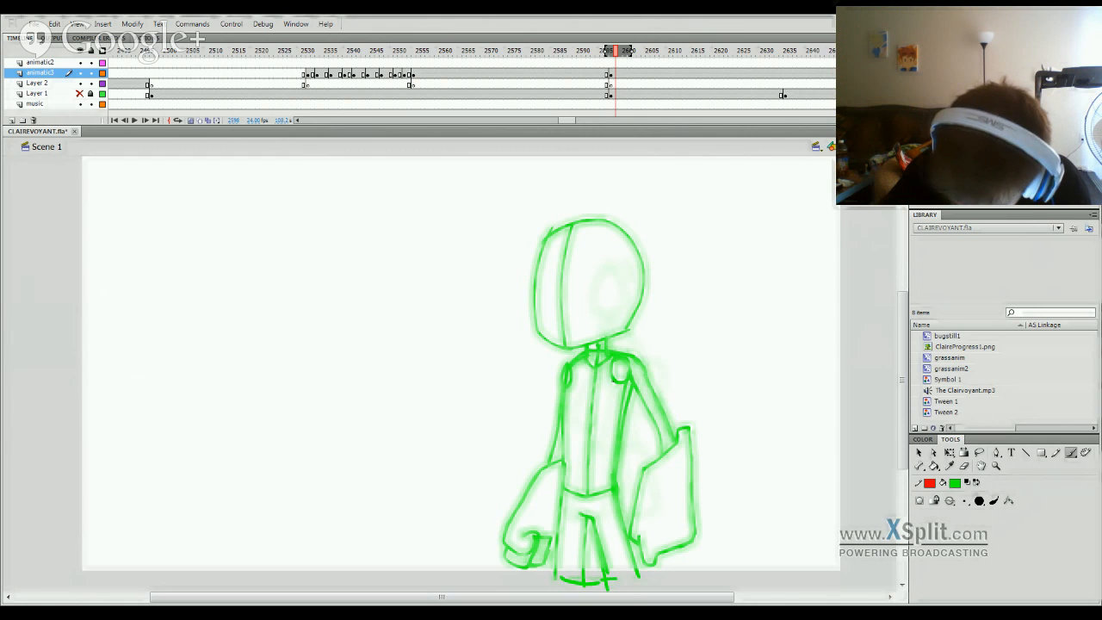
pyautogui.moveTo(631, 401); pyautogui.dragTo(662, 458)
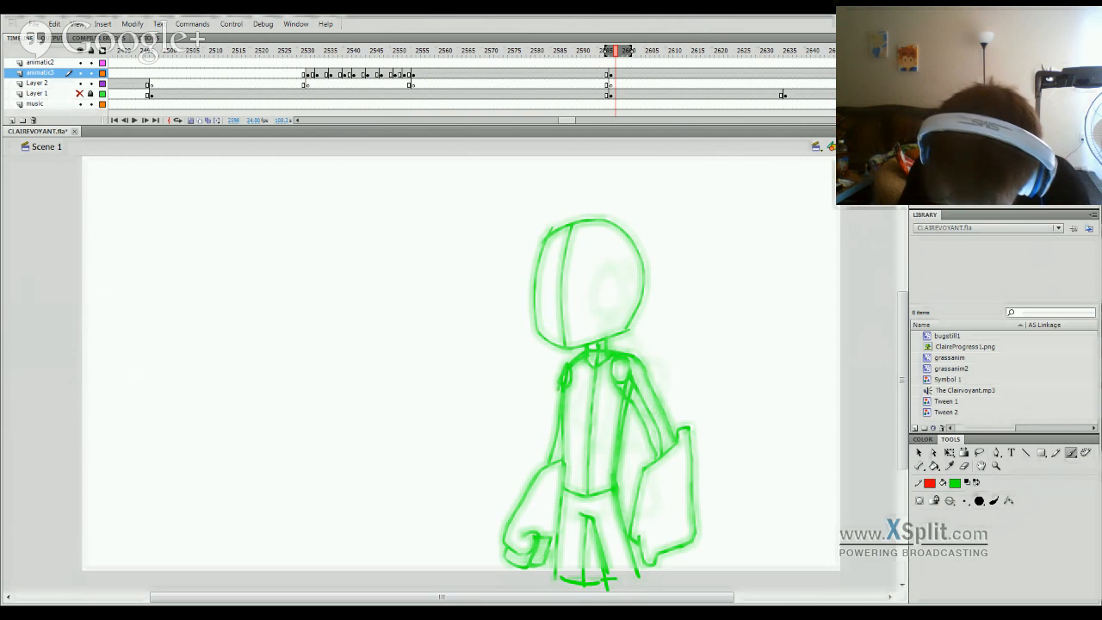
pyautogui.moveTo(564, 386); pyautogui.dragTo(546, 460)
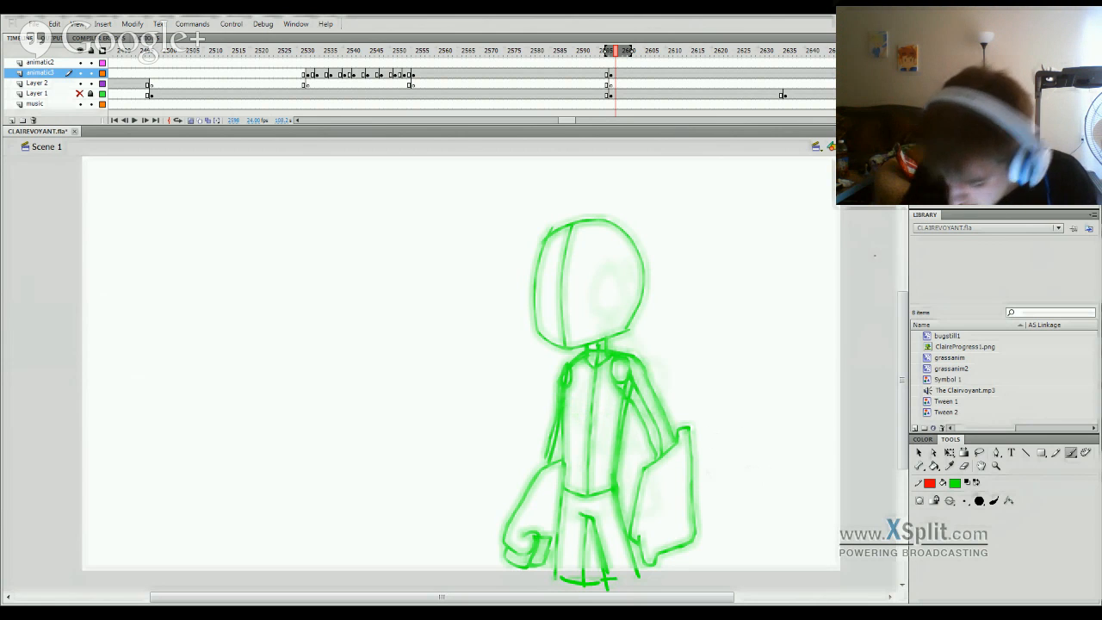
# Step: Draw the spiky hair outline from the forehead around the back of the head to the jaw, and play the timeline
pyautogui.moveTo(543, 242); pyautogui.dragTo(571, 198)
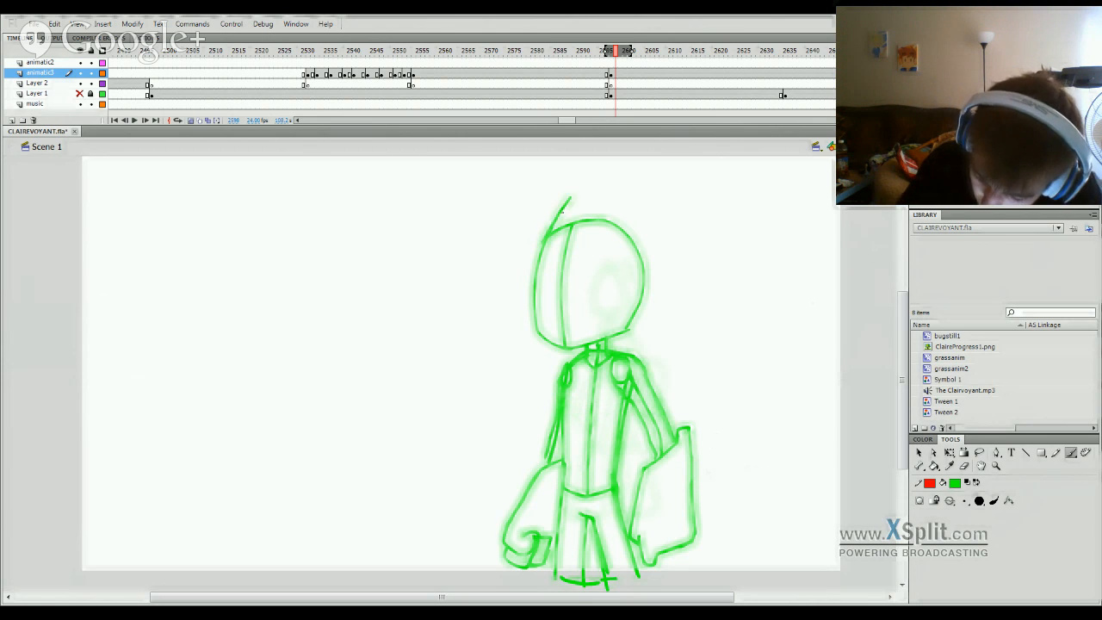
pyautogui.hotkey('ctrl', 'z')
pyautogui.moveTo(546, 237)
pyautogui.mouseDown()
pyautogui.moveTo(574, 203)
pyautogui.moveTo(644, 192)
pyautogui.moveTo(655, 209)
pyautogui.moveTo(641, 228)
pyautogui.moveTo(681, 246)
pyautogui.moveTo(677, 271)
pyautogui.moveTo(649, 297)
pyautogui.moveTo(667, 306)
pyautogui.moveTo(639, 331)
pyautogui.mouseUp()
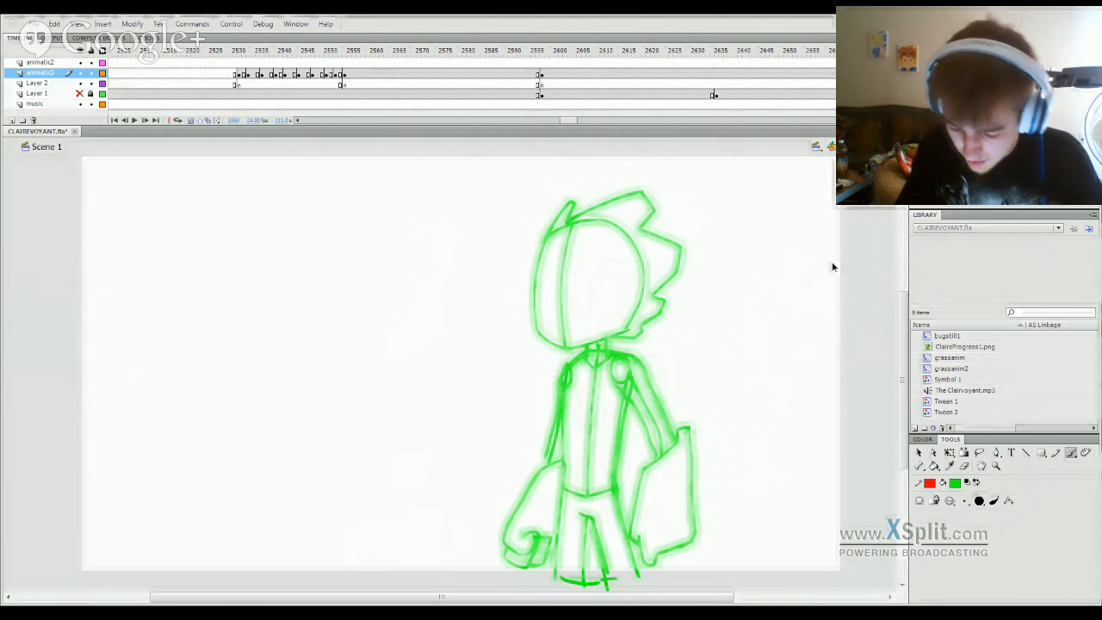
pyautogui.press('Return')
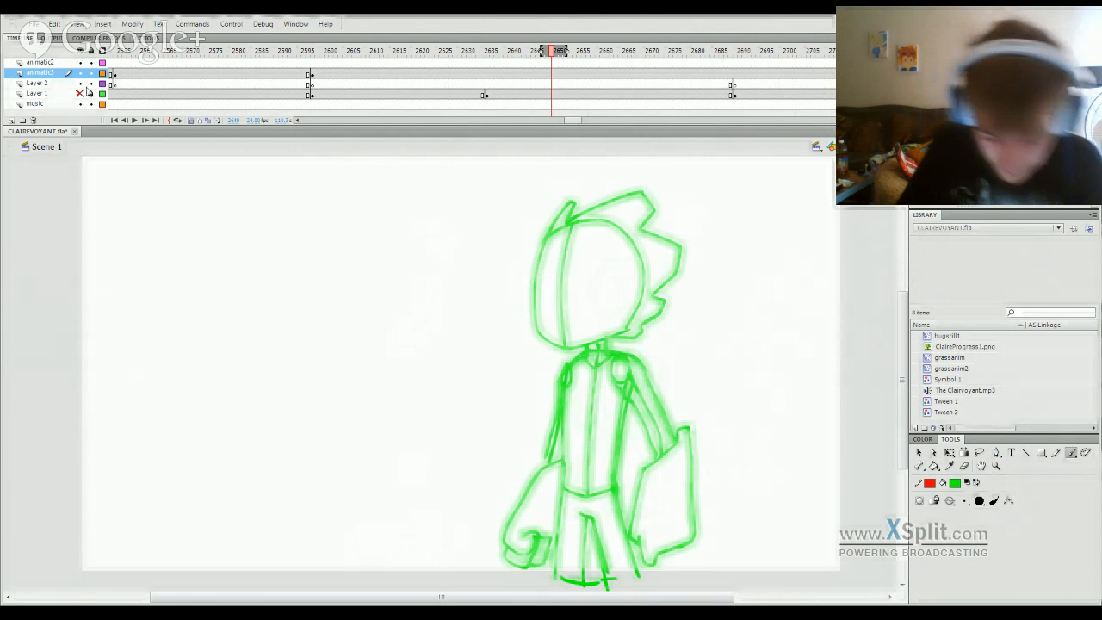
# Step: Insert a keyframe on animatic3 near frame 2643 and delete the copied green figure from it
pyautogui.moveTo(537, 53)
pyautogui.mouseDown()
pyautogui.moveTo(496, 54)
pyautogui.moveTo(524, 53)
pyautogui.mouseUp()
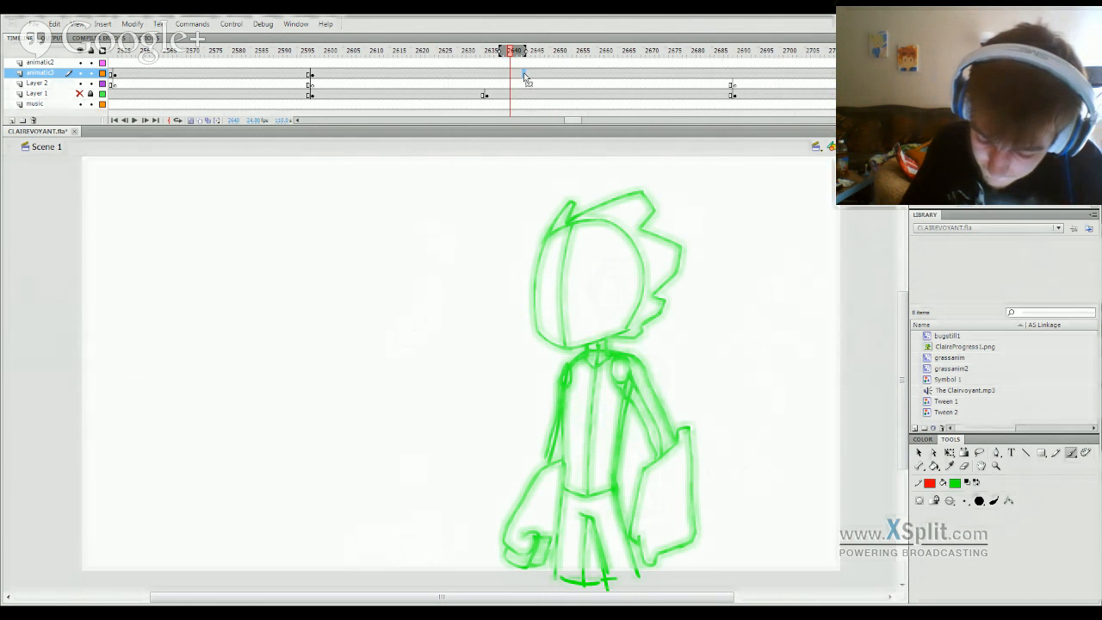
pyautogui.click(521, 74)
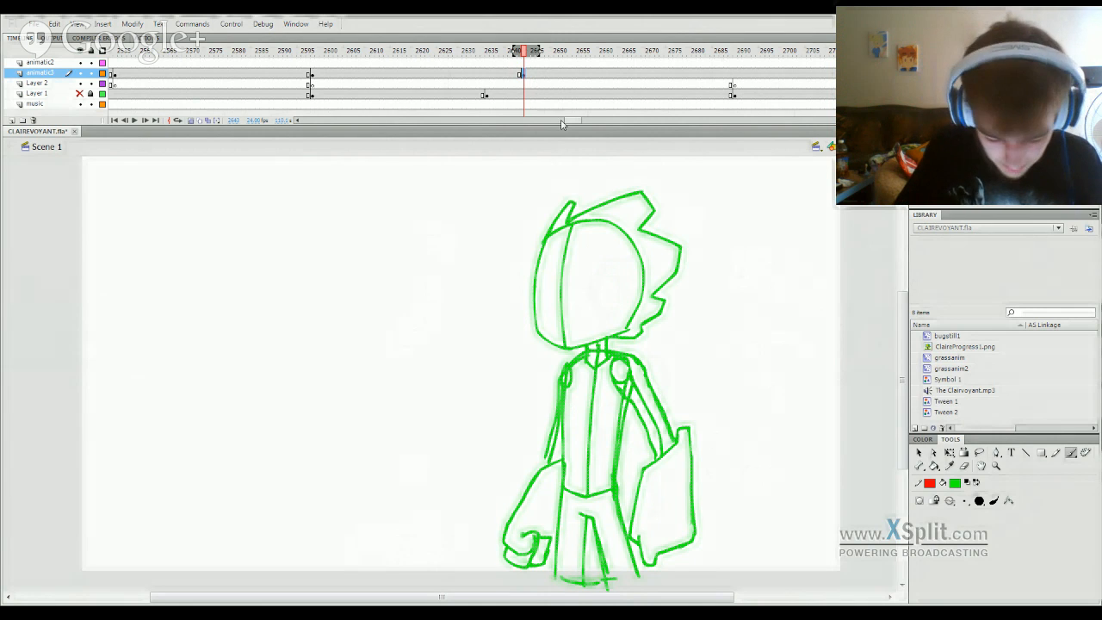
pyautogui.press('Delete')
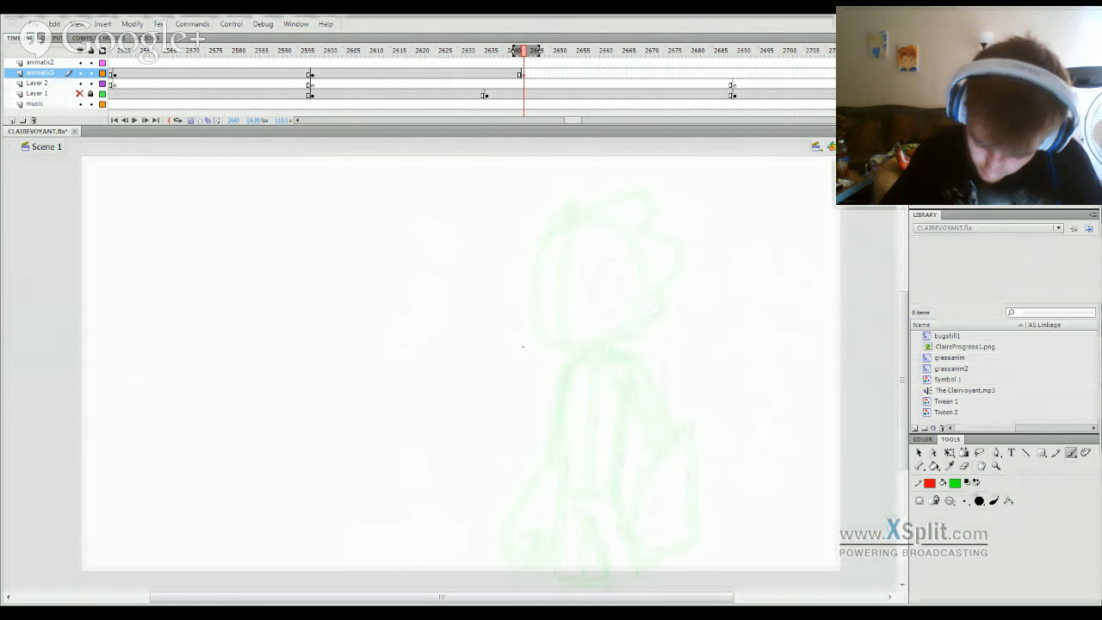
pyautogui.moveTo(522, 347); pyautogui.dragTo(534, 245)
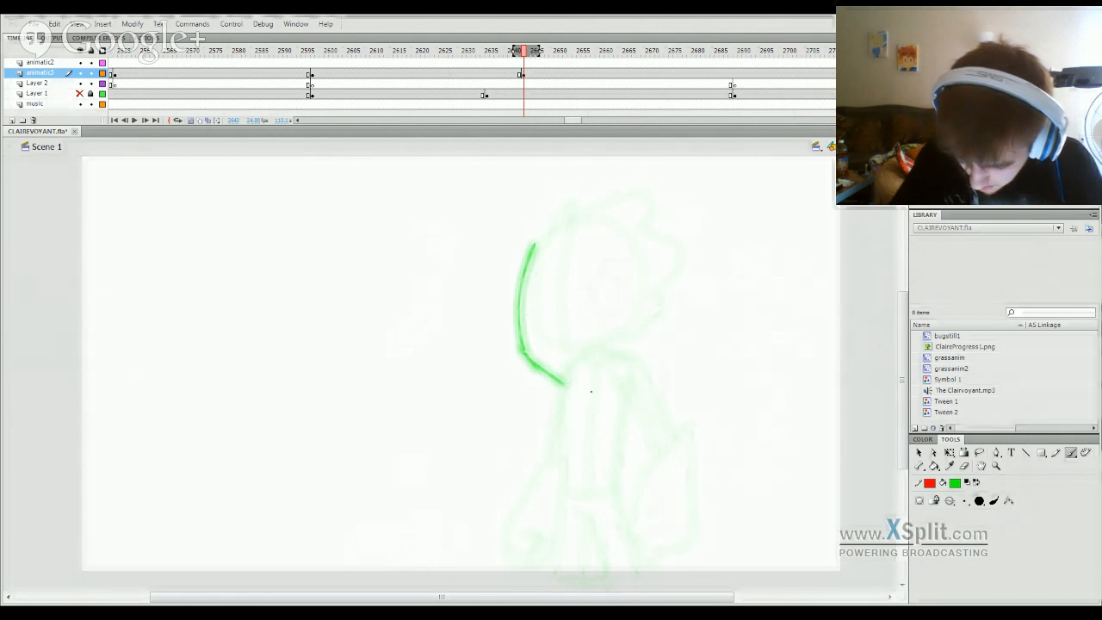
pyautogui.moveTo(522, 348)
pyautogui.mouseDown()
pyautogui.moveTo(543, 369)
pyautogui.moveTo(528, 231)
pyautogui.moveTo(531, 311)
pyautogui.mouseUp()
pyautogui.hotkey('ctrl', 'z')
pyautogui.click(964, 466)
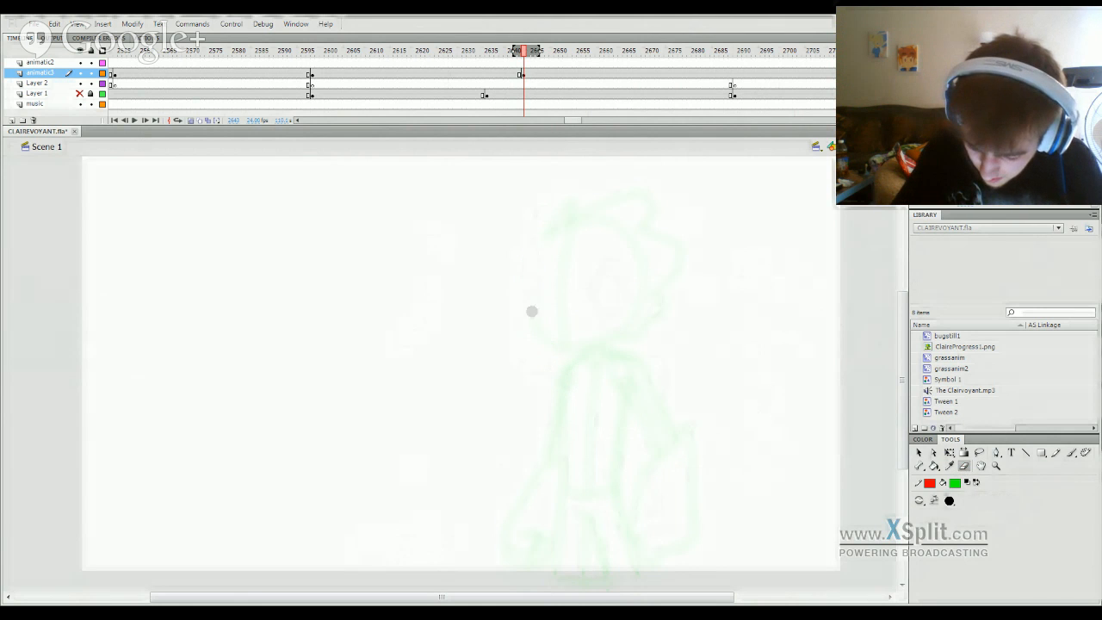
# Step: Add a keyframe to Layer 1 near frame 2643, delete its grey reference drawing from there, and keep the layer hidden
pyautogui.click(81, 94)
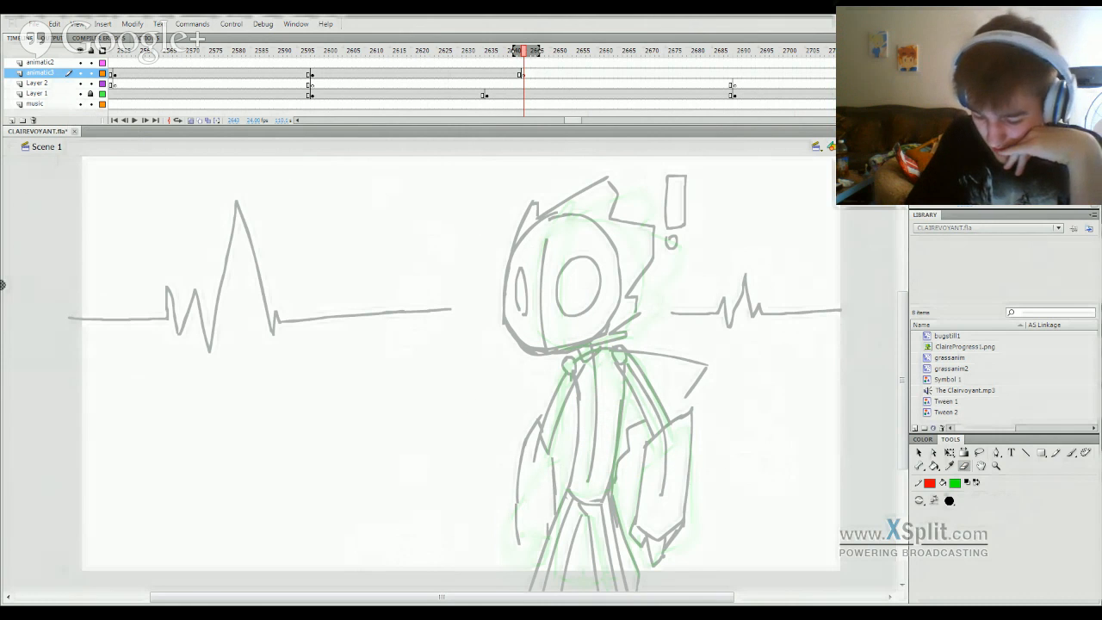
pyautogui.click(80, 93)
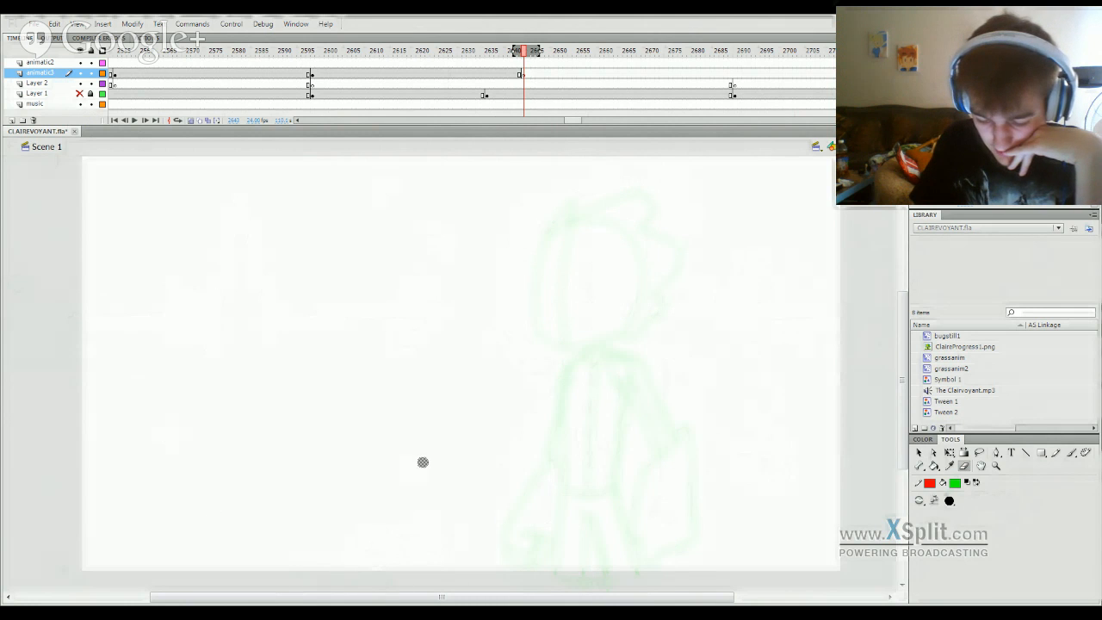
pyautogui.click(524, 95)
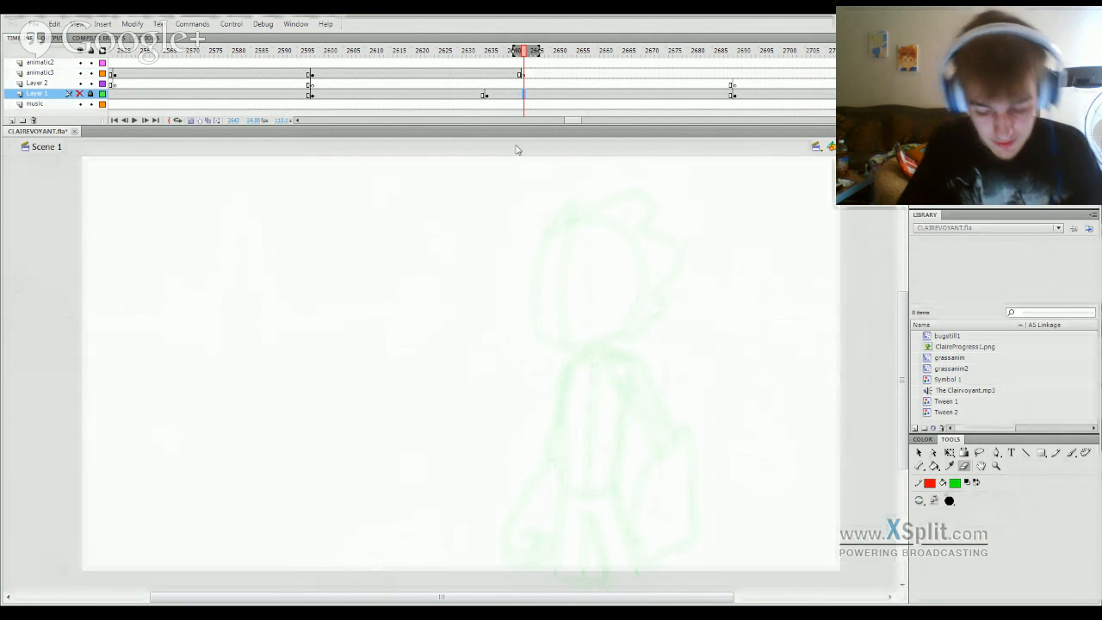
pyautogui.press('F7')
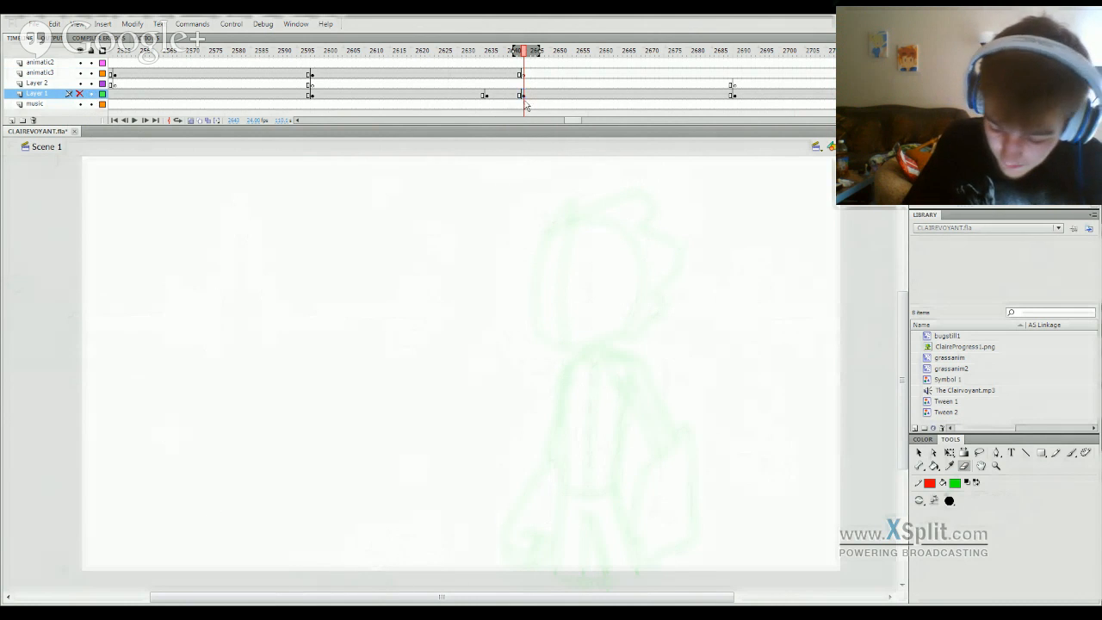
pyautogui.click(81, 95)
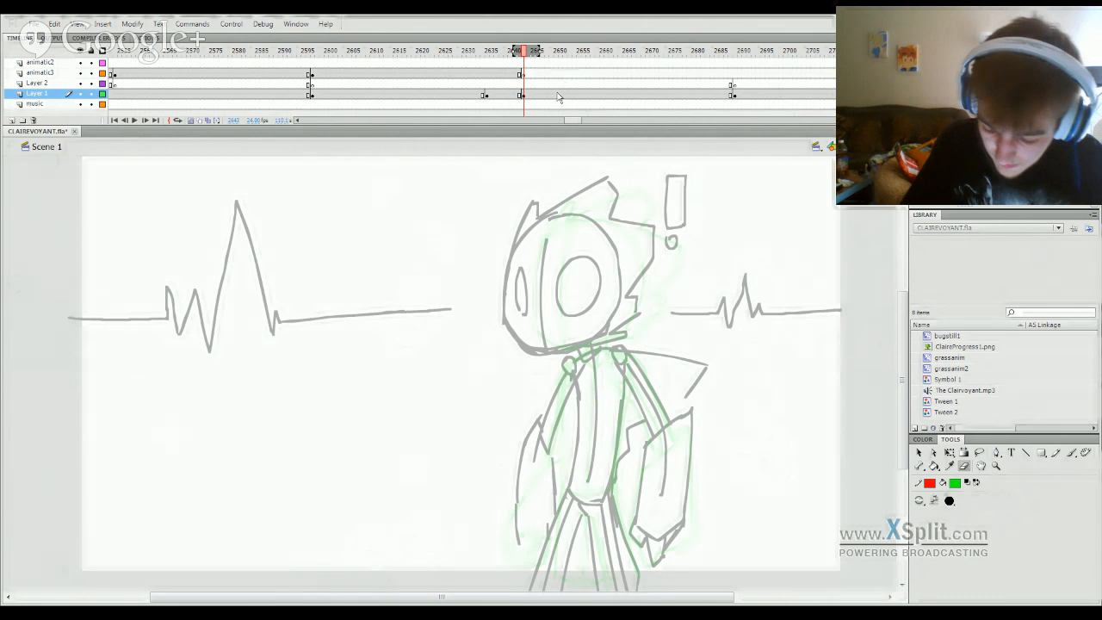
pyautogui.click(524, 96)
pyautogui.press('Delete')
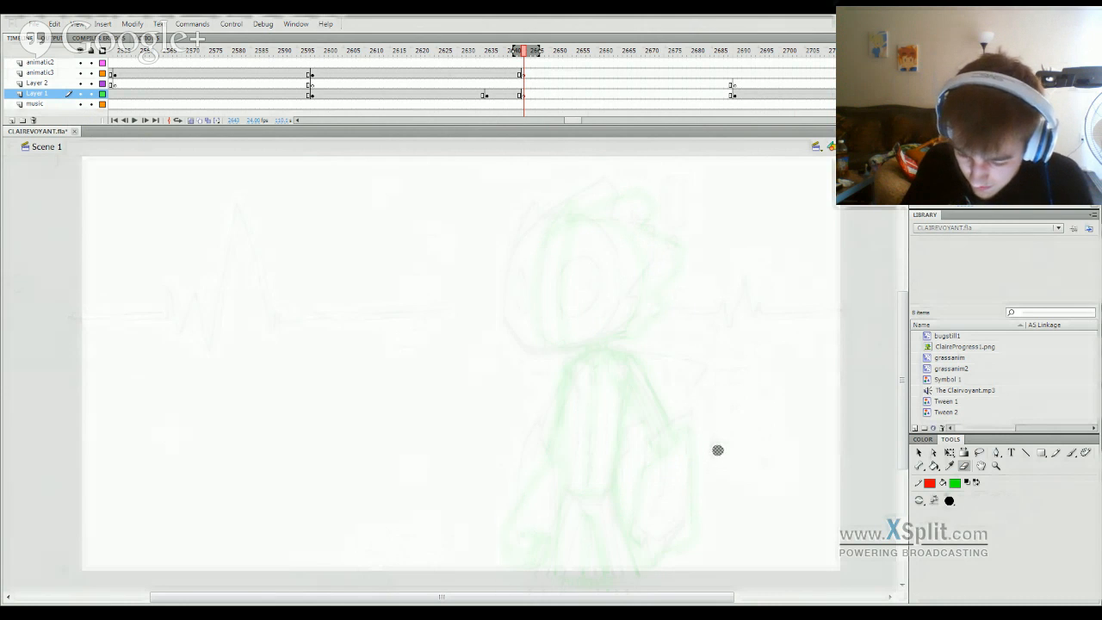
pyautogui.click(80, 93)
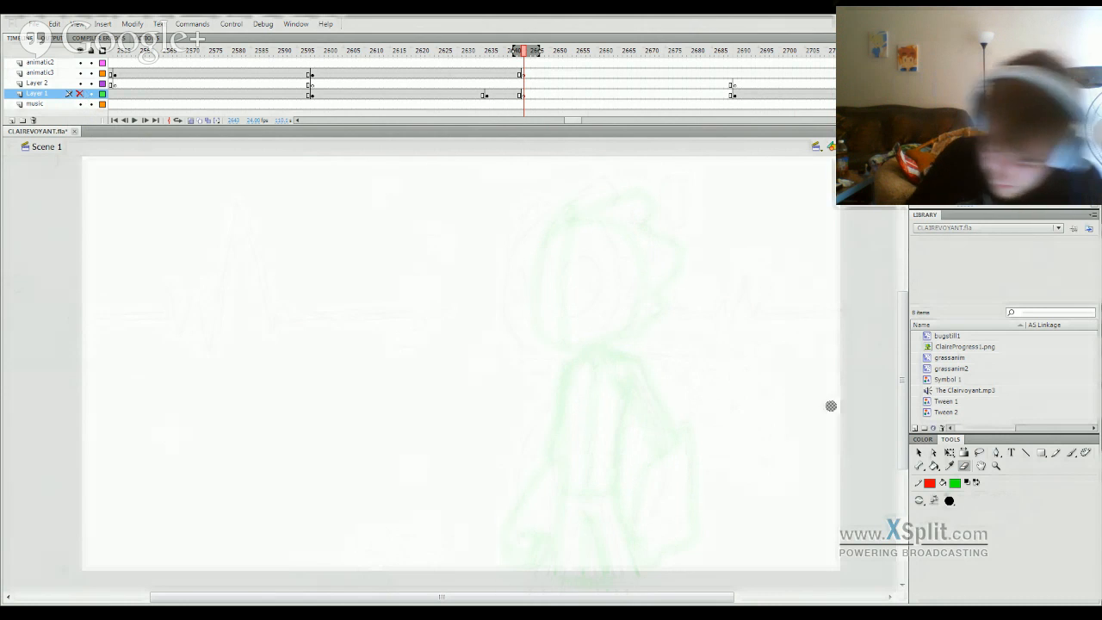
# Step: On animatic3's new keyframe, brush the torso outline with a rounded shoulder line and two long sides
pyautogui.click(1070, 454)
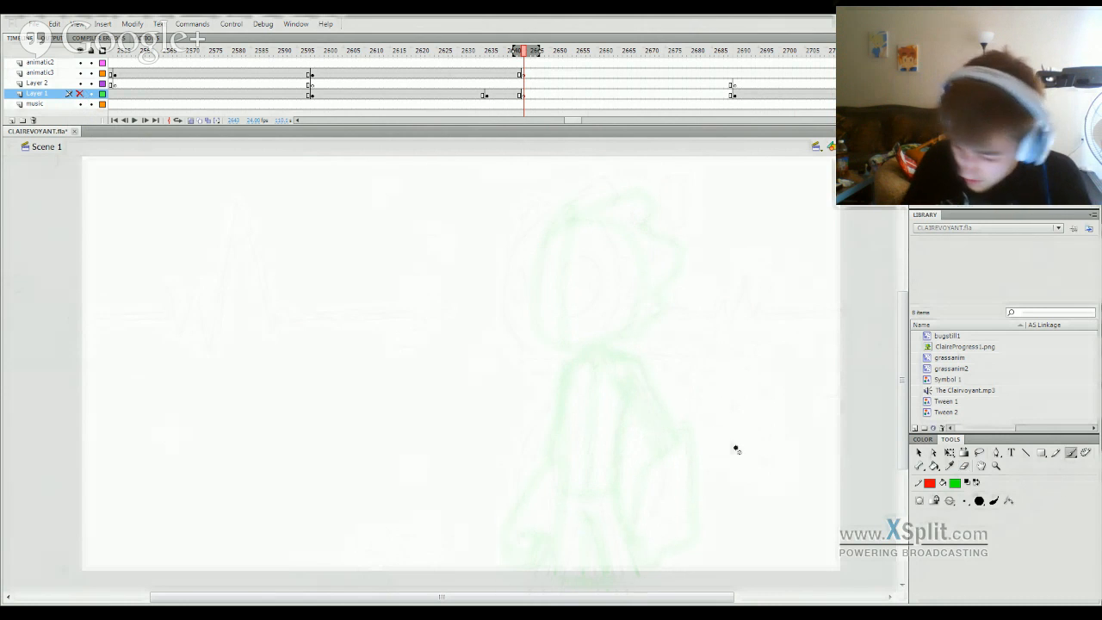
pyautogui.click(527, 73)
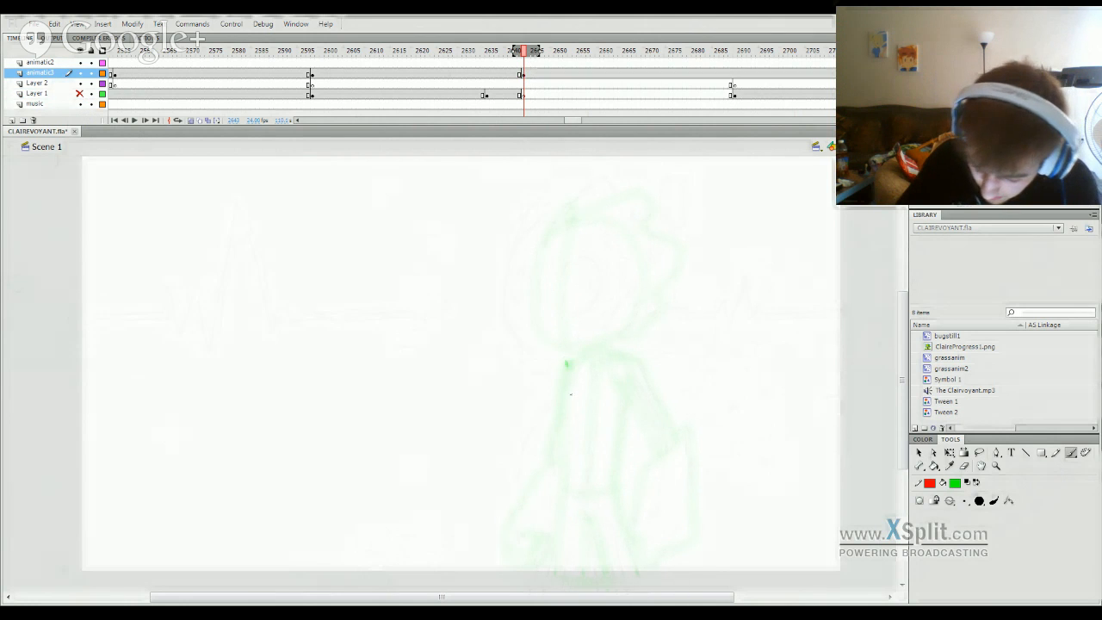
pyautogui.moveTo(558, 495); pyautogui.dragTo(559, 388)
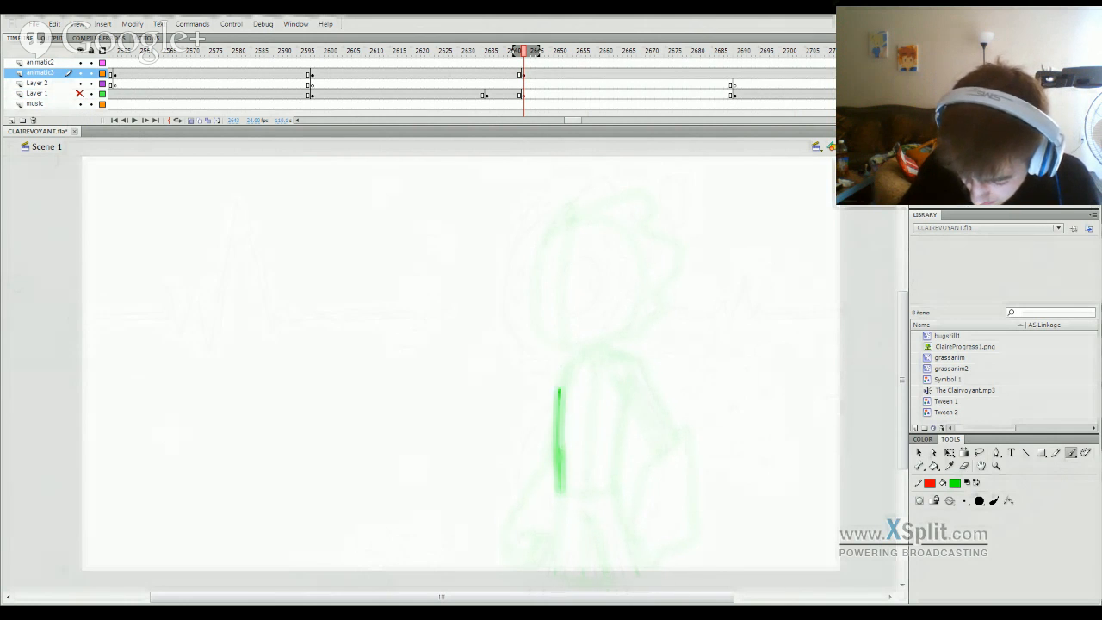
pyautogui.hotkey('ctrl', 'z')
pyautogui.moveTo(560, 472)
pyautogui.mouseDown()
pyautogui.moveTo(548, 372)
pyautogui.moveTo(571, 360)
pyautogui.moveTo(603, 369)
pyautogui.moveTo(622, 394)
pyautogui.moveTo(610, 495)
pyautogui.mouseUp()
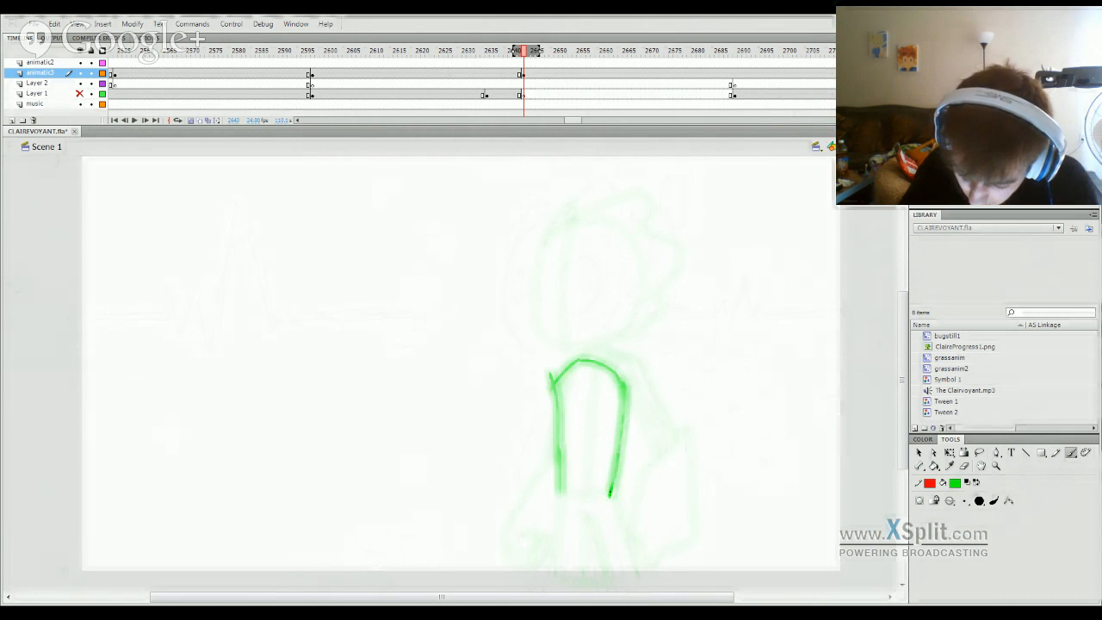
pyautogui.moveTo(616, 458)
pyautogui.mouseDown()
pyautogui.moveTo(613, 501)
pyautogui.moveTo(522, 589)
pyautogui.mouseUp()
pyautogui.hotkey('ctrl', 'z')
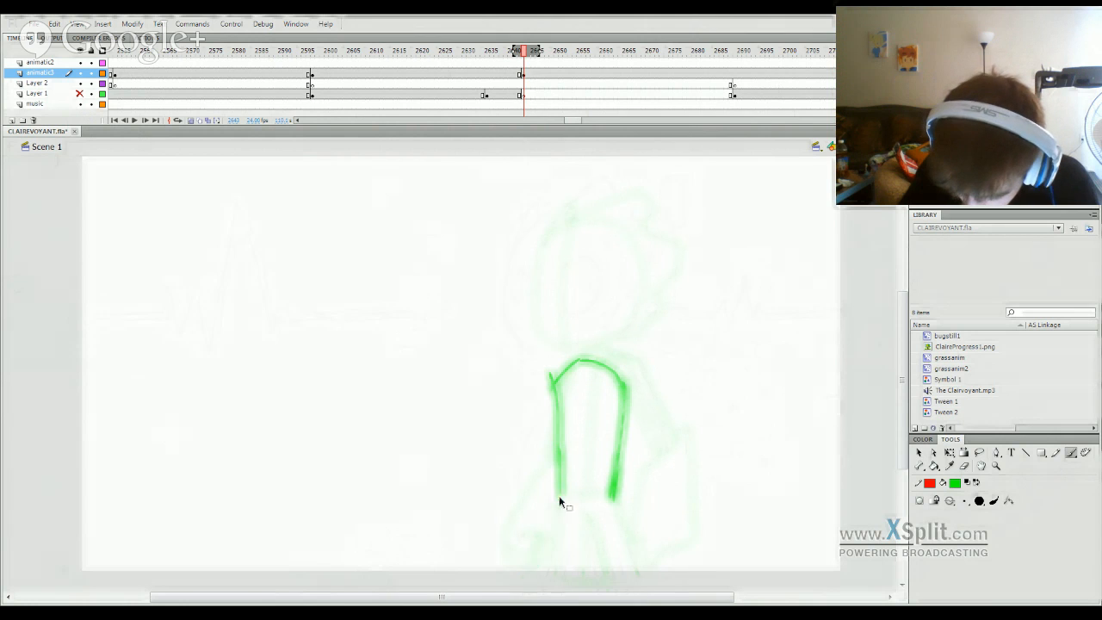
# Step: Draw the legs below the torso, with a slanted outer line and an inner line bending down from the hips
pyautogui.moveTo(561, 488); pyautogui.dragTo(528, 582)
pyautogui.moveTo(570, 504)
pyautogui.mouseDown()
pyautogui.moveTo(586, 514)
pyautogui.moveTo(571, 591)
pyautogui.moveTo(580, 594)
pyautogui.mouseUp()
pyautogui.hotkey('ctrl', 'z')
pyautogui.moveTo(612, 498); pyautogui.dragTo(608, 592)
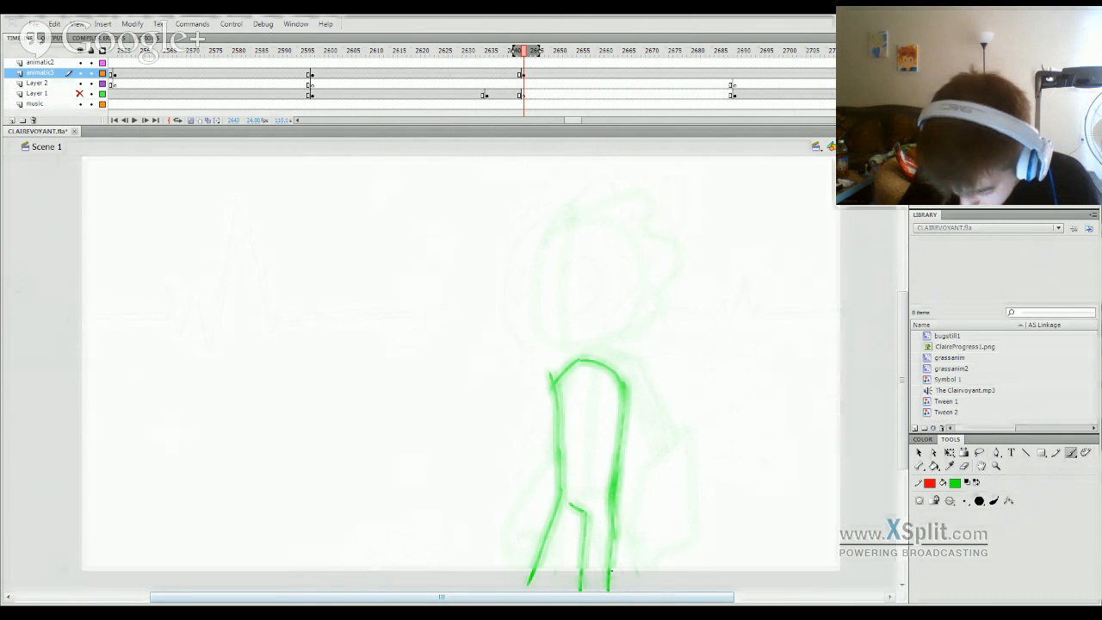
pyautogui.hotkey('ctrl', 'z')
pyautogui.moveTo(614, 498); pyautogui.dragTo(618, 590)
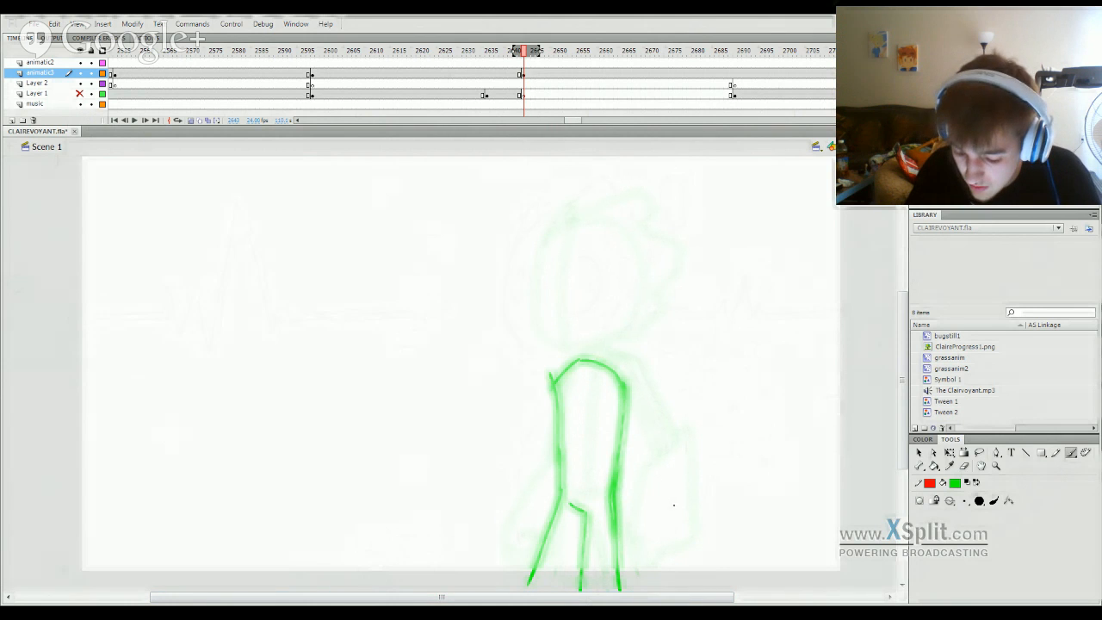
pyautogui.hotkey('ctrl', 'z')
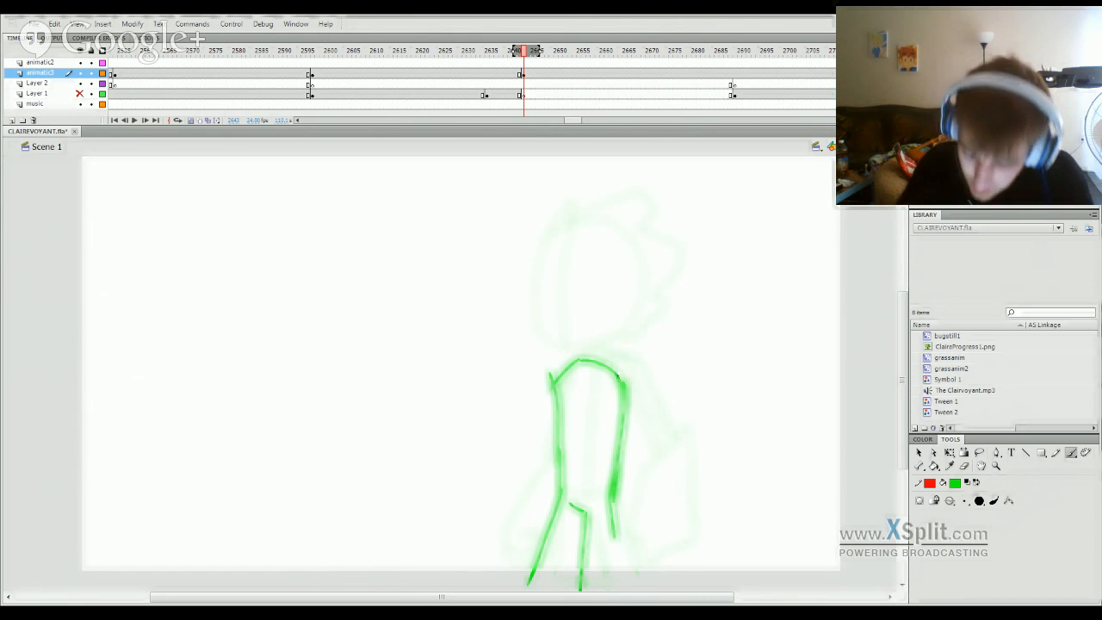
# Step: Draw both shoulder joints and outstretched upper arms, adding a large bulky forearm and fist on the arm nearest the onion-skinned forearm
pyautogui.moveTo(619, 378)
pyautogui.mouseDown()
pyautogui.moveTo(622, 401)
pyautogui.moveTo(610, 383)
pyautogui.moveTo(715, 468)
pyautogui.moveTo(719, 504)
pyautogui.mouseUp()
pyautogui.moveTo(655, 530)
pyautogui.mouseDown()
pyautogui.moveTo(668, 510)
pyautogui.moveTo(694, 520)
pyautogui.moveTo(665, 530)
pyautogui.moveTo(689, 550)
pyautogui.mouseUp()
pyautogui.moveTo(705, 498)
pyautogui.mouseDown()
pyautogui.moveTo(736, 519)
pyautogui.moveTo(738, 563)
pyautogui.moveTo(710, 565)
pyautogui.moveTo(716, 463)
pyautogui.moveTo(739, 477)
pyautogui.moveTo(748, 525)
pyautogui.moveTo(635, 491)
pyautogui.moveTo(749, 551)
pyautogui.moveTo(735, 511)
pyautogui.mouseUp()
pyautogui.click(979, 452)
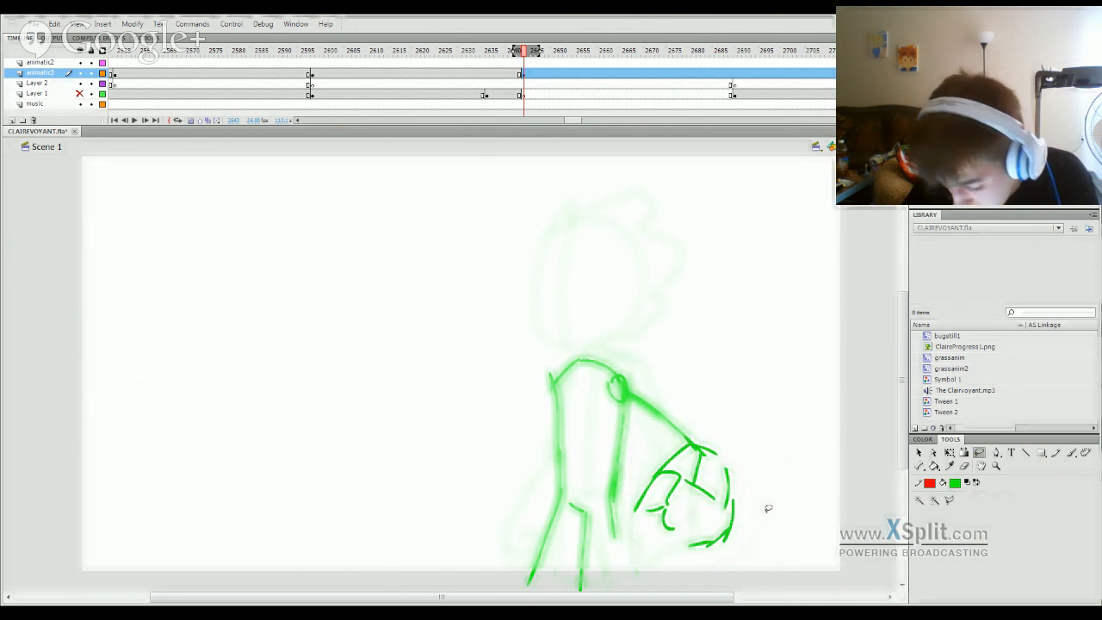
pyautogui.click(769, 508)
pyautogui.press('b')
pyautogui.moveTo(552, 385)
pyautogui.mouseDown()
pyautogui.moveTo(548, 407)
pyautogui.moveTo(468, 479)
pyautogui.mouseUp()
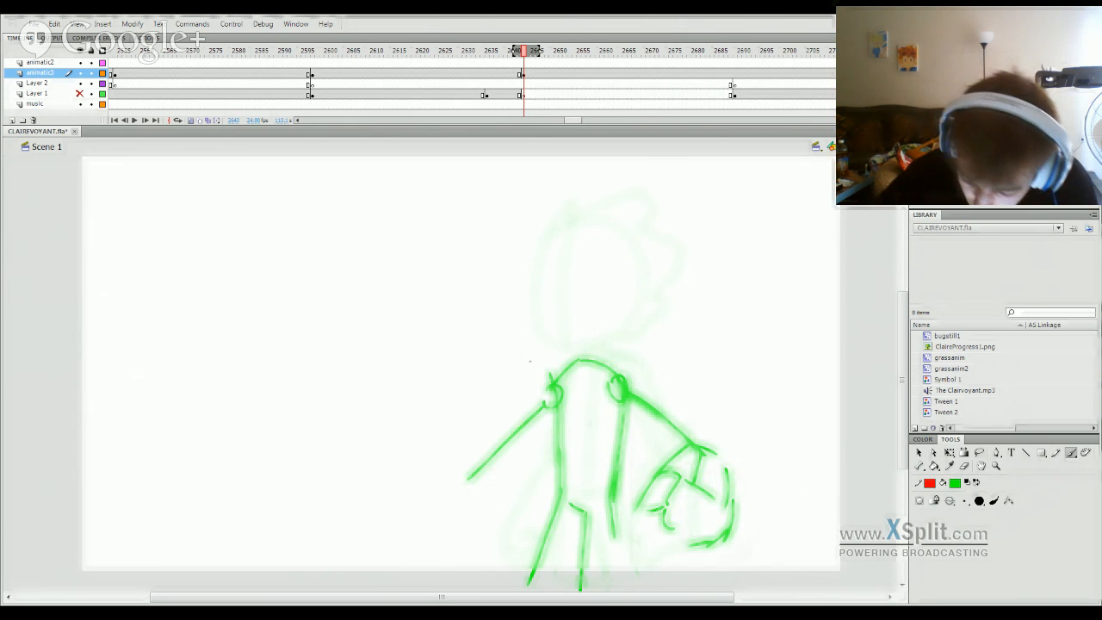
# Step: Draw the rounded head outline above the shoulders, with a curved eye line inside it
pyautogui.moveTo(538, 370)
pyautogui.mouseDown()
pyautogui.moveTo(514, 315)
pyautogui.moveTo(531, 236)
pyautogui.moveTo(515, 271)
pyautogui.moveTo(564, 248)
pyautogui.moveTo(616, 255)
pyautogui.moveTo(613, 344)
pyautogui.mouseUp()
pyautogui.moveTo(520, 354)
pyautogui.mouseDown()
pyautogui.moveTo(566, 373)
pyautogui.moveTo(607, 345)
pyautogui.mouseUp()
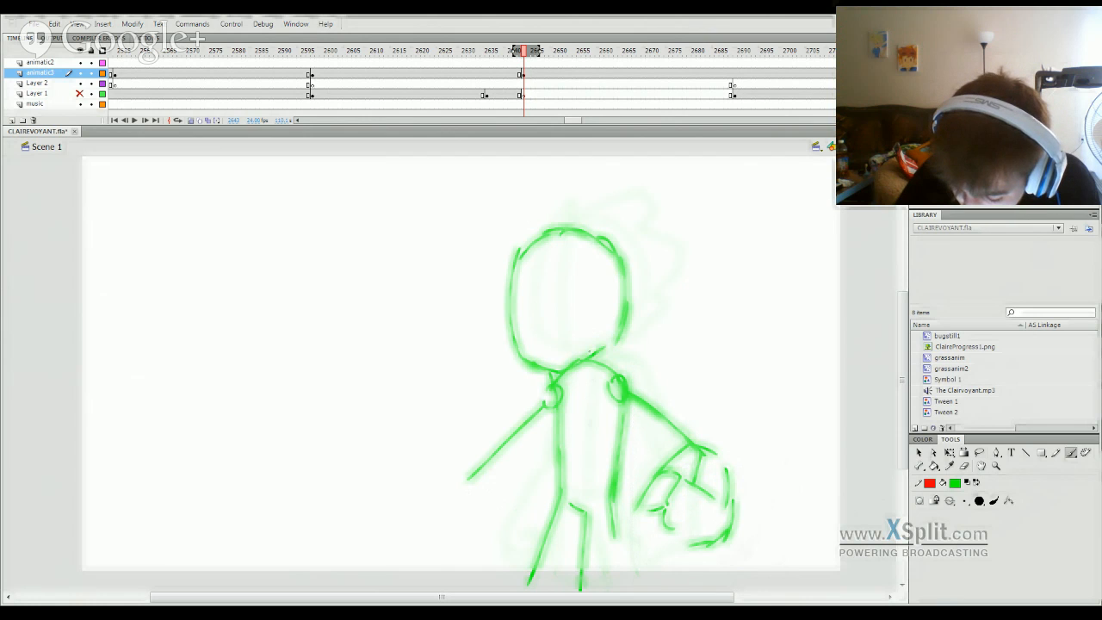
pyautogui.hotkey('ctrl', 'z')
pyautogui.moveTo(522, 356)
pyautogui.mouseDown()
pyautogui.moveTo(557, 373)
pyautogui.moveTo(596, 360)
pyautogui.moveTo(615, 343)
pyautogui.moveTo(581, 279)
pyautogui.moveTo(603, 298)
pyautogui.mouseUp()
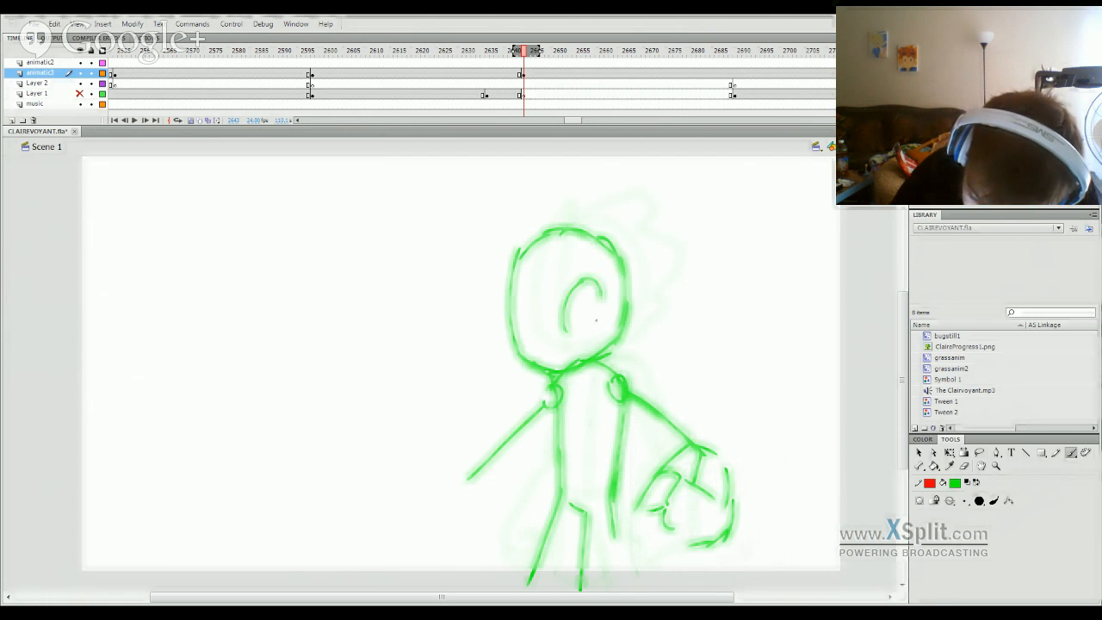
# Step: Add the waist and collar lines, and draw a boxy forearm and fist at the end of the bare arm
pyautogui.moveTo(561, 489); pyautogui.dragTo(612, 496)
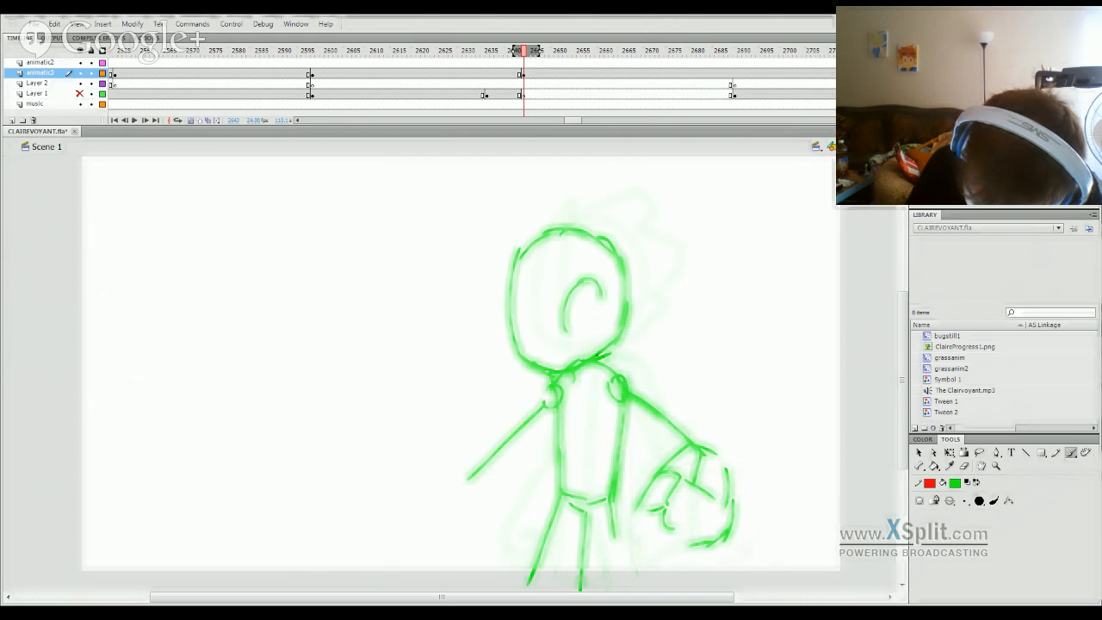
pyautogui.moveTo(599, 359); pyautogui.dragTo(624, 367)
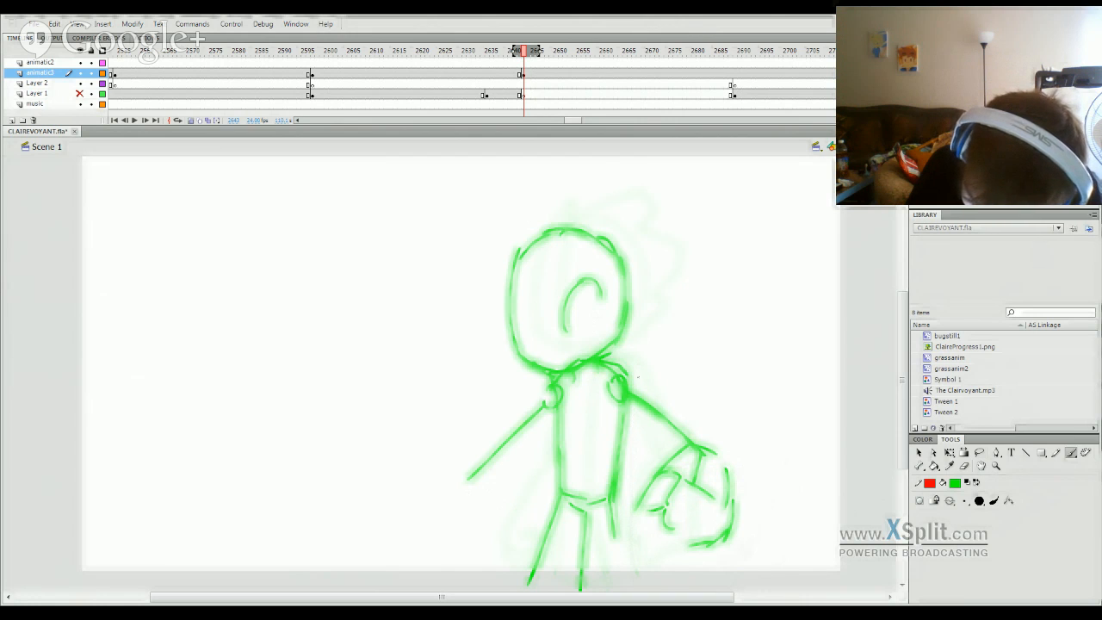
pyautogui.moveTo(432, 477)
pyautogui.mouseDown()
pyautogui.moveTo(443, 514)
pyautogui.moveTo(496, 456)
pyautogui.mouseUp()
pyautogui.moveTo(494, 448)
pyautogui.mouseDown()
pyautogui.moveTo(506, 475)
pyautogui.moveTo(499, 493)
pyautogui.moveTo(483, 466)
pyautogui.mouseUp()
pyautogui.moveTo(483, 463)
pyautogui.mouseDown()
pyautogui.moveTo(500, 452)
pyautogui.moveTo(522, 496)
pyautogui.moveTo(491, 515)
pyautogui.moveTo(492, 496)
pyautogui.mouseUp()
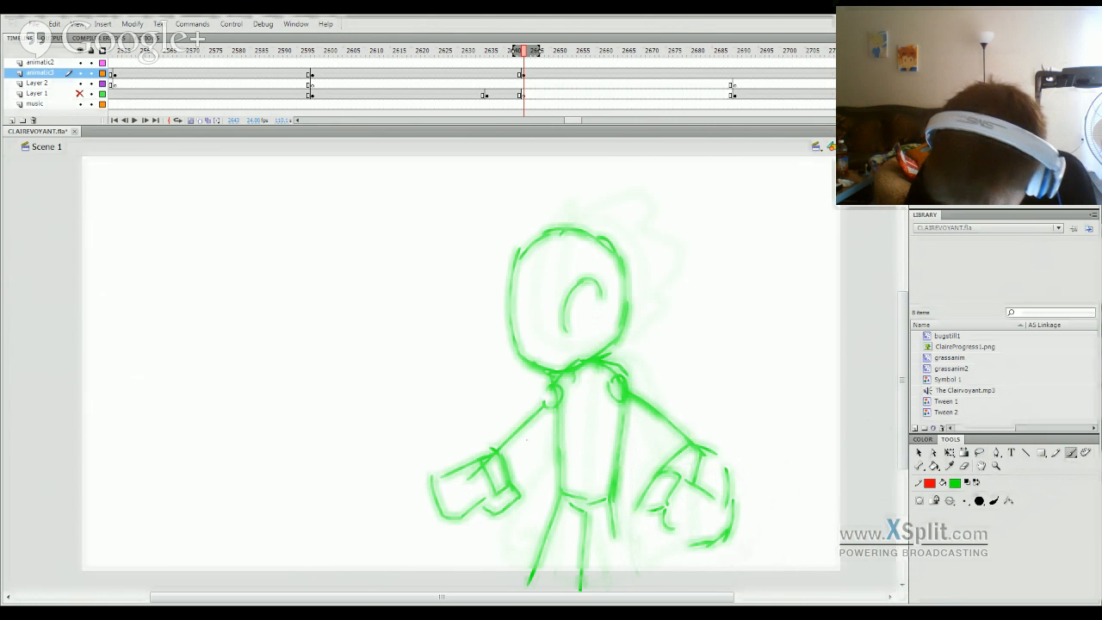
# Step: Draw a curved vertical centre line and a slightly tilted horizontal guideline across the face
pyautogui.moveTo(558, 374); pyautogui.dragTo(552, 212)
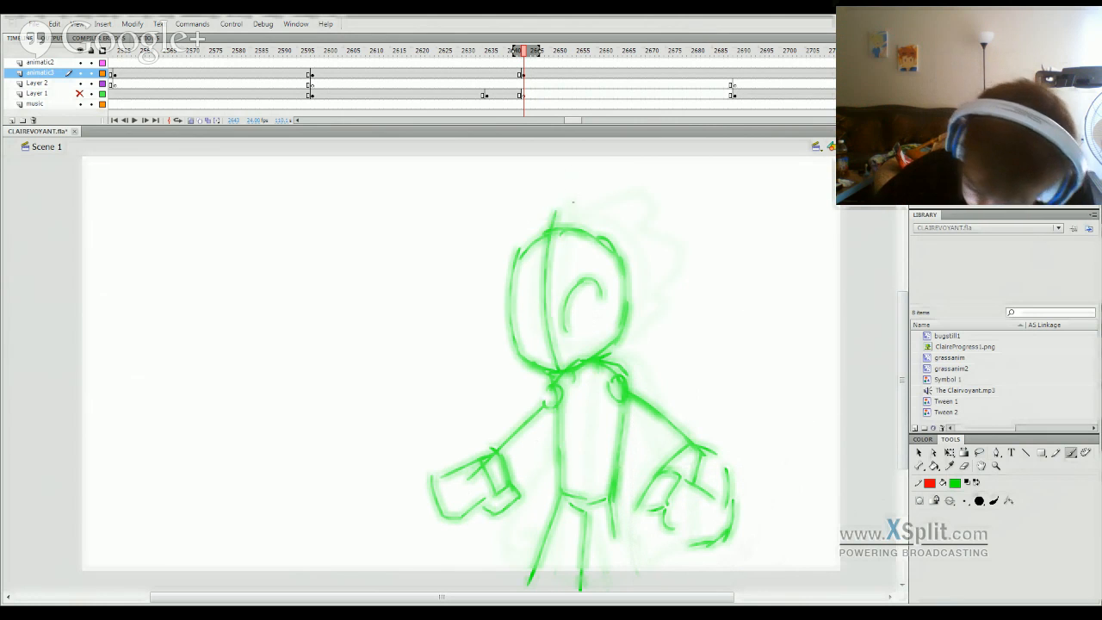
pyautogui.press('q')
pyautogui.press('b')
pyautogui.moveTo(512, 326); pyautogui.dragTo(627, 318)
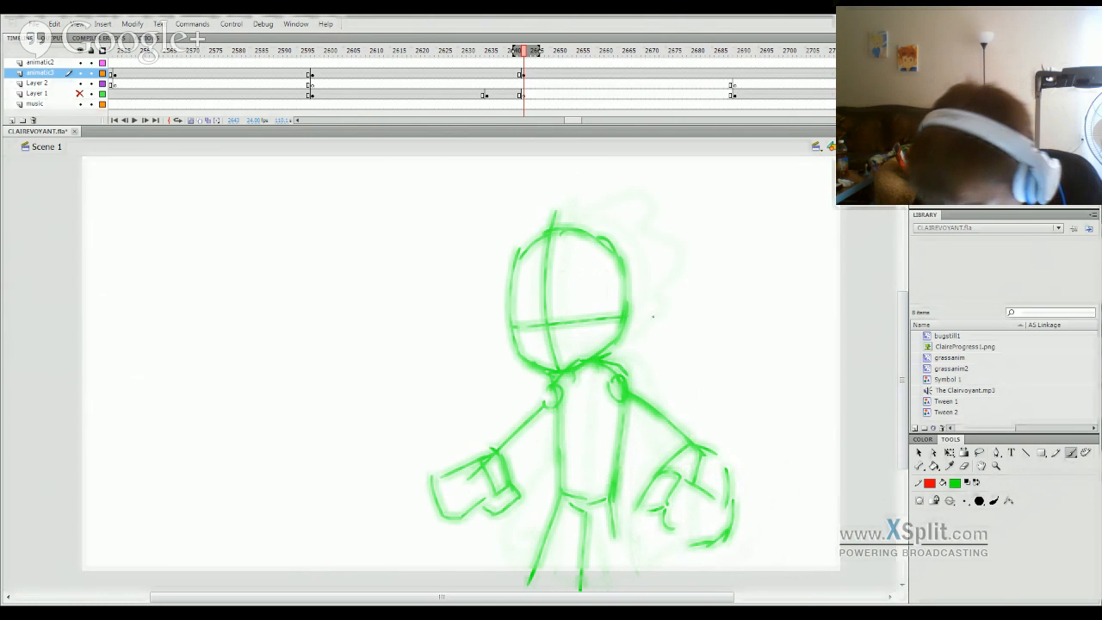
pyautogui.hotkey('ctrl', 'z')
pyautogui.moveTo(514, 331); pyautogui.dragTo(613, 310)
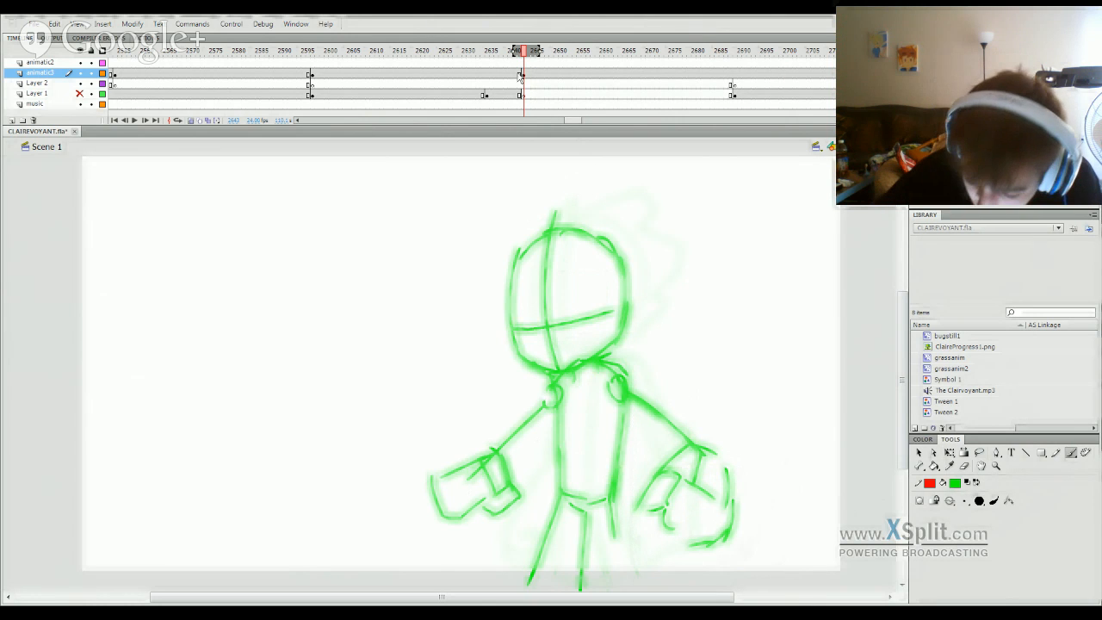
# Step: Play the timeline across the new keyframe to compare the two poses
pyautogui.moveTo(527, 65)
pyautogui.mouseDown()
pyautogui.moveTo(513, 64)
pyautogui.moveTo(540, 67)
pyautogui.moveTo(506, 81)
pyautogui.mouseUp()
pyautogui.press('Return')
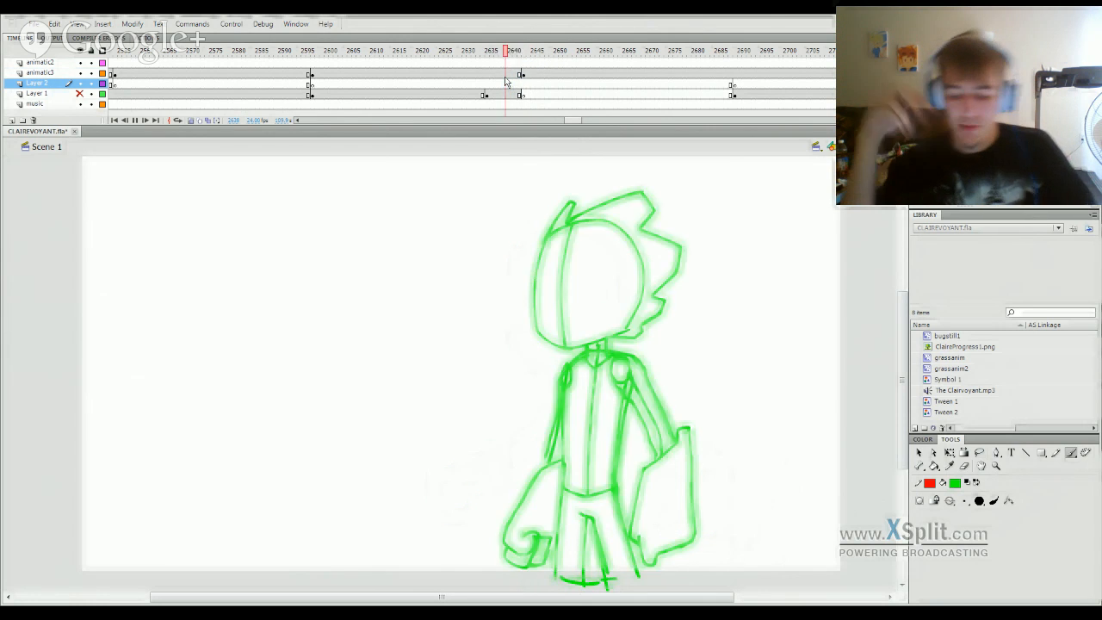
pyautogui.press('Return')
pyautogui.click(528, 53)
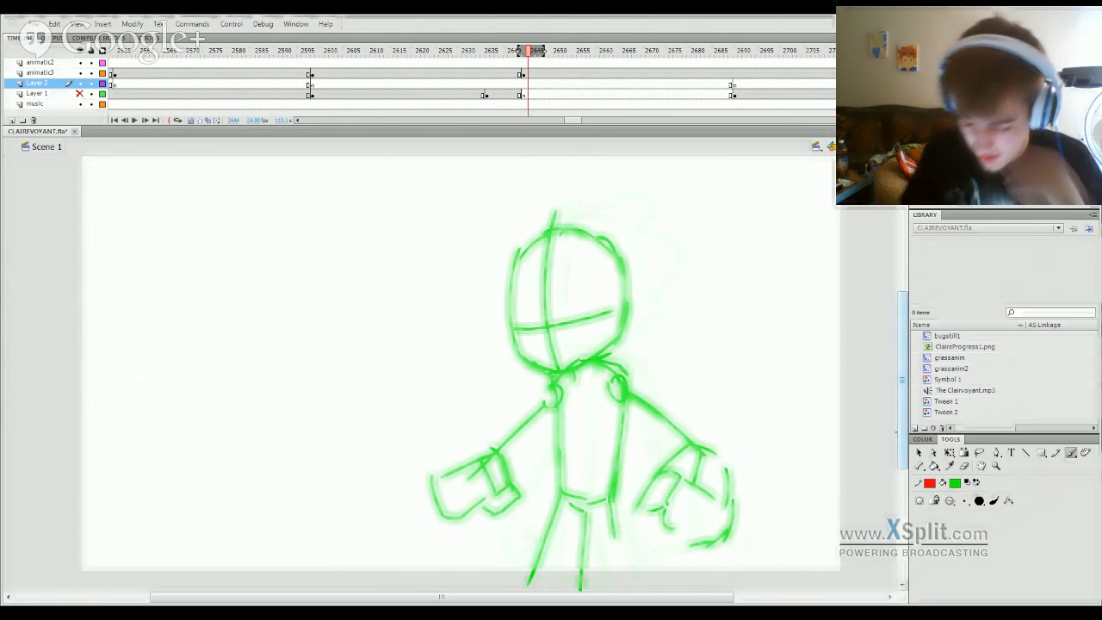
# Step: Lasso the head, raise it slightly off the shoulders and rotate it a few degrees clockwise
pyautogui.click(963, 466)
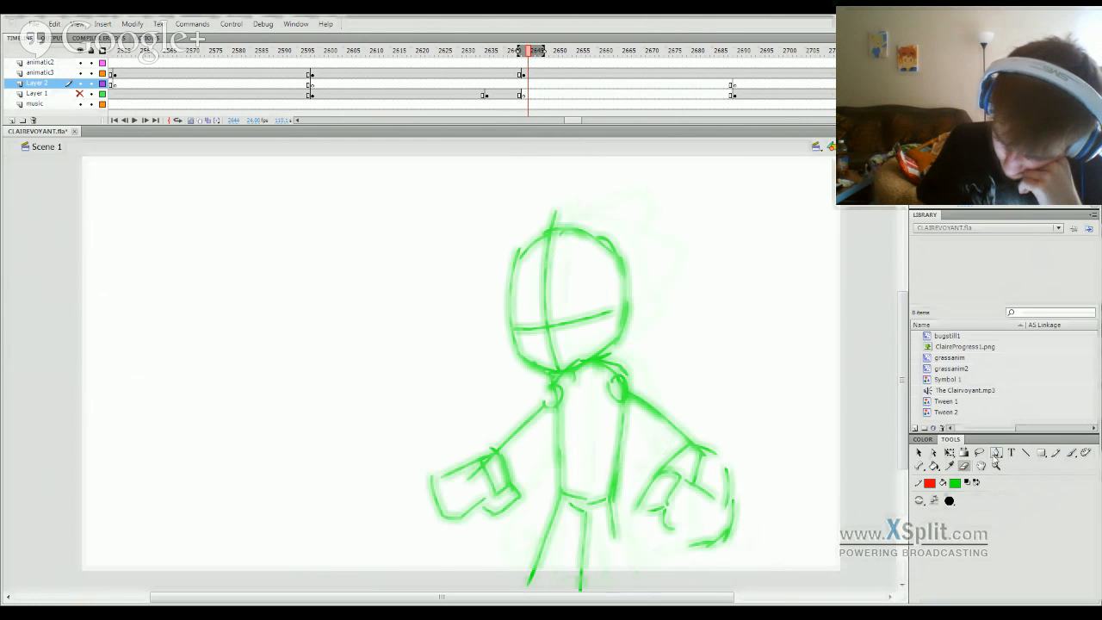
pyautogui.click(979, 452)
pyautogui.moveTo(559, 381); pyautogui.dragTo(604, 374)
pyautogui.moveTo(532, 381)
pyautogui.mouseDown()
pyautogui.moveTo(600, 356)
pyautogui.moveTo(468, 217)
pyautogui.moveTo(529, 379)
pyautogui.mouseUp()
pyautogui.moveTo(618, 350); pyautogui.dragTo(625, 339)
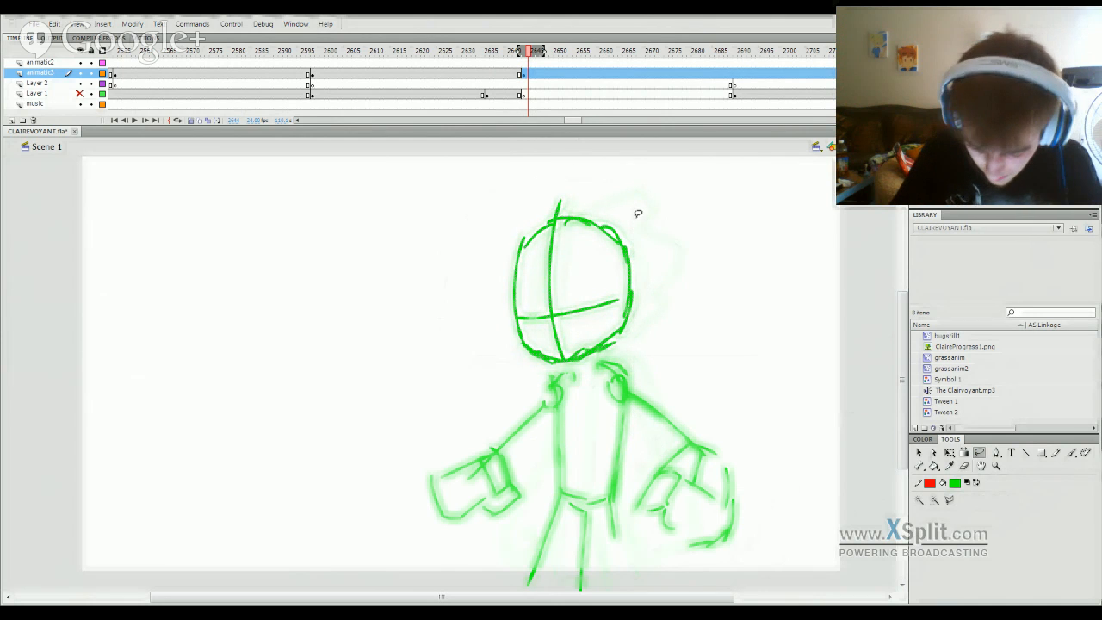
pyautogui.press('q')
pyautogui.moveTo(643, 196); pyautogui.dragTo(646, 201)
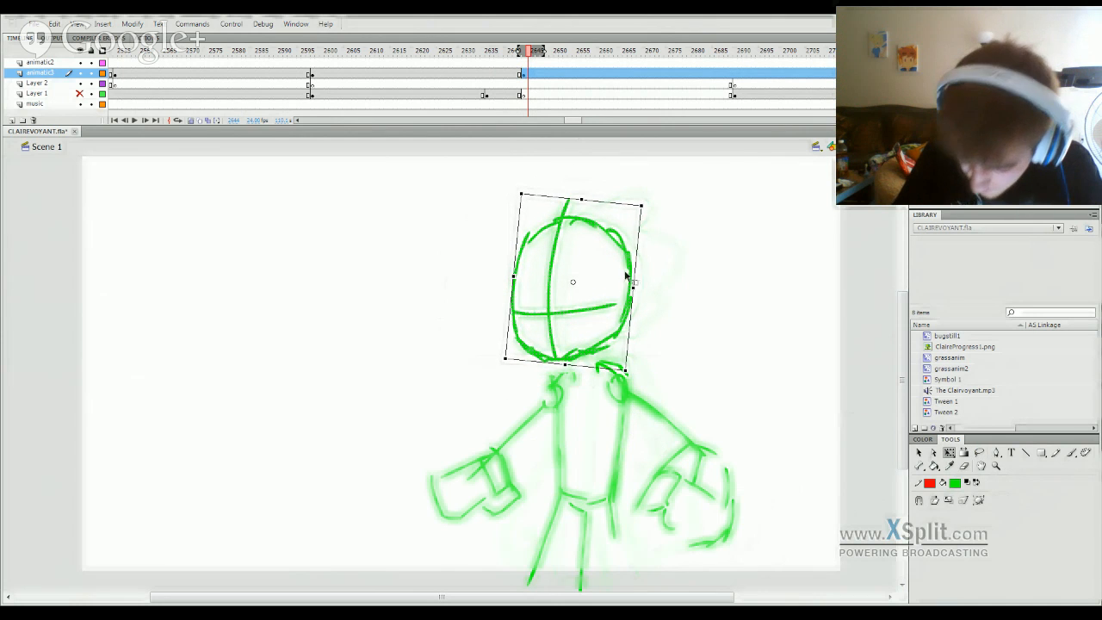
# Step: Lower the rotated head slightly onto the shoulders, deselect it, and scrub ahead to about frame 2661
pyautogui.moveTo(634, 271)
pyautogui.mouseDown()
pyautogui.moveTo(633, 294)
pyautogui.moveTo(629, 277)
pyautogui.moveTo(650, 266)
pyautogui.moveTo(619, 280)
pyautogui.mouseUp()
pyautogui.click(683, 236)
pyautogui.moveTo(524, 54); pyautogui.dragTo(607, 54)
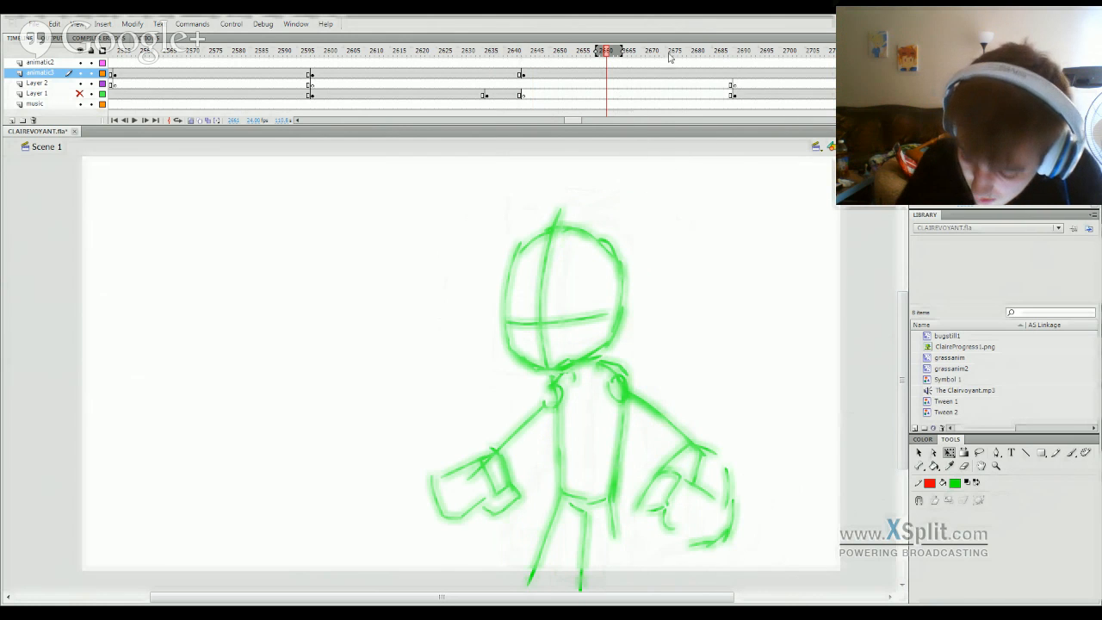
# Step: Extend the outer line of the right-hand leg with the brush, and erase that leg's lines below the waist
pyautogui.press('b')
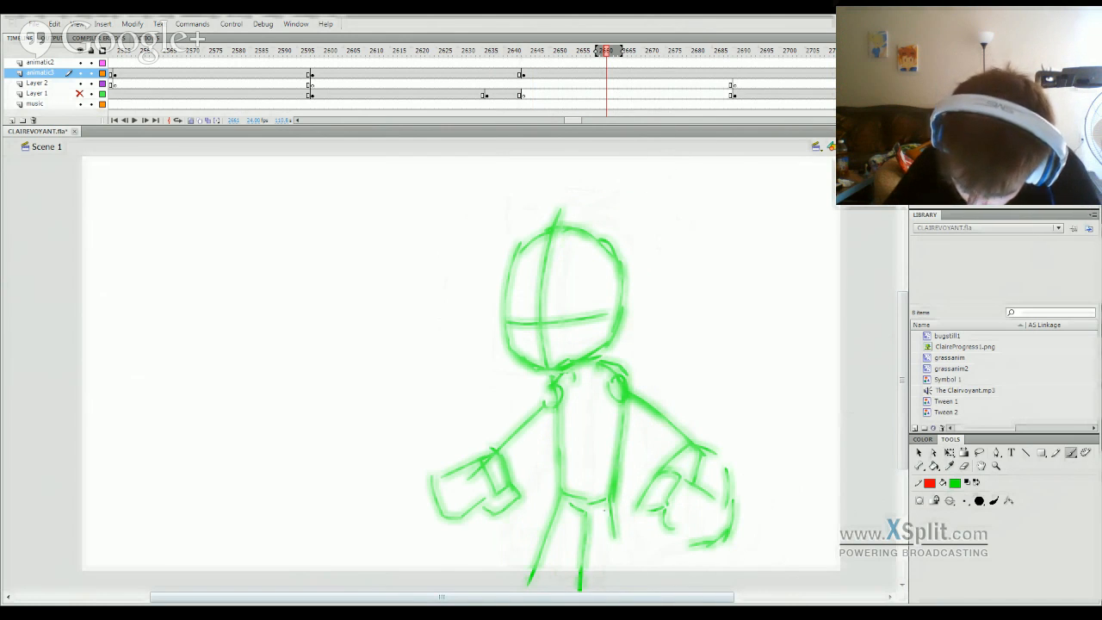
pyautogui.moveTo(609, 501)
pyautogui.mouseDown()
pyautogui.moveTo(620, 584)
pyautogui.moveTo(616, 556)
pyautogui.moveTo(618, 571)
pyautogui.mouseUp()
pyautogui.click(963, 466)
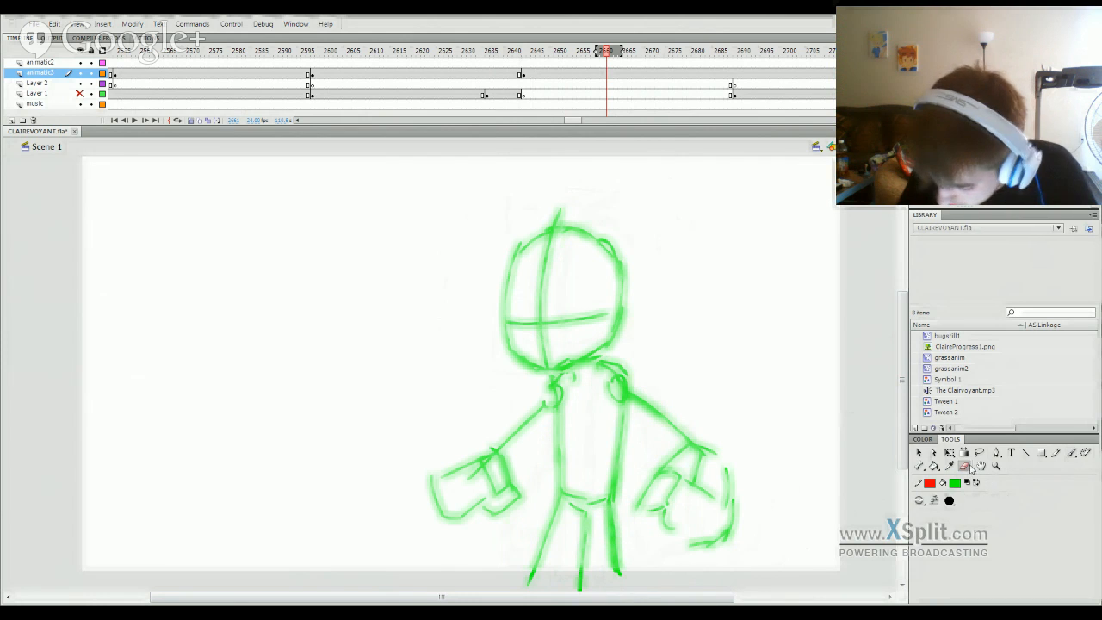
pyautogui.moveTo(603, 515)
pyautogui.mouseDown()
pyautogui.moveTo(589, 551)
pyautogui.moveTo(606, 584)
pyautogui.mouseUp()
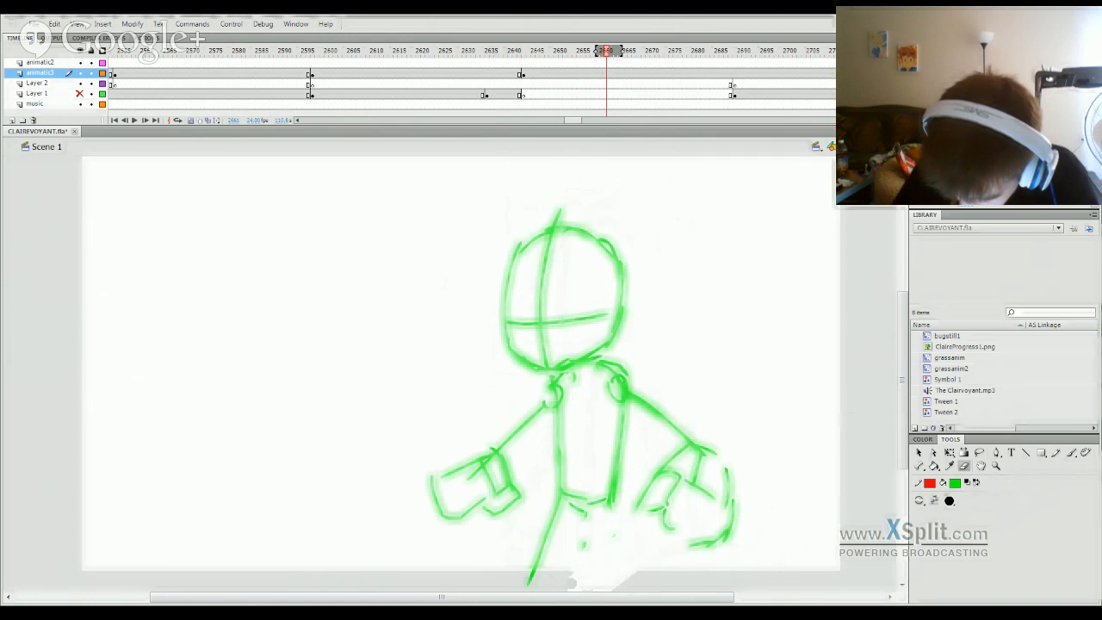
# Step: Redraw the right-hand leg as two slanting lines below a small hip circle, and add an inner line to the left-hand leg
pyautogui.click(1072, 452)
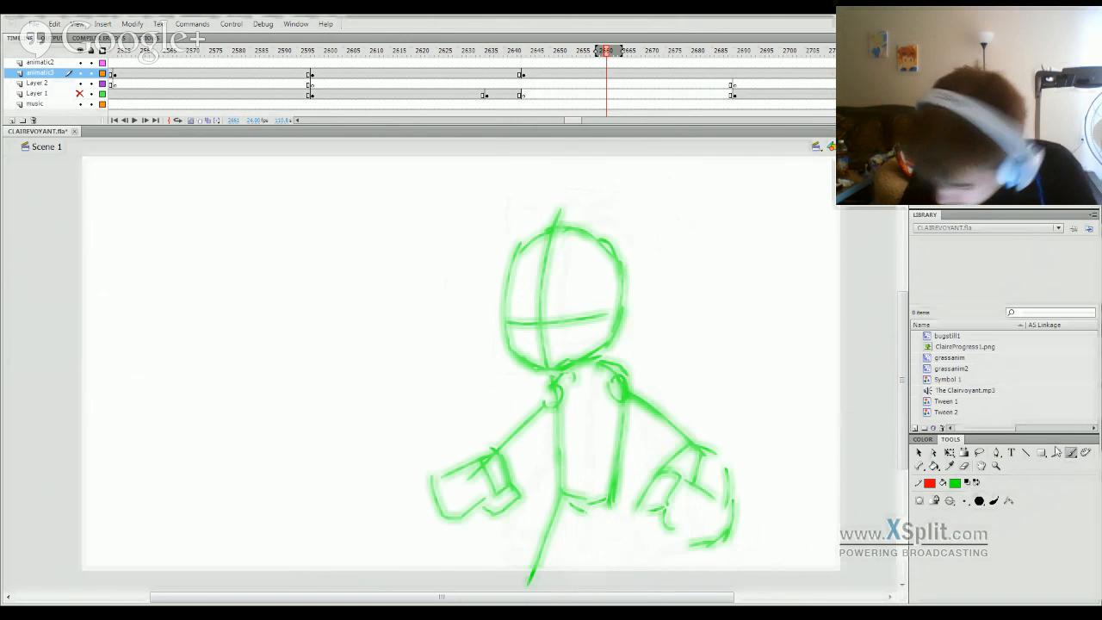
pyautogui.moveTo(584, 512); pyautogui.dragTo(603, 588)
pyautogui.hotkey('ctrl', 'z')
pyautogui.hotkey('ctrl', 'z')
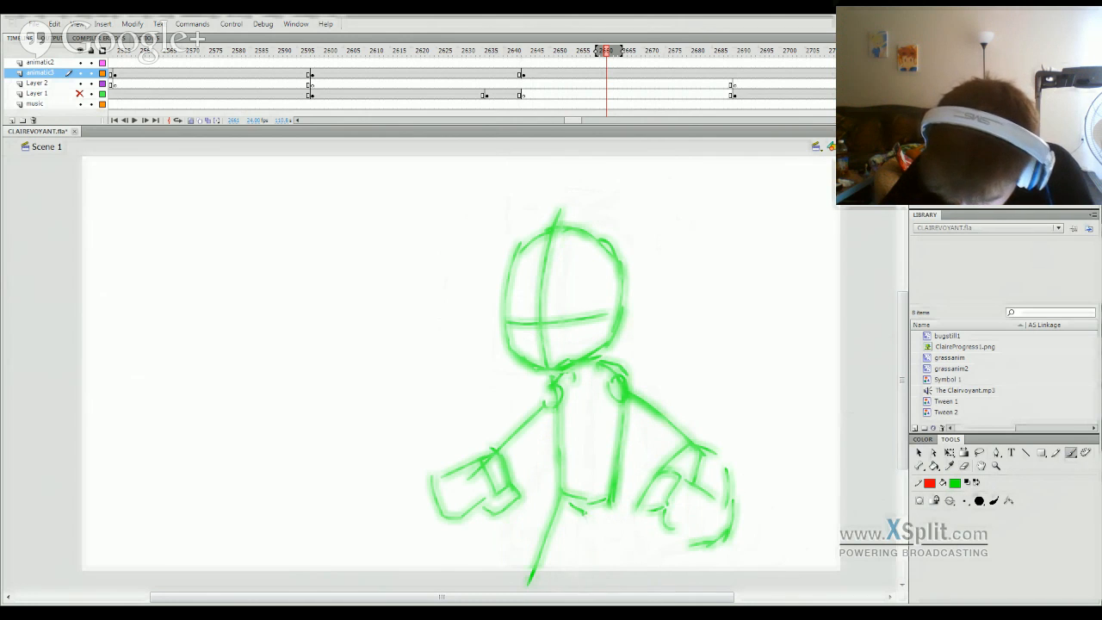
pyautogui.moveTo(586, 514)
pyautogui.mouseDown()
pyautogui.moveTo(604, 588)
pyautogui.moveTo(609, 498)
pyautogui.moveTo(628, 590)
pyautogui.mouseUp()
pyautogui.hotkey('ctrl', 'z')
pyautogui.moveTo(572, 499); pyautogui.dragTo(540, 591)
pyautogui.hotkey('ctrl', 'z')
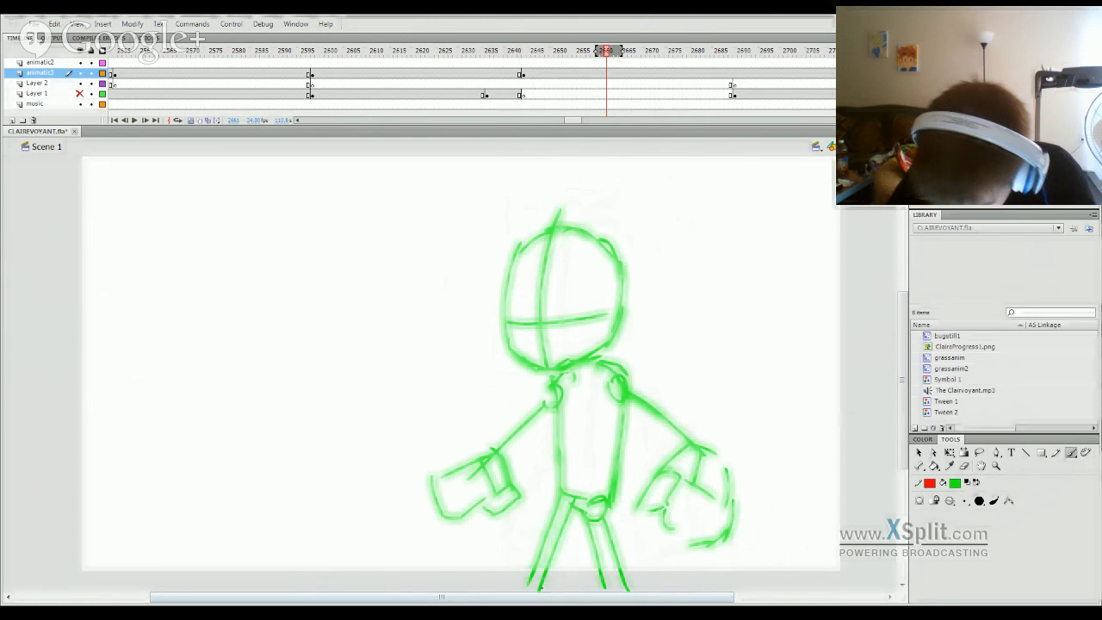
# Step: Add another slanting line inside the left-hand leg and a flared outer line running down from the right side of the waist
pyautogui.moveTo(588, 525); pyautogui.dragTo(560, 592)
pyautogui.hotkey('ctrl', 'z')
pyautogui.moveTo(614, 499); pyautogui.dragTo(661, 599)
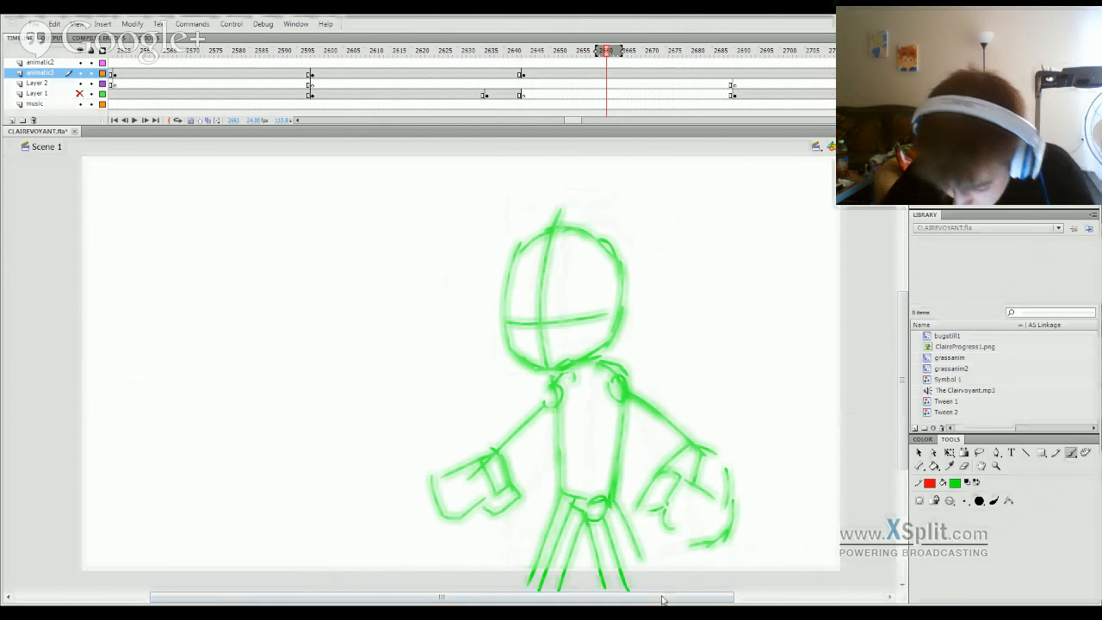
pyautogui.hotkey('ctrl', 'z')
pyautogui.moveTo(613, 499)
pyautogui.mouseDown()
pyautogui.moveTo(645, 592)
pyautogui.moveTo(639, 548)
pyautogui.moveTo(656, 588)
pyautogui.mouseUp()
pyautogui.hotkey('ctrl', 'z')
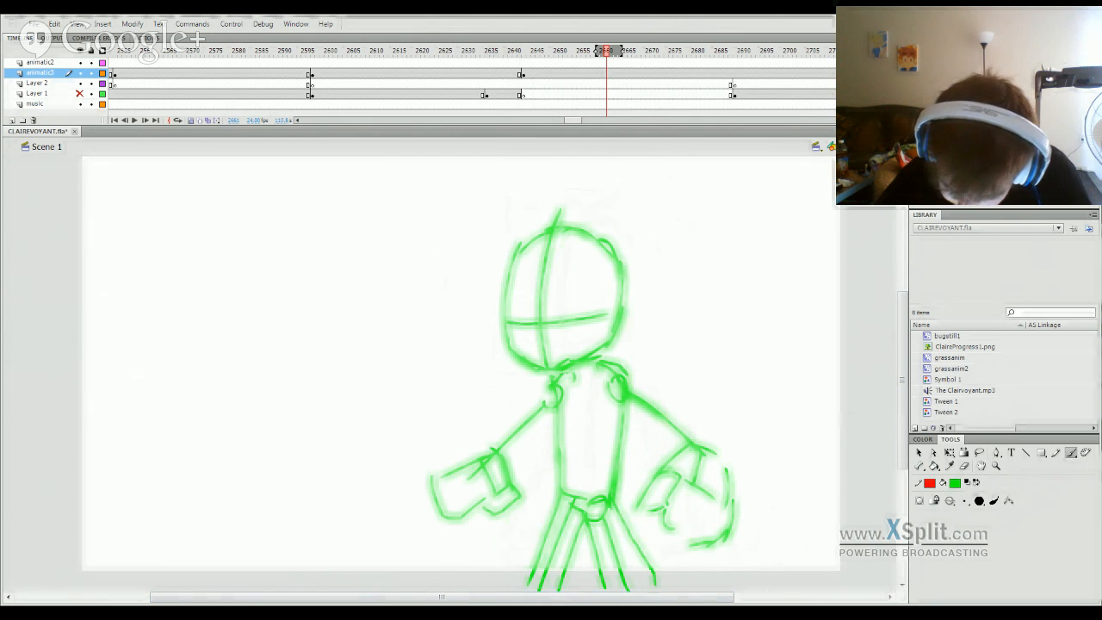
pyautogui.hotkey('ctrl', 'z')
pyautogui.moveTo(611, 497); pyautogui.dragTo(633, 551)
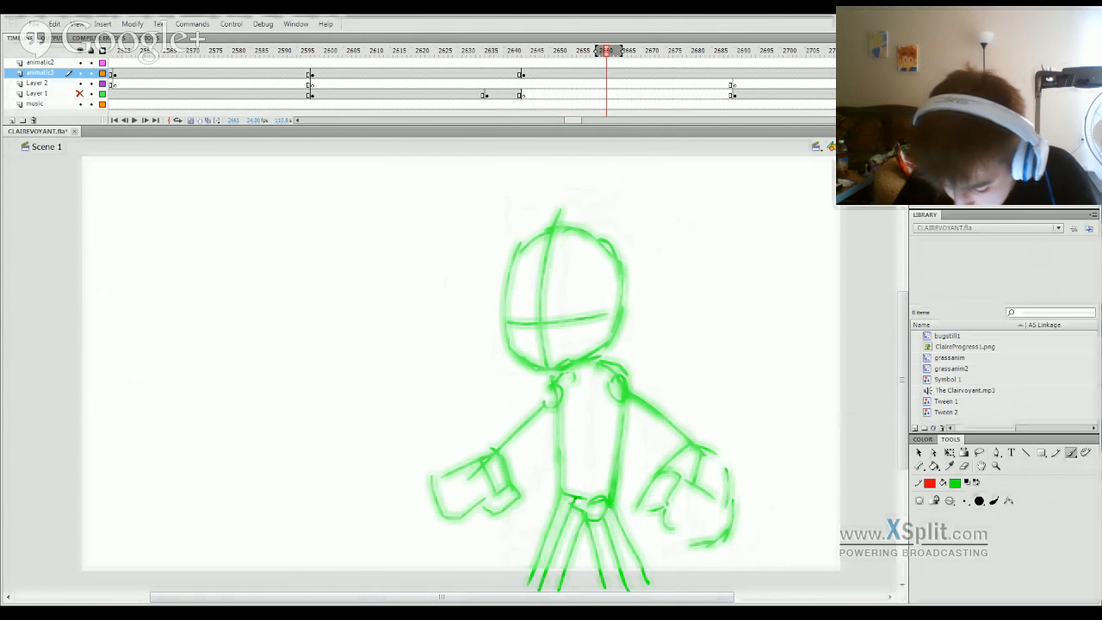
# Step: Draw a vertical centre line down the torso and short neck lines below the head, and scrub back to about frame 2648
pyautogui.moveTo(574, 501)
pyautogui.mouseDown()
pyautogui.moveTo(590, 423)
pyautogui.moveTo(578, 487)
pyautogui.mouseUp()
pyautogui.hotkey('ctrl', 'z')
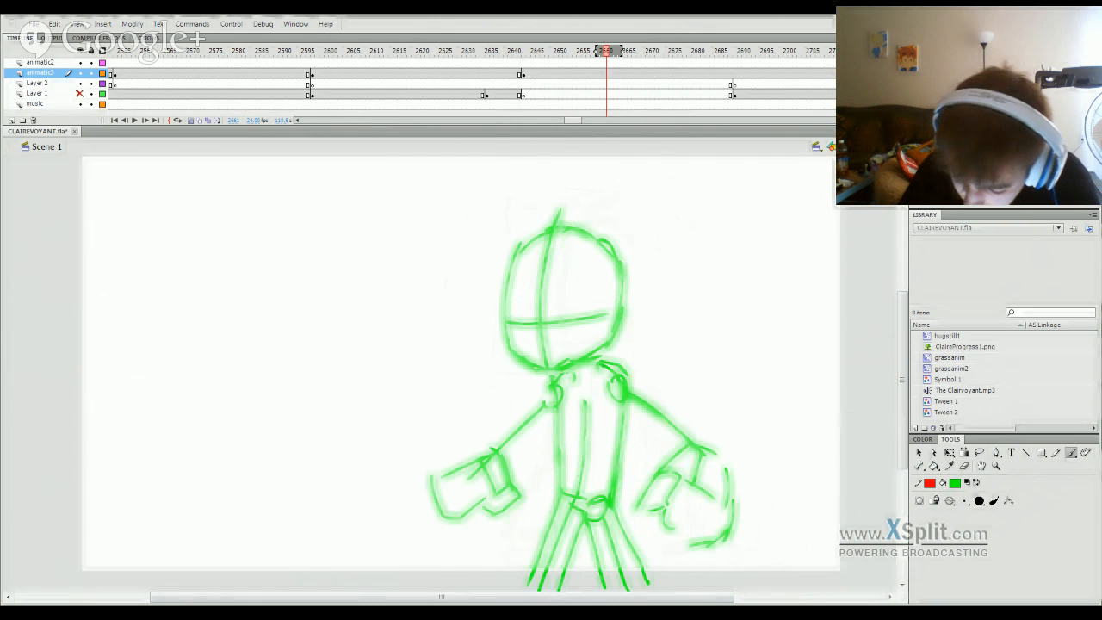
pyautogui.moveTo(596, 356)
pyautogui.mouseDown()
pyautogui.moveTo(600, 366)
pyautogui.moveTo(575, 376)
pyautogui.mouseUp()
pyautogui.moveTo(602, 76)
pyautogui.mouseDown()
pyautogui.moveTo(497, 143)
pyautogui.moveTo(530, 158)
pyautogui.moveTo(574, 154)
pyautogui.moveTo(514, 204)
pyautogui.moveTo(549, 187)
pyautogui.mouseUp()
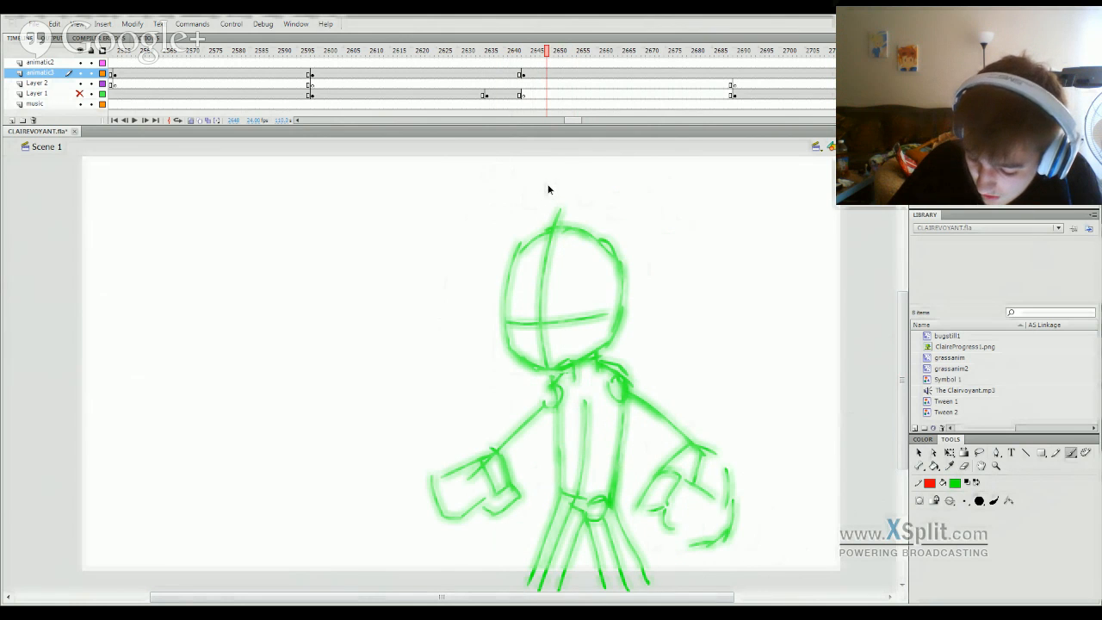
# Step: Lasso the right-hand forearm and fist, shift them slightly up and to the left, and deselect them
pyautogui.click(980, 452)
pyautogui.moveTo(677, 563)
pyautogui.mouseDown()
pyautogui.moveTo(643, 529)
pyautogui.moveTo(694, 445)
pyautogui.moveTo(669, 558)
pyautogui.mouseUp()
pyautogui.moveTo(736, 555); pyautogui.dragTo(723, 520)
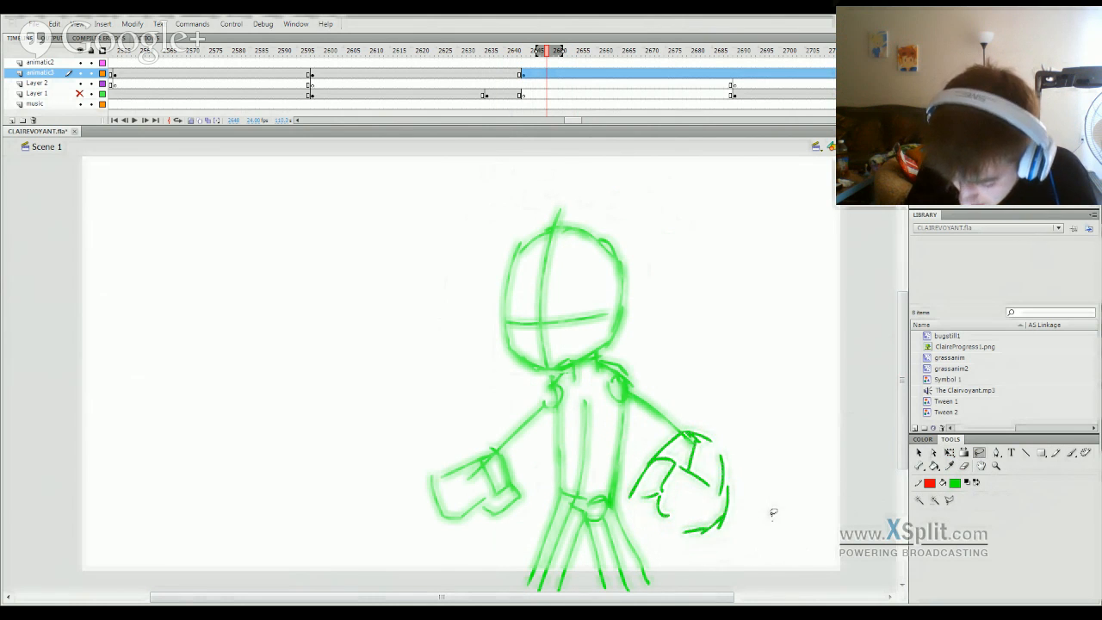
pyautogui.click(772, 511)
# Step: Insert a keyframe at frame 2665 on the animatic3 layer and delete the copied drawing from it
pyautogui.click(625, 74)
pyautogui.press('F6')
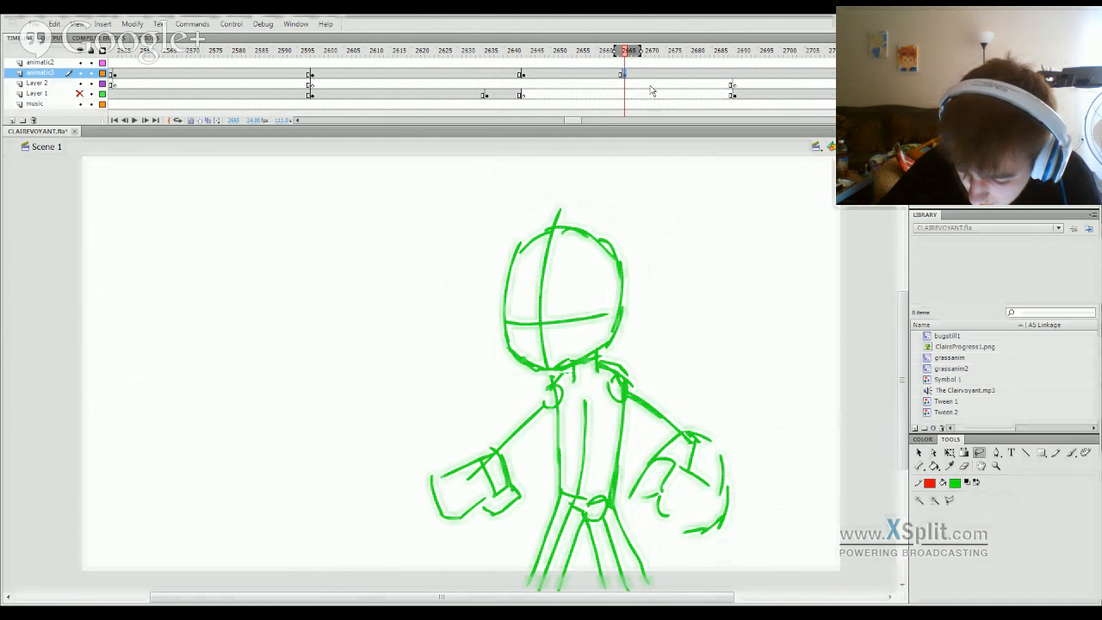
pyautogui.press('Delete')
# Step: Brush a lowered head outline with a pointed chin, a slanted vertical centre line and a V-shaped guideline low on the face
pyautogui.press('b')
pyautogui.moveTo(523, 432)
pyautogui.mouseDown()
pyautogui.moveTo(505, 414)
pyautogui.moveTo(499, 349)
pyautogui.moveTo(515, 309)
pyautogui.moveTo(546, 442)
pyautogui.mouseUp()
pyautogui.hotkey('ctrl', 'z')
pyautogui.moveTo(529, 320); pyautogui.dragTo(544, 437)
pyautogui.moveTo(504, 392)
pyautogui.mouseDown()
pyautogui.moveTo(569, 428)
pyautogui.moveTo(548, 421)
pyautogui.moveTo(603, 397)
pyautogui.mouseUp()
pyautogui.hotkey('ctrl', 'z')
pyautogui.moveTo(515, 424)
pyautogui.mouseDown()
pyautogui.moveTo(546, 443)
pyautogui.moveTo(608, 398)
pyautogui.mouseUp()
pyautogui.moveTo(513, 314)
pyautogui.mouseDown()
pyautogui.moveTo(569, 292)
pyautogui.moveTo(610, 396)
pyautogui.mouseUp()
pyautogui.moveTo(604, 319); pyautogui.dragTo(606, 393)
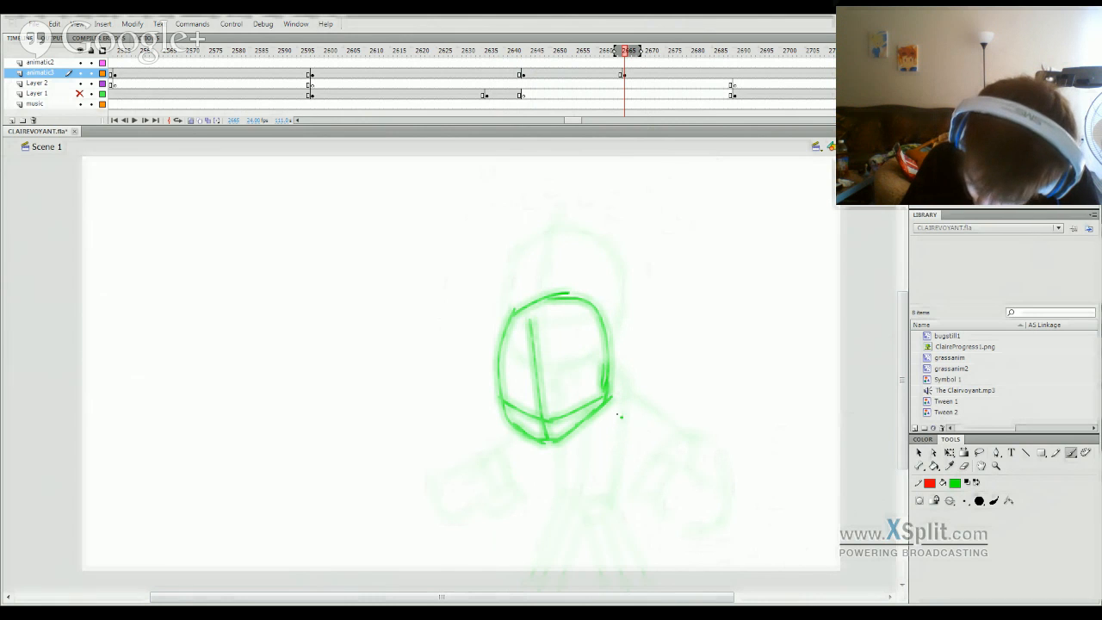
# Step: Draw the right-hand shoulder curve and upper arm line, and a boxy forearm on each side of the lowered head
pyautogui.moveTo(613, 407)
pyautogui.mouseDown()
pyautogui.moveTo(708, 465)
pyautogui.moveTo(746, 465)
pyautogui.mouseUp()
pyautogui.moveTo(749, 472)
pyautogui.mouseDown()
pyautogui.moveTo(735, 496)
pyautogui.moveTo(669, 492)
pyautogui.moveTo(649, 477)
pyautogui.mouseUp()
pyautogui.hotkey('ctrl', 'z')
pyautogui.moveTo(653, 453)
pyautogui.mouseDown()
pyautogui.moveTo(669, 442)
pyautogui.moveTo(746, 472)
pyautogui.mouseUp()
pyautogui.moveTo(749, 465)
pyautogui.mouseDown()
pyautogui.moveTo(696, 492)
pyautogui.moveTo(653, 476)
pyautogui.mouseUp()
pyautogui.moveTo(473, 436)
pyautogui.mouseDown()
pyautogui.moveTo(435, 468)
pyautogui.moveTo(498, 472)
pyautogui.moveTo(424, 467)
pyautogui.mouseUp()
pyautogui.hotkey('ctrl', 'z')
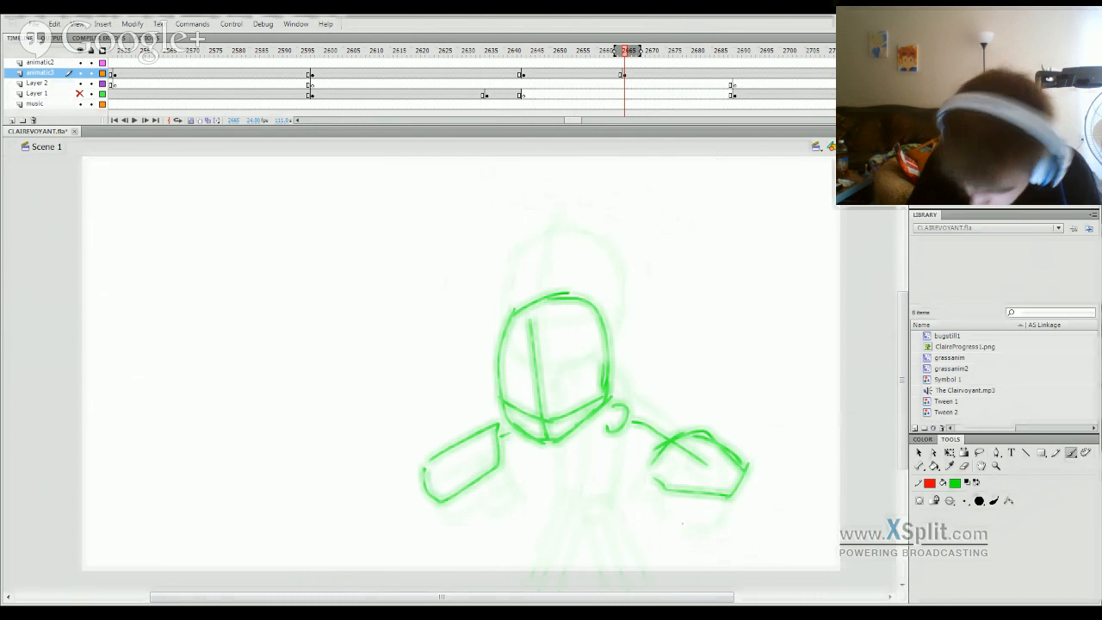
# Step: Sketch the crouching figure's torso below the head and its first leg down to the stage's lower edge at frame 2665
pyautogui.moveTo(544, 437)
pyautogui.mouseDown()
pyautogui.moveTo(547, 503)
pyautogui.moveTo(548, 471)
pyautogui.moveTo(559, 517)
pyautogui.moveTo(583, 527)
pyautogui.moveTo(616, 488)
pyautogui.moveTo(609, 506)
pyautogui.moveTo(612, 429)
pyautogui.moveTo(609, 499)
pyautogui.moveTo(518, 591)
pyautogui.mouseUp()
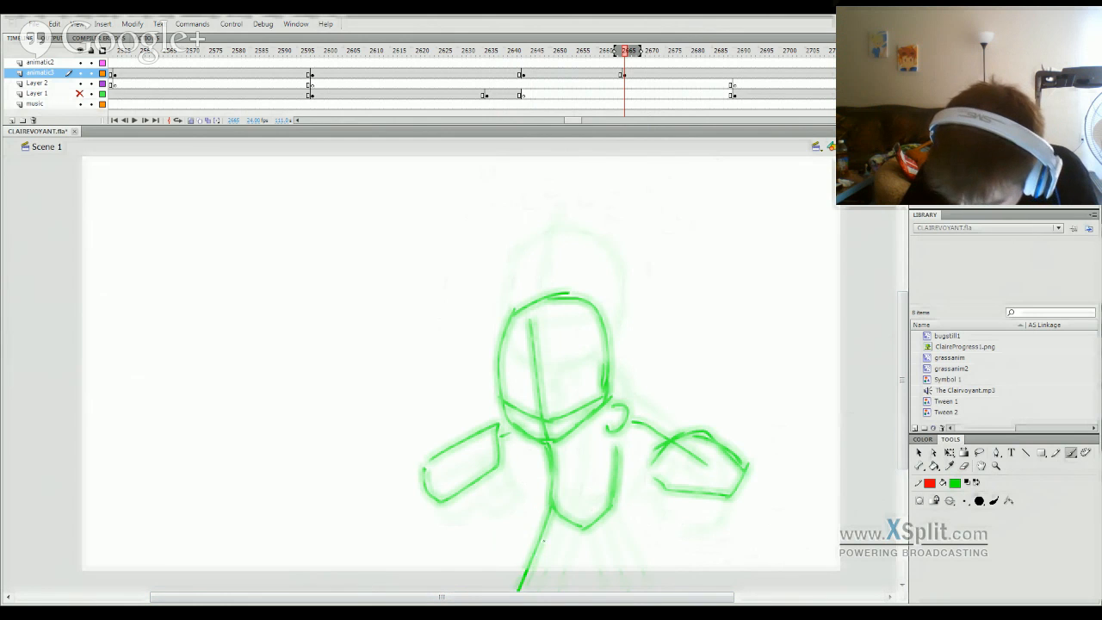
pyautogui.hotkey('ctrl', 'z')
pyautogui.moveTo(552, 508); pyautogui.dragTo(534, 590)
pyautogui.hotkey('ctrl', 'z')
pyautogui.moveTo(552, 501); pyautogui.dragTo(531, 591)
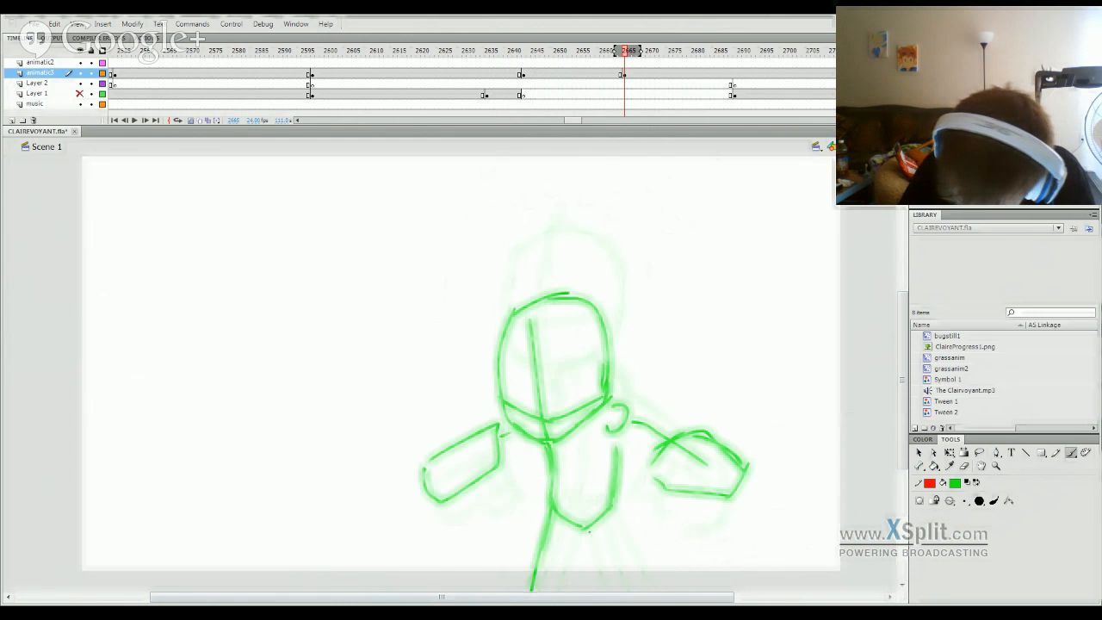
# Step: Sketch the crouching figure's second leg, slanting outward from the hip to the stage's lower edge
pyautogui.moveTo(603, 515); pyautogui.dragTo(620, 591)
pyautogui.hotkey('ctrl', 'z')
pyautogui.moveTo(611, 508); pyautogui.dragTo(637, 591)
pyautogui.hotkey('ctrl', 'z')
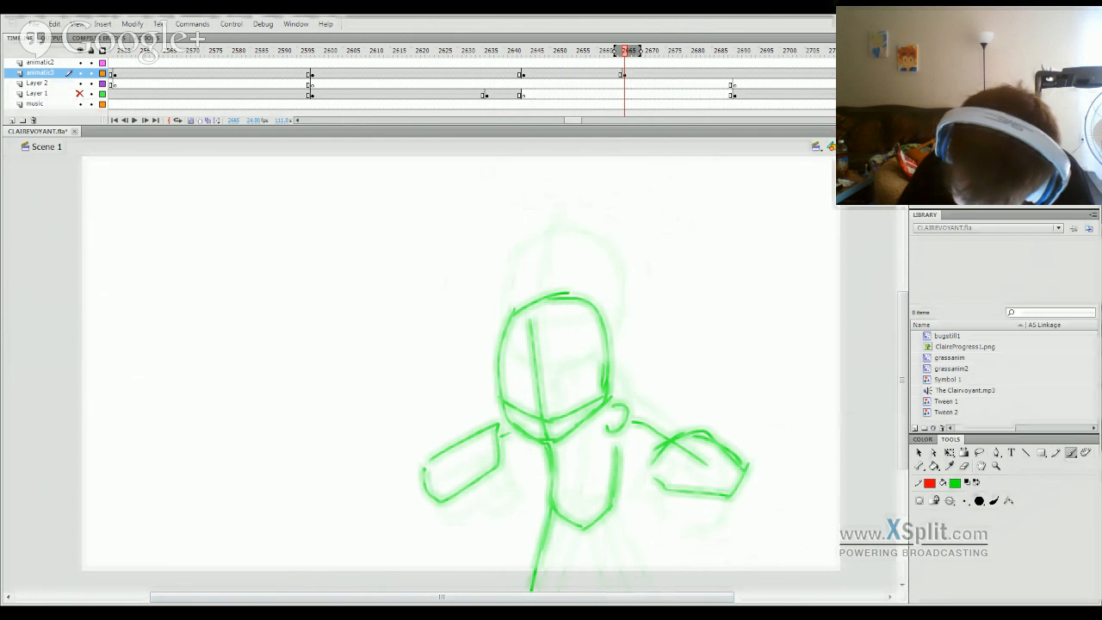
pyautogui.moveTo(608, 513); pyautogui.dragTo(633, 590)
pyautogui.hotkey('ctrl', 'z')
pyautogui.moveTo(608, 517); pyautogui.dragTo(632, 591)
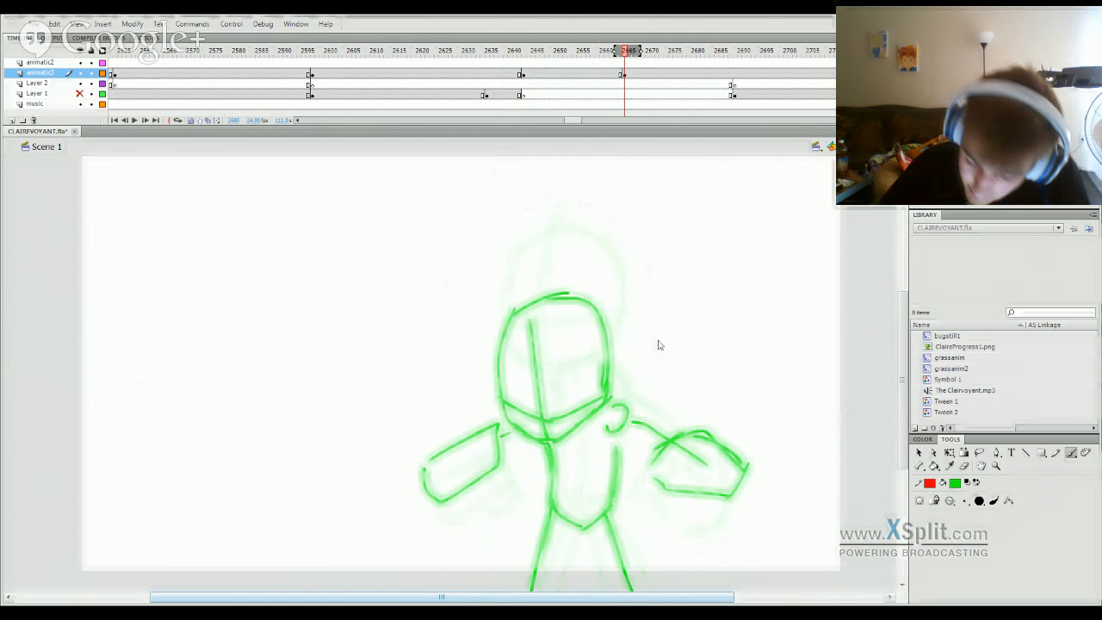
# Step: Insert a blank keyframe at frame 2677 on the animatic3 layer and sketch a long narrow torso near the stage's upper edge
pyautogui.click(679, 73)
pyautogui.press('F7')
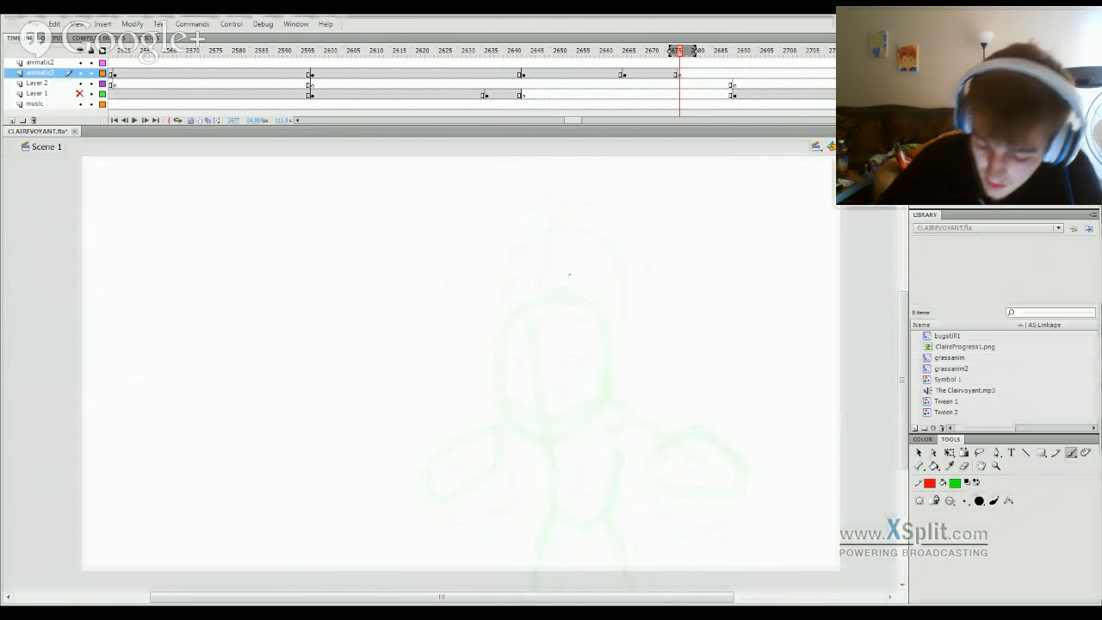
pyautogui.scroll(1, 450, 167)
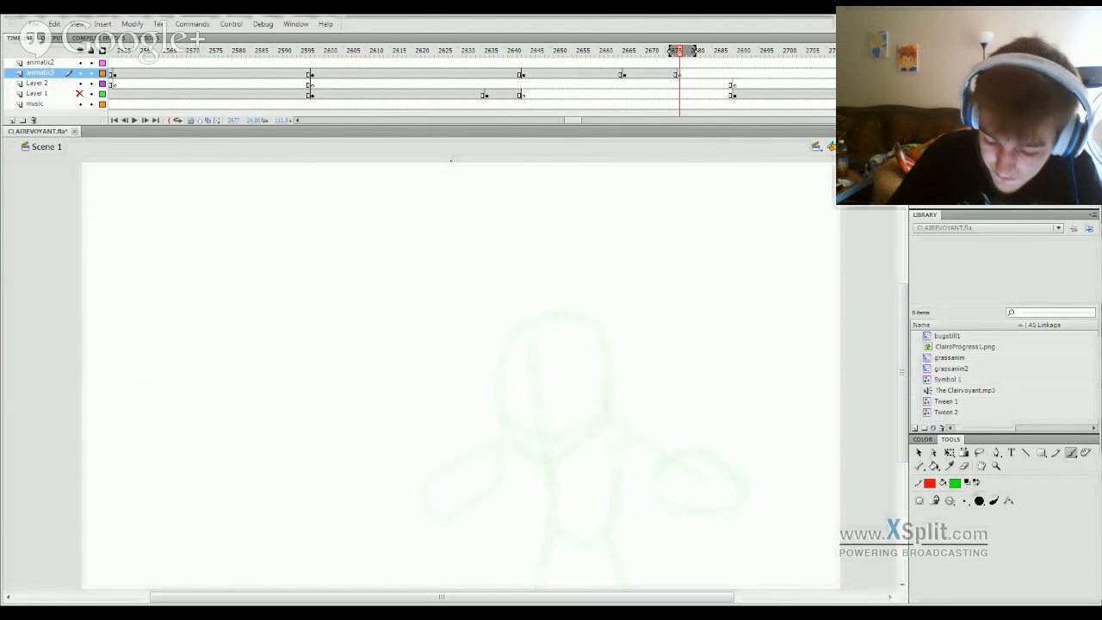
pyautogui.moveTo(451, 162)
pyautogui.mouseDown()
pyautogui.moveTo(472, 230)
pyautogui.moveTo(523, 178)
pyautogui.mouseUp()
pyautogui.hotkey('ctrl', 'z')
pyautogui.hotkey('ctrl', 'z')
pyautogui.moveTo(457, 204)
pyautogui.mouseDown()
pyautogui.moveTo(521, 178)
pyautogui.moveTo(547, 195)
pyautogui.moveTo(487, 334)
pyautogui.mouseUp()
pyautogui.hotkey('ctrl', 'z')
pyautogui.moveTo(457, 197); pyautogui.dragTo(487, 333)
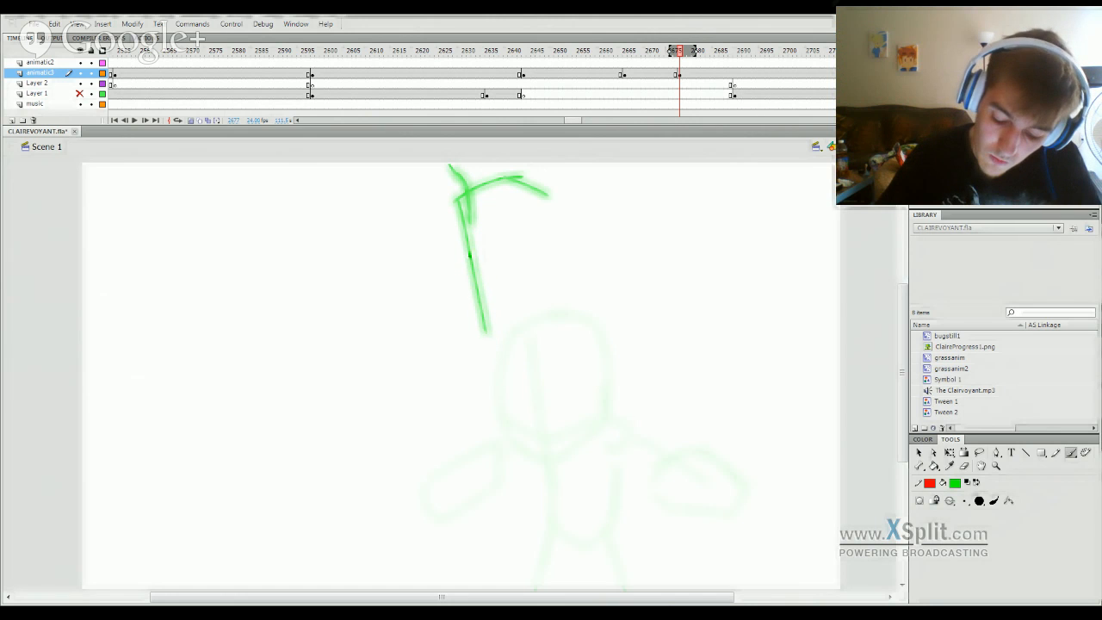
pyautogui.moveTo(470, 256)
pyautogui.mouseDown()
pyautogui.moveTo(491, 350)
pyautogui.moveTo(493, 333)
pyautogui.moveTo(532, 352)
pyautogui.mouseUp()
pyautogui.moveTo(531, 347); pyautogui.dragTo(542, 337)
pyautogui.moveTo(535, 226); pyautogui.dragTo(545, 326)
# Step: Sketch two long stretched legs trailing down from the torso at frame 2677
pyautogui.moveTo(531, 188)
pyautogui.mouseDown()
pyautogui.moveTo(547, 383)
pyautogui.moveTo(542, 301)
pyautogui.moveTo(620, 544)
pyautogui.mouseUp()
pyautogui.moveTo(491, 343); pyautogui.dragTo(514, 493)
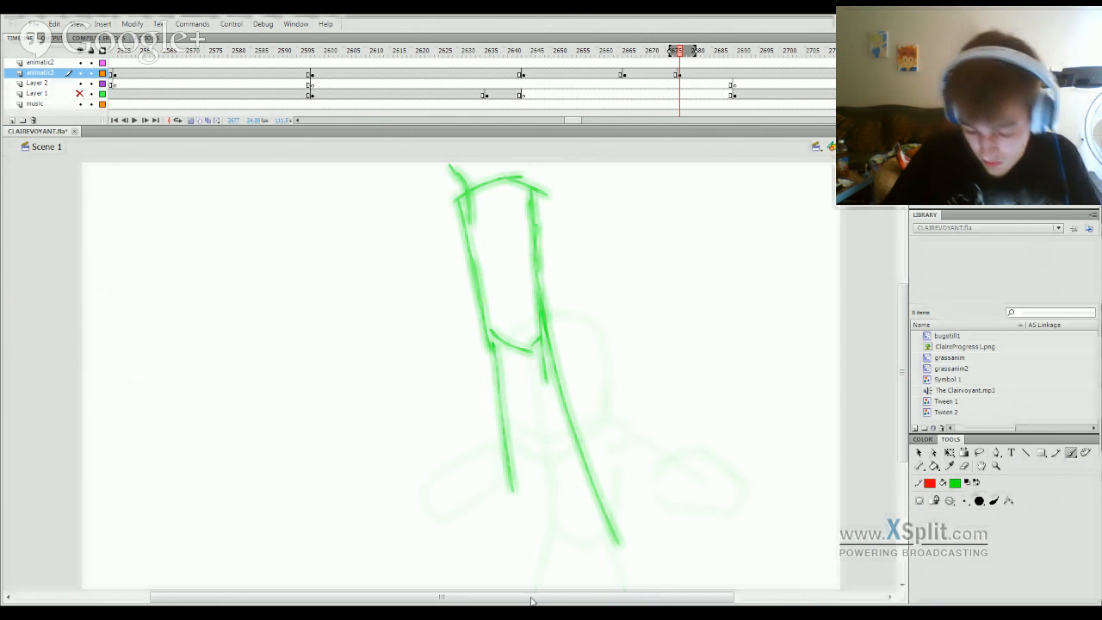
pyautogui.moveTo(496, 349); pyautogui.dragTo(519, 592)
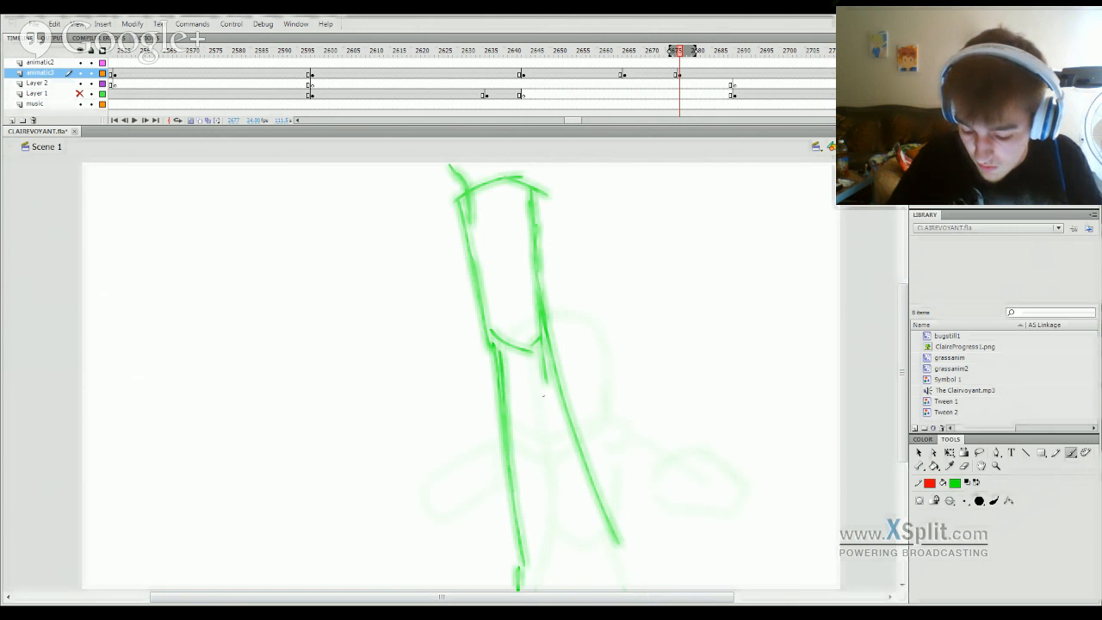
pyautogui.moveTo(544, 338); pyautogui.dragTo(584, 505)
# Step: Sketch both arms hanging from the shoulders at frame 2677, with a large block-shaped hand on the outer arm
pyautogui.moveTo(541, 188); pyautogui.dragTo(594, 346)
pyautogui.hotkey('ctrl', 'z')
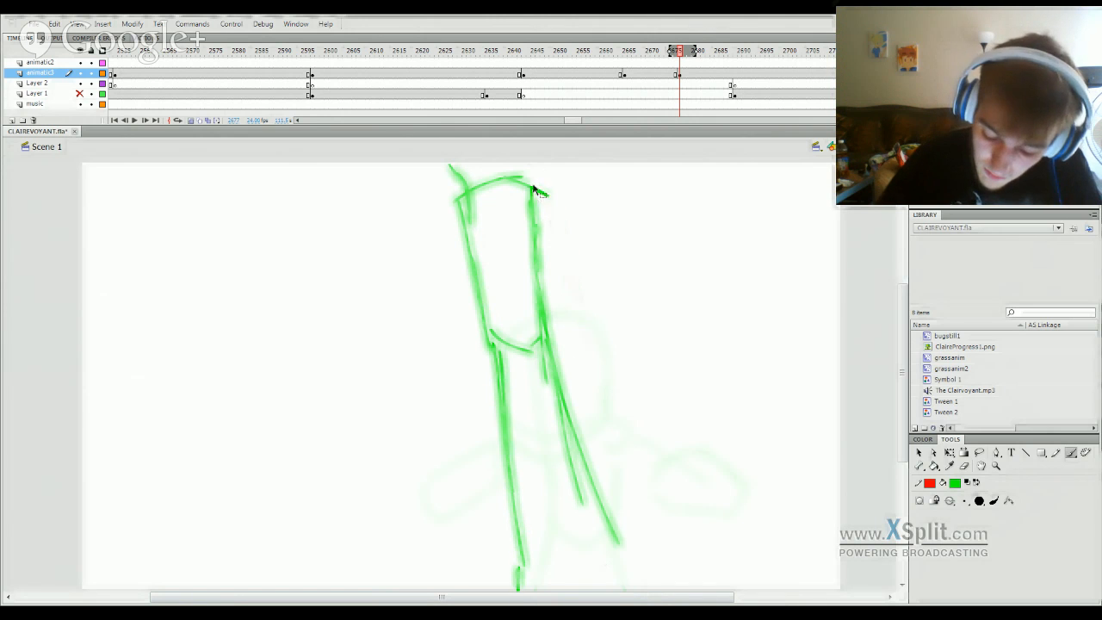
pyautogui.moveTo(535, 189); pyautogui.dragTo(630, 398)
pyautogui.hotkey('ctrl', 'z')
pyautogui.moveTo(610, 354); pyautogui.dragTo(646, 432)
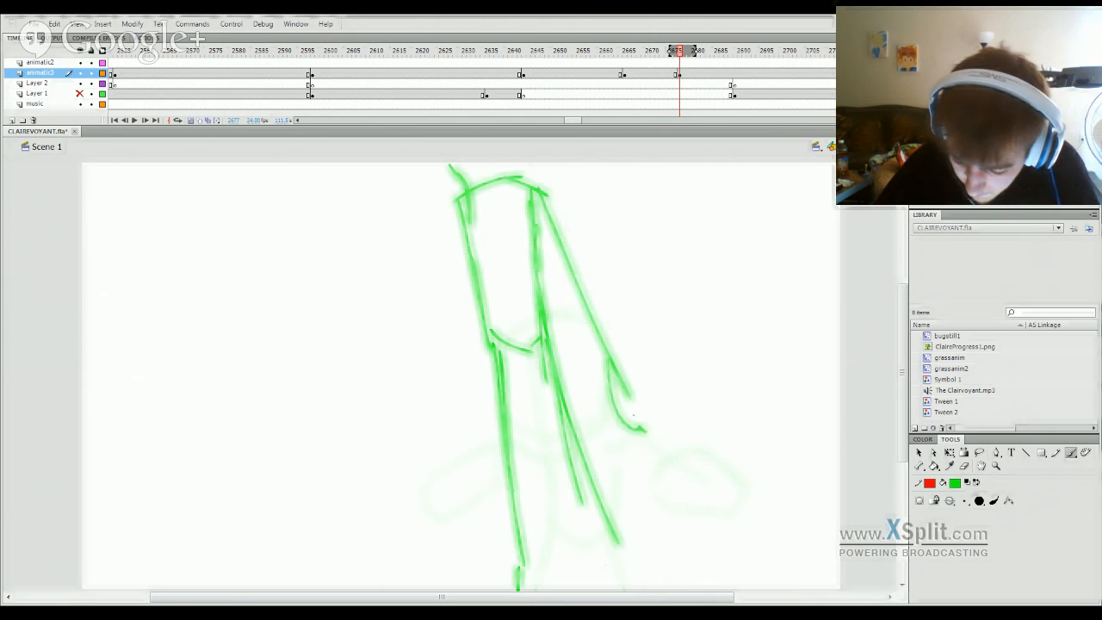
pyautogui.hotkey('ctrl', 'z')
pyautogui.moveTo(579, 308)
pyautogui.mouseDown()
pyautogui.moveTo(603, 283)
pyautogui.moveTo(662, 422)
pyautogui.mouseUp()
pyautogui.moveTo(654, 398); pyautogui.dragTo(612, 450)
pyautogui.moveTo(579, 321); pyautogui.dragTo(617, 450)
pyautogui.moveTo(457, 214); pyautogui.dragTo(470, 392)
pyautogui.moveTo(443, 342)
pyautogui.mouseDown()
pyautogui.moveTo(473, 336)
pyautogui.moveTo(466, 439)
pyautogui.mouseUp()
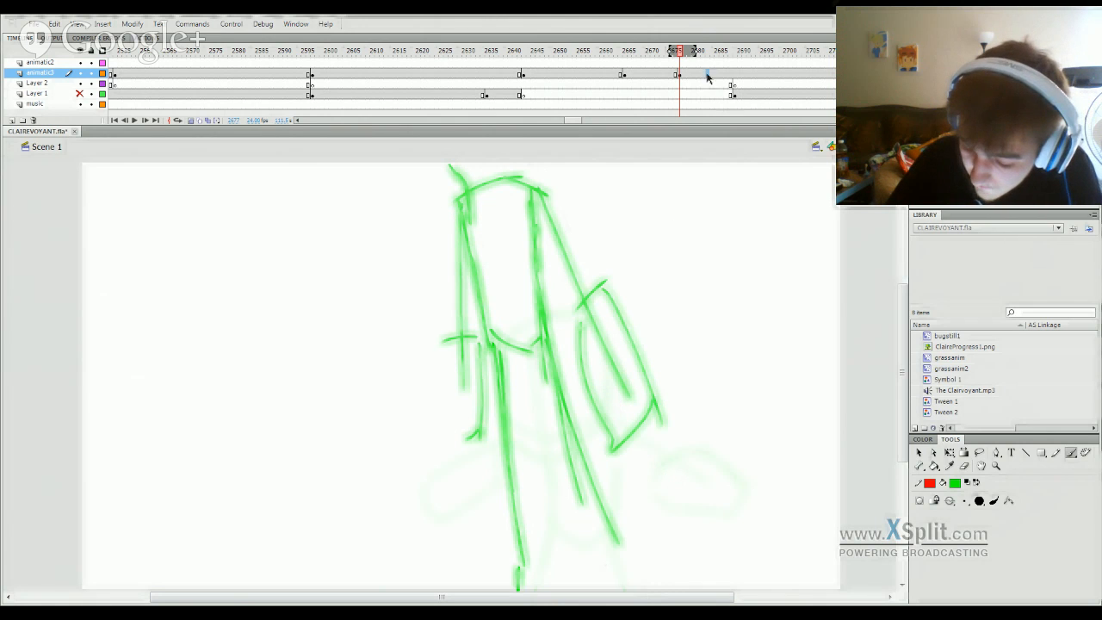
# Step: Insert a blank keyframe at frame 2683 on the animatic3 layer and play back the frames leading up to it
pyautogui.press('F7')
pyautogui.moveTo(708, 53); pyautogui.dragTo(492, 58)
pyautogui.press('Return')
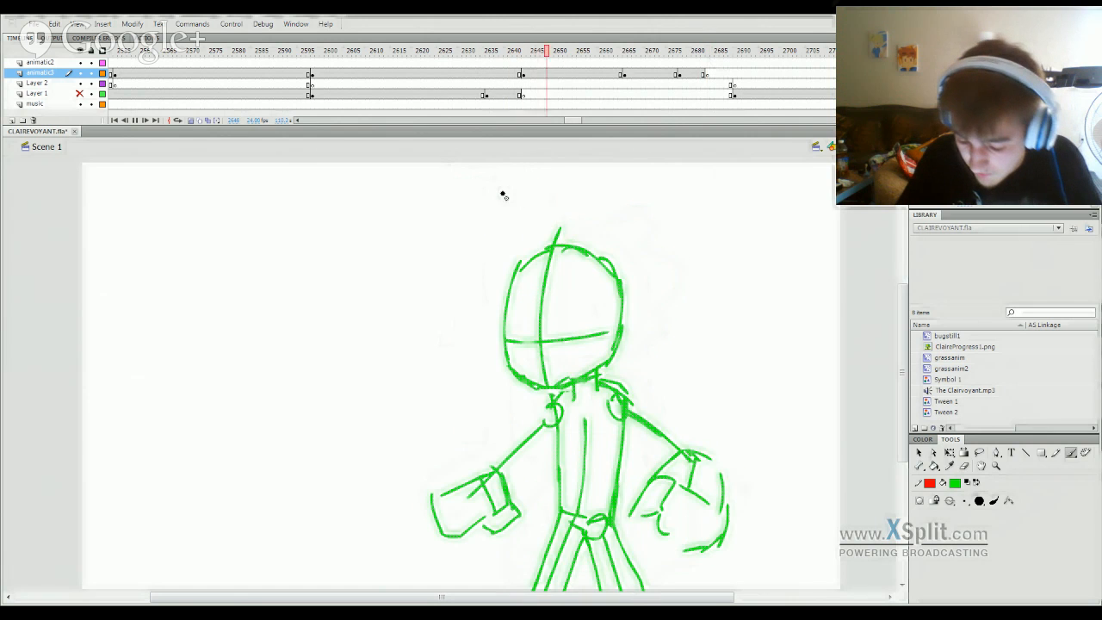
# Step: Sketch the ends of two legs hanging in from the stage's upper edge at frame 2683 on animatic3
pyautogui.click(703, 56)
pyautogui.click(710, 75)
pyautogui.click(705, 75)
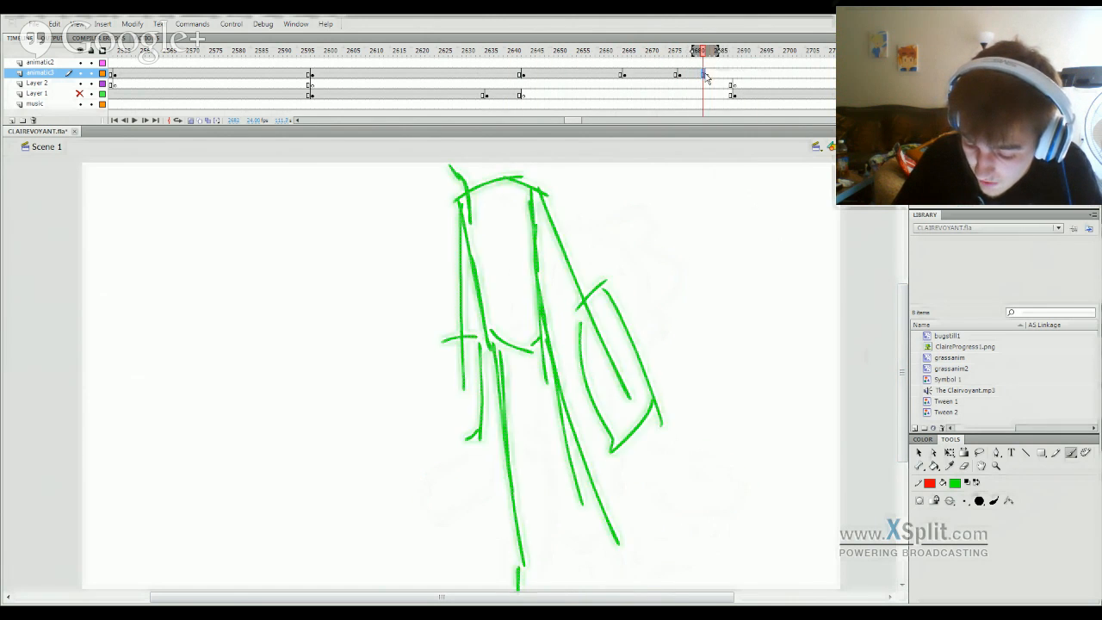
pyautogui.click(708, 75)
pyautogui.moveTo(422, 172)
pyautogui.mouseDown()
pyautogui.moveTo(436, 341)
pyautogui.moveTo(505, 341)
pyautogui.moveTo(502, 251)
pyautogui.moveTo(484, 198)
pyautogui.mouseUp()
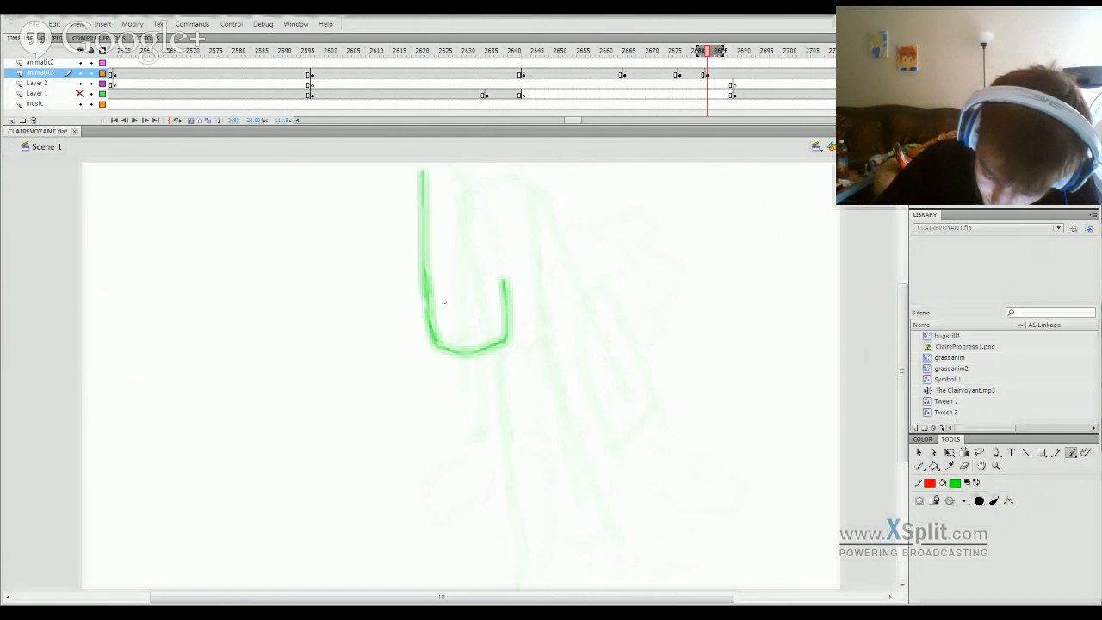
pyautogui.moveTo(431, 280)
pyautogui.mouseDown()
pyautogui.moveTo(494, 326)
pyautogui.moveTo(498, 251)
pyautogui.moveTo(546, 251)
pyautogui.moveTo(608, 345)
pyautogui.mouseUp()
pyautogui.moveTo(568, 310)
pyautogui.mouseDown()
pyautogui.moveTo(602, 314)
pyautogui.moveTo(628, 291)
pyautogui.moveTo(596, 157)
pyautogui.moveTo(621, 307)
pyautogui.mouseUp()
pyautogui.hotkey('ctrl', 'z')
pyautogui.moveTo(597, 159)
pyautogui.mouseDown()
pyautogui.moveTo(623, 252)
pyautogui.moveTo(577, 317)
pyautogui.moveTo(527, 177)
pyautogui.mouseUp()
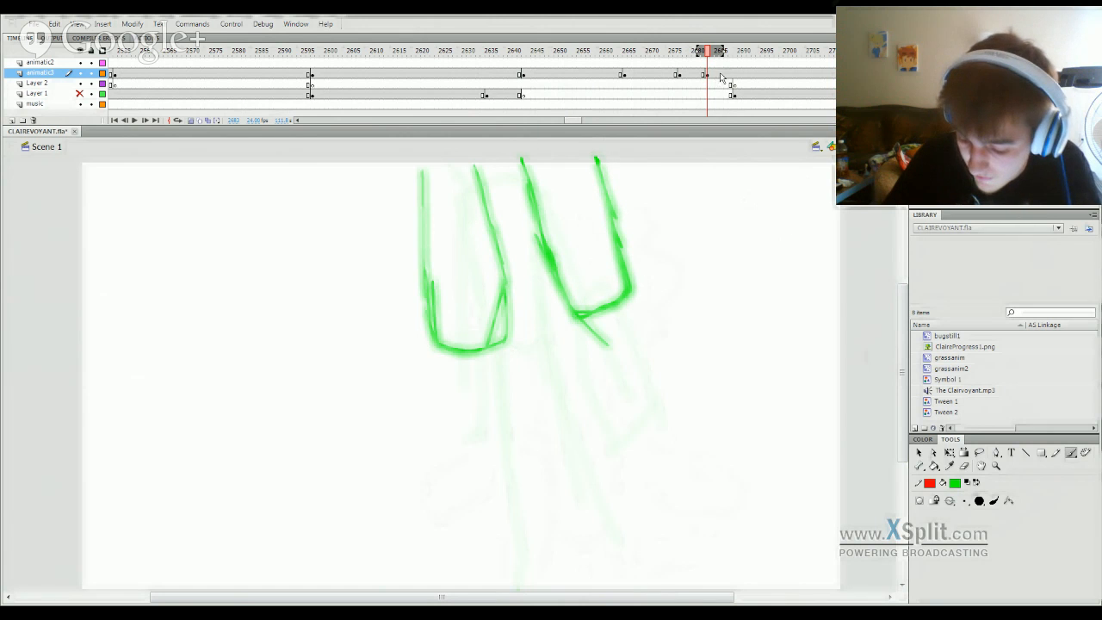
# Step: End the leg drawing with a blank keyframe at frame 2686 on animatic3 and play back the jump
pyautogui.press('Return')
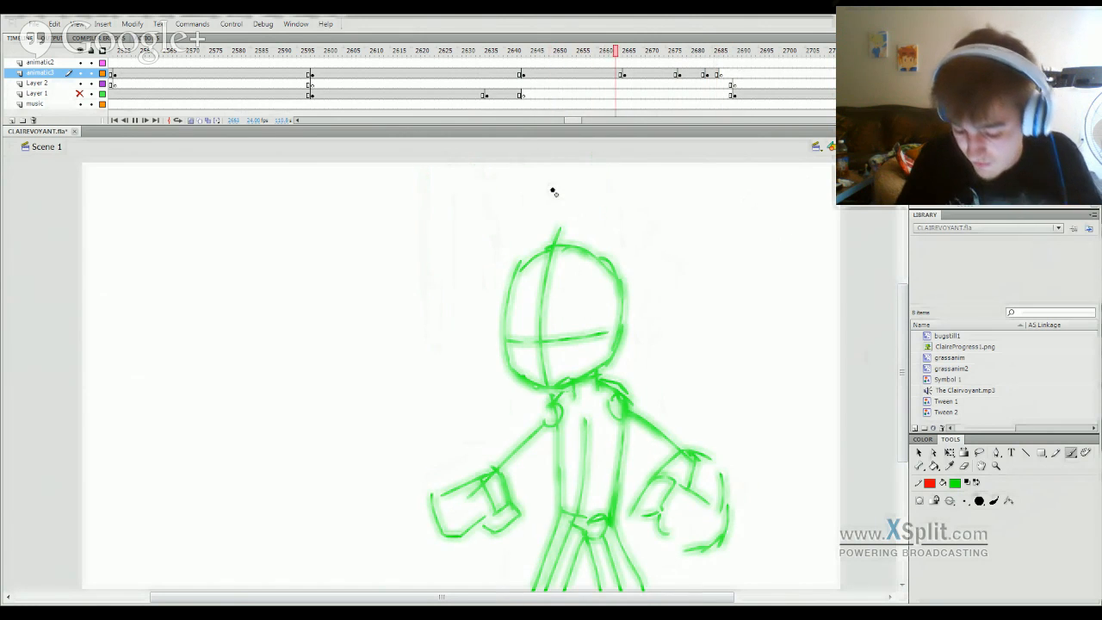
pyautogui.press('Return')
pyautogui.moveTo(714, 53); pyautogui.dragTo(691, 62)
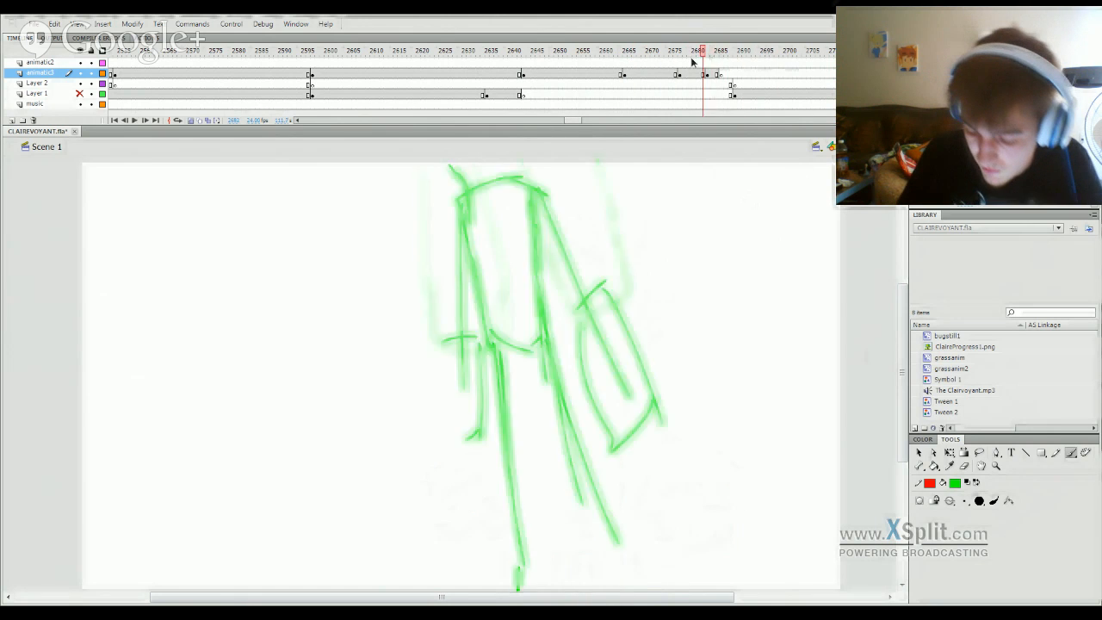
# Step: Move the crouch keyframe from frame 2665 to frame 2671 on animatic3 and replay the jump timing
pyautogui.press('Return')
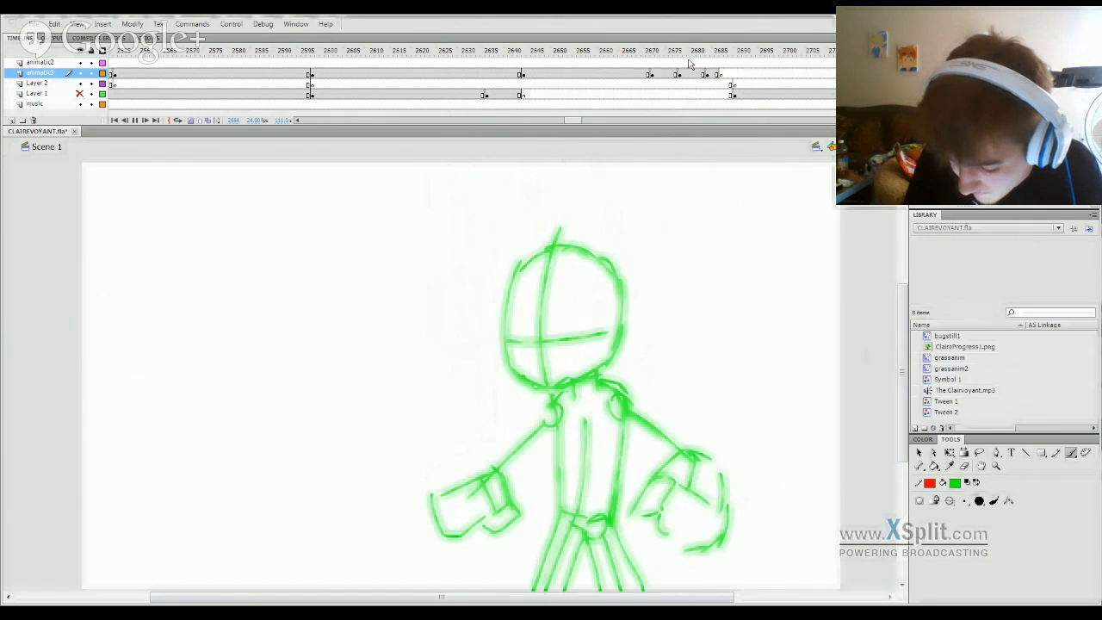
pyautogui.press('Return')
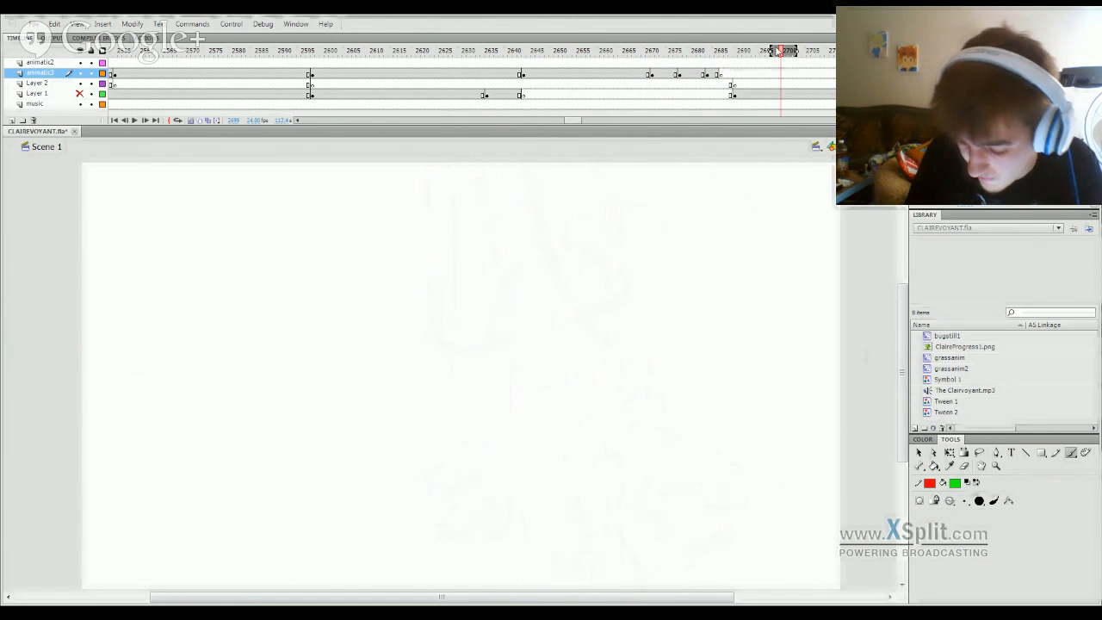
pyautogui.moveTo(753, 54); pyautogui.dragTo(738, 57)
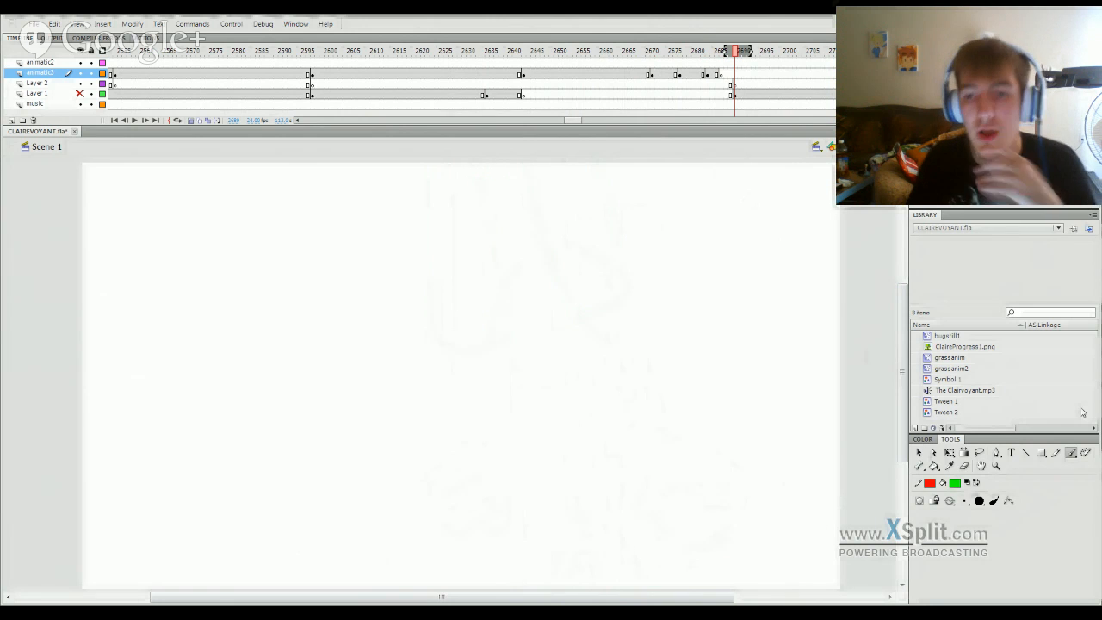
# Step: Insert a keyframe at frame 2640 on the animatic3 layer and delete the standing figure drawing from it
pyautogui.moveTo(650, 49); pyautogui.dragTo(511, 483)
pyautogui.moveTo(513, 53)
pyautogui.mouseDown()
pyautogui.moveTo(544, 72)
pyautogui.moveTo(507, 78)
pyautogui.moveTo(535, 80)
pyautogui.mouseUp()
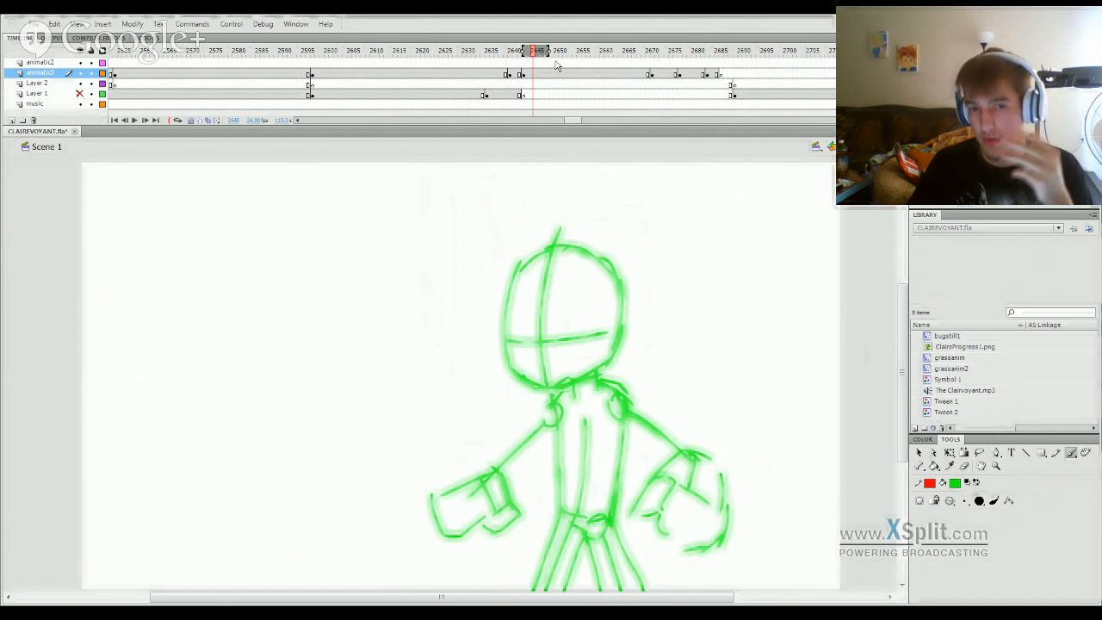
pyautogui.click(512, 53)
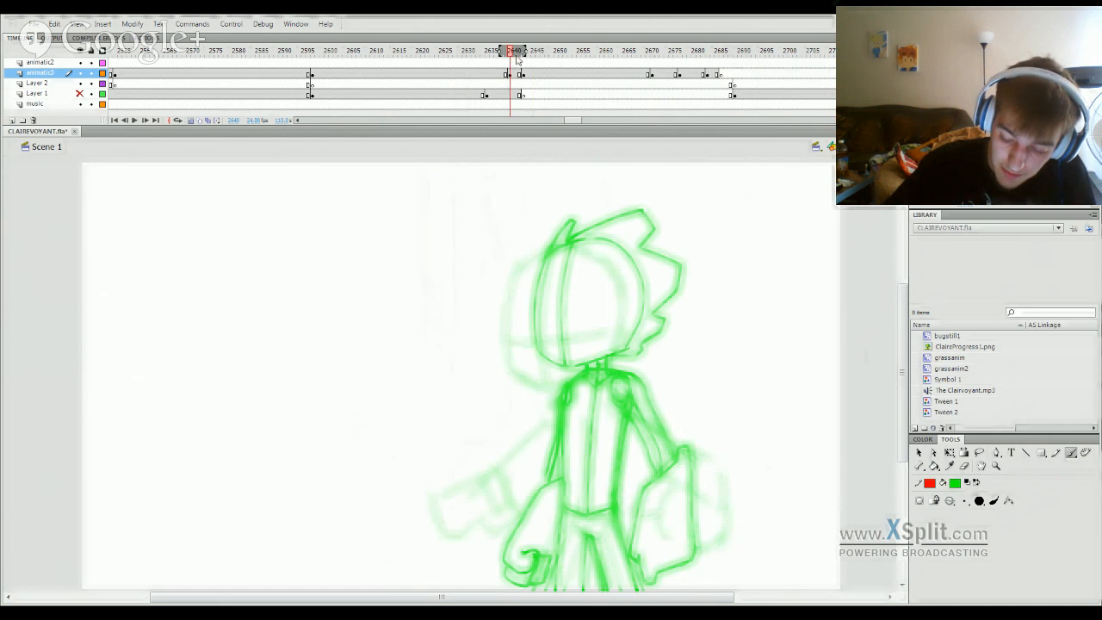
pyautogui.click(512, 75)
pyautogui.press('Delete')
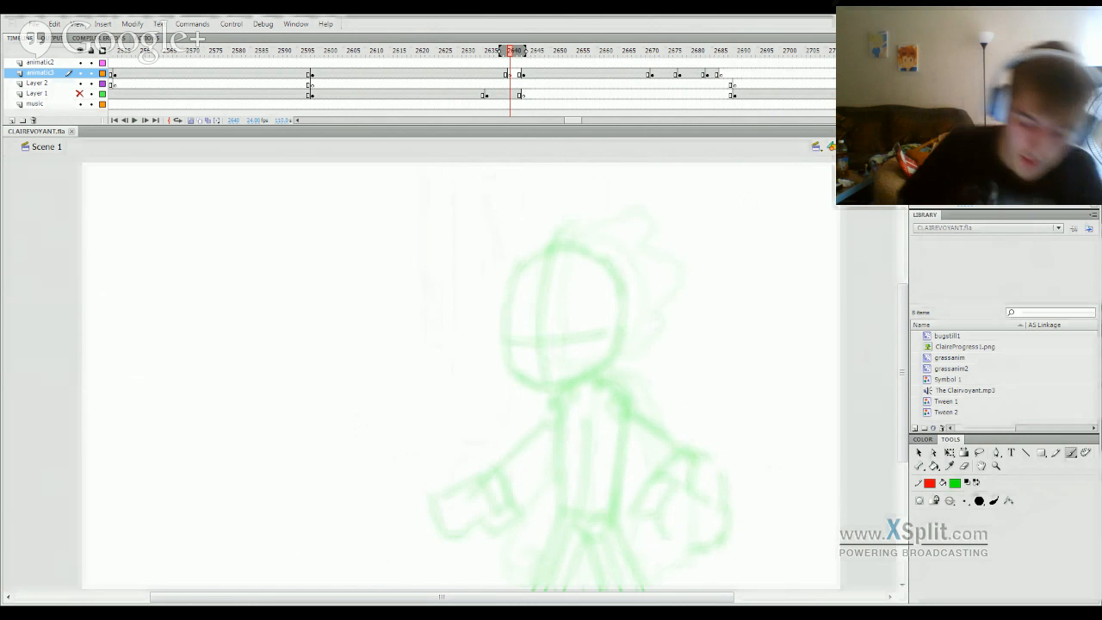
# Step: Show Layer 1, play back the animation to compare it with the rough sketches, and hide Layer 1 again
pyautogui.click(80, 93)
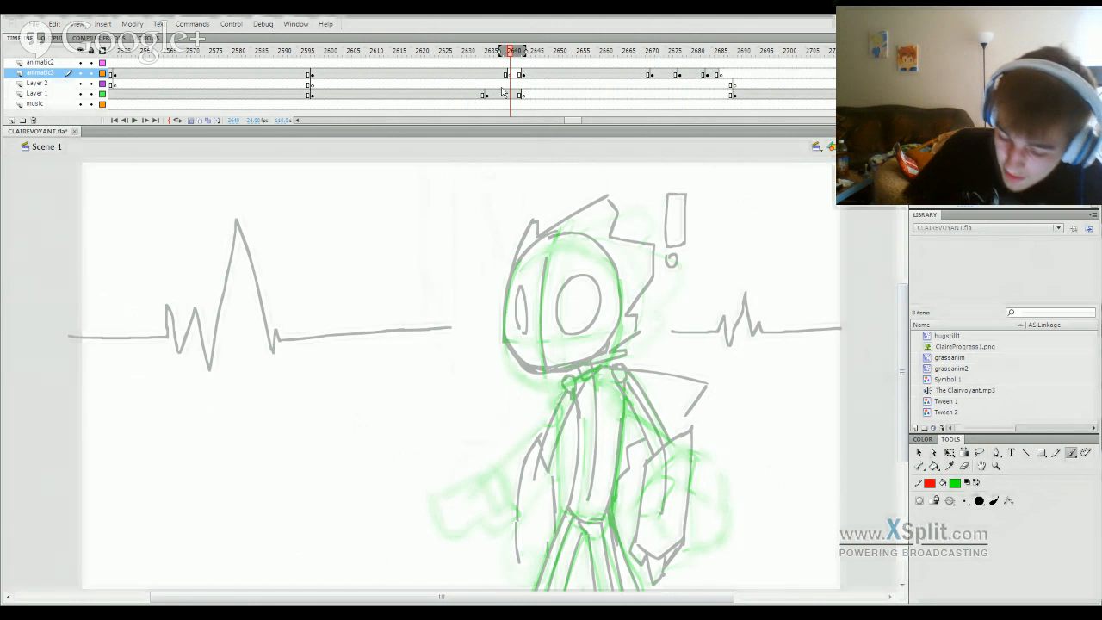
pyautogui.press('Return')
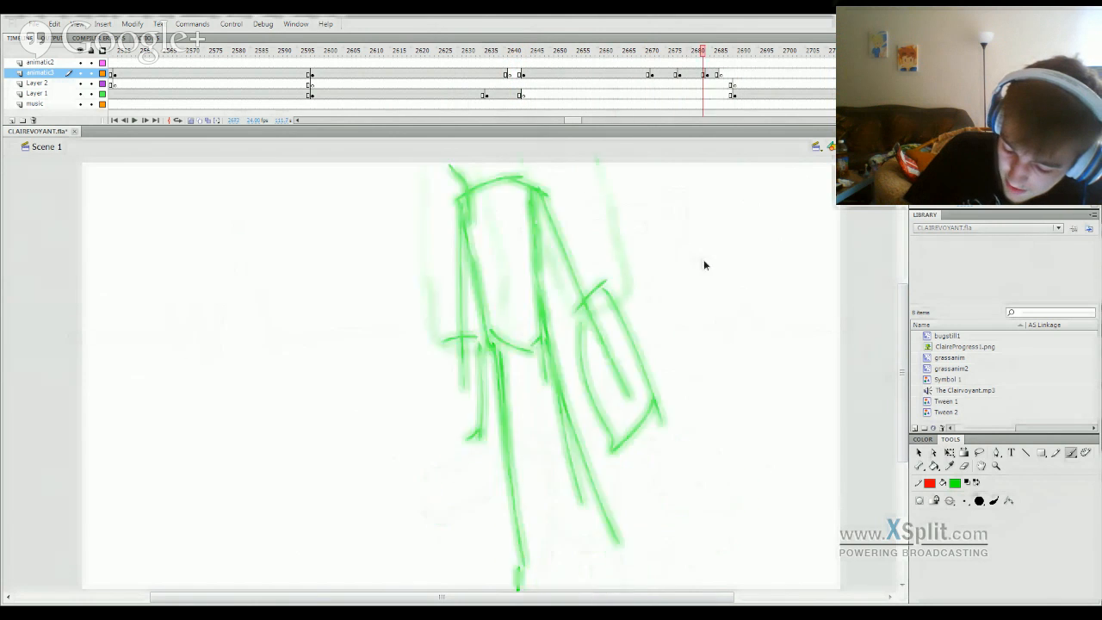
pyautogui.moveTo(703, 263); pyautogui.dragTo(460, 509)
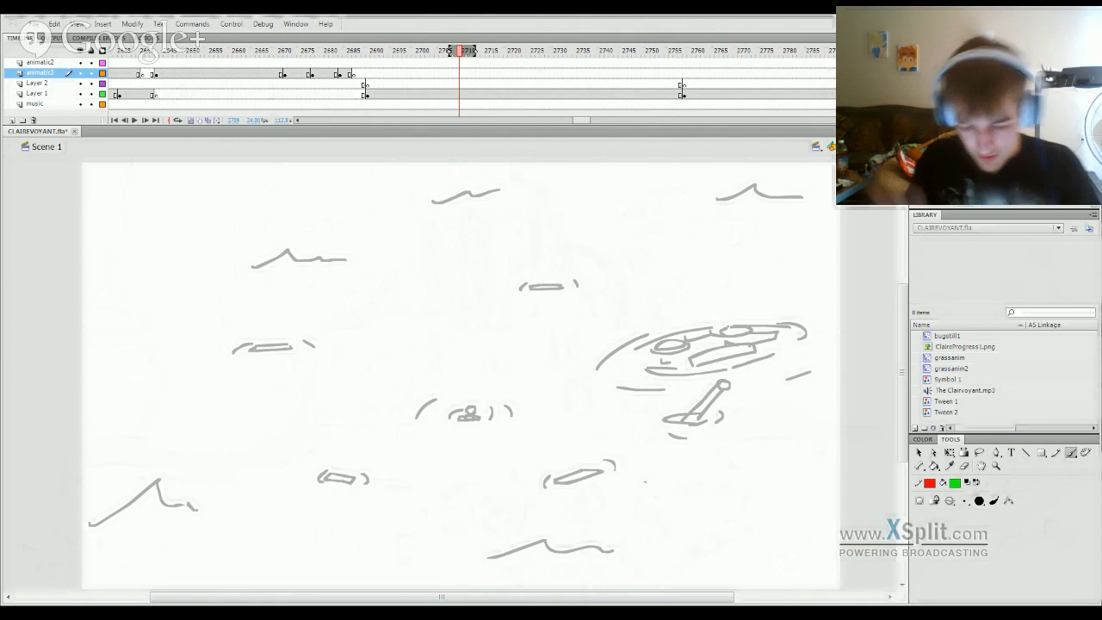
pyautogui.hscroll(-5, 594, 107)
pyautogui.moveTo(797, 56)
pyautogui.mouseDown()
pyautogui.moveTo(699, 174)
pyautogui.moveTo(755, 351)
pyautogui.moveTo(748, 311)
pyautogui.mouseUp()
pyautogui.click(80, 94)
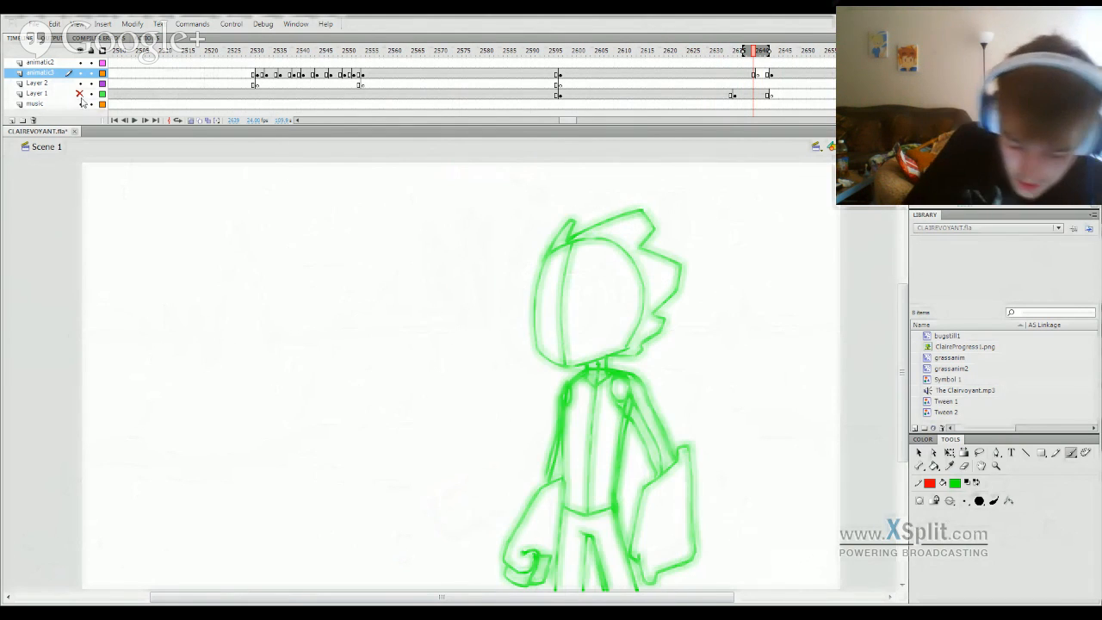
# Step: Sketch a rounded head outline over the onion-skinned figure at frame 2640 on the animatic3 layer
pyautogui.moveTo(758, 57)
pyautogui.mouseDown()
pyautogui.moveTo(762, 82)
pyautogui.moveTo(758, 56)
pyautogui.mouseUp()
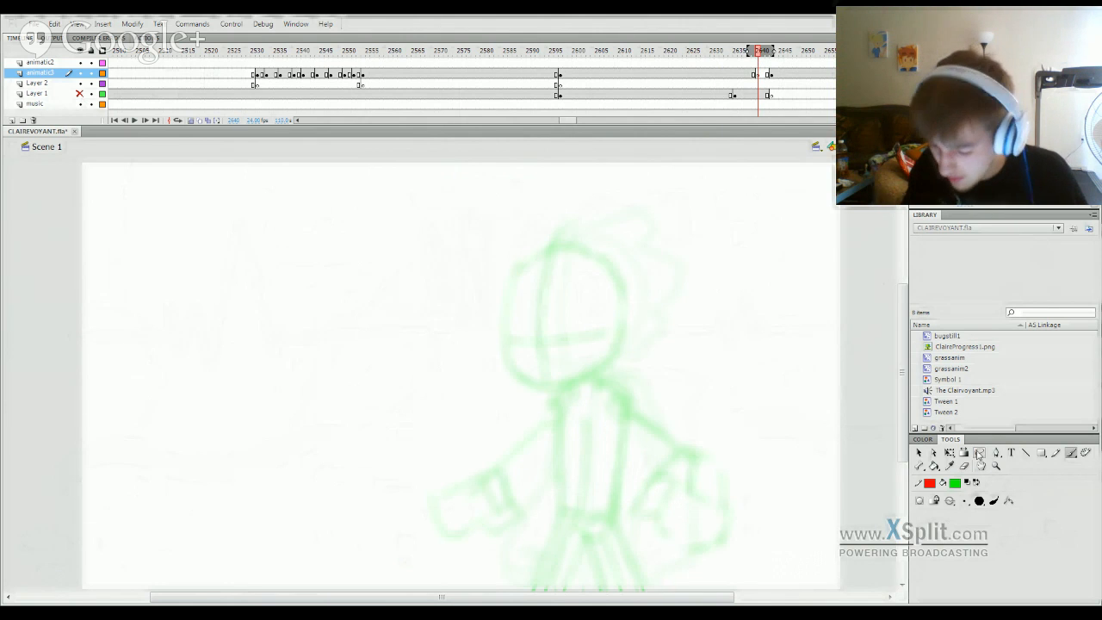
pyautogui.click(754, 74)
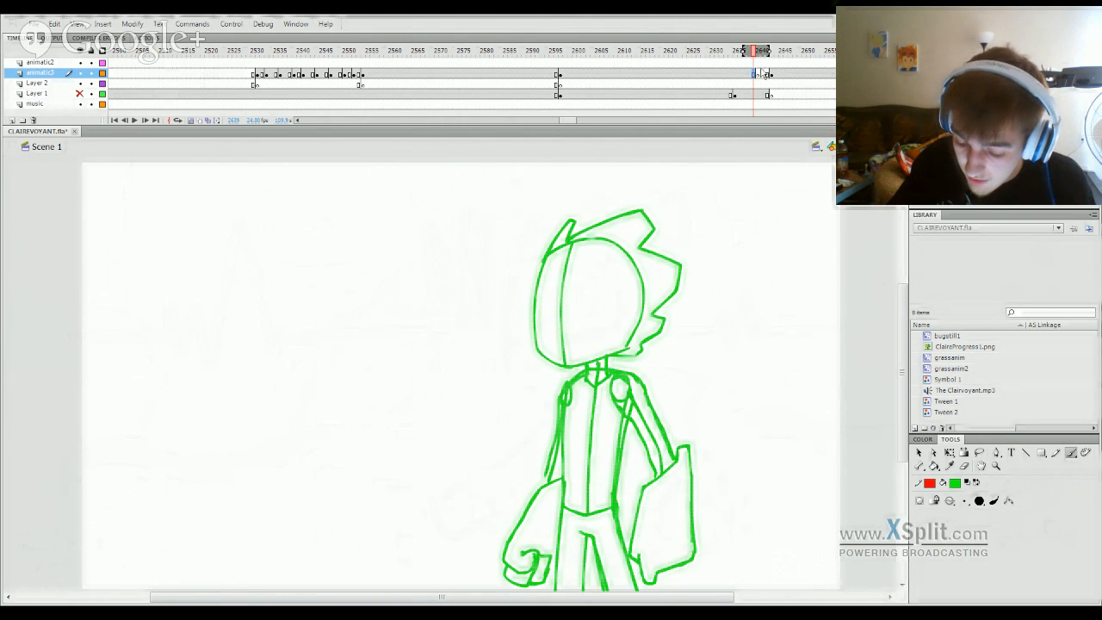
pyautogui.click(761, 74)
pyautogui.moveTo(773, 52); pyautogui.dragTo(770, 56)
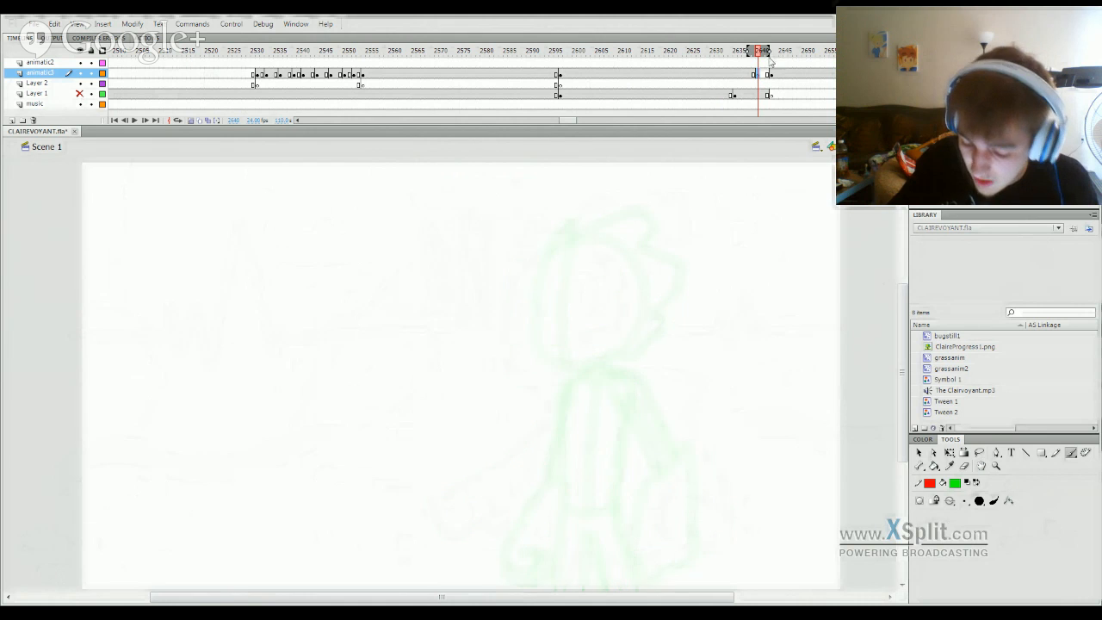
pyautogui.moveTo(541, 350)
pyautogui.mouseDown()
pyautogui.moveTo(550, 245)
pyautogui.moveTo(565, 237)
pyautogui.moveTo(613, 240)
pyautogui.moveTo(653, 293)
pyautogui.mouseUp()
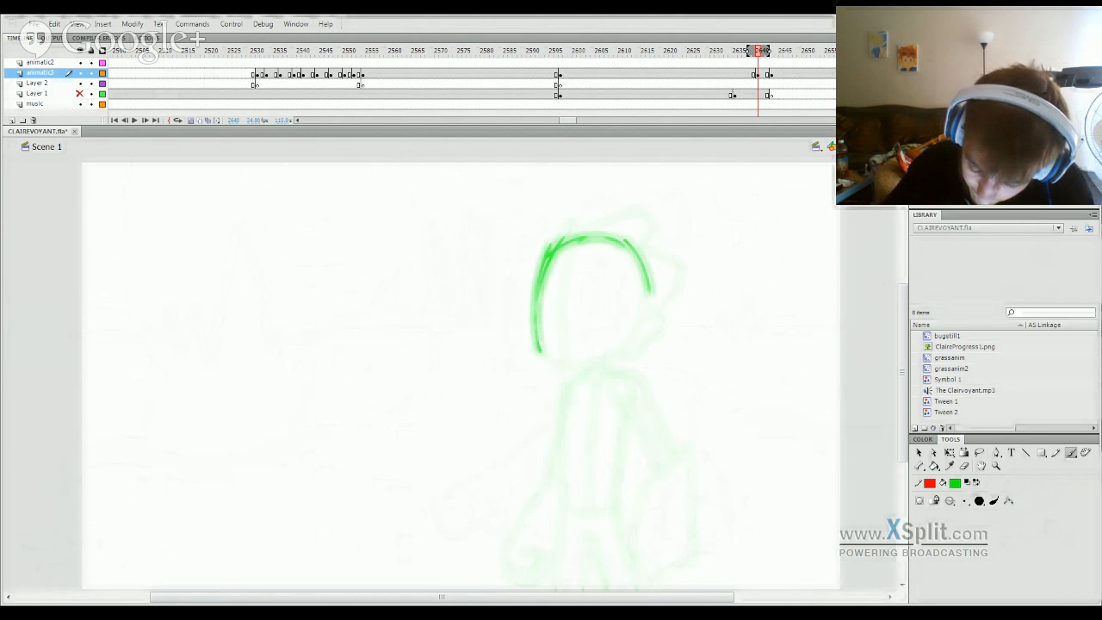
pyautogui.moveTo(540, 343)
pyautogui.mouseDown()
pyautogui.moveTo(568, 366)
pyautogui.moveTo(603, 366)
pyautogui.moveTo(644, 335)
pyautogui.moveTo(653, 289)
pyautogui.moveTo(638, 343)
pyautogui.mouseUp()
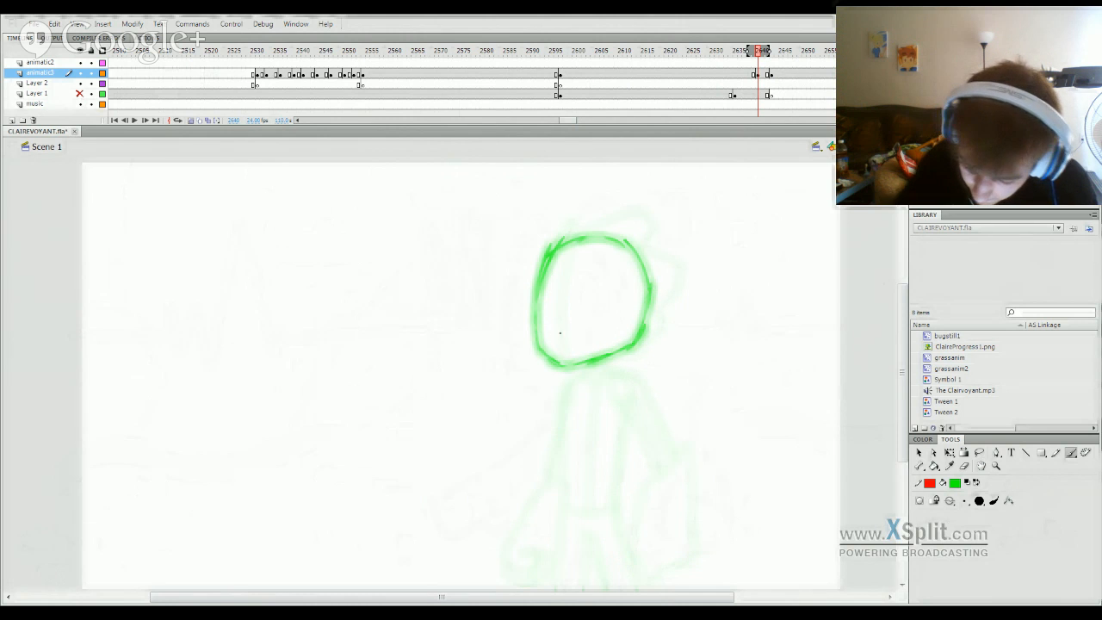
# Step: Add a curved vertical guide line to the face and reposition the whole head slightly with Free Transform
pyautogui.moveTo(566, 365); pyautogui.dragTo(565, 261)
pyautogui.press('q')
pyautogui.hotkey('ctrl', 'a')
pyautogui.moveTo(640, 335)
pyautogui.mouseDown()
pyautogui.moveTo(652, 332)
pyautogui.moveTo(602, 418)
pyautogui.mouseUp()
pyautogui.click(632, 387)
pyautogui.press('b')
# Step: Sketch the torso with its centre line below the head, plus the near shoulder, arm and large block-shaped hand
pyautogui.hotkey('ctrl', 'z')
pyautogui.hotkey('ctrl', 'z')
pyautogui.moveTo(603, 358); pyautogui.dragTo(589, 488)
pyautogui.hotkey('ctrl', 'z')
pyautogui.moveTo(600, 388)
pyautogui.mouseDown()
pyautogui.moveTo(589, 499)
pyautogui.moveTo(566, 440)
pyautogui.moveTo(571, 383)
pyautogui.moveTo(570, 394)
pyautogui.moveTo(575, 377)
pyautogui.moveTo(599, 368)
pyautogui.moveTo(639, 393)
pyautogui.moveTo(616, 501)
pyautogui.mouseUp()
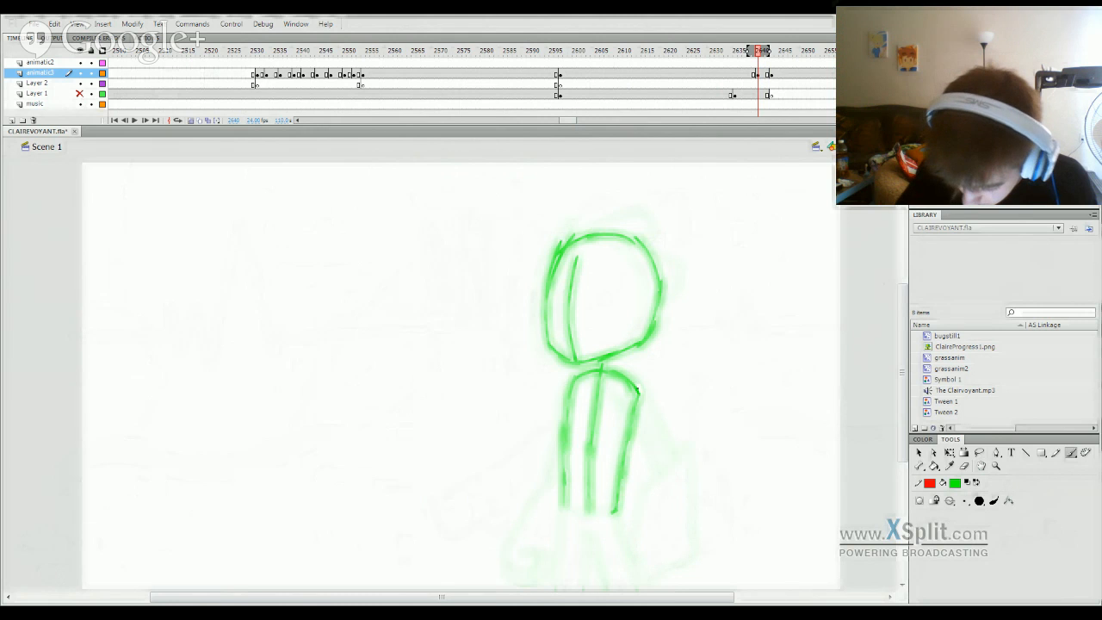
pyautogui.moveTo(637, 392)
pyautogui.mouseDown()
pyautogui.moveTo(662, 452)
pyautogui.moveTo(662, 505)
pyautogui.moveTo(684, 451)
pyautogui.moveTo(691, 482)
pyautogui.moveTo(691, 557)
pyautogui.moveTo(646, 583)
pyautogui.moveTo(635, 562)
pyautogui.moveTo(644, 491)
pyautogui.mouseUp()
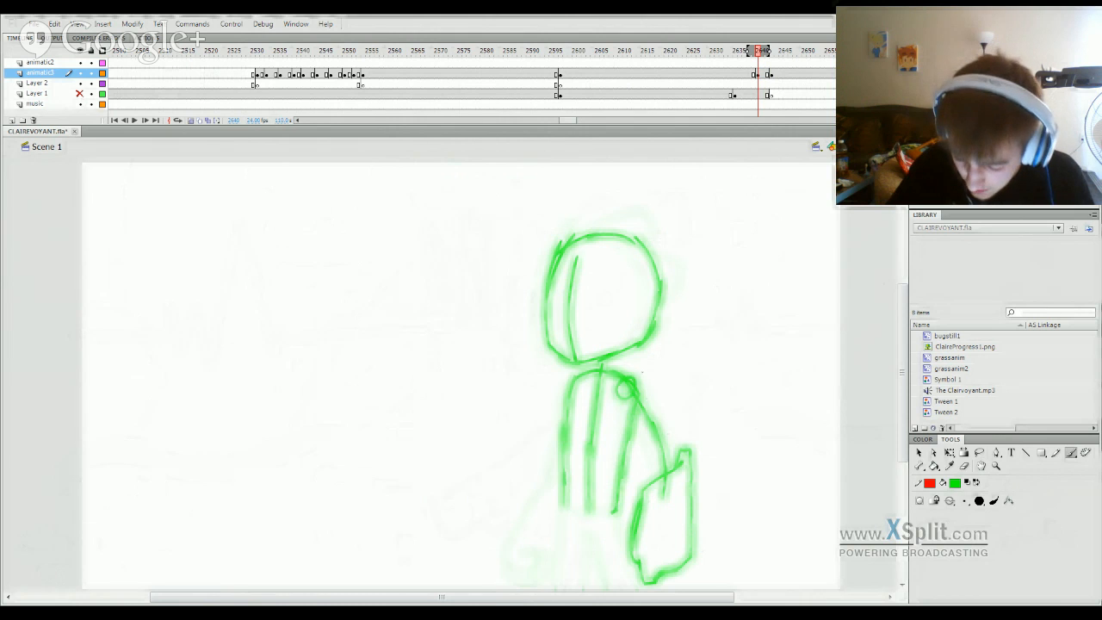
# Step: Close the bottom edge of the torso and sketch the near leg below it, beside the block-shaped hand
pyautogui.moveTo(565, 506)
pyautogui.mouseDown()
pyautogui.moveTo(622, 519)
pyautogui.moveTo(641, 584)
pyautogui.mouseUp()
pyautogui.hotkey('ctrl', 'z')
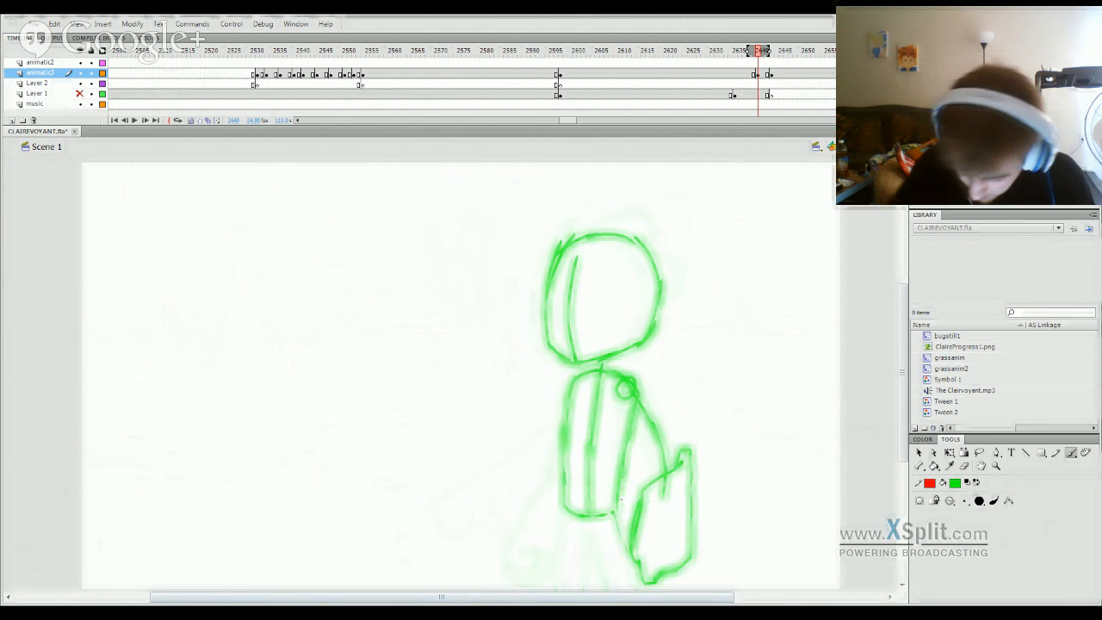
pyautogui.moveTo(615, 514); pyautogui.dragTo(637, 590)
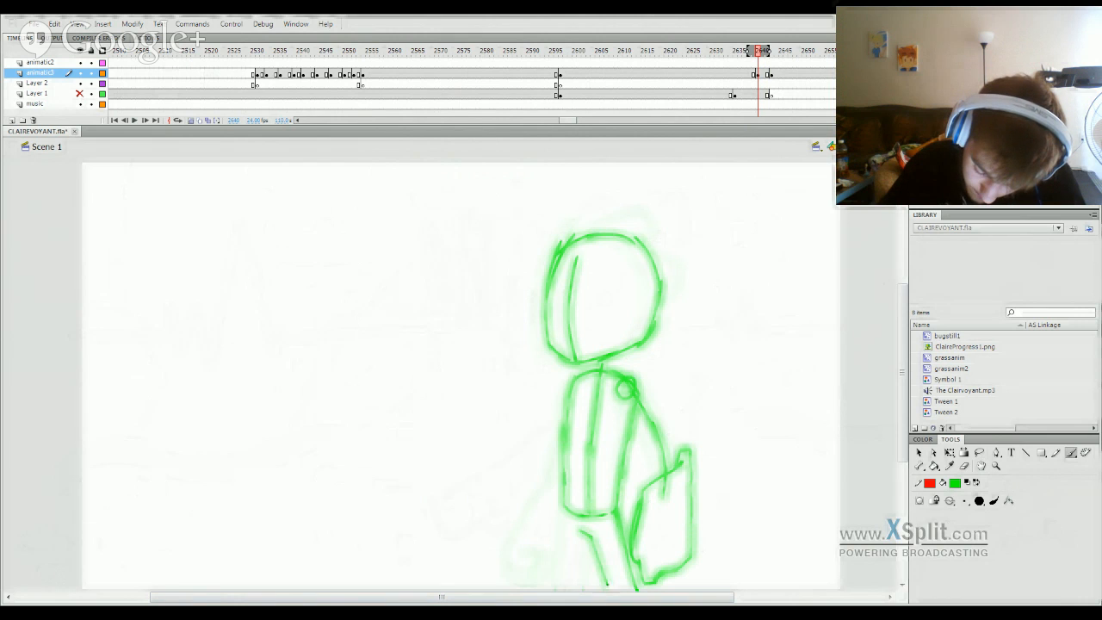
pyautogui.moveTo(591, 536); pyautogui.dragTo(606, 591)
pyautogui.hotkey('ctrl', 'z')
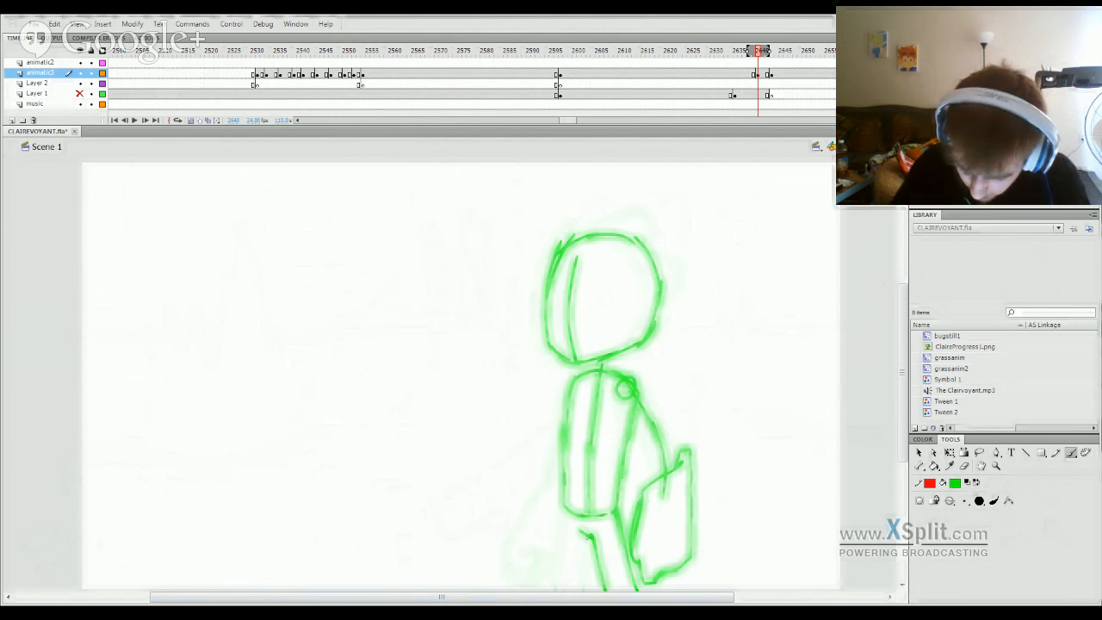
# Step: Sketch the inner and outer lines of the far leg, redrawing strokes until they fit under the torso
pyautogui.moveTo(591, 537); pyautogui.dragTo(581, 590)
pyautogui.hotkey('ctrl', 'z')
pyautogui.moveTo(590, 540); pyautogui.dragTo(585, 588)
pyautogui.hotkey('ctrl', 'z')
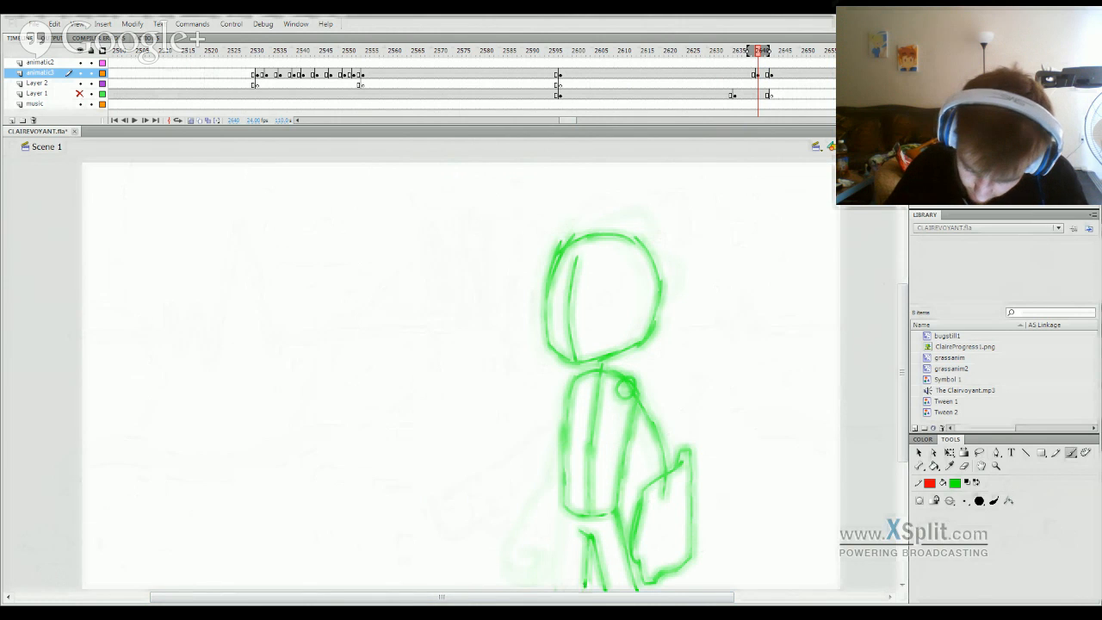
pyautogui.moveTo(565, 508); pyautogui.dragTo(558, 591)
pyautogui.hotkey('ctrl', 'z')
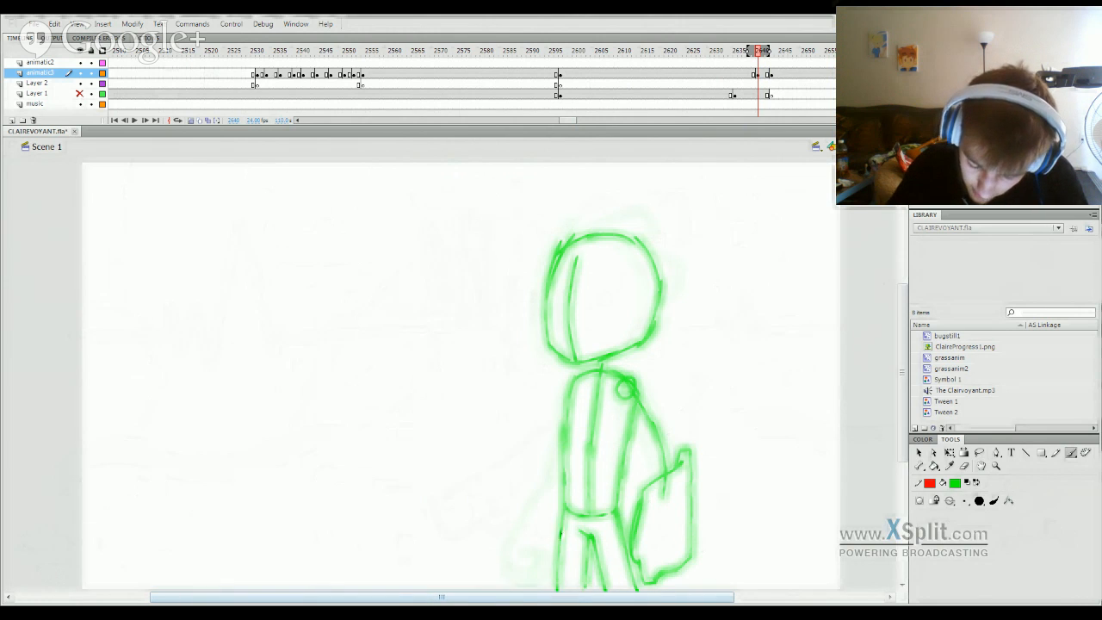
pyautogui.hotkey('ctrl', 'z')
pyautogui.moveTo(565, 506); pyautogui.dragTo(557, 590)
pyautogui.hotkey('ctrl', 'z')
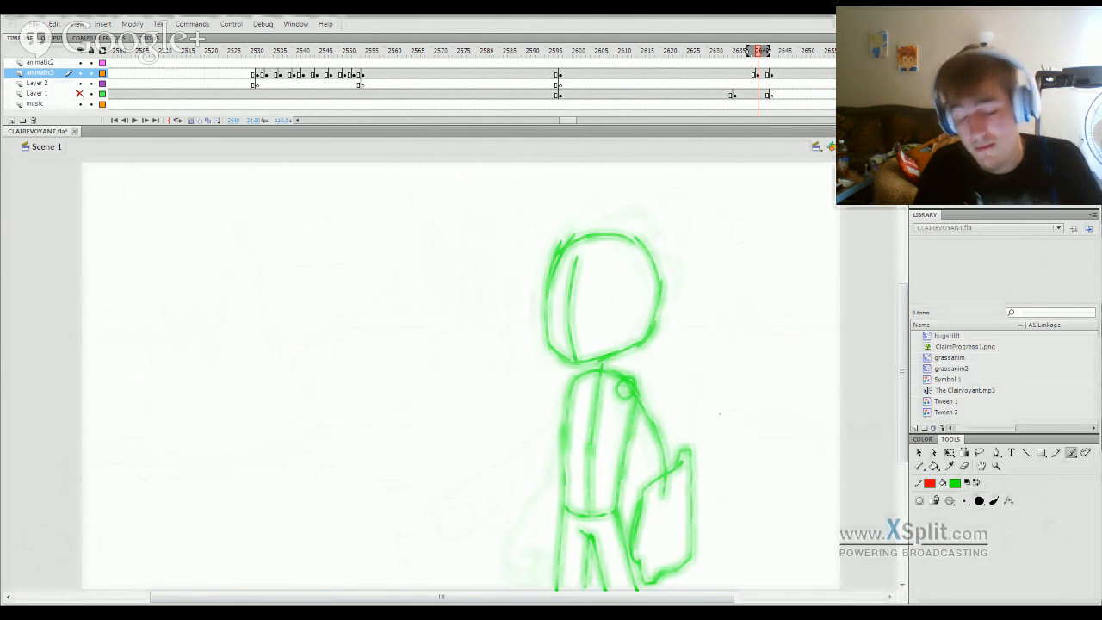
# Step: Darken the far shoulder and sketch the far forearm and curled fist beside the hip
pyautogui.moveTo(571, 384); pyautogui.dragTo(570, 416)
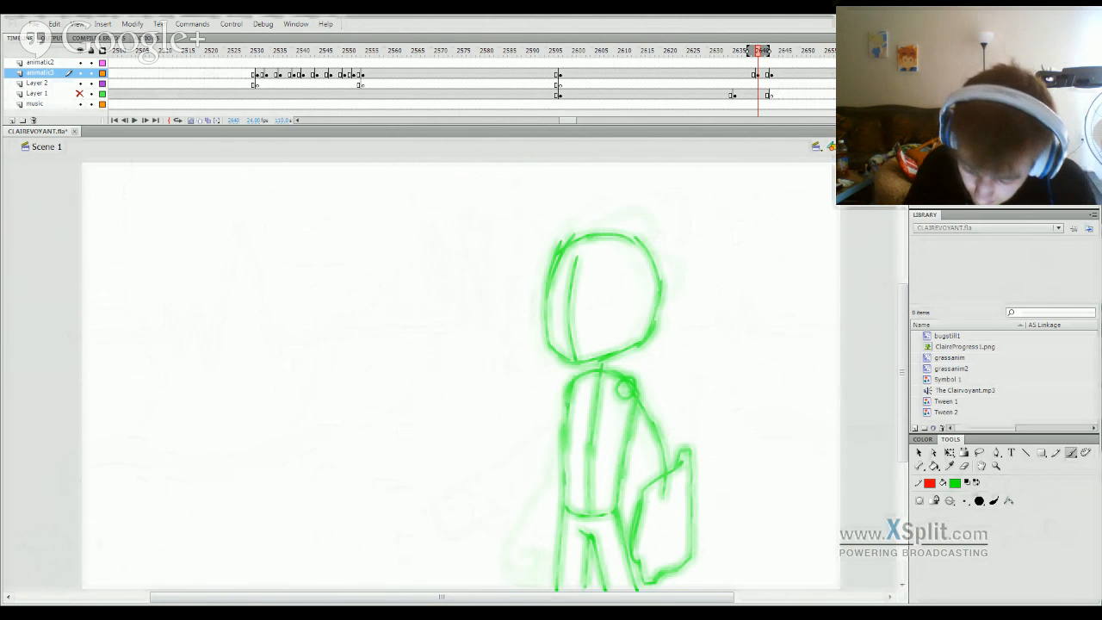
pyautogui.moveTo(560, 479); pyautogui.dragTo(540, 488)
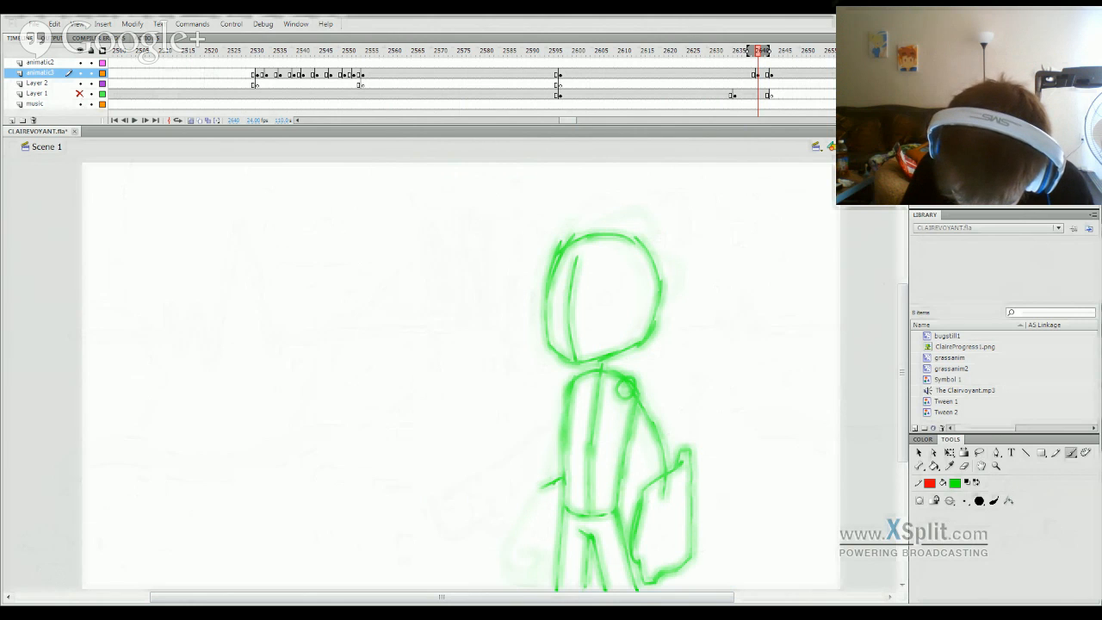
pyautogui.moveTo(565, 446)
pyautogui.mouseDown()
pyautogui.moveTo(556, 484)
pyautogui.moveTo(511, 546)
pyautogui.moveTo(531, 571)
pyautogui.moveTo(544, 556)
pyautogui.moveTo(527, 546)
pyautogui.moveTo(531, 579)
pyautogui.moveTo(544, 583)
pyautogui.moveTo(556, 552)
pyautogui.mouseUp()
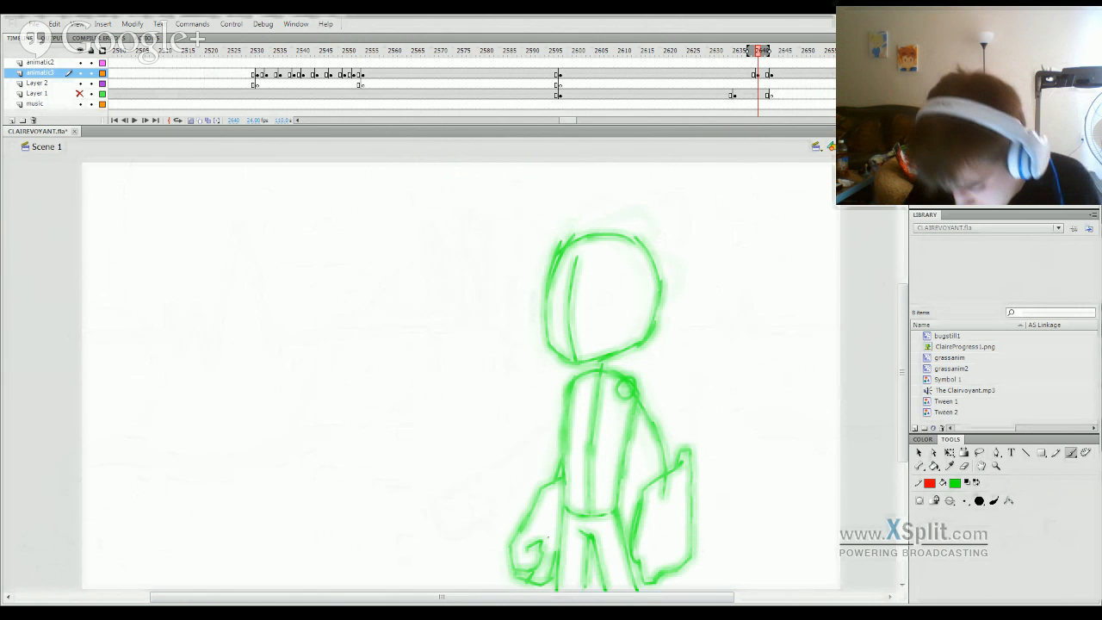
# Step: Scrub and play back the frames around the new in-between pose to check how the motion reads
pyautogui.click(753, 54)
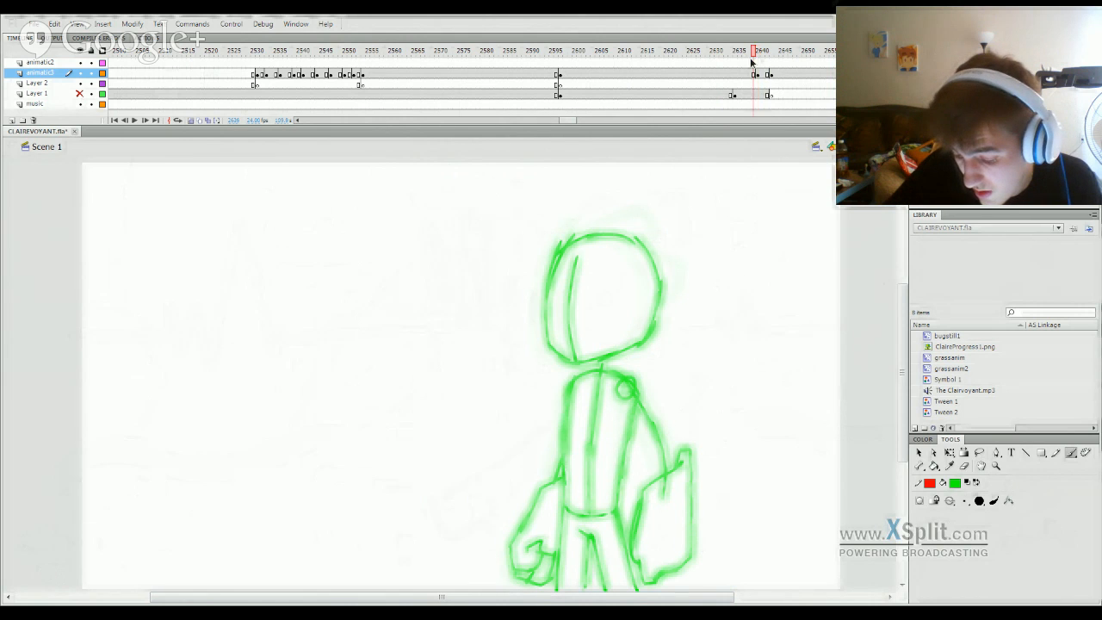
pyautogui.press('Return')
pyautogui.press('Return')
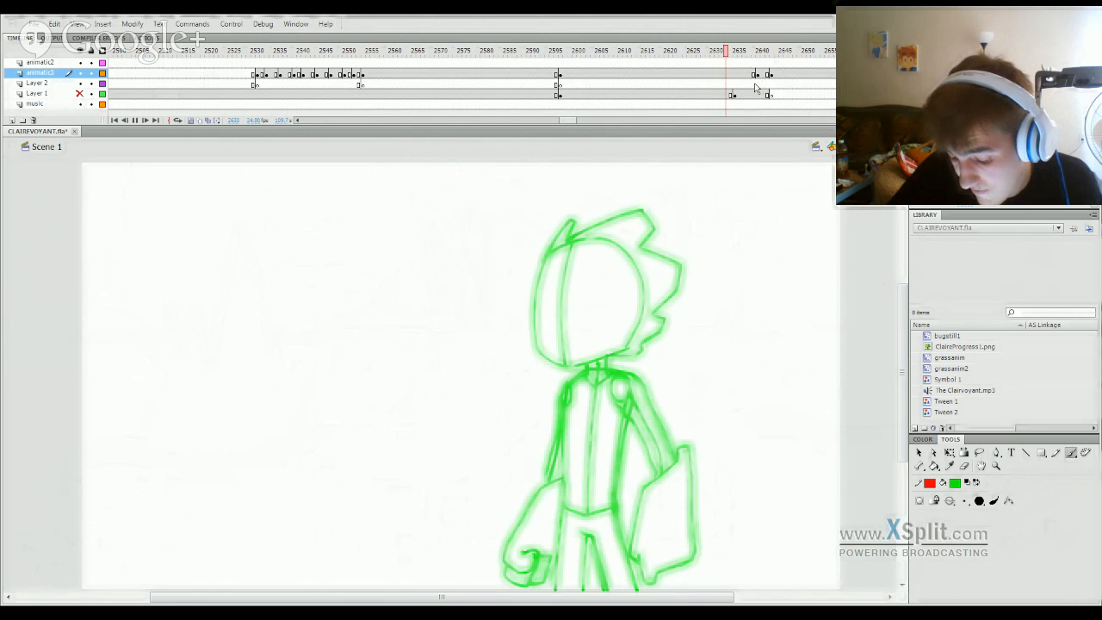
pyautogui.click(765, 56)
pyautogui.moveTo(765, 60); pyautogui.dragTo(721, 64)
pyautogui.press('Return')
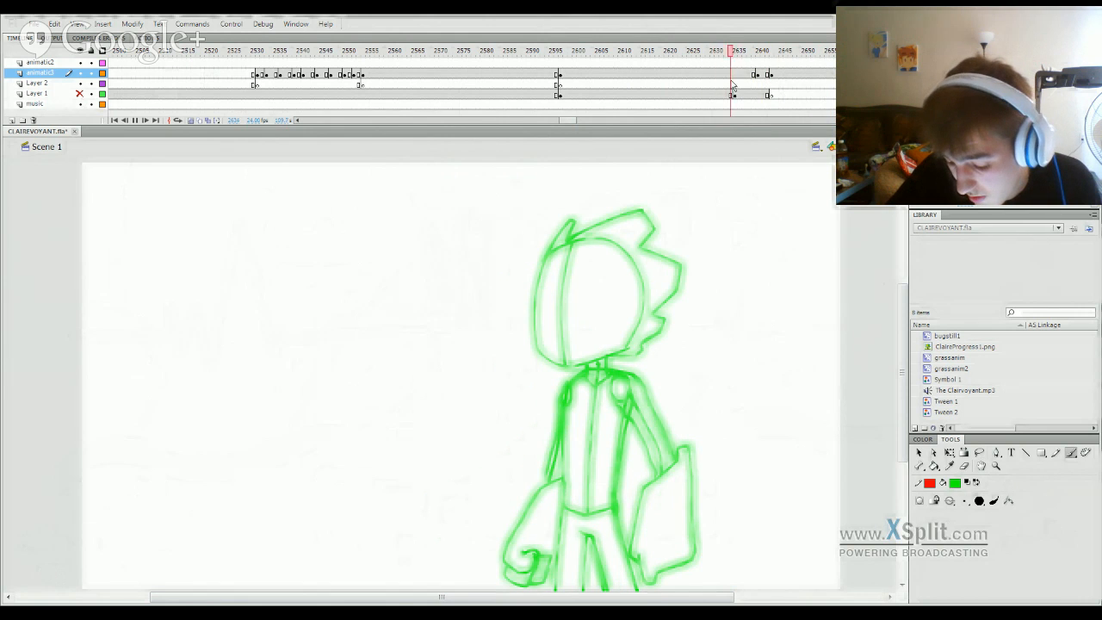
pyautogui.press('Return')
# Step: Insert a keyframe at frame 2645 on animatic3 that repeats the arms-out pose, and play back the timing
pyautogui.click(782, 76)
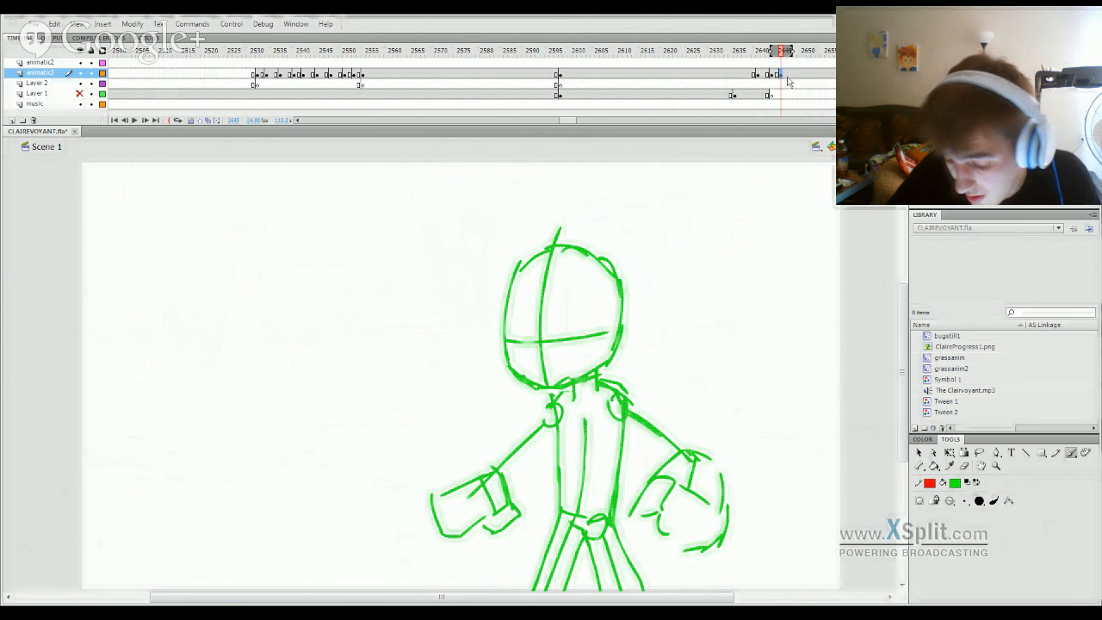
pyautogui.moveTo(784, 55)
pyautogui.mouseDown()
pyautogui.moveTo(652, 115)
pyautogui.moveTo(205, 482)
pyautogui.mouseUp()
pyautogui.press('Return')
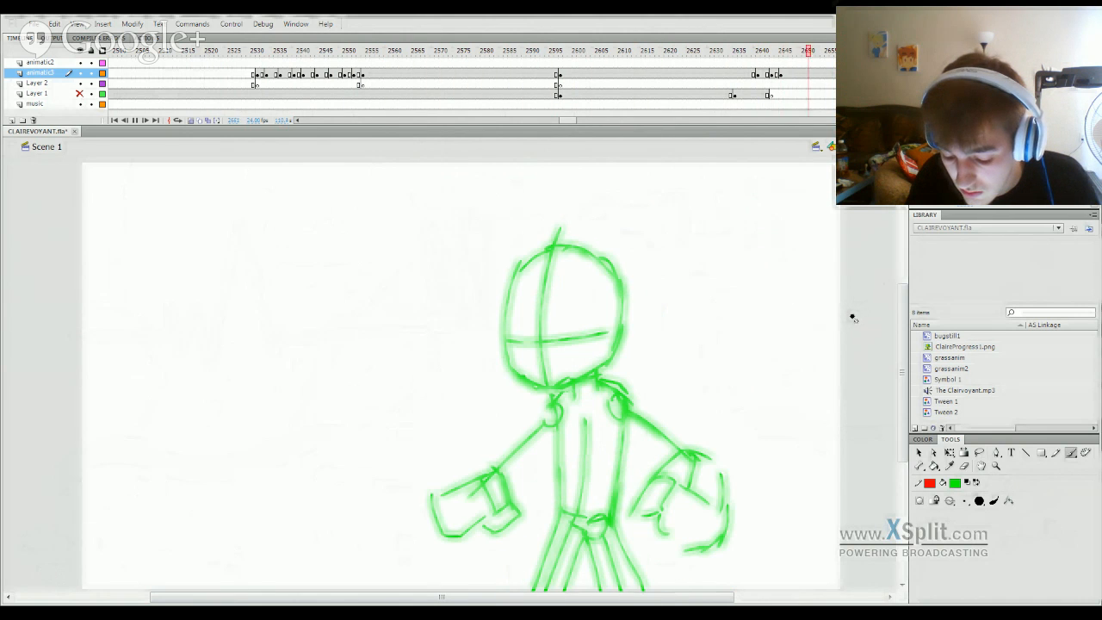
# Step: Blank out the animatic3 drawing at frame 2644, before the new keyframe, with onion skinning of the neighbouring poses
pyautogui.moveTo(781, 56)
pyautogui.mouseDown()
pyautogui.moveTo(763, 62)
pyautogui.moveTo(792, 69)
pyautogui.mouseUp()
pyautogui.hotkey('alt', 'shift', 'o')
pyautogui.click(779, 75)
pyautogui.press('F7')
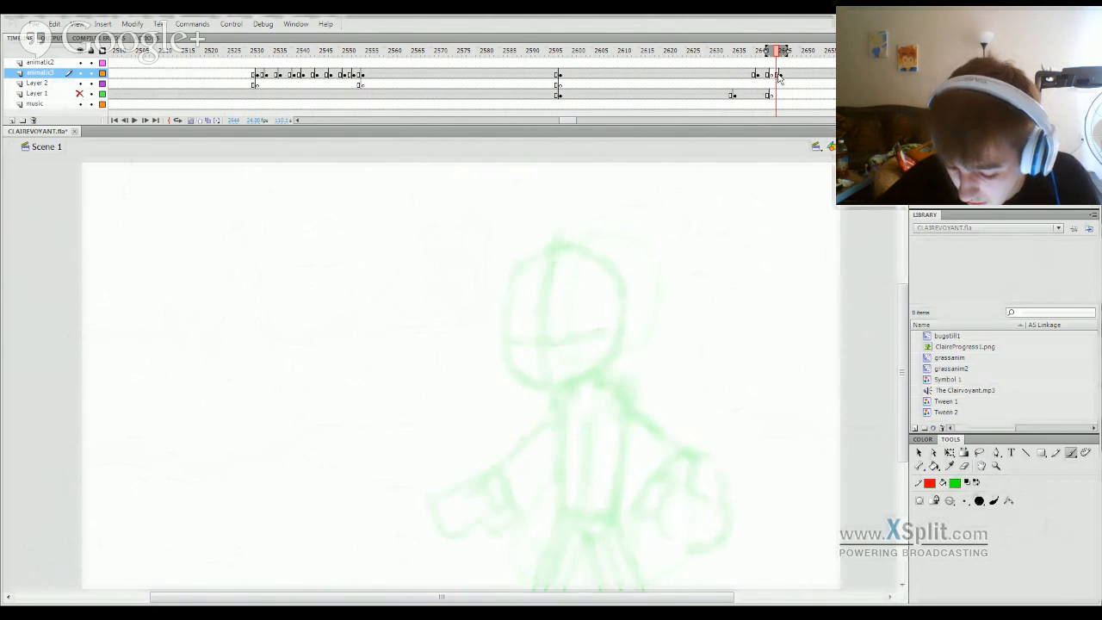
pyautogui.moveTo(750, 58)
pyautogui.mouseDown()
pyautogui.moveTo(787, 63)
pyautogui.moveTo(774, 63)
pyautogui.mouseUp()
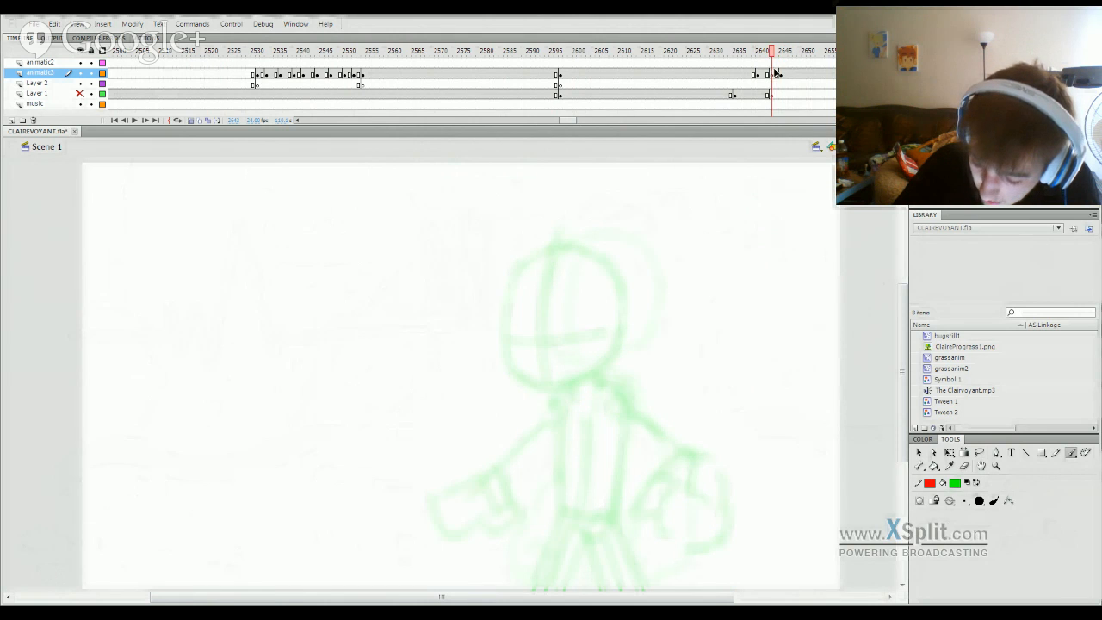
# Step: Sketch a rounded head outline at frame 2644, slightly lower and further forward than the onion-skinned head
pyautogui.moveTo(507, 376)
pyautogui.mouseDown()
pyautogui.moveTo(498, 290)
pyautogui.moveTo(517, 264)
pyautogui.mouseUp()
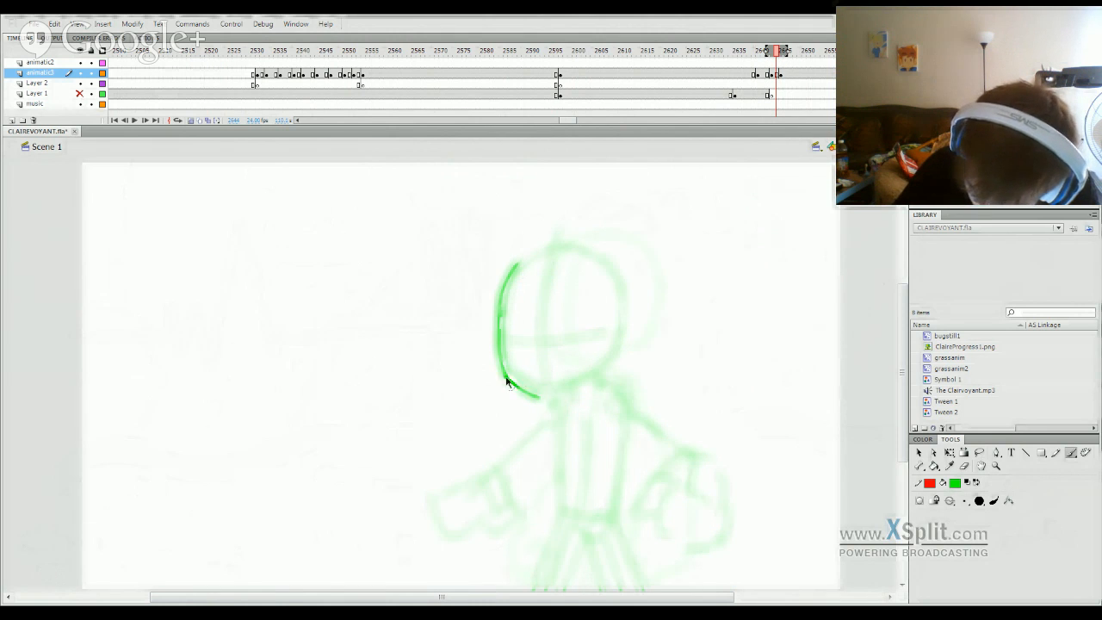
pyautogui.moveTo(503, 376)
pyautogui.mouseDown()
pyautogui.moveTo(547, 397)
pyautogui.moveTo(602, 366)
pyautogui.moveTo(613, 324)
pyautogui.mouseUp()
pyautogui.moveTo(518, 265)
pyautogui.mouseDown()
pyautogui.moveTo(553, 246)
pyautogui.moveTo(581, 253)
pyautogui.moveTo(603, 275)
pyautogui.moveTo(615, 331)
pyautogui.mouseUp()
pyautogui.hotkey('ctrl', 'z')
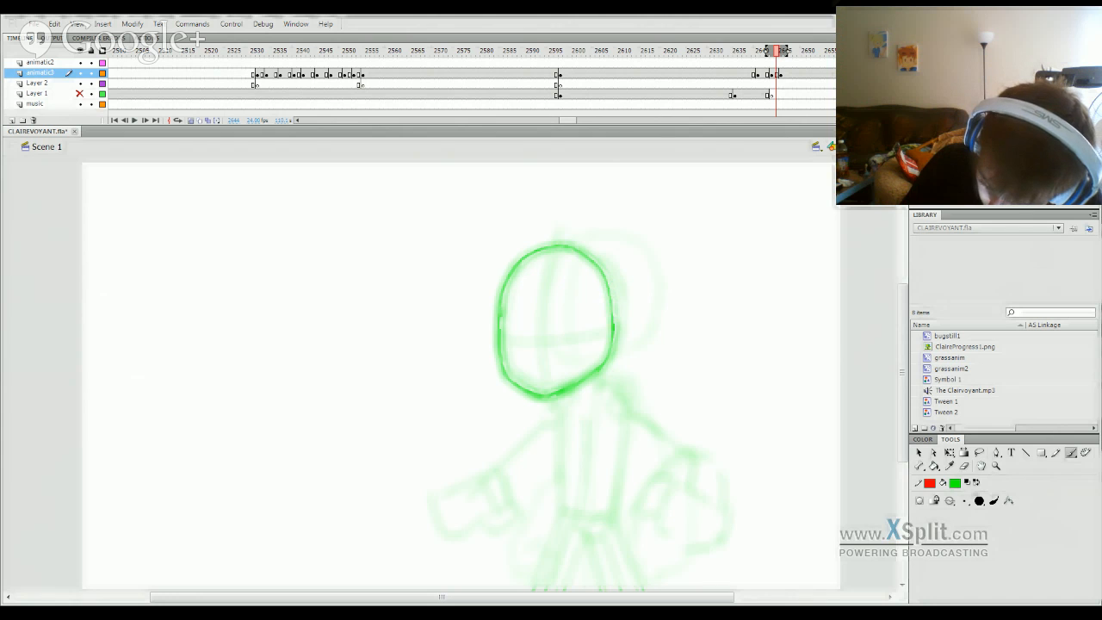
# Step: Add a curved vertical centre guide and a horizontal eye-line guide across the head
pyautogui.moveTo(545, 397); pyautogui.dragTo(527, 278)
pyautogui.hotkey('ctrl', 'z')
pyautogui.moveTo(541, 397); pyautogui.dragTo(544, 235)
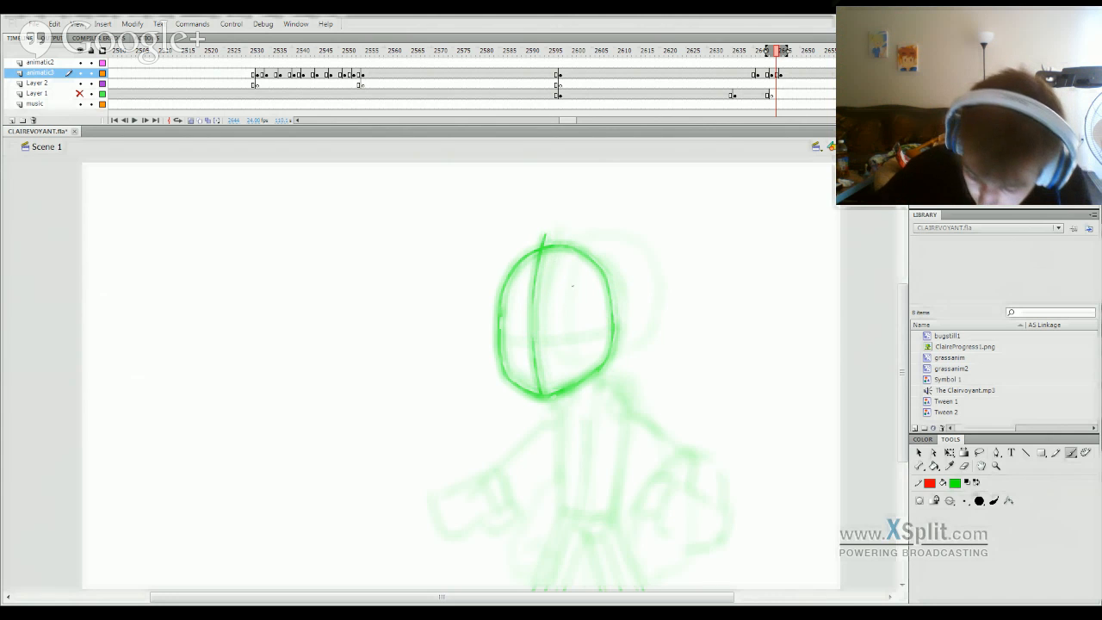
pyautogui.moveTo(502, 348)
pyautogui.mouseDown()
pyautogui.moveTo(596, 343)
pyautogui.moveTo(638, 328)
pyautogui.moveTo(613, 338)
pyautogui.mouseUp()
pyautogui.hotkey('ctrl', 'z')
pyautogui.hotkey('ctrl', 'z')
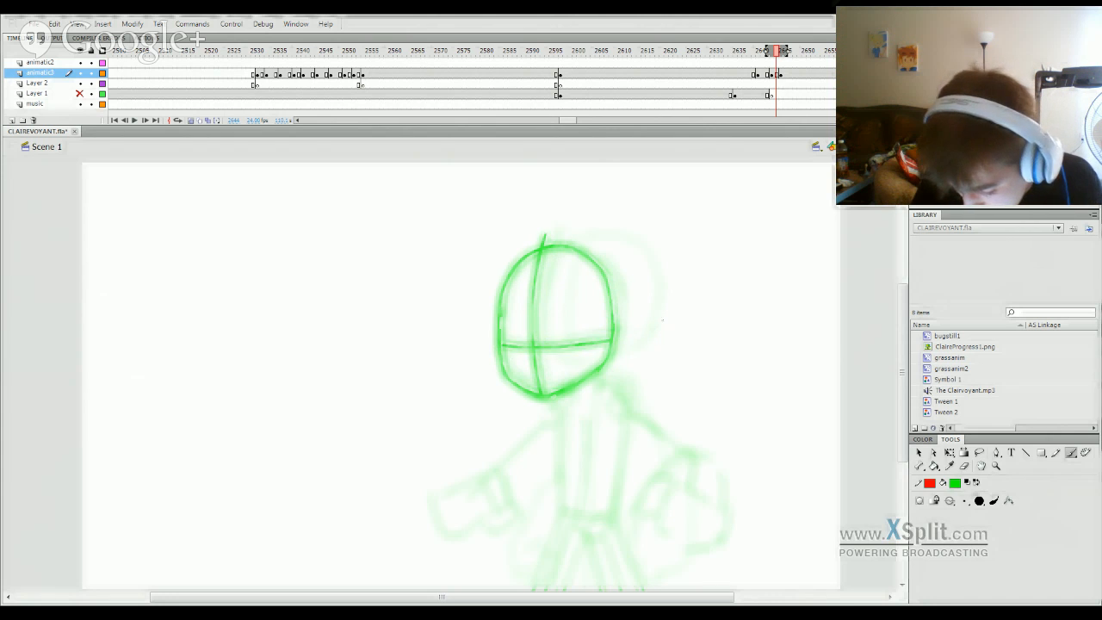
# Step: Sketch the two sides of the torso and the shoulder joints below the head
pyautogui.moveTo(550, 406)
pyautogui.mouseDown()
pyautogui.moveTo(558, 511)
pyautogui.moveTo(619, 441)
pyautogui.moveTo(622, 415)
pyautogui.moveTo(613, 522)
pyautogui.mouseUp()
pyautogui.hotkey('ctrl', 'z')
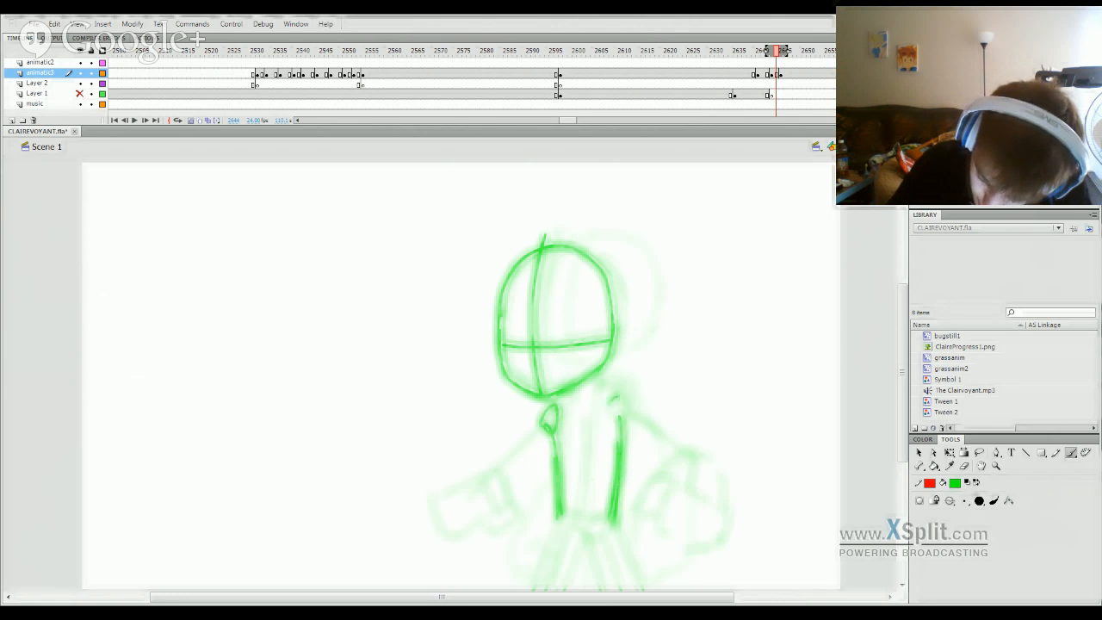
pyautogui.moveTo(614, 399); pyautogui.dragTo(623, 397)
# Step: Draw the shoulder line, the near arm extending outward, and its large boxy hand
pyautogui.moveTo(555, 406)
pyautogui.mouseDown()
pyautogui.moveTo(578, 389)
pyautogui.moveTo(617, 396)
pyautogui.moveTo(686, 453)
pyautogui.mouseUp()
pyautogui.moveTo(646, 484)
pyautogui.mouseDown()
pyautogui.moveTo(659, 518)
pyautogui.moveTo(633, 518)
pyautogui.moveTo(700, 542)
pyautogui.moveTo(709, 508)
pyautogui.mouseUp()
pyautogui.moveTo(684, 454)
pyautogui.mouseDown()
pyautogui.moveTo(654, 479)
pyautogui.moveTo(716, 470)
pyautogui.mouseUp()
pyautogui.moveTo(716, 468); pyautogui.dragTo(720, 511)
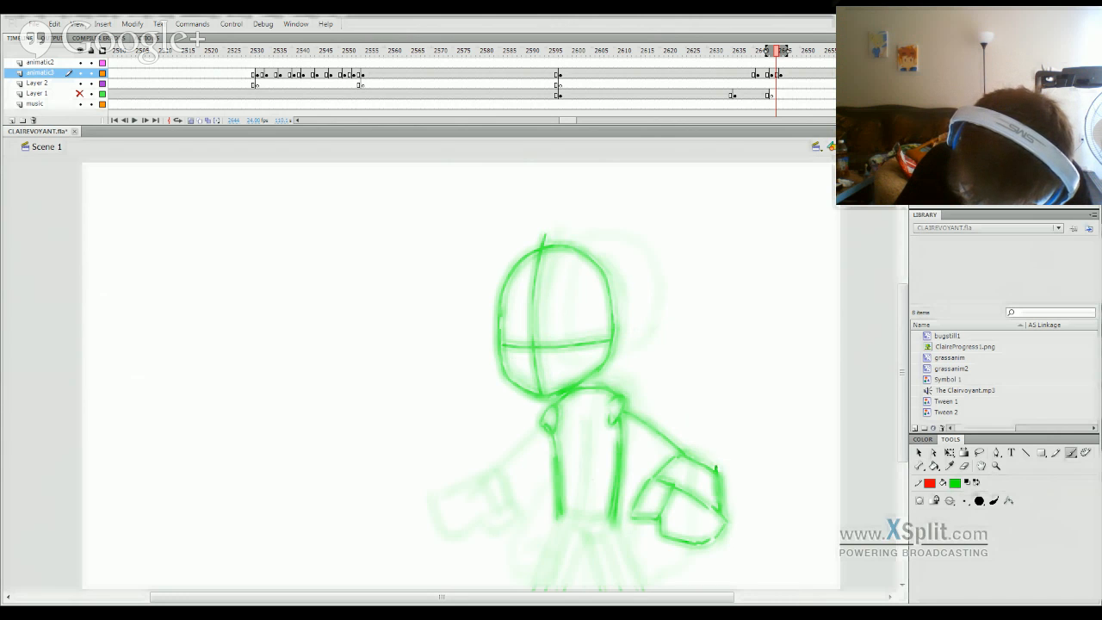
pyautogui.moveTo(688, 454); pyautogui.dragTo(716, 469)
# Step: Close the waist and sketch both spread legs below the torso
pyautogui.moveTo(564, 519)
pyautogui.mouseDown()
pyautogui.moveTo(606, 520)
pyautogui.moveTo(556, 520)
pyautogui.moveTo(534, 578)
pyautogui.mouseUp()
pyautogui.moveTo(570, 524)
pyautogui.mouseDown()
pyautogui.moveTo(586, 536)
pyautogui.moveTo(601, 592)
pyautogui.mouseUp()
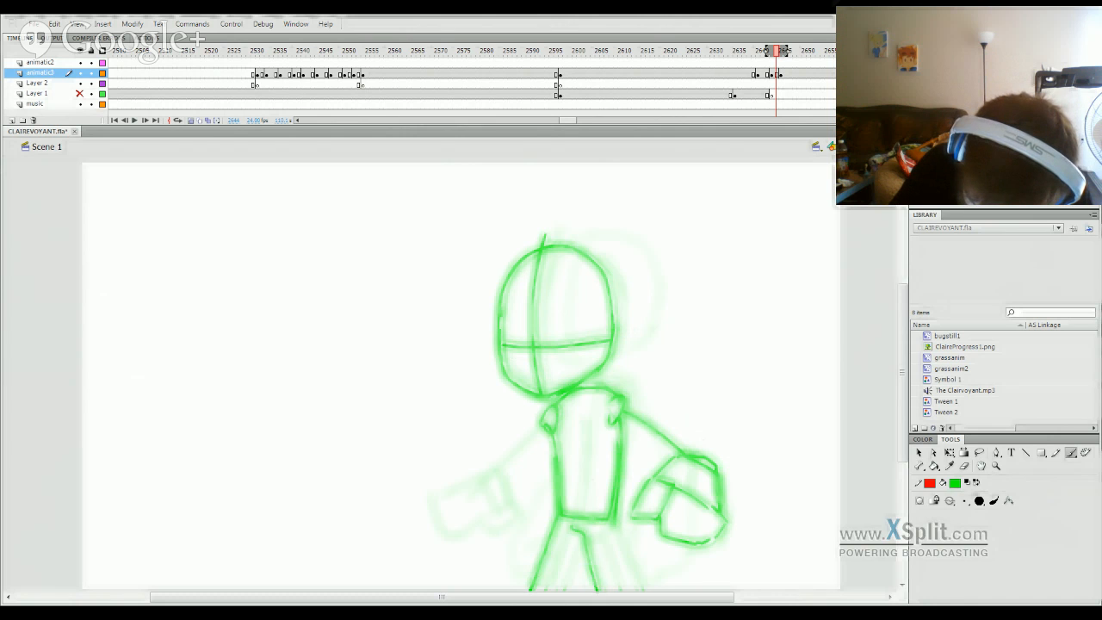
pyautogui.hotkey('ctrl', 'z')
pyautogui.moveTo(572, 522); pyautogui.dragTo(601, 591)
pyautogui.moveTo(615, 524); pyautogui.dragTo(641, 589)
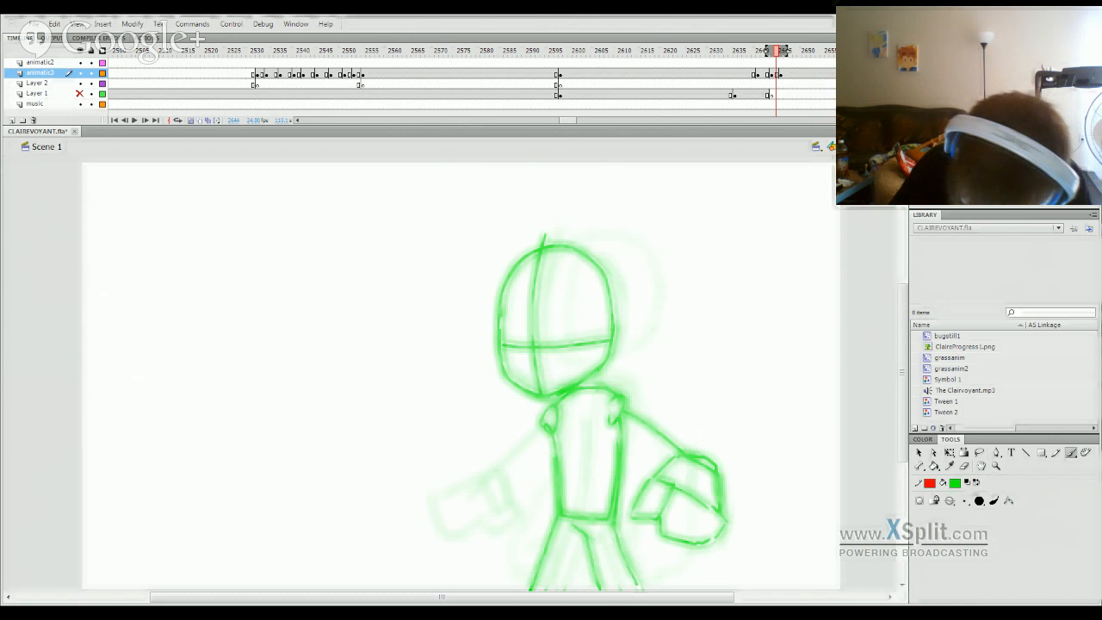
pyautogui.moveTo(588, 535); pyautogui.dragTo(563, 590)
# Step: Skew the body below the head slightly toward the face side with Free Transform
pyautogui.press('q')
pyautogui.click(620, 461)
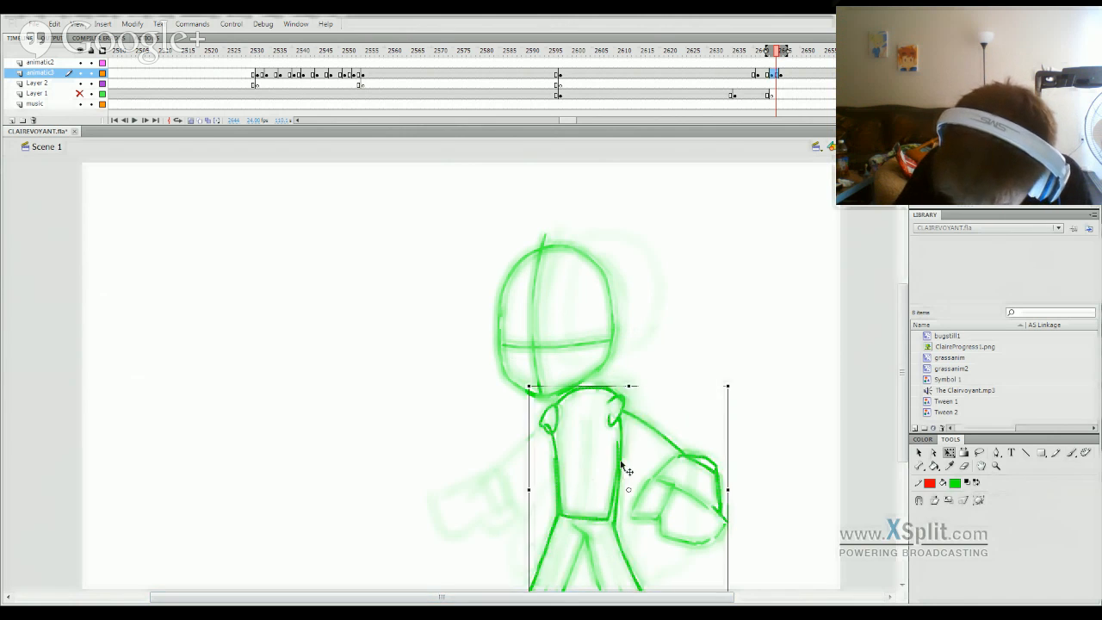
pyautogui.moveTo(662, 386); pyautogui.dragTo(625, 387)
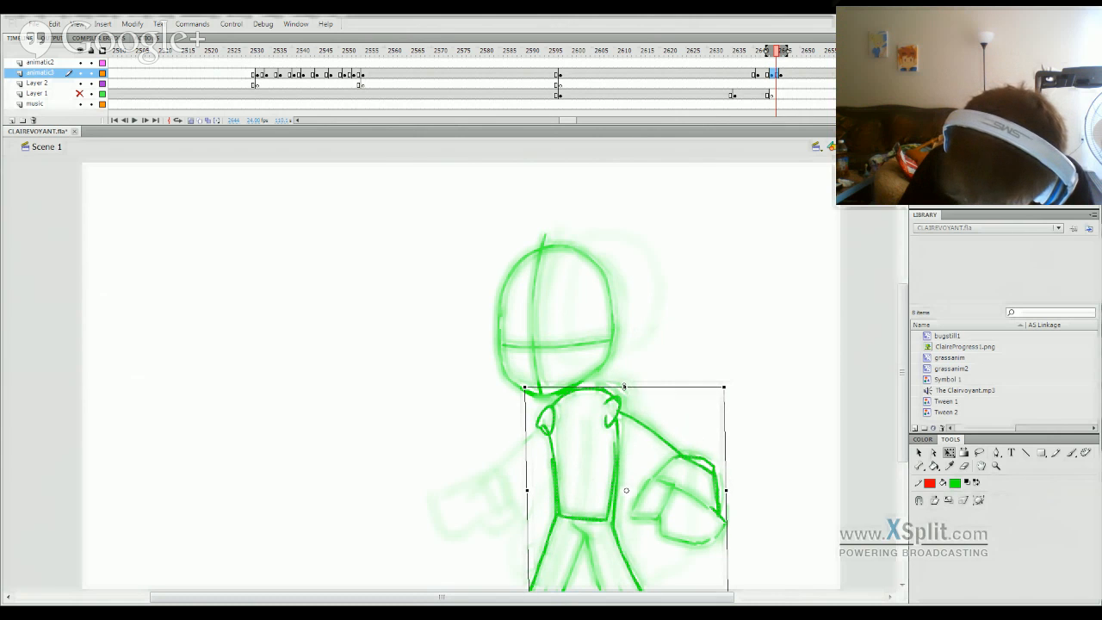
pyautogui.press('Escape')
# Step: Brush in the far arm reaching outward and its large block-shaped hand
pyautogui.press('b')
pyautogui.moveTo(541, 430); pyautogui.dragTo(504, 468)
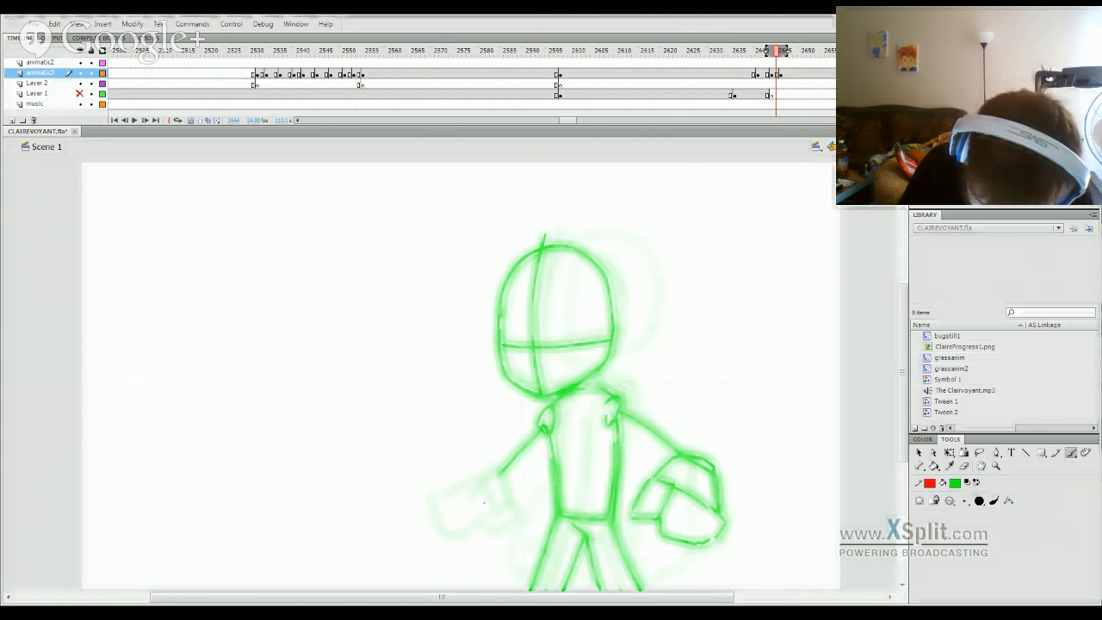
pyautogui.moveTo(438, 532)
pyautogui.mouseDown()
pyautogui.moveTo(486, 470)
pyautogui.moveTo(508, 510)
pyautogui.moveTo(441, 541)
pyautogui.mouseUp()
pyautogui.moveTo(515, 507); pyautogui.dragTo(478, 541)
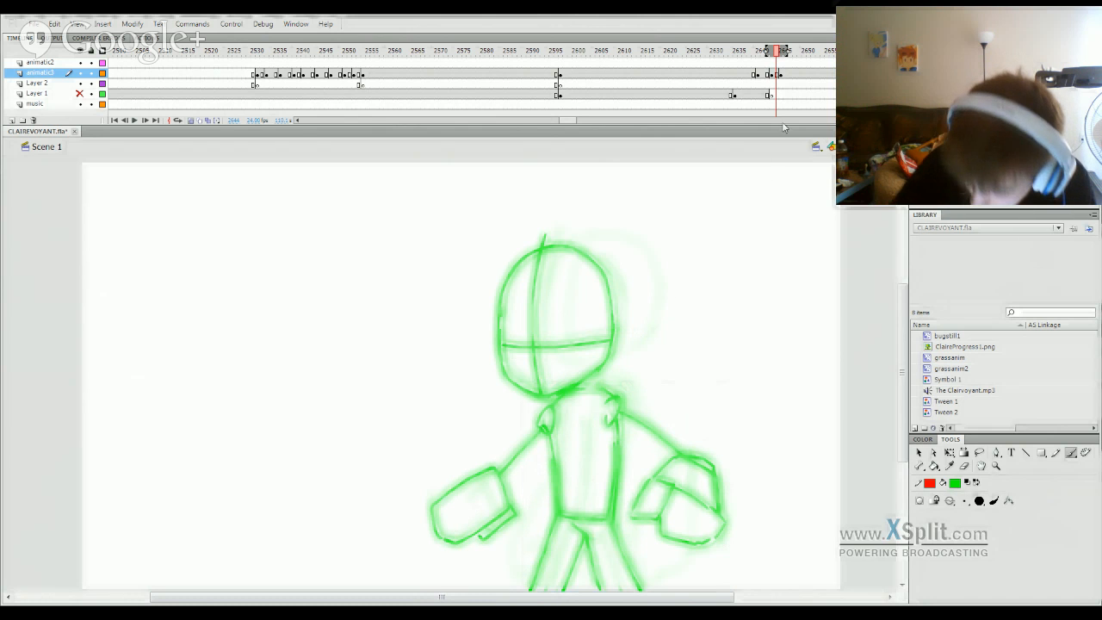
# Step: Rewind and play back the animation through the newly drawn arms-out pose
pyautogui.moveTo(776, 54)
pyautogui.mouseDown()
pyautogui.moveTo(736, 64)
pyautogui.moveTo(785, 83)
pyautogui.moveTo(680, 86)
pyautogui.mouseUp()
pyautogui.press('Return')
pyautogui.press('Return')
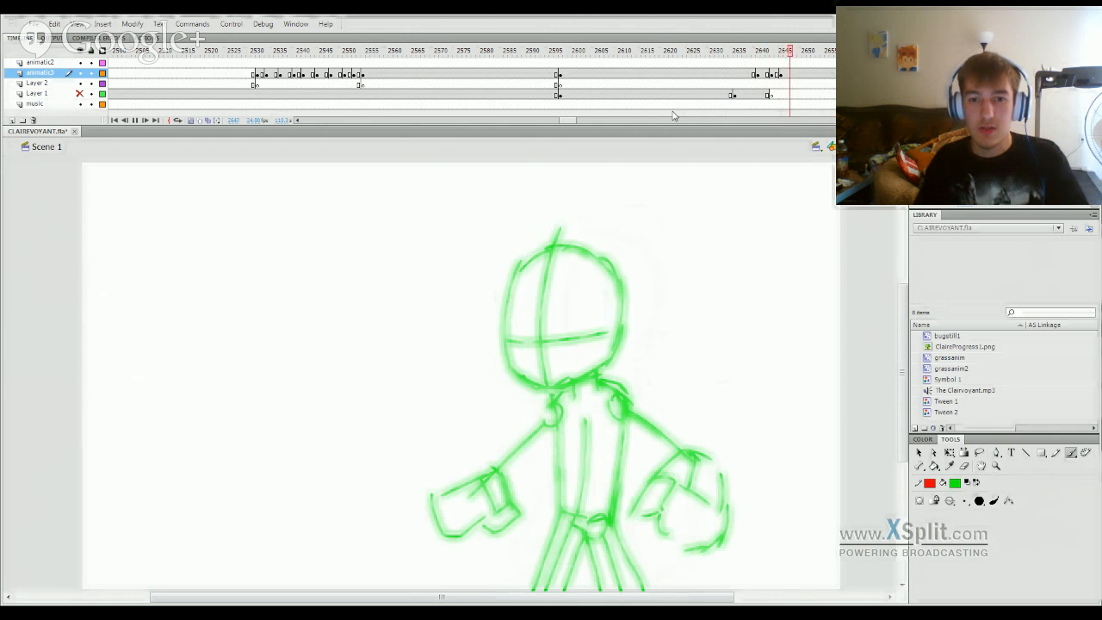
# Step: Insert a keyframe at frame 2647 on animatic3 and select its arms-out drawing with Free Transform
pyautogui.moveTo(791, 57); pyautogui.dragTo(818, 112)
pyautogui.click(790, 75)
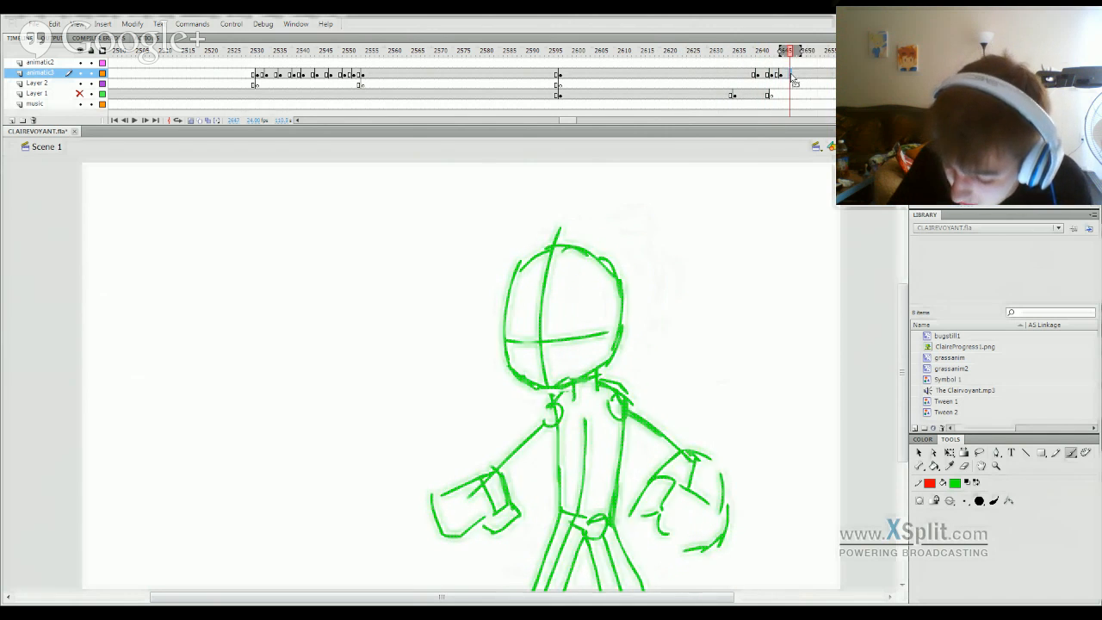
pyautogui.press('q')
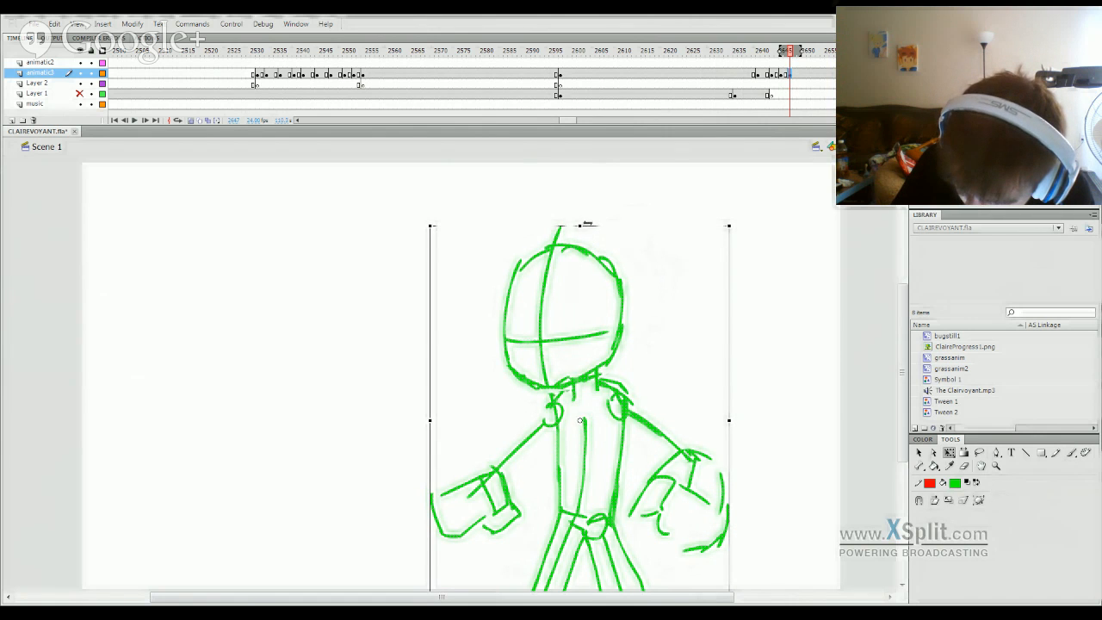
# Step: Play back the animation into the jump and scrub back to where the arms-out pose changes to the crouch
pyautogui.moveTo(792, 53); pyautogui.dragTo(706, 106)
pyautogui.press('Return')
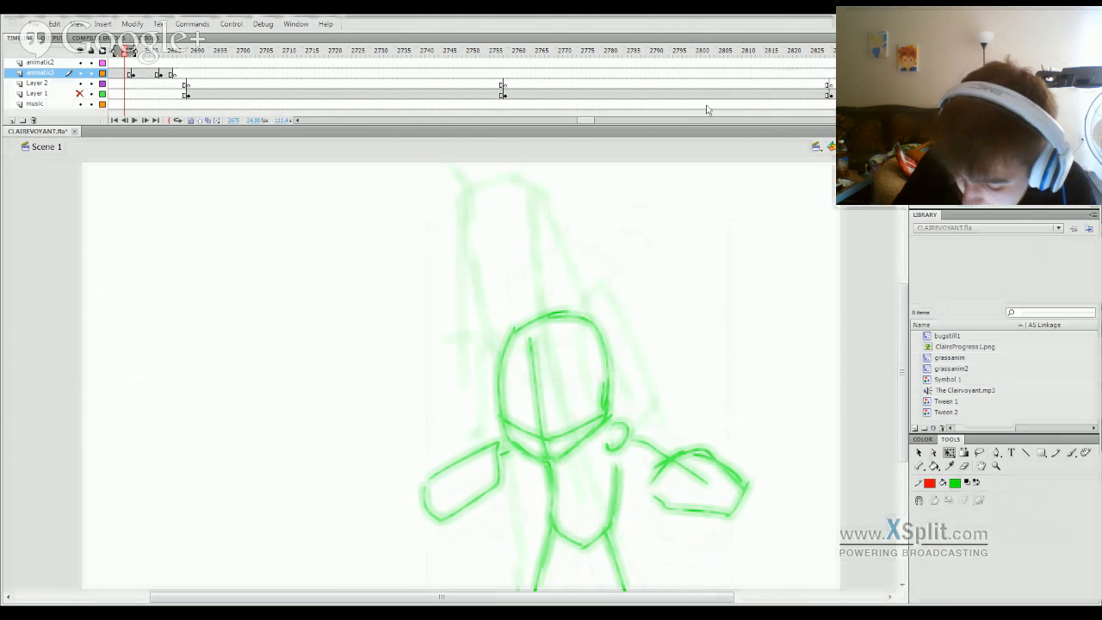
pyautogui.moveTo(593, 122); pyautogui.dragTo(570, 122)
pyautogui.click(577, 62)
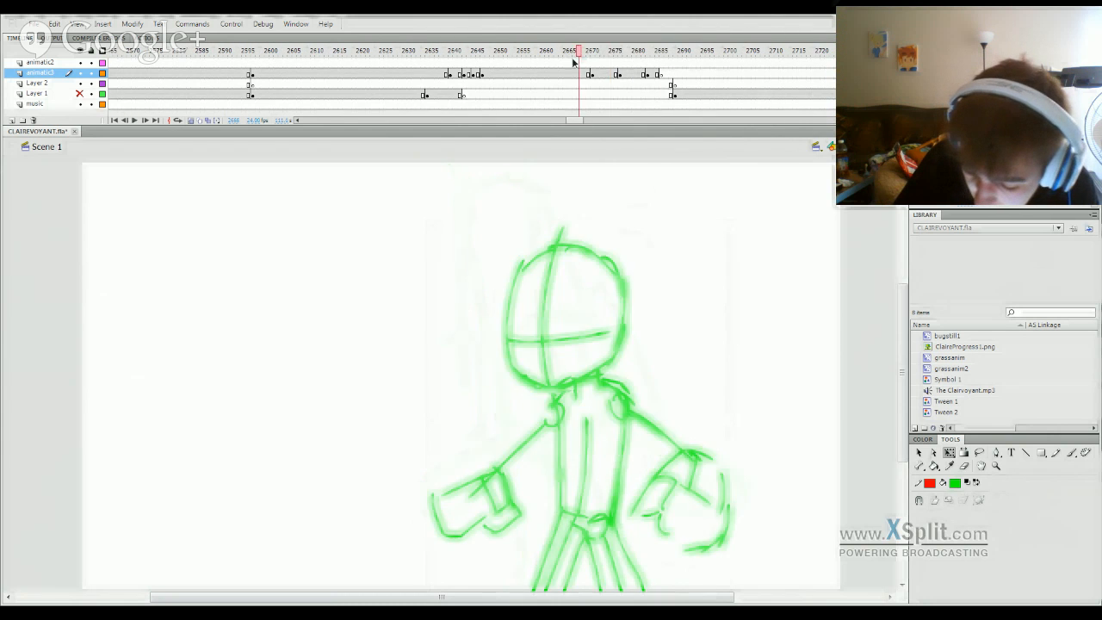
pyautogui.click(613, 62)
pyautogui.moveTo(579, 55)
pyautogui.mouseDown()
pyautogui.moveTo(568, 83)
pyautogui.moveTo(611, 79)
pyautogui.mouseUp()
# Step: Insert a keyframe on animatic3 just after frame 2670, within the crouch pose, and delete its copied drawing
pyautogui.click(604, 76)
pyautogui.press('F6')
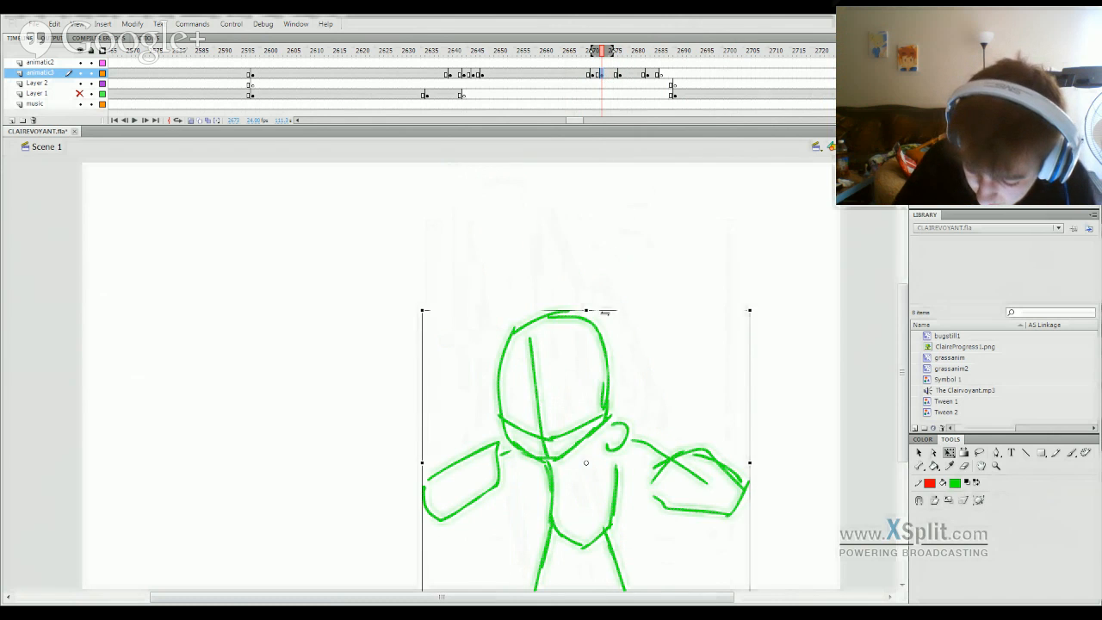
pyautogui.press('Delete')
# Step: Draw the head outline of the crouch in-between with the brush, slightly lower than the onion-skinned head
pyautogui.press('b')
pyautogui.moveTo(512, 452)
pyautogui.mouseDown()
pyautogui.moveTo(567, 465)
pyautogui.moveTo(602, 431)
pyautogui.moveTo(606, 346)
pyautogui.mouseUp()
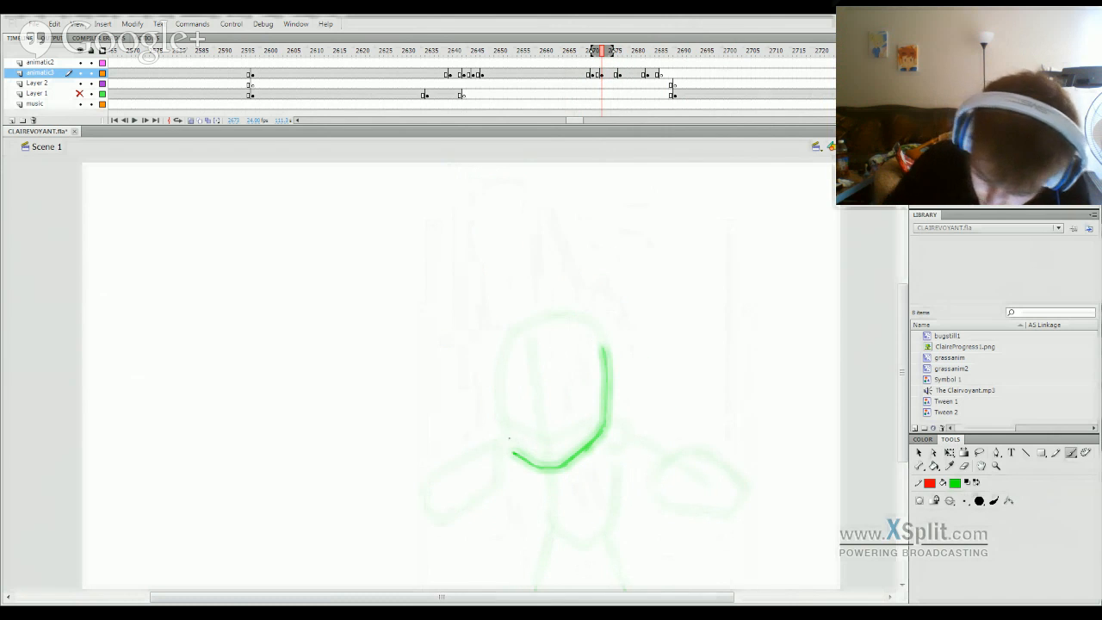
pyautogui.moveTo(515, 454); pyautogui.dragTo(500, 390)
pyautogui.moveTo(511, 433)
pyautogui.mouseDown()
pyautogui.moveTo(499, 379)
pyautogui.moveTo(508, 342)
pyautogui.moveTo(586, 326)
pyautogui.moveTo(606, 356)
pyautogui.mouseUp()
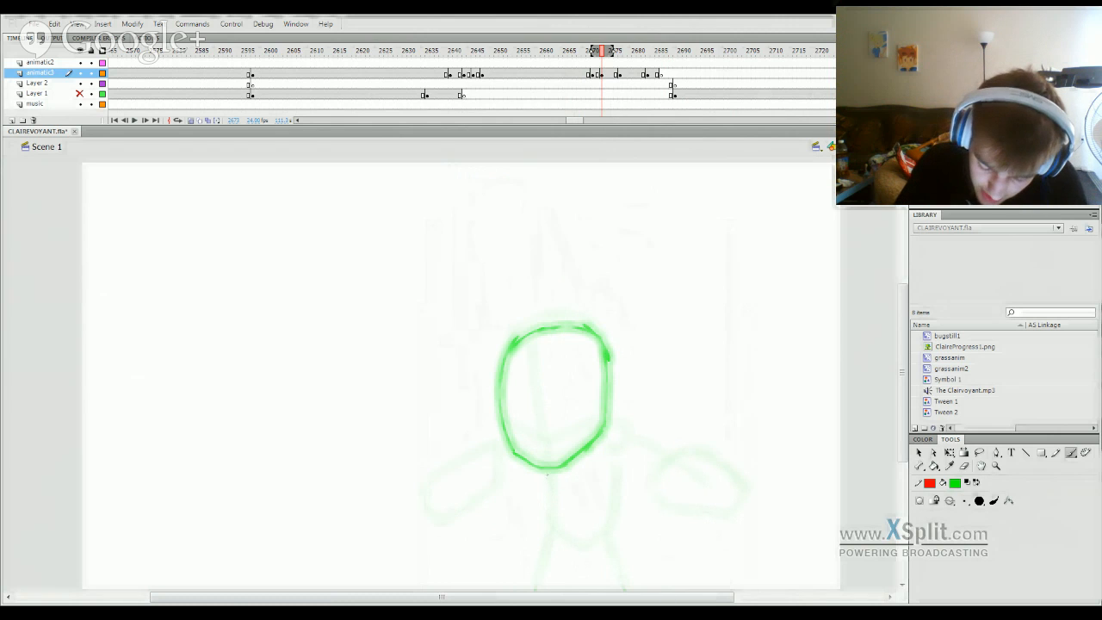
# Step: Draw the torso below the head, plus the shoulder, arm line and large hand on the character's right-hand side of the drawing
pyautogui.moveTo(547, 472); pyautogui.dragTo(549, 533)
pyautogui.hotkey('ctrl', 'z')
pyautogui.moveTo(547, 472)
pyautogui.mouseDown()
pyautogui.moveTo(549, 528)
pyautogui.moveTo(571, 548)
pyautogui.moveTo(597, 543)
pyautogui.moveTo(612, 529)
pyautogui.moveTo(614, 472)
pyautogui.mouseUp()
pyautogui.hotkey('ctrl', 'z')
pyautogui.moveTo(609, 530)
pyautogui.mouseDown()
pyautogui.moveTo(613, 436)
pyautogui.moveTo(682, 446)
pyautogui.moveTo(739, 493)
pyautogui.moveTo(724, 515)
pyautogui.moveTo(667, 510)
pyautogui.moveTo(652, 483)
pyautogui.mouseUp()
pyautogui.hotkey('ctrl', 'z')
pyautogui.hotkey('ctrl', 'z')
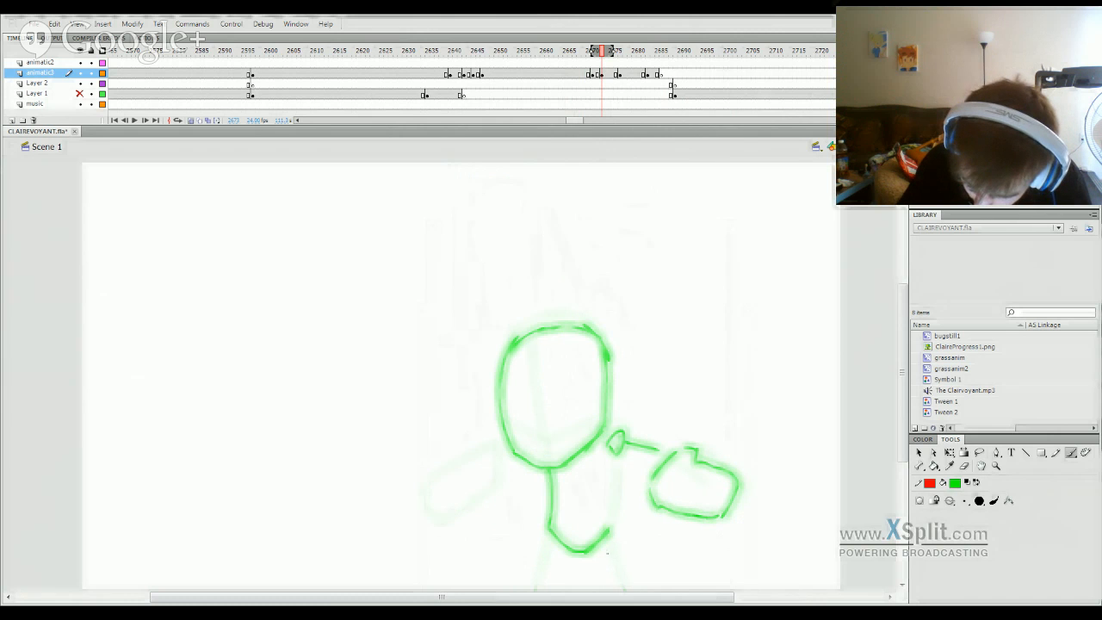
# Step: Draw both upper legs spreading down from the hips of the crouch in-between
pyautogui.moveTo(608, 530); pyautogui.dragTo(620, 585)
pyautogui.hotkey('ctrl', 'z')
pyautogui.moveTo(607, 529); pyautogui.dragTo(621, 591)
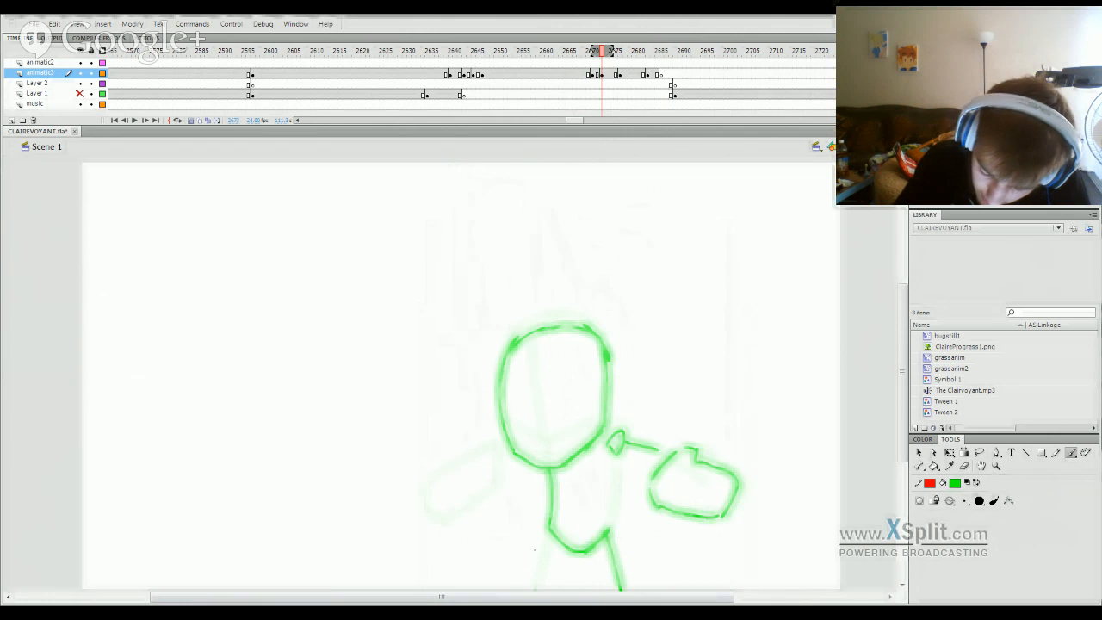
pyautogui.moveTo(549, 531); pyautogui.dragTo(538, 593)
pyautogui.hotkey('ctrl', 'z')
pyautogui.moveTo(548, 529); pyautogui.dragTo(532, 592)
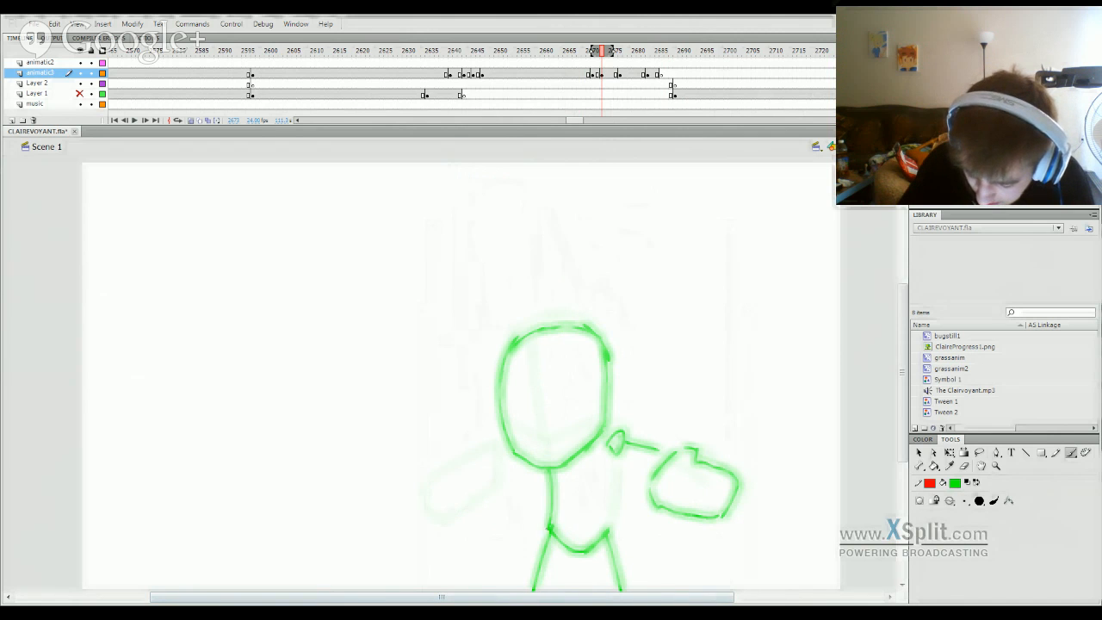
# Step: Draw the remaining arm, then add the head's vertical guideline and a low curved eye line
pyautogui.moveTo(430, 510)
pyautogui.mouseDown()
pyautogui.moveTo(437, 476)
pyautogui.moveTo(483, 439)
pyautogui.moveTo(496, 471)
pyautogui.moveTo(436, 508)
pyautogui.mouseUp()
pyautogui.moveTo(497, 468)
pyautogui.mouseDown()
pyautogui.moveTo(518, 456)
pyautogui.moveTo(538, 344)
pyautogui.mouseUp()
pyautogui.moveTo(508, 448)
pyautogui.mouseDown()
pyautogui.moveTo(551, 453)
pyautogui.moveTo(594, 435)
pyautogui.moveTo(616, 409)
pyautogui.mouseUp()
pyautogui.hotkey('ctrl', 'z')
pyautogui.moveTo(548, 451); pyautogui.dragTo(618, 411)
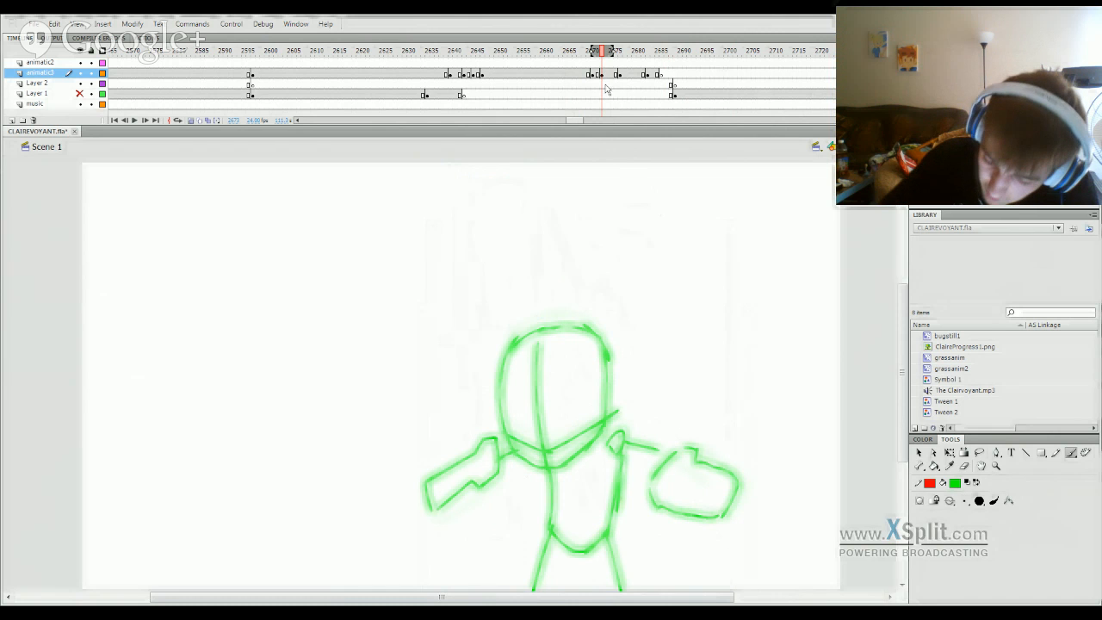
# Step: Insert a keyframe at frame 2676 on animatic3, after the new crouch drawing, and delete its copied drawing
pyautogui.click(581, 74)
pyautogui.moveTo(581, 73)
pyautogui.mouseDown()
pyautogui.moveTo(671, 74)
pyautogui.moveTo(623, 76)
pyautogui.mouseUp()
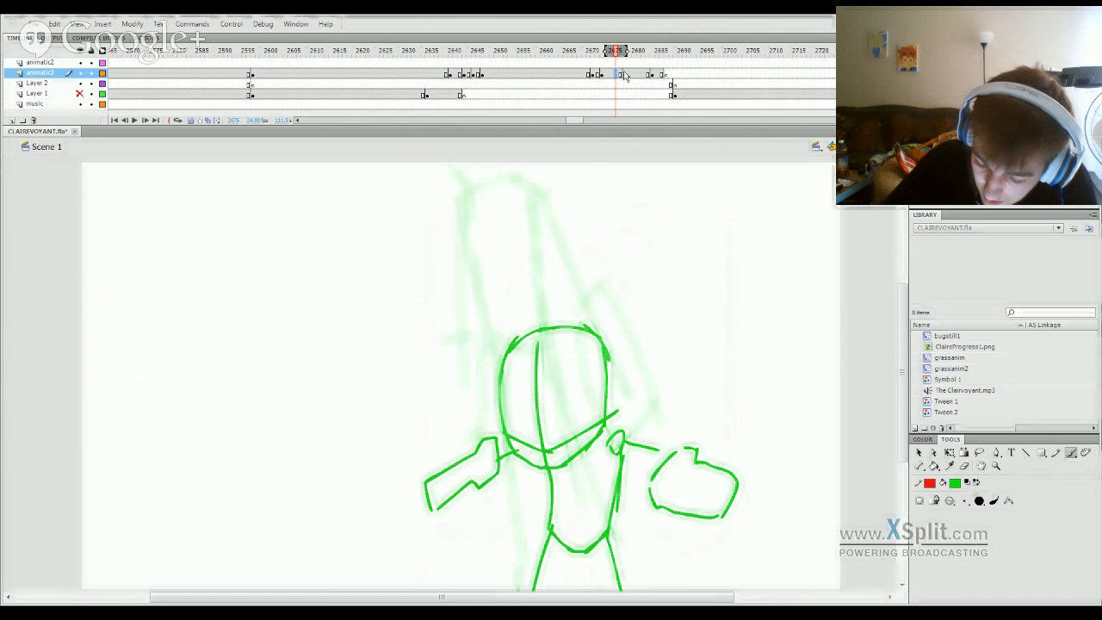
pyautogui.press('Delete')
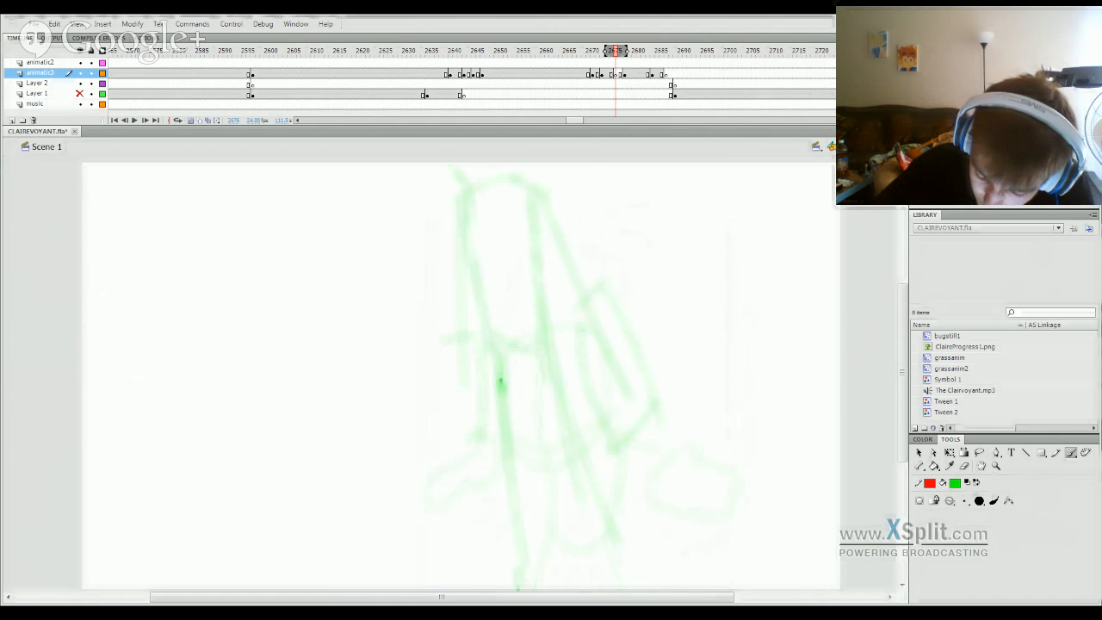
# Step: Draw the head outline slightly higher than the crouch head, narrowing the onion-skin range and comparing with the previous pose
pyautogui.moveTo(499, 384)
pyautogui.mouseDown()
pyautogui.moveTo(552, 309)
pyautogui.moveTo(541, 303)
pyautogui.moveTo(605, 333)
pyautogui.moveTo(607, 411)
pyautogui.mouseUp()
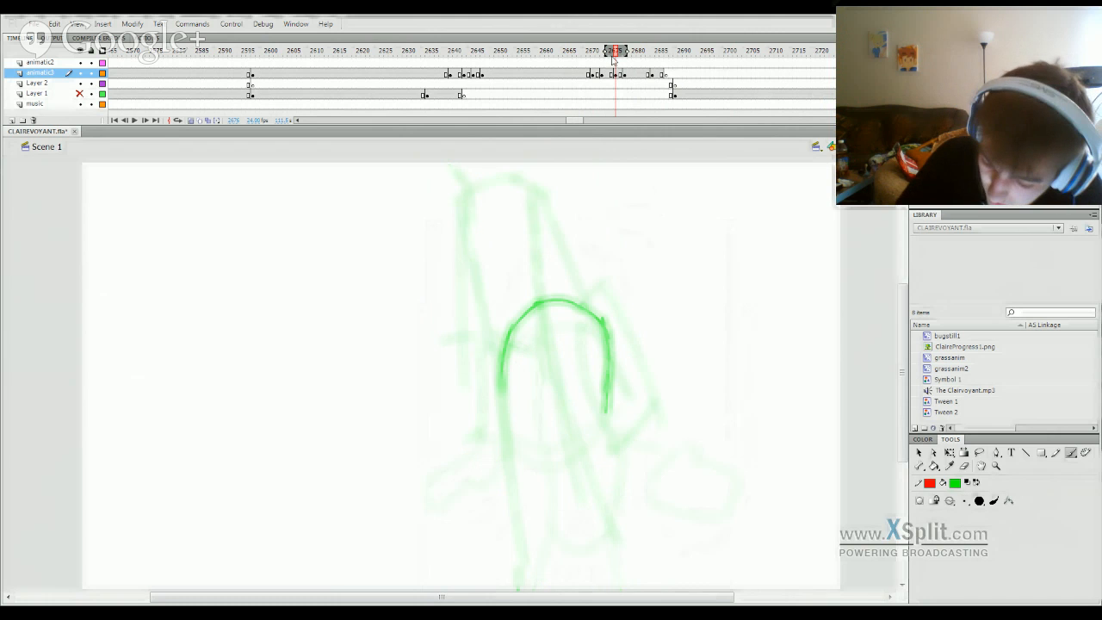
pyautogui.moveTo(606, 53); pyautogui.dragTo(614, 51)
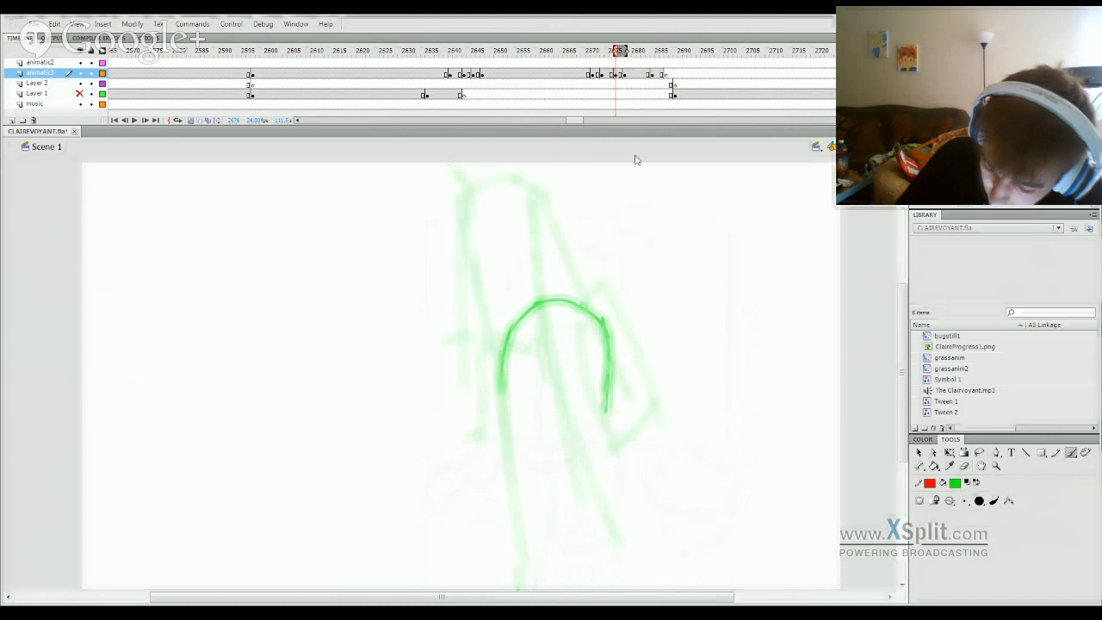
pyautogui.click(612, 53)
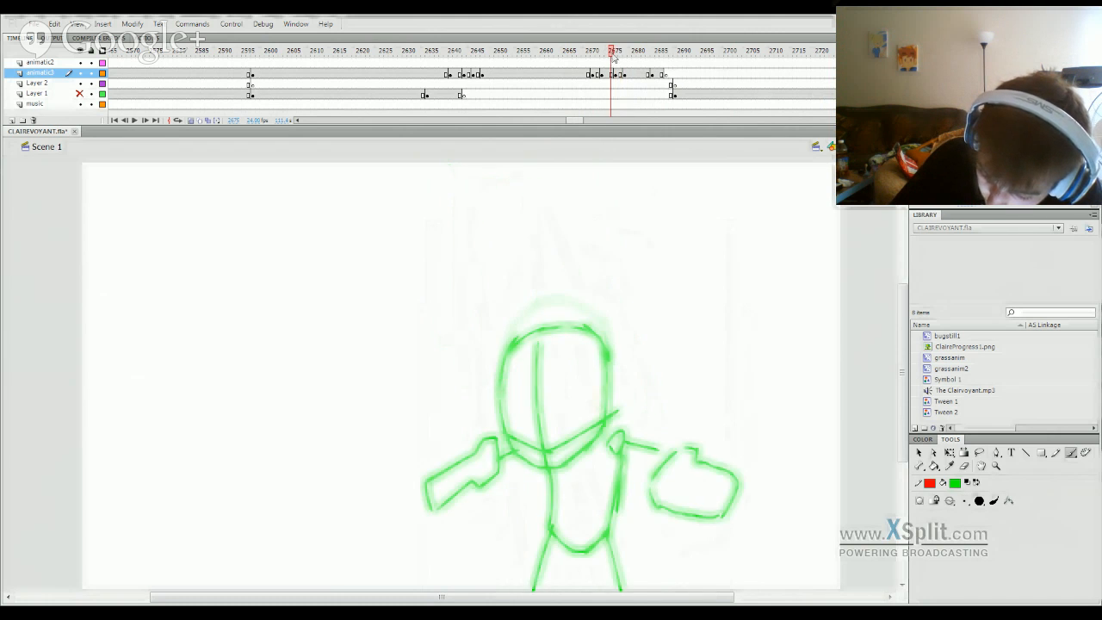
pyautogui.click(616, 54)
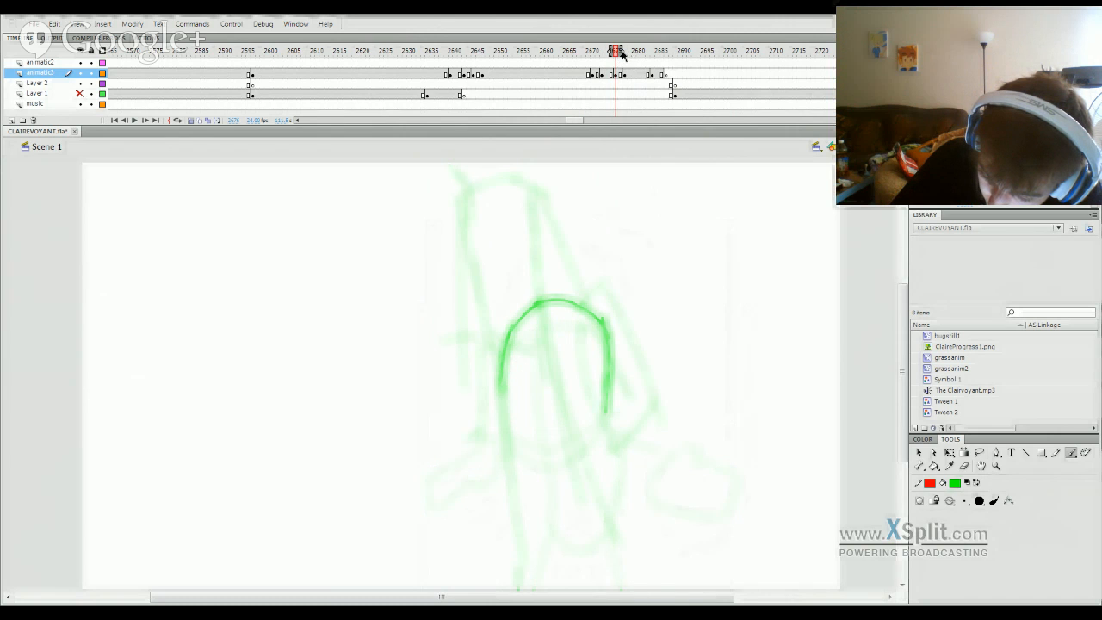
pyautogui.moveTo(501, 389)
pyautogui.mouseDown()
pyautogui.moveTo(508, 425)
pyautogui.moveTo(559, 448)
pyautogui.moveTo(549, 452)
pyautogui.moveTo(605, 403)
pyautogui.mouseUp()
# Step: Draw a vertical centre guideline and a horizontal eye line across the raised head
pyautogui.moveTo(546, 440); pyautogui.dragTo(547, 338)
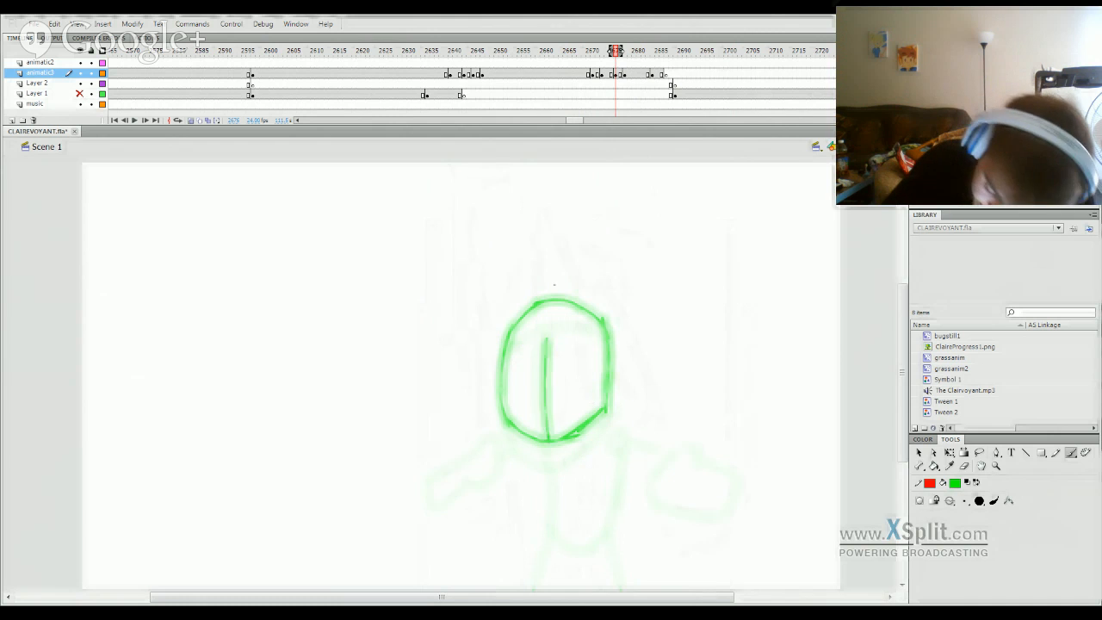
pyautogui.hotkey('ctrl', 'z')
pyautogui.moveTo(545, 440); pyautogui.dragTo(555, 288)
pyautogui.hotkey('ctrl', 'z')
pyautogui.moveTo(503, 391); pyautogui.dragTo(617, 379)
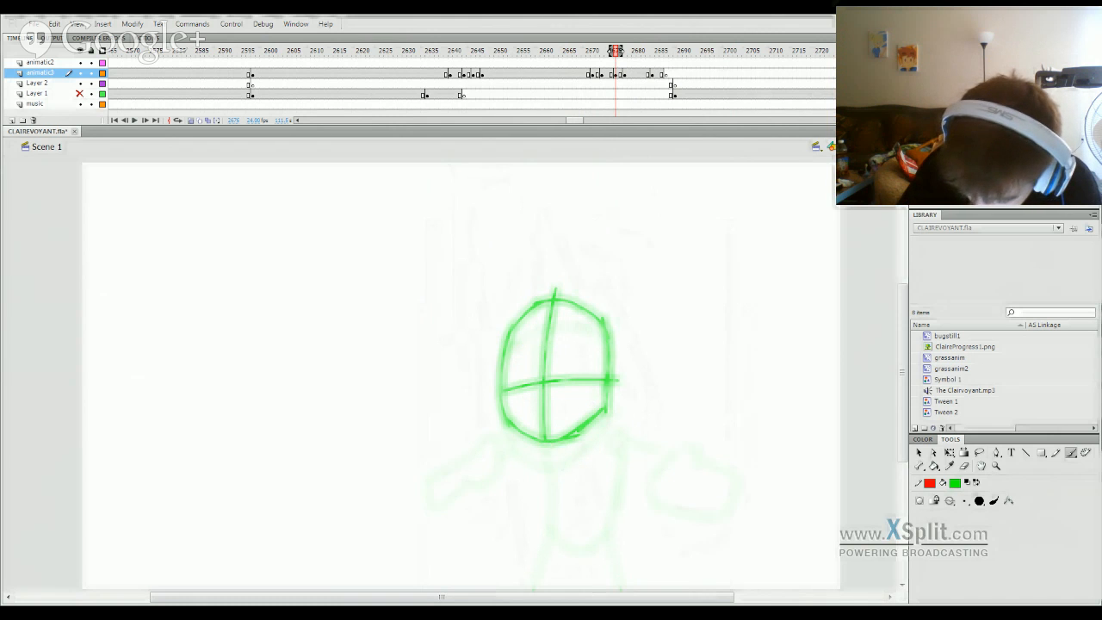
# Step: Draw the rising pose's torso, shoulder joint, arm line and large lowered hand beneath the raised head
pyautogui.moveTo(552, 443); pyautogui.dragTo(570, 548)
pyautogui.hotkey('ctrl', 'z')
pyautogui.moveTo(553, 508)
pyautogui.mouseDown()
pyautogui.moveTo(607, 538)
pyautogui.moveTo(617, 443)
pyautogui.mouseUp()
pyautogui.hotkey('ctrl', 'z')
pyautogui.moveTo(603, 541)
pyautogui.mouseDown()
pyautogui.moveTo(618, 441)
pyautogui.moveTo(605, 420)
pyautogui.moveTo(620, 434)
pyautogui.moveTo(615, 450)
pyautogui.mouseUp()
pyautogui.hotkey('ctrl', 'z')
pyautogui.moveTo(644, 510)
pyautogui.mouseDown()
pyautogui.moveTo(673, 461)
pyautogui.moveTo(728, 505)
pyautogui.moveTo(709, 545)
pyautogui.moveTo(670, 527)
pyautogui.moveTo(642, 515)
pyautogui.mouseUp()
pyautogui.moveTo(630, 442)
pyautogui.mouseDown()
pyautogui.moveTo(675, 459)
pyautogui.moveTo(669, 469)
pyautogui.mouseUp()
pyautogui.hotkey('ctrl', 'z')
# Step: Draw the rising pose's two legs and its other arm with the blocky hand
pyautogui.moveTo(609, 533); pyautogui.dragTo(616, 593)
pyautogui.moveTo(605, 534); pyautogui.dragTo(616, 598)
pyautogui.moveTo(558, 527); pyautogui.dragTo(540, 593)
pyautogui.moveTo(555, 485); pyautogui.dragTo(556, 494)
pyautogui.moveTo(508, 454)
pyautogui.mouseDown()
pyautogui.moveTo(435, 502)
pyautogui.moveTo(441, 527)
pyautogui.moveTo(511, 498)
pyautogui.mouseUp()
pyautogui.moveTo(481, 467)
pyautogui.mouseDown()
pyautogui.moveTo(491, 510)
pyautogui.moveTo(556, 442)
pyautogui.mouseUp()
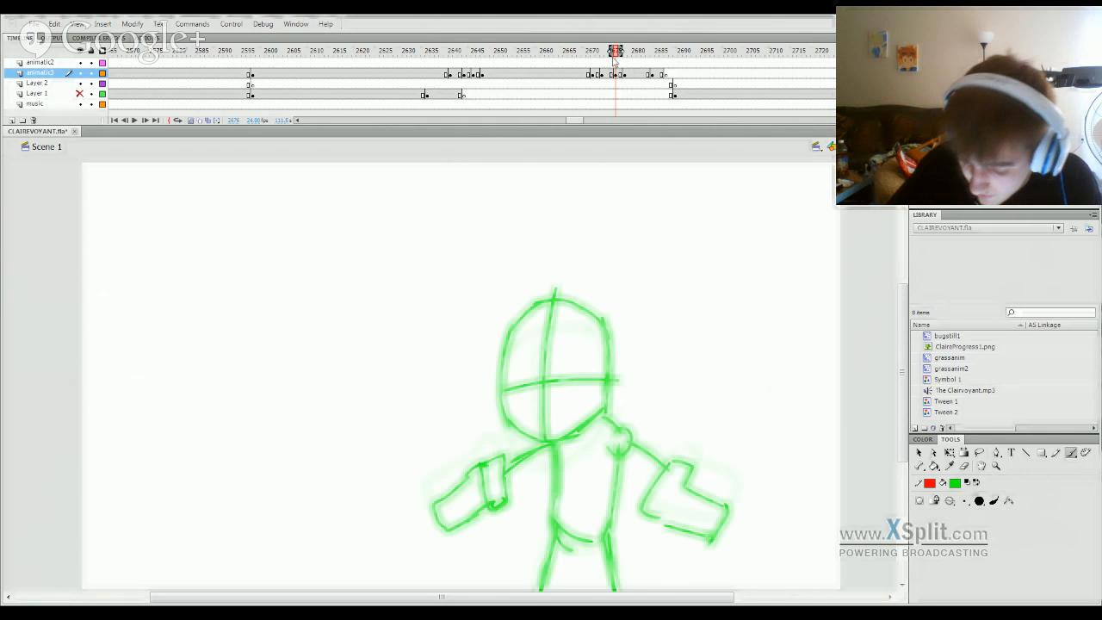
# Step: Play back the crouch into the jump and scrub forward through the new in-betweens
pyautogui.click(574, 55)
pyautogui.press('Return')
pyautogui.click(603, 55)
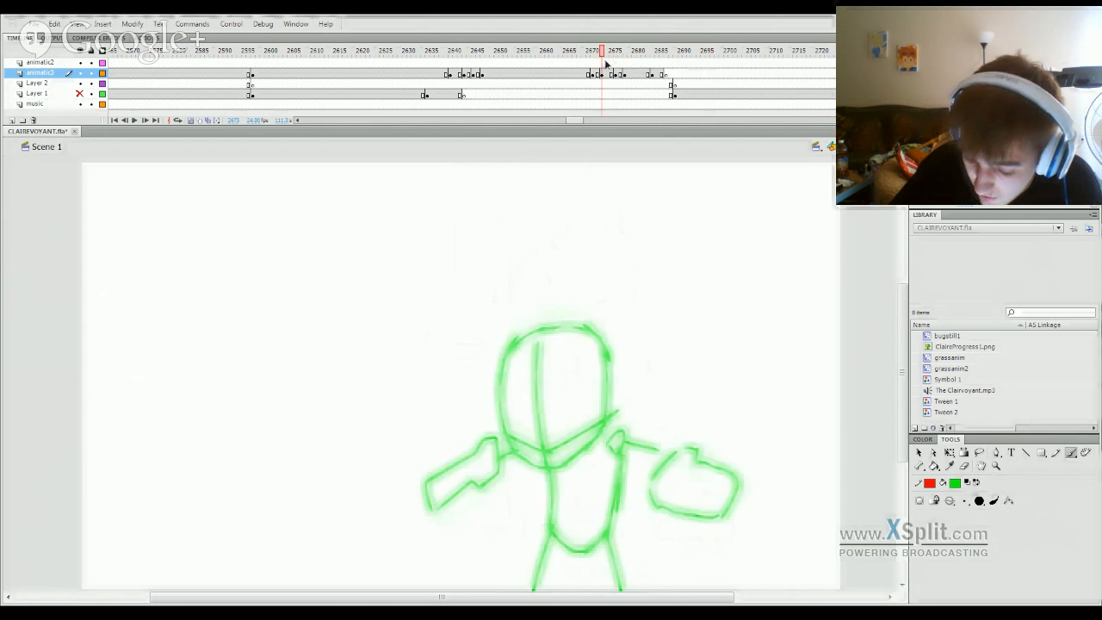
pyautogui.moveTo(605, 61)
pyautogui.mouseDown()
pyautogui.moveTo(640, 61)
pyautogui.moveTo(625, 66)
pyautogui.moveTo(641, 76)
pyautogui.mouseUp()
# Step: Insert a keyframe at frame 2681 on animatic3, move its jump drawing up and slightly left, and play it back
pyautogui.click(634, 76)
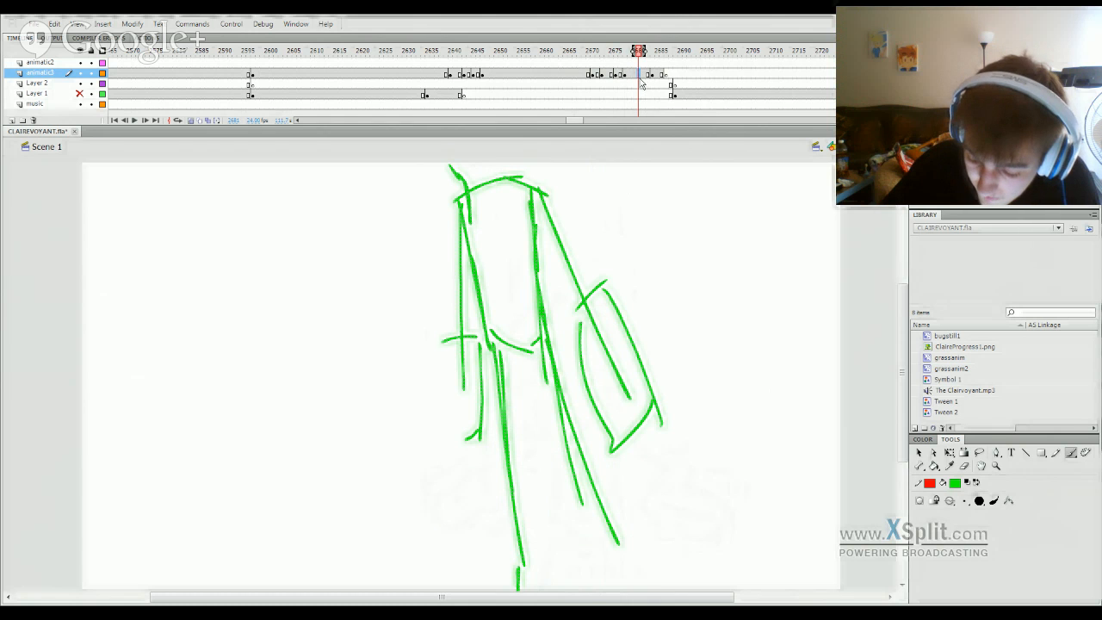
pyautogui.press('q')
pyautogui.moveTo(547, 307); pyautogui.dragTo(519, 178)
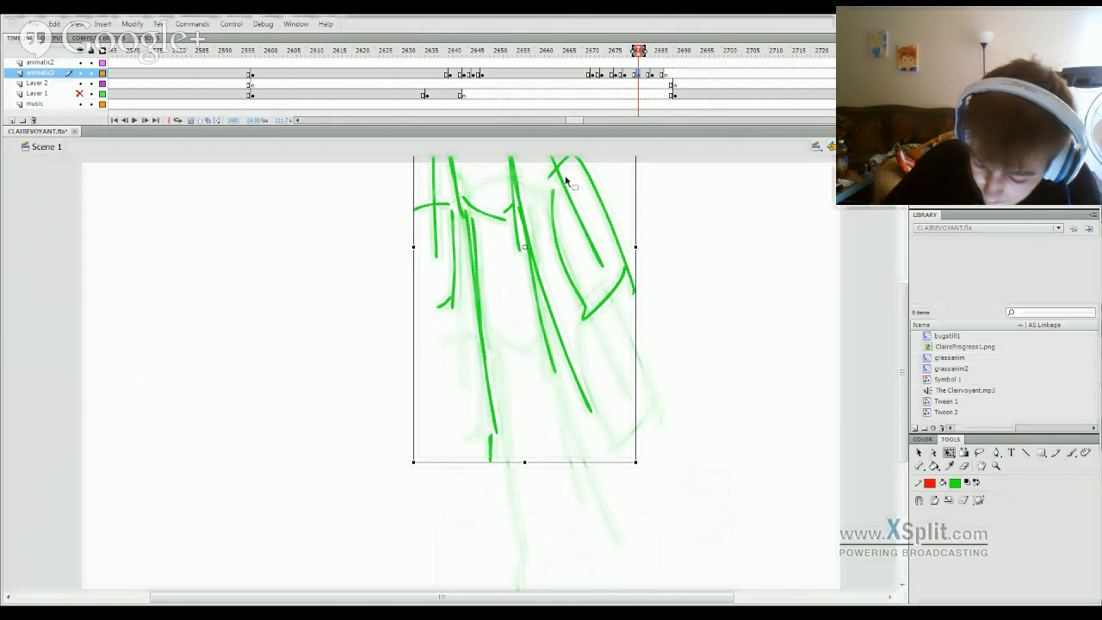
pyautogui.press('Return')
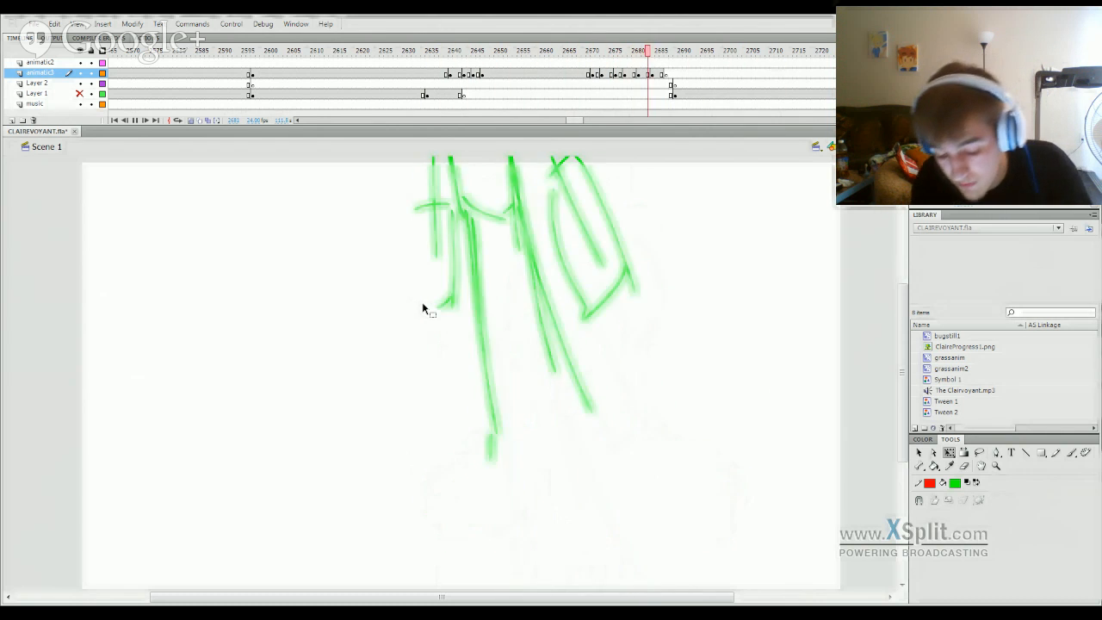
pyautogui.press('Return')
# Step: Draw the large boot around the jumping figure's left-hand leg at frame 2681 with the brush
pyautogui.click(639, 53)
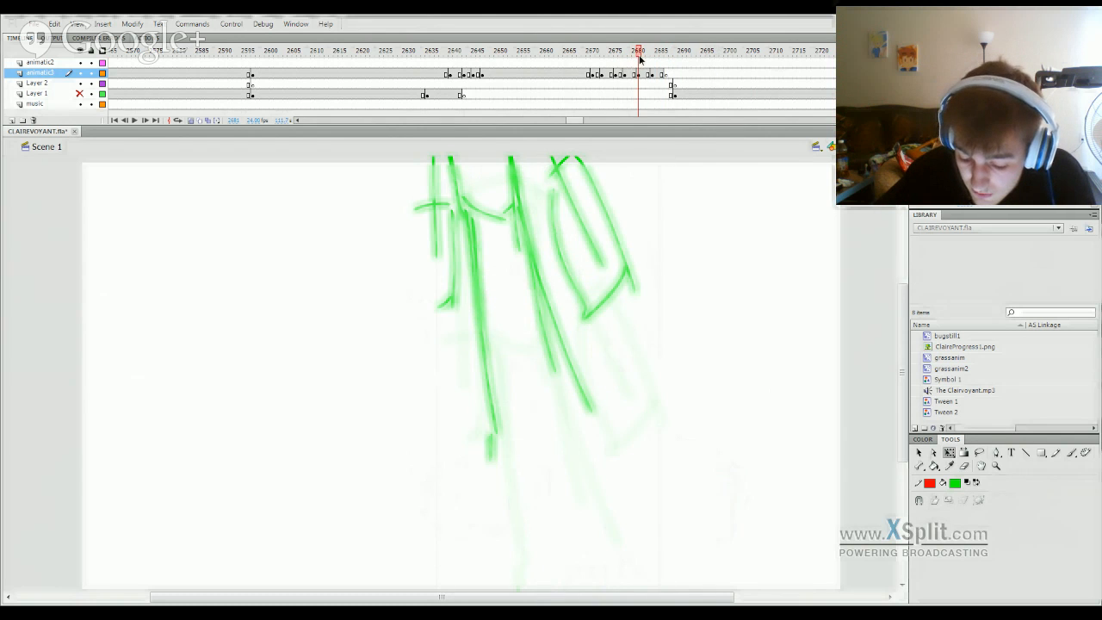
pyautogui.press('b')
pyautogui.moveTo(463, 308); pyautogui.dragTo(517, 299)
pyautogui.hotkey('ctrl', 'z')
pyautogui.moveTo(461, 325)
pyautogui.mouseDown()
pyautogui.moveTo(515, 308)
pyautogui.moveTo(461, 424)
pyautogui.mouseUp()
pyautogui.moveTo(459, 351)
pyautogui.mouseDown()
pyautogui.moveTo(469, 484)
pyautogui.moveTo(480, 532)
pyautogui.moveTo(503, 557)
pyautogui.mouseUp()
pyautogui.moveTo(503, 556); pyautogui.dragTo(527, 538)
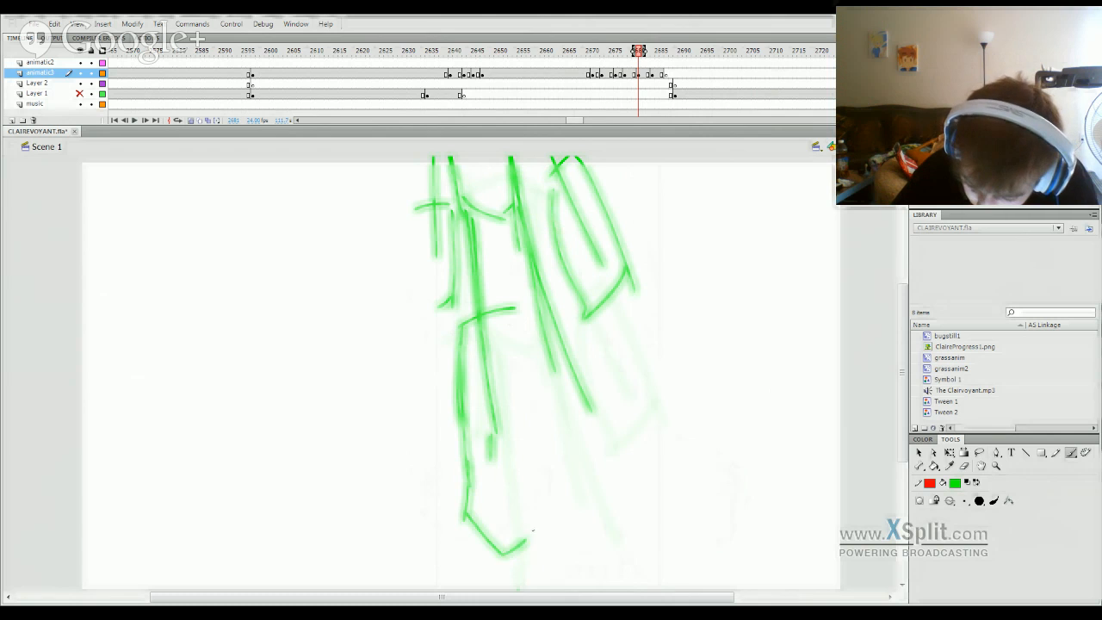
pyautogui.hotkey('ctrl', 'z')
pyautogui.moveTo(469, 497); pyautogui.dragTo(468, 554)
pyautogui.moveTo(474, 546)
pyautogui.mouseDown()
pyautogui.moveTo(527, 557)
pyautogui.moveTo(544, 506)
pyautogui.mouseUp()
pyautogui.moveTo(514, 317); pyautogui.dragTo(524, 389)
pyautogui.moveTo(519, 368)
pyautogui.mouseDown()
pyautogui.moveTo(558, 498)
pyautogui.moveTo(549, 508)
pyautogui.mouseUp()
# Step: Draw the second large boot around the jumping figure's other leg
pyautogui.moveTo(545, 330); pyautogui.dragTo(578, 307)
pyautogui.moveTo(544, 327); pyautogui.dragTo(577, 305)
pyautogui.moveTo(549, 332)
pyautogui.mouseDown()
pyautogui.moveTo(585, 452)
pyautogui.moveTo(588, 515)
pyautogui.moveTo(644, 544)
pyautogui.mouseUp()
pyautogui.moveTo(636, 541); pyautogui.dragTo(662, 509)
pyautogui.moveTo(644, 453); pyautogui.dragTo(663, 503)
pyautogui.moveTo(613, 399); pyautogui.dragTo(644, 454)
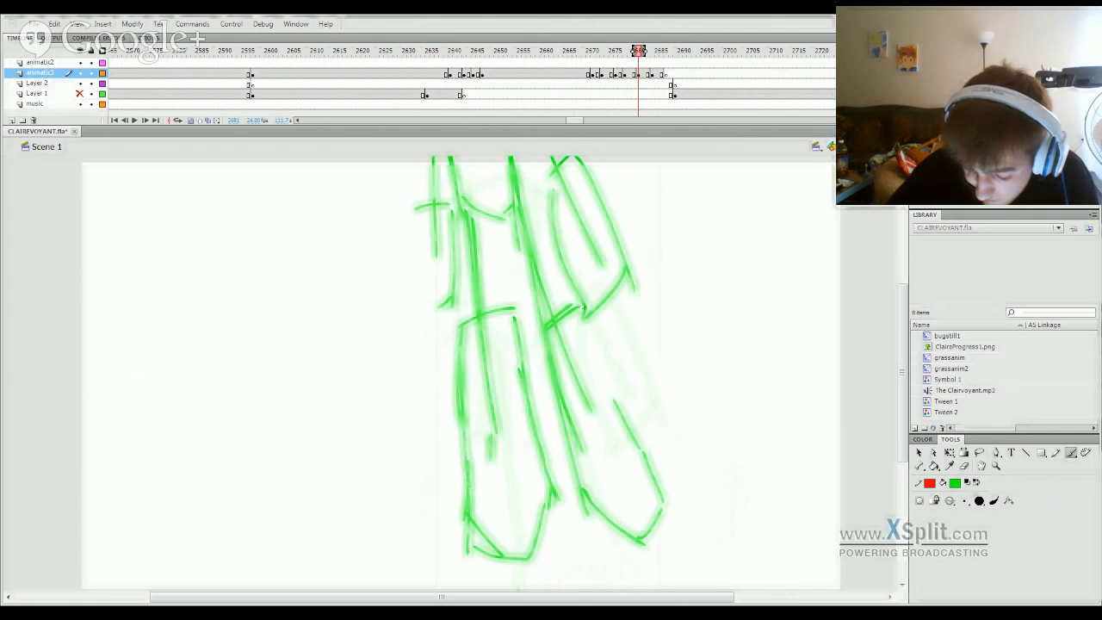
# Step: Play back the jump several times and scrub past its end to frame 2707
pyautogui.moveTo(642, 60); pyautogui.dragTo(631, 81)
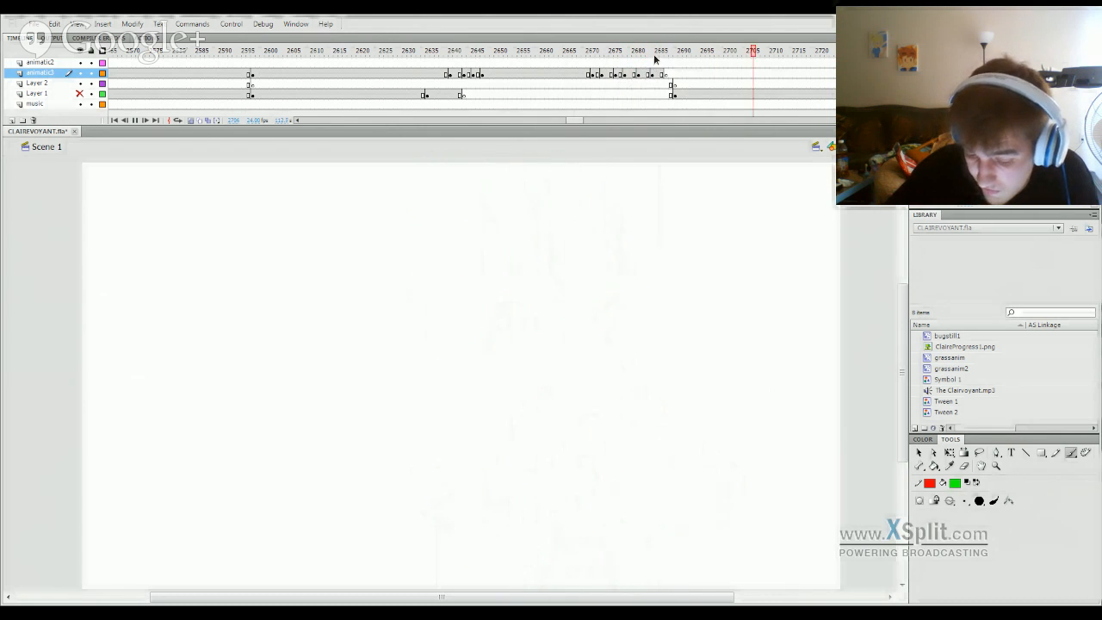
pyautogui.click(524, 57)
pyautogui.press('Return')
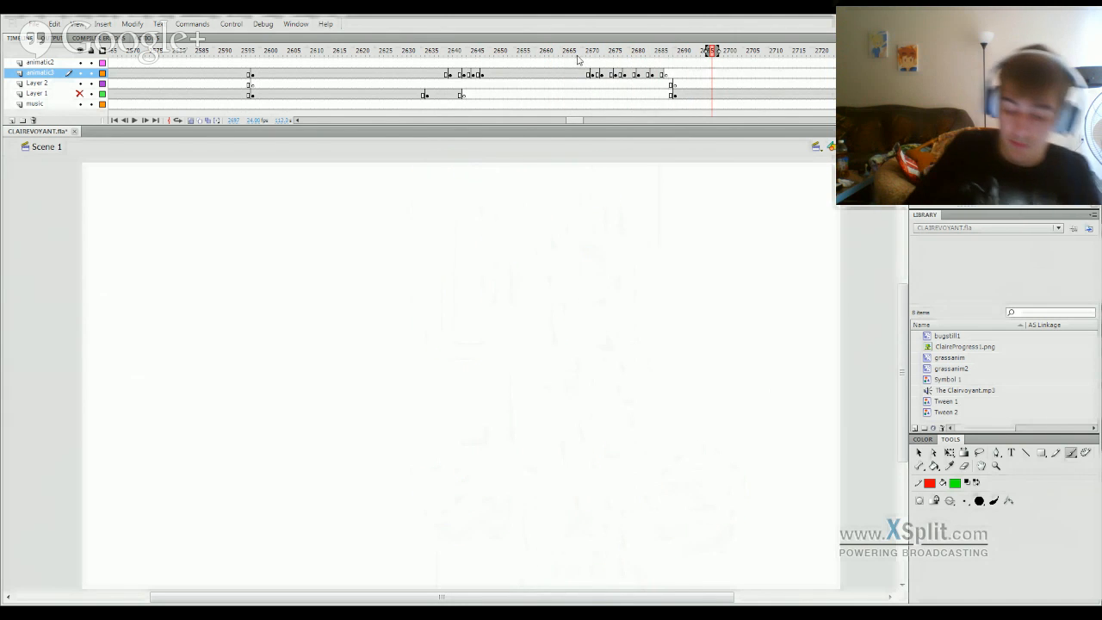
pyautogui.moveTo(578, 60); pyautogui.dragTo(413, 141)
pyautogui.press('Return')
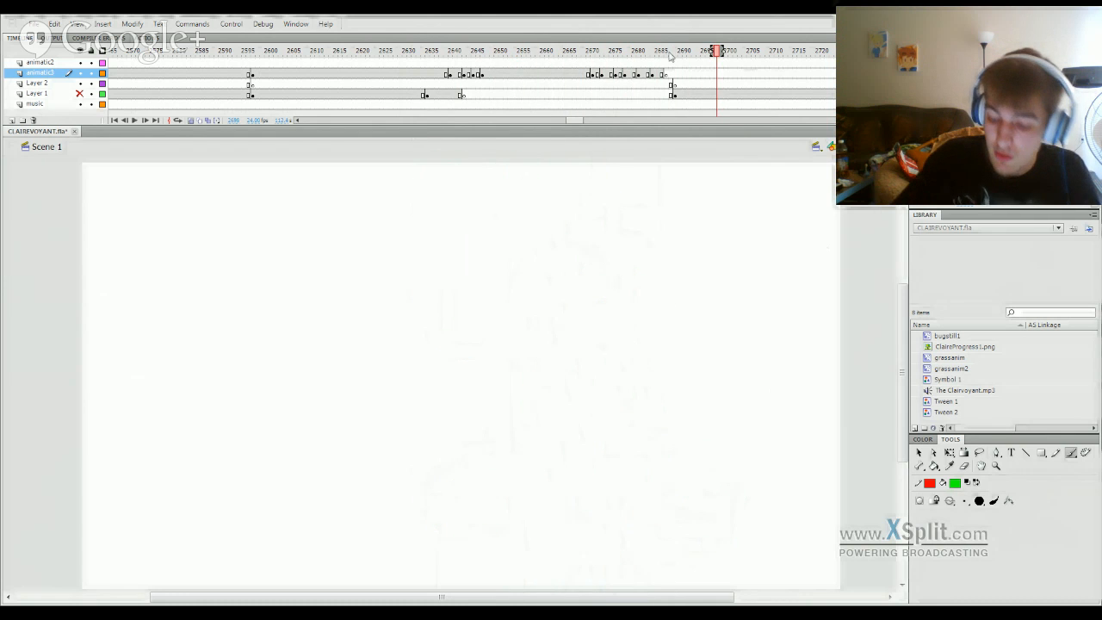
pyautogui.moveTo(670, 57); pyautogui.dragTo(204, 487)
pyautogui.press('Return')
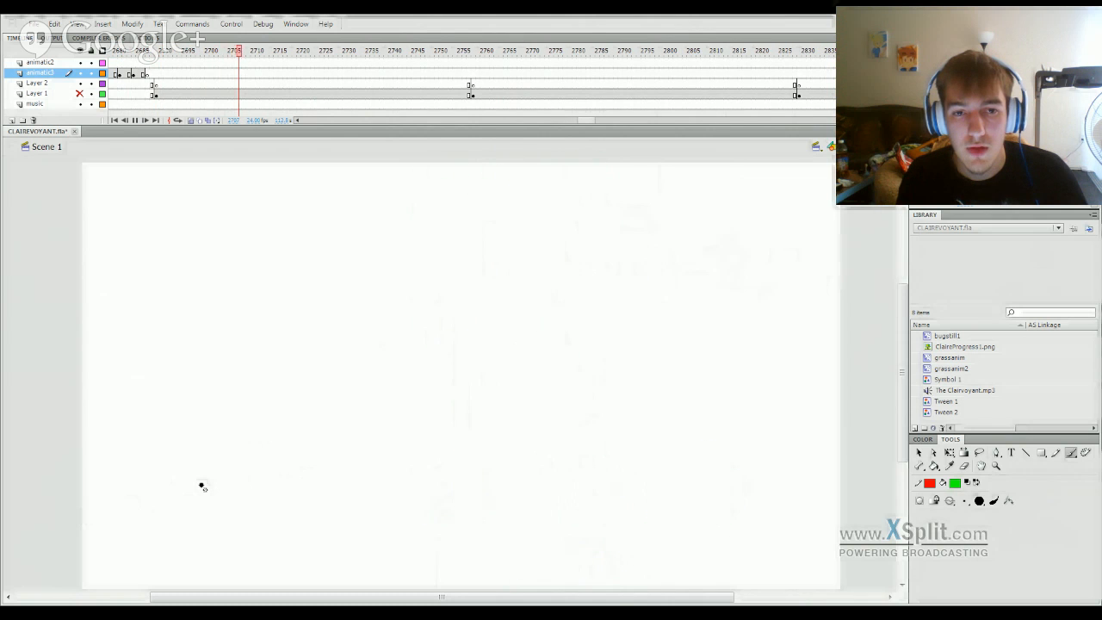
pyautogui.press('Return')
pyautogui.moveTo(240, 51); pyautogui.dragTo(349, 543)
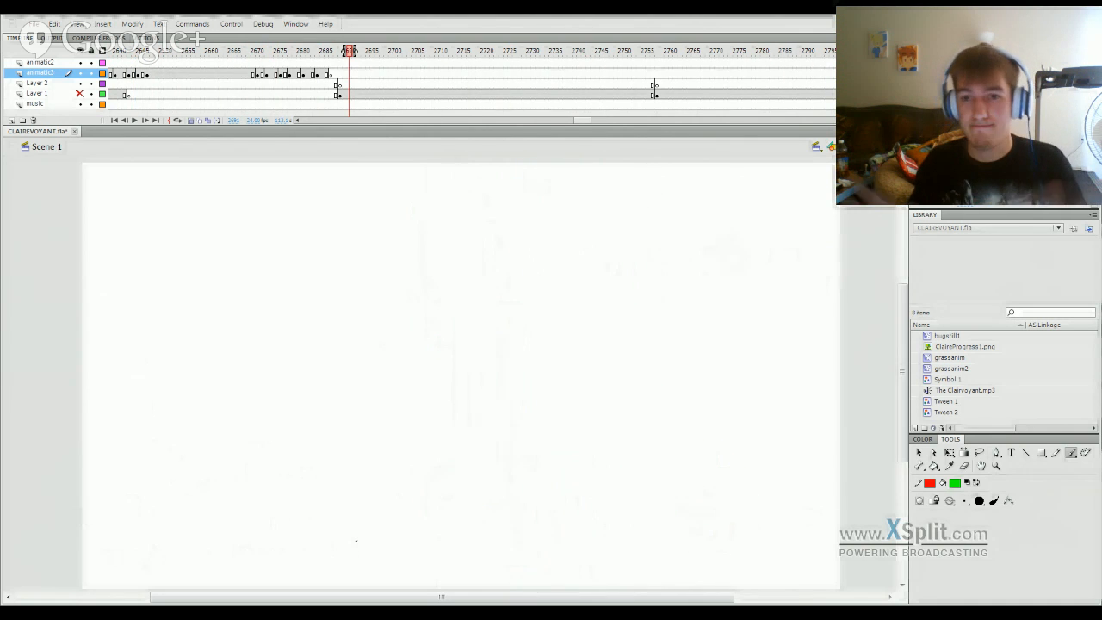
pyautogui.moveTo(395, 54); pyautogui.dragTo(425, 384)
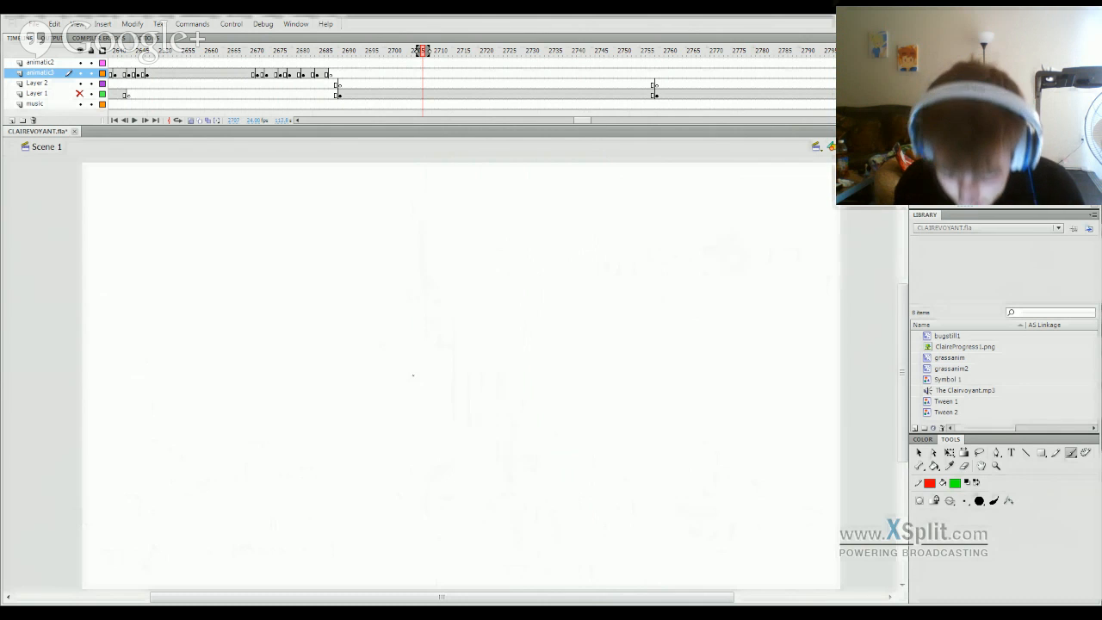
pyautogui.moveTo(445, 389); pyautogui.dragTo(447, 338)
pyautogui.moveTo(458, 329)
pyautogui.mouseDown()
pyautogui.moveTo(506, 299)
pyautogui.moveTo(640, 332)
pyautogui.moveTo(620, 386)
pyautogui.mouseUp()
pyautogui.moveTo(538, 385)
pyautogui.mouseDown()
pyautogui.moveTo(615, 391)
pyautogui.moveTo(515, 383)
pyautogui.mouseUp()
pyautogui.moveTo(330, 422)
pyautogui.mouseDown()
pyautogui.moveTo(582, 348)
pyautogui.moveTo(685, 440)
pyautogui.moveTo(331, 411)
pyautogui.mouseUp()
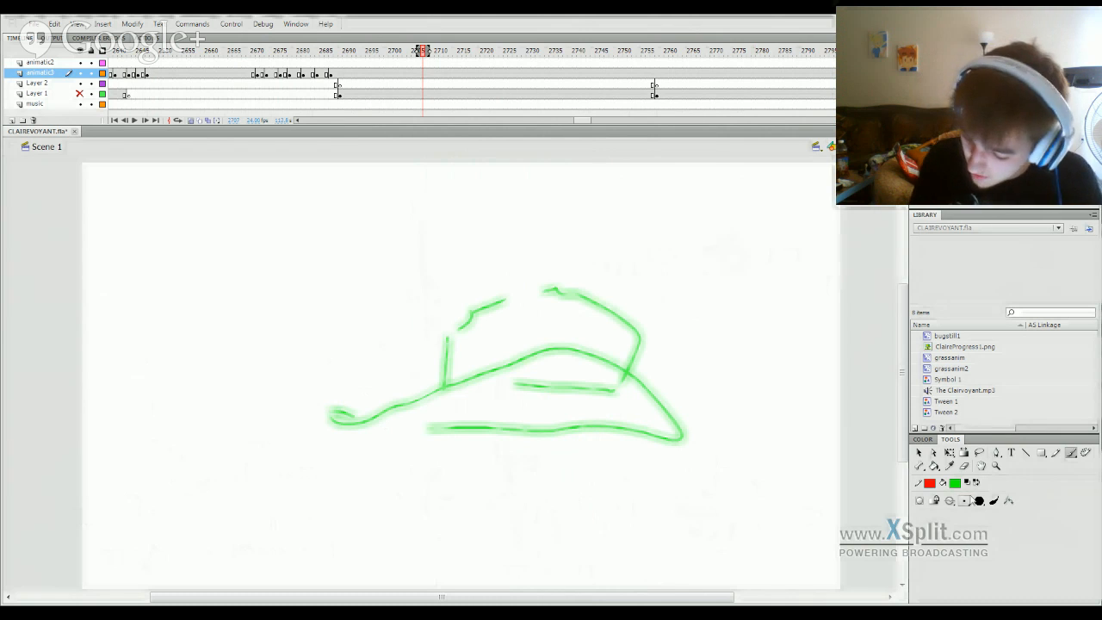
pyautogui.click(963, 465)
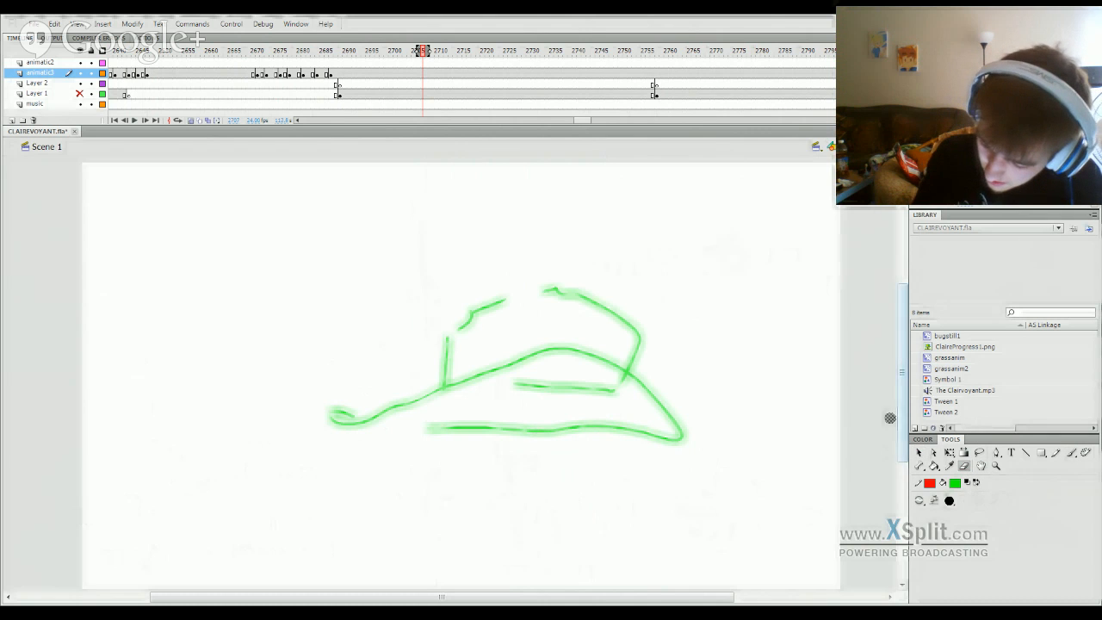
pyautogui.hotkey('ctrl', 'z')
pyautogui.hotkey('ctrl', 'z')
pyautogui.hotkey('ctrl', 'z')
pyautogui.hotkey('ctrl', 'z')
pyautogui.hotkey('ctrl', 'z')
pyautogui.hotkey('ctrl', 'z')
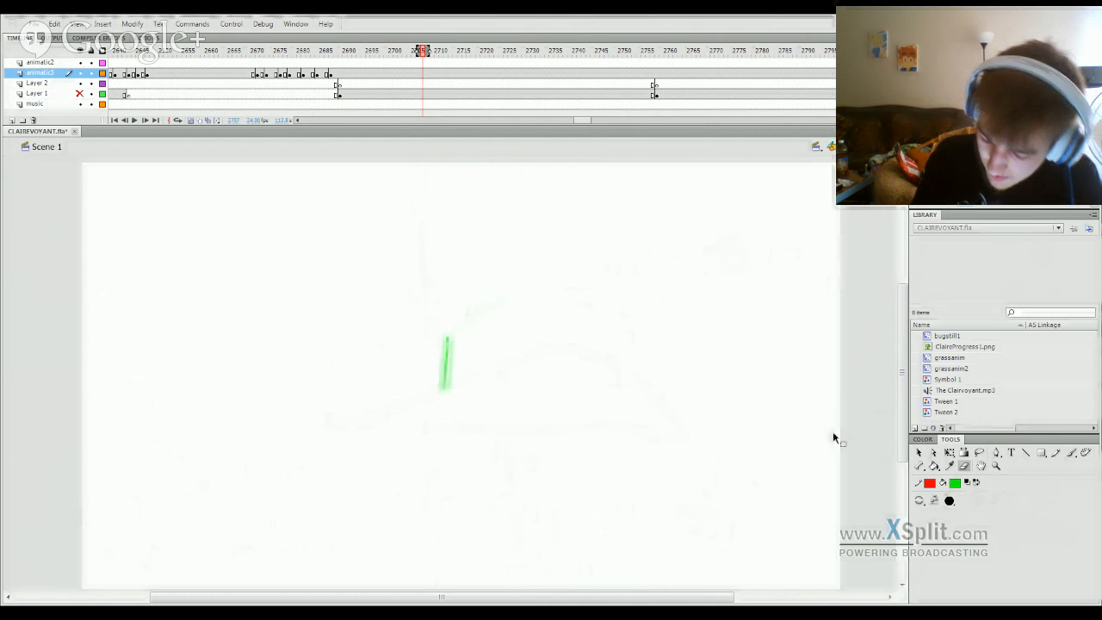
pyautogui.click(1072, 453)
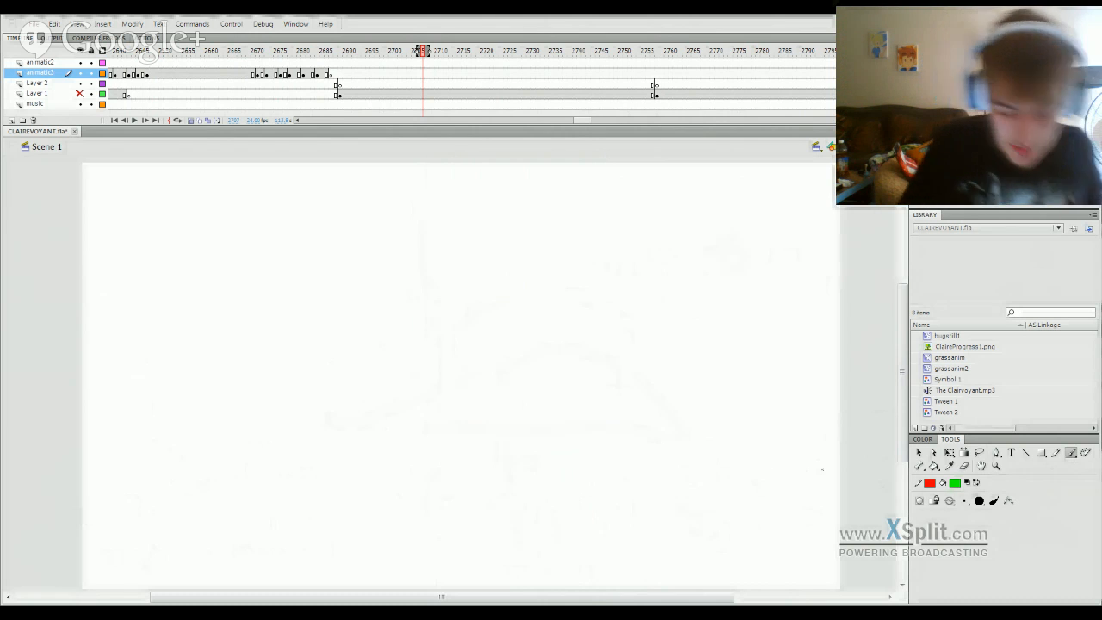
# Step: Show Layer 1 to check its sketches back to frame 2600, hide it again, and scrub ahead to frame 2980
pyautogui.click(79, 94)
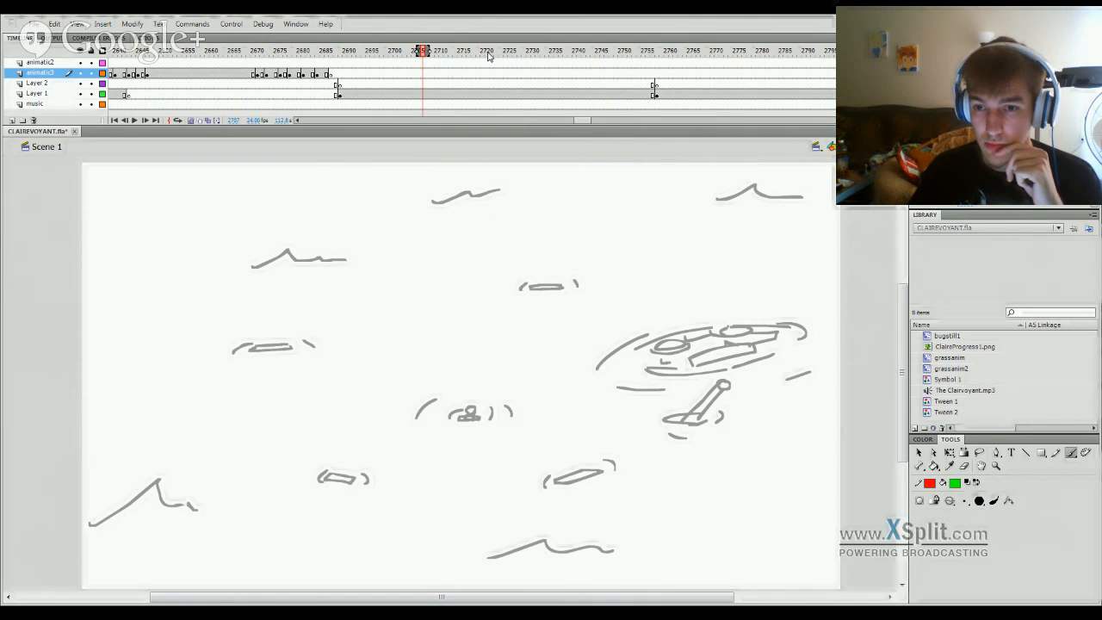
pyautogui.moveTo(489, 56); pyautogui.dragTo(299, 129)
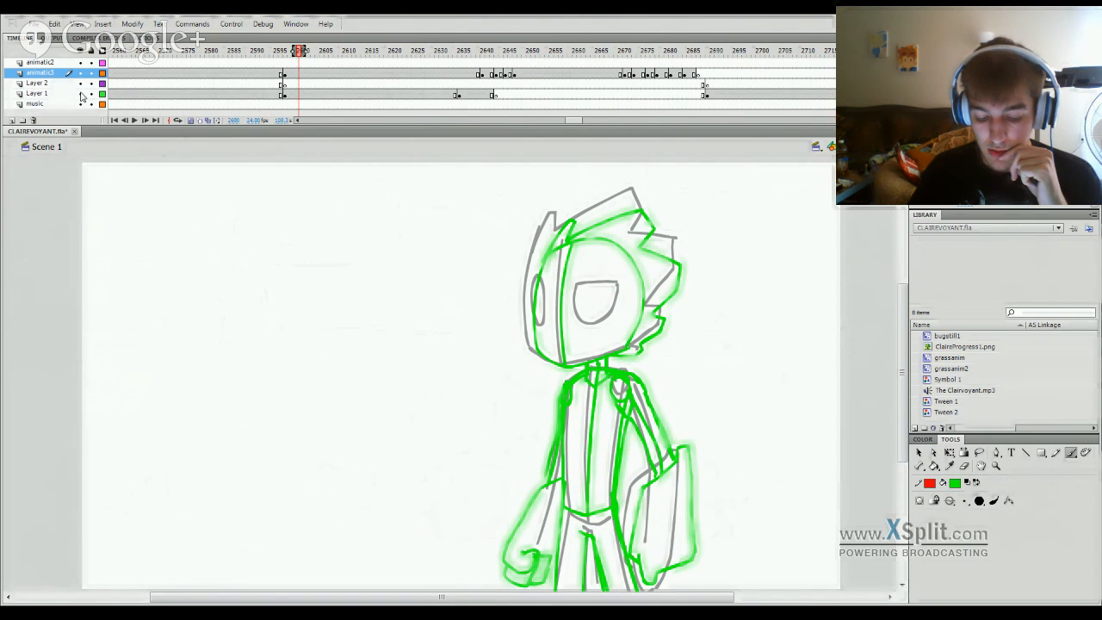
pyautogui.click(80, 94)
pyautogui.moveTo(251, 52)
pyautogui.mouseDown()
pyautogui.moveTo(117, 54)
pyautogui.moveTo(527, 71)
pyautogui.moveTo(870, 68)
pyautogui.moveTo(95, 95)
pyautogui.moveTo(2, 131)
pyautogui.moveTo(534, 133)
pyautogui.moveTo(80, 177)
pyautogui.moveTo(1063, 215)
pyautogui.moveTo(342, 207)
pyautogui.mouseUp()
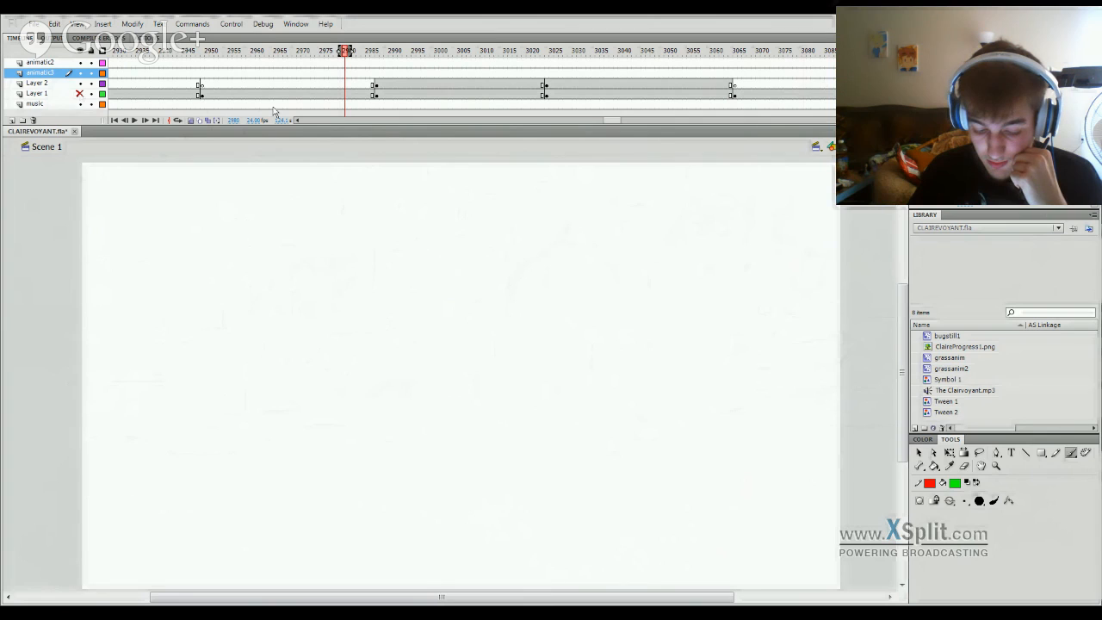
# Step: Scrub back from frame 2980 to the animated shots near frame 1860 and play the animatic from there
pyautogui.moveTo(611, 123); pyautogui.dragTo(598, 123)
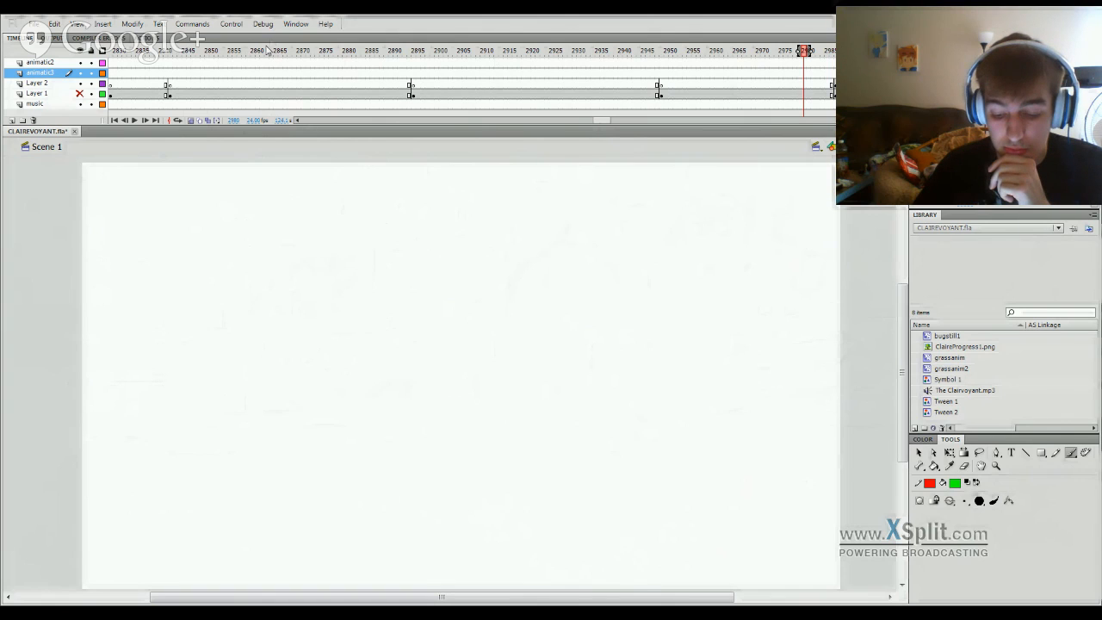
pyautogui.moveTo(263, 54); pyautogui.dragTo(70, 84)
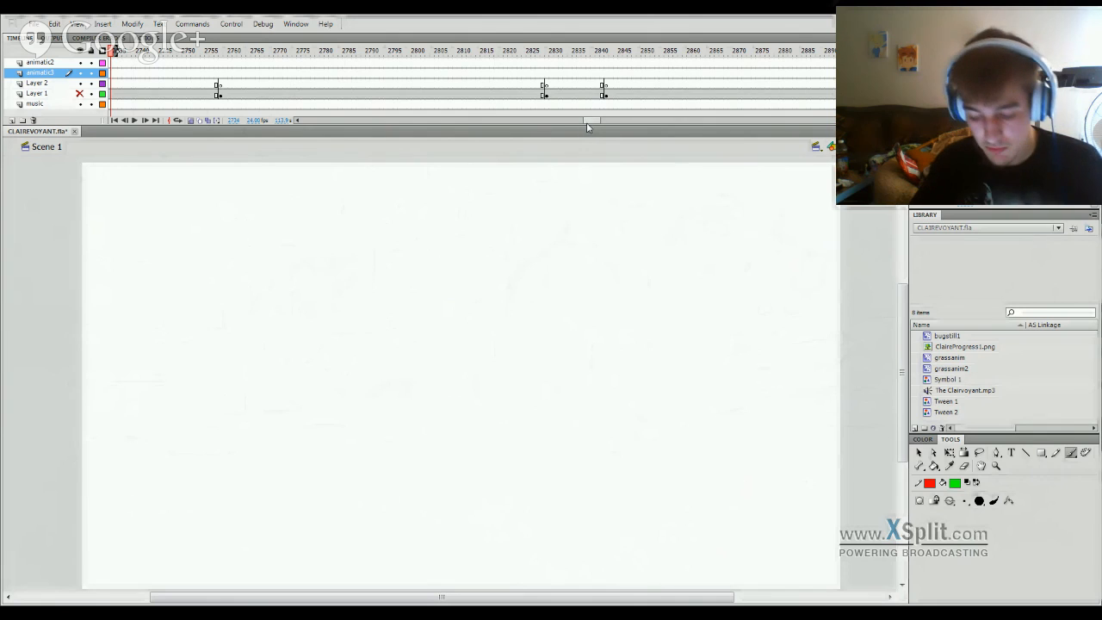
pyautogui.moveTo(585, 126); pyautogui.dragTo(553, 132)
pyautogui.moveTo(559, 41); pyautogui.dragTo(399, 135)
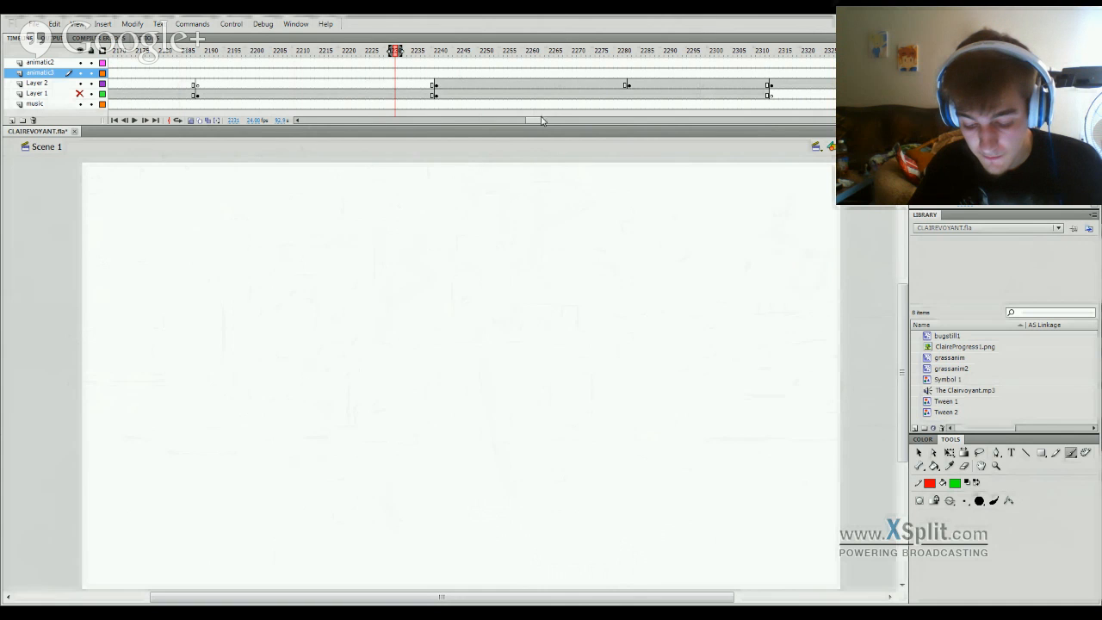
pyautogui.moveTo(541, 121); pyautogui.dragTo(510, 128)
pyautogui.moveTo(450, 49); pyautogui.dragTo(518, 161)
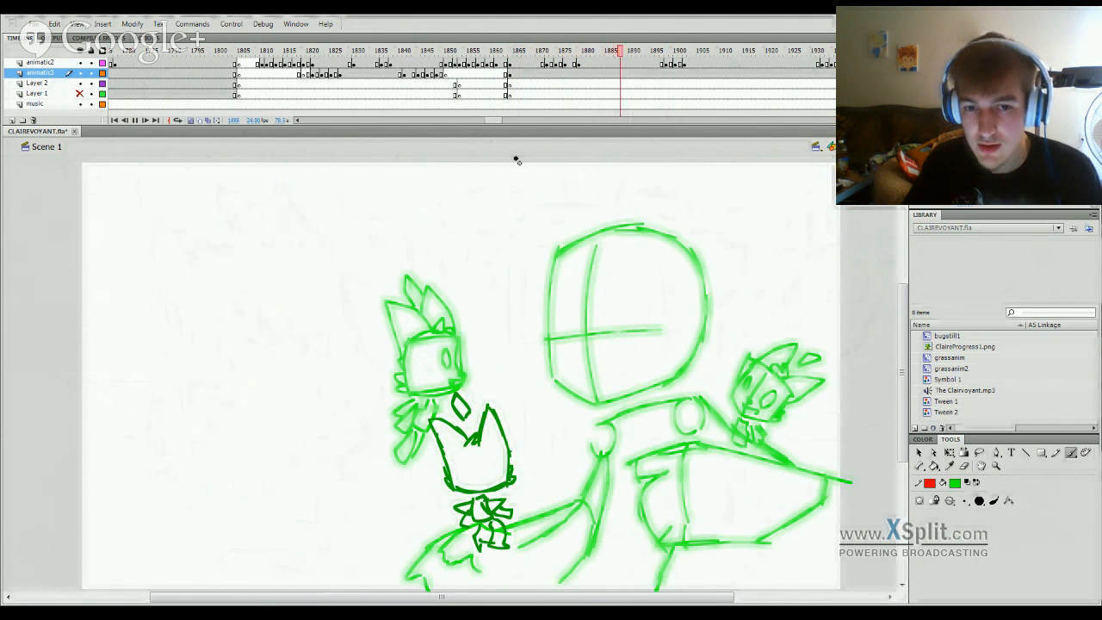
pyautogui.moveTo(542, 55); pyautogui.dragTo(568, 96)
pyautogui.click(492, 53)
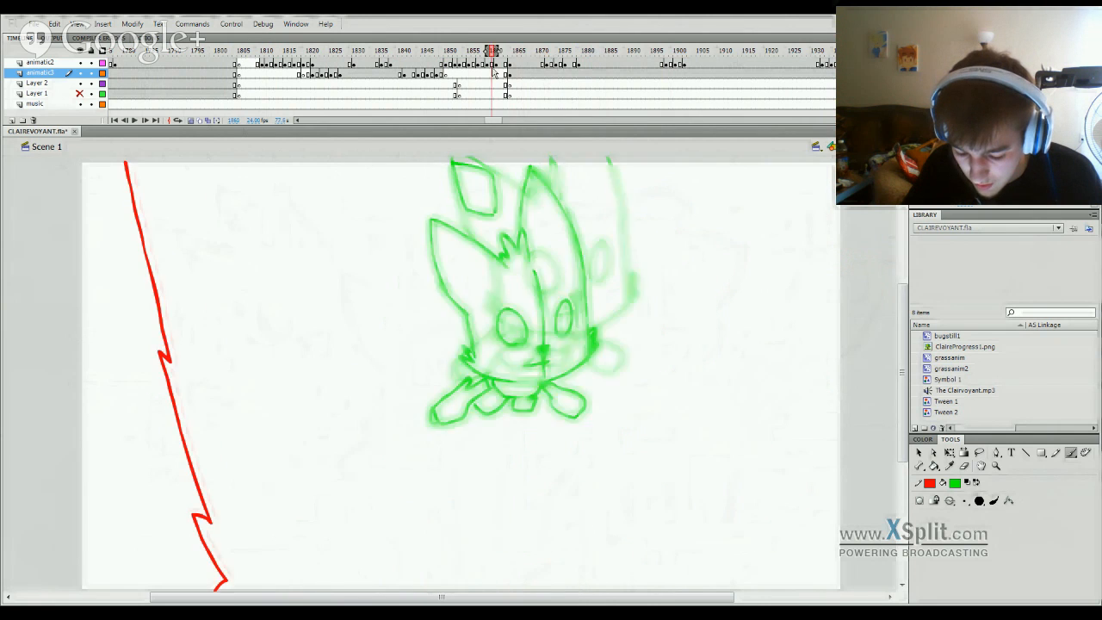
pyautogui.press('Return')
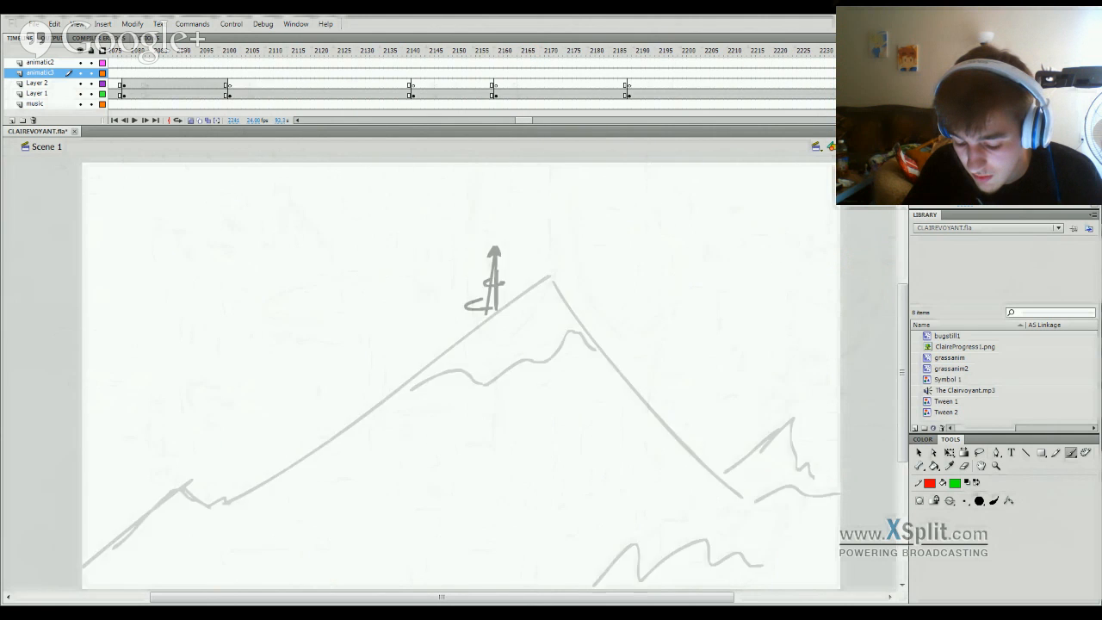
# Step: Review the storyboard from frame 2181 through the seaside shot with the green standing figure, ending at frame 2555
pyautogui.moveTo(673, 111)
pyautogui.mouseDown()
pyautogui.moveTo(598, 146)
pyautogui.moveTo(495, 165)
pyautogui.moveTo(599, 151)
pyautogui.moveTo(818, 163)
pyautogui.moveTo(357, 236)
pyautogui.moveTo(567, 218)
pyautogui.moveTo(681, 190)
pyautogui.moveTo(546, 211)
pyautogui.moveTo(305, 222)
pyautogui.moveTo(454, 226)
pyautogui.moveTo(391, 243)
pyautogui.moveTo(414, 234)
pyautogui.mouseUp()
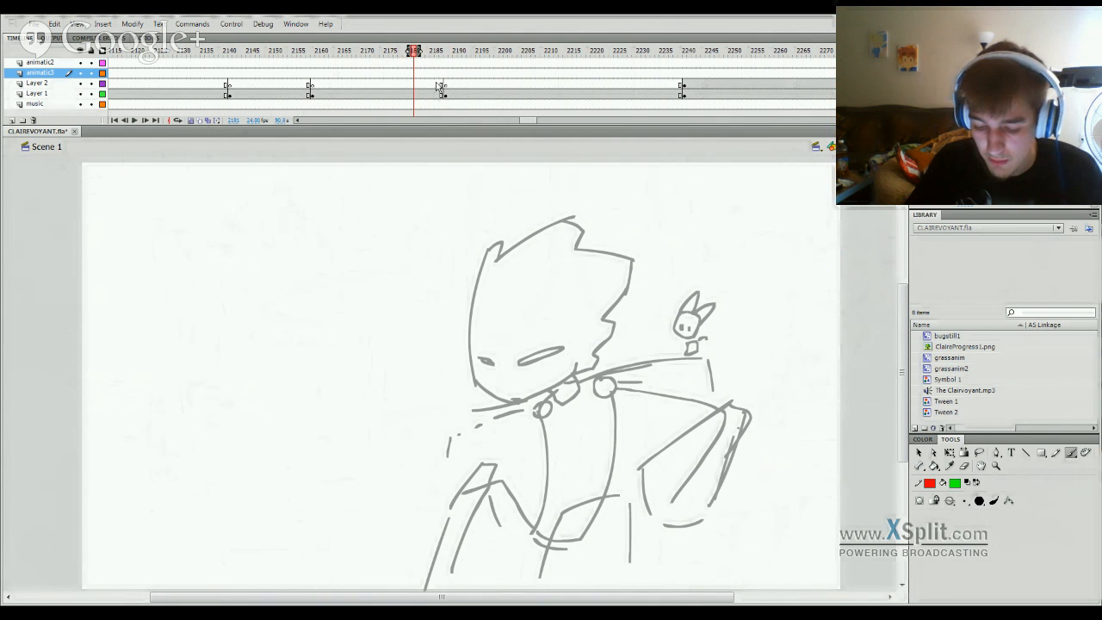
pyautogui.moveTo(444, 59); pyautogui.dragTo(433, 128)
pyautogui.press('Return')
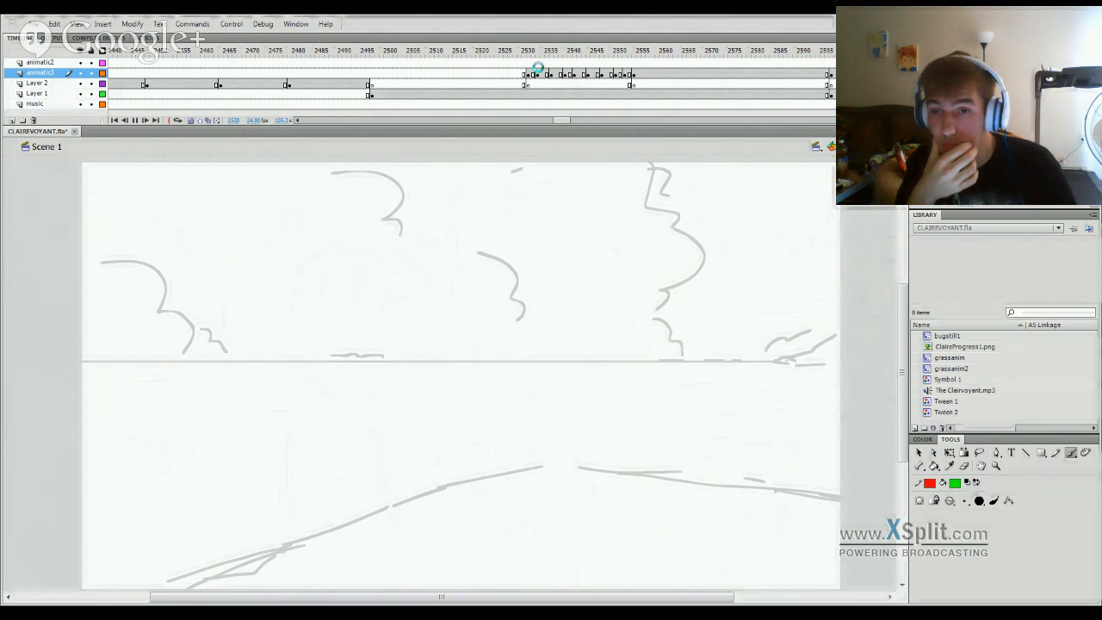
pyautogui.press('Return')
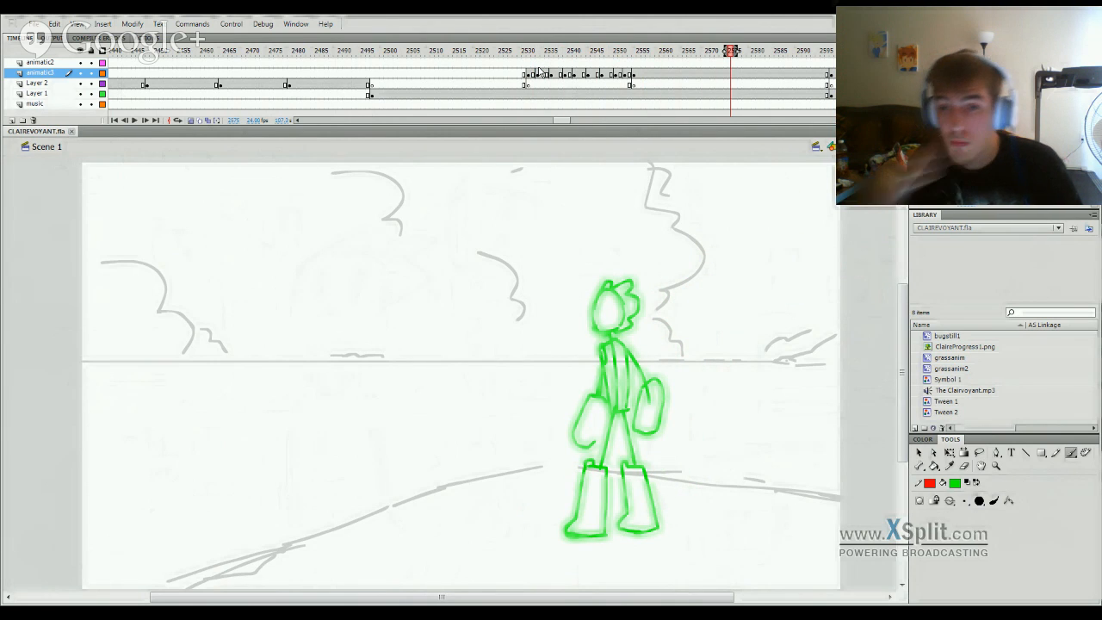
pyautogui.moveTo(408, 55); pyautogui.dragTo(571, 178)
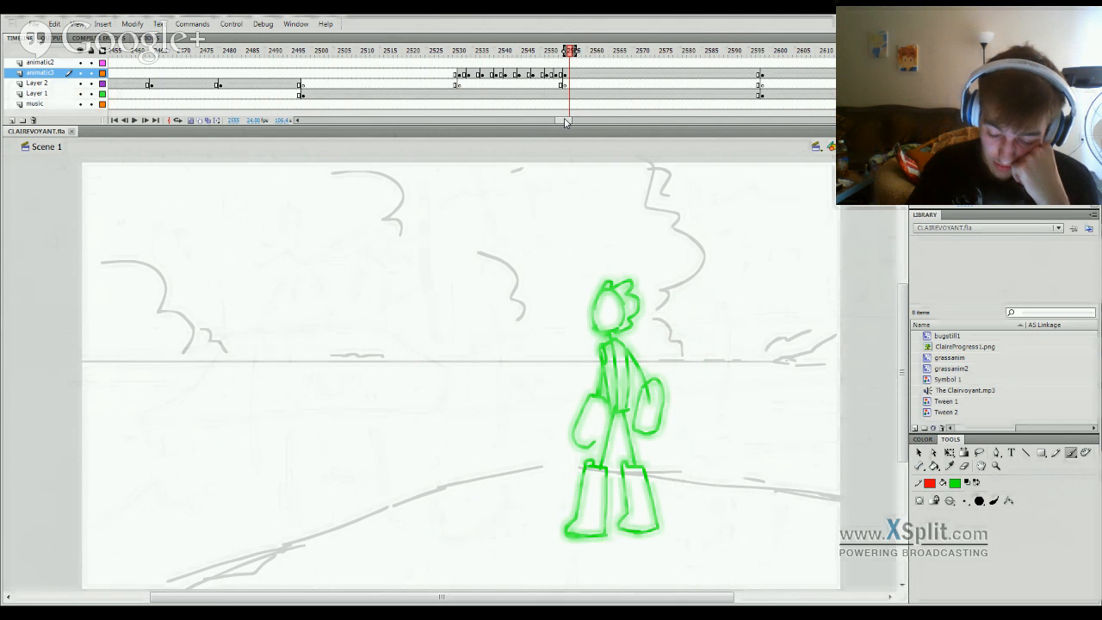
pyautogui.moveTo(565, 122); pyautogui.dragTo(570, 121)
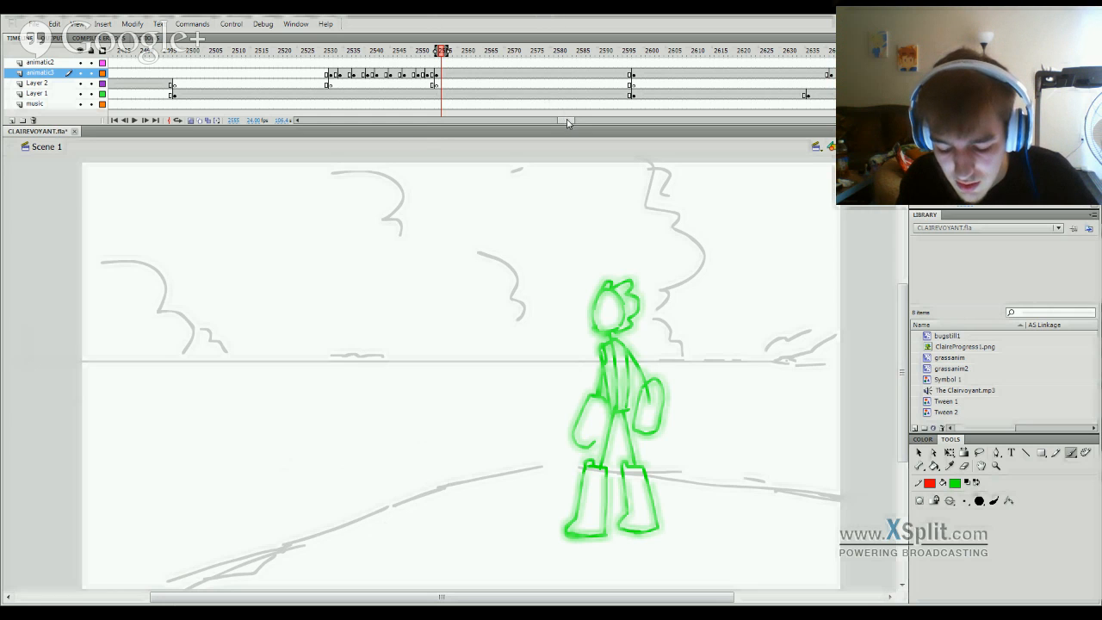
# Step: Go to the end of the music waveform at frame 1543 and scrub back to the mountain landscape at frame 1242
pyautogui.moveTo(568, 125); pyautogui.dragTo(467, 124)
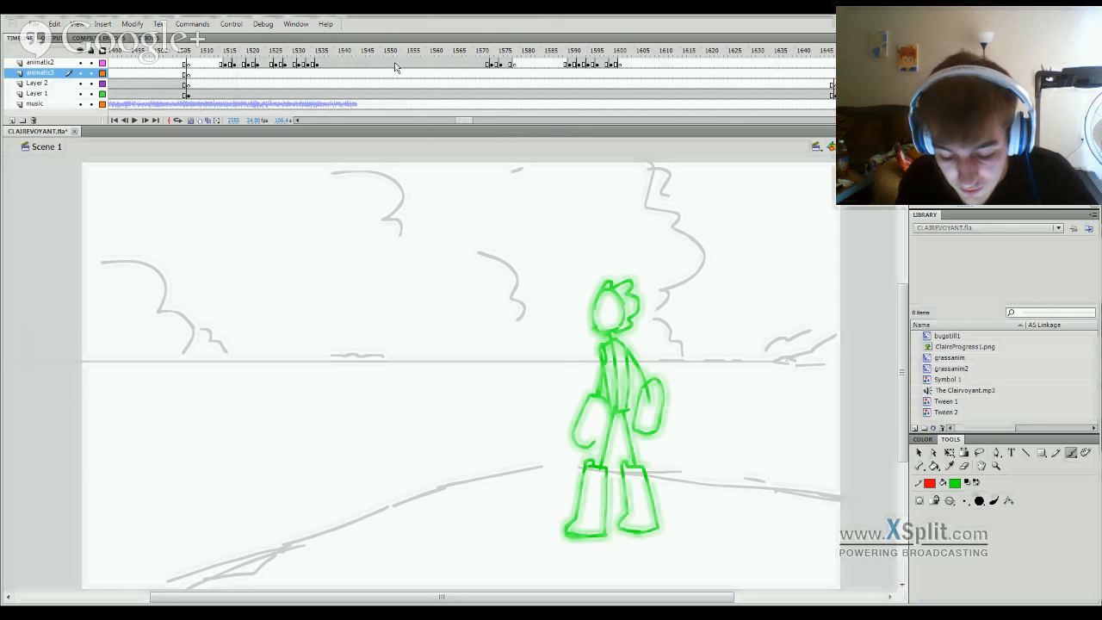
pyautogui.click(354, 53)
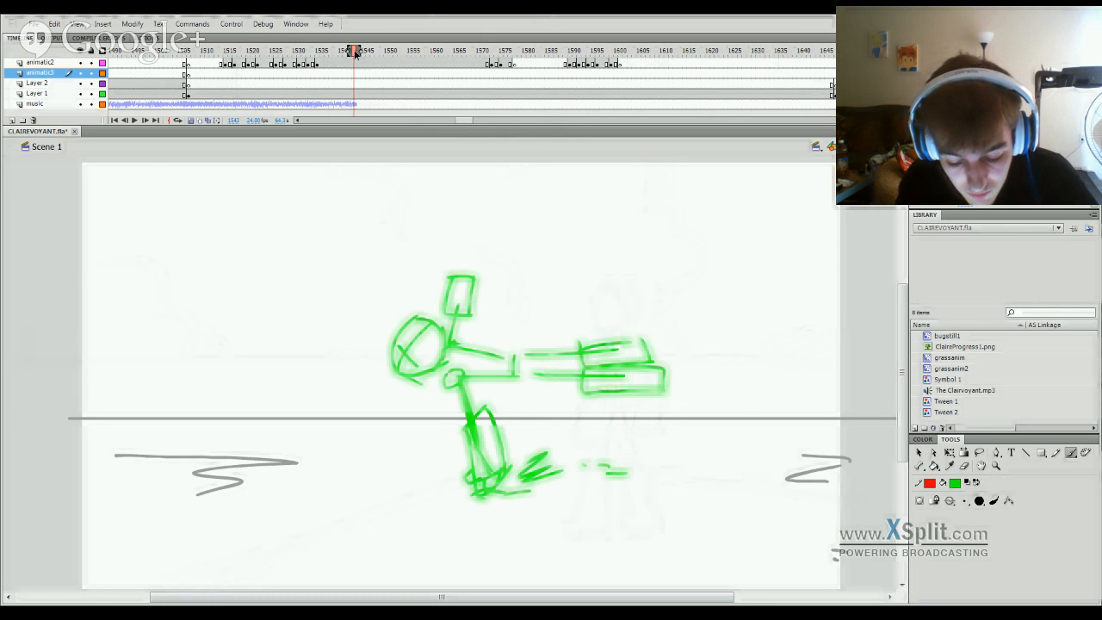
pyautogui.moveTo(354, 53)
pyautogui.mouseDown()
pyautogui.moveTo(62, 76)
pyautogui.moveTo(269, 73)
pyautogui.moveTo(694, 106)
pyautogui.moveTo(3, 152)
pyautogui.moveTo(130, 158)
pyautogui.moveTo(42, 191)
pyautogui.moveTo(289, 177)
pyautogui.moveTo(9, 203)
pyautogui.moveTo(2, 216)
pyautogui.moveTo(242, 192)
pyautogui.moveTo(1, 241)
pyautogui.moveTo(546, 187)
pyautogui.moveTo(339, 188)
pyautogui.moveTo(543, 167)
pyautogui.moveTo(909, 172)
pyautogui.moveTo(404, 206)
pyautogui.moveTo(463, 190)
pyautogui.mouseUp()
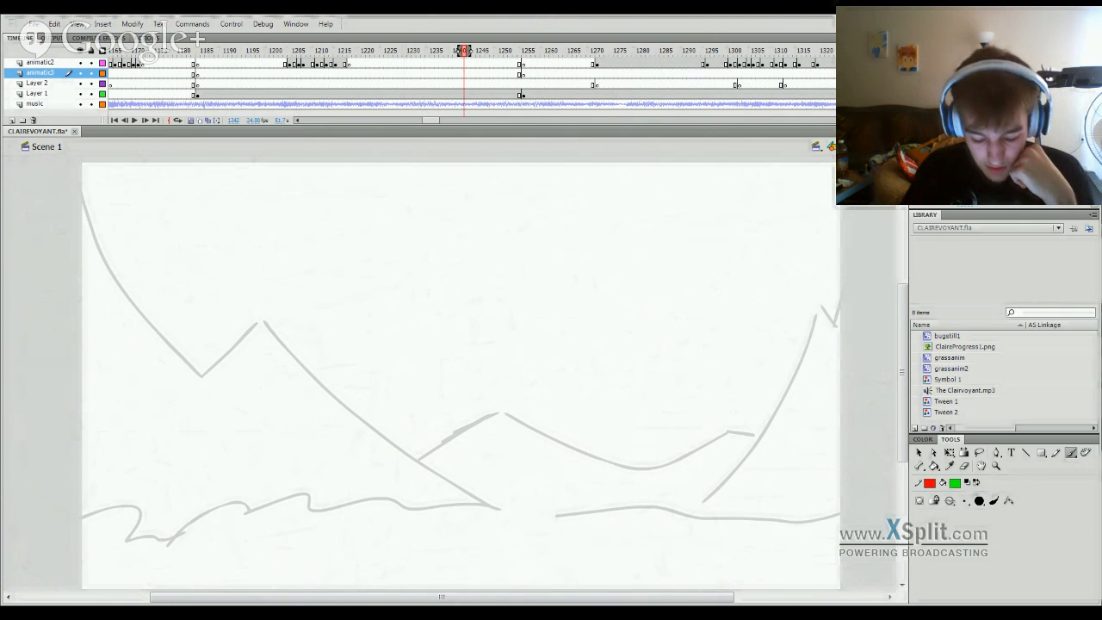
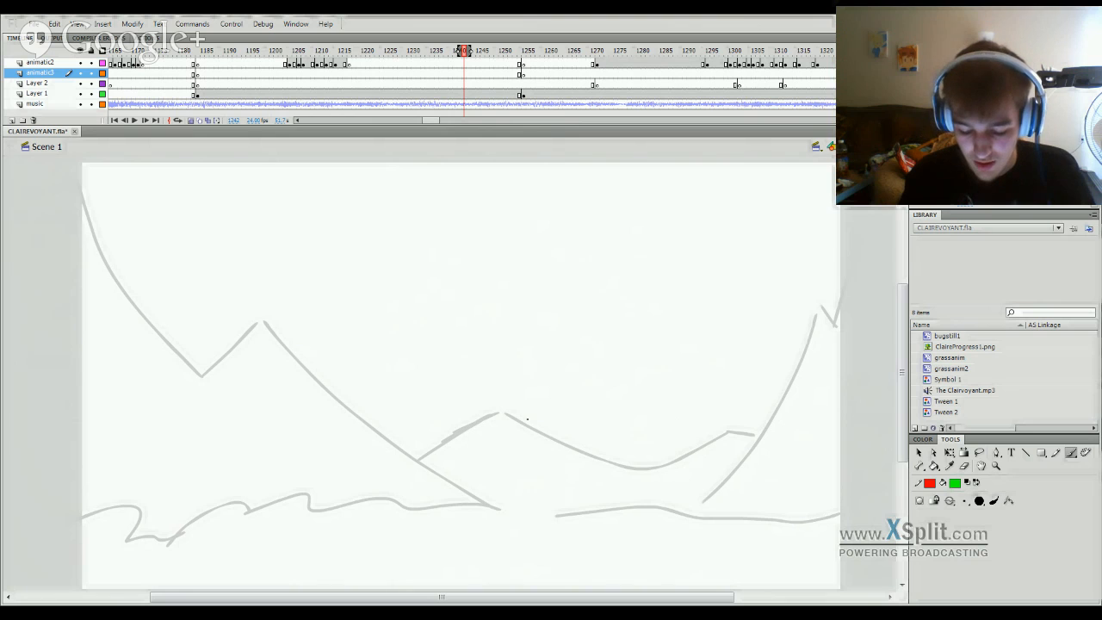
# Step: Preview the imported lake and seaside paintings in the library and scrub the mountain shot back to frame 1204
pyautogui.click(918, 453)
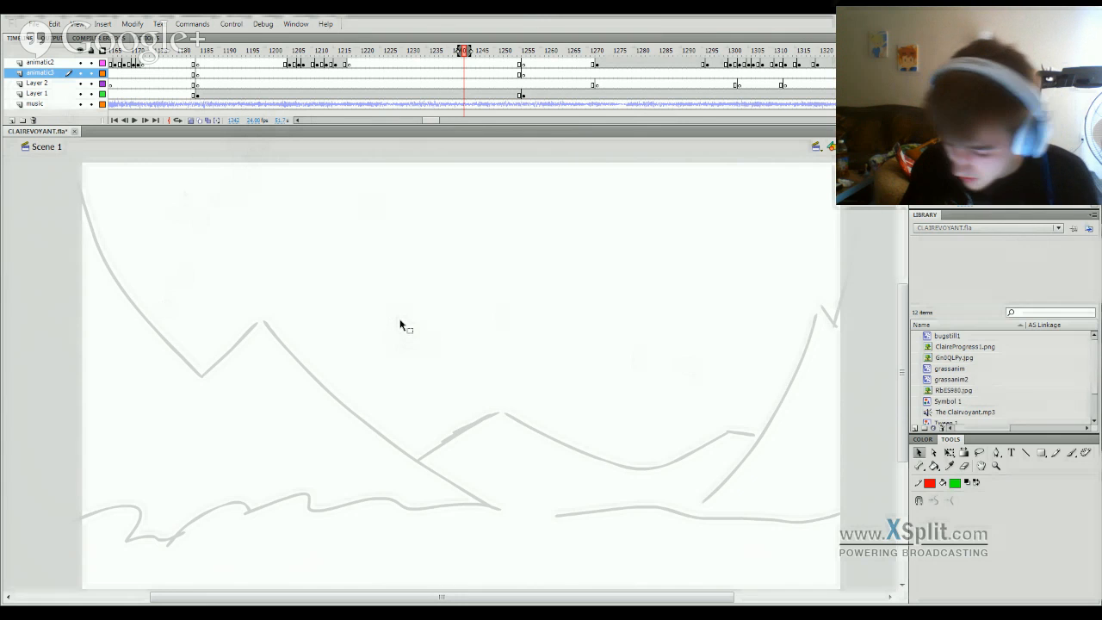
pyautogui.click(963, 359)
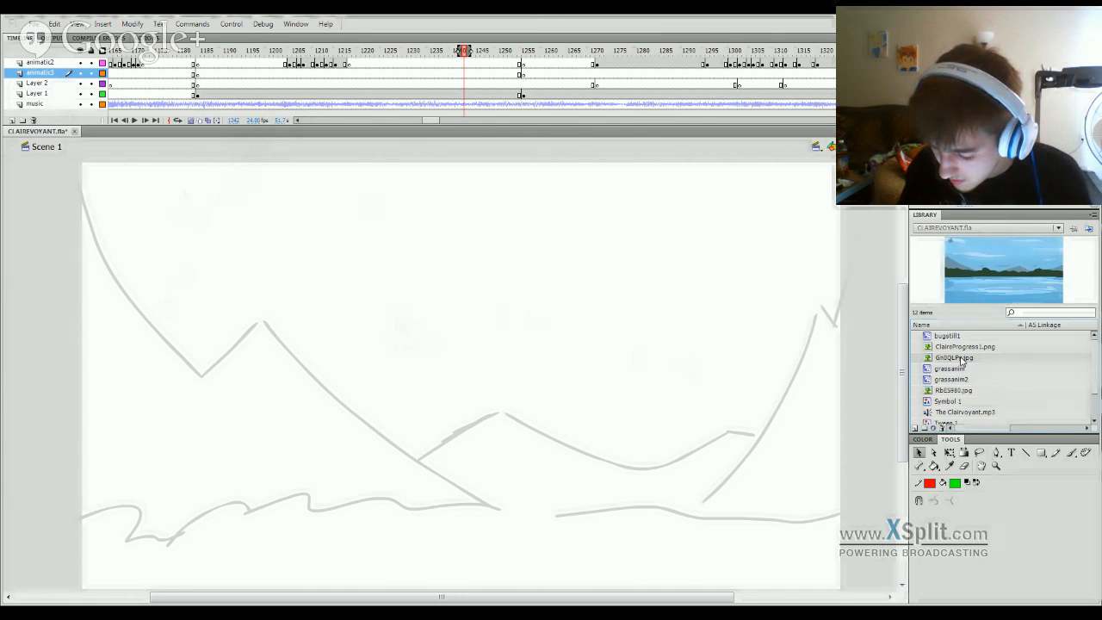
pyautogui.click(969, 348)
pyautogui.click(965, 358)
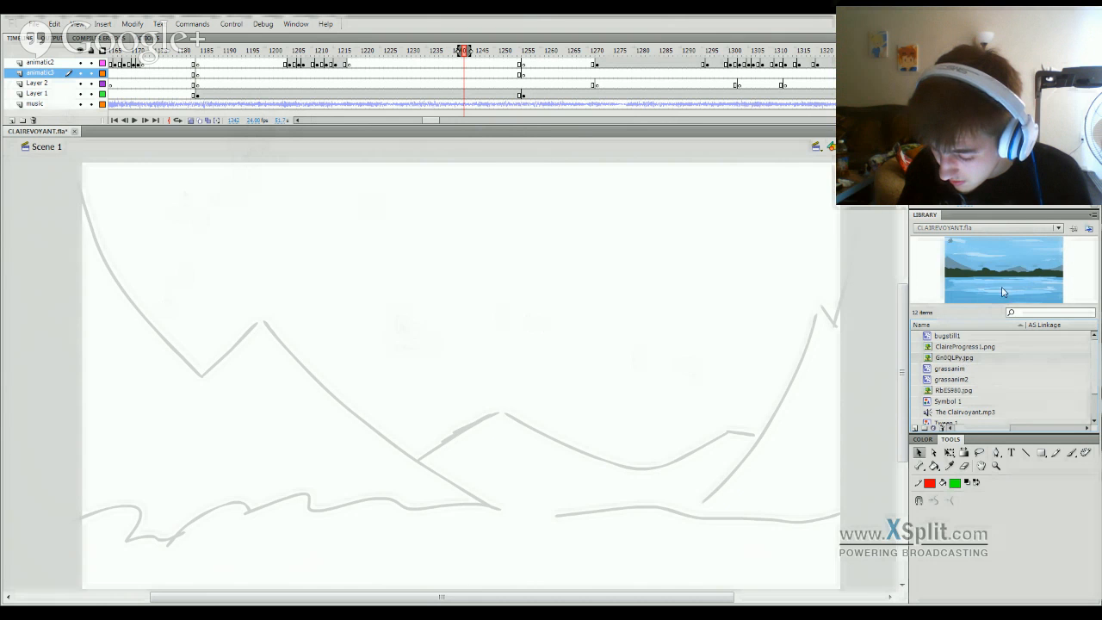
pyautogui.moveTo(465, 52)
pyautogui.mouseDown()
pyautogui.moveTo(135, 81)
pyautogui.moveTo(462, 106)
pyautogui.moveTo(428, 108)
pyautogui.mouseUp()
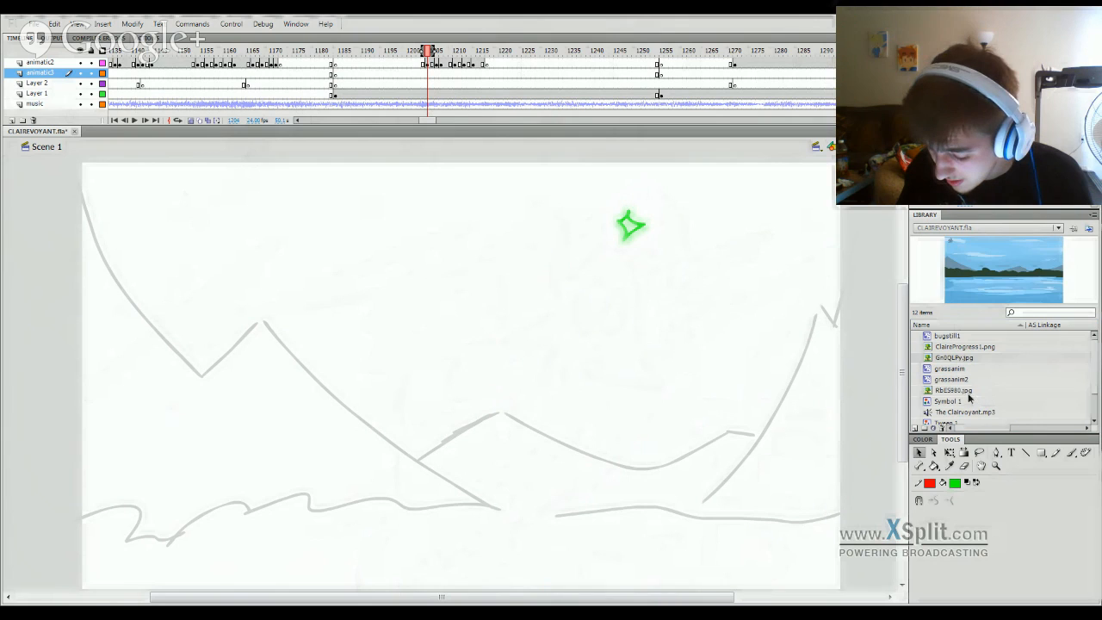
pyautogui.click(967, 392)
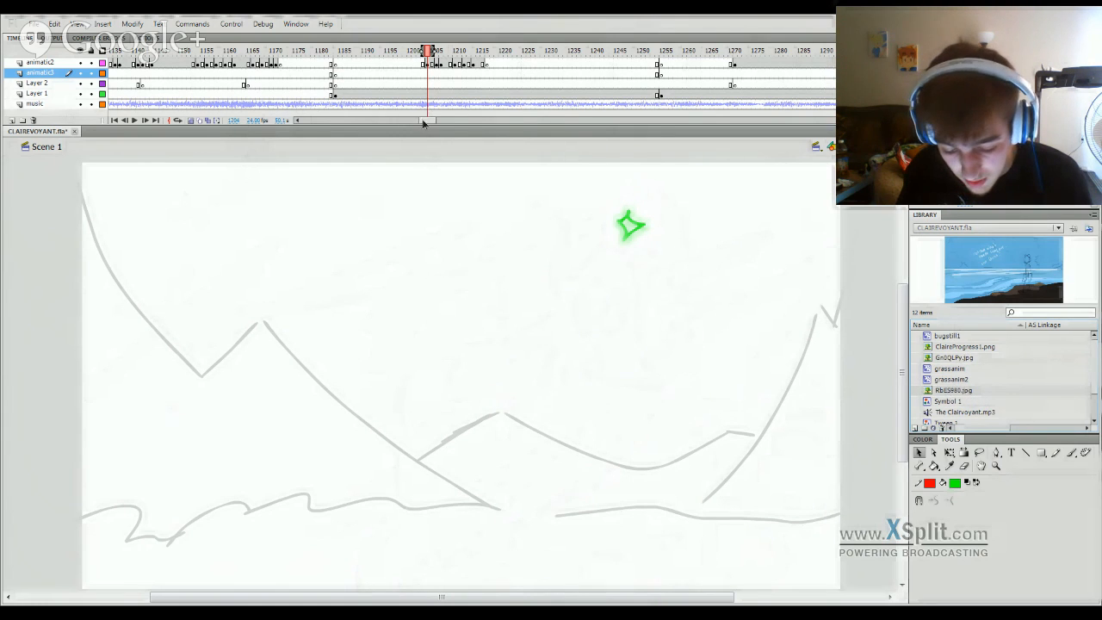
# Step: Go to the start of the seaside shot at frame 2497 and insert blank keyframes on the music layer and Layer 1
pyautogui.moveTo(423, 123); pyautogui.dragTo(542, 123)
pyautogui.moveTo(451, 59)
pyautogui.mouseDown()
pyautogui.moveTo(284, 65)
pyautogui.moveTo(900, 65)
pyautogui.moveTo(513, 147)
pyautogui.moveTo(306, 102)
pyautogui.mouseUp()
pyautogui.click(240, 106)
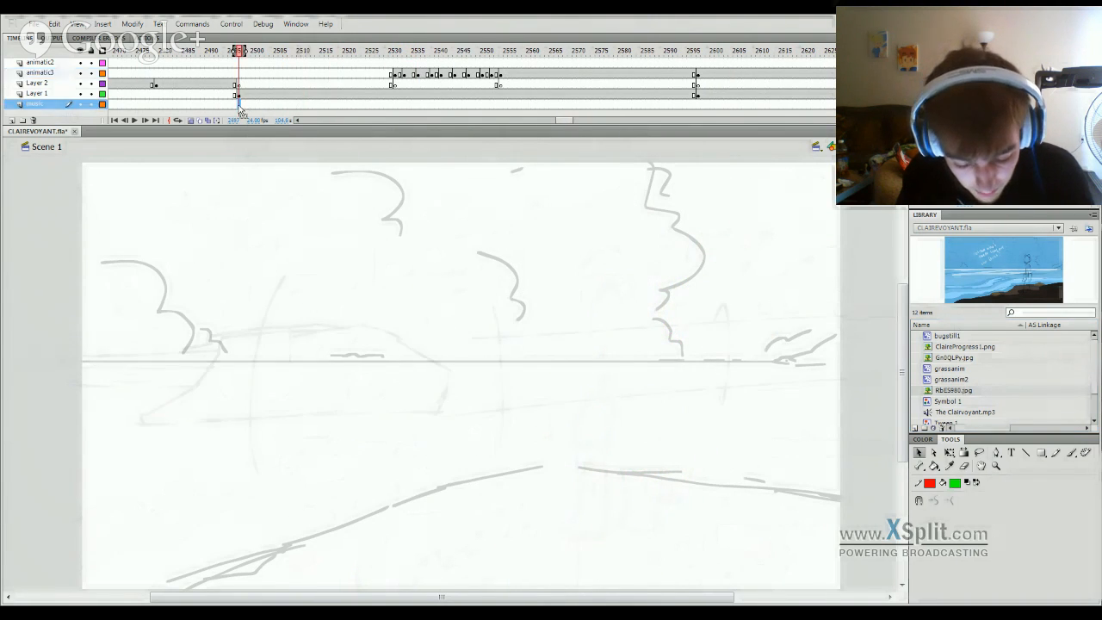
pyautogui.press('F7')
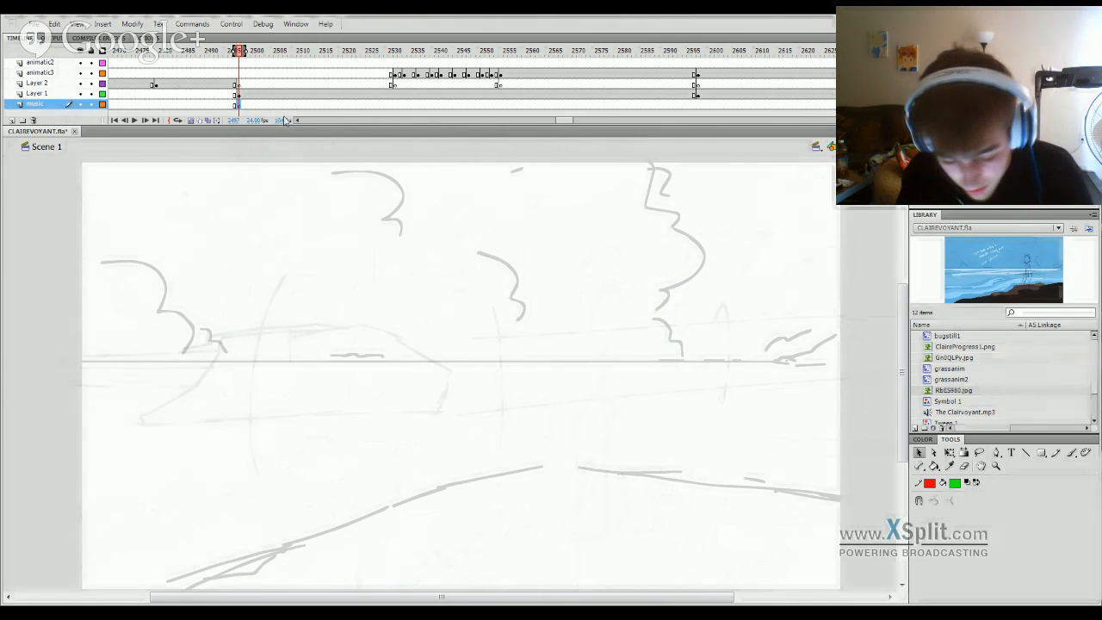
pyautogui.click(237, 94)
pyautogui.press('F7')
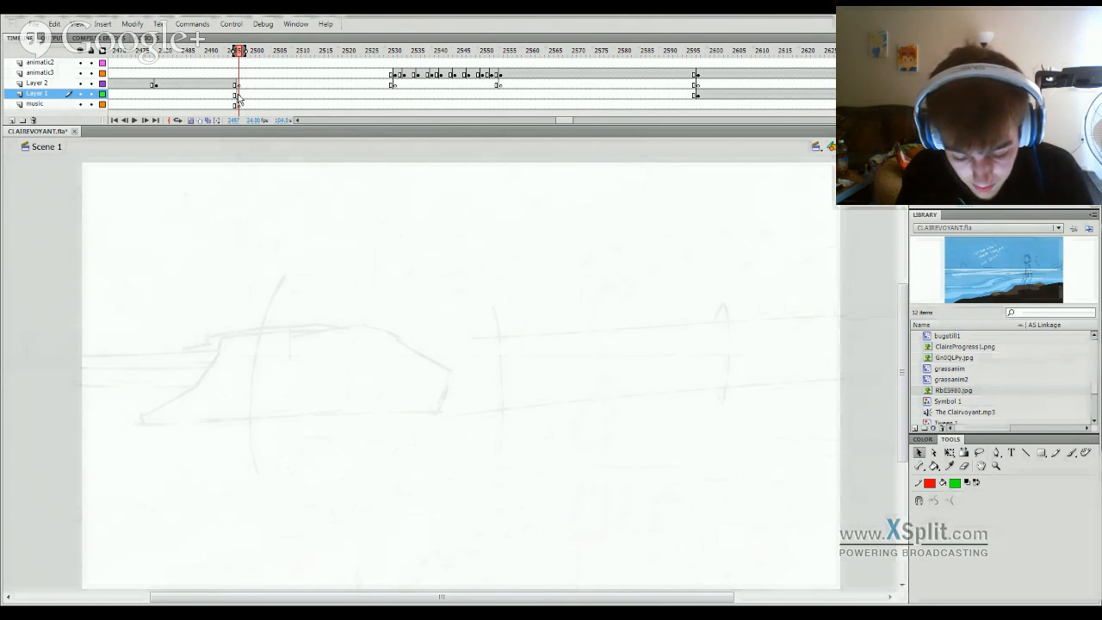
# Step: Place the seaside painting from the library on Layer 1, enlarge it and align it with the stage's upper-left corner
pyautogui.moveTo(1005, 276); pyautogui.dragTo(362, 332)
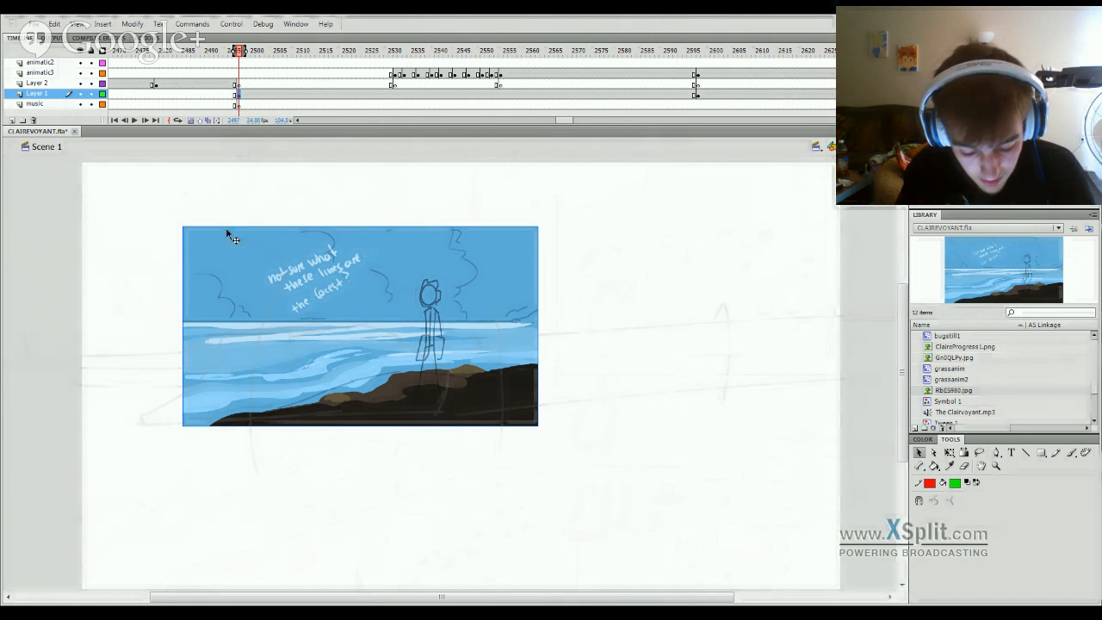
pyautogui.press('q')
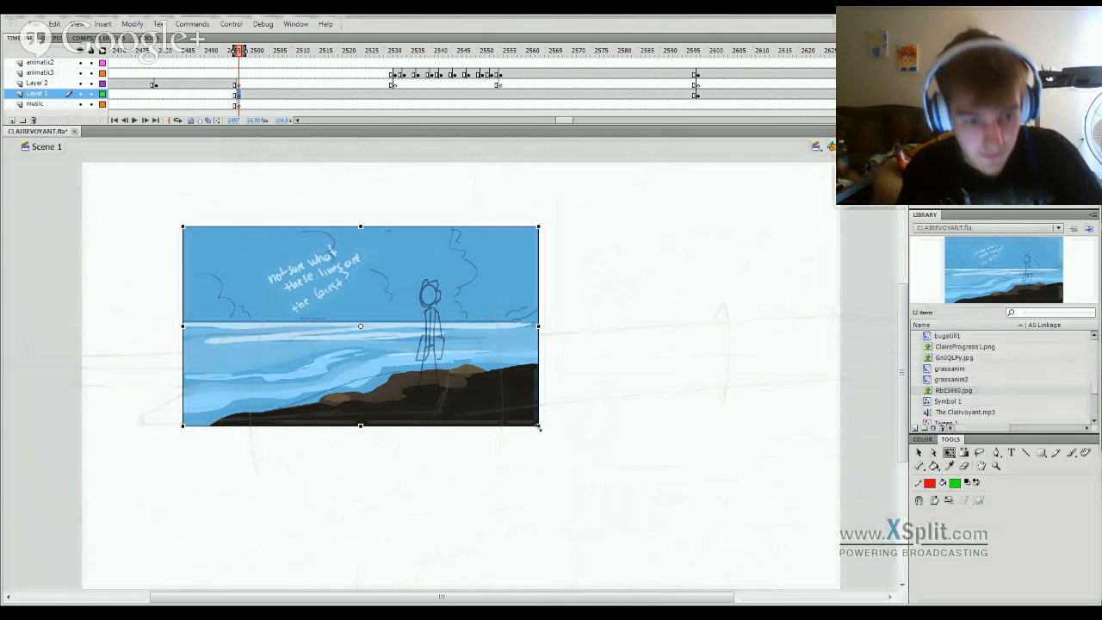
pyautogui.moveTo(539, 427); pyautogui.dragTo(697, 519)
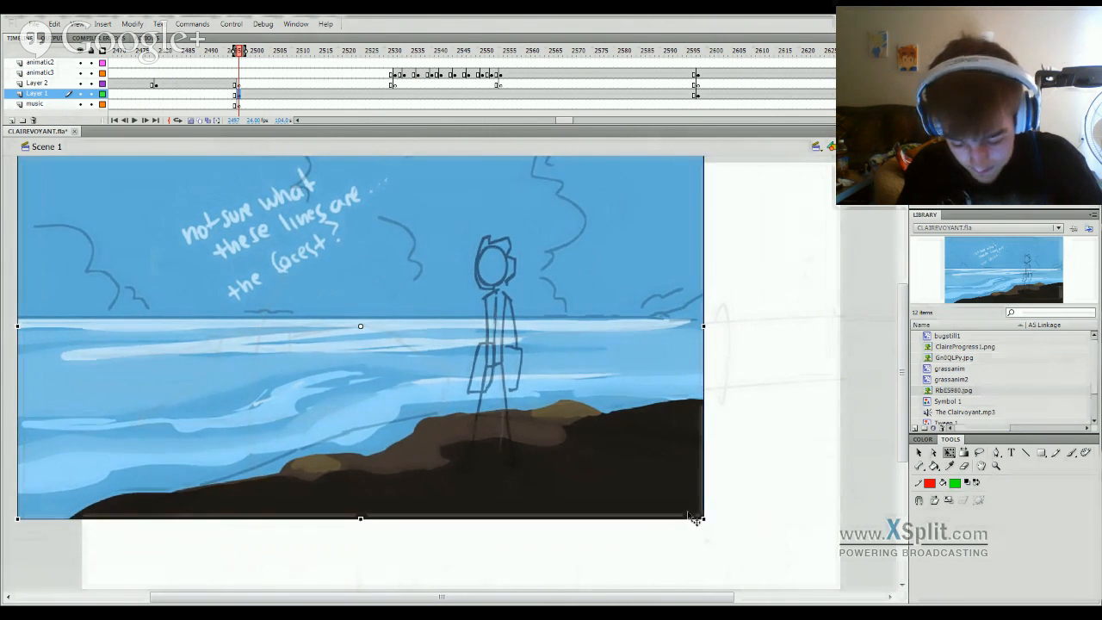
pyautogui.moveTo(607, 448); pyautogui.dragTo(672, 477)
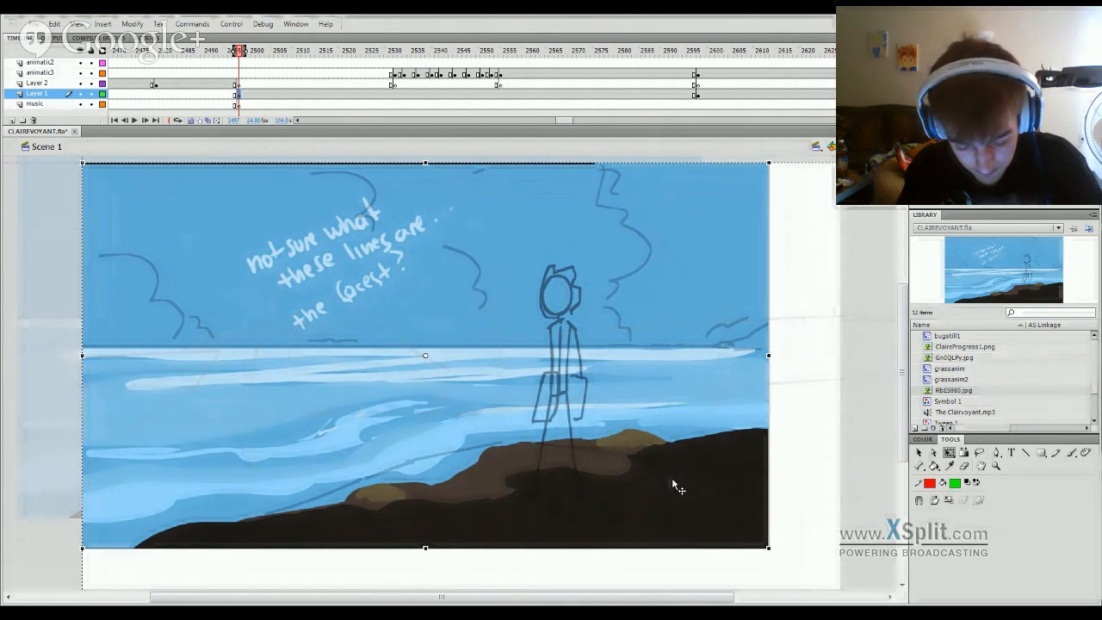
# Step: Move the painting's transformation point to its upper-left corner and scale the painting up to fill the stage
pyautogui.moveTo(767, 547); pyautogui.dragTo(823, 571)
pyautogui.hotkey('ctrl', 'z')
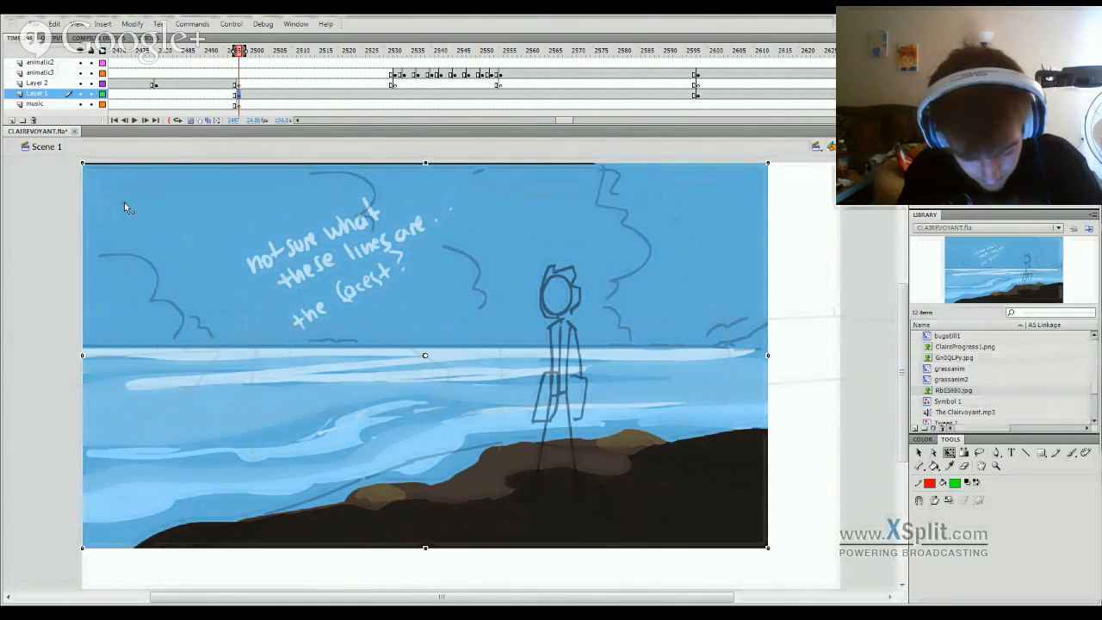
pyautogui.moveTo(99, 179); pyautogui.dragTo(86, 169)
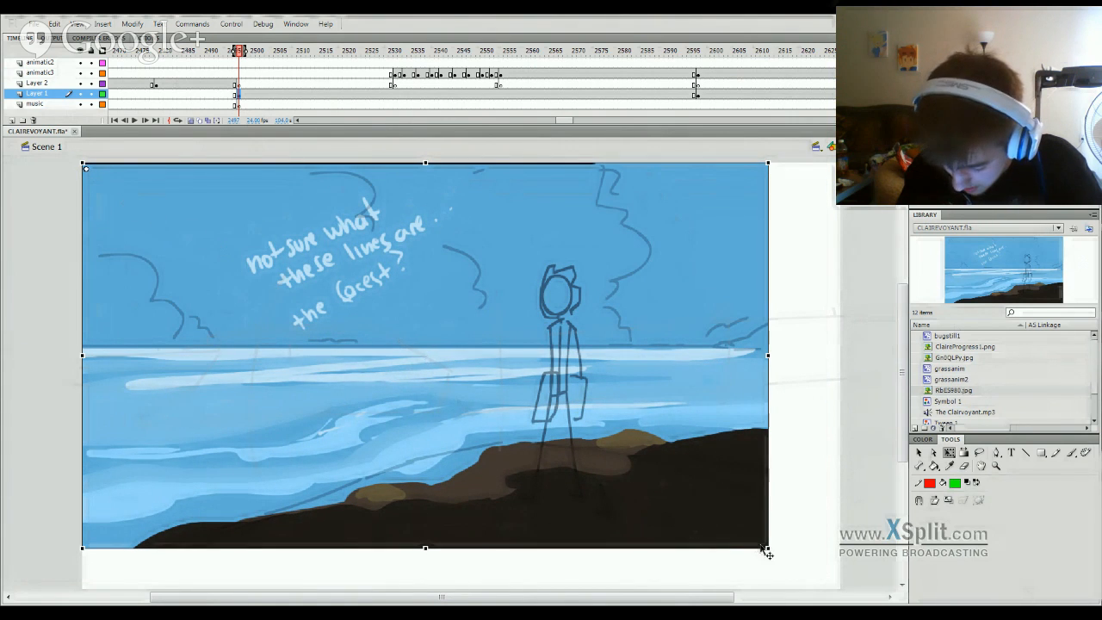
pyautogui.moveTo(769, 547); pyautogui.dragTo(842, 591)
# Step: Check the painting behind the green figure at frame 2563 and play back the seaside shot up to frame 2567
pyautogui.moveTo(462, 50)
pyautogui.mouseDown()
pyautogui.moveTo(433, 62)
pyautogui.moveTo(608, 86)
pyautogui.moveTo(542, 89)
pyautogui.mouseUp()
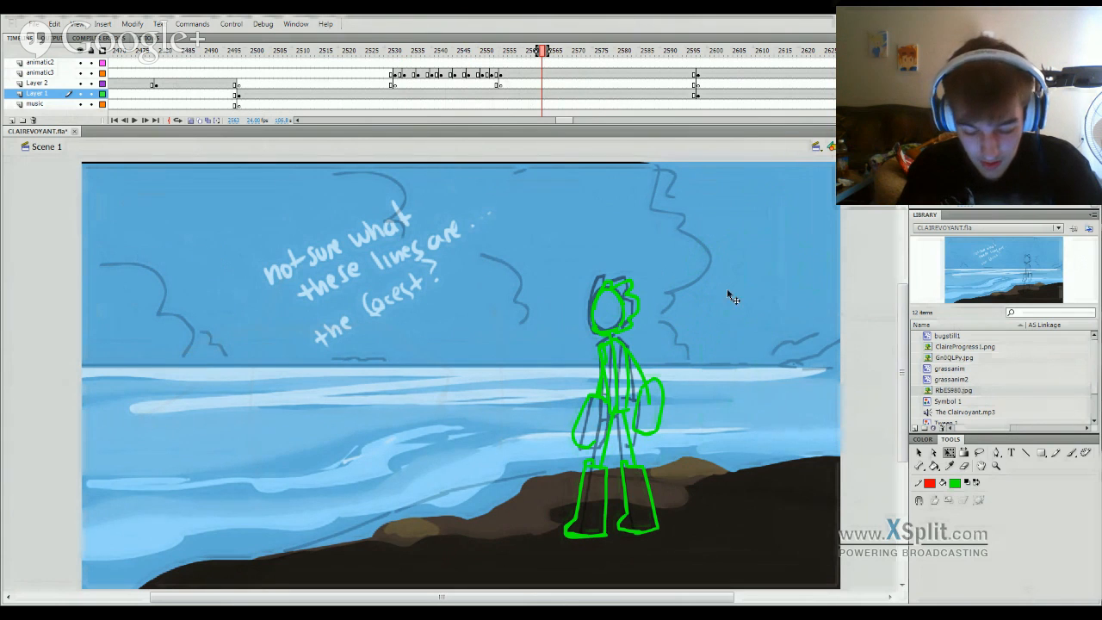
pyautogui.moveTo(905, 316); pyautogui.dragTo(905, 317)
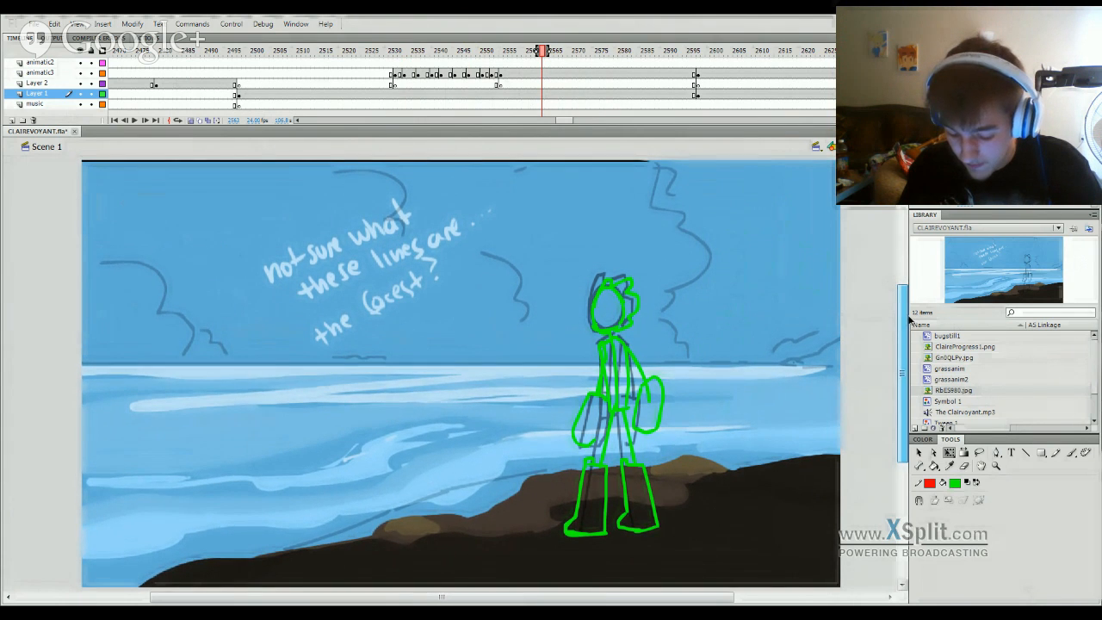
pyautogui.click(822, 289)
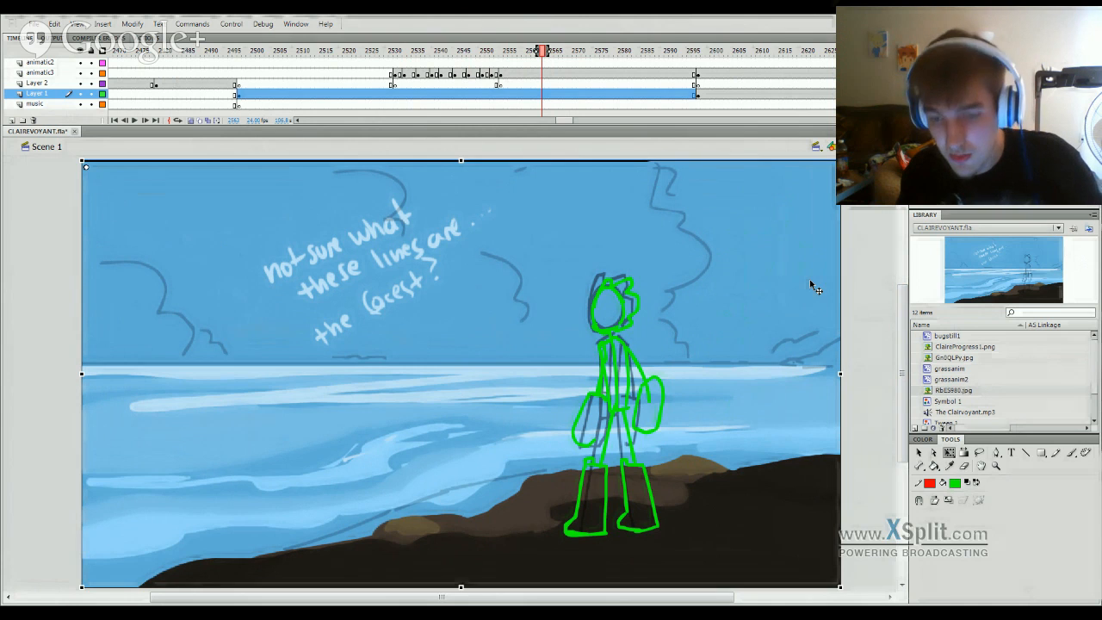
pyautogui.click(863, 316)
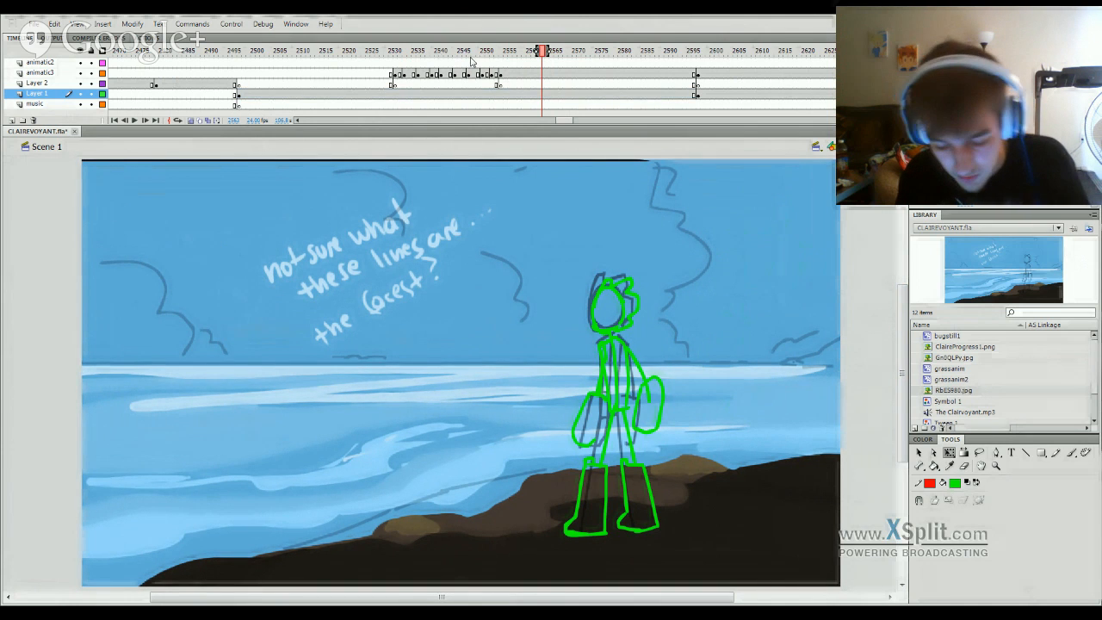
pyautogui.click(356, 51)
pyautogui.press('Return')
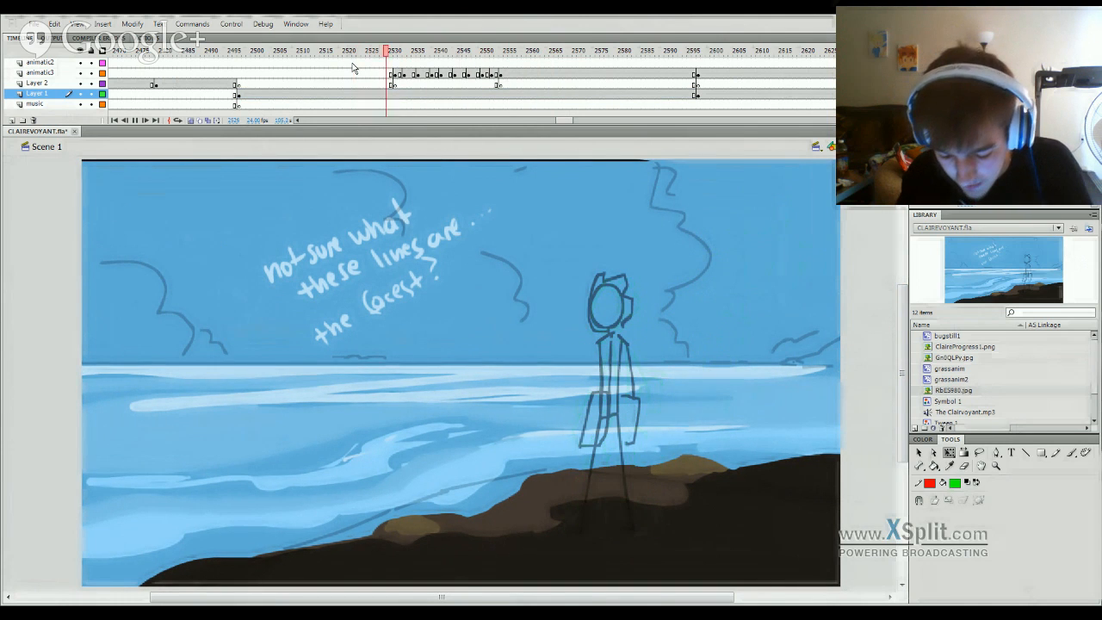
pyautogui.press('Return')
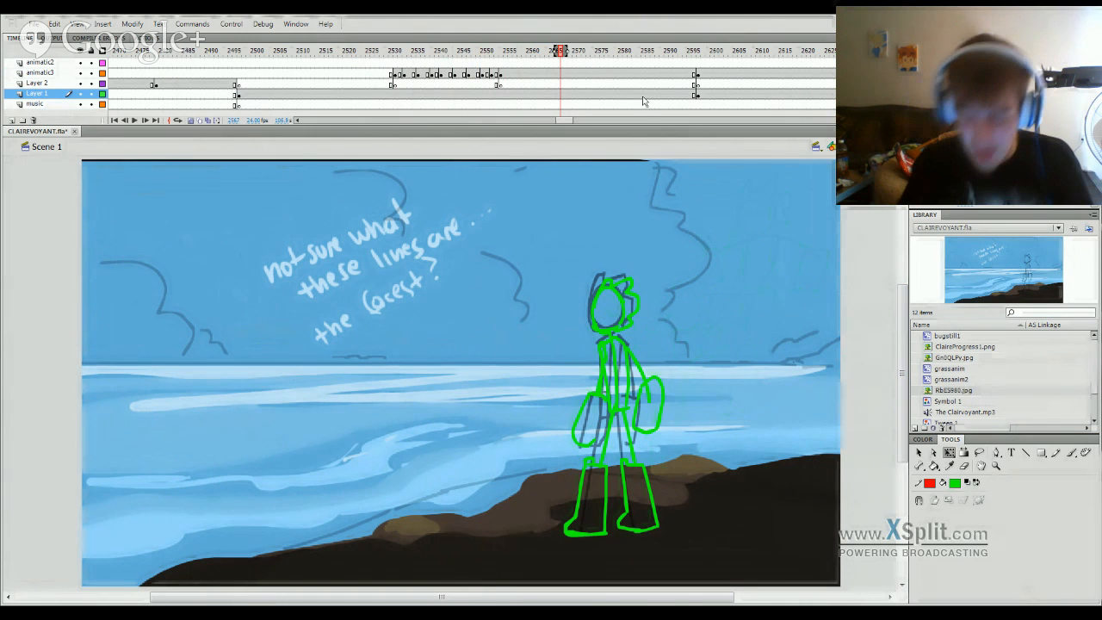
# Step: Preview the lake painting in the library and go to the start of the lake shot at frame 1507 on Layer 2
pyautogui.moveTo(443, 43)
pyautogui.mouseDown()
pyautogui.moveTo(104, 52)
pyautogui.moveTo(24, 118)
pyautogui.moveTo(324, 138)
pyautogui.moveTo(181, 151)
pyautogui.moveTo(247, 143)
pyautogui.mouseUp()
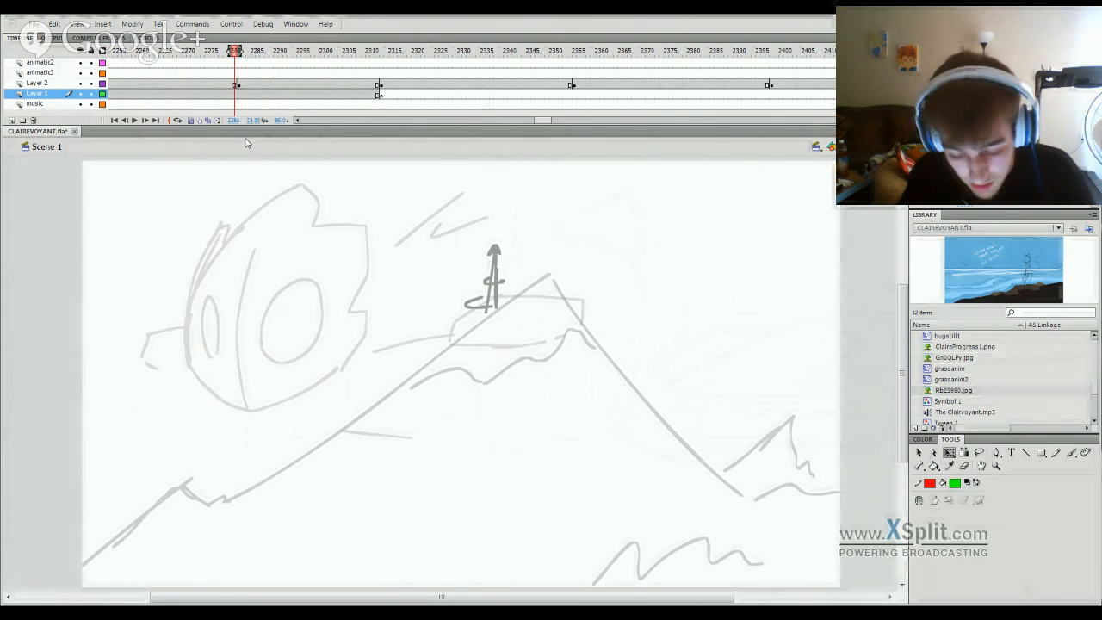
pyautogui.click(973, 358)
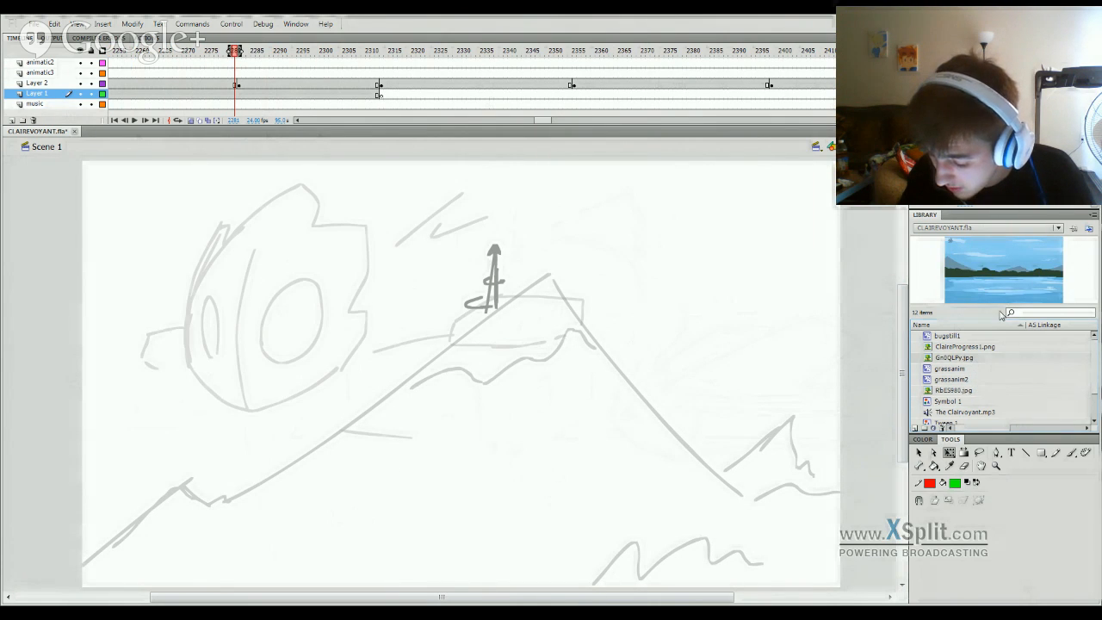
pyautogui.moveTo(379, 50)
pyautogui.mouseDown()
pyautogui.moveTo(116, 52)
pyautogui.moveTo(17, 69)
pyautogui.moveTo(2, 86)
pyautogui.mouseUp()
pyautogui.moveTo(530, 123)
pyautogui.mouseDown()
pyautogui.moveTo(490, 90)
pyautogui.moveTo(413, 60)
pyautogui.moveTo(310, 65)
pyautogui.moveTo(3, 121)
pyautogui.moveTo(312, 86)
pyautogui.moveTo(130, 90)
pyautogui.moveTo(249, 92)
pyautogui.mouseUp()
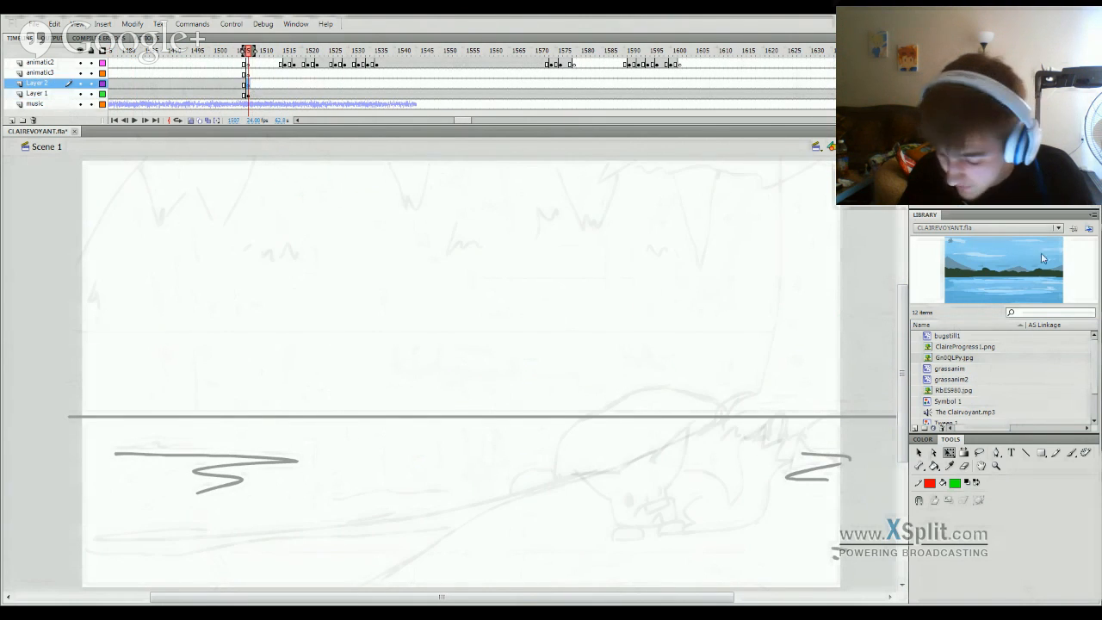
# Step: Place the lake painting on Layer 2 at frame 1507, then enlarge and position it to fill the whole stage
pyautogui.moveTo(997, 304); pyautogui.dragTo(396, 347)
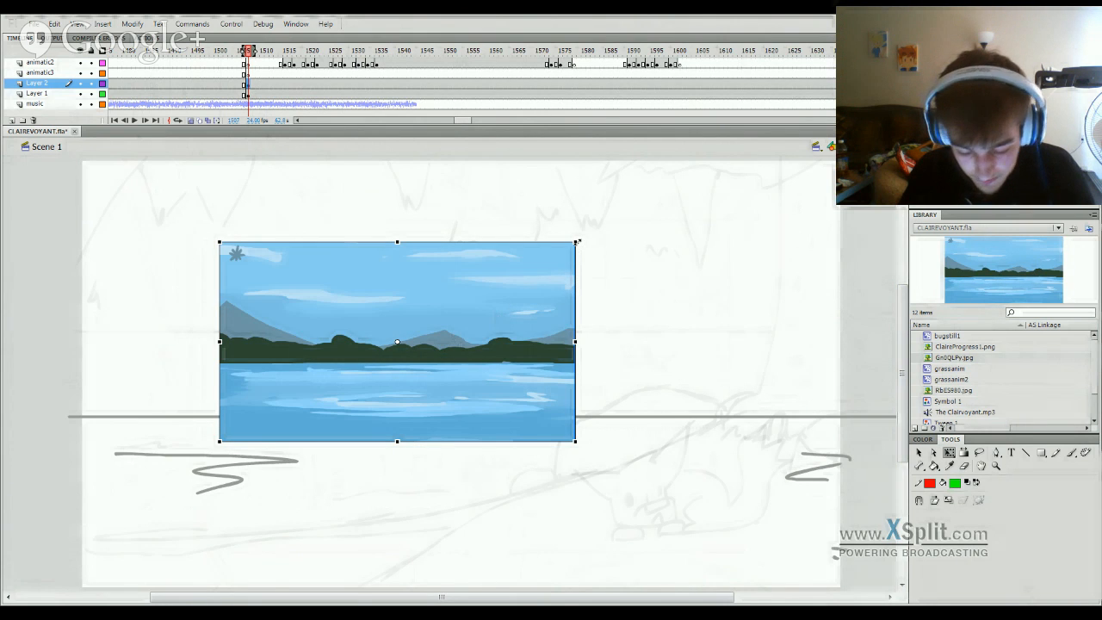
pyautogui.moveTo(577, 242); pyautogui.dragTo(723, 158)
pyautogui.moveTo(654, 291); pyautogui.dragTo(724, 325)
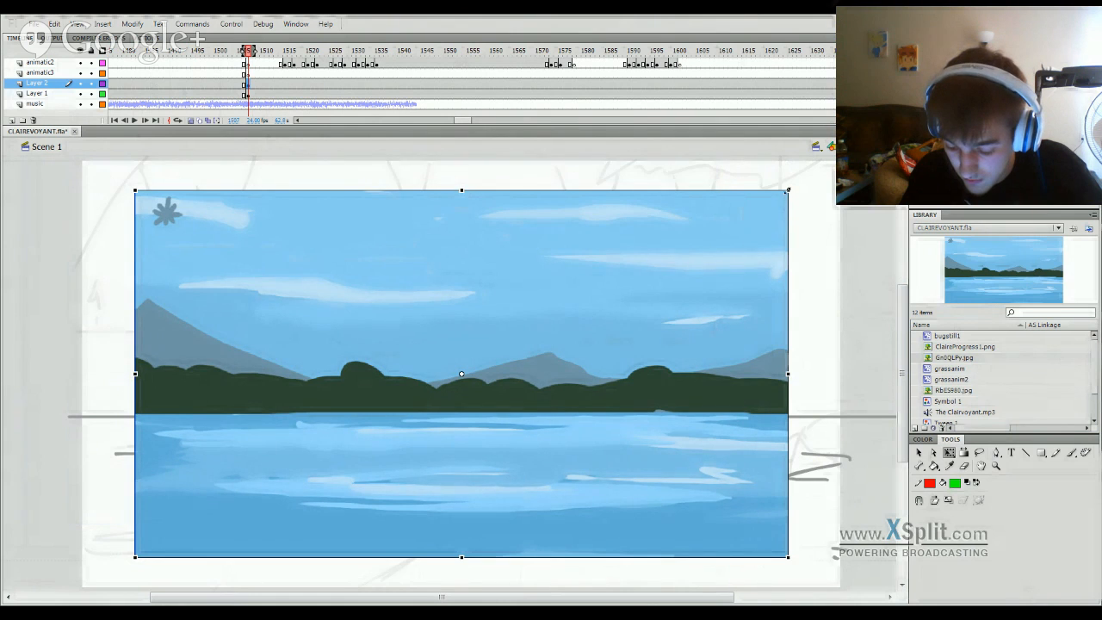
pyautogui.moveTo(787, 189); pyautogui.dragTo(841, 161)
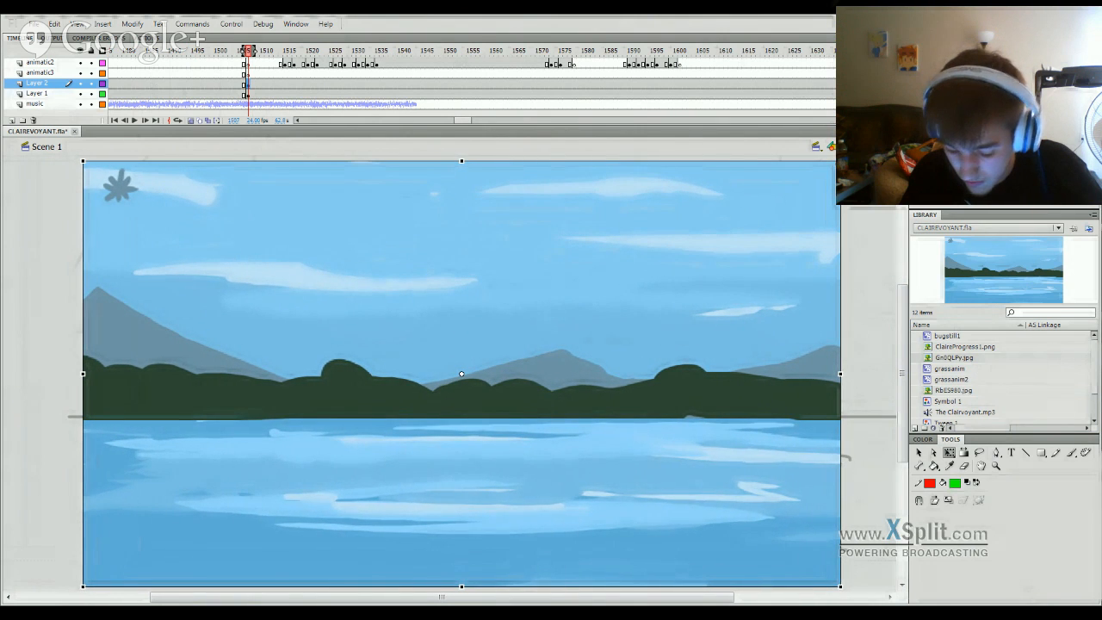
# Step: Preview the two mountain paintings in the library and insert a keyframe on animatic3 at frame 1039, where the cliff shot starts
pyautogui.moveTo(258, 62)
pyautogui.mouseDown()
pyautogui.moveTo(609, 67)
pyautogui.moveTo(216, 101)
pyautogui.moveTo(344, 89)
pyautogui.moveTo(576, 94)
pyautogui.moveTo(840, 147)
pyautogui.moveTo(427, 201)
pyautogui.moveTo(216, 184)
pyautogui.moveTo(450, 158)
pyautogui.moveTo(547, 159)
pyautogui.moveTo(49, 244)
pyautogui.moveTo(258, 227)
pyautogui.moveTo(8, 285)
pyautogui.moveTo(2, 297)
pyautogui.moveTo(234, 286)
pyautogui.mouseUp()
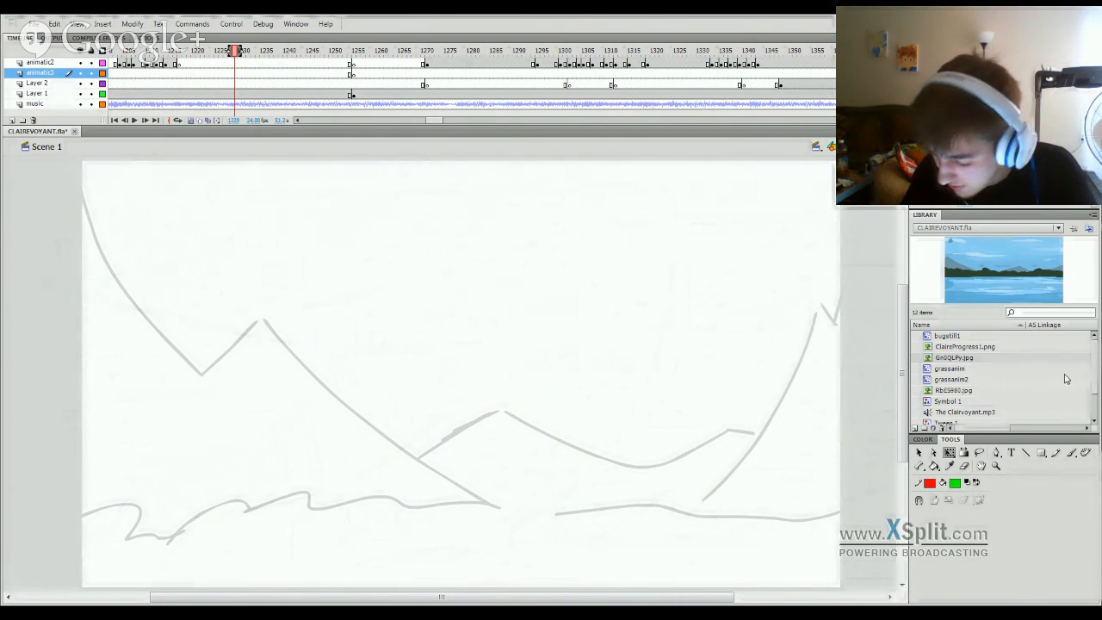
pyautogui.moveTo(1095, 380); pyautogui.dragTo(1096, 406)
pyautogui.click(1011, 409)
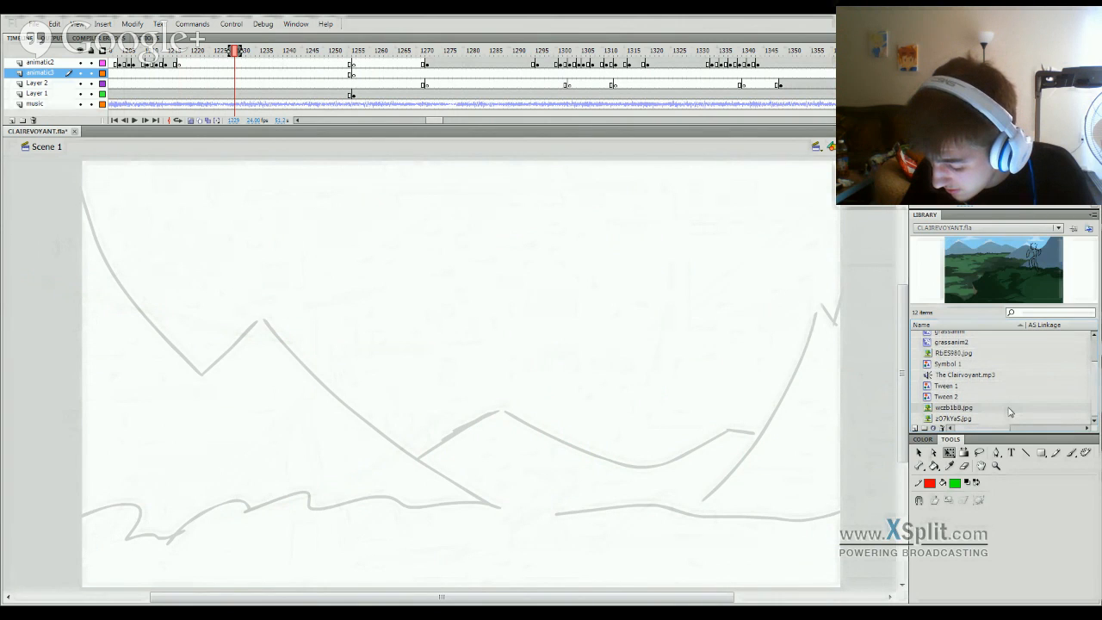
pyautogui.click(999, 420)
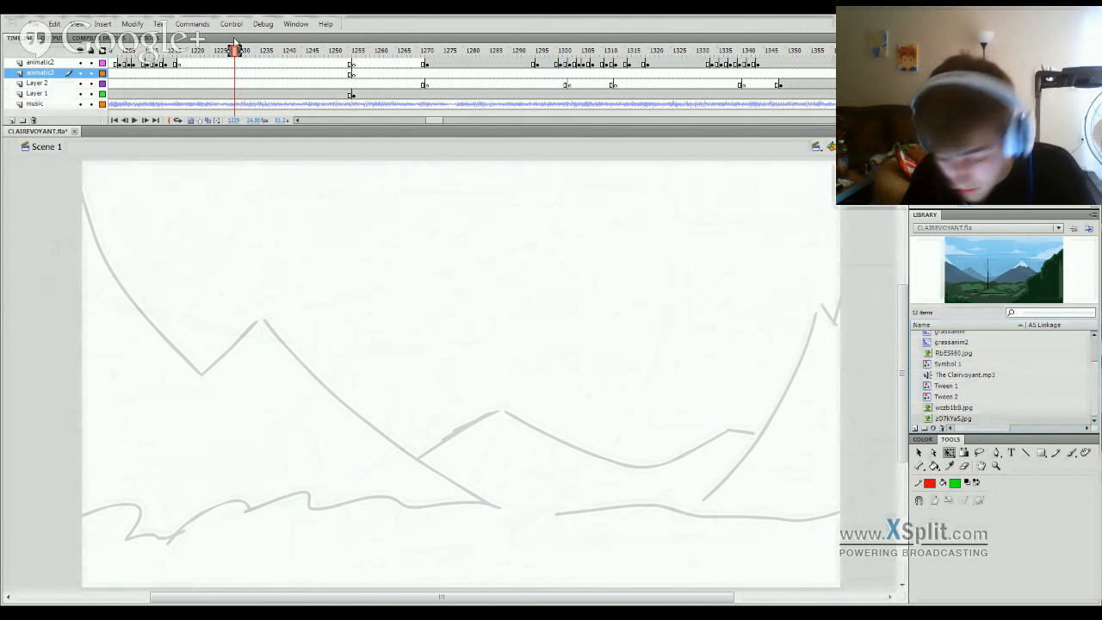
pyautogui.moveTo(238, 52)
pyautogui.mouseDown()
pyautogui.moveTo(60, 73)
pyautogui.moveTo(1, 102)
pyautogui.moveTo(319, 75)
pyautogui.mouseUp()
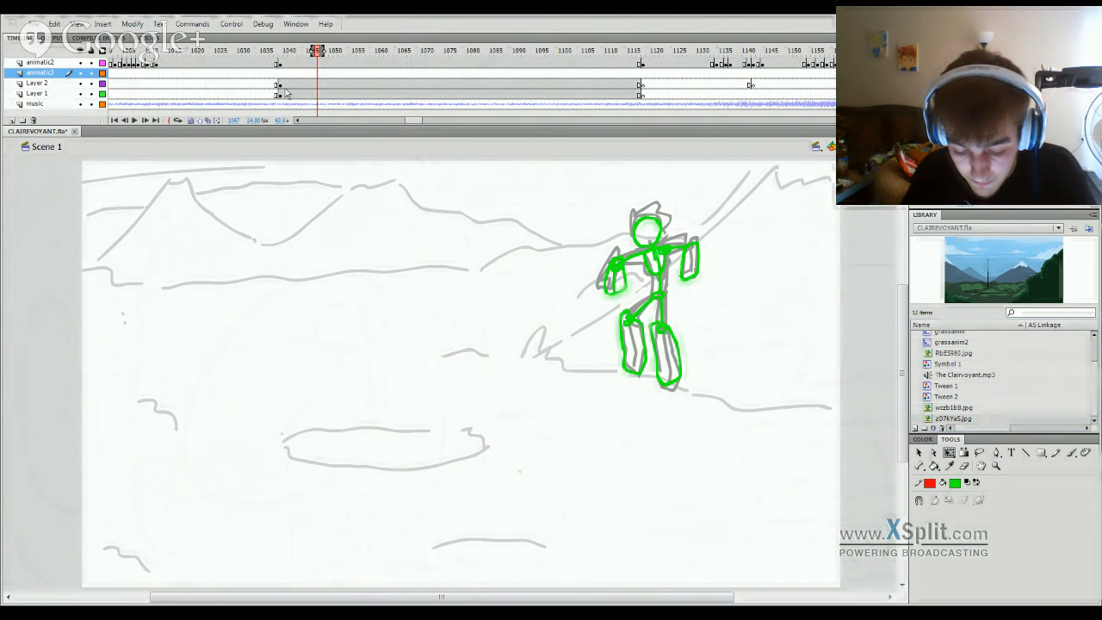
pyautogui.click(281, 81)
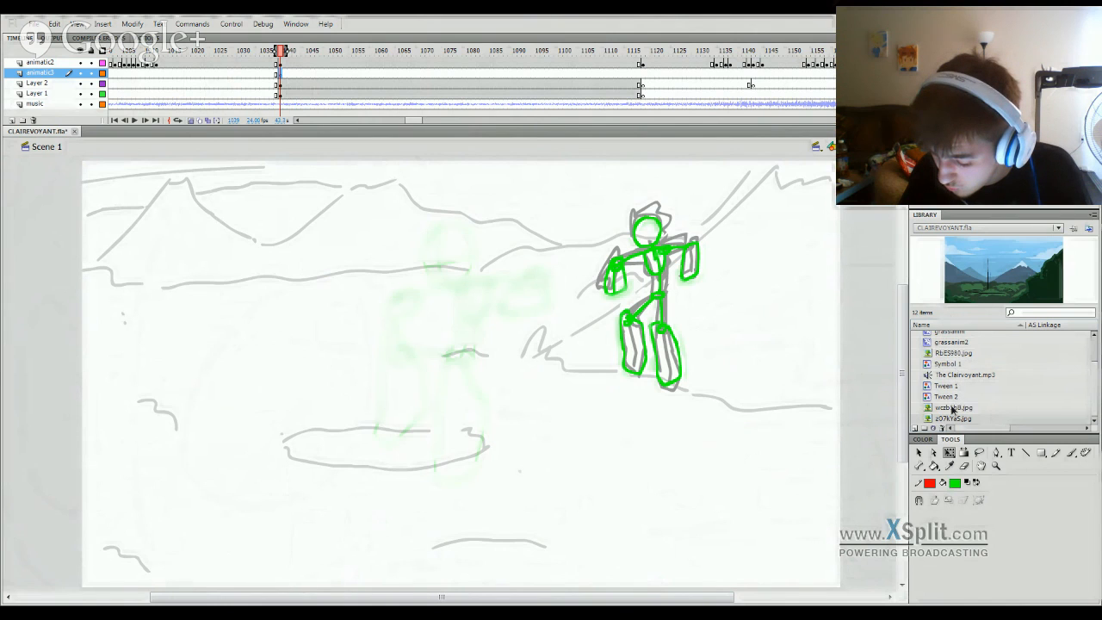
# Step: Place the painting with the outlined figure on animatic3 at frame 1039 and scale it to fill the stage, matching the green figure
pyautogui.moveTo(953, 410); pyautogui.dragTo(484, 378)
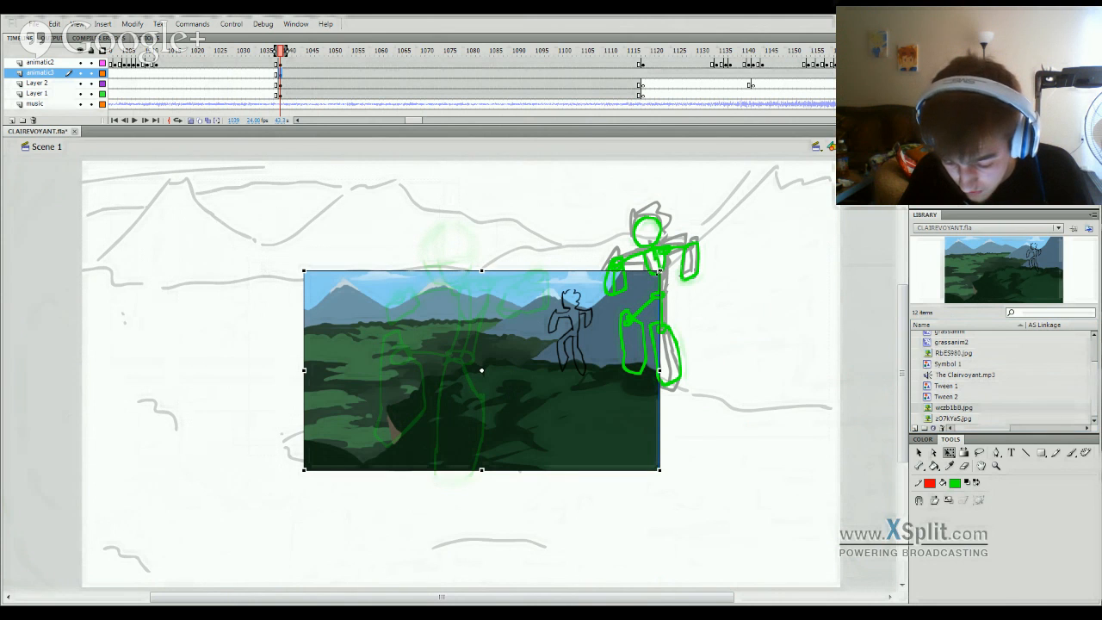
pyautogui.moveTo(660, 272); pyautogui.dragTo(847, 162)
pyautogui.moveTo(773, 279); pyautogui.dragTo(748, 280)
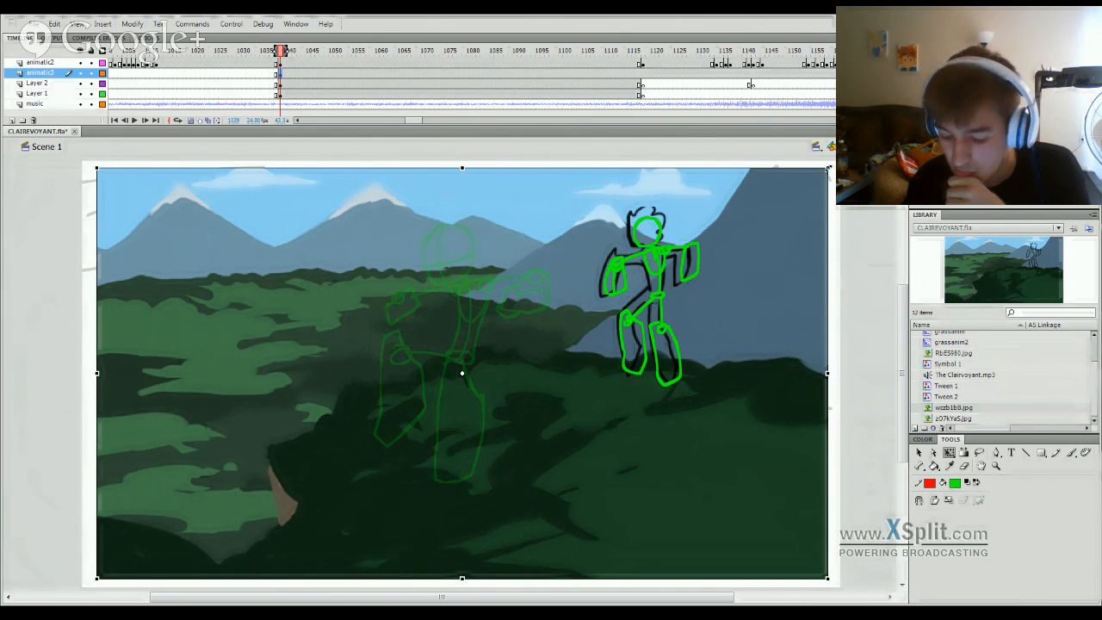
pyautogui.moveTo(828, 168); pyautogui.dragTo(843, 158)
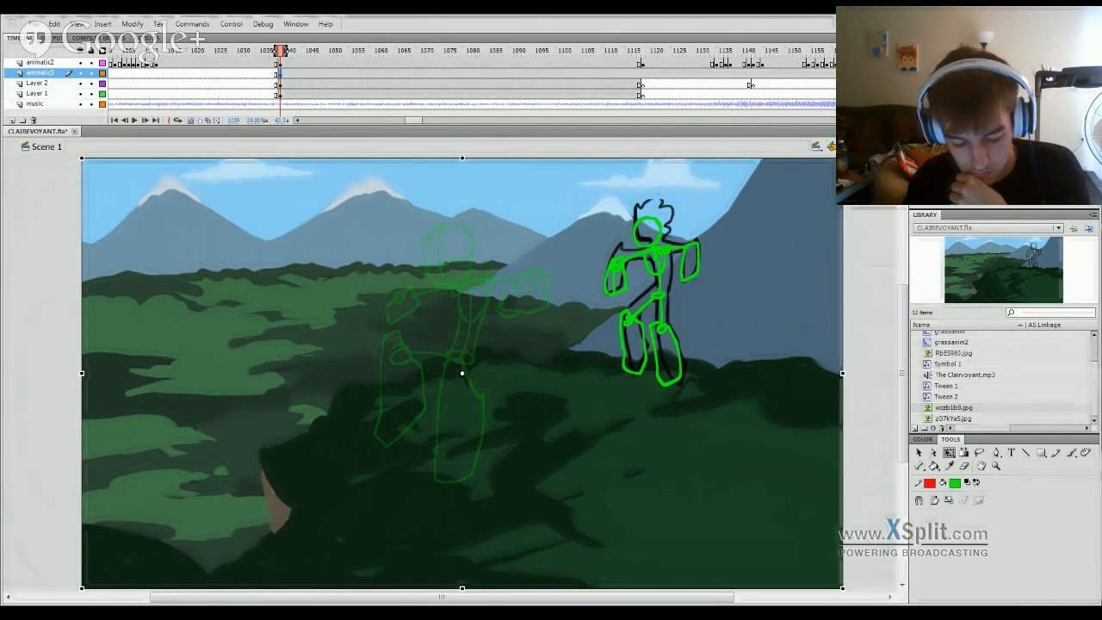
pyautogui.click(867, 210)
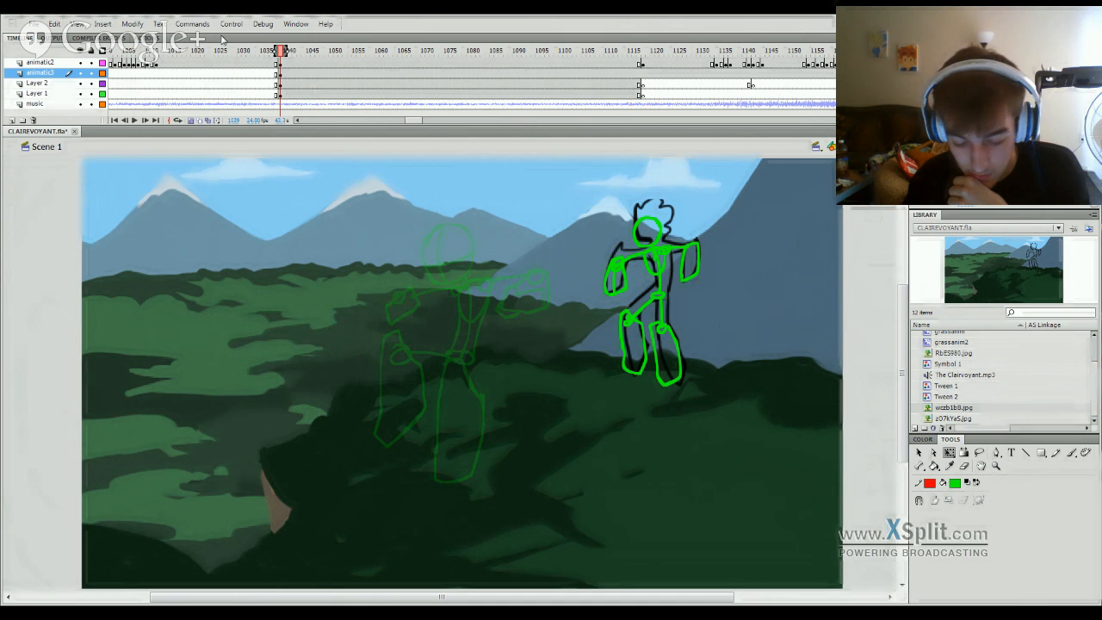
# Step: Go to frame 904, insert a keyframe on animatic3 and place the mountain painting with the tall spire on the stage
pyautogui.moveTo(221, 55)
pyautogui.mouseDown()
pyautogui.moveTo(46, 84)
pyautogui.moveTo(252, 102)
pyautogui.moveTo(237, 98)
pyautogui.moveTo(236, 79)
pyautogui.mouseUp()
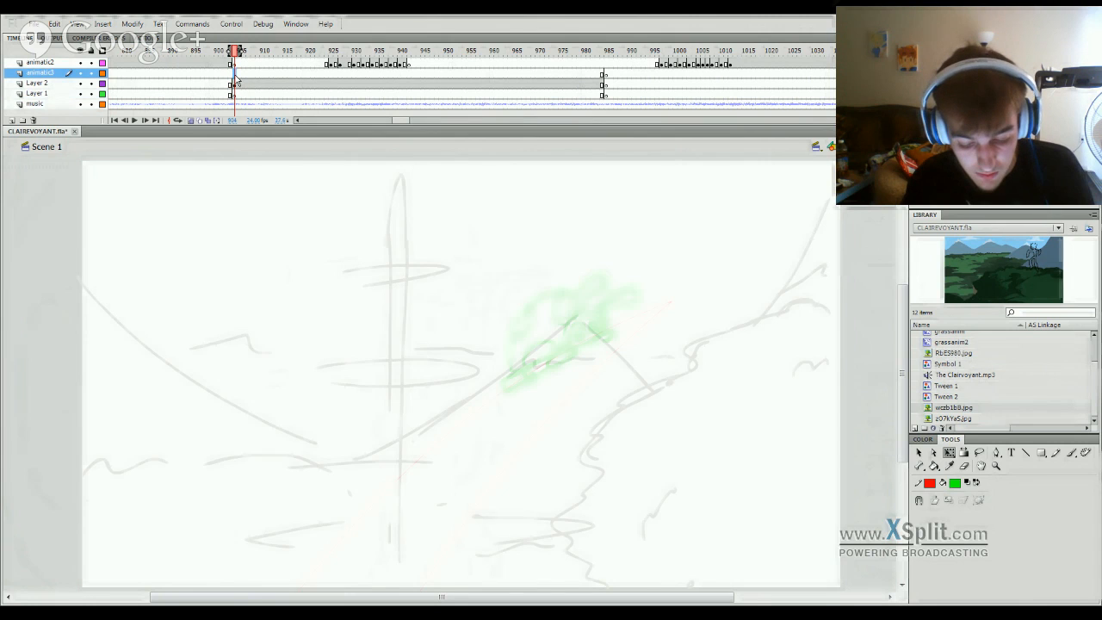
pyautogui.click(990, 408)
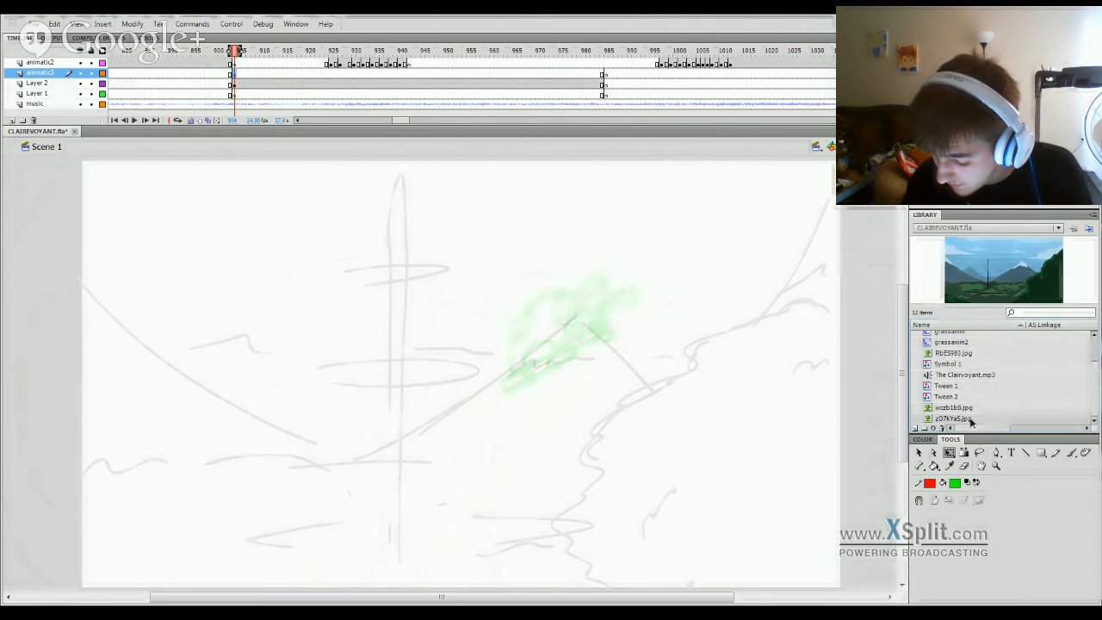
pyautogui.moveTo(444, 392); pyautogui.dragTo(424, 396)
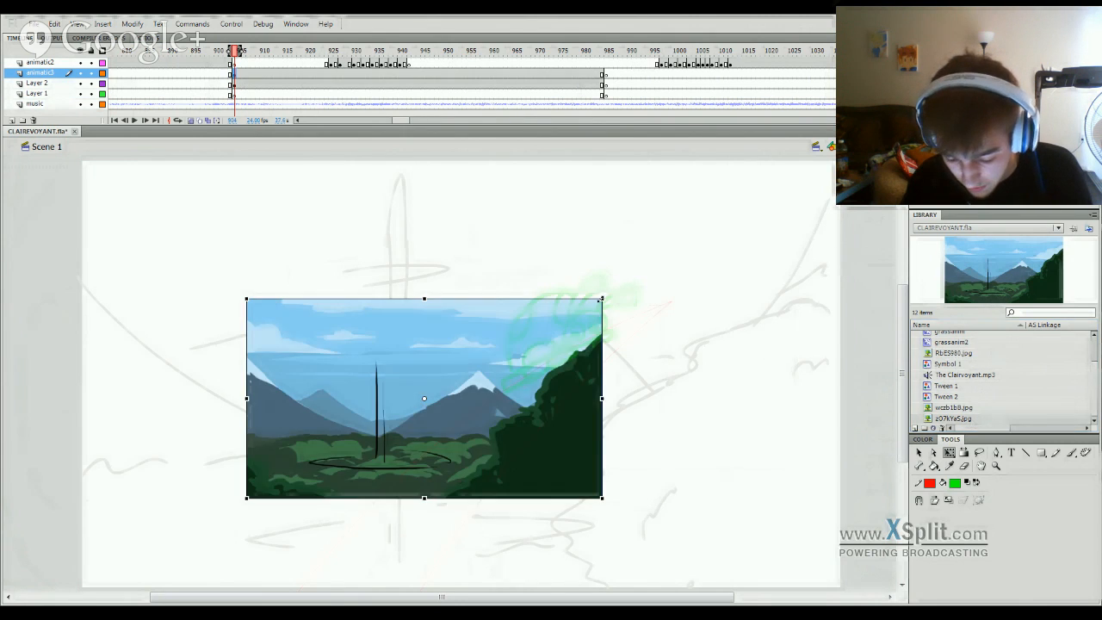
# Step: Scale the spire painting up to cover the stage and align its upper-left corner with the stage's corner
pyautogui.moveTo(603, 298); pyautogui.dragTo(797, 199)
pyautogui.moveTo(711, 324); pyautogui.dragTo(745, 293)
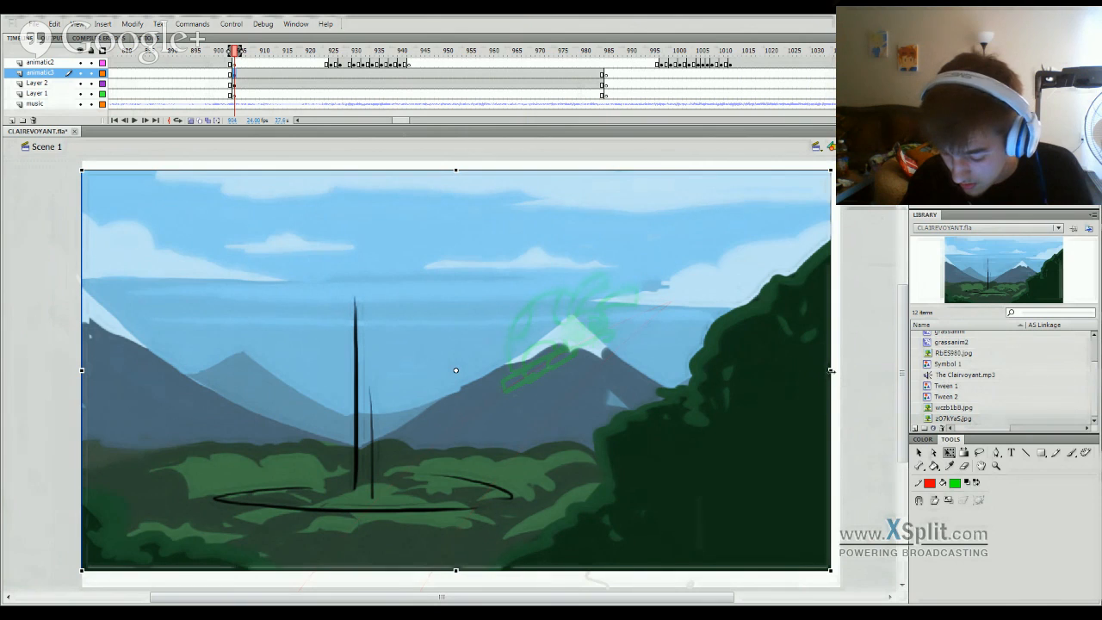
pyautogui.moveTo(831, 371); pyautogui.dragTo(829, 373)
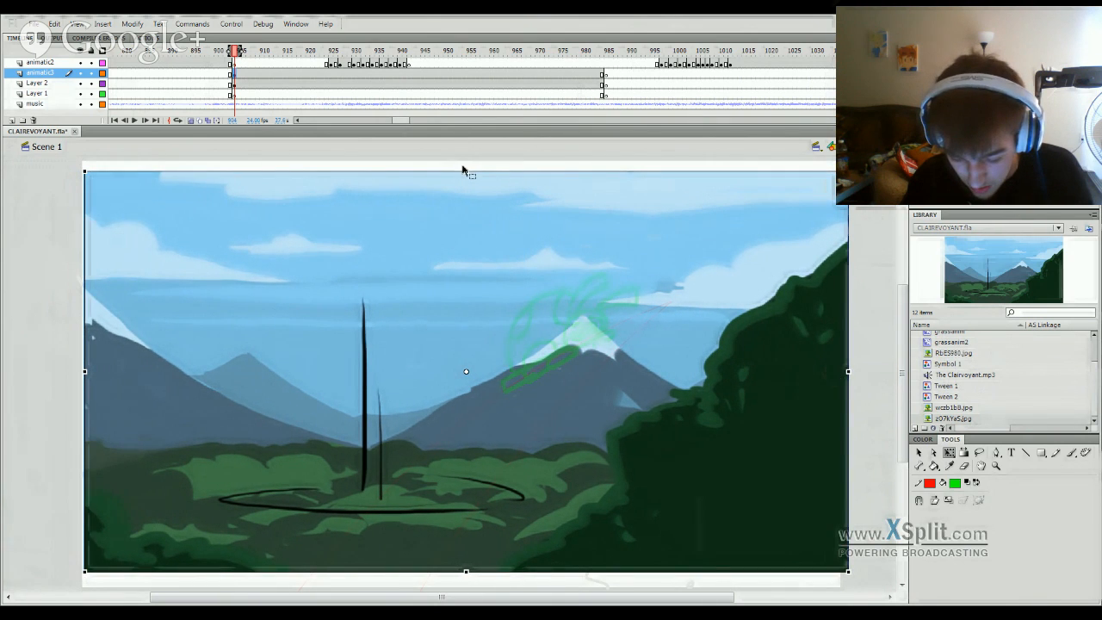
pyautogui.moveTo(466, 170); pyautogui.dragTo(469, 154)
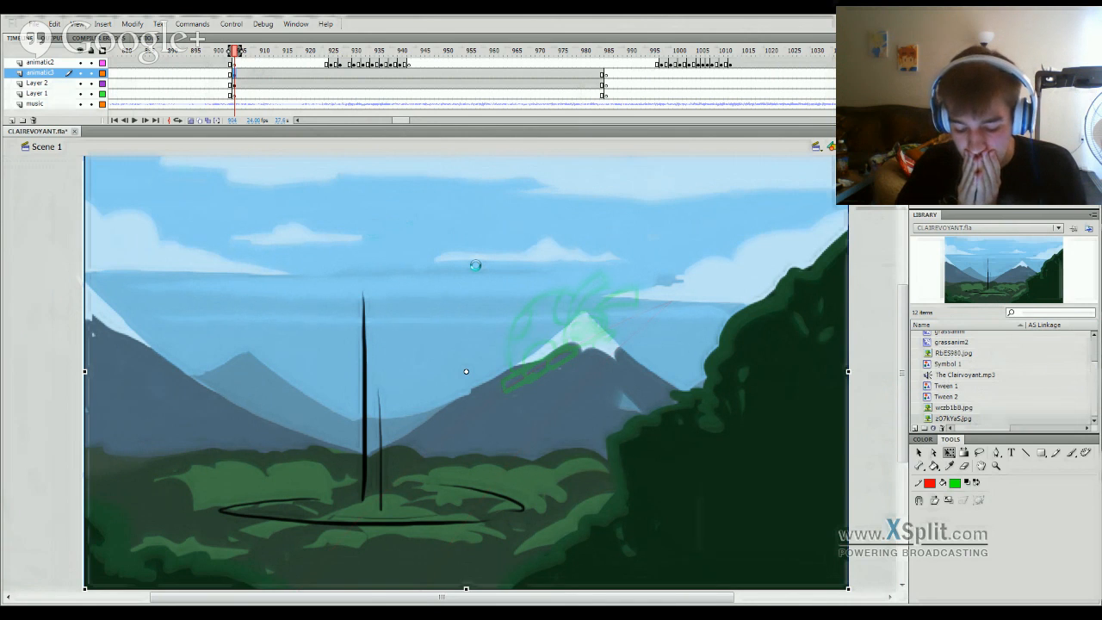
pyautogui.moveTo(476, 269)
pyautogui.mouseDown()
pyautogui.moveTo(455, 279)
pyautogui.moveTo(494, 268)
pyautogui.moveTo(473, 271)
pyautogui.mouseUp()
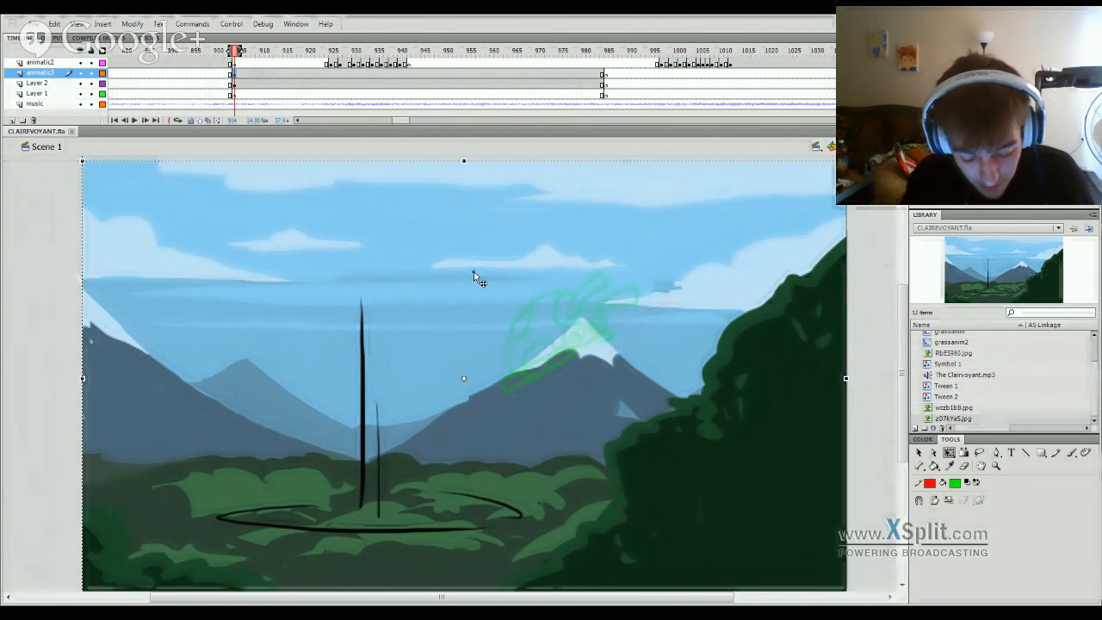
pyautogui.scroll(-2, 862, 241)
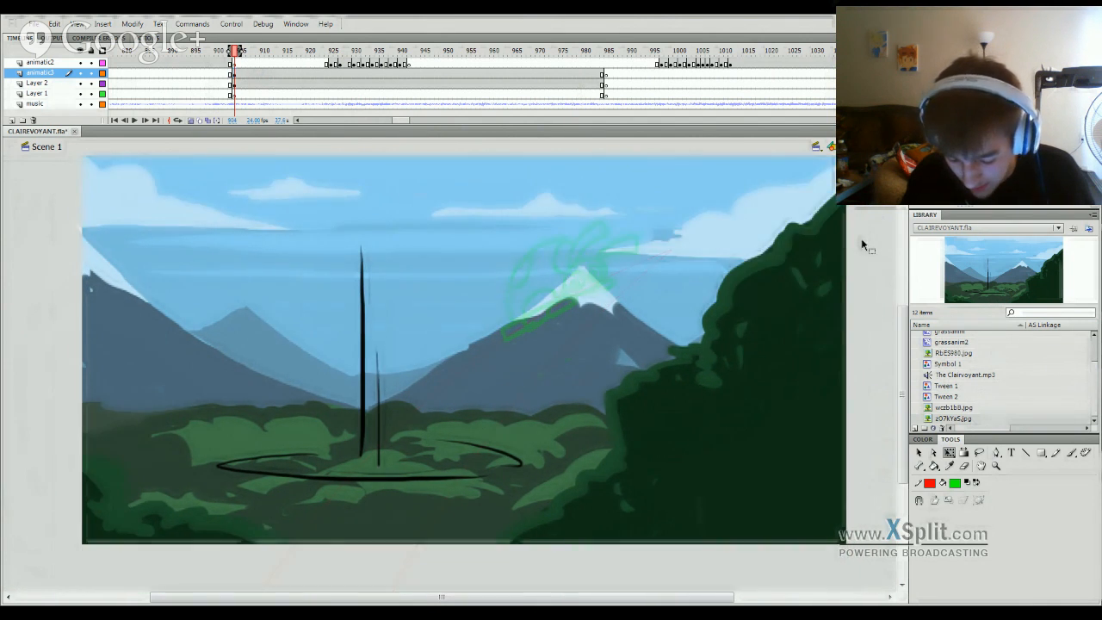
pyautogui.scroll(2, 859, 444)
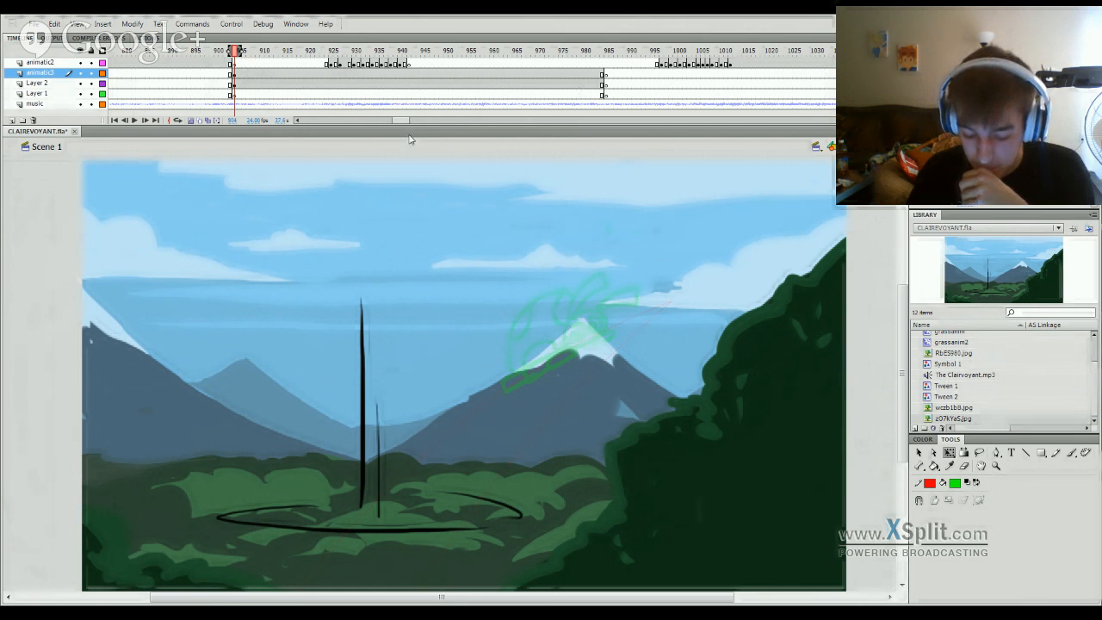
# Step: Insert a keyframe on animatic3 at frame 1118, where the close-up begins, and check the cut from the cliff shot
pyautogui.moveTo(246, 49); pyautogui.dragTo(615, 176)
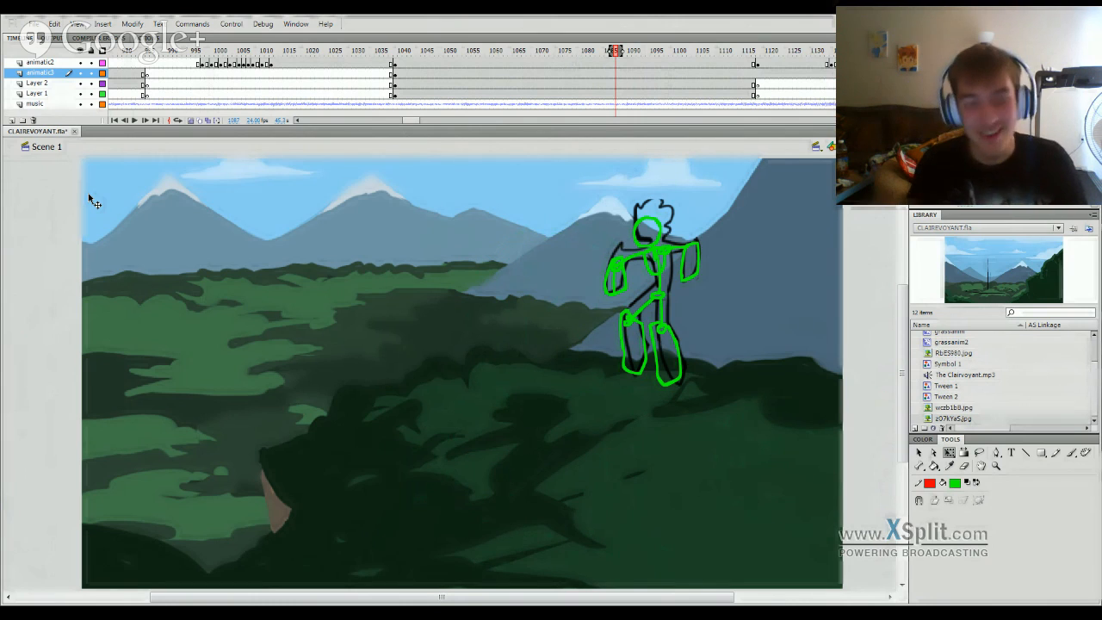
pyautogui.moveTo(683, 51)
pyautogui.mouseDown()
pyautogui.moveTo(669, 54)
pyautogui.moveTo(671, 69)
pyautogui.mouseUp()
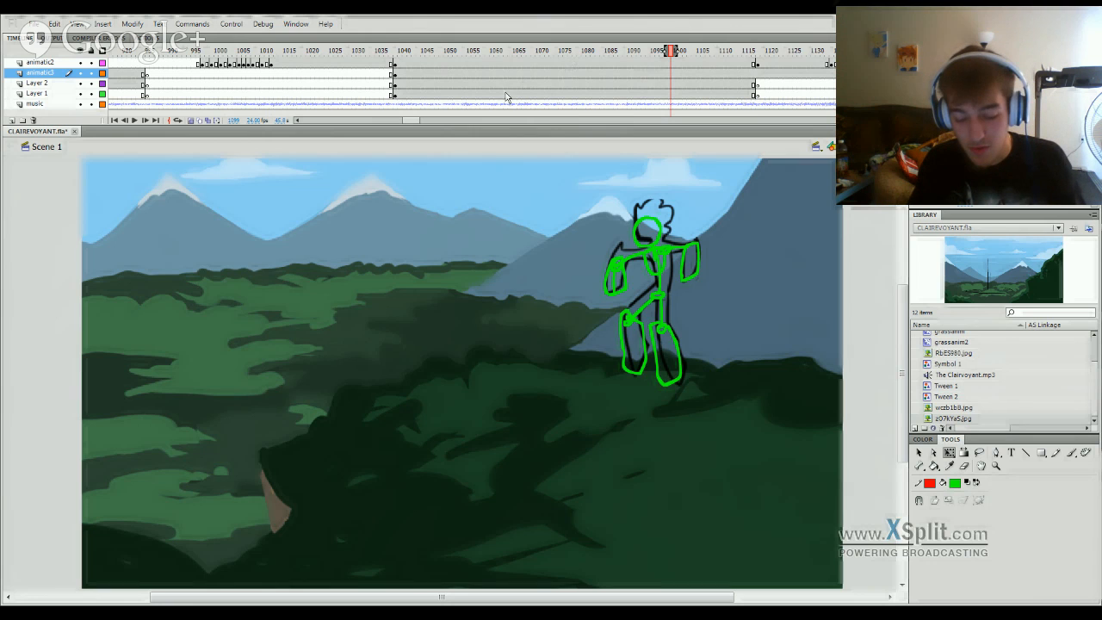
pyautogui.click(771, 52)
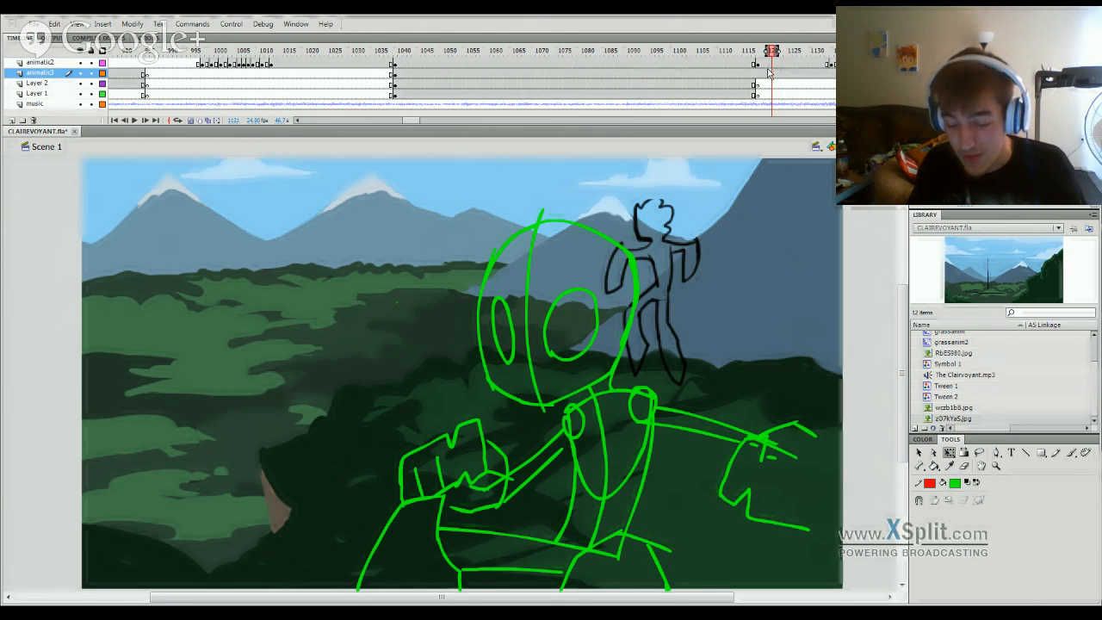
pyautogui.click(761, 81)
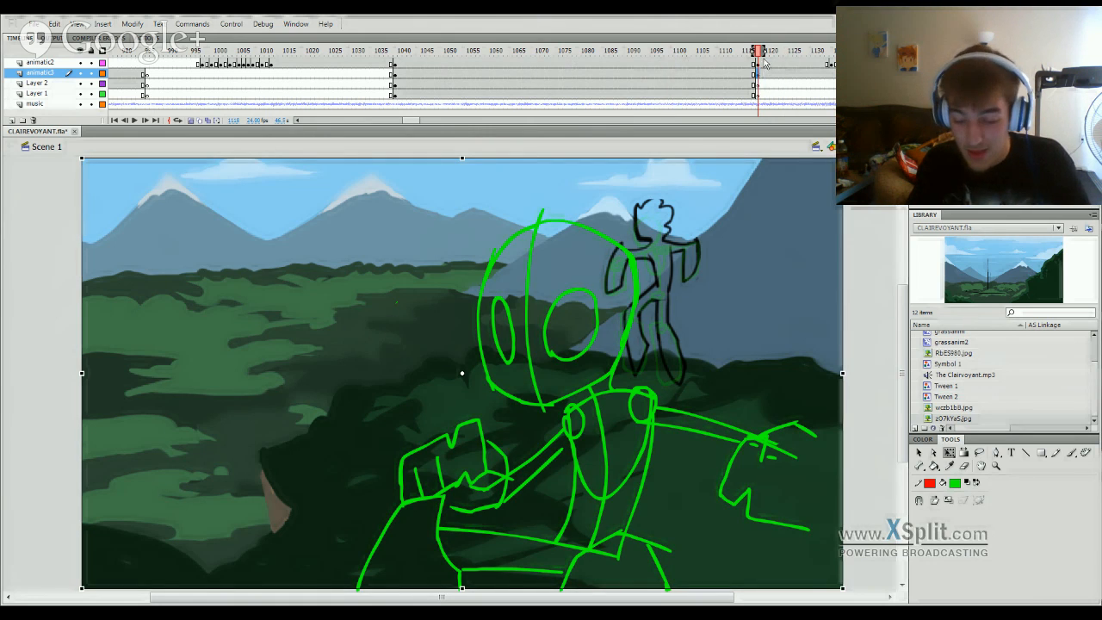
pyautogui.moveTo(762, 50); pyautogui.dragTo(672, 51)
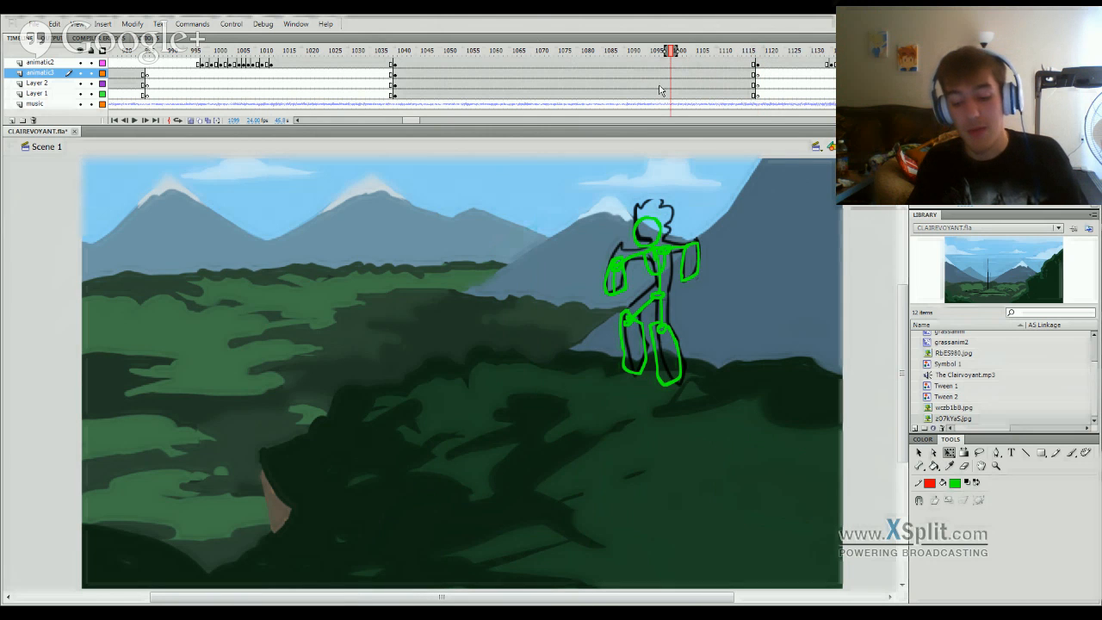
pyautogui.moveTo(719, 51)
pyautogui.mouseDown()
pyautogui.moveTo(801, 69)
pyautogui.moveTo(773, 84)
pyautogui.mouseUp()
# Step: Scrub through the rest of the animatic between frames 1732 and 2997 and examine the backgrounds of the shots
pyautogui.moveTo(896, 69); pyautogui.dragTo(520, 64)
pyautogui.moveTo(861, 67)
pyautogui.mouseDown()
pyautogui.moveTo(129, 62)
pyautogui.moveTo(345, 60)
pyautogui.moveTo(547, 39)
pyautogui.moveTo(453, 39)
pyautogui.moveTo(522, 39)
pyautogui.moveTo(558, 64)
pyautogui.moveTo(505, 69)
pyautogui.moveTo(337, 146)
pyautogui.mouseUp()
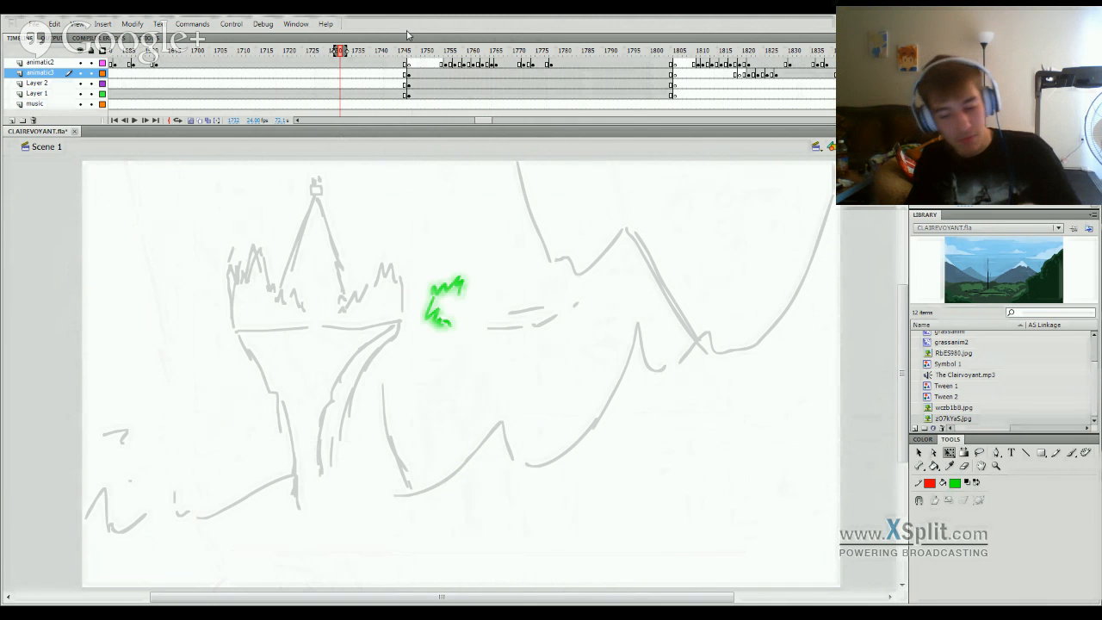
pyautogui.moveTo(419, 53)
pyautogui.mouseDown()
pyautogui.moveTo(878, 57)
pyautogui.moveTo(569, 127)
pyautogui.moveTo(488, 129)
pyautogui.moveTo(670, 120)
pyautogui.moveTo(482, 125)
pyautogui.moveTo(661, 139)
pyautogui.mouseUp()
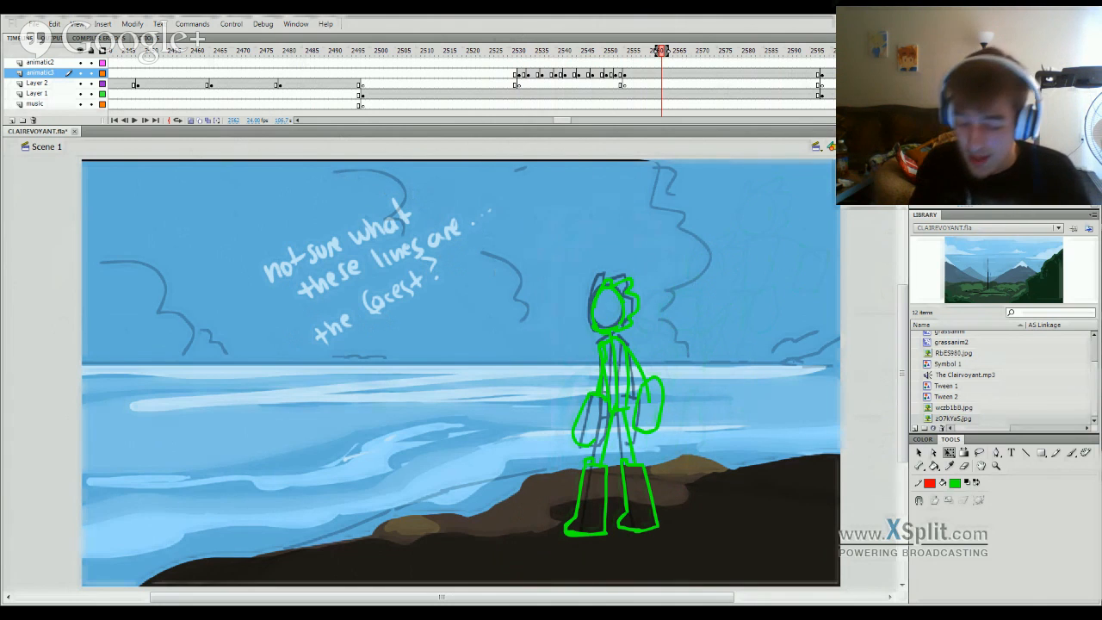
pyautogui.moveTo(831, 53)
pyautogui.mouseDown()
pyautogui.moveTo(877, 53)
pyautogui.moveTo(733, 78)
pyautogui.moveTo(870, 86)
pyautogui.moveTo(870, 99)
pyautogui.moveTo(670, 110)
pyautogui.moveTo(414, 104)
pyautogui.mouseUp()
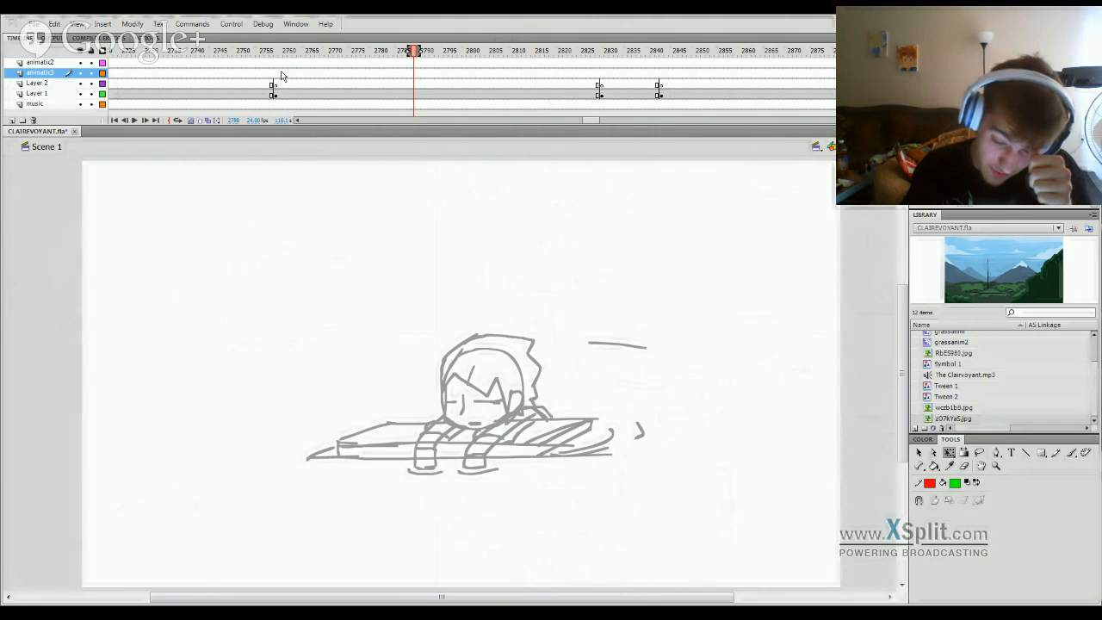
pyautogui.moveTo(243, 50)
pyautogui.mouseDown()
pyautogui.moveTo(214, 50)
pyautogui.moveTo(466, 119)
pyautogui.moveTo(675, 103)
pyautogui.moveTo(826, 108)
pyautogui.moveTo(588, 120)
pyautogui.moveTo(521, 170)
pyautogui.moveTo(724, 170)
pyautogui.moveTo(861, 103)
pyautogui.moveTo(819, 193)
pyautogui.moveTo(26, 184)
pyautogui.moveTo(386, 140)
pyautogui.moveTo(78, 177)
pyautogui.moveTo(95, 172)
pyautogui.mouseUp()
pyautogui.moveTo(173, 153)
pyautogui.mouseDown()
pyautogui.moveTo(253, 135)
pyautogui.moveTo(75, 173)
pyautogui.moveTo(381, 139)
pyautogui.mouseUp()
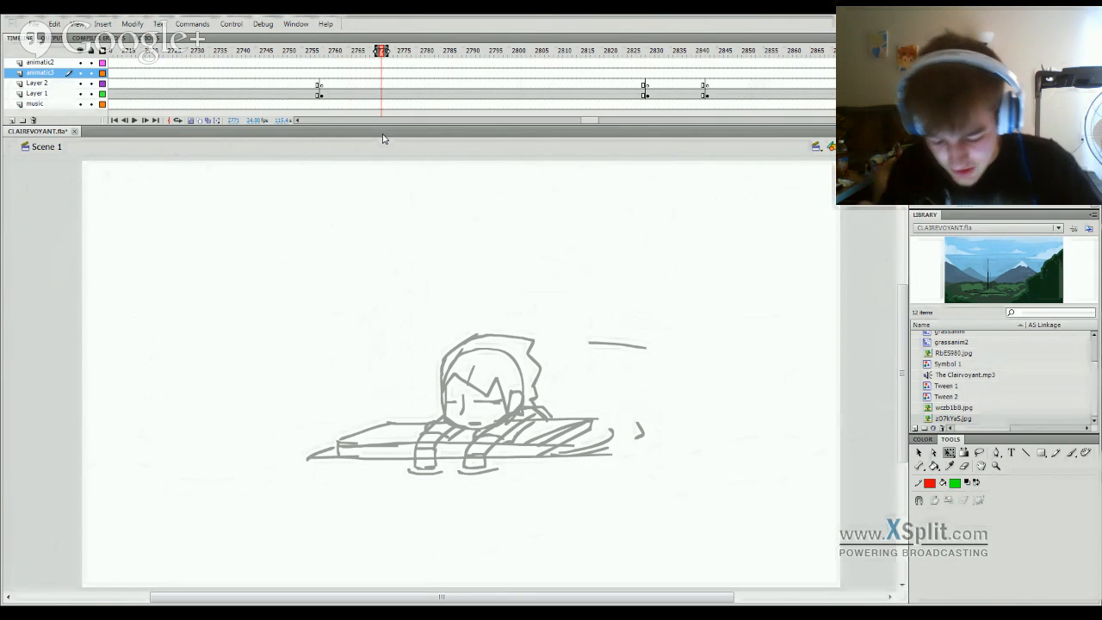
pyautogui.moveTo(343, 50)
pyautogui.mouseDown()
pyautogui.moveTo(300, 52)
pyautogui.moveTo(90, 121)
pyautogui.moveTo(350, 121)
pyautogui.moveTo(535, 140)
pyautogui.moveTo(904, 133)
pyautogui.moveTo(467, 155)
pyautogui.moveTo(310, 184)
pyautogui.moveTo(374, 176)
pyautogui.moveTo(676, 221)
pyautogui.moveTo(861, 163)
pyautogui.moveTo(1098, 272)
pyautogui.moveTo(661, 339)
pyautogui.moveTo(267, 321)
pyautogui.moveTo(93, 298)
pyautogui.moveTo(26, 310)
pyautogui.moveTo(457, 196)
pyautogui.mouseUp()
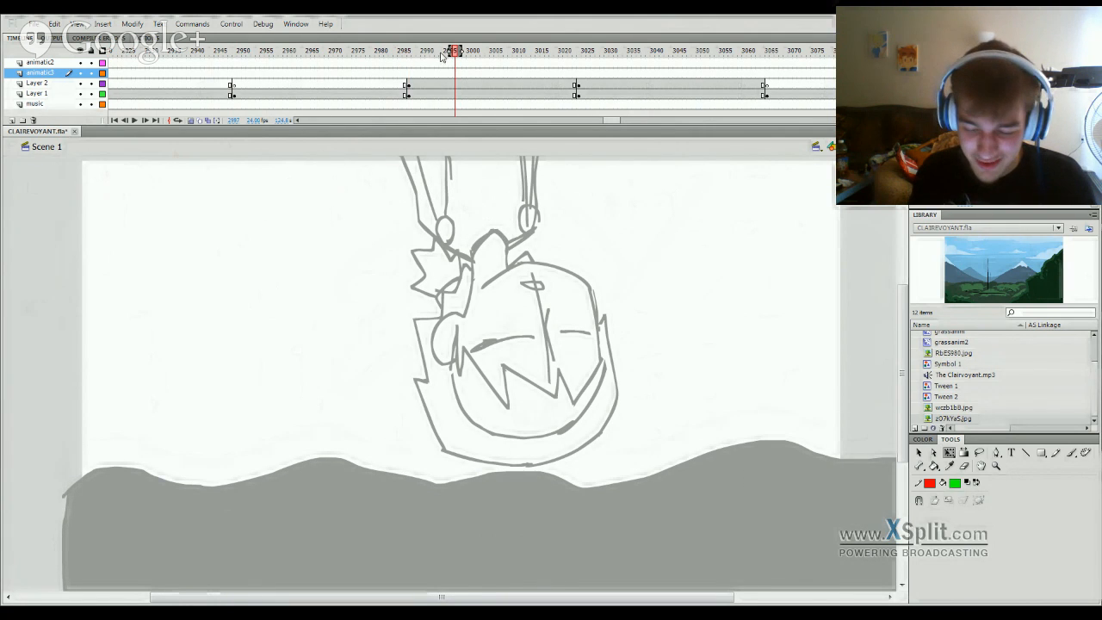
pyautogui.moveTo(441, 56); pyautogui.dragTo(248, 127)
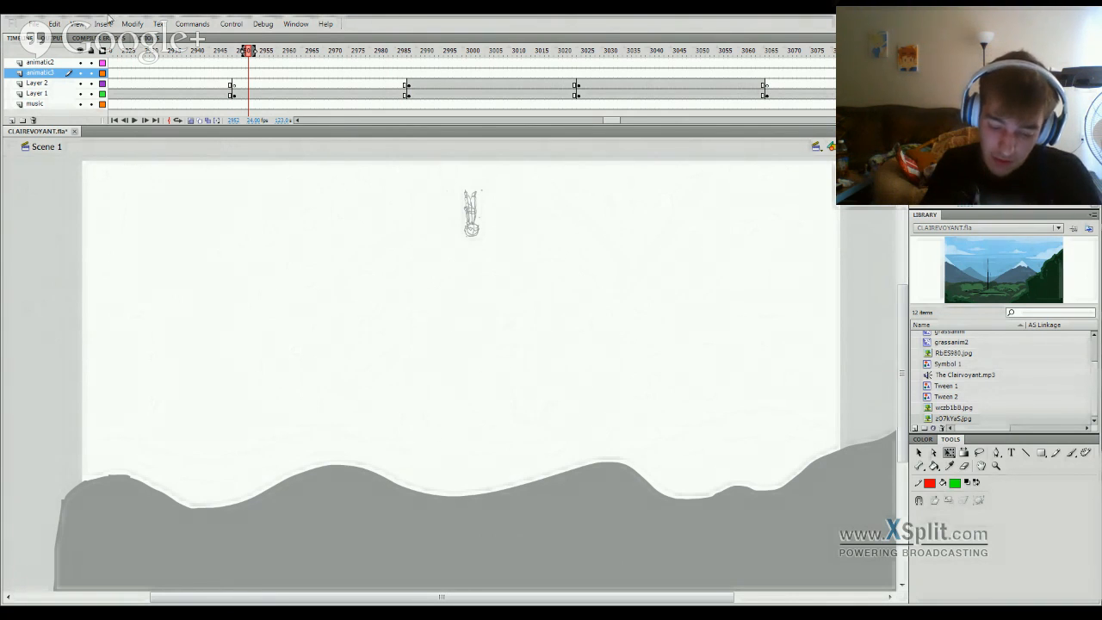
# Step: Delete the leftover grey Layer 1 drawings behind the green character at about frames 2616 and 2640
pyautogui.moveTo(217, 61)
pyautogui.mouseDown()
pyautogui.moveTo(90, 62)
pyautogui.moveTo(831, 56)
pyautogui.moveTo(822, 178)
pyautogui.moveTo(357, 201)
pyautogui.moveTo(537, 185)
pyautogui.moveTo(335, 182)
pyautogui.moveTo(256, 204)
pyautogui.moveTo(80, 204)
pyautogui.moveTo(359, 140)
pyautogui.moveTo(536, 132)
pyautogui.moveTo(520, 137)
pyautogui.mouseUp()
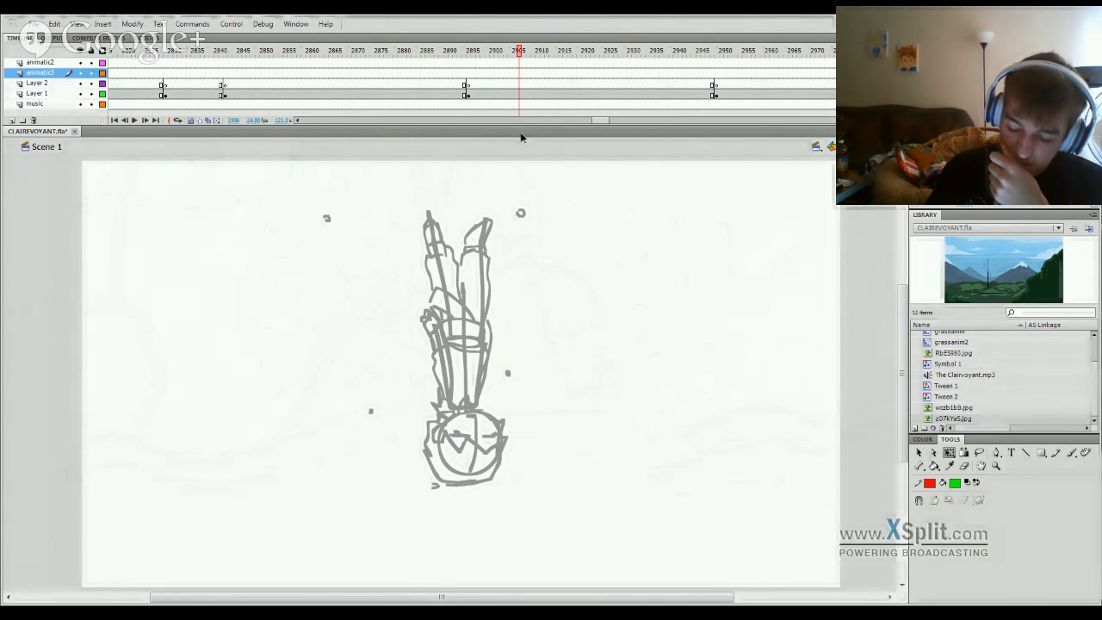
pyautogui.moveTo(520, 138)
pyautogui.mouseDown()
pyautogui.moveTo(93, 146)
pyautogui.moveTo(355, 145)
pyautogui.mouseUp()
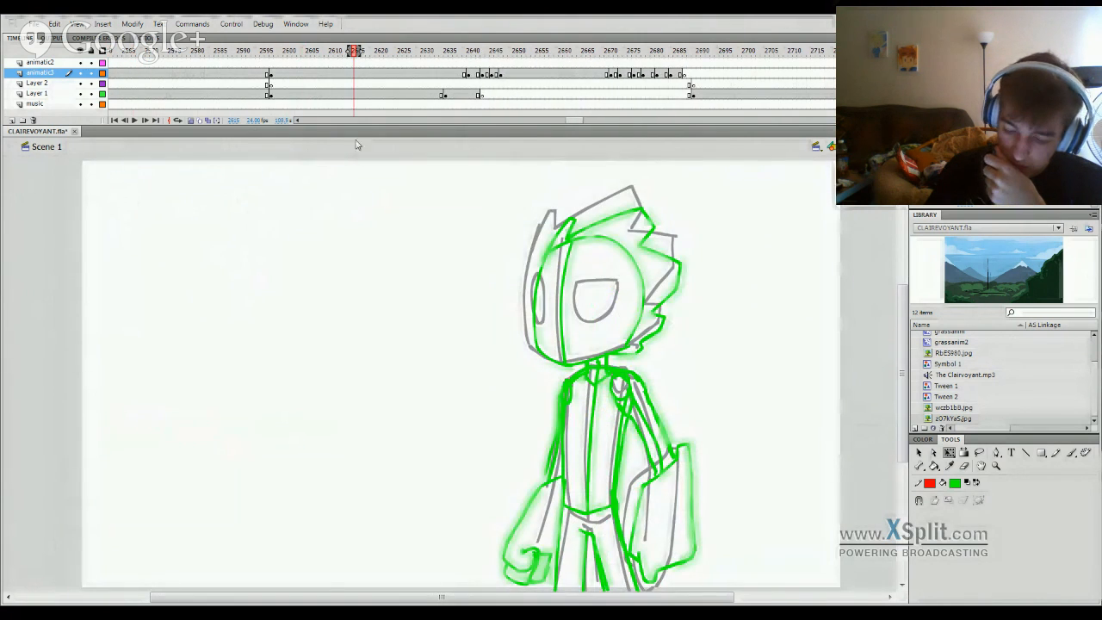
pyautogui.click(360, 95)
pyautogui.press('Delete')
pyautogui.click(471, 95)
pyautogui.press('Delete')
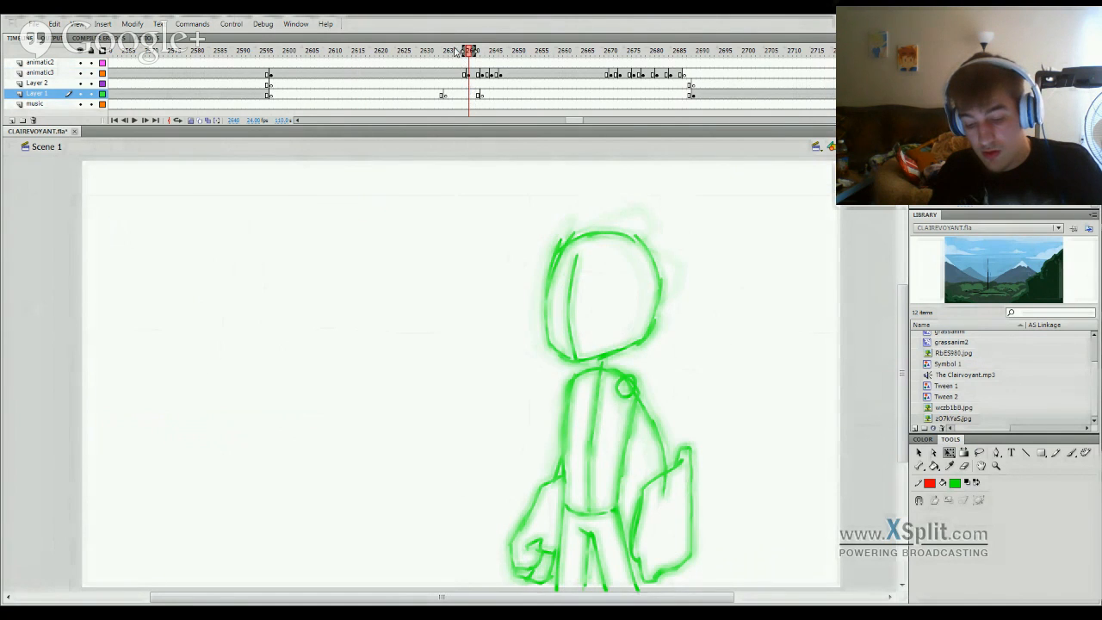
# Step: Play back the green character's movement and stretch its animatic3 drawing at frame 2647 slightly taller
pyautogui.click(359, 54)
pyautogui.press('Return')
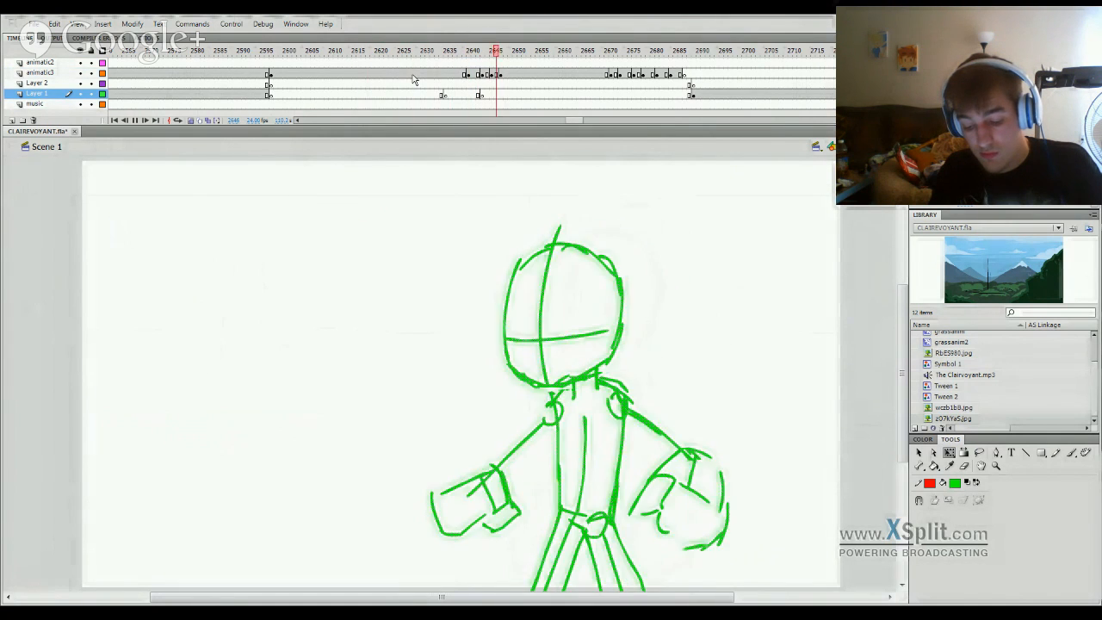
pyautogui.click(501, 74)
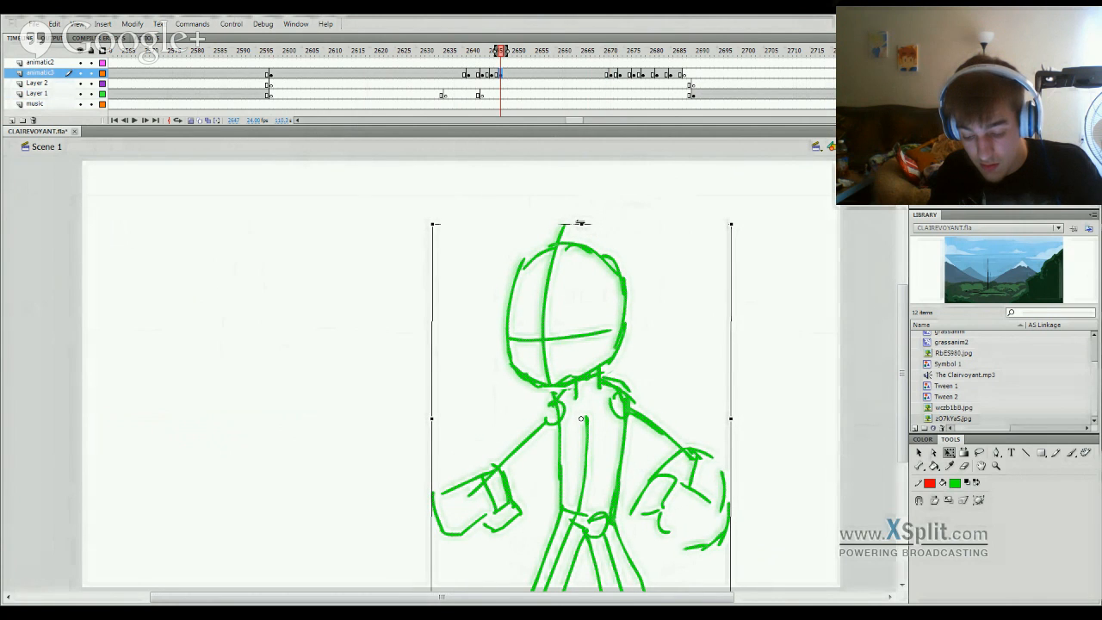
pyautogui.moveTo(581, 224); pyautogui.dragTo(581, 220)
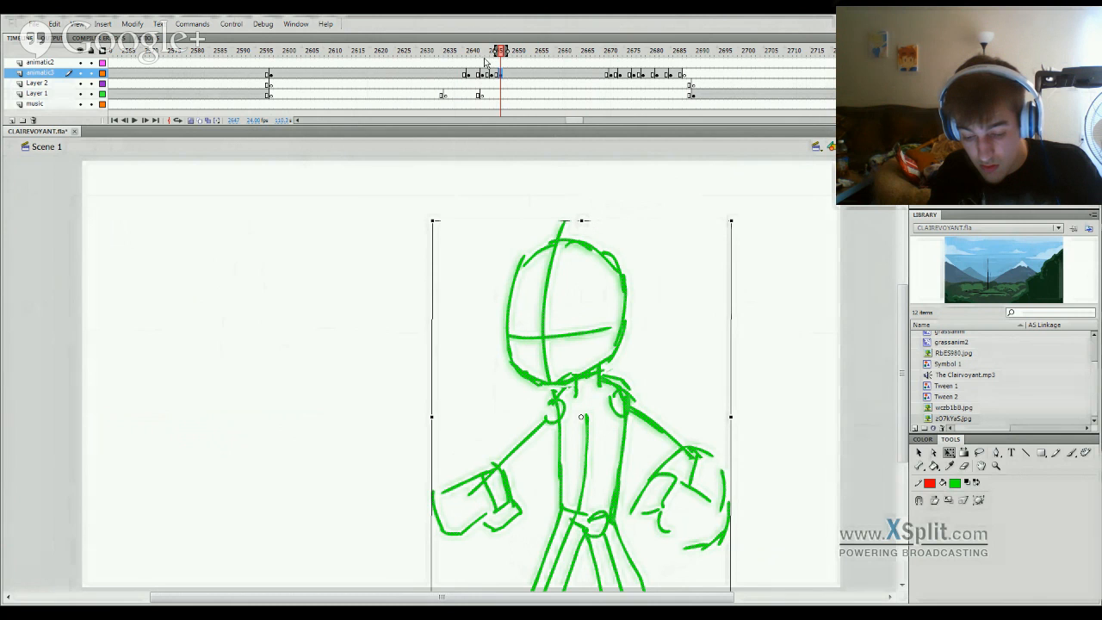
pyautogui.moveTo(486, 63)
pyautogui.mouseDown()
pyautogui.moveTo(476, 56)
pyautogui.moveTo(507, 56)
pyautogui.moveTo(474, 56)
pyautogui.moveTo(528, 56)
pyautogui.moveTo(501, 59)
pyautogui.mouseUp()
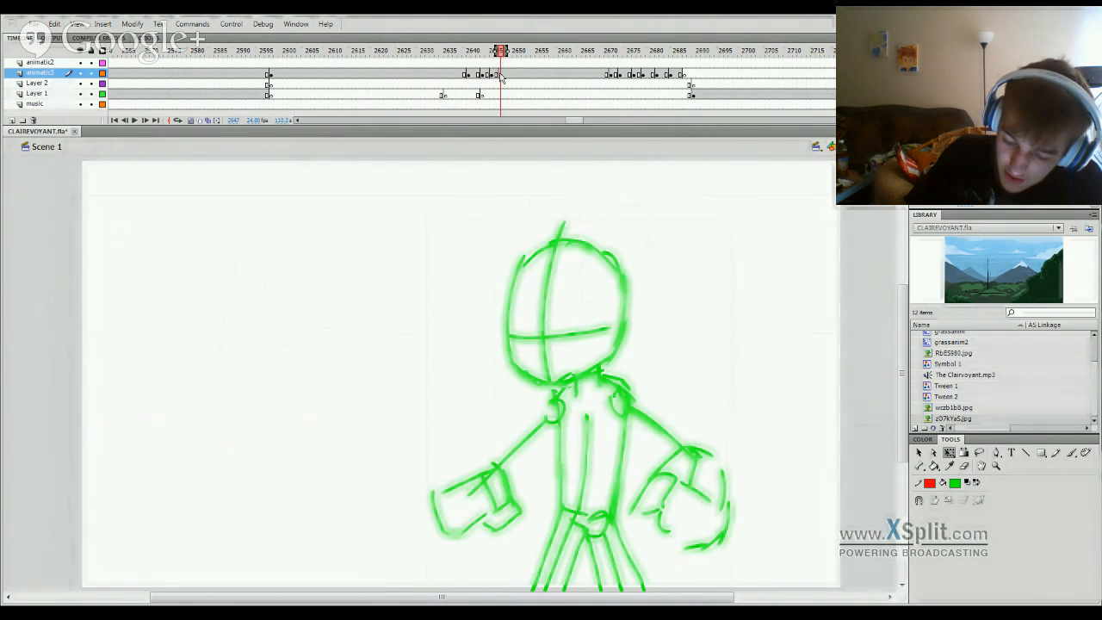
# Step: Reduce the stretch of the green character at frame 2647 slightly and replay the movement to check it
pyautogui.click(501, 75)
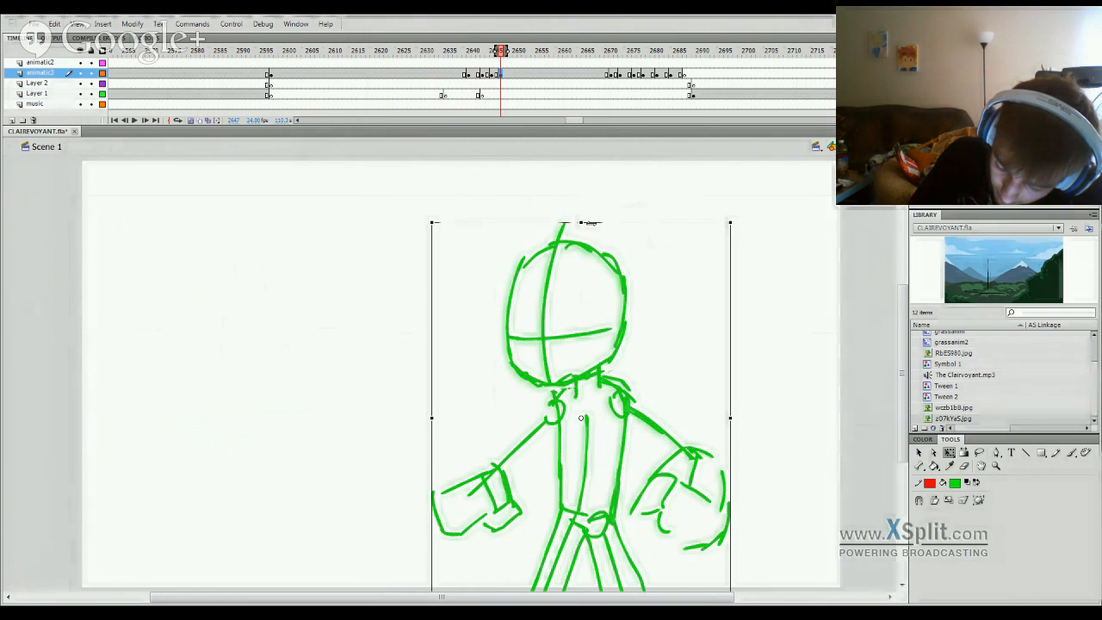
pyautogui.press('Return')
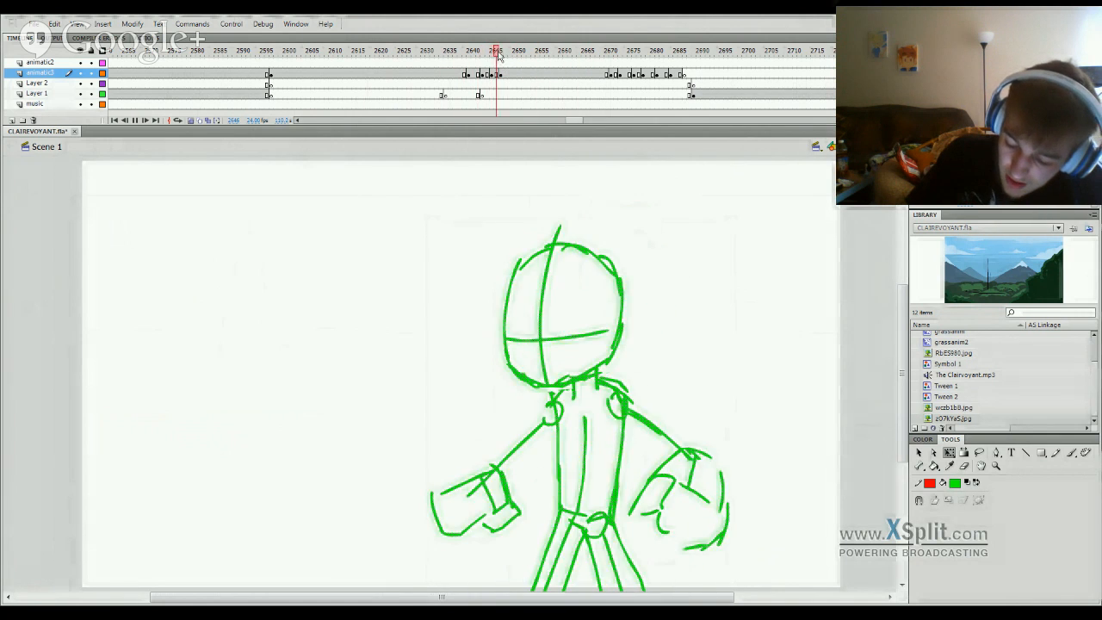
pyautogui.press('Return')
pyautogui.click(500, 56)
pyautogui.press('Return')
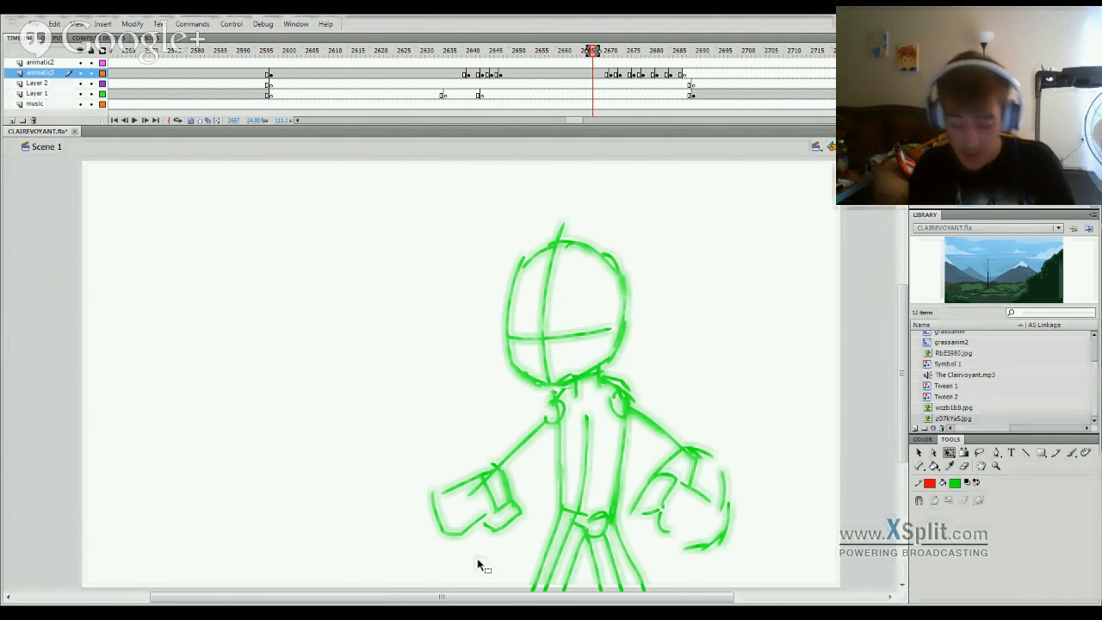
pyautogui.moveTo(517, 52); pyautogui.dragTo(558, 481)
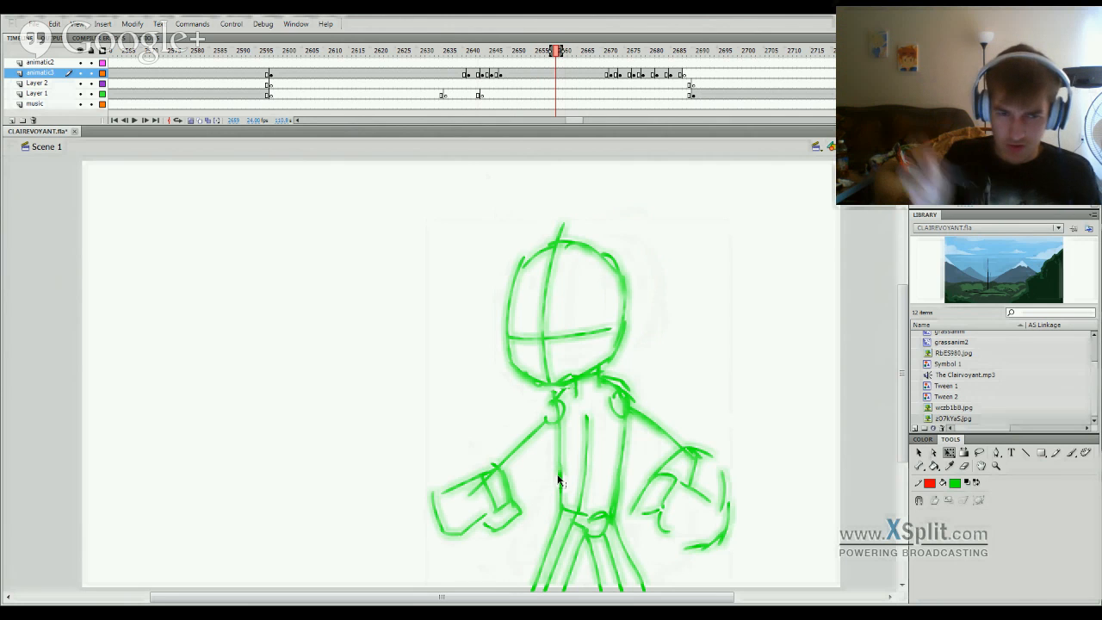
pyautogui.click(479, 57)
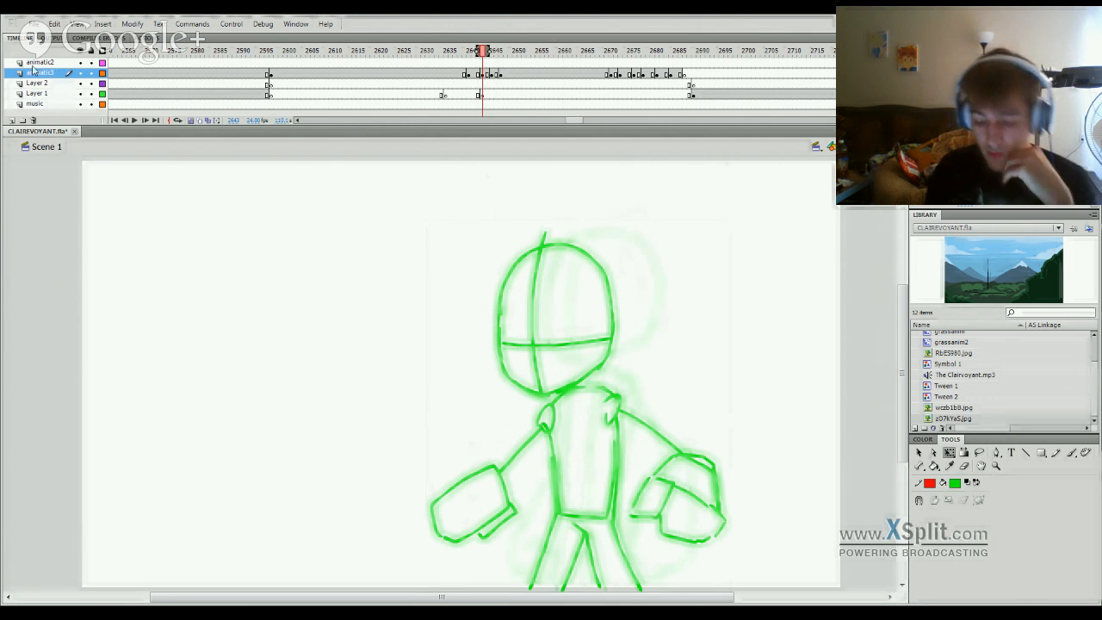
# Step: Scrub through the animatic between frames 2027 and 4154 and examine the face close-up, raft, falling-figure and portrait shots
pyautogui.moveTo(301, 53)
pyautogui.mouseDown()
pyautogui.moveTo(27, 61)
pyautogui.moveTo(302, 83)
pyautogui.moveTo(34, 95)
pyautogui.moveTo(3, 127)
pyautogui.moveTo(616, 122)
pyautogui.mouseUp()
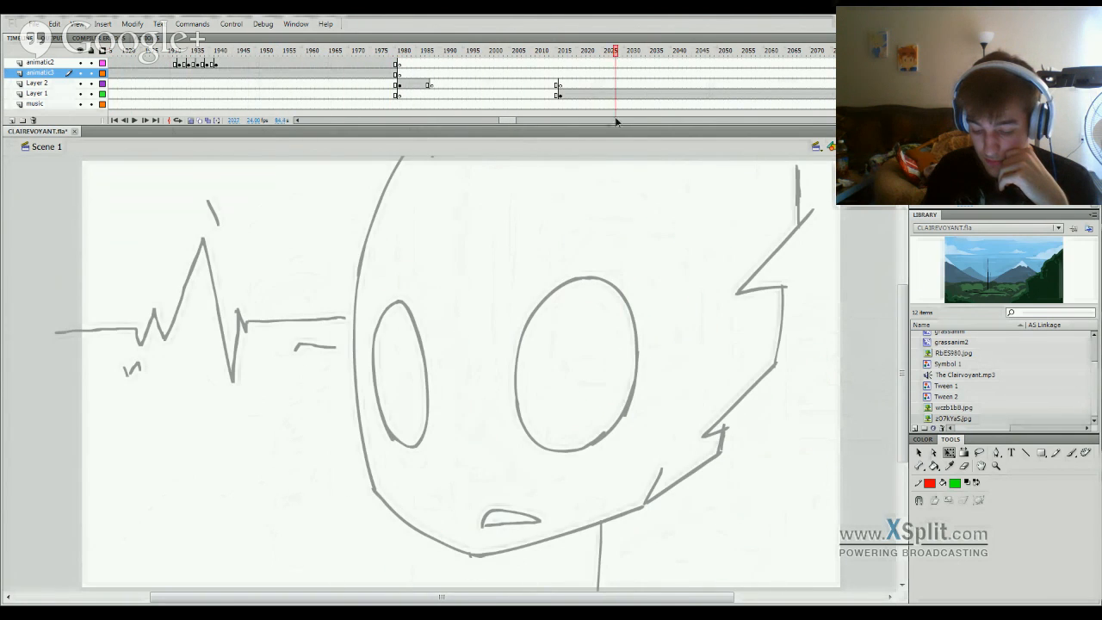
pyautogui.moveTo(548, 120)
pyautogui.mouseDown()
pyautogui.moveTo(357, 120)
pyautogui.moveTo(913, 119)
pyautogui.moveTo(302, 119)
pyautogui.moveTo(913, 119)
pyautogui.moveTo(519, 104)
pyautogui.moveTo(831, 102)
pyautogui.moveTo(285, 102)
pyautogui.moveTo(314, 84)
pyautogui.mouseUp()
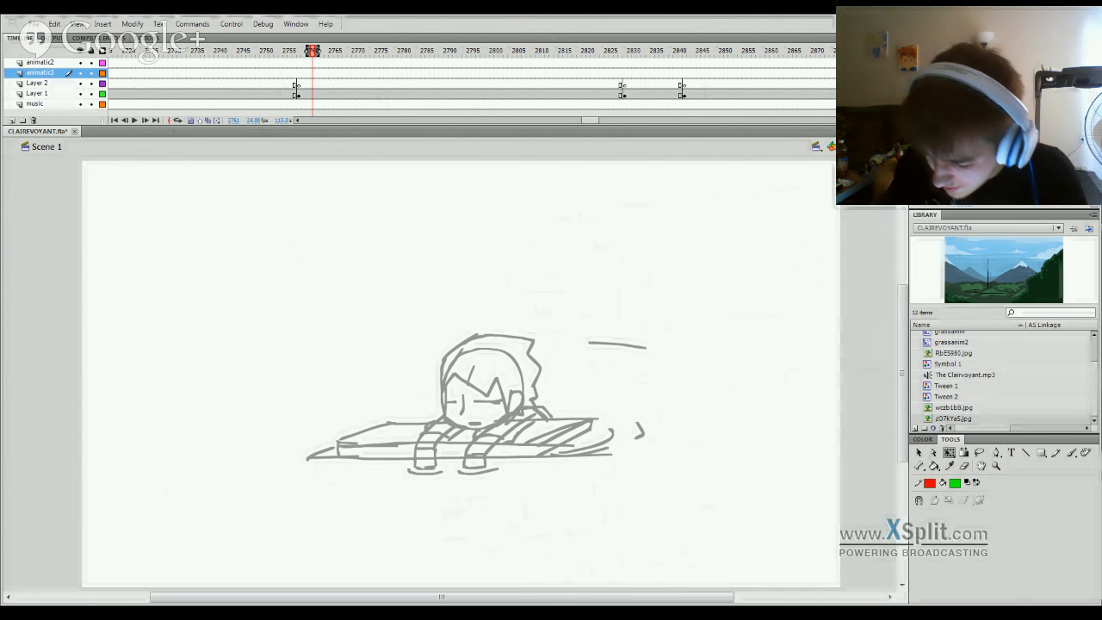
pyautogui.moveTo(482, 388); pyautogui.dragTo(470, 387)
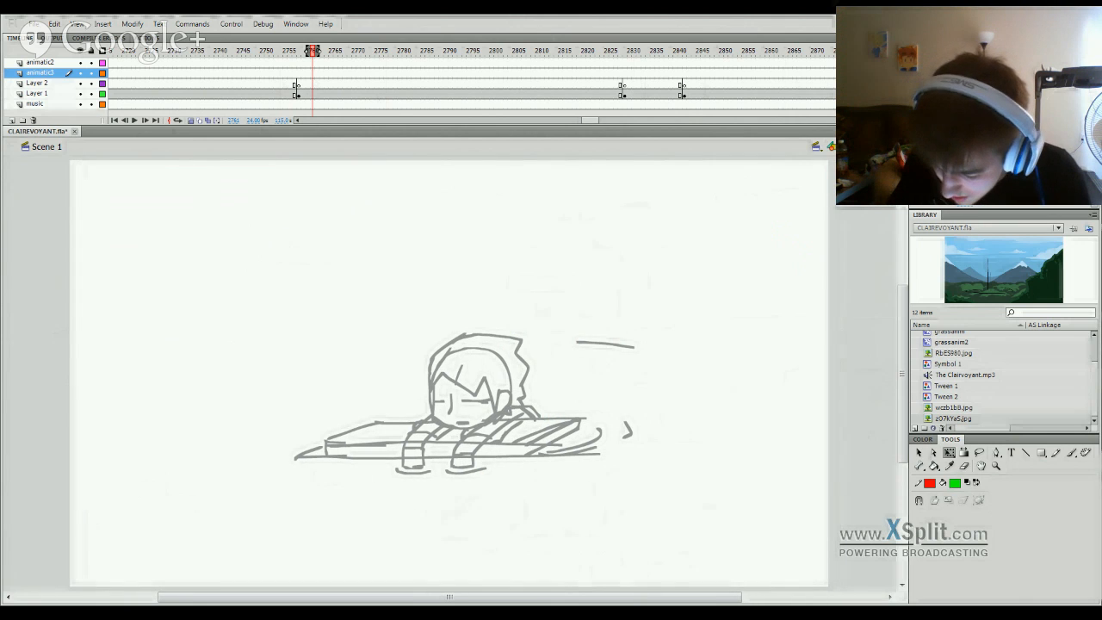
pyautogui.click(1071, 454)
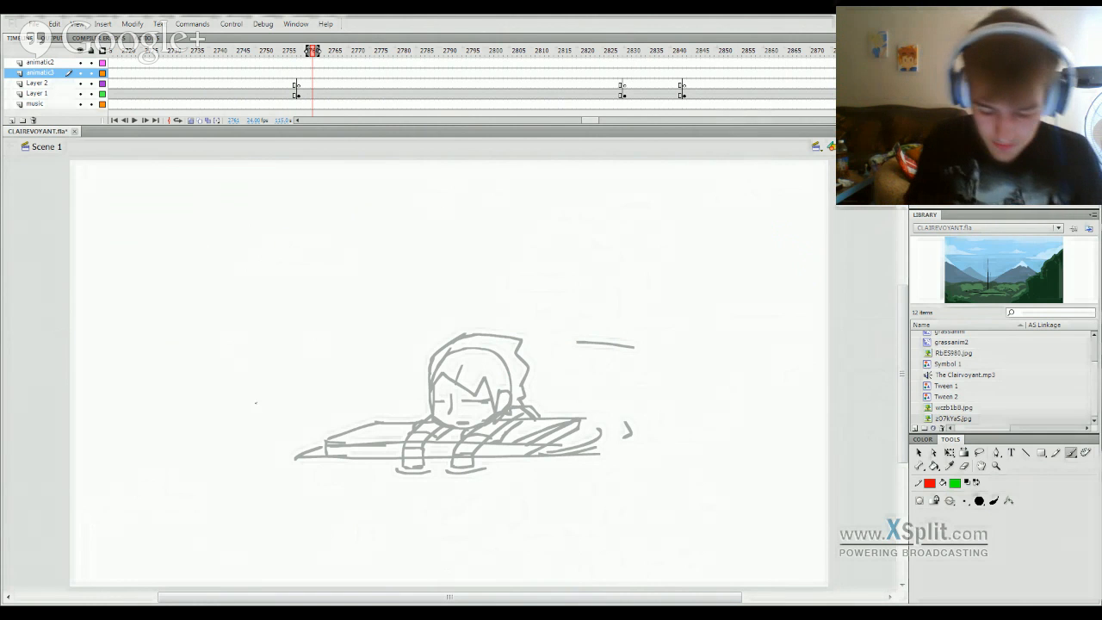
pyautogui.press('Return')
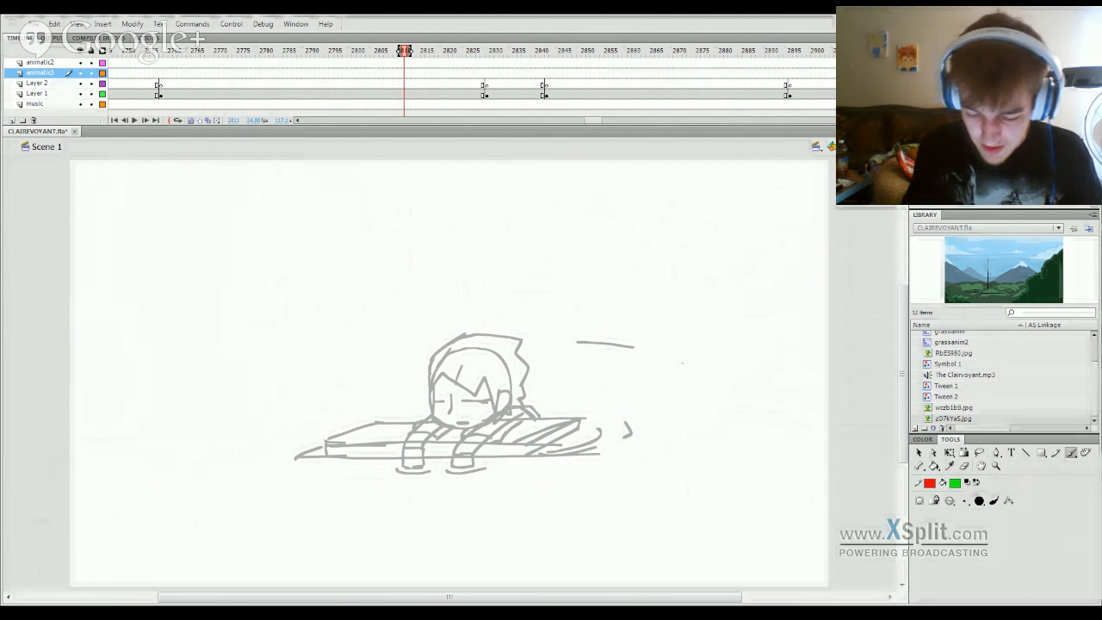
pyautogui.moveTo(338, 57); pyautogui.dragTo(2, 372)
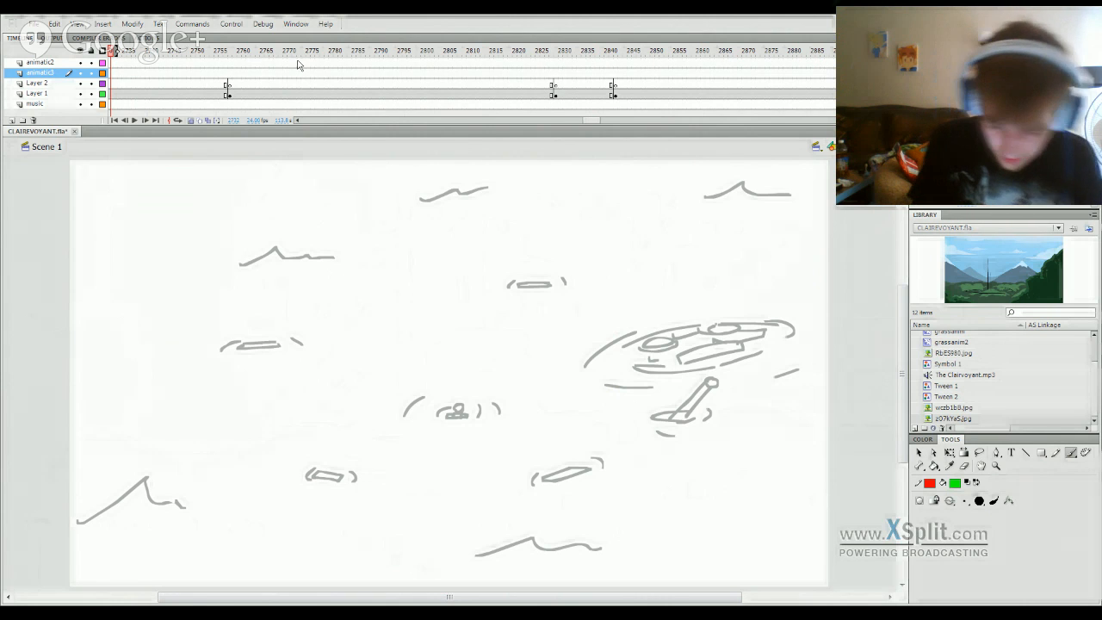
pyautogui.moveTo(299, 55)
pyautogui.mouseDown()
pyautogui.moveTo(677, 288)
pyautogui.moveTo(383, 506)
pyautogui.mouseUp()
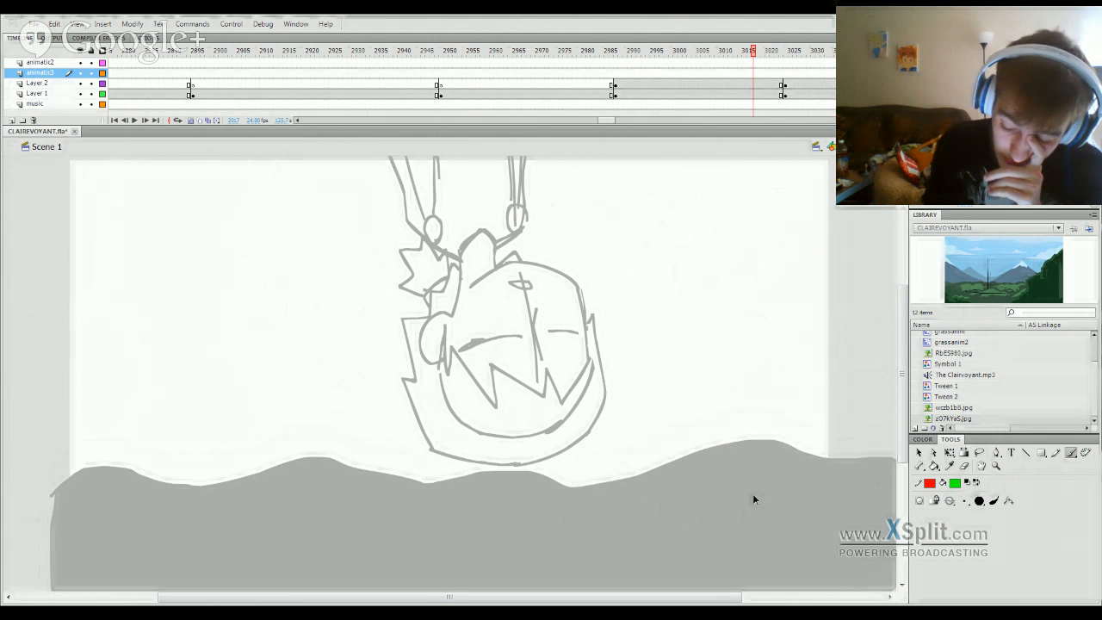
pyautogui.moveTo(753, 494); pyautogui.dragTo(795, 481)
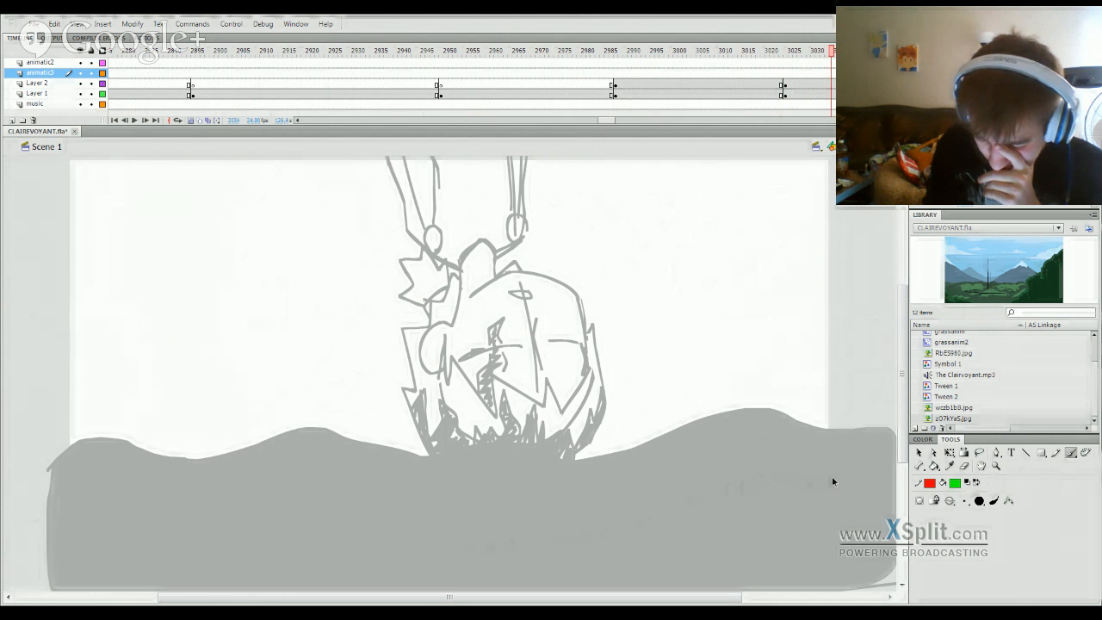
pyautogui.moveTo(885, 477); pyautogui.dragTo(958, 518)
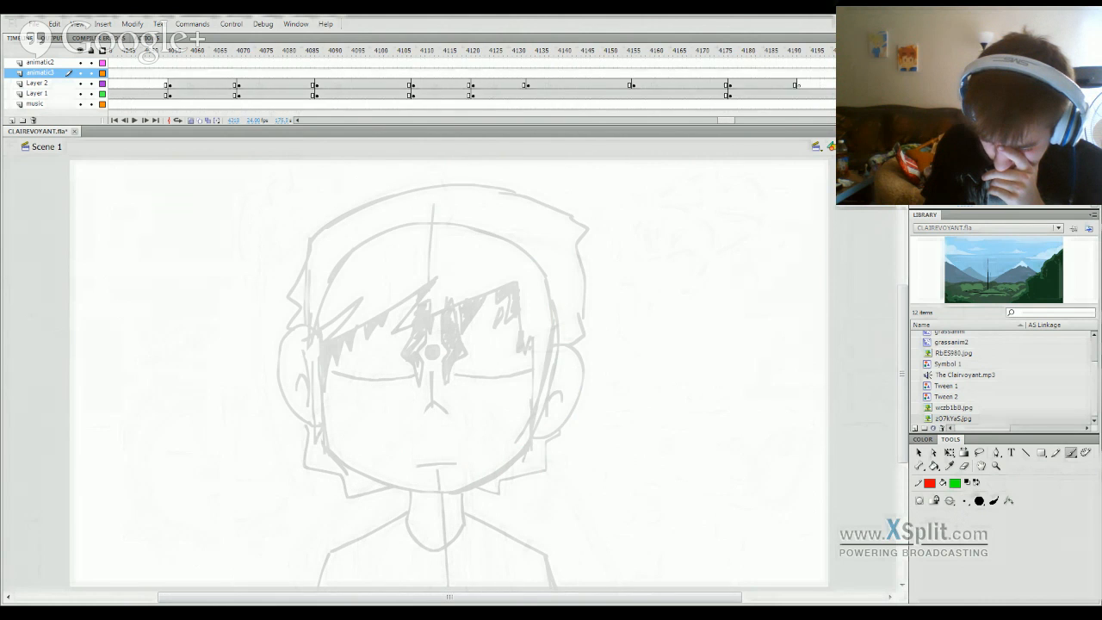
pyautogui.moveTo(564, 51); pyautogui.dragTo(512, 454)
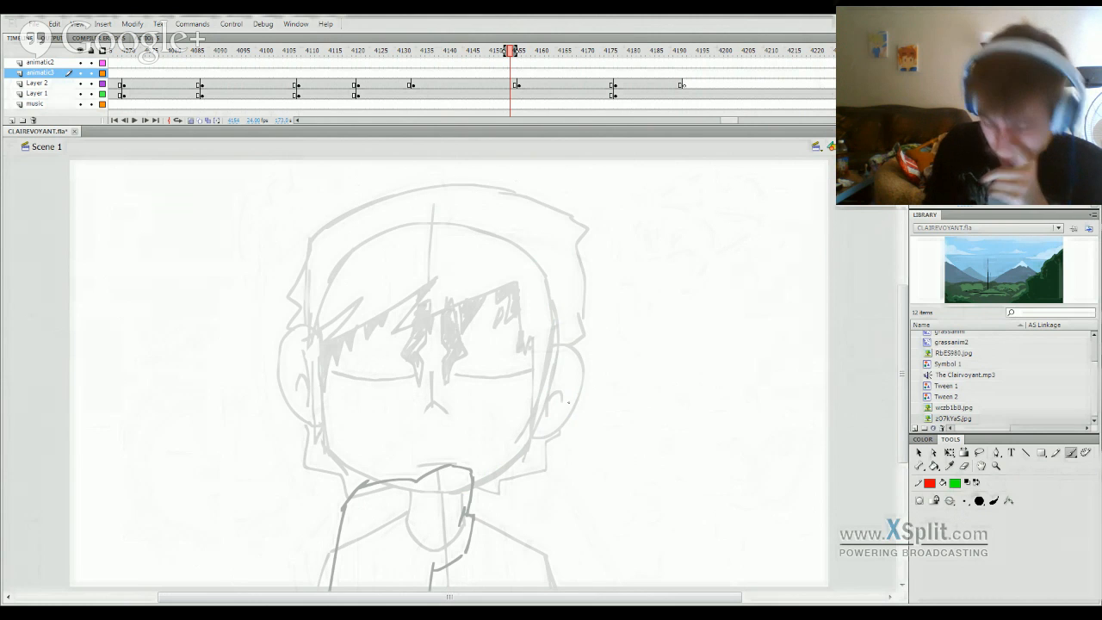
pyautogui.press('Return')
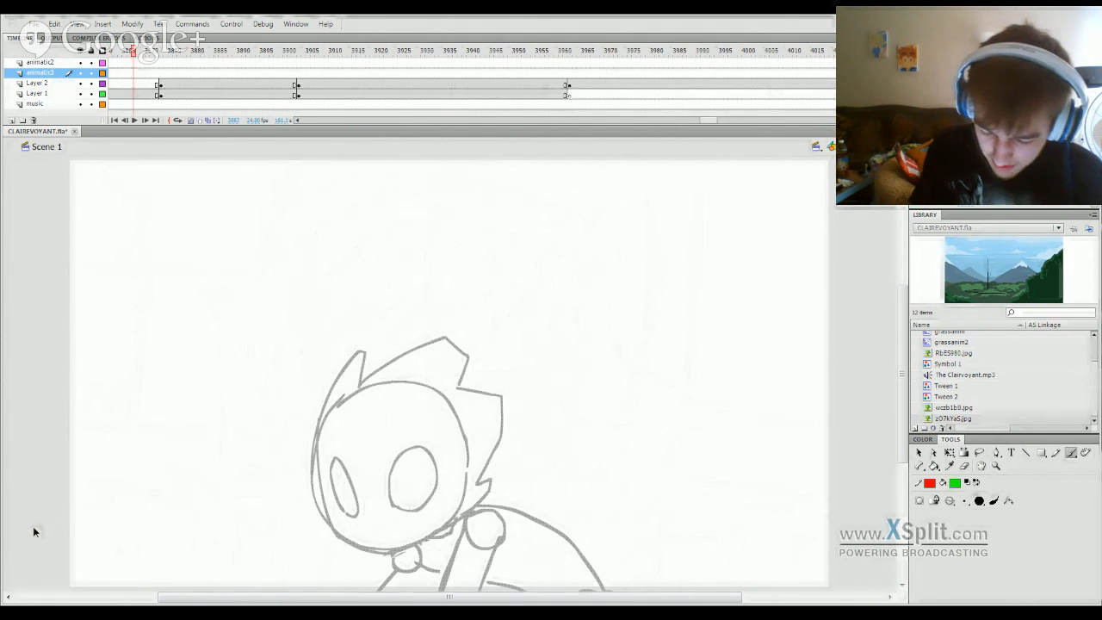
# Step: Scrub back from about frame 3867 to frame 2761 and examine the lying-figure and raft shots
pyautogui.moveTo(703, 120); pyautogui.dragTo(695, 122)
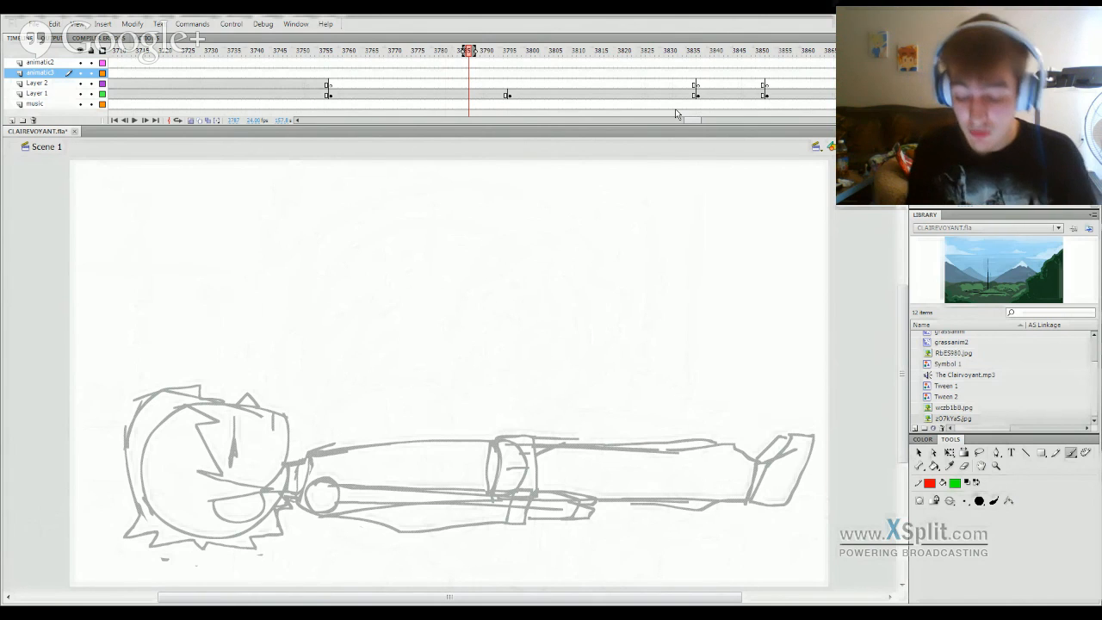
pyautogui.moveTo(694, 125); pyautogui.dragTo(682, 124)
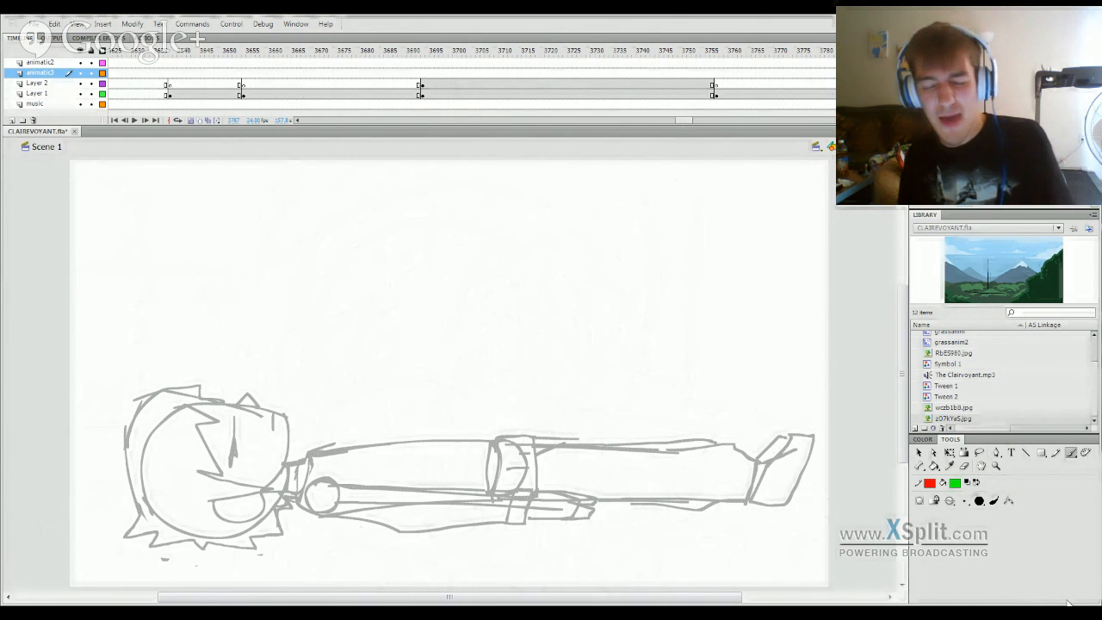
pyautogui.moveTo(676, 97)
pyautogui.mouseDown()
pyautogui.moveTo(664, 215)
pyautogui.moveTo(256, 488)
pyautogui.moveTo(12, 517)
pyautogui.moveTo(20, 529)
pyautogui.moveTo(632, 508)
pyautogui.moveTo(32, 517)
pyautogui.moveTo(236, 516)
pyautogui.moveTo(379, 543)
pyautogui.moveTo(163, 523)
pyautogui.moveTo(121, 532)
pyautogui.moveTo(481, 546)
pyautogui.moveTo(343, 532)
pyautogui.mouseUp()
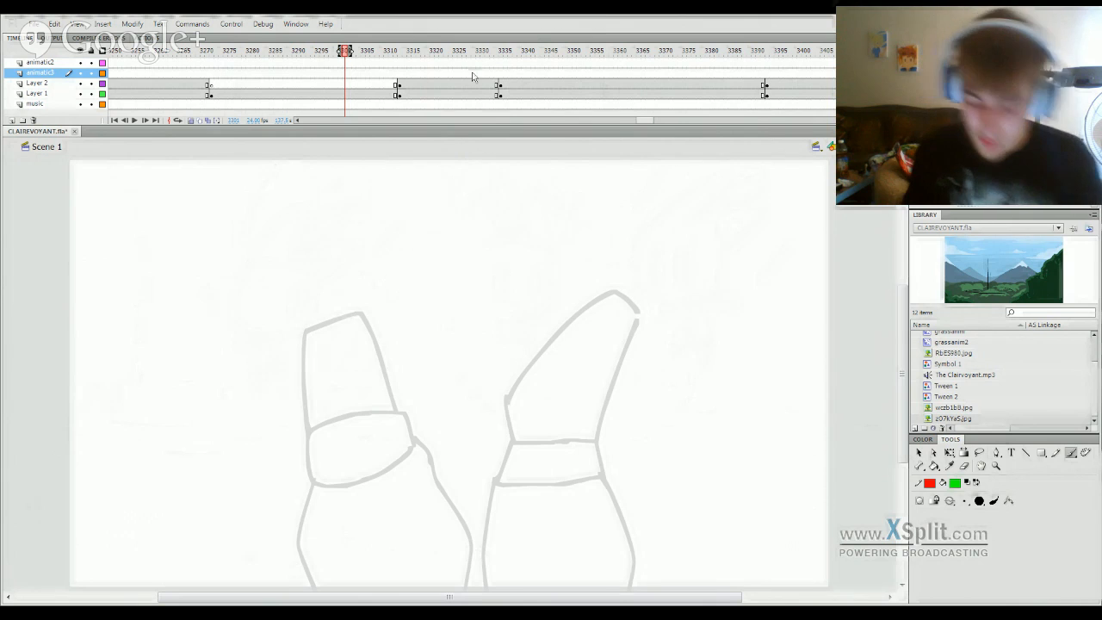
pyautogui.moveTo(378, 55); pyautogui.dragTo(500, 567)
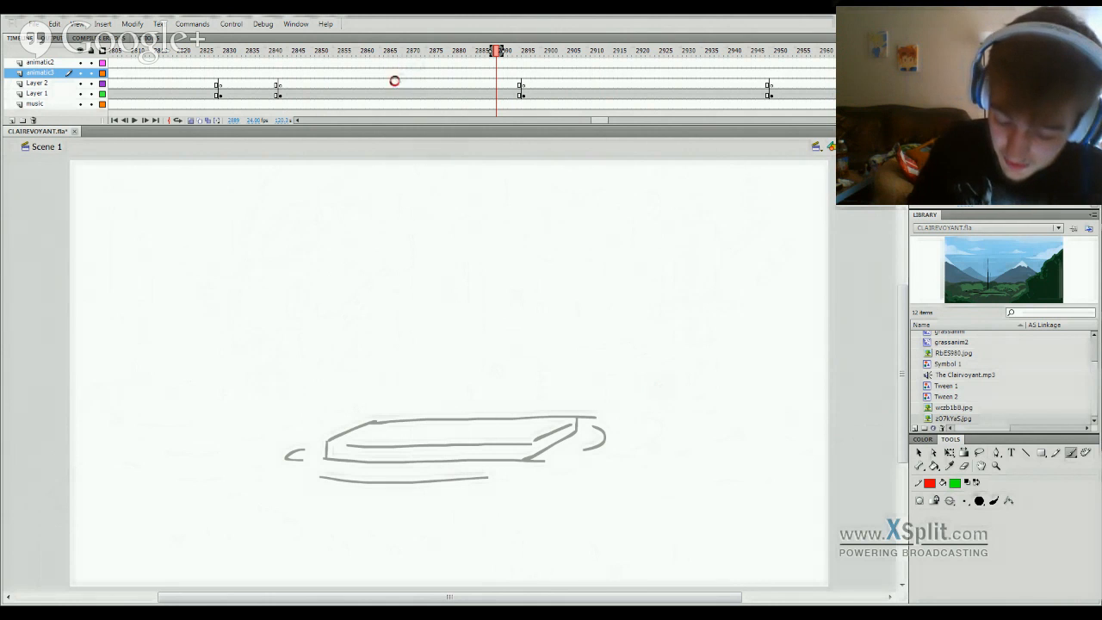
pyautogui.moveTo(453, 54); pyautogui.dragTo(610, 493)
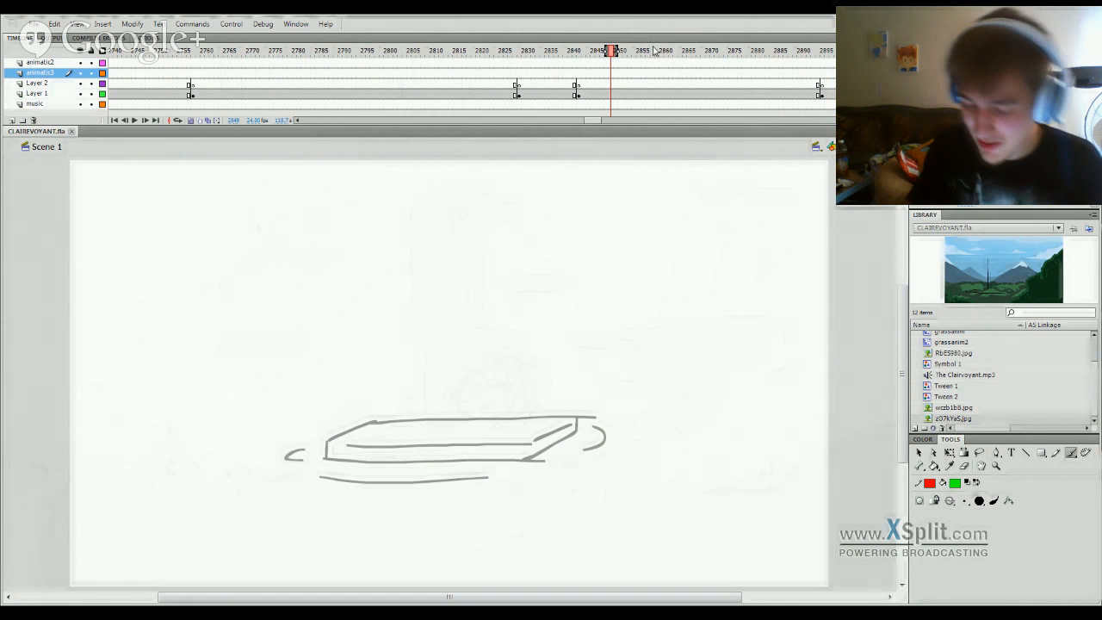
pyautogui.moveTo(655, 52); pyautogui.dragTo(560, 520)
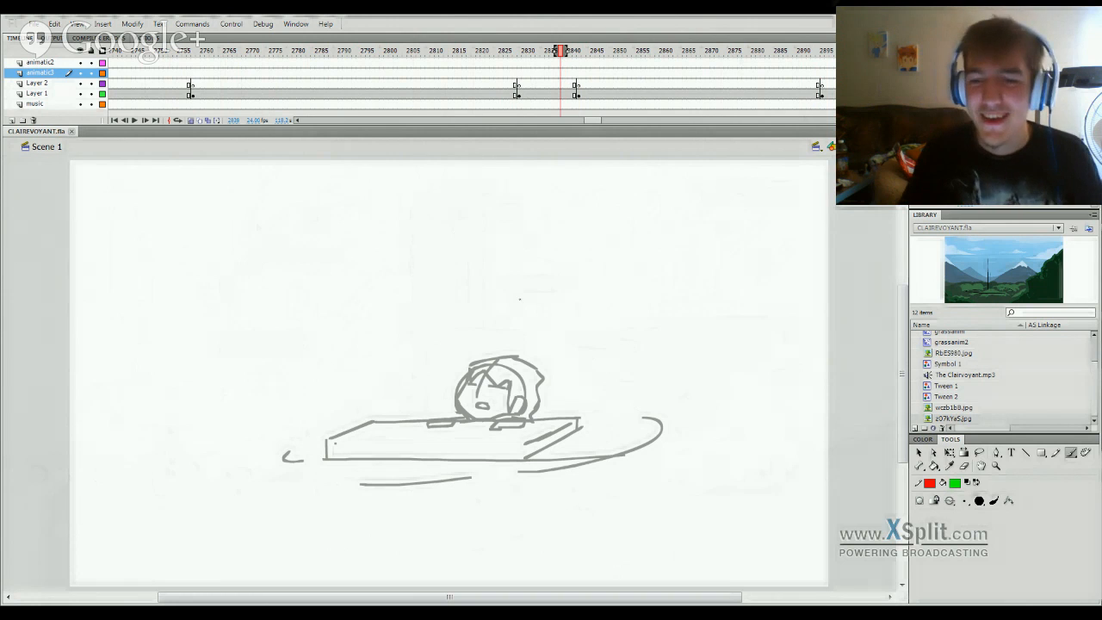
pyautogui.moveTo(558, 134); pyautogui.dragTo(207, 443)
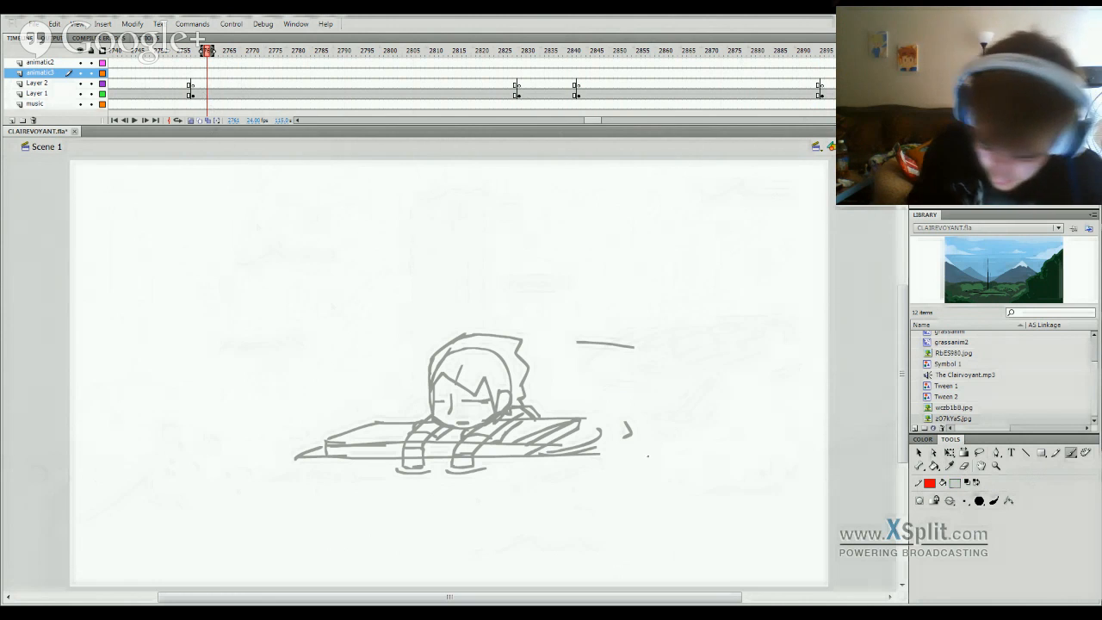
# Step: Select the raft sketches on Layer 1 at frames 2762, 2831 and 2864 and recolour their lines in a lighter grey
pyautogui.click(211, 94)
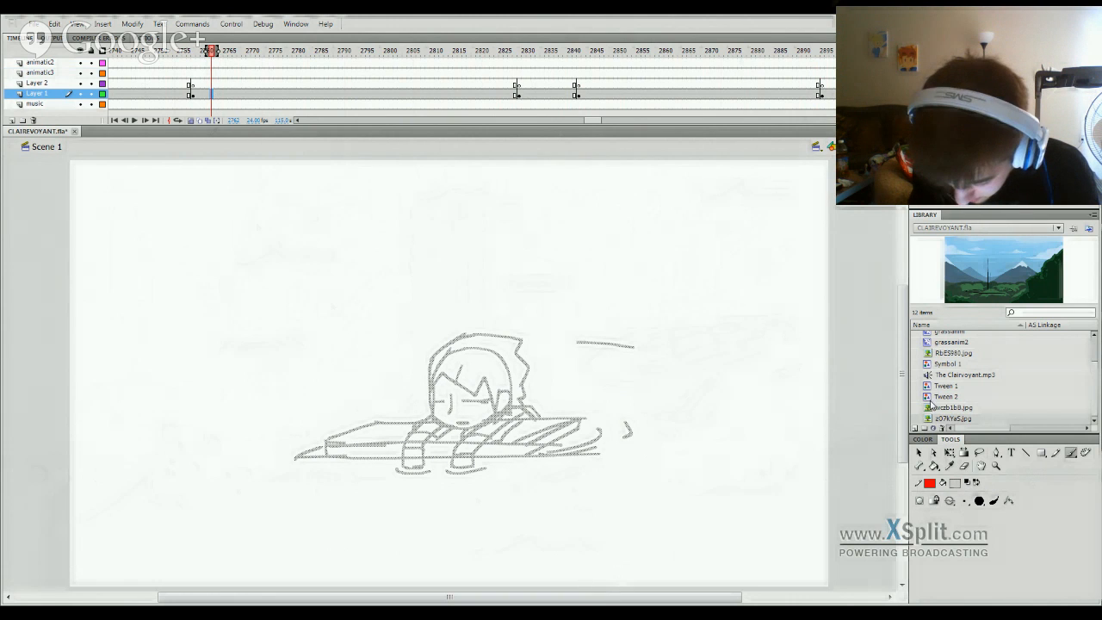
pyautogui.click(919, 452)
pyautogui.moveTo(191, 51); pyautogui.dragTo(280, 495)
pyautogui.click(574, 95)
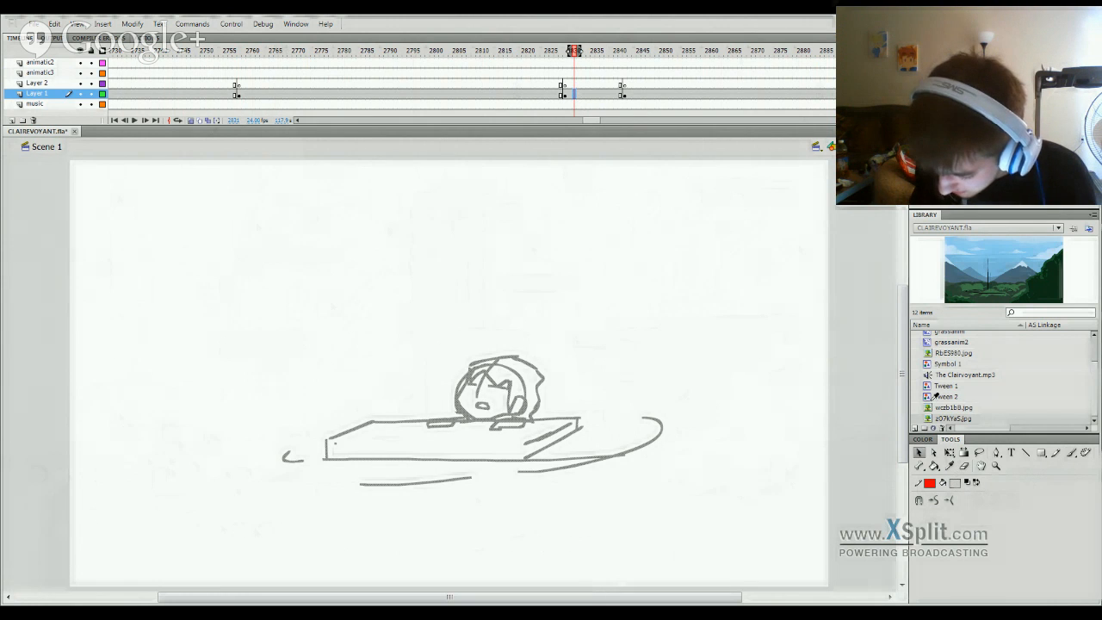
pyautogui.click(652, 54)
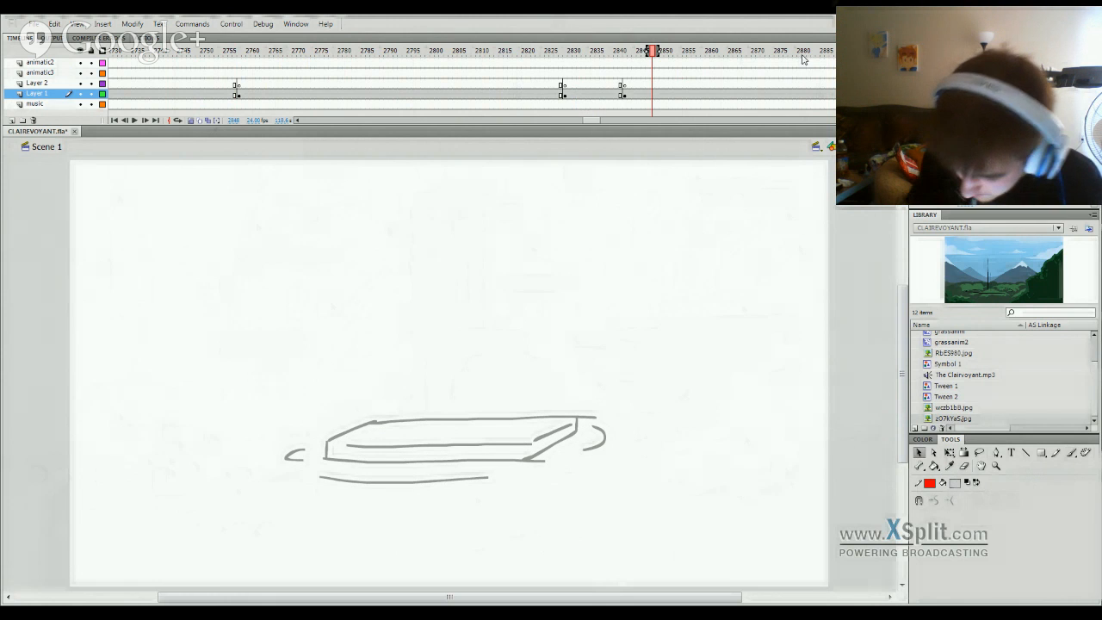
pyautogui.moveTo(804, 54)
pyautogui.mouseDown()
pyautogui.moveTo(900, 77)
pyautogui.moveTo(376, 400)
pyautogui.moveTo(422, 476)
pyautogui.moveTo(640, 467)
pyautogui.moveTo(635, 140)
pyautogui.mouseUp()
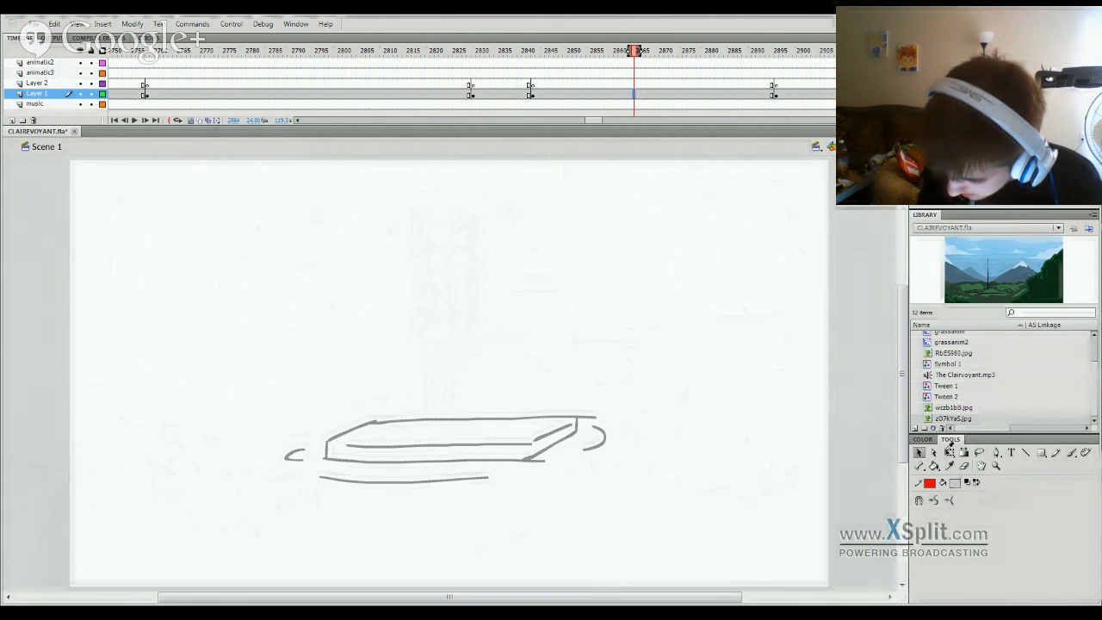
pyautogui.hotkey('ctrl', 'a')
pyautogui.moveTo(583, 66)
pyautogui.mouseDown()
pyautogui.moveTo(400, 335)
pyautogui.moveTo(354, 509)
pyautogui.moveTo(471, 534)
pyautogui.moveTo(315, 541)
pyautogui.mouseUp()
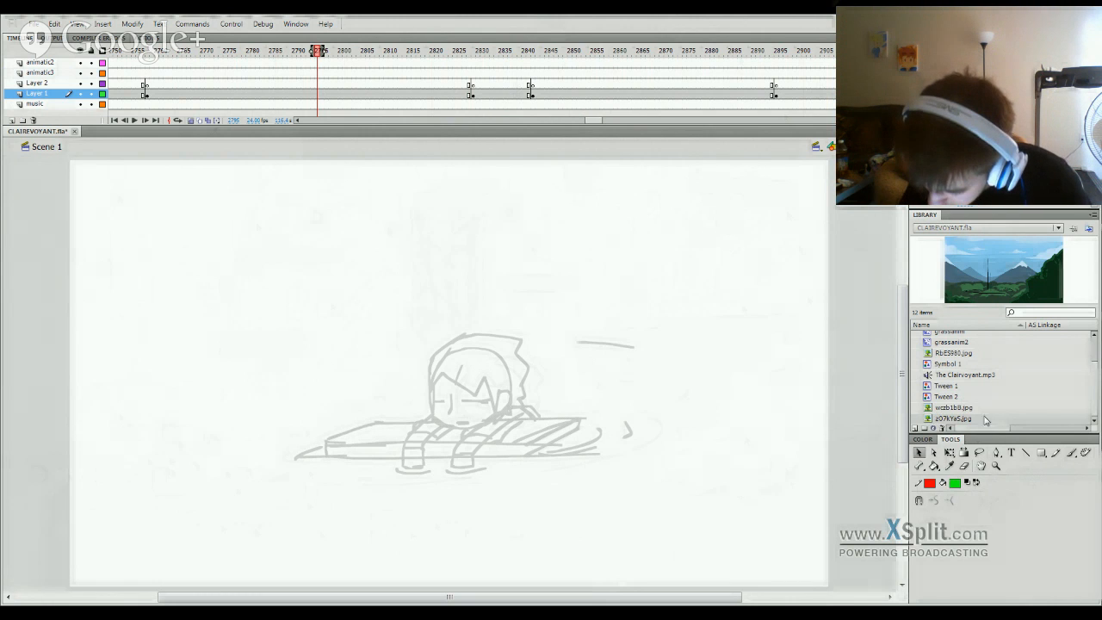
# Step: Trace the side of the raft figure's face in green with the Brush tool on Layer 1 at frame 2795, redoing poor strokes
pyautogui.click(1071, 453)
pyautogui.click(1070, 455)
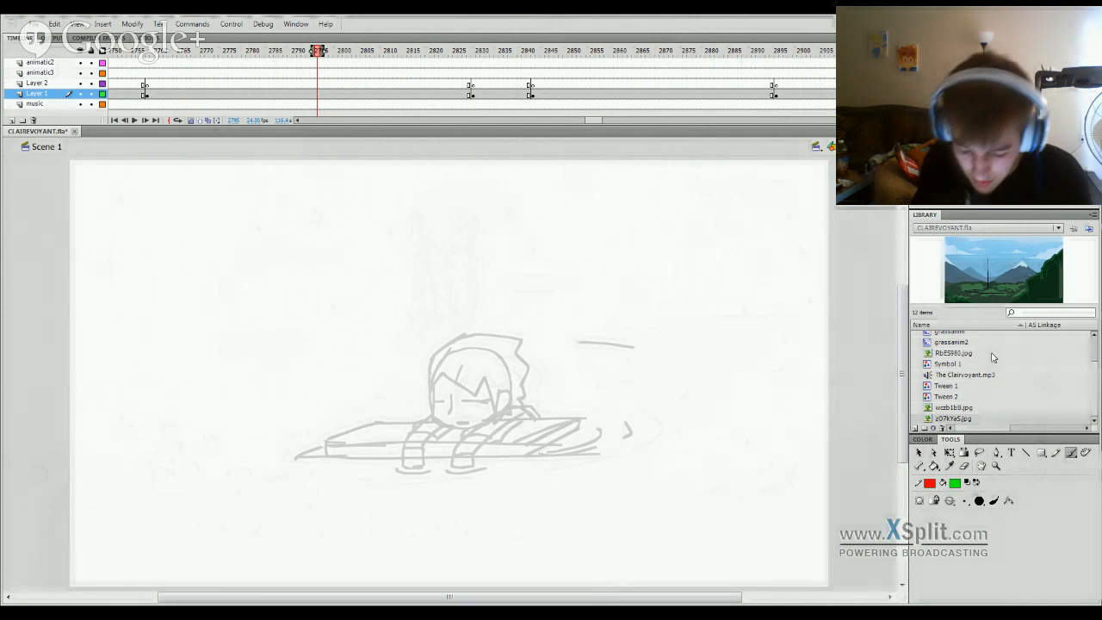
pyautogui.moveTo(434, 413); pyautogui.dragTo(432, 372)
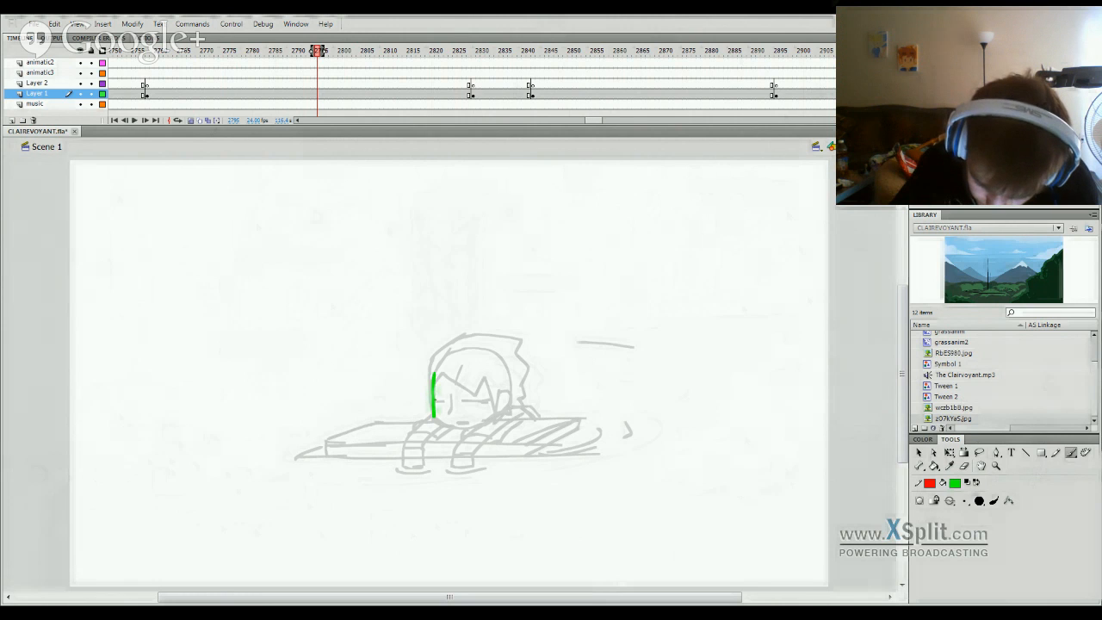
pyautogui.hotkey('ctrl', 'z')
pyautogui.moveTo(433, 415); pyautogui.dragTo(435, 366)
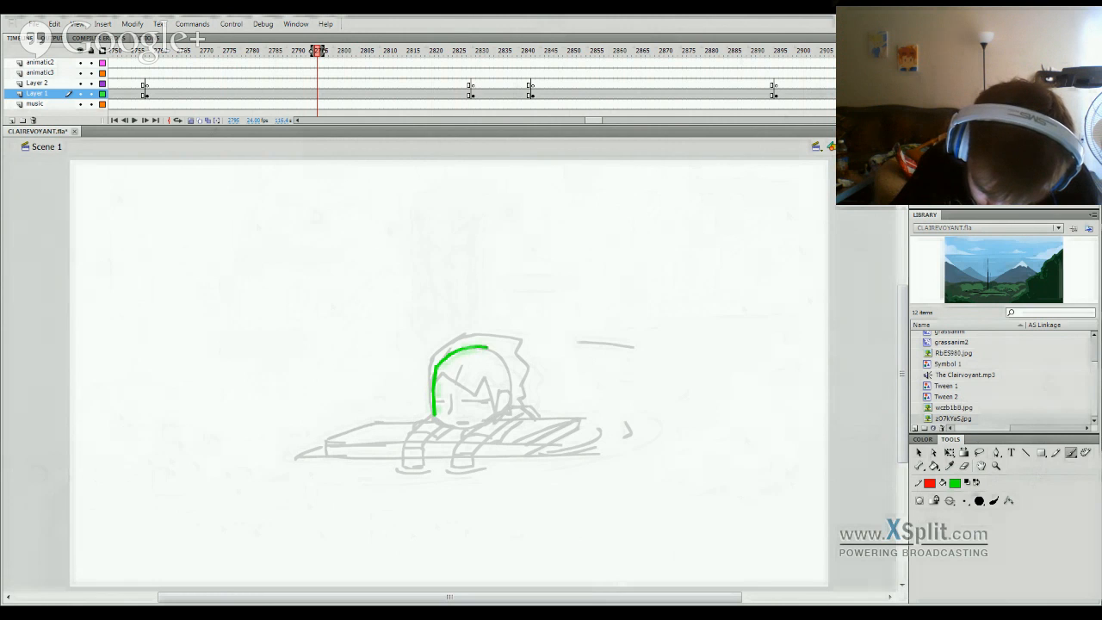
pyautogui.hotkey('ctrl', 'z')
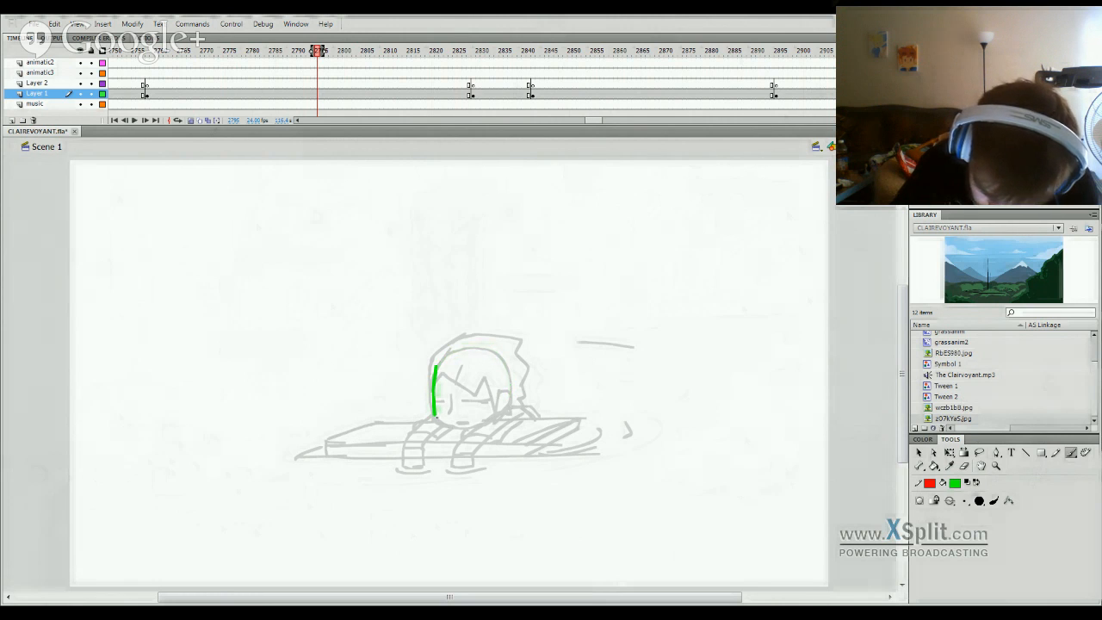
pyautogui.hotkey('ctrl', 'z')
pyautogui.hotkey('ctrl', 'z')
pyautogui.moveTo(435, 422); pyautogui.dragTo(431, 397)
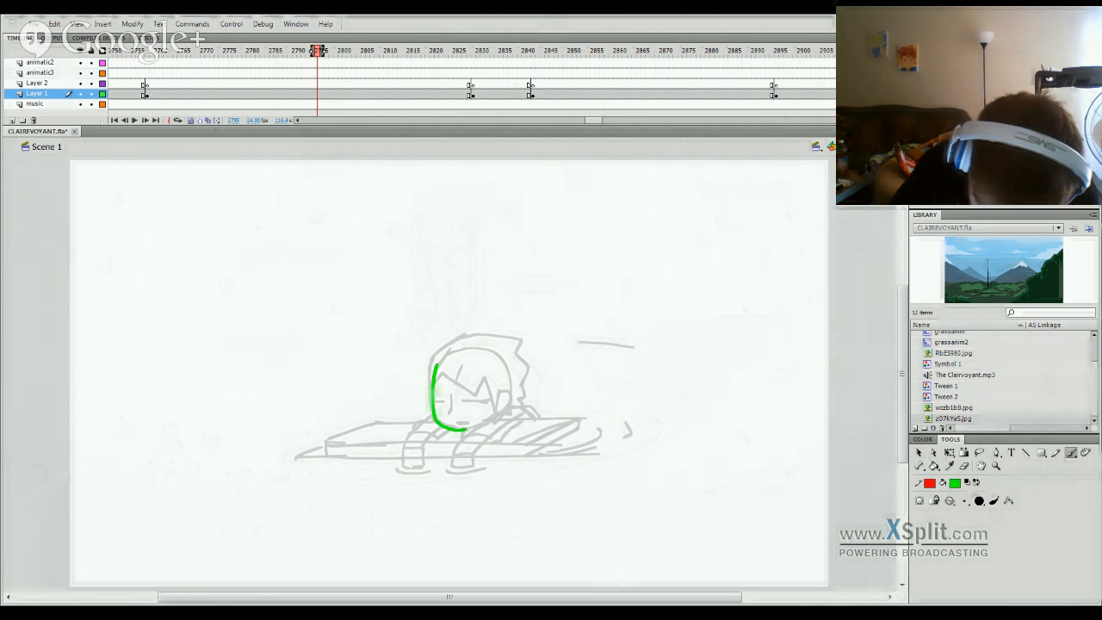
pyautogui.hotkey('ctrl', 'z')
pyautogui.hotkey('ctrl', 'z')
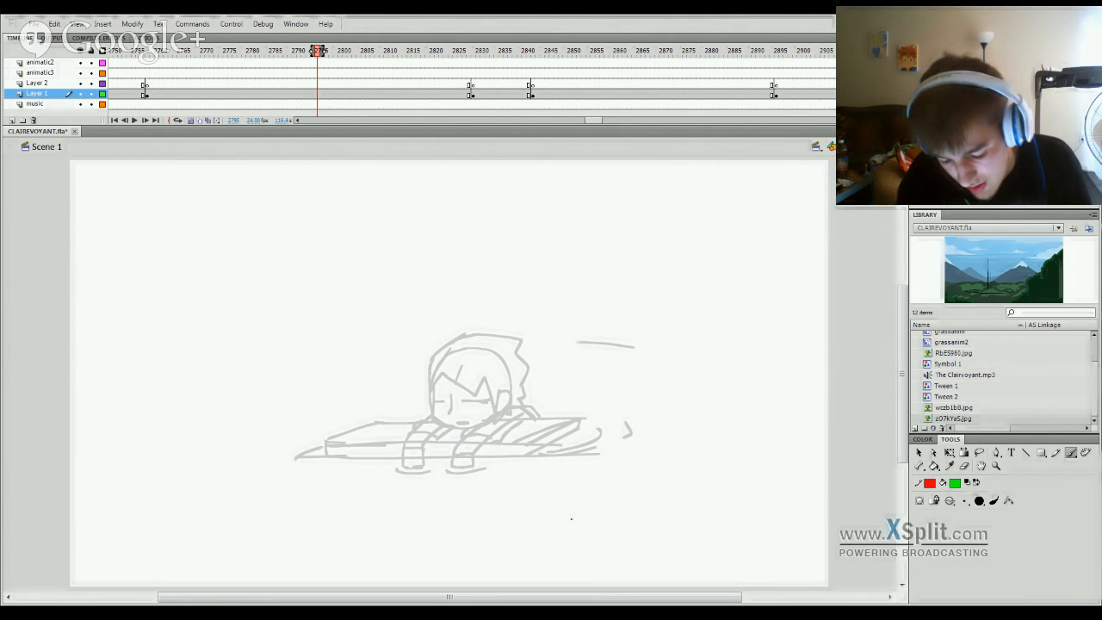
pyautogui.moveTo(433, 419)
pyautogui.mouseDown()
pyautogui.moveTo(443, 357)
pyautogui.moveTo(434, 419)
pyautogui.mouseUp()
pyautogui.hotkey('ctrl', 'z')
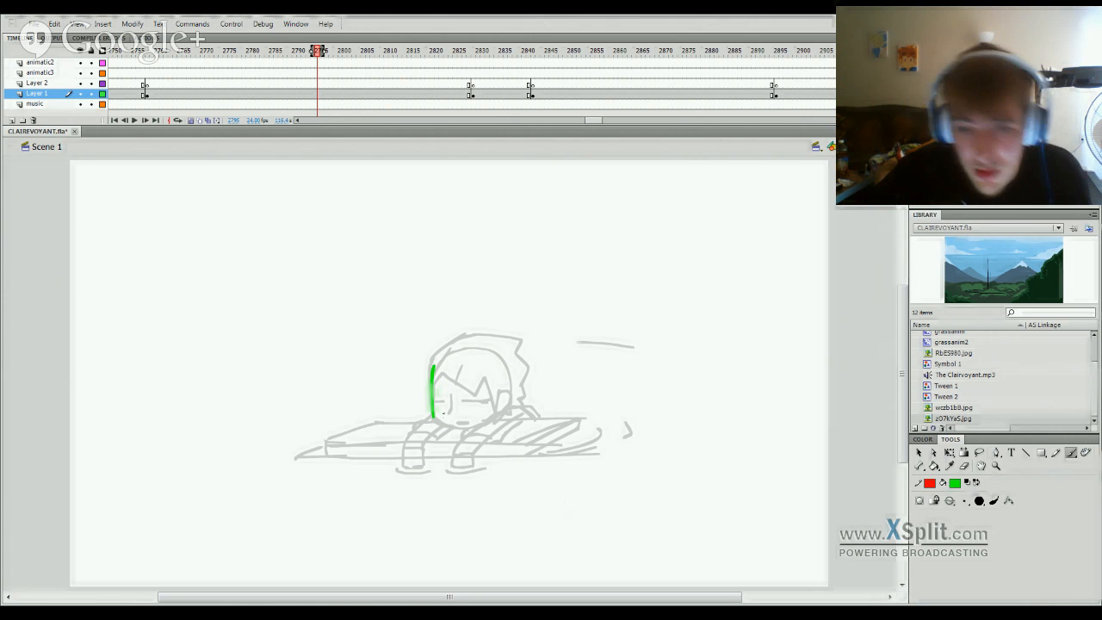
# Step: Trace the raft figure's spiky hair outline, zigzag fringe and ear in green on Layer 1
pyautogui.moveTo(445, 355); pyautogui.dragTo(489, 351)
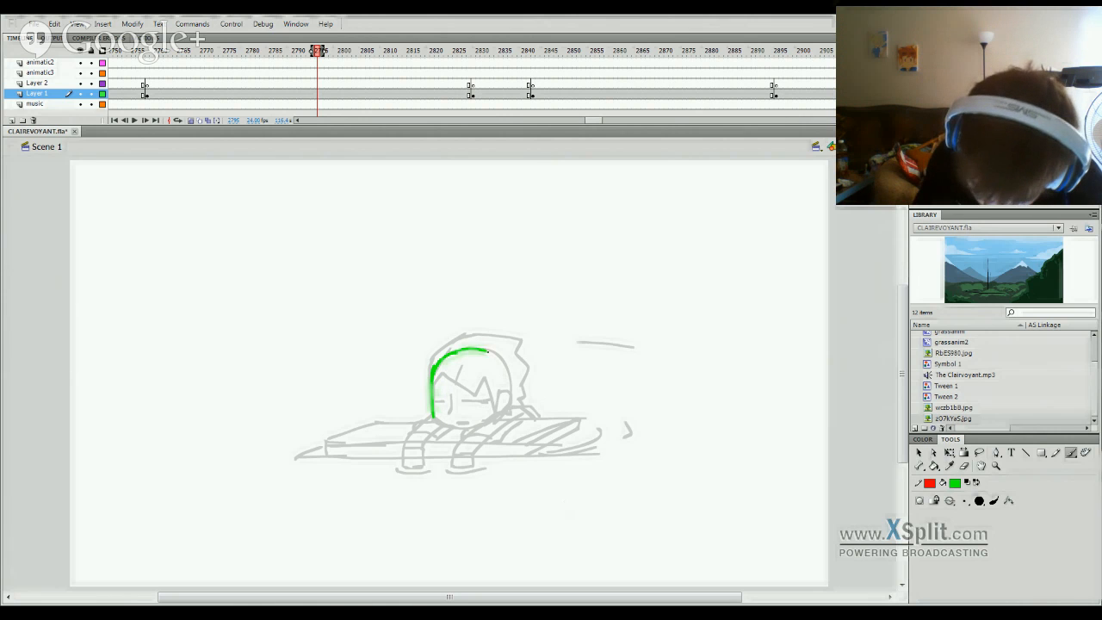
pyautogui.hotkey('ctrl', 'z')
pyautogui.moveTo(430, 389)
pyautogui.mouseDown()
pyautogui.moveTo(430, 355)
pyautogui.moveTo(457, 351)
pyautogui.moveTo(435, 355)
pyautogui.moveTo(465, 326)
pyautogui.moveTo(469, 337)
pyautogui.moveTo(522, 337)
pyautogui.moveTo(517, 357)
pyautogui.moveTo(530, 369)
pyautogui.moveTo(521, 398)
pyautogui.mouseUp()
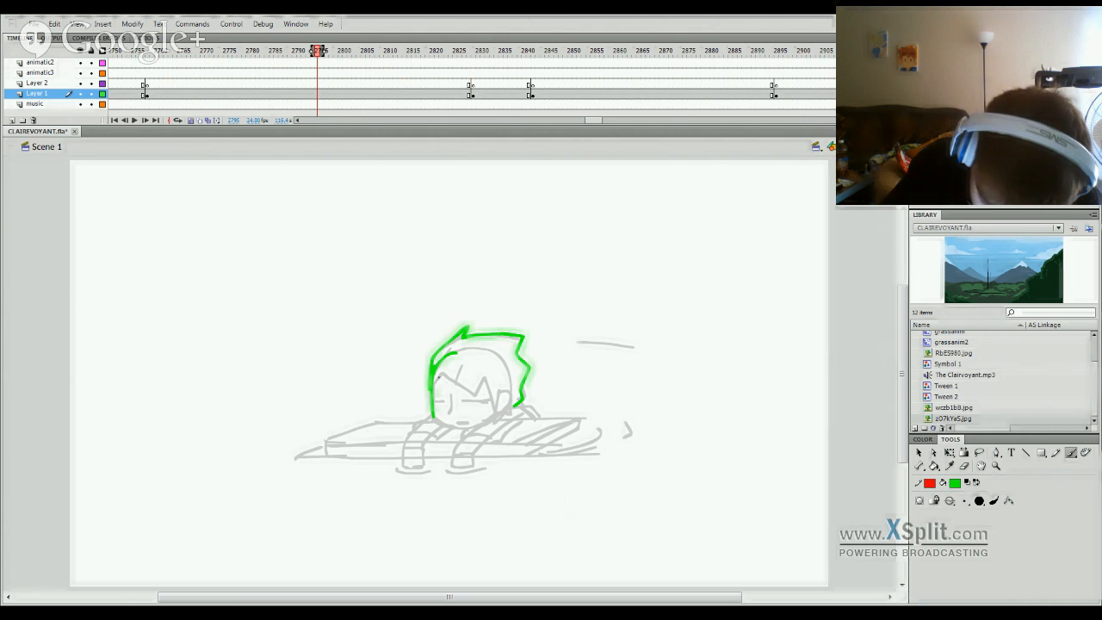
pyautogui.moveTo(440, 374)
pyautogui.mouseDown()
pyautogui.moveTo(456, 351)
pyautogui.moveTo(464, 396)
pyautogui.moveTo(479, 376)
pyautogui.moveTo(490, 403)
pyautogui.moveTo(439, 400)
pyautogui.moveTo(517, 406)
pyautogui.mouseUp()
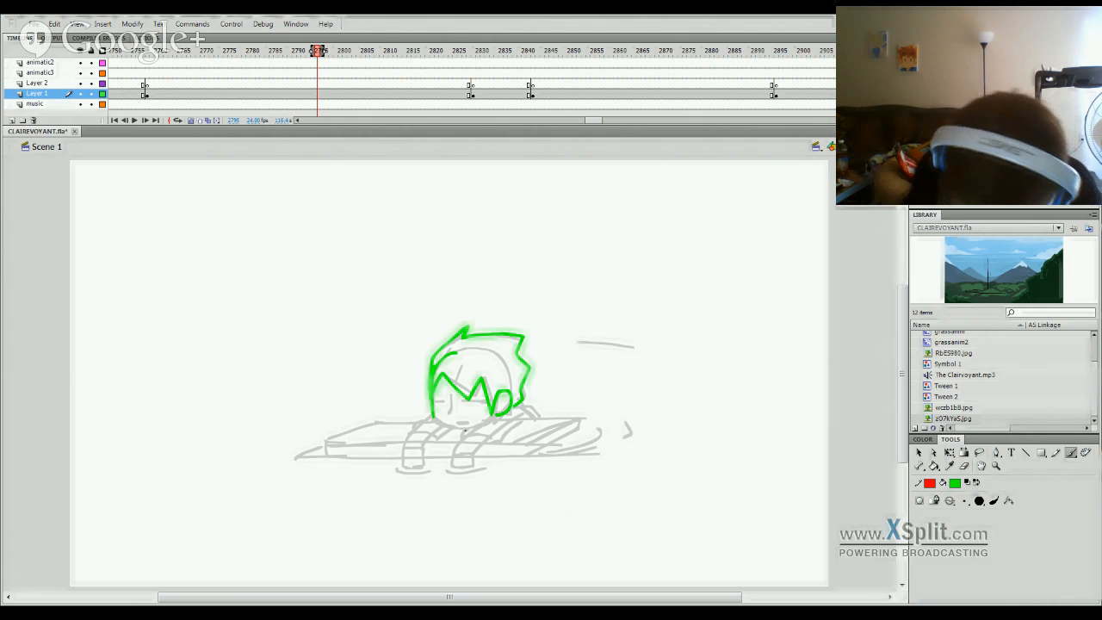
# Step: Trace the figure's jaw, the arm below the ear and the shoulder in green on Layer 1, redoing poor strokes
pyautogui.moveTo(434, 415)
pyautogui.mouseDown()
pyautogui.moveTo(461, 429)
pyautogui.moveTo(494, 417)
pyautogui.moveTo(464, 432)
pyautogui.moveTo(494, 415)
pyautogui.moveTo(482, 436)
pyautogui.moveTo(519, 423)
pyautogui.moveTo(456, 448)
pyautogui.moveTo(451, 462)
pyautogui.moveTo(467, 452)
pyautogui.moveTo(456, 452)
pyautogui.moveTo(474, 470)
pyautogui.moveTo(495, 437)
pyautogui.moveTo(457, 472)
pyautogui.moveTo(475, 471)
pyautogui.mouseUp()
pyautogui.hotkey('ctrl', 'z')
pyautogui.hotkey('ctrl', 'z')
pyautogui.hotkey('ctrl', 'z')
pyautogui.hotkey('ctrl', 'z')
pyautogui.hotkey('ctrl', 'z')
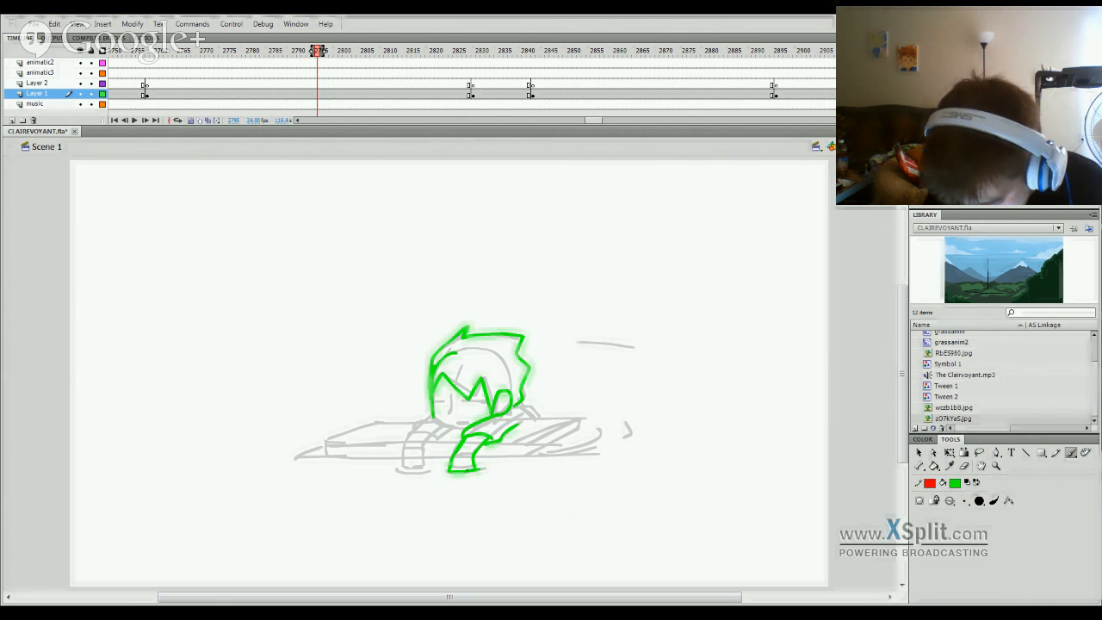
pyautogui.moveTo(518, 425)
pyautogui.mouseDown()
pyautogui.moveTo(527, 405)
pyautogui.moveTo(542, 419)
pyautogui.moveTo(532, 405)
pyautogui.mouseUp()
pyautogui.hotkey('ctrl', 'z')
pyautogui.hotkey('ctrl', 'z')
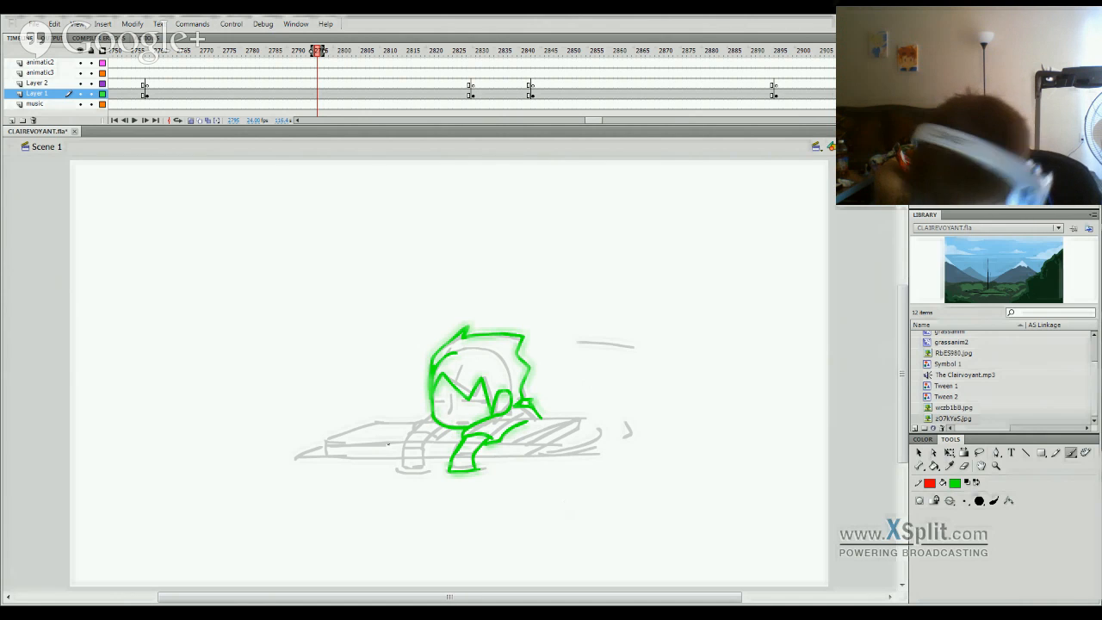
# Step: Trace the figure's other arm and add the nose, mouth and eye lines in green on Layer 1
pyautogui.moveTo(432, 416); pyautogui.dragTo(413, 423)
pyautogui.hotkey('ctrl', 'z')
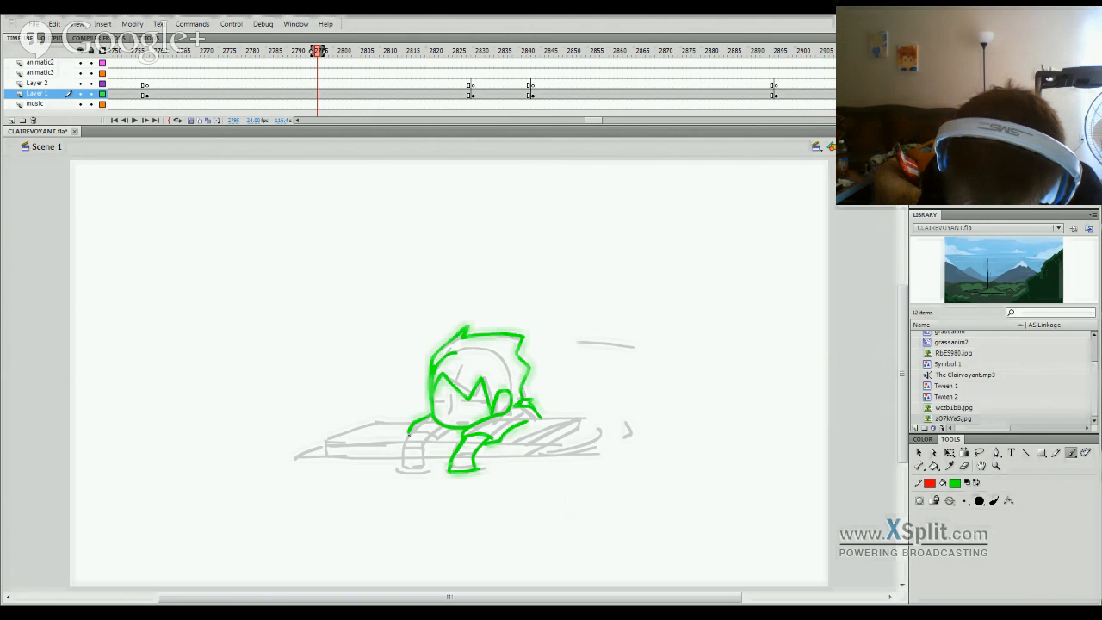
pyautogui.hotkey('ctrl', 'z')
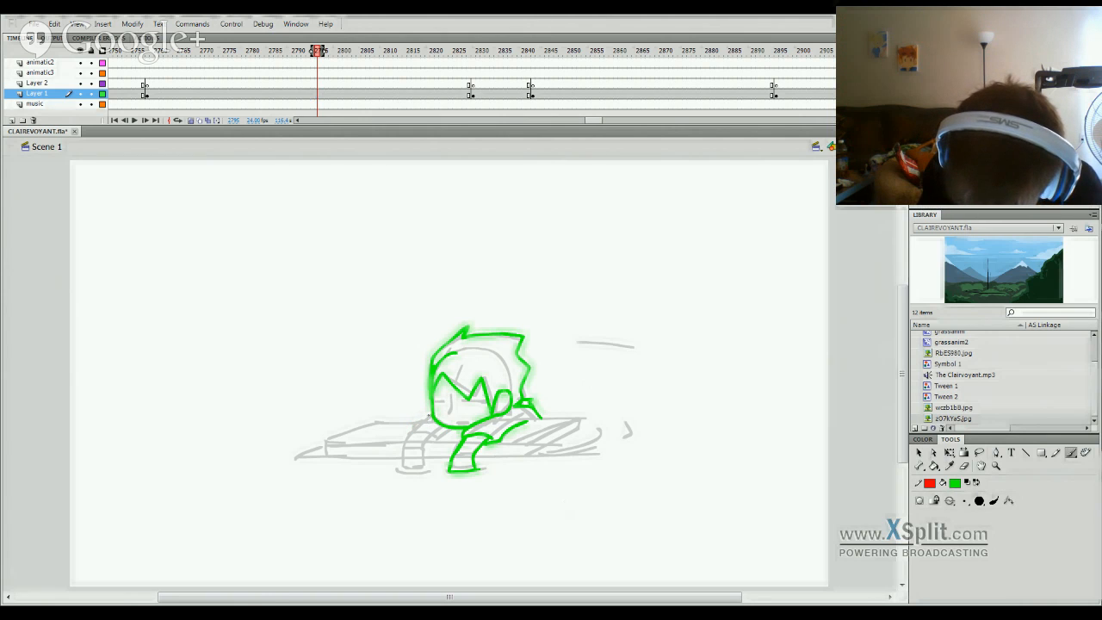
pyautogui.moveTo(432, 416)
pyautogui.mouseDown()
pyautogui.moveTo(432, 439)
pyautogui.moveTo(407, 444)
pyautogui.moveTo(412, 436)
pyautogui.moveTo(404, 465)
pyautogui.moveTo(431, 467)
pyautogui.mouseUp()
pyautogui.hotkey('ctrl', 'z')
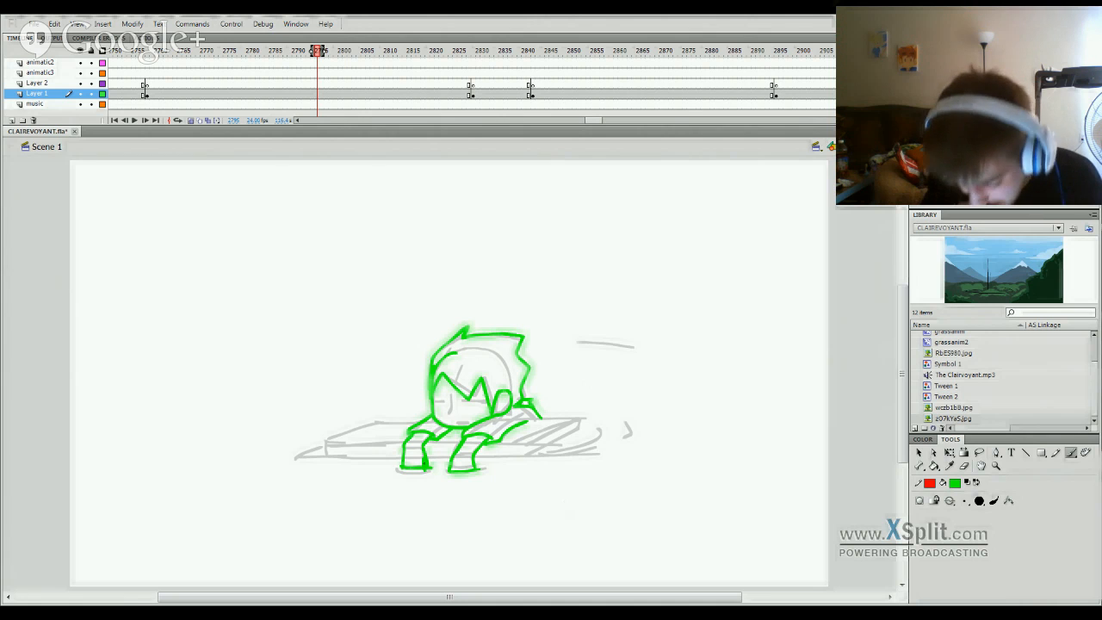
pyautogui.moveTo(451, 394); pyautogui.dragTo(453, 409)
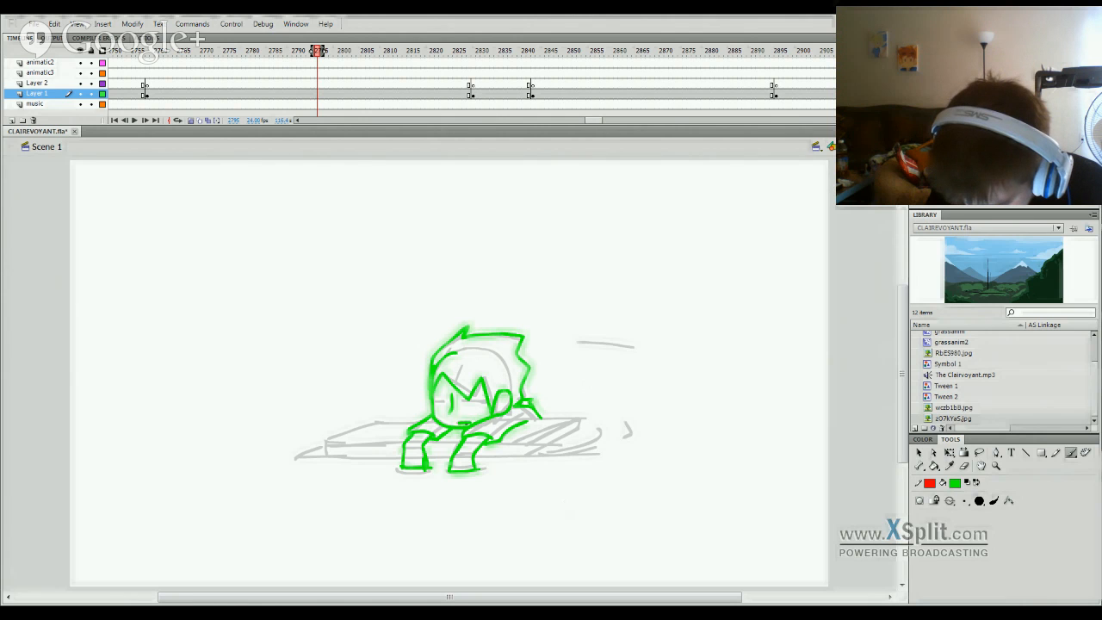
pyautogui.moveTo(461, 401); pyautogui.dragTo(482, 401)
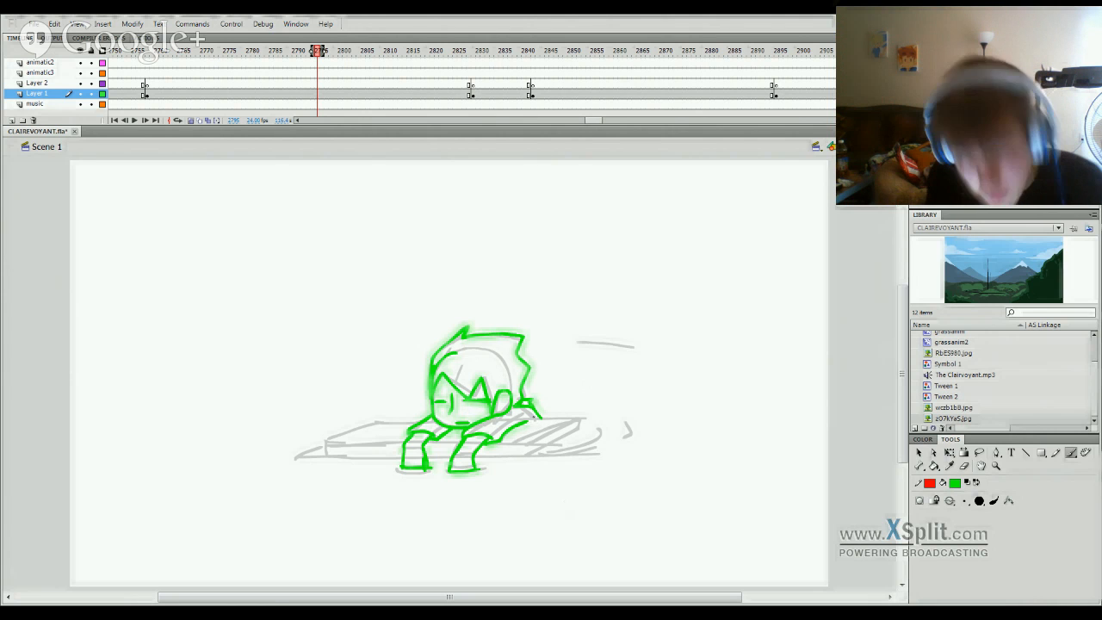
# Step: Try to paste the raft drawing in place into a new blank keyframe at frame 2826 on Layer 1
pyautogui.moveTo(283, 53)
pyautogui.mouseDown()
pyautogui.moveTo(262, 67)
pyautogui.moveTo(345, 407)
pyautogui.moveTo(527, 446)
pyautogui.moveTo(333, 472)
pyautogui.moveTo(480, 475)
pyautogui.moveTo(459, 479)
pyautogui.mouseUp()
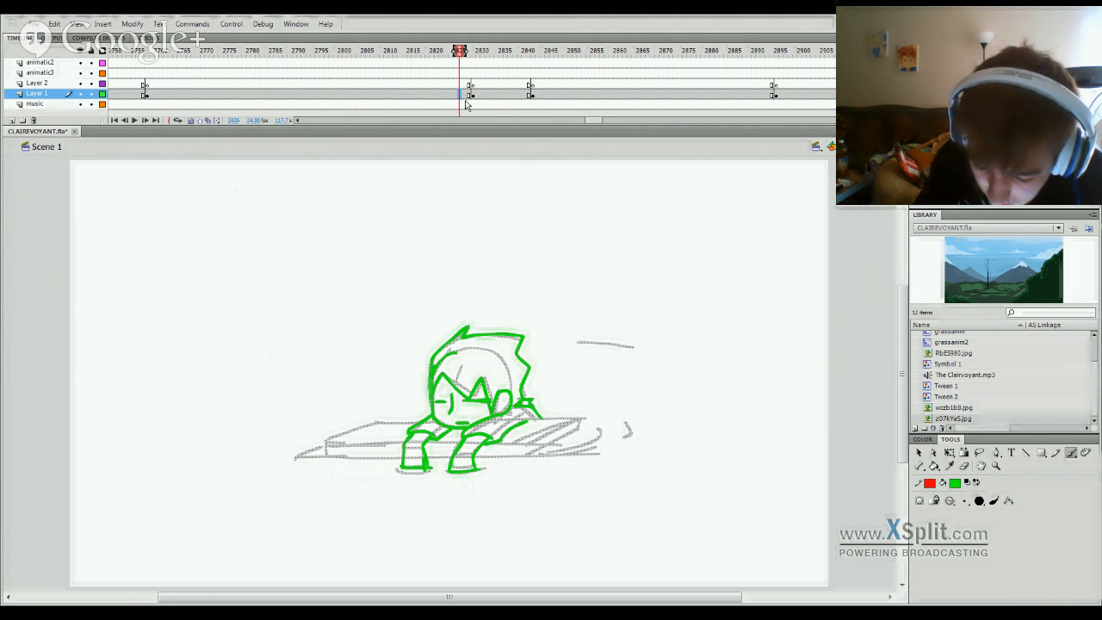
pyautogui.press('F7')
pyautogui.hotkey('ctrl', 'shift', 'v')
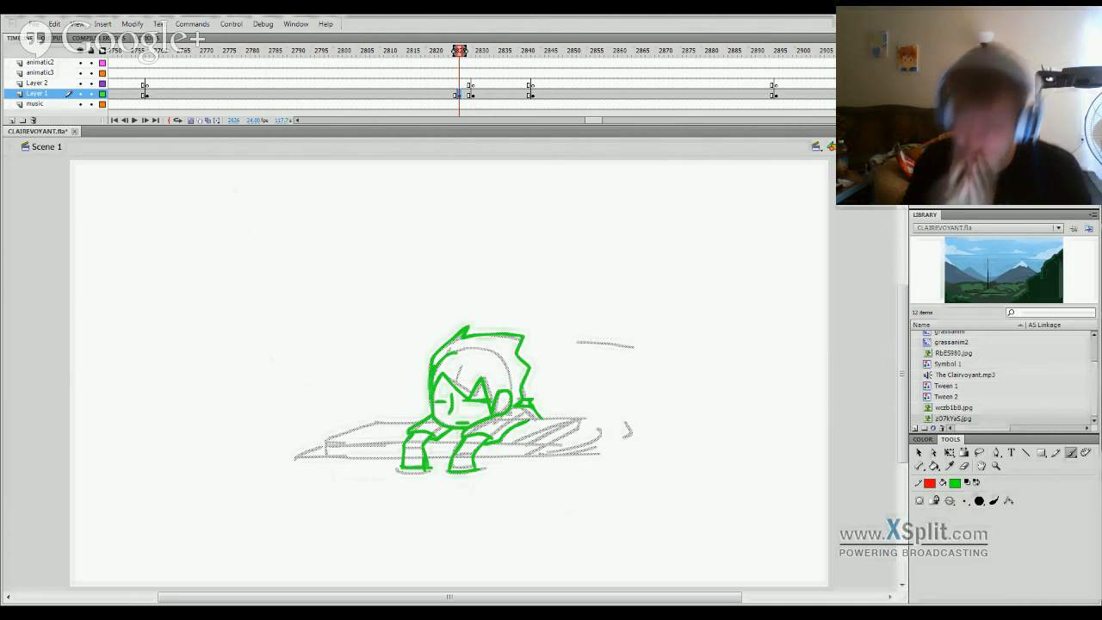
pyautogui.moveTo(425, 59)
pyautogui.mouseDown()
pyautogui.moveTo(451, 62)
pyautogui.moveTo(415, 52)
pyautogui.mouseUp()
pyautogui.hotkey('ctrl', 'z')
pyautogui.hotkey('ctrl', 'z')
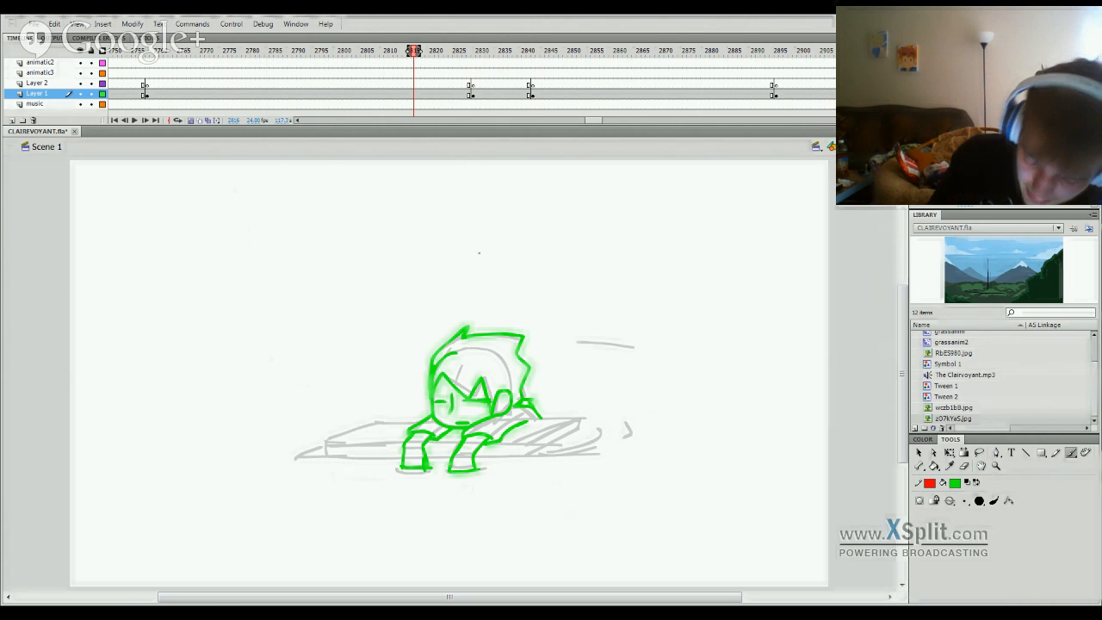
# Step: Try to move the green figure off the grey raft sketch with Free Transform
pyautogui.click(91, 93)
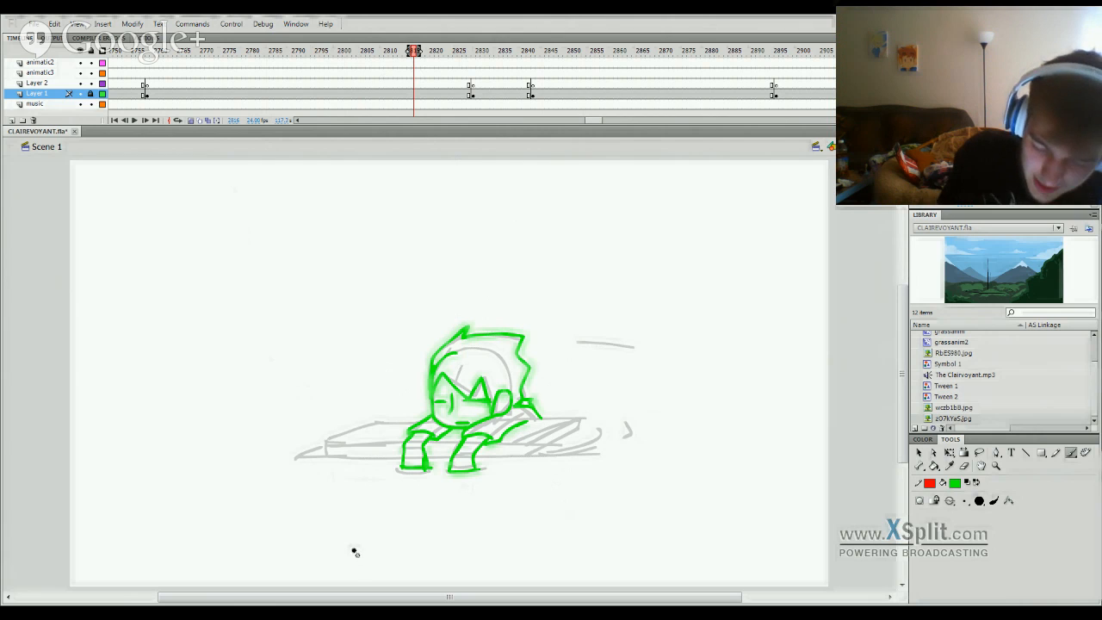
pyautogui.click(90, 93)
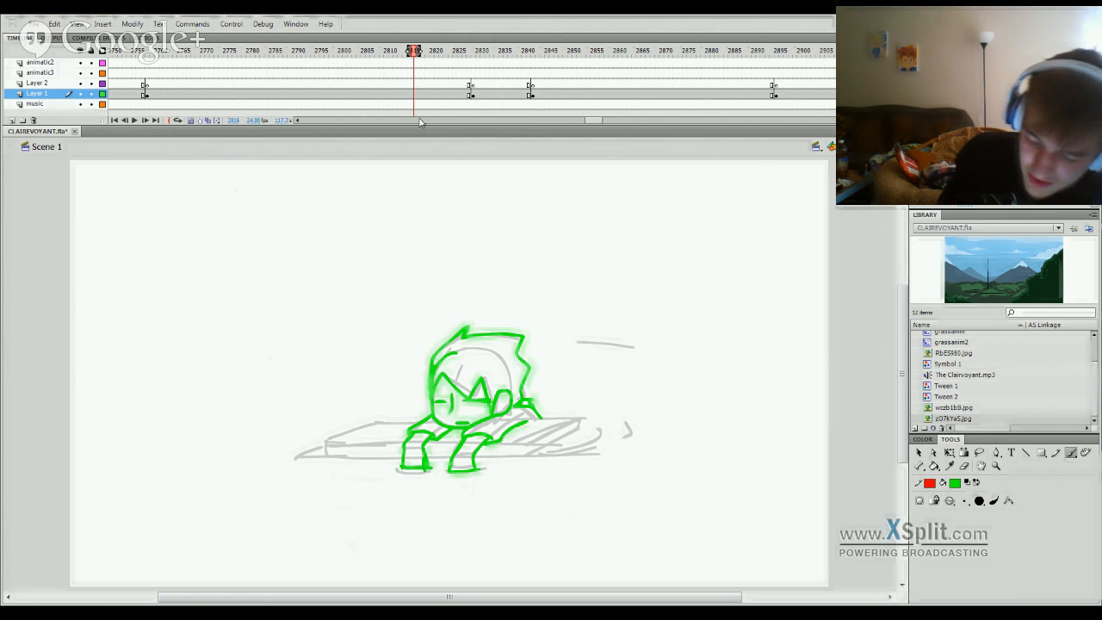
pyautogui.press('q')
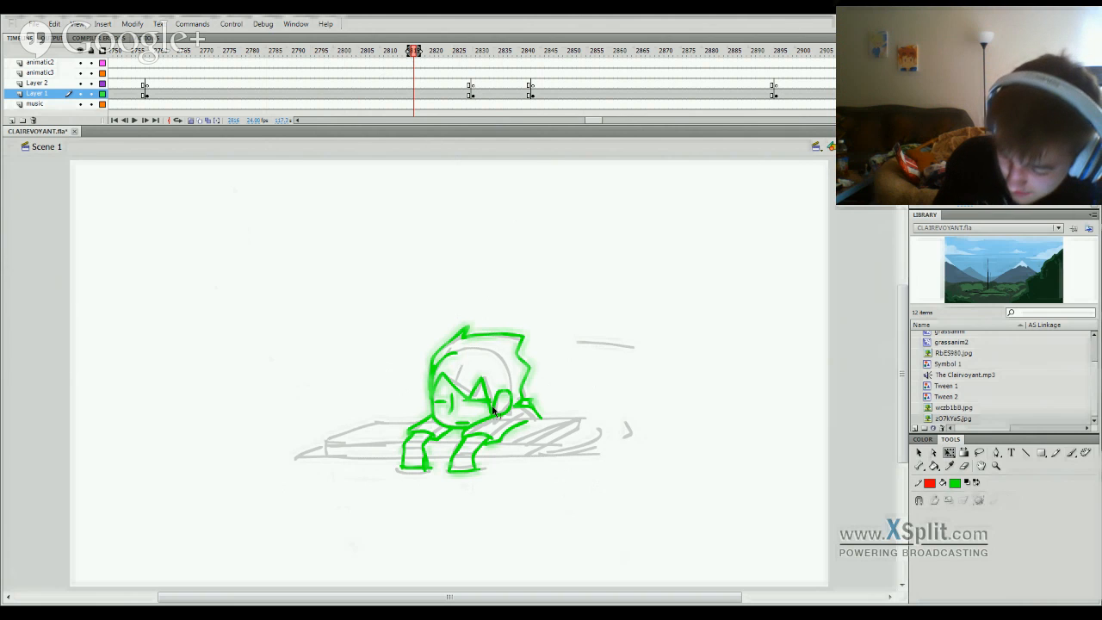
pyautogui.click(495, 416)
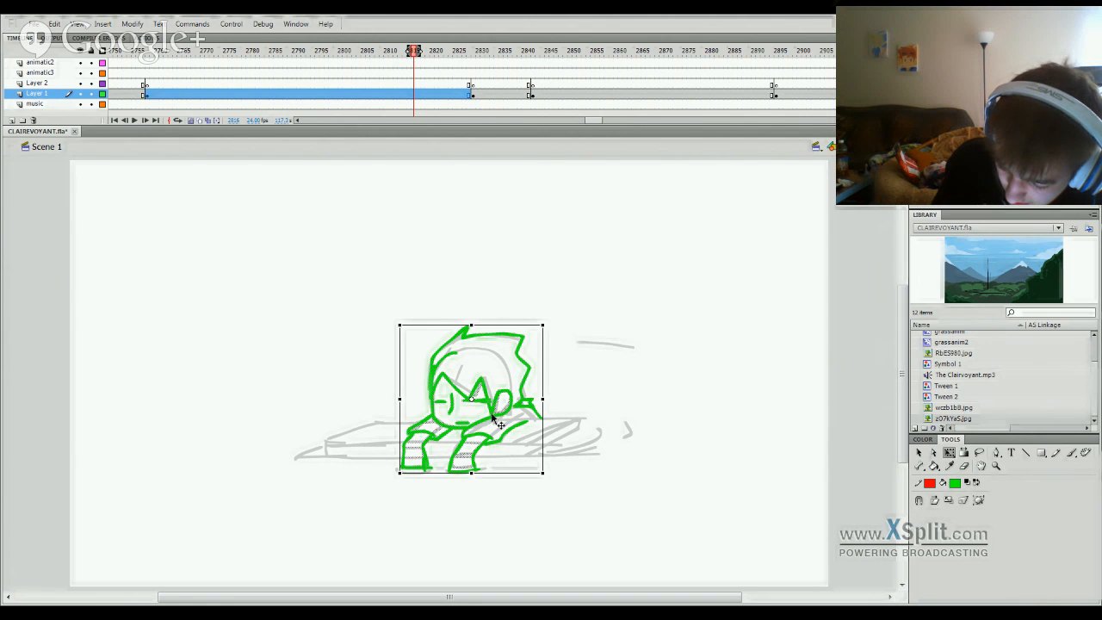
pyautogui.moveTo(495, 416)
pyautogui.mouseDown()
pyautogui.moveTo(526, 387)
pyautogui.moveTo(686, 324)
pyautogui.moveTo(724, 278)
pyautogui.mouseUp()
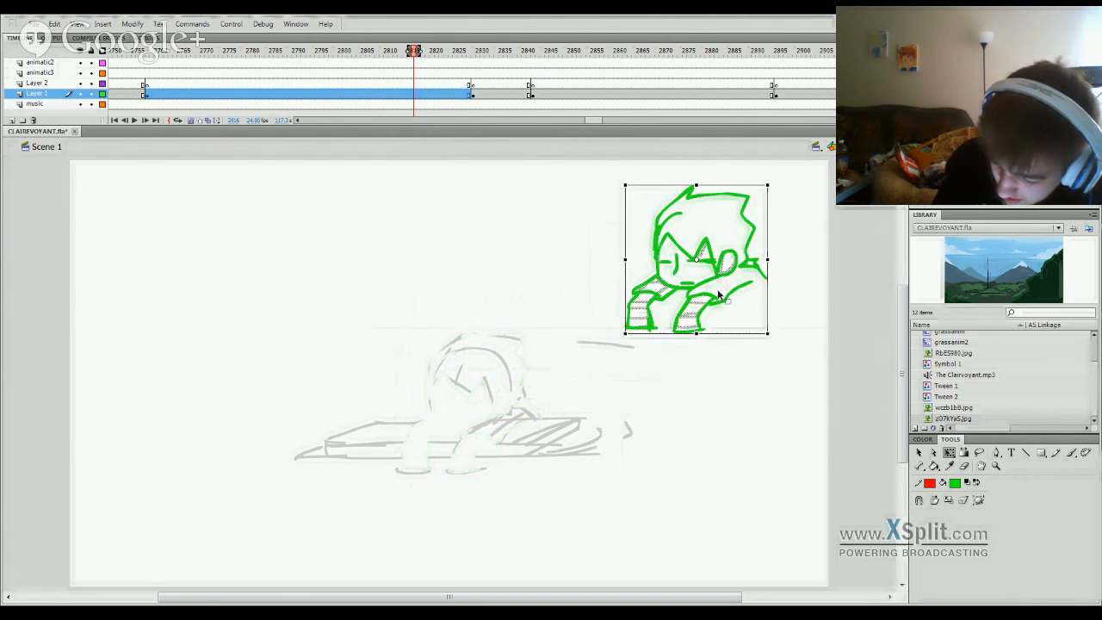
pyautogui.click(726, 445)
pyautogui.hotkey('ctrl', 'z')
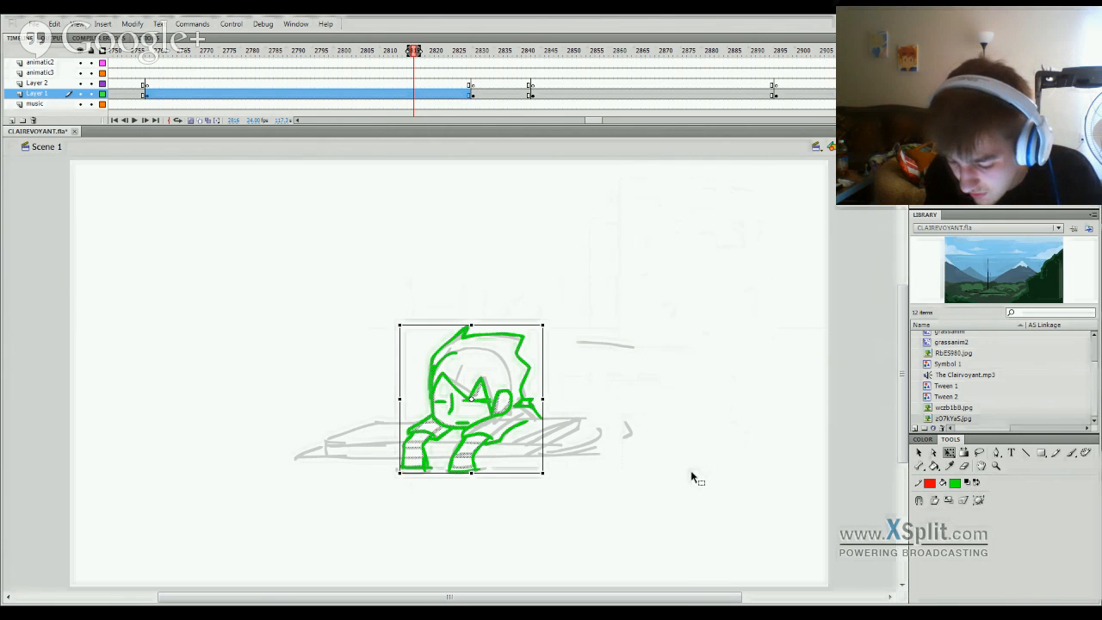
pyautogui.click(706, 462)
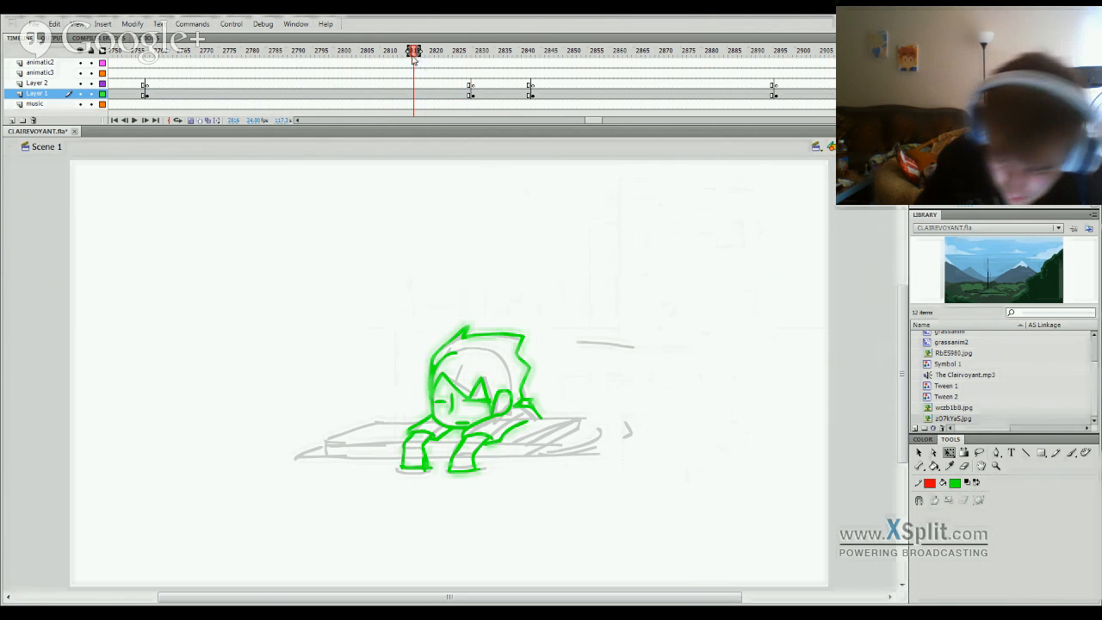
pyautogui.click(443, 93)
pyautogui.click(505, 397)
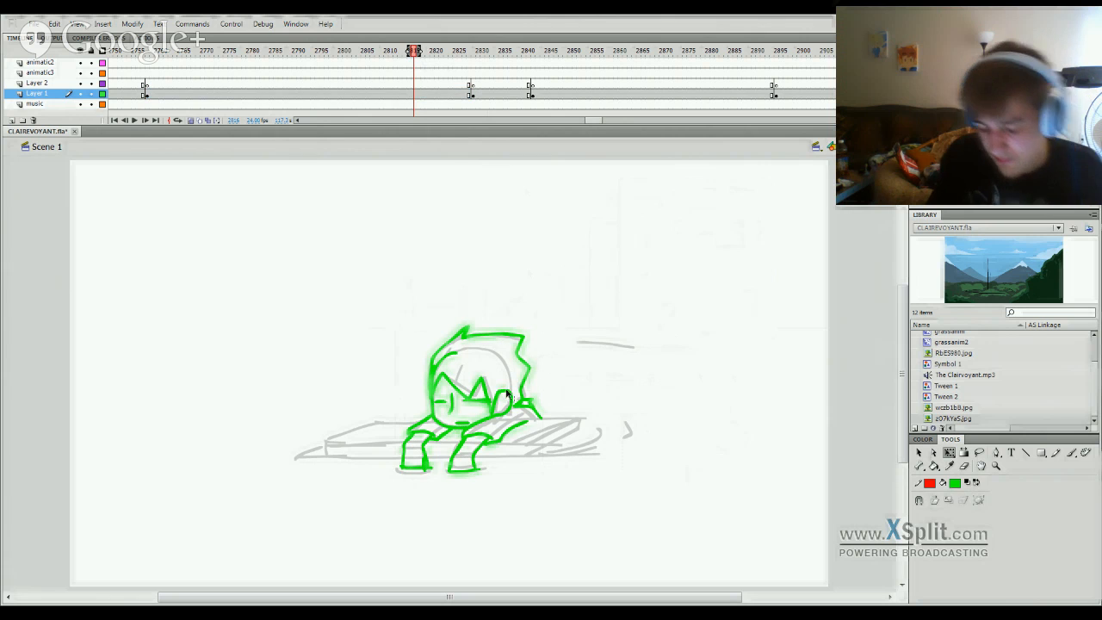
# Step: Undo the green tracing of the raft figure on Layer 1
pyautogui.press('.')
pyautogui.press('.')
pyautogui.press('.')
pyautogui.press('.')
pyautogui.press('.')
pyautogui.press(',')
pyautogui.press(',')
pyautogui.press(',')
pyautogui.press(',')
pyautogui.press(',')
pyautogui.press(',')
pyautogui.press(',')
pyautogui.press(',')
pyautogui.press(',')
pyautogui.press(',')
pyautogui.press(',')
pyautogui.press(',')
pyautogui.press(',')
pyautogui.press(',')
pyautogui.press(',')
pyautogui.press(',')
pyautogui.press(',')
pyautogui.press(',')
pyautogui.press(',')
pyautogui.press(',')
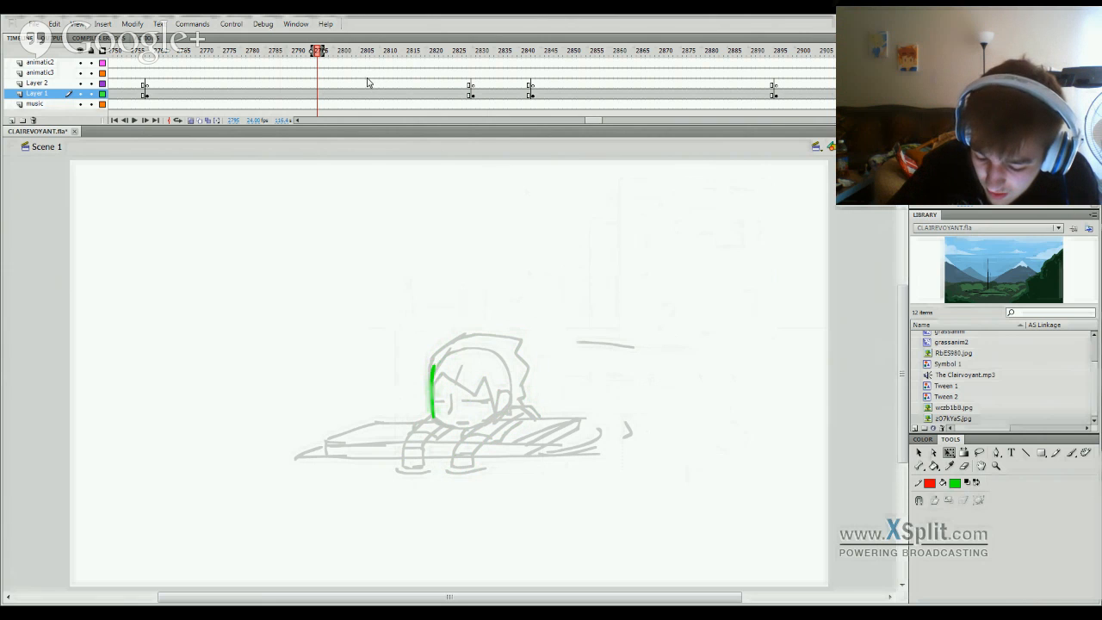
# Step: Lock Layer 1 and trace the raft figure's hair, fringe and ear in green with the Brush tool on Layer 2 at frame 2758
pyautogui.moveTo(392, 50)
pyautogui.mouseDown()
pyautogui.moveTo(573, 50)
pyautogui.moveTo(404, 50)
pyautogui.mouseUp()
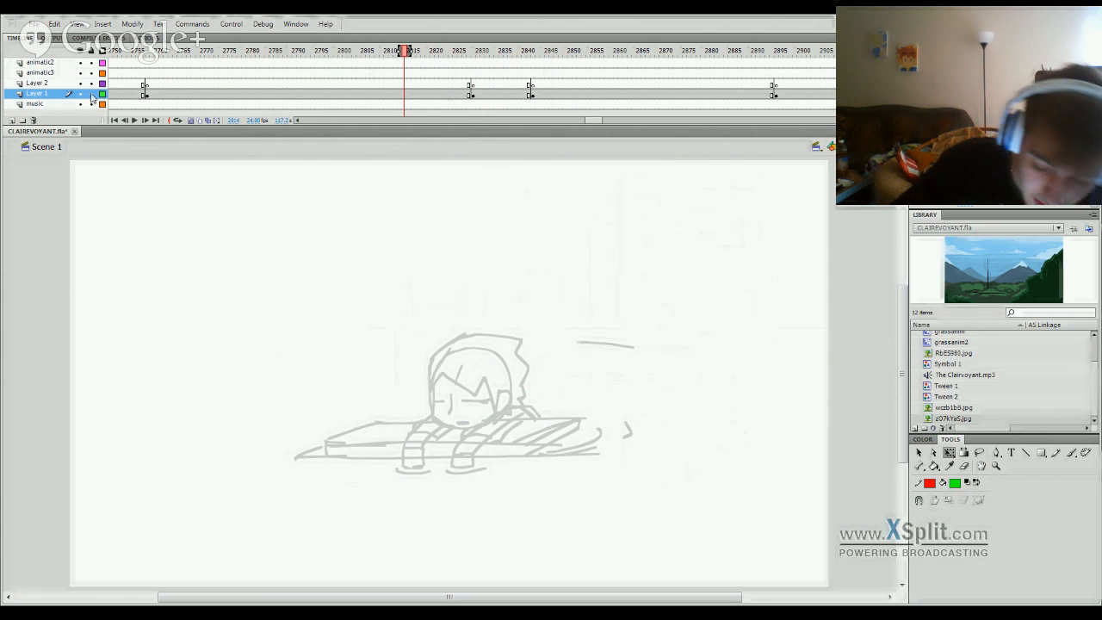
pyautogui.click(91, 94)
pyautogui.click(147, 83)
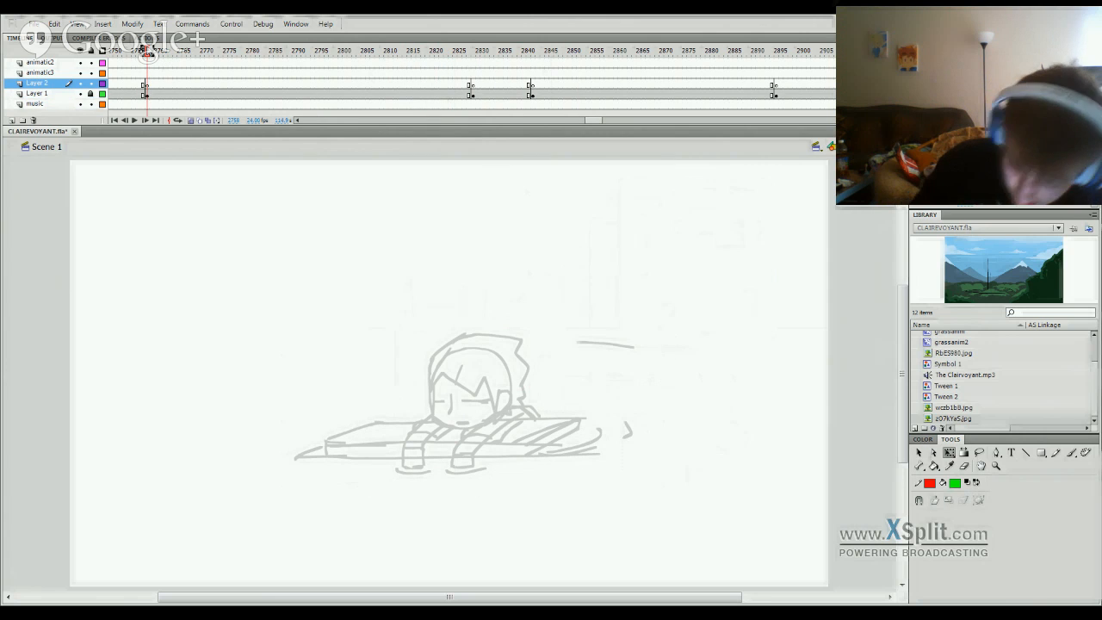
pyautogui.press('b')
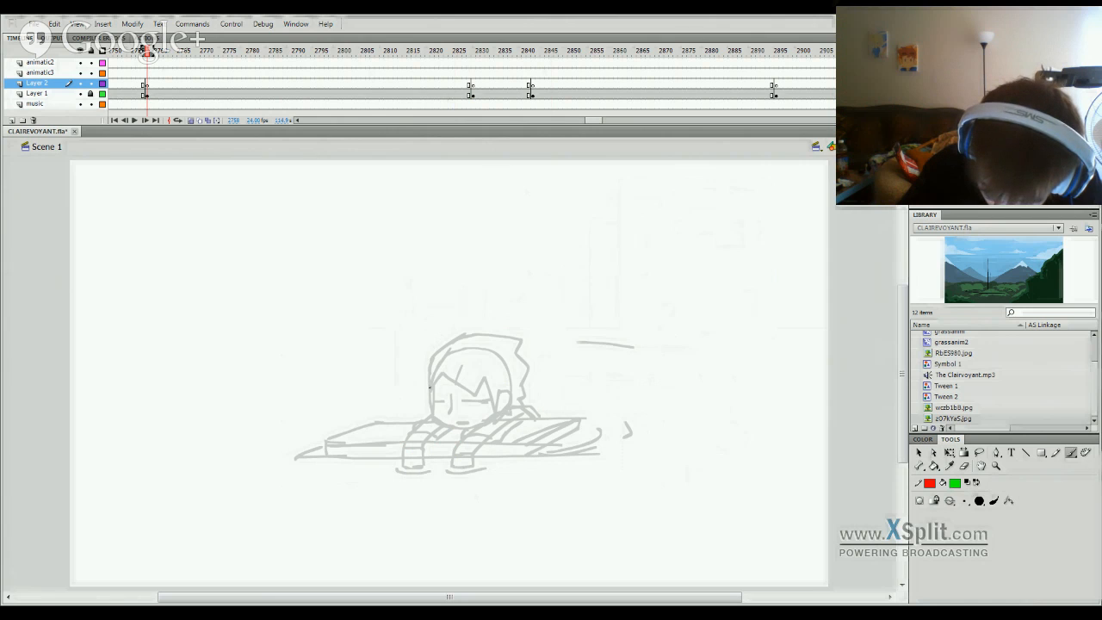
pyautogui.moveTo(430, 387)
pyautogui.mouseDown()
pyautogui.moveTo(433, 357)
pyautogui.moveTo(475, 327)
pyautogui.moveTo(523, 341)
pyautogui.moveTo(522, 403)
pyautogui.mouseUp()
pyautogui.moveTo(431, 372)
pyautogui.mouseDown()
pyautogui.moveTo(460, 374)
pyautogui.moveTo(476, 396)
pyautogui.moveTo(484, 379)
pyautogui.moveTo(498, 410)
pyautogui.moveTo(503, 394)
pyautogui.moveTo(512, 408)
pyautogui.mouseUp()
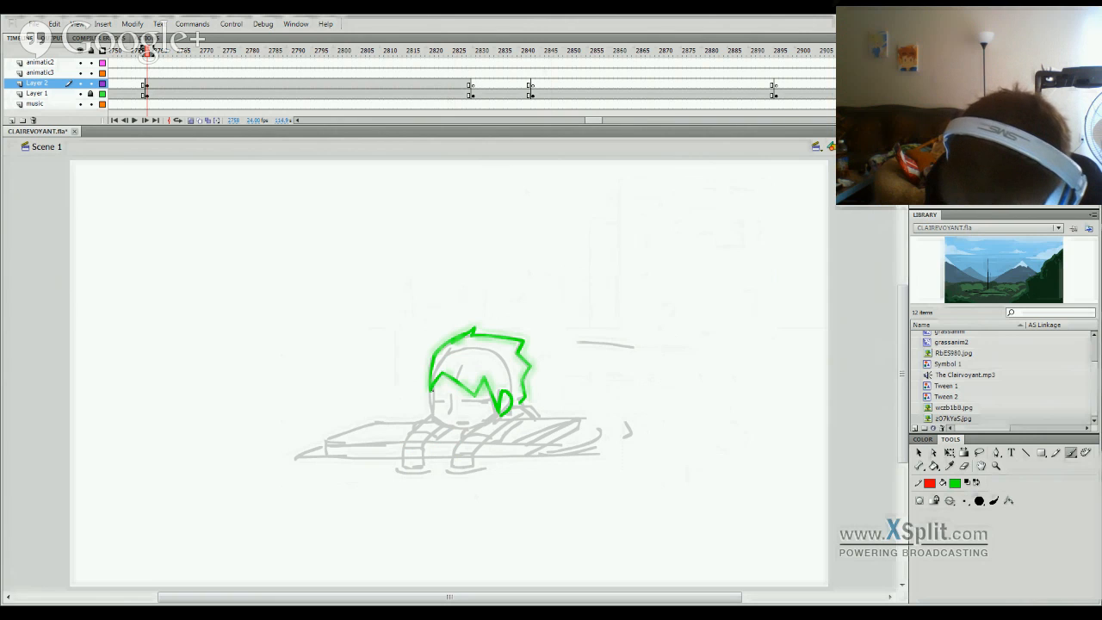
# Step: Trace the figure's jaw, upper sleeve and shoulder in green on Layer 2, redrawing the shoulder line until it fits
pyautogui.moveTo(436, 382)
pyautogui.mouseDown()
pyautogui.moveTo(431, 414)
pyautogui.moveTo(465, 428)
pyautogui.moveTo(463, 440)
pyautogui.moveTo(493, 418)
pyautogui.moveTo(481, 437)
pyautogui.moveTo(521, 422)
pyautogui.mouseUp()
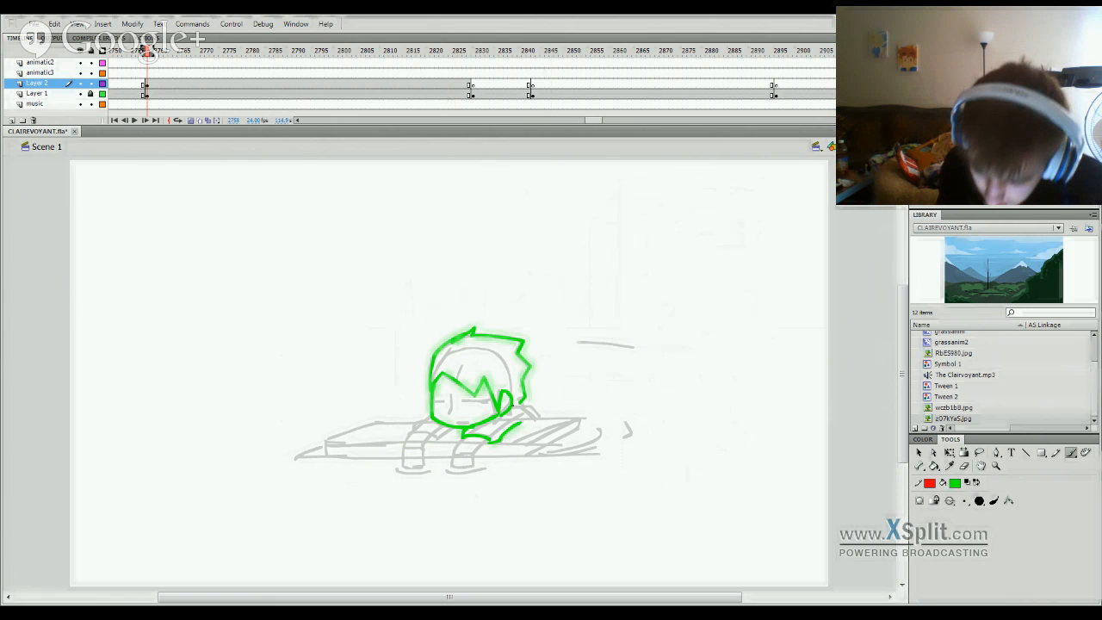
pyautogui.moveTo(512, 405); pyautogui.dragTo(531, 405)
pyautogui.hotkey('ctrl', 'z')
pyautogui.moveTo(530, 406)
pyautogui.mouseDown()
pyautogui.moveTo(519, 421)
pyautogui.moveTo(534, 406)
pyautogui.mouseUp()
pyautogui.hotkey('ctrl', 'z')
pyautogui.hotkey('ctrl', 'z')
pyautogui.hotkey('ctrl', 'z')
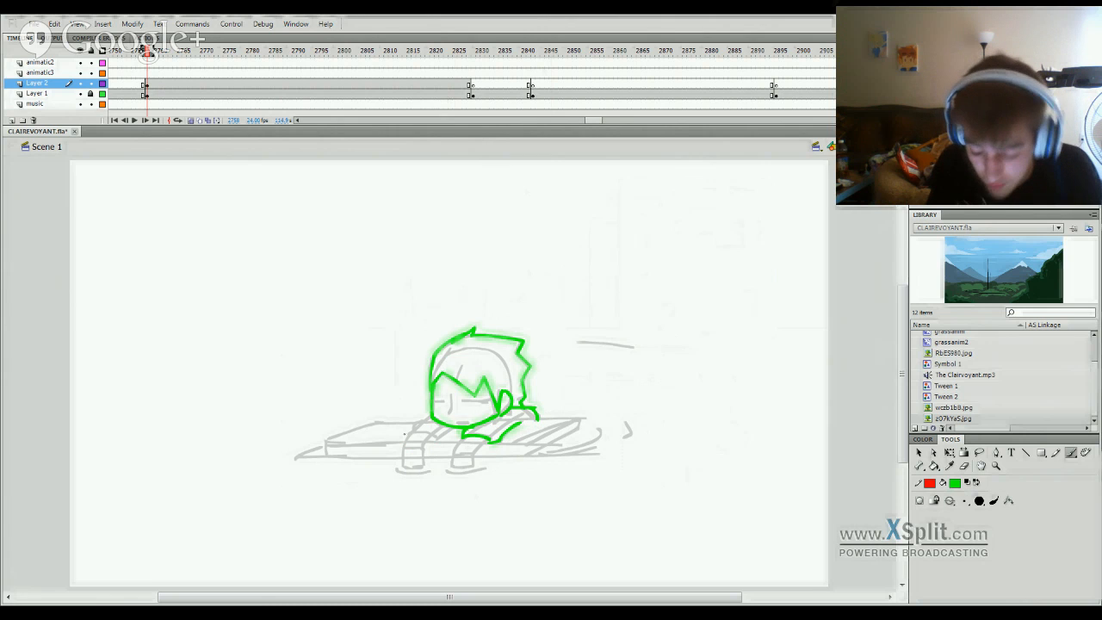
# Step: Trace the figure's remaining sleeve, both forearms hanging over the raft edge, and the facial guide lines in green on Layer 2
pyautogui.moveTo(427, 415)
pyautogui.mouseDown()
pyautogui.moveTo(406, 431)
pyautogui.moveTo(455, 436)
pyautogui.mouseUp()
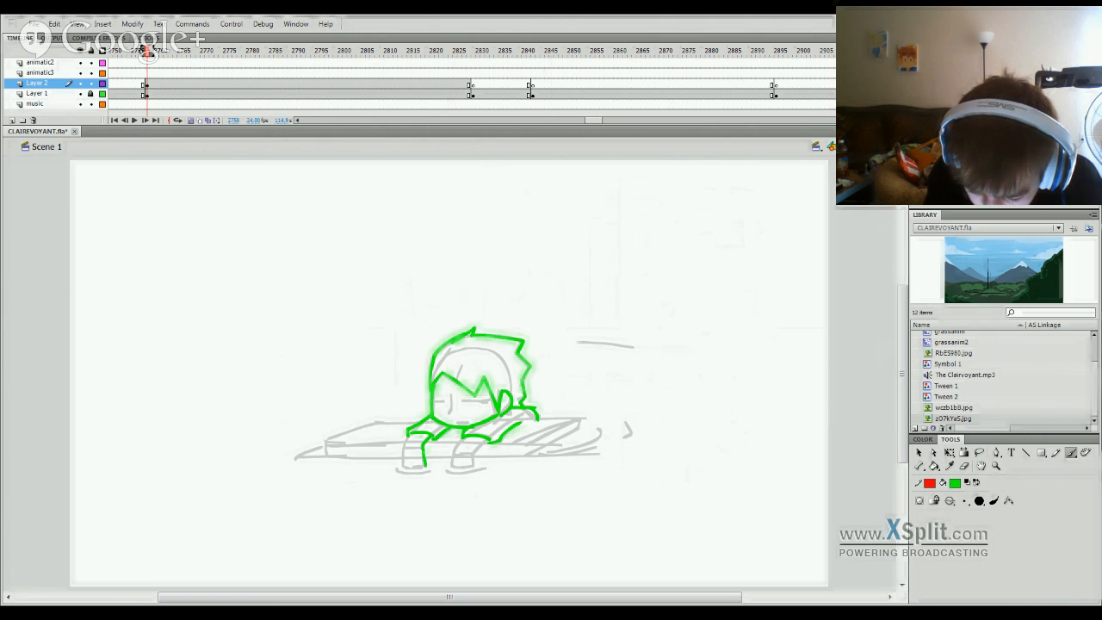
pyautogui.moveTo(416, 435)
pyautogui.mouseDown()
pyautogui.moveTo(401, 469)
pyautogui.moveTo(427, 470)
pyautogui.mouseUp()
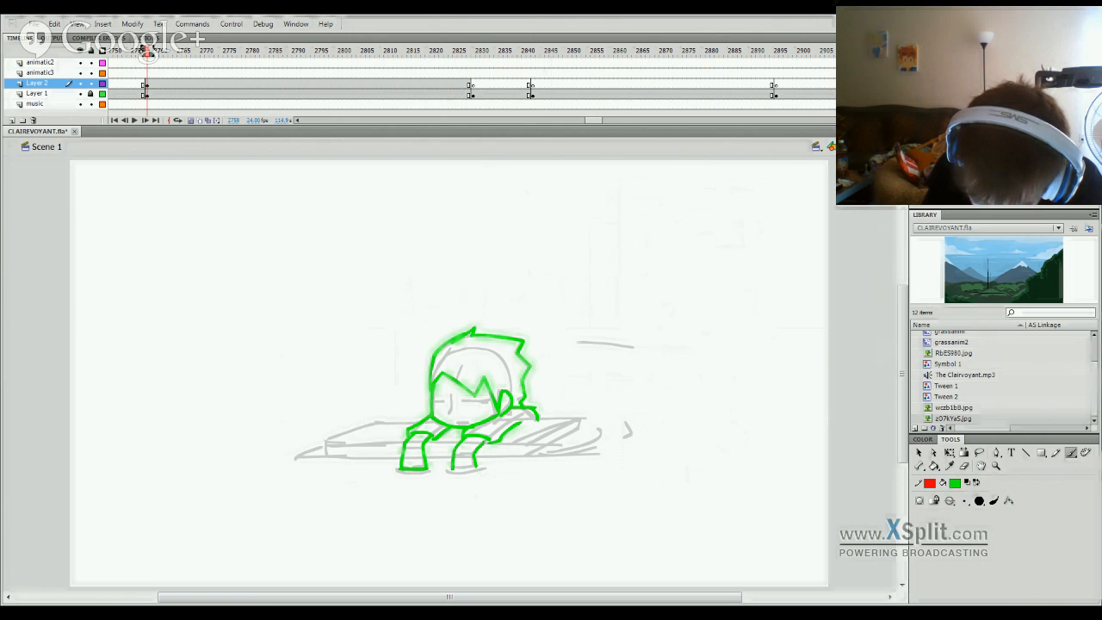
pyautogui.moveTo(451, 469); pyautogui.dragTo(480, 471)
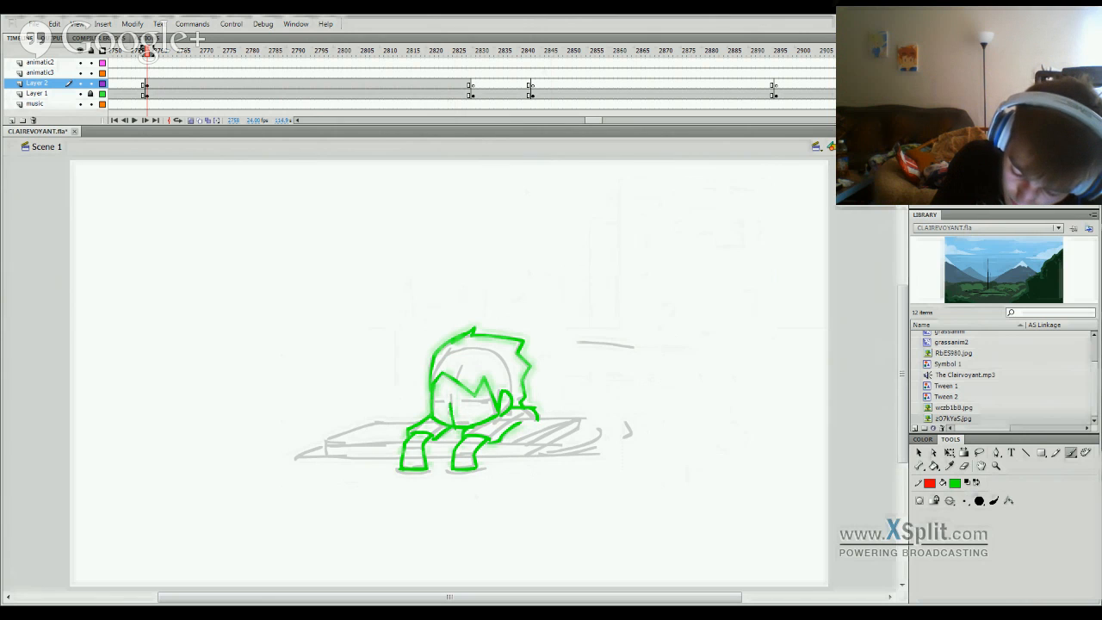
pyautogui.moveTo(450, 403)
pyautogui.mouseDown()
pyautogui.moveTo(451, 374)
pyautogui.moveTo(484, 400)
pyautogui.mouseUp()
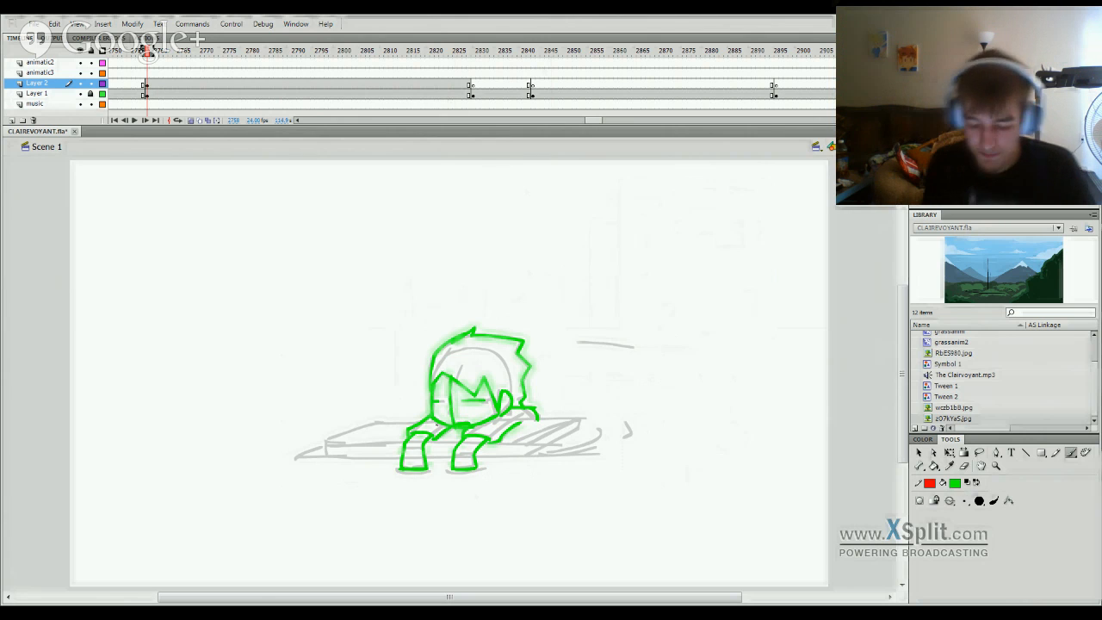
# Step: At the frame 2829 pose on Layer 2, trace the lowered head's cheek, face centre line, near hand and ear in green
pyautogui.press('Return')
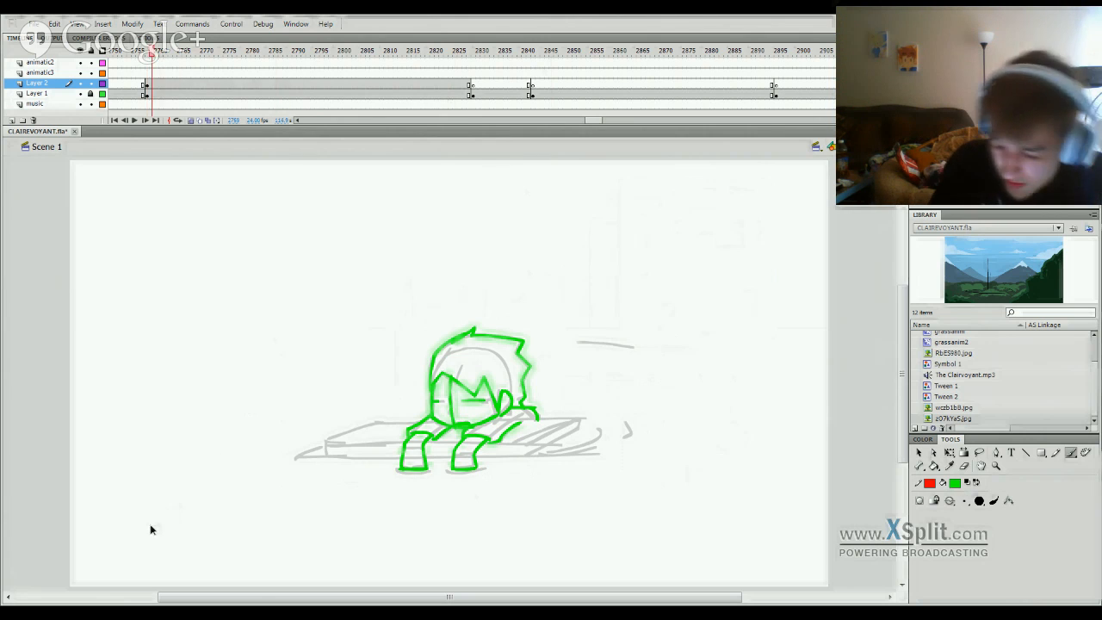
pyautogui.click(496, 53)
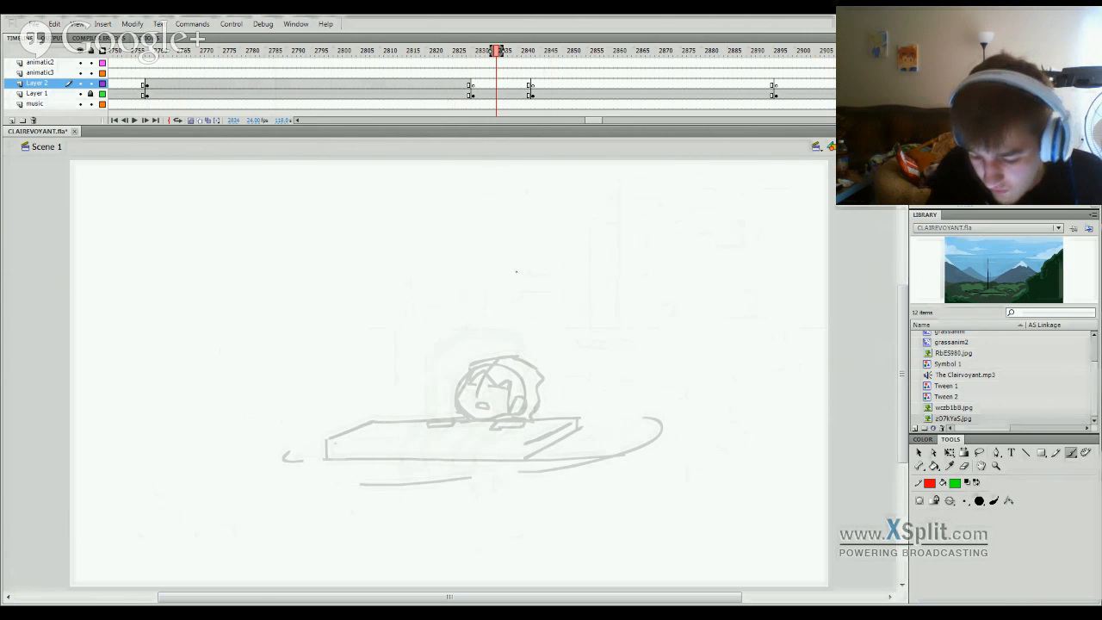
pyautogui.click(476, 54)
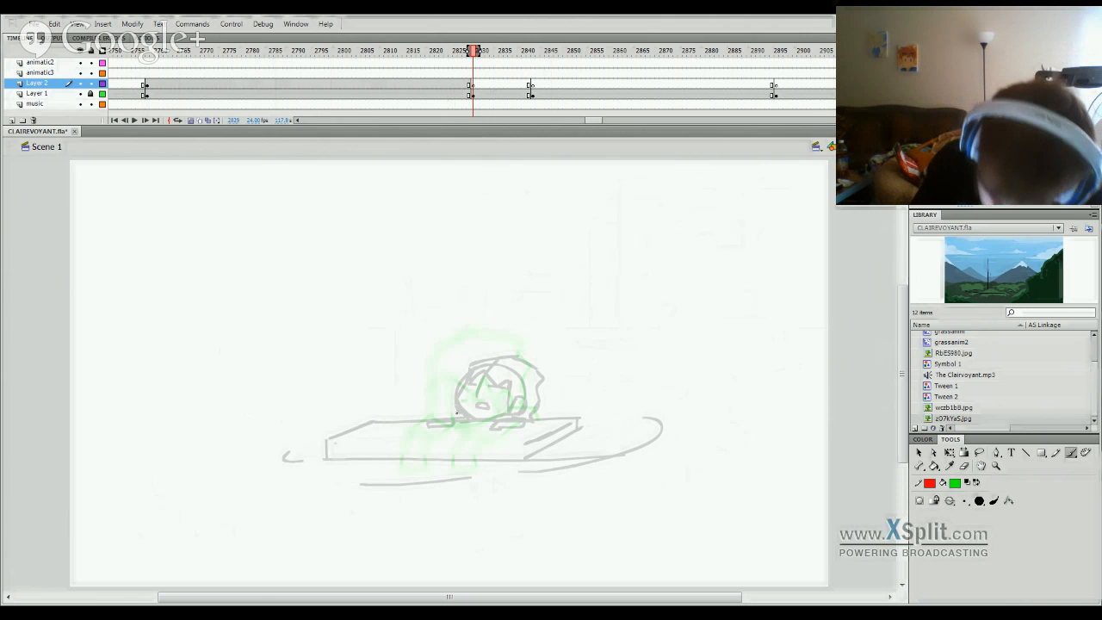
pyautogui.moveTo(459, 417)
pyautogui.mouseDown()
pyautogui.moveTo(468, 383)
pyautogui.moveTo(474, 400)
pyautogui.moveTo(463, 387)
pyautogui.moveTo(453, 406)
pyautogui.mouseUp()
pyautogui.hotkey('ctrl', 'z')
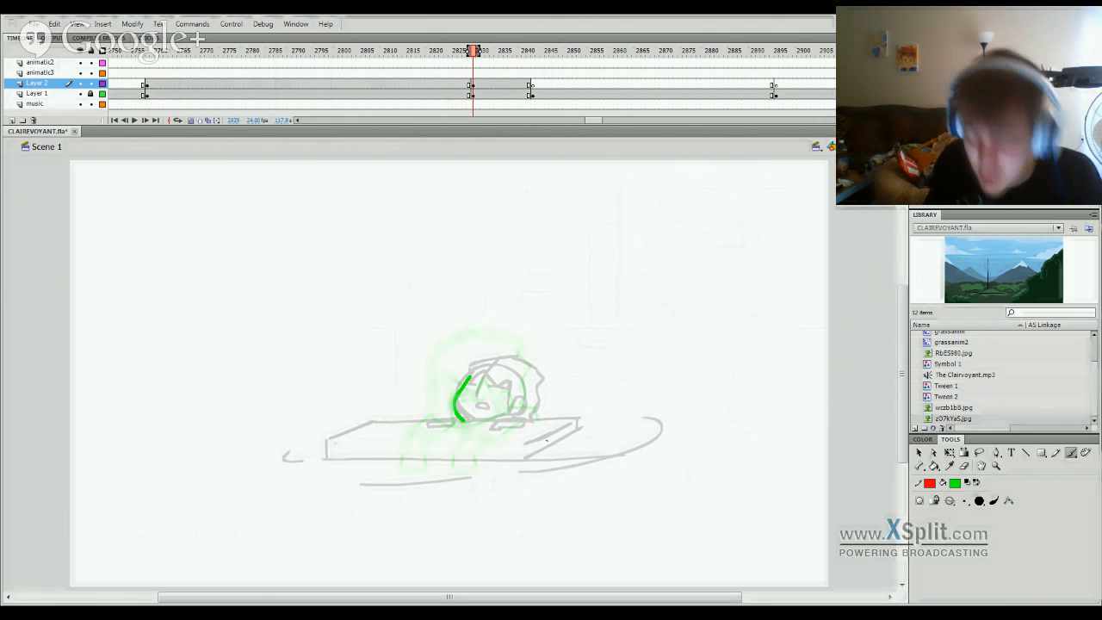
pyautogui.moveTo(472, 416); pyautogui.dragTo(494, 370)
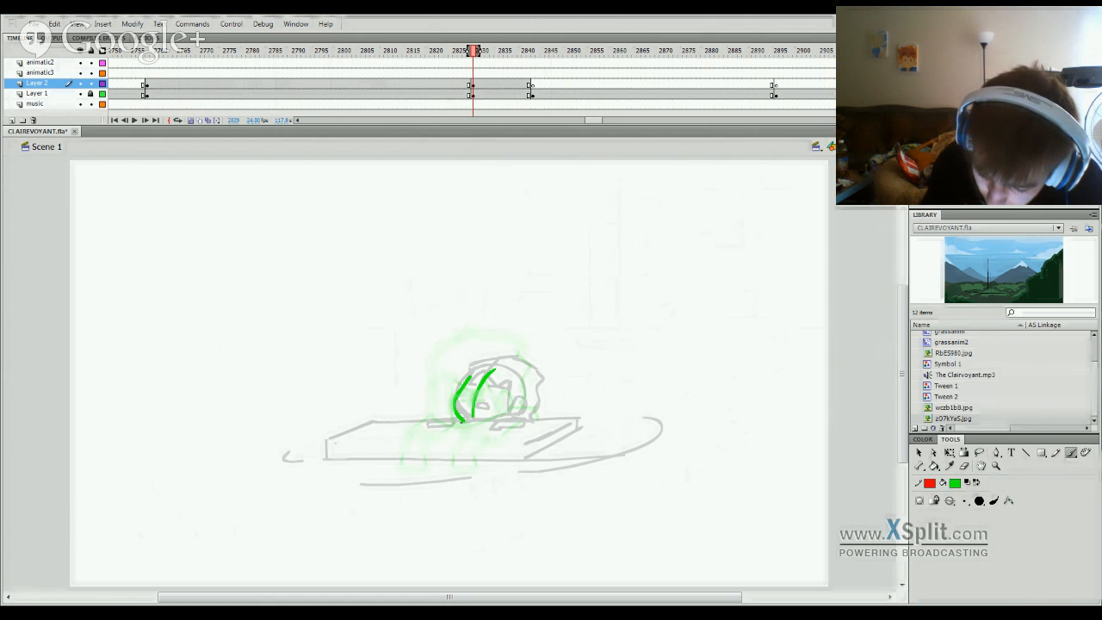
pyautogui.moveTo(492, 427)
pyautogui.mouseDown()
pyautogui.moveTo(525, 421)
pyautogui.moveTo(501, 415)
pyautogui.moveTo(525, 421)
pyautogui.moveTo(495, 428)
pyautogui.mouseUp()
pyautogui.hotkey('ctrl', 'z')
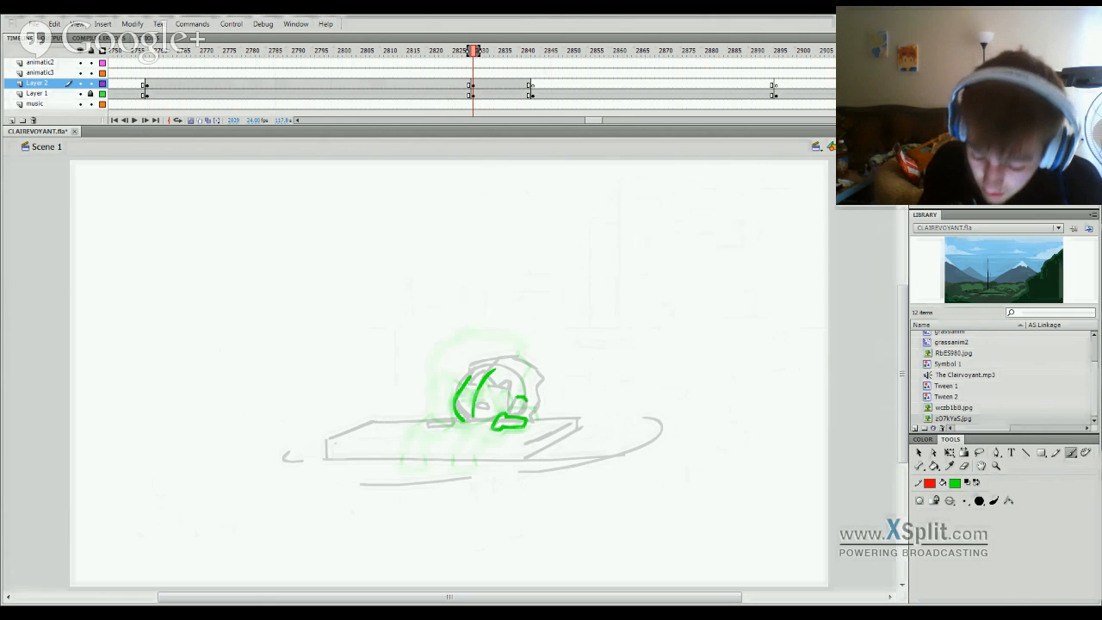
pyautogui.moveTo(527, 401)
pyautogui.mouseDown()
pyautogui.moveTo(520, 415)
pyautogui.moveTo(505, 408)
pyautogui.moveTo(520, 401)
pyautogui.mouseUp()
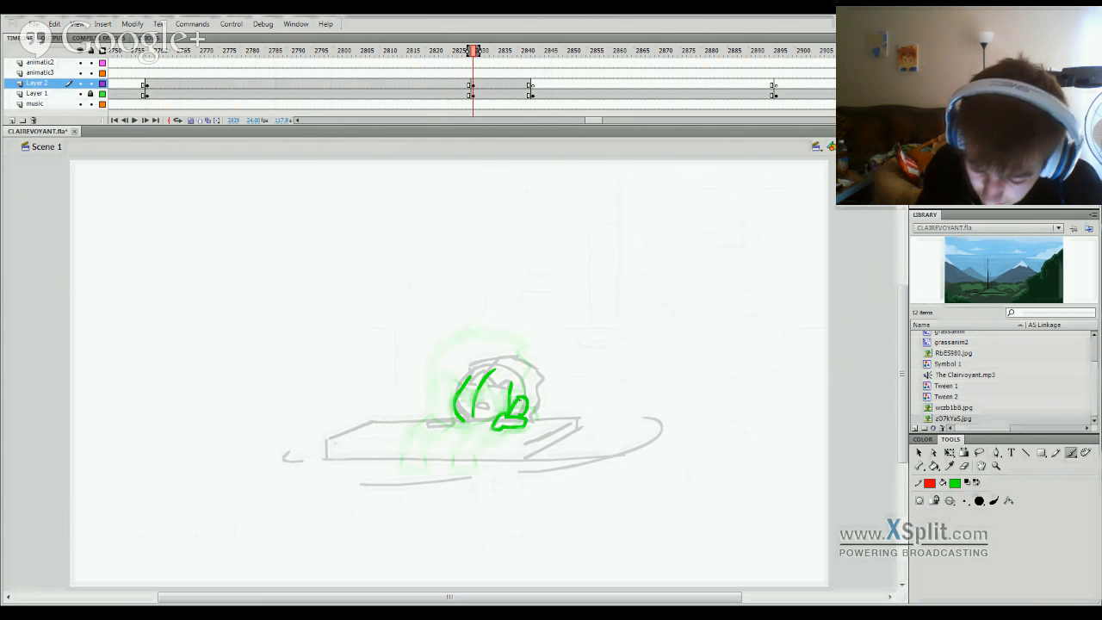
# Step: Trace the lowered figure's hair outline and fringe in green, redrawing lines until they fit, and add the second hand and mouth
pyautogui.moveTo(456, 376); pyautogui.dragTo(482, 361)
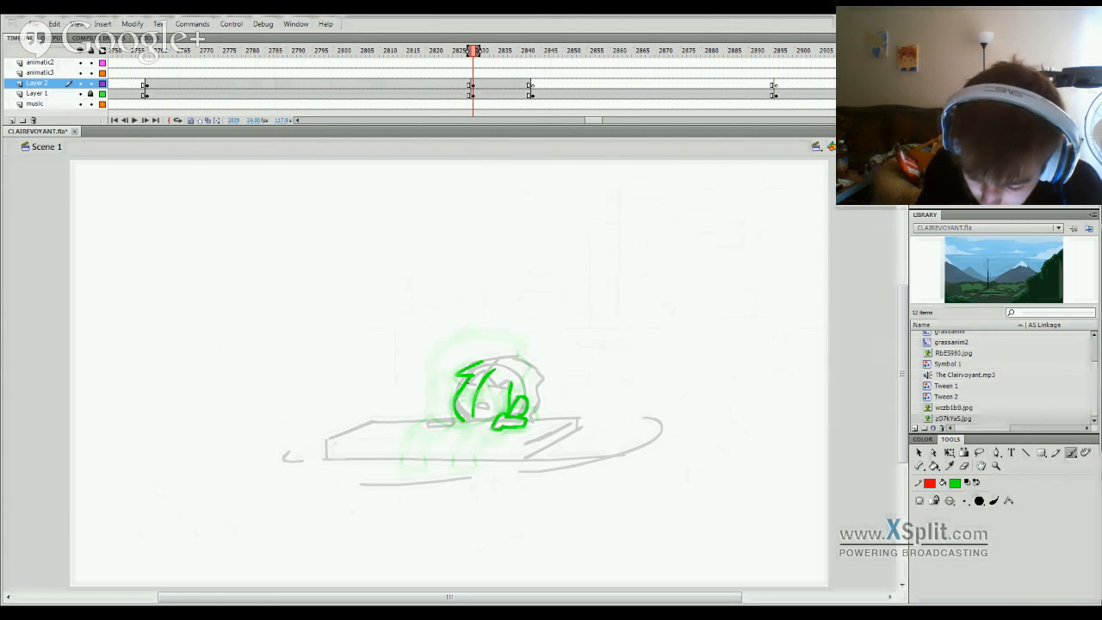
pyautogui.hotkey('ctrl', 'z')
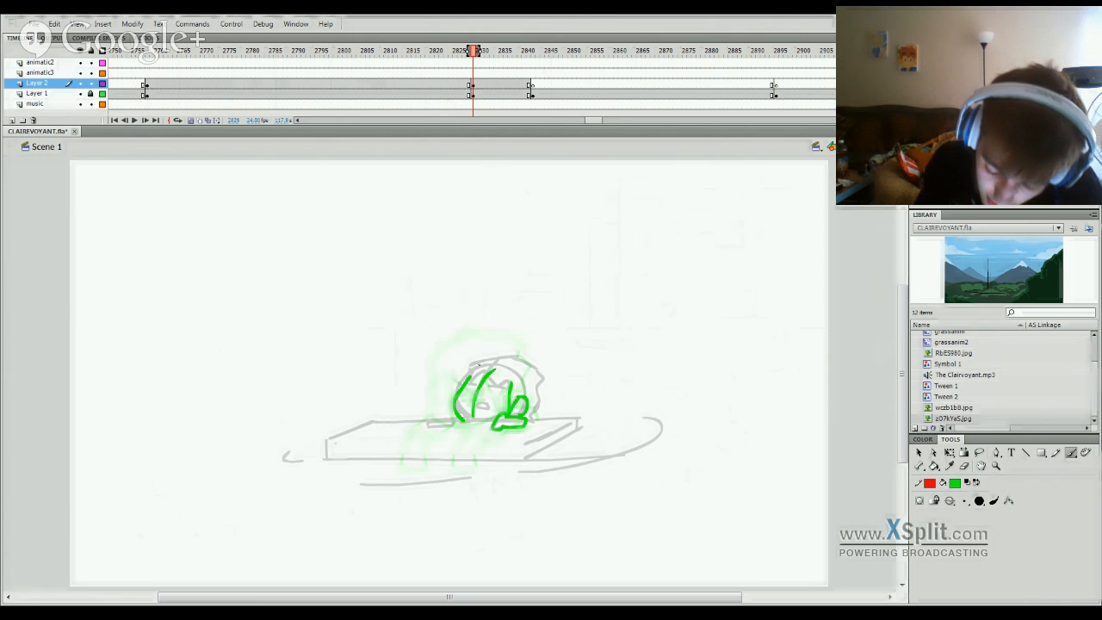
pyautogui.moveTo(492, 358)
pyautogui.mouseDown()
pyautogui.moveTo(446, 373)
pyautogui.moveTo(468, 379)
pyautogui.moveTo(452, 385)
pyautogui.moveTo(453, 370)
pyautogui.moveTo(490, 361)
pyautogui.moveTo(463, 373)
pyautogui.moveTo(458, 391)
pyautogui.moveTo(494, 360)
pyautogui.moveTo(522, 363)
pyautogui.moveTo(541, 376)
pyautogui.moveTo(530, 420)
pyautogui.mouseUp()
pyautogui.hotkey('ctrl', 'z')
pyautogui.hotkey('ctrl', 'z')
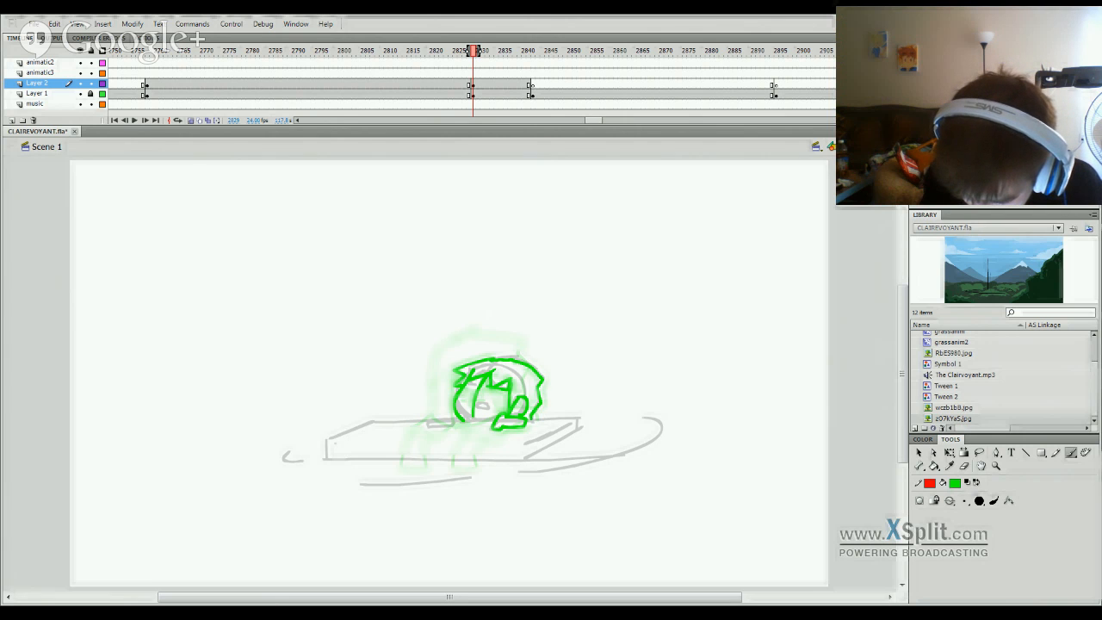
pyautogui.moveTo(532, 366); pyautogui.dragTo(541, 411)
pyautogui.moveTo(429, 420)
pyautogui.mouseDown()
pyautogui.moveTo(454, 411)
pyautogui.moveTo(457, 422)
pyautogui.moveTo(495, 421)
pyautogui.moveTo(487, 409)
pyautogui.mouseUp()
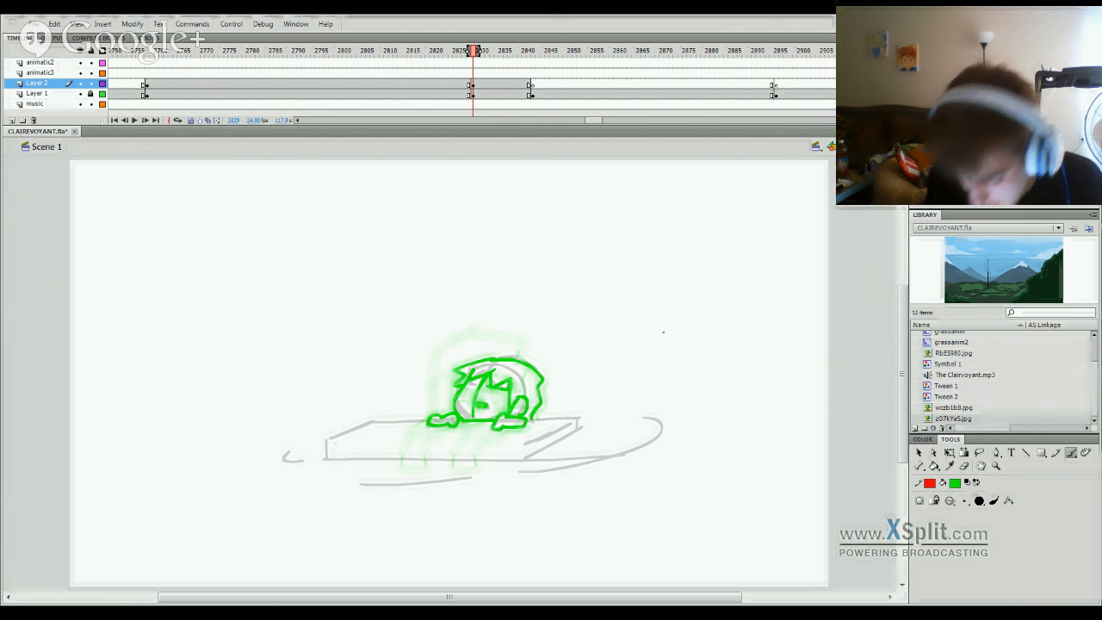
# Step: Insert a blank keyframe on Layer 2 at frame 2826, hide Layer 1, and extend the onion-skin range to the next keyframe
pyautogui.moveTo(475, 67); pyautogui.dragTo(554, 202)
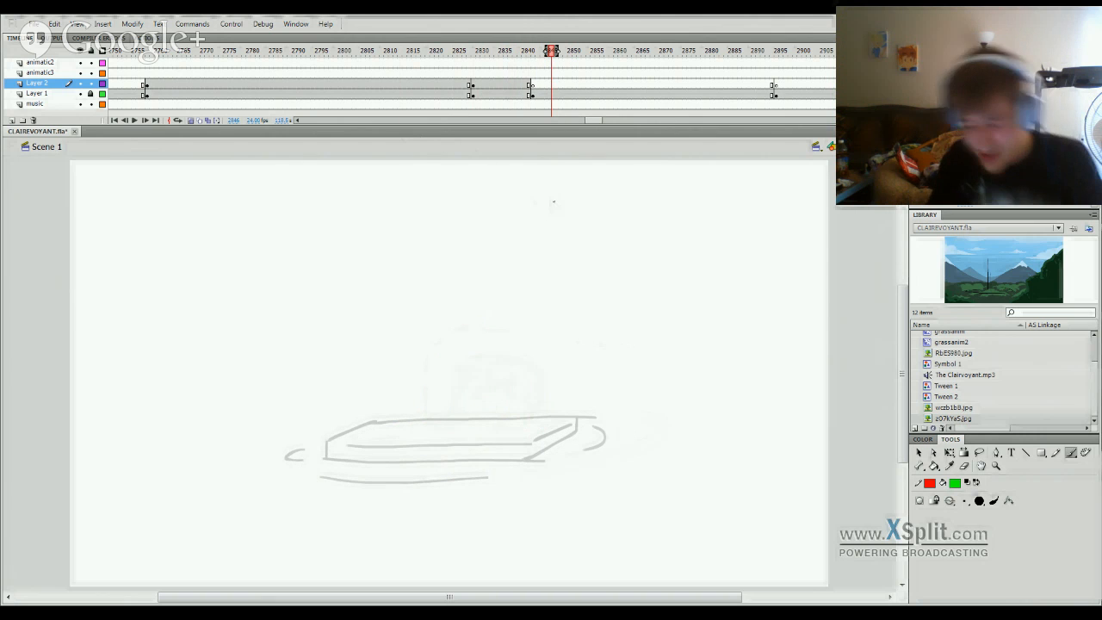
pyautogui.click(459, 83)
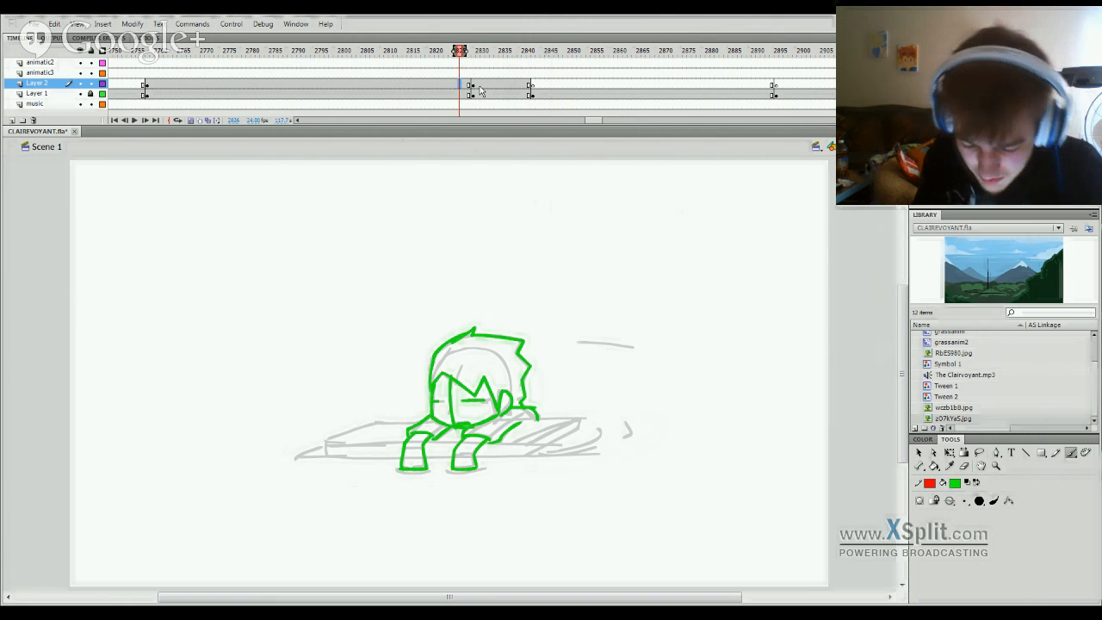
pyautogui.press('F7')
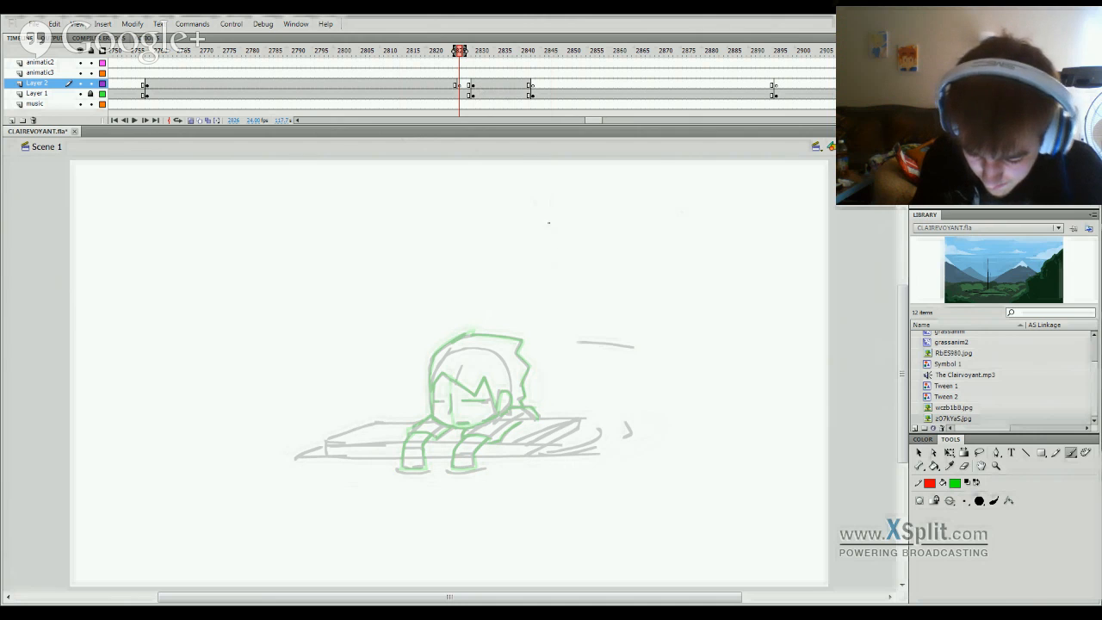
pyautogui.click(80, 93)
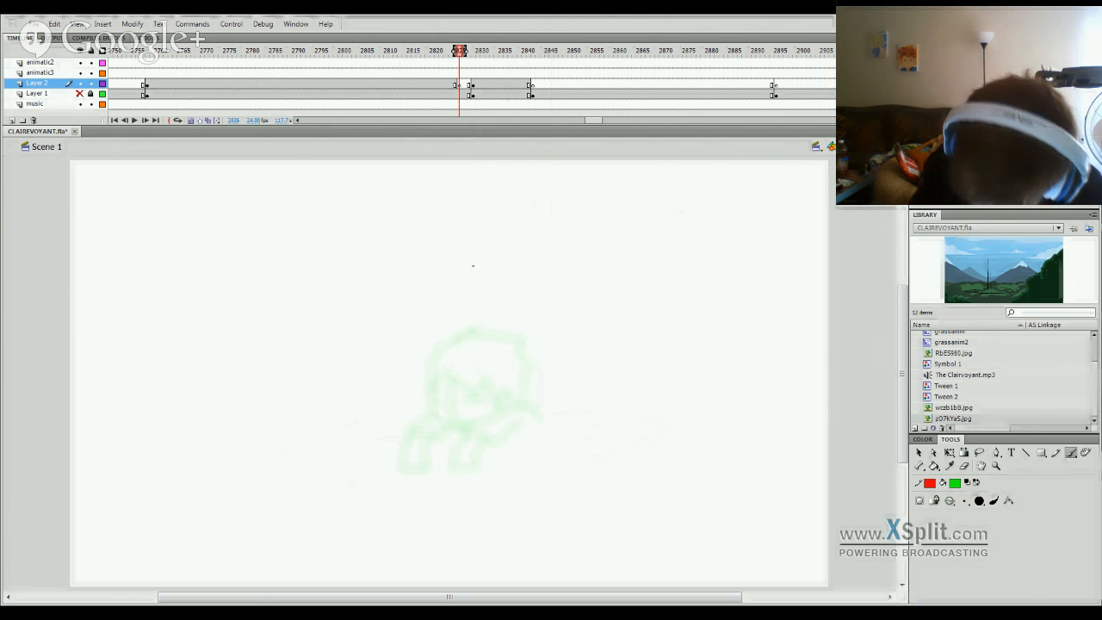
pyautogui.moveTo(466, 52); pyautogui.dragTo(475, 53)
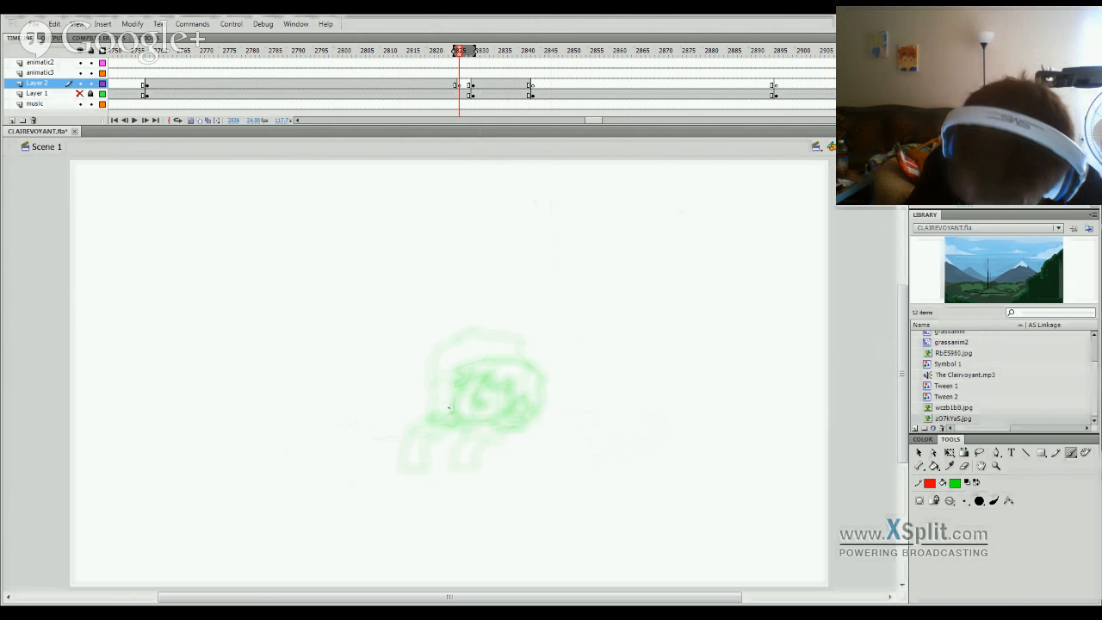
# Step: Draw the in-between figure's curved head top and near forearm with hand in green at frame 2826, redoing strokes as needed
pyautogui.moveTo(454, 423)
pyautogui.mouseDown()
pyautogui.moveTo(443, 413)
pyautogui.moveTo(451, 379)
pyautogui.moveTo(491, 353)
pyautogui.moveTo(515, 355)
pyautogui.moveTo(524, 384)
pyautogui.mouseUp()
pyautogui.hotkey('ctrl', 'z')
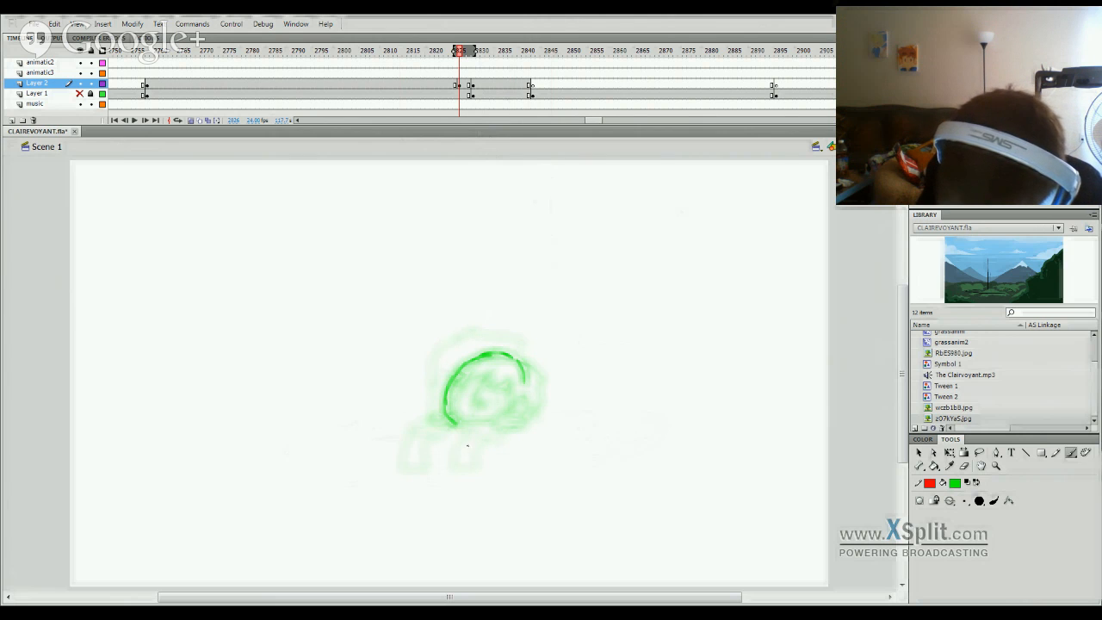
pyautogui.moveTo(466, 436)
pyautogui.mouseDown()
pyautogui.moveTo(460, 455)
pyautogui.moveTo(486, 456)
pyautogui.moveTo(506, 431)
pyautogui.moveTo(481, 429)
pyautogui.moveTo(511, 417)
pyautogui.moveTo(510, 434)
pyautogui.moveTo(522, 430)
pyautogui.moveTo(474, 434)
pyautogui.moveTo(485, 429)
pyautogui.mouseUp()
pyautogui.hotkey('ctrl', 'z')
pyautogui.hotkey('ctrl', 'z')
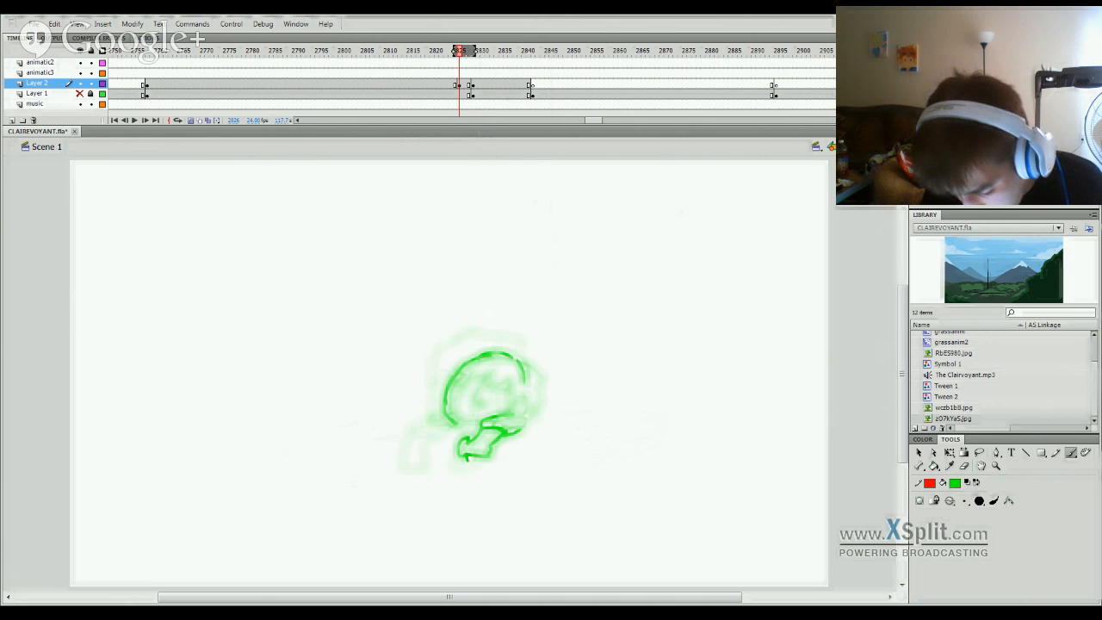
pyautogui.moveTo(467, 458); pyautogui.dragTo(488, 460)
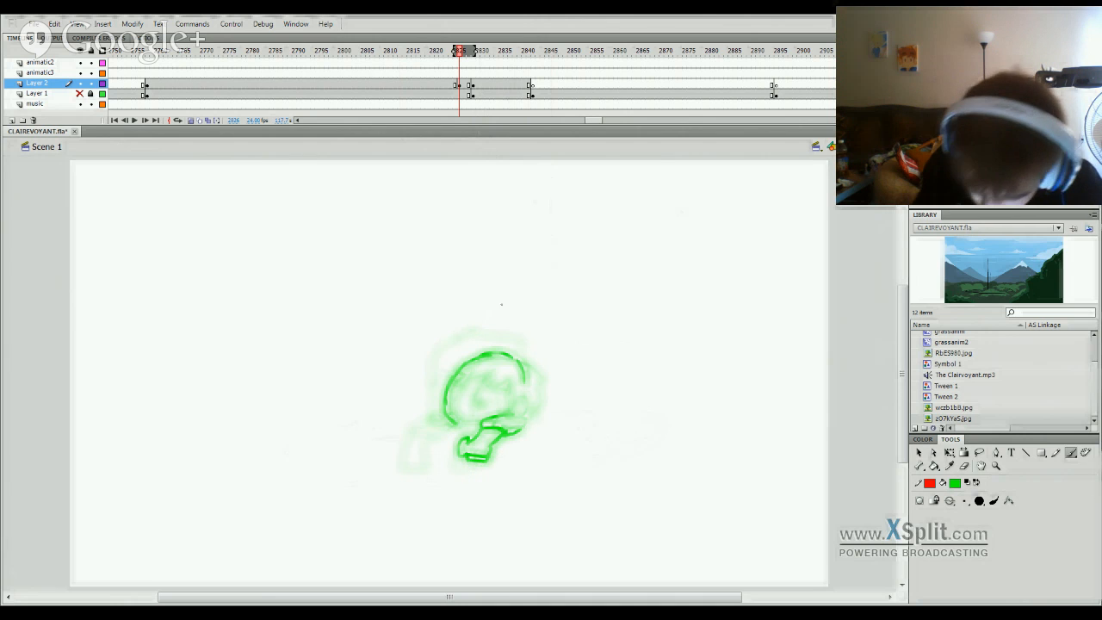
# Step: Close the in-between head with its jaw and cheek lines and add a curved face centre line
pyautogui.moveTo(454, 422); pyautogui.dragTo(484, 423)
pyautogui.hotkey('ctrl', 'z')
pyautogui.hotkey('ctrl', 'z')
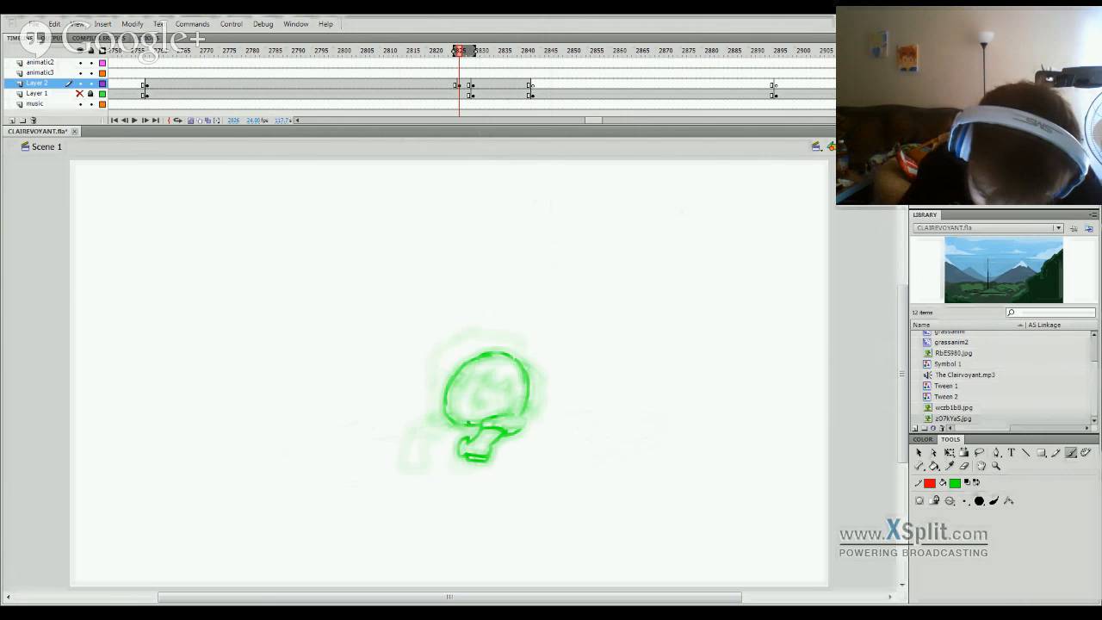
pyautogui.moveTo(474, 424); pyautogui.dragTo(488, 366)
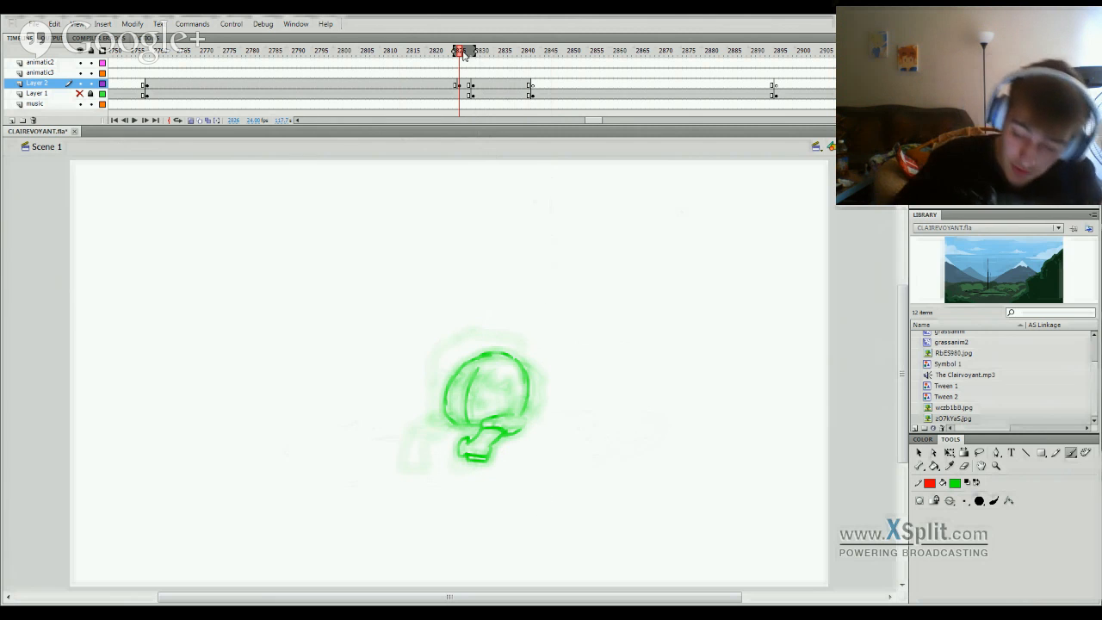
# Step: Compare with the neighbouring poses and draw the in-between figure's far hand and sleeve in green, up to the shoulder
pyautogui.moveTo(470, 56)
pyautogui.mouseDown()
pyautogui.moveTo(457, 57)
pyautogui.moveTo(487, 59)
pyautogui.moveTo(462, 69)
pyautogui.mouseUp()
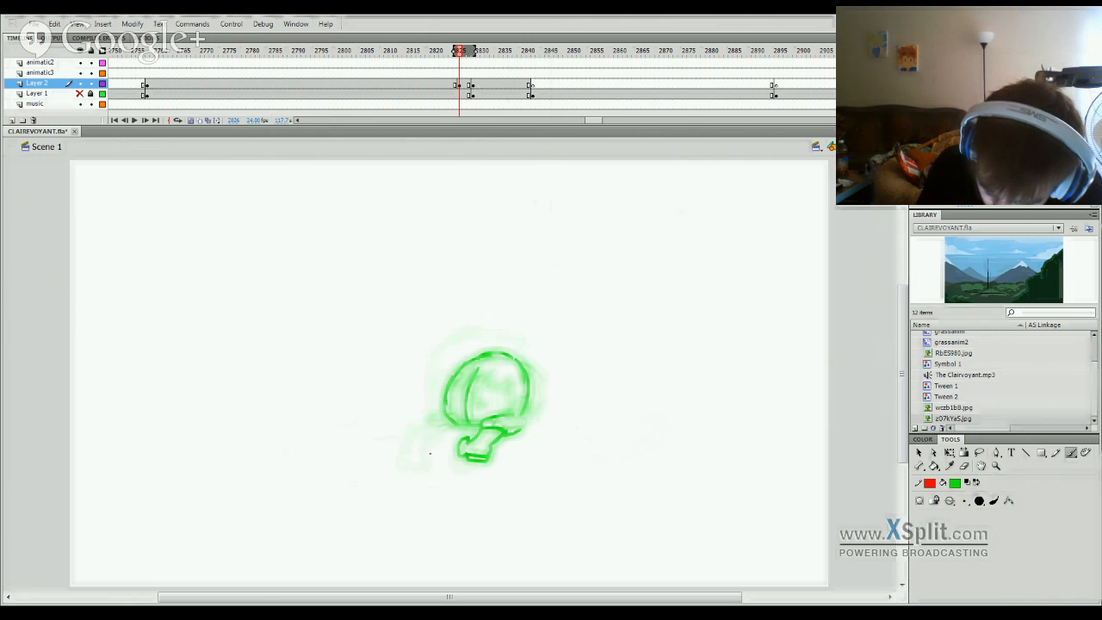
pyautogui.moveTo(431, 453)
pyautogui.mouseDown()
pyautogui.moveTo(436, 442)
pyautogui.moveTo(424, 440)
pyautogui.mouseUp()
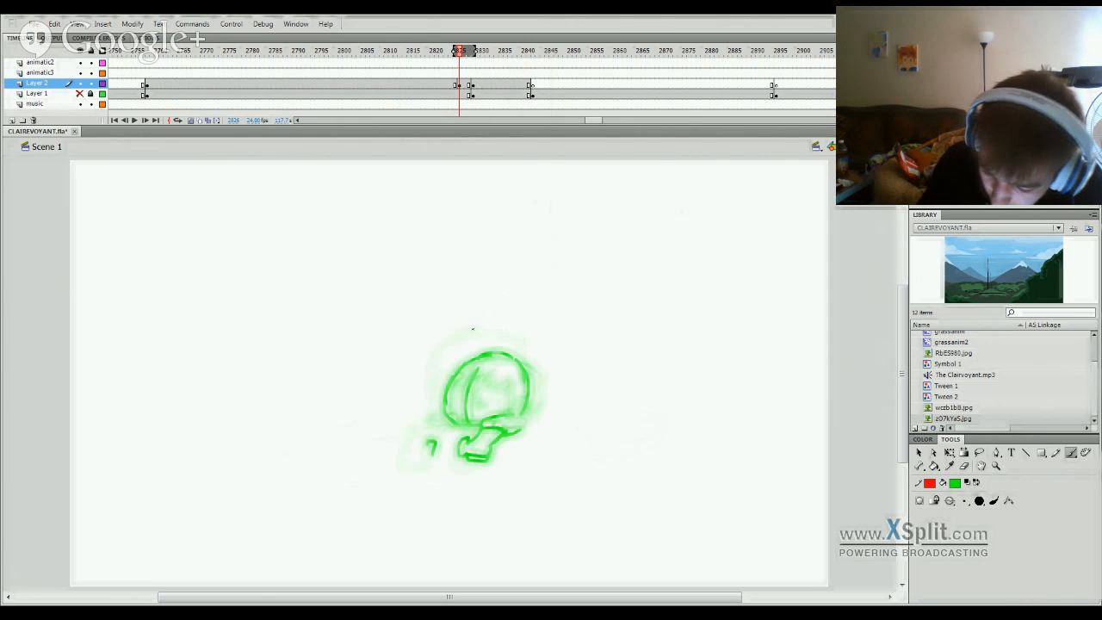
pyautogui.moveTo(436, 442)
pyautogui.mouseDown()
pyautogui.moveTo(404, 451)
pyautogui.moveTo(433, 455)
pyautogui.moveTo(431, 425)
pyautogui.moveTo(414, 447)
pyautogui.moveTo(435, 430)
pyautogui.mouseUp()
pyautogui.hotkey('ctrl', 'z')
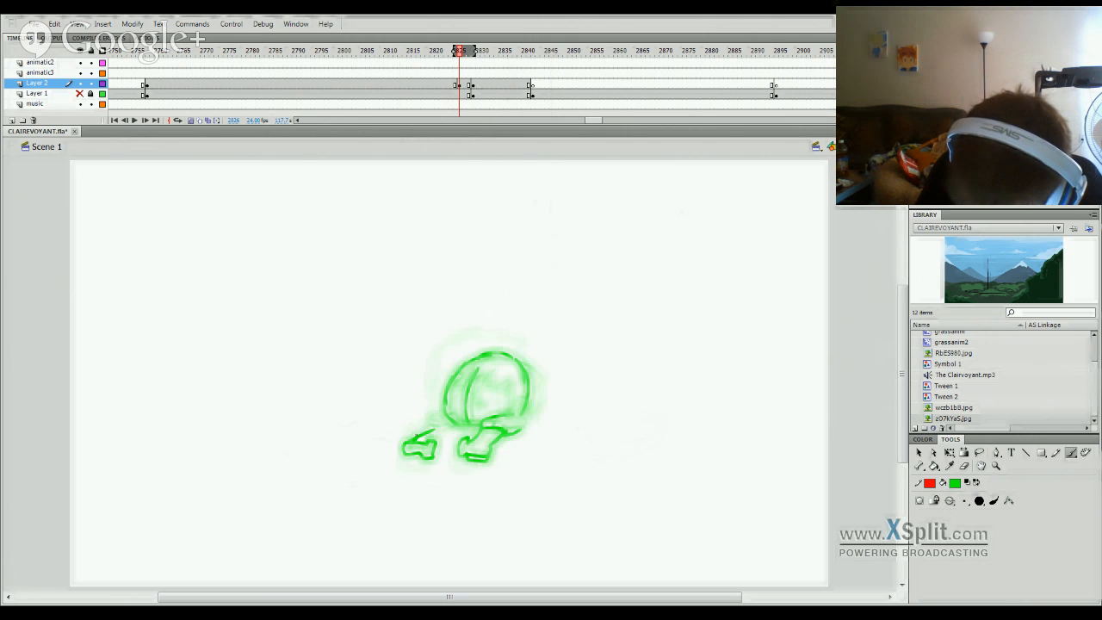
pyautogui.hotkey('ctrl', 'z')
pyautogui.hotkey('ctrl', 'z')
pyautogui.hotkey('ctrl', 'z')
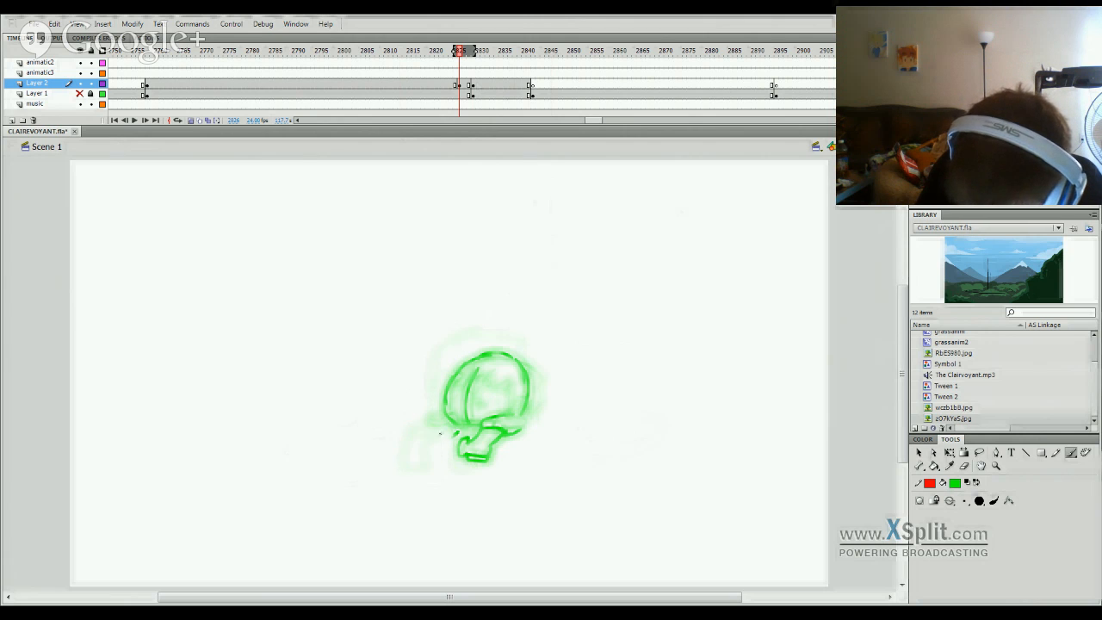
pyautogui.hotkey('ctrl', 'y')
pyautogui.hotkey('ctrl', 'y')
pyautogui.hotkey('ctrl', 'y')
pyautogui.moveTo(464, 429)
pyautogui.mouseDown()
pyautogui.moveTo(445, 440)
pyautogui.moveTo(428, 430)
pyautogui.moveTo(456, 420)
pyautogui.moveTo(431, 424)
pyautogui.mouseUp()
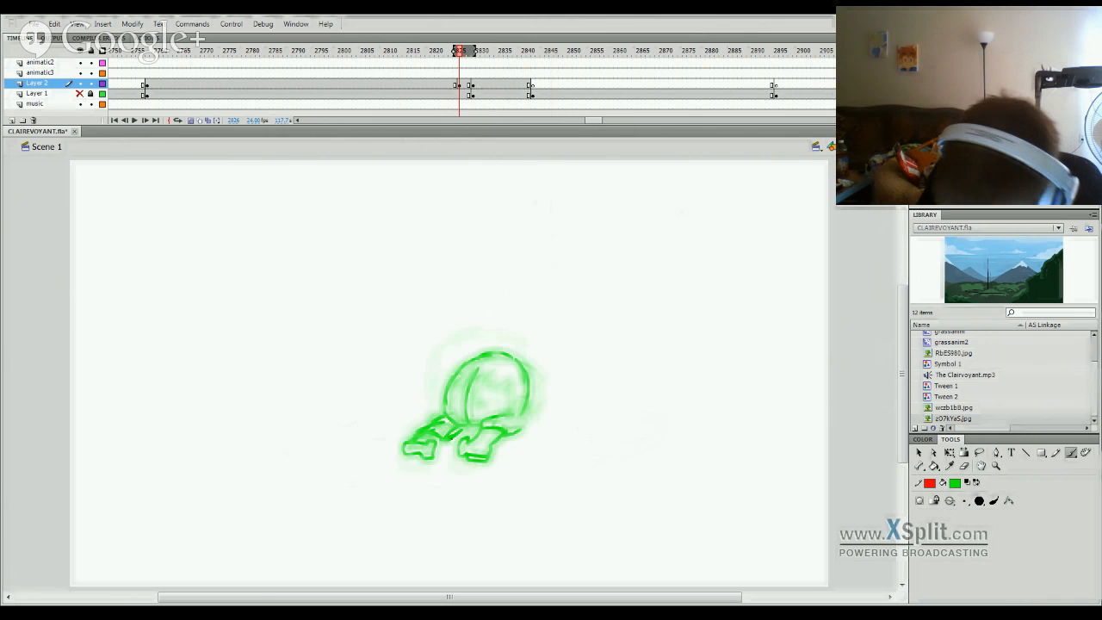
pyautogui.press('q')
pyautogui.click(458, 443)
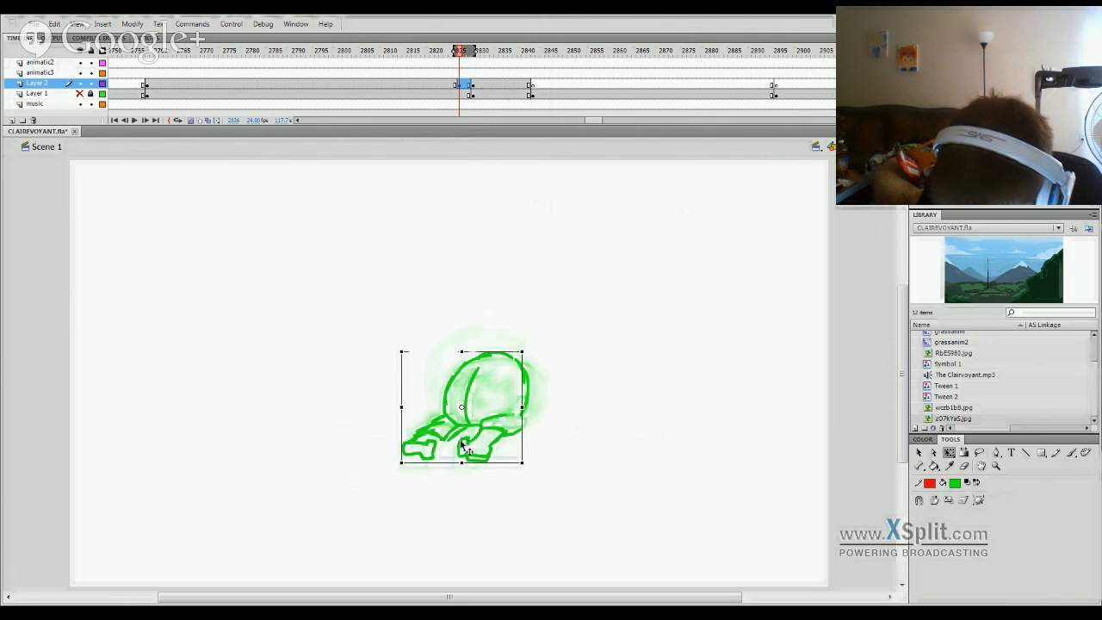
pyautogui.click(558, 399)
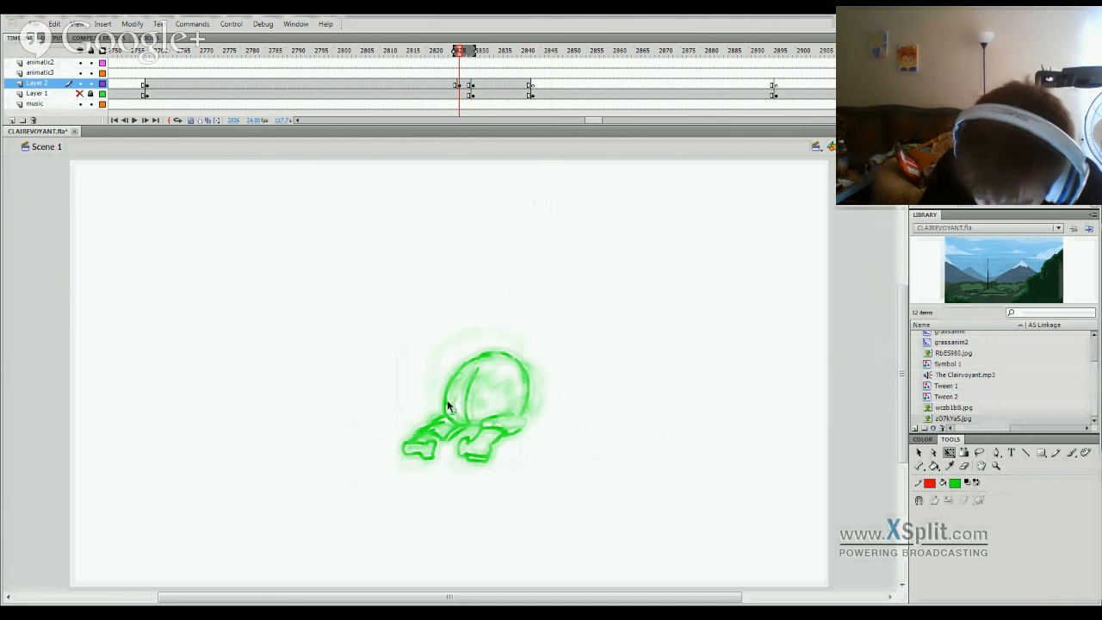
# Step: Draw the in-between figure's spiky hair outline and zigzag fringe in green at frame 2826, comparing with the neighbouring poses and redoing strokes as needed
pyautogui.press('b')
pyautogui.moveTo(444, 403)
pyautogui.mouseDown()
pyautogui.moveTo(478, 337)
pyautogui.moveTo(477, 348)
pyautogui.moveTo(516, 339)
pyautogui.moveTo(531, 342)
pyautogui.moveTo(546, 379)
pyautogui.moveTo(530, 415)
pyautogui.mouseUp()
pyautogui.moveTo(462, 57)
pyautogui.mouseDown()
pyautogui.moveTo(533, 57)
pyautogui.moveTo(411, 77)
pyautogui.moveTo(542, 55)
pyautogui.moveTo(457, 56)
pyautogui.moveTo(473, 55)
pyautogui.moveTo(460, 65)
pyautogui.mouseUp()
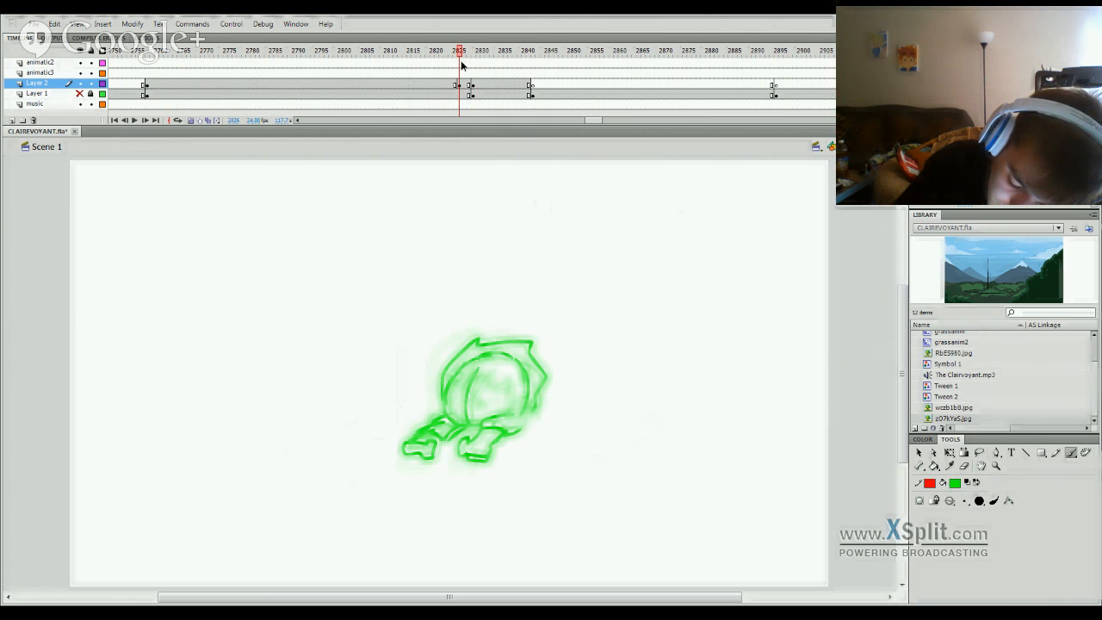
pyautogui.moveTo(445, 400)
pyautogui.mouseDown()
pyautogui.moveTo(488, 381)
pyautogui.moveTo(508, 396)
pyautogui.moveTo(503, 386)
pyautogui.moveTo(526, 398)
pyautogui.mouseUp()
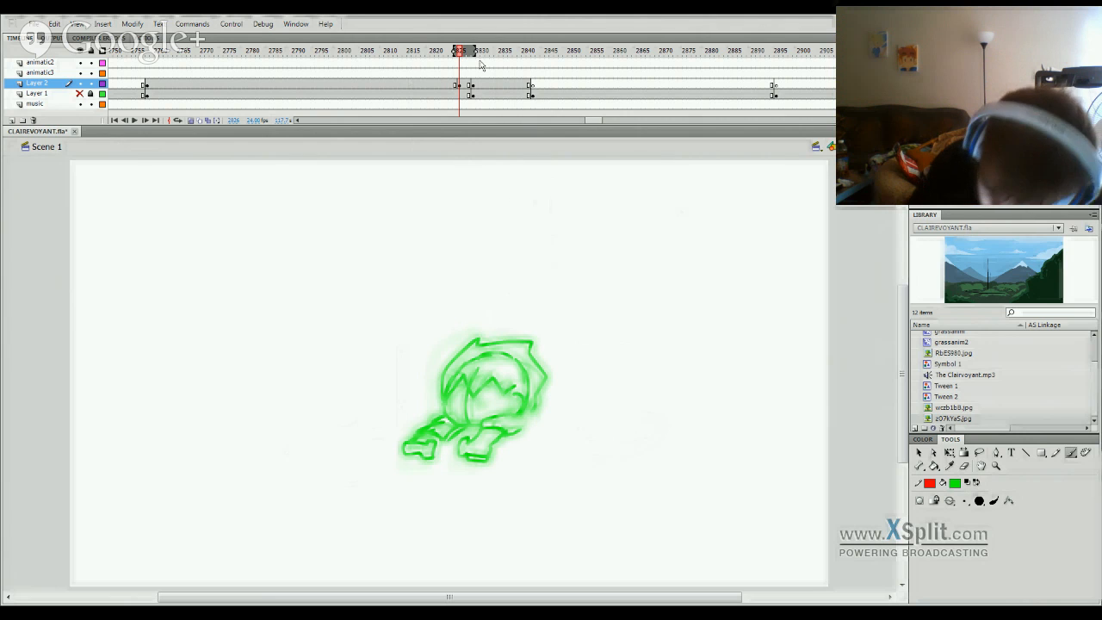
pyautogui.moveTo(483, 65)
pyautogui.mouseDown()
pyautogui.moveTo(450, 57)
pyautogui.moveTo(460, 56)
pyautogui.mouseUp()
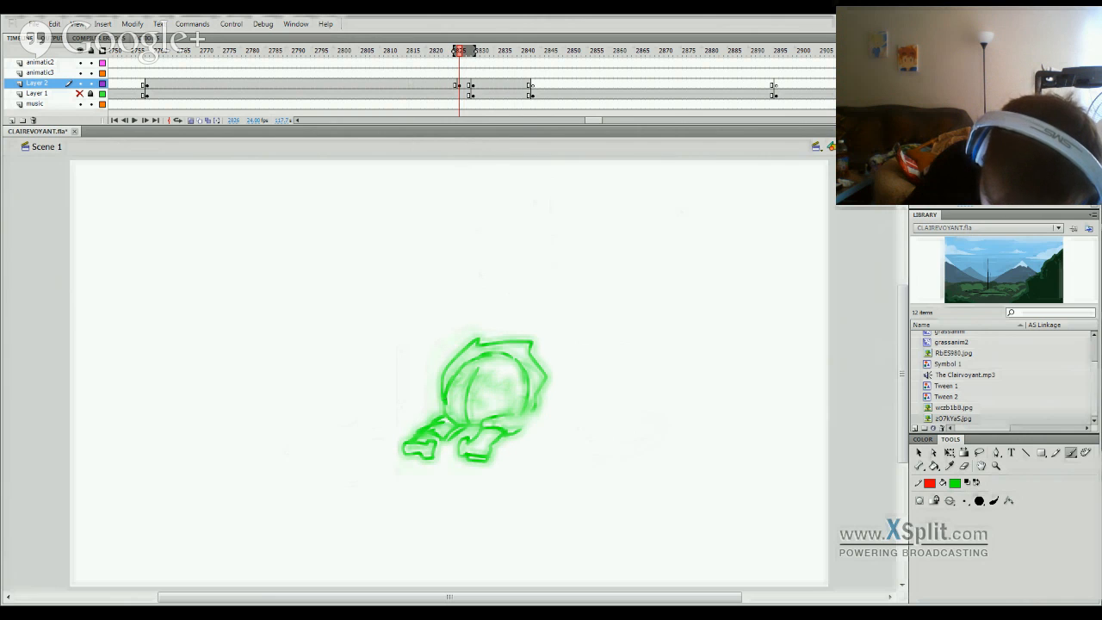
pyautogui.moveTo(477, 396); pyautogui.dragTo(489, 374)
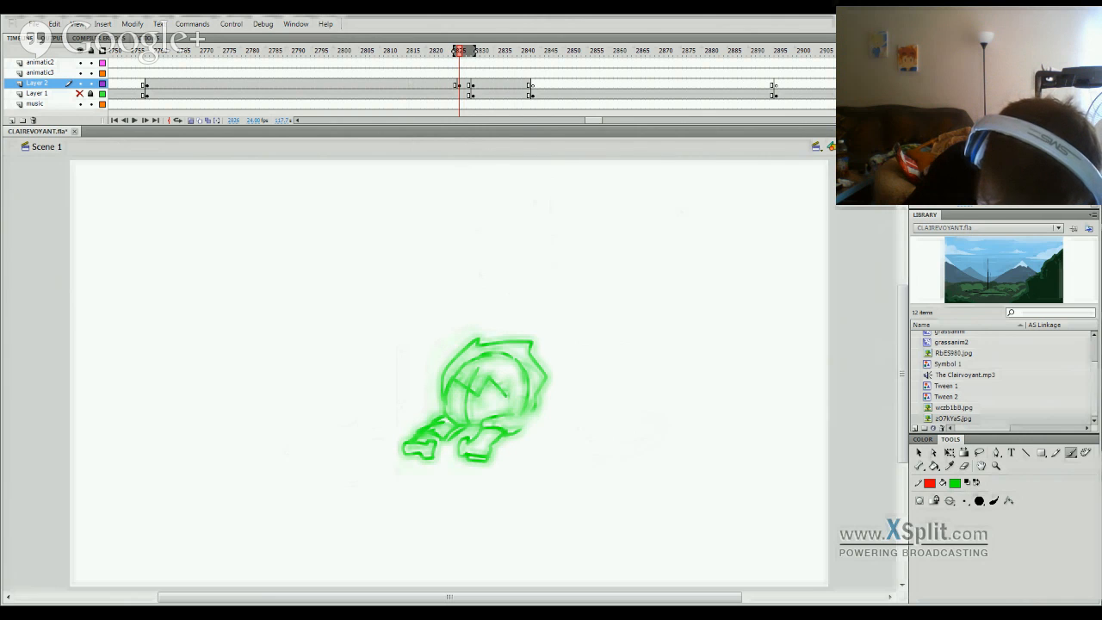
pyautogui.moveTo(464, 61)
pyautogui.mouseDown()
pyautogui.moveTo(483, 64)
pyautogui.moveTo(446, 74)
pyautogui.mouseUp()
pyautogui.press('Return')
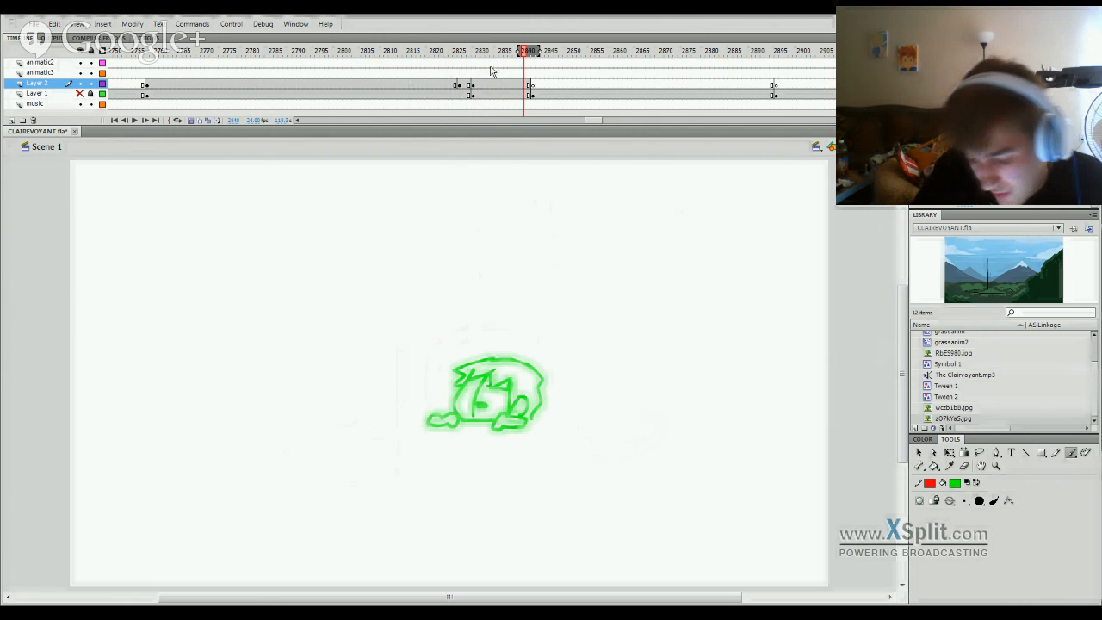
# Step: Insert a keyframe on Layer 2 at frame 2840 and clear its copied drawing
pyautogui.click(534, 85)
pyautogui.click(537, 85)
pyautogui.click(533, 84)
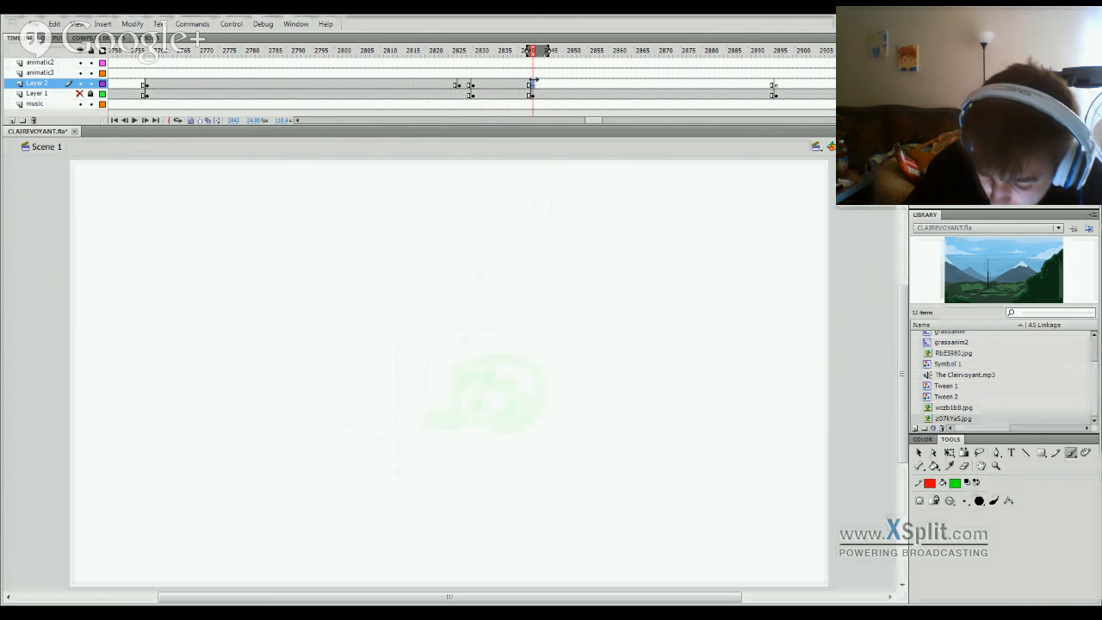
pyautogui.click(524, 85)
pyautogui.press('F6')
pyautogui.press('Delete')
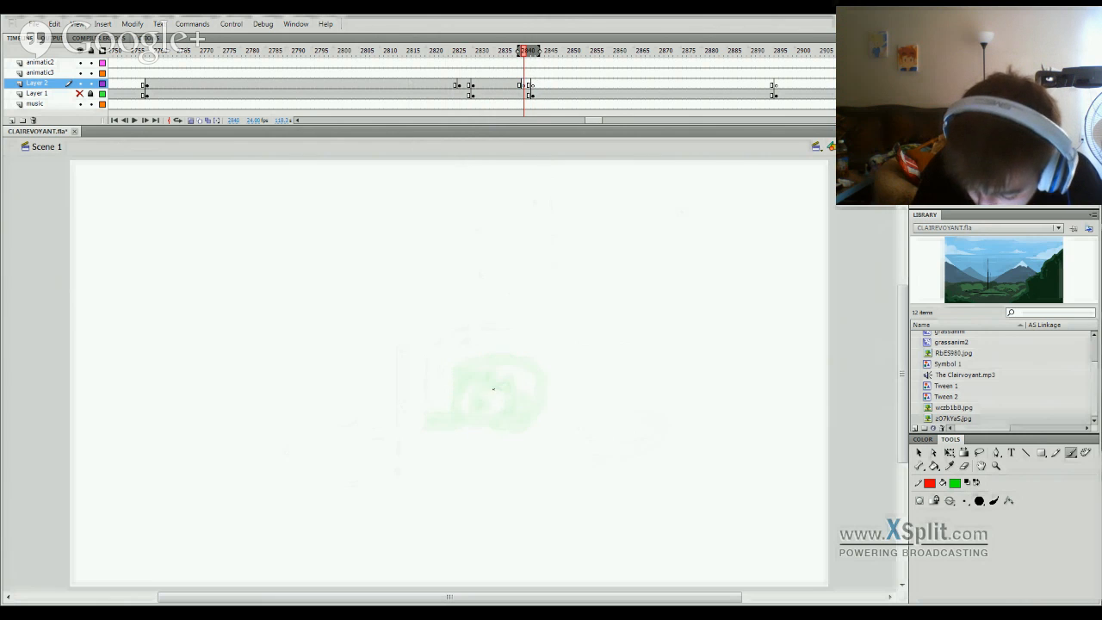
# Step: Draw the nearly submerged pose in green at frame 2840, with a low curved head top and two flattened hands
pyautogui.moveTo(464, 420); pyautogui.dragTo(503, 406)
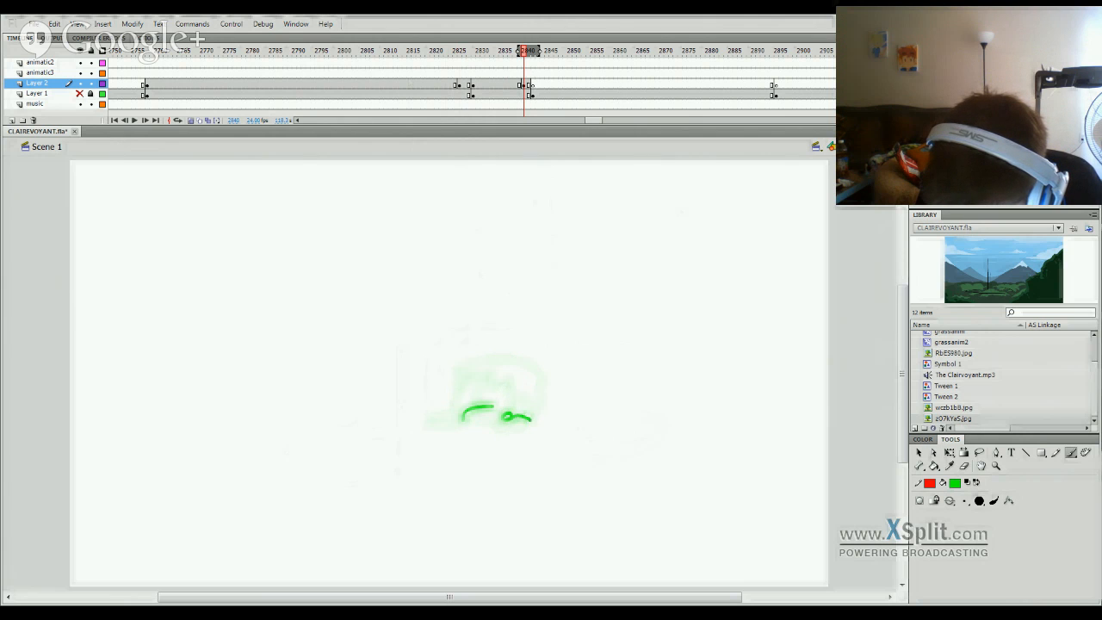
pyautogui.moveTo(534, 419); pyautogui.dragTo(508, 417)
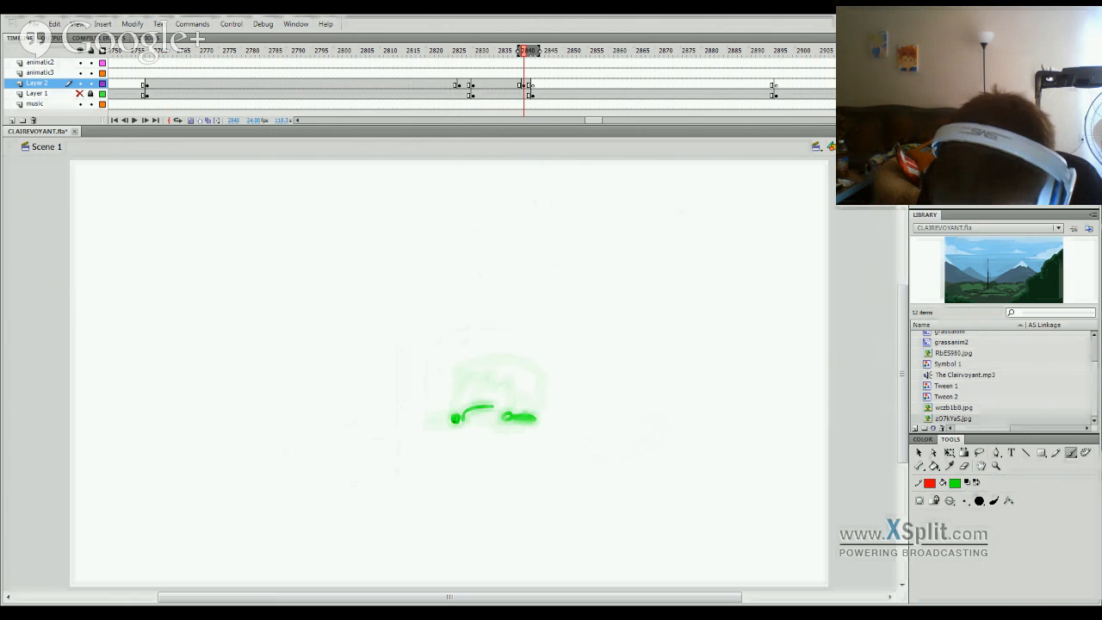
pyautogui.moveTo(455, 418)
pyautogui.mouseDown()
pyautogui.moveTo(431, 421)
pyautogui.moveTo(516, 412)
pyautogui.mouseUp()
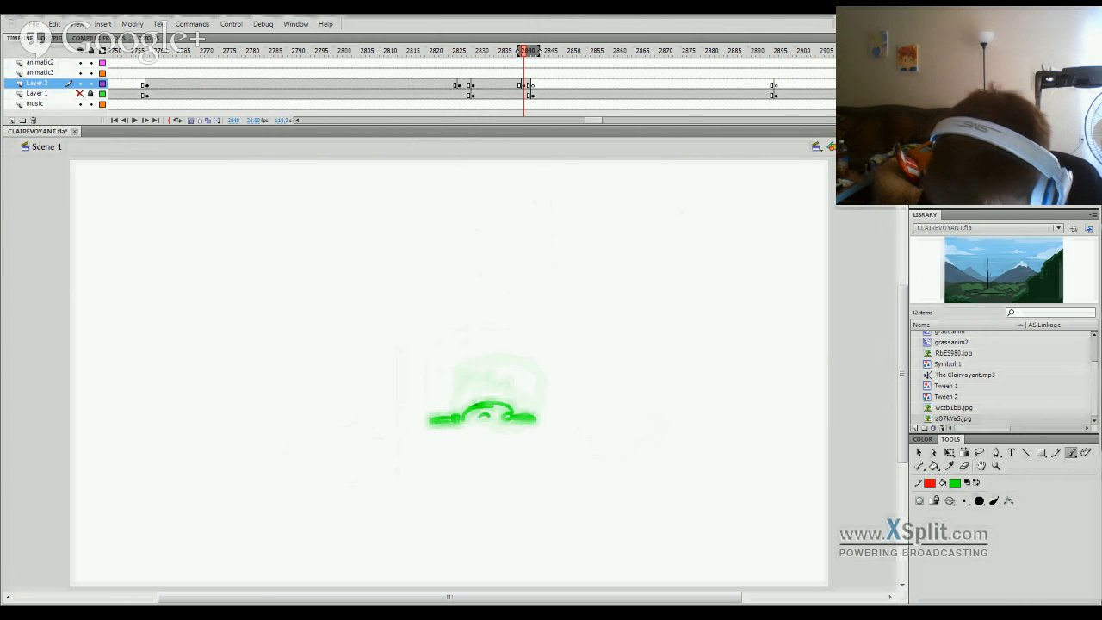
# Step: Play back the sinking sequence repeatedly to check how the nearly submerged pose reads in motion
pyautogui.moveTo(525, 54); pyautogui.dragTo(486, 54)
pyautogui.press('Return')
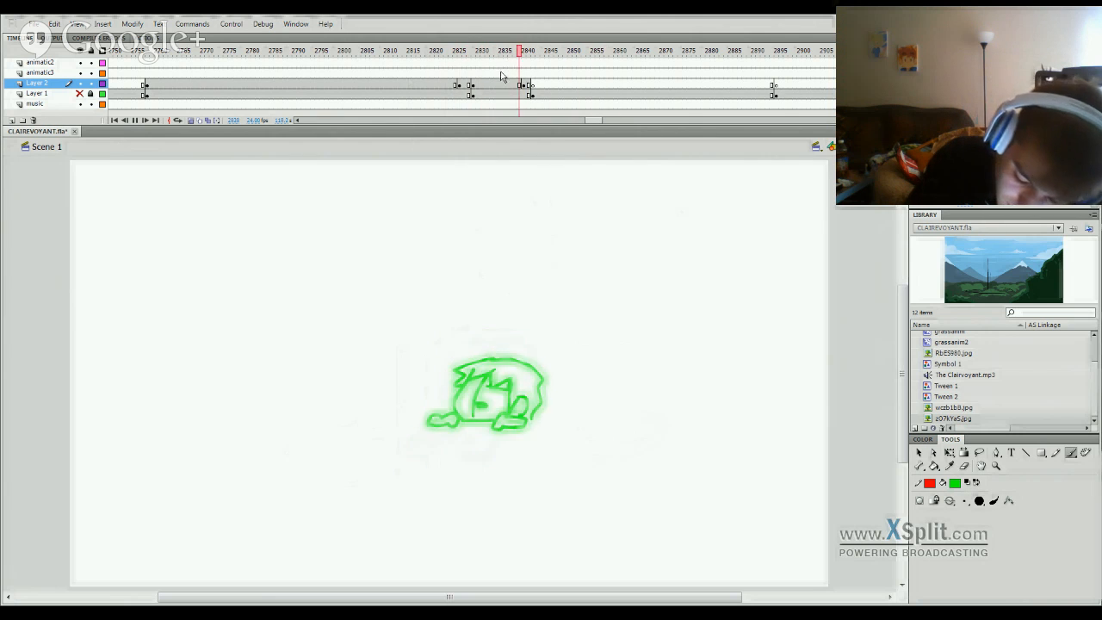
pyautogui.moveTo(486, 54)
pyautogui.mouseDown()
pyautogui.moveTo(501, 65)
pyautogui.moveTo(520, 58)
pyautogui.moveTo(423, 141)
pyautogui.mouseUp()
pyautogui.press('Return')
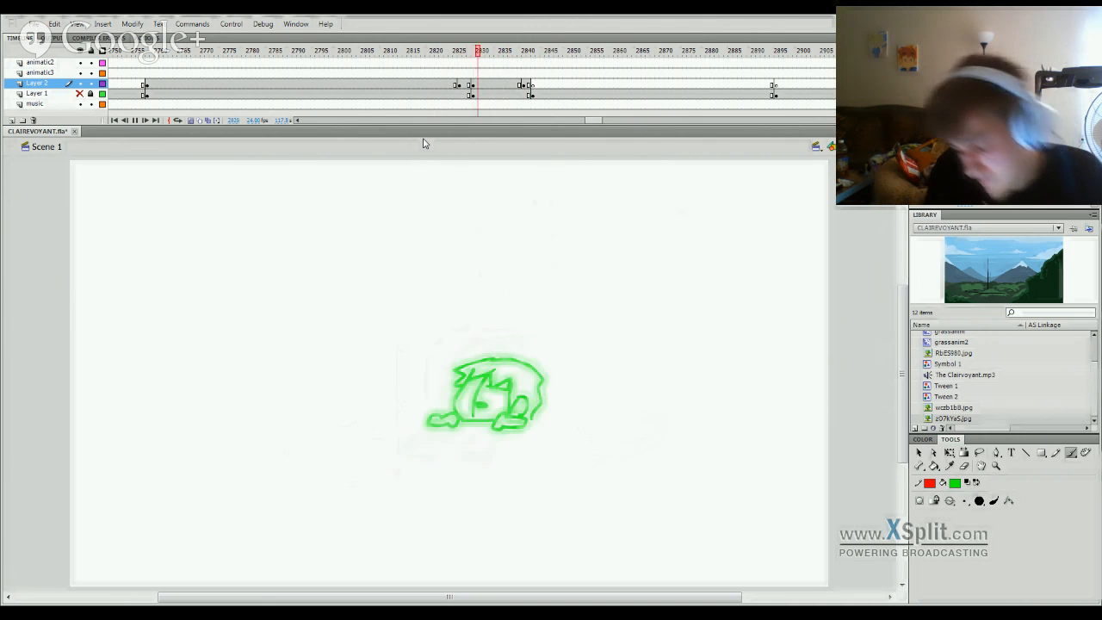
pyautogui.press('Return')
pyautogui.moveTo(501, 55); pyautogui.dragTo(423, 115)
pyautogui.press('Return')
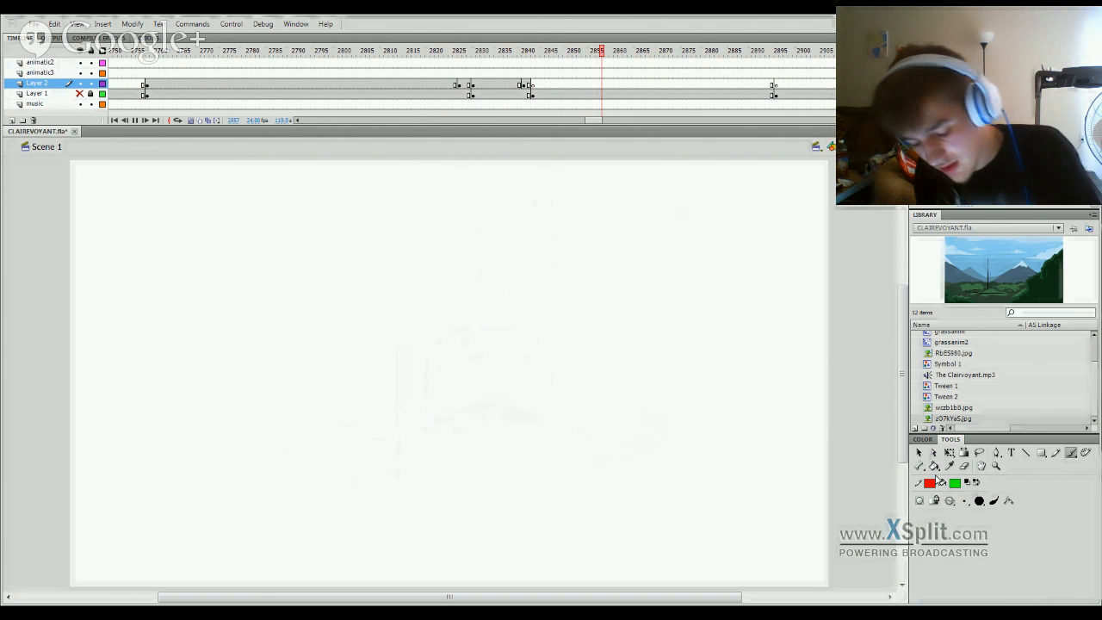
pyautogui.press('Return')
# Step: Move the nearly submerged pose's keyframe one frame earlier on Layer 2 and replay the sequence
pyautogui.click(520, 85)
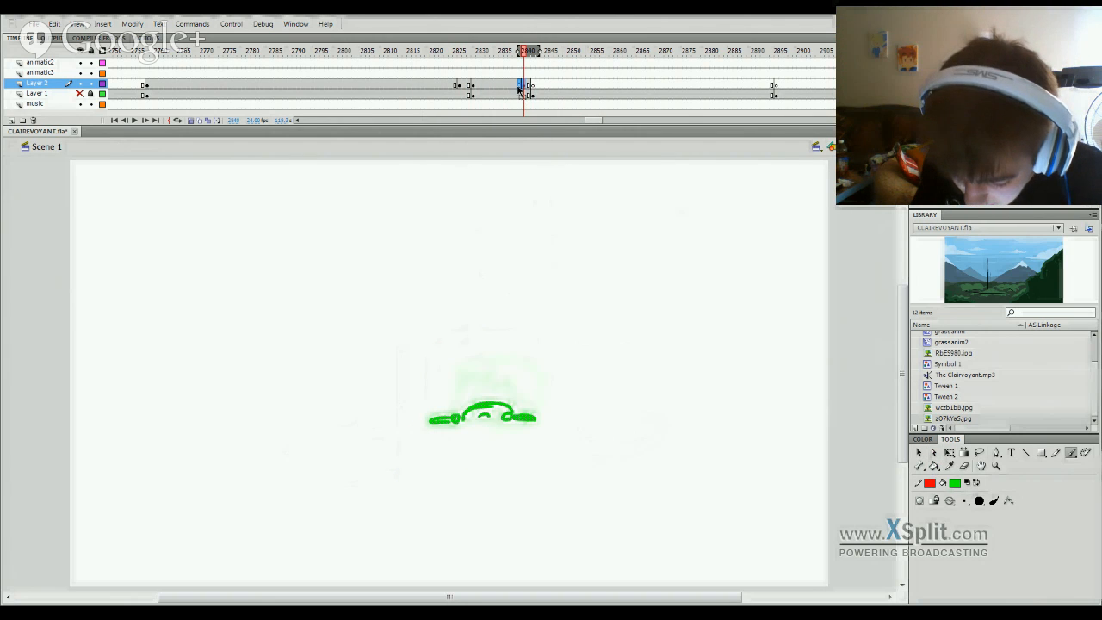
pyautogui.click(444, 88)
pyautogui.press('Return')
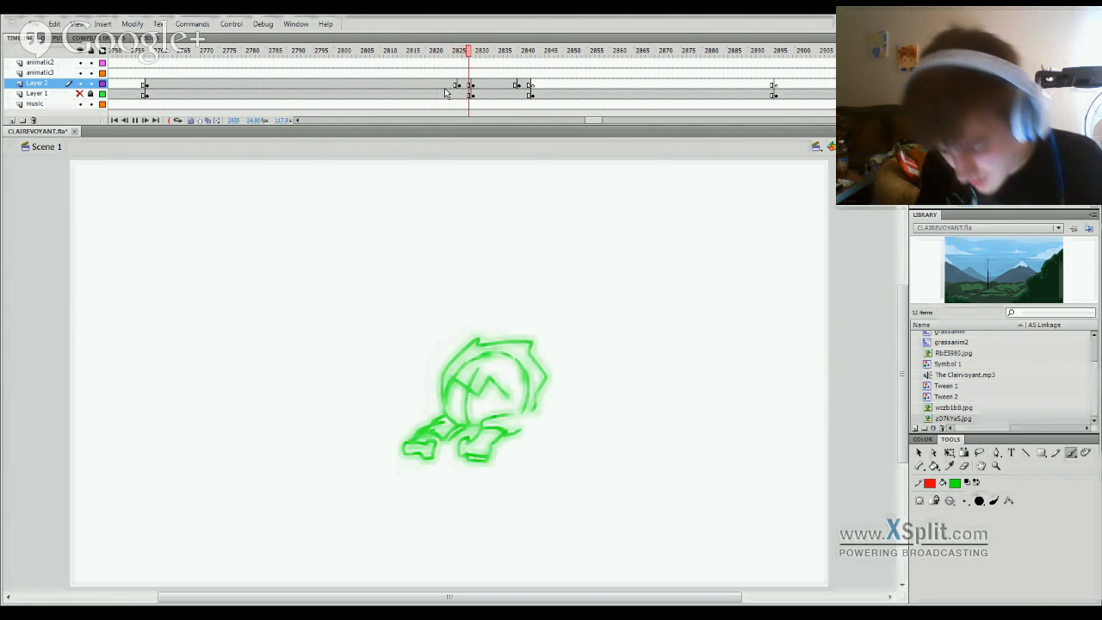
# Step: Insert a blank keyframe on Layer 2 at frame 2824 and narrow the onion-skin range so it excludes the following pose
pyautogui.click(452, 88)
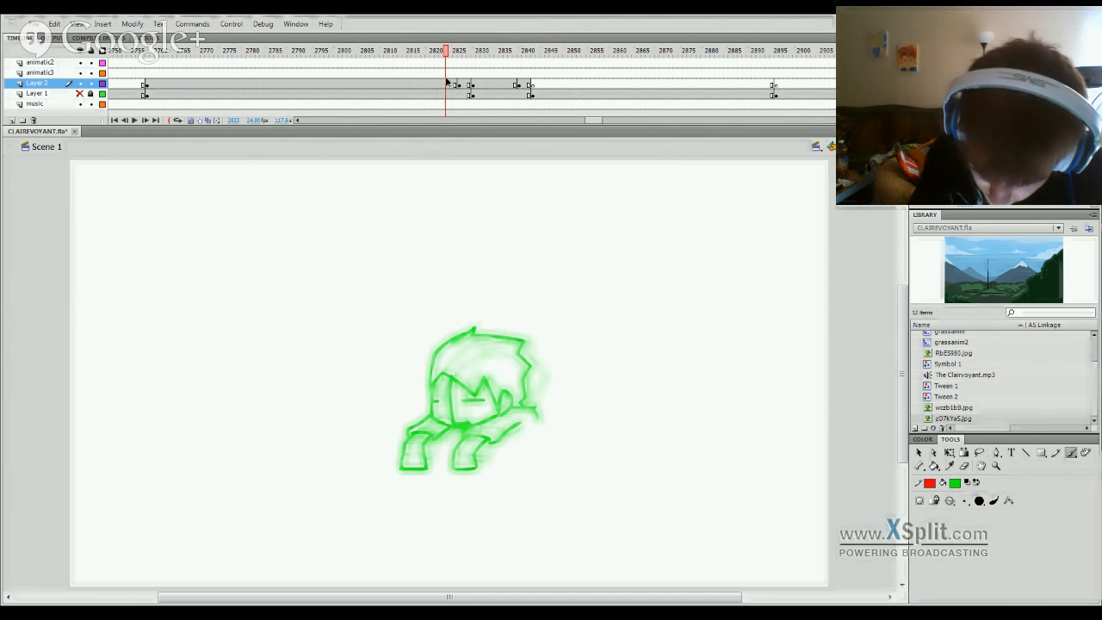
pyautogui.click(451, 87)
pyautogui.press('F7')
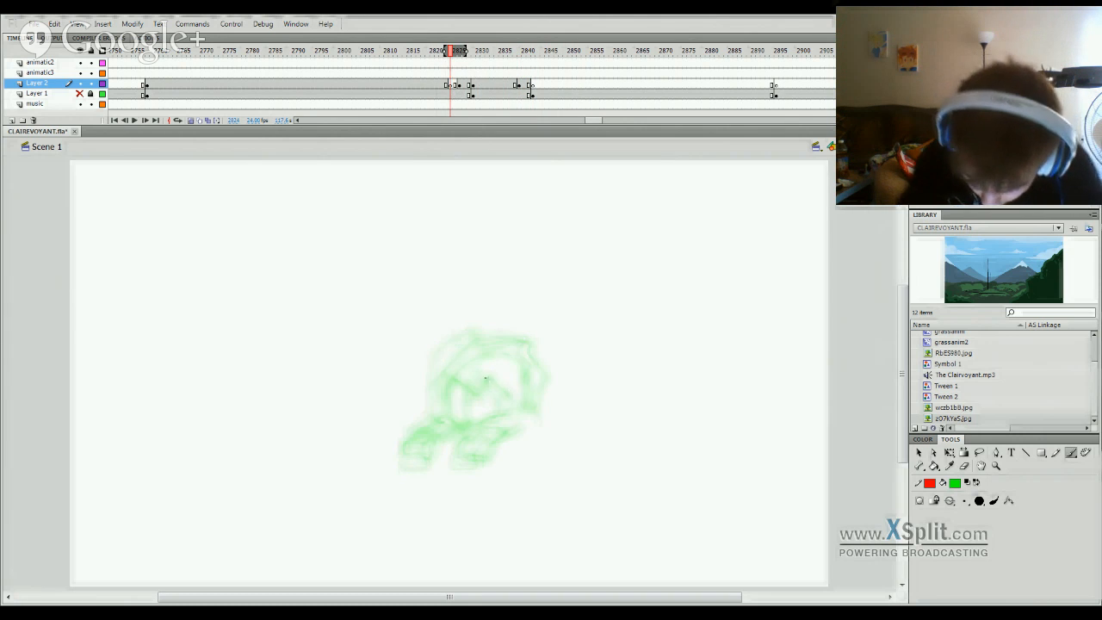
pyautogui.moveTo(463, 52); pyautogui.dragTo(455, 55)
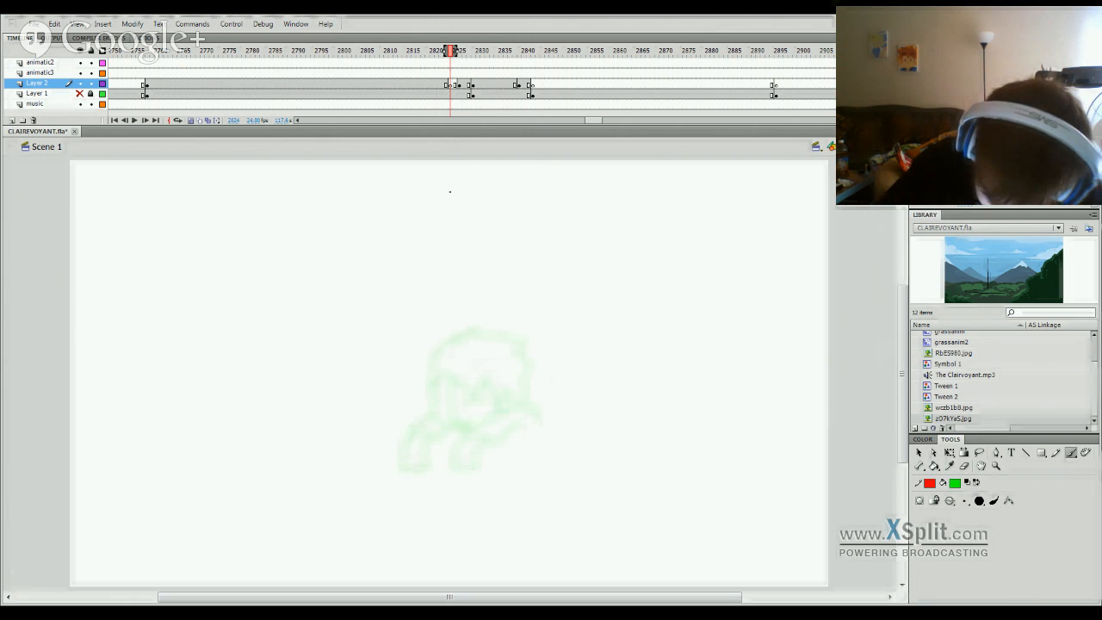
# Step: Draw the new in-between's head curve, spiky outer hair outline and ear in green at frame 2824
pyautogui.moveTo(436, 418)
pyautogui.mouseDown()
pyautogui.moveTo(456, 427)
pyautogui.moveTo(443, 424)
pyautogui.moveTo(444, 369)
pyautogui.mouseUp()
pyautogui.hotkey('ctrl', 'z')
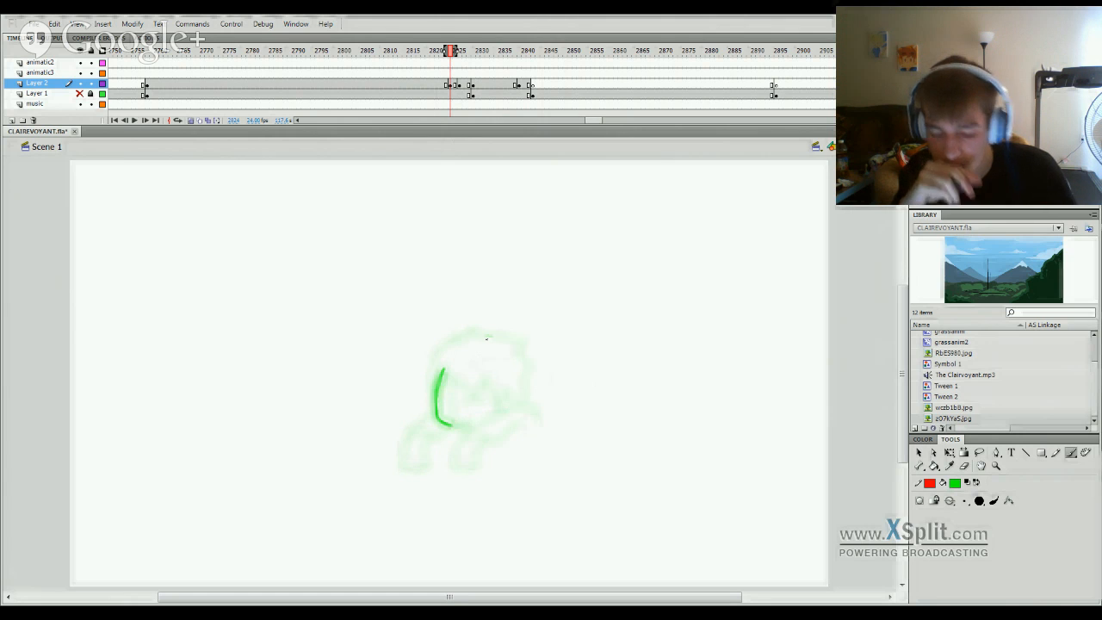
pyautogui.moveTo(442, 384)
pyautogui.mouseDown()
pyautogui.moveTo(461, 356)
pyautogui.moveTo(505, 355)
pyautogui.moveTo(520, 376)
pyautogui.mouseUp()
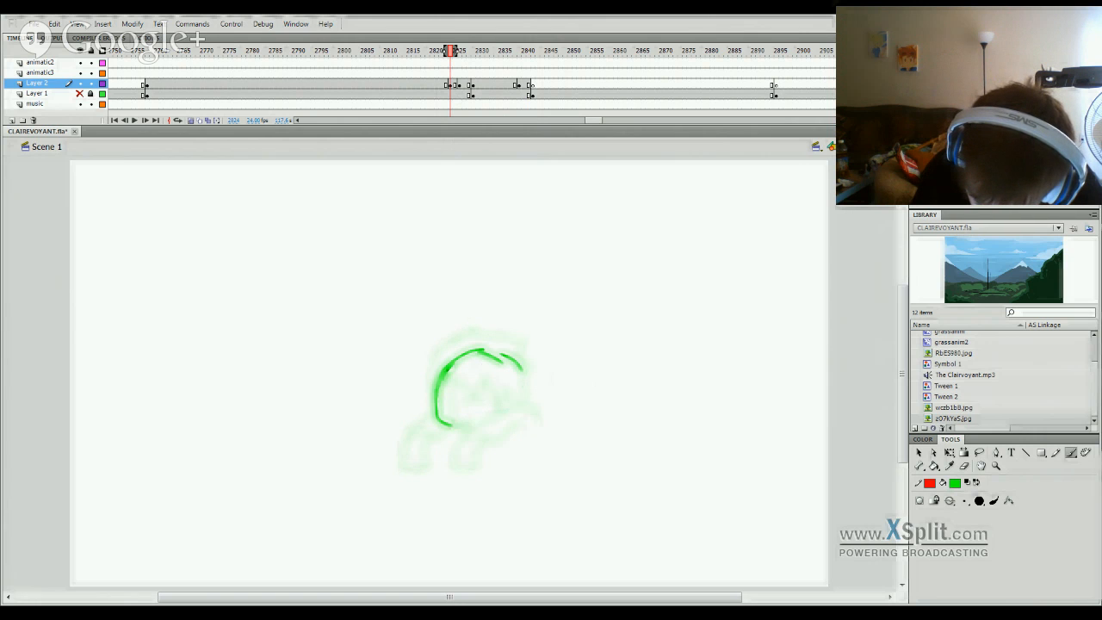
pyautogui.moveTo(442, 389)
pyautogui.mouseDown()
pyautogui.moveTo(435, 352)
pyautogui.moveTo(478, 328)
pyautogui.moveTo(526, 344)
pyautogui.moveTo(531, 381)
pyautogui.mouseUp()
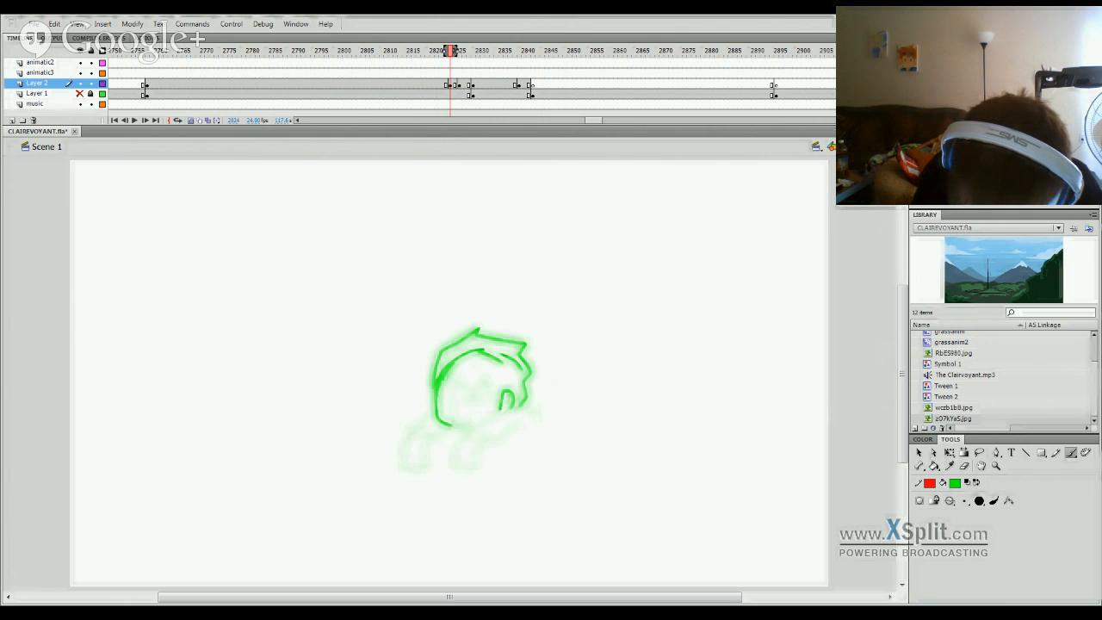
# Step: Add the zigzag fringe and the face centre line to the head at frame 2824, redoing strokes as needed
pyautogui.moveTo(499, 409); pyautogui.dragTo(486, 372)
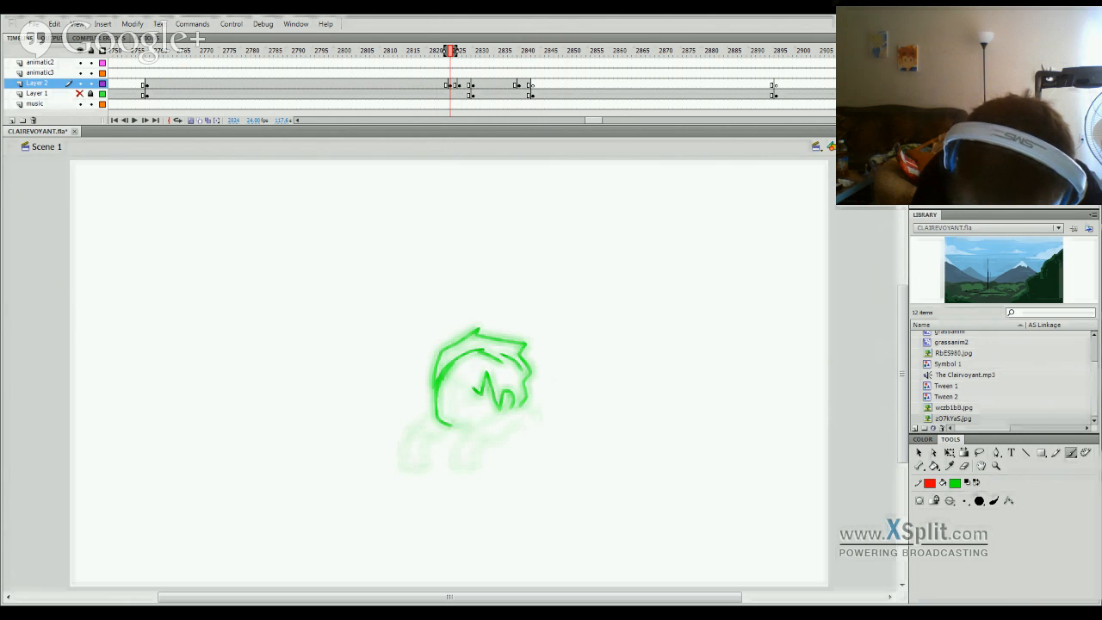
pyautogui.hotkey('ctrl', 'z')
pyautogui.moveTo(445, 376)
pyautogui.mouseDown()
pyautogui.moveTo(469, 393)
pyautogui.moveTo(485, 379)
pyautogui.moveTo(494, 405)
pyautogui.moveTo(506, 392)
pyautogui.moveTo(511, 407)
pyautogui.mouseUp()
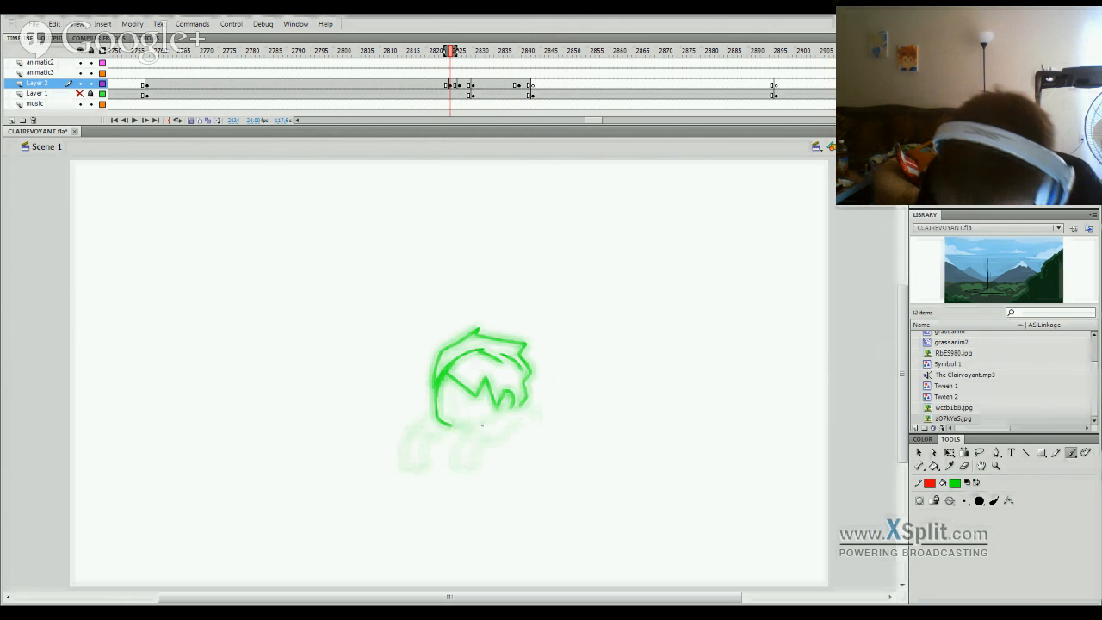
pyautogui.moveTo(456, 380)
pyautogui.mouseDown()
pyautogui.moveTo(453, 413)
pyautogui.moveTo(466, 425)
pyautogui.mouseUp()
pyautogui.hotkey('ctrl', 'z')
pyautogui.hotkey('ctrl', 'z')
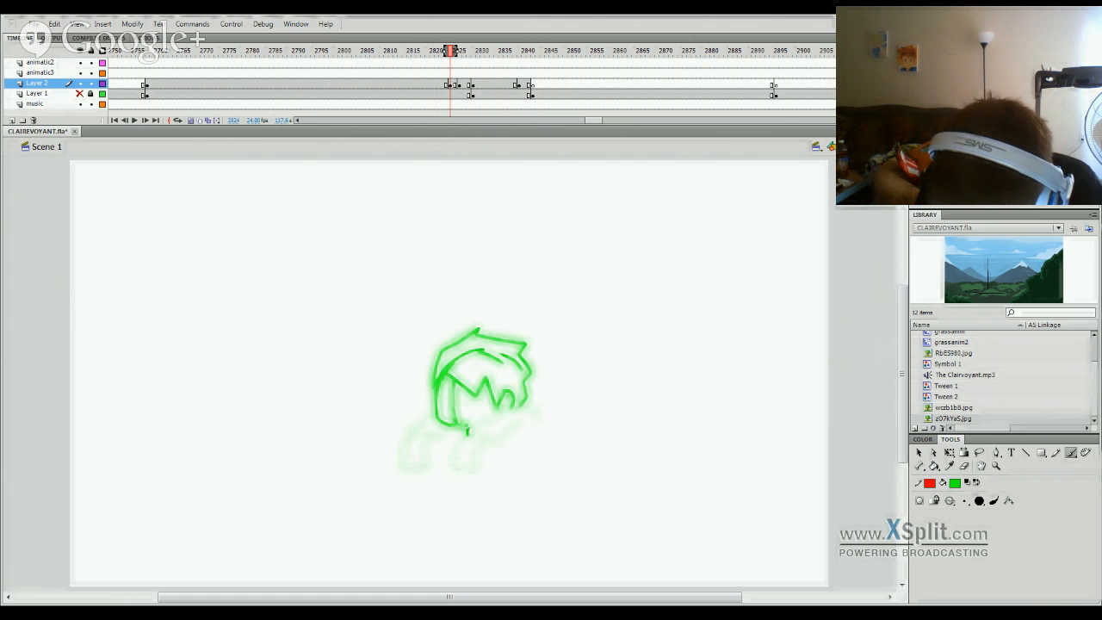
# Step: Draw the near arm with its fingered hand and the far shoulder line, and add the eyes and mouth at frame 2824
pyautogui.moveTo(468, 432); pyautogui.dragTo(533, 411)
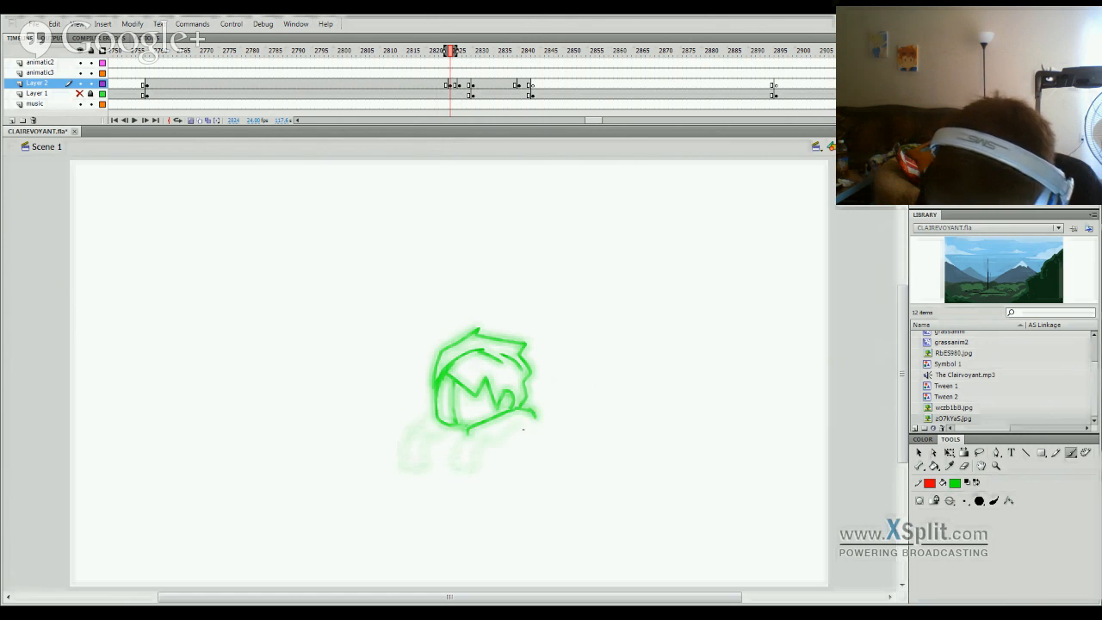
pyautogui.moveTo(473, 432); pyautogui.dragTo(460, 442)
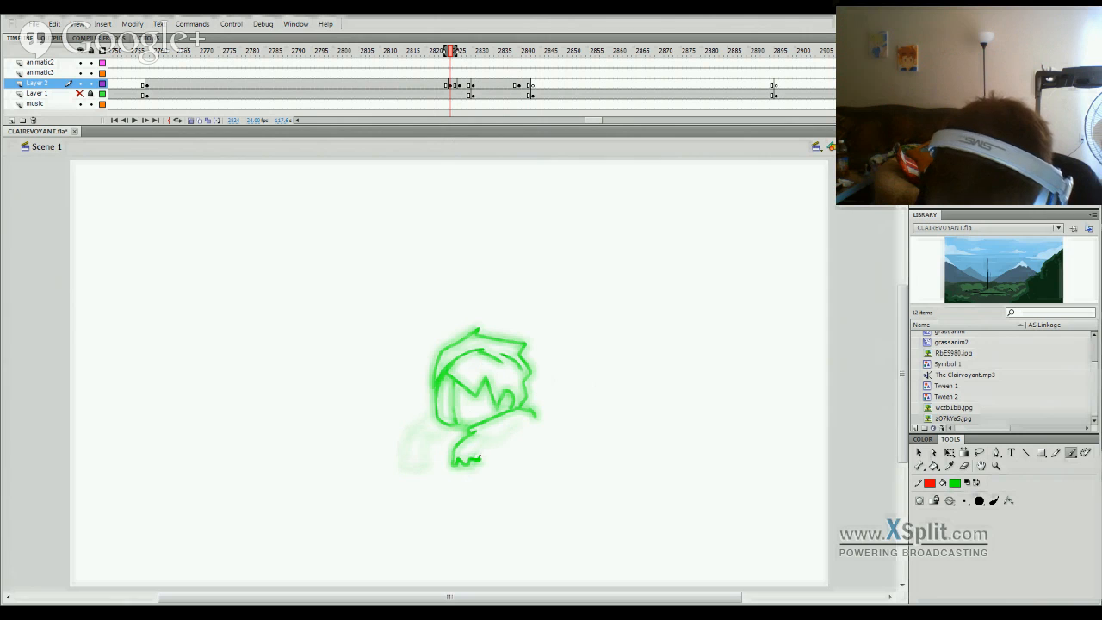
pyautogui.moveTo(480, 447); pyautogui.dragTo(530, 417)
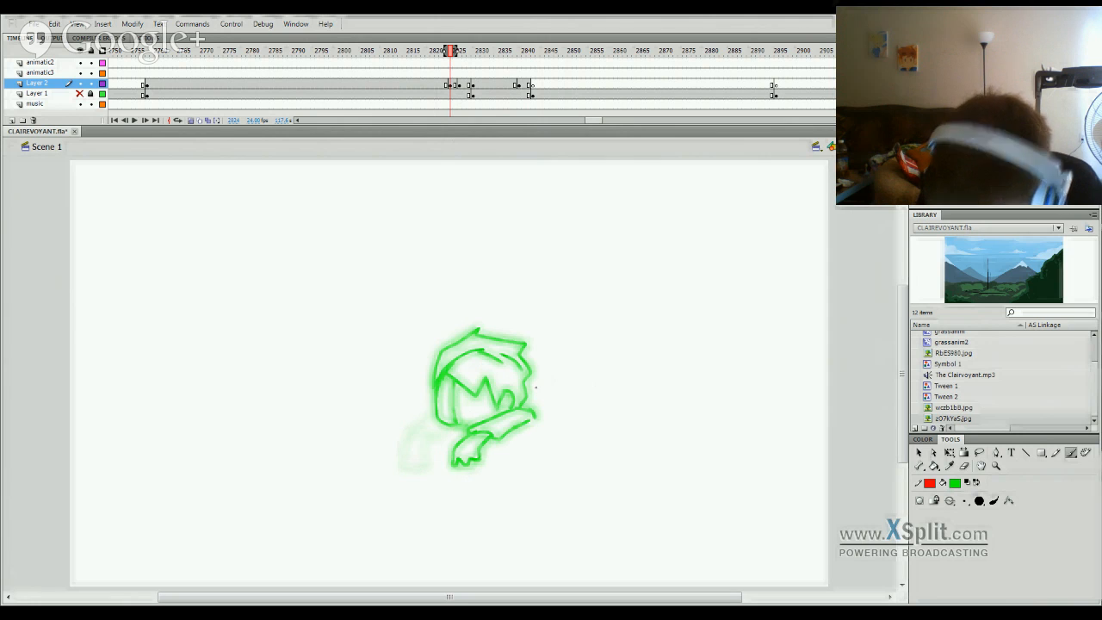
pyautogui.moveTo(433, 414); pyautogui.dragTo(418, 424)
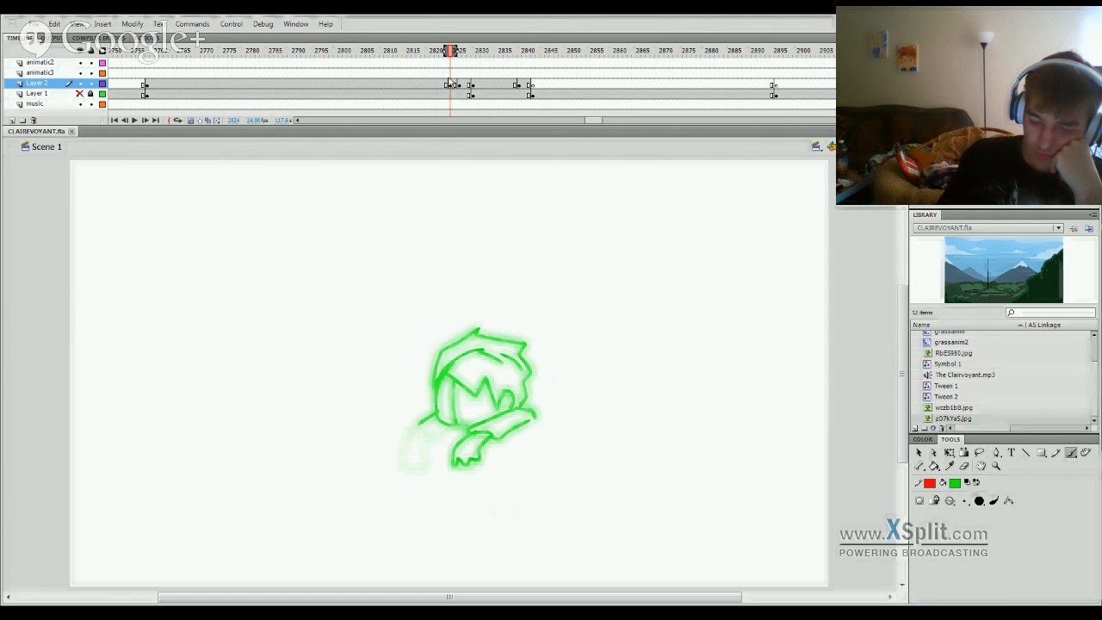
pyautogui.moveTo(463, 401)
pyautogui.mouseDown()
pyautogui.moveTo(483, 401)
pyautogui.moveTo(444, 402)
pyautogui.moveTo(472, 422)
pyautogui.mouseUp()
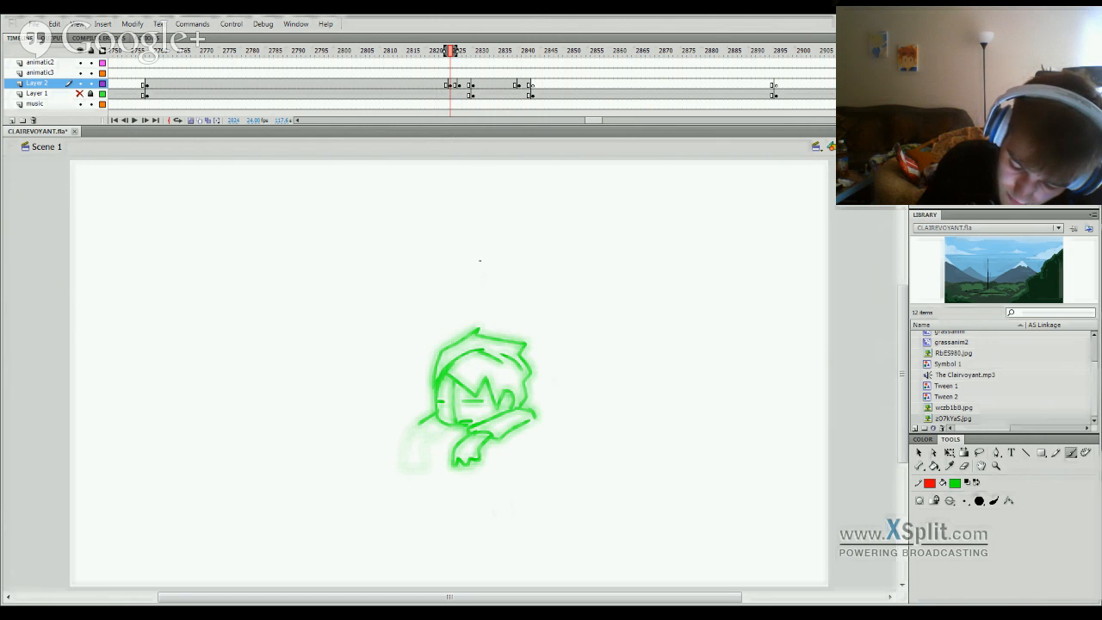
# Step: Scrub and play back from the raft figure's resting pose to check the new in-between at frame 2824
pyautogui.moveTo(451, 62)
pyautogui.mouseDown()
pyautogui.moveTo(435, 62)
pyautogui.moveTo(463, 62)
pyautogui.moveTo(433, 77)
pyautogui.moveTo(463, 66)
pyautogui.mouseUp()
pyautogui.press('Return')
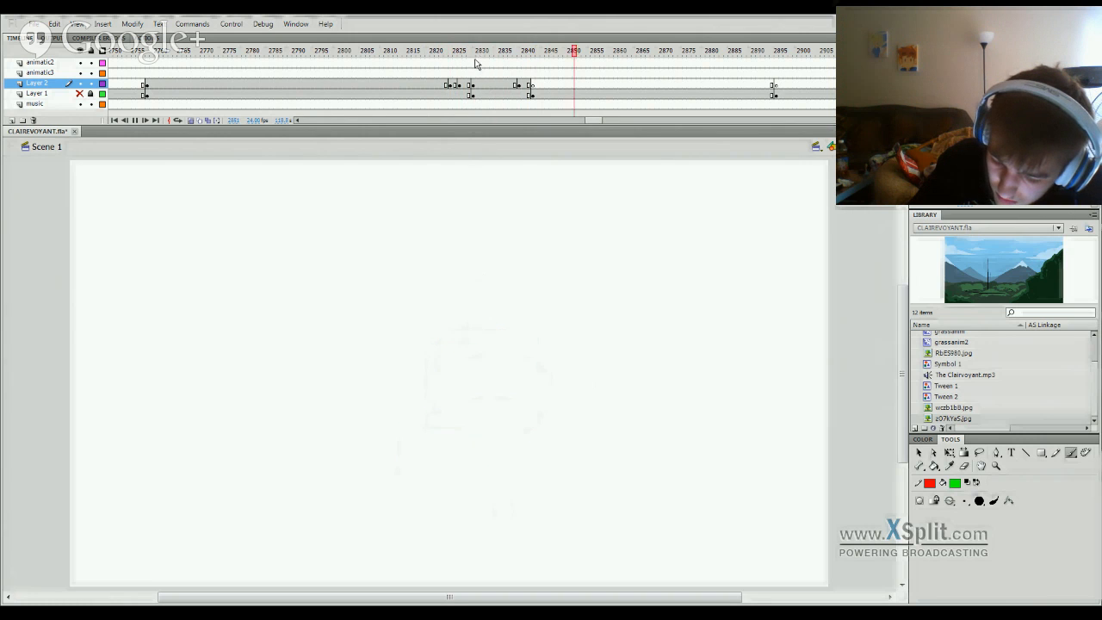
pyautogui.click(426, 64)
pyautogui.press('Return')
pyautogui.click(446, 65)
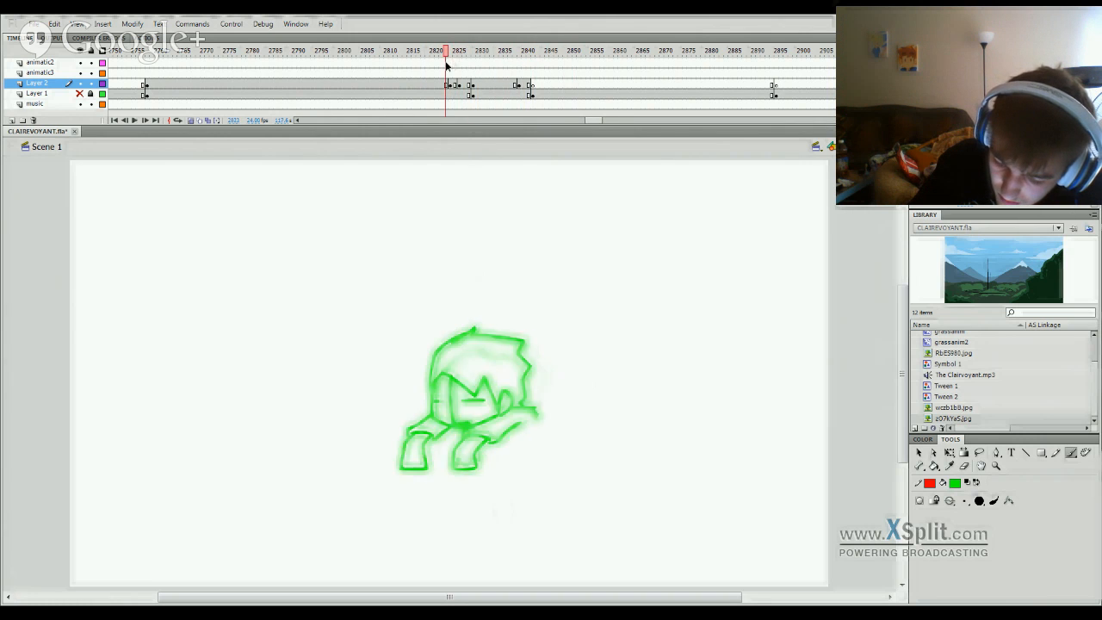
pyautogui.moveTo(447, 65)
pyautogui.mouseDown()
pyautogui.moveTo(514, 69)
pyautogui.moveTo(411, 60)
pyautogui.moveTo(461, 63)
pyautogui.mouseUp()
pyautogui.press('Return')
# Step: Insert a Layer 2 keyframe at frame 2831, clear the drawing in the frames just before it, and extend the onion skin back to the previous pose
pyautogui.click(483, 84)
pyautogui.press('F6')
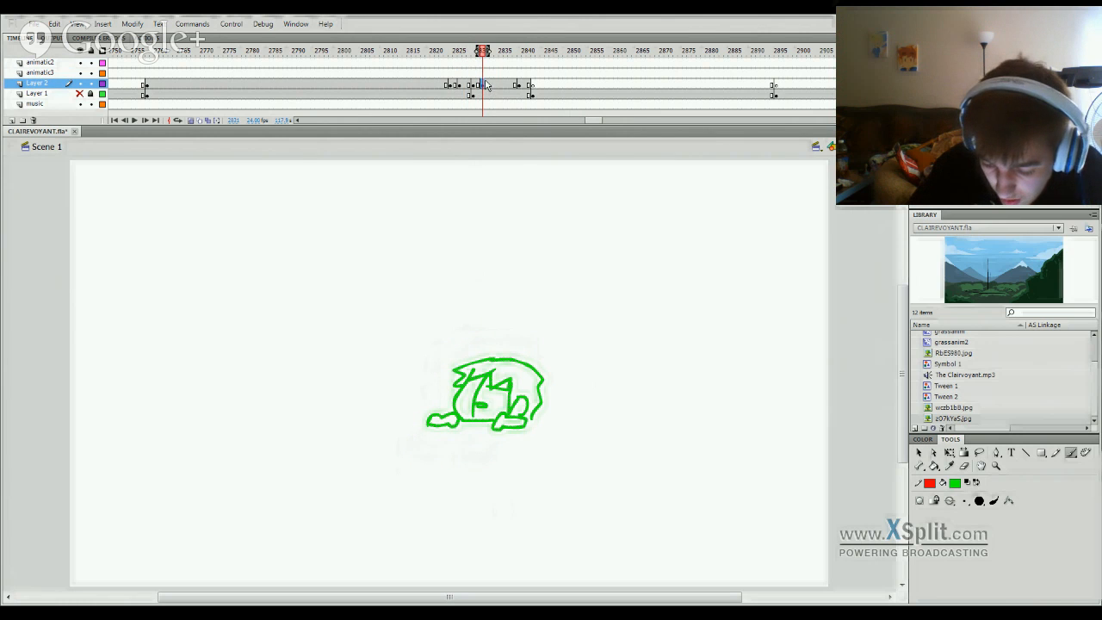
pyautogui.click(478, 85)
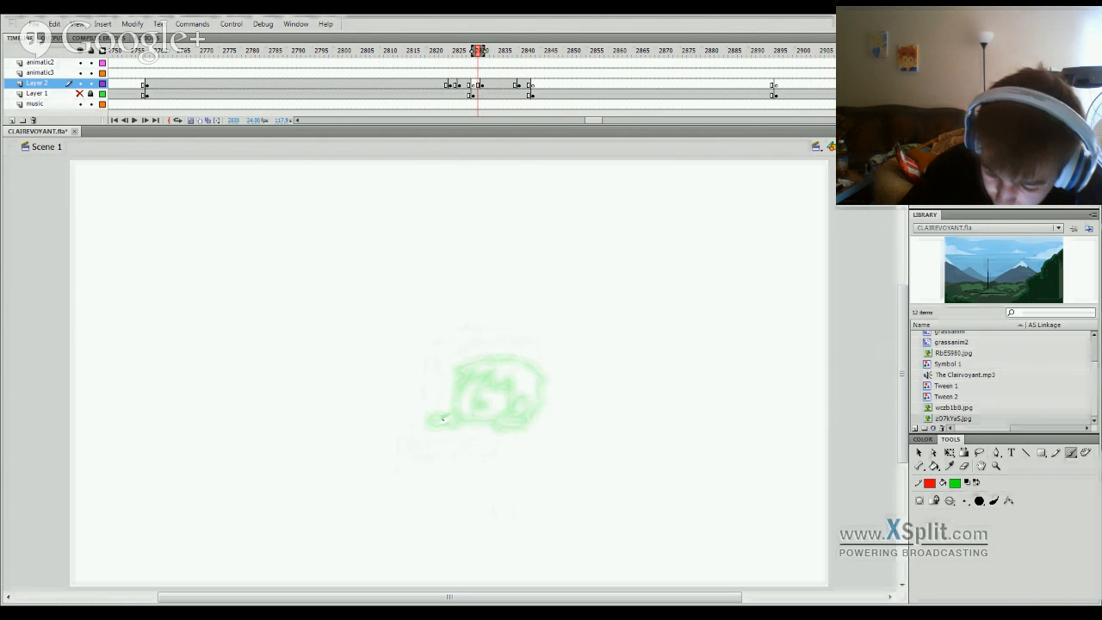
pyautogui.moveTo(472, 53); pyautogui.dragTo(467, 54)
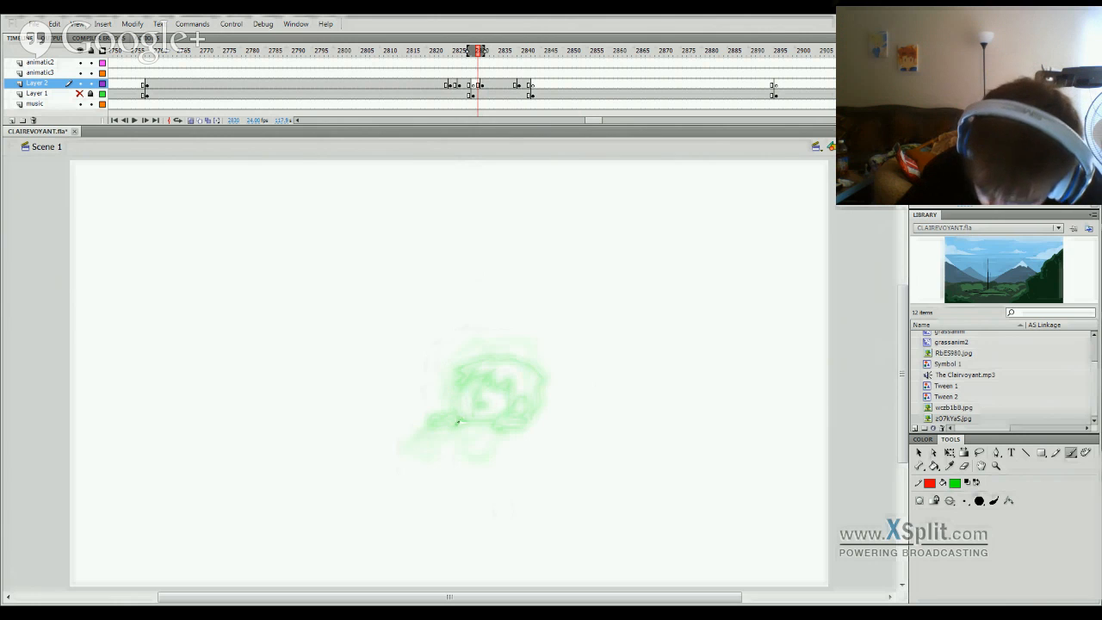
# Step: Draw the figure's face side, chin line and near arm with its hand in the cleared in-between at frame 2830
pyautogui.moveTo(458, 421)
pyautogui.mouseDown()
pyautogui.moveTo(449, 398)
pyautogui.moveTo(465, 375)
pyautogui.mouseUp()
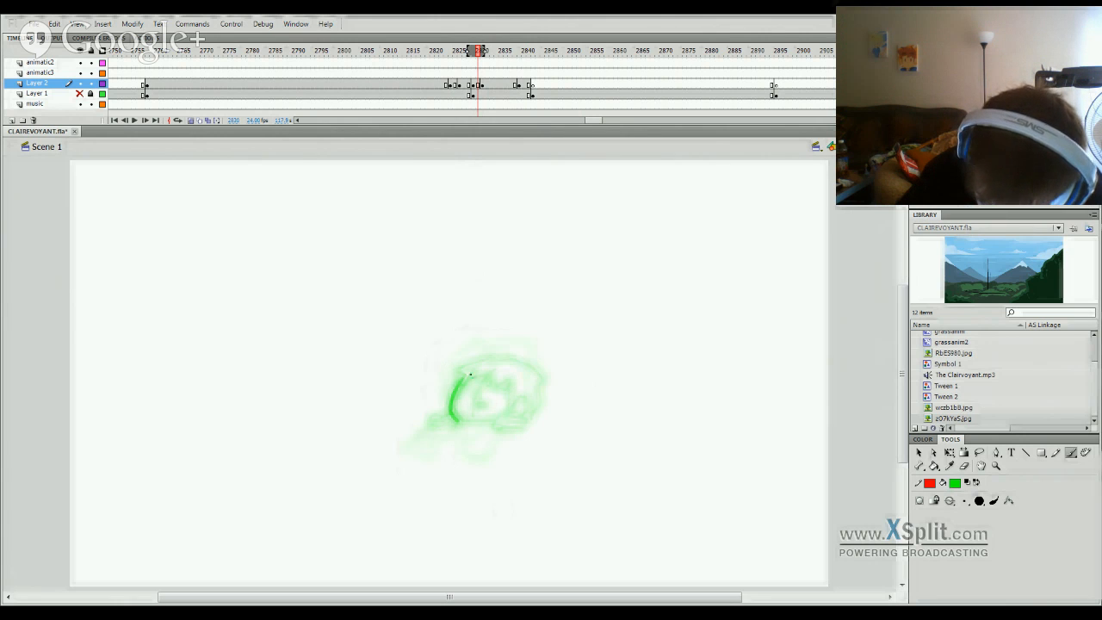
pyautogui.moveTo(456, 422); pyautogui.dragTo(490, 422)
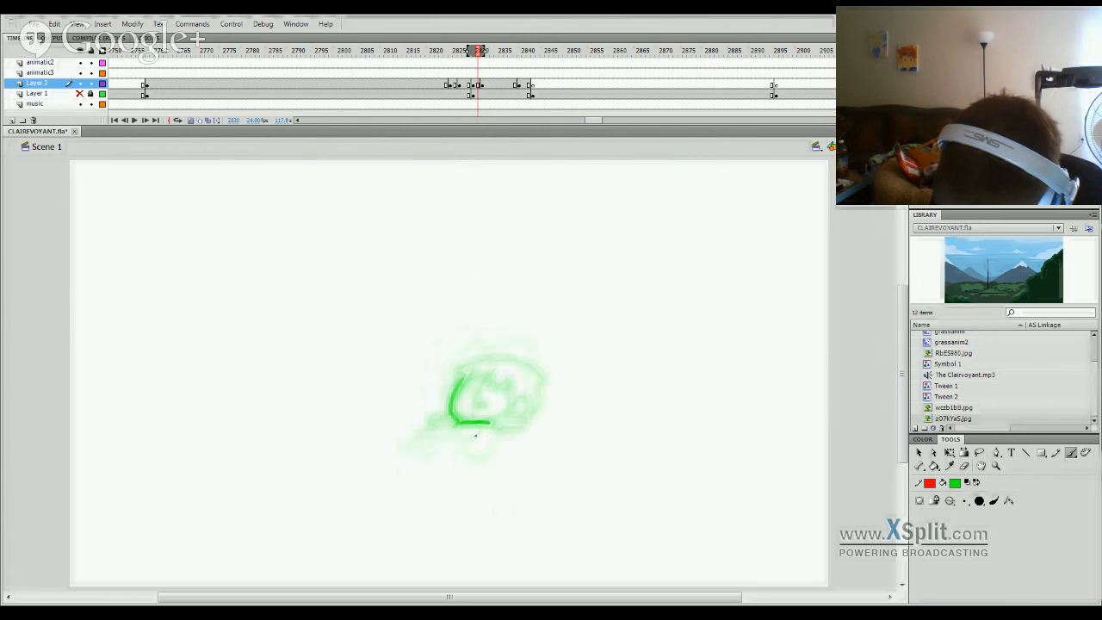
pyautogui.moveTo(484, 430)
pyautogui.mouseDown()
pyautogui.moveTo(520, 423)
pyautogui.moveTo(476, 433)
pyautogui.moveTo(490, 430)
pyautogui.mouseUp()
pyautogui.hotkey('ctrl', 'z')
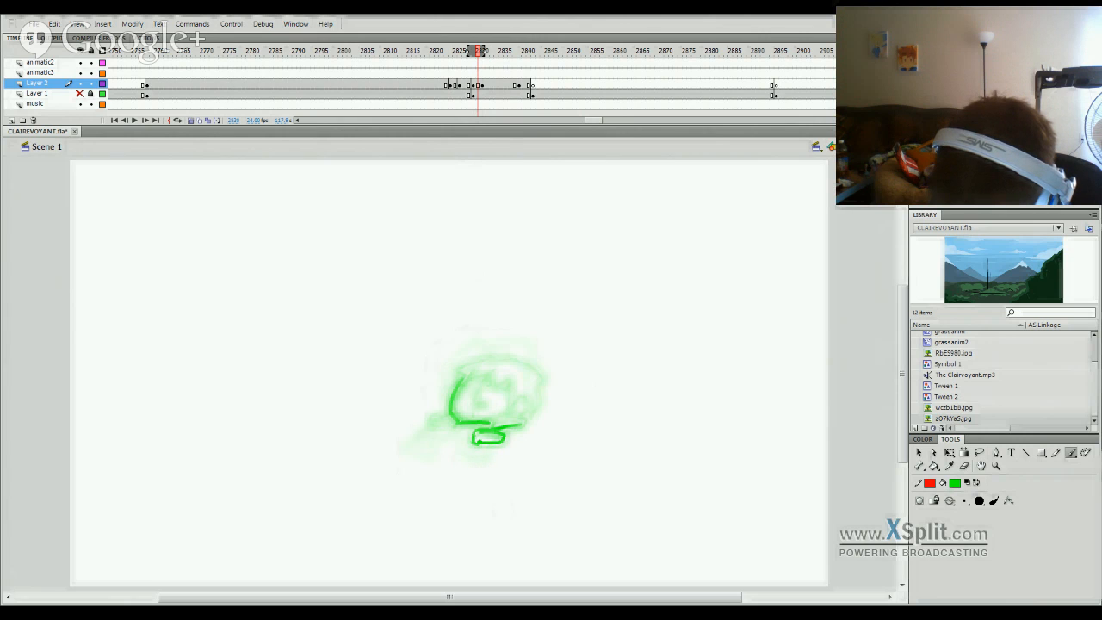
pyautogui.moveTo(506, 440)
pyautogui.mouseDown()
pyautogui.moveTo(526, 437)
pyautogui.moveTo(535, 418)
pyautogui.moveTo(529, 438)
pyautogui.moveTo(522, 420)
pyautogui.mouseUp()
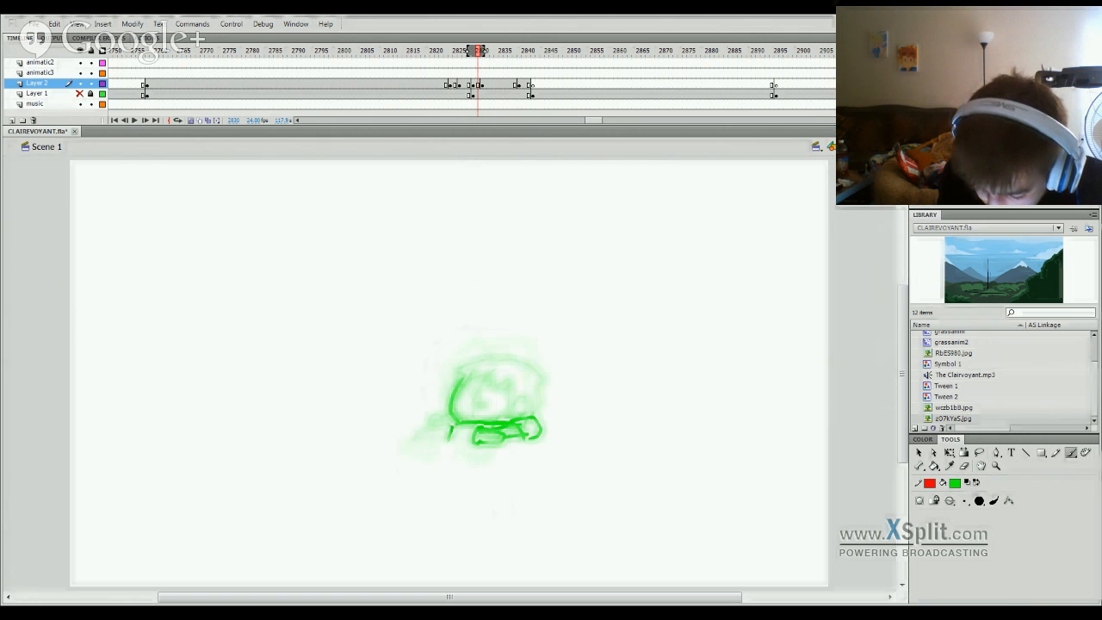
# Step: Draw the far arm and hand beside the chin at frame 2830, undoing and redoing strokes as needed
pyautogui.moveTo(424, 438)
pyautogui.mouseDown()
pyautogui.moveTo(450, 439)
pyautogui.moveTo(414, 417)
pyautogui.moveTo(416, 436)
pyautogui.moveTo(437, 423)
pyautogui.mouseUp()
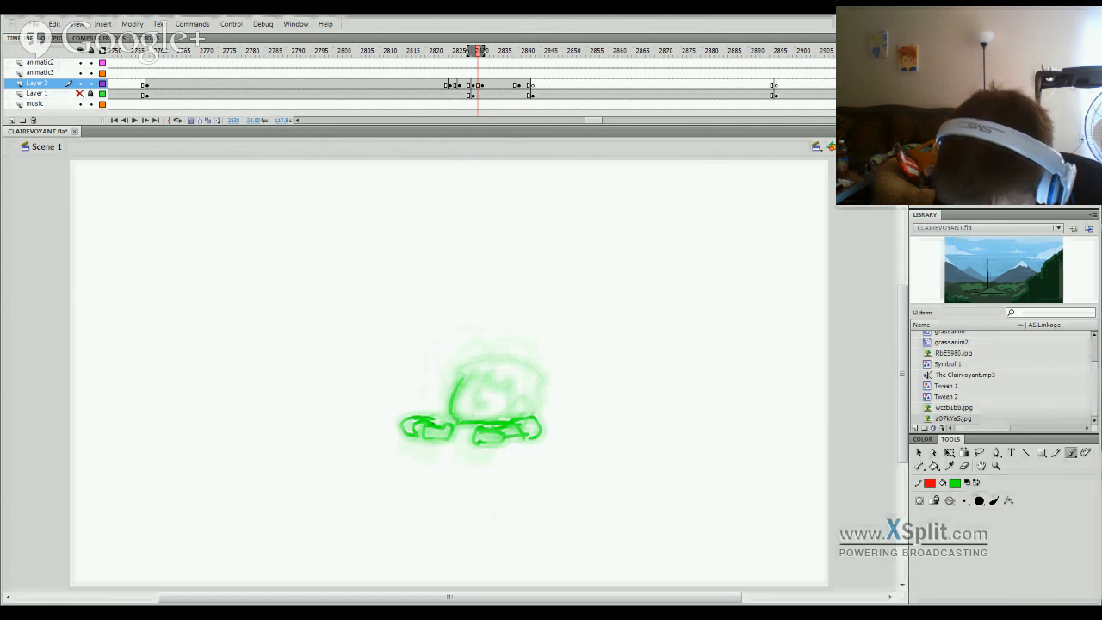
pyautogui.hotkey('ctrl', 'z')
pyautogui.hotkey('ctrl', 'z')
pyautogui.hotkey('ctrl', 'z')
pyautogui.hotkey('ctrl', 'z')
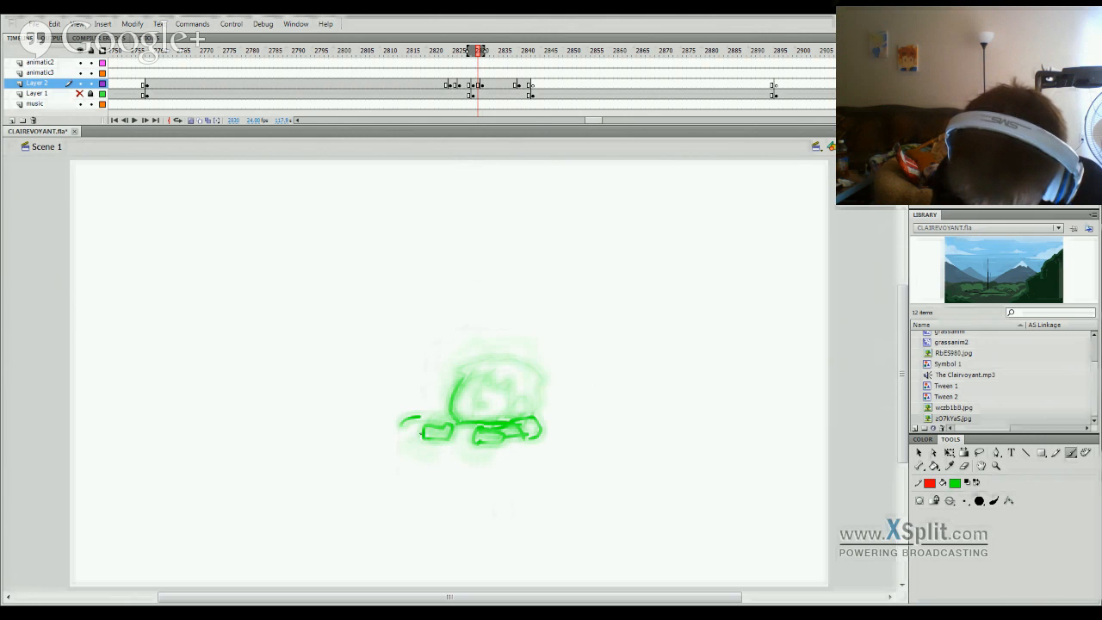
pyautogui.hotkey('ctrl', 'z')
pyautogui.moveTo(424, 436)
pyautogui.mouseDown()
pyautogui.moveTo(427, 413)
pyautogui.moveTo(441, 417)
pyautogui.moveTo(418, 425)
pyautogui.moveTo(457, 423)
pyautogui.mouseUp()
# Step: Draw the hair outline, jagged fringe, ear and facial features on the head at frame 2830
pyautogui.moveTo(462, 381)
pyautogui.mouseDown()
pyautogui.moveTo(453, 397)
pyautogui.moveTo(465, 362)
pyautogui.moveTo(533, 352)
pyautogui.mouseUp()
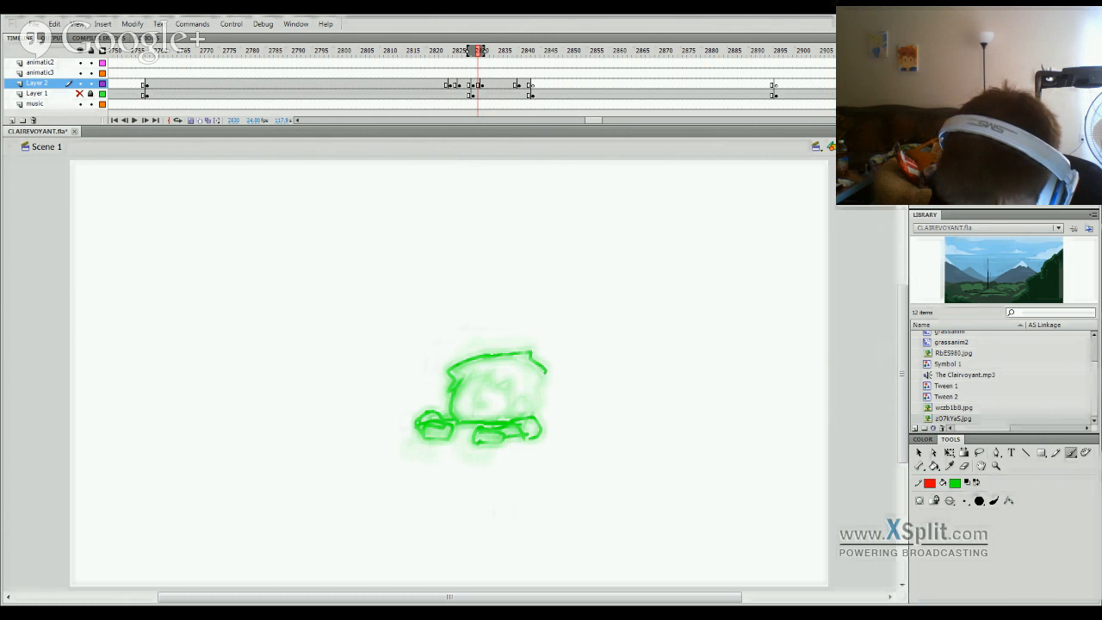
pyautogui.moveTo(540, 399)
pyautogui.mouseDown()
pyautogui.moveTo(532, 414)
pyautogui.moveTo(520, 397)
pyautogui.moveTo(512, 411)
pyautogui.moveTo(510, 387)
pyautogui.moveTo(465, 384)
pyautogui.moveTo(506, 394)
pyautogui.moveTo(491, 408)
pyautogui.moveTo(499, 393)
pyautogui.mouseUp()
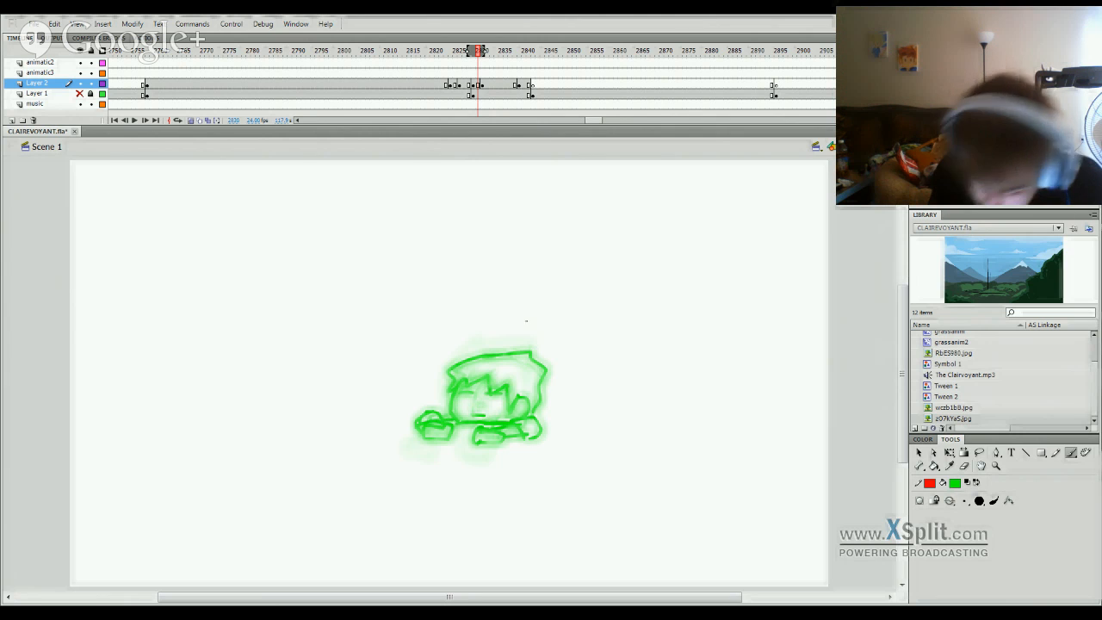
# Step: Erase the outer end of the near arm at frame 2829 and redraw it, redoing strokes as needed
pyautogui.moveTo(475, 76)
pyautogui.mouseDown()
pyautogui.moveTo(457, 79)
pyautogui.moveTo(538, 81)
pyautogui.moveTo(438, 86)
pyautogui.moveTo(517, 79)
pyautogui.moveTo(463, 78)
pyautogui.moveTo(475, 62)
pyautogui.mouseUp()
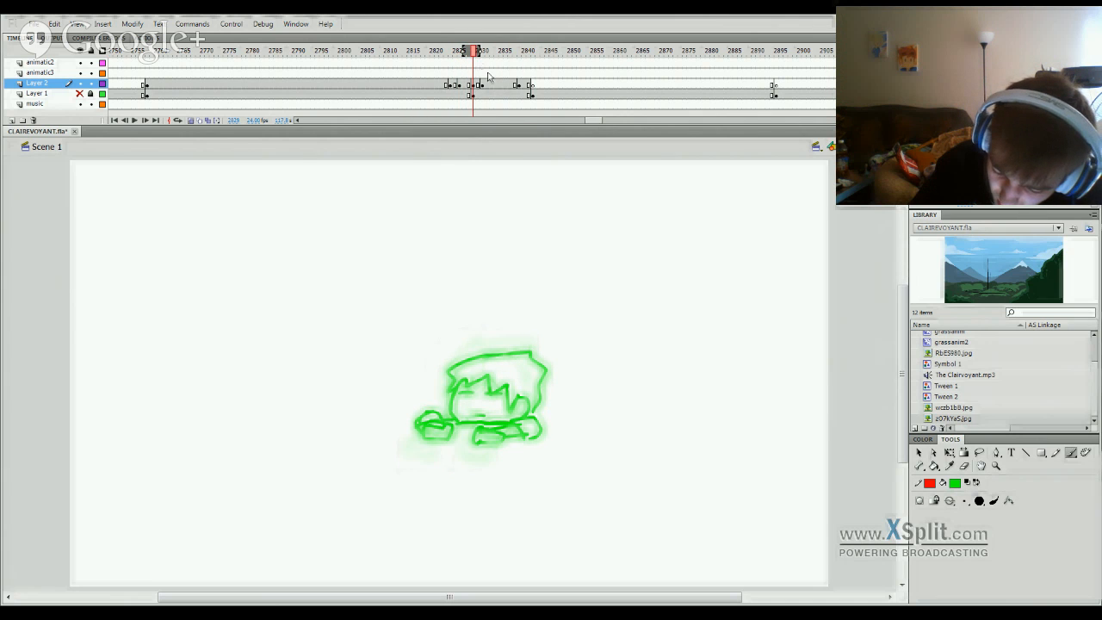
pyautogui.click(964, 465)
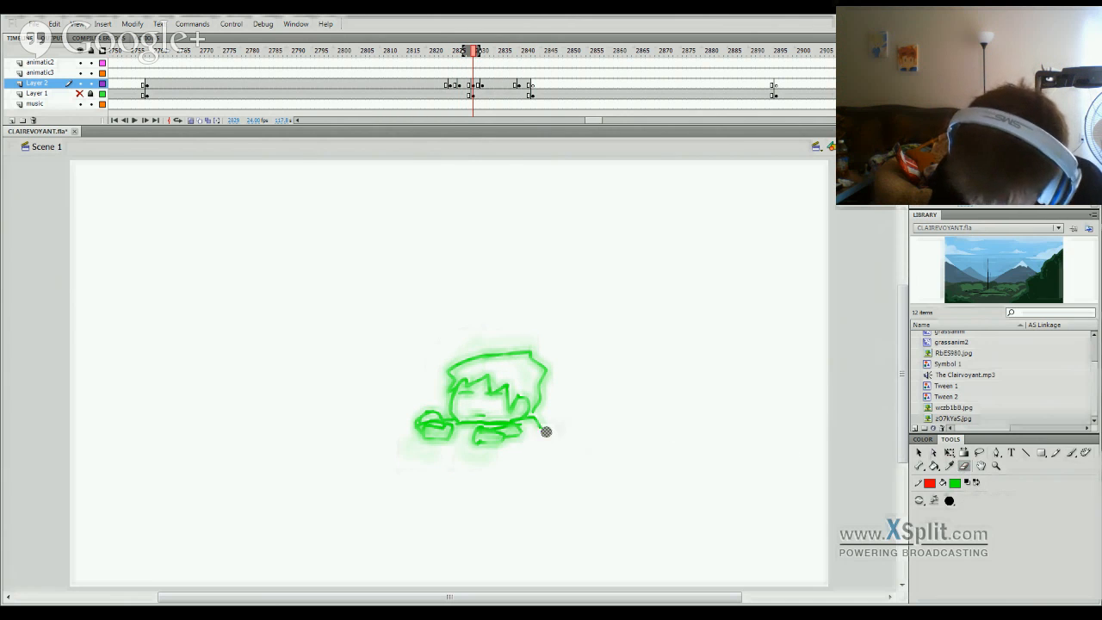
pyautogui.press('b')
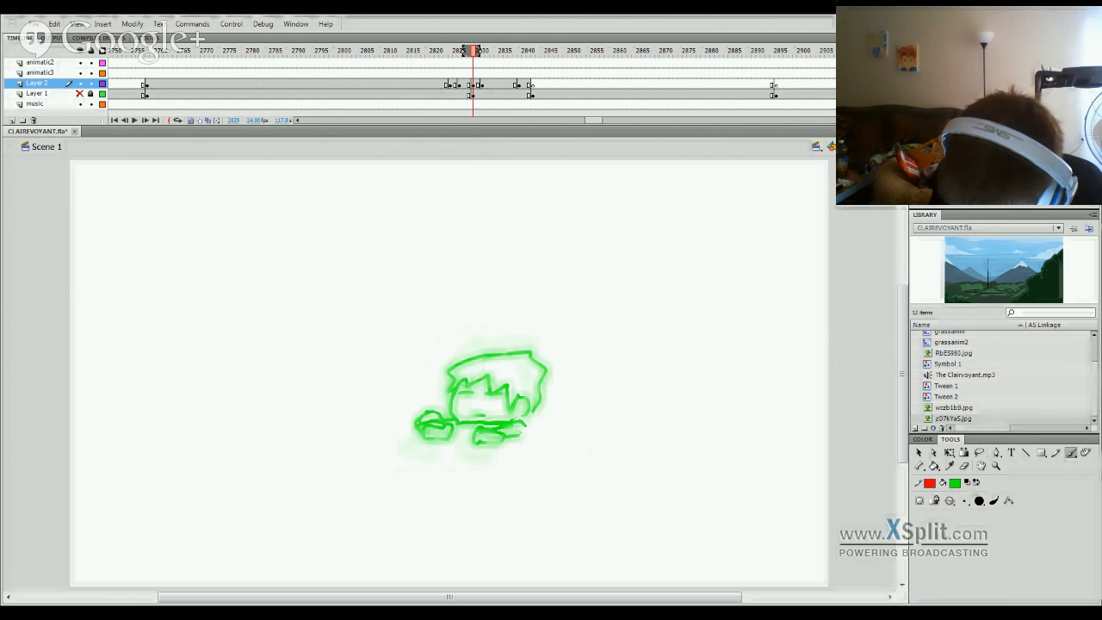
pyautogui.hotkey('ctrl', 'z')
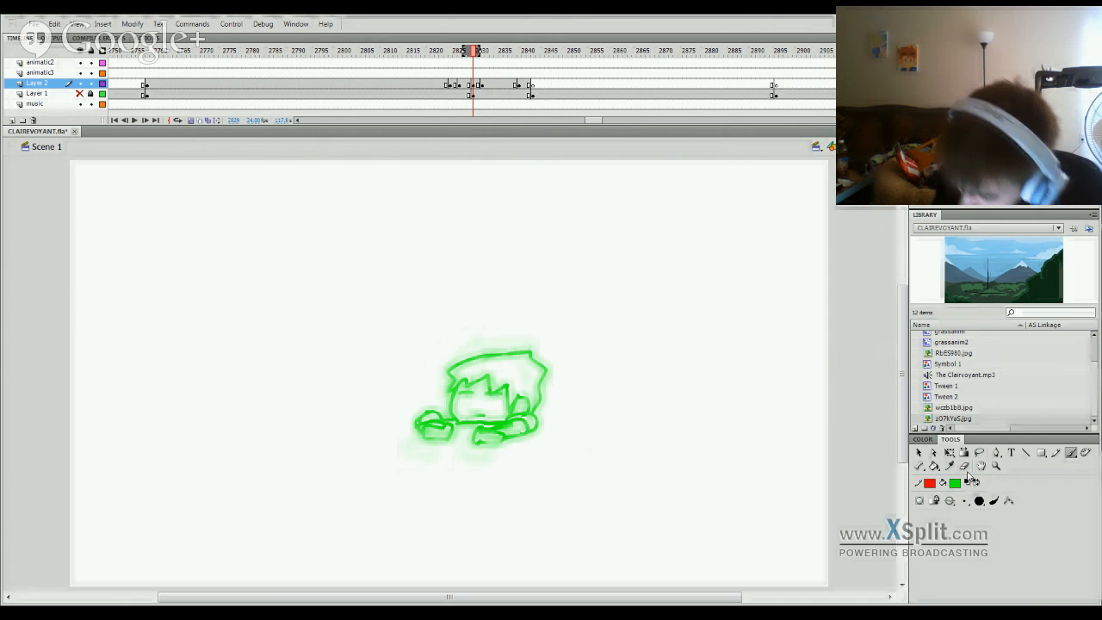
# Step: Clean up and redraw the outer end of the near arm at frame 2831
pyautogui.click(965, 467)
pyautogui.moveTo(473, 53)
pyautogui.mouseDown()
pyautogui.moveTo(459, 53)
pyautogui.moveTo(482, 54)
pyautogui.mouseUp()
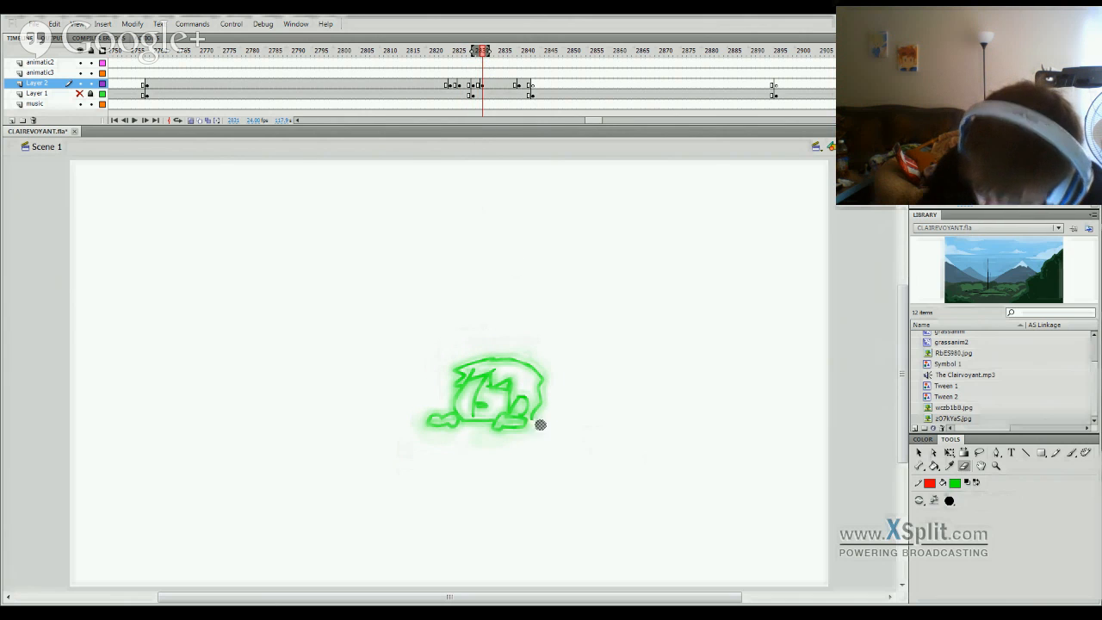
pyautogui.press('b')
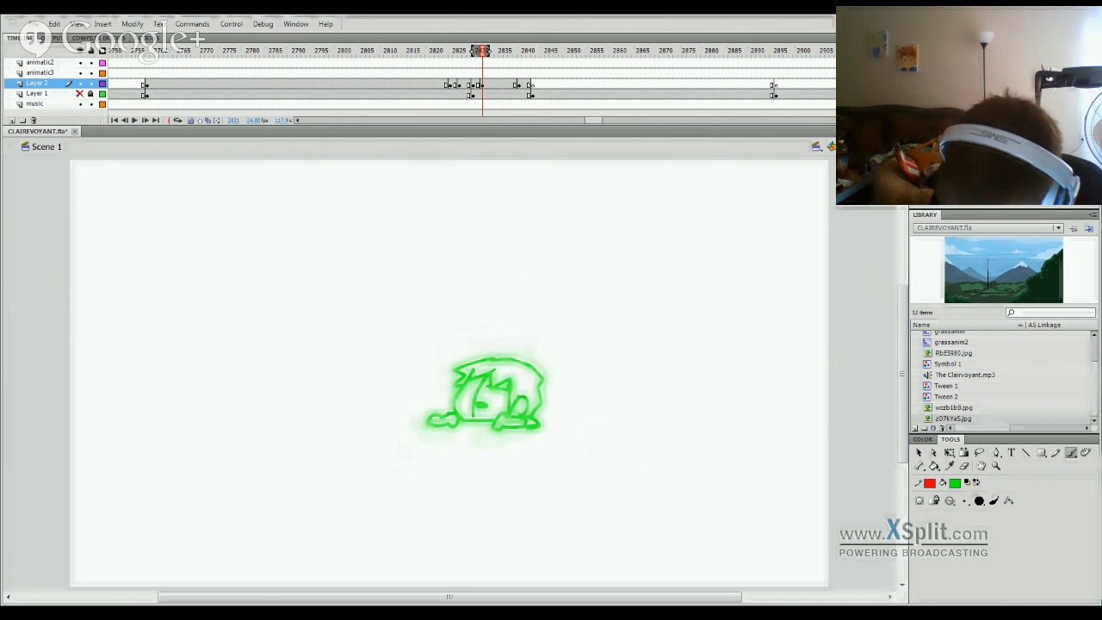
# Step: Scrub and play back the sinking motion several times, including with Layer 1 shown, to check the new in-between
pyautogui.moveTo(482, 58)
pyautogui.mouseDown()
pyautogui.moveTo(445, 80)
pyautogui.moveTo(423, 55)
pyautogui.mouseUp()
pyautogui.press('Return')
pyautogui.click(473, 55)
pyautogui.press('Return')
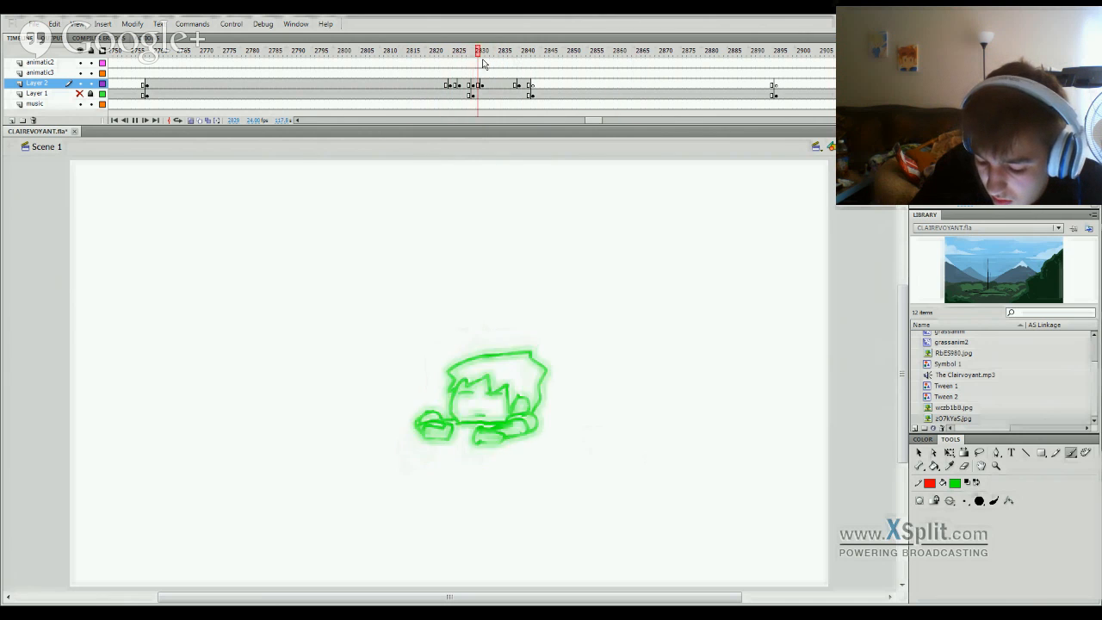
pyautogui.moveTo(508, 57)
pyautogui.mouseDown()
pyautogui.moveTo(480, 57)
pyautogui.moveTo(491, 57)
pyautogui.moveTo(397, 140)
pyautogui.mouseUp()
pyautogui.press('Return')
pyautogui.press('Return')
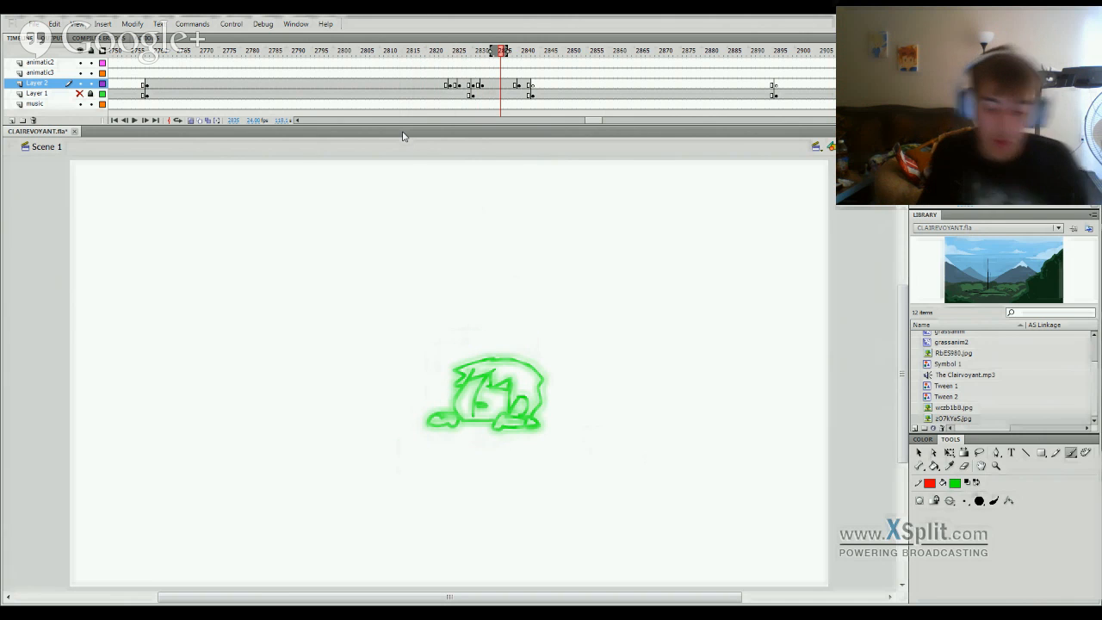
pyautogui.moveTo(459, 52); pyautogui.dragTo(439, 73)
pyautogui.press('Return')
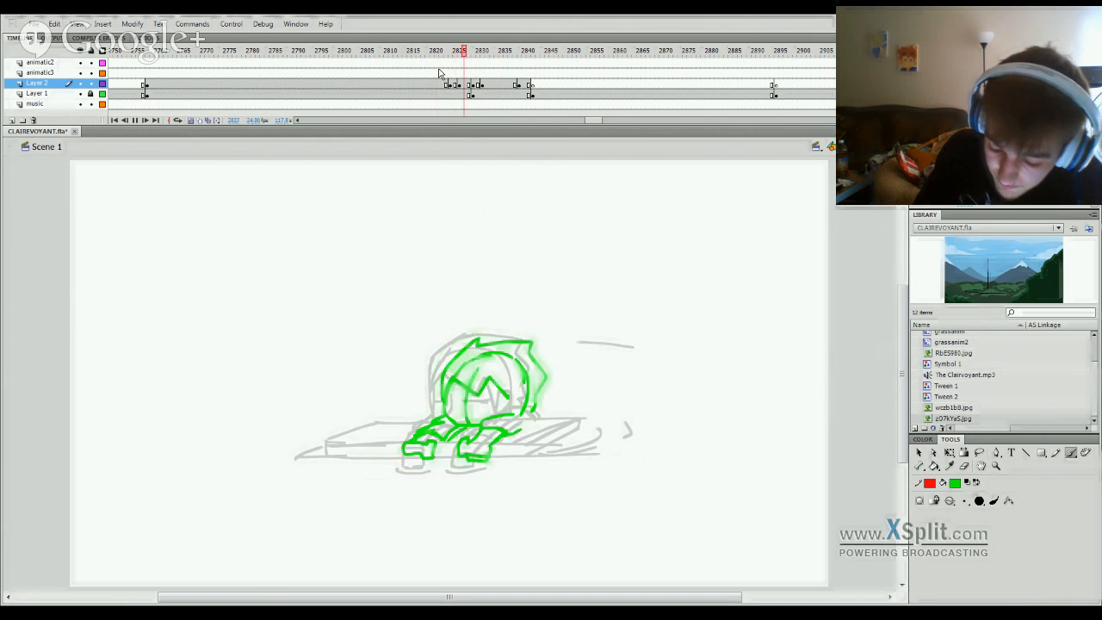
pyautogui.moveTo(505, 54); pyautogui.dragTo(387, 57)
pyautogui.press('Return')
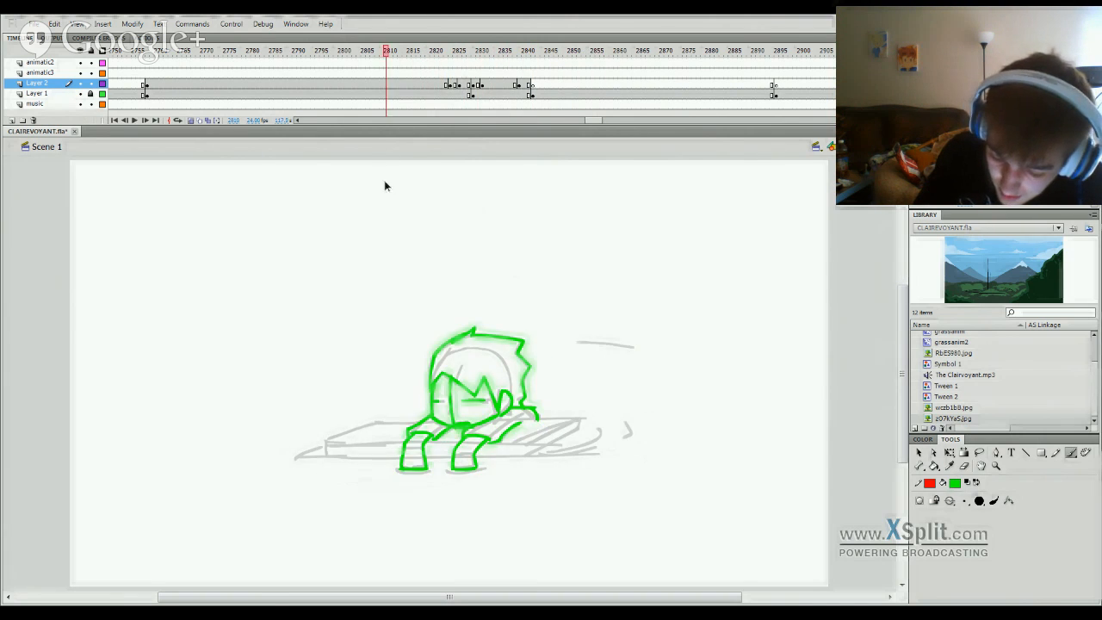
pyautogui.moveTo(445, 501); pyautogui.dragTo(419, 512)
pyautogui.press('Return')
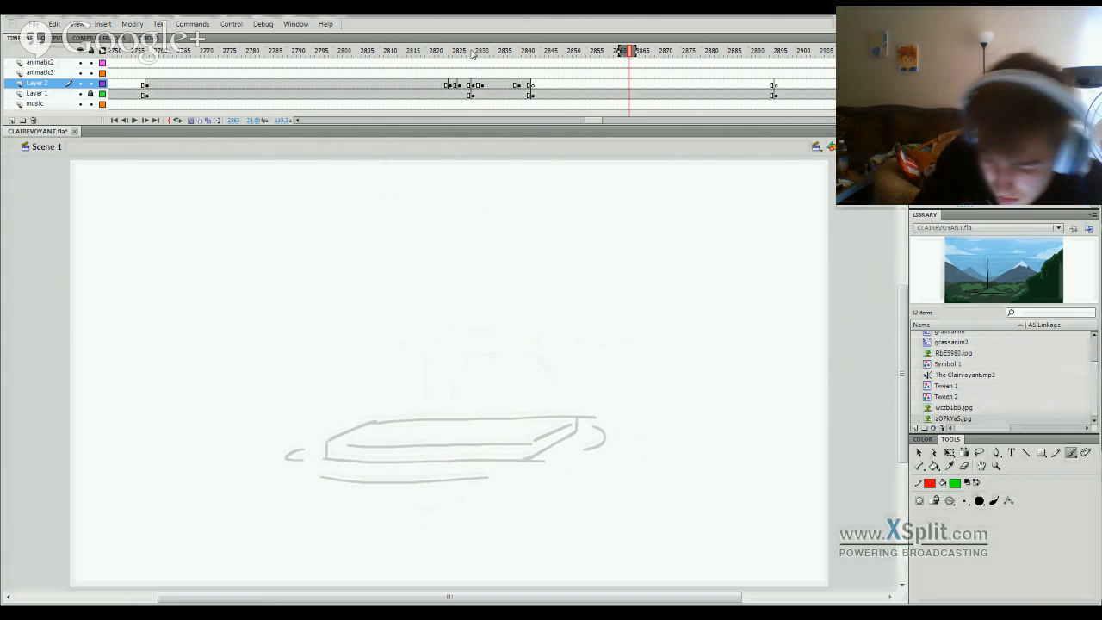
# Step: Hide Layer 1 and draw the far arm with a fingered hand on the in-between at frame 2825
pyautogui.moveTo(471, 54); pyautogui.dragTo(455, 473)
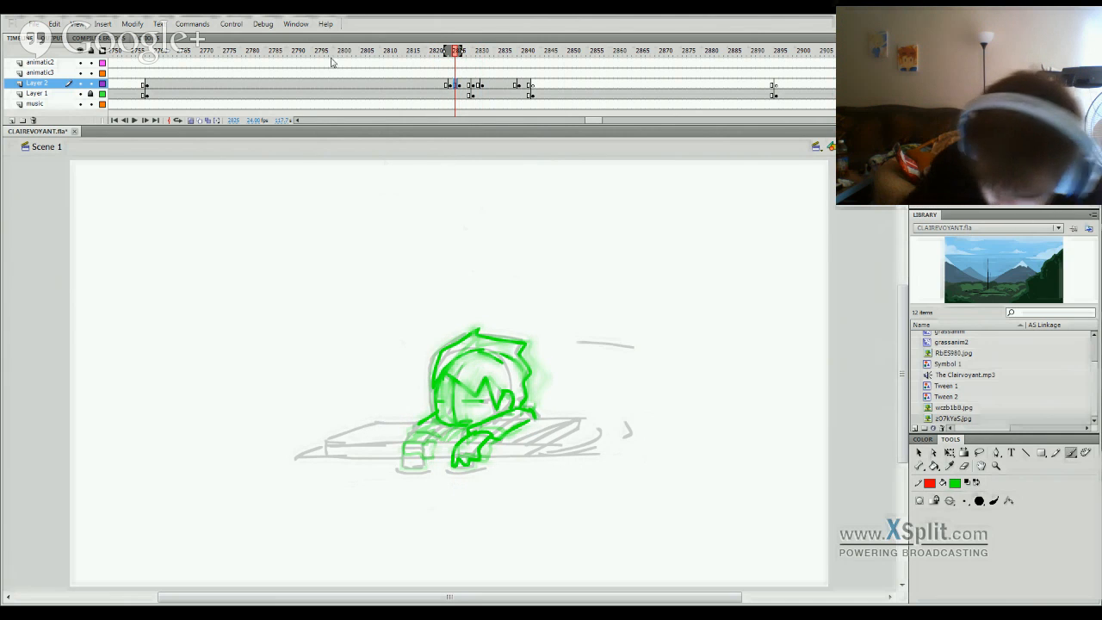
pyautogui.click(81, 93)
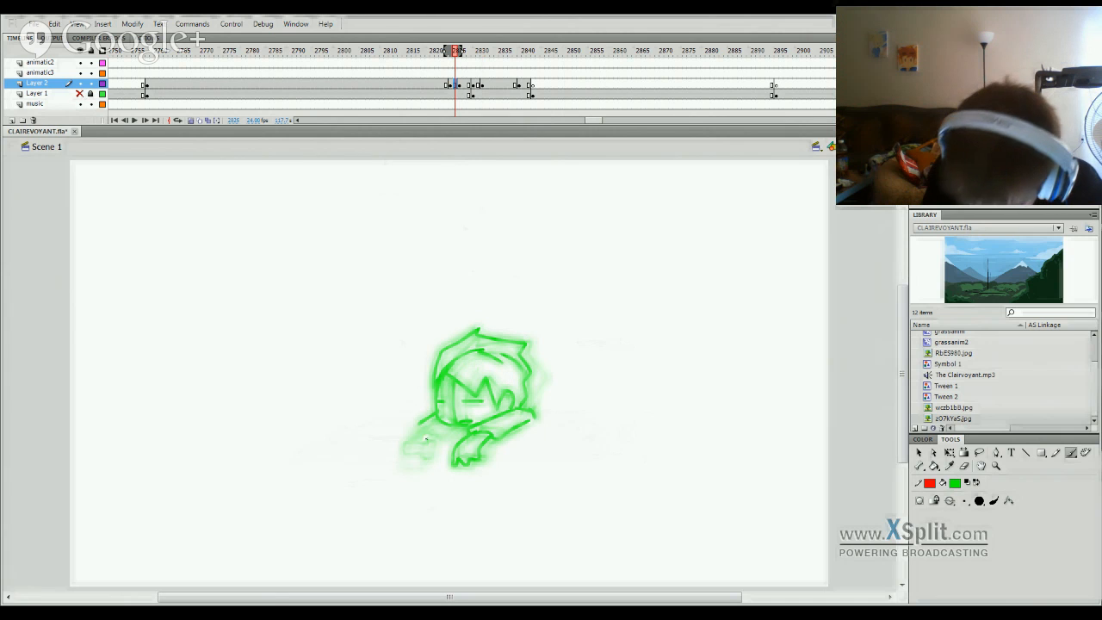
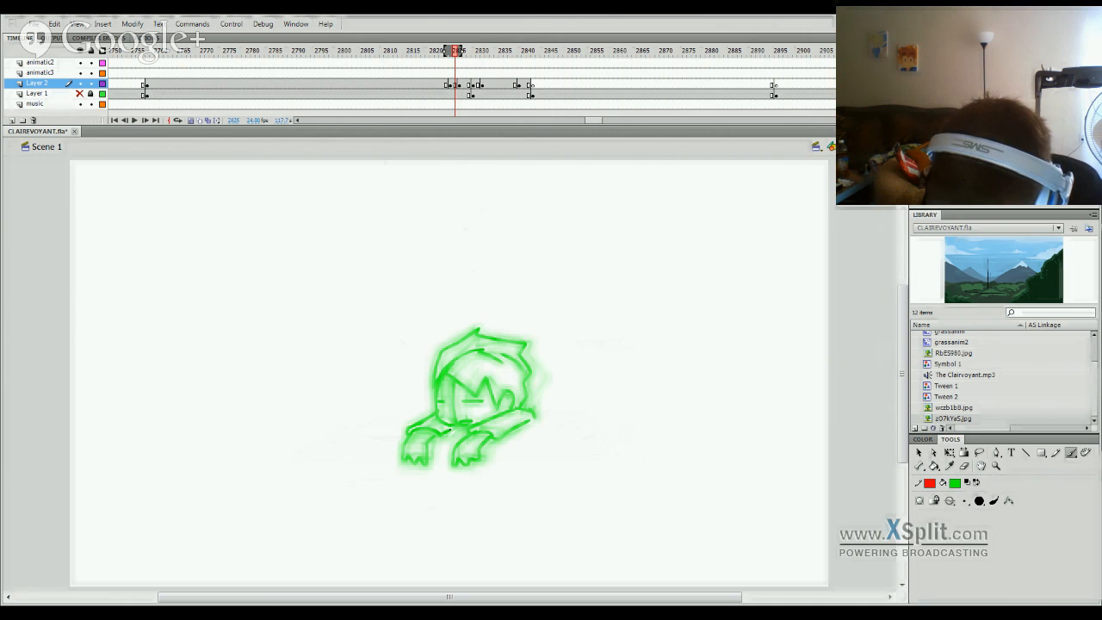
# Step: Erase the far hand's blocky end at frame 2826 and redraw it with fingers
pyautogui.moveTo(457, 57)
pyautogui.mouseDown()
pyautogui.moveTo(448, 61)
pyautogui.moveTo(459, 57)
pyautogui.mouseUp()
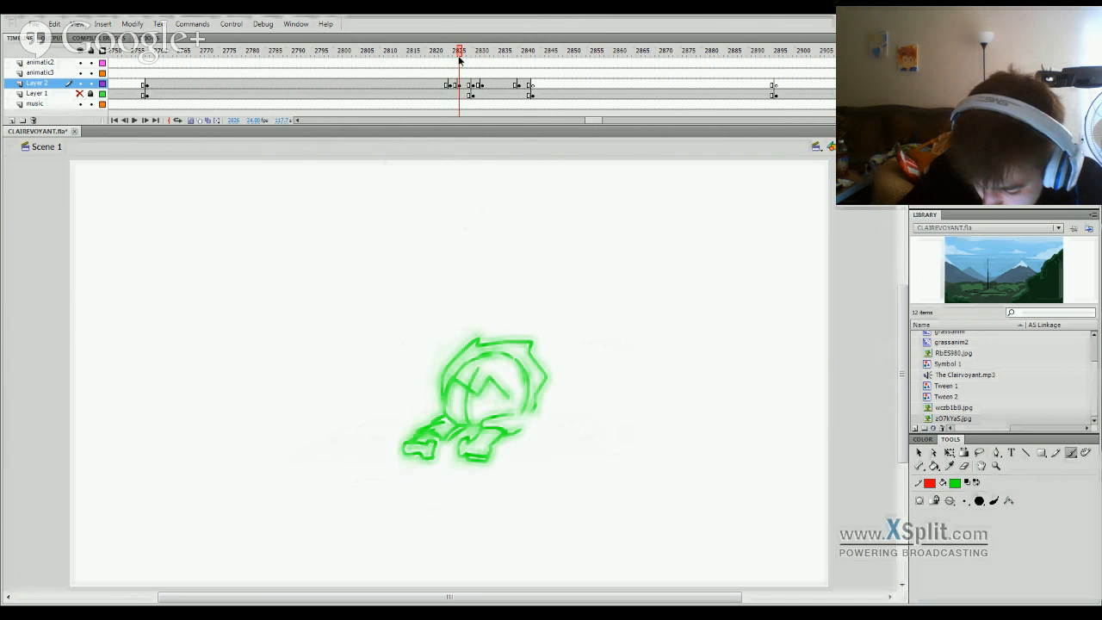
pyautogui.press('e')
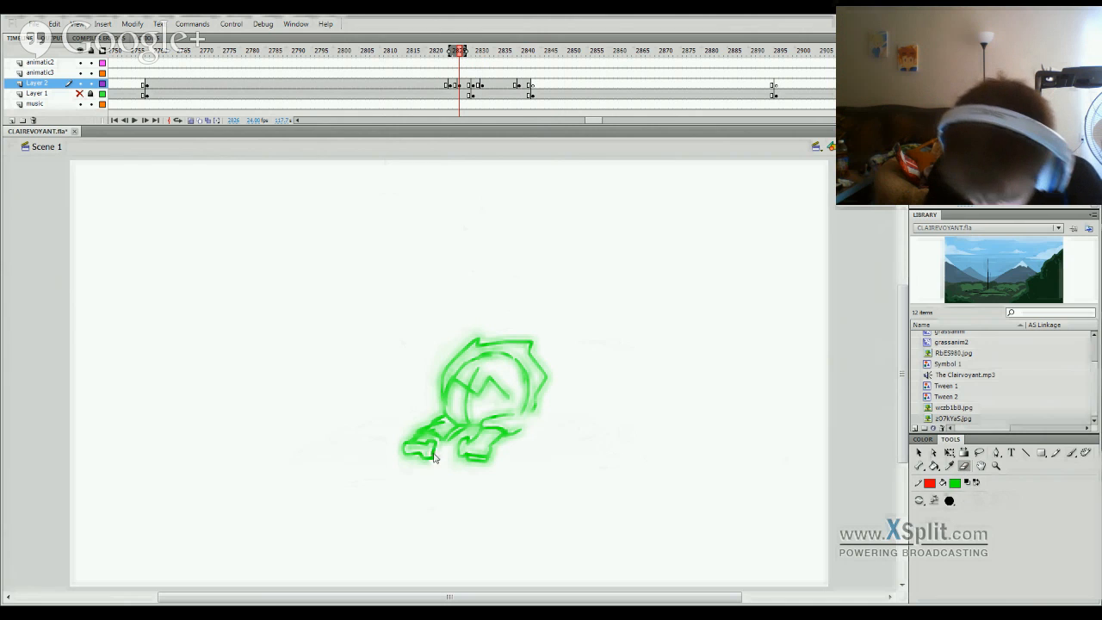
pyautogui.press('b')
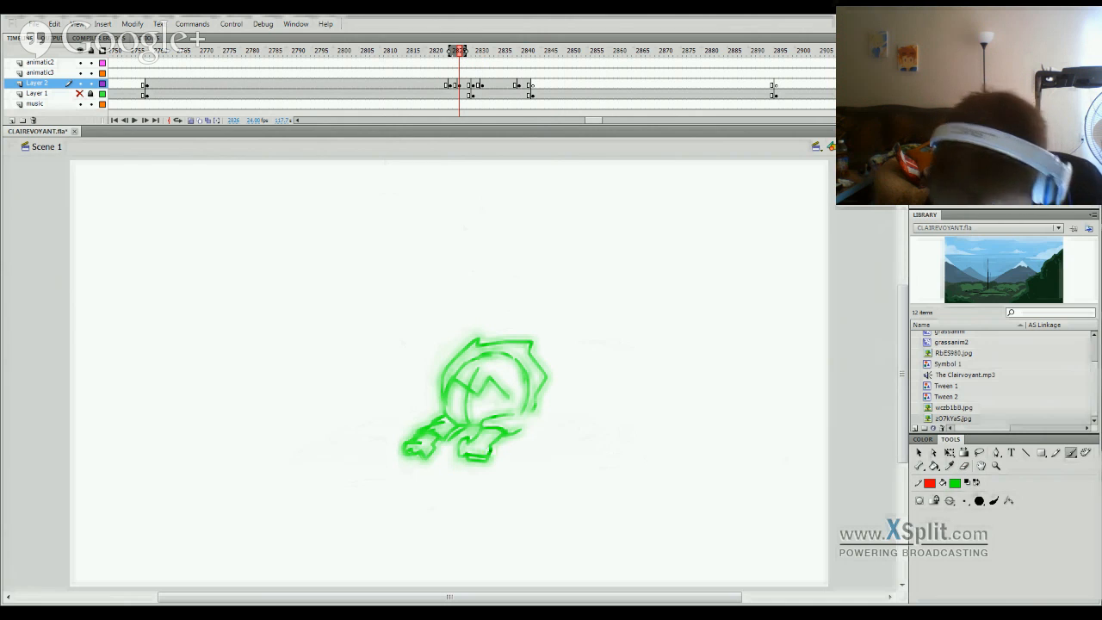
# Step: Select the far hand with the Lasso at frame 2829 and skew it with Free Transform
pyautogui.moveTo(459, 59)
pyautogui.mouseDown()
pyautogui.moveTo(486, 65)
pyautogui.moveTo(474, 68)
pyautogui.mouseUp()
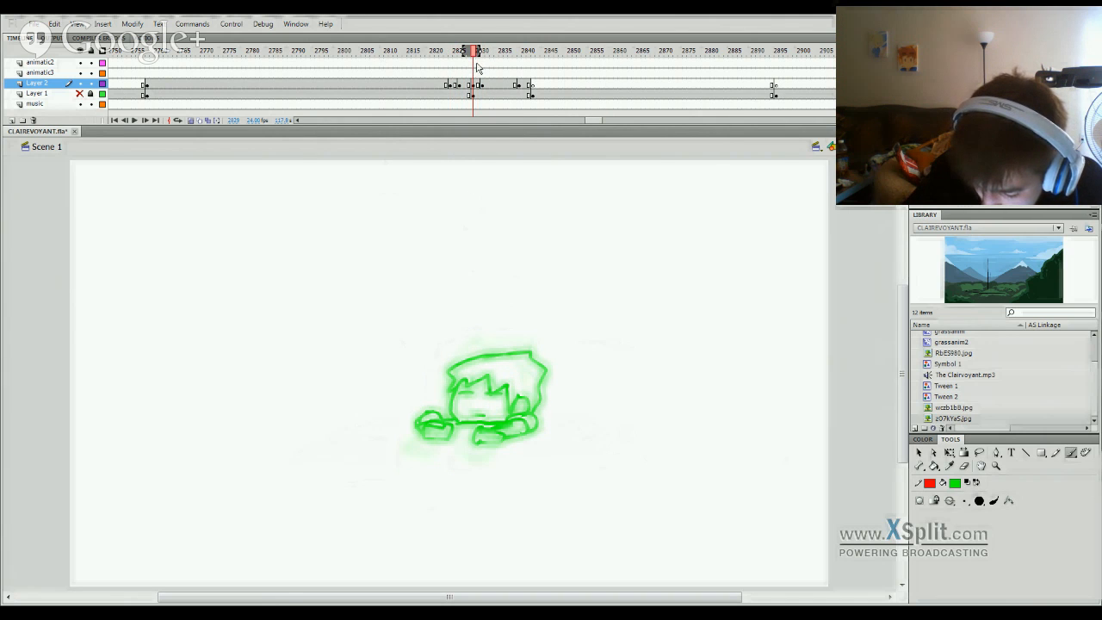
pyautogui.click(979, 452)
pyautogui.moveTo(457, 431)
pyautogui.mouseDown()
pyautogui.moveTo(428, 396)
pyautogui.moveTo(438, 448)
pyautogui.moveTo(453, 410)
pyautogui.mouseUp()
pyautogui.press('q')
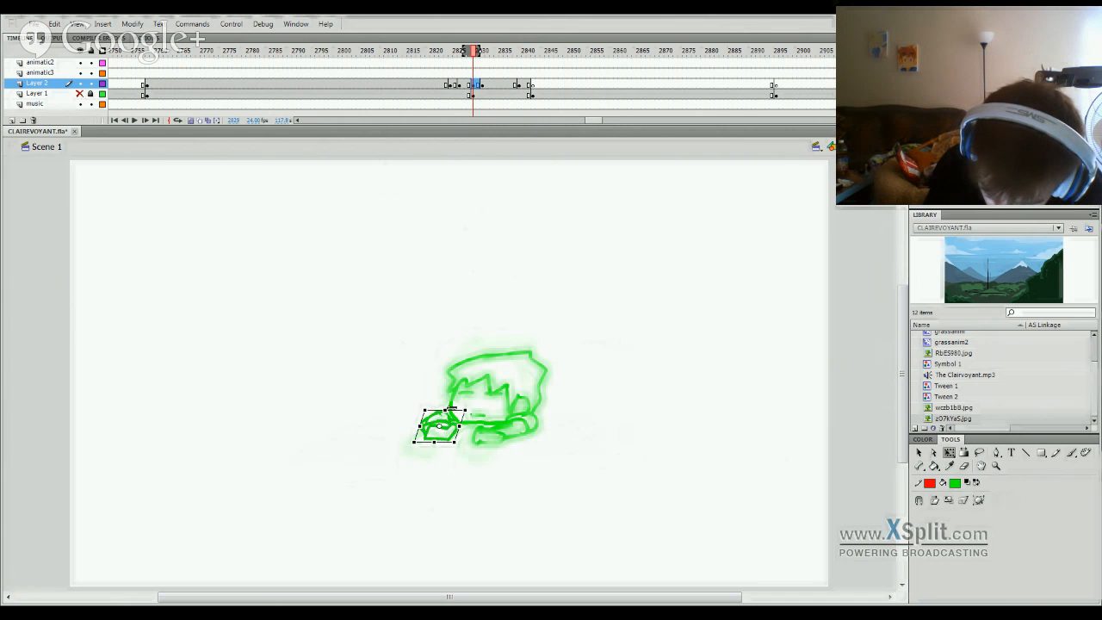
# Step: Scrub through to the nearly sunken pose and play back the sequence to check the revised hands
pyautogui.moveTo(476, 64)
pyautogui.mouseDown()
pyautogui.moveTo(466, 64)
pyautogui.moveTo(520, 66)
pyautogui.mouseUp()
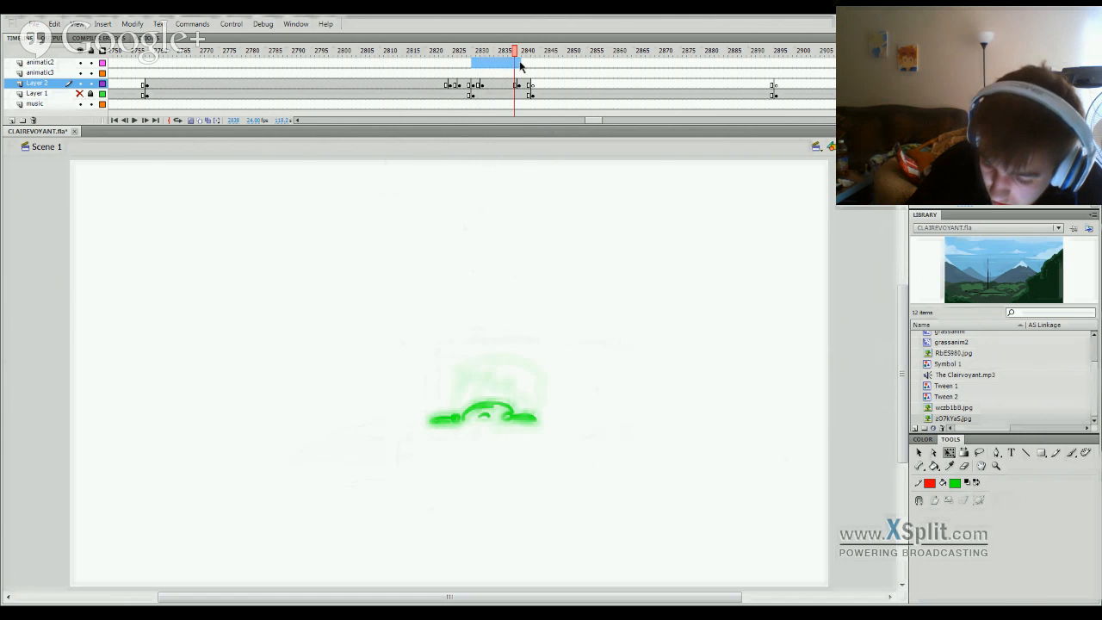
pyautogui.click(452, 52)
pyautogui.press('Return')
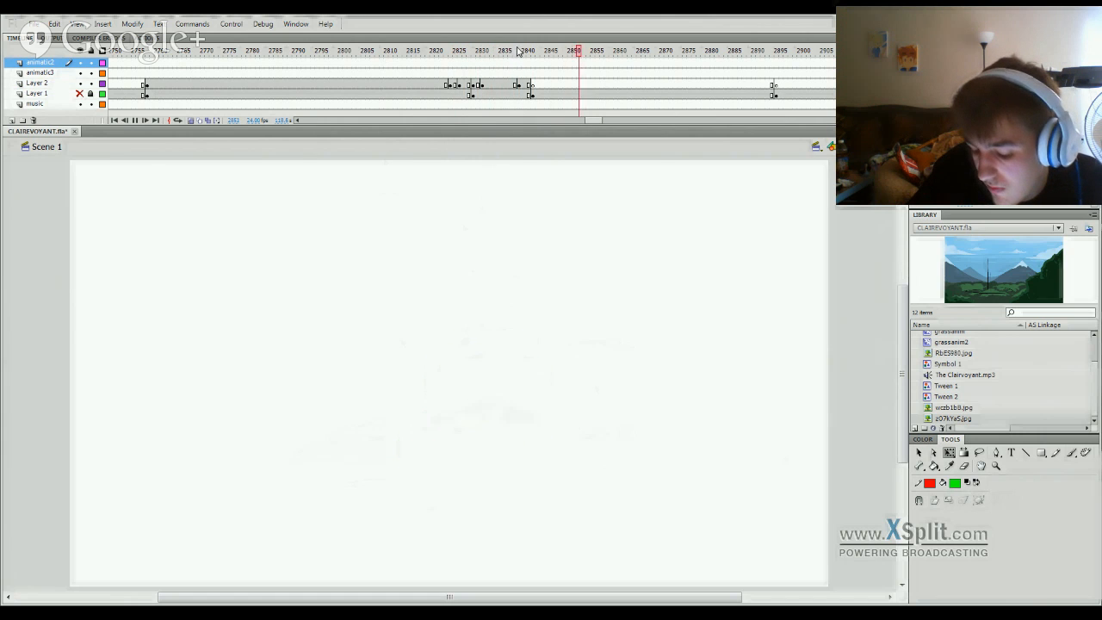
# Step: Insert a Layer 2 keyframe at frame 2837, delete its drawing, and extend the onion skin forward
pyautogui.click(499, 51)
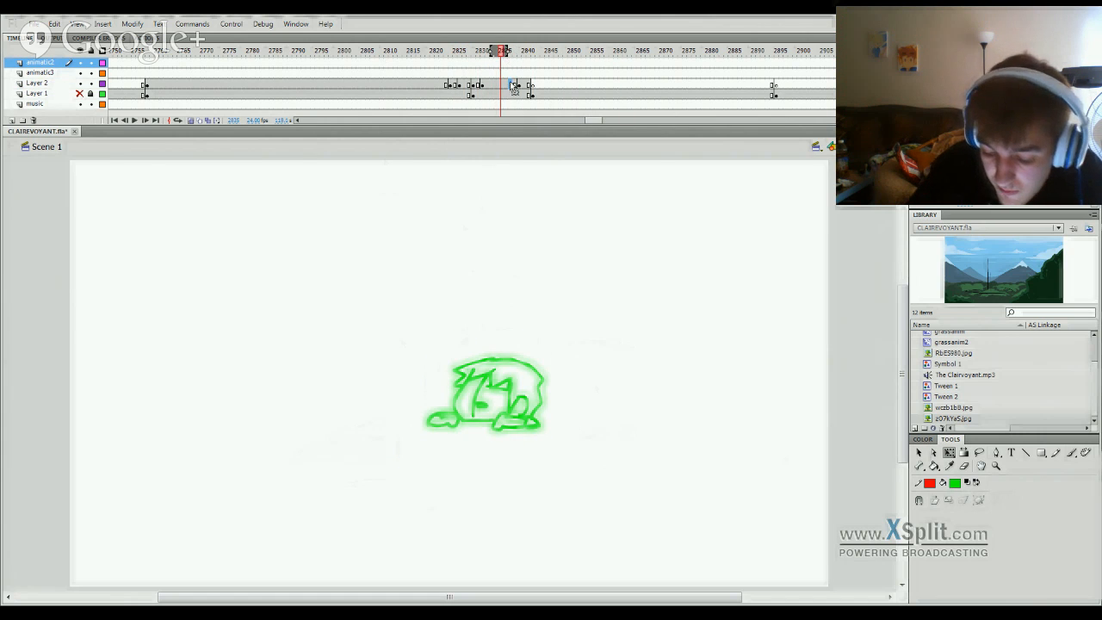
pyautogui.click(511, 84)
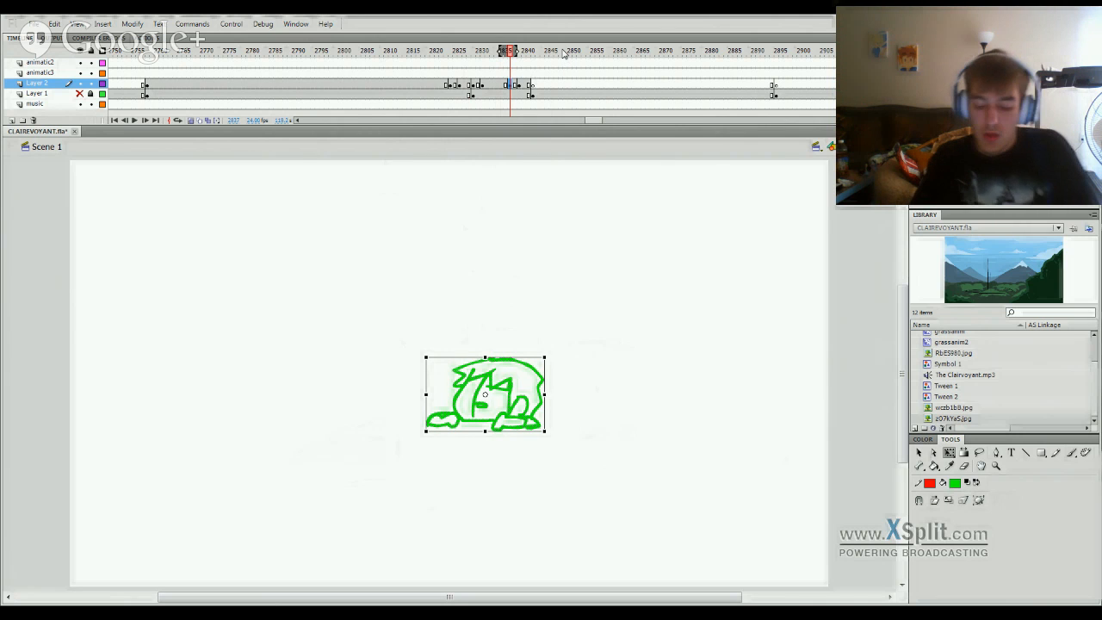
pyautogui.press('Delete')
pyautogui.moveTo(517, 53); pyautogui.dragTo(521, 54)
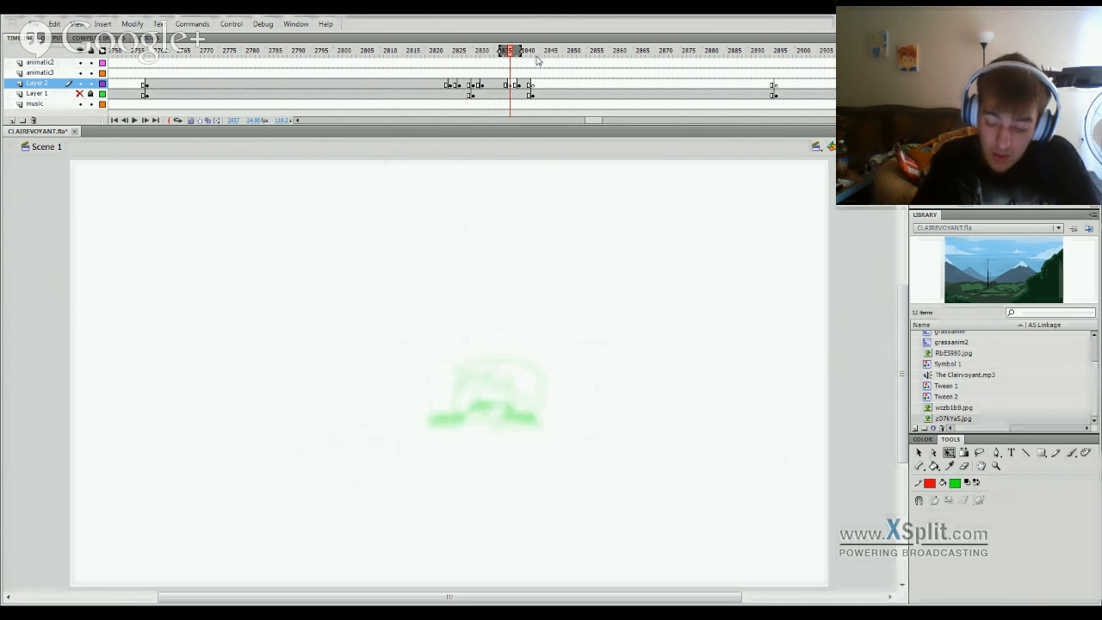
# Step: Brush the in-between's head outline and jagged hair in green on Layer 2 at frame 2837, following the onion skin
pyautogui.press('b')
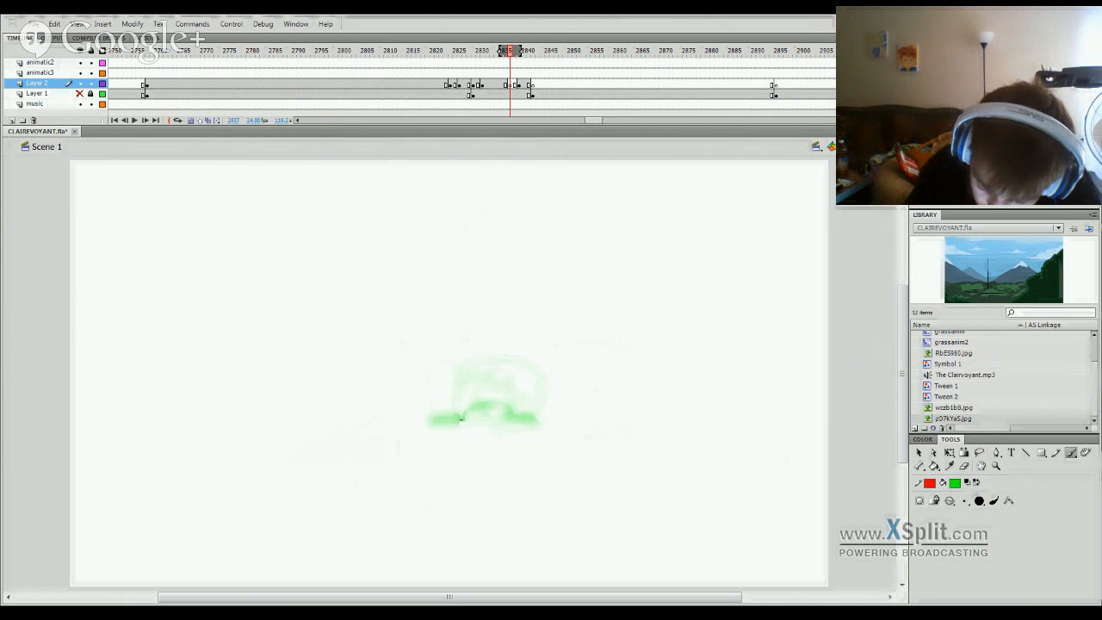
pyautogui.moveTo(435, 419); pyautogui.dragTo(522, 420)
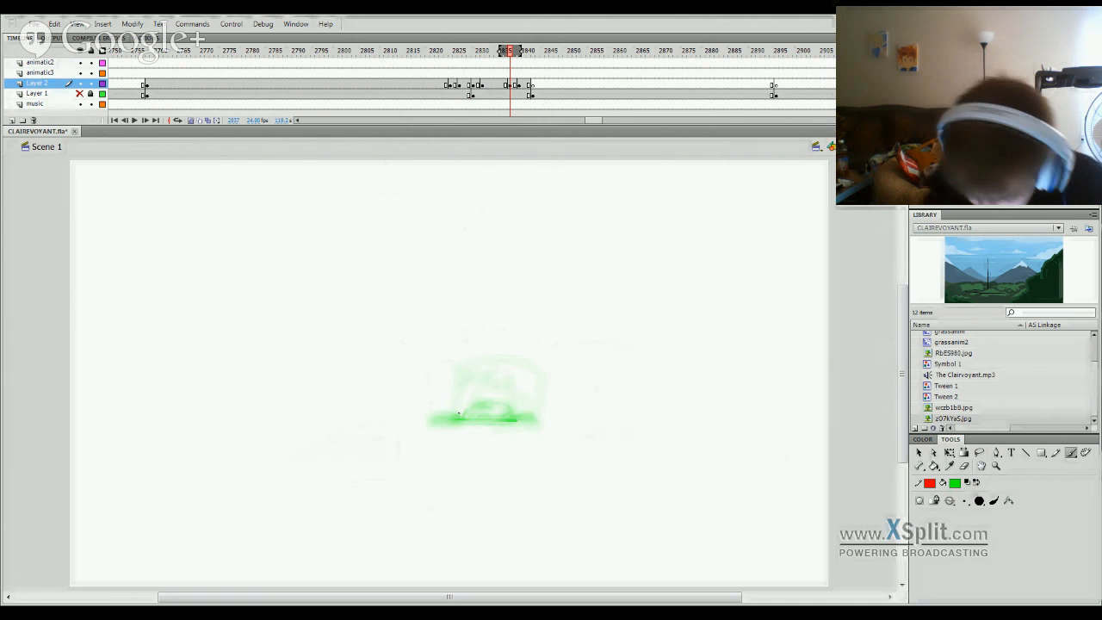
pyautogui.hotkey('ctrl', 'z')
pyautogui.moveTo(454, 420); pyautogui.dragTo(467, 379)
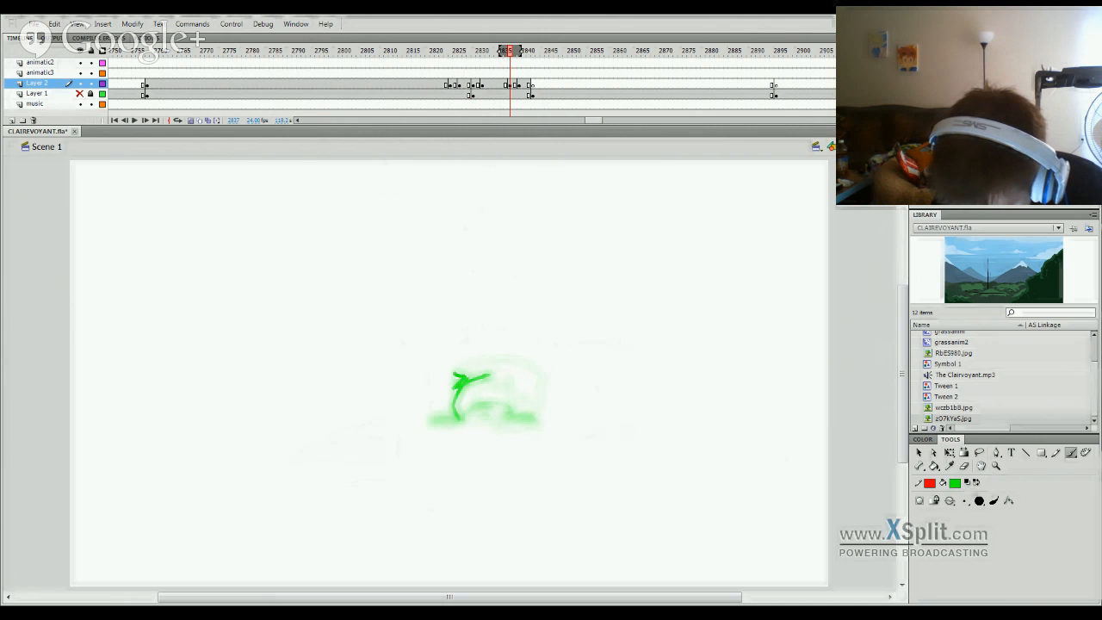
pyautogui.moveTo(454, 374)
pyautogui.mouseDown()
pyautogui.moveTo(492, 359)
pyautogui.moveTo(538, 369)
pyautogui.mouseUp()
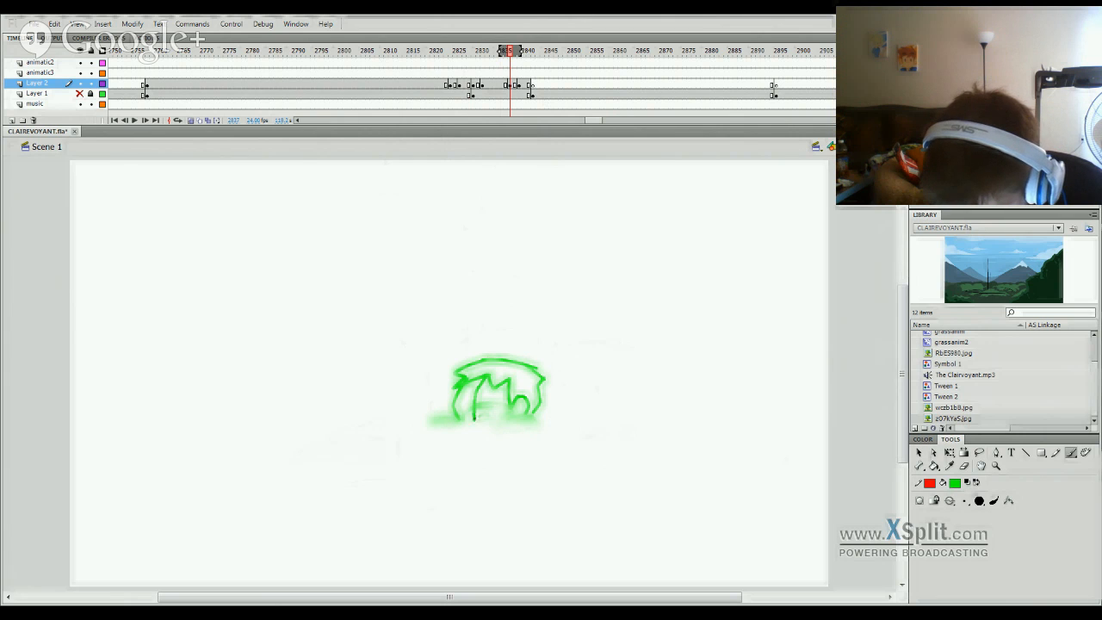
# Step: Move the head drawing slightly lower and rotate it slightly clockwise with Free Transform
pyautogui.press('q')
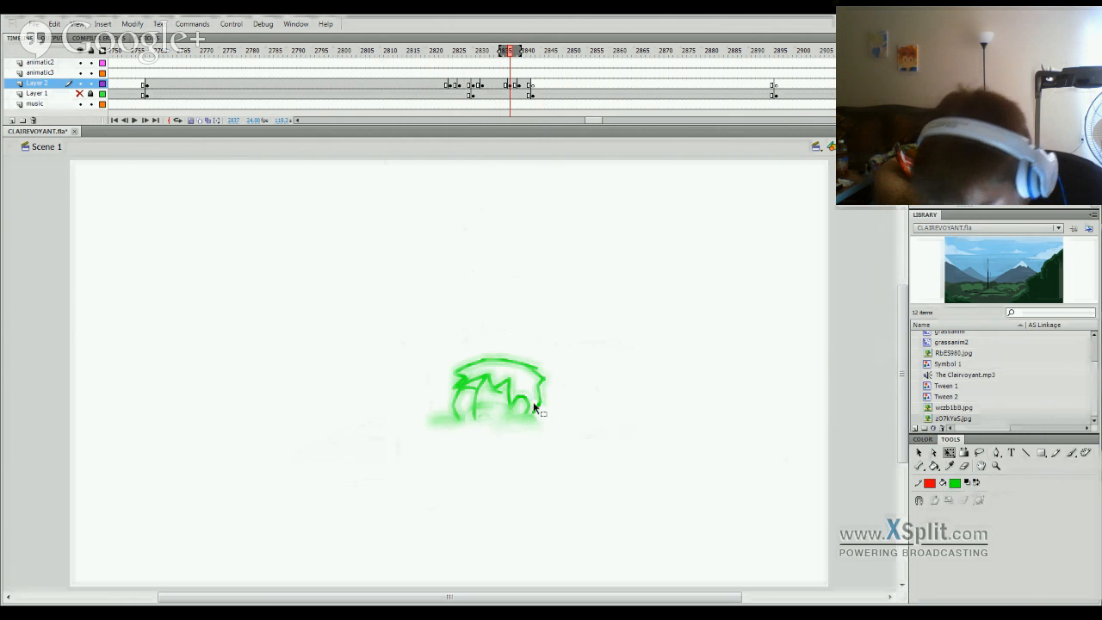
pyautogui.click(540, 408)
pyautogui.moveTo(544, 411); pyautogui.dragTo(546, 418)
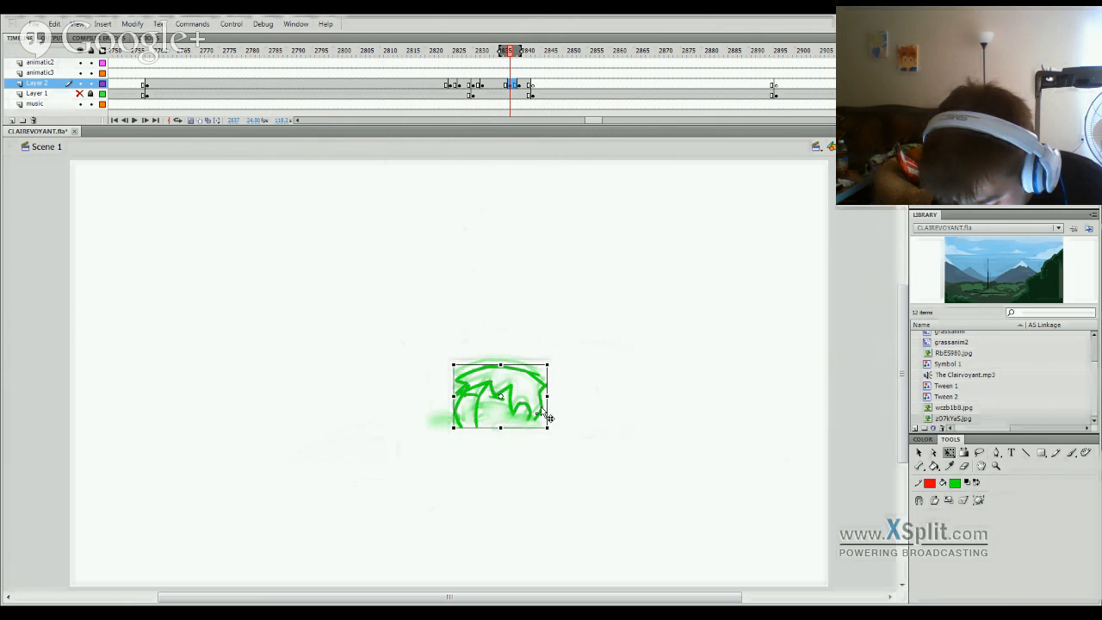
pyautogui.moveTo(555, 363); pyautogui.dragTo(558, 369)
pyautogui.click(568, 385)
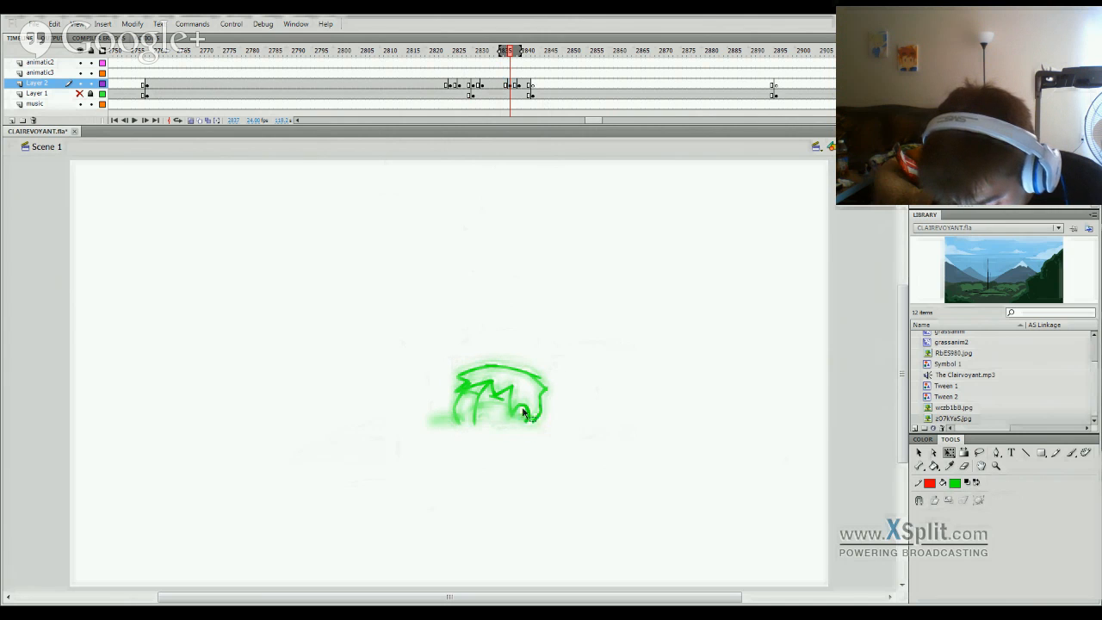
# Step: Brush in the lower edge of the face and both hands resting on the raft at frame 2837
pyautogui.press('b')
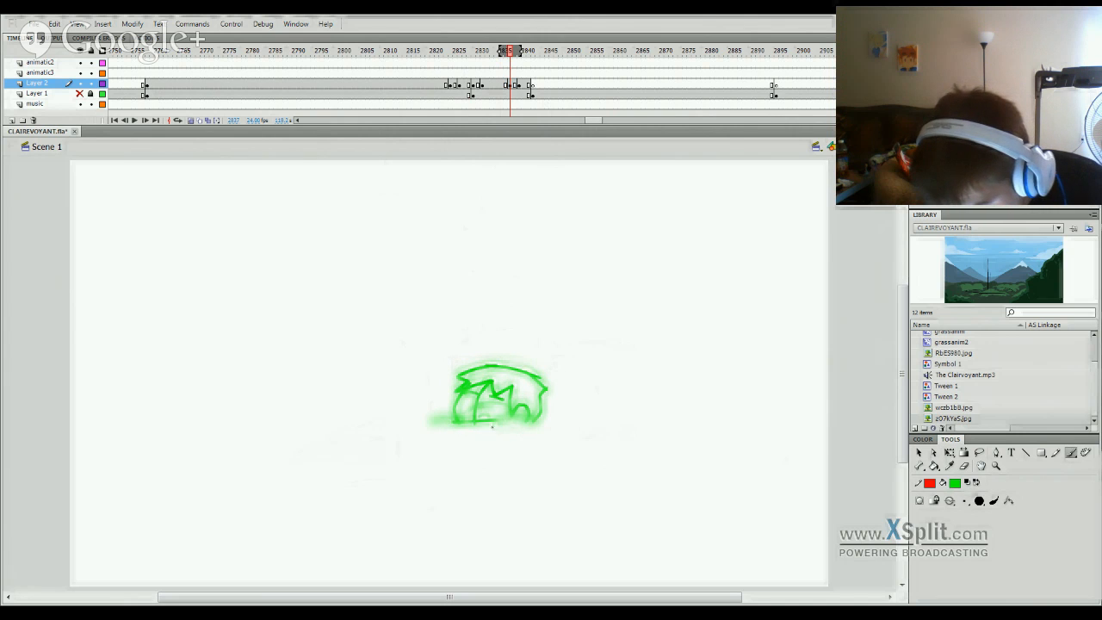
pyautogui.press('q')
pyautogui.press('b')
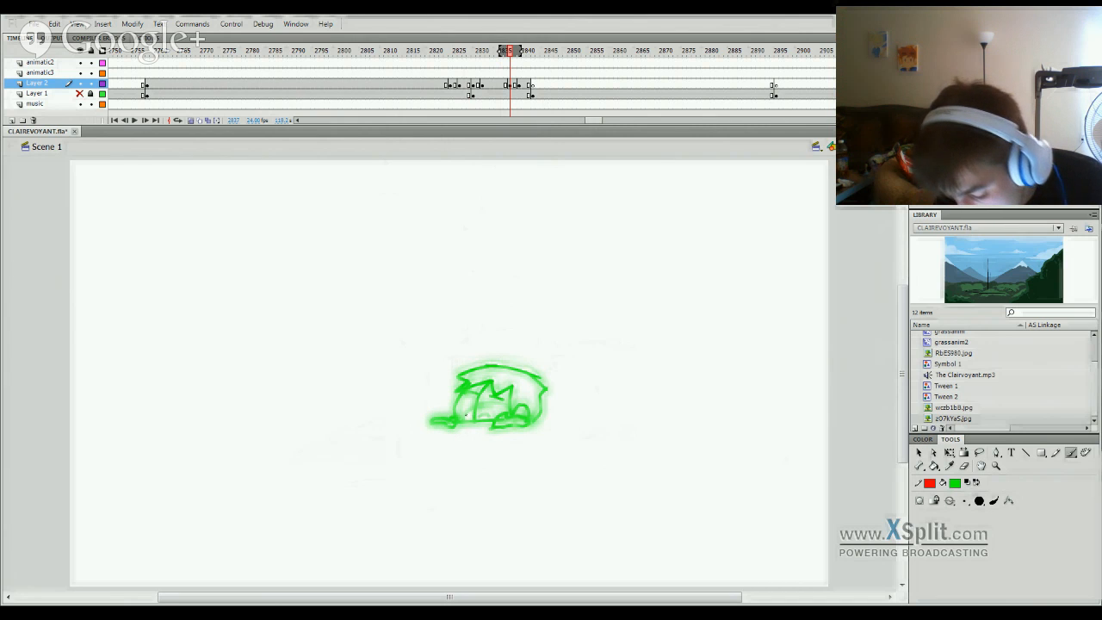
pyautogui.moveTo(466, 416); pyautogui.dragTo(479, 417)
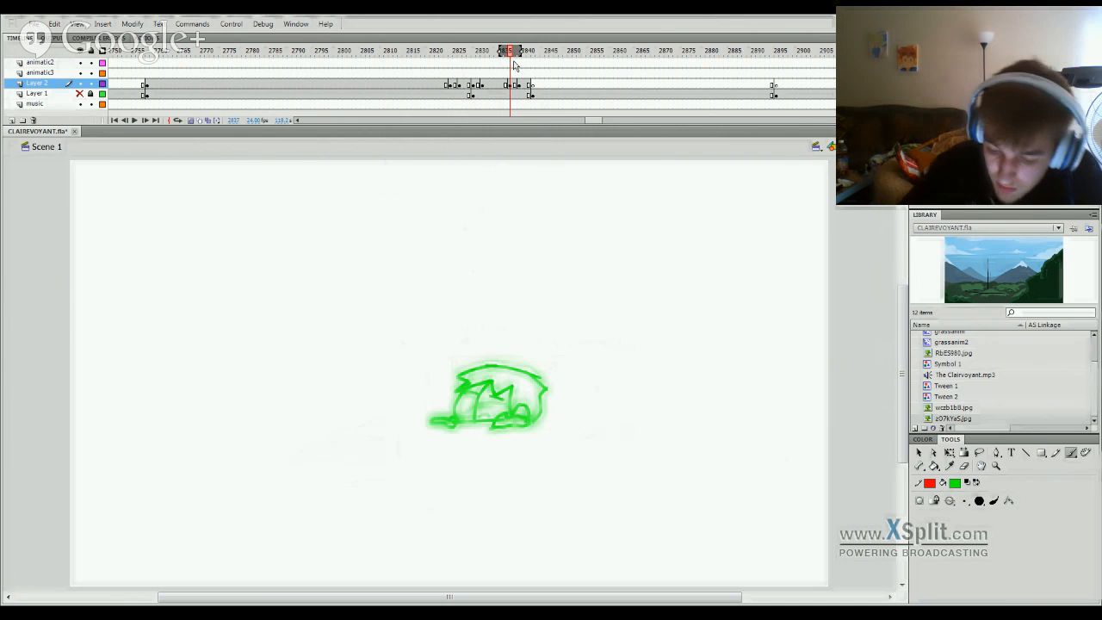
# Step: Scrub and play back the frames around 2837 to check the new in-between's motion
pyautogui.moveTo(514, 56)
pyautogui.mouseDown()
pyautogui.moveTo(496, 69)
pyautogui.moveTo(524, 60)
pyautogui.moveTo(535, 74)
pyautogui.moveTo(509, 57)
pyautogui.mouseUp()
pyautogui.press('Return')
pyautogui.click(533, 85)
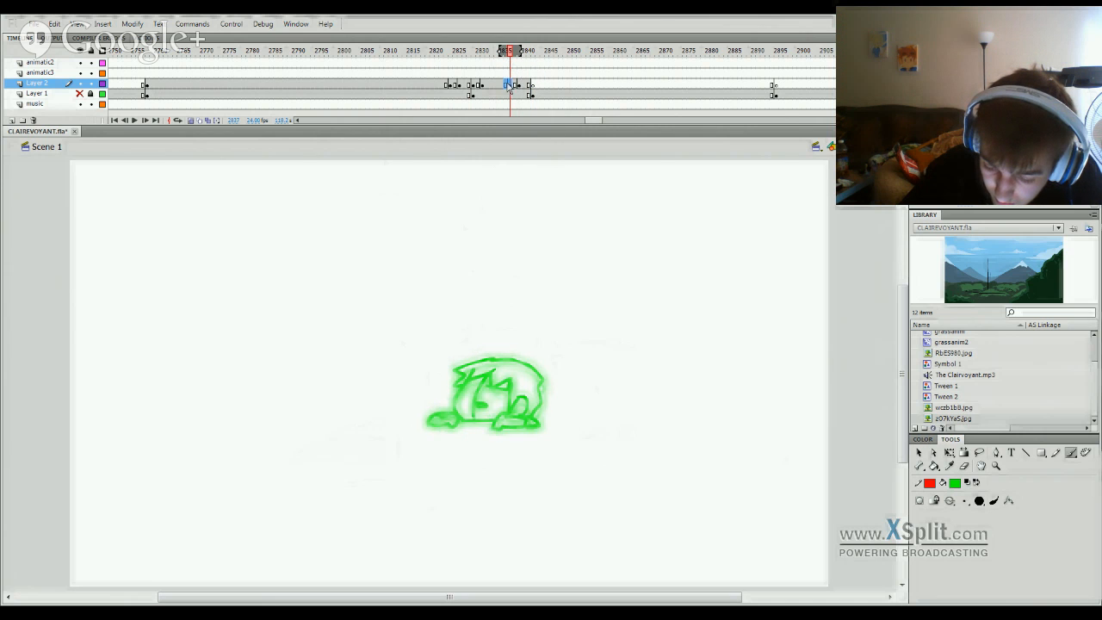
# Step: Play back and step through the green character frames around frames 2820 to 2845 to check their timing
pyautogui.press(',')
pyautogui.press('.')
pyautogui.press(',')
pyautogui.moveTo(506, 63); pyautogui.dragTo(447, 104)
pyautogui.press('Return')
pyautogui.press('Return')
pyautogui.moveTo(483, 57)
pyautogui.mouseDown()
pyautogui.moveTo(443, 60)
pyautogui.moveTo(499, 55)
pyautogui.mouseUp()
pyautogui.press('Return')
pyautogui.press('Return')
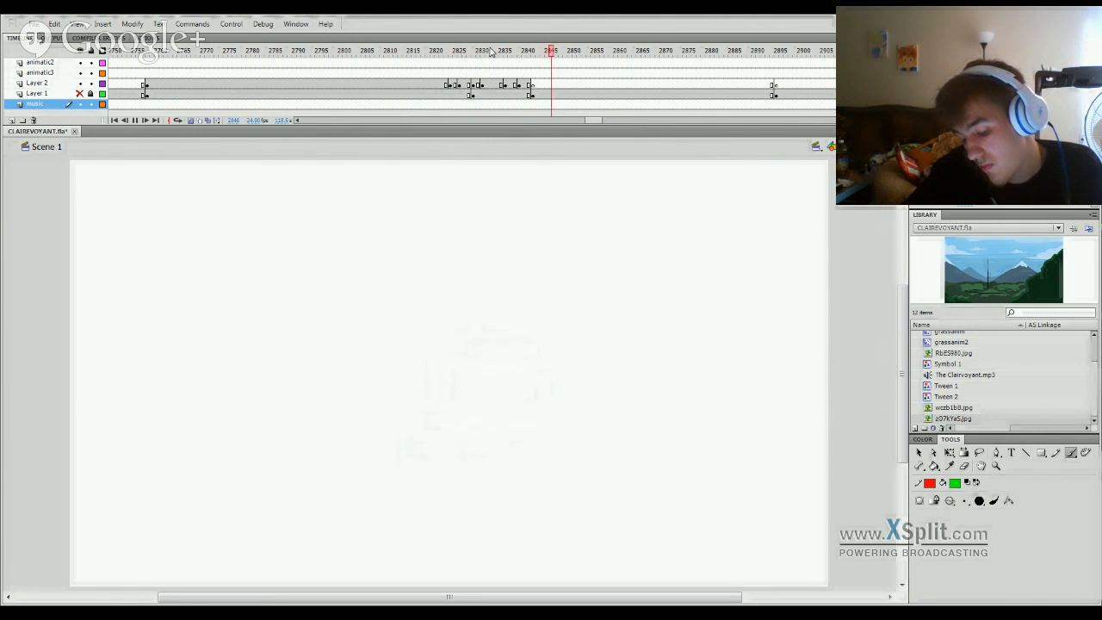
# Step: Insert one frame across the layers at frame 2834 and play the animation back
pyautogui.click(494, 55)
pyautogui.press('F5')
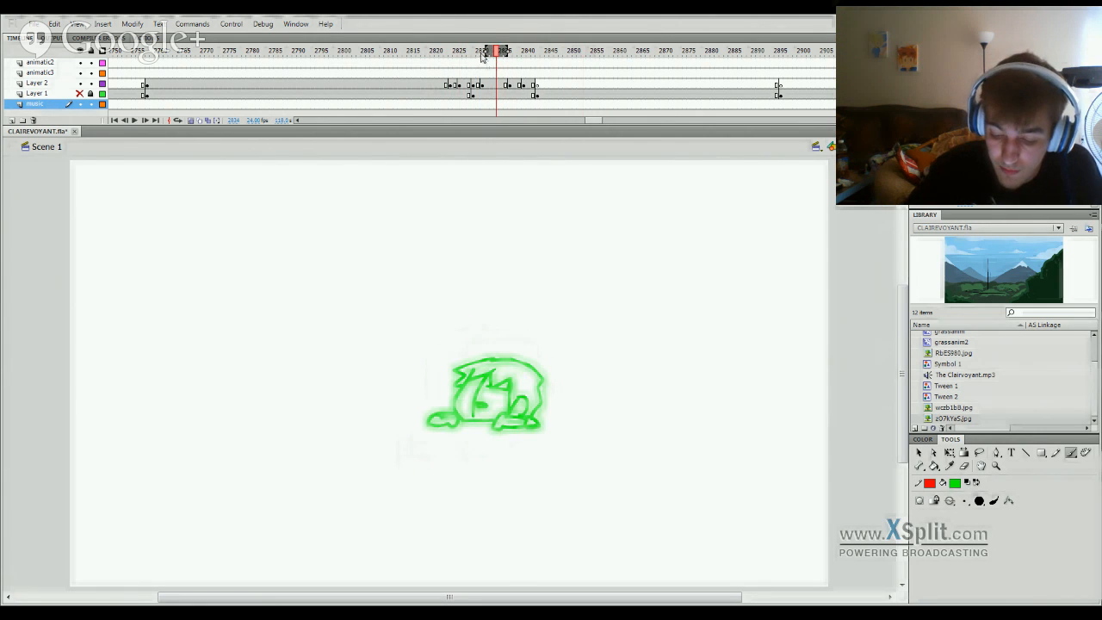
pyautogui.moveTo(457, 57); pyautogui.dragTo(433, 57)
pyautogui.press('Return')
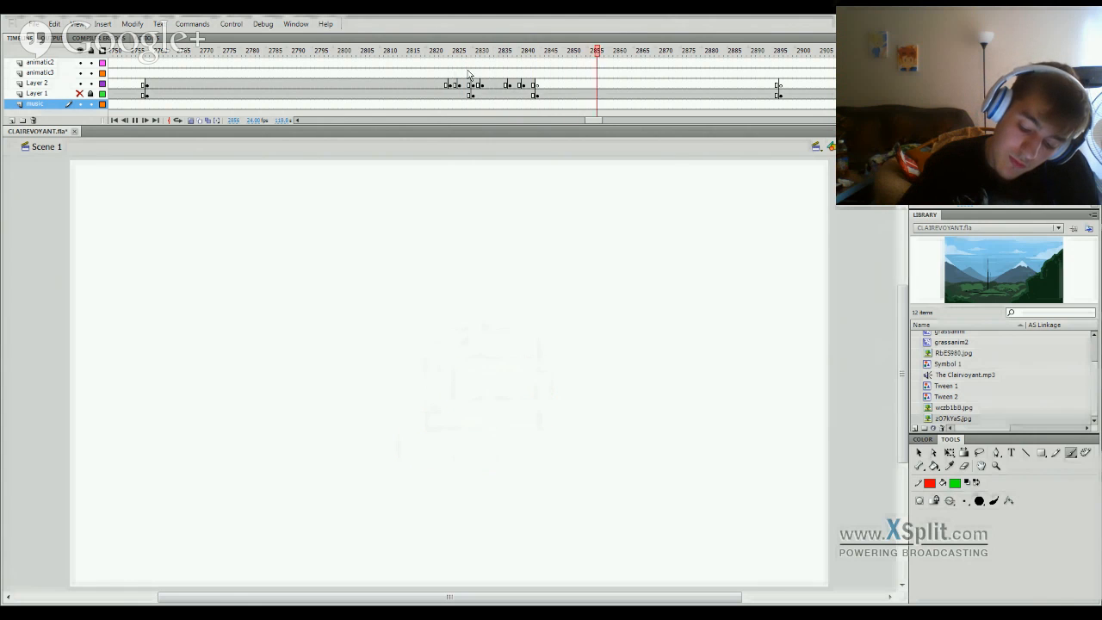
pyautogui.click(488, 56)
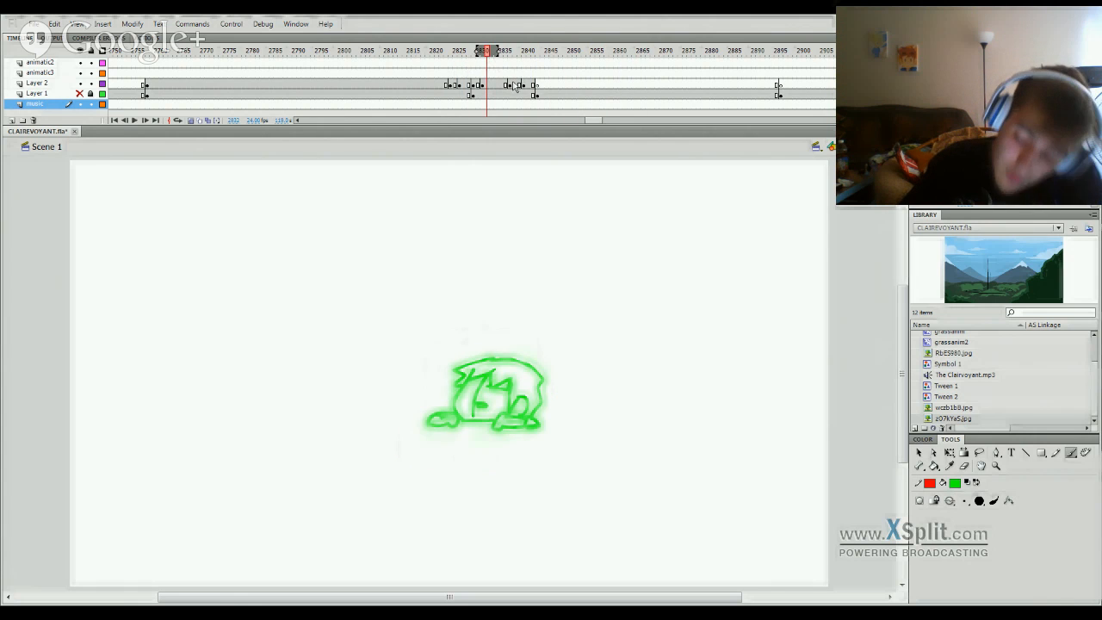
# Step: Try shifting the late keyframes on Layer 2 and Layer 1 three frames earlier and play the sequence back
pyautogui.moveTo(510, 85)
pyautogui.mouseDown()
pyautogui.moveTo(539, 97)
pyautogui.moveTo(524, 98)
pyautogui.mouseUp()
pyautogui.click(446, 57)
pyautogui.press('Return')
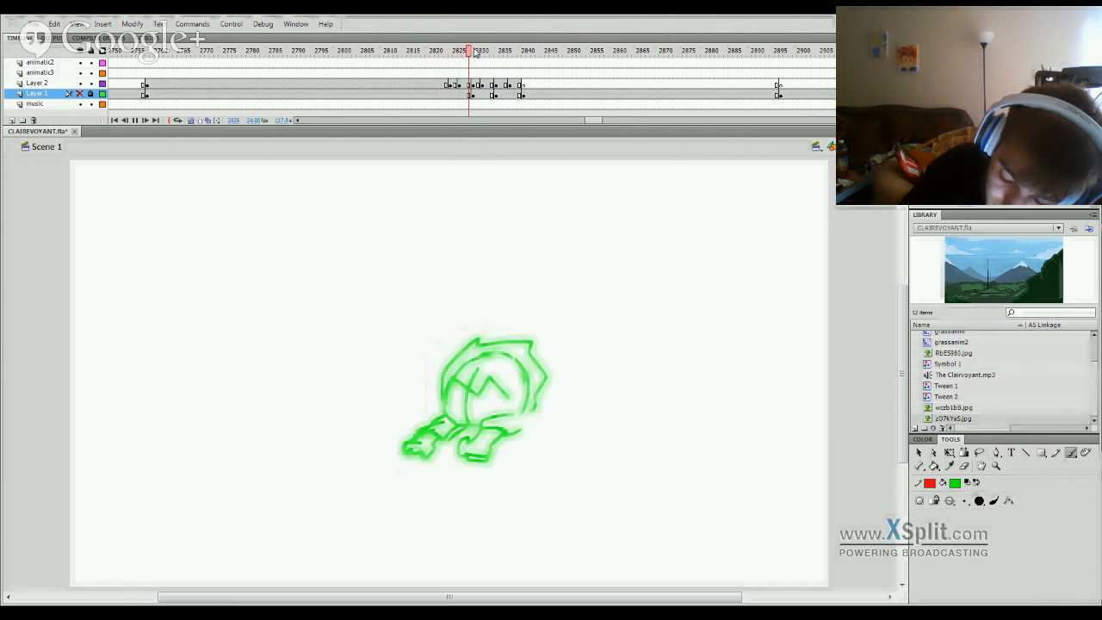
pyautogui.press('Return')
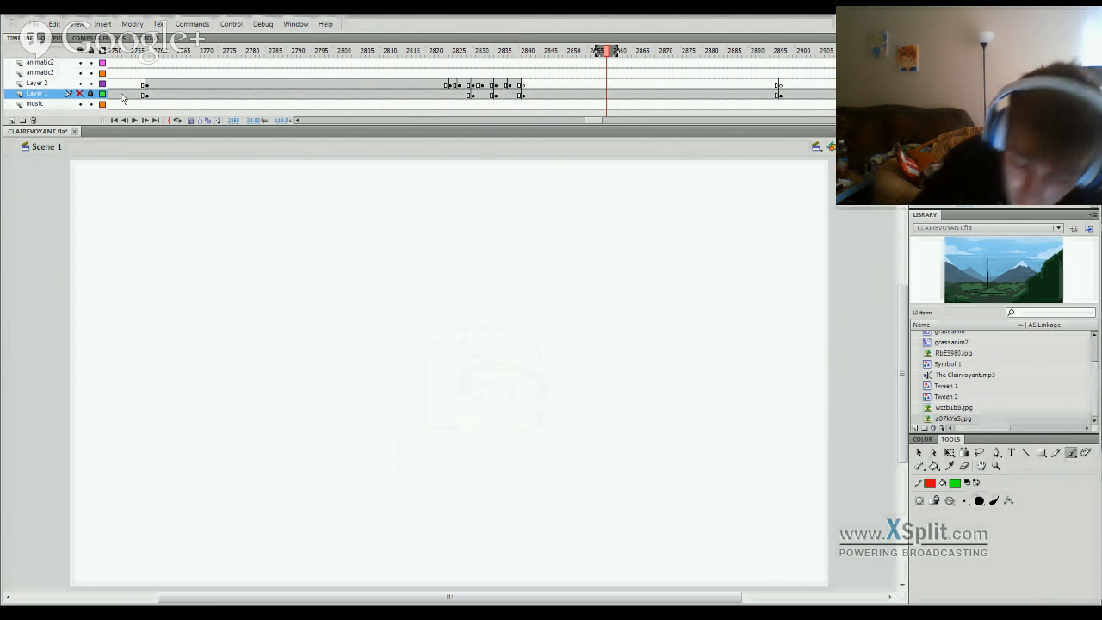
# Step: Show Layer 1 and play back the green drawings together with the gray sketch to check the timing
pyautogui.click(81, 94)
pyautogui.click(422, 54)
pyautogui.press('Return')
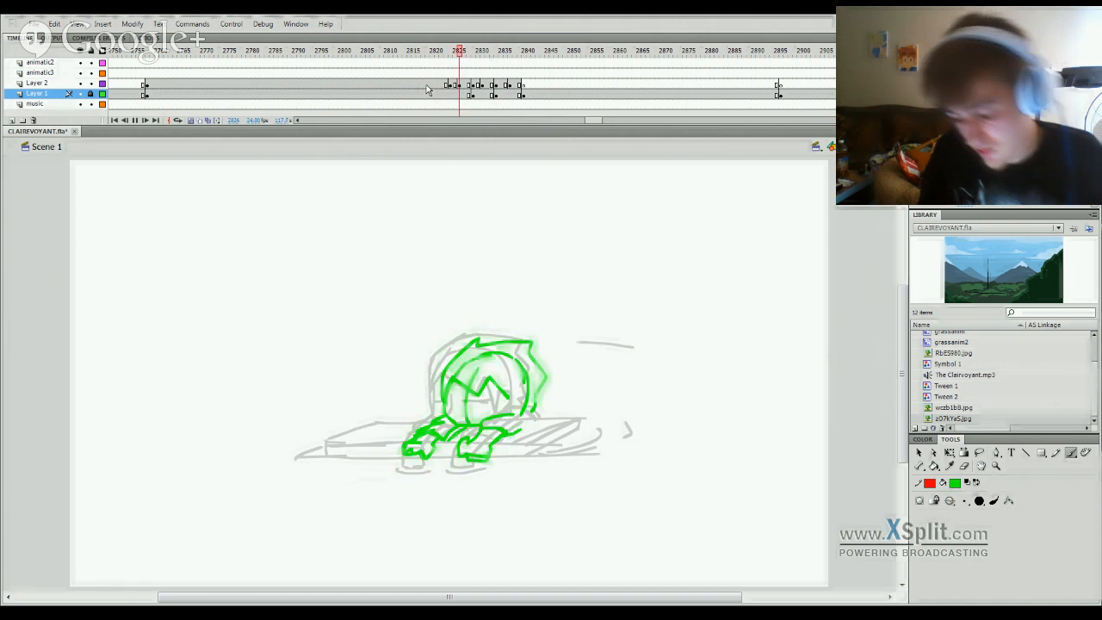
pyautogui.press('Return')
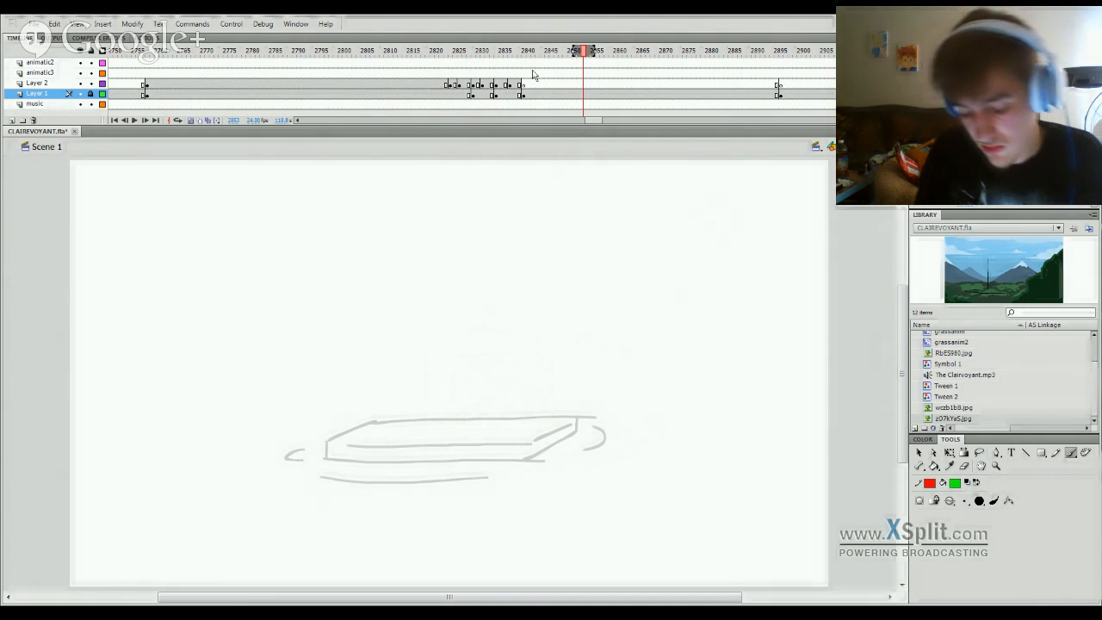
pyautogui.click(506, 52)
pyautogui.moveTo(509, 78); pyautogui.dragTo(411, 154)
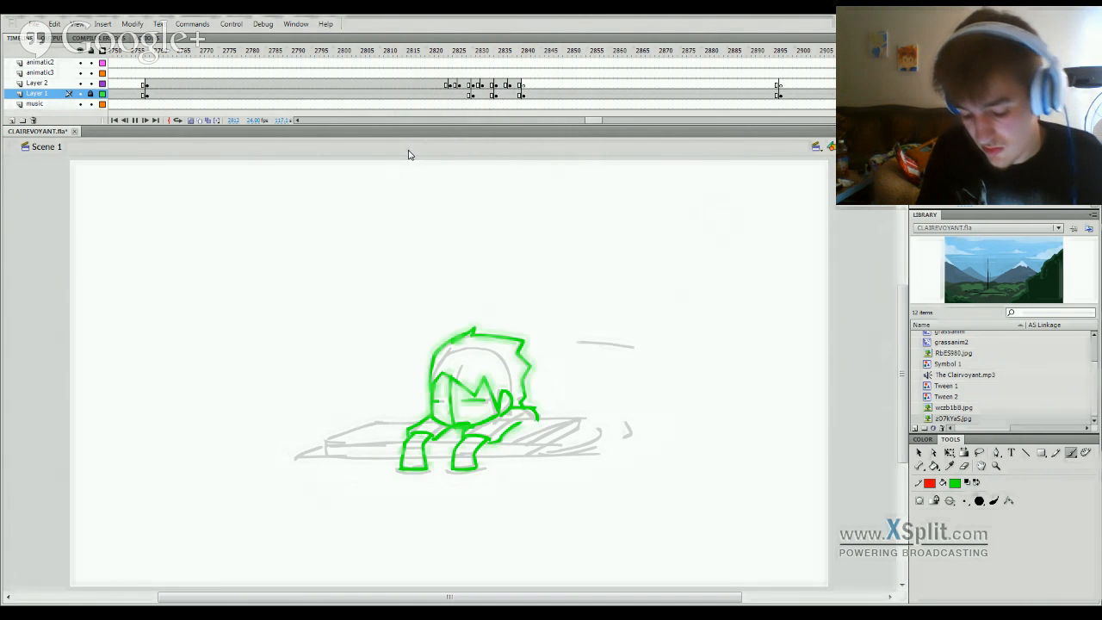
pyautogui.press('Return')
pyautogui.press('Return')
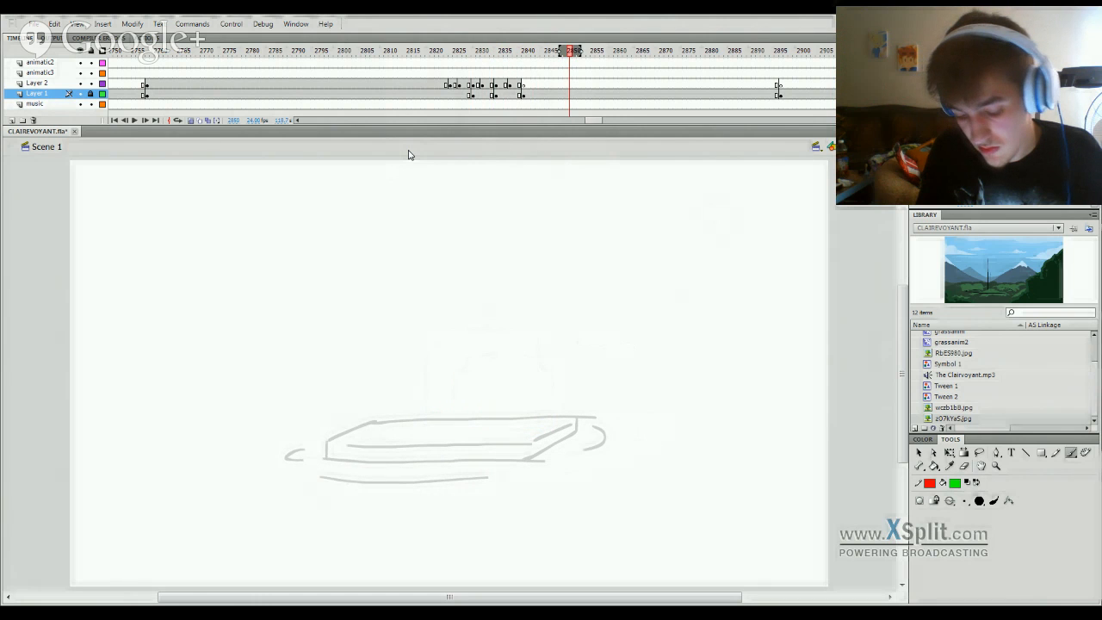
# Step: Hide Layer 1 and return the shifted keyframes on both layers to three frames later
pyautogui.moveTo(570, 52); pyautogui.dragTo(502, 52)
pyautogui.click(81, 93)
pyautogui.moveTo(521, 95)
pyautogui.mouseDown()
pyautogui.moveTo(495, 84)
pyautogui.moveTo(536, 89)
pyautogui.mouseUp()
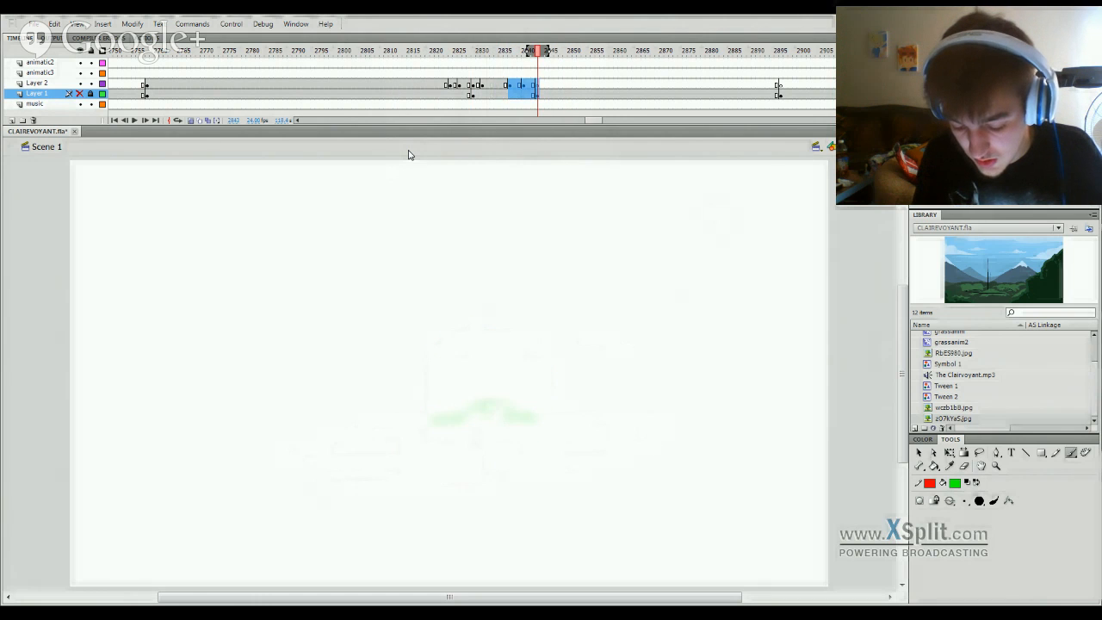
# Step: Play back the green character animation repeatedly from about frame 2818 to review its timing
pyautogui.moveTo(507, 54); pyautogui.dragTo(448, 77)
pyautogui.press('Return')
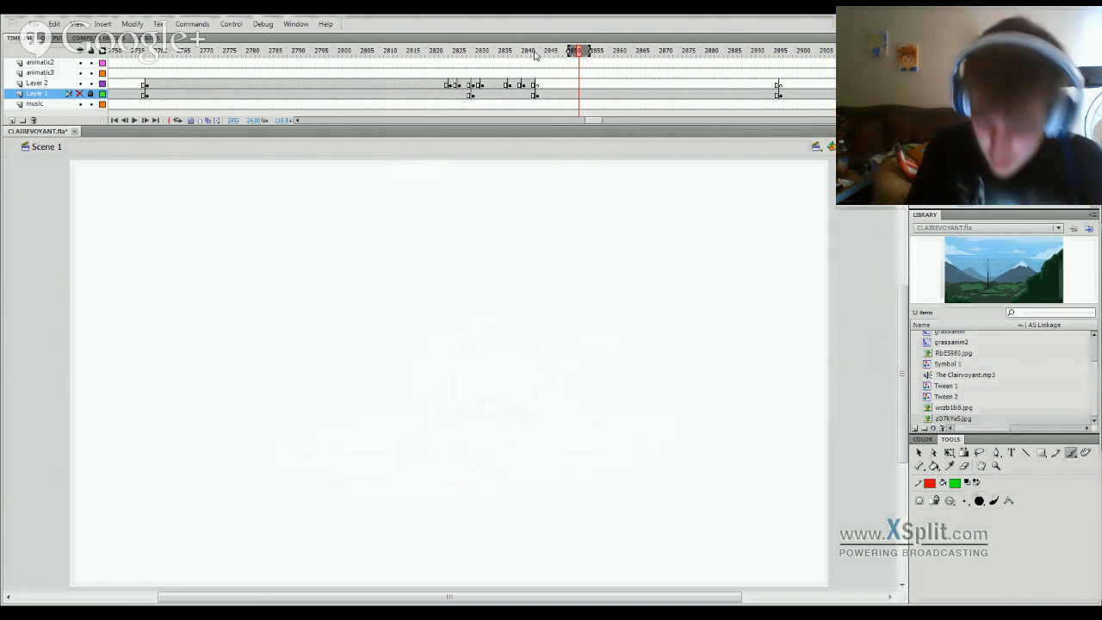
pyautogui.moveTo(536, 54); pyautogui.dragTo(401, 362)
pyautogui.press('Return')
pyautogui.press('Return')
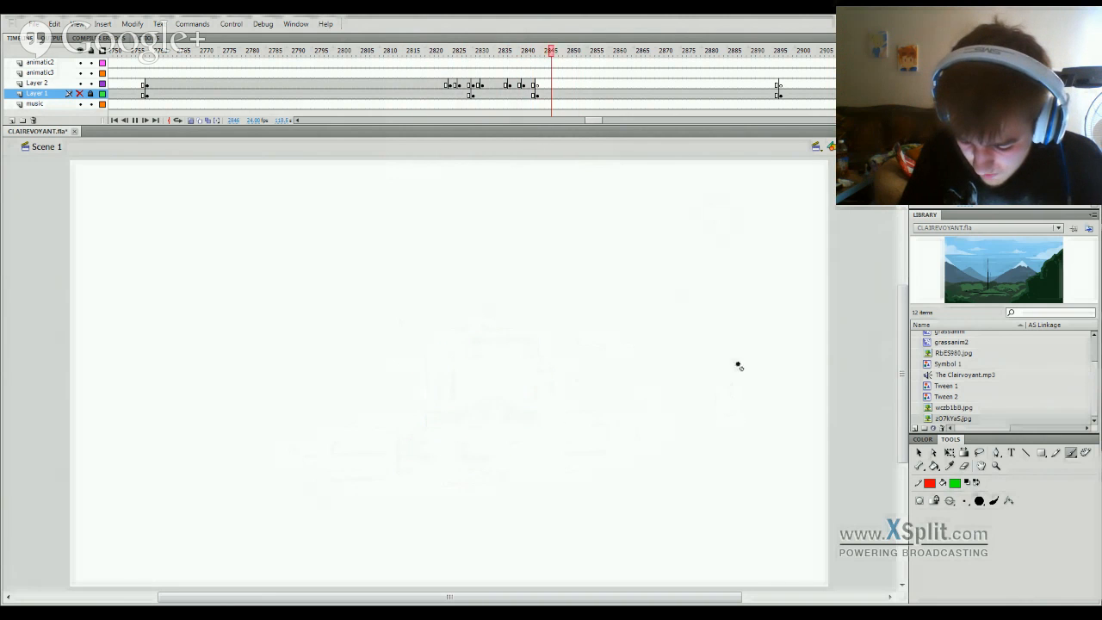
pyautogui.moveTo(551, 52); pyautogui.dragTo(426, 76)
pyautogui.press('Return')
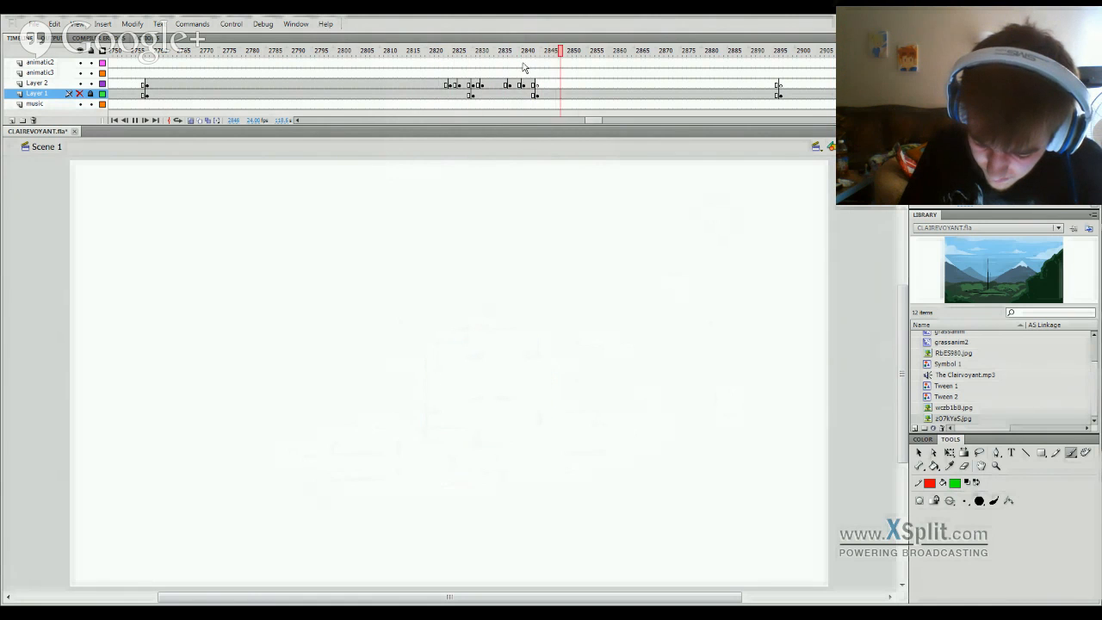
pyautogui.moveTo(524, 66); pyautogui.dragTo(425, 75)
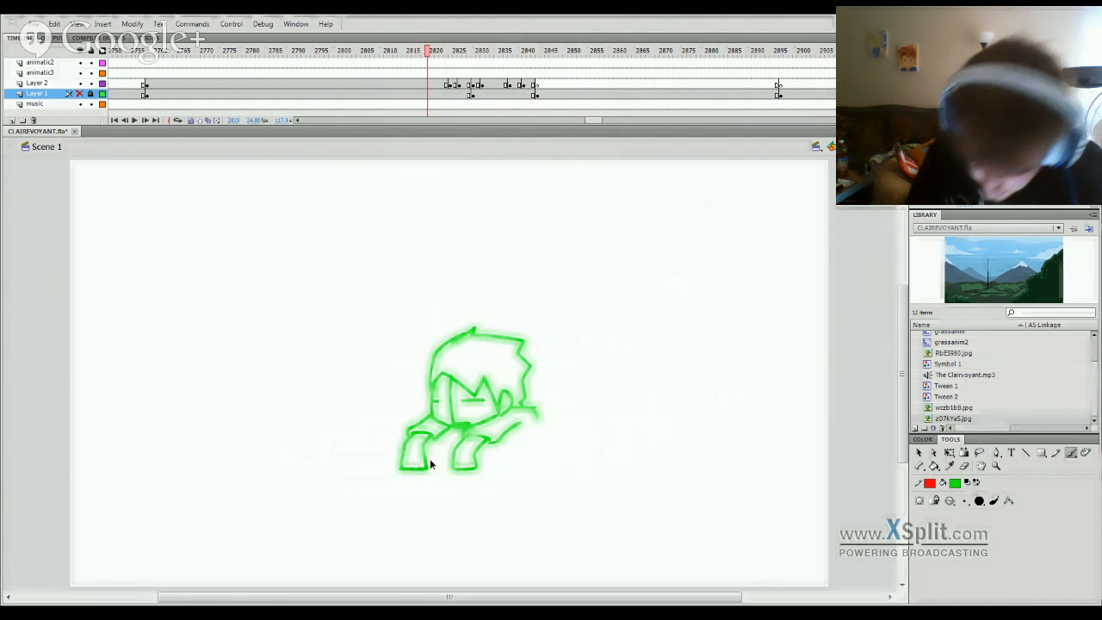
pyautogui.press('Return')
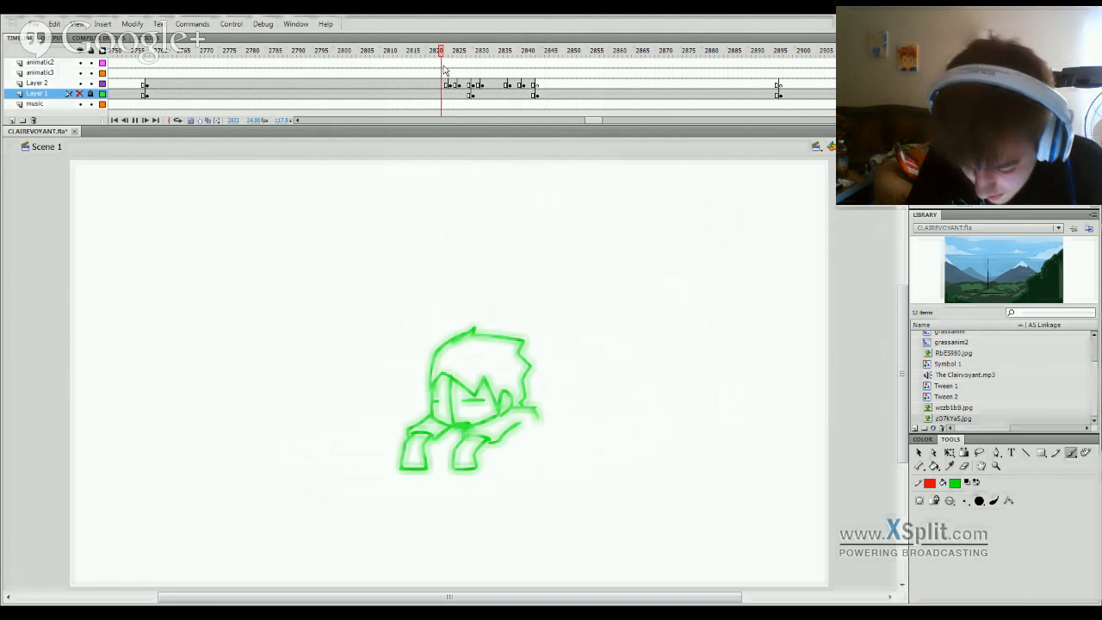
pyautogui.moveTo(461, 57); pyautogui.dragTo(505, 60)
pyautogui.press('Return')
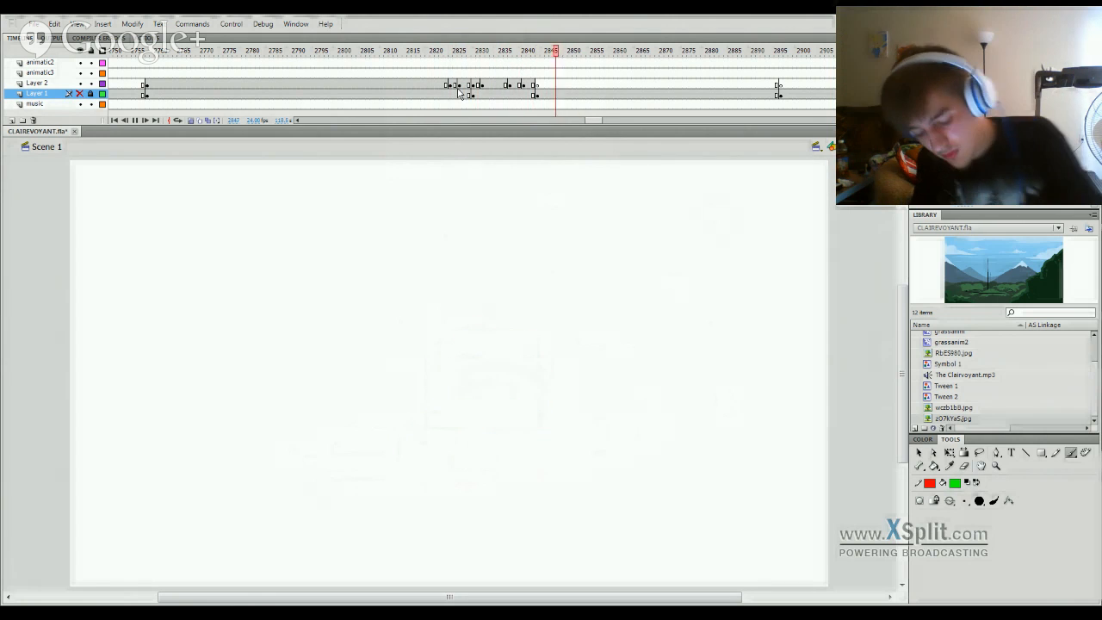
pyautogui.press('Return')
# Step: Move the green character frames from Layer 2 up to the animatic3 layer in the same time range
pyautogui.moveTo(147, 84); pyautogui.dragTo(541, 83)
pyautogui.click(556, 84)
pyautogui.moveTo(147, 85); pyautogui.dragTo(529, 74)
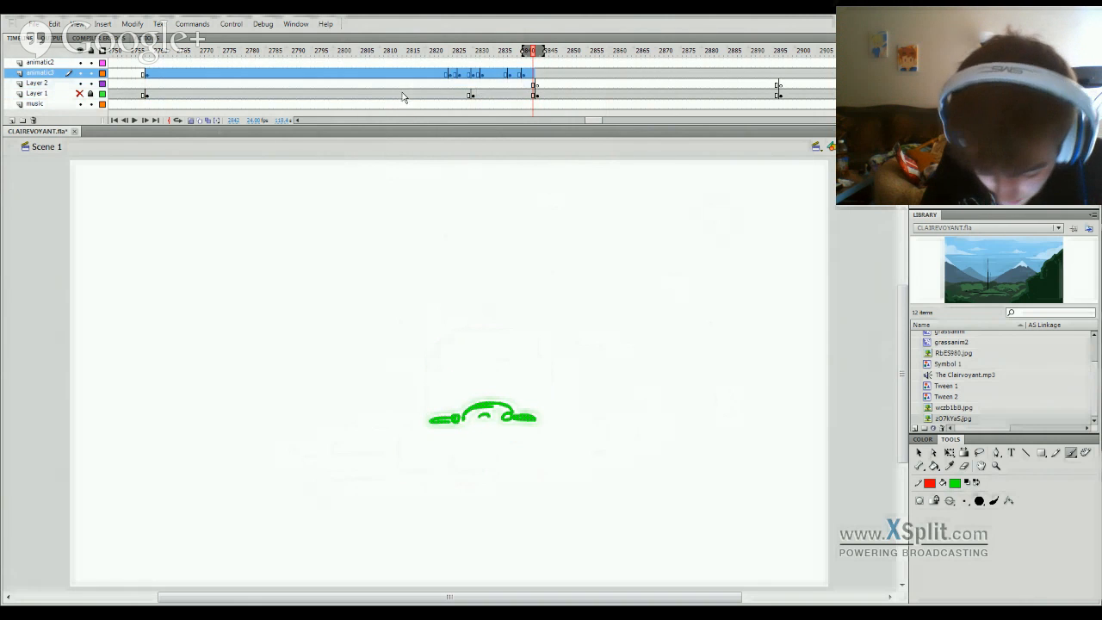
# Step: Select Layer 2's first emptied frame, show Layer 1, and darken the green fill color by lowering its brightness
pyautogui.click(146, 83)
pyautogui.click(79, 93)
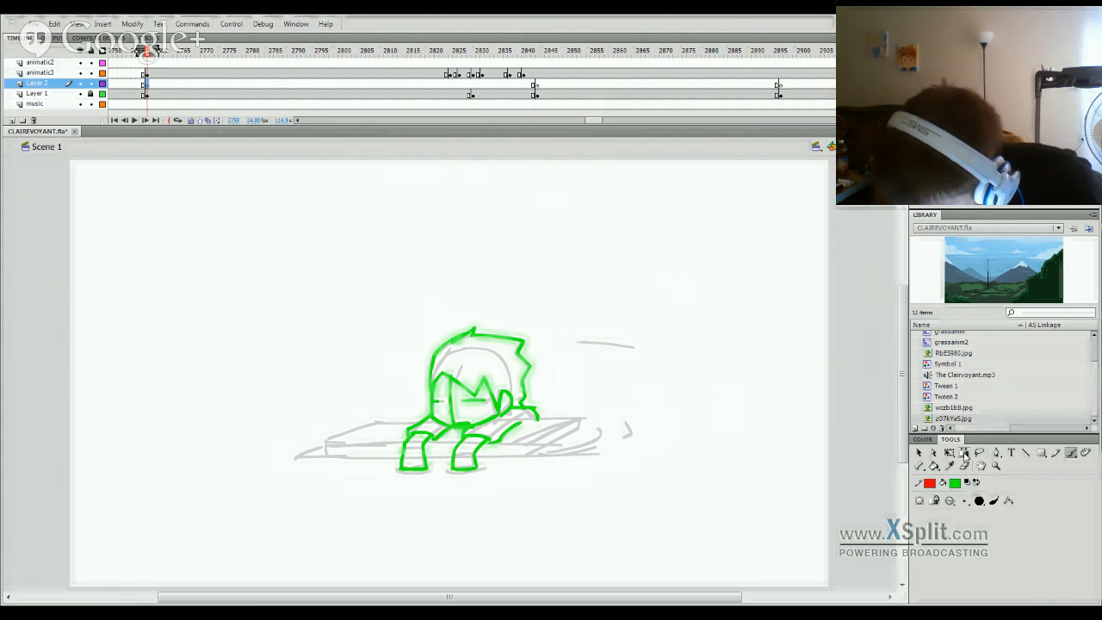
pyautogui.click(923, 439)
pyautogui.moveTo(986, 471); pyautogui.dragTo(988, 484)
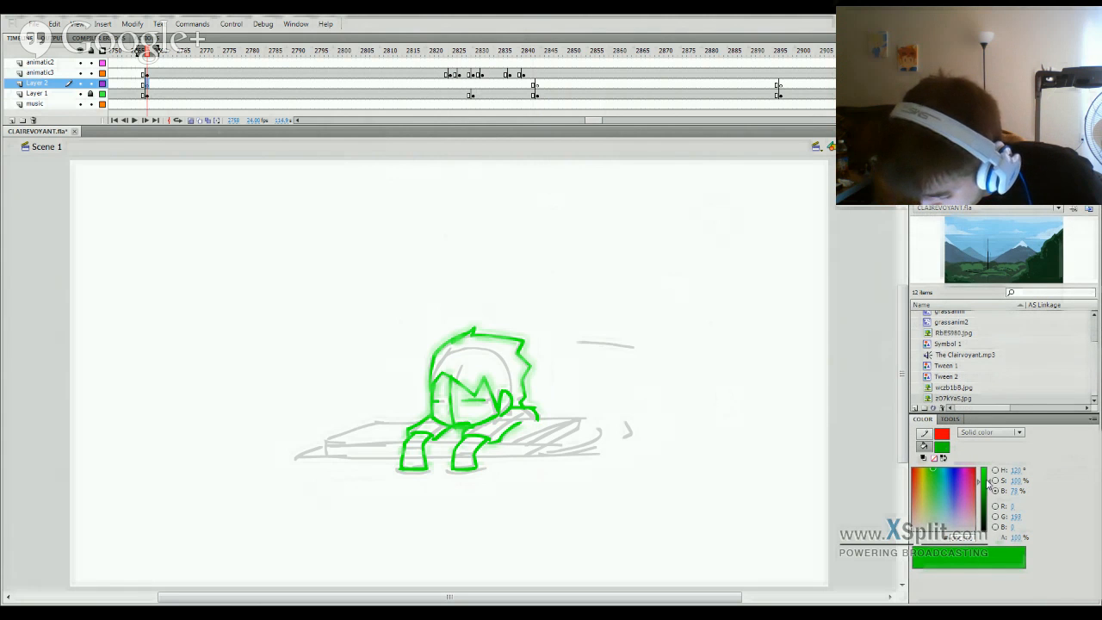
# Step: Trace the outline of the sketched slab on Layer 2 with dark green brush strokes, undoing and redrawing misplaced edges
pyautogui.moveTo(384, 424); pyautogui.dragTo(574, 421)
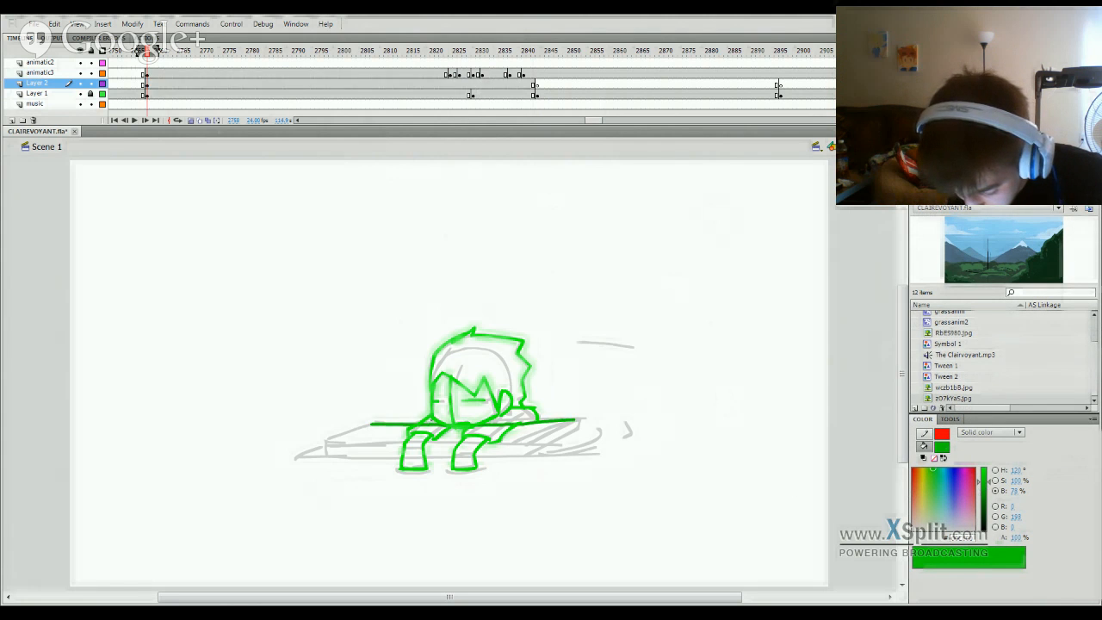
pyautogui.hotkey('ctrl', 'z')
pyautogui.moveTo(379, 424); pyautogui.dragTo(579, 420)
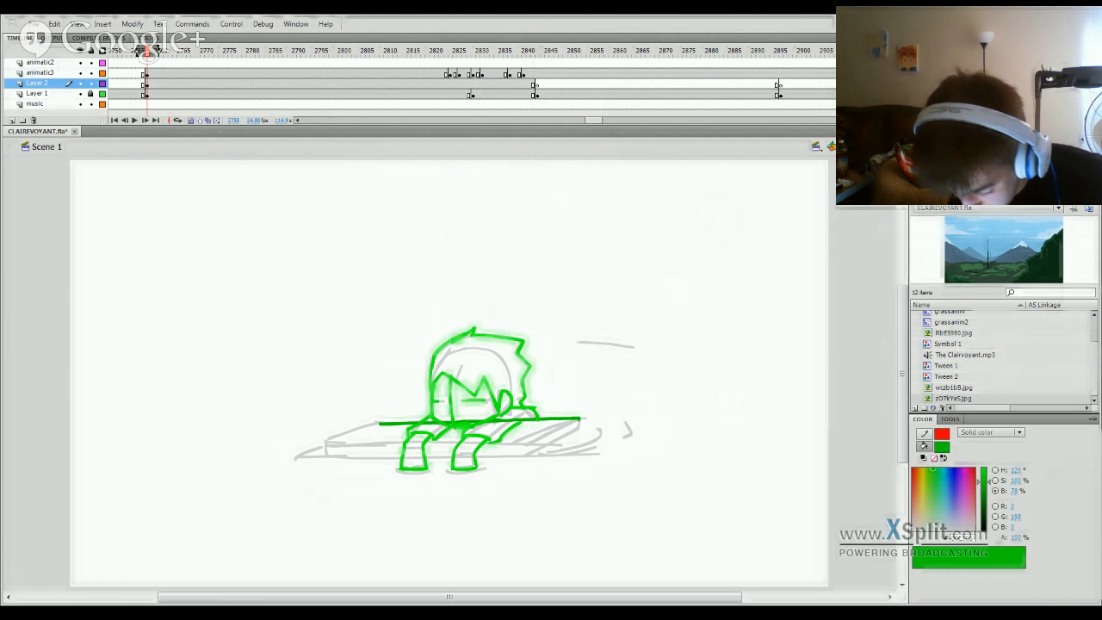
pyautogui.moveTo(379, 423)
pyautogui.mouseDown()
pyautogui.moveTo(325, 444)
pyautogui.moveTo(329, 456)
pyautogui.moveTo(613, 462)
pyautogui.mouseUp()
pyautogui.hotkey('ctrl', 'z')
pyautogui.moveTo(324, 459); pyautogui.dragTo(643, 461)
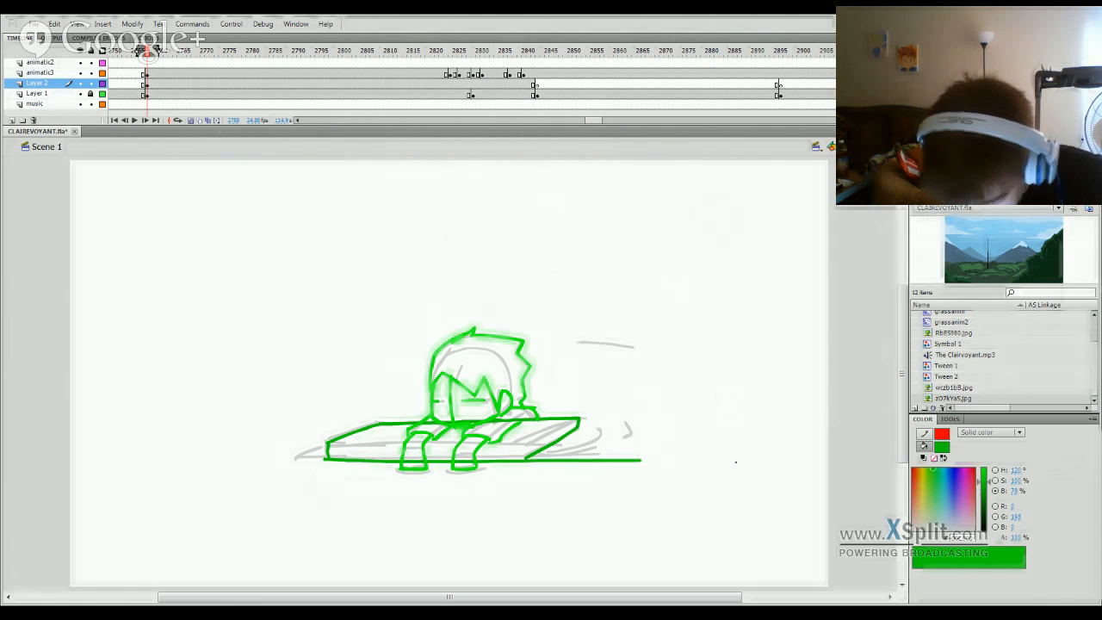
pyautogui.hotkey('ctrl', 'z')
pyautogui.moveTo(325, 456); pyautogui.dragTo(613, 452)
pyautogui.hotkey('ctrl', 'z')
pyautogui.moveTo(324, 459); pyautogui.dragTo(708, 462)
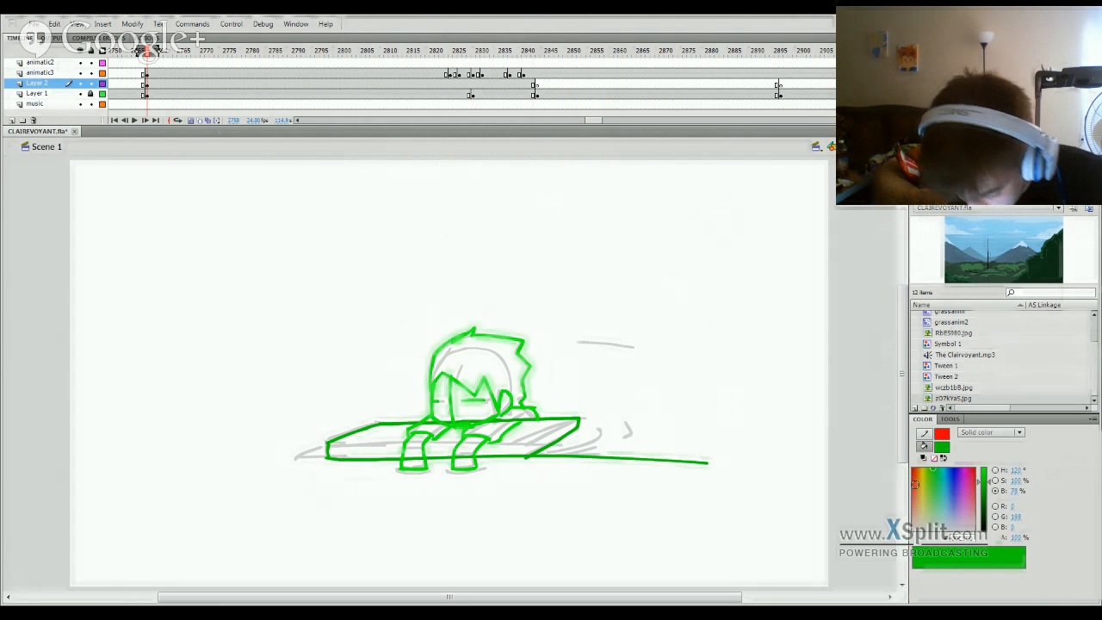
pyautogui.hotkey('ctrl', 'z')
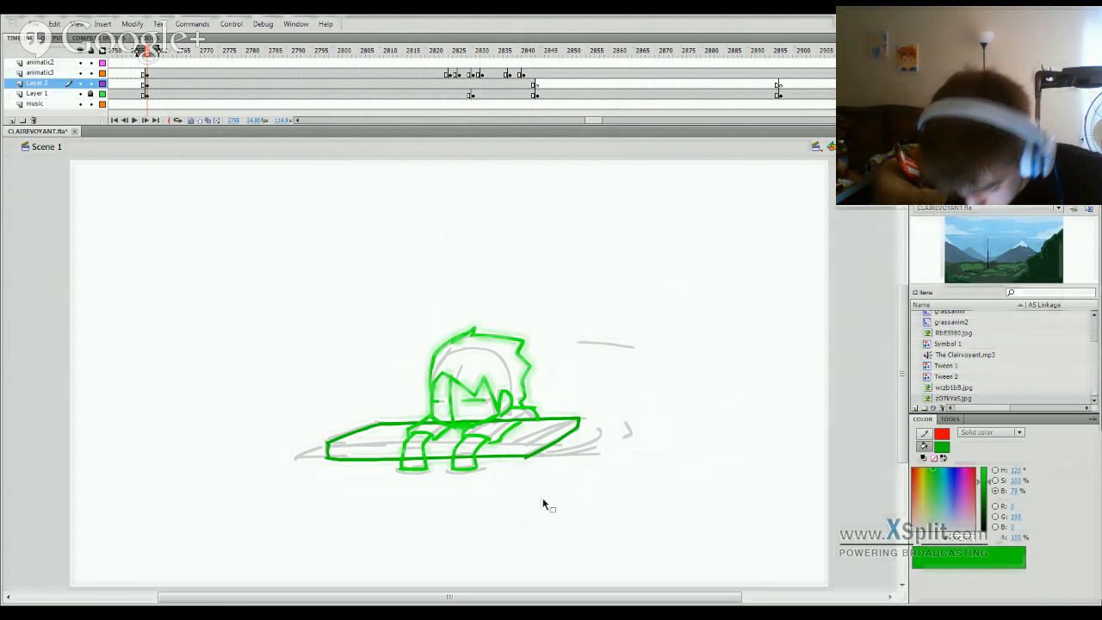
# Step: Clear Layer 2's keyframe near frame 2843 and insert blank keyframes on animatic3 near frames 2895 and 2843
pyautogui.moveTo(322, 74)
pyautogui.mouseDown()
pyautogui.moveTo(505, 84)
pyautogui.moveTo(565, 100)
pyautogui.moveTo(536, 107)
pyautogui.moveTo(524, 100)
pyautogui.moveTo(576, 87)
pyautogui.moveTo(802, 96)
pyautogui.moveTo(762, 62)
pyautogui.mouseUp()
pyautogui.click(537, 86)
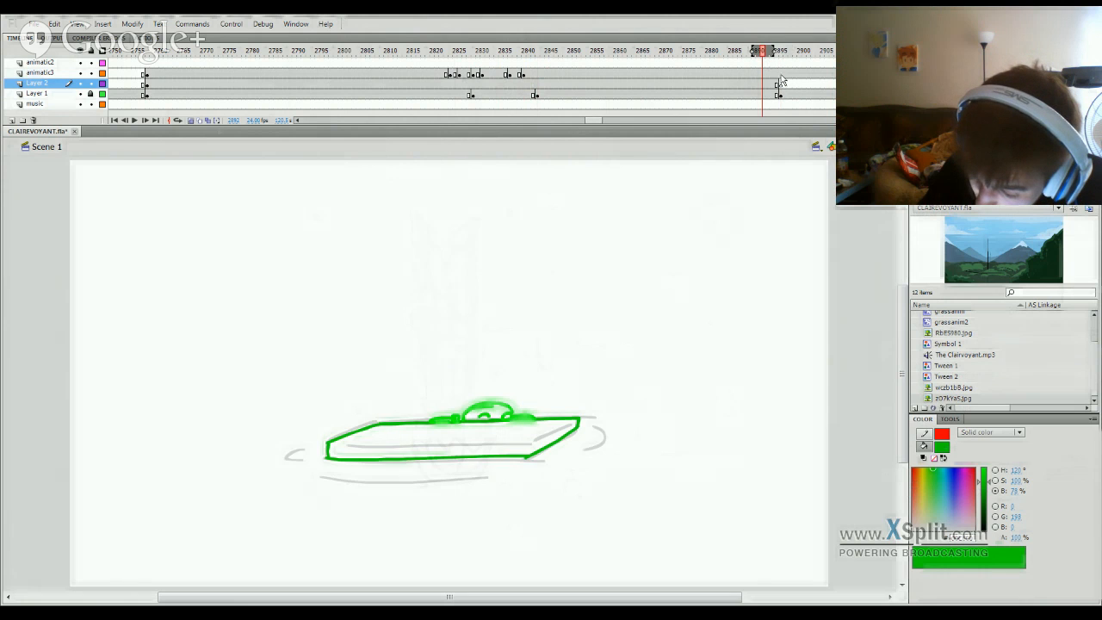
pyautogui.click(781, 76)
pyautogui.click(541, 78)
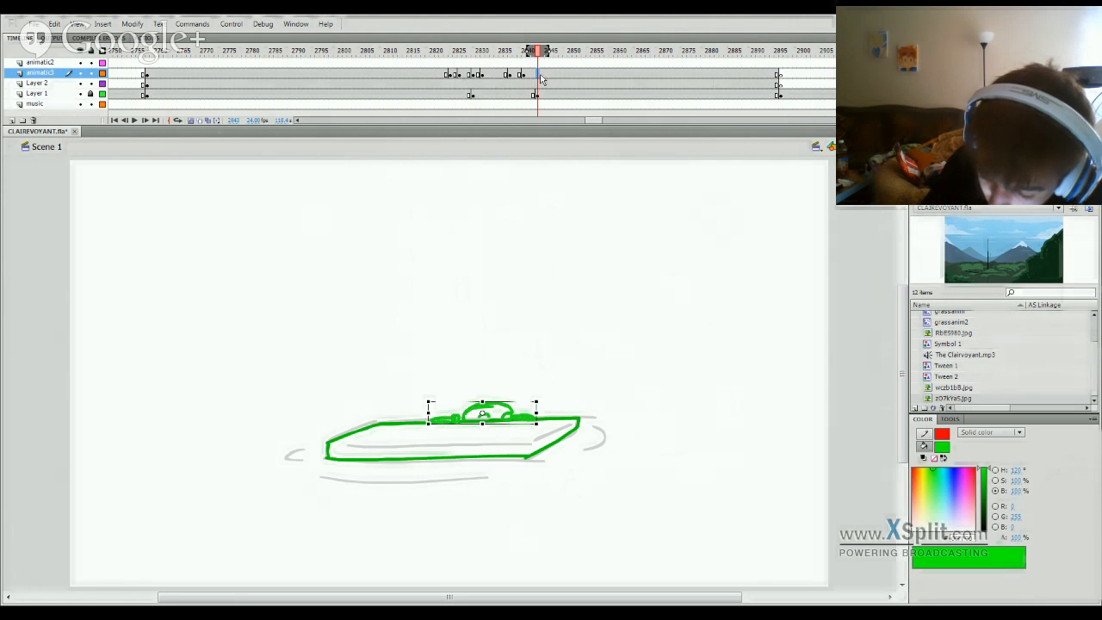
pyautogui.press('Return')
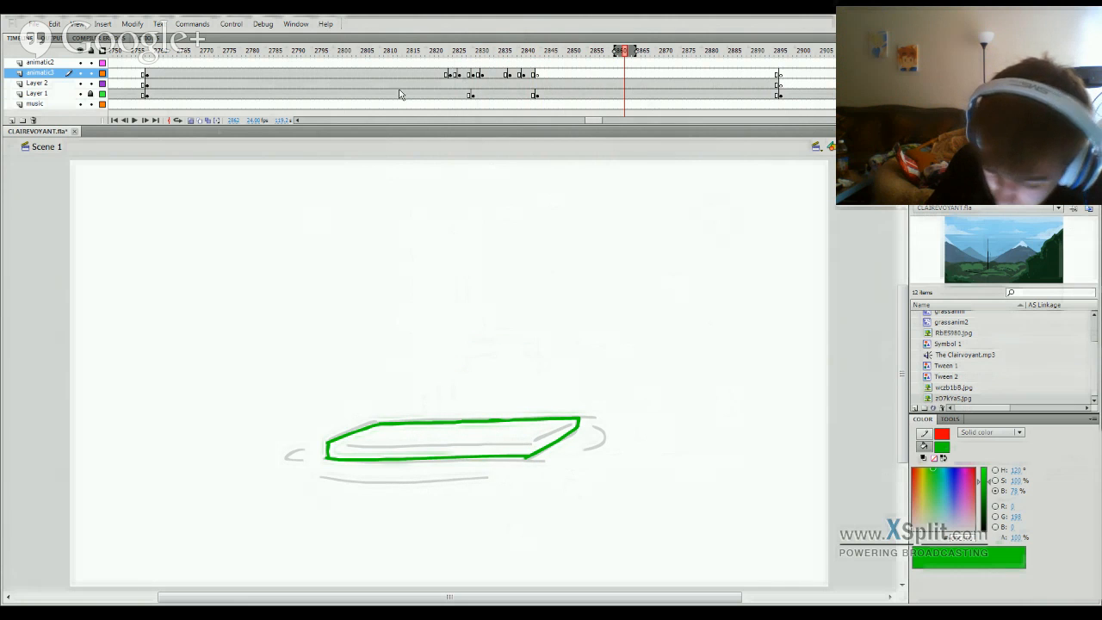
# Step: Hide Layer 1 and use the Selection tool on the slab outline to make Layer 2 the active layer
pyautogui.click(80, 94)
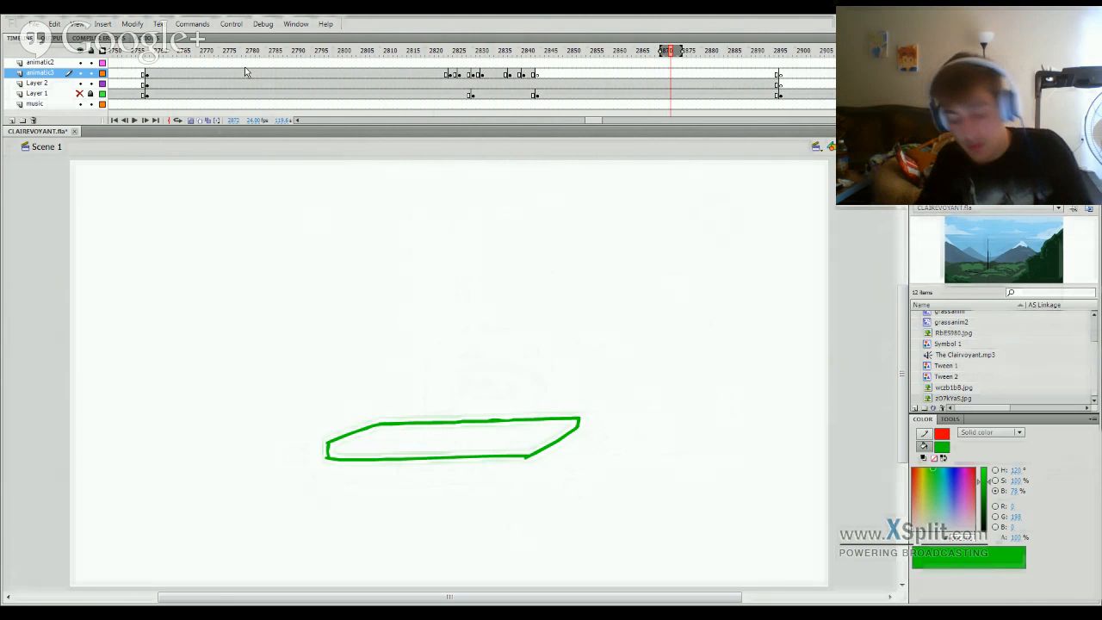
pyautogui.click(950, 419)
pyautogui.click(919, 432)
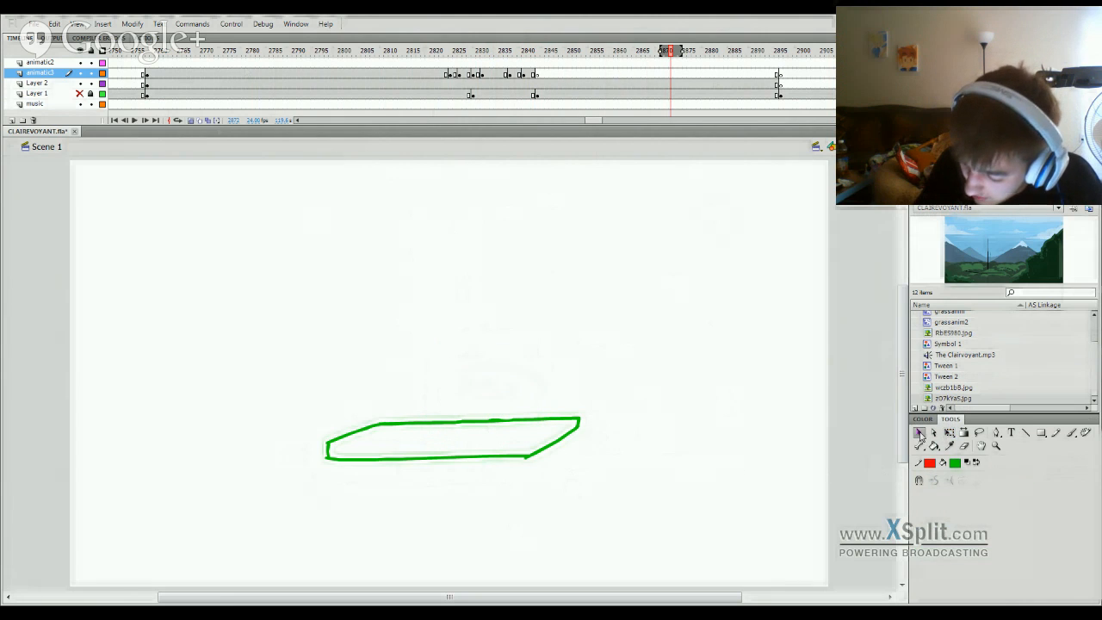
pyautogui.click(520, 460)
pyautogui.click(533, 478)
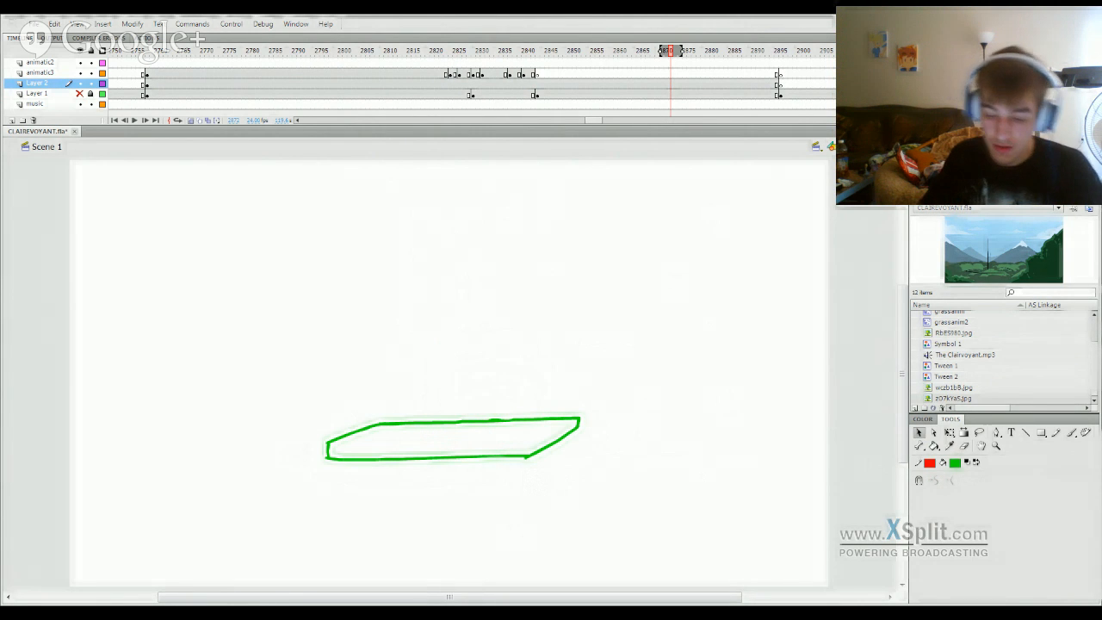
# Step: Scrub between about frames 2814 and 2838 to examine the character's poses against the slab outline
pyautogui.moveTo(670, 52)
pyautogui.mouseDown()
pyautogui.moveTo(532, 129)
pyautogui.moveTo(497, 170)
pyautogui.moveTo(419, 462)
pyautogui.moveTo(472, 456)
pyautogui.moveTo(421, 467)
pyautogui.moveTo(420, 456)
pyautogui.mouseUp()
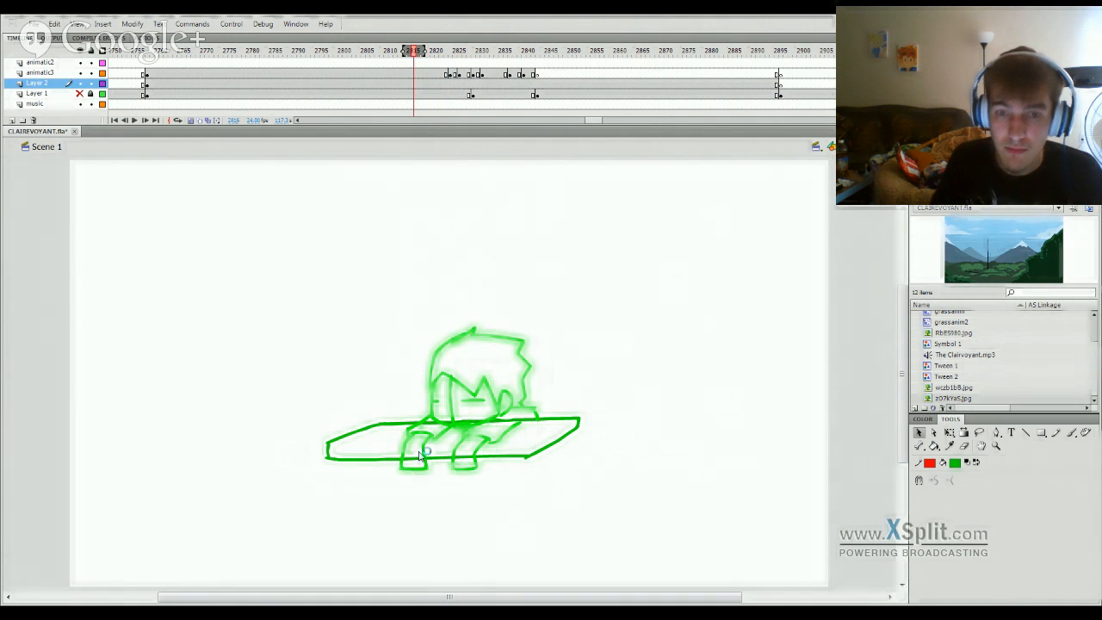
pyautogui.moveTo(451, 53)
pyautogui.mouseDown()
pyautogui.moveTo(472, 57)
pyautogui.moveTo(588, 240)
pyautogui.moveTo(402, 450)
pyautogui.moveTo(763, 477)
pyautogui.moveTo(430, 450)
pyautogui.moveTo(541, 450)
pyautogui.moveTo(468, 457)
pyautogui.moveTo(480, 463)
pyautogui.moveTo(640, 448)
pyautogui.moveTo(388, 480)
pyautogui.moveTo(515, 503)
pyautogui.mouseUp()
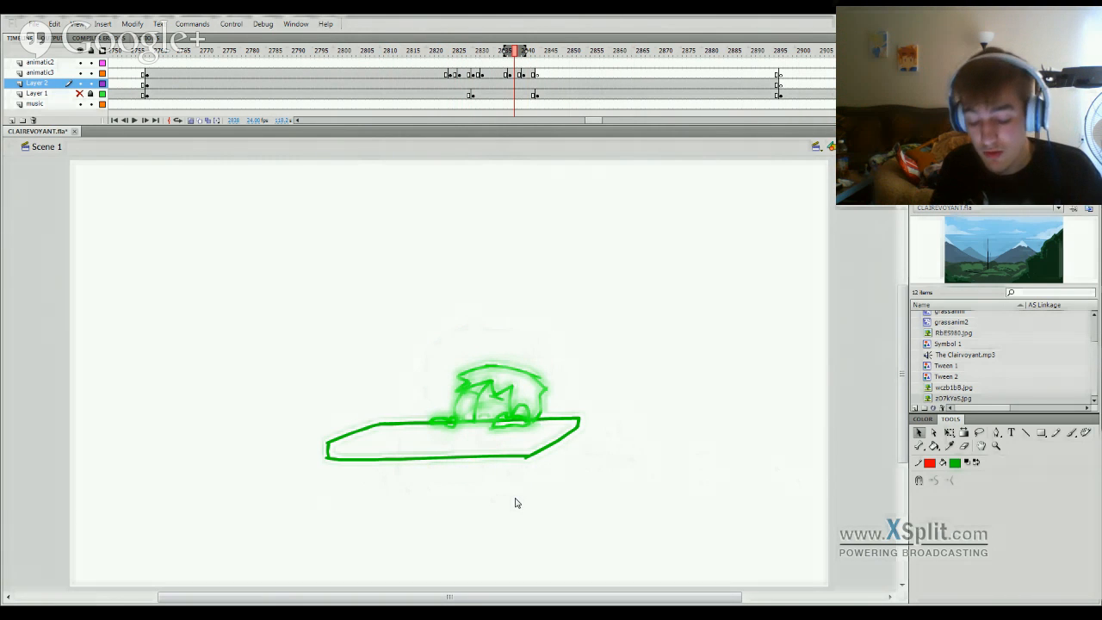
pyautogui.moveTo(470, 54); pyautogui.dragTo(413, 433)
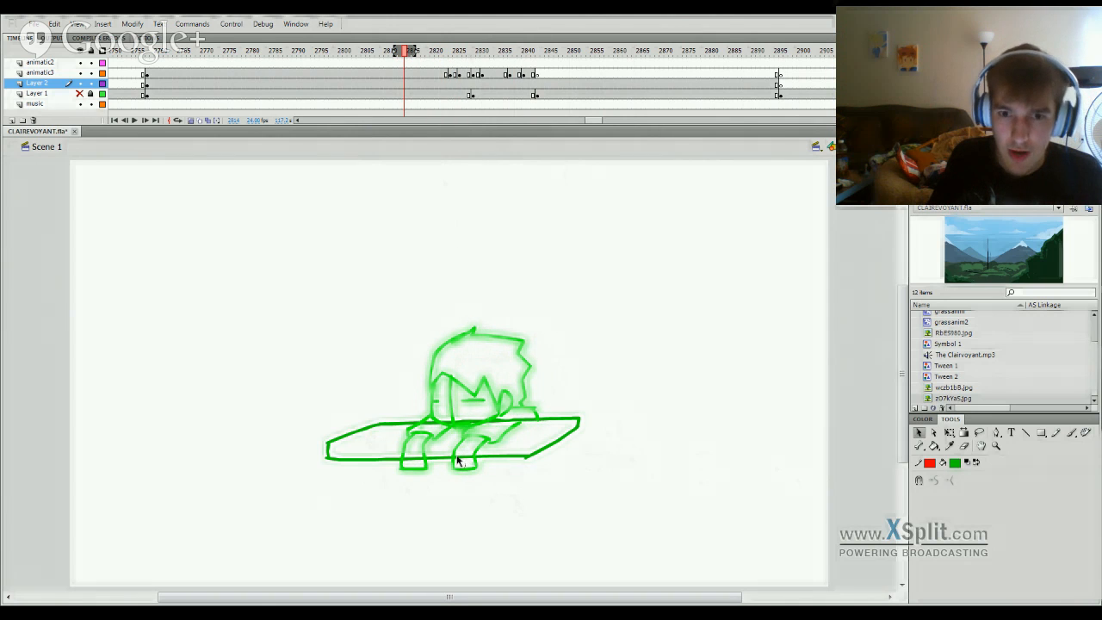
pyautogui.moveTo(446, 55); pyautogui.dragTo(461, 542)
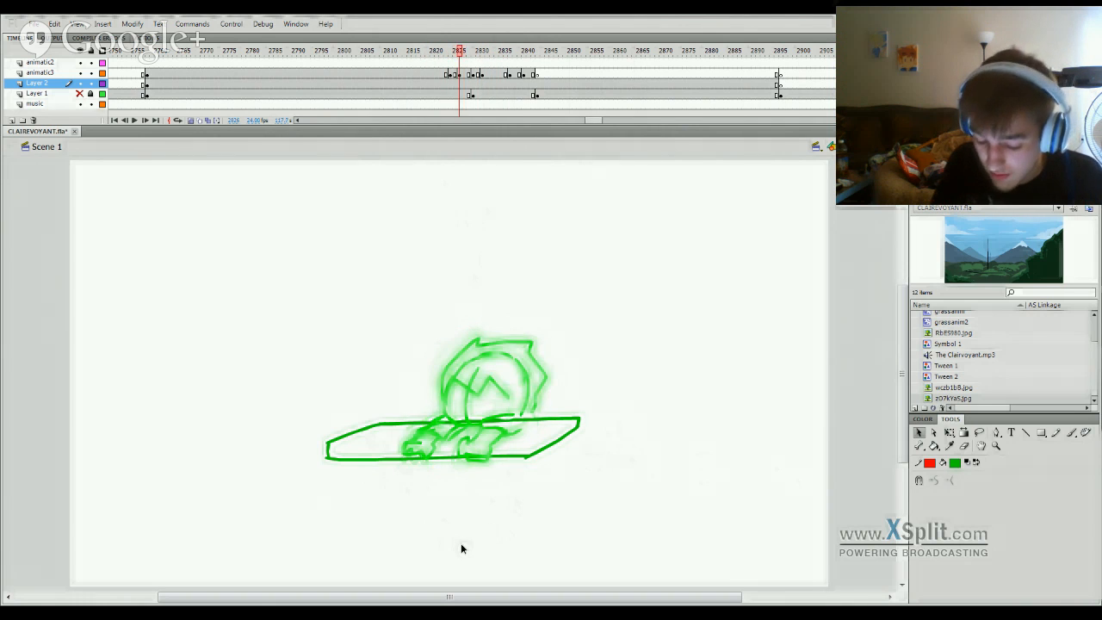
# Step: Activate the Brush tool on the animatic3 layer and play the animation from about frame 2896 onward
pyautogui.click(1072, 433)
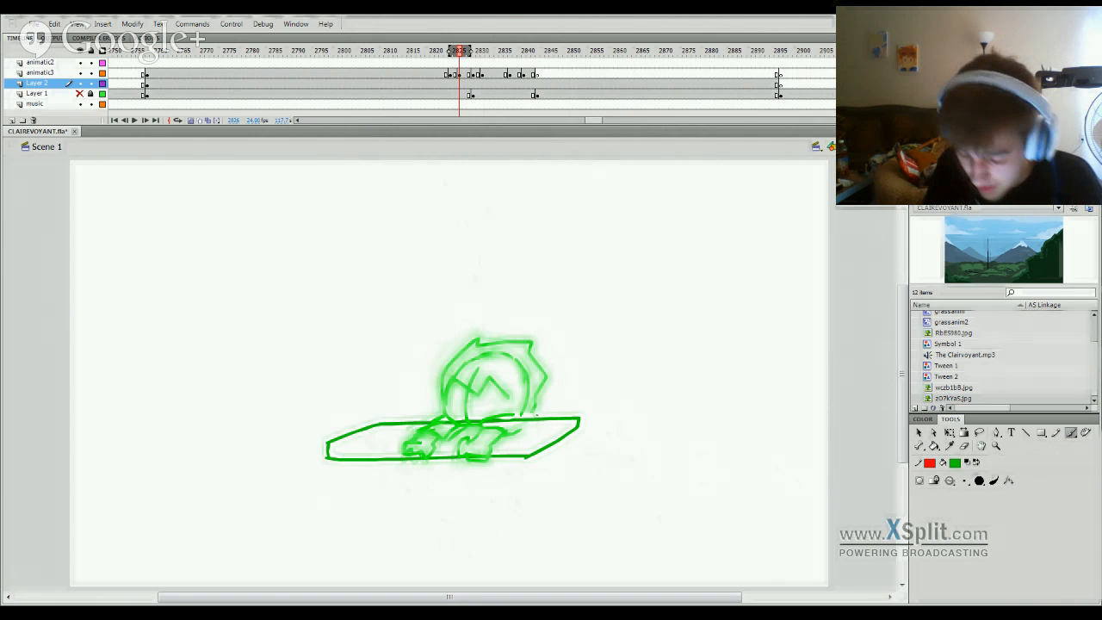
pyautogui.click(461, 75)
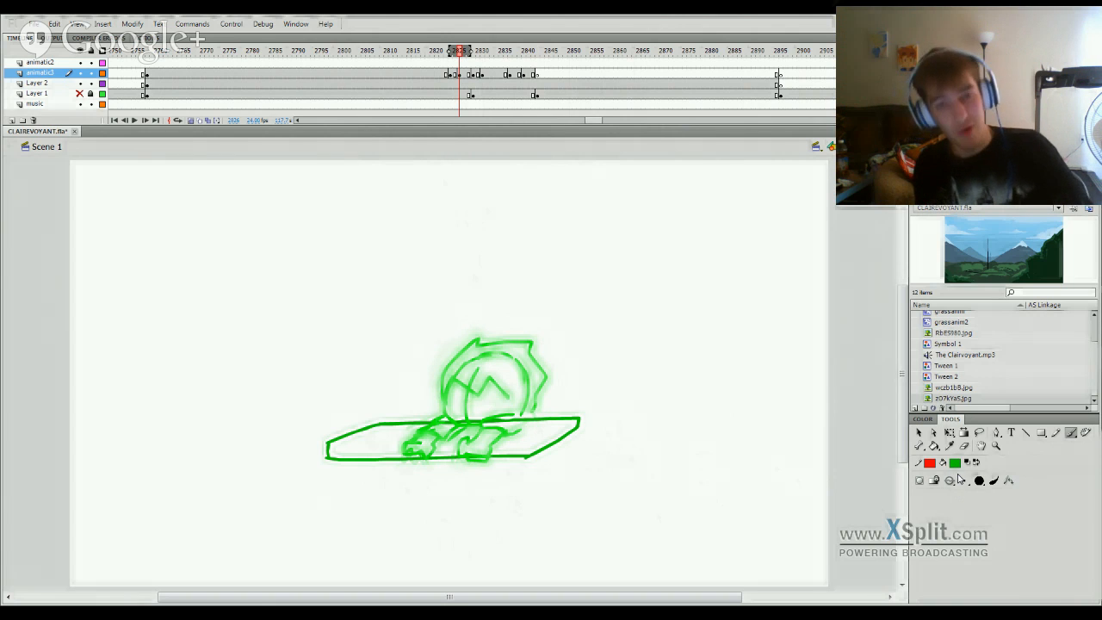
pyautogui.moveTo(484, 56)
pyautogui.mouseDown()
pyautogui.moveTo(534, 284)
pyautogui.moveTo(445, 492)
pyautogui.moveTo(820, 544)
pyautogui.moveTo(483, 519)
pyautogui.moveTo(890, 522)
pyautogui.moveTo(1030, 501)
pyautogui.moveTo(574, 482)
pyautogui.mouseUp()
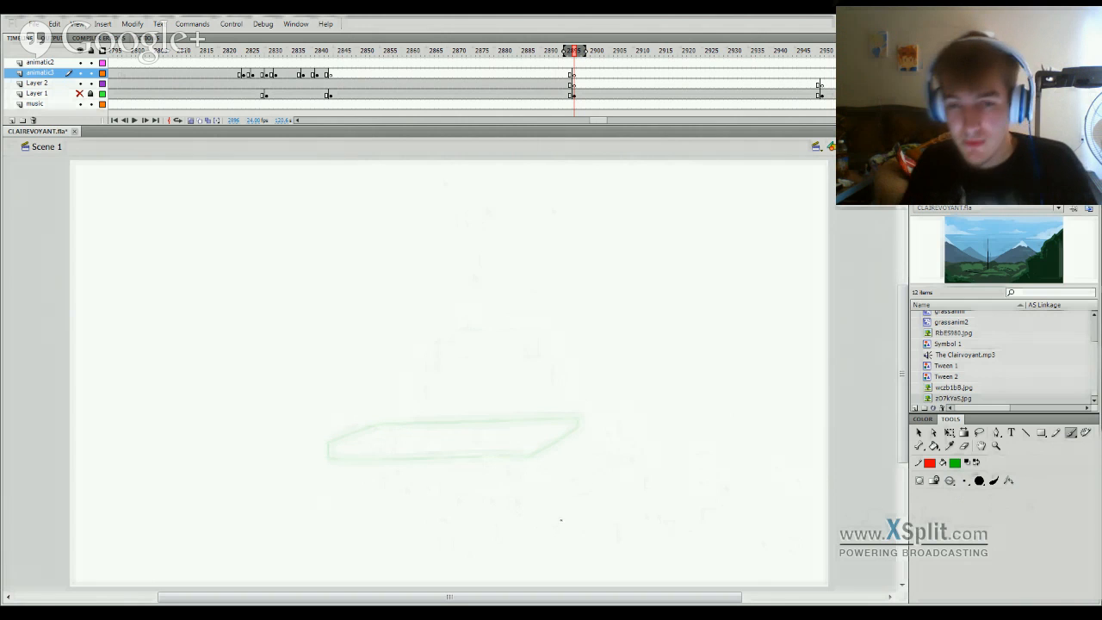
pyautogui.press('Return')
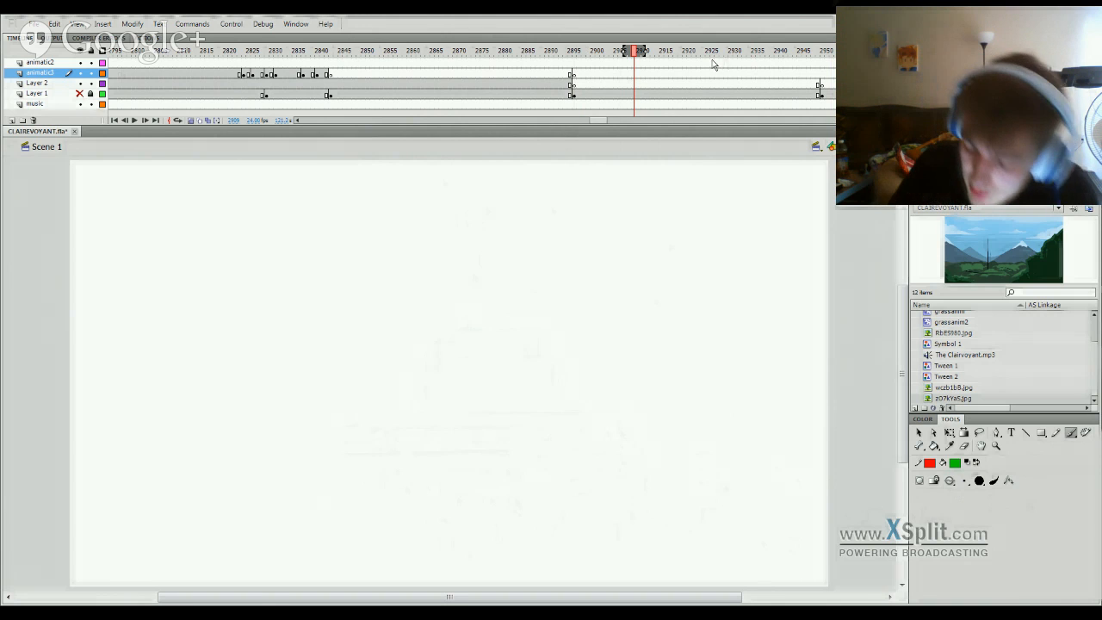
pyautogui.press('Return')
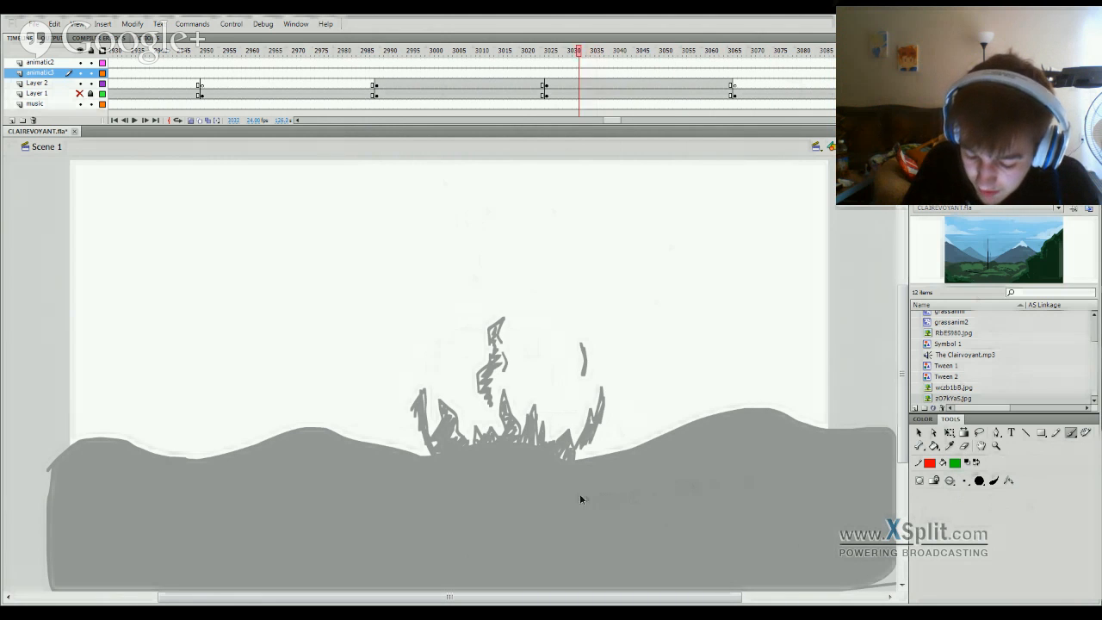
# Step: Step back and forth between about frames 3023 and 3032 to examine the grey ground and debris drawing
pyautogui.press(',')
pyautogui.press(',')
pyautogui.press(',')
pyautogui.press(',')
pyautogui.press(',')
pyautogui.press(',')
pyautogui.press(',')
pyautogui.press(',')
pyautogui.press(',')
pyautogui.press('.')
pyautogui.press('.')
pyautogui.press('.')
pyautogui.press('.')
pyautogui.press('.')
pyautogui.press('.')
pyautogui.press('.')
pyautogui.press(',')
pyautogui.press(',')
pyautogui.press(',')
pyautogui.press(',')
pyautogui.hotkey('alt', 'shift', 'o')
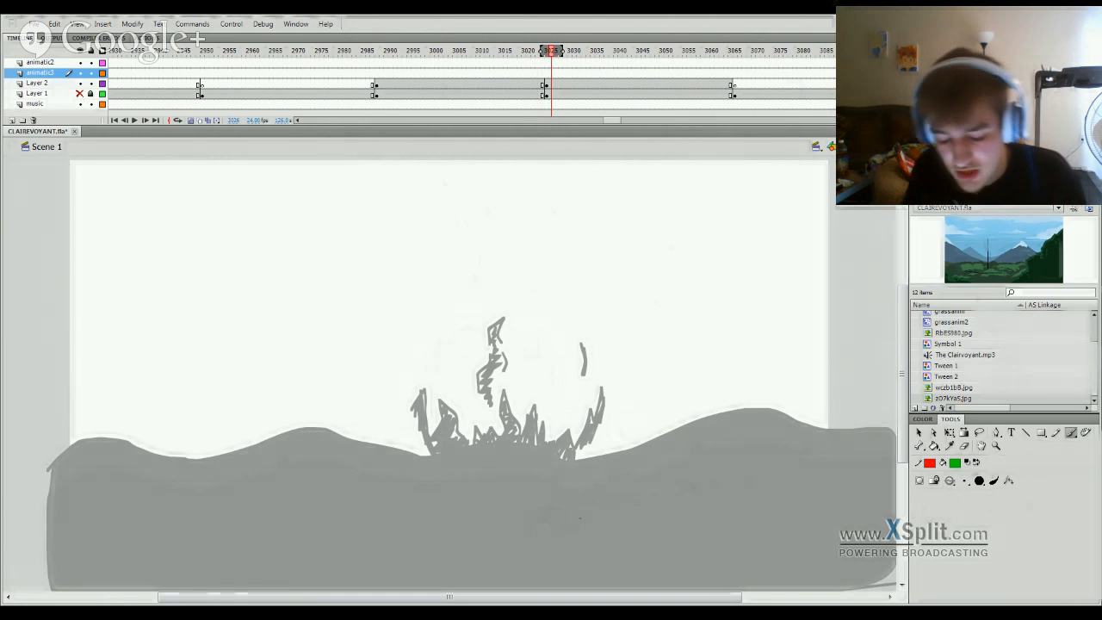
# Step: Show Layer 1 and scrub between about frames 2988 and 3053 to check the upside-down figure against the ground
pyautogui.click(80, 93)
pyautogui.click(548, 56)
pyautogui.moveTo(548, 56)
pyautogui.mouseDown()
pyautogui.moveTo(535, 120)
pyautogui.moveTo(812, 308)
pyautogui.moveTo(804, 396)
pyautogui.moveTo(632, 457)
pyautogui.moveTo(745, 502)
pyautogui.moveTo(719, 508)
pyautogui.moveTo(726, 516)
pyautogui.moveTo(674, 516)
pyautogui.mouseUp()
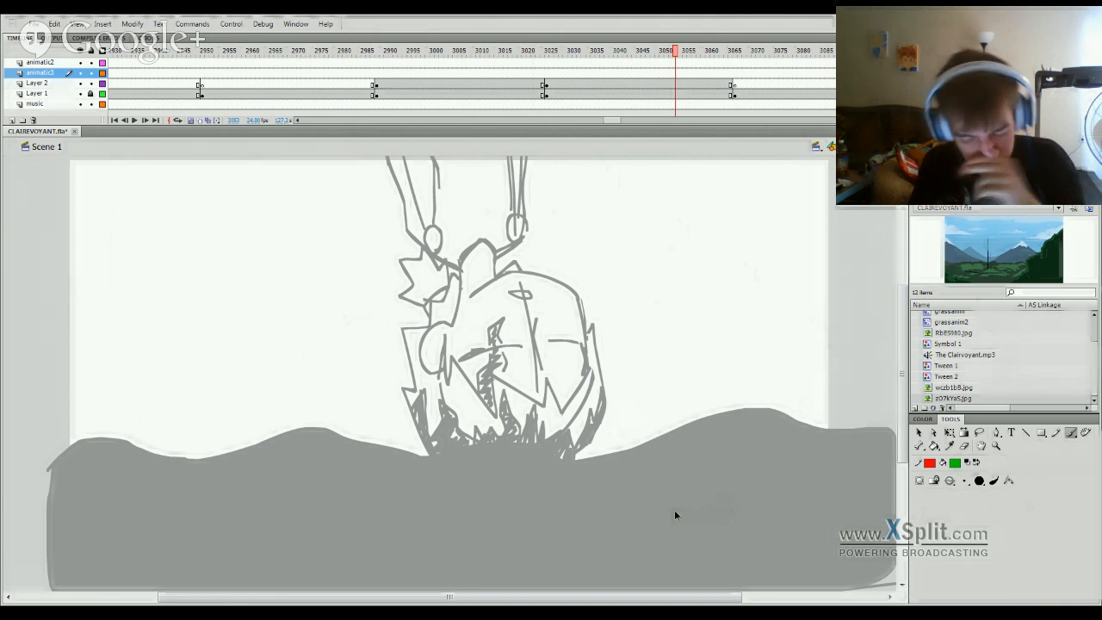
pyautogui.moveTo(675, 515)
pyautogui.mouseDown()
pyautogui.moveTo(462, 528)
pyautogui.moveTo(675, 529)
pyautogui.moveTo(137, 520)
pyautogui.moveTo(60, 536)
pyautogui.moveTo(306, 550)
pyautogui.moveTo(664, 513)
pyautogui.moveTo(551, 520)
pyautogui.moveTo(592, 515)
pyautogui.mouseUp()
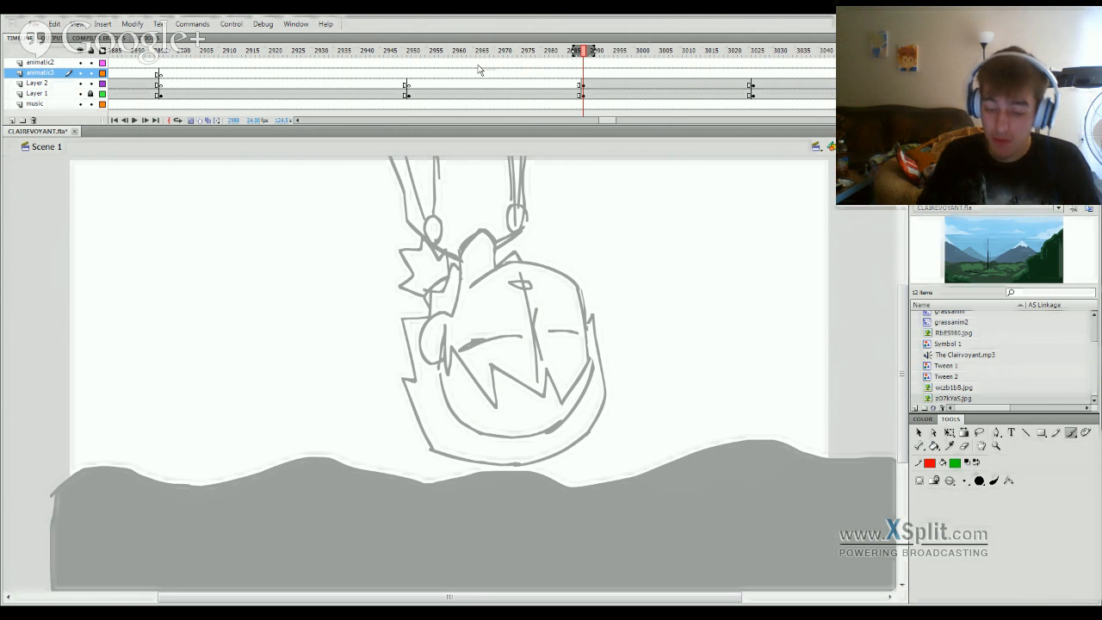
pyautogui.moveTo(459, 52)
pyautogui.mouseDown()
pyautogui.moveTo(26, 74)
pyautogui.moveTo(354, 92)
pyautogui.moveTo(234, 113)
pyautogui.mouseUp()
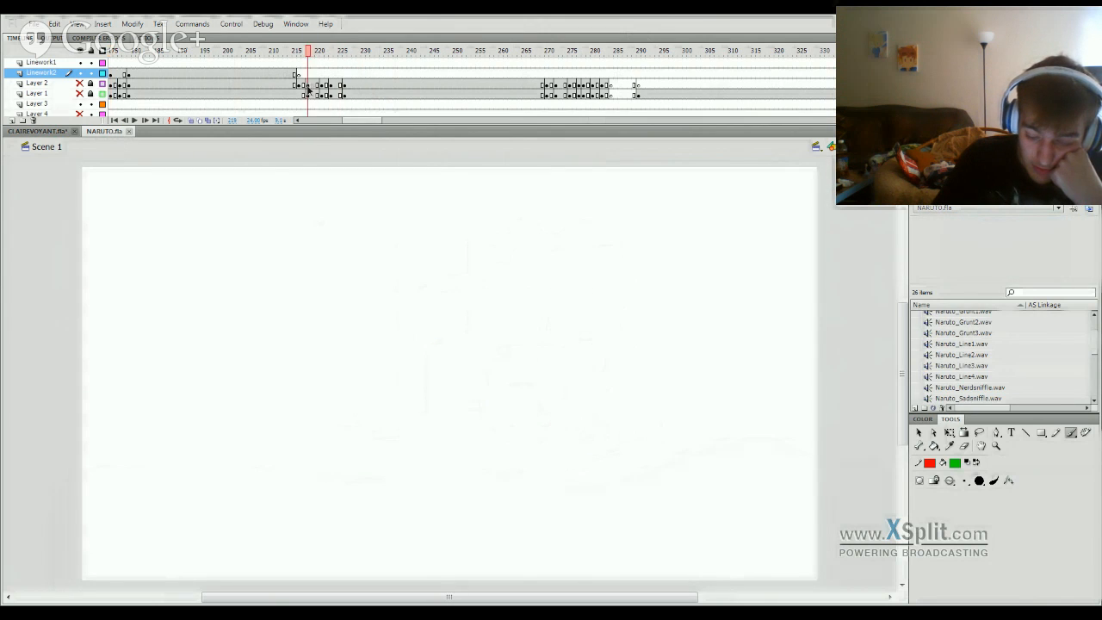
# Step: Switch to the NARUTO.fla document and scrub back to about frame 167 to examine the character line art
pyautogui.moveTo(308, 89)
pyautogui.mouseDown()
pyautogui.moveTo(147, 457)
pyautogui.moveTo(232, 487)
pyautogui.moveTo(54, 552)
pyautogui.moveTo(304, 522)
pyautogui.moveTo(271, 528)
pyautogui.moveTo(297, 528)
pyautogui.mouseUp()
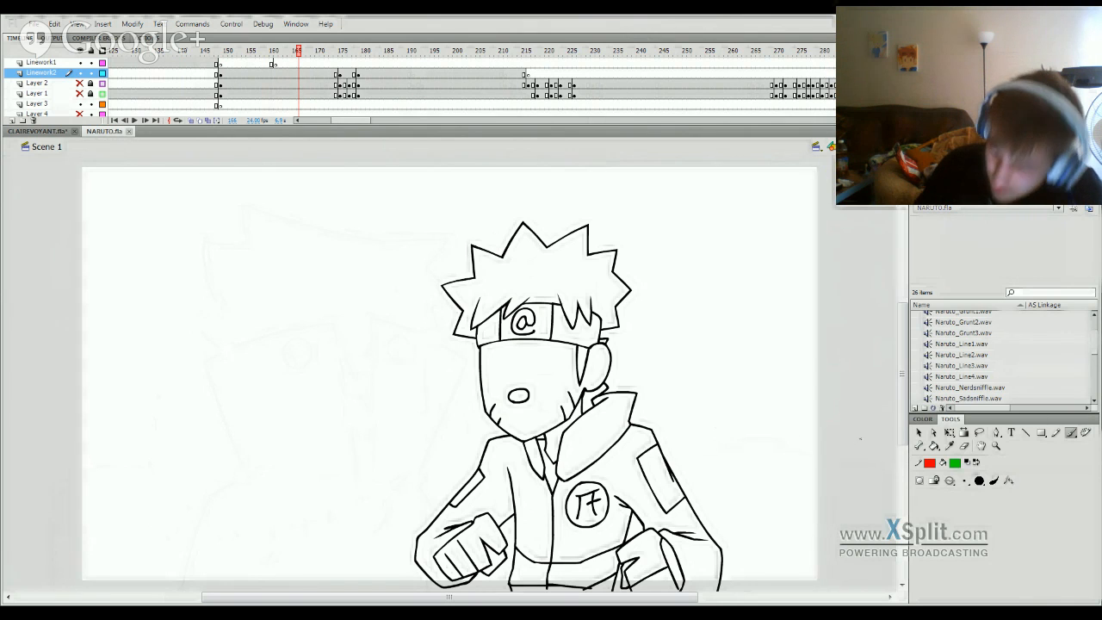
pyautogui.moveTo(902, 372)
pyautogui.mouseDown()
pyautogui.moveTo(899, 397)
pyautogui.moveTo(902, 373)
pyautogui.mouseUp()
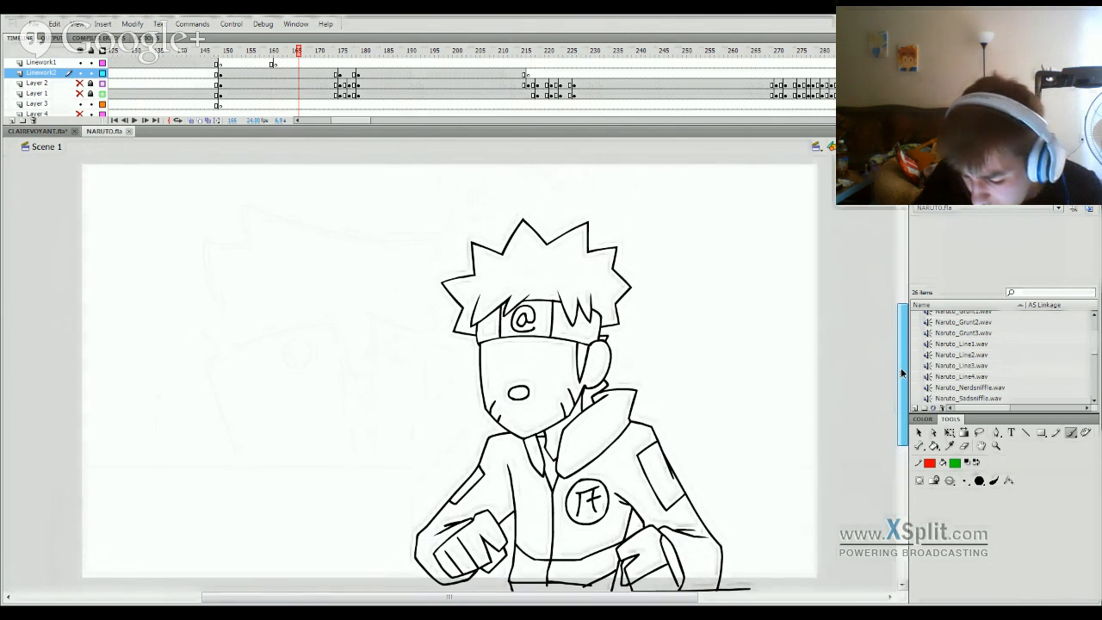
pyautogui.moveTo(349, 59)
pyautogui.mouseDown()
pyautogui.moveTo(399, 62)
pyautogui.moveTo(303, 62)
pyautogui.mouseUp()
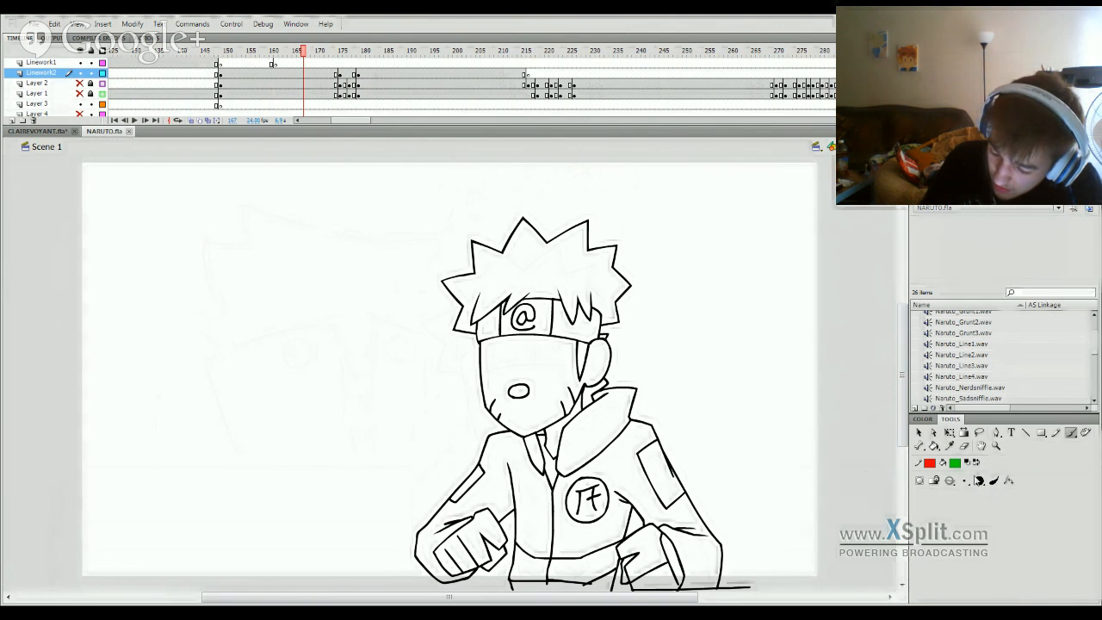
pyautogui.moveTo(615, 491); pyautogui.dragTo(630, 503)
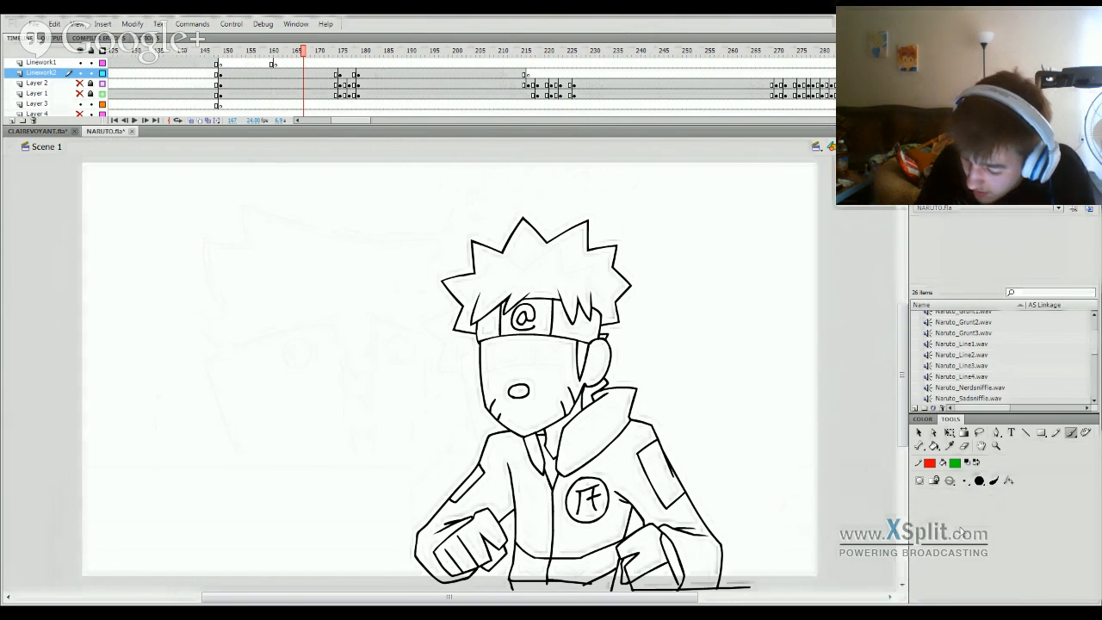
pyautogui.moveTo(906, 352); pyautogui.dragTo(900, 354)
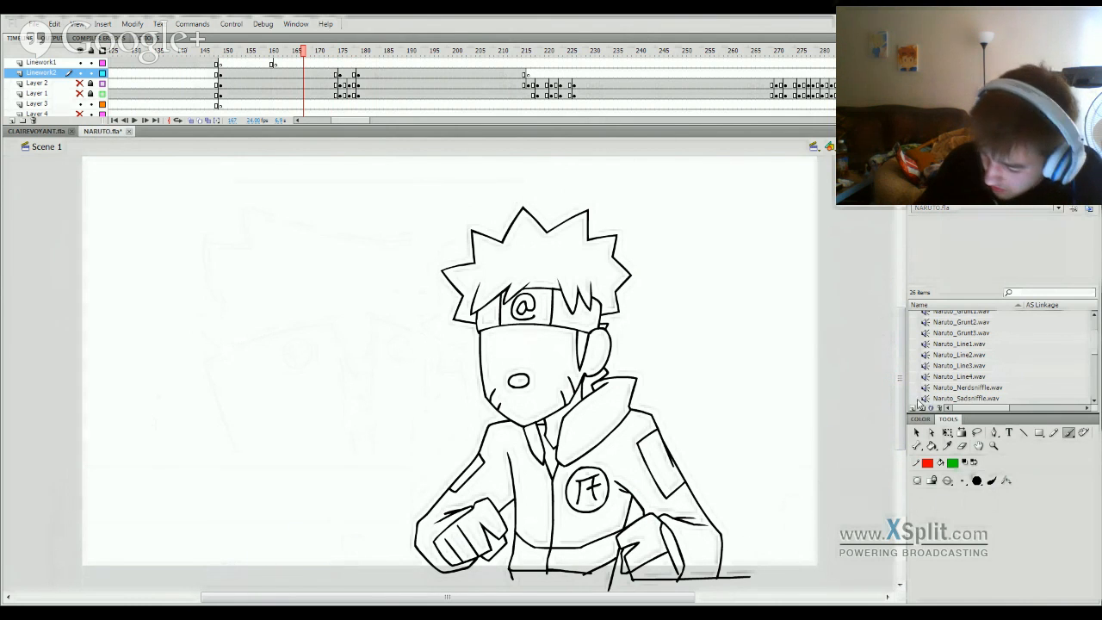
pyautogui.moveTo(901, 391)
pyautogui.mouseDown()
pyautogui.moveTo(901, 401)
pyautogui.moveTo(900, 385)
pyautogui.mouseUp()
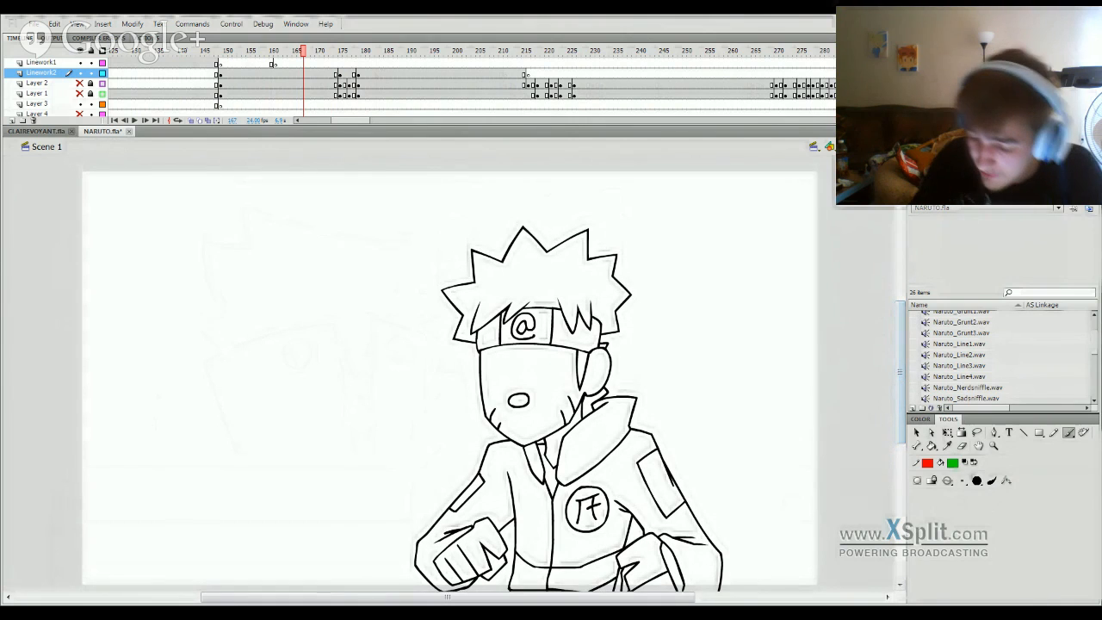
# Step: Try curved green brush strokes beside the character's face and along its edge, undoing each one
pyautogui.hotkey('ctrl', '=')
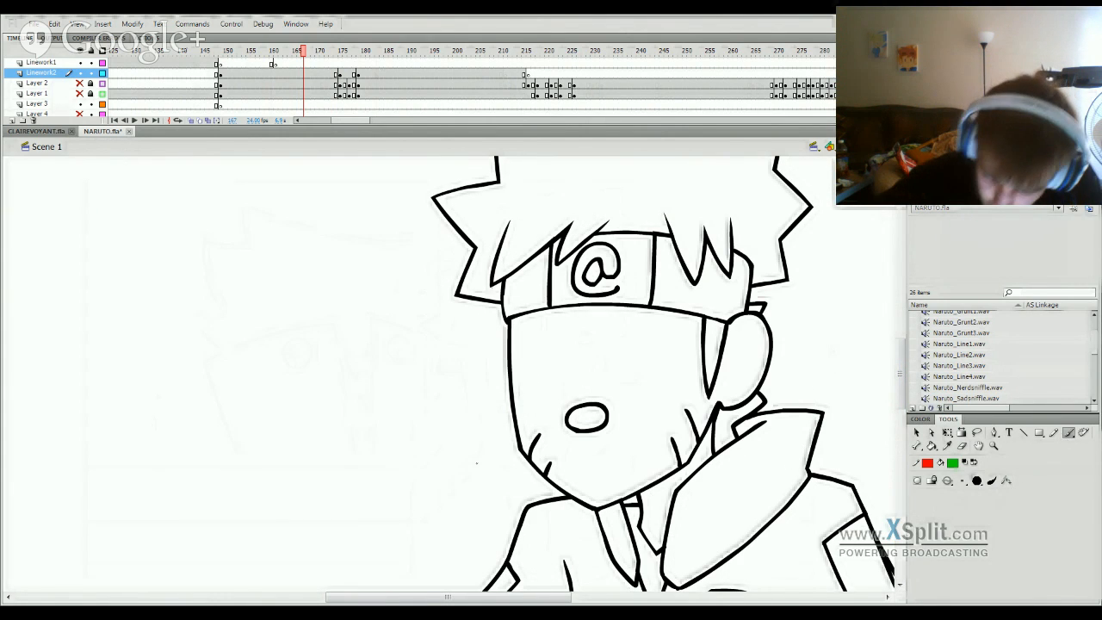
pyautogui.moveTo(479, 467)
pyautogui.mouseDown()
pyautogui.moveTo(467, 305)
pyautogui.moveTo(496, 489)
pyautogui.moveTo(462, 299)
pyautogui.mouseUp()
pyautogui.hotkey('ctrl', 'z')
pyautogui.hotkey('ctrl', 'z')
pyautogui.hotkey('ctrl', 'z')
pyautogui.moveTo(488, 501); pyautogui.dragTo(463, 366)
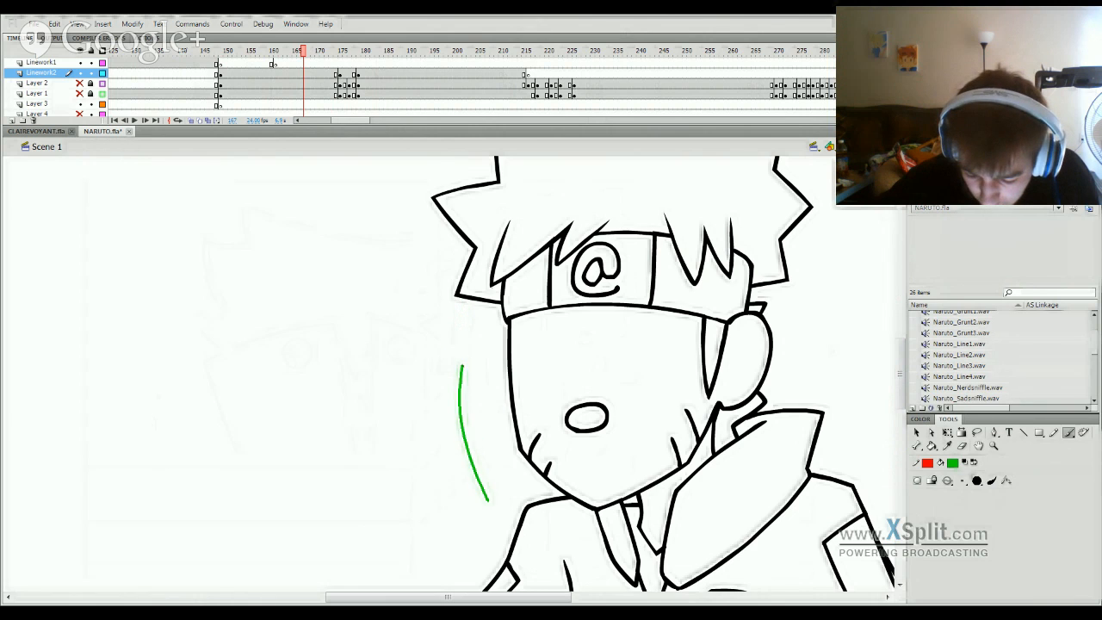
pyautogui.hotkey('ctrl', 'z')
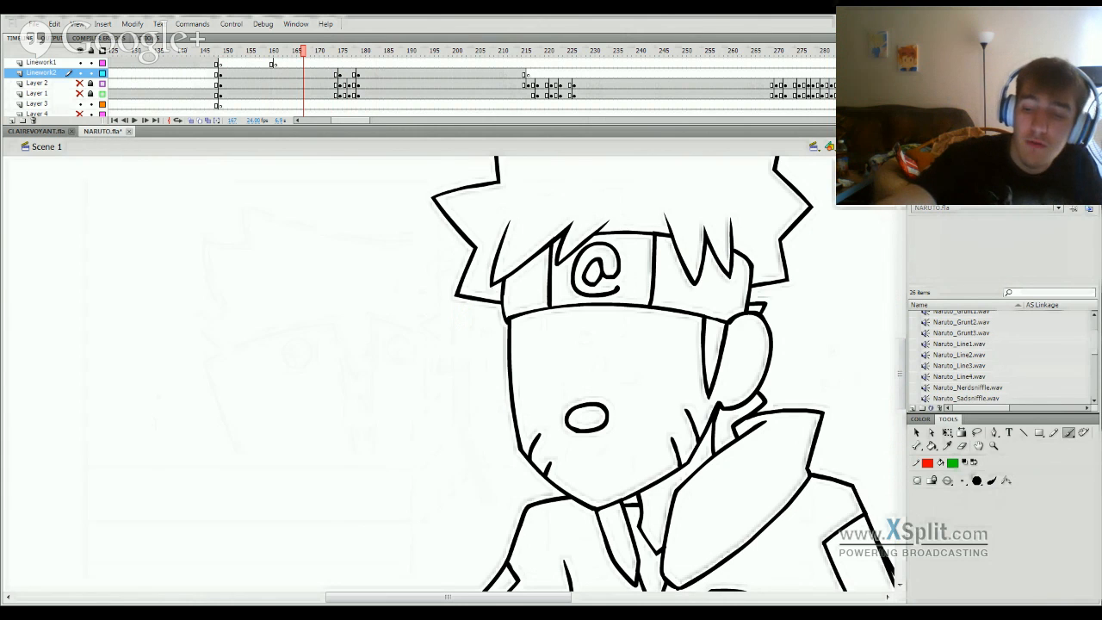
pyautogui.hotkey('ctrl', '-')
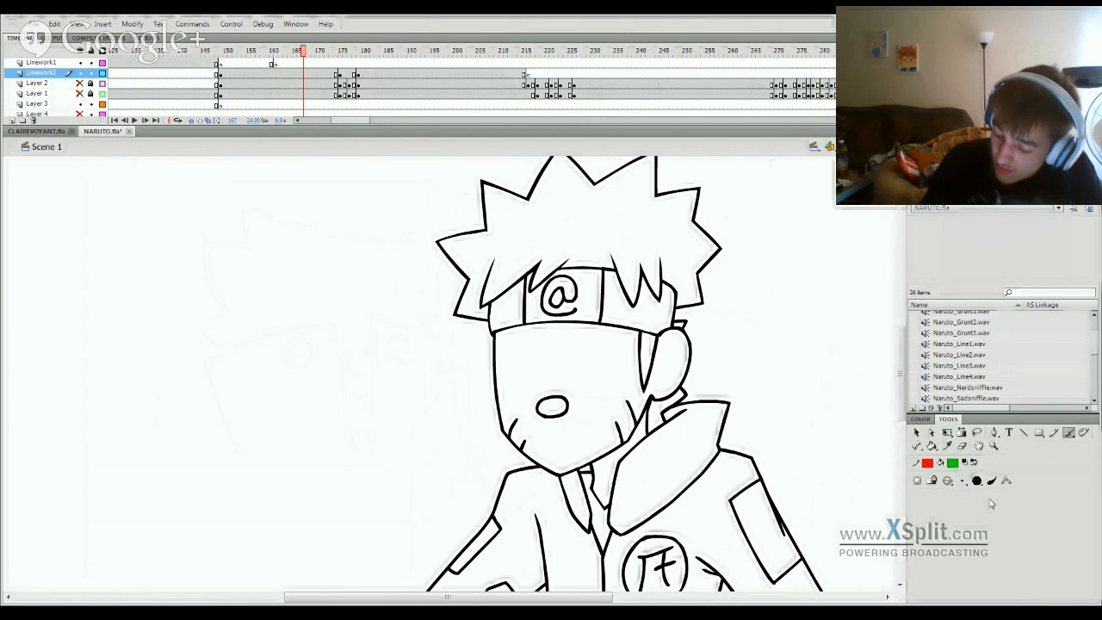
pyautogui.moveTo(488, 324); pyautogui.dragTo(493, 433)
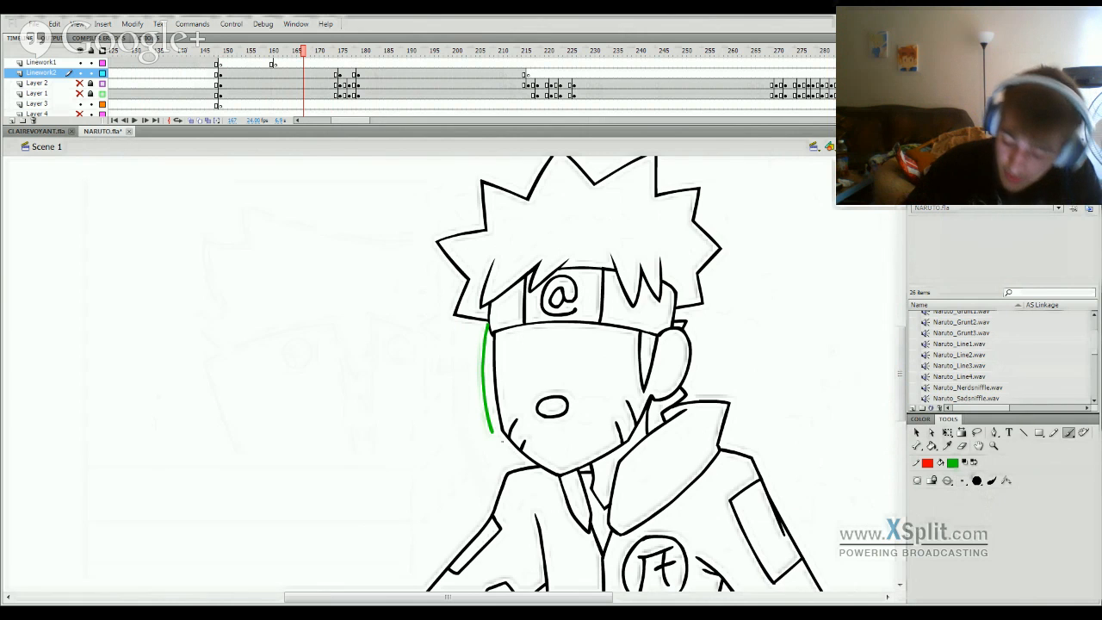
pyautogui.hotkey('ctrl', 'z')
# Step: Try short vertical green strokes beside the character at different zoom levels to compare brush thickness, and undo them
pyautogui.moveTo(355, 431)
pyautogui.mouseDown()
pyautogui.moveTo(420, 379)
pyautogui.moveTo(441, 411)
pyautogui.moveTo(461, 412)
pyautogui.moveTo(293, 486)
pyautogui.moveTo(325, 397)
pyautogui.moveTo(324, 336)
pyautogui.mouseUp()
pyautogui.hotkey('ctrl', 'z')
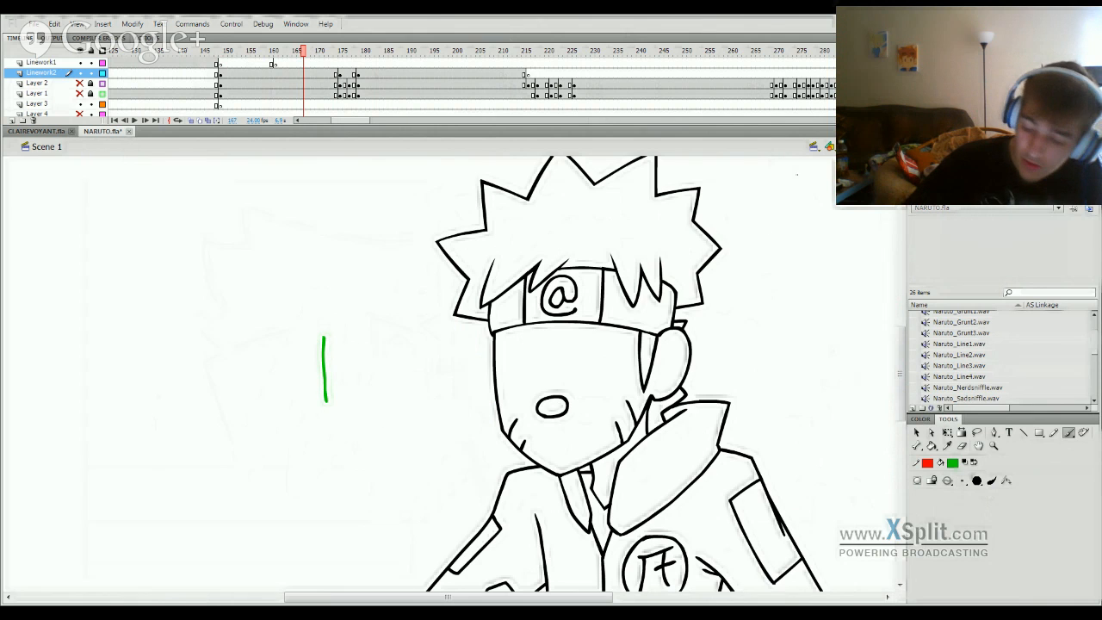
pyautogui.hotkey('ctrl', '2')
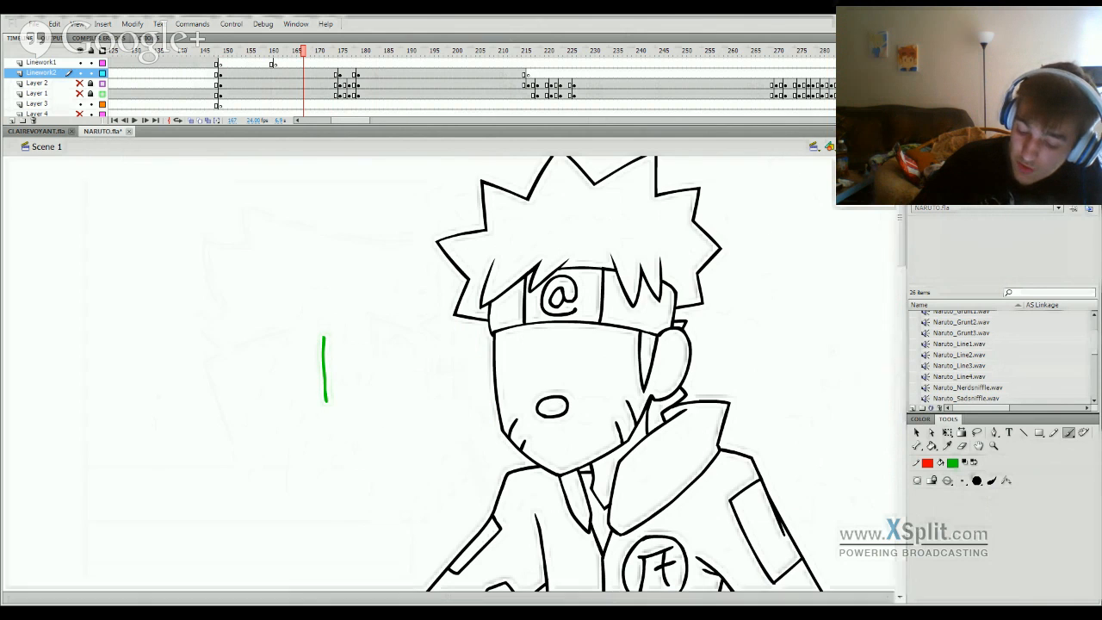
pyautogui.moveTo(384, 349); pyautogui.dragTo(387, 405)
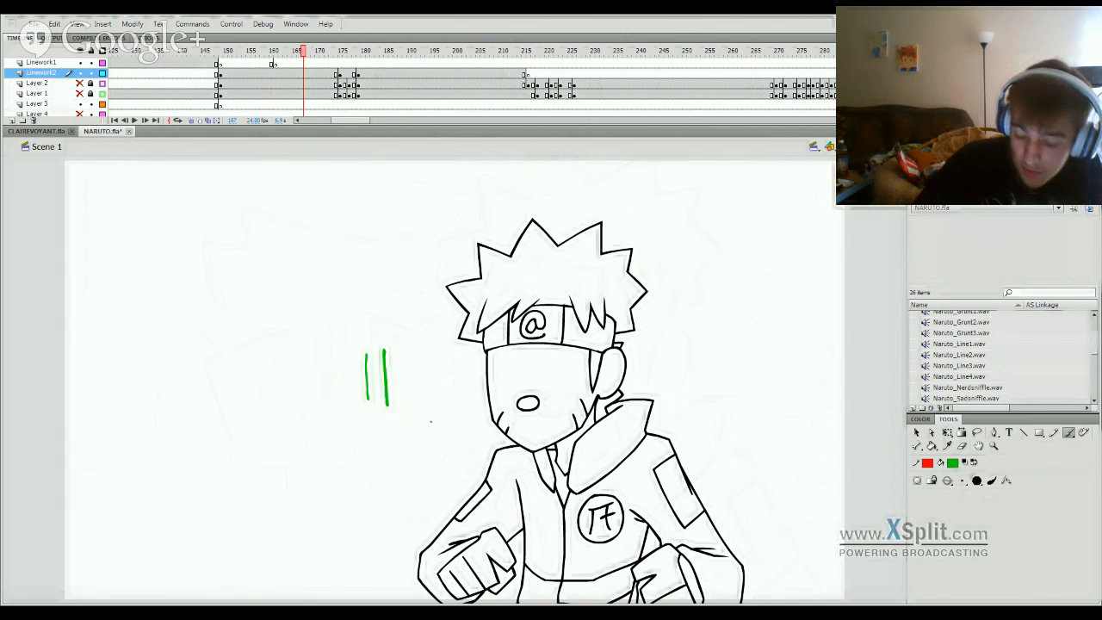
pyautogui.hotkey('ctrl', 'z')
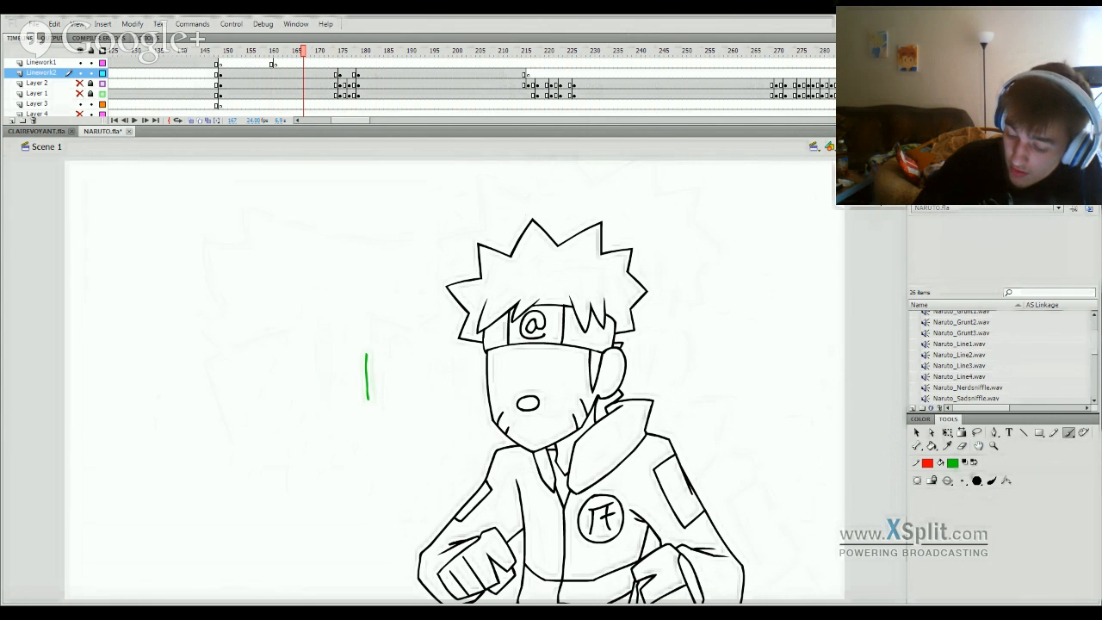
pyautogui.hotkey('ctrl', '-')
pyautogui.moveTo(365, 392); pyautogui.dragTo(364, 364)
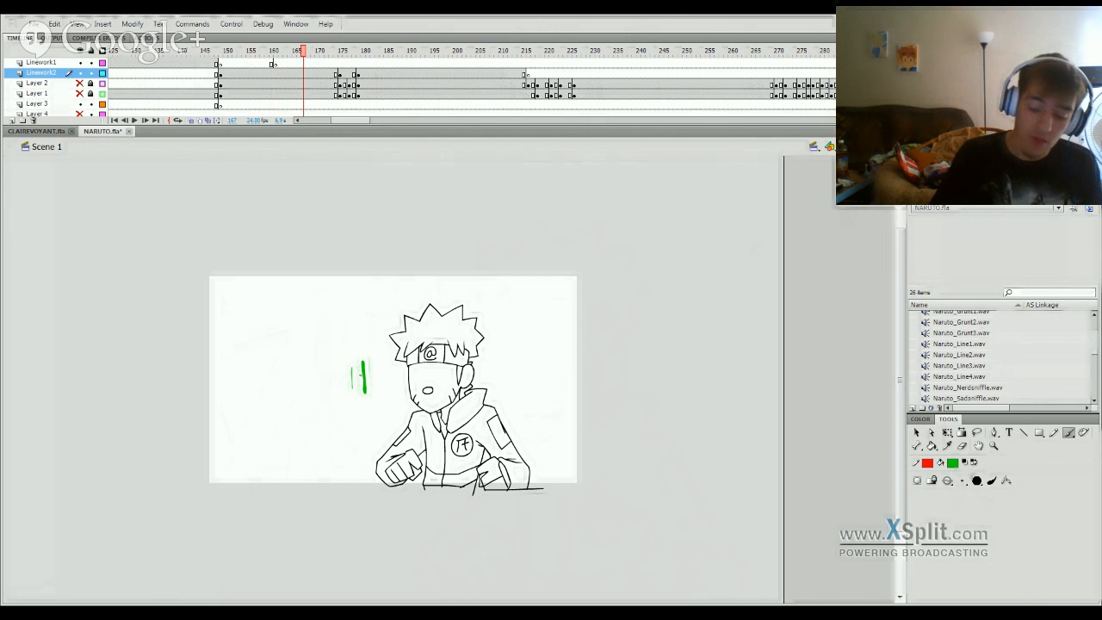
pyautogui.hotkey('ctrl', 'z')
pyautogui.hotkey('ctrl', 'z')
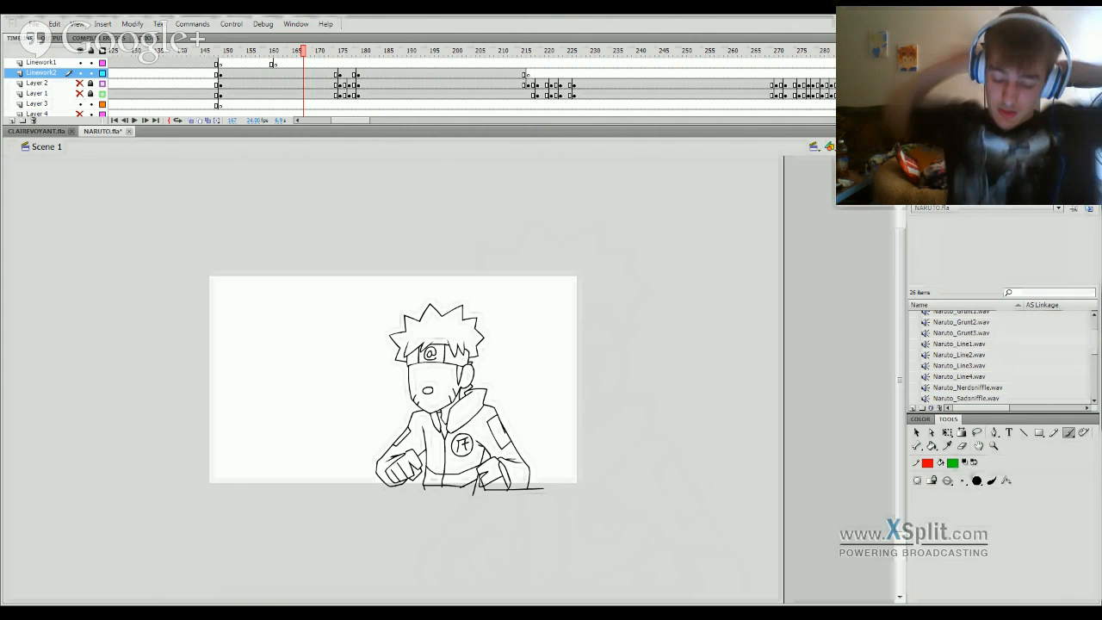
# Step: Undo a green trial stroke, set the fill to black and paint thick angry eyebrows, eyes and a mouth on the face
pyautogui.moveTo(447, 391); pyautogui.dragTo(451, 373)
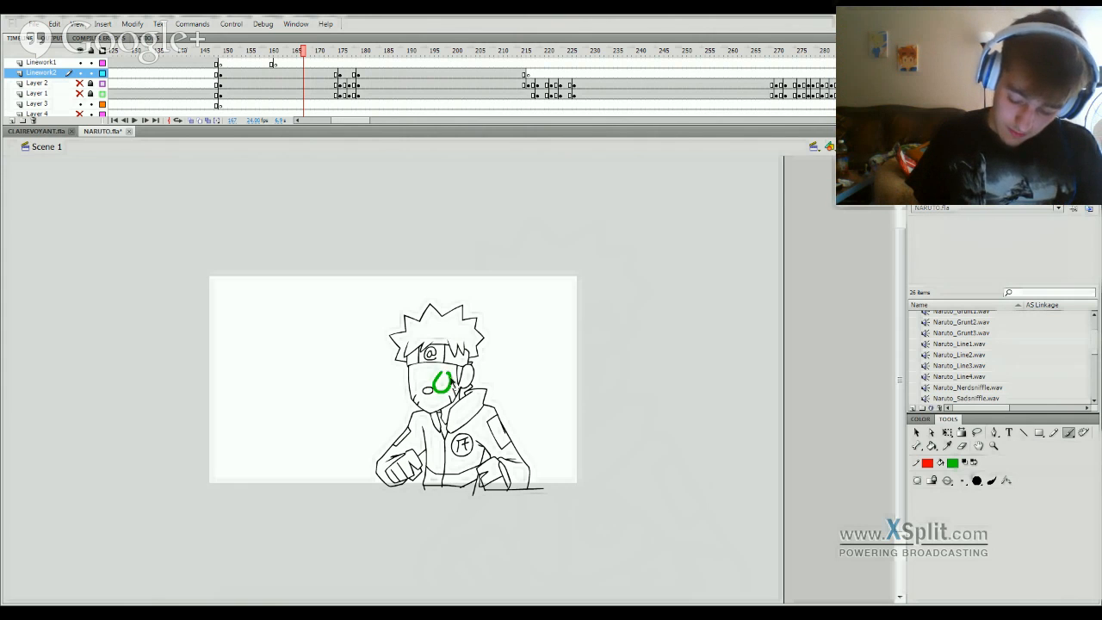
pyautogui.hotkey('ctrl', 'z')
pyautogui.click(956, 467)
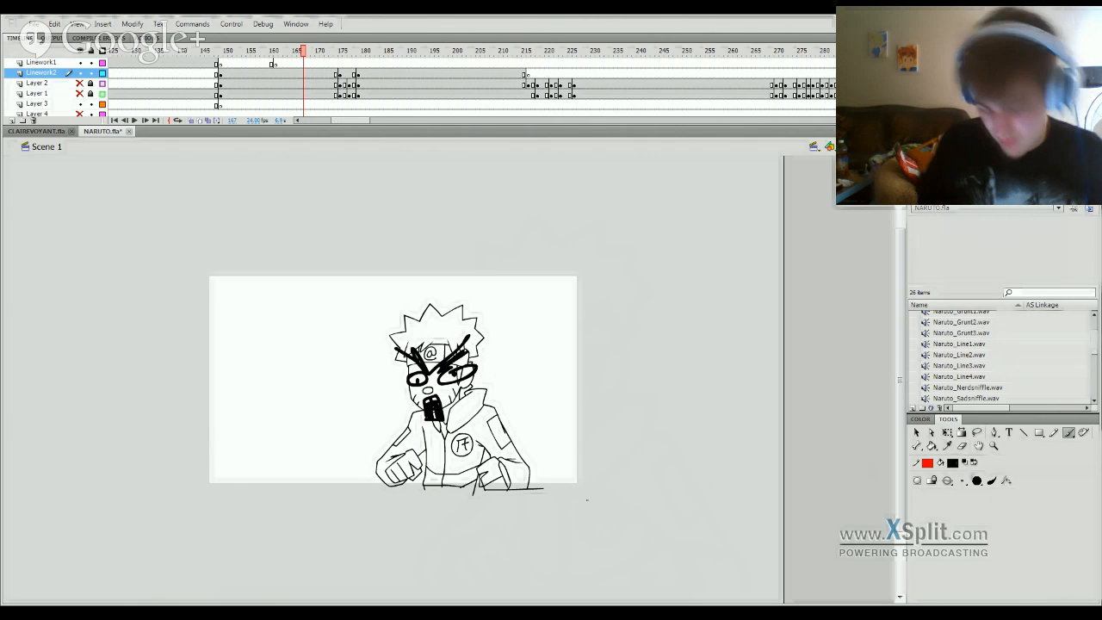
pyautogui.hotkey('ctrl', '=')
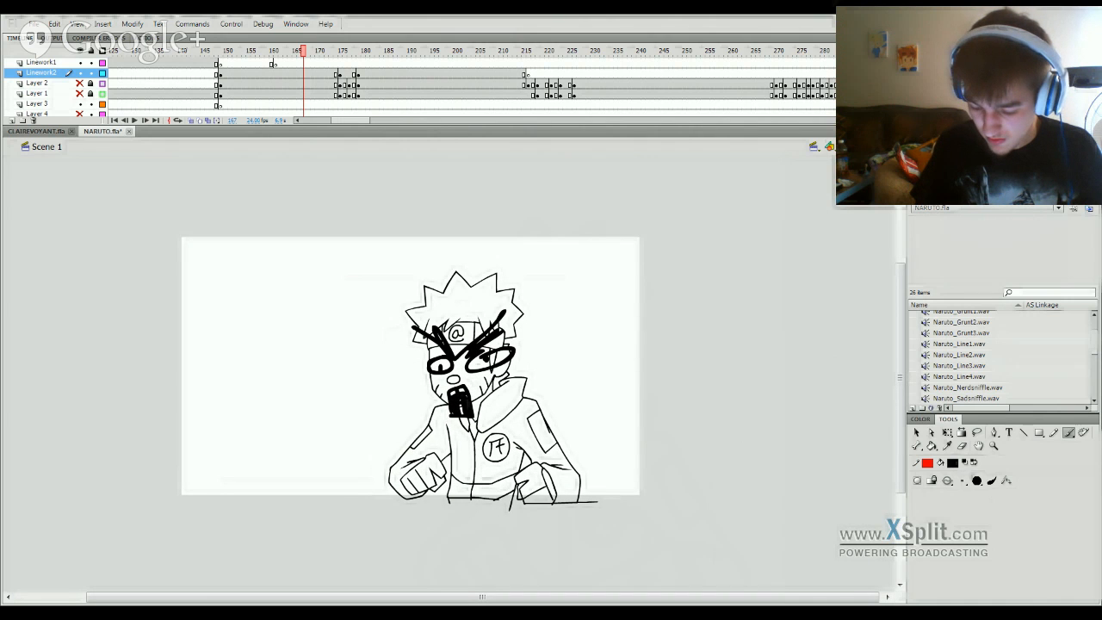
pyautogui.hotkey('ctrl', '=')
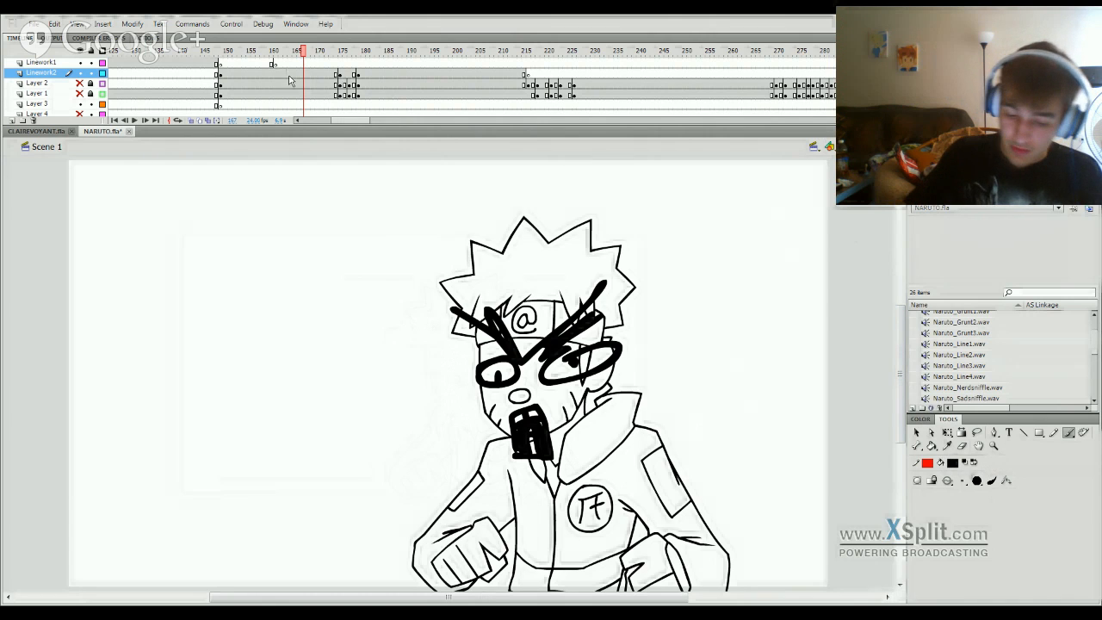
# Step: Undo all the black eyebrow, eye and mouth strokes on the character's face
pyautogui.hotkey('ctrl', 'z')
pyautogui.hotkey('ctrl', 'z')
pyautogui.hotkey('ctrl', 'z')
pyautogui.hotkey('ctrl', 'z')
pyautogui.hotkey('ctrl', 'z')
pyautogui.hotkey('ctrl', 'z')
pyautogui.hotkey('ctrl', 'z')
pyautogui.hotkey('ctrl', 'z')
pyautogui.hotkey('ctrl', 'z')
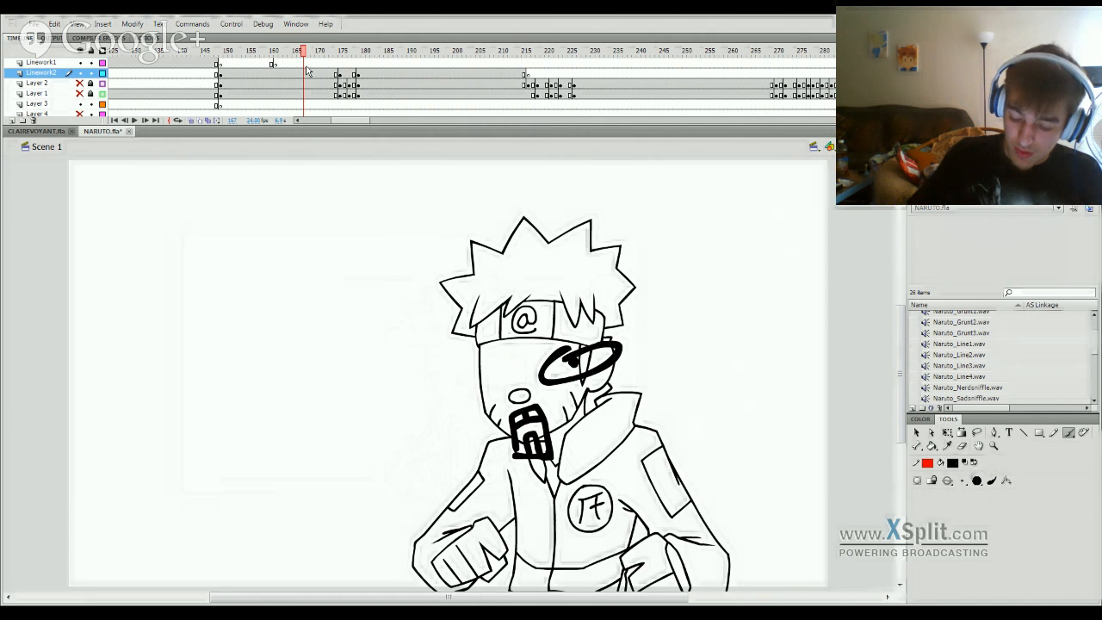
pyautogui.hotkey('ctrl', 'z')
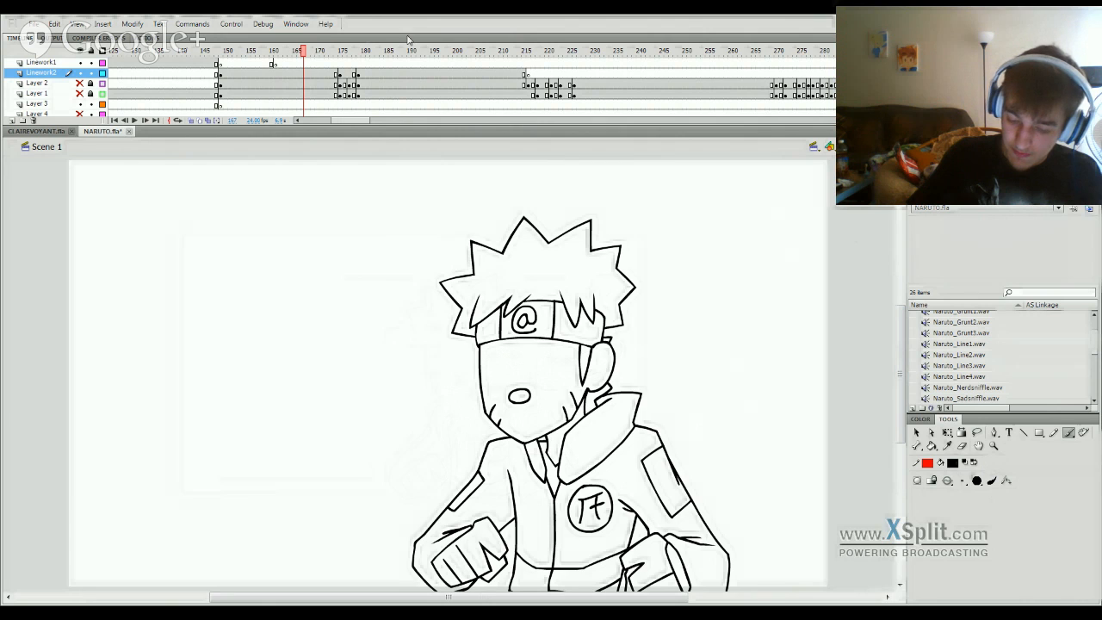
# Step: Show the rough sketches on Layer 1 and Layer 2 and play the animation from about frame 234
pyautogui.moveTo(336, 58)
pyautogui.mouseDown()
pyautogui.moveTo(365, 59)
pyautogui.moveTo(334, 62)
pyautogui.moveTo(356, 80)
pyautogui.moveTo(716, 195)
pyautogui.moveTo(826, 258)
pyautogui.moveTo(519, 448)
pyautogui.mouseUp()
pyautogui.click(80, 92)
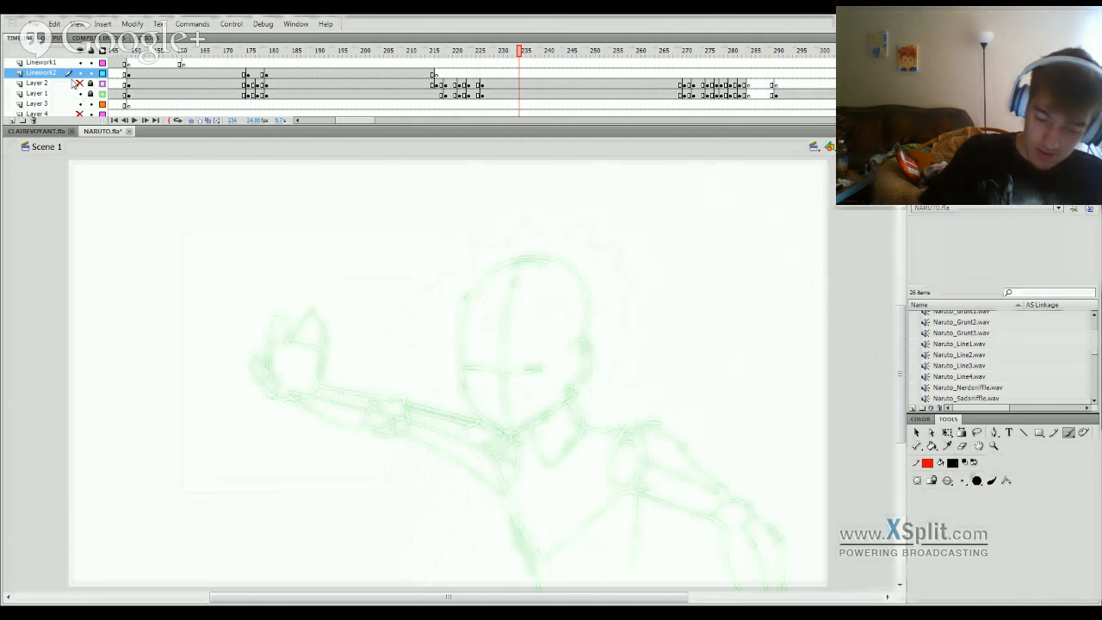
pyautogui.click(79, 83)
pyautogui.click(79, 93)
pyautogui.press('Return')
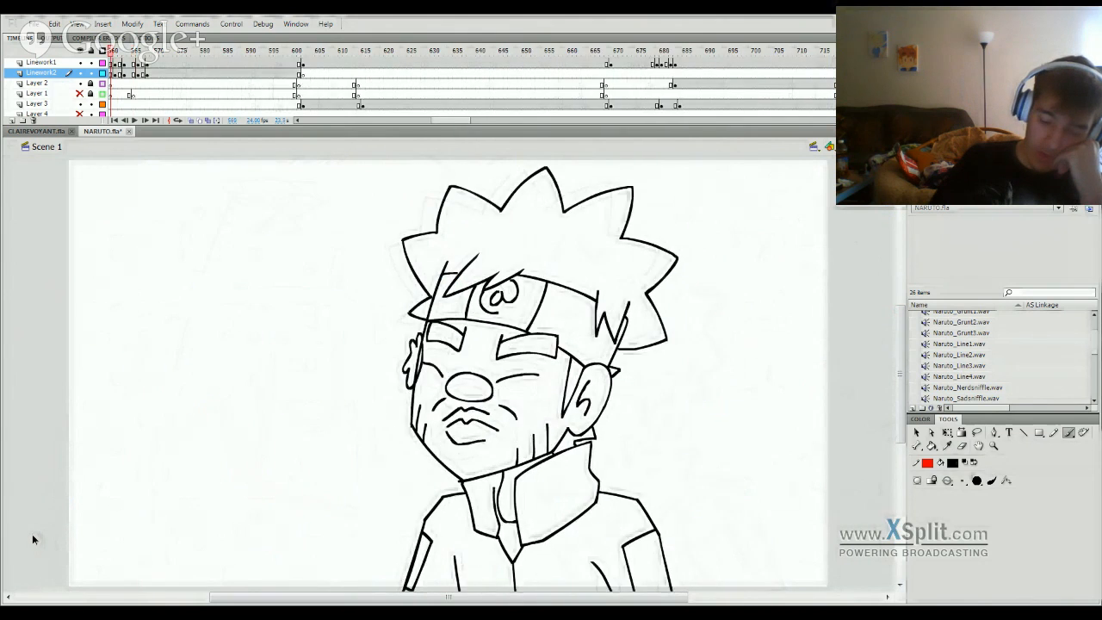
# Step: Switch back to the CLAIREVOYANT.fla document
pyautogui.click(36, 131)
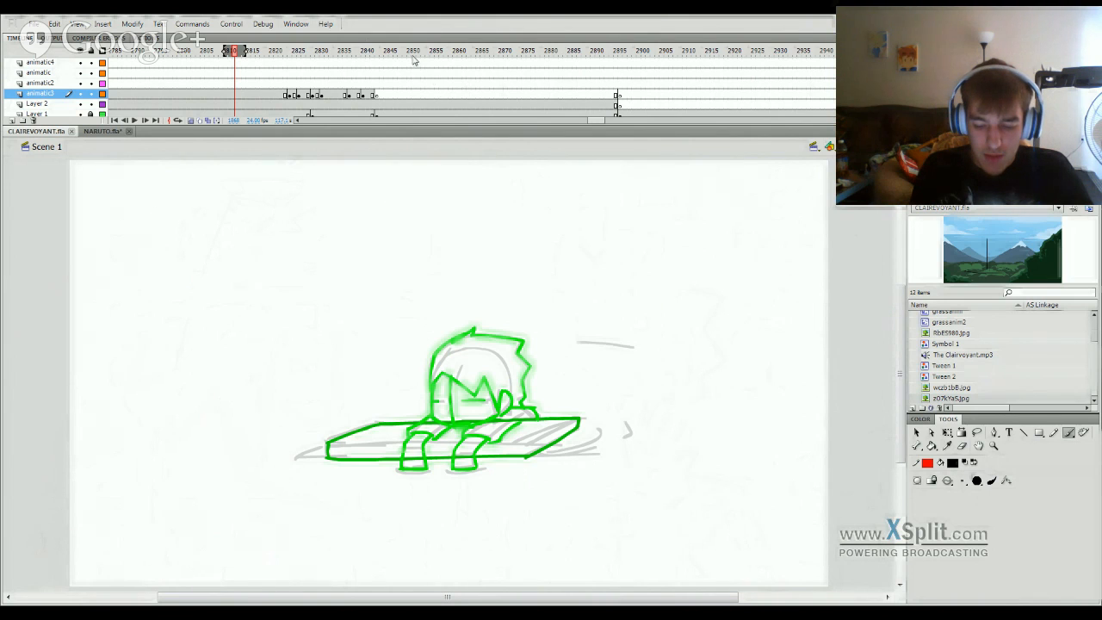
# Step: Scrub through the seated character and face close-up sketches around frames 4195 to 4715 to review those scenes
pyautogui.moveTo(415, 57)
pyautogui.mouseDown()
pyautogui.moveTo(327, 52)
pyautogui.moveTo(801, 52)
pyautogui.moveTo(596, 52)
pyautogui.moveTo(530, 119)
pyautogui.moveTo(595, 108)
pyautogui.moveTo(398, 114)
pyautogui.moveTo(465, 112)
pyautogui.moveTo(279, 147)
pyautogui.moveTo(873, 130)
pyautogui.moveTo(636, 173)
pyautogui.moveTo(492, 181)
pyautogui.moveTo(663, 147)
pyautogui.moveTo(894, 142)
pyautogui.moveTo(635, 148)
pyautogui.moveTo(651, 143)
pyautogui.moveTo(452, 174)
pyautogui.moveTo(629, 137)
pyautogui.moveTo(460, 163)
pyautogui.moveTo(610, 138)
pyautogui.moveTo(456, 151)
pyautogui.moveTo(586, 130)
pyautogui.moveTo(571, 137)
pyautogui.moveTo(635, 136)
pyautogui.moveTo(394, 129)
pyautogui.moveTo(619, 107)
pyautogui.mouseUp()
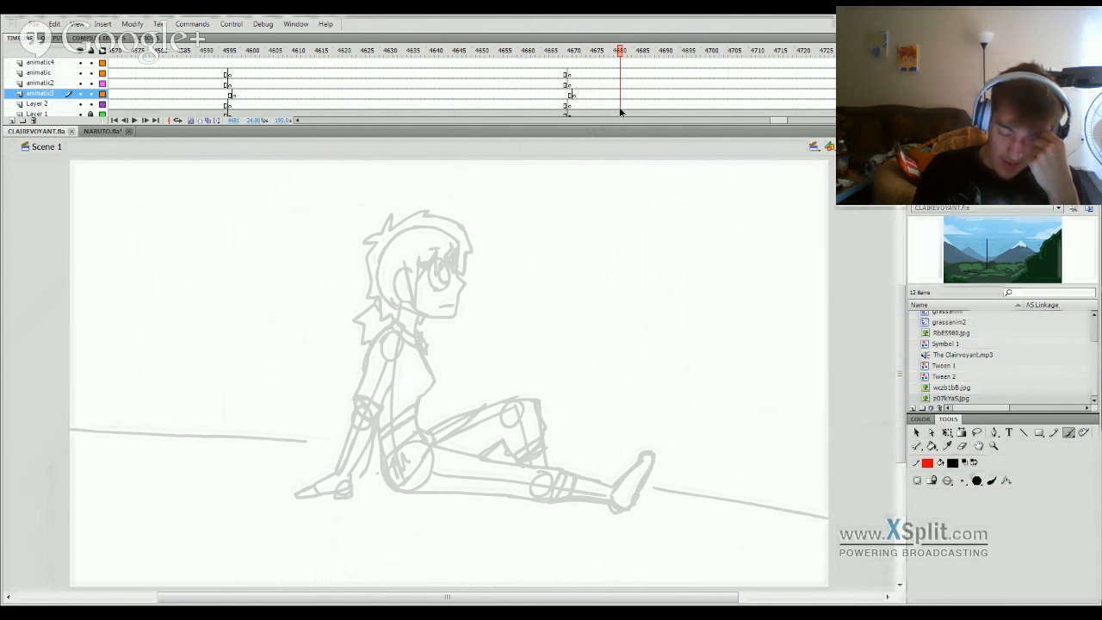
pyautogui.moveTo(619, 107)
pyautogui.mouseDown()
pyautogui.moveTo(504, 125)
pyautogui.moveTo(636, 114)
pyautogui.mouseUp()
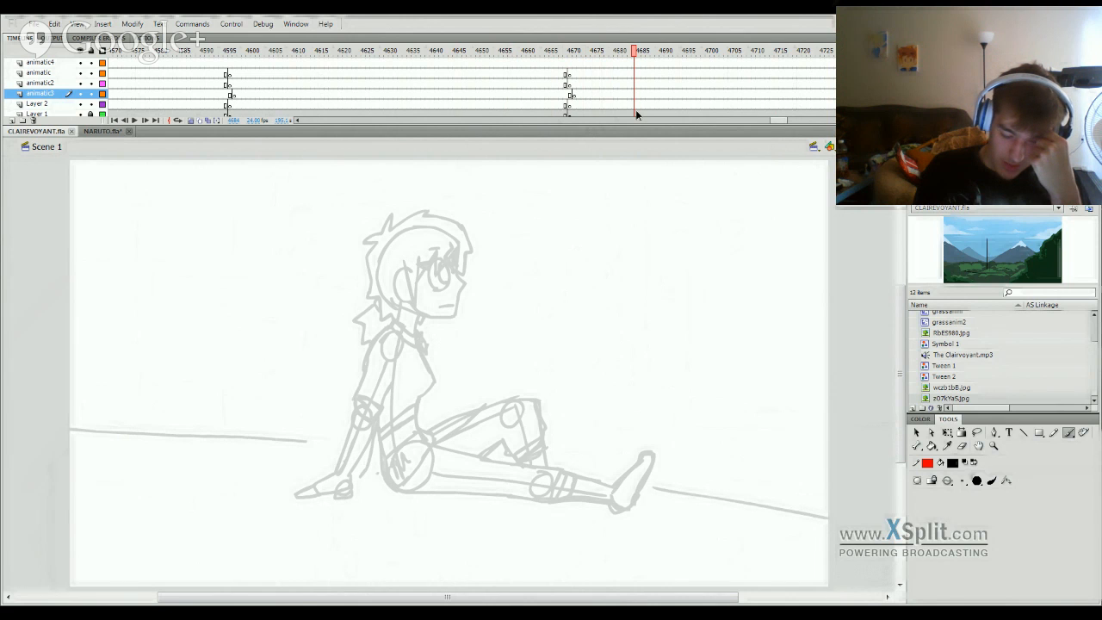
pyautogui.moveTo(637, 114)
pyautogui.mouseDown()
pyautogui.moveTo(897, 115)
pyautogui.moveTo(1, 205)
pyautogui.moveTo(1, 172)
pyautogui.moveTo(2, 198)
pyautogui.moveTo(152, 164)
pyautogui.moveTo(542, 161)
pyautogui.moveTo(276, 216)
pyautogui.mouseUp()
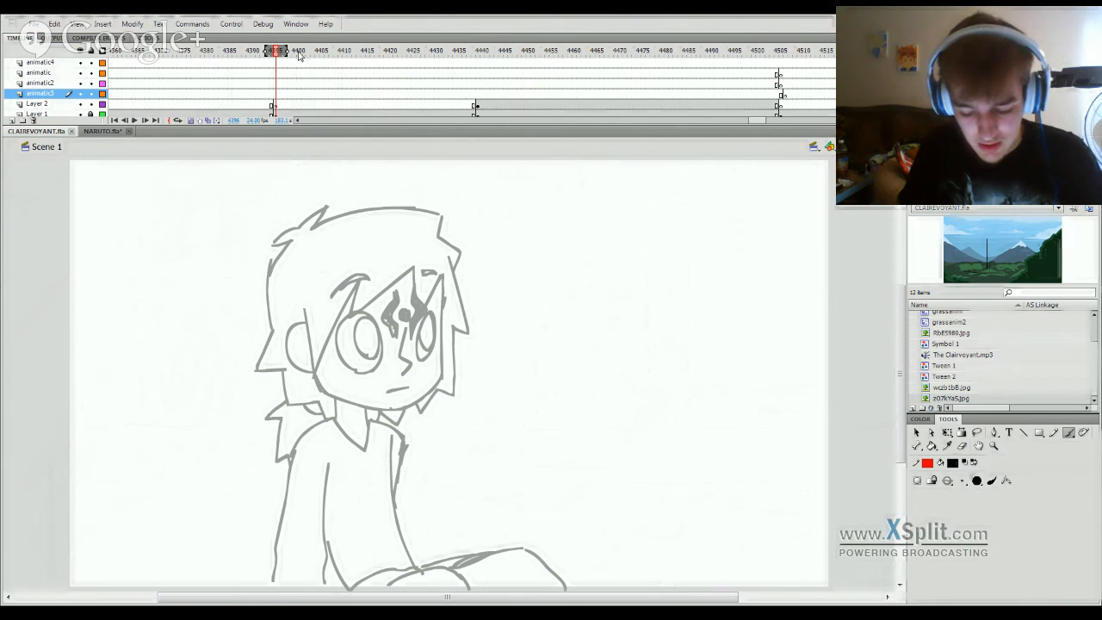
pyautogui.moveTo(754, 123); pyautogui.dragTo(739, 121)
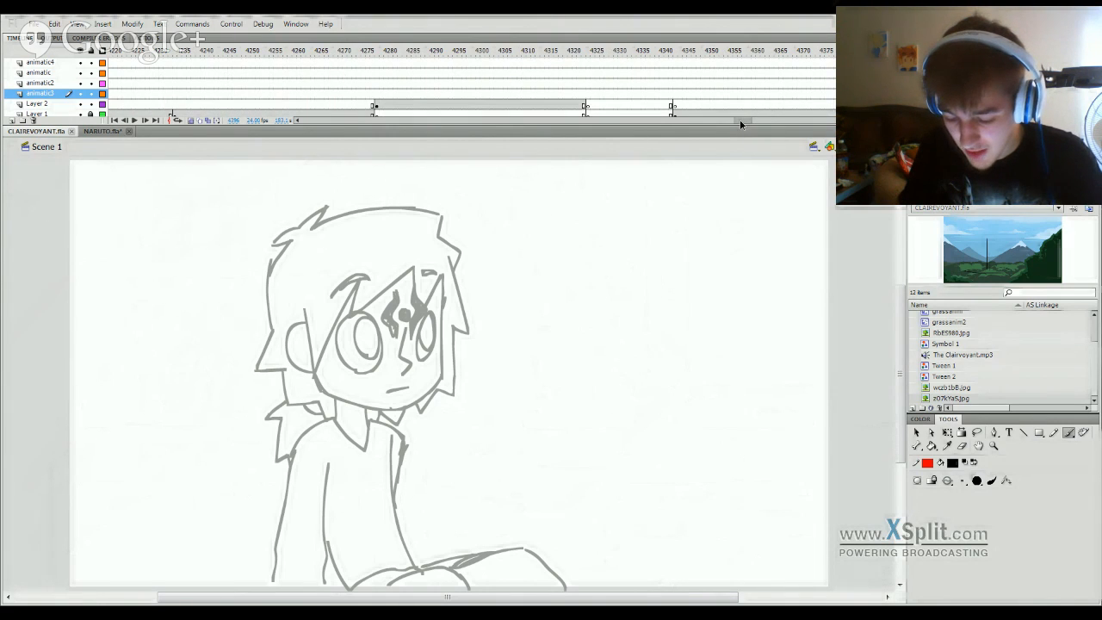
pyautogui.click(538, 63)
pyautogui.moveTo(539, 63)
pyautogui.mouseDown()
pyautogui.moveTo(285, 87)
pyautogui.moveTo(26, 418)
pyautogui.moveTo(119, 51)
pyautogui.mouseUp()
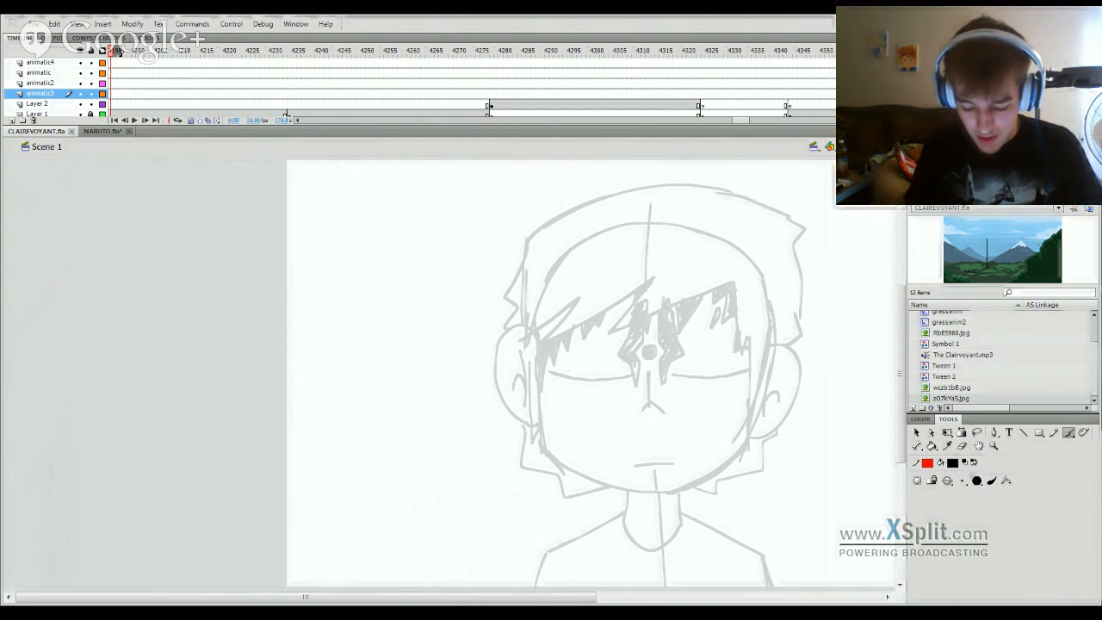
pyautogui.moveTo(590, 594)
pyautogui.mouseDown()
pyautogui.moveTo(733, 598)
pyautogui.moveTo(699, 596)
pyautogui.mouseUp()
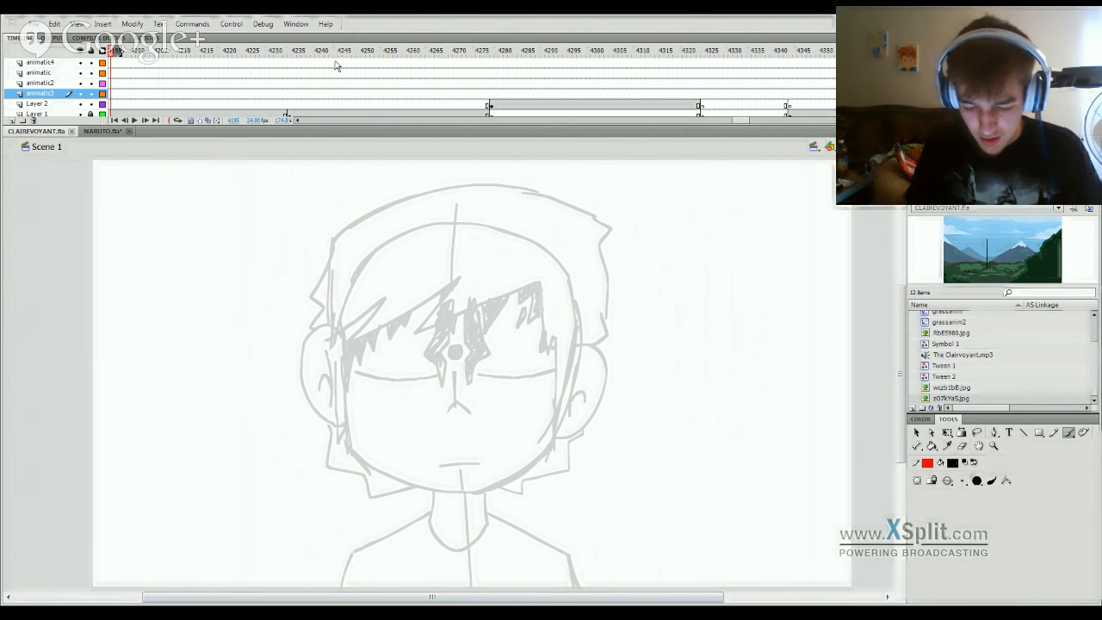
pyautogui.moveTo(340, 57)
pyautogui.mouseDown()
pyautogui.moveTo(129, 53)
pyautogui.moveTo(86, 95)
pyautogui.moveTo(72, 131)
pyautogui.moveTo(797, 222)
pyautogui.moveTo(22, 260)
pyautogui.moveTo(267, 257)
pyautogui.moveTo(866, 194)
pyautogui.moveTo(246, 286)
pyautogui.moveTo(900, 293)
pyautogui.moveTo(883, 295)
pyautogui.moveTo(282, 234)
pyautogui.moveTo(708, 239)
pyautogui.moveTo(893, 194)
pyautogui.moveTo(1087, 256)
pyautogui.moveTo(1068, 198)
pyautogui.moveTo(896, 198)
pyautogui.moveTo(34, 275)
pyautogui.moveTo(114, 299)
pyautogui.moveTo(600, 236)
pyautogui.moveTo(409, 268)
pyautogui.moveTo(4, 266)
pyautogui.moveTo(3, 290)
pyautogui.mouseUp()
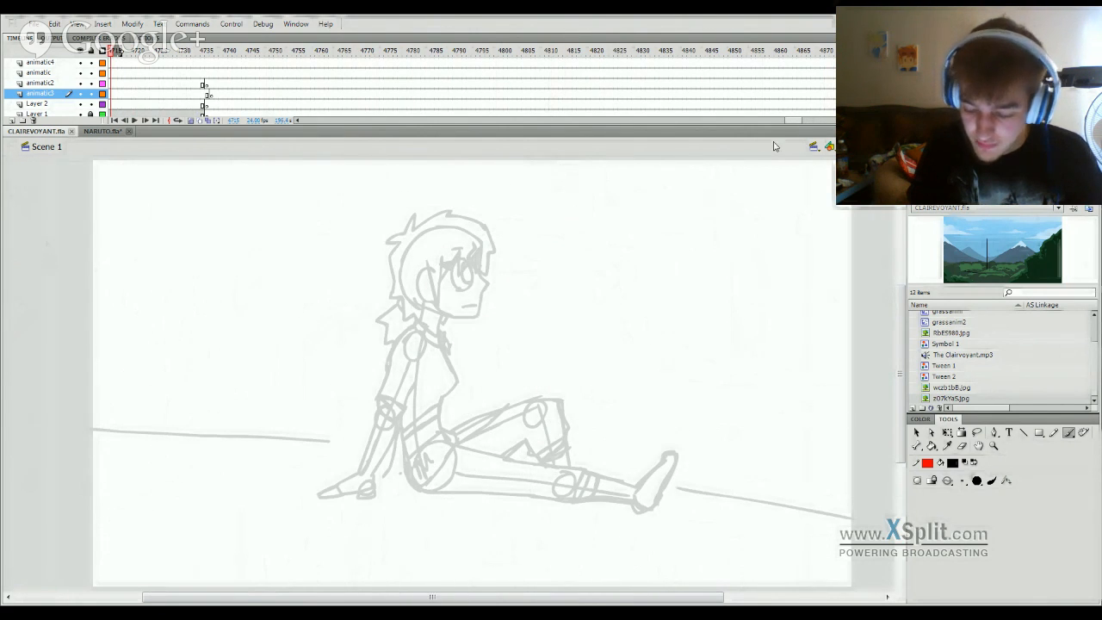
# Step: Review the car, falling character, ground impact and hand sketches between about frames 1585 and 3096, playing short parts of them
pyautogui.moveTo(798, 116); pyautogui.dragTo(468, 128)
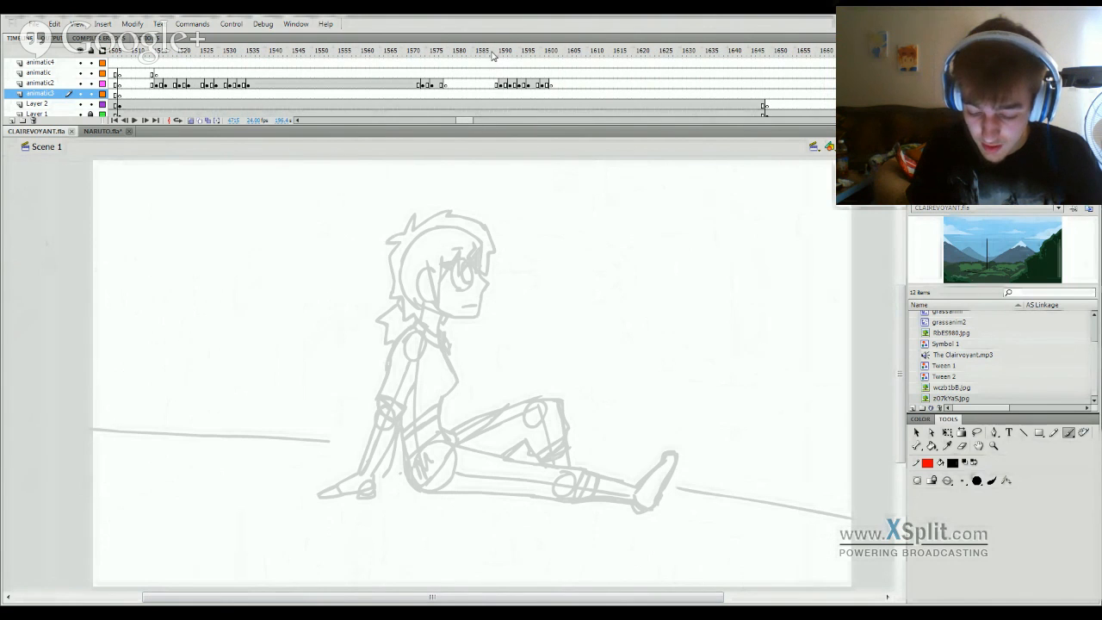
pyautogui.moveTo(493, 55)
pyautogui.mouseDown()
pyautogui.moveTo(301, 72)
pyautogui.moveTo(106, 126)
pyautogui.moveTo(827, 110)
pyautogui.mouseUp()
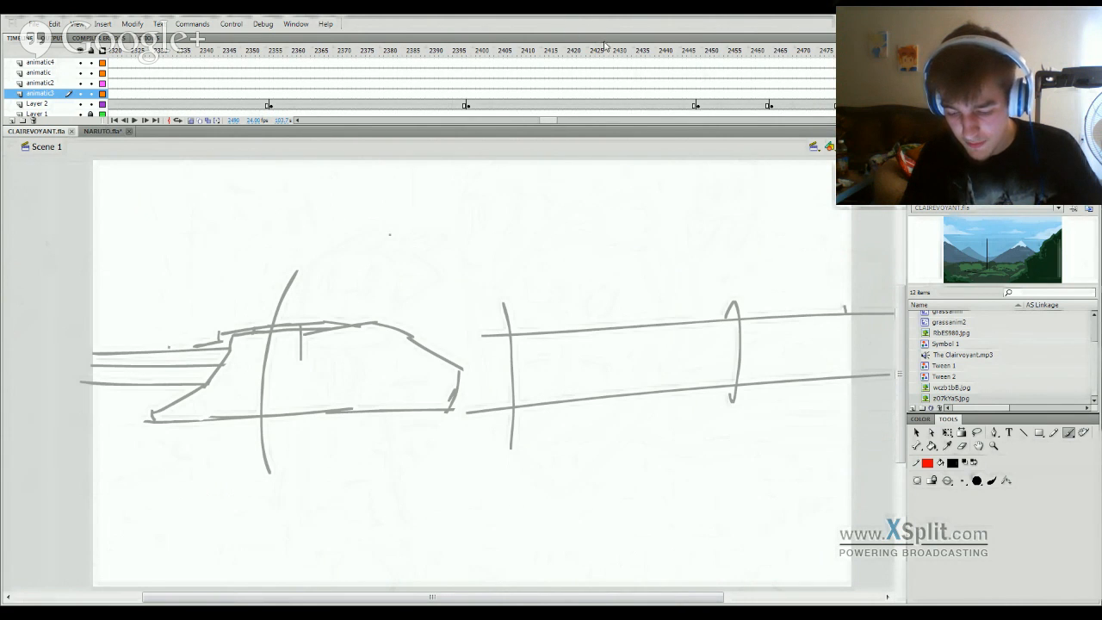
pyautogui.moveTo(602, 50)
pyautogui.mouseDown()
pyautogui.moveTo(848, 50)
pyautogui.moveTo(408, 155)
pyautogui.moveTo(508, 130)
pyautogui.mouseUp()
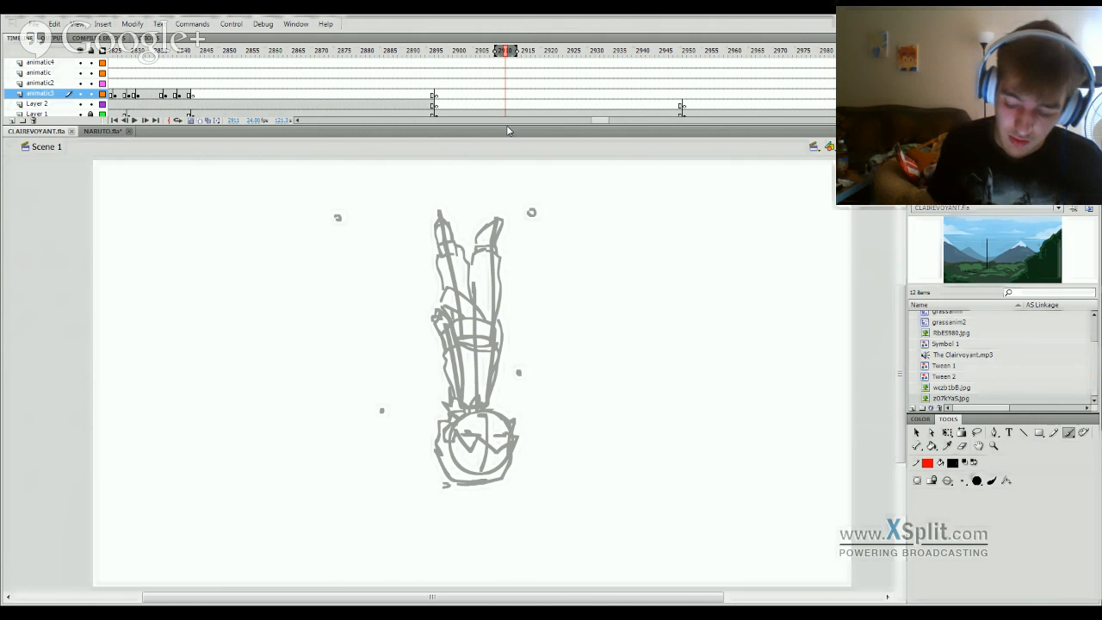
pyautogui.press('Return')
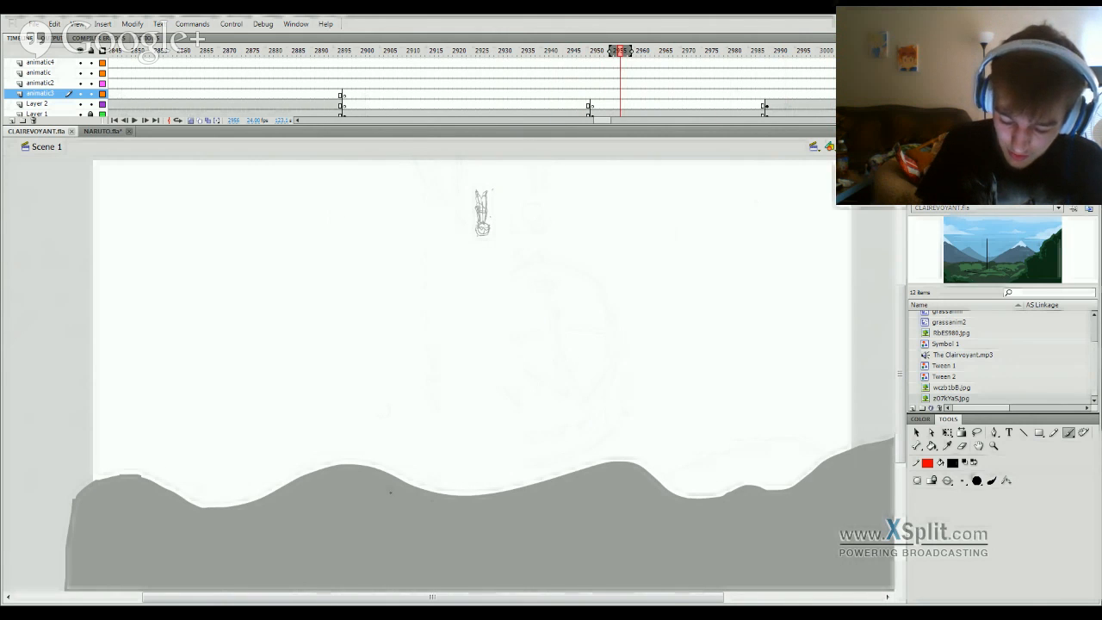
pyautogui.click(917, 432)
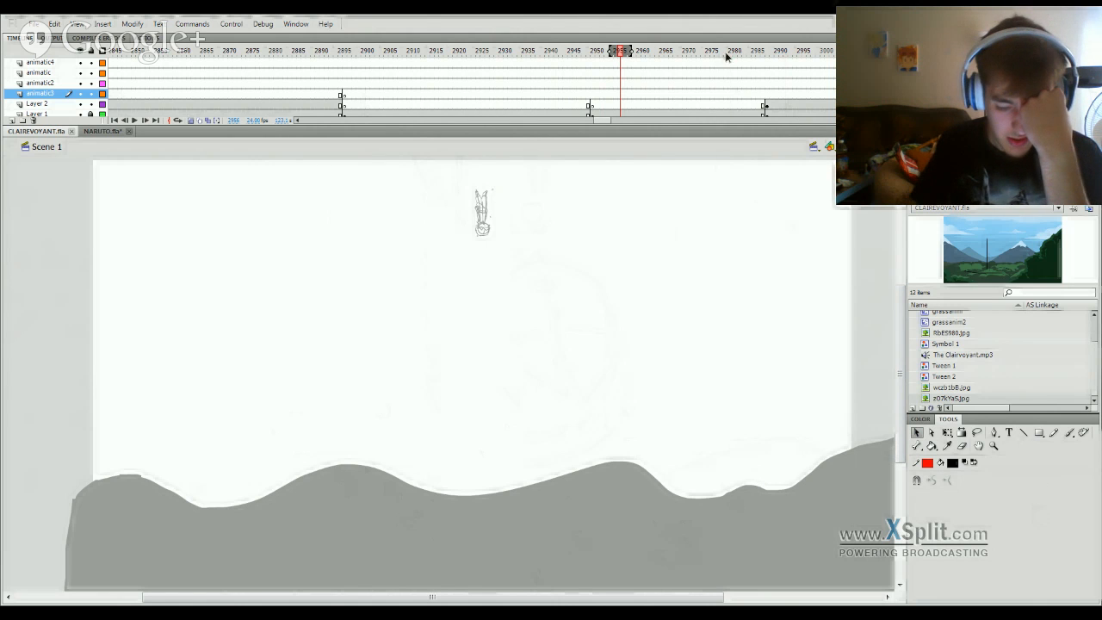
pyautogui.moveTo(729, 53); pyautogui.dragTo(743, 233)
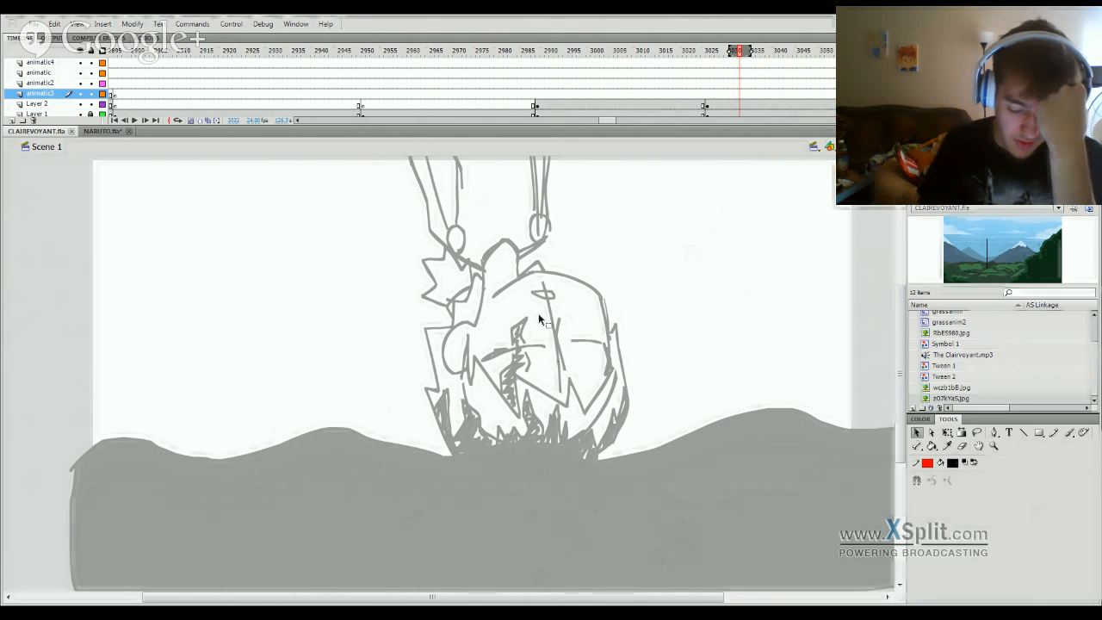
pyautogui.press('Return')
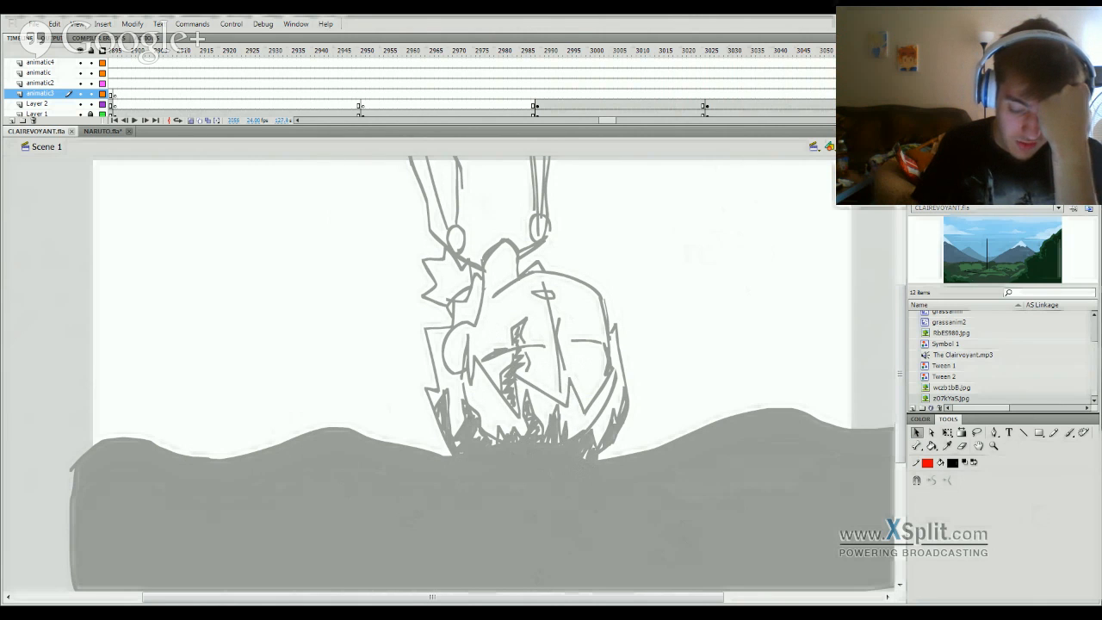
pyautogui.moveTo(851, 168); pyautogui.dragTo(663, 250)
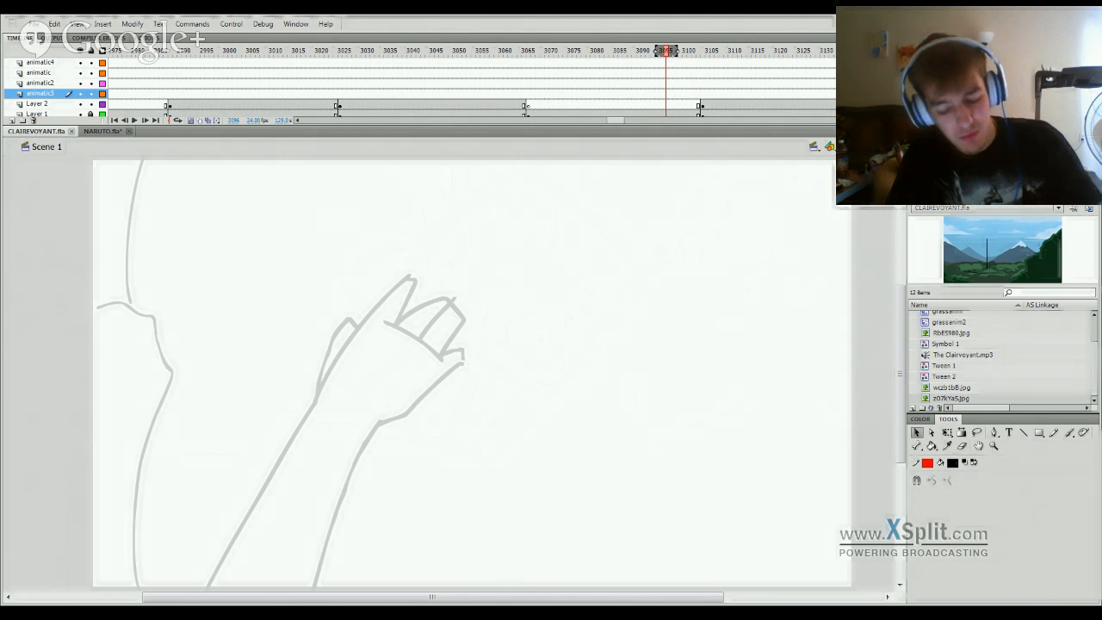
pyautogui.moveTo(620, 52)
pyautogui.mouseDown()
pyautogui.moveTo(576, 158)
pyautogui.moveTo(533, 379)
pyautogui.moveTo(539, 438)
pyautogui.moveTo(451, 508)
pyautogui.moveTo(560, 511)
pyautogui.moveTo(408, 534)
pyautogui.moveTo(98, 517)
pyautogui.moveTo(319, 519)
pyautogui.moveTo(295, 500)
pyautogui.moveTo(132, 505)
pyautogui.moveTo(539, 514)
pyautogui.moveTo(133, 526)
pyautogui.moveTo(335, 539)
pyautogui.moveTo(440, 520)
pyautogui.moveTo(328, 555)
pyautogui.moveTo(343, 554)
pyautogui.mouseUp()
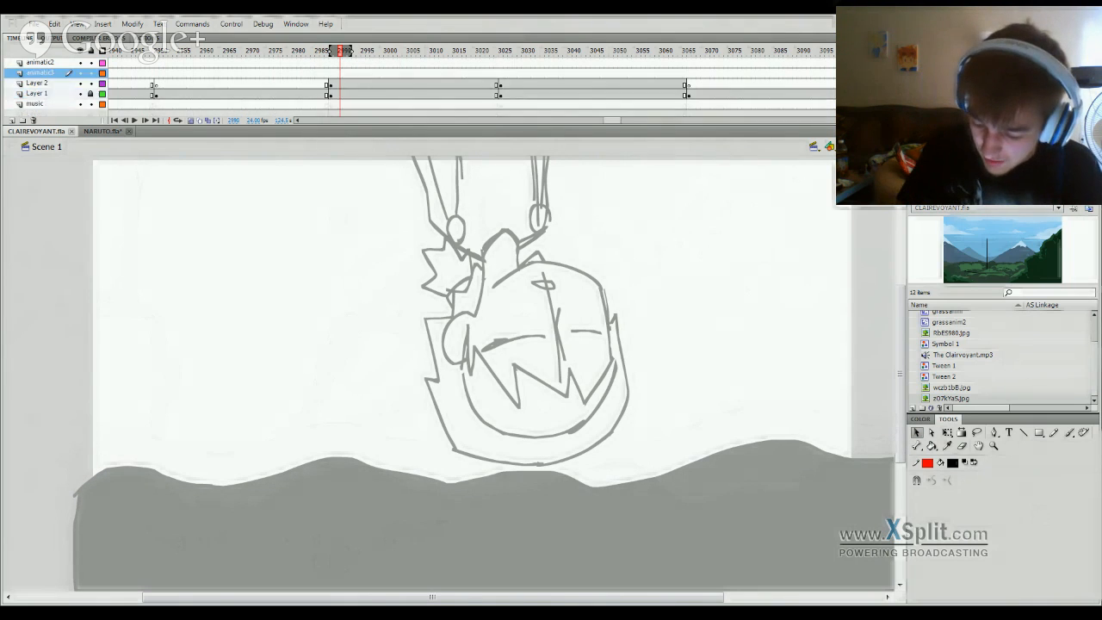
pyautogui.scroll(-1, 258, 86)
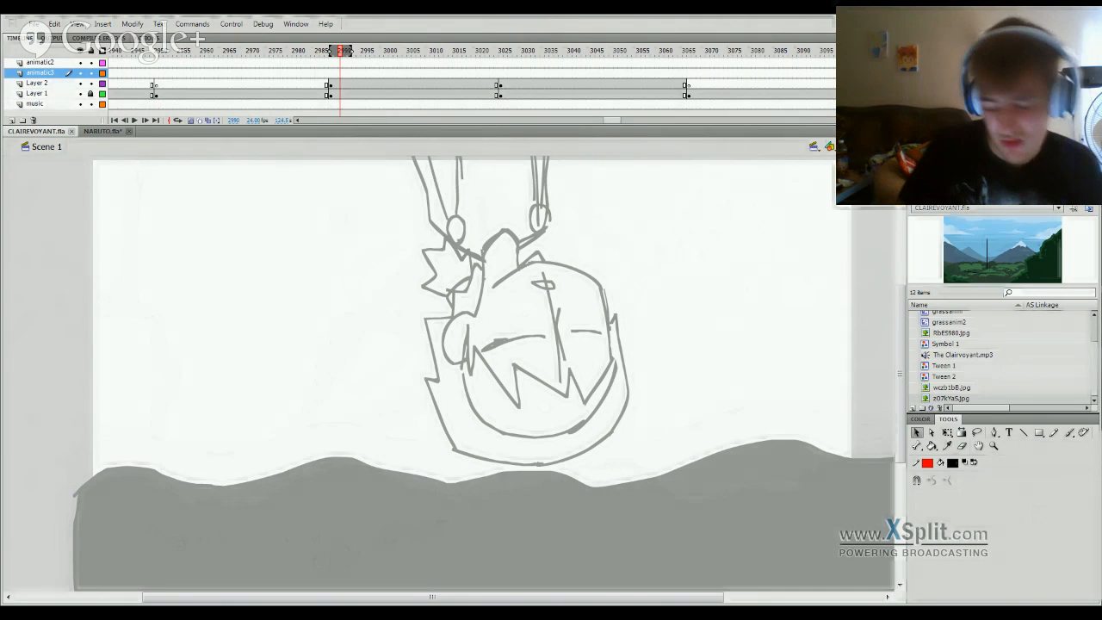
pyautogui.scroll(1, 259, 86)
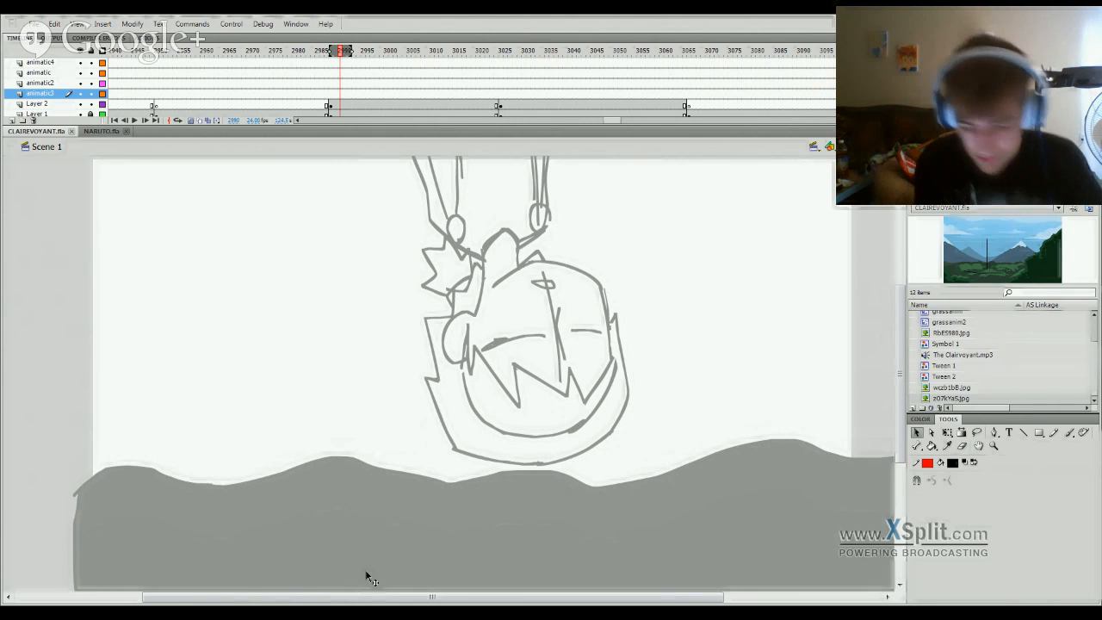
# Step: Hide the grey Layer 1 sketch in the slab scene and play the green character animation from about frame 2807
pyautogui.moveTo(301, 59)
pyautogui.mouseDown()
pyautogui.moveTo(229, 447)
pyautogui.moveTo(81, 553)
pyautogui.moveTo(67, 546)
pyautogui.moveTo(507, 487)
pyautogui.moveTo(57, 445)
pyautogui.moveTo(334, 527)
pyautogui.moveTo(380, 524)
pyautogui.moveTo(354, 528)
pyautogui.moveTo(362, 519)
pyautogui.mouseUp()
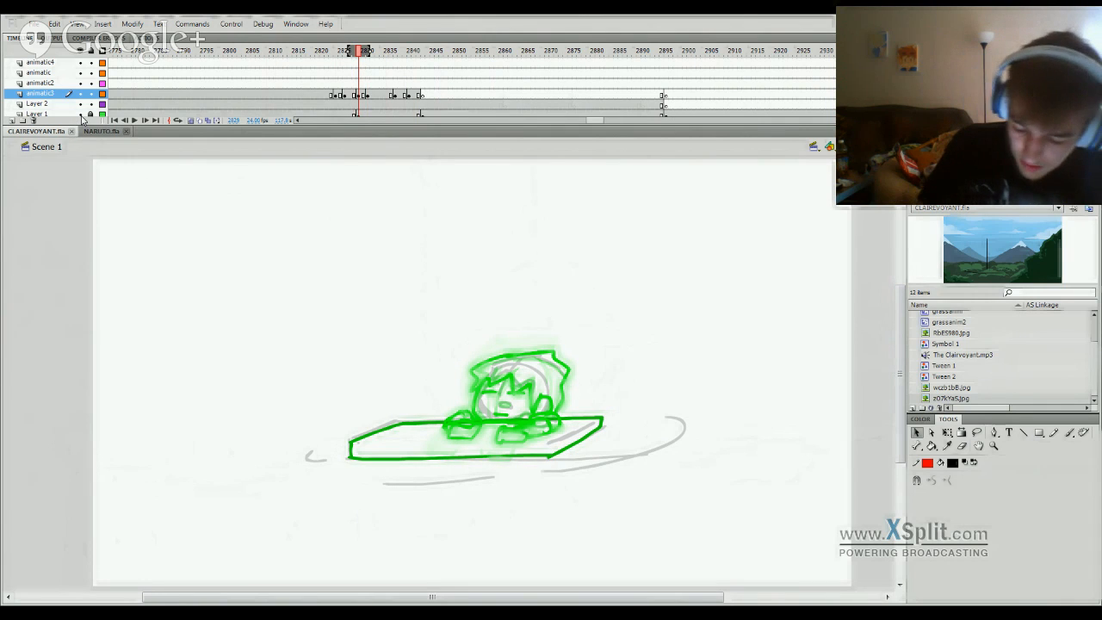
pyautogui.click(80, 103)
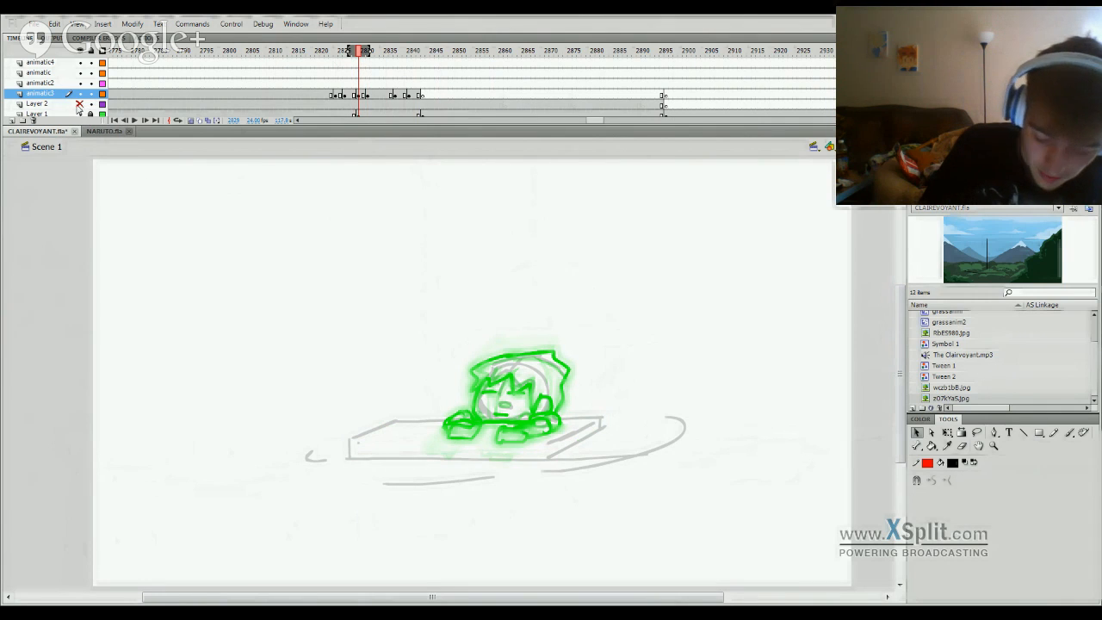
pyautogui.click(80, 103)
pyautogui.click(81, 114)
pyautogui.click(258, 53)
pyautogui.press('Return')
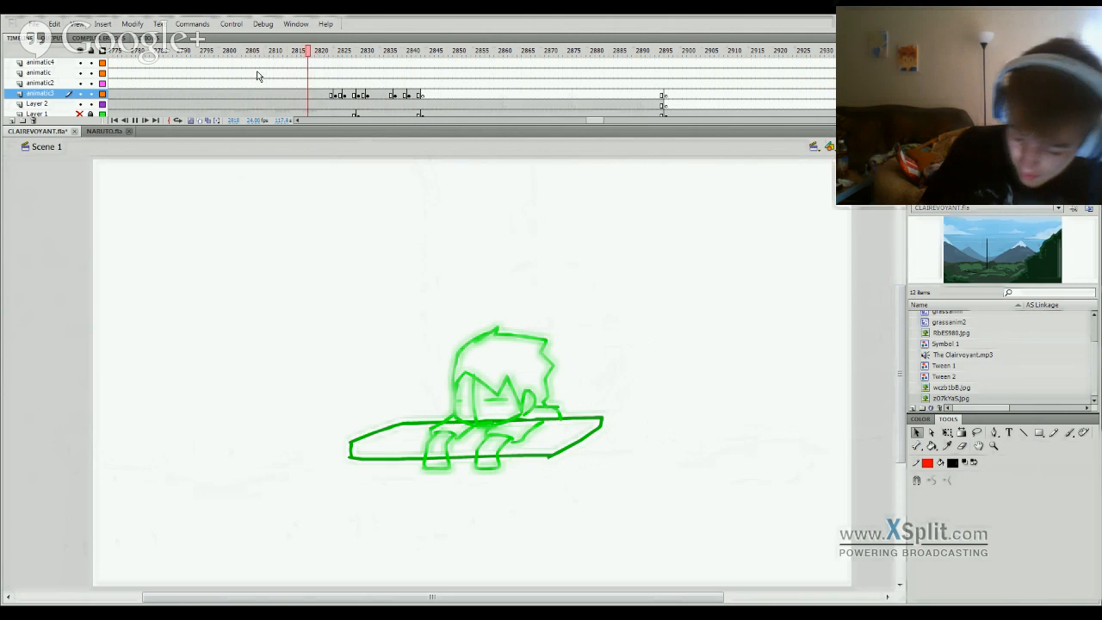
pyautogui.press('Return')
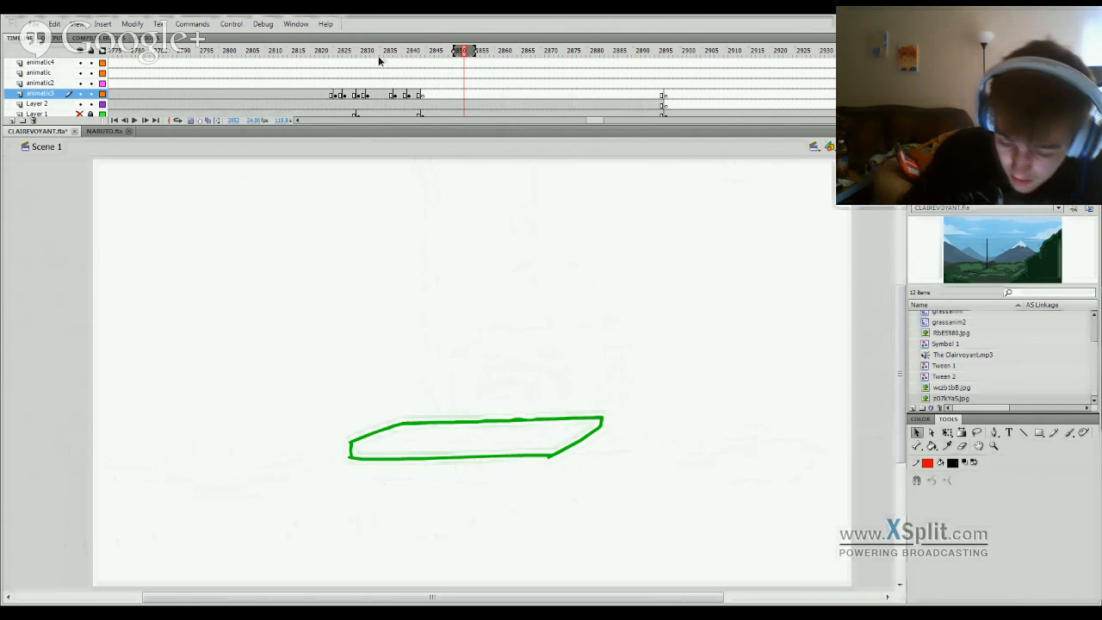
pyautogui.moveTo(343, 55)
pyautogui.mouseDown()
pyautogui.moveTo(341, 68)
pyautogui.moveTo(370, 66)
pyautogui.moveTo(325, 66)
pyautogui.moveTo(369, 56)
pyautogui.moveTo(386, 64)
pyautogui.moveTo(384, 82)
pyautogui.mouseUp()
pyautogui.press('Return')
pyautogui.press('Return')
# Step: Insert a keyframe at frame 2833 on the animatic3 layer and delete its copied character drawing
pyautogui.click(377, 97)
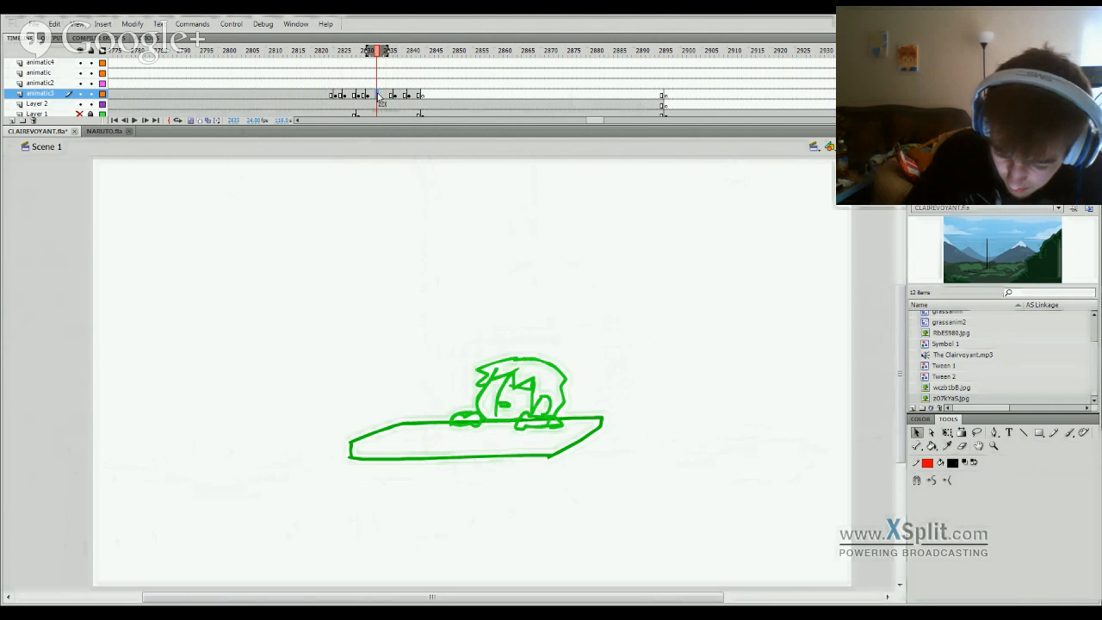
pyautogui.press('F6')
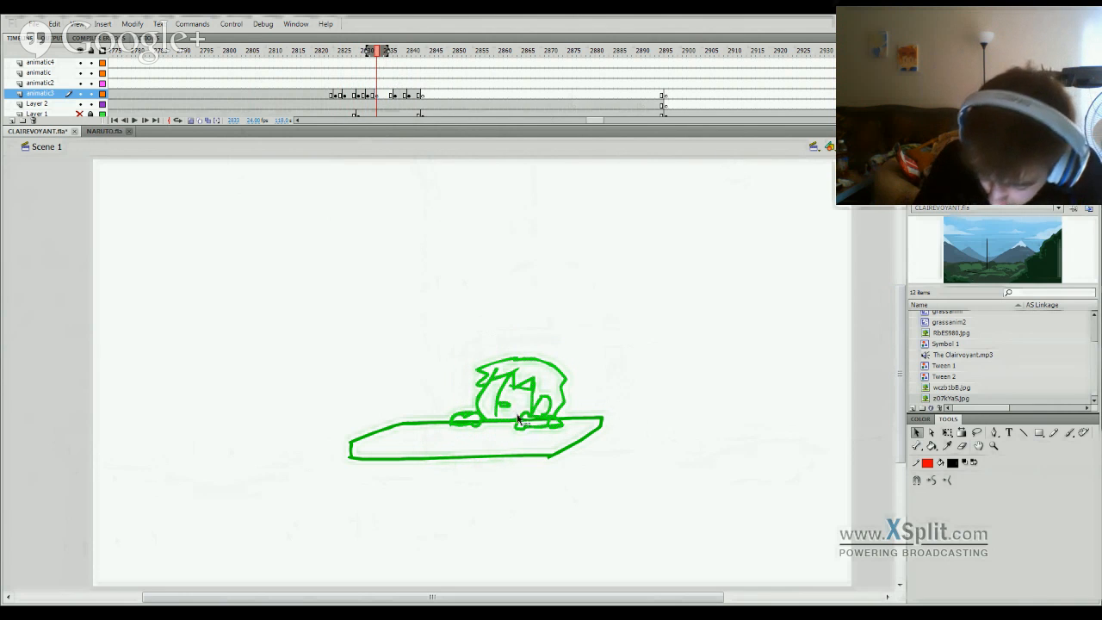
pyautogui.press('Delete')
# Step: Sample the green of the previous drawing as fill and paint the character's hands, head, hair and face above the slab at frame 2833
pyautogui.press('b')
pyautogui.click(517, 423)
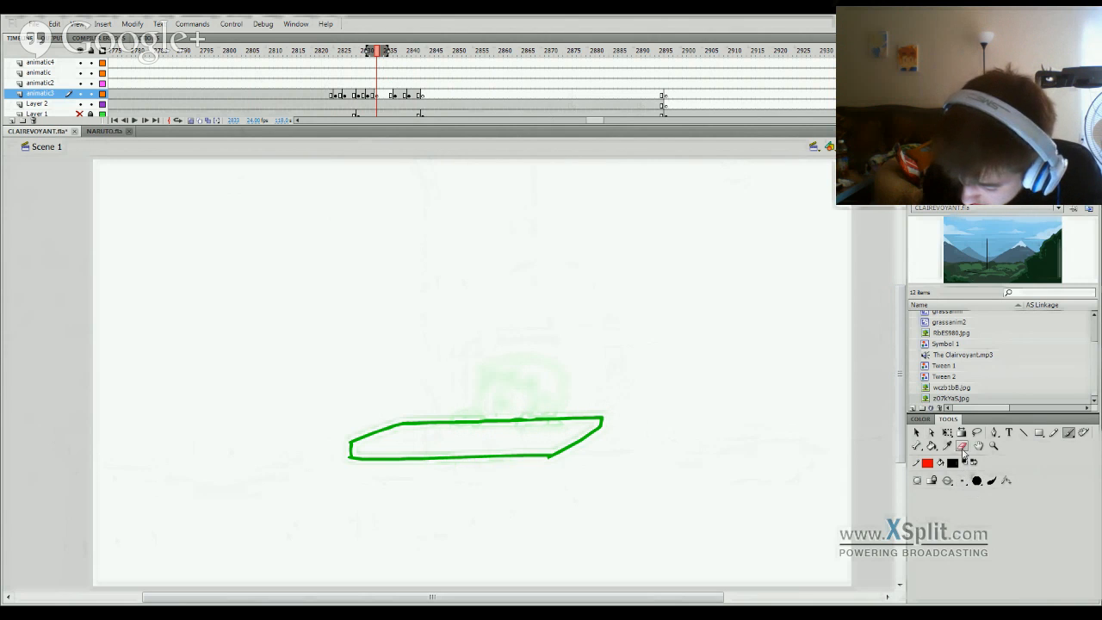
pyautogui.click(948, 448)
pyautogui.moveTo(378, 53); pyautogui.dragTo(373, 55)
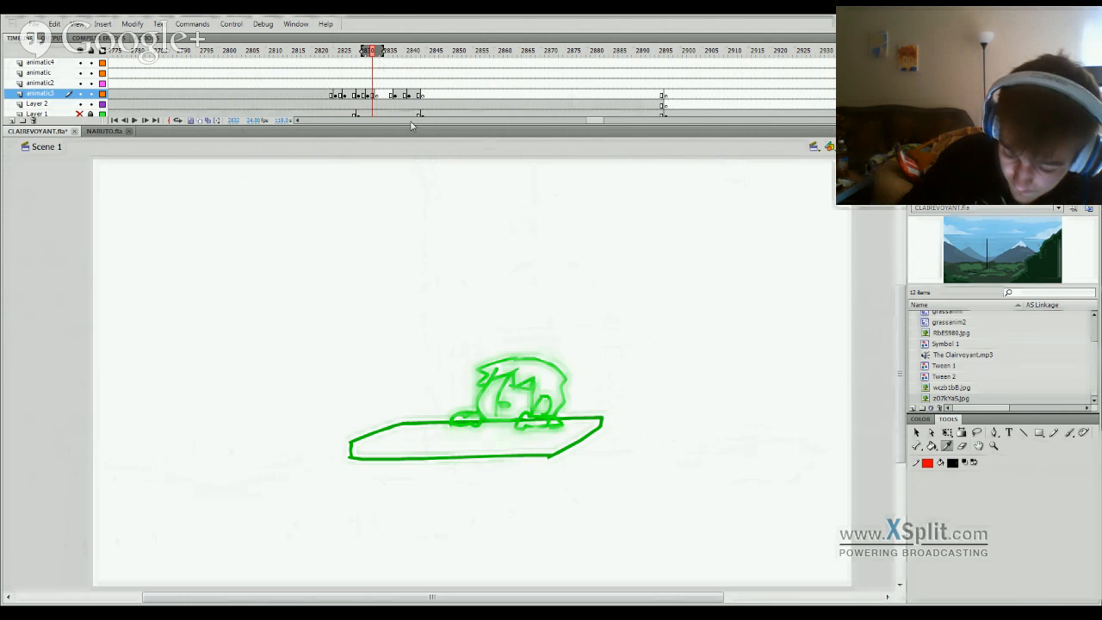
pyautogui.click(534, 383)
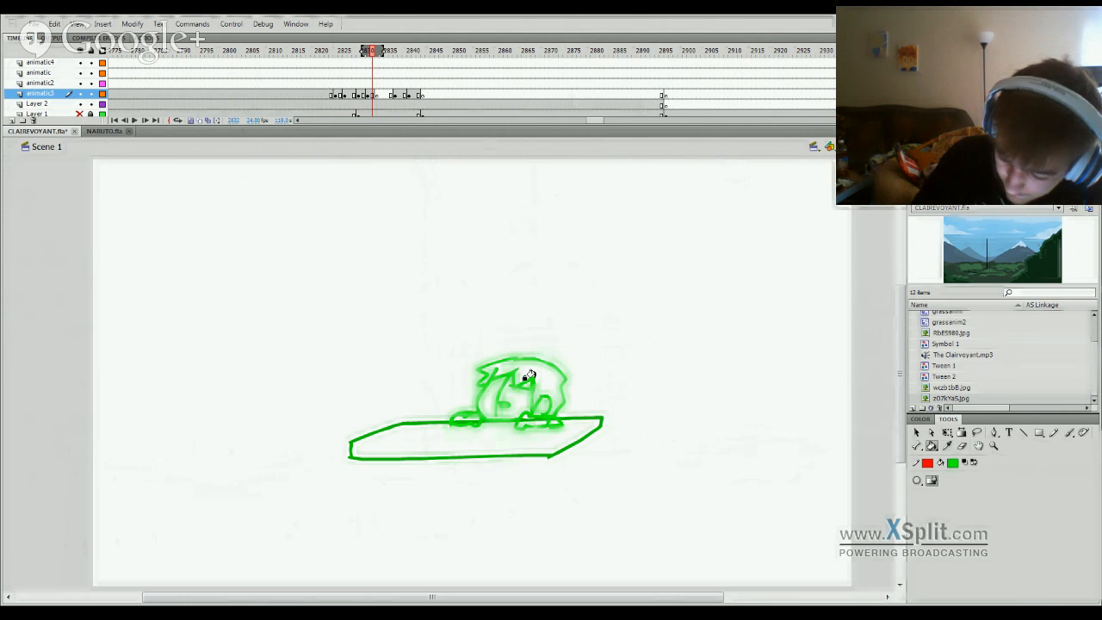
pyautogui.click(377, 54)
pyautogui.press('b')
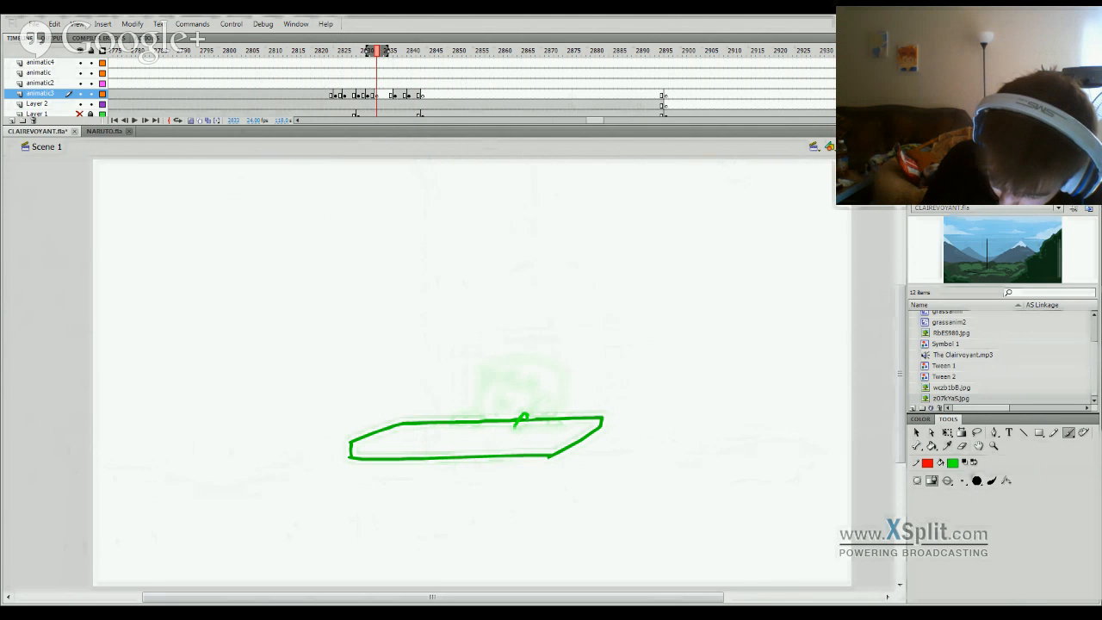
pyautogui.moveTo(527, 415); pyautogui.dragTo(534, 419)
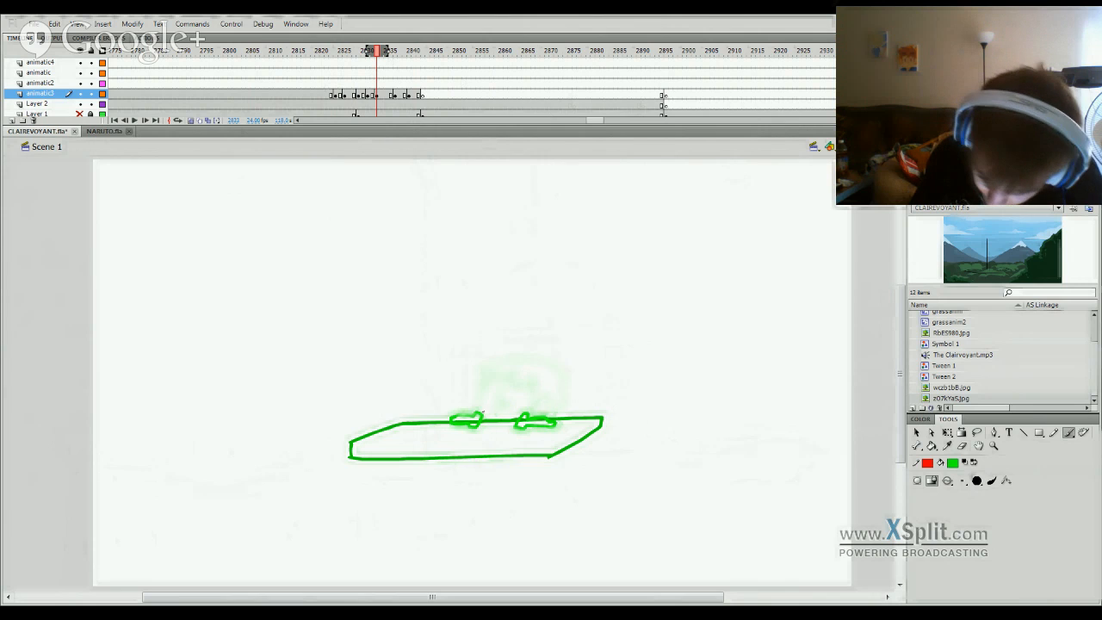
pyautogui.moveTo(476, 417)
pyautogui.mouseDown()
pyautogui.moveTo(492, 376)
pyautogui.moveTo(484, 385)
pyautogui.moveTo(515, 371)
pyautogui.moveTo(487, 367)
pyautogui.moveTo(520, 354)
pyautogui.moveTo(549, 364)
pyautogui.moveTo(565, 401)
pyautogui.moveTo(549, 412)
pyautogui.moveTo(534, 405)
pyautogui.moveTo(514, 371)
pyautogui.moveTo(496, 411)
pyautogui.mouseUp()
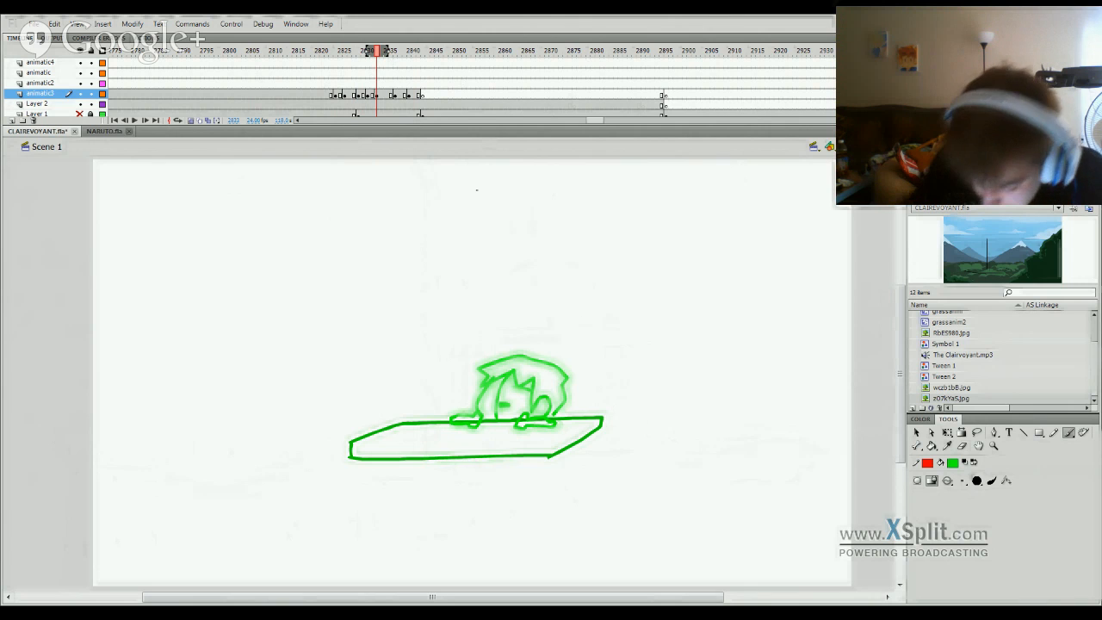
# Step: Play the slab animation from about frame 2819 to check the newly drawn pose
pyautogui.moveTo(378, 63)
pyautogui.mouseDown()
pyautogui.moveTo(339, 65)
pyautogui.moveTo(314, 89)
pyautogui.mouseUp()
pyautogui.press('Return')
pyautogui.press('Return')
pyautogui.press('Return')
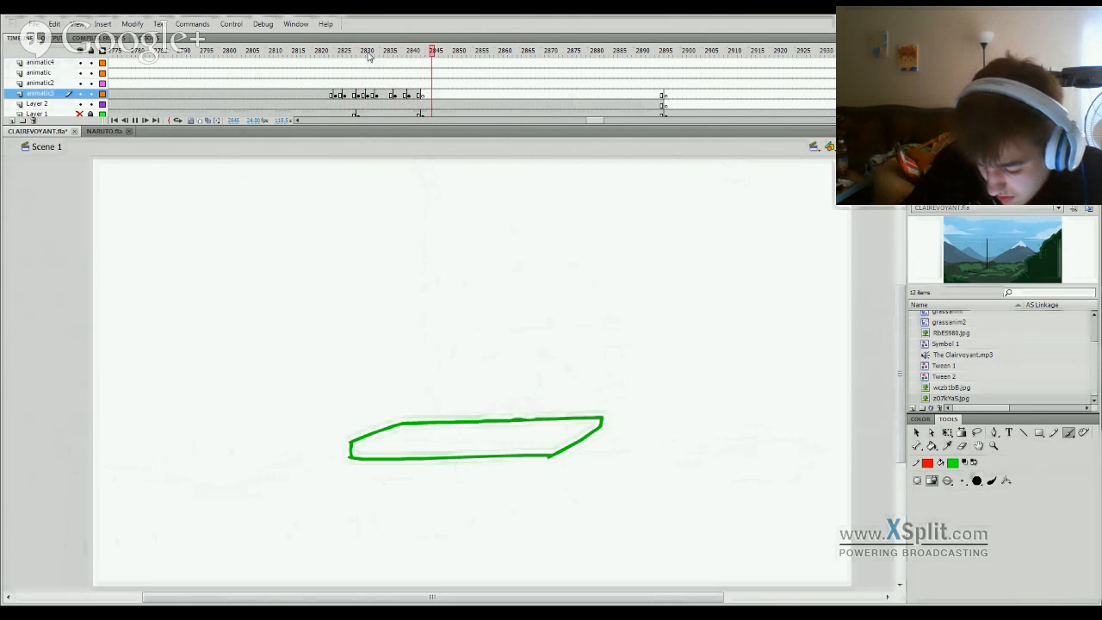
# Step: Move the new pose's keyframe on animatic3 to frame 2834 and insert one extra frame after it on the layers
pyautogui.moveTo(379, 97)
pyautogui.mouseDown()
pyautogui.moveTo(316, 55)
pyautogui.moveTo(383, 110)
pyautogui.moveTo(382, 97)
pyautogui.mouseUp()
pyautogui.press('Return')
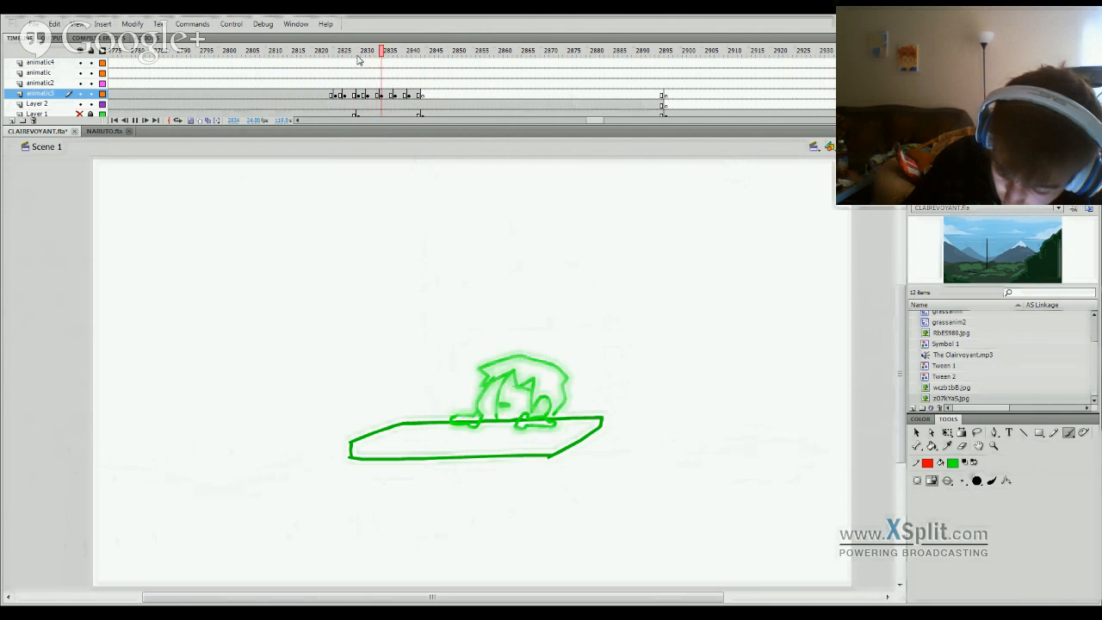
pyautogui.moveTo(368, 59); pyautogui.dragTo(387, 61)
pyautogui.press('F5')
pyautogui.press('Return')
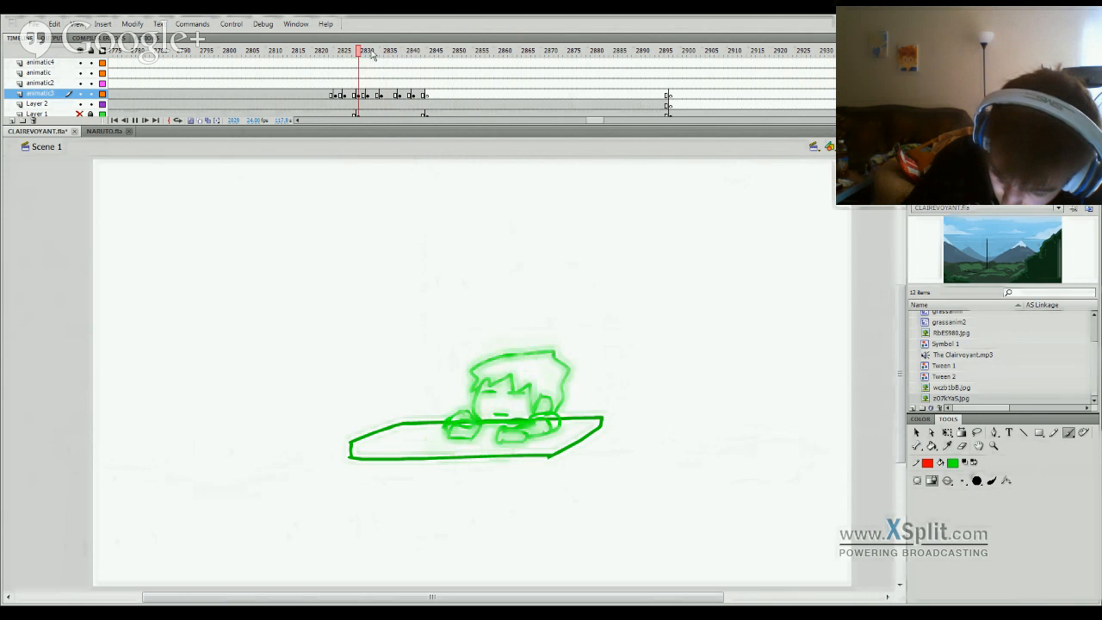
# Step: Replay the animation from about frame 2829 to check the timing and return to frame 2832
pyautogui.moveTo(396, 59); pyautogui.dragTo(360, 59)
pyautogui.press('Return')
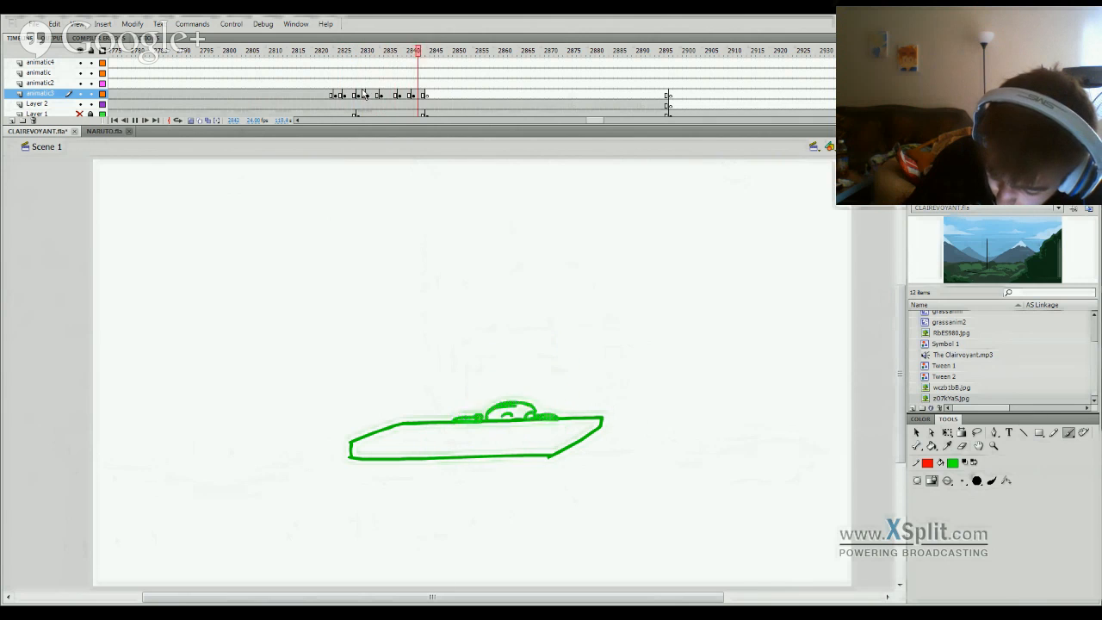
pyautogui.click(379, 58)
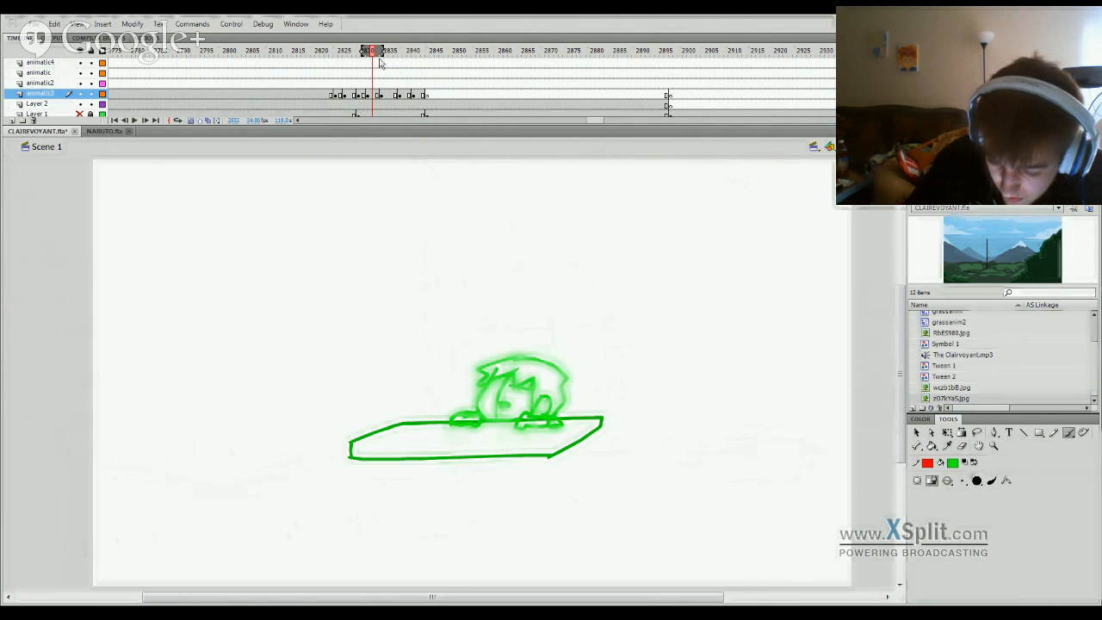
# Step: Replay the slab animation from about frame 2822 and watch the animatic on to the hand close-up near frame 3115
pyautogui.moveTo(374, 59)
pyautogui.mouseDown()
pyautogui.moveTo(387, 61)
pyautogui.moveTo(346, 84)
pyautogui.mouseUp()
pyautogui.press('Return')
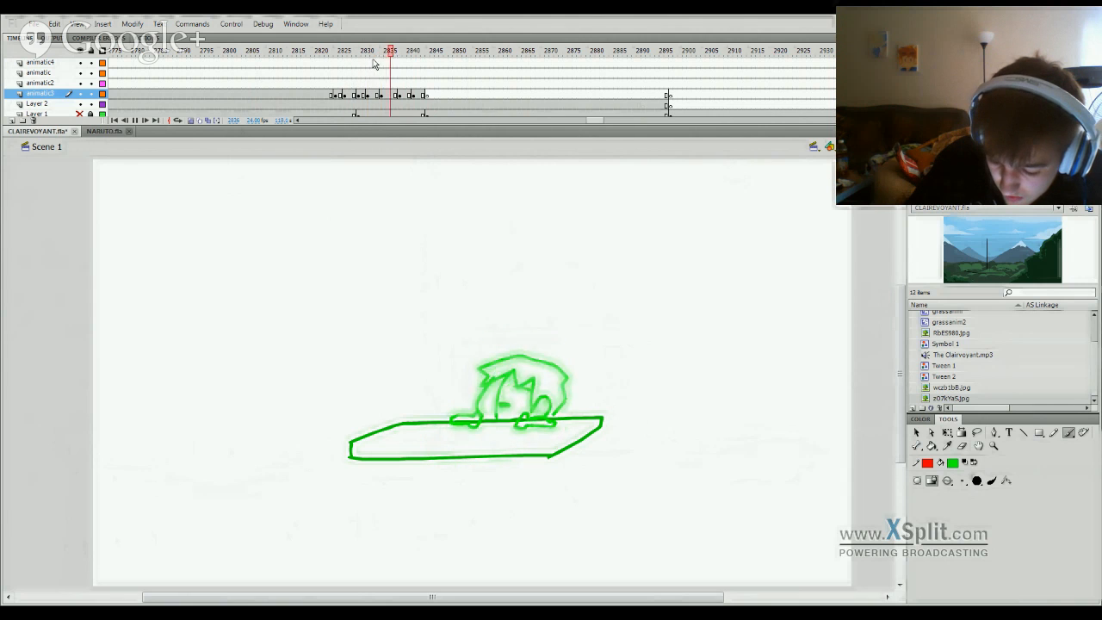
pyautogui.click(343, 81)
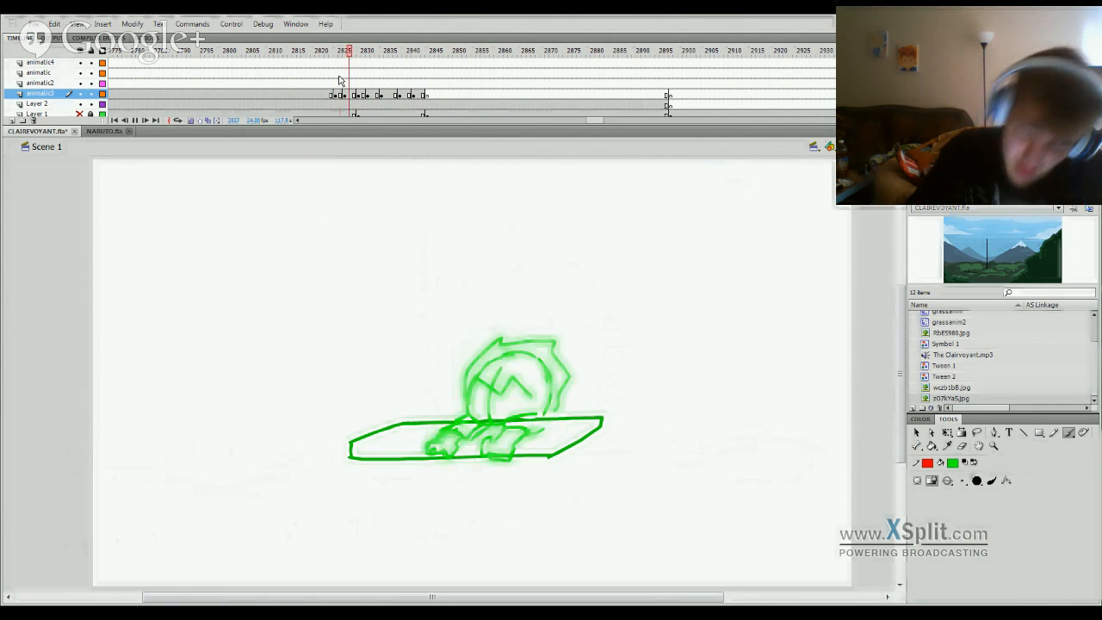
pyautogui.press('Return')
pyautogui.press('Return')
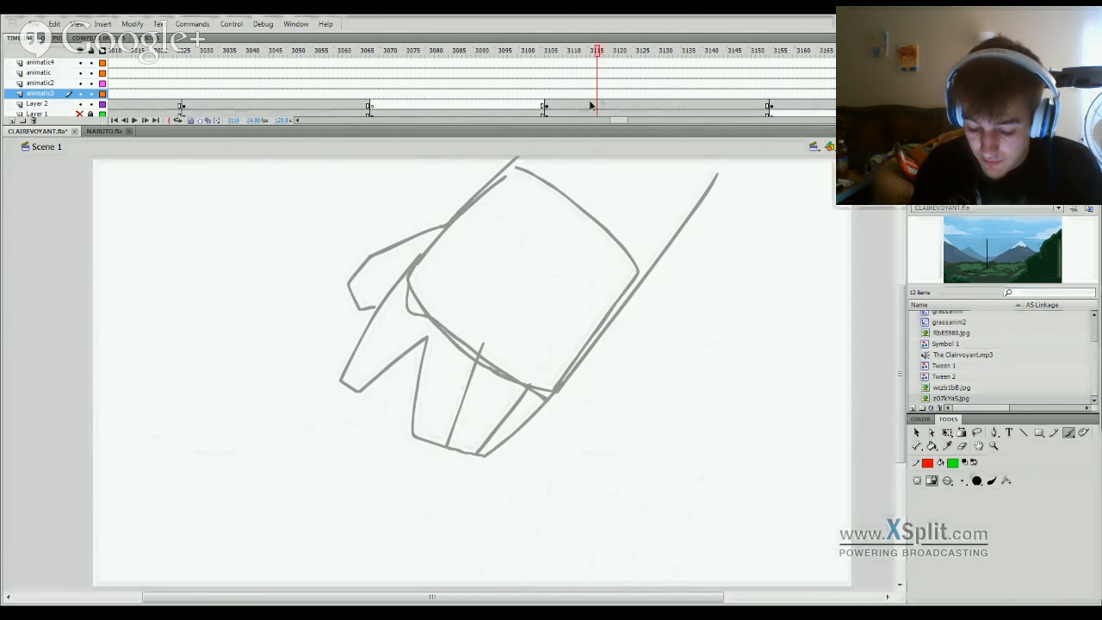
# Step: Show Layer 1 and insert a blank keyframe on animatic3 at frame 3105, where the large hand sketch starts
pyautogui.moveTo(591, 105)
pyautogui.mouseDown()
pyautogui.moveTo(451, 102)
pyautogui.moveTo(552, 104)
pyautogui.mouseUp()
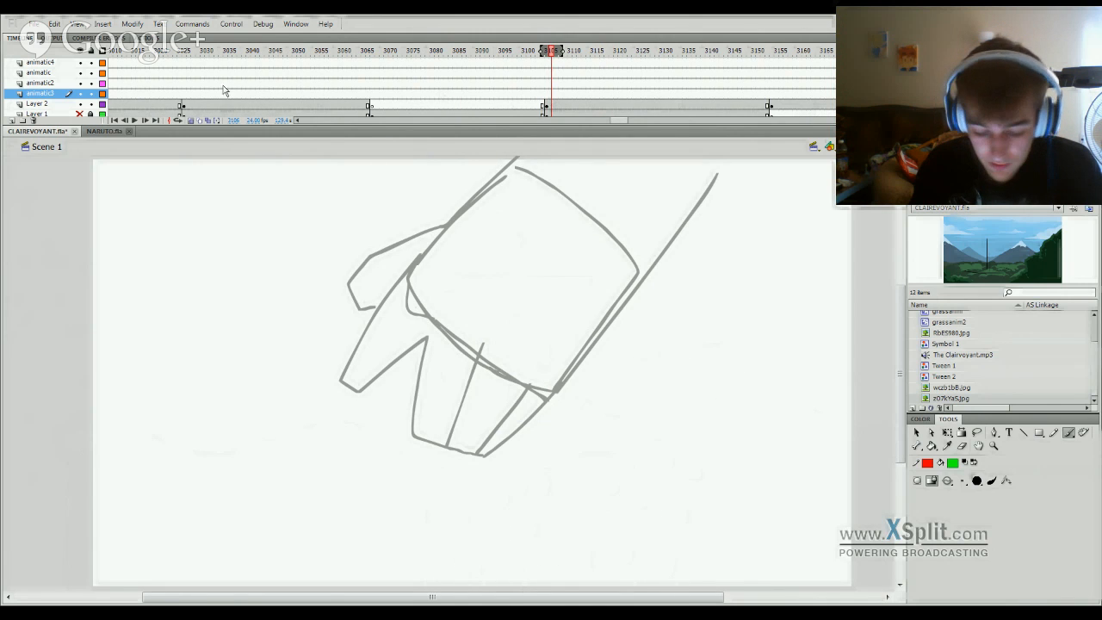
pyautogui.click(80, 114)
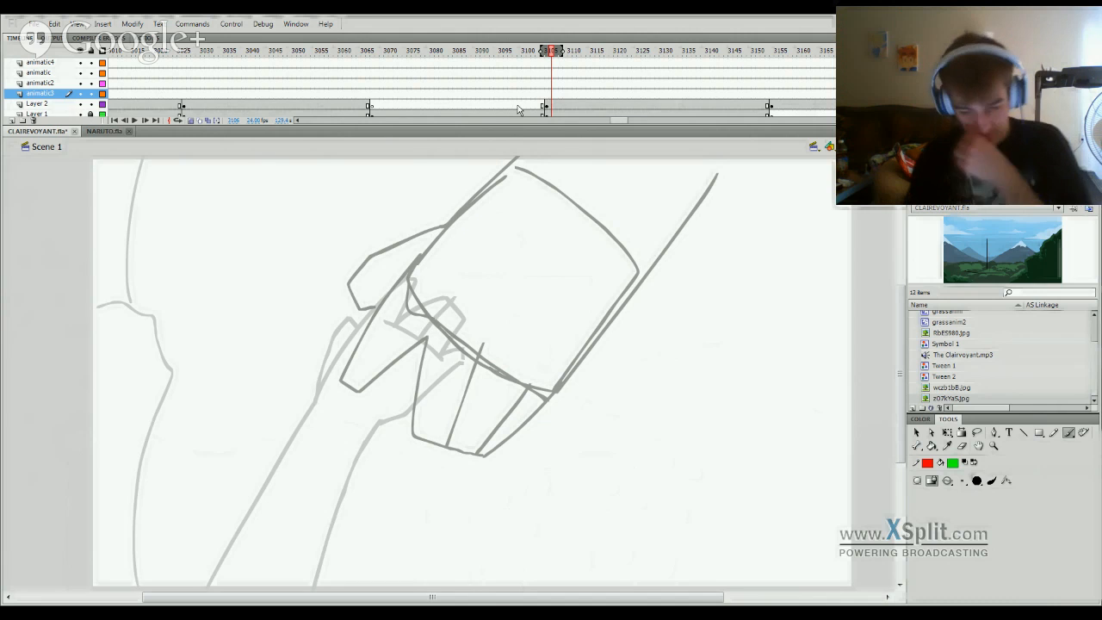
pyautogui.click(546, 96)
pyautogui.press('F7')
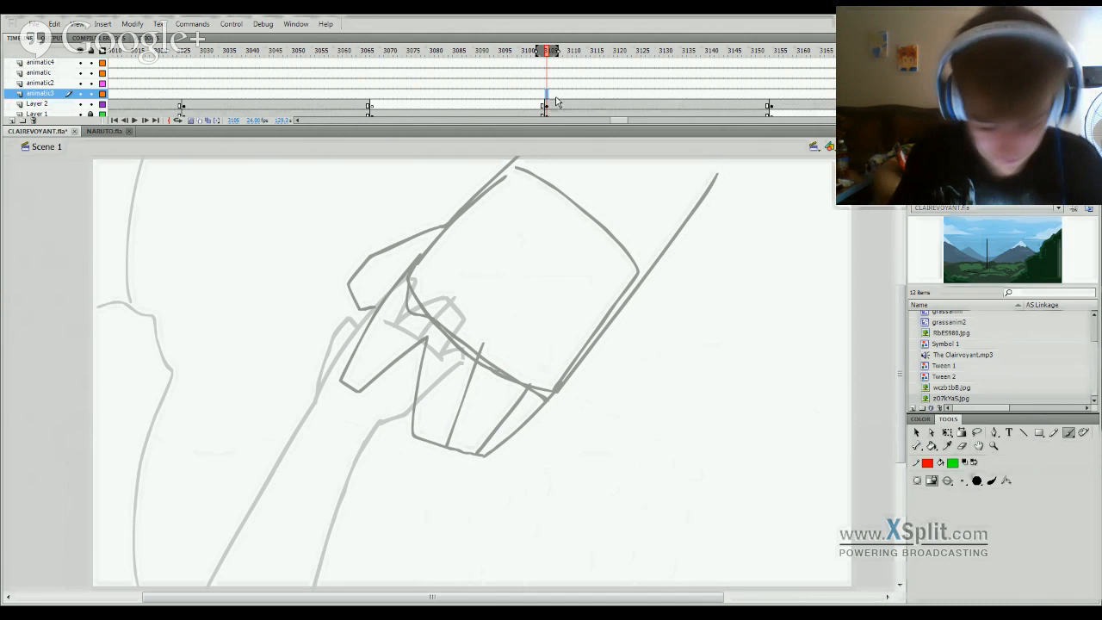
# Step: Trace the large hand in green with the Brush tool, covering the arm edge on the thumb side and the finger outlines
pyautogui.click(1068, 433)
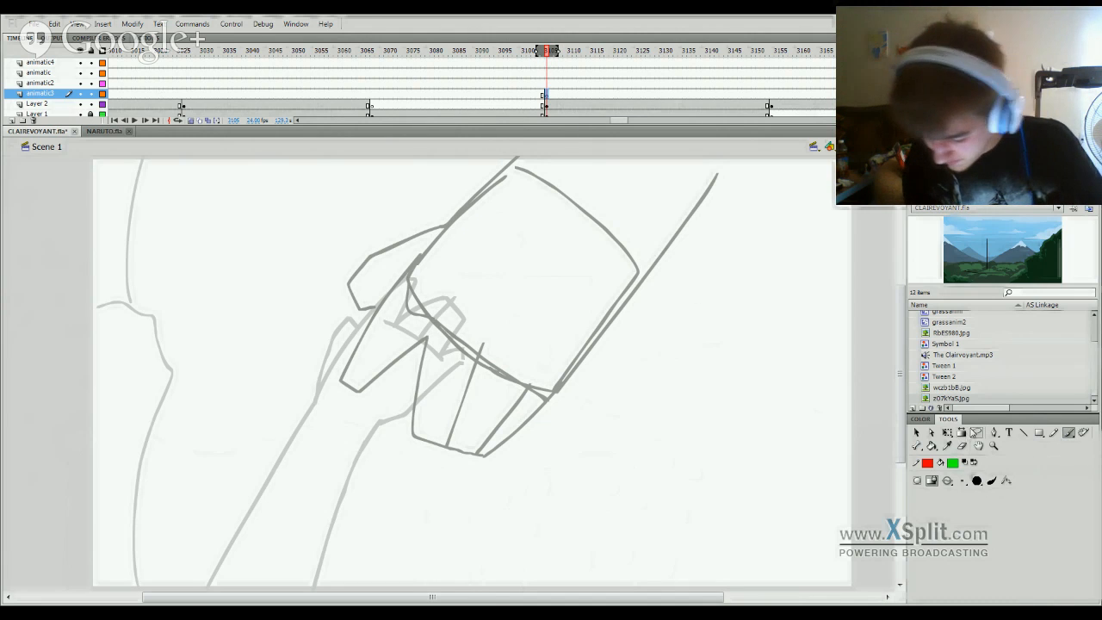
pyautogui.moveTo(408, 277); pyautogui.dragTo(518, 158)
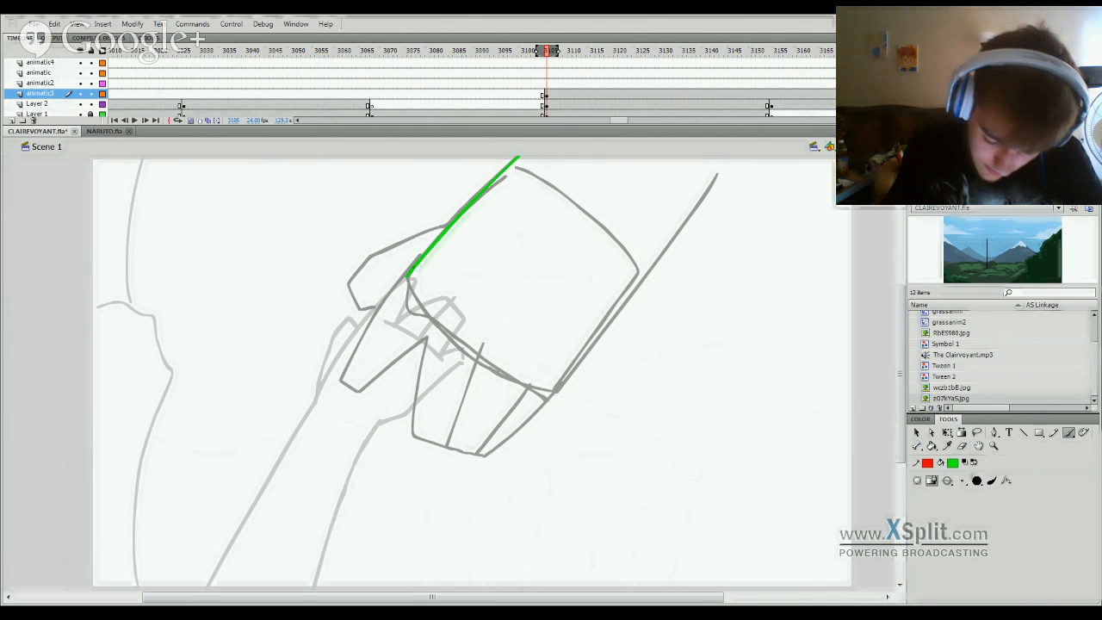
pyautogui.moveTo(408, 277); pyautogui.dragTo(348, 385)
pyautogui.hotkey('ctrl', 'z')
pyautogui.moveTo(435, 246)
pyautogui.mouseDown()
pyautogui.moveTo(343, 381)
pyautogui.moveTo(377, 388)
pyautogui.moveTo(435, 334)
pyautogui.moveTo(415, 437)
pyautogui.moveTo(497, 450)
pyautogui.moveTo(569, 381)
pyautogui.moveTo(764, 90)
pyautogui.mouseUp()
pyautogui.hotkey('ctrl', 'z')
# Step: Paint the arm's opposite edge from the outer knuckle up past the stage, replacing strokes that stray from the grey sketch
pyautogui.moveTo(563, 390)
pyautogui.mouseDown()
pyautogui.moveTo(743, 157)
pyautogui.moveTo(788, 59)
pyautogui.mouseUp()
pyautogui.hotkey('ctrl', 'z')
pyautogui.hotkey('ctrl', 'z')
pyautogui.hotkey('ctrl', 'y')
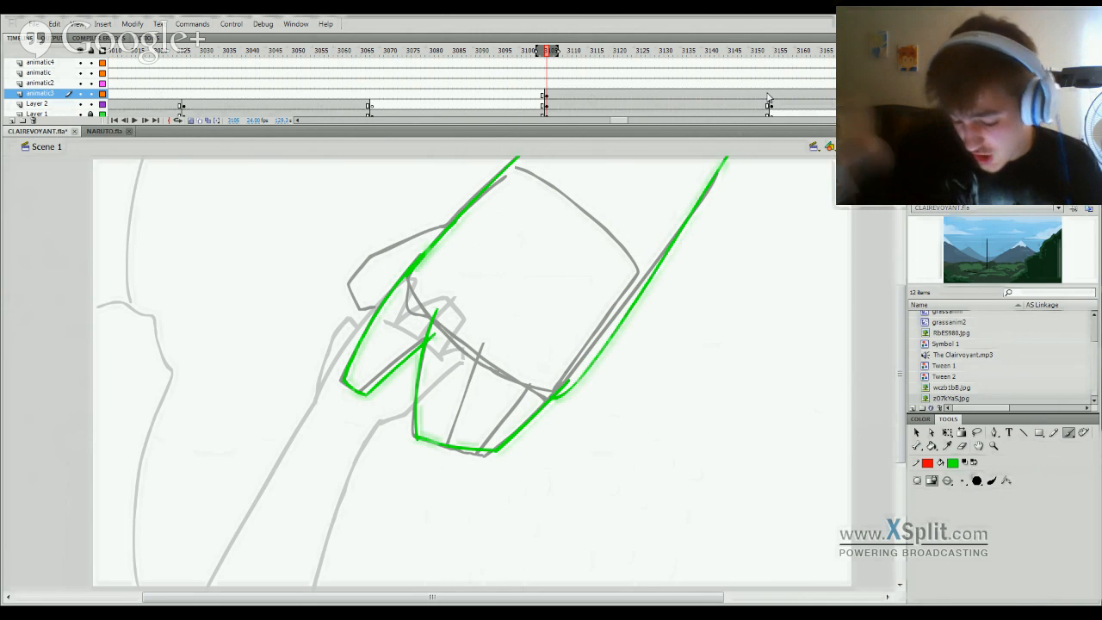
pyautogui.hotkey('ctrl', 'z')
pyautogui.hotkey('ctrl', 'y')
pyautogui.hotkey('ctrl', 'z')
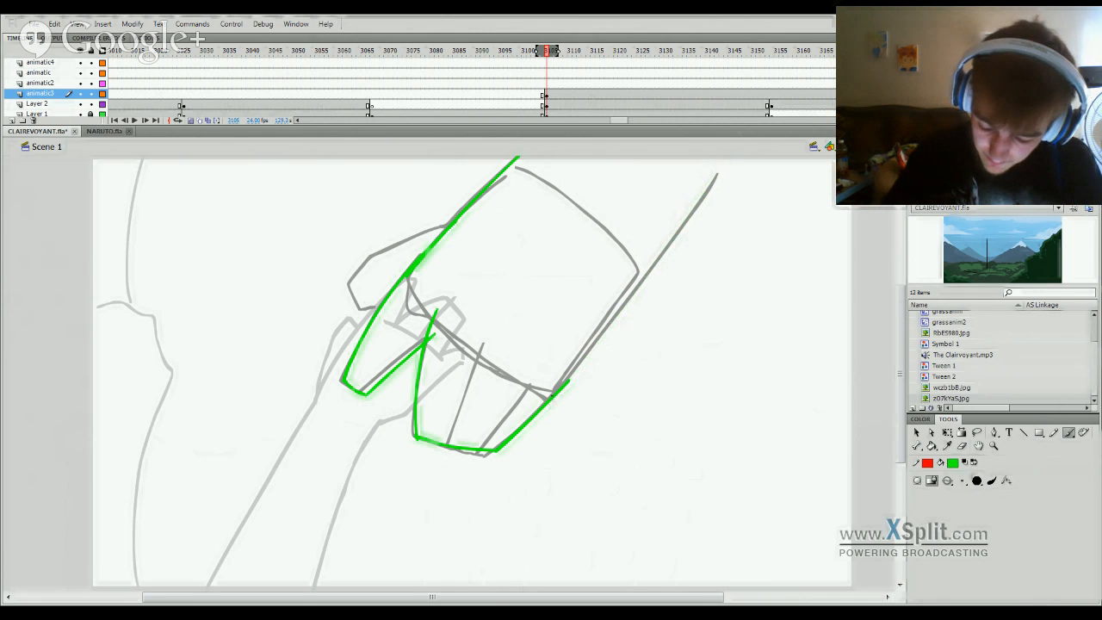
pyautogui.moveTo(556, 394); pyautogui.dragTo(831, 40)
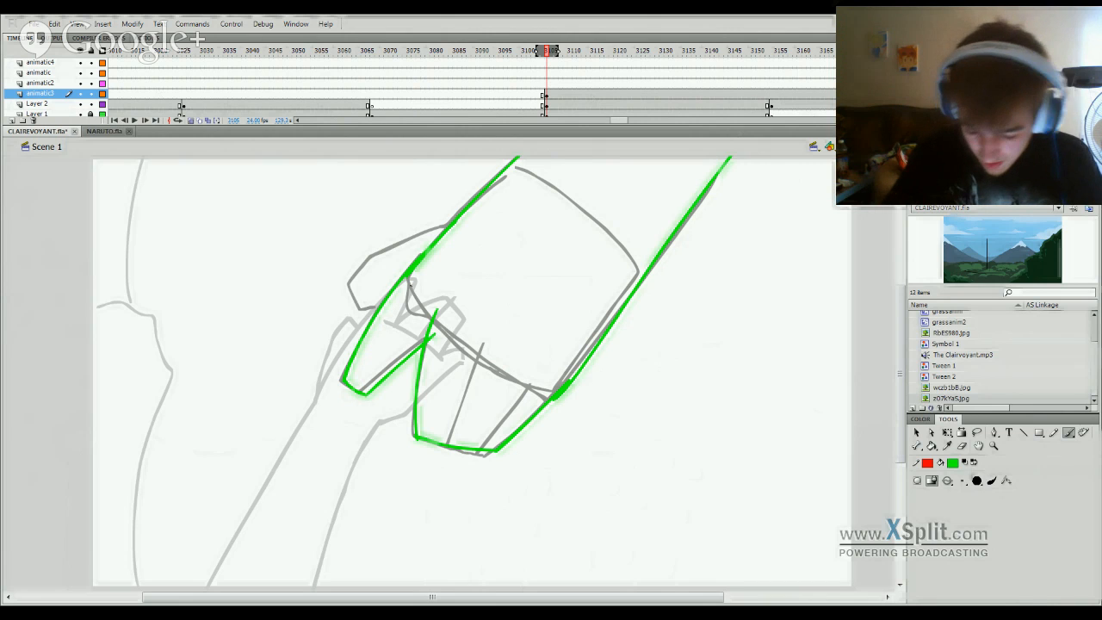
# Step: Paint the knuckle line across the hand and delete the stroke overshooting between the index finger and its neighbour
pyautogui.moveTo(411, 273)
pyautogui.mouseDown()
pyautogui.moveTo(417, 289)
pyautogui.moveTo(555, 392)
pyautogui.mouseUp()
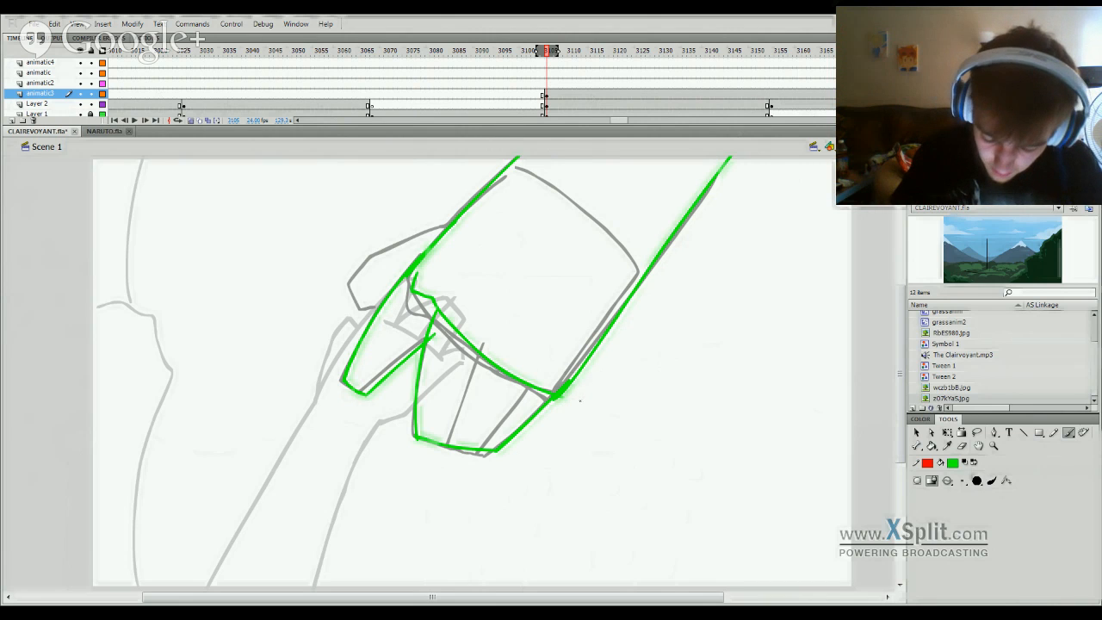
pyautogui.press('q')
pyautogui.click(435, 337)
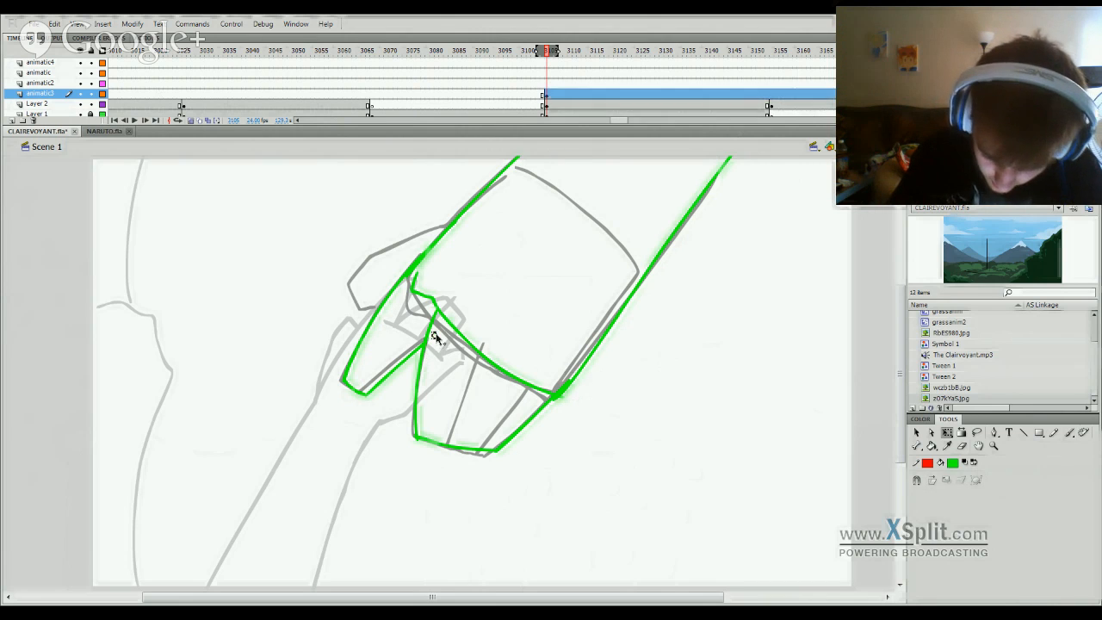
pyautogui.click(454, 347)
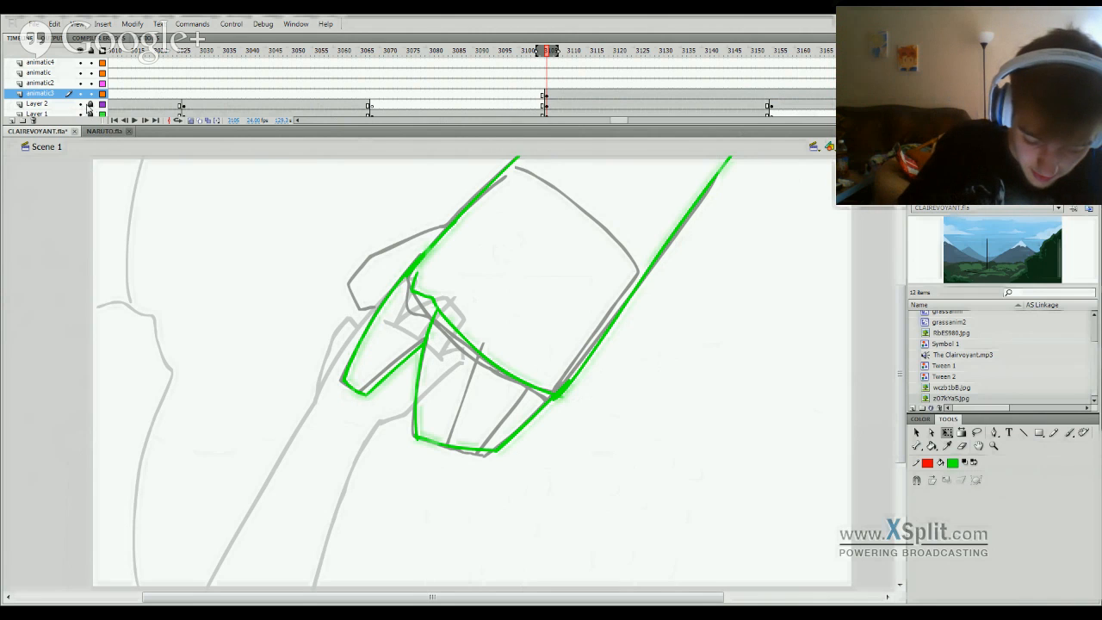
# Step: Hide Layer 1 and paint the thumb's upper edge in green along the grey sketch
pyautogui.click(80, 114)
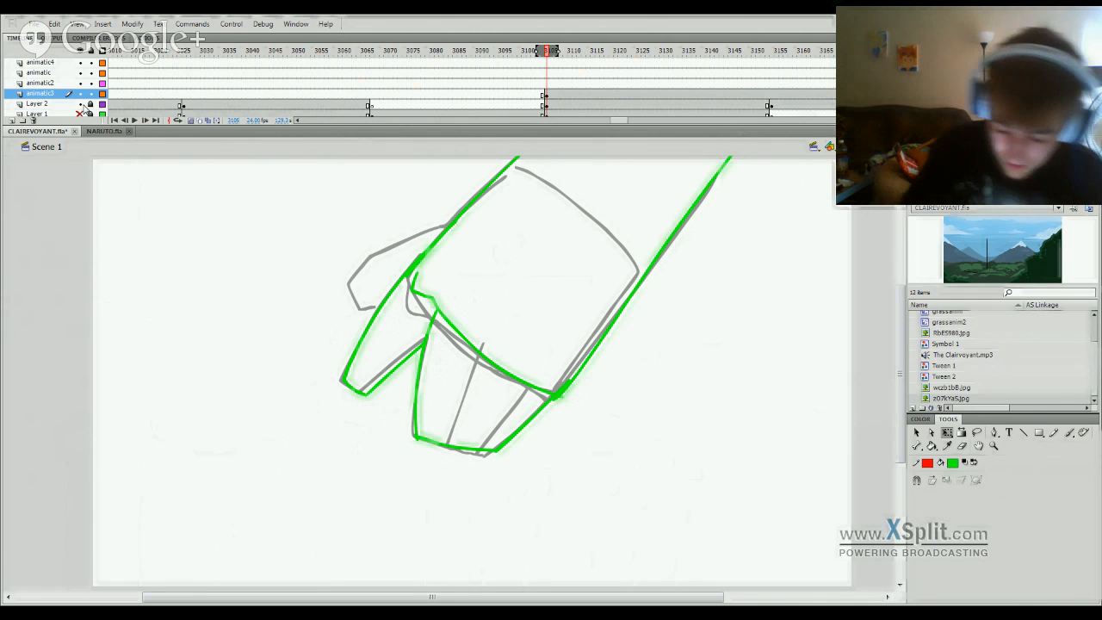
pyautogui.press('b')
pyautogui.moveTo(457, 222)
pyautogui.mouseDown()
pyautogui.moveTo(362, 263)
pyautogui.moveTo(347, 324)
pyautogui.mouseUp()
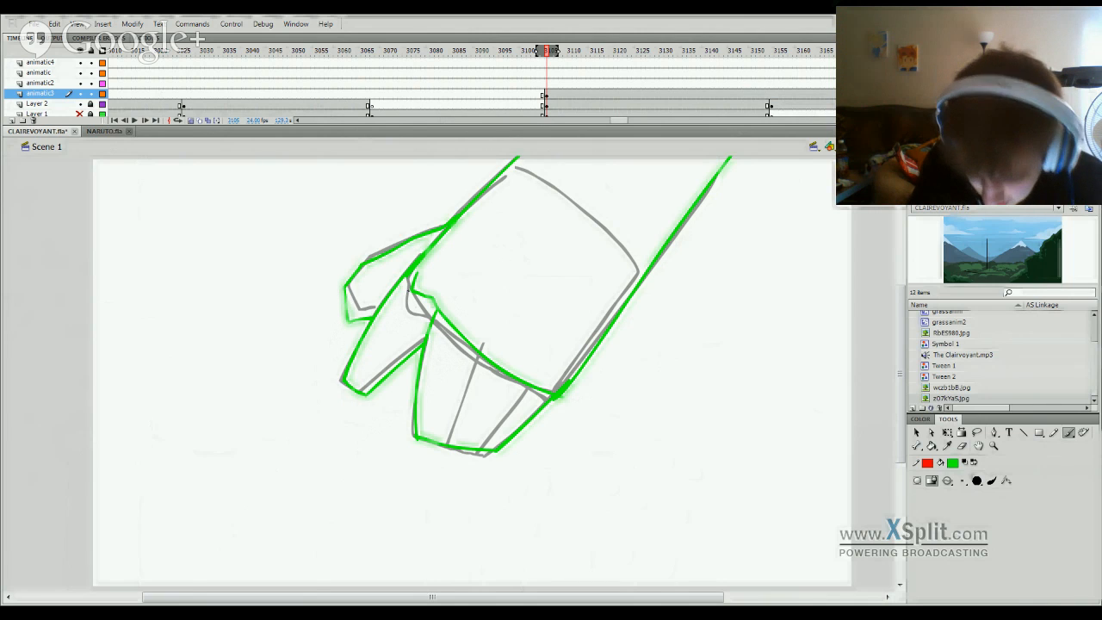
pyautogui.hotkey('ctrl', 'z')
pyautogui.moveTo(444, 227)
pyautogui.mouseDown()
pyautogui.moveTo(360, 278)
pyautogui.moveTo(361, 328)
pyautogui.mouseUp()
pyautogui.hotkey('ctrl', 'z')
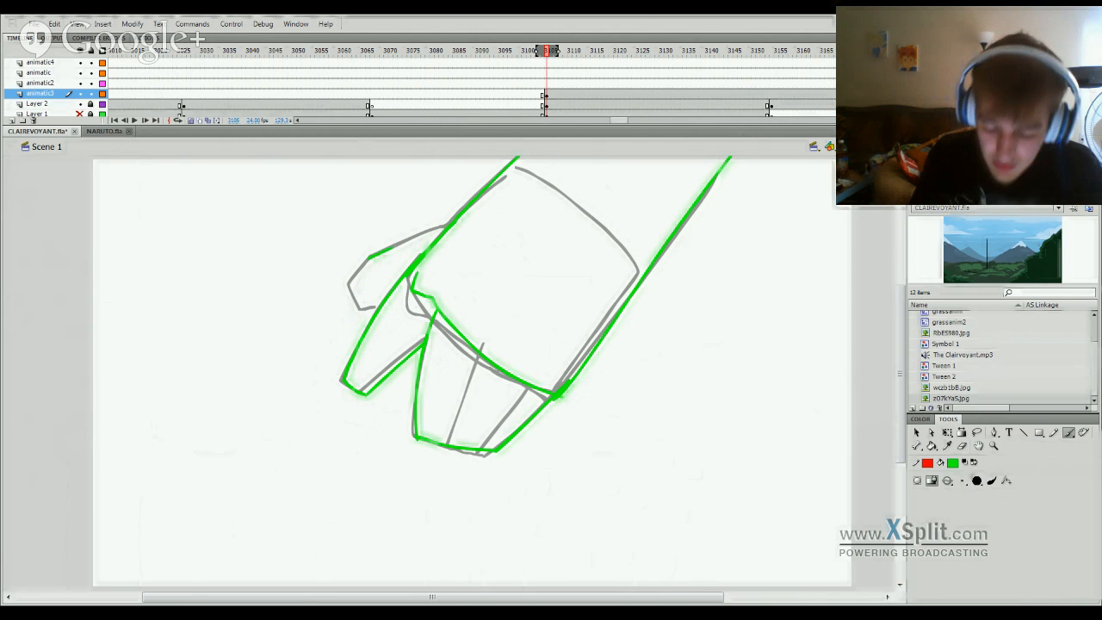
pyautogui.moveTo(372, 257); pyautogui.dragTo(451, 226)
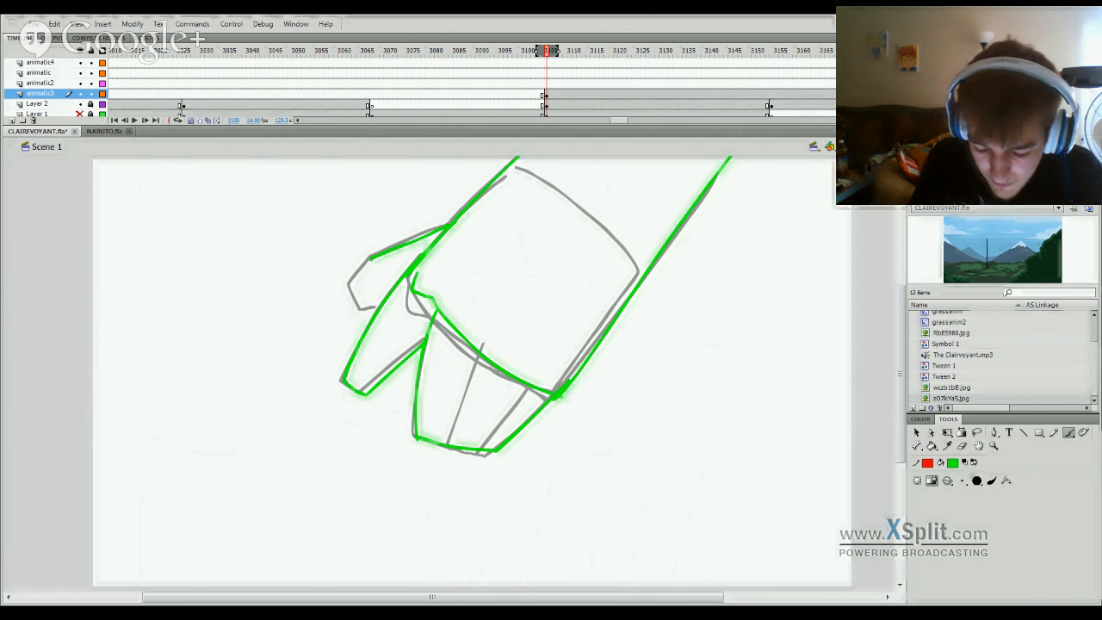
# Step: Paint the thumb's rounded tip and underside slightly outside the grey sketch, undoing and redrawing the stroke as needed
pyautogui.moveTo(372, 258)
pyautogui.mouseDown()
pyautogui.moveTo(332, 304)
pyautogui.moveTo(343, 326)
pyautogui.moveTo(370, 322)
pyautogui.mouseUp()
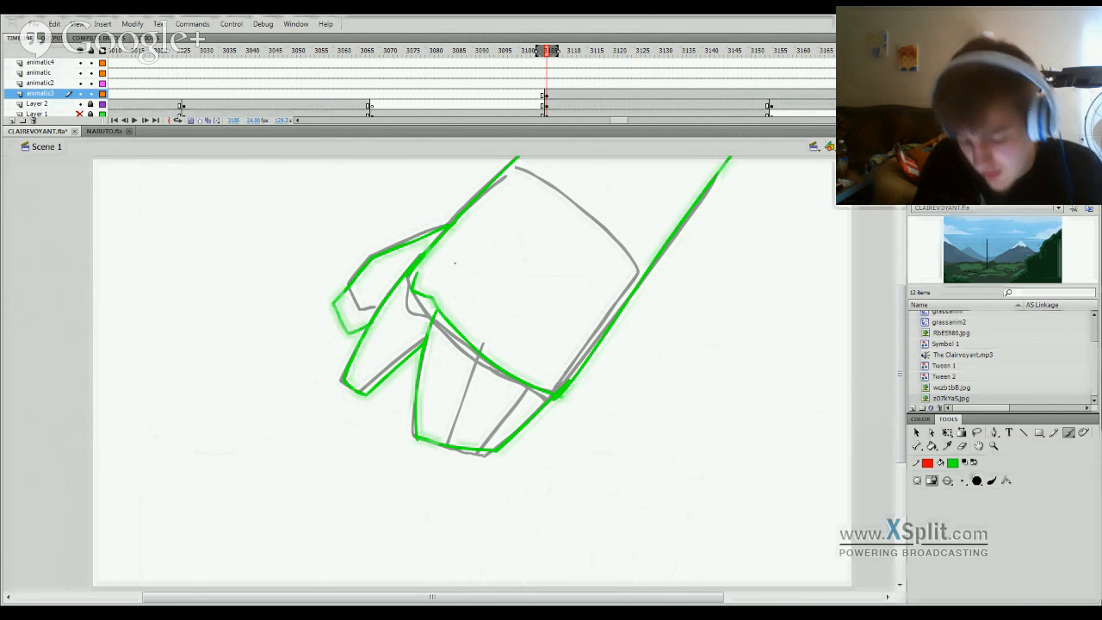
pyautogui.hotkey('ctrl', 'z')
pyautogui.hotkey('ctrl', 'z')
pyautogui.moveTo(370, 258)
pyautogui.mouseDown()
pyautogui.moveTo(335, 290)
pyautogui.moveTo(332, 314)
pyautogui.moveTo(371, 322)
pyautogui.mouseUp()
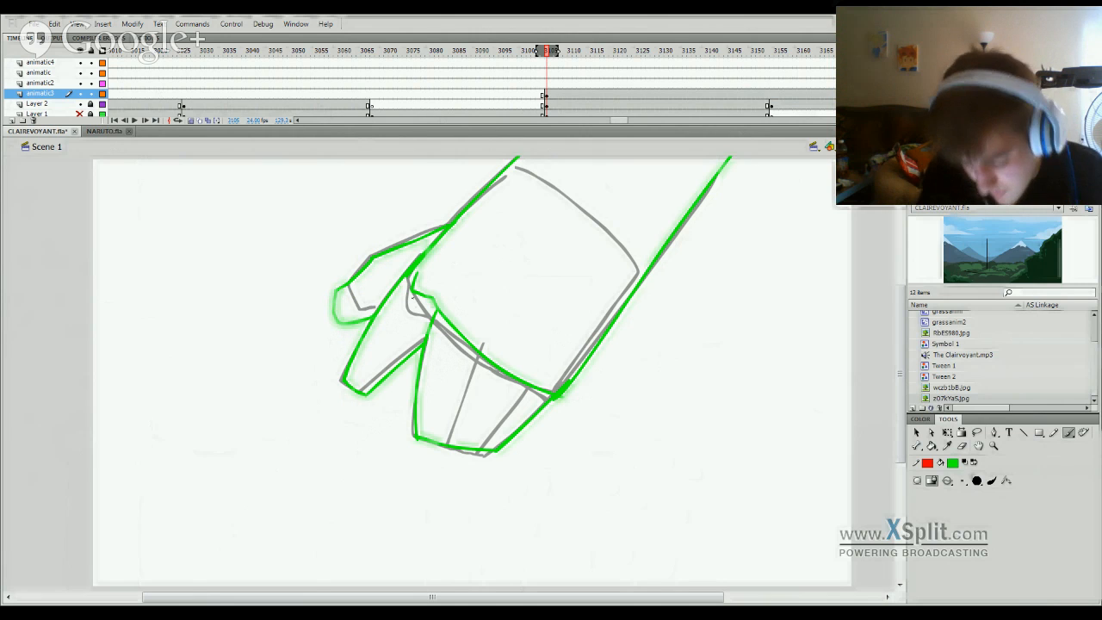
pyautogui.hotkey('ctrl', 'z')
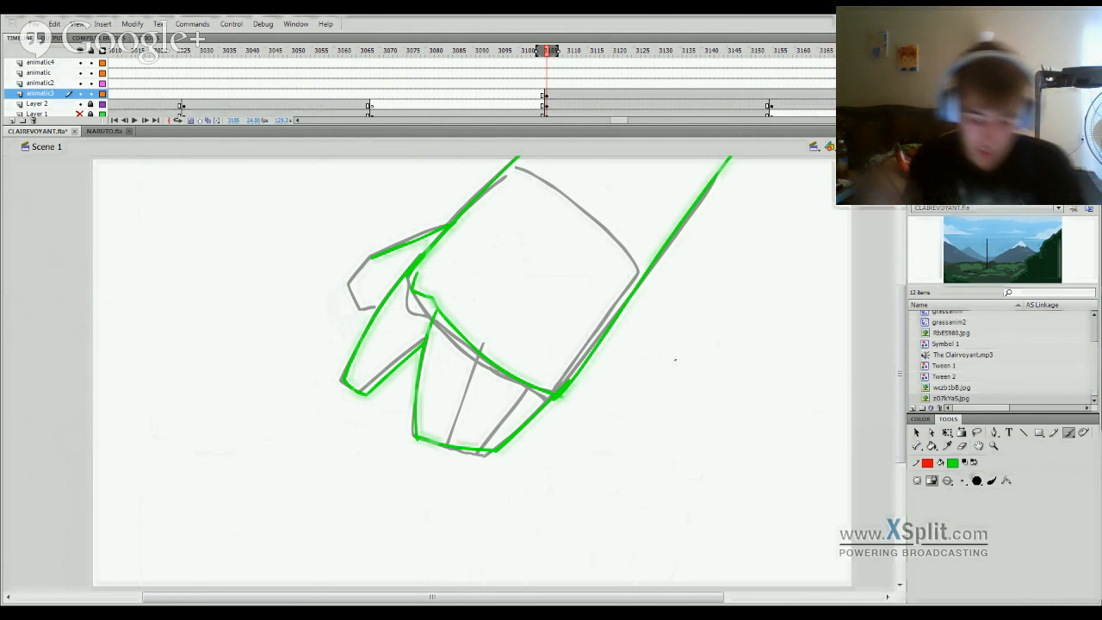
pyautogui.moveTo(371, 258)
pyautogui.mouseDown()
pyautogui.moveTo(347, 297)
pyautogui.moveTo(357, 324)
pyautogui.moveTo(370, 320)
pyautogui.mouseUp()
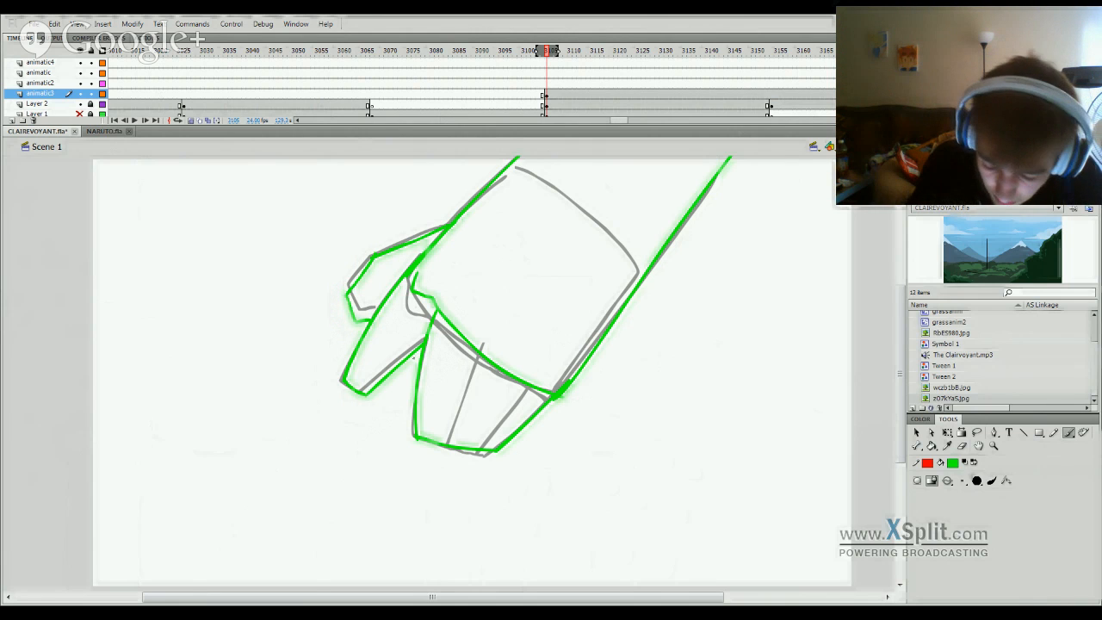
pyautogui.hotkey('ctrl', 'z')
pyautogui.moveTo(372, 257)
pyautogui.mouseDown()
pyautogui.moveTo(339, 289)
pyautogui.moveTo(345, 314)
pyautogui.moveTo(373, 312)
pyautogui.mouseUp()
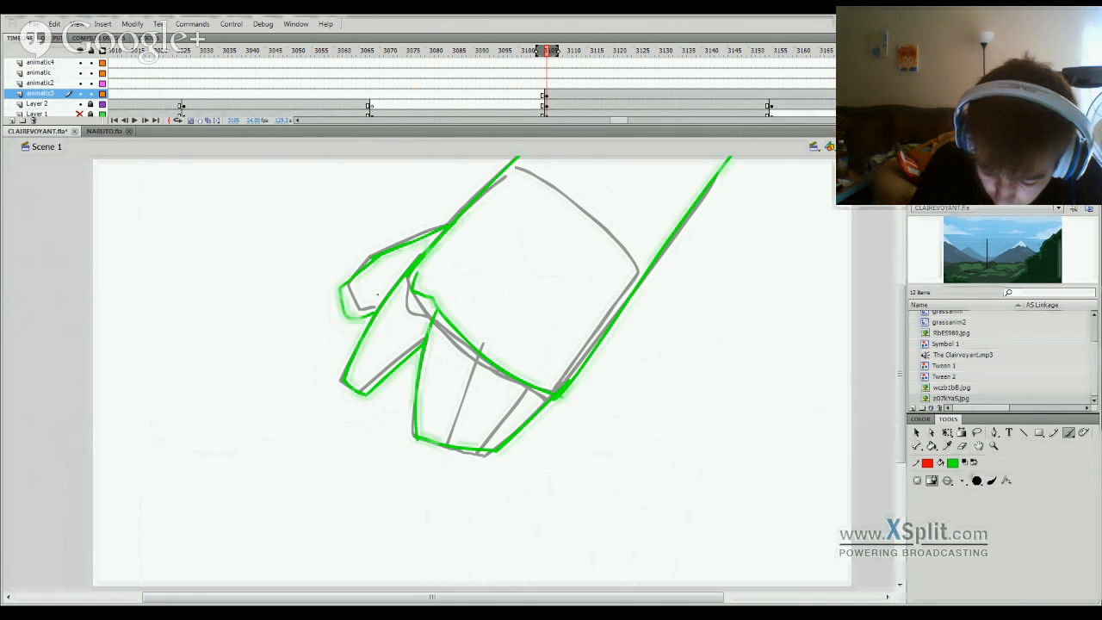
pyautogui.hotkey('ctrl', 'z')
pyautogui.moveTo(372, 259)
pyautogui.mouseDown()
pyautogui.moveTo(343, 297)
pyautogui.moveTo(354, 325)
pyautogui.moveTo(371, 318)
pyautogui.mouseUp()
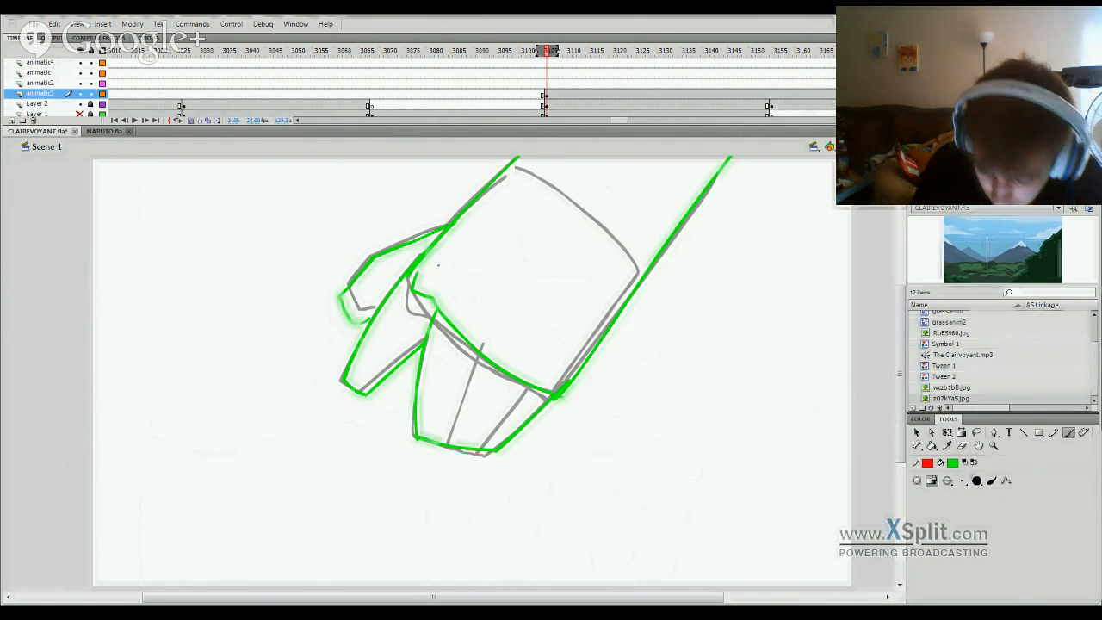
pyautogui.hotkey('ctrl', 'z')
pyautogui.moveTo(372, 257)
pyautogui.mouseDown()
pyautogui.moveTo(344, 291)
pyautogui.moveTo(343, 320)
pyautogui.moveTo(368, 317)
pyautogui.mouseUp()
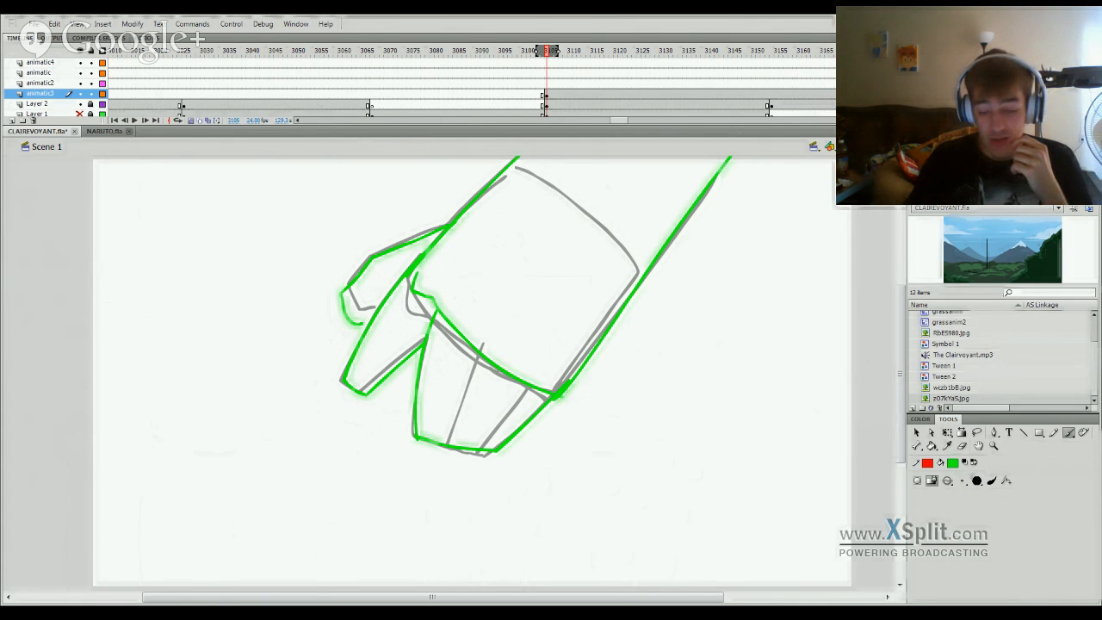
# Step: Paint the first dividing line between the grouped fingers and delete its overshoot above the knuckle line
pyautogui.moveTo(457, 446); pyautogui.dragTo(503, 308)
pyautogui.hotkey('ctrl', 'z')
pyautogui.press('q')
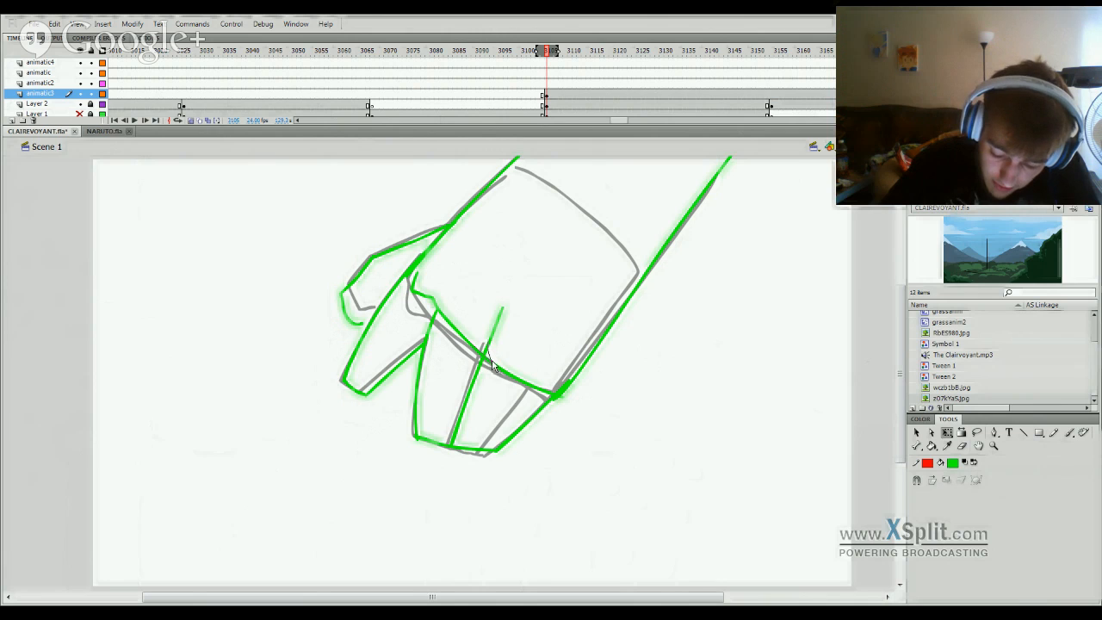
pyautogui.click(495, 332)
pyautogui.press('Delete')
# Step: Paint the second finger dividing line near the outer finger and trim the part extending past the knuckles
pyautogui.press('b')
pyautogui.moveTo(484, 448); pyautogui.dragTo(546, 365)
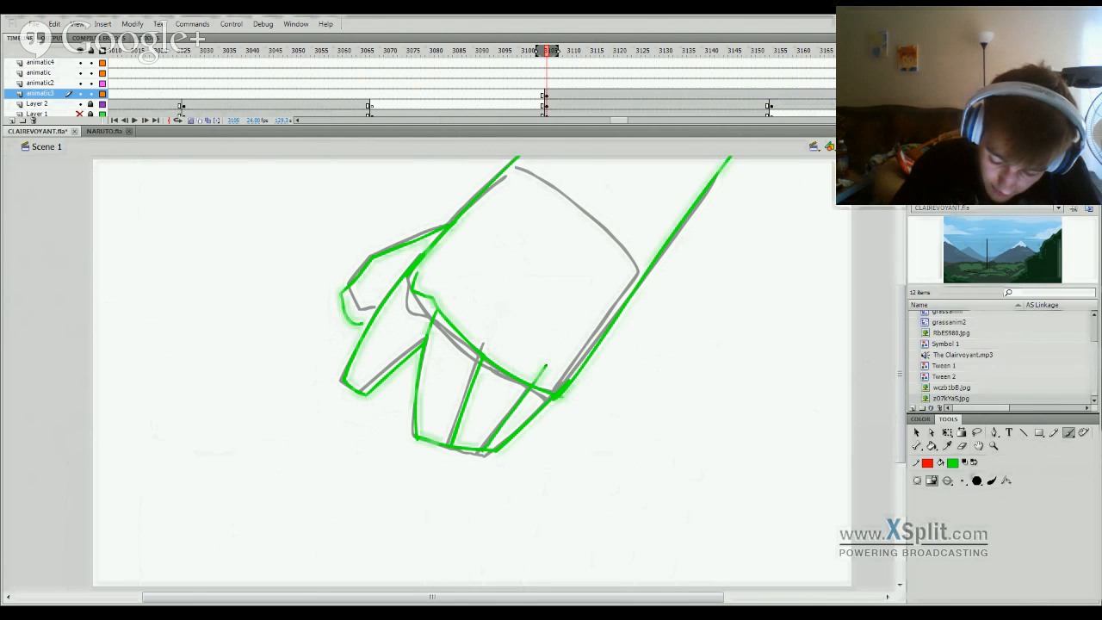
pyautogui.press('q')
pyautogui.click(544, 370)
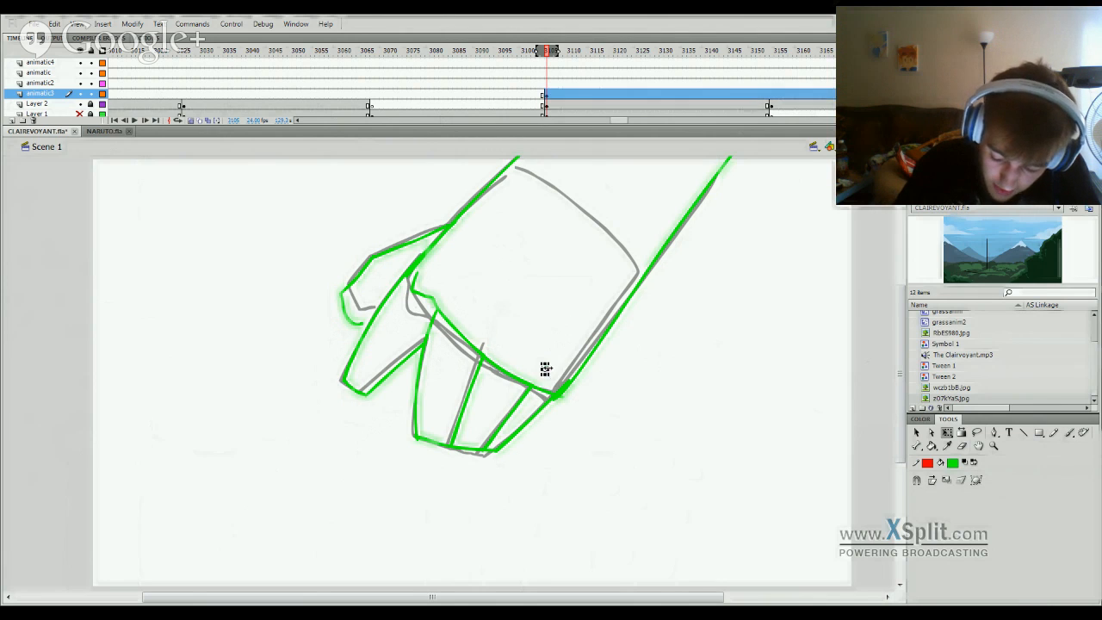
pyautogui.press('Delete')
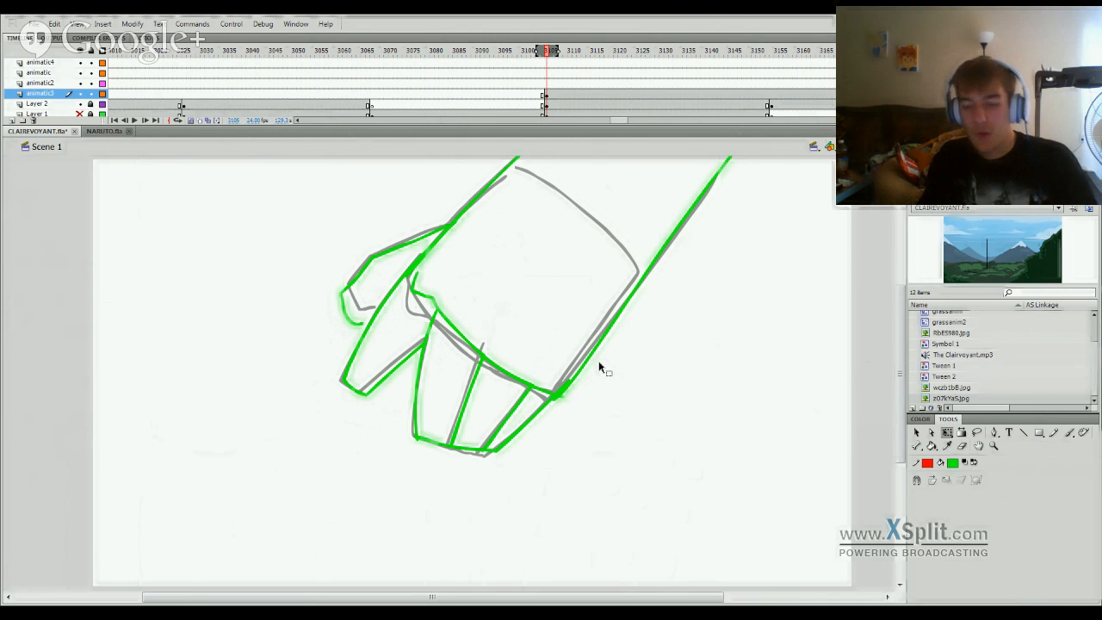
# Step: Show Layer 1 again and select frame 3107 on Layer 2
pyautogui.moveTo(548, 60)
pyautogui.mouseDown()
pyautogui.moveTo(565, 64)
pyautogui.moveTo(577, 98)
pyautogui.moveTo(516, 347)
pyautogui.moveTo(620, 450)
pyautogui.mouseUp()
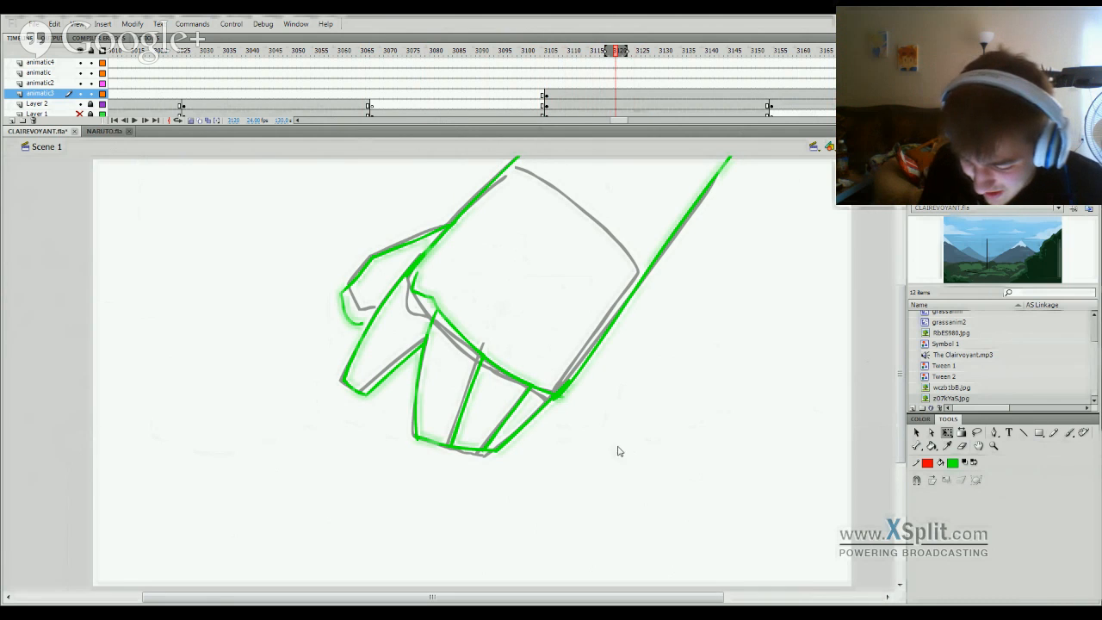
pyautogui.click(79, 114)
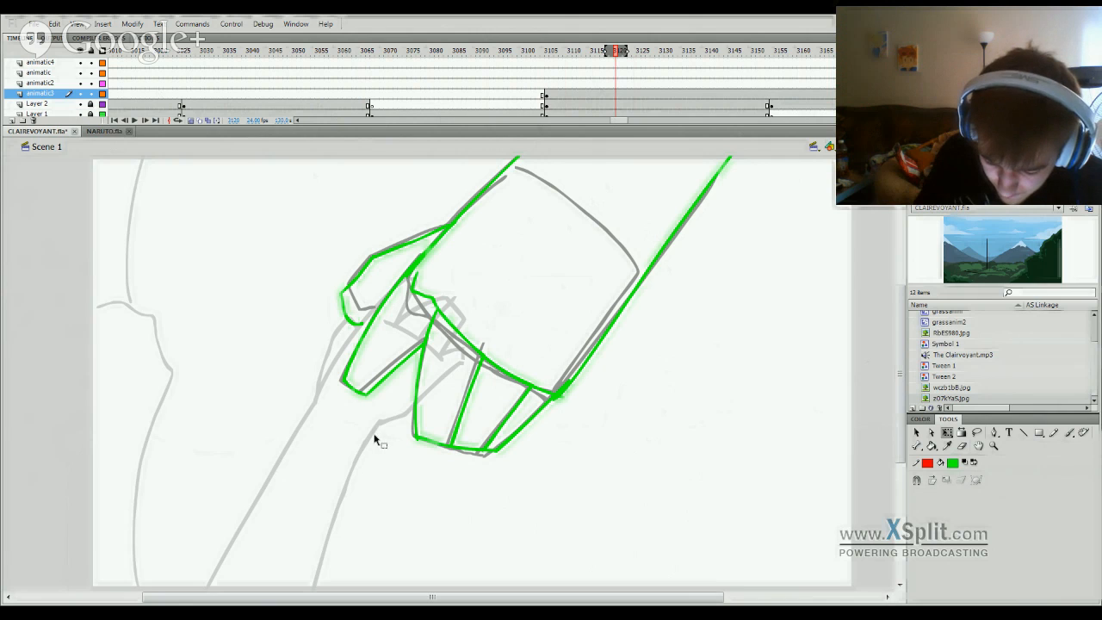
pyautogui.click(559, 94)
pyautogui.click(560, 104)
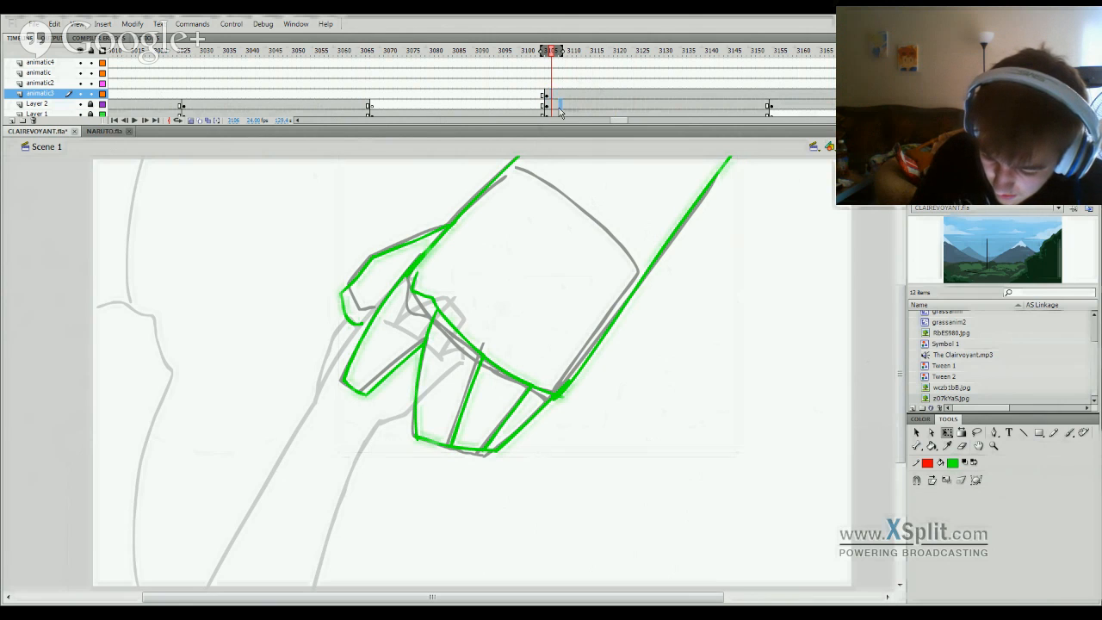
pyautogui.click(556, 104)
# Step: Hide the grey hand sketch on Layer 2 and switch to the Brush tool
pyautogui.click(80, 103)
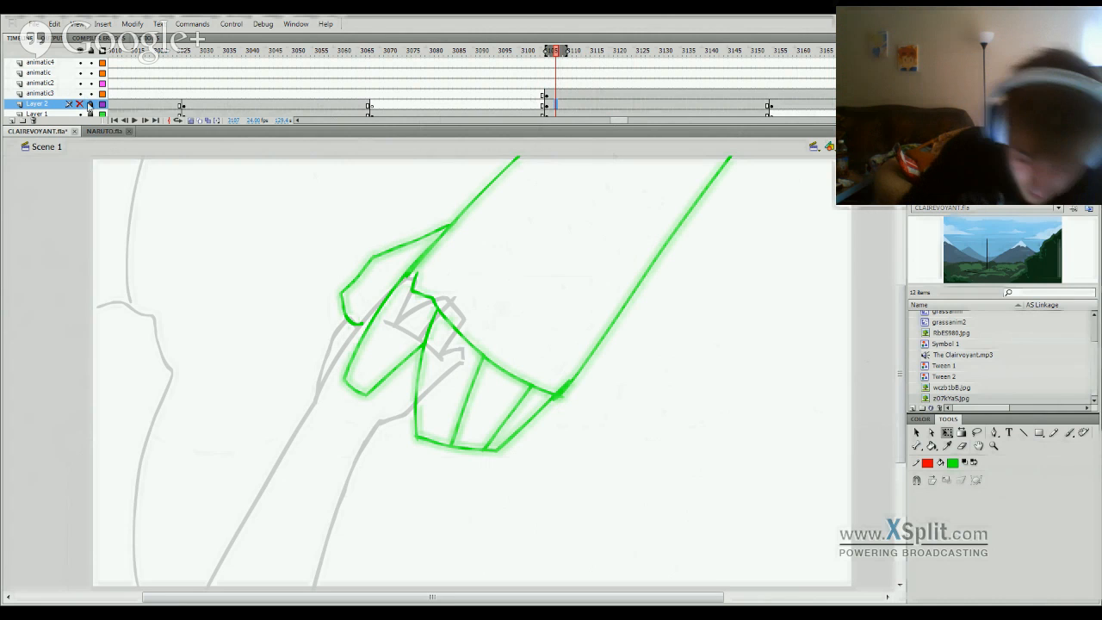
pyautogui.click(80, 104)
pyautogui.click(80, 103)
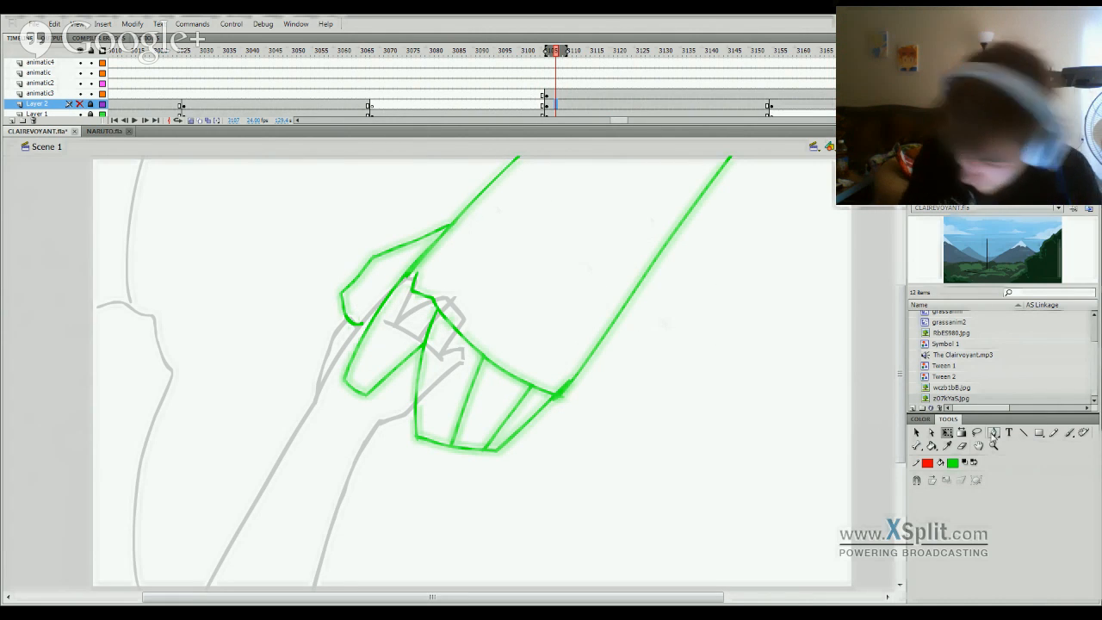
pyautogui.click(1069, 433)
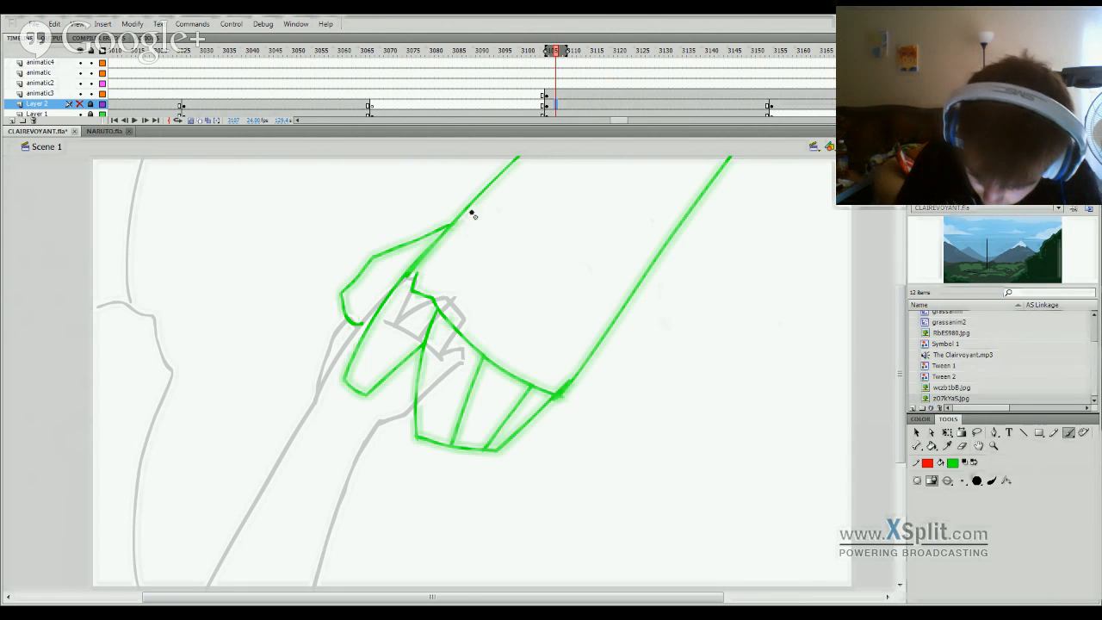
# Step: Select frame 3105 on the animatic3 layer and extend the widened forearm lines to the upper edge of the canvas
pyautogui.click(546, 94)
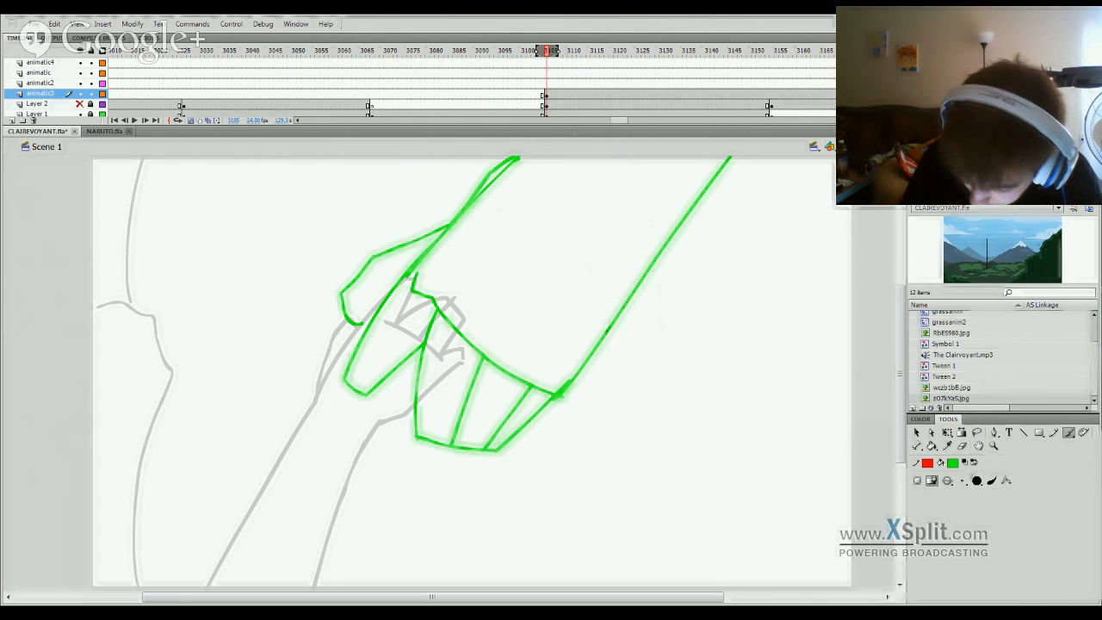
pyautogui.moveTo(665, 264)
pyautogui.mouseDown()
pyautogui.moveTo(759, 136)
pyautogui.moveTo(764, 147)
pyautogui.moveTo(695, 230)
pyautogui.moveTo(743, 156)
pyautogui.mouseUp()
pyautogui.hotkey('ctrl', 'z')
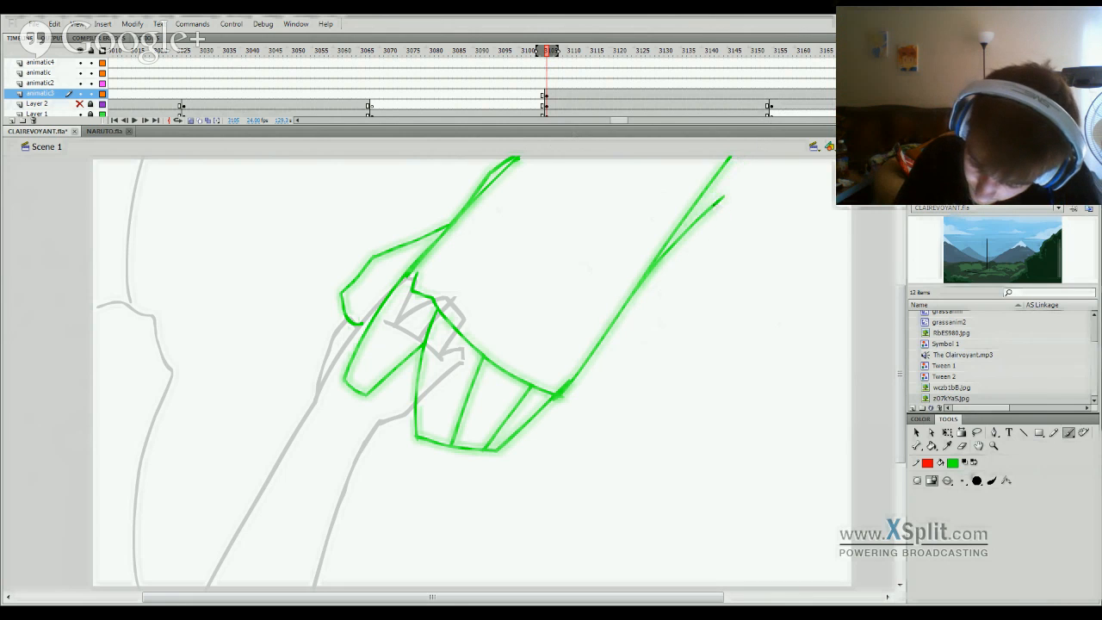
pyautogui.moveTo(715, 207); pyautogui.dragTo(742, 157)
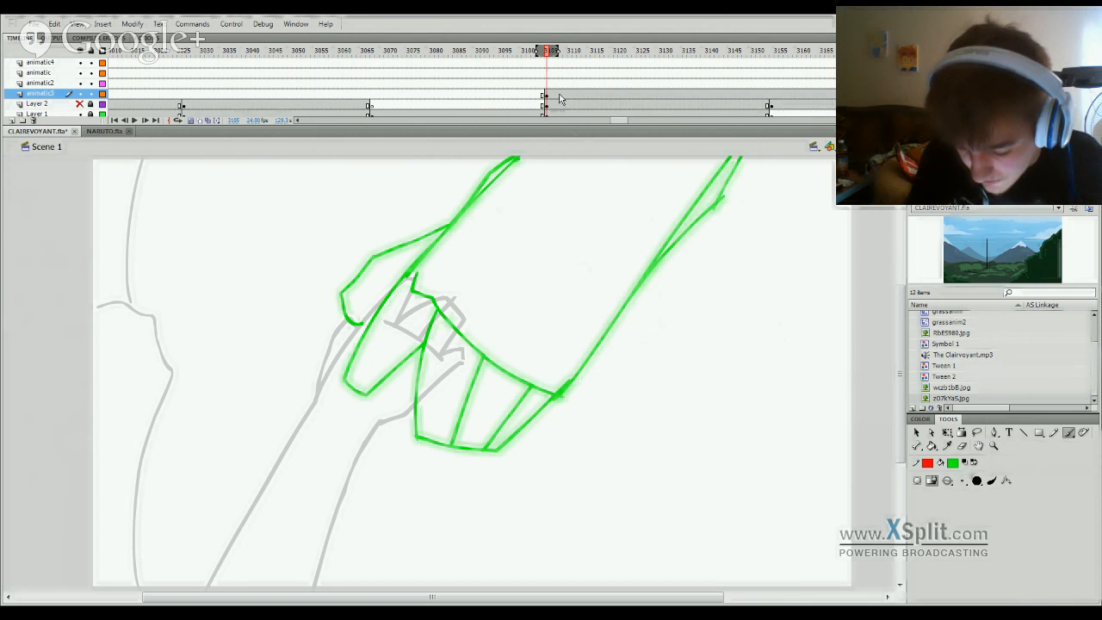
# Step: Insert a blank keyframe at frame 3108 on animatic3 and hide the Layer 1 sketch
pyautogui.click(560, 95)
pyautogui.press('F7')
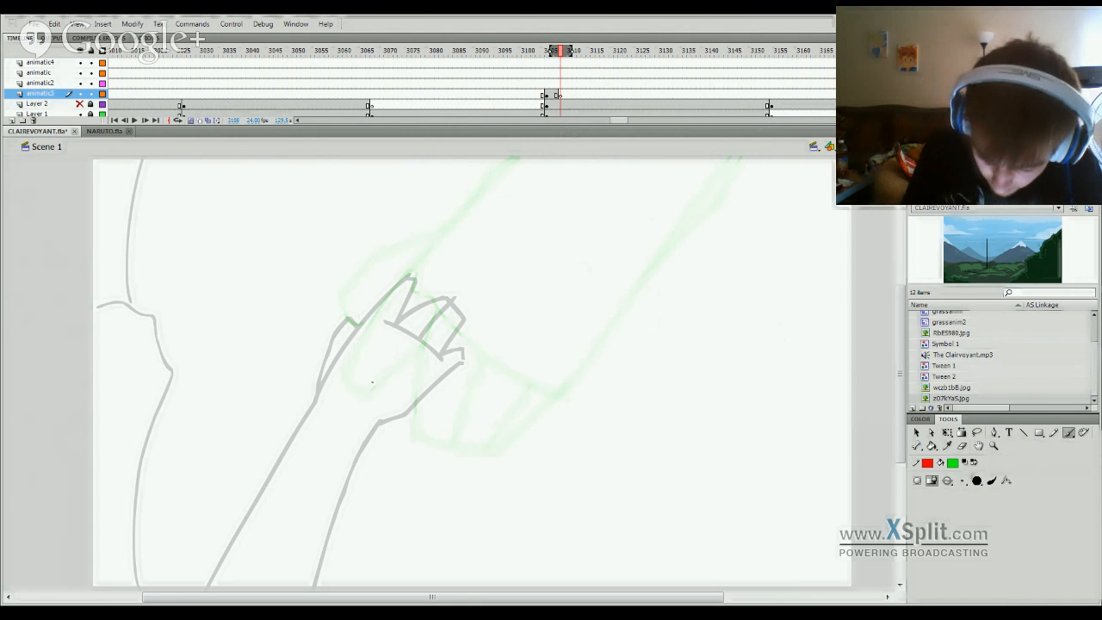
pyautogui.click(80, 114)
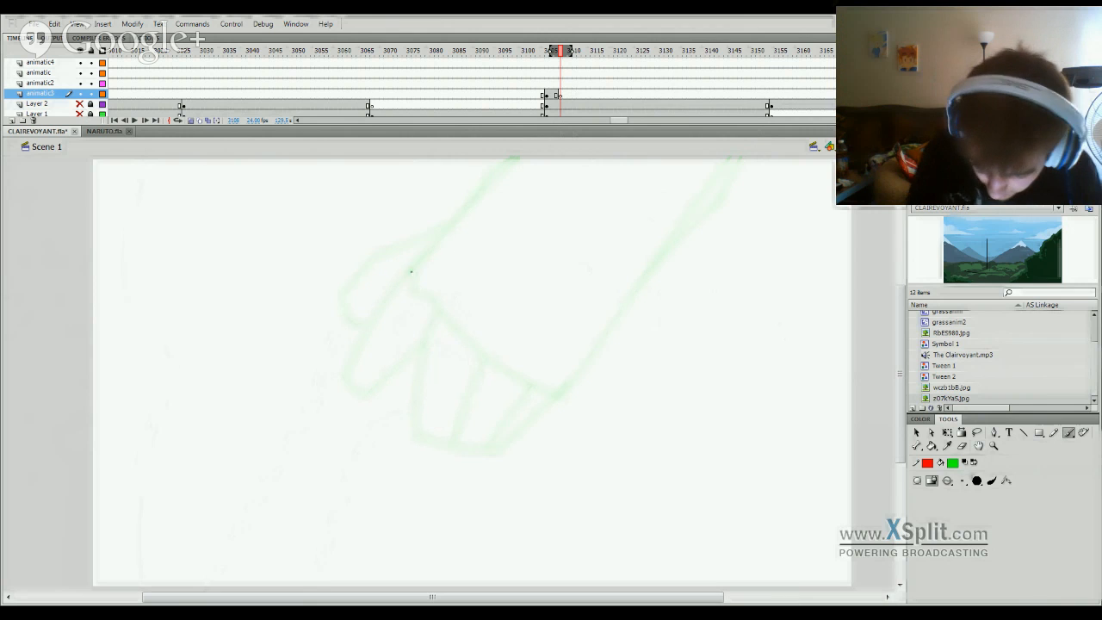
# Step: Paint the inner forearm line down to the start of the first finger, undoing the curled fingertip strokes
pyautogui.moveTo(411, 269); pyautogui.dragTo(515, 157)
pyautogui.moveTo(412, 268)
pyautogui.mouseDown()
pyautogui.moveTo(363, 341)
pyautogui.moveTo(376, 371)
pyautogui.moveTo(411, 360)
pyautogui.mouseUp()
pyautogui.hotkey('ctrl', 'z')
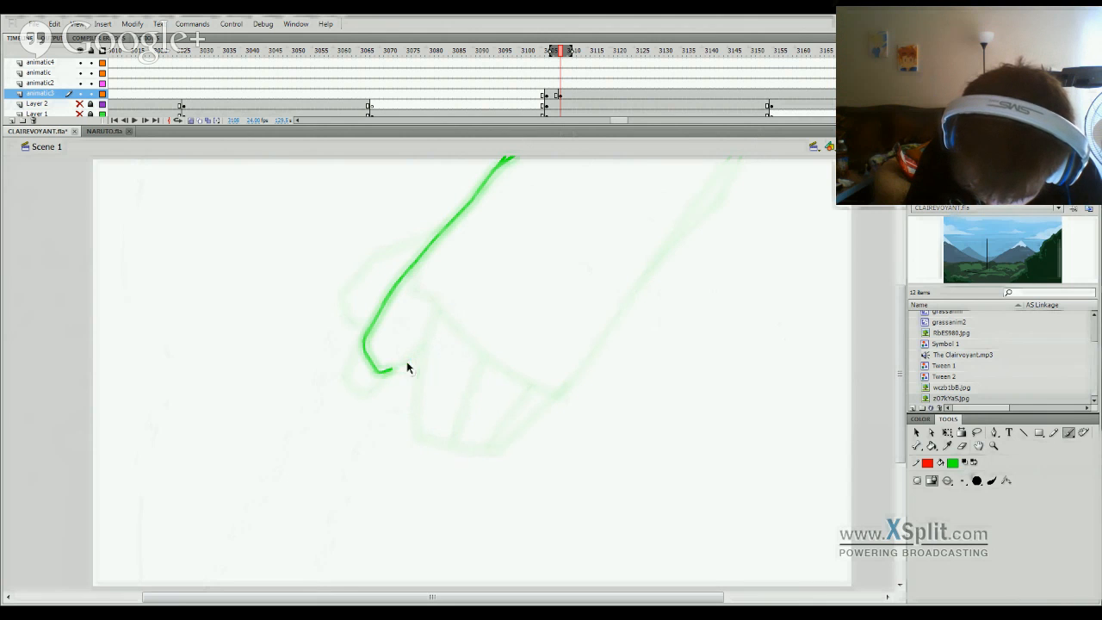
pyautogui.hotkey('ctrl', 'z')
pyautogui.hotkey('ctrl', 'z')
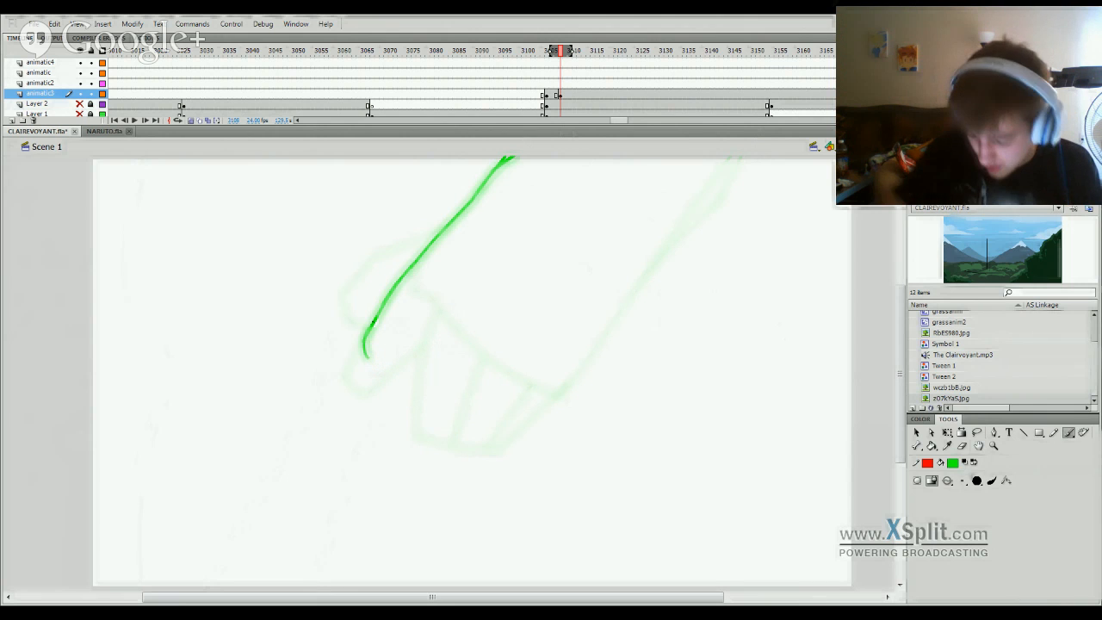
pyautogui.hotkey('ctrl', 'z')
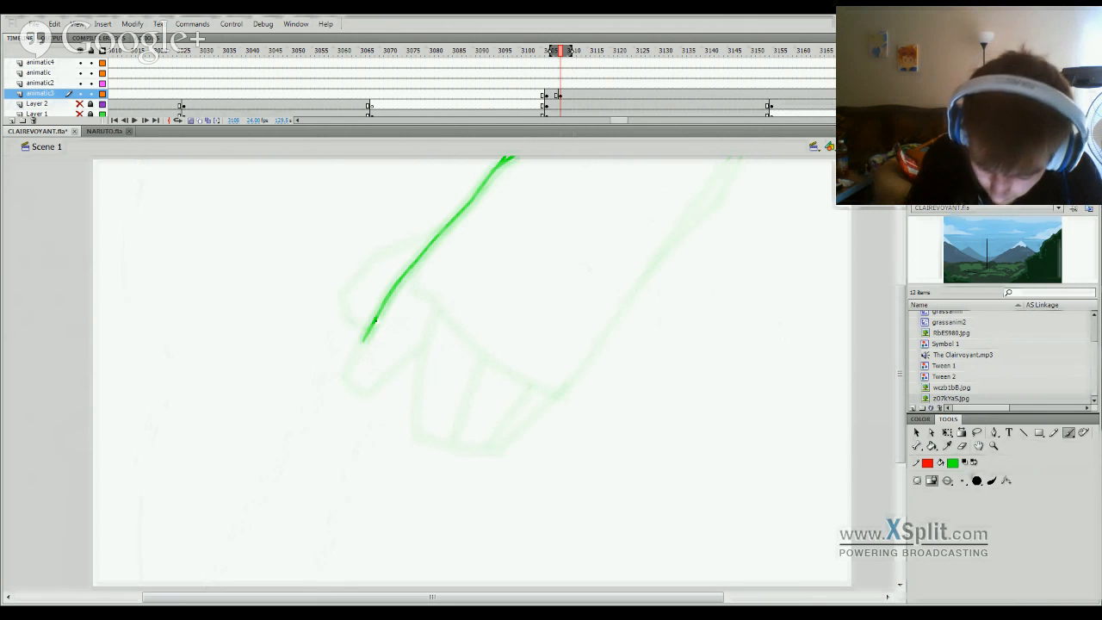
# Step: Paint the outer edge and slanted tip of the first curled finger, retrying strokes until the shape fits
pyautogui.moveTo(403, 284); pyautogui.dragTo(363, 358)
pyautogui.hotkey('ctrl', 'z')
pyautogui.moveTo(405, 276); pyautogui.dragTo(368, 351)
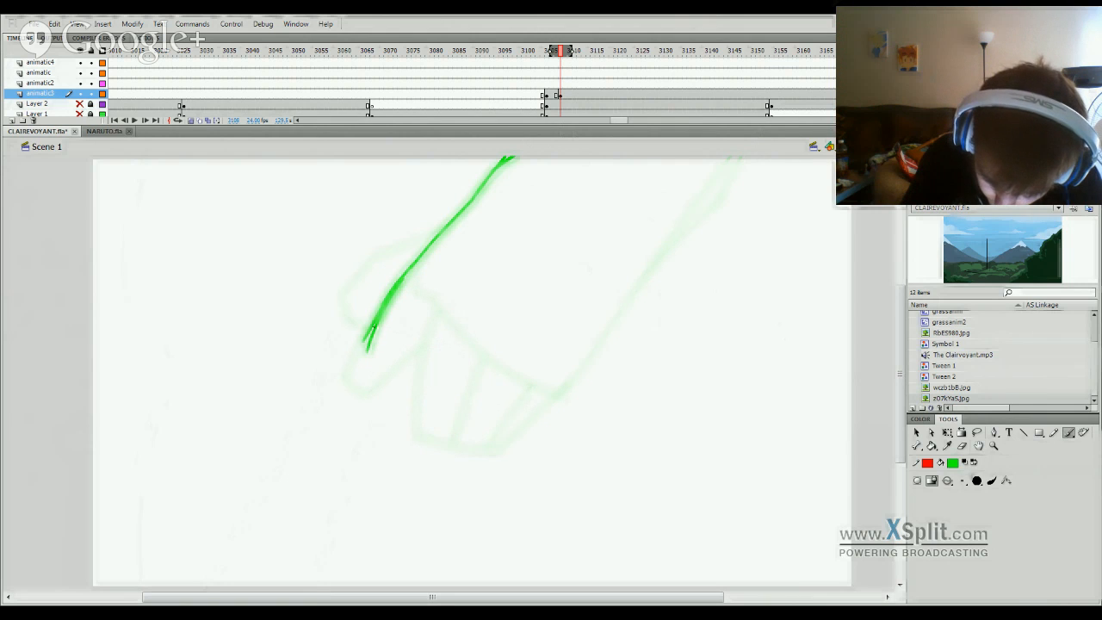
pyautogui.hotkey('ctrl', 'z')
pyautogui.moveTo(408, 273)
pyautogui.mouseDown()
pyautogui.moveTo(389, 368)
pyautogui.moveTo(402, 380)
pyautogui.moveTo(448, 345)
pyautogui.moveTo(397, 379)
pyautogui.mouseUp()
pyautogui.hotkey('ctrl', 'z')
pyautogui.hotkey('ctrl', 'z')
pyautogui.moveTo(437, 346); pyautogui.dragTo(395, 376)
pyautogui.hotkey('ctrl', 'z')
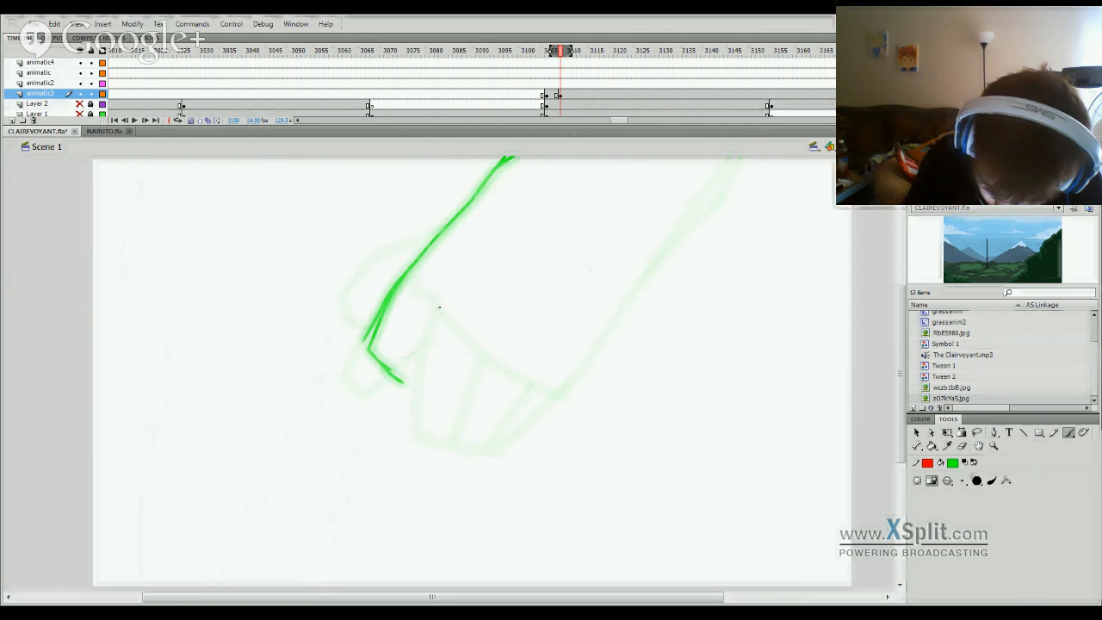
# Step: Start the knuckle line at the first finger, close its tip and paint the edge separating it from the second finger
pyautogui.moveTo(420, 268)
pyautogui.mouseDown()
pyautogui.moveTo(407, 283)
pyautogui.moveTo(428, 298)
pyautogui.mouseUp()
pyautogui.moveTo(372, 339)
pyautogui.mouseDown()
pyautogui.moveTo(387, 372)
pyautogui.moveTo(424, 353)
pyautogui.mouseUp()
pyautogui.moveTo(437, 310); pyautogui.dragTo(410, 391)
pyautogui.hotkey('ctrl', 'z')
pyautogui.moveTo(437, 308); pyautogui.dragTo(410, 391)
pyautogui.hotkey('ctrl', 'z')
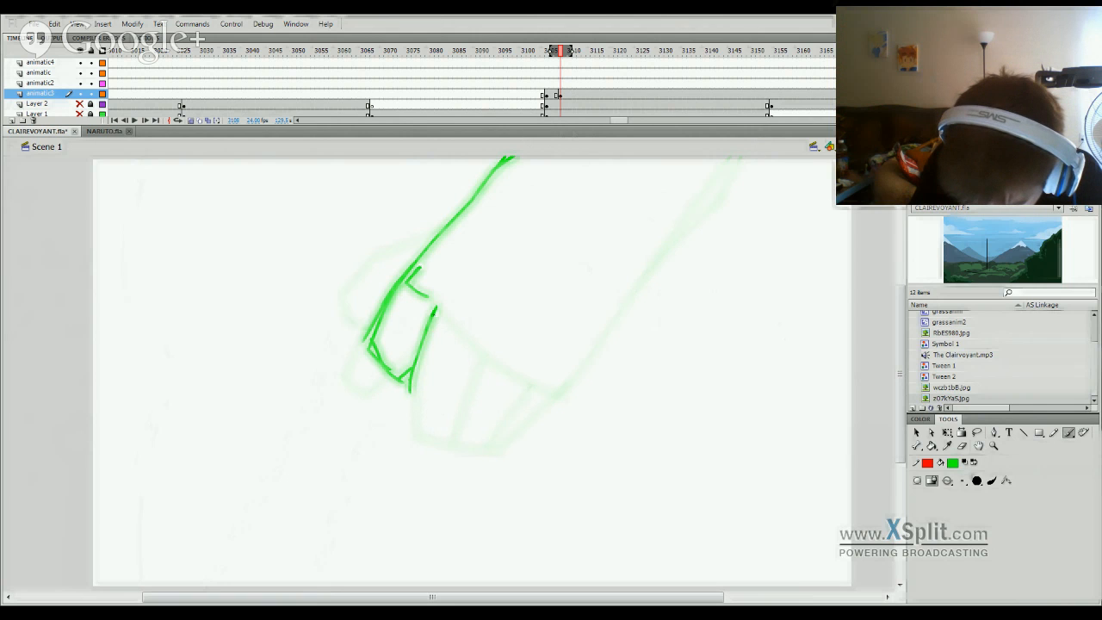
# Step: Paint the curled tips of the remaining fingers and the outer forearm line up to the canvas edge
pyautogui.moveTo(436, 310)
pyautogui.mouseDown()
pyautogui.moveTo(412, 375)
pyautogui.moveTo(442, 401)
pyautogui.mouseUp()
pyautogui.moveTo(459, 397)
pyautogui.mouseDown()
pyautogui.moveTo(510, 419)
pyautogui.moveTo(565, 399)
pyautogui.moveTo(714, 216)
pyautogui.mouseUp()
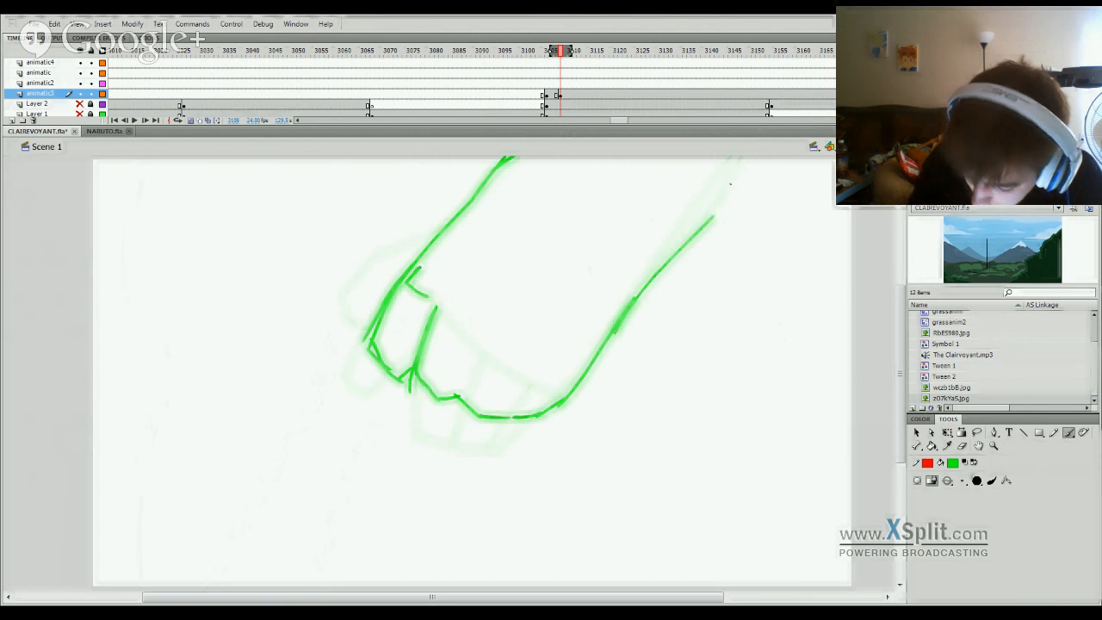
pyautogui.hotkey('ctrl', 'z')
pyautogui.moveTo(613, 328); pyautogui.dragTo(751, 156)
# Step: Complete the knuckle line across the fist and paint the two dividing lines between the outer fingers
pyautogui.moveTo(437, 303)
pyautogui.mouseDown()
pyautogui.moveTo(482, 350)
pyautogui.moveTo(568, 384)
pyautogui.mouseUp()
pyautogui.moveTo(506, 417); pyautogui.dragTo(543, 377)
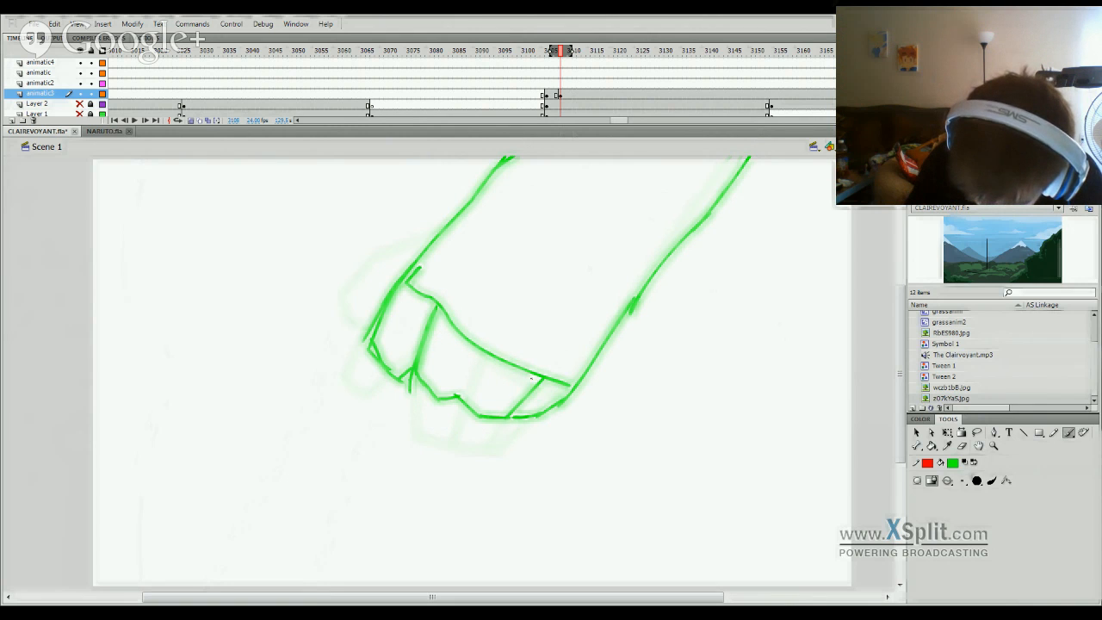
pyautogui.moveTo(465, 404); pyautogui.dragTo(487, 347)
pyautogui.hotkey('ctrl', 'z')
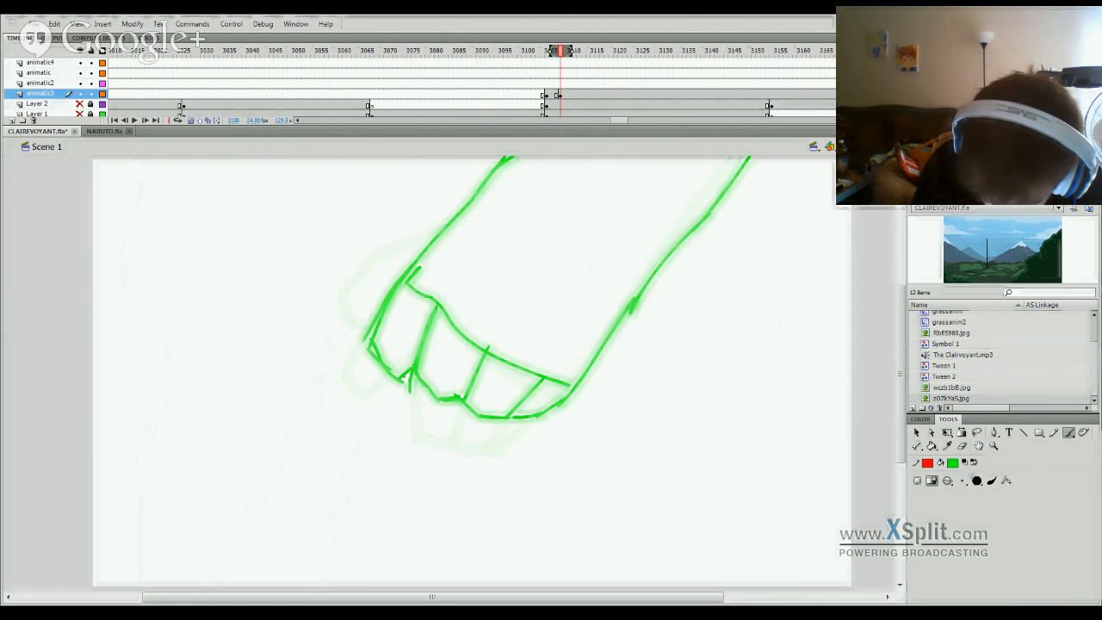
# Step: Erase the first finger's outline and repaint it as a wider, squarer curled finger
pyautogui.click(962, 446)
pyautogui.moveTo(368, 338); pyautogui.dragTo(392, 291)
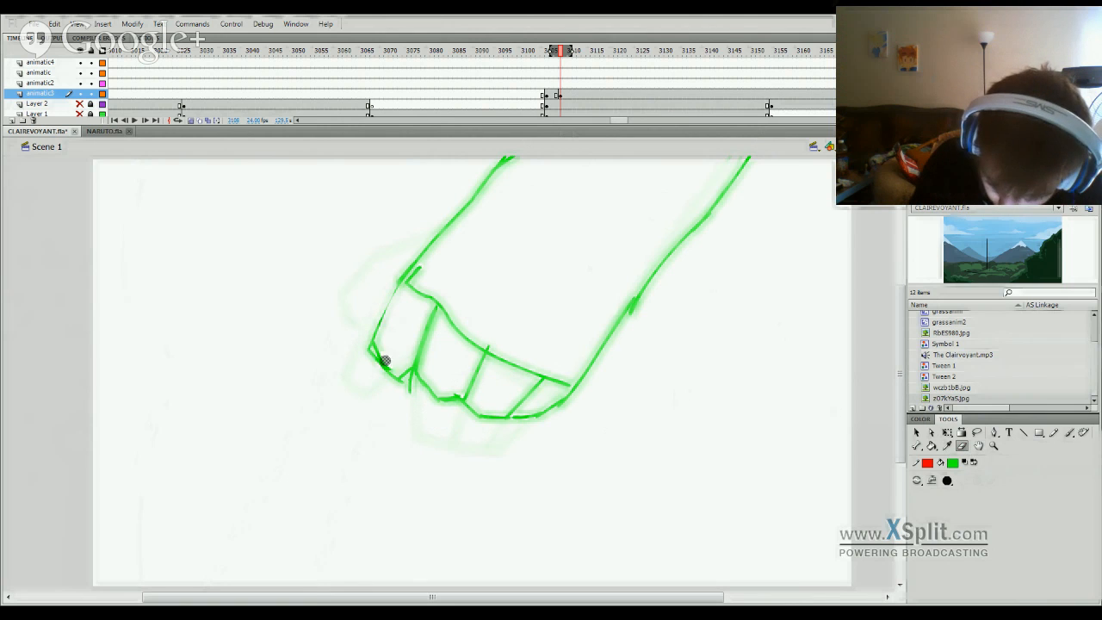
pyautogui.moveTo(417, 350)
pyautogui.mouseDown()
pyautogui.moveTo(404, 402)
pyautogui.moveTo(406, 372)
pyautogui.moveTo(406, 391)
pyautogui.moveTo(363, 339)
pyautogui.moveTo(386, 294)
pyautogui.moveTo(379, 352)
pyautogui.mouseUp()
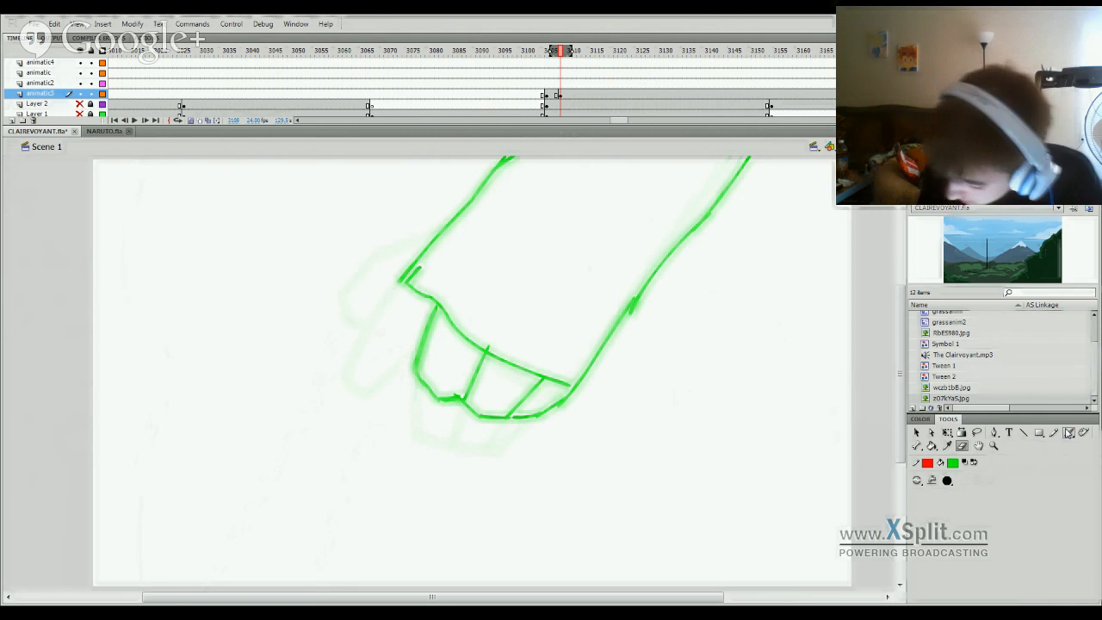
pyautogui.click(1069, 432)
pyautogui.moveTo(402, 279)
pyautogui.mouseDown()
pyautogui.moveTo(355, 345)
pyautogui.moveTo(371, 312)
pyautogui.moveTo(367, 360)
pyautogui.moveTo(413, 377)
pyautogui.moveTo(417, 366)
pyautogui.mouseUp()
pyautogui.hotkey('ctrl', 'z')
pyautogui.hotkey('ctrl', 'z')
pyautogui.hotkey('ctrl', 'z')
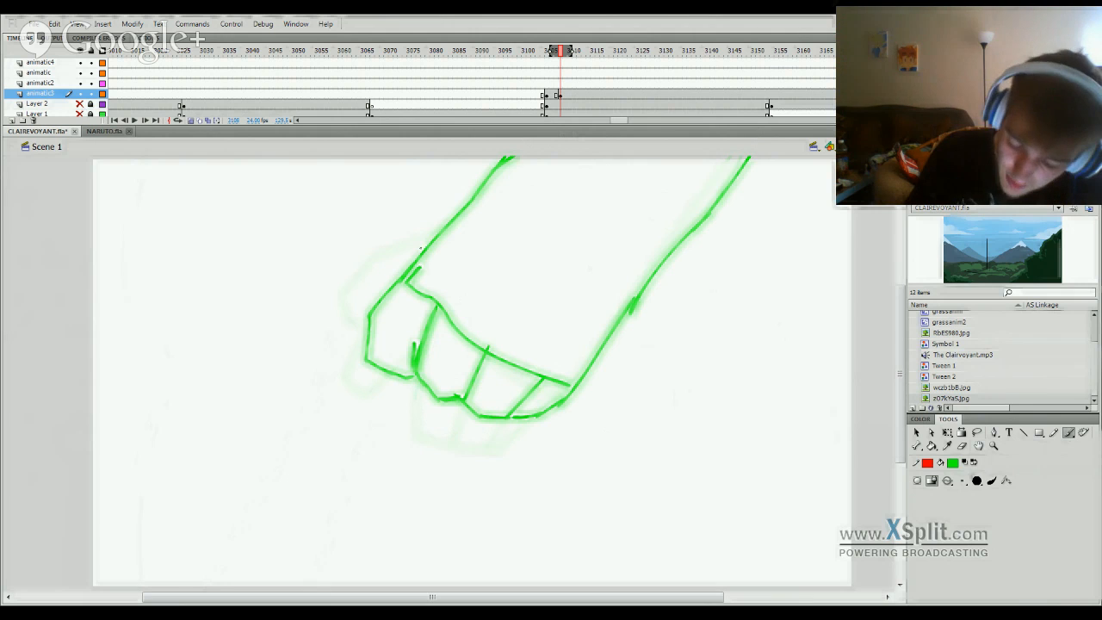
# Step: Paint a short thumb behind the fist and add a second outer forearm line up to the canvas edge
pyautogui.moveTo(455, 218)
pyautogui.mouseDown()
pyautogui.moveTo(414, 231)
pyautogui.moveTo(394, 255)
pyautogui.mouseUp()
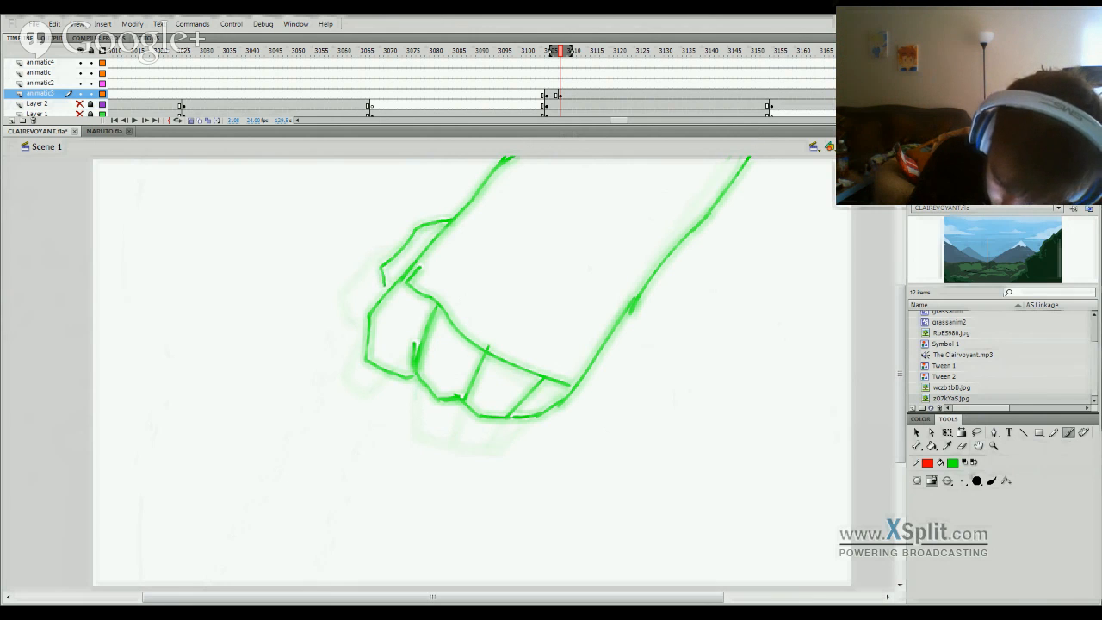
pyautogui.hotkey('ctrl', 'z')
pyautogui.moveTo(453, 223)
pyautogui.mouseDown()
pyautogui.moveTo(395, 252)
pyautogui.moveTo(384, 289)
pyautogui.mouseUp()
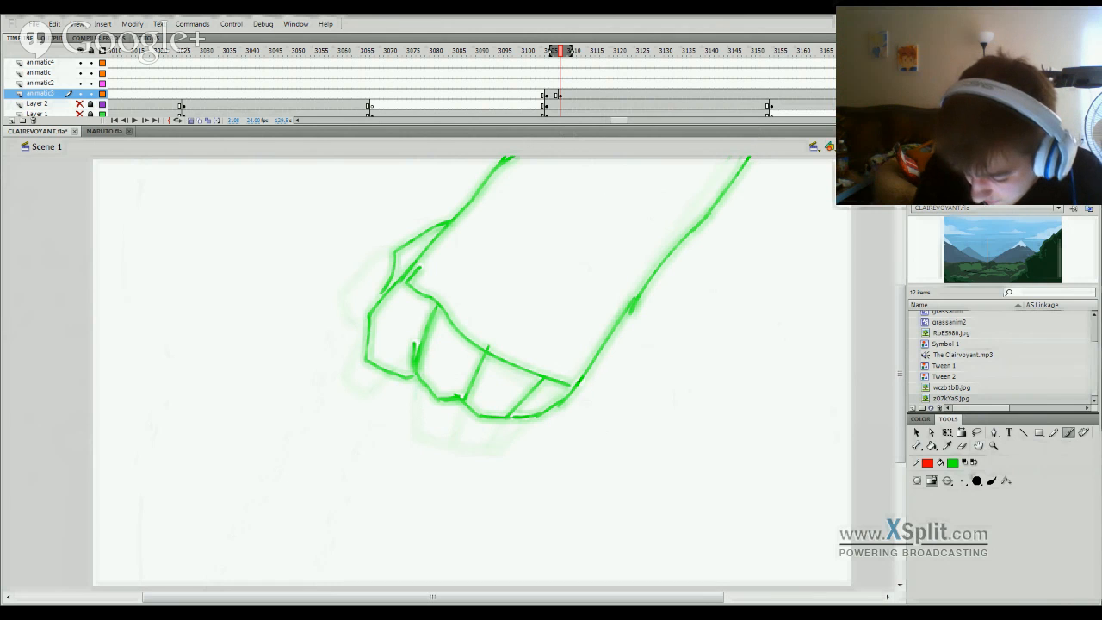
pyautogui.moveTo(644, 289); pyautogui.dragTo(731, 195)
pyautogui.moveTo(661, 260); pyautogui.dragTo(737, 157)
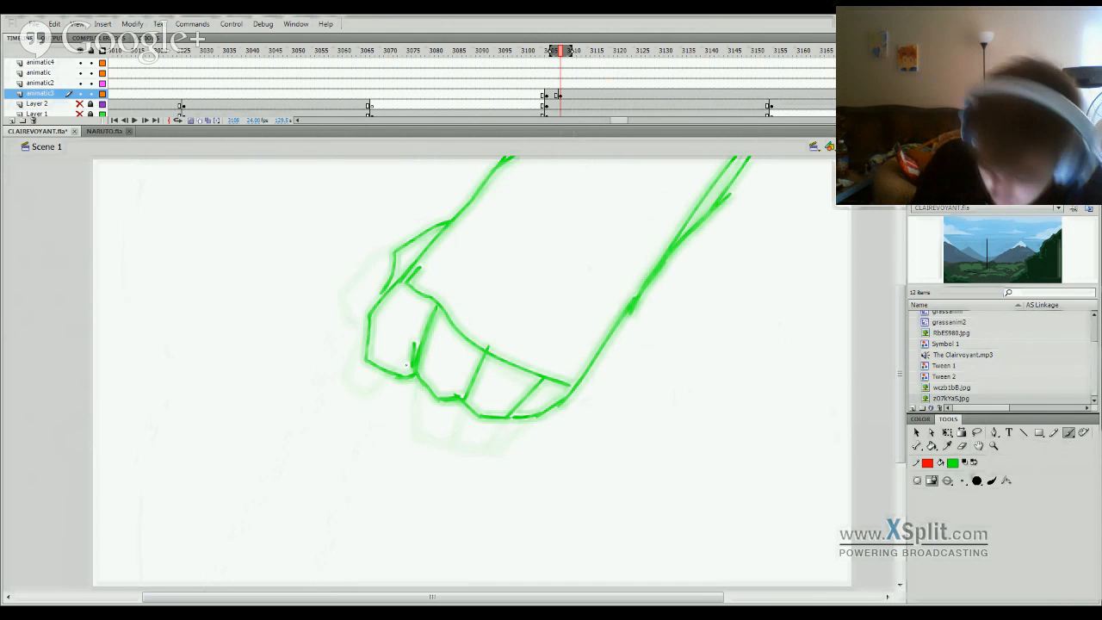
# Step: Place the fist drawing at frame 3111 on animatic3 and paint the in-between pose's first finger on the emptied frames before it
pyautogui.click(575, 94)
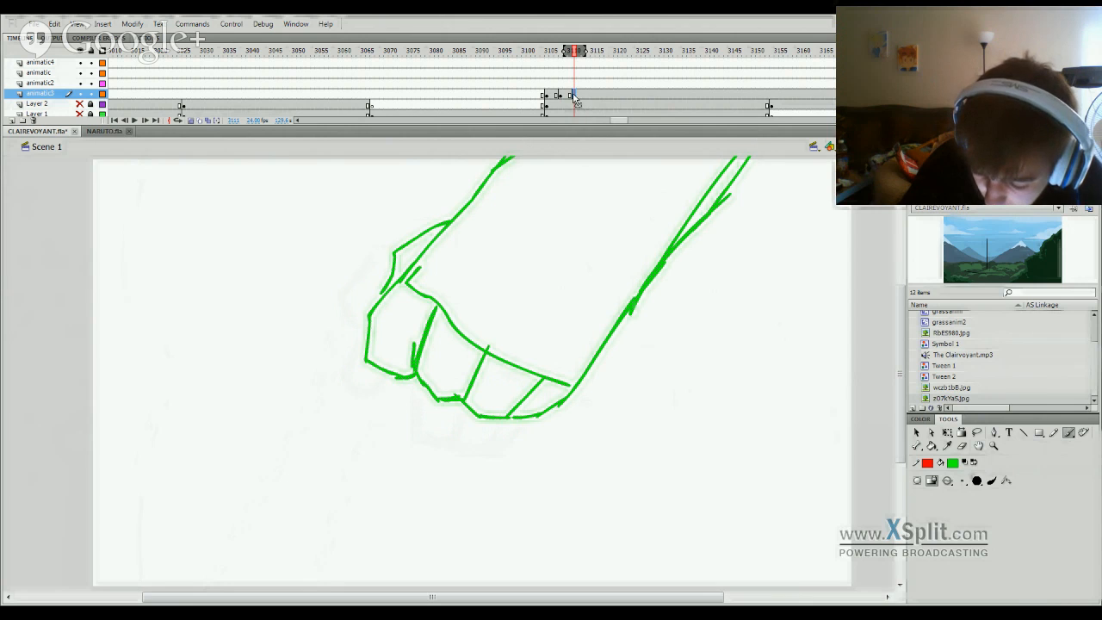
pyautogui.click(570, 105)
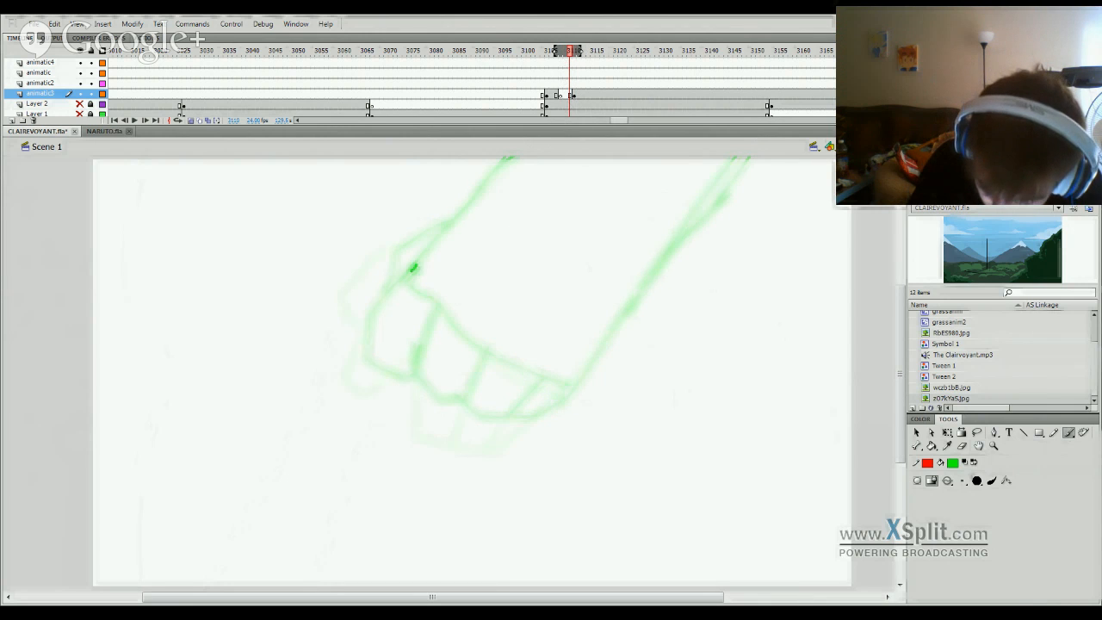
pyautogui.moveTo(414, 267)
pyautogui.mouseDown()
pyautogui.moveTo(363, 337)
pyautogui.moveTo(358, 396)
pyautogui.moveTo(384, 401)
pyautogui.moveTo(403, 379)
pyautogui.moveTo(398, 405)
pyautogui.moveTo(409, 366)
pyautogui.mouseUp()
pyautogui.hotkey('ctrl', 'z')
pyautogui.moveTo(397, 404); pyautogui.dragTo(425, 342)
pyautogui.hotkey('ctrl', 'z')
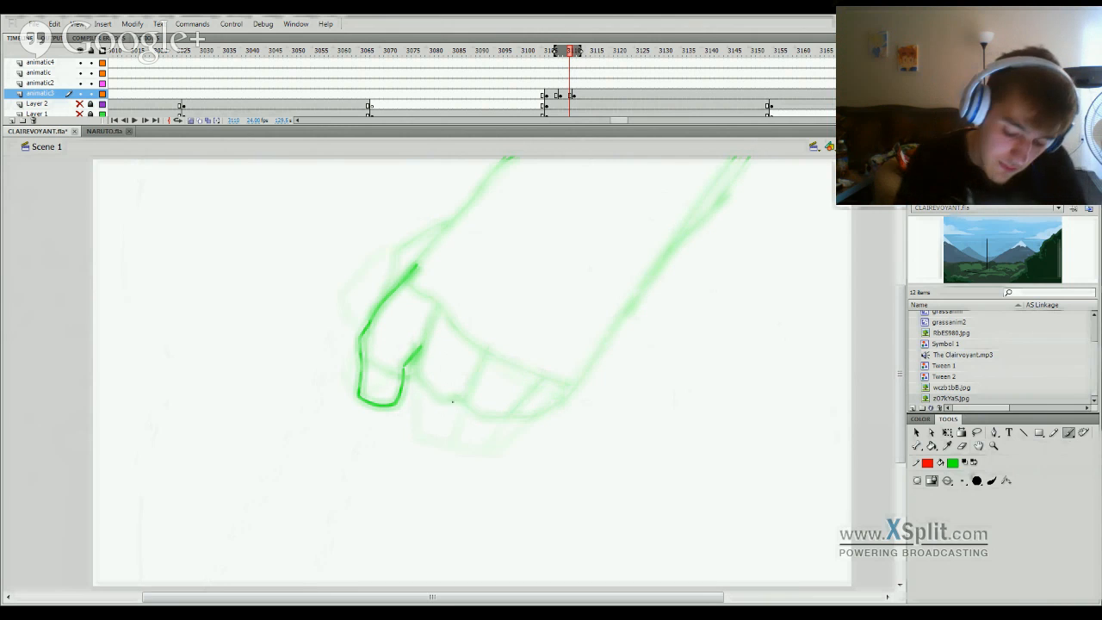
# Step: Paint the second half-extended finger with a rounded tip beside the first, redoing its strokes as needed
pyautogui.moveTo(415, 430)
pyautogui.mouseDown()
pyautogui.moveTo(431, 321)
pyautogui.moveTo(403, 401)
pyautogui.mouseUp()
pyautogui.hotkey('ctrl', 'z')
pyautogui.hotkey('ctrl', 'z')
pyautogui.hotkey('ctrl', 'z')
pyautogui.moveTo(439, 308)
pyautogui.mouseDown()
pyautogui.moveTo(407, 386)
pyautogui.moveTo(405, 417)
pyautogui.moveTo(423, 435)
pyautogui.moveTo(448, 437)
pyautogui.moveTo(482, 358)
pyautogui.mouseUp()
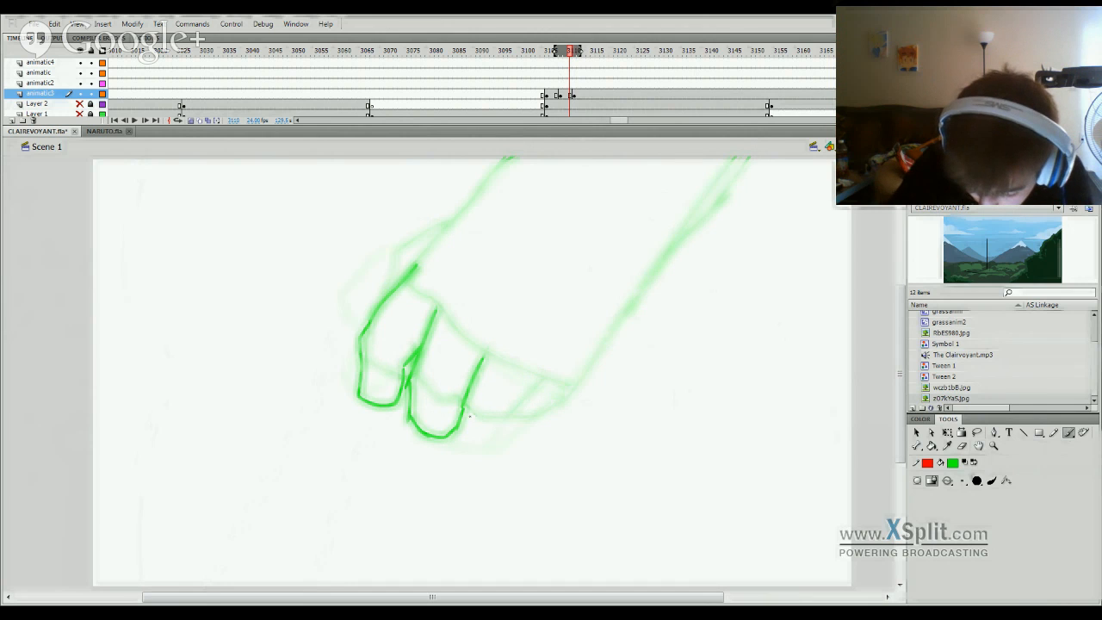
# Step: Paint the third and outer fingers of the in-between hand and join all fingers with the knuckle line
pyautogui.moveTo(462, 415)
pyautogui.mouseDown()
pyautogui.moveTo(470, 439)
pyautogui.moveTo(489, 443)
pyautogui.moveTo(535, 387)
pyautogui.mouseUp()
pyautogui.moveTo(498, 434)
pyautogui.mouseDown()
pyautogui.moveTo(567, 394)
pyautogui.moveTo(588, 366)
pyautogui.mouseUp()
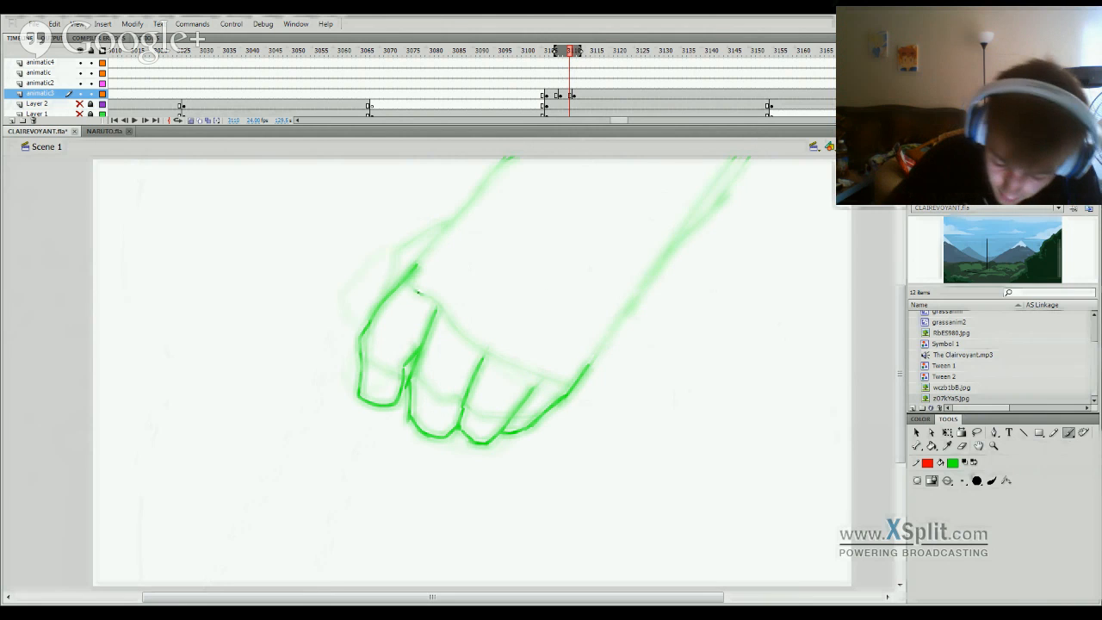
pyautogui.moveTo(433, 300)
pyautogui.mouseDown()
pyautogui.moveTo(471, 341)
pyautogui.moveTo(558, 378)
pyautogui.mouseUp()
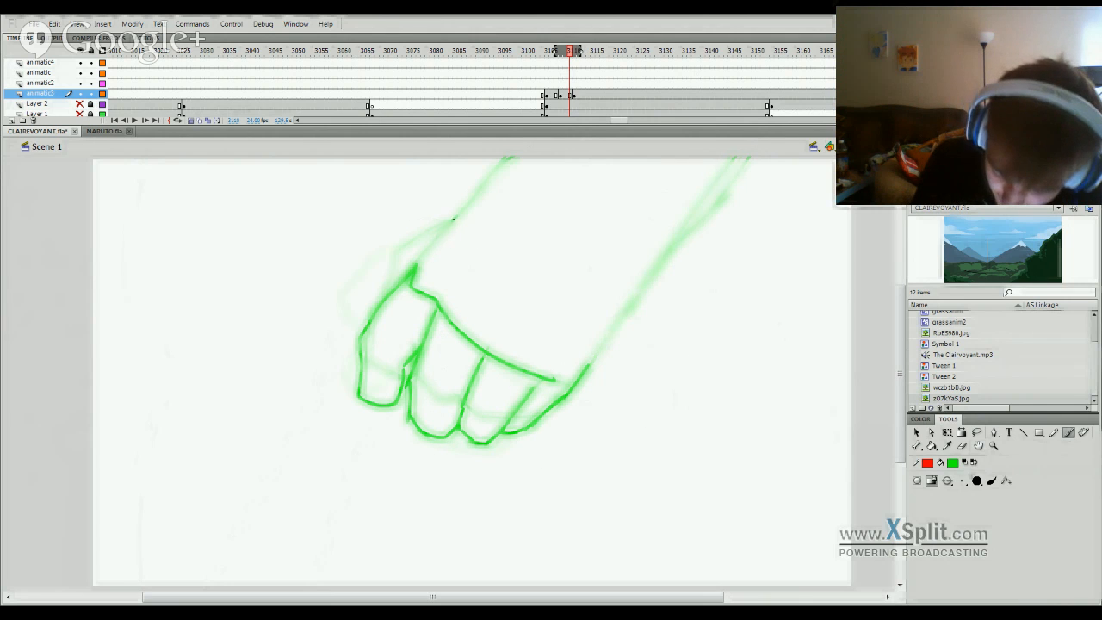
# Step: Paint the in-between hand's thumb and its inner forearm line up to the canvas edge
pyautogui.moveTo(390, 251); pyautogui.dragTo(368, 288)
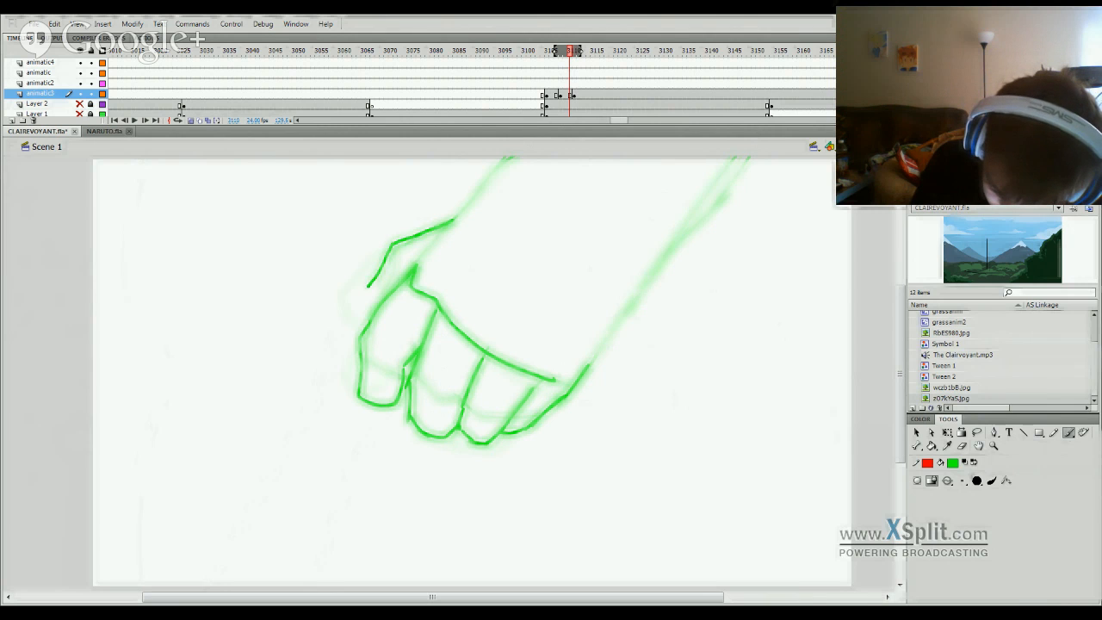
pyautogui.hotkey('ctrl', 'z')
pyautogui.moveTo(444, 224)
pyautogui.mouseDown()
pyautogui.moveTo(383, 256)
pyautogui.moveTo(362, 303)
pyautogui.mouseUp()
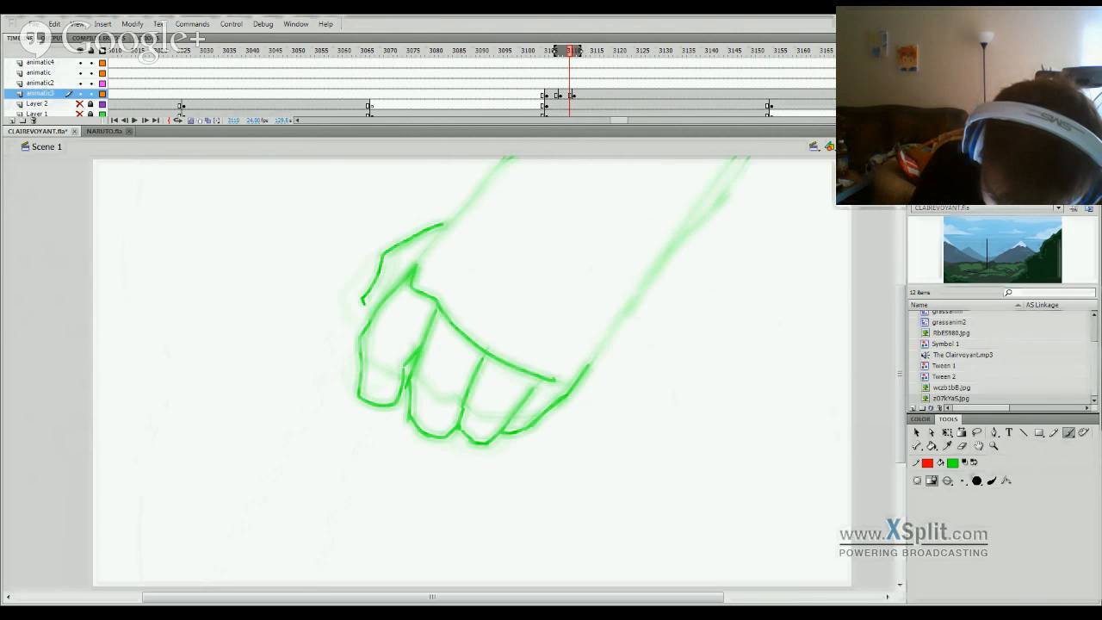
pyautogui.moveTo(419, 258)
pyautogui.mouseDown()
pyautogui.moveTo(499, 166)
pyautogui.moveTo(556, 125)
pyautogui.mouseUp()
pyautogui.hotkey('ctrl', 'z')
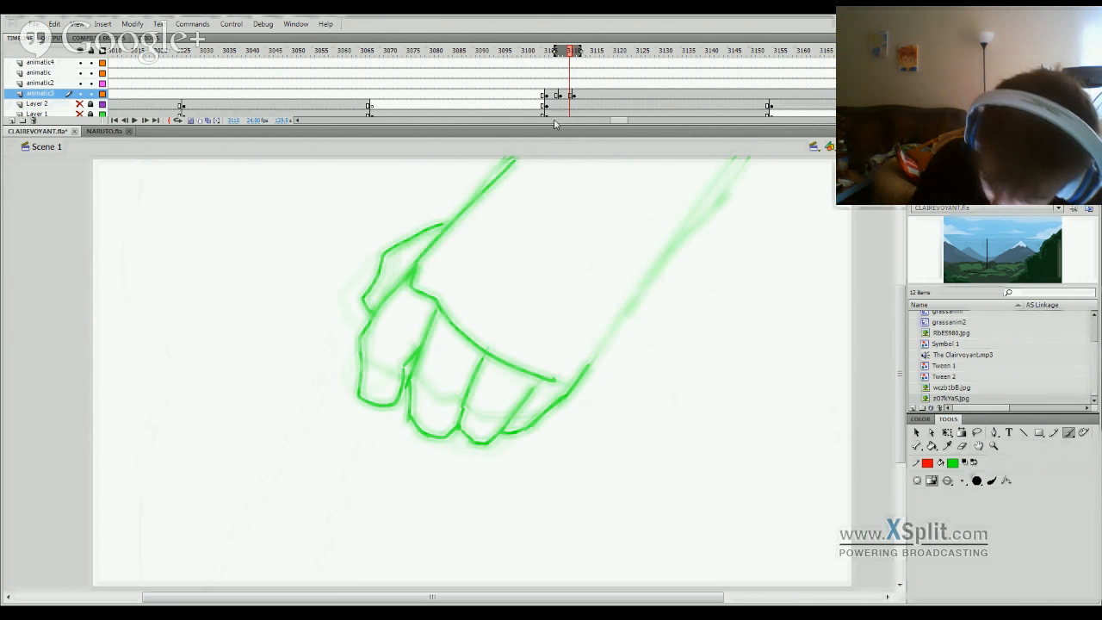
pyautogui.hotkey('ctrl', 'z')
pyautogui.moveTo(414, 267); pyautogui.dragTo(517, 154)
pyautogui.moveTo(477, 194); pyautogui.dragTo(517, 153)
# Step: Paint the outer forearm line from the outer finger to the upper canvas edge, undoing and repainting uneven strokes
pyautogui.moveTo(586, 372); pyautogui.dragTo(672, 269)
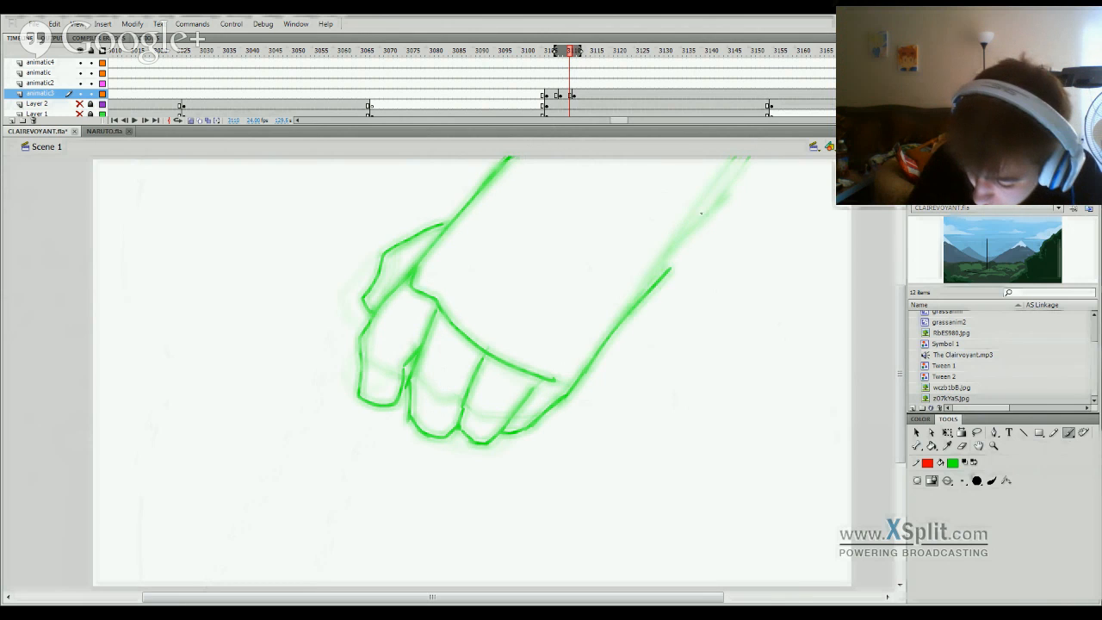
pyautogui.moveTo(605, 357)
pyautogui.mouseDown()
pyautogui.moveTo(713, 197)
pyautogui.moveTo(632, 301)
pyautogui.moveTo(751, 143)
pyautogui.mouseUp()
pyautogui.hotkey('ctrl', 'z')
pyautogui.hotkey('ctrl', 'z')
pyautogui.hotkey('ctrl', 'z')
pyautogui.hotkey('ctrl', 'z')
pyautogui.moveTo(589, 367)
pyautogui.mouseDown()
pyautogui.moveTo(699, 207)
pyautogui.moveTo(594, 359)
pyautogui.moveTo(669, 255)
pyautogui.mouseUp()
pyautogui.hotkey('ctrl', 'z')
pyautogui.hotkey('ctrl', 'z')
pyautogui.hotkey('ctrl', 'z')
pyautogui.moveTo(586, 370)
pyautogui.mouseDown()
pyautogui.moveTo(686, 226)
pyautogui.moveTo(739, 174)
pyautogui.mouseUp()
pyautogui.moveTo(674, 248); pyautogui.dragTo(740, 152)
pyautogui.hotkey('ctrl', 'z')
# Step: Play back the hand animation repeatedly from frame 3105 to check the motion between the three drawings
pyautogui.moveTo(898, 390); pyautogui.dragTo(899, 379)
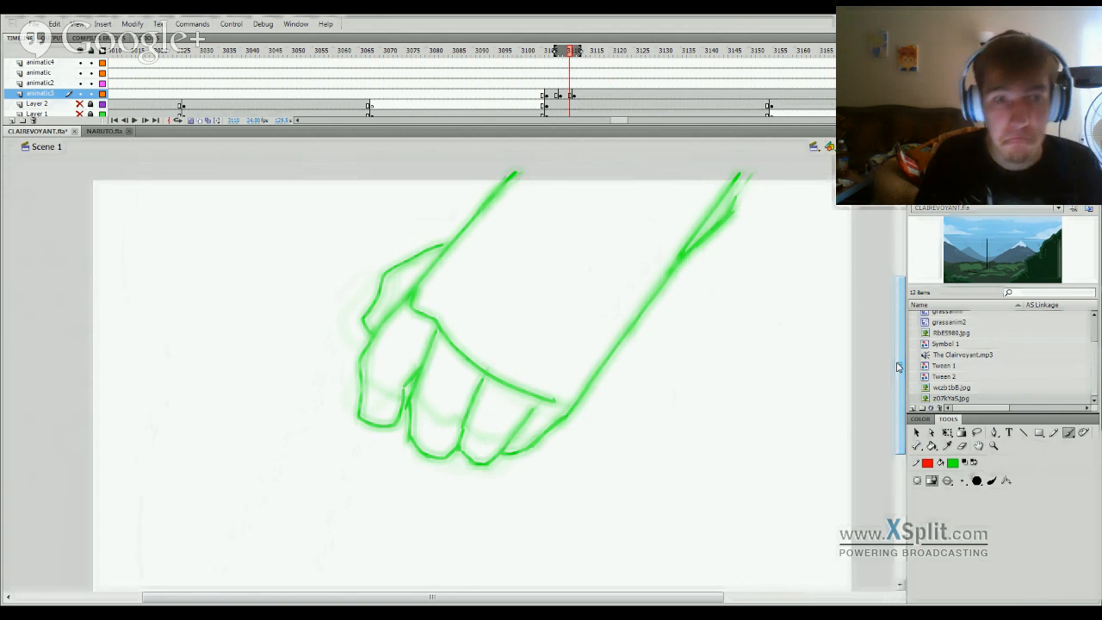
pyautogui.press('q')
pyautogui.moveTo(572, 54); pyautogui.dragTo(546, 70)
pyautogui.press('Return')
pyautogui.press('Return')
pyautogui.press('Return')
pyautogui.press('Return')
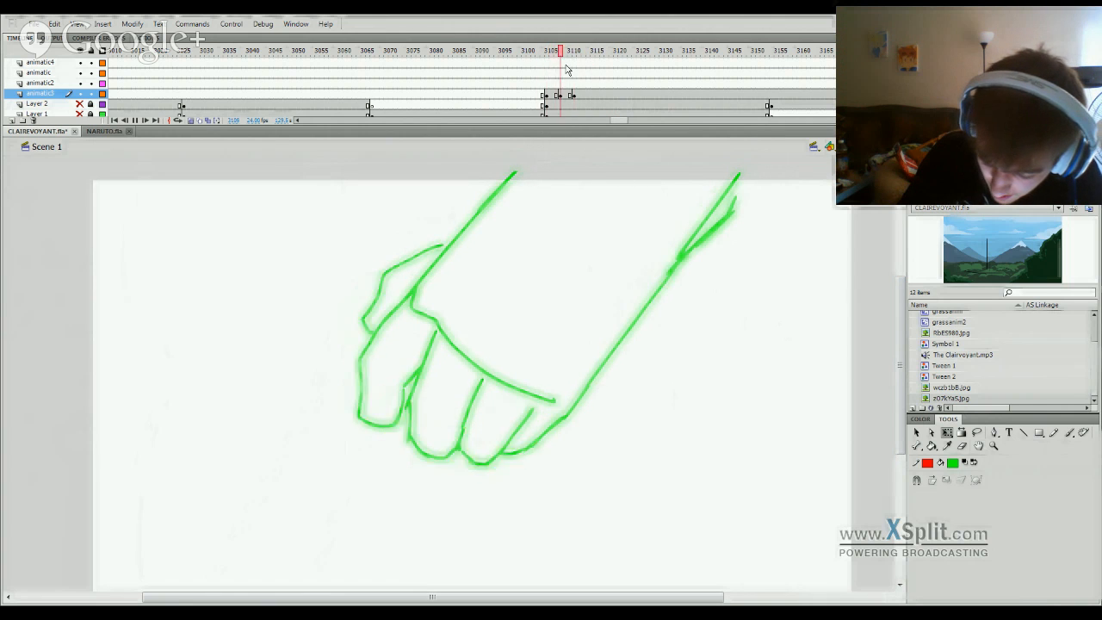
# Step: Move the fist and in-between keyframes ahead of the open hand on animatic3, with the in-between at frame 3100, and go to frame 3089
pyautogui.click(568, 97)
pyautogui.click(574, 97)
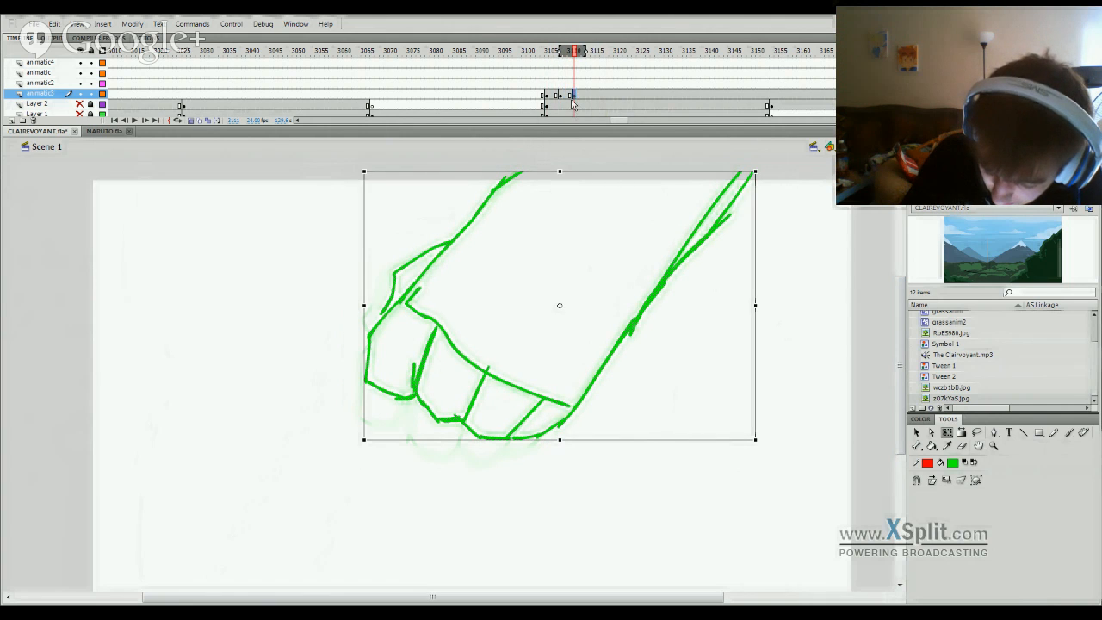
pyautogui.moveTo(574, 97)
pyautogui.mouseDown()
pyautogui.moveTo(502, 99)
pyautogui.moveTo(522, 101)
pyautogui.mouseUp()
pyautogui.click(561, 98)
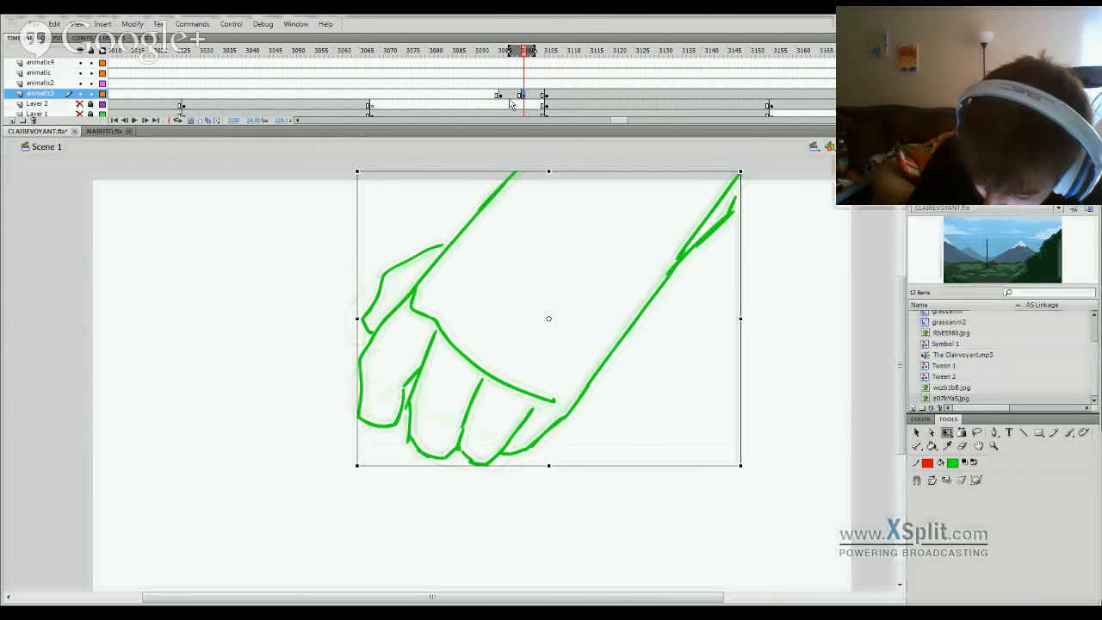
pyautogui.click(510, 98)
pyautogui.click(472, 72)
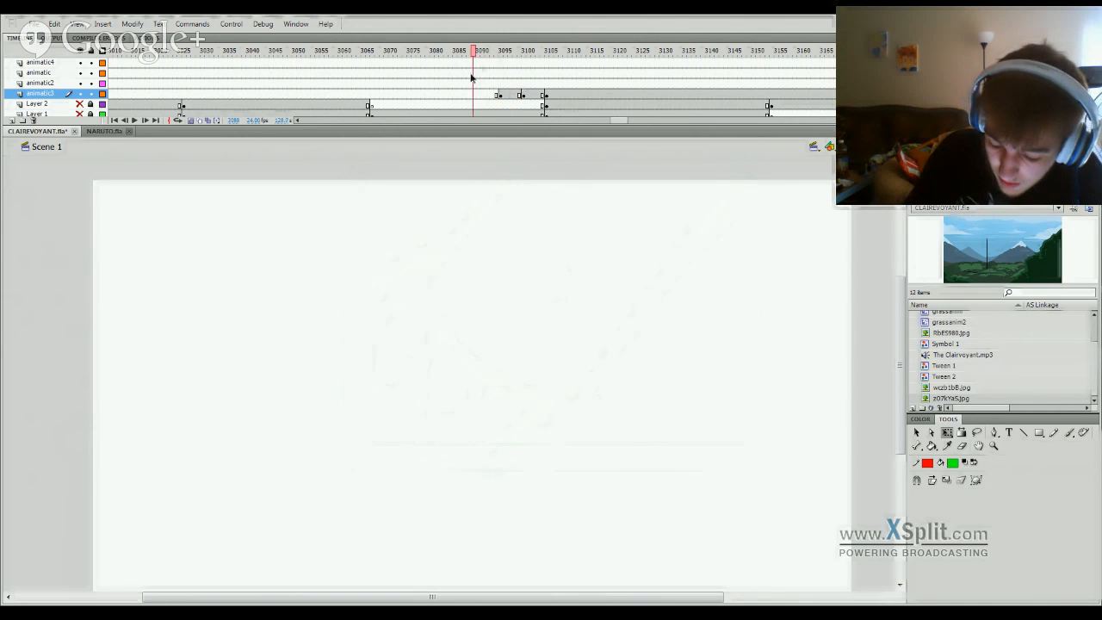
# Step: Play back the hand animation and erase the outer finger's edge from the open-hand drawing at frame 3108
pyautogui.press('Return')
pyautogui.press('Return')
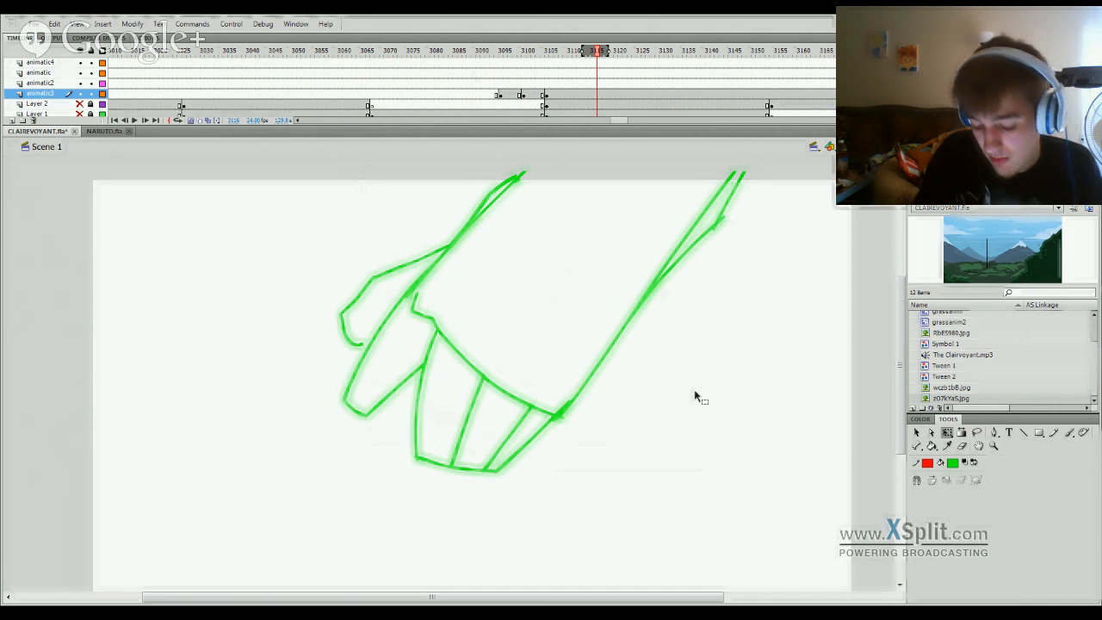
pyautogui.click(560, 98)
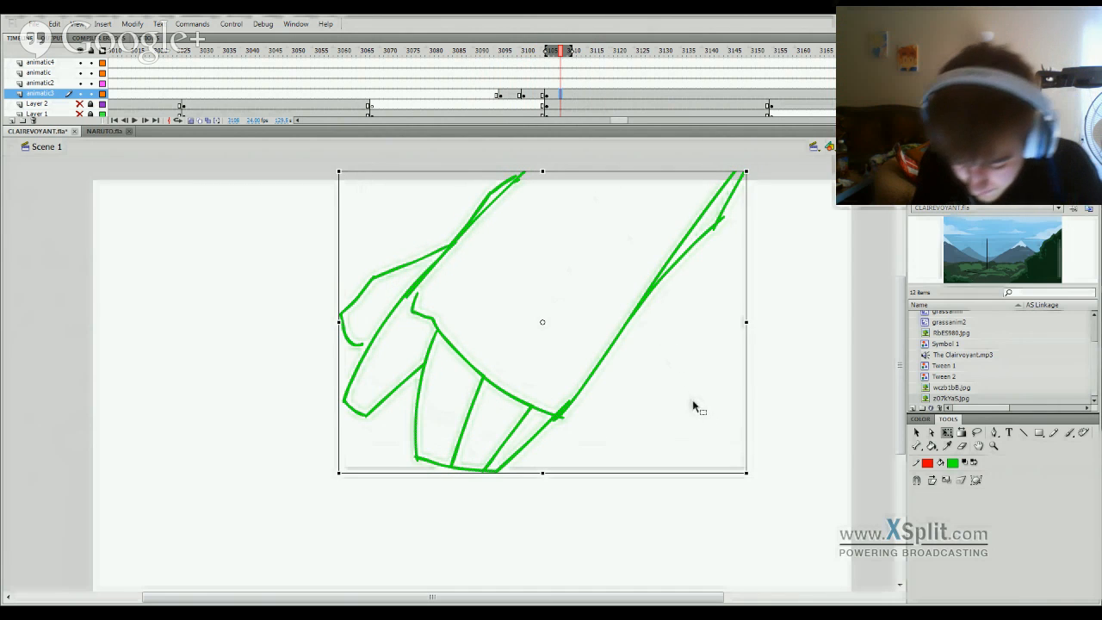
pyautogui.click(961, 446)
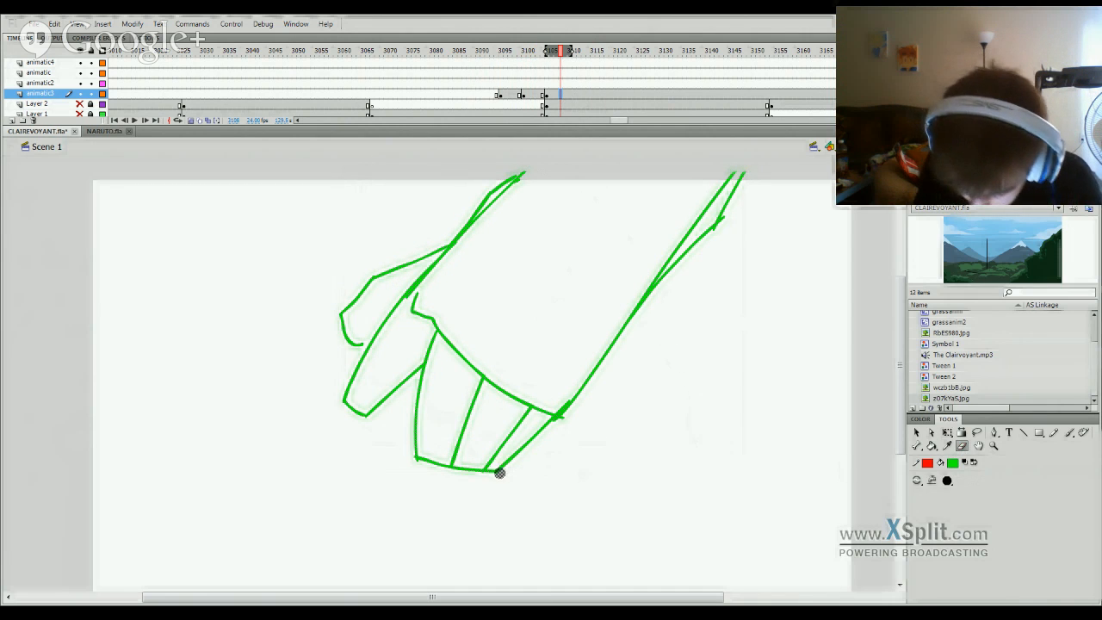
pyautogui.moveTo(499, 473)
pyautogui.mouseDown()
pyautogui.moveTo(554, 424)
pyautogui.moveTo(538, 463)
pyautogui.mouseUp()
# Step: Paint a separate, narrow outer finger on the open hand, undoing and repainting uneven strokes
pyautogui.click(1068, 434)
pyautogui.hotkey('ctrl', 'z')
pyautogui.moveTo(560, 416)
pyautogui.mouseDown()
pyautogui.moveTo(532, 473)
pyautogui.moveTo(515, 445)
pyautogui.moveTo(511, 470)
pyautogui.mouseUp()
pyautogui.hotkey('ctrl', 'z')
pyautogui.moveTo(514, 432)
pyautogui.mouseDown()
pyautogui.moveTo(509, 489)
pyautogui.moveTo(530, 480)
pyautogui.moveTo(550, 440)
pyautogui.mouseUp()
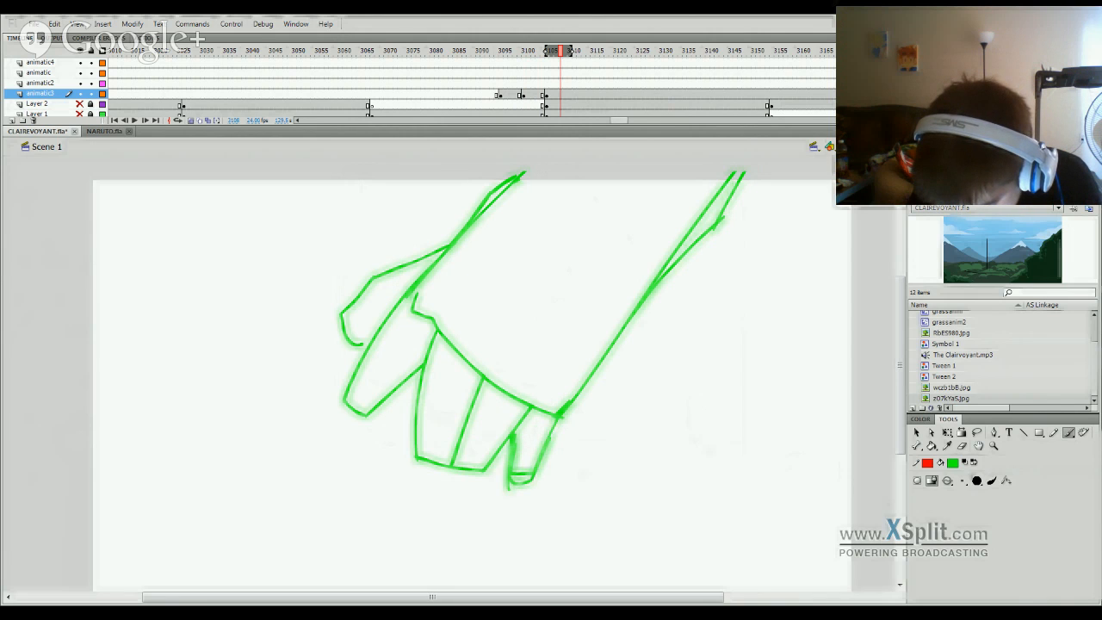
pyautogui.hotkey('ctrl', 'z')
pyautogui.hotkey('ctrl', 'z')
pyautogui.moveTo(509, 484)
pyautogui.mouseDown()
pyautogui.moveTo(536, 473)
pyautogui.moveTo(553, 432)
pyautogui.mouseUp()
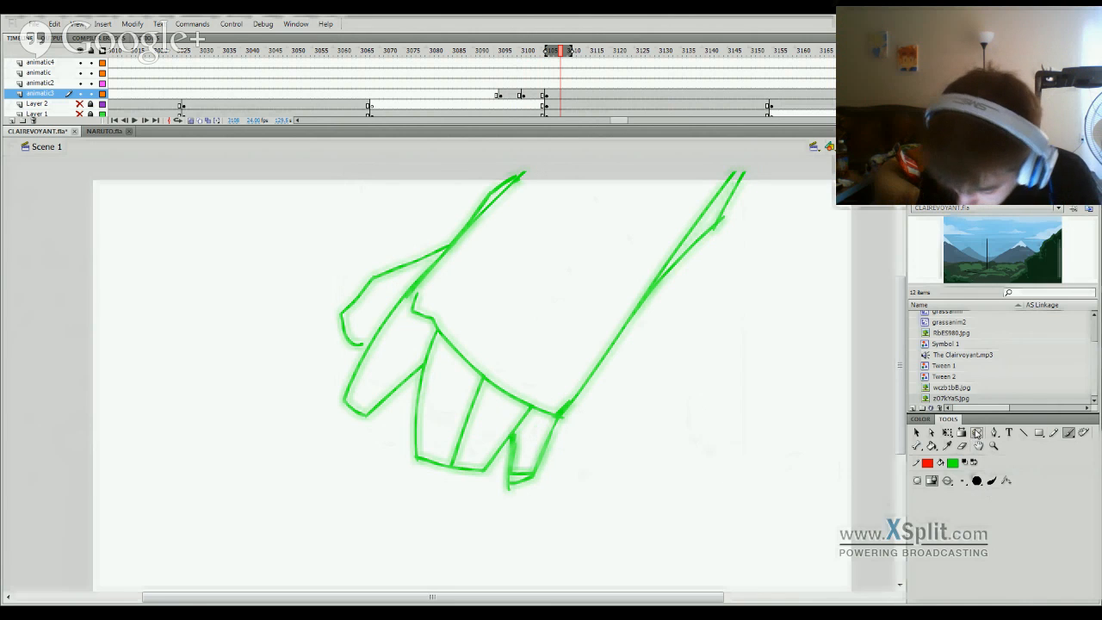
pyautogui.hotkey('ctrl', 'z')
pyautogui.hotkey('ctrl', 'z')
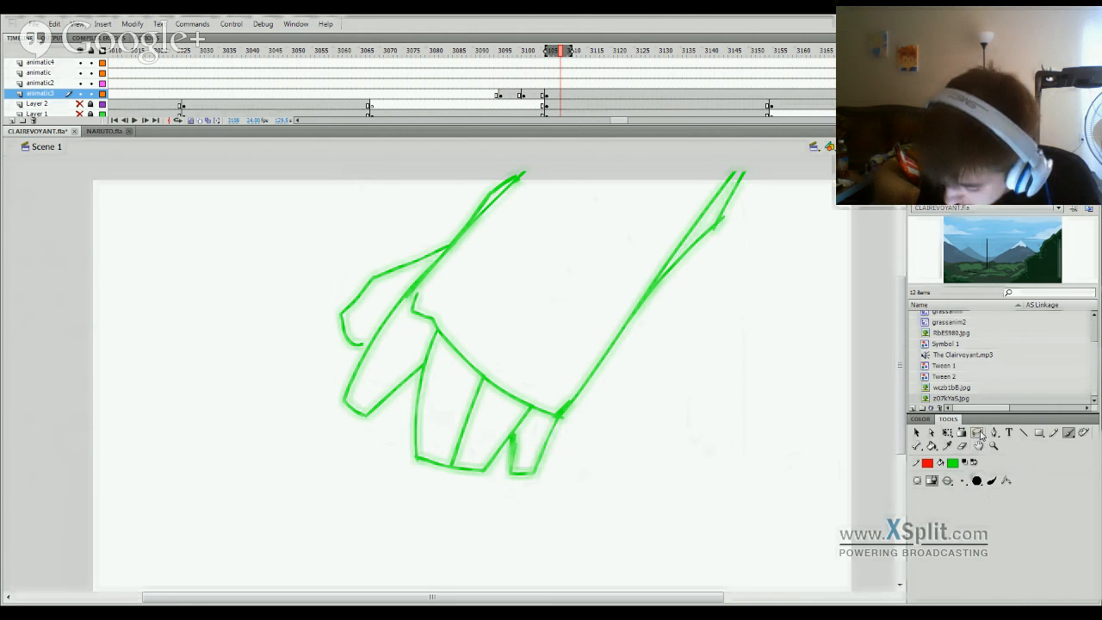
# Step: Lasso the open hand's fingers, stretch them slightly downward and skew them upward on the outer side
pyautogui.click(979, 434)
pyautogui.moveTo(593, 446)
pyautogui.mouseDown()
pyautogui.moveTo(487, 386)
pyautogui.moveTo(412, 324)
pyautogui.moveTo(373, 328)
pyautogui.moveTo(320, 413)
pyautogui.moveTo(536, 503)
pyautogui.moveTo(578, 446)
pyautogui.moveTo(532, 488)
pyautogui.mouseUp()
pyautogui.press('q')
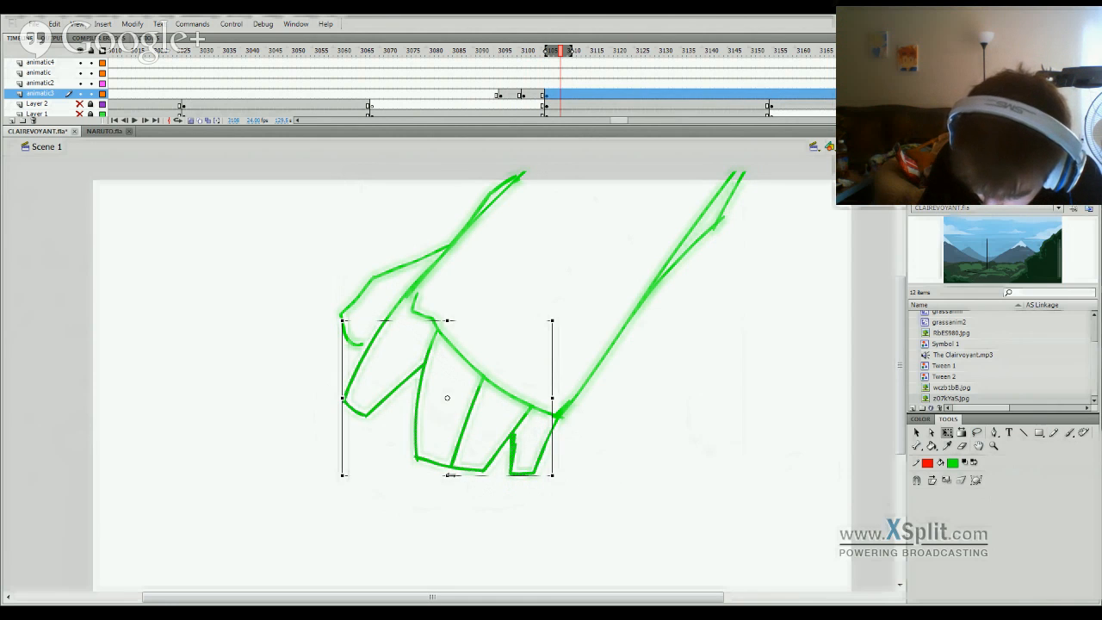
pyautogui.moveTo(446, 475); pyautogui.dragTo(446, 498)
pyautogui.moveTo(551, 409); pyautogui.dragTo(556, 393)
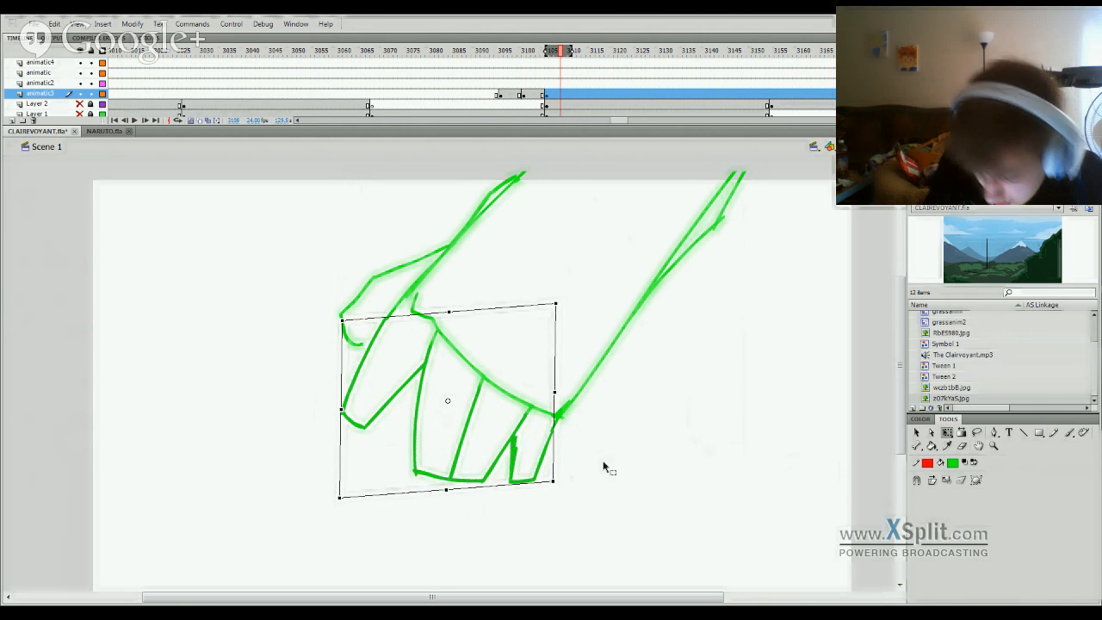
pyautogui.click(689, 443)
# Step: Play back the hand animation to check the reshaped fingers, and go back to the fist drawing
pyautogui.moveTo(544, 86)
pyautogui.mouseDown()
pyautogui.moveTo(509, 86)
pyautogui.moveTo(566, 75)
pyautogui.moveTo(466, 141)
pyautogui.mouseUp()
pyautogui.press('Return')
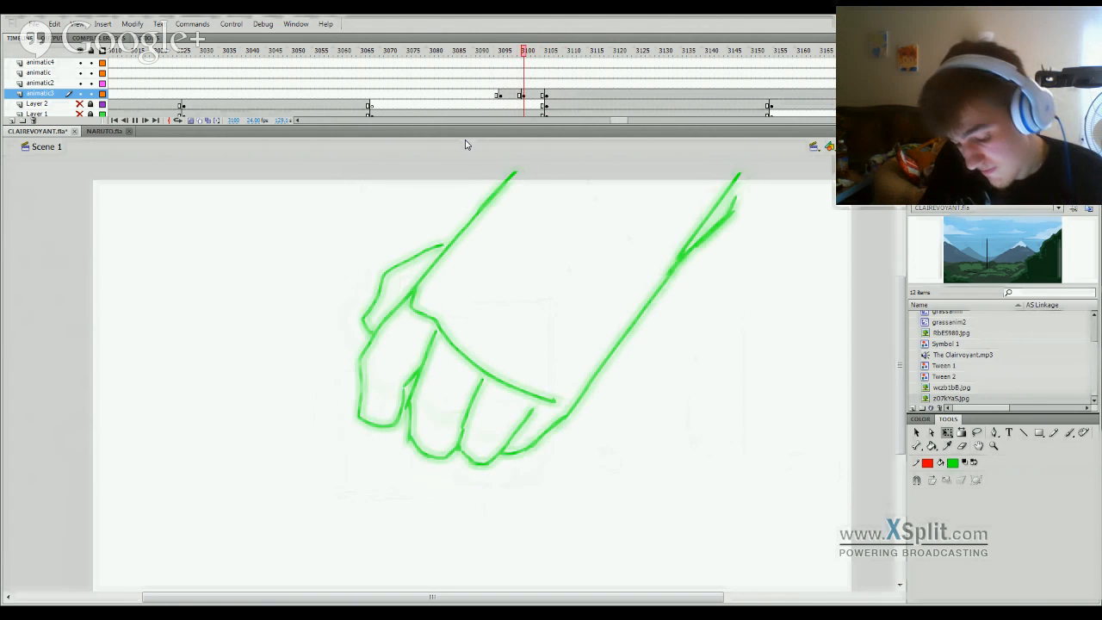
pyautogui.press('Return')
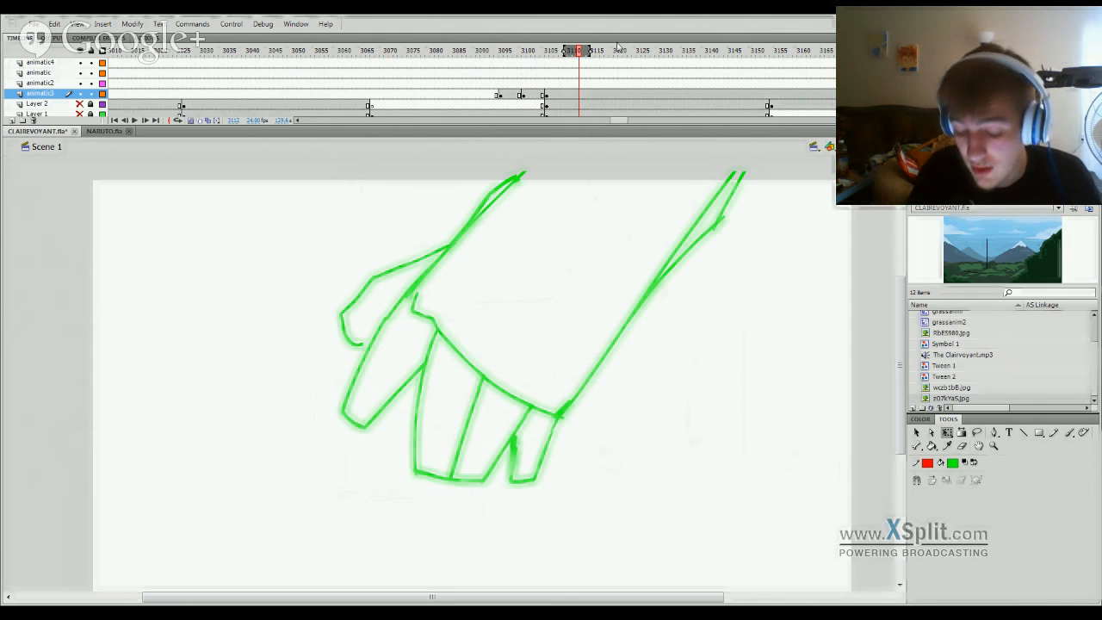
pyautogui.moveTo(508, 48)
pyautogui.mouseDown()
pyautogui.moveTo(492, 48)
pyautogui.moveTo(780, 45)
pyautogui.moveTo(270, 43)
pyautogui.moveTo(429, 36)
pyautogui.moveTo(319, 43)
pyautogui.moveTo(387, 43)
pyautogui.moveTo(332, 62)
pyautogui.moveTo(395, 52)
pyautogui.moveTo(316, 55)
pyautogui.moveTo(326, 103)
pyautogui.mouseUp()
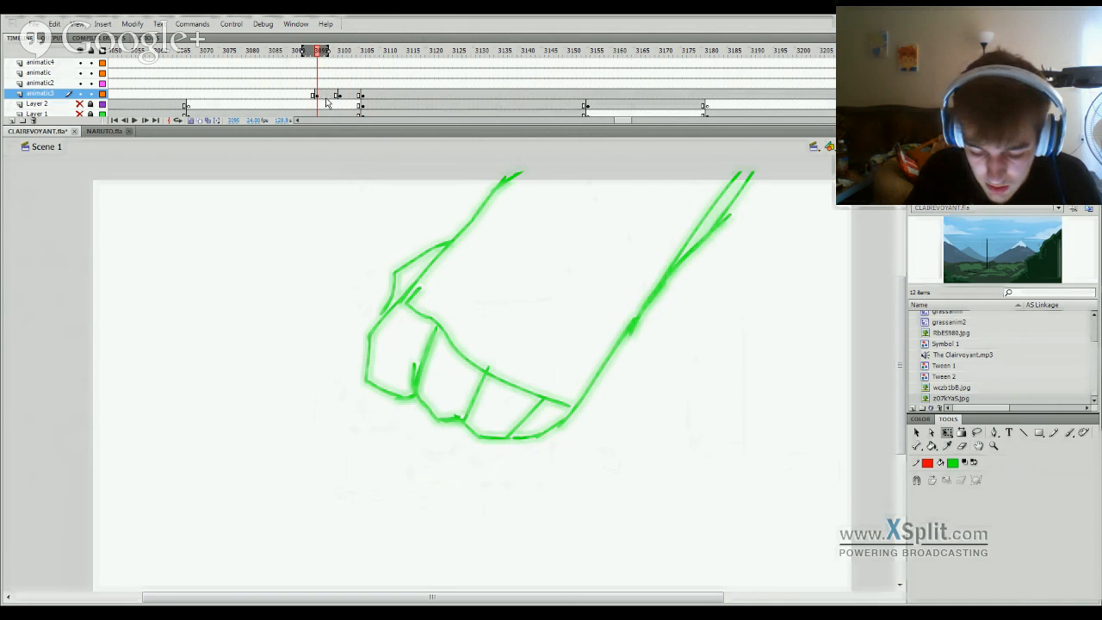
# Step: Show Layer 1 and Layer 2, unlock Layer 2 and delete its grey hand sketch from the keyframe at 3105
pyautogui.click(327, 96)
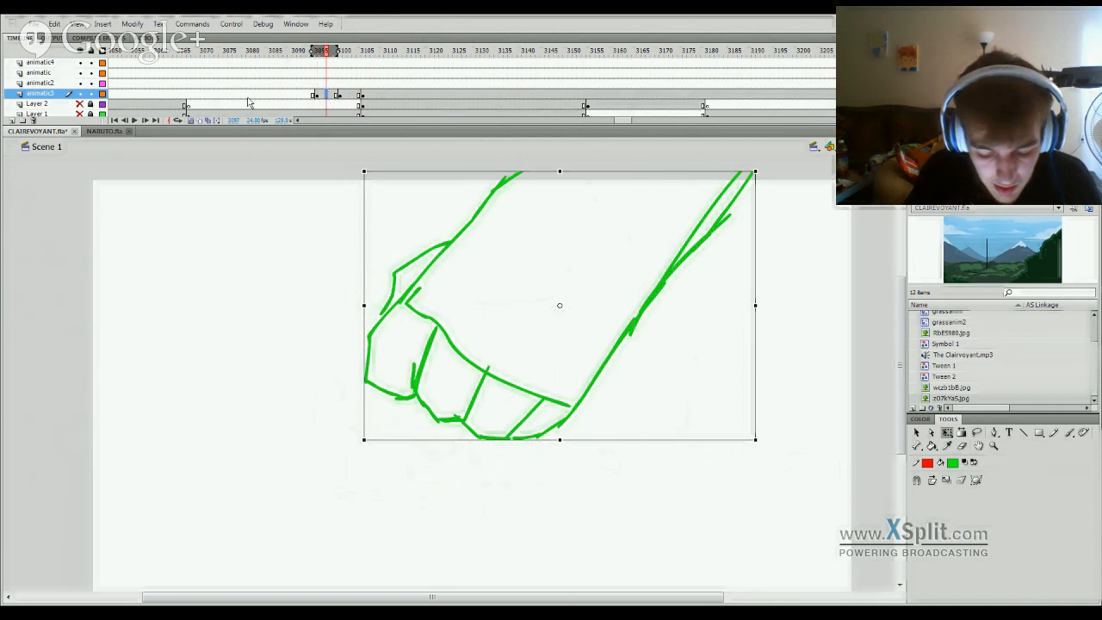
pyautogui.click(80, 113)
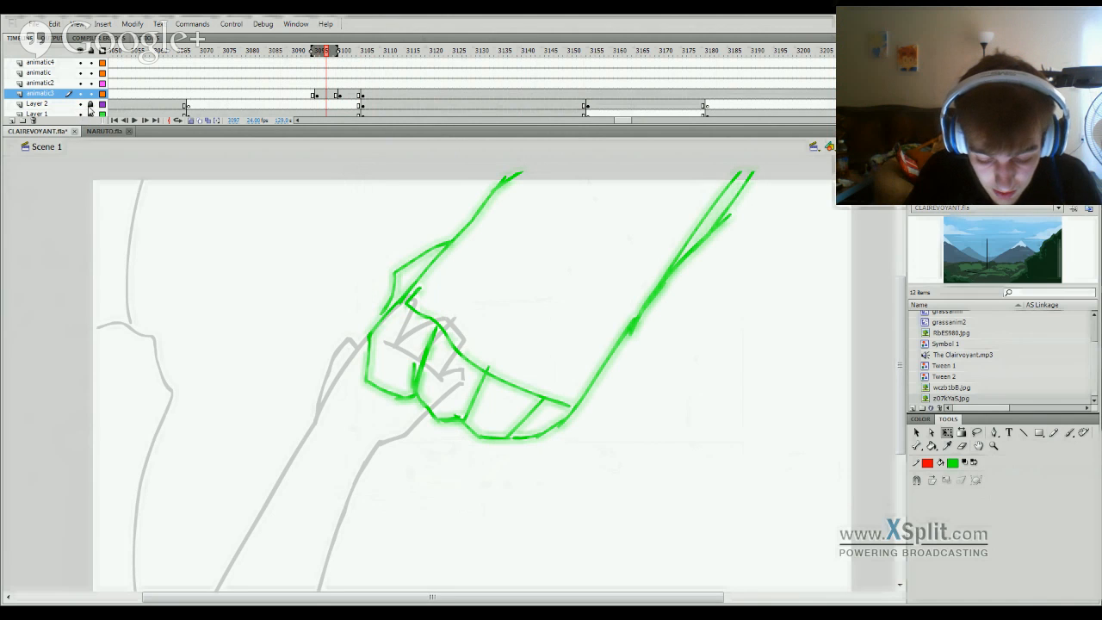
pyautogui.click(377, 105)
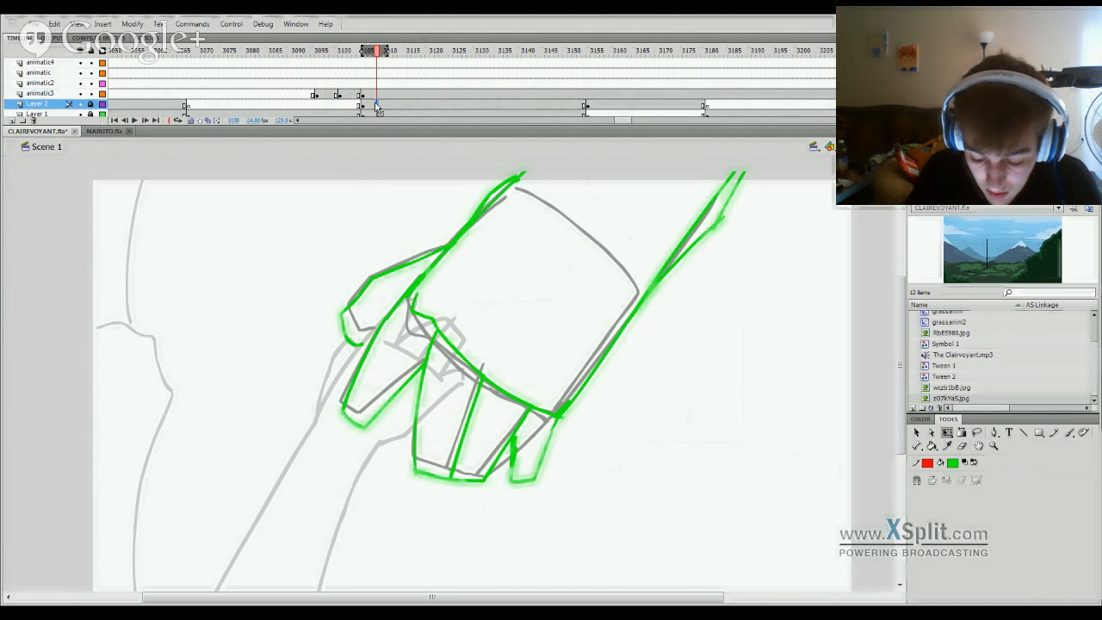
pyautogui.click(360, 105)
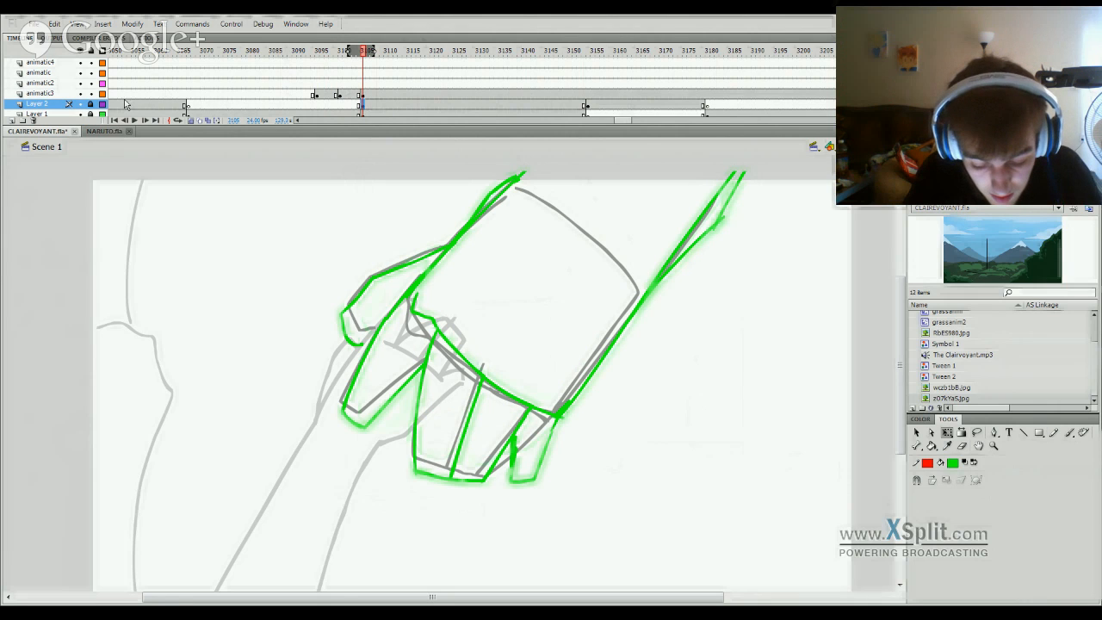
pyautogui.click(387, 105)
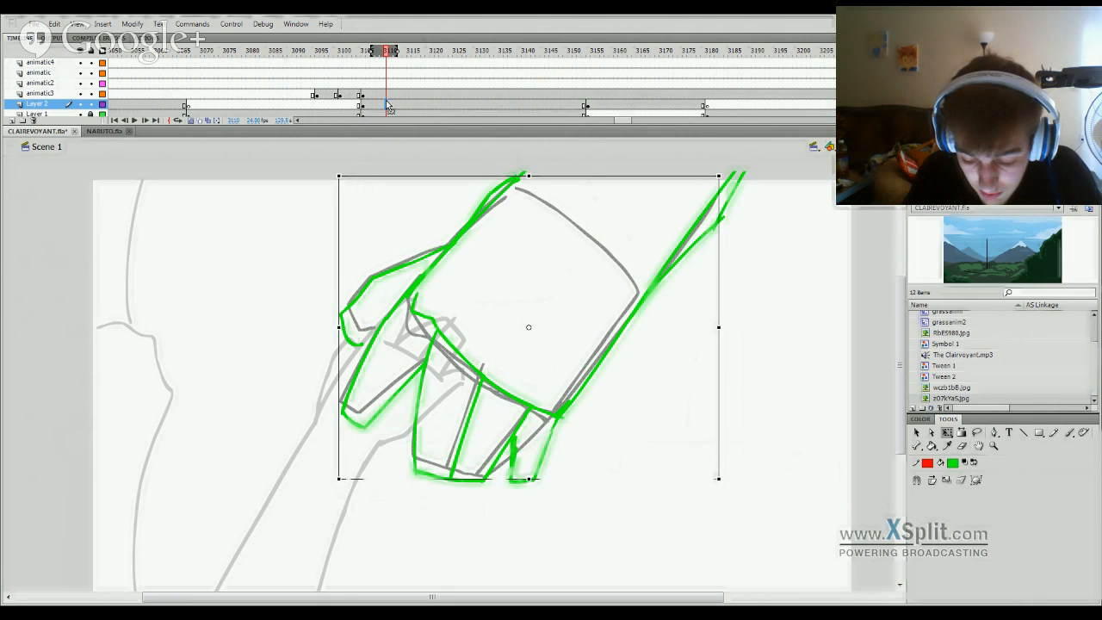
pyautogui.click(606, 107)
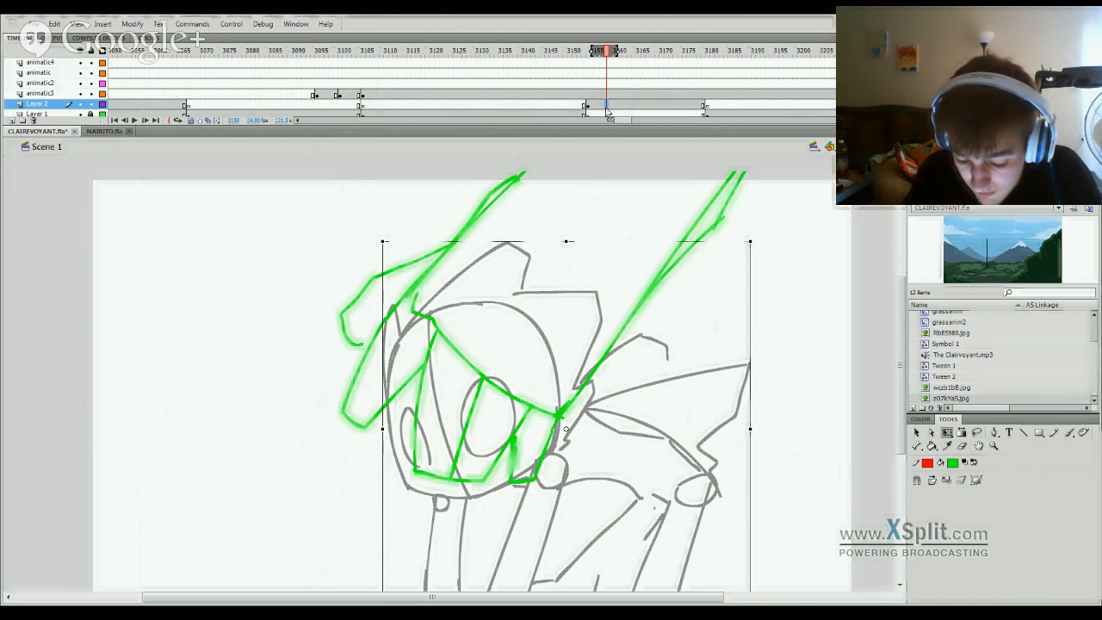
# Step: Add a keyframe at frame 3154 on animatic3, clear the hand from it, and play back the hand animation
pyautogui.click(589, 95)
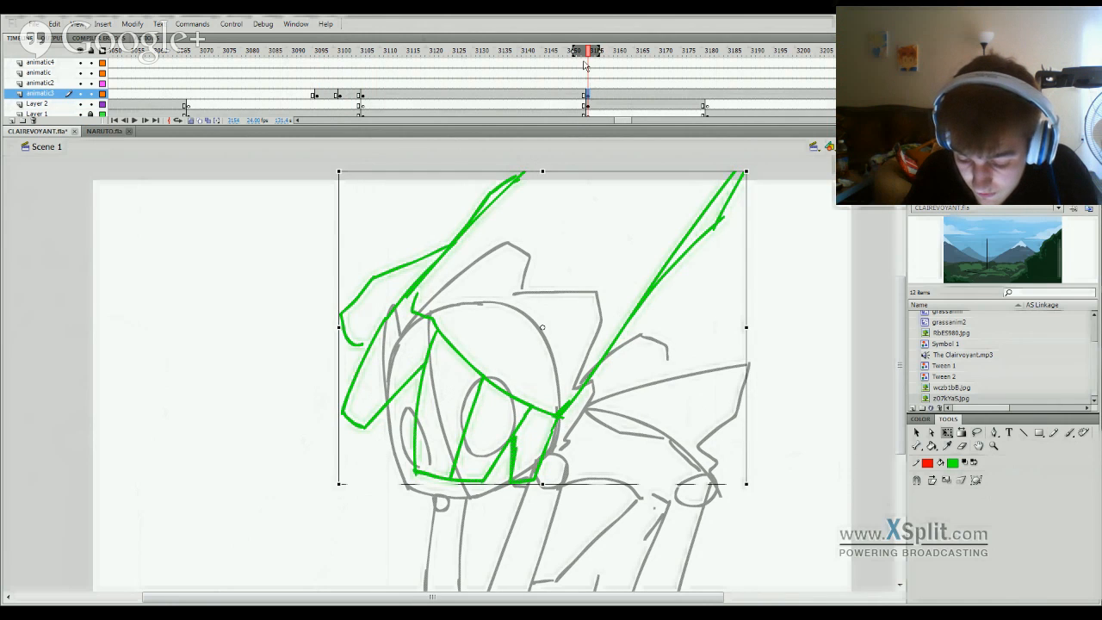
pyautogui.press('Delete')
pyautogui.click(237, 92)
pyautogui.press('Return')
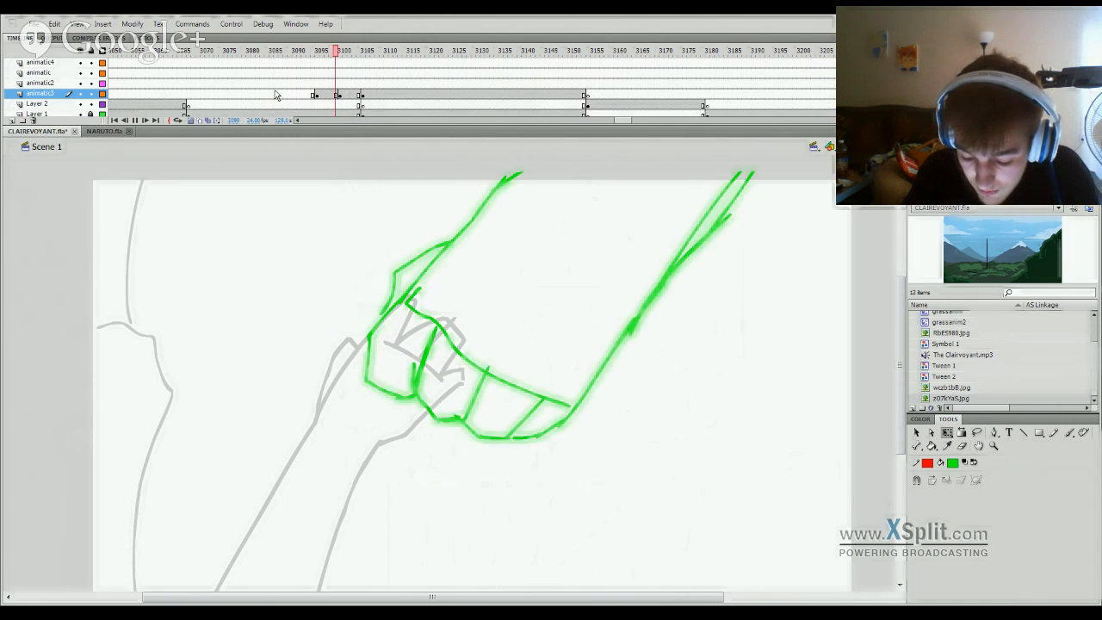
pyautogui.click(327, 95)
pyautogui.moveTo(585, 406)
pyautogui.mouseDown()
pyautogui.moveTo(684, 288)
pyautogui.moveTo(668, 262)
pyautogui.mouseUp()
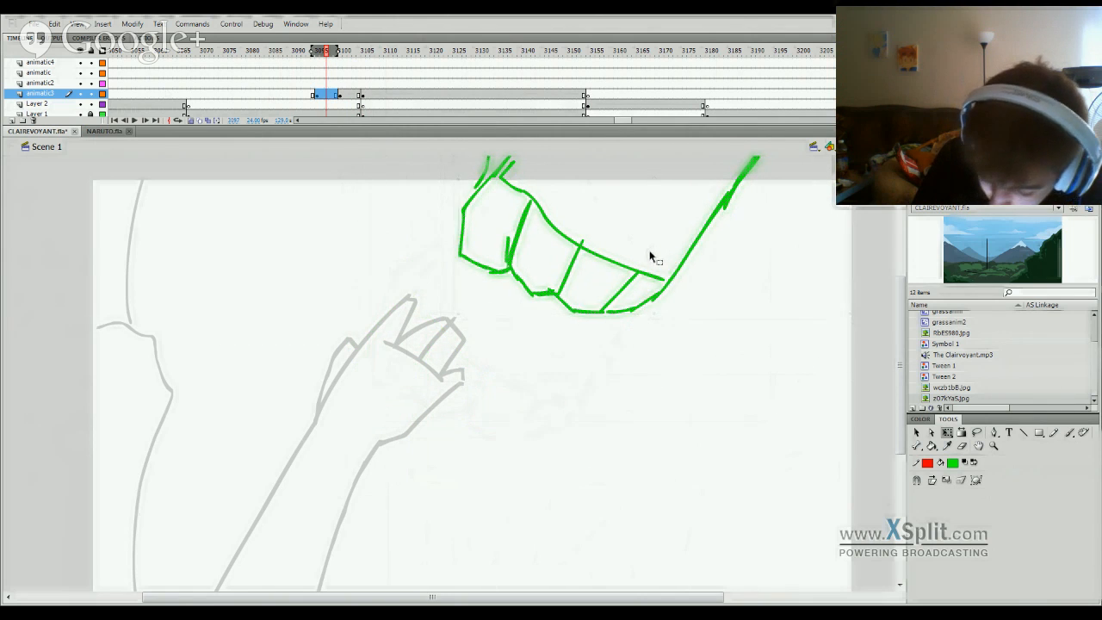
pyautogui.hotkey('ctrl', 'z')
pyautogui.click(714, 467)
# Step: Add a keyframe at frame 3098 on animatic3, clear its drawing, and hide Layer 1
pyautogui.click(333, 97)
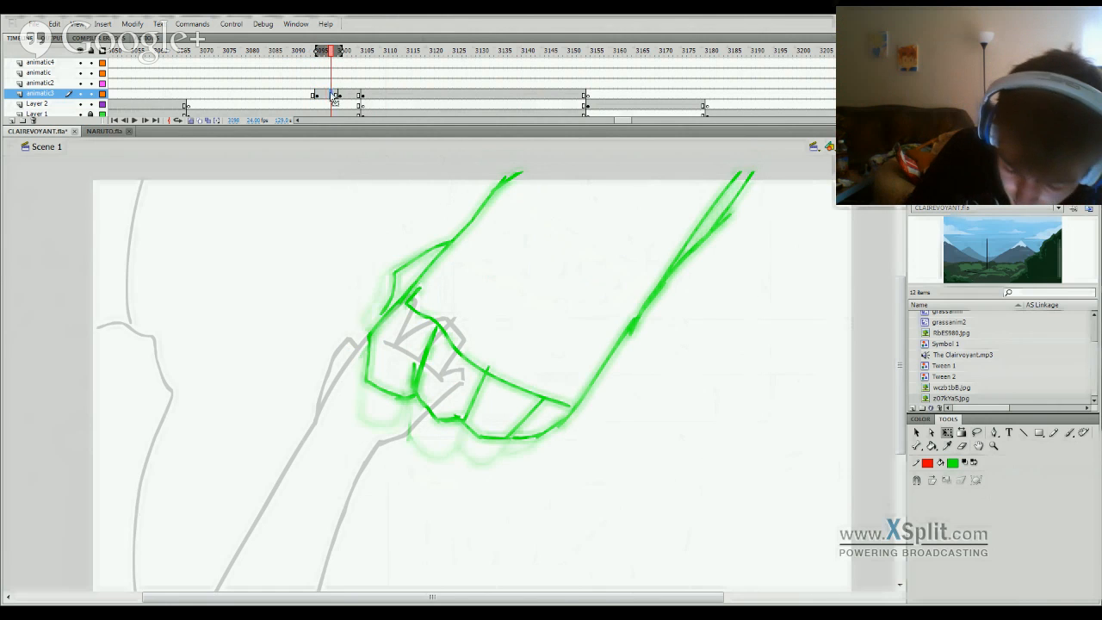
pyautogui.press('F6')
pyautogui.press('Delete')
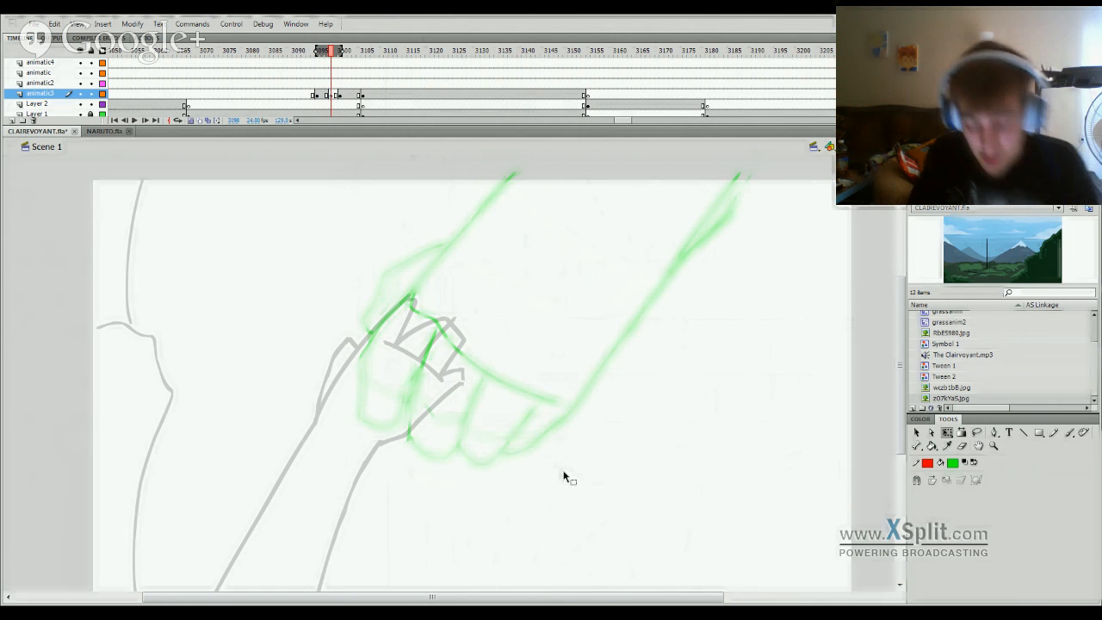
pyautogui.click(80, 113)
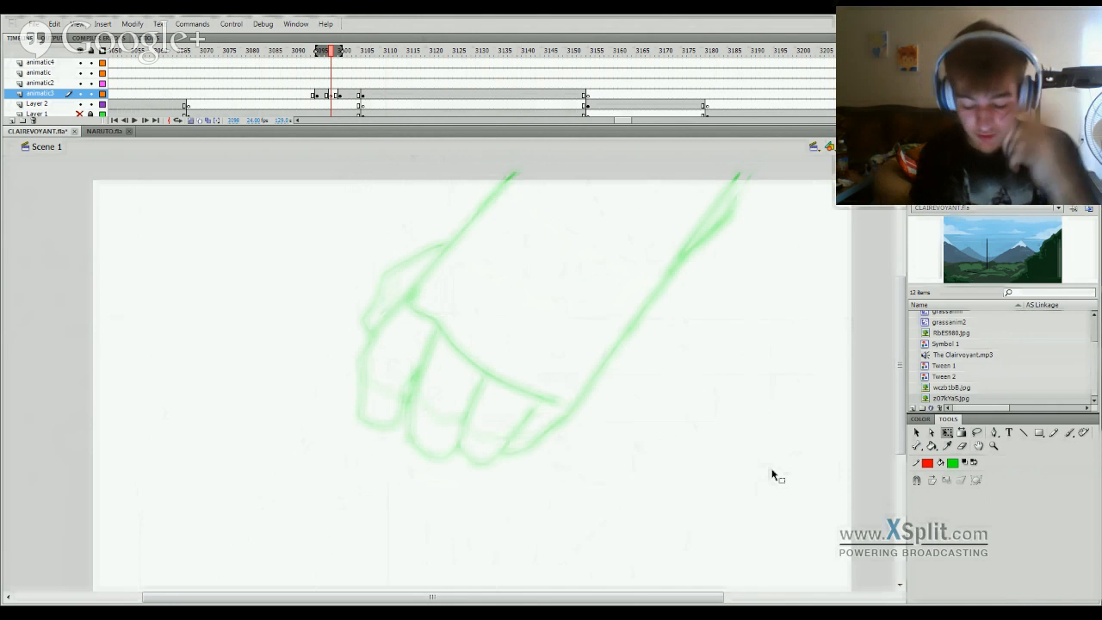
# Step: Review the in-between drawing at frame 3103 and the open hand following it, and return to frame 3098
pyautogui.click(353, 51)
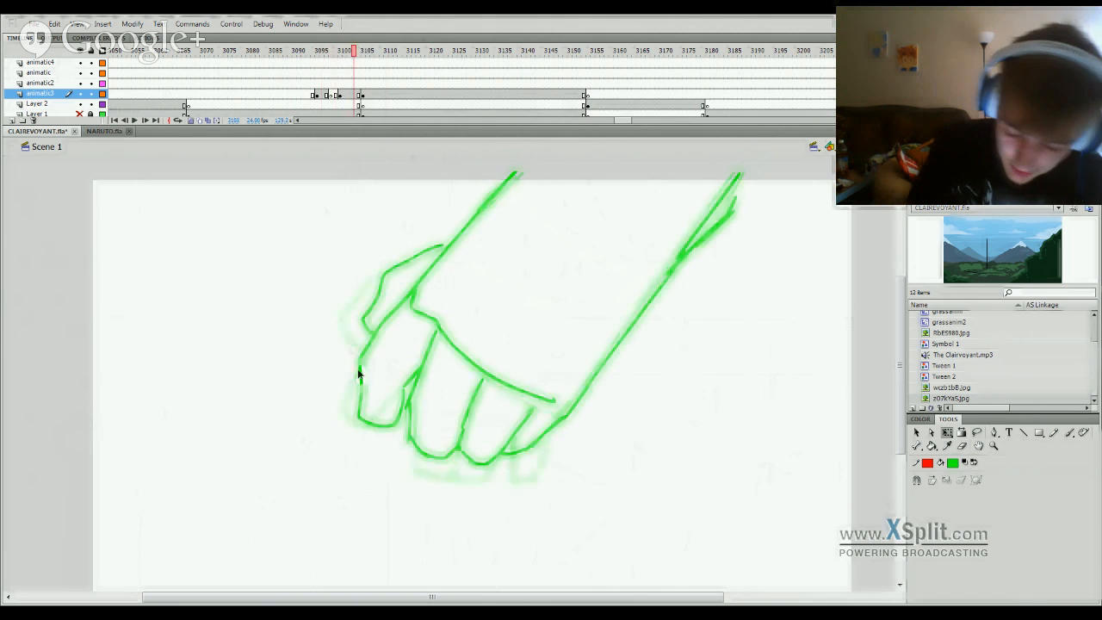
pyautogui.moveTo(359, 370)
pyautogui.mouseDown()
pyautogui.moveTo(325, 429)
pyautogui.moveTo(377, 459)
pyautogui.moveTo(379, 513)
pyautogui.moveTo(335, 528)
pyautogui.moveTo(410, 519)
pyautogui.mouseUp()
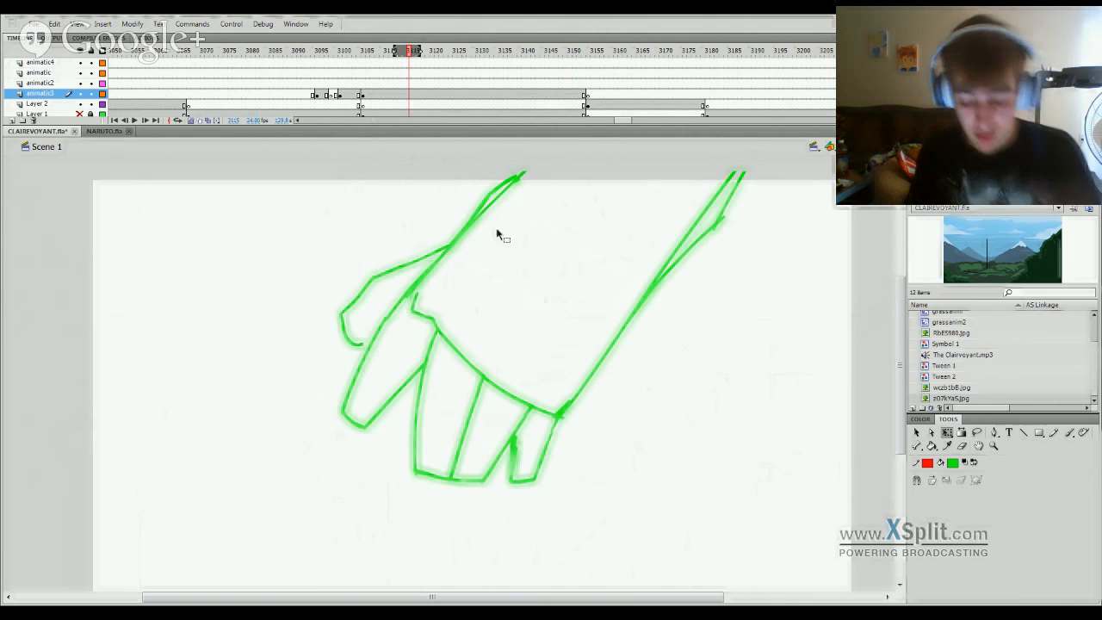
pyautogui.click(331, 60)
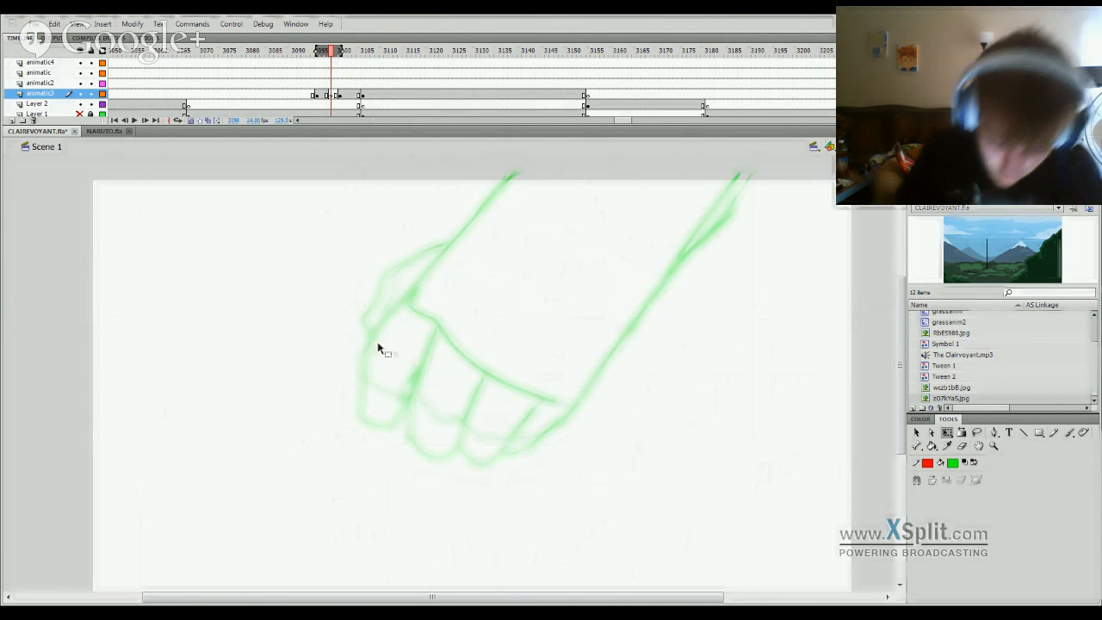
# Step: Paint the inner forearm line at frame 3098 from the index finger past the upper canvas edge, redoing uneven strokes
pyautogui.press('b')
pyautogui.moveTo(364, 338); pyautogui.dragTo(419, 284)
pyautogui.hotkey('ctrl', 'z')
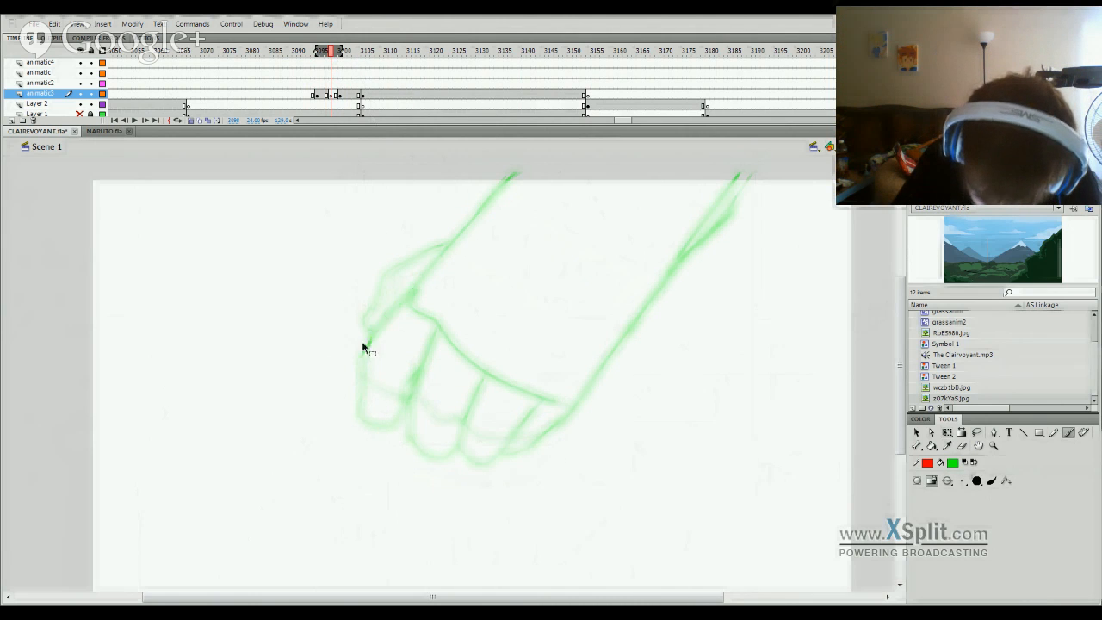
pyautogui.moveTo(364, 344); pyautogui.dragTo(526, 158)
pyautogui.hotkey('ctrl', 'z')
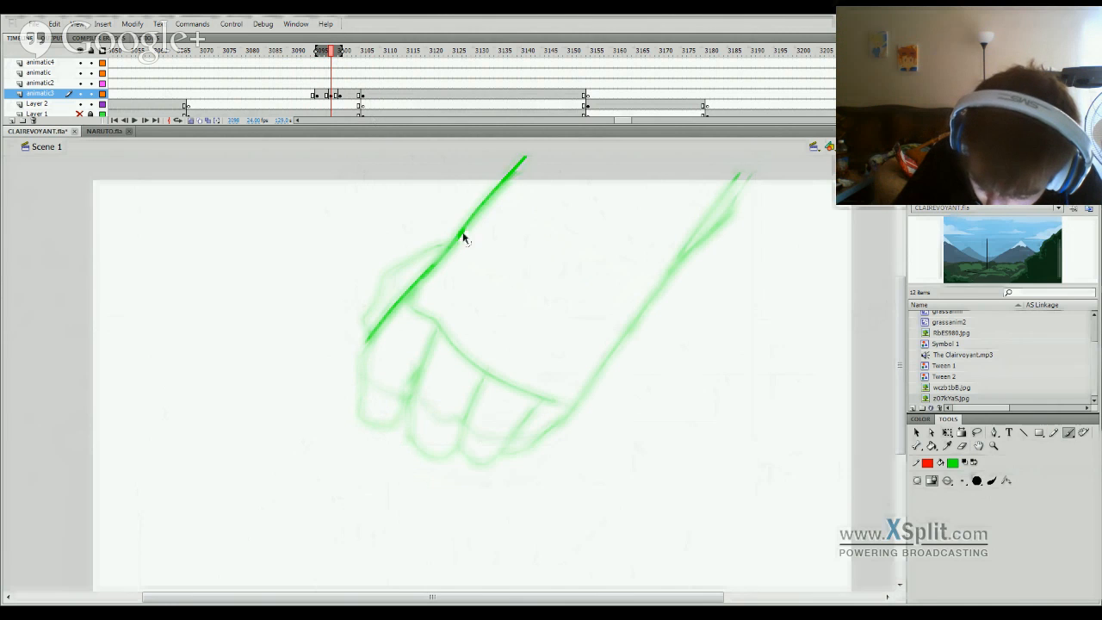
pyautogui.hotkey('ctrl', 'z')
pyautogui.hotkey('ctrl', 'z')
pyautogui.moveTo(366, 343); pyautogui.dragTo(523, 157)
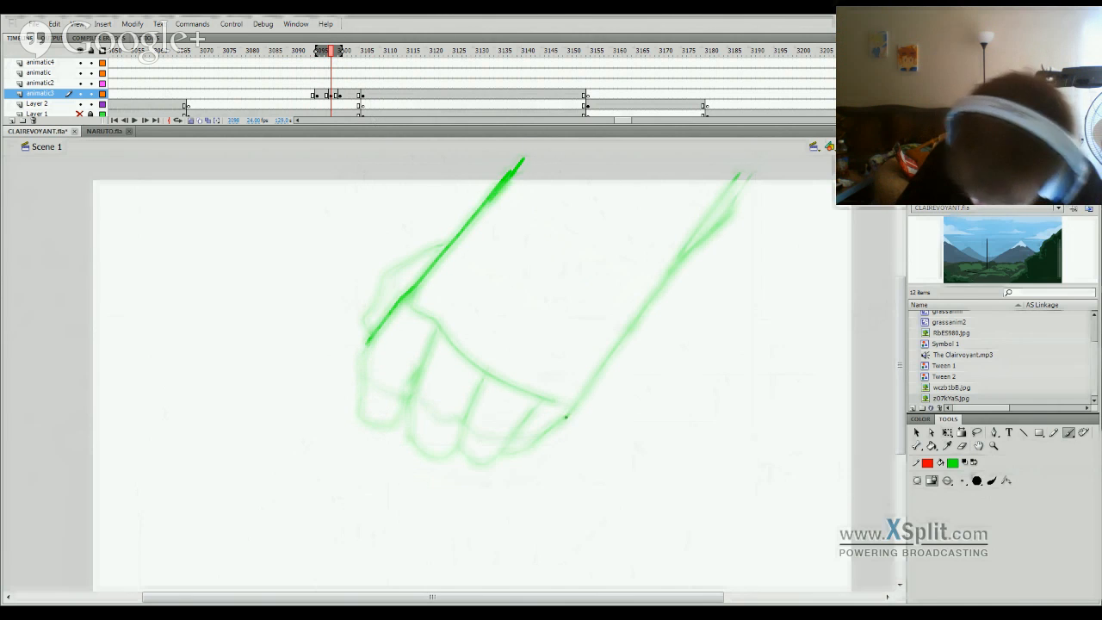
# Step: Paint the outer forearm line at frame 3098 from the outer knuckle to the upper canvas edge, undoing misaligned strokes and thickening its upper end
pyautogui.moveTo(566, 418); pyautogui.dragTo(768, 162)
pyautogui.hotkey('ctrl', 'z')
pyautogui.hotkey('ctrl', 'z')
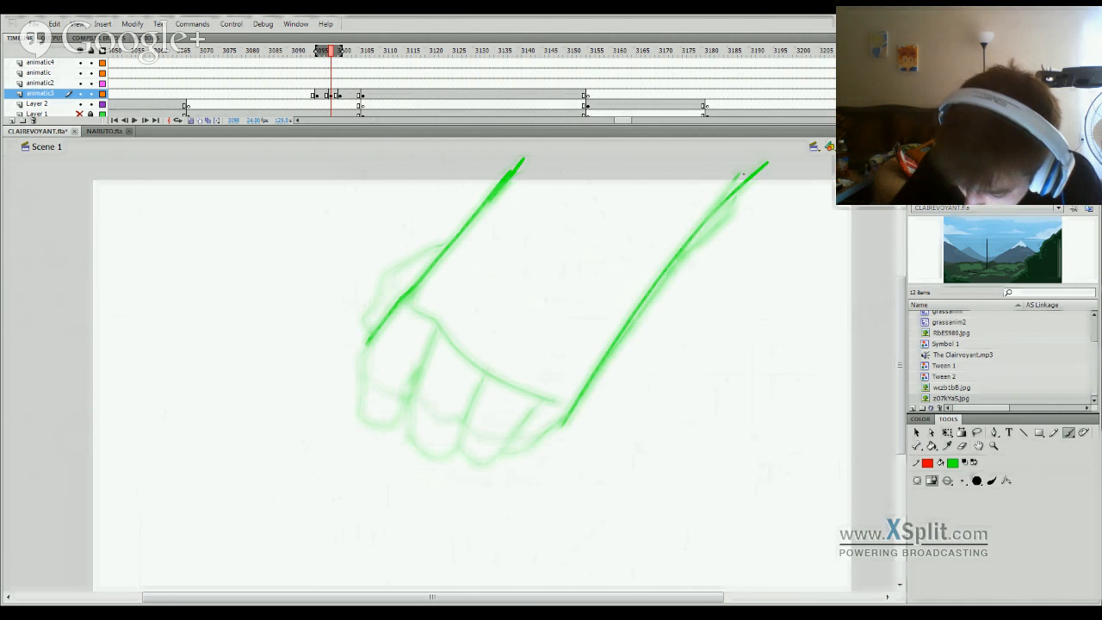
pyautogui.hotkey('ctrl', 'z')
pyautogui.moveTo(567, 423); pyautogui.dragTo(769, 141)
pyautogui.hotkey('ctrl', 'z')
pyautogui.moveTo(569, 420)
pyautogui.mouseDown()
pyautogui.moveTo(771, 157)
pyautogui.moveTo(716, 204)
pyautogui.mouseUp()
pyautogui.hotkey('ctrl', 'z')
pyautogui.hotkey('ctrl', 'z')
pyautogui.moveTo(565, 422); pyautogui.dragTo(751, 171)
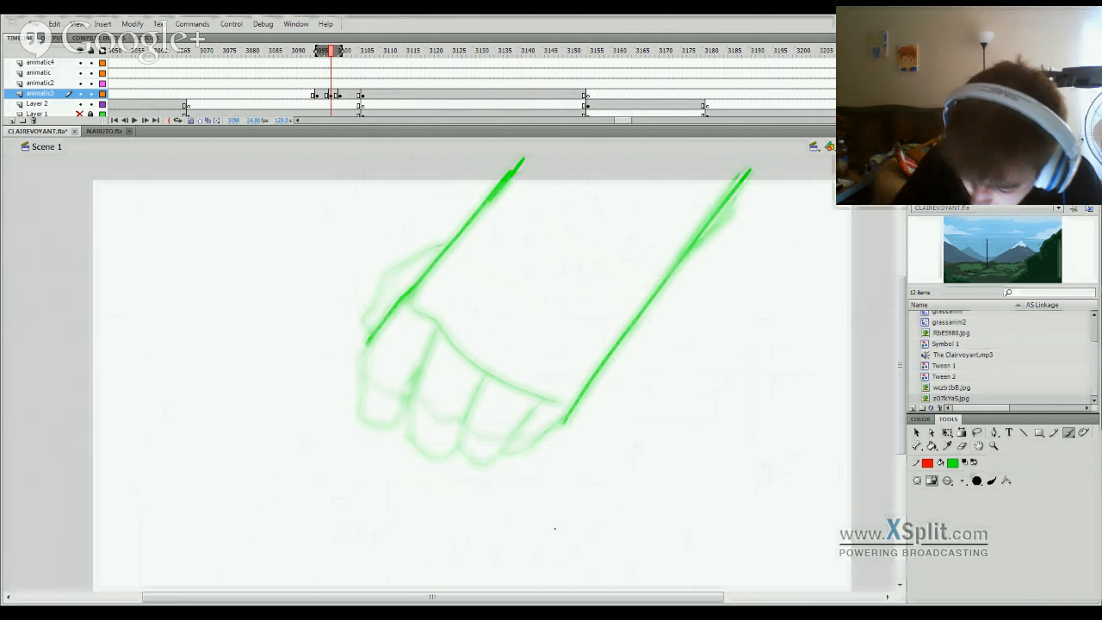
pyautogui.moveTo(677, 268)
pyautogui.mouseDown()
pyautogui.moveTo(724, 221)
pyautogui.moveTo(748, 168)
pyautogui.mouseUp()
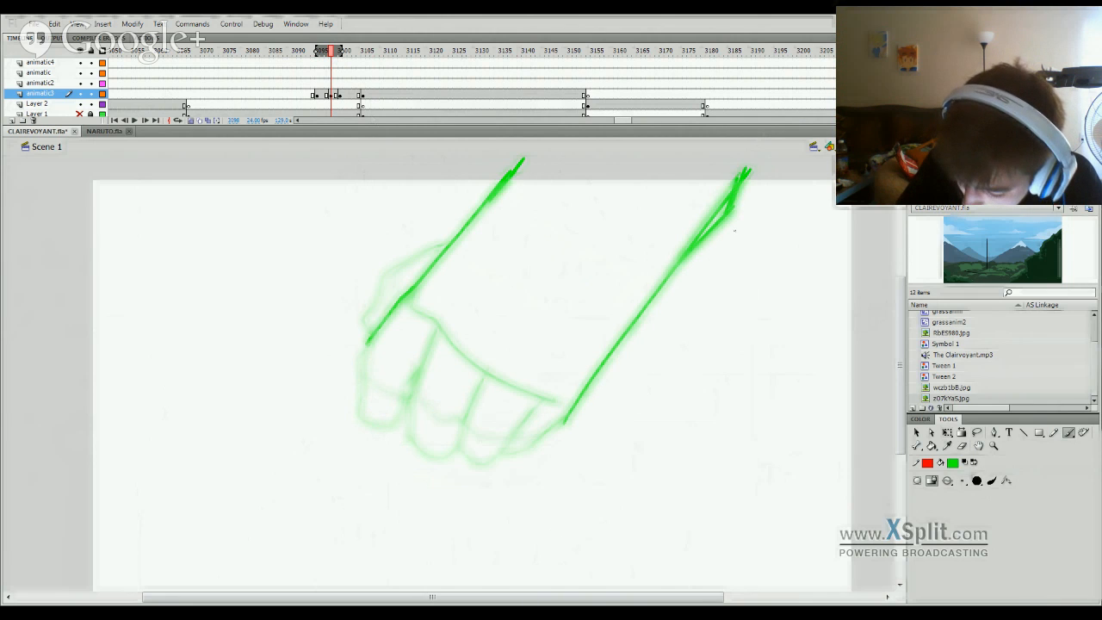
# Step: Paint the little finger, remaining curled fingers, knuckle line and thumb at frame 3098, and play back the motion
pyautogui.moveTo(565, 420)
pyautogui.mouseDown()
pyautogui.moveTo(517, 446)
pyautogui.moveTo(531, 413)
pyautogui.moveTo(498, 448)
pyautogui.moveTo(463, 443)
pyautogui.moveTo(479, 380)
pyautogui.mouseUp()
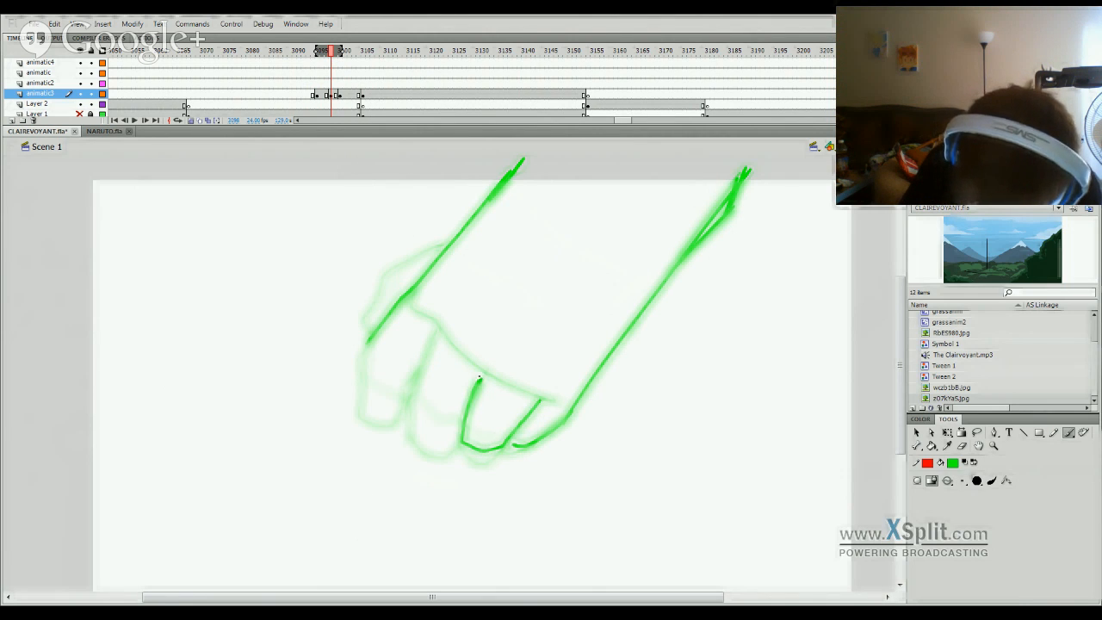
pyautogui.moveTo(417, 293)
pyautogui.mouseDown()
pyautogui.moveTo(472, 362)
pyautogui.moveTo(510, 384)
pyautogui.mouseUp()
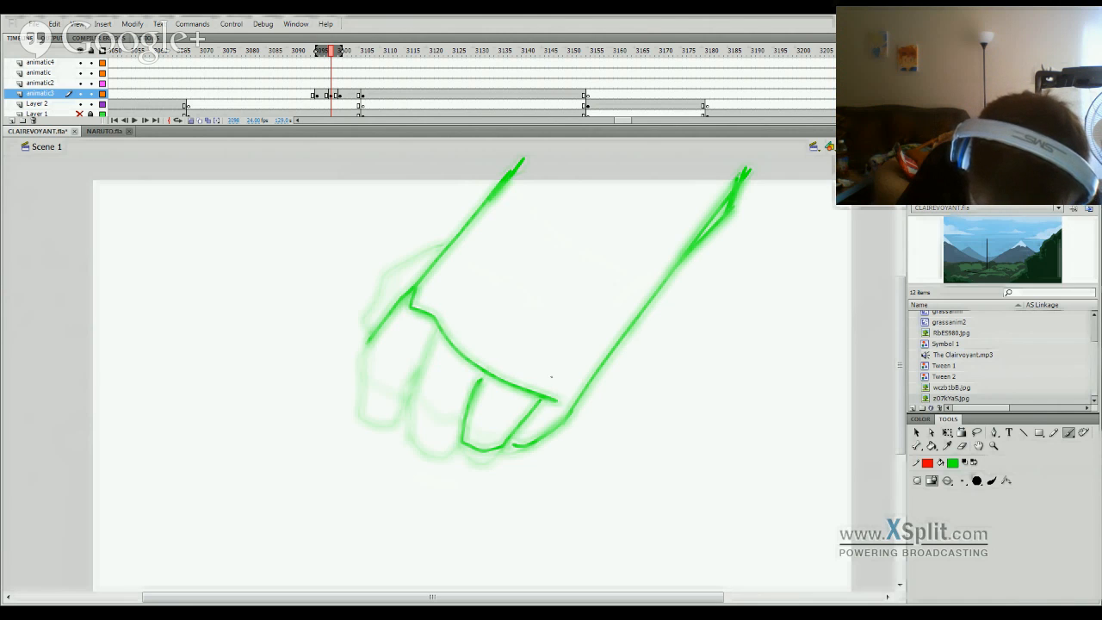
pyautogui.moveTo(436, 324)
pyautogui.mouseDown()
pyautogui.moveTo(417, 377)
pyautogui.moveTo(419, 424)
pyautogui.moveTo(432, 444)
pyautogui.moveTo(467, 435)
pyautogui.mouseUp()
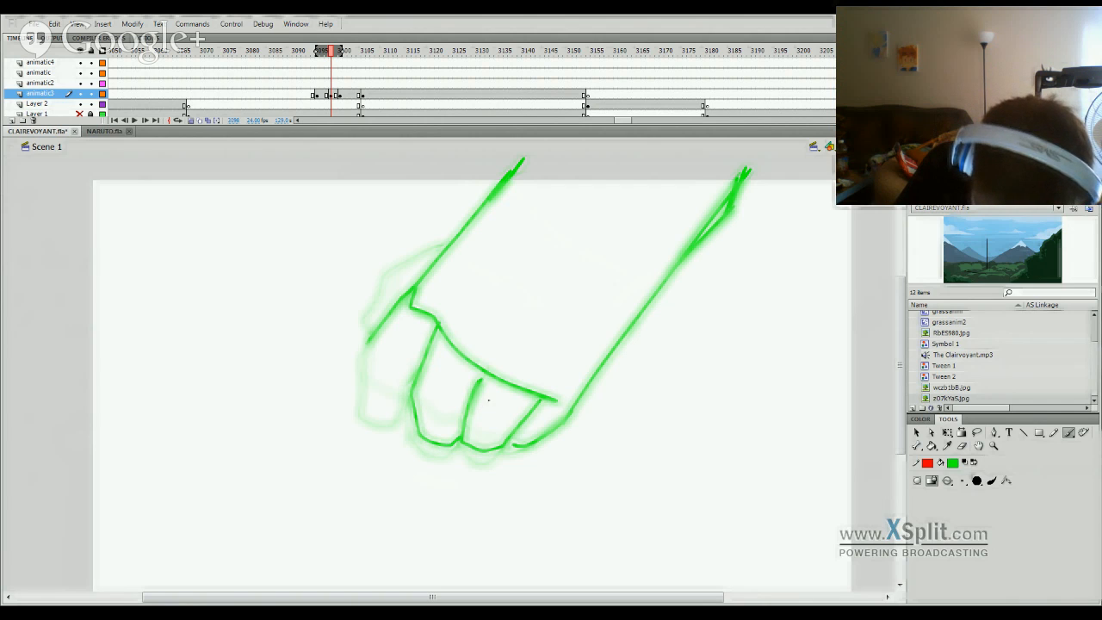
pyautogui.moveTo(370, 337)
pyautogui.mouseDown()
pyautogui.moveTo(362, 398)
pyautogui.moveTo(379, 412)
pyautogui.moveTo(412, 398)
pyautogui.mouseUp()
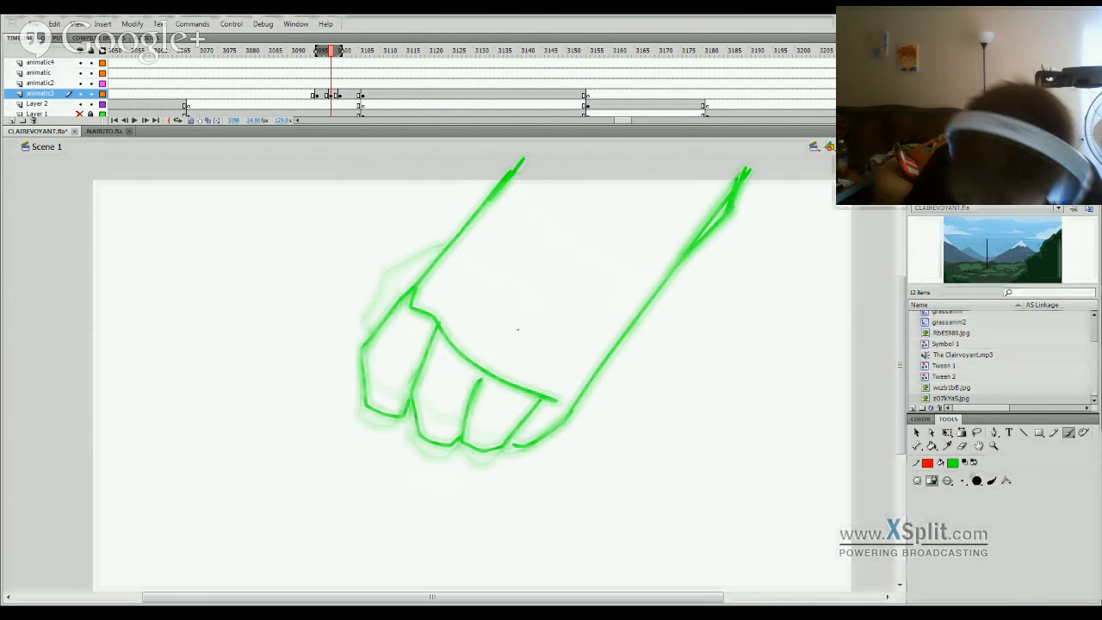
pyautogui.moveTo(376, 321)
pyautogui.mouseDown()
pyautogui.moveTo(387, 277)
pyautogui.moveTo(447, 243)
pyautogui.mouseUp()
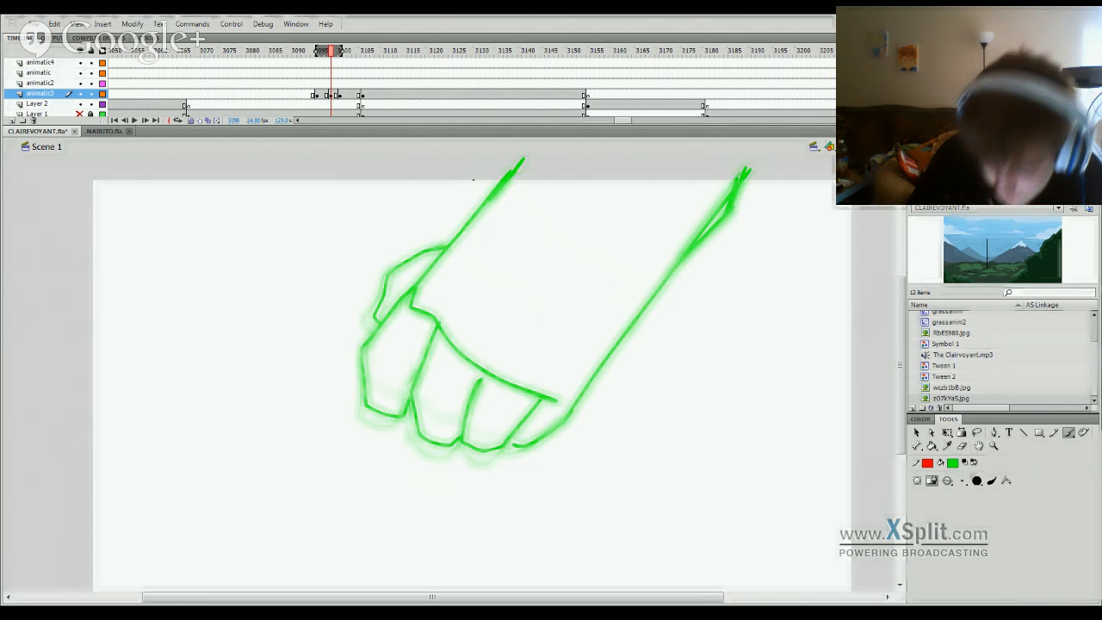
pyautogui.click(292, 74)
pyautogui.press('Return')
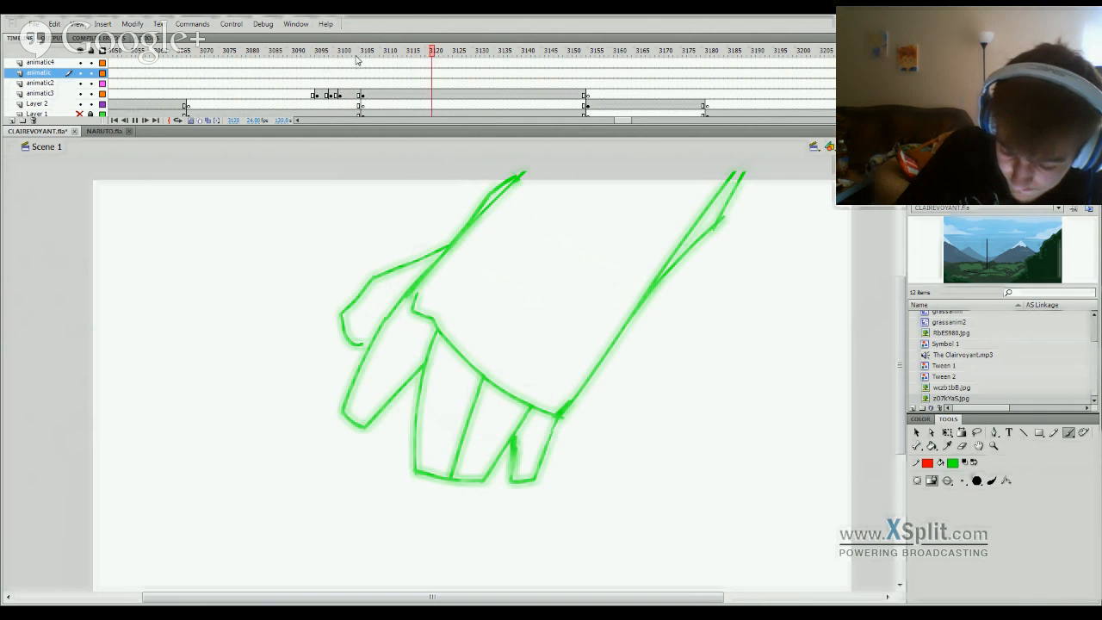
# Step: Add a keyframe at frame 3103 on animatic3, clear its drawing, and paint the index finger, undoing misplaced strokes
pyautogui.click(353, 50)
pyautogui.click(353, 94)
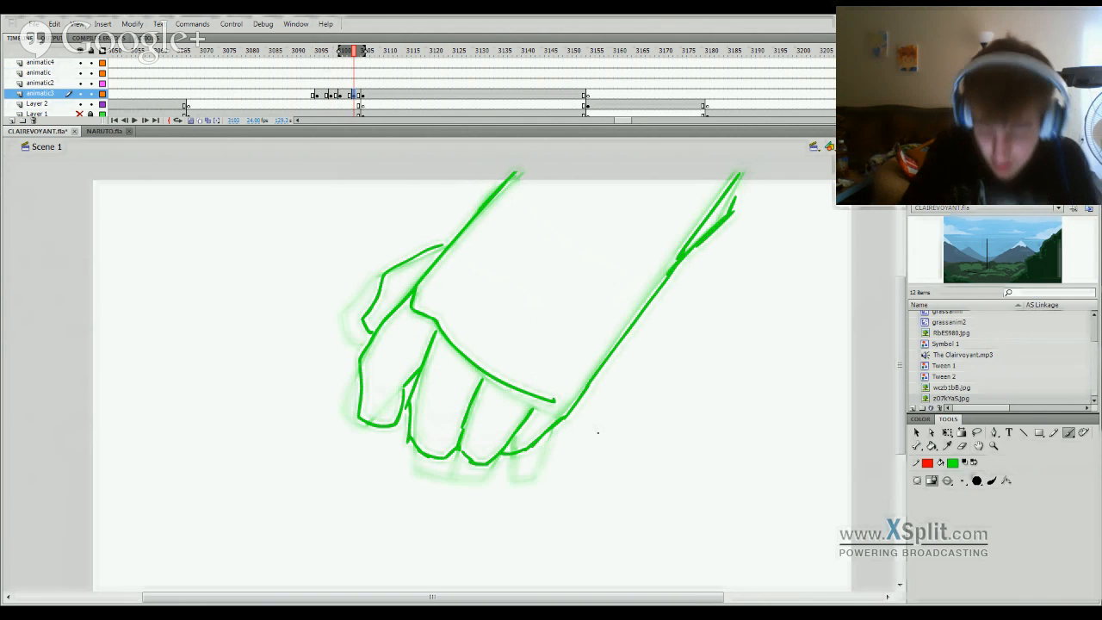
pyautogui.press('Delete')
pyautogui.moveTo(348, 414)
pyautogui.mouseDown()
pyautogui.moveTo(353, 365)
pyautogui.moveTo(397, 307)
pyautogui.mouseUp()
pyautogui.hotkey('ctrl', 'z')
pyautogui.moveTo(348, 415)
pyautogui.mouseDown()
pyautogui.moveTo(389, 433)
pyautogui.moveTo(405, 393)
pyautogui.mouseUp()
pyautogui.hotkey('ctrl', 'z')
pyautogui.moveTo(387, 434)
pyautogui.mouseDown()
pyautogui.moveTo(420, 371)
pyautogui.moveTo(377, 338)
pyautogui.moveTo(414, 286)
pyautogui.mouseUp()
pyautogui.hotkey('ctrl', 'z')
pyautogui.hotkey('ctrl', 'z')
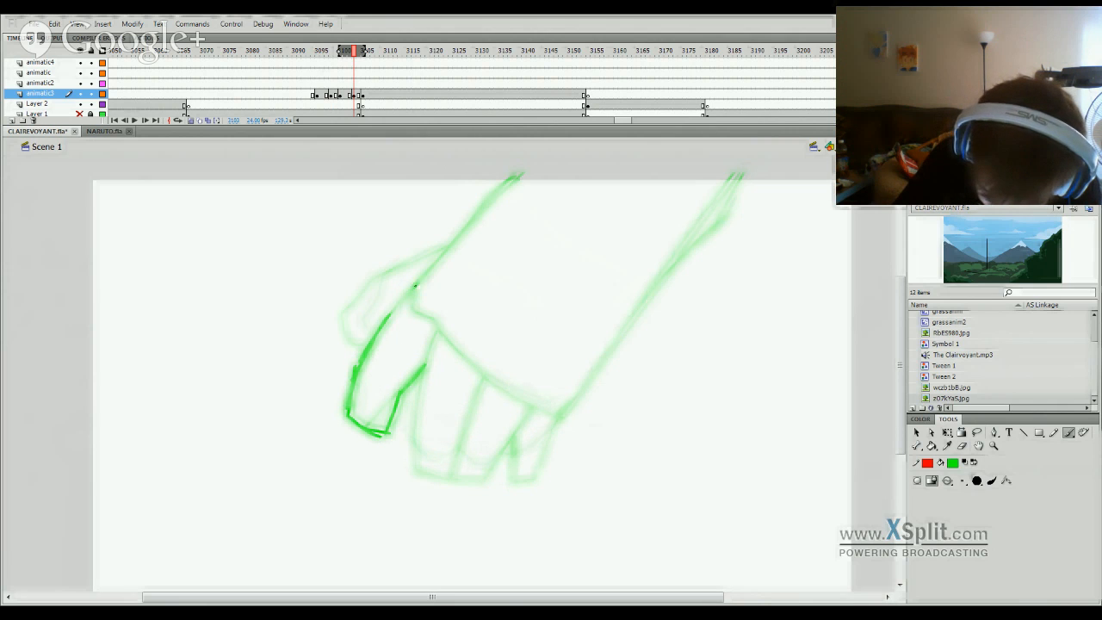
# Step: Paint the partly opened middle, ring and little fingers at frame 3103, between the neighbouring onion-skinned poses
pyautogui.moveTo(434, 330)
pyautogui.mouseDown()
pyautogui.moveTo(413, 460)
pyautogui.moveTo(426, 469)
pyautogui.moveTo(458, 444)
pyautogui.moveTo(475, 398)
pyautogui.mouseUp()
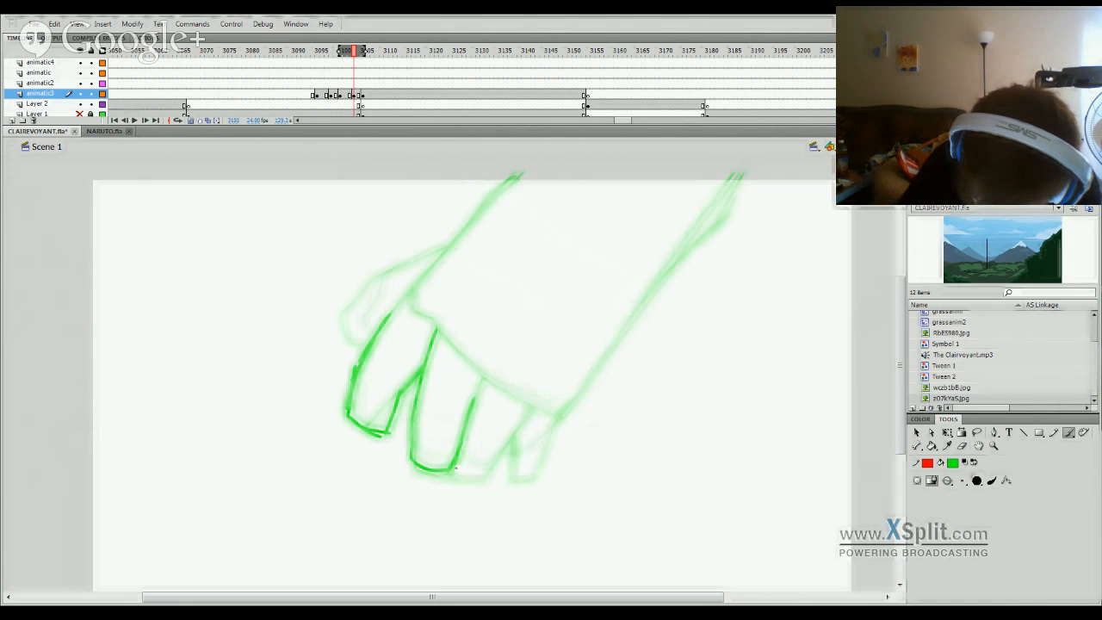
pyautogui.moveTo(447, 471)
pyautogui.mouseDown()
pyautogui.moveTo(489, 472)
pyautogui.moveTo(527, 415)
pyautogui.mouseUp()
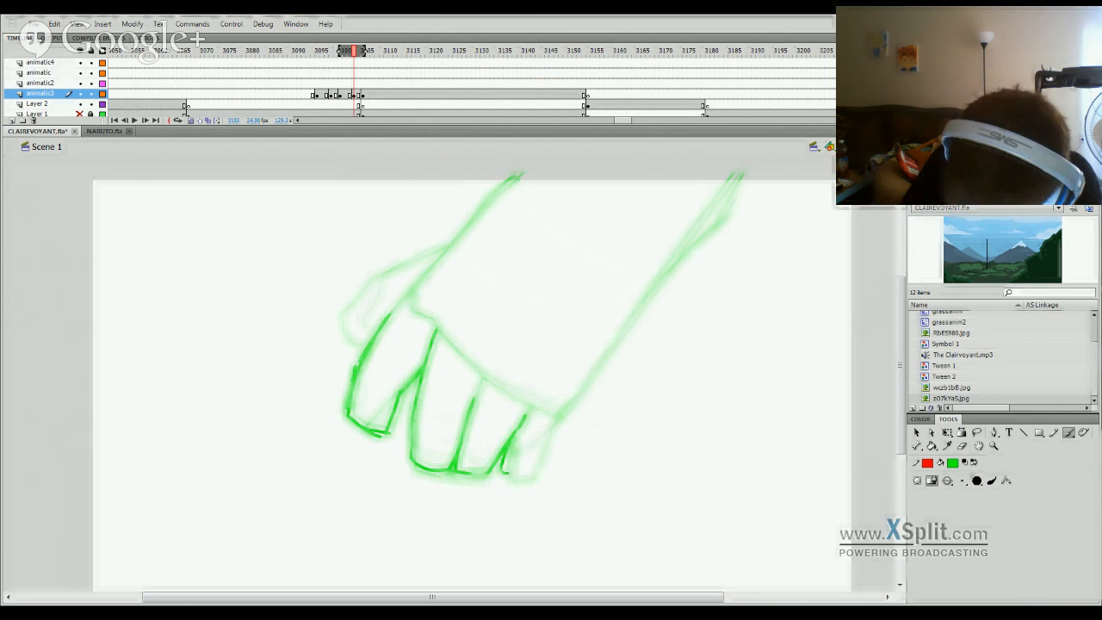
pyautogui.moveTo(506, 472)
pyautogui.mouseDown()
pyautogui.moveTo(536, 468)
pyautogui.moveTo(561, 415)
pyautogui.mouseUp()
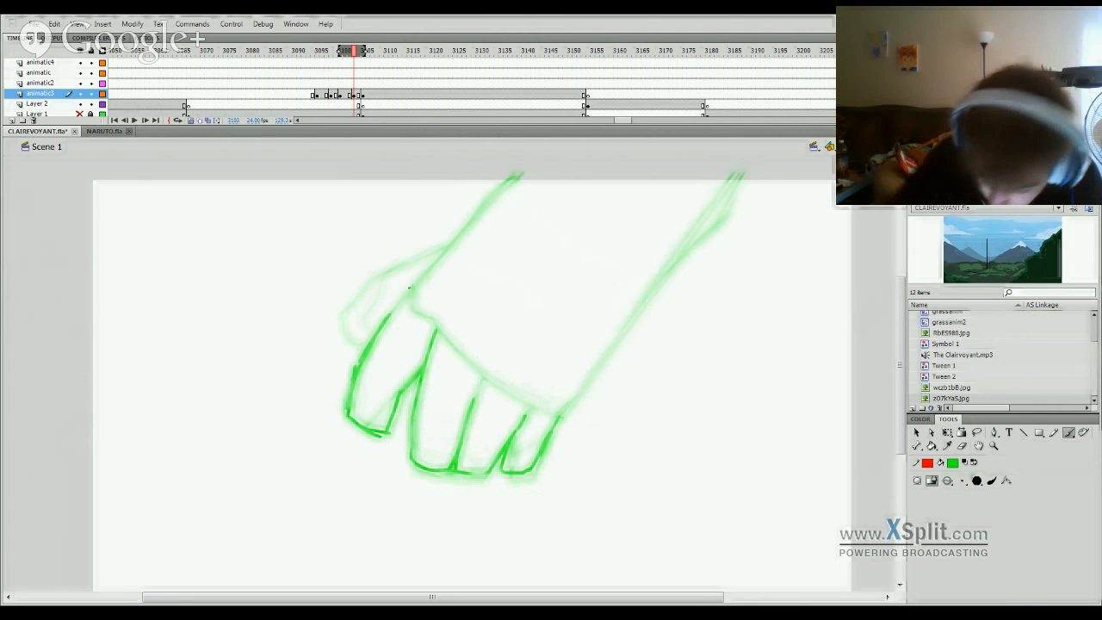
# Step: Paint the knuckle line, both forearm lines past the upper canvas edge and the thumb at frame 3103
pyautogui.moveTo(418, 291)
pyautogui.mouseDown()
pyautogui.moveTo(462, 355)
pyautogui.moveTo(539, 403)
pyautogui.moveTo(714, 228)
pyautogui.moveTo(756, 159)
pyautogui.mouseUp()
pyautogui.moveTo(667, 272); pyautogui.dragTo(737, 177)
pyautogui.moveTo(387, 325)
pyautogui.mouseDown()
pyautogui.moveTo(496, 188)
pyautogui.moveTo(534, 165)
pyautogui.mouseUp()
pyautogui.moveTo(466, 229); pyautogui.dragTo(515, 181)
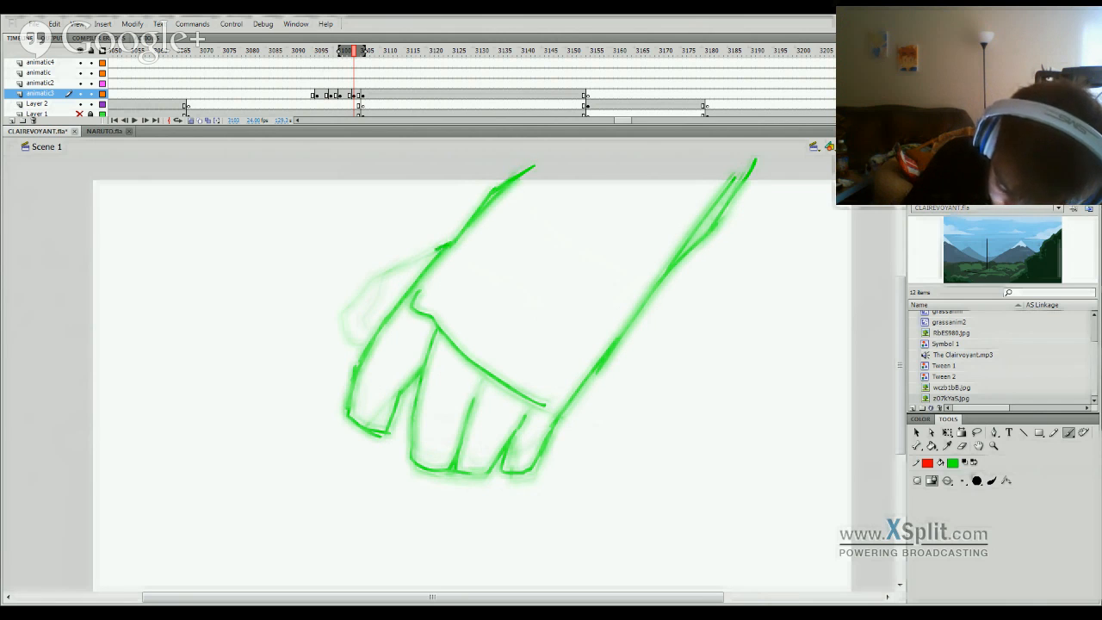
pyautogui.moveTo(449, 244)
pyautogui.mouseDown()
pyautogui.moveTo(383, 270)
pyautogui.moveTo(351, 312)
pyautogui.moveTo(372, 336)
pyautogui.mouseUp()
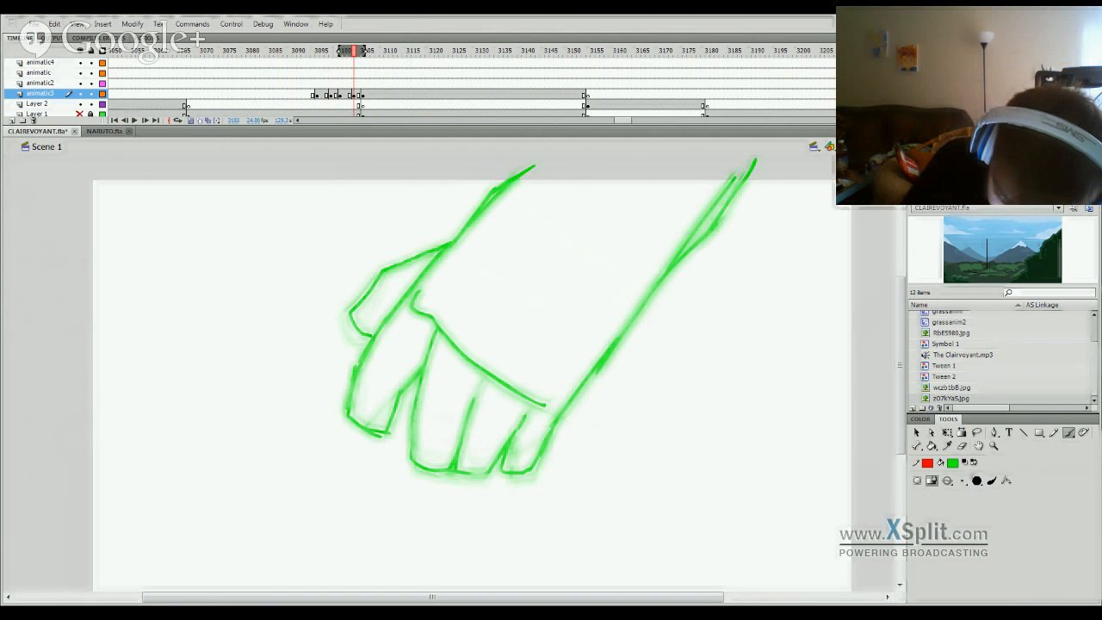
# Step: Play back the fist-to-open hand motion and scrub through the in-between drawings to frame 3096
pyautogui.press('Return')
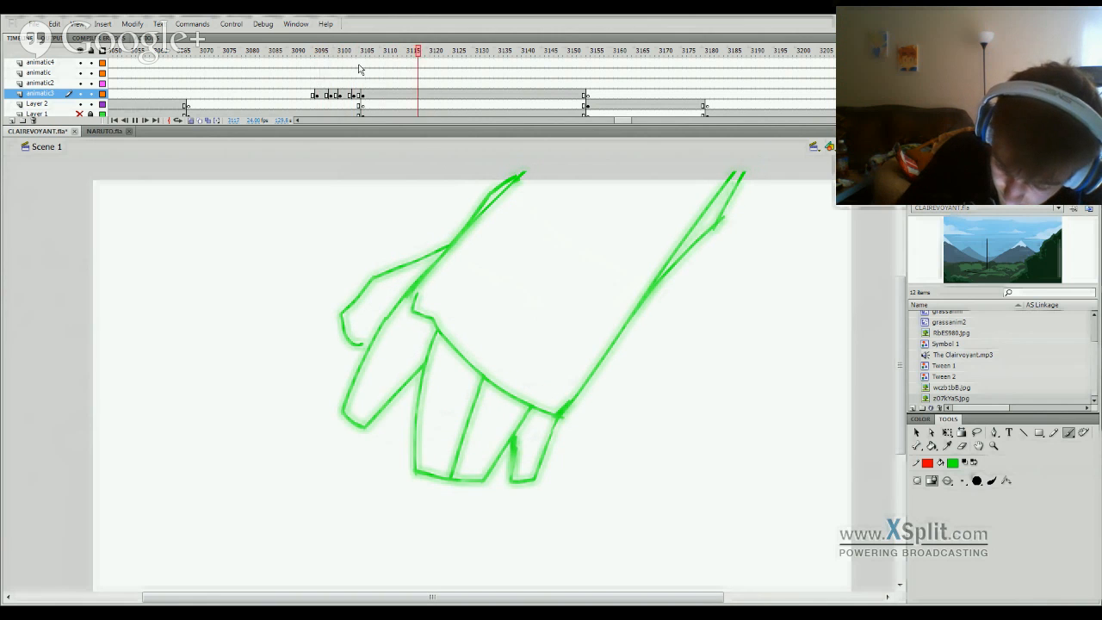
pyautogui.moveTo(353, 64); pyautogui.dragTo(315, 64)
pyautogui.press('Return')
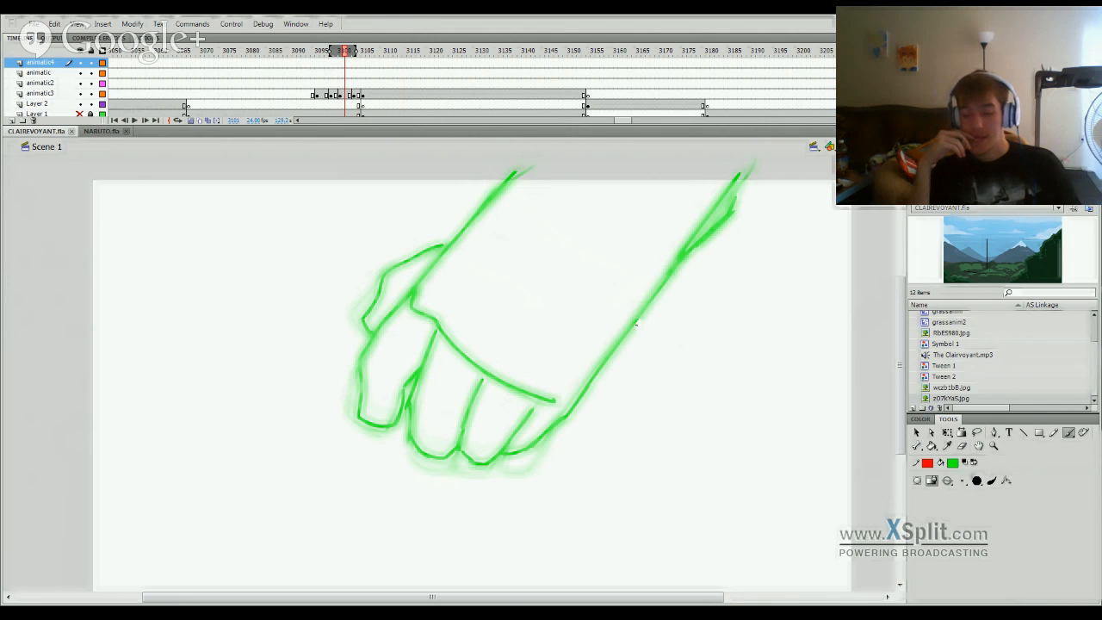
pyautogui.click(323, 53)
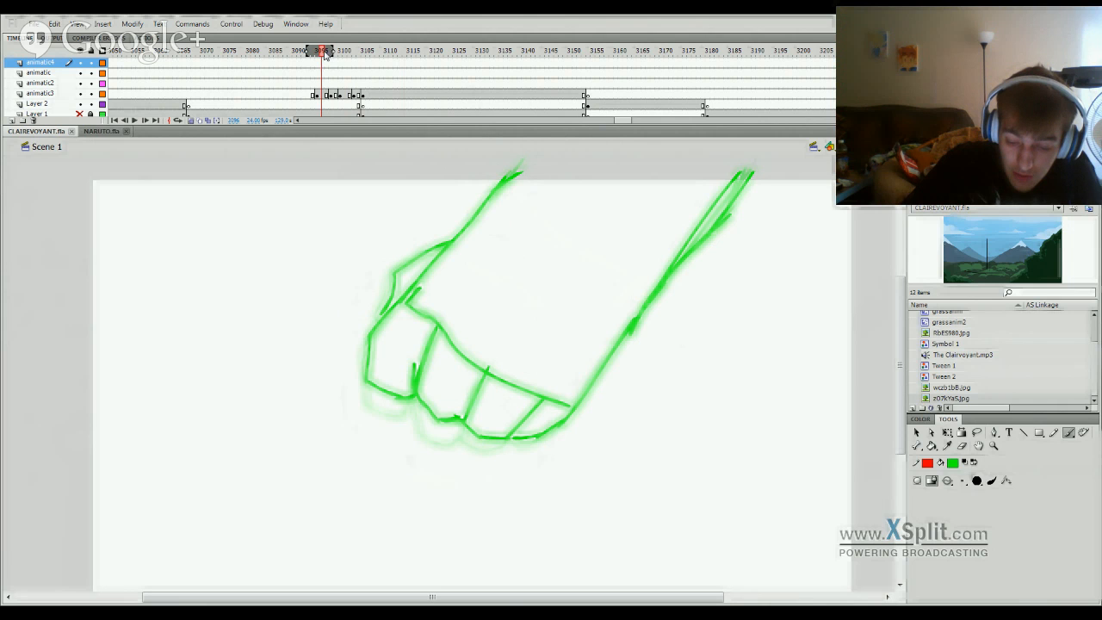
pyautogui.moveTo(326, 55); pyautogui.dragTo(323, 54)
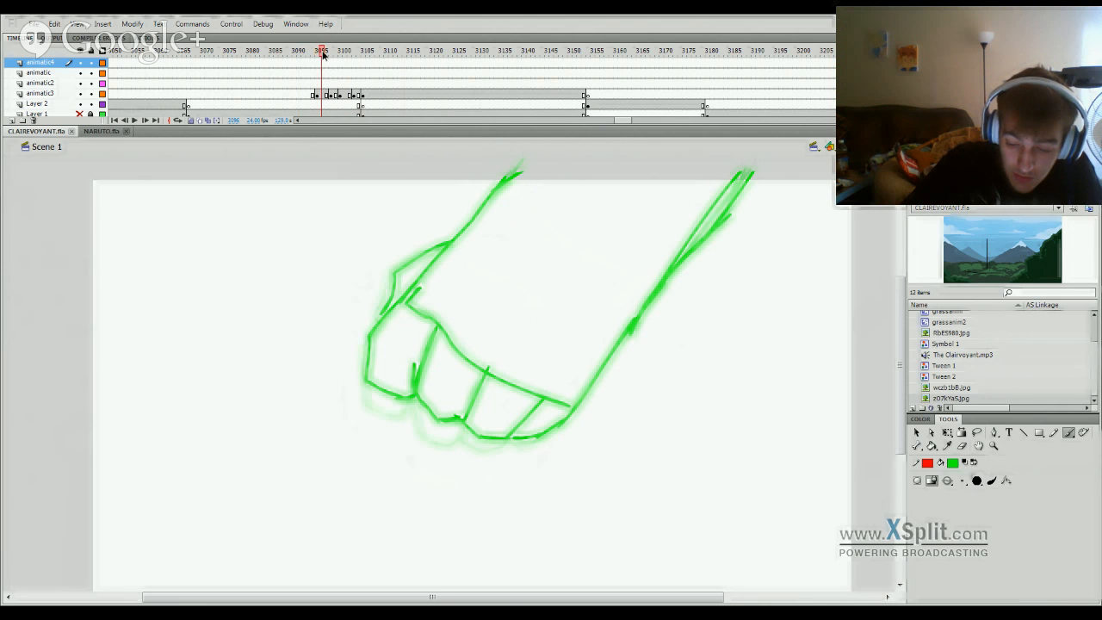
# Step: Show Layer 1 and move the whole hand drawing at frame 3096 up and right, partly beyond the upper canvas edge
pyautogui.click(80, 114)
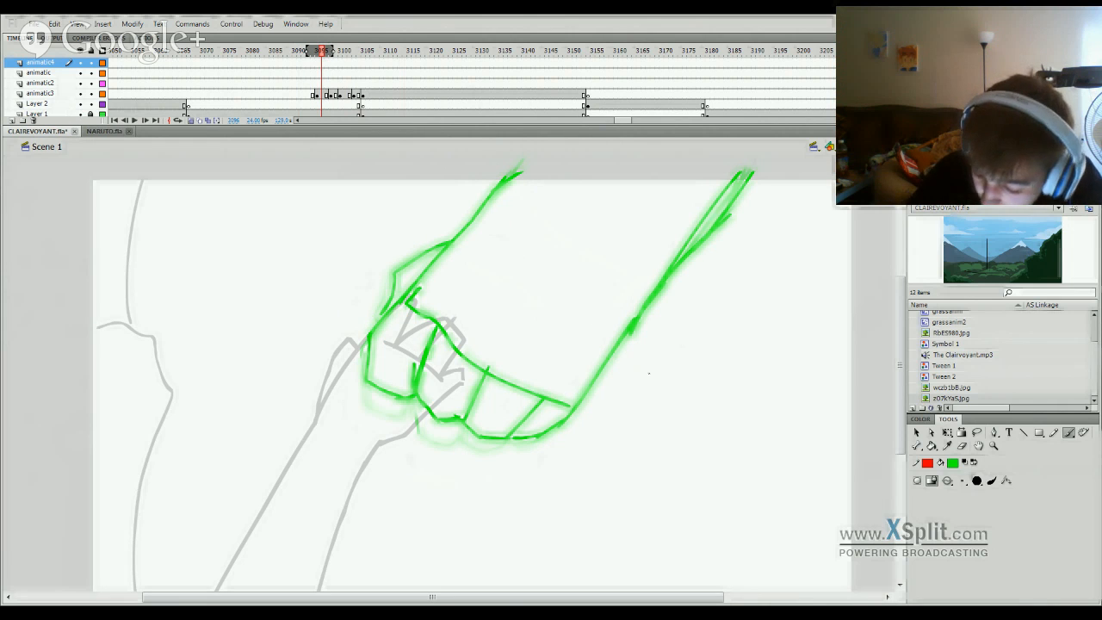
pyautogui.press('q')
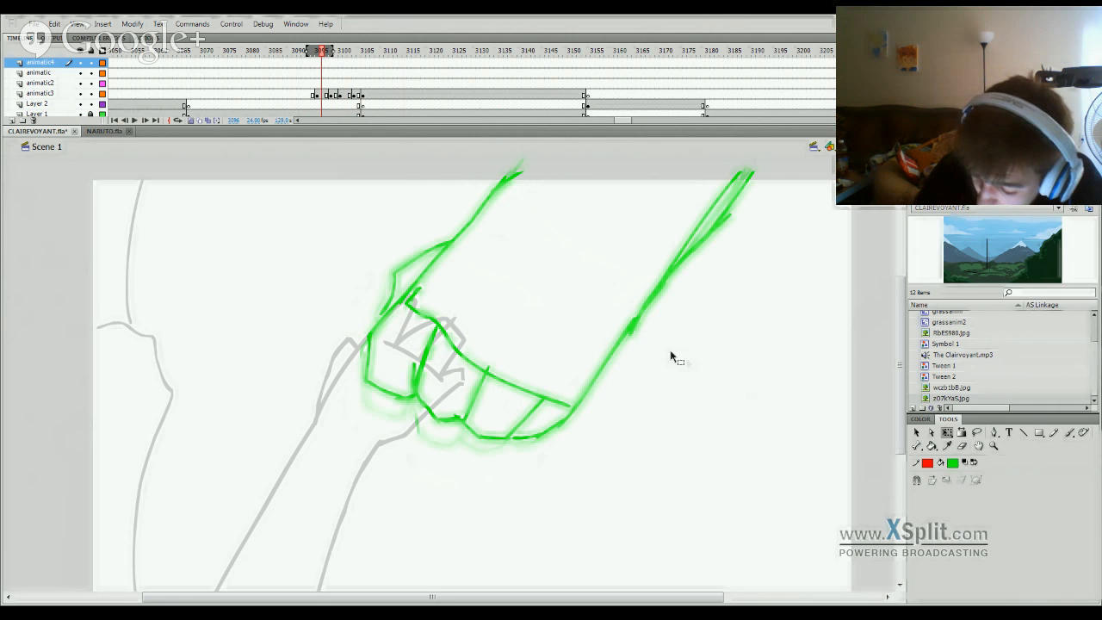
pyautogui.click(624, 349)
pyautogui.click(321, 93)
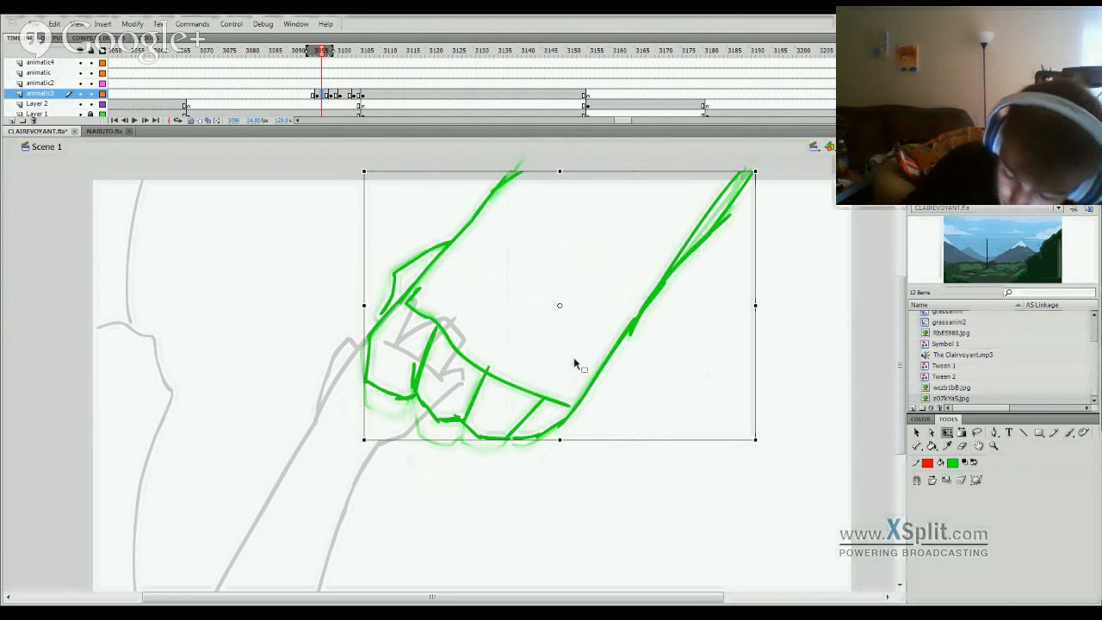
pyautogui.moveTo(574, 364)
pyautogui.mouseDown()
pyautogui.moveTo(610, 374)
pyautogui.moveTo(745, 190)
pyautogui.moveTo(732, 217)
pyautogui.mouseUp()
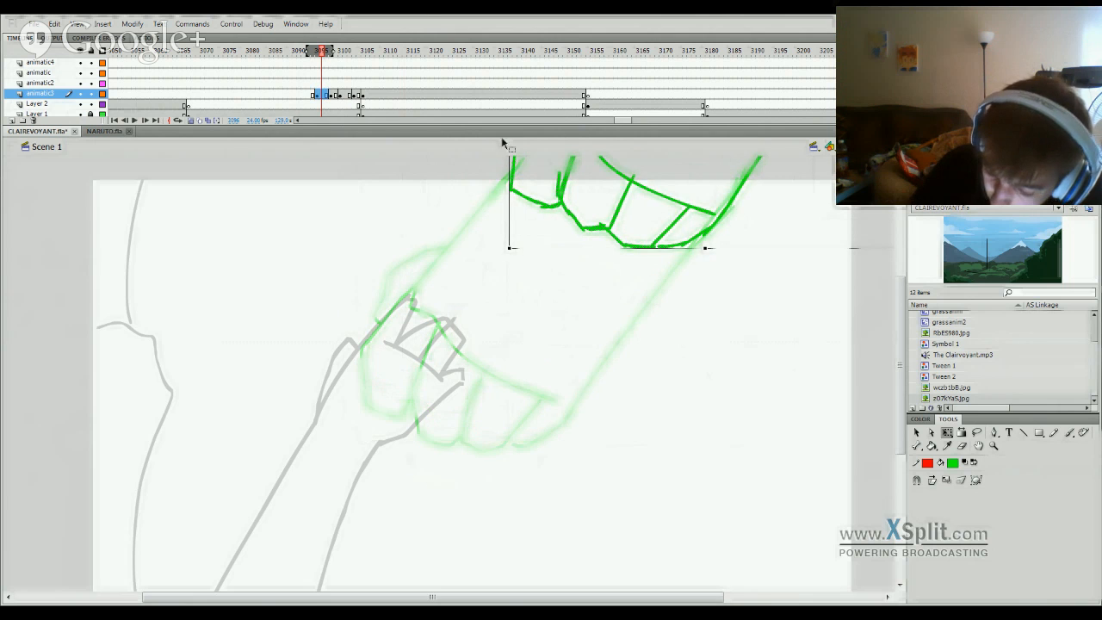
# Step: Offset the hand drawings at frames 3098, 3101 and 3104 up and right by progressively smaller amounts
pyautogui.click(331, 94)
pyautogui.moveTo(574, 408); pyautogui.dragTo(689, 278)
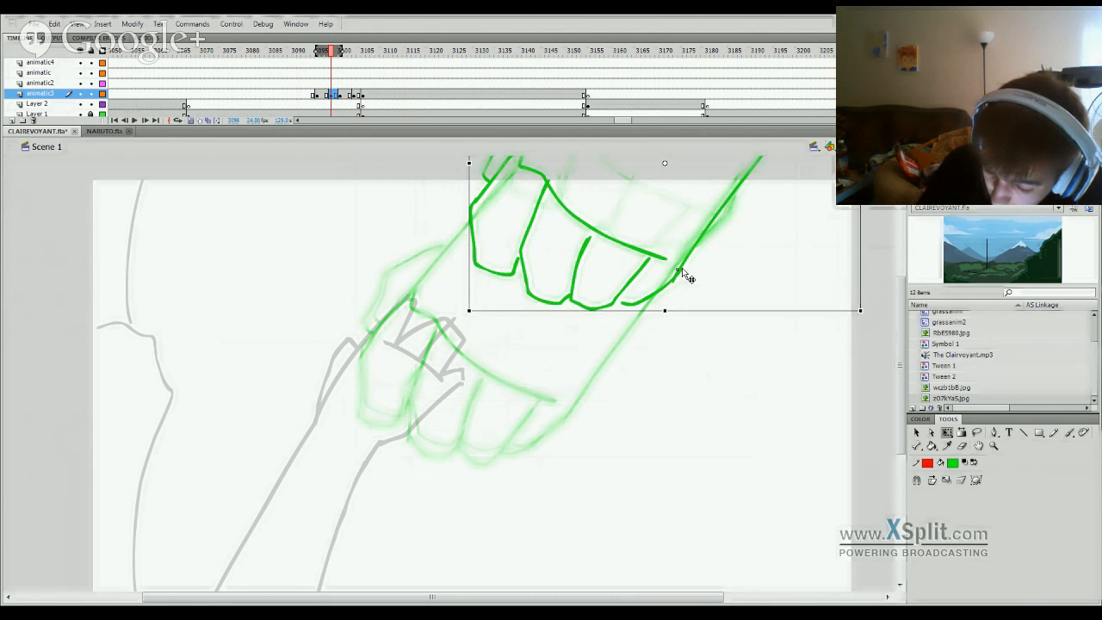
pyautogui.click(348, 95)
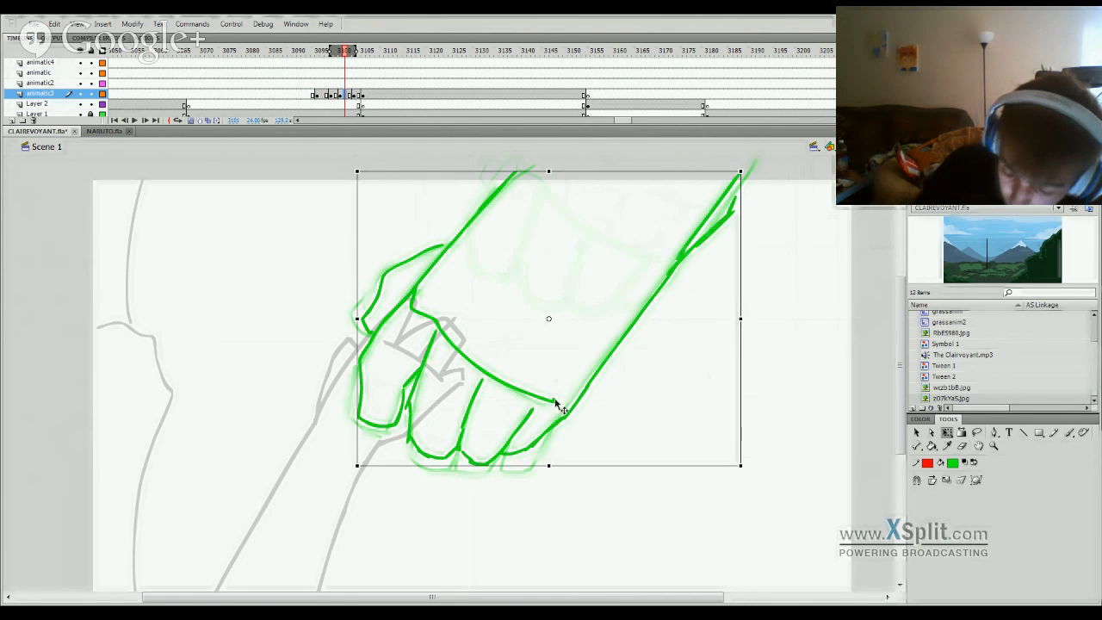
pyautogui.moveTo(565, 401)
pyautogui.mouseDown()
pyautogui.moveTo(581, 408)
pyautogui.moveTo(613, 355)
pyautogui.mouseUp()
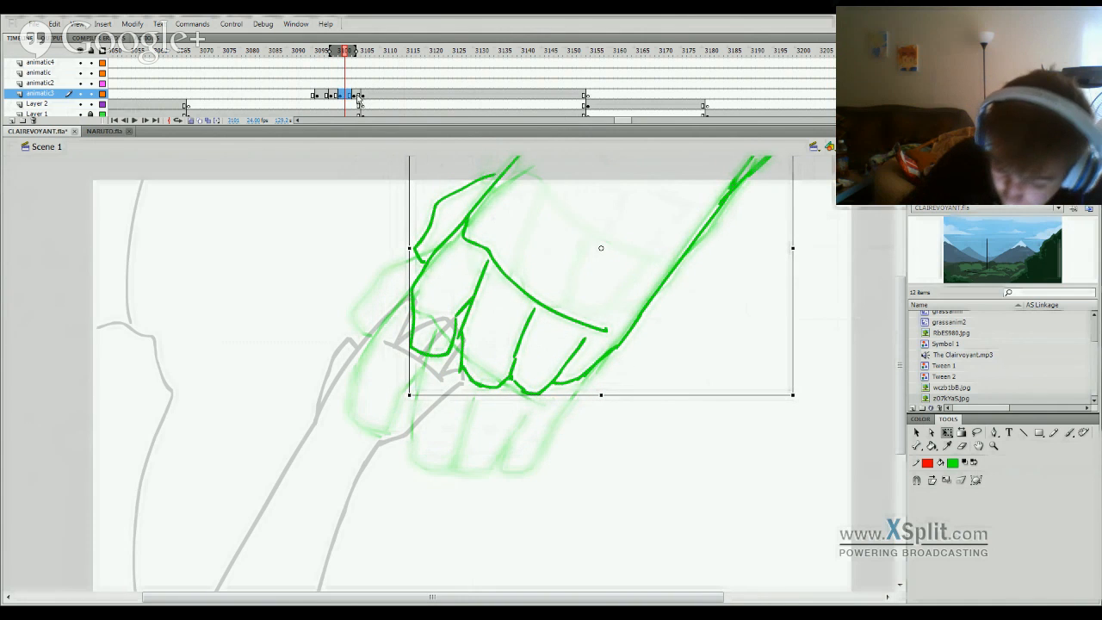
pyautogui.click(359, 94)
pyautogui.moveTo(578, 411); pyautogui.dragTo(586, 398)
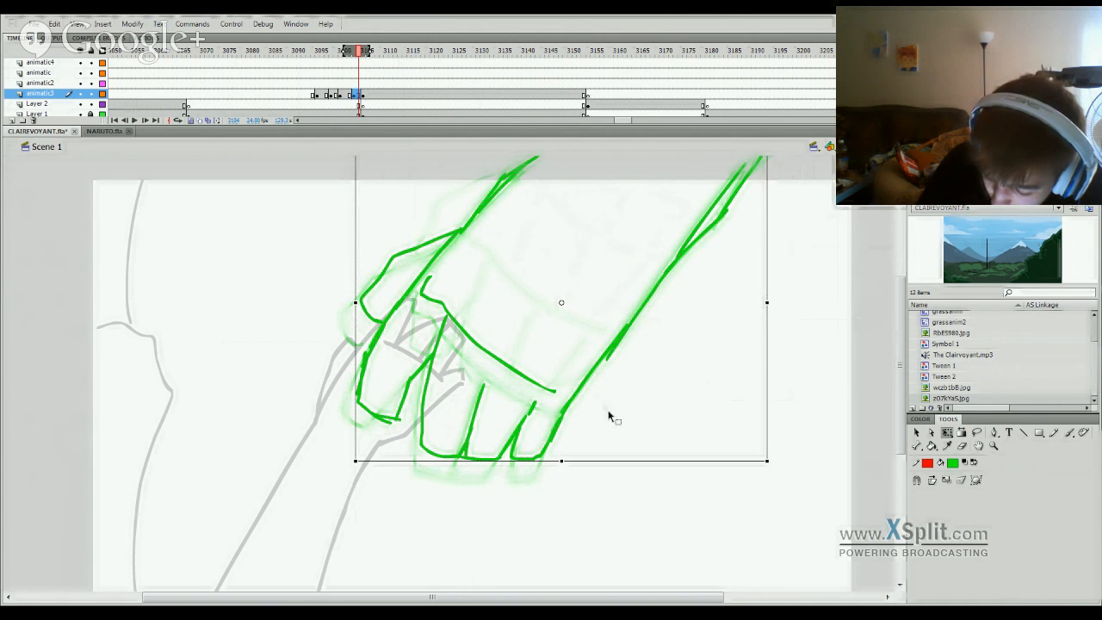
# Step: Play back the hand's entrance from above the canvas several times to check its timing against the Layer 1 hand
pyautogui.click(369, 94)
pyautogui.moveTo(369, 57); pyautogui.dragTo(305, 80)
pyautogui.press('Return')
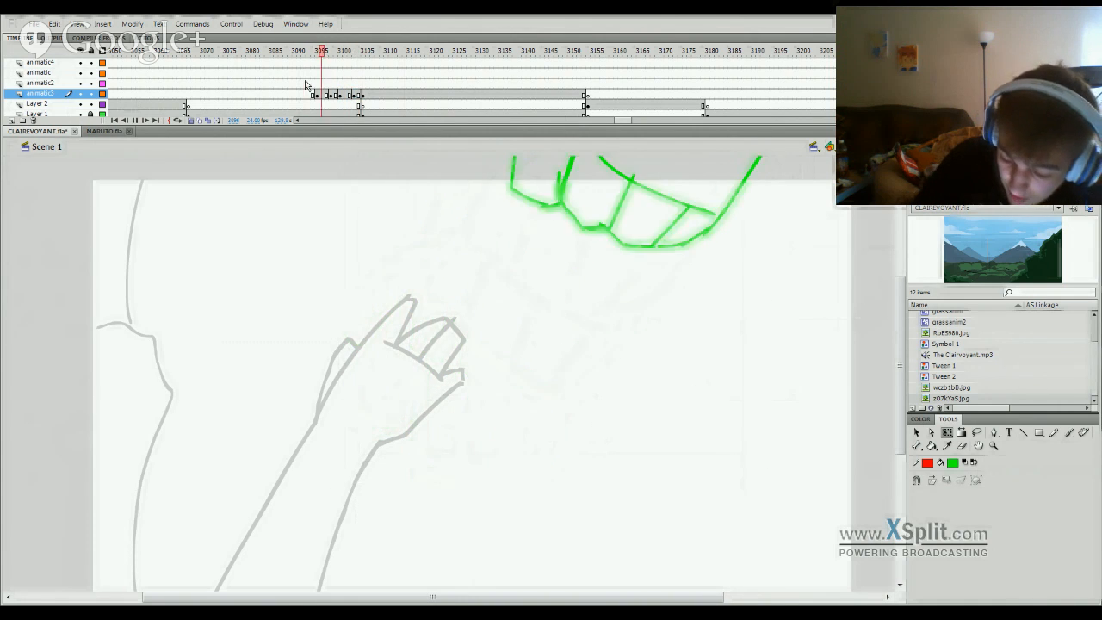
pyautogui.press('Return')
pyautogui.click(273, 52)
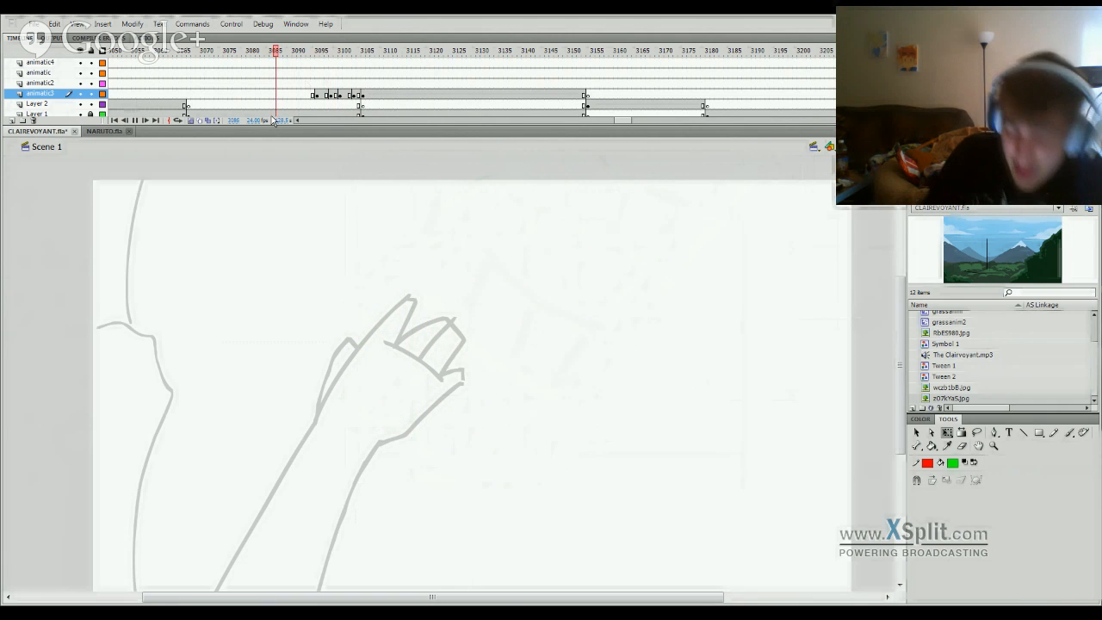
pyautogui.press('Return')
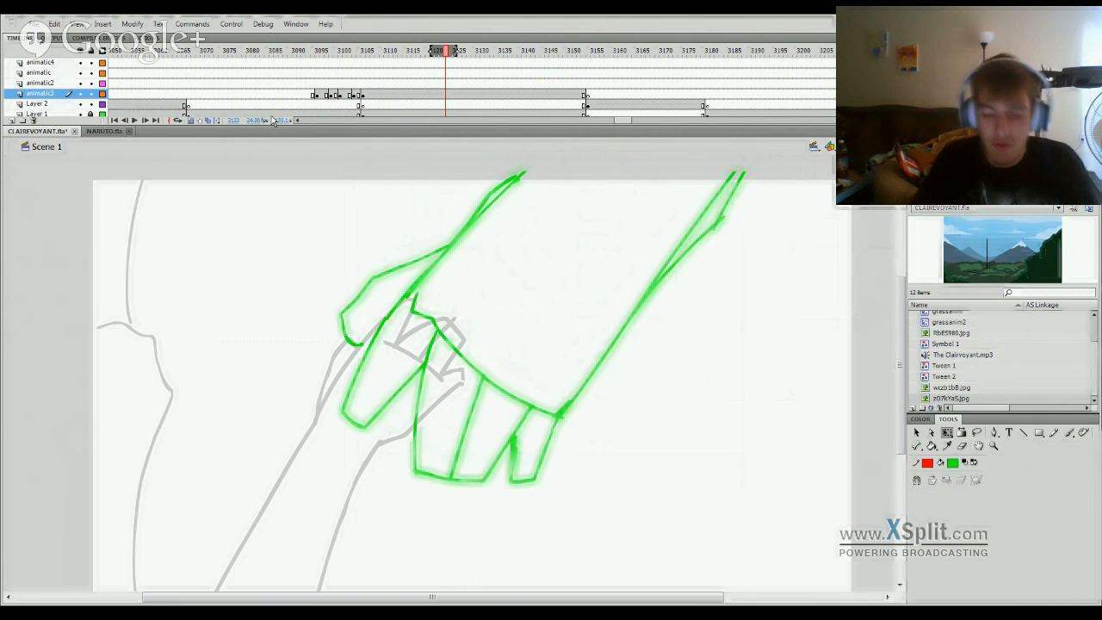
pyautogui.click(312, 67)
pyautogui.press('Return')
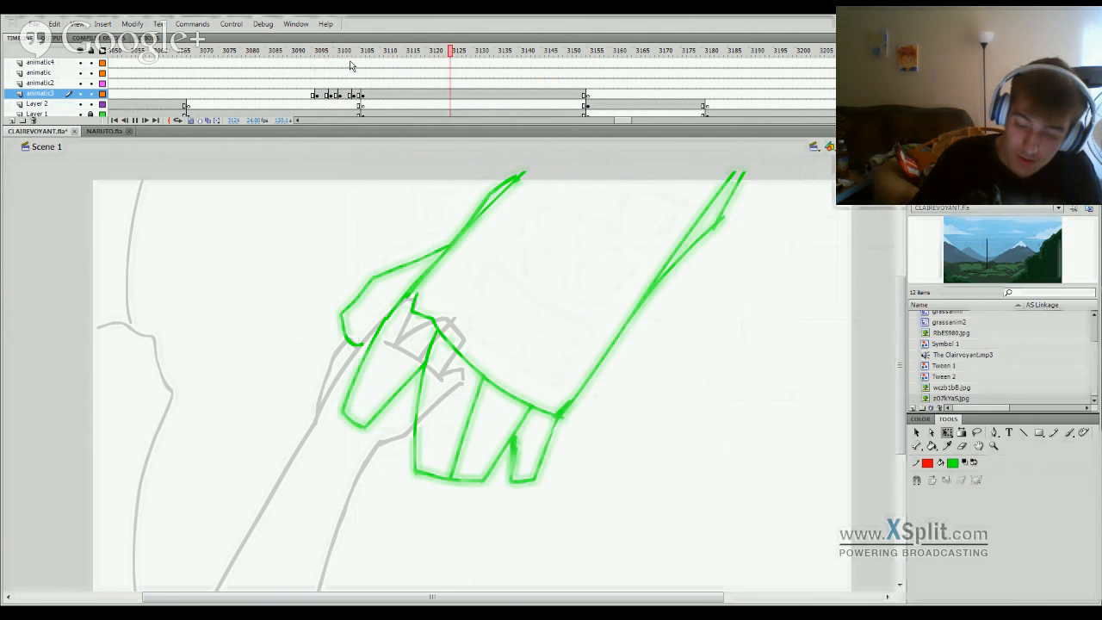
# Step: Add a keyframe at frame 3107 on animatic3 and nudge the open hand slightly down and left
pyautogui.click(372, 97)
pyautogui.click(375, 97)
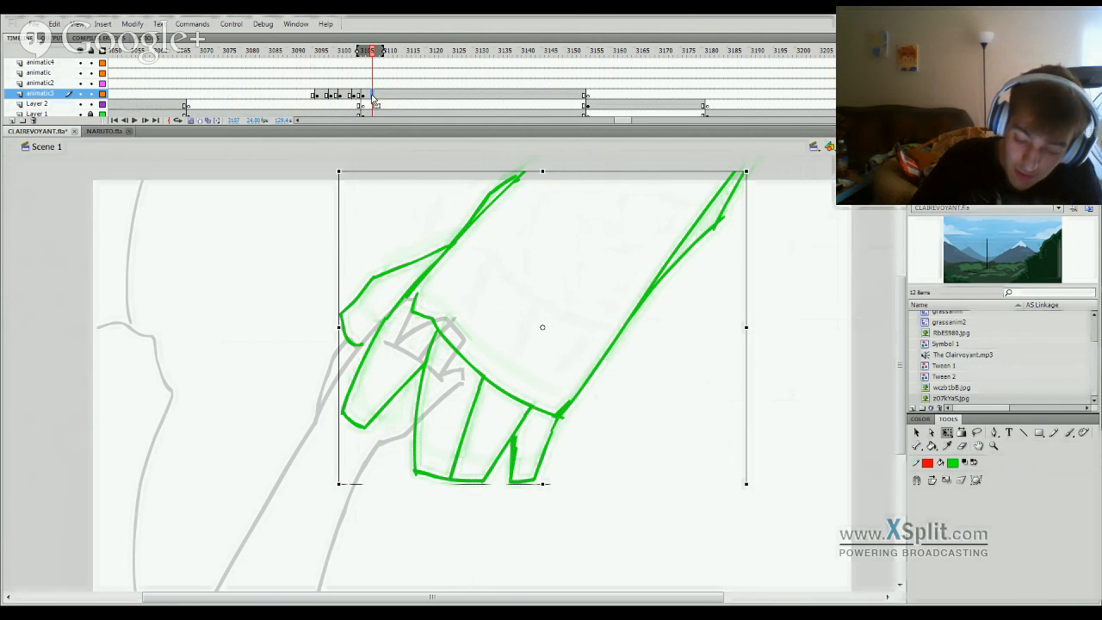
pyautogui.moveTo(566, 412); pyautogui.dragTo(568, 414)
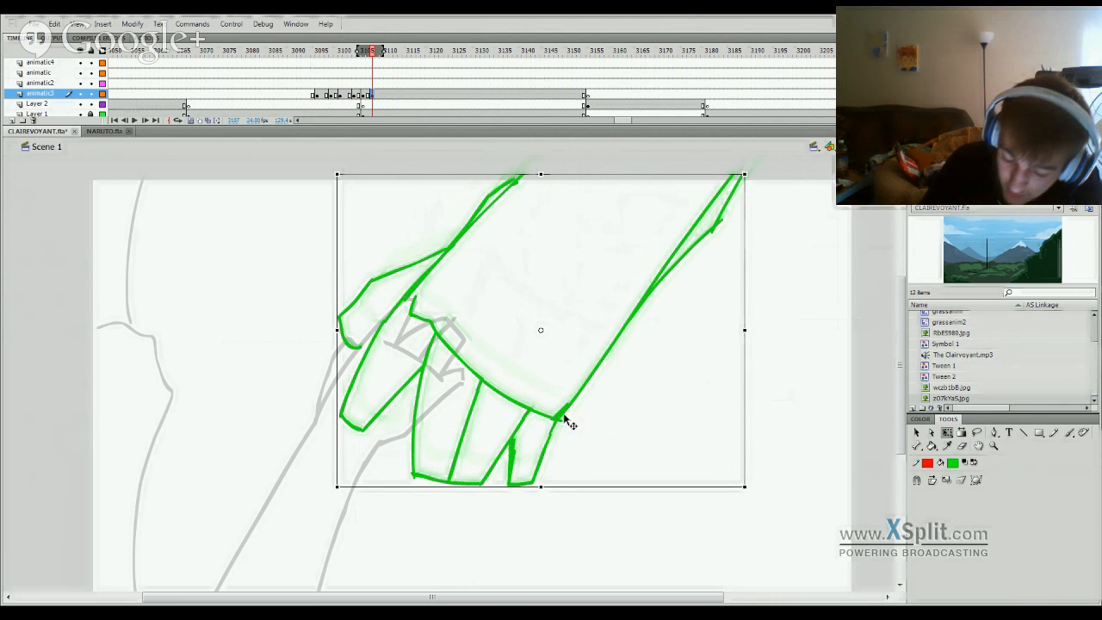
# Step: Play back the hand motion including the settling pose at frame 3107, and switch back to the Brush tool
pyautogui.moveTo(377, 52); pyautogui.dragTo(321, 64)
pyautogui.press('Return')
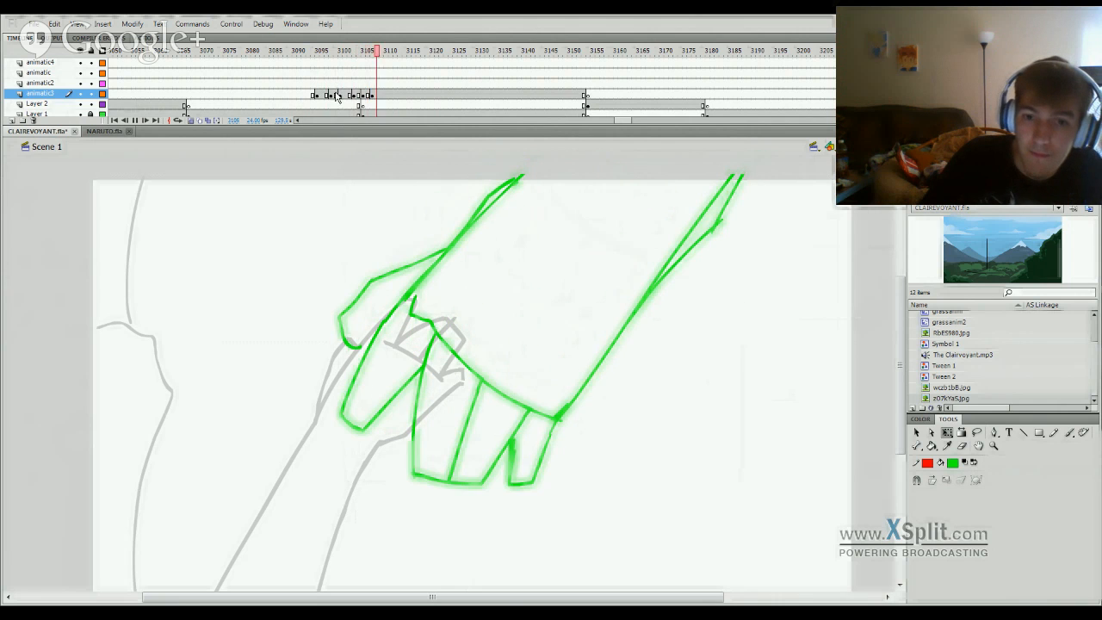
pyautogui.click(279, 104)
pyautogui.press('Return')
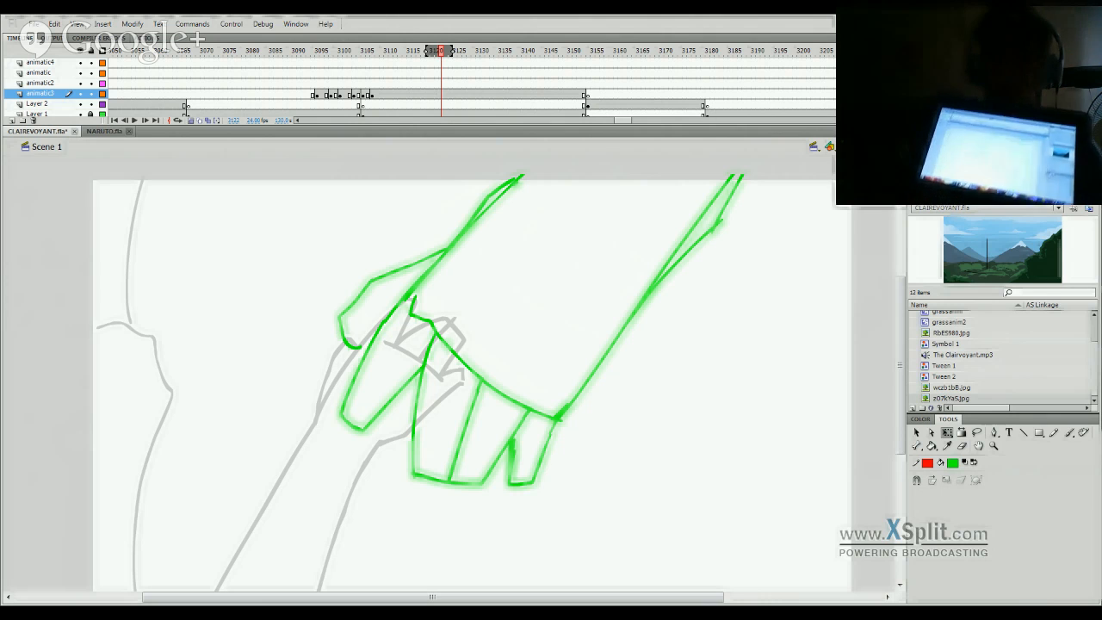
pyautogui.click(390, 300)
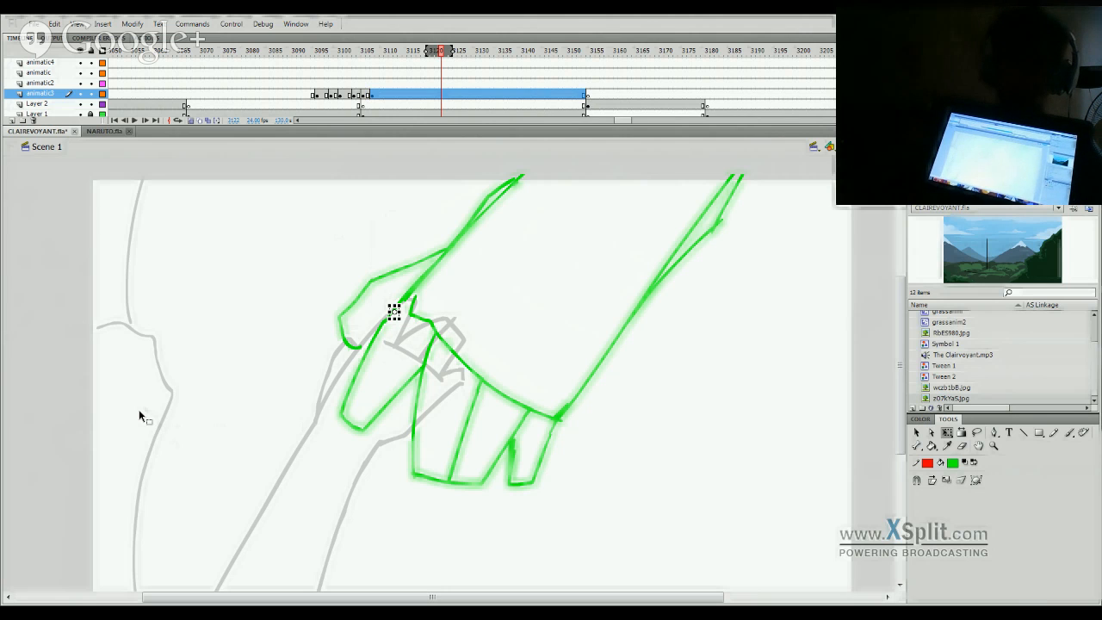
pyautogui.press('b')
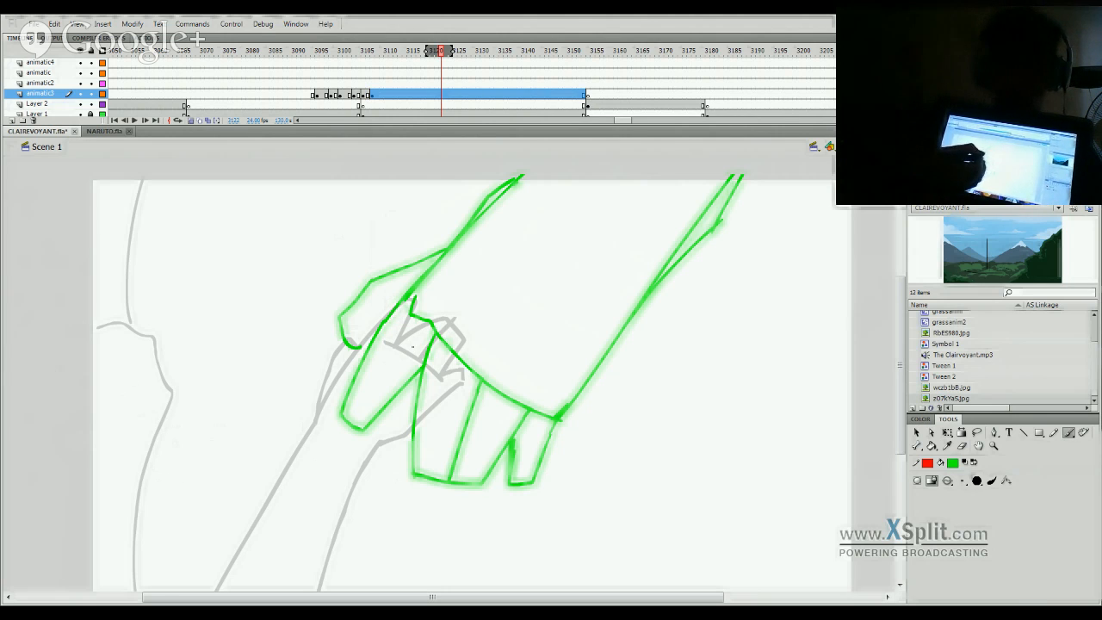
# Step: Undo the loose scribbles over the settled hand and play back its entrance from around frame 3098
pyautogui.moveTo(339, 407)
pyautogui.mouseDown()
pyautogui.moveTo(332, 418)
pyautogui.moveTo(463, 481)
pyautogui.moveTo(487, 586)
pyautogui.moveTo(465, 482)
pyautogui.moveTo(565, 422)
pyautogui.moveTo(569, 478)
pyautogui.moveTo(460, 473)
pyautogui.moveTo(762, 443)
pyautogui.moveTo(711, 456)
pyautogui.moveTo(560, 420)
pyautogui.moveTo(724, 447)
pyautogui.moveTo(624, 444)
pyautogui.moveTo(732, 444)
pyautogui.mouseUp()
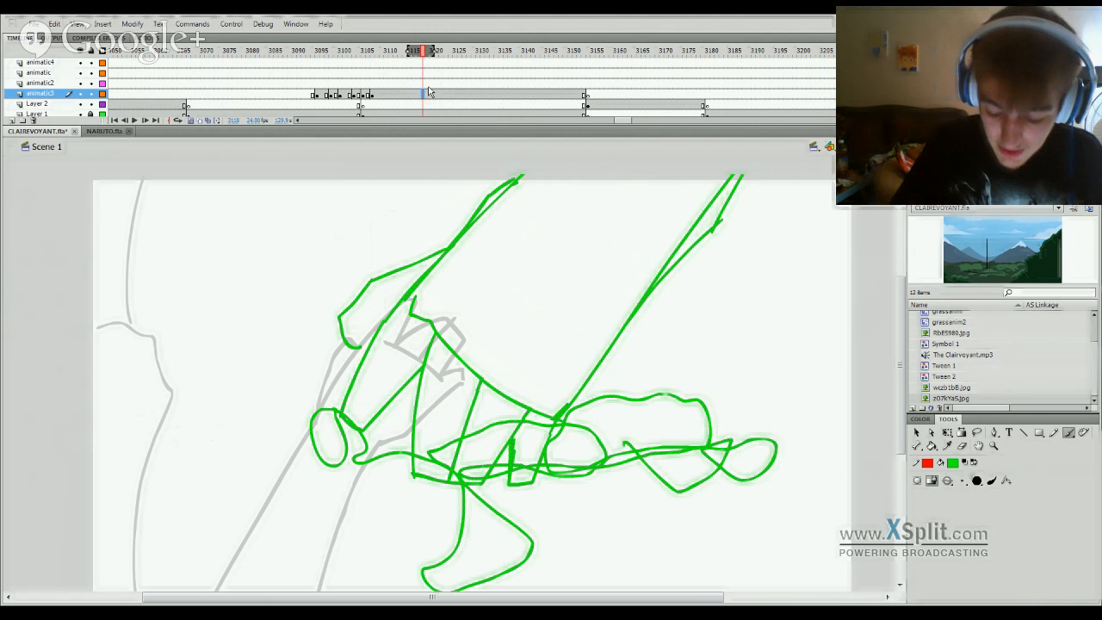
pyautogui.hotkey('ctrl', 'z')
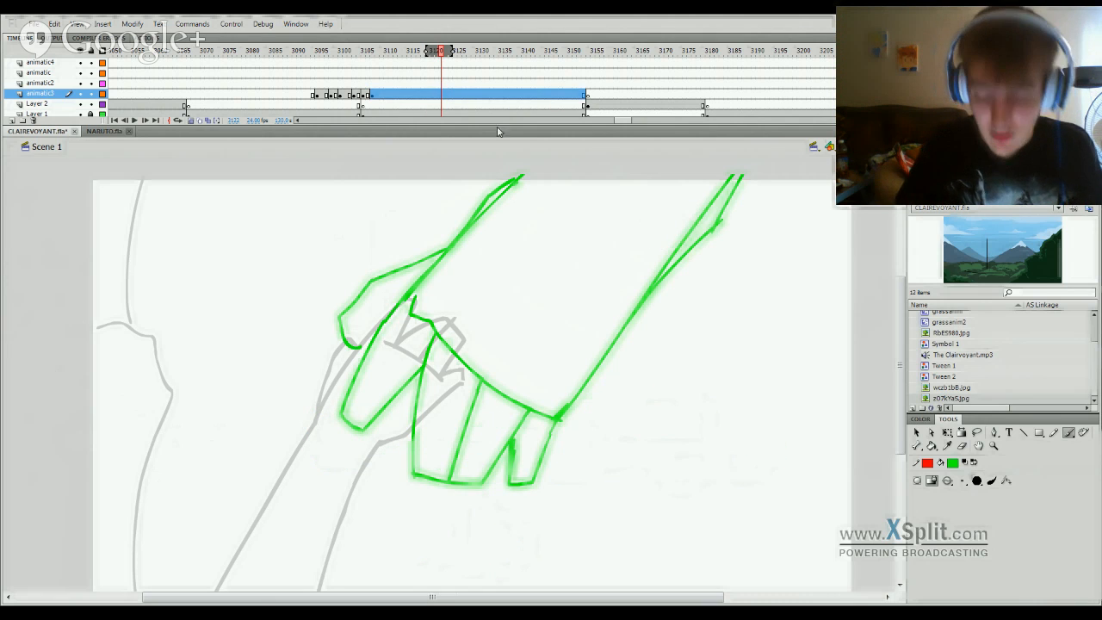
pyautogui.moveTo(380, 55)
pyautogui.mouseDown()
pyautogui.moveTo(343, 332)
pyautogui.moveTo(456, 429)
pyautogui.mouseUp()
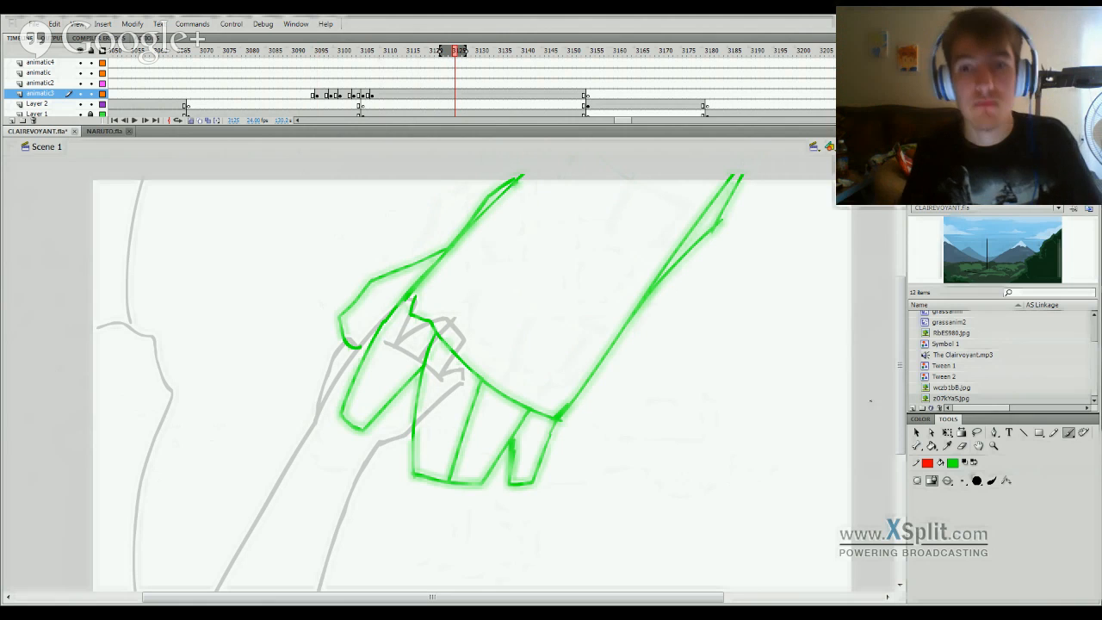
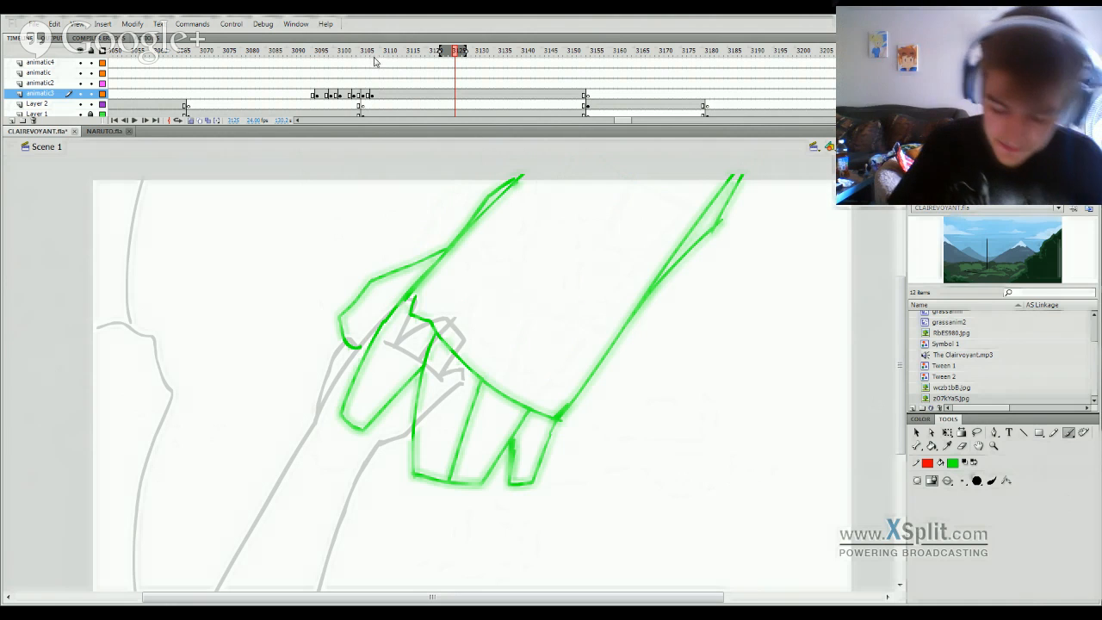
pyautogui.moveTo(375, 50)
pyautogui.mouseDown()
pyautogui.moveTo(351, 172)
pyautogui.moveTo(368, 344)
pyautogui.moveTo(430, 480)
pyautogui.moveTo(330, 516)
pyautogui.mouseUp()
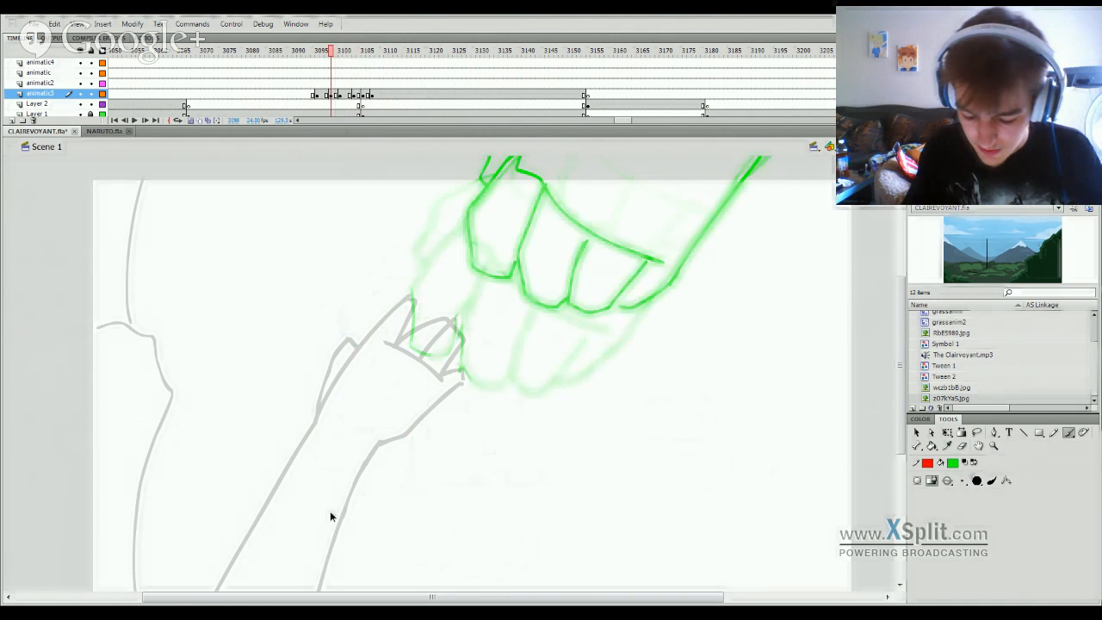
pyautogui.press('Return')
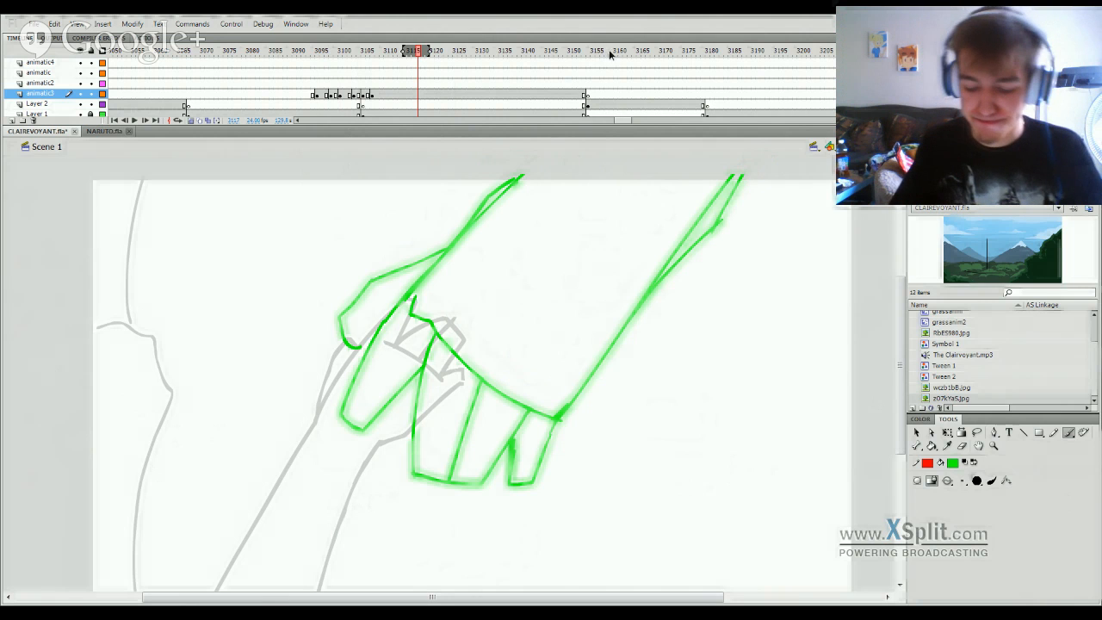
# Step: Delete the stray line end sticking out at the notch between the hair spikes on Layer 2 around frame 3164
pyautogui.moveTo(611, 53)
pyautogui.mouseDown()
pyautogui.moveTo(618, 80)
pyautogui.moveTo(558, 127)
pyautogui.moveTo(563, 140)
pyautogui.moveTo(636, 109)
pyautogui.mouseUp()
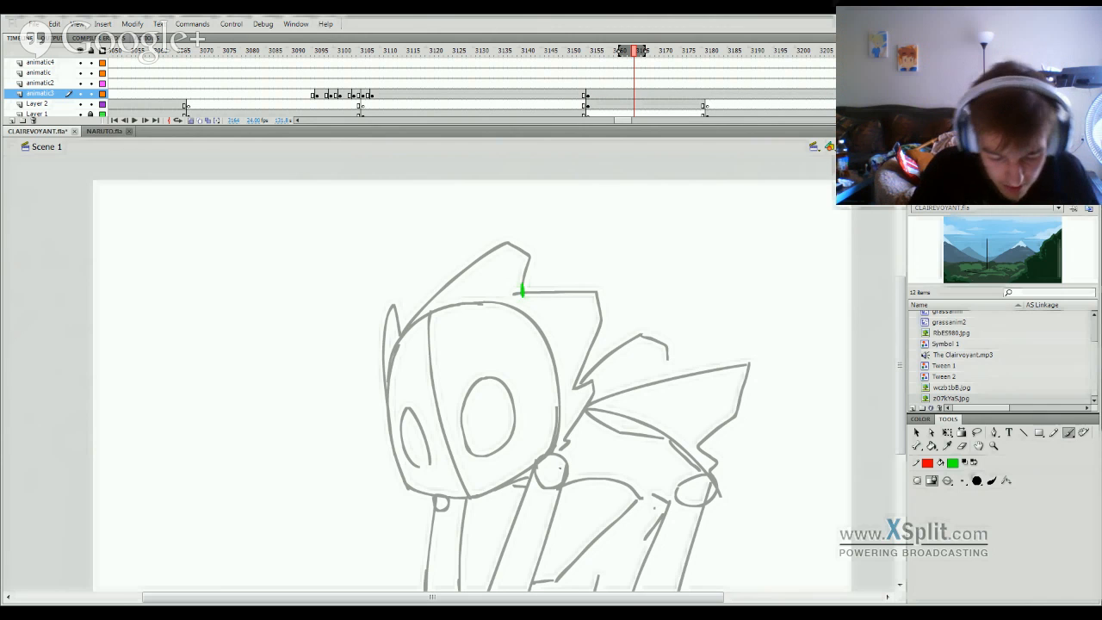
pyautogui.click(916, 432)
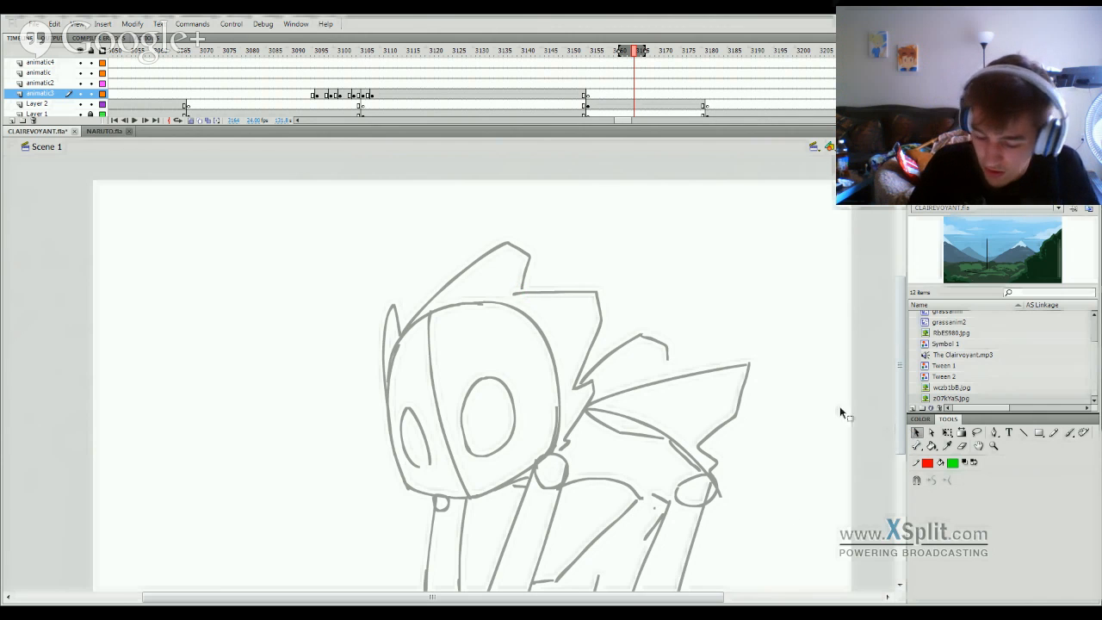
pyautogui.click(516, 294)
pyautogui.press('Delete')
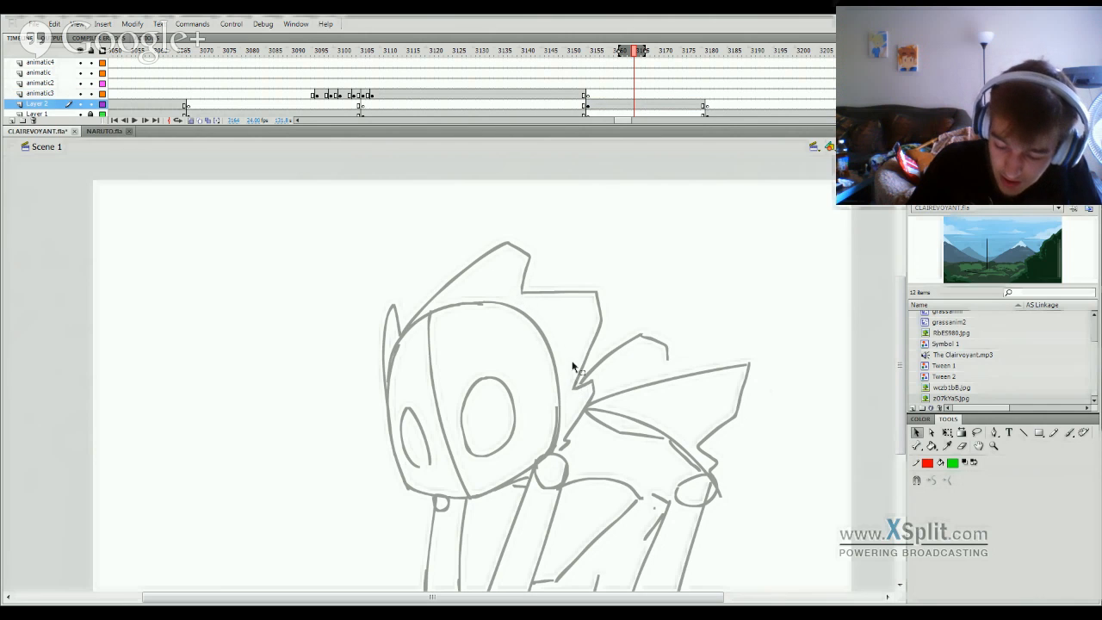
pyautogui.moveTo(522, 292)
pyautogui.mouseDown()
pyautogui.moveTo(523, 280)
pyautogui.moveTo(523, 292)
pyautogui.mouseUp()
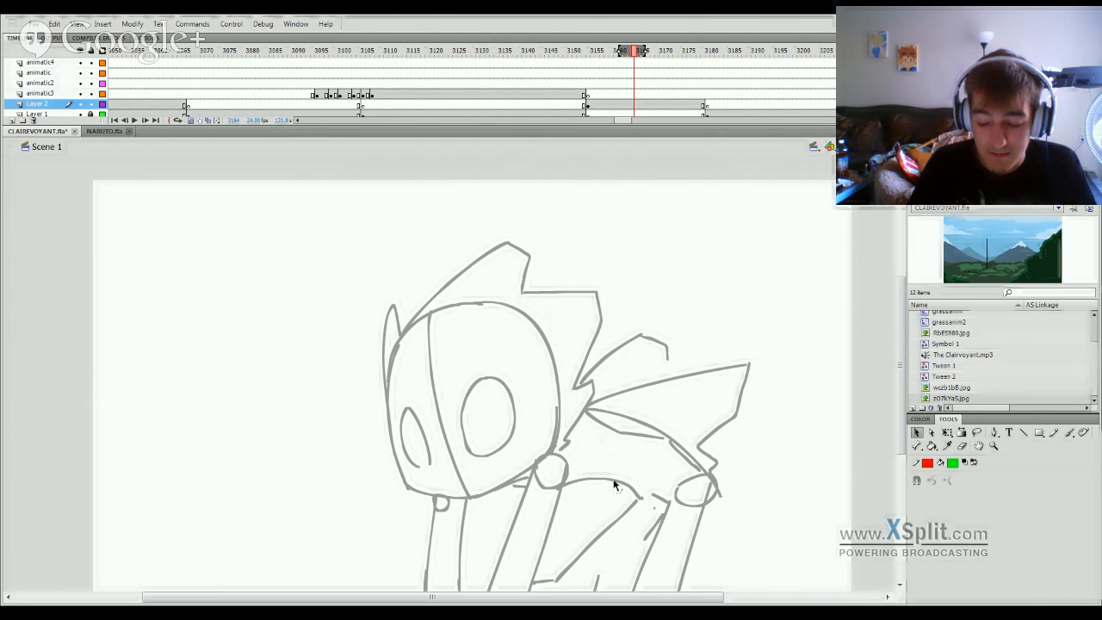
# Step: Scrub through the animatic from around frame 3153, past the closed-eyes character shot, to the feet shot near frame 3569
pyautogui.click(583, 53)
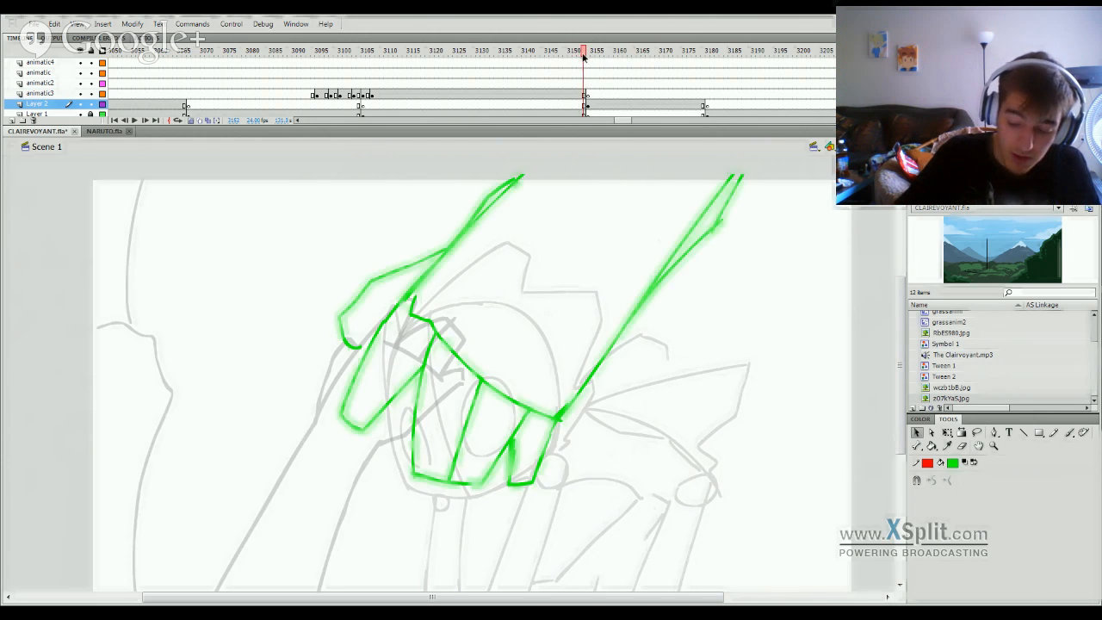
pyautogui.moveTo(584, 53)
pyautogui.mouseDown()
pyautogui.moveTo(509, 178)
pyautogui.moveTo(426, 422)
pyautogui.moveTo(319, 504)
pyautogui.moveTo(448, 470)
pyautogui.moveTo(301, 530)
pyautogui.moveTo(573, 468)
pyautogui.moveTo(719, 473)
pyautogui.moveTo(694, 491)
pyautogui.moveTo(769, 514)
pyautogui.mouseUp()
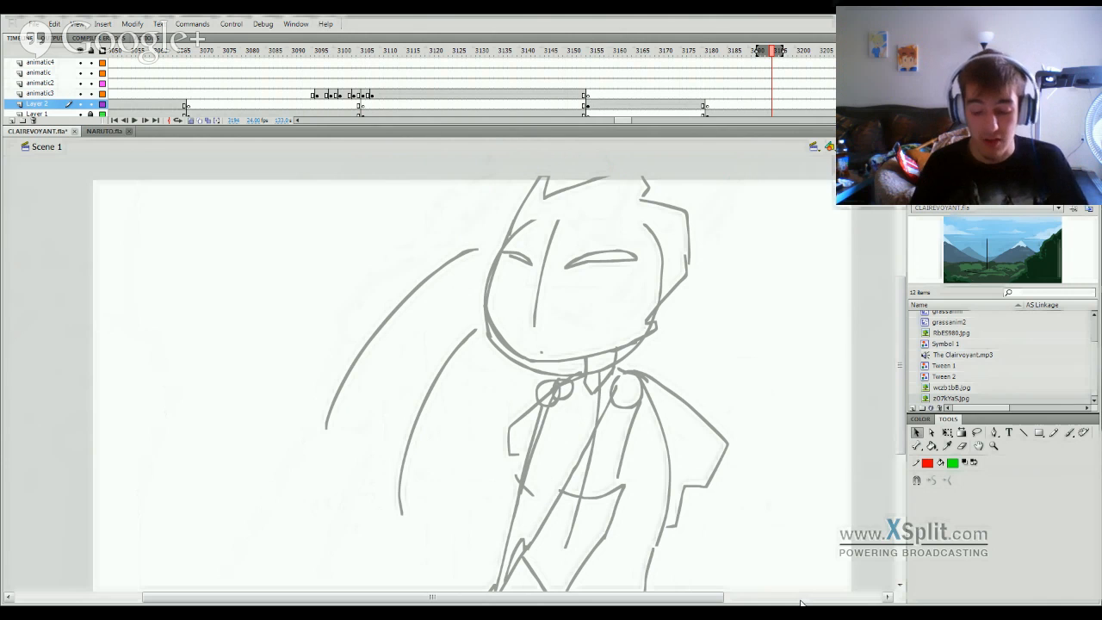
pyautogui.moveTo(708, 53); pyautogui.dragTo(712, 53)
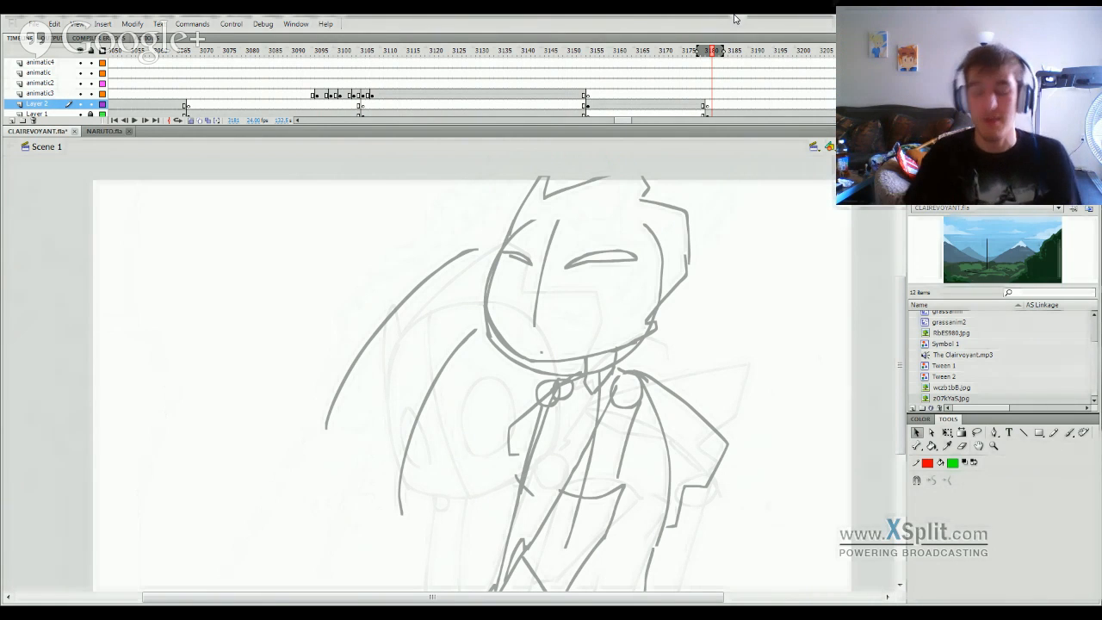
pyautogui.moveTo(668, 51); pyautogui.dragTo(713, 344)
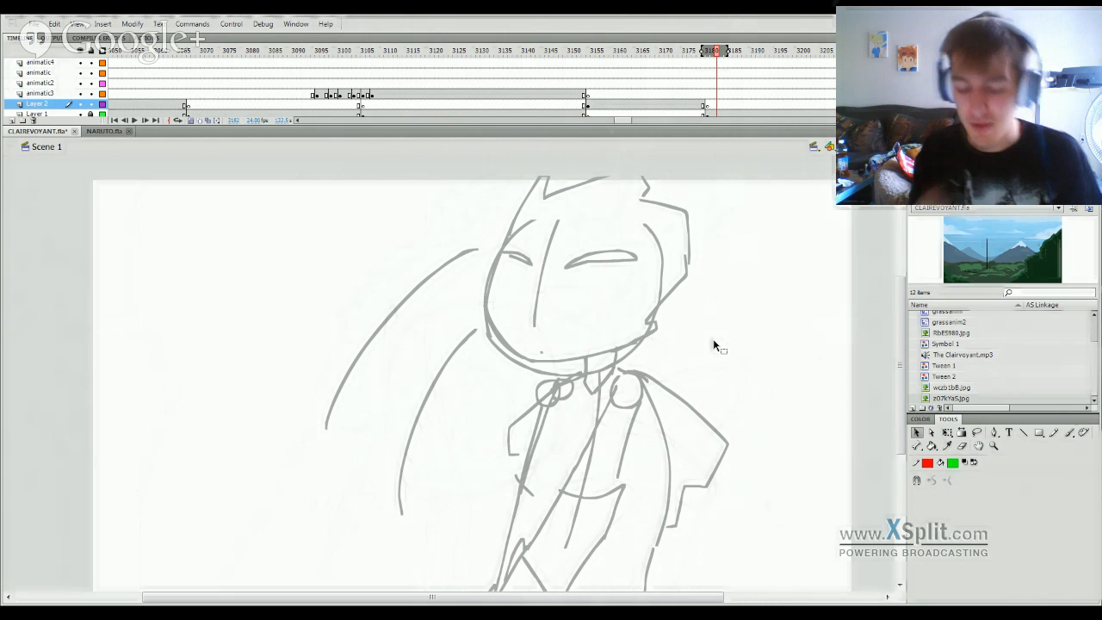
pyautogui.moveTo(713, 344)
pyautogui.mouseDown()
pyautogui.moveTo(828, 348)
pyautogui.moveTo(661, 415)
pyautogui.moveTo(750, 412)
pyautogui.moveTo(814, 433)
pyautogui.mouseUp()
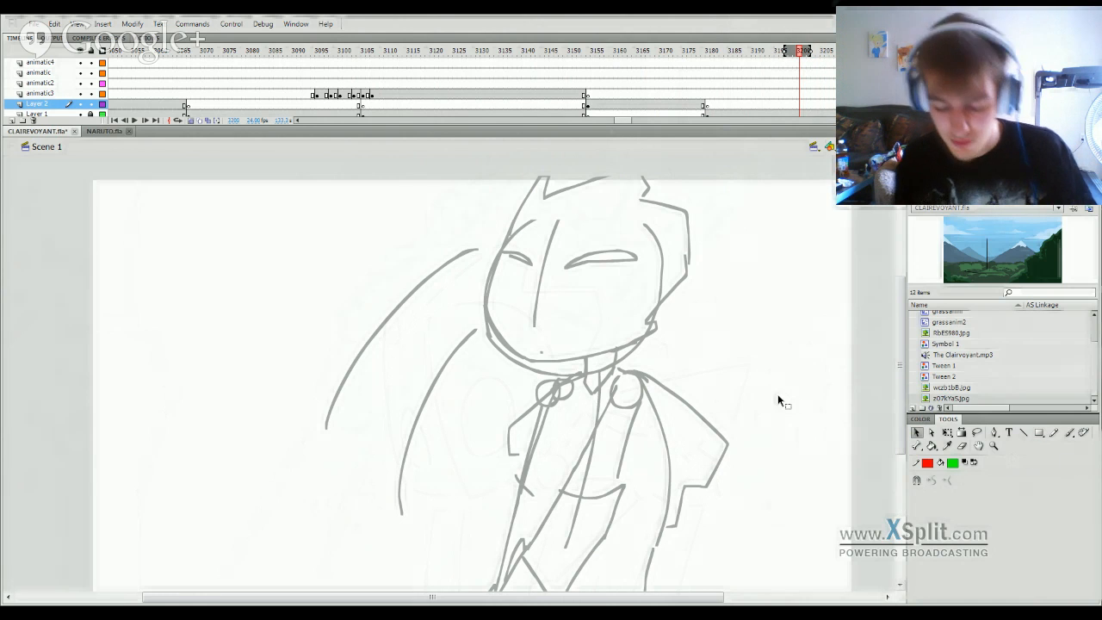
pyautogui.click(607, 97)
pyautogui.moveTo(607, 96); pyautogui.dragTo(601, 522)
pyautogui.press('Return')
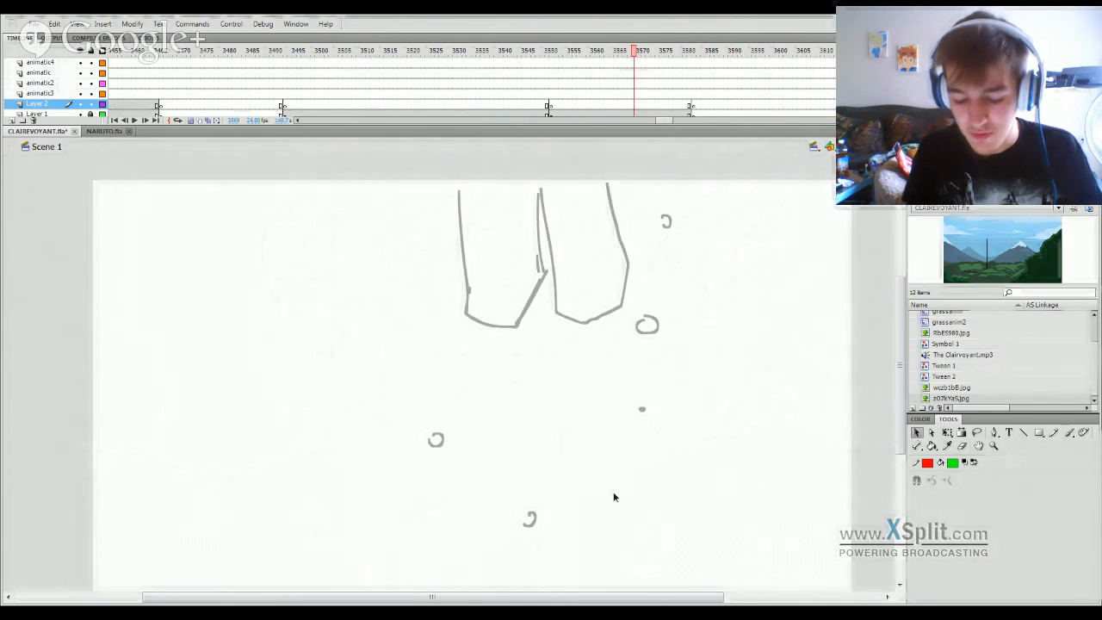
# Step: Review the timing of the hugging shot and the feet shot that follows, continuing to the character shot at frame 3672
pyautogui.press('Return')
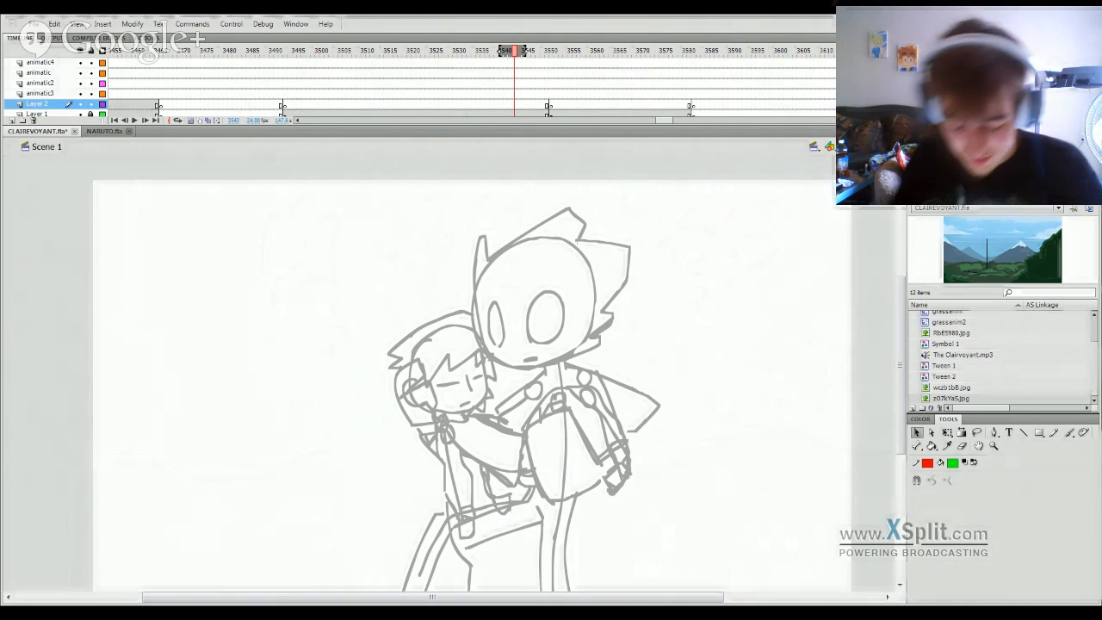
pyautogui.moveTo(543, 67)
pyautogui.mouseDown()
pyautogui.moveTo(664, 164)
pyautogui.moveTo(389, 511)
pyautogui.moveTo(147, 482)
pyautogui.moveTo(60, 517)
pyautogui.moveTo(1024, 457)
pyautogui.moveTo(698, 457)
pyautogui.moveTo(420, 507)
pyautogui.moveTo(472, 499)
pyautogui.mouseUp()
pyautogui.click(472, 54)
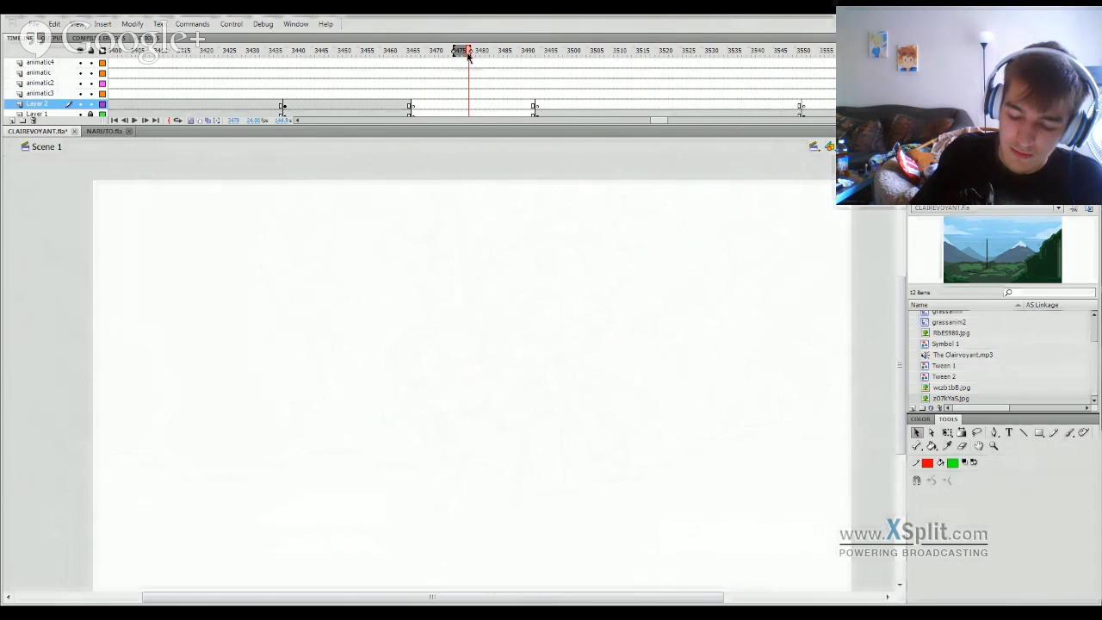
pyautogui.click(501, 52)
pyautogui.moveTo(501, 52)
pyautogui.mouseDown()
pyautogui.moveTo(468, 72)
pyautogui.moveTo(492, 81)
pyautogui.moveTo(442, 129)
pyautogui.moveTo(464, 453)
pyautogui.moveTo(482, 469)
pyautogui.moveTo(474, 483)
pyautogui.moveTo(561, 488)
pyautogui.moveTo(544, 486)
pyautogui.mouseUp()
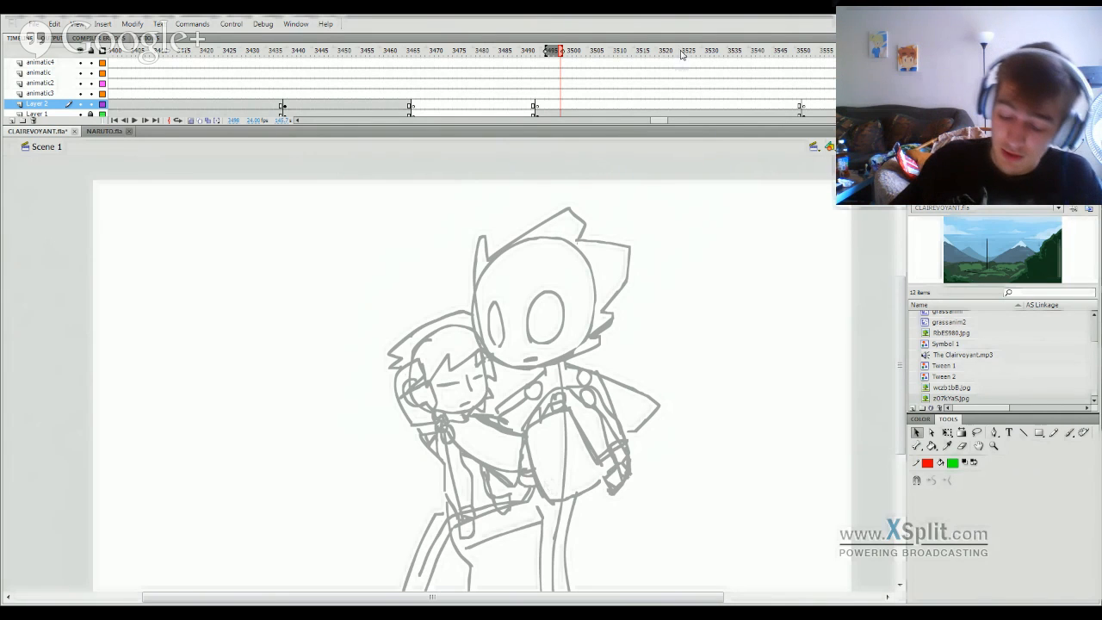
pyautogui.moveTo(685, 53)
pyautogui.mouseDown()
pyautogui.moveTo(804, 82)
pyautogui.moveTo(841, 302)
pyautogui.moveTo(613, 494)
pyautogui.moveTo(790, 481)
pyautogui.moveTo(838, 488)
pyautogui.moveTo(632, 506)
pyautogui.moveTo(697, 518)
pyautogui.mouseUp()
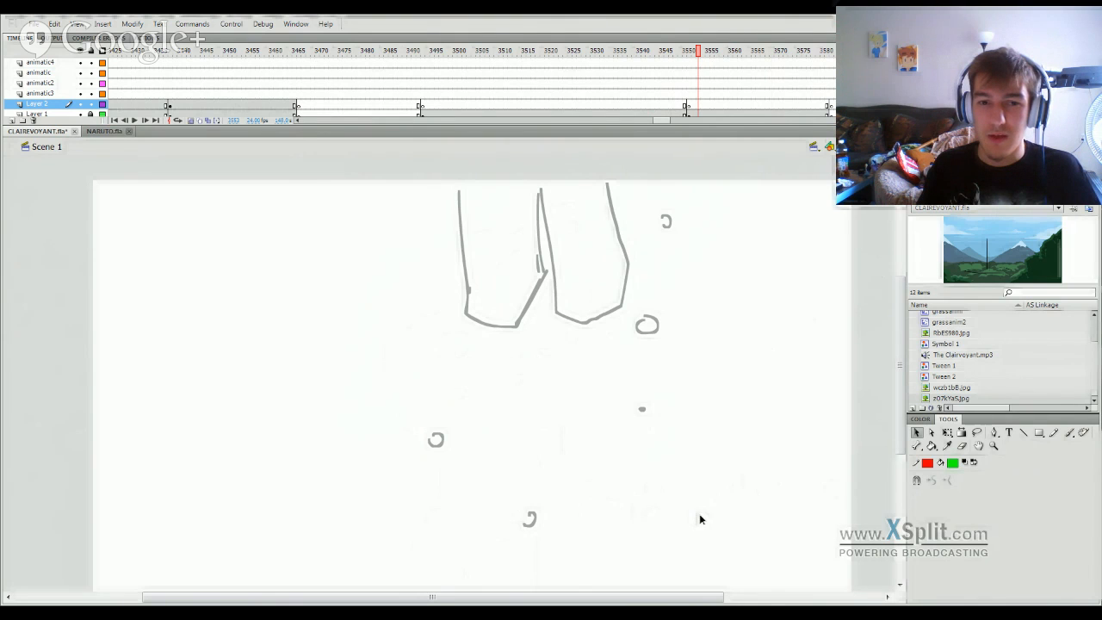
pyautogui.moveTo(699, 515)
pyautogui.mouseDown()
pyautogui.moveTo(769, 516)
pyautogui.moveTo(645, 523)
pyautogui.moveTo(721, 524)
pyautogui.moveTo(722, 515)
pyautogui.mouseUp()
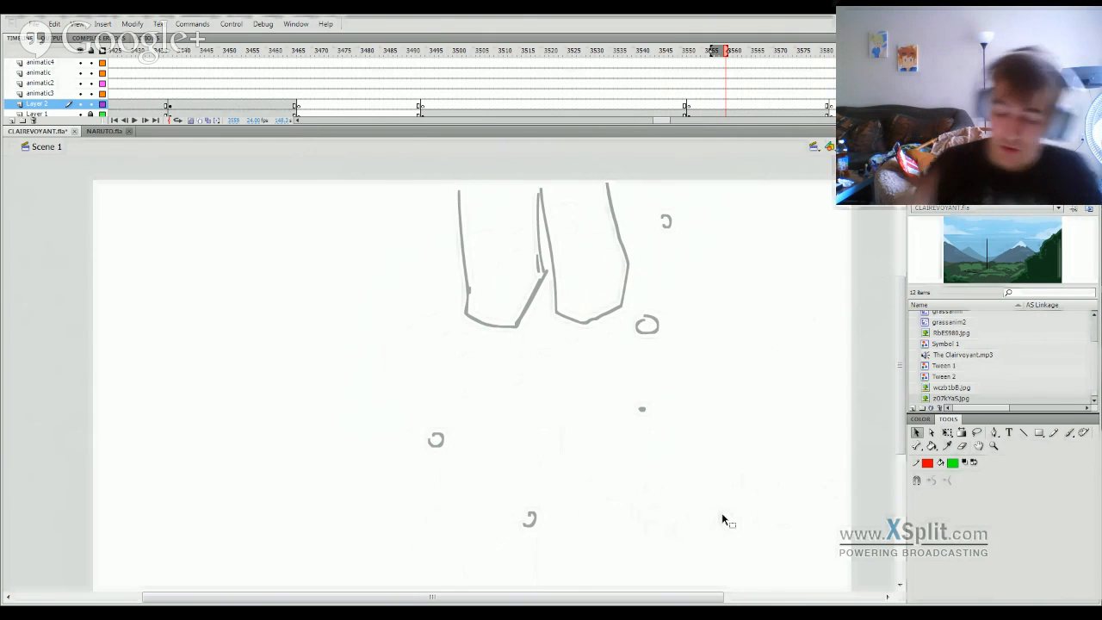
pyautogui.press('Return')
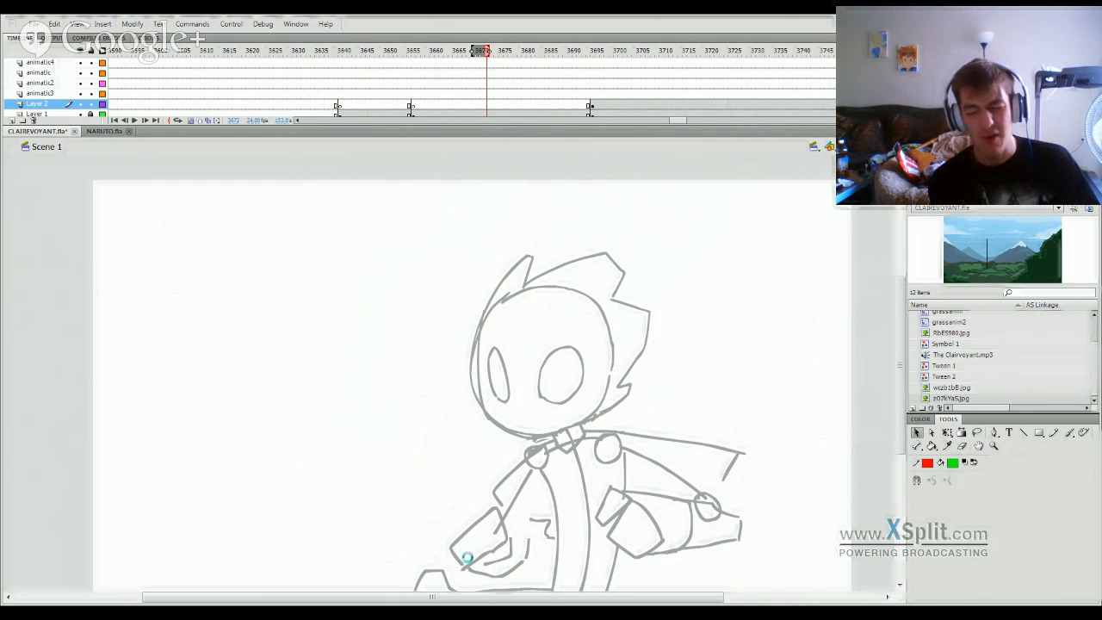
# Step: Save the file and add a keyframe on animatic3 at frame 3656, where the open-armed character shot starts
pyautogui.hotkey('ctrl', 's')
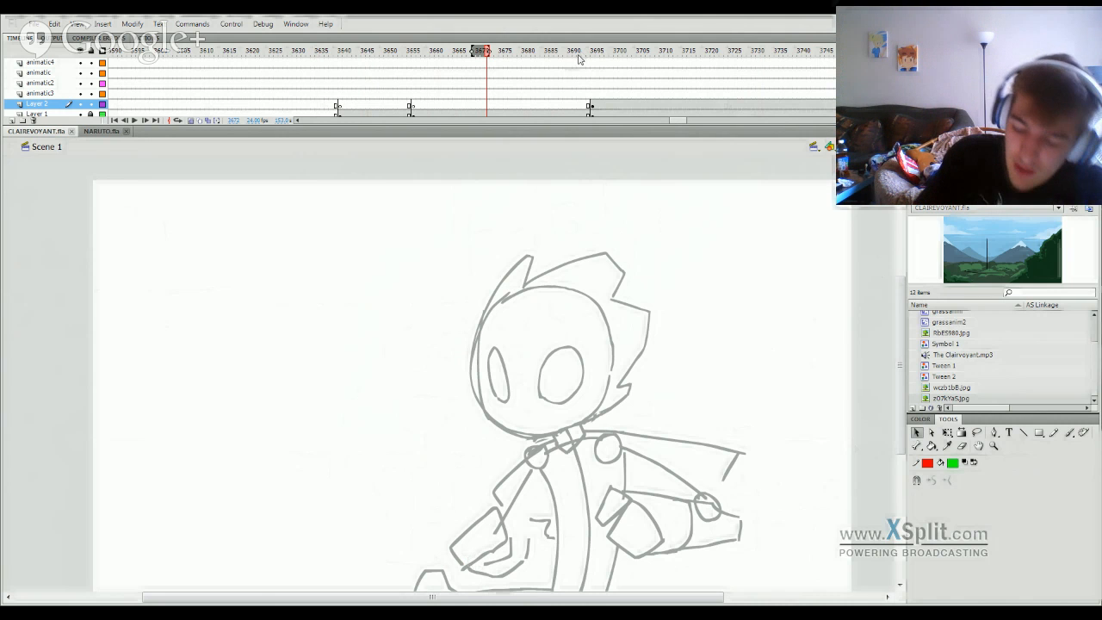
pyautogui.moveTo(580, 57); pyautogui.dragTo(620, 64)
pyautogui.moveTo(620, 206); pyautogui.dragTo(421, 569)
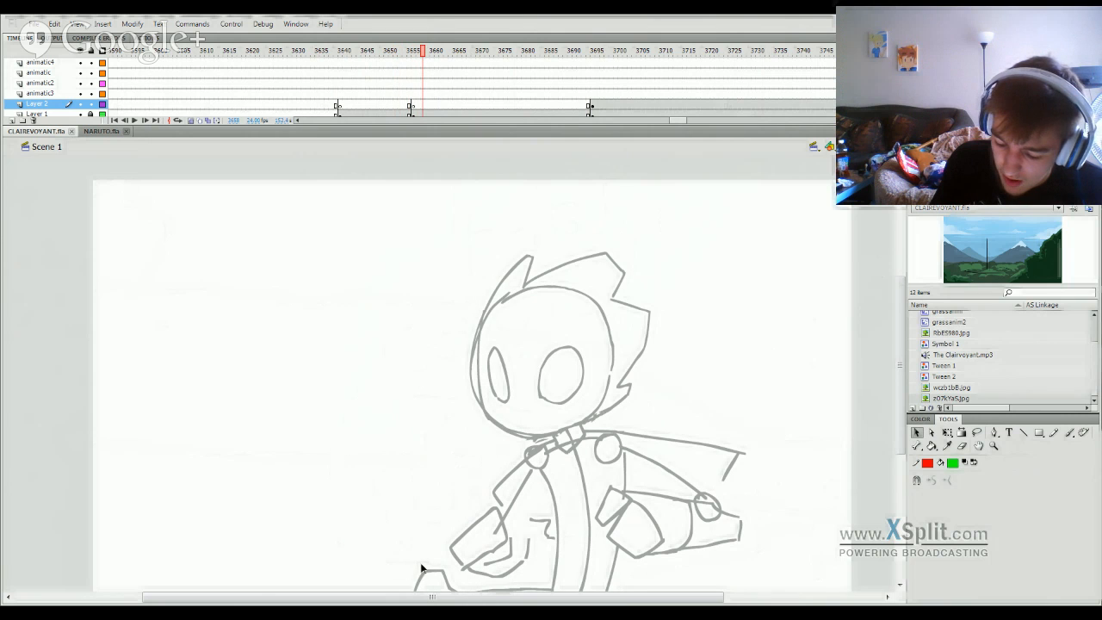
pyautogui.click(412, 93)
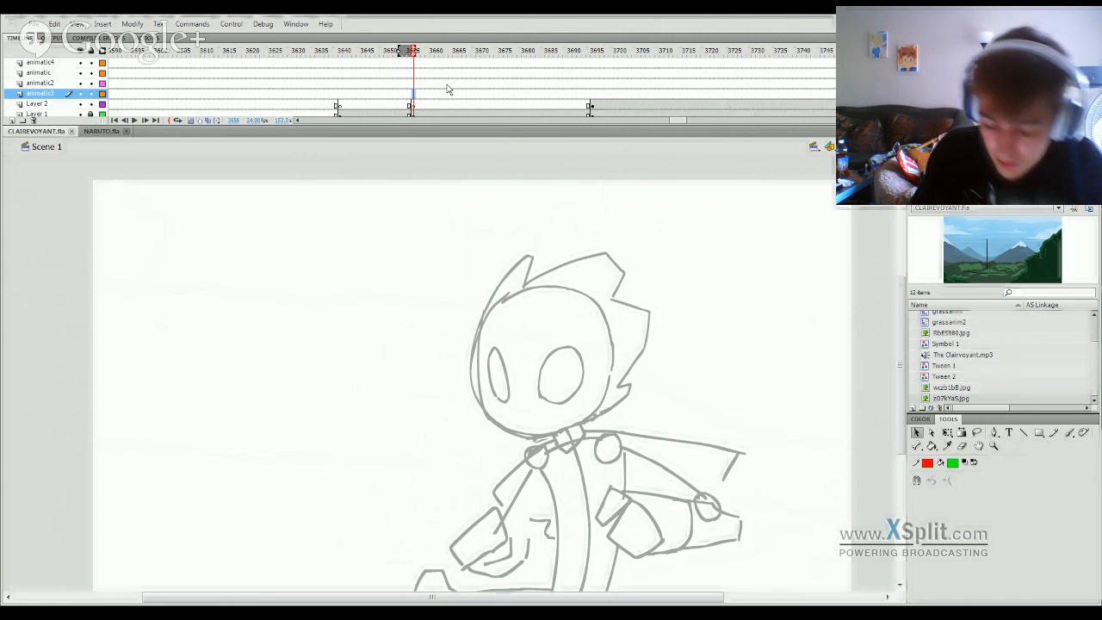
pyautogui.press('.')
pyautogui.press('.')
pyautogui.click(788, 438)
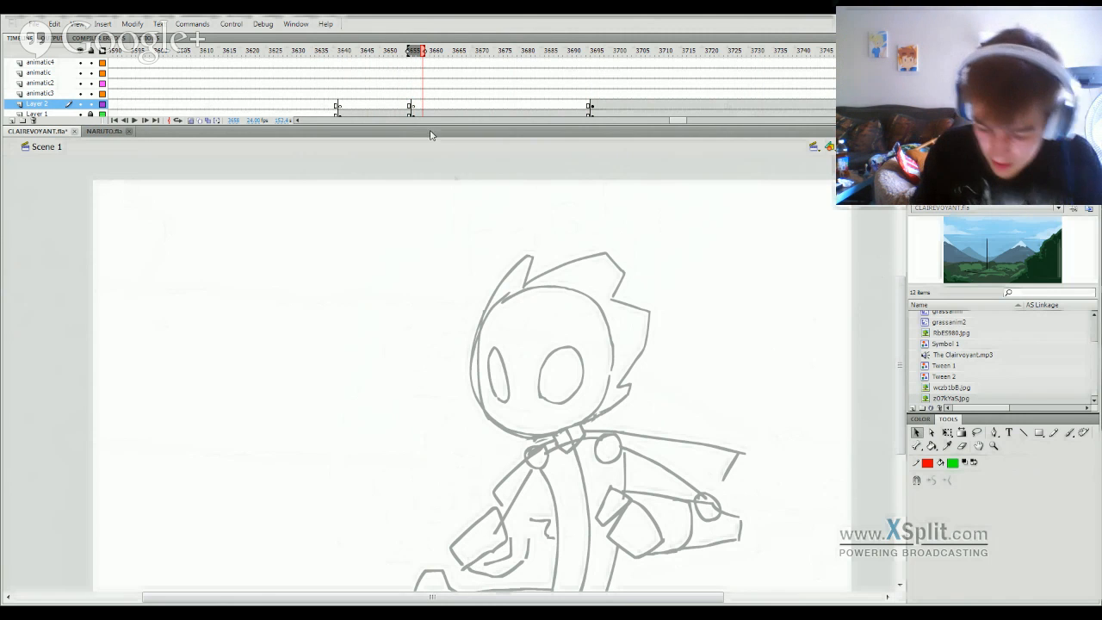
pyautogui.click(414, 93)
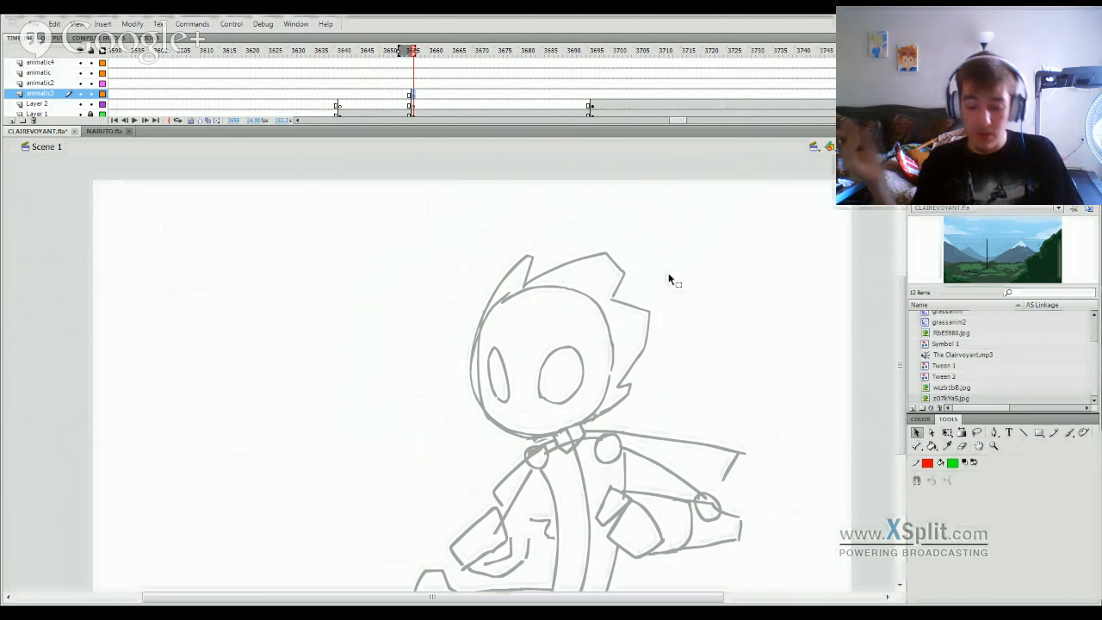
# Step: Brush the front edge of the head and the front hair spike in green over the animatic sketch, redoing unsatisfactory strokes
pyautogui.click(1069, 432)
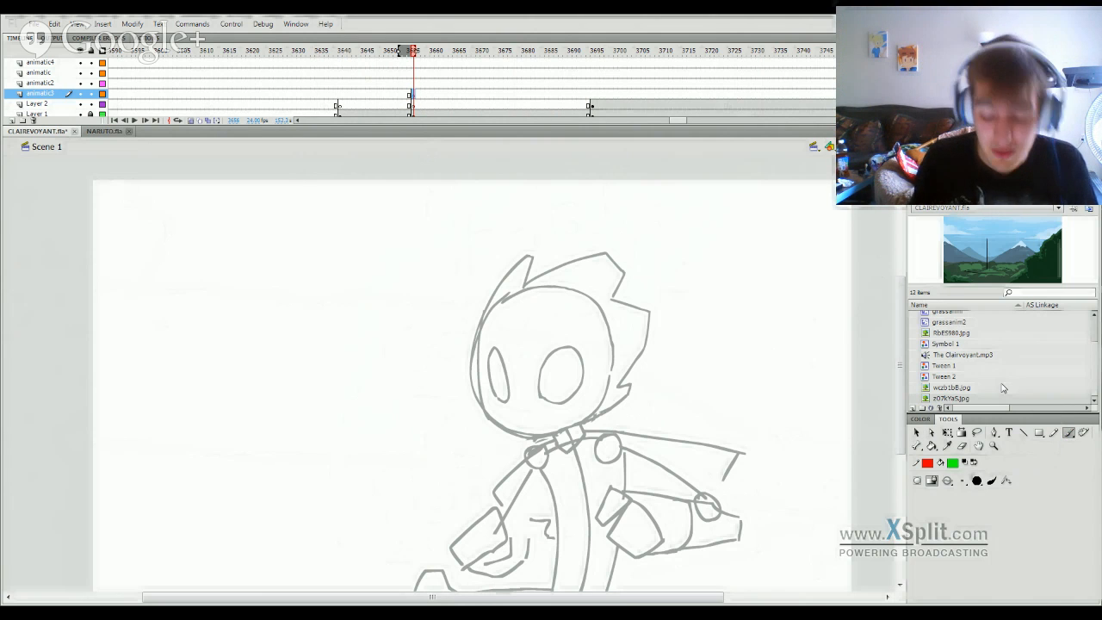
pyautogui.moveTo(486, 417); pyautogui.dragTo(500, 277)
pyautogui.hotkey('ctrl', 'z')
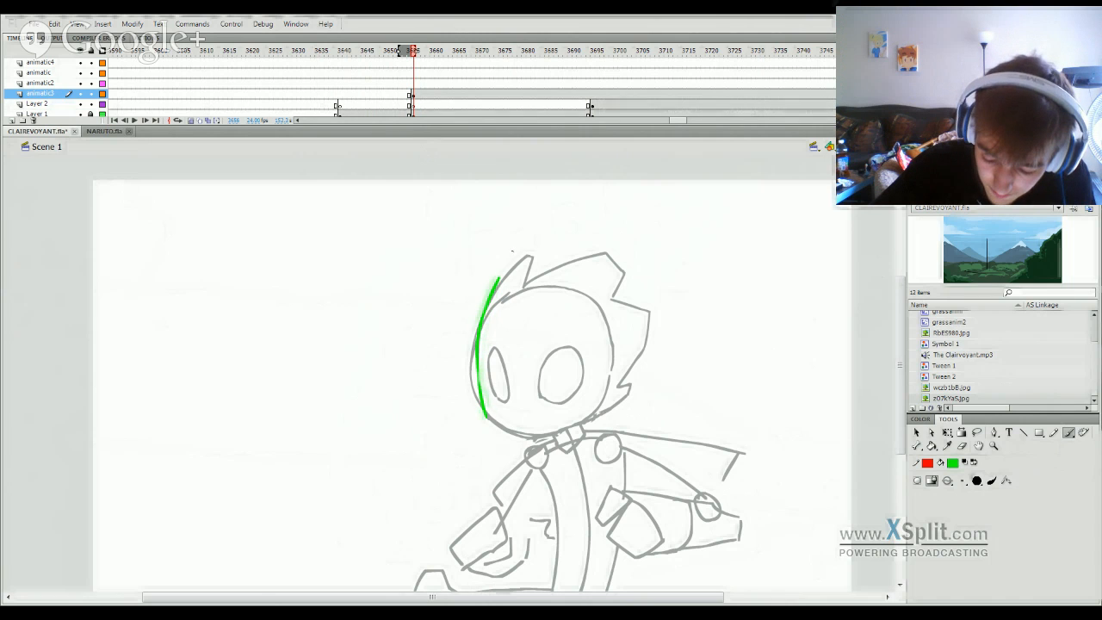
pyautogui.hotkey('ctrl', 'z')
pyautogui.moveTo(484, 418); pyautogui.dragTo(477, 329)
pyautogui.hotkey('ctrl', 'z')
pyautogui.moveTo(487, 418)
pyautogui.mouseDown()
pyautogui.moveTo(481, 322)
pyautogui.moveTo(488, 329)
pyautogui.moveTo(495, 292)
pyautogui.moveTo(496, 315)
pyautogui.moveTo(539, 252)
pyautogui.moveTo(621, 243)
pyautogui.mouseUp()
pyautogui.hotkey('ctrl', 'z')
pyautogui.hotkey('ctrl', 'z')
pyautogui.hotkey('ctrl', 'z')
pyautogui.hotkey('ctrl', 'z')
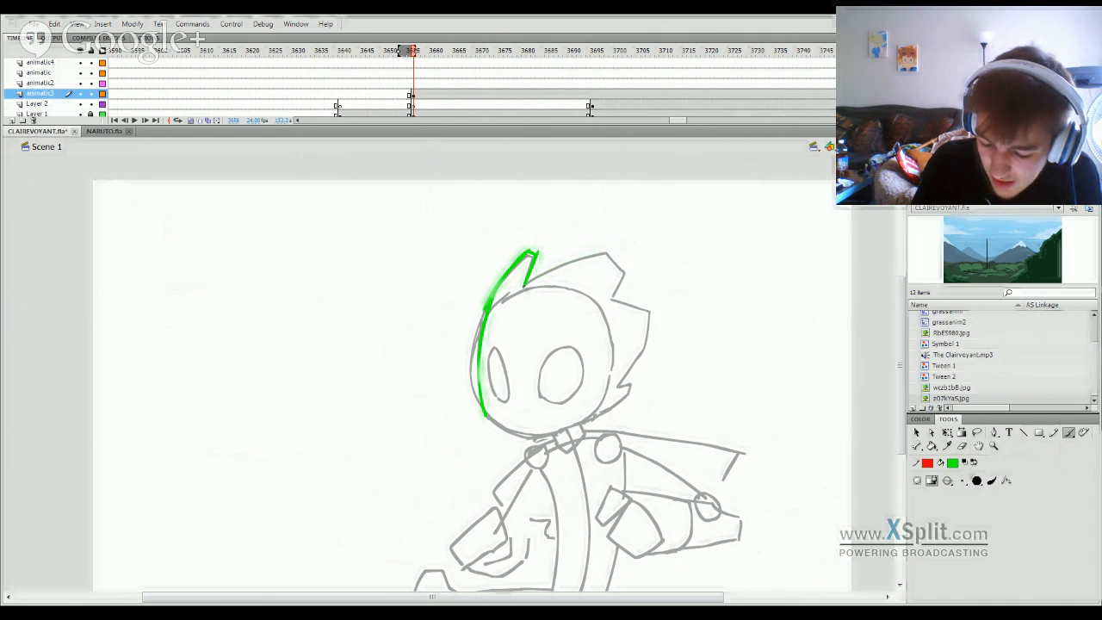
# Step: Brush the top hair contour in green from the front spike to the upper rear spike, ending slightly outside the sketch
pyautogui.moveTo(524, 285); pyautogui.dragTo(607, 250)
pyautogui.hotkey('ctrl', 'z')
pyautogui.hotkey('ctrl', 'z')
pyautogui.moveTo(524, 285)
pyautogui.mouseDown()
pyautogui.moveTo(634, 246)
pyautogui.moveTo(617, 251)
pyautogui.moveTo(642, 278)
pyautogui.moveTo(614, 300)
pyautogui.mouseUp()
pyautogui.hotkey('ctrl', 'z')
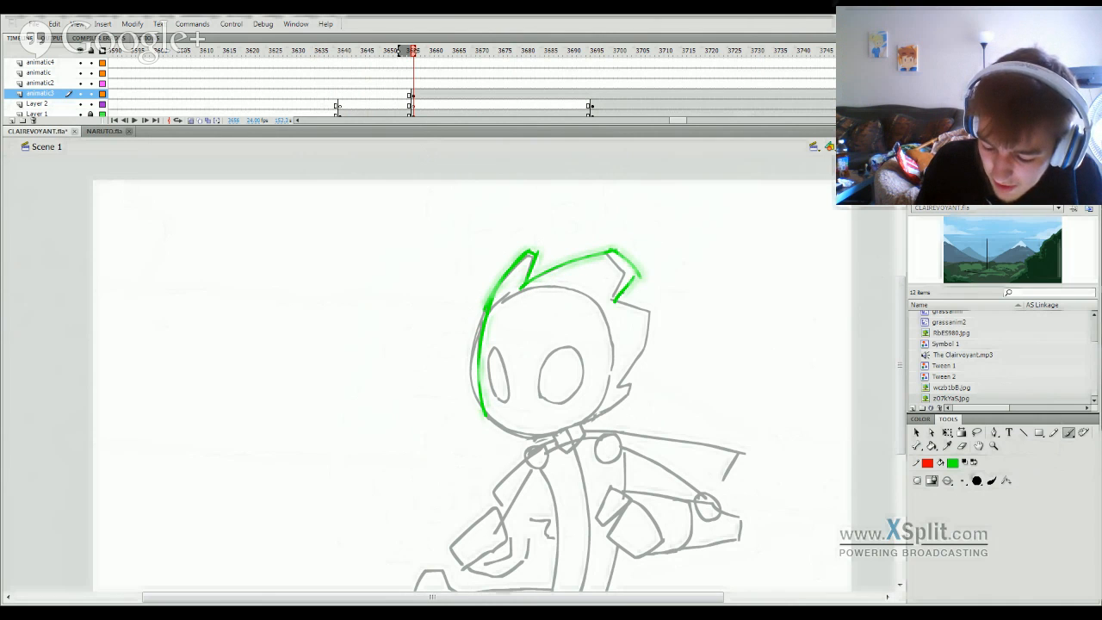
pyautogui.hotkey('ctrl', 'z')
pyautogui.moveTo(653, 264); pyautogui.dragTo(618, 298)
pyautogui.hotkey('ctrl', 'z')
pyautogui.hotkey('ctrl', 'z')
pyautogui.hotkey('ctrl', 'z')
pyautogui.hotkey('ctrl', 'z')
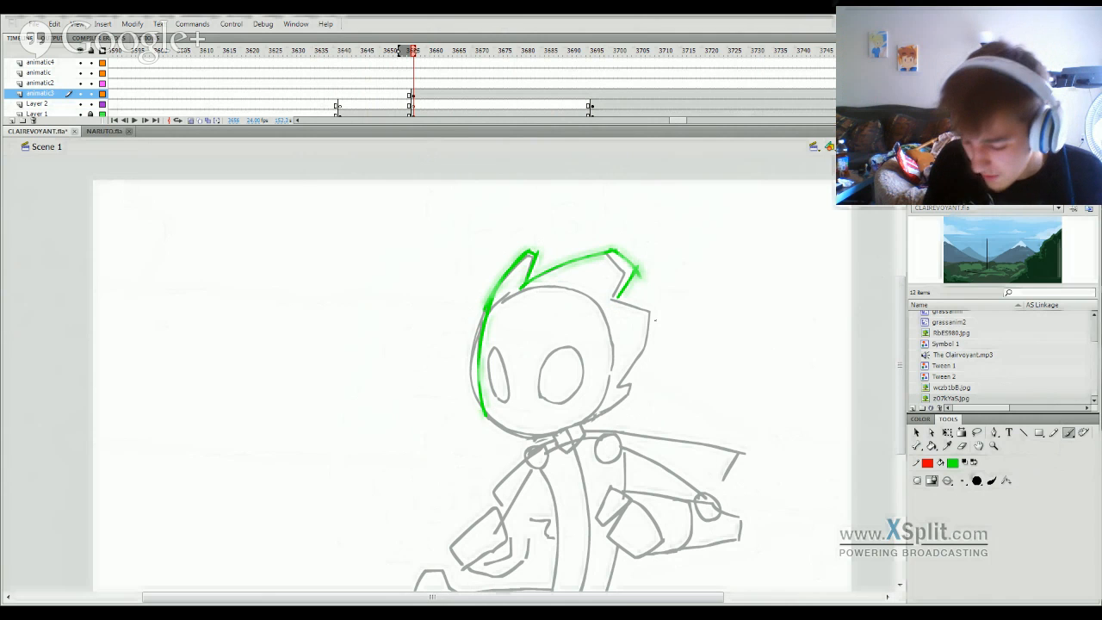
# Step: Brush the large hair spike at the back of the head in green, extending it beyond the sketched one
pyautogui.moveTo(618, 298)
pyautogui.mouseDown()
pyautogui.moveTo(680, 315)
pyautogui.moveTo(624, 379)
pyautogui.mouseUp()
pyautogui.hotkey('ctrl', 'z')
pyautogui.hotkey('ctrl', 'z')
pyautogui.hotkey('ctrl', 'z')
pyautogui.hotkey('ctrl', 'z')
# Step: Brush the small lower hair spikes and the jaw in green, and close the round outline of the head
pyautogui.moveTo(658, 346)
pyautogui.mouseDown()
pyautogui.moveTo(619, 382)
pyautogui.moveTo(636, 381)
pyautogui.moveTo(632, 402)
pyautogui.mouseUp()
pyautogui.moveTo(632, 401)
pyautogui.mouseDown()
pyautogui.moveTo(585, 422)
pyautogui.moveTo(618, 422)
pyautogui.moveTo(584, 424)
pyautogui.moveTo(636, 401)
pyautogui.moveTo(606, 423)
pyautogui.moveTo(532, 441)
pyautogui.mouseUp()
pyautogui.hotkey('ctrl', 'z')
pyautogui.hotkey('ctrl', 'z')
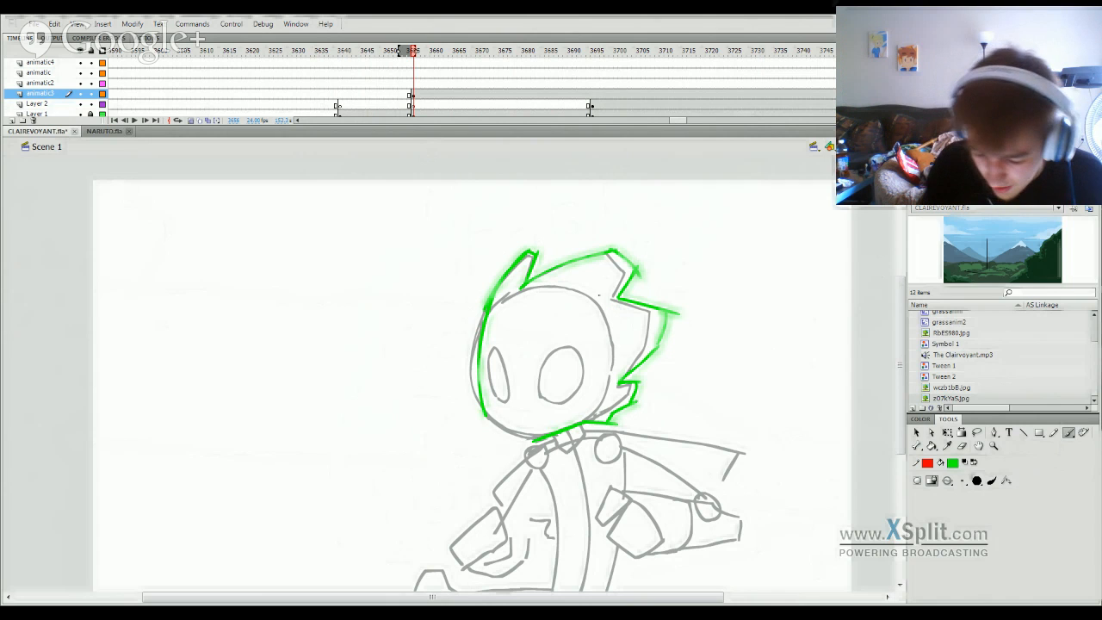
pyautogui.moveTo(589, 420)
pyautogui.mouseDown()
pyautogui.moveTo(608, 399)
pyautogui.moveTo(615, 360)
pyautogui.moveTo(610, 320)
pyautogui.moveTo(580, 293)
pyautogui.mouseUp()
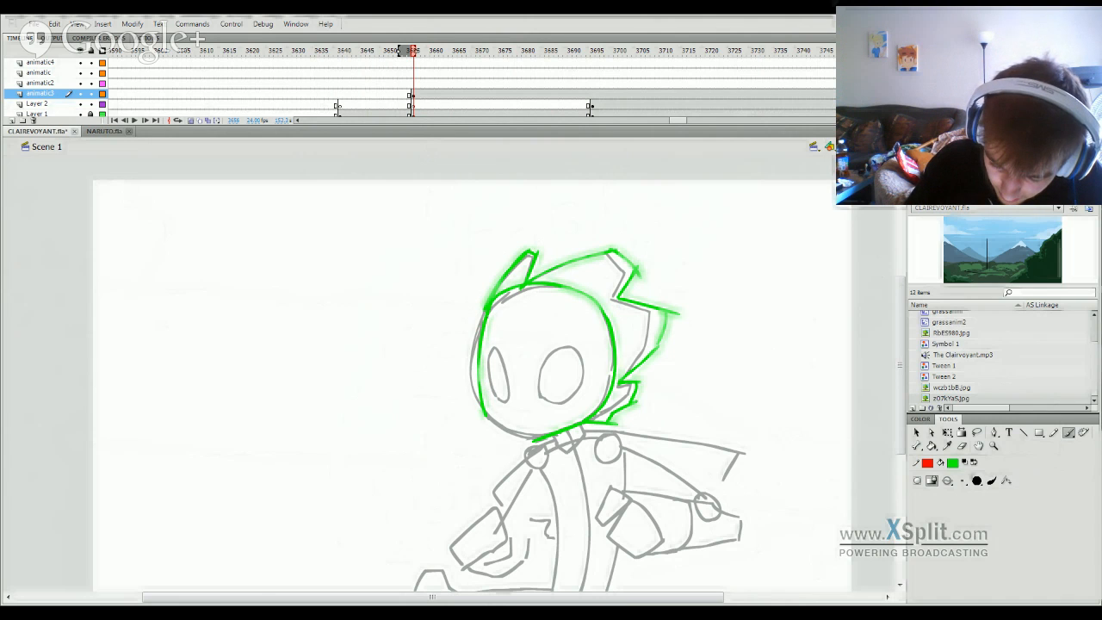
pyautogui.moveTo(485, 417); pyautogui.dragTo(510, 434)
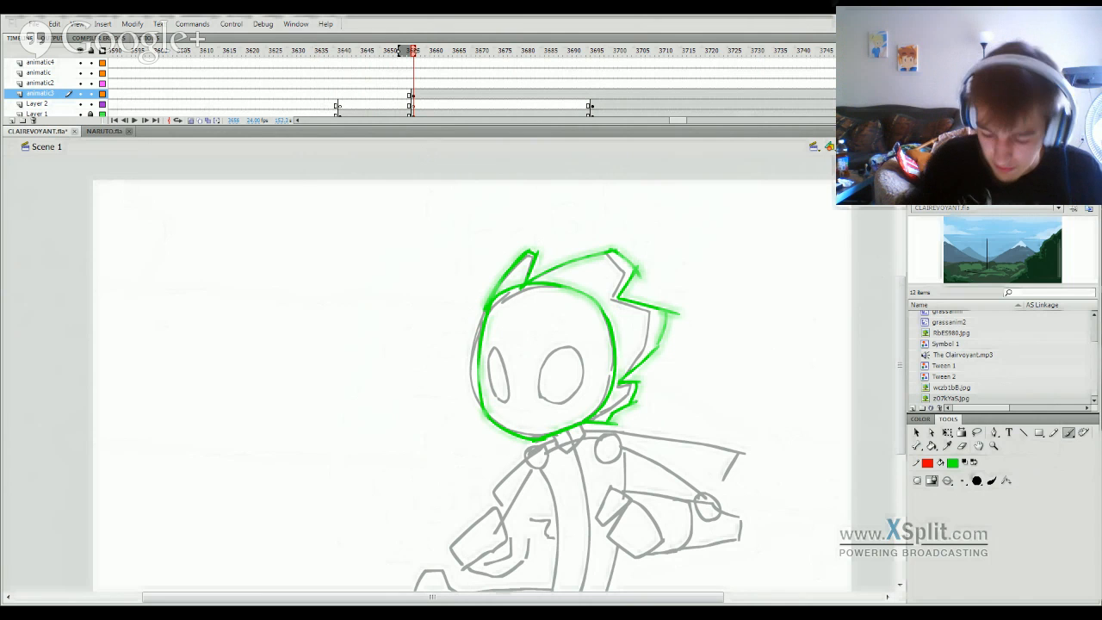
# Step: Brush a vertical centre line down the face in green from the forehead to the chin, redoing unsatisfactory strokes
pyautogui.moveTo(531, 428)
pyautogui.mouseDown()
pyautogui.moveTo(523, 364)
pyautogui.moveTo(548, 293)
pyautogui.mouseUp()
pyautogui.hotkey('ctrl', 'z')
pyautogui.moveTo(534, 435)
pyautogui.mouseDown()
pyautogui.moveTo(546, 294)
pyautogui.moveTo(519, 381)
pyautogui.moveTo(515, 290)
pyautogui.moveTo(525, 315)
pyautogui.mouseUp()
pyautogui.hotkey('ctrl', 'z')
pyautogui.hotkey('ctrl', 'z')
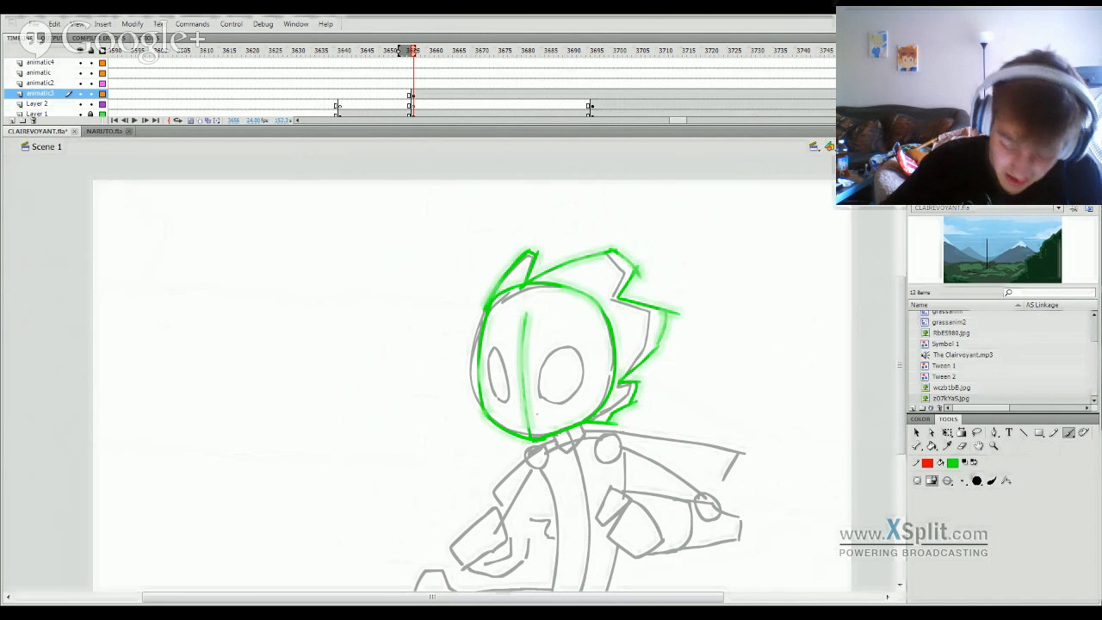
pyautogui.moveTo(661, 340); pyautogui.dragTo(653, 355)
pyautogui.hotkey('ctrl', 'z')
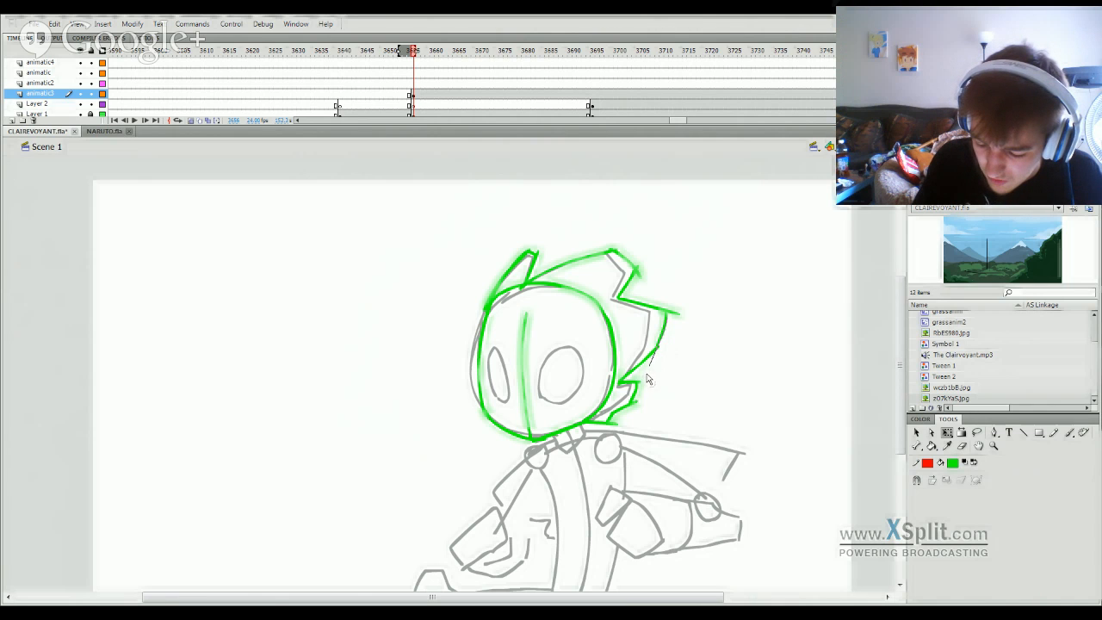
# Step: Select and delete the overshooting stroke ends at the tips of the two upper rear hair spikes
pyautogui.press('q')
pyautogui.hotkey('ctrl', 'a')
pyautogui.click(670, 317)
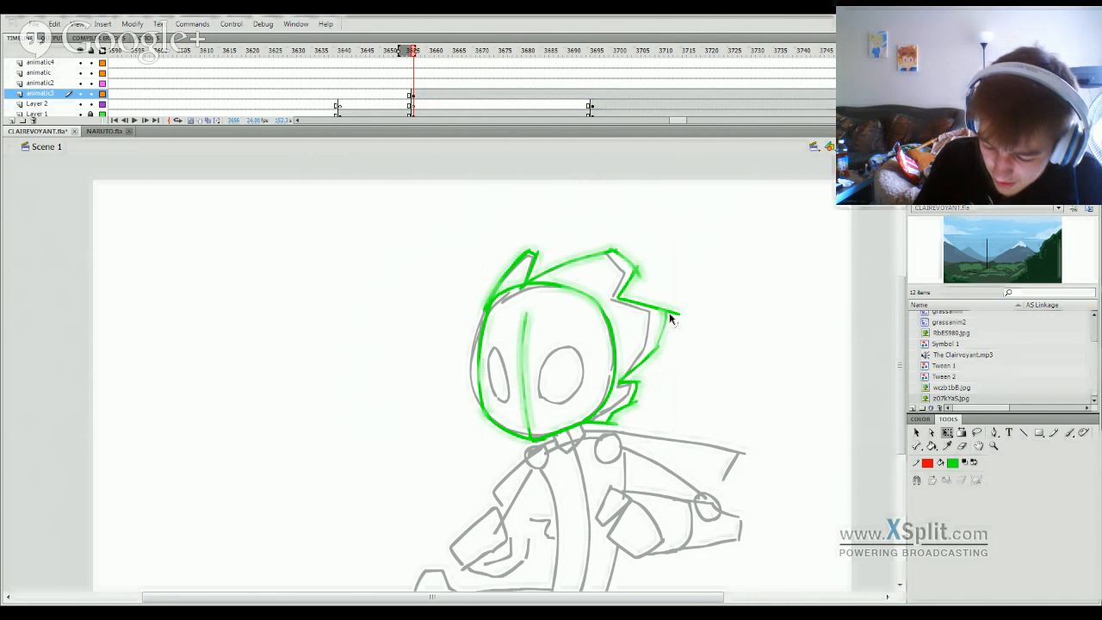
pyautogui.moveTo(667, 295); pyautogui.dragTo(673, 332)
pyautogui.press('Delete')
pyautogui.click(676, 316)
pyautogui.press('Delete')
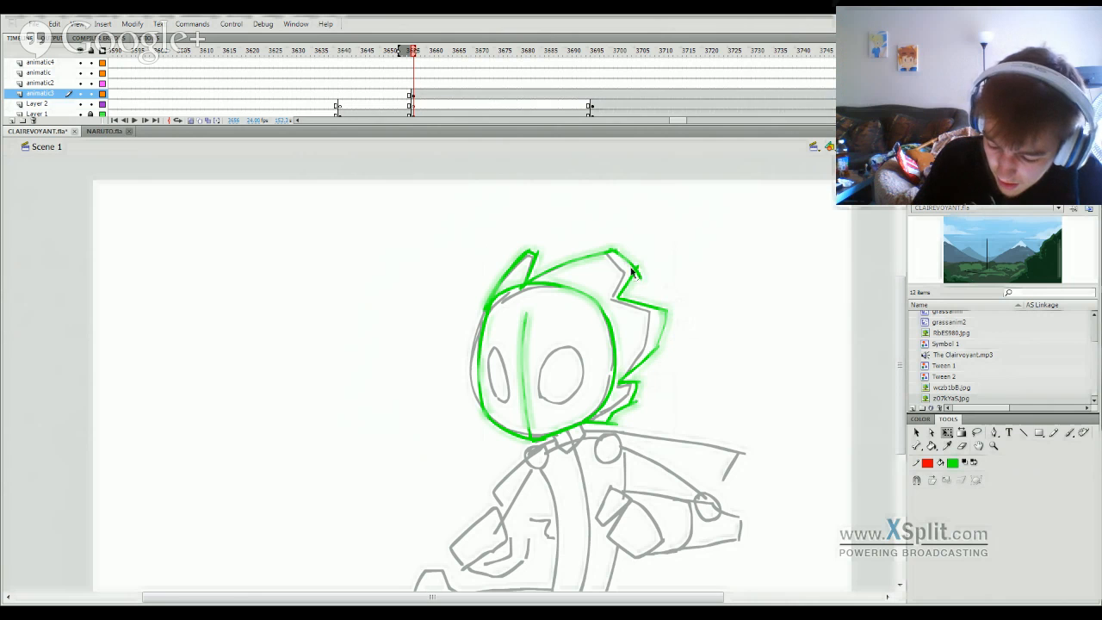
pyautogui.moveTo(652, 252); pyautogui.dragTo(639, 276)
pyautogui.press('Delete')
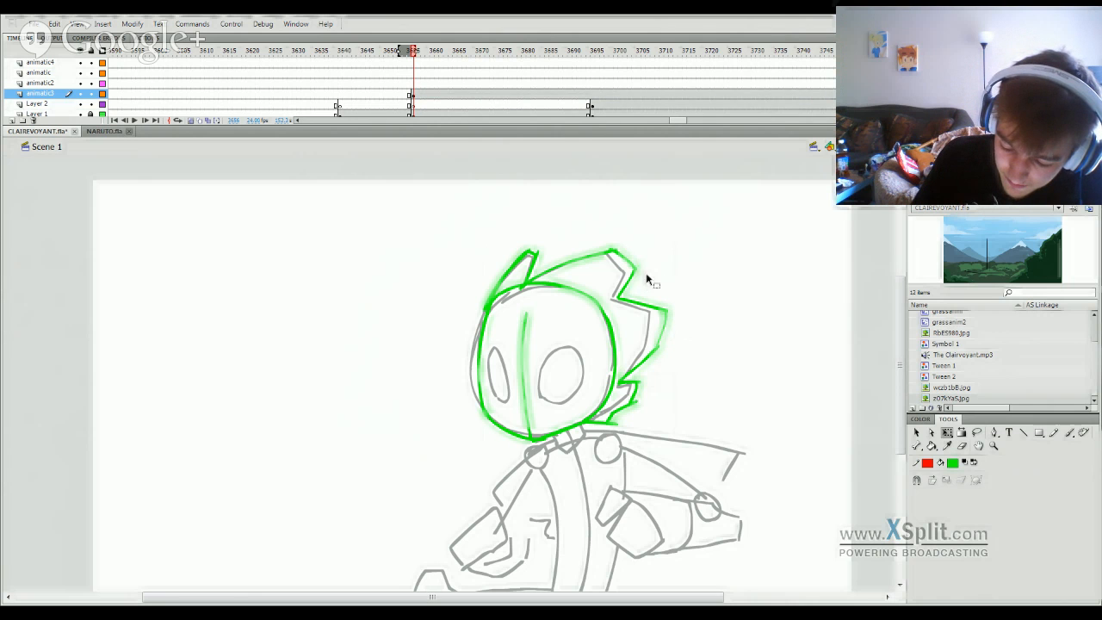
pyautogui.click(638, 269)
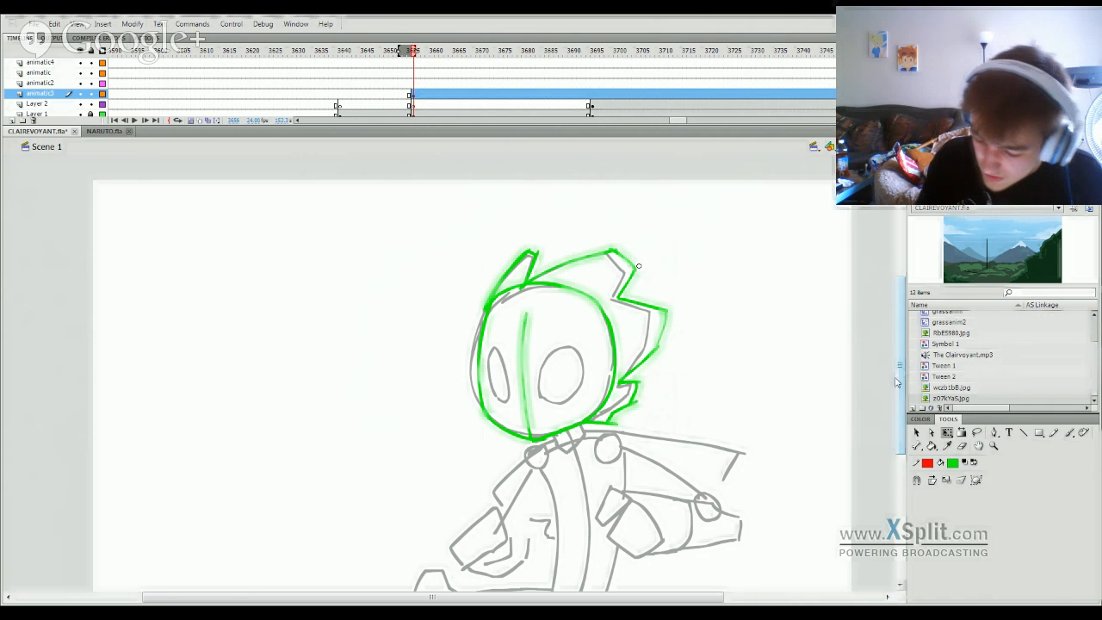
# Step: Brush the collar, the coat's long central edge, the shoulder line and the thumb of the outstretched hand in green
pyautogui.scroll(-3, 901, 379)
pyautogui.press('b')
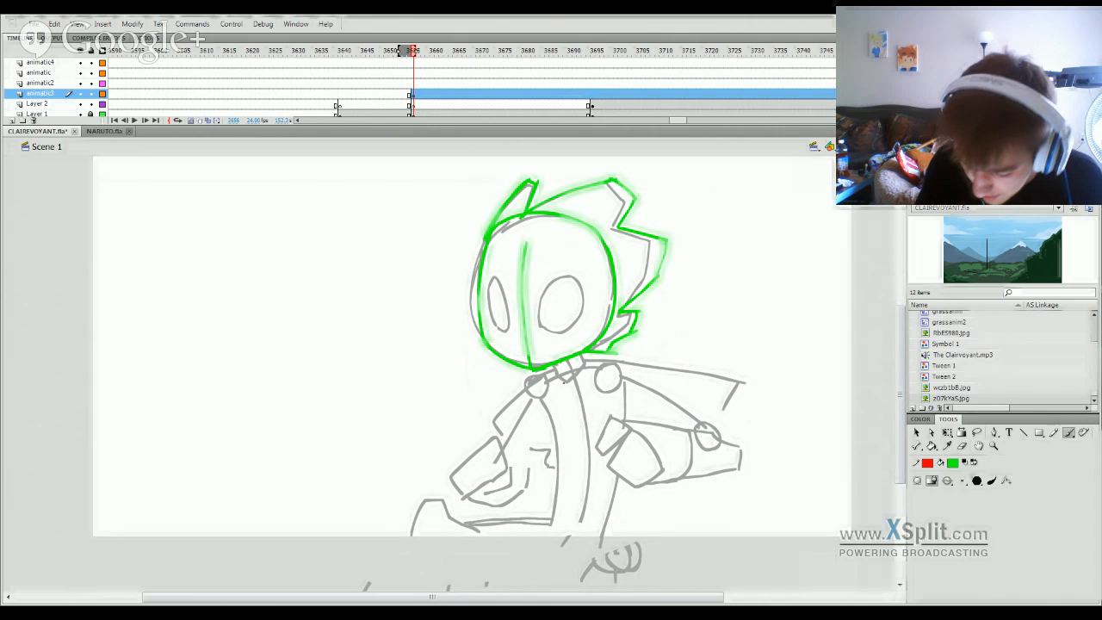
pyautogui.moveTo(553, 372)
pyautogui.mouseDown()
pyautogui.moveTo(569, 389)
pyautogui.moveTo(582, 371)
pyautogui.moveTo(589, 434)
pyautogui.moveTo(577, 527)
pyautogui.mouseUp()
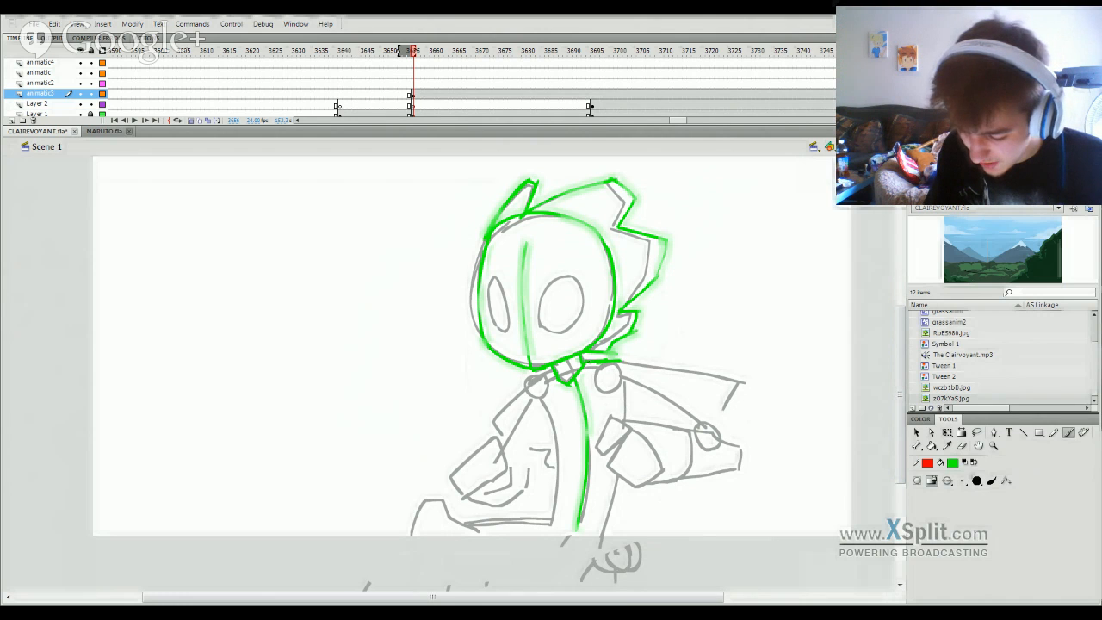
pyautogui.moveTo(619, 362)
pyautogui.mouseDown()
pyautogui.moveTo(640, 376)
pyautogui.moveTo(597, 447)
pyautogui.moveTo(613, 415)
pyautogui.moveTo(625, 420)
pyautogui.mouseUp()
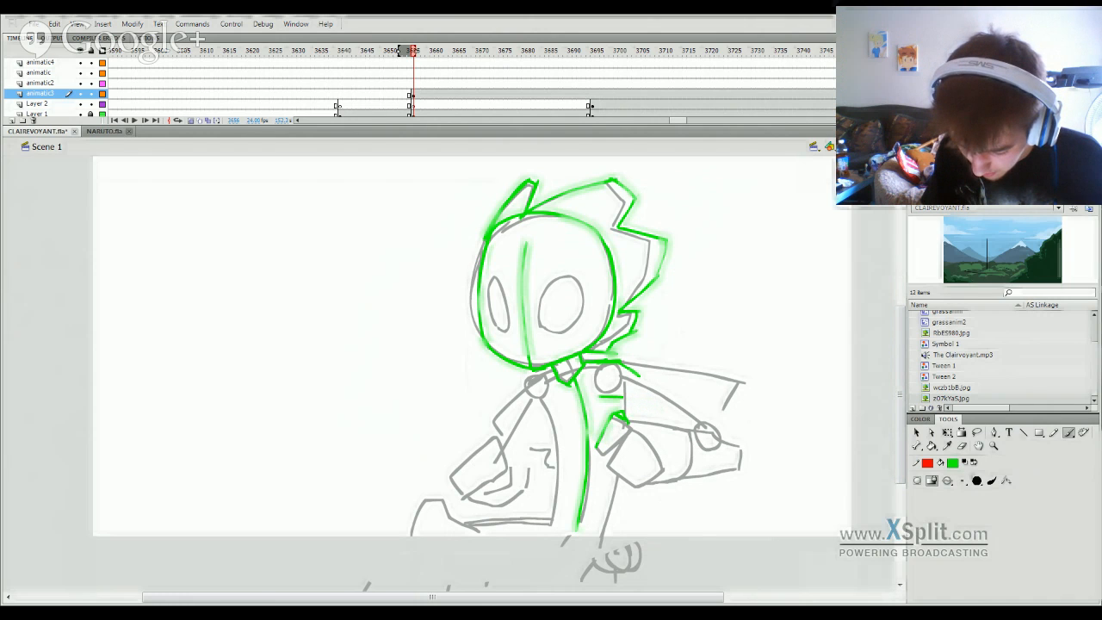
# Step: Try to brush the thumb's outline and the palm edge of the outstretched hand in green
pyautogui.moveTo(598, 437)
pyautogui.mouseDown()
pyautogui.moveTo(606, 458)
pyautogui.moveTo(626, 432)
pyautogui.mouseUp()
pyautogui.moveTo(621, 440)
pyautogui.mouseDown()
pyautogui.moveTo(611, 466)
pyautogui.moveTo(638, 493)
pyautogui.mouseUp()
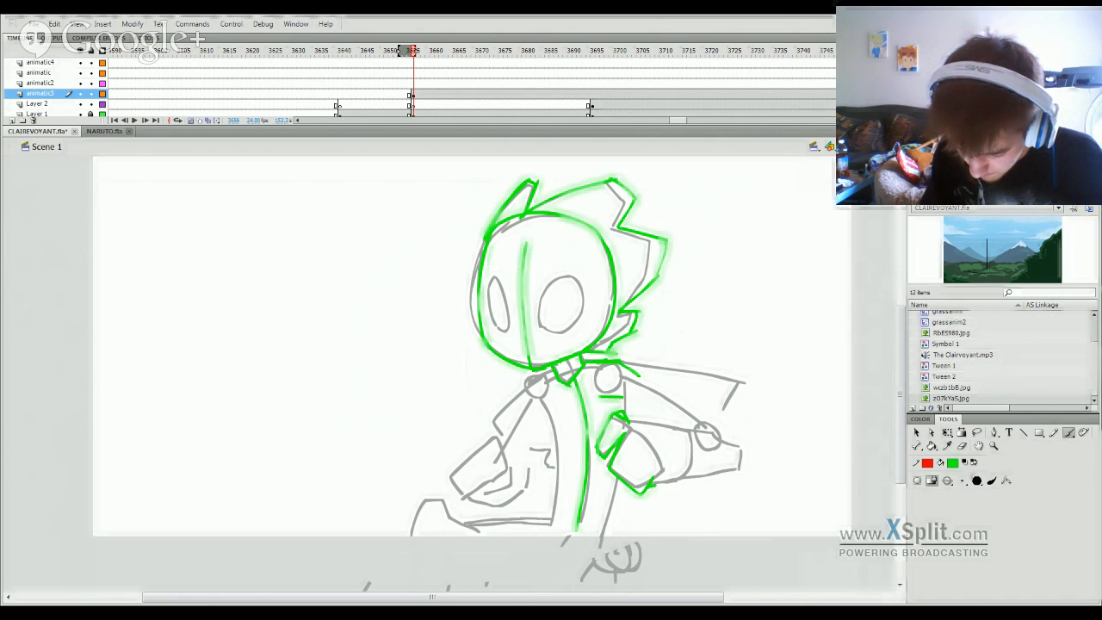
pyautogui.hotkey('ctrl', 'z')
pyautogui.hotkey('ctrl', 'z')
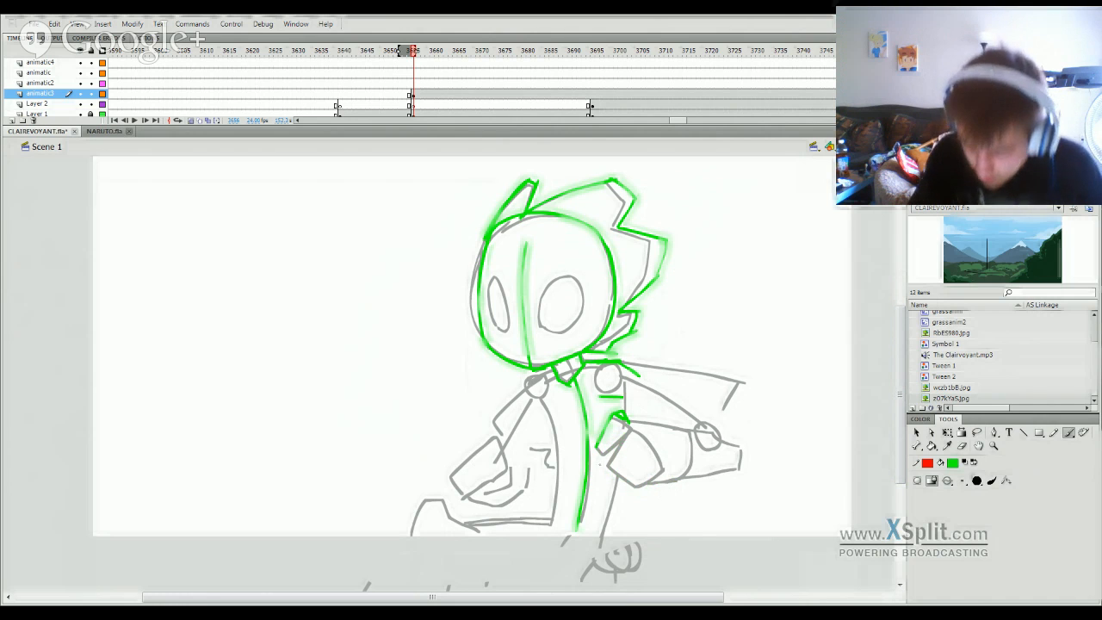
# Step: Recolour the animatic sketch on Layer 1 to a lighter grey, and return to the animatic3 layer with green as the fill
pyautogui.click(418, 113)
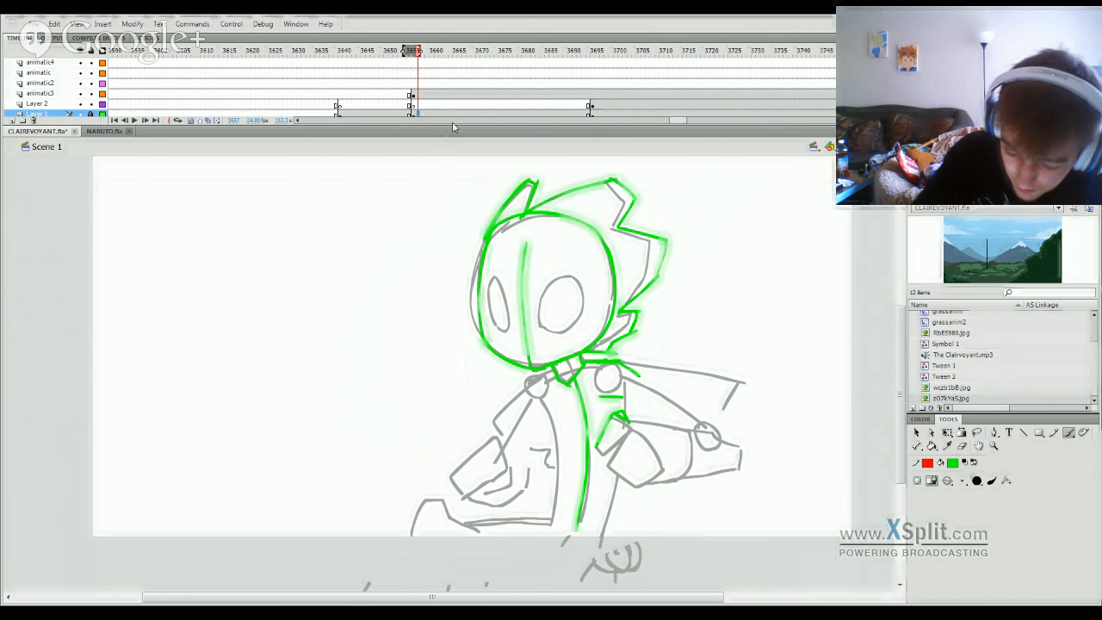
pyautogui.click(458, 112)
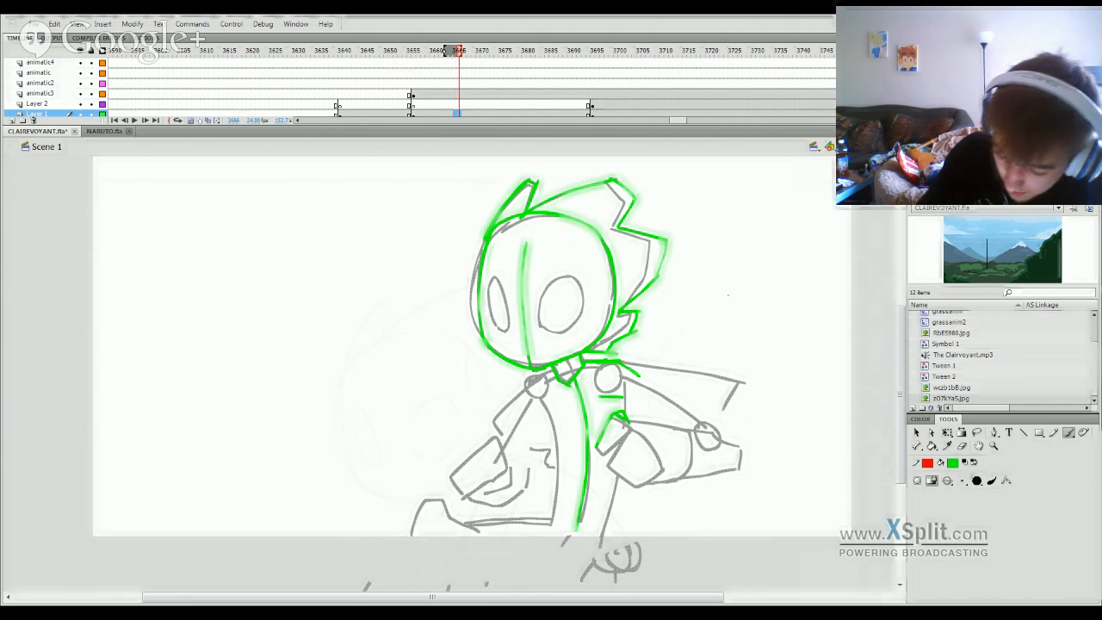
pyautogui.hotkey('ctrl', 'a')
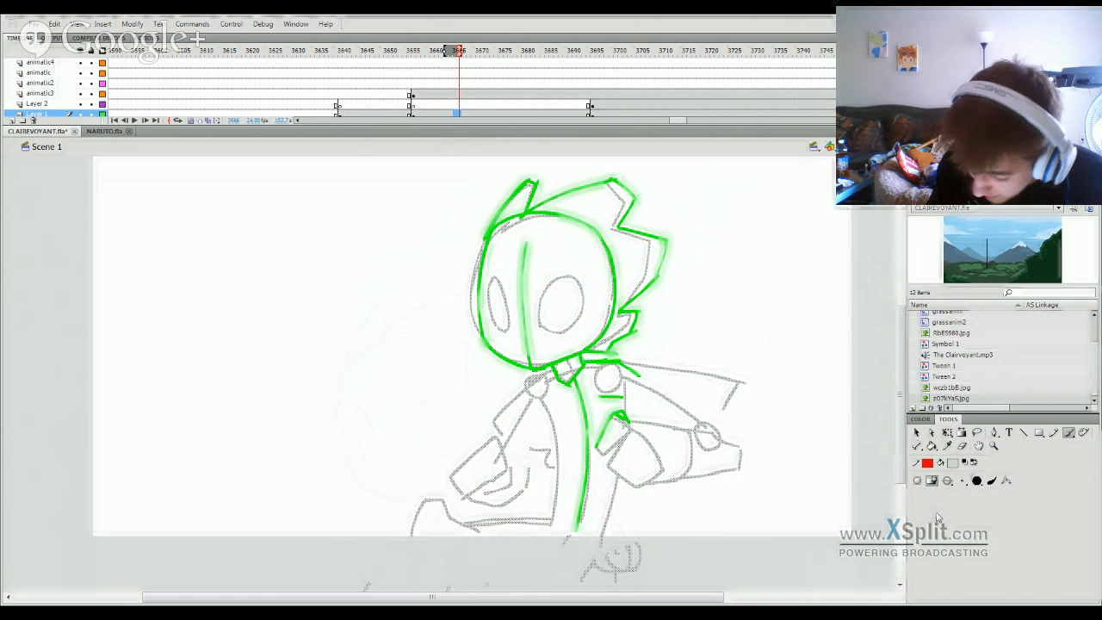
pyautogui.click(425, 95)
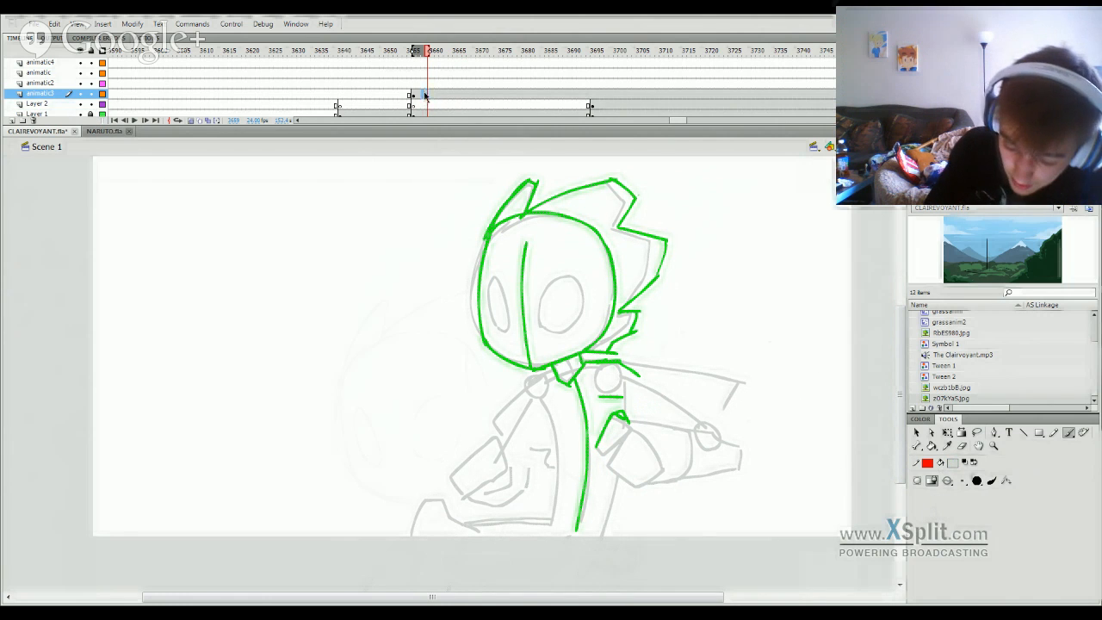
pyautogui.click(422, 95)
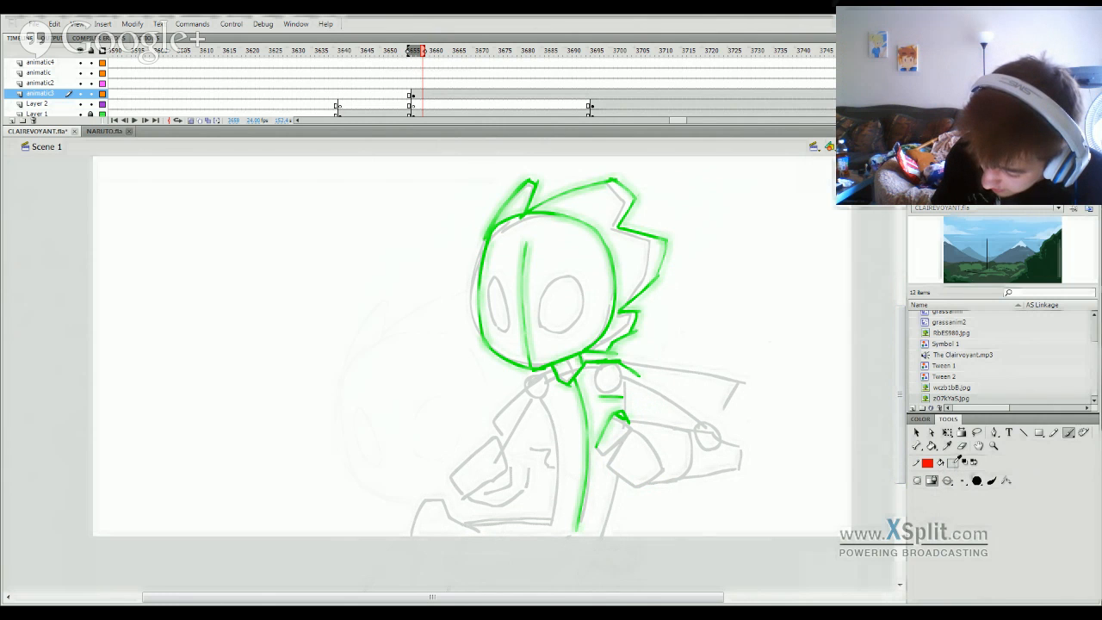
pyautogui.click(933, 541)
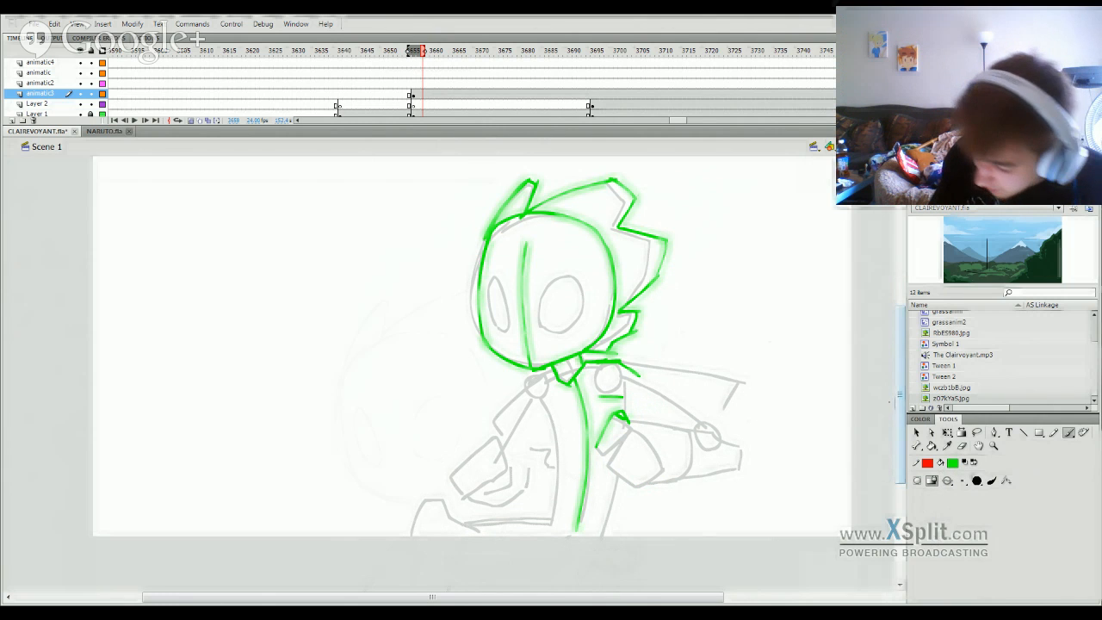
# Step: Brush the front edge of the torso and the curved waistline in green, undoing unsatisfactory strokes
pyautogui.scroll(-2, 891, 400)
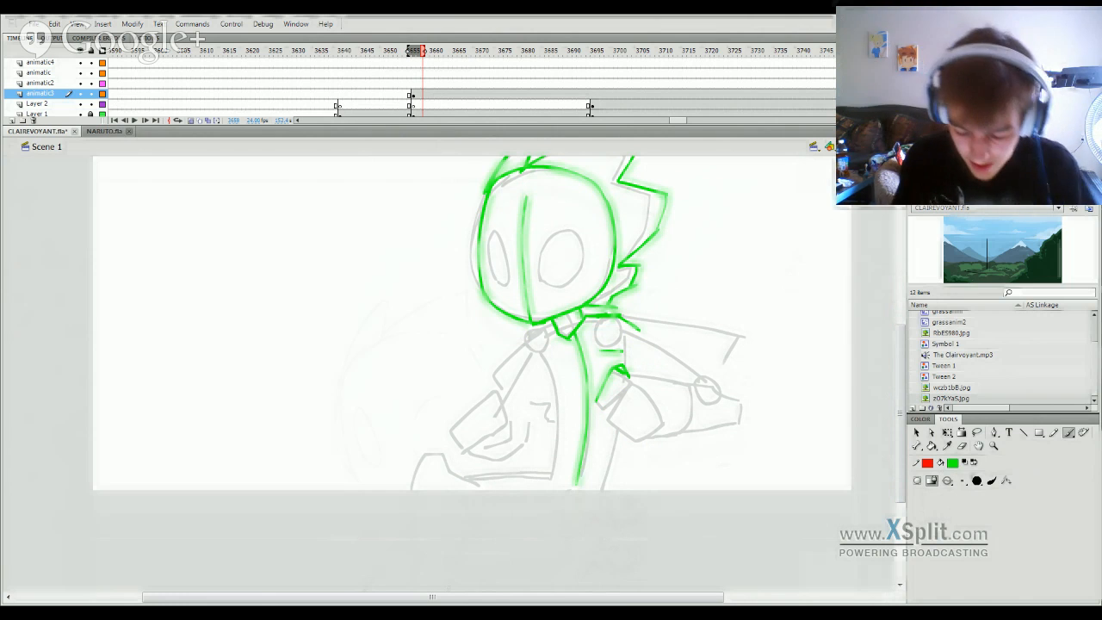
pyautogui.moveTo(552, 325)
pyautogui.mouseDown()
pyautogui.moveTo(533, 335)
pyautogui.moveTo(557, 474)
pyautogui.mouseUp()
pyautogui.hotkey('ctrl', 'z')
pyautogui.hotkey('ctrl', 'z')
pyautogui.moveTo(543, 373)
pyautogui.mouseDown()
pyautogui.moveTo(550, 475)
pyautogui.moveTo(583, 468)
pyautogui.moveTo(603, 495)
pyautogui.moveTo(621, 427)
pyautogui.mouseUp()
pyautogui.hotkey('ctrl', 'z')
pyautogui.moveTo(604, 488); pyautogui.dragTo(623, 434)
pyautogui.hotkey('ctrl', 'z')
# Step: Brush the outstretched hand with its fingers and the tapered forearm behind it in green
pyautogui.moveTo(603, 389)
pyautogui.mouseDown()
pyautogui.moveTo(608, 406)
pyautogui.moveTo(627, 388)
pyautogui.moveTo(605, 429)
pyautogui.moveTo(630, 419)
pyautogui.moveTo(625, 439)
pyautogui.moveTo(665, 436)
pyautogui.mouseUp()
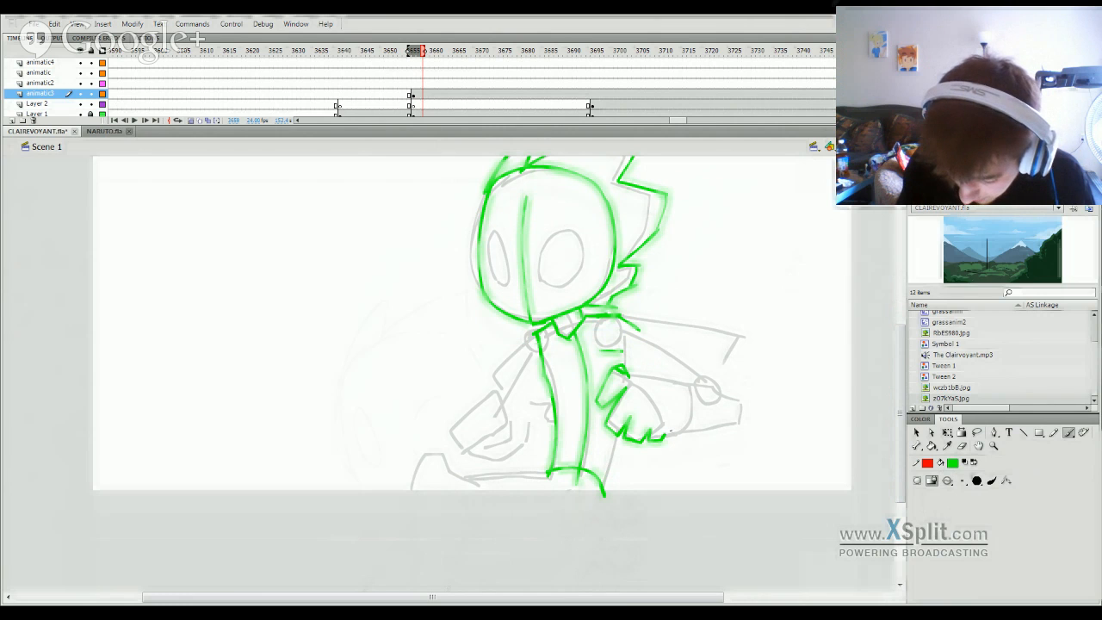
pyautogui.moveTo(631, 388); pyautogui.dragTo(667, 423)
pyautogui.moveTo(629, 371)
pyautogui.mouseDown()
pyautogui.moveTo(675, 388)
pyautogui.moveTo(689, 377)
pyautogui.moveTo(682, 382)
pyautogui.moveTo(739, 410)
pyautogui.moveTo(718, 433)
pyautogui.moveTo(665, 437)
pyautogui.mouseUp()
pyautogui.hotkey('ctrl', 'z')
pyautogui.hotkey('ctrl', 'z')
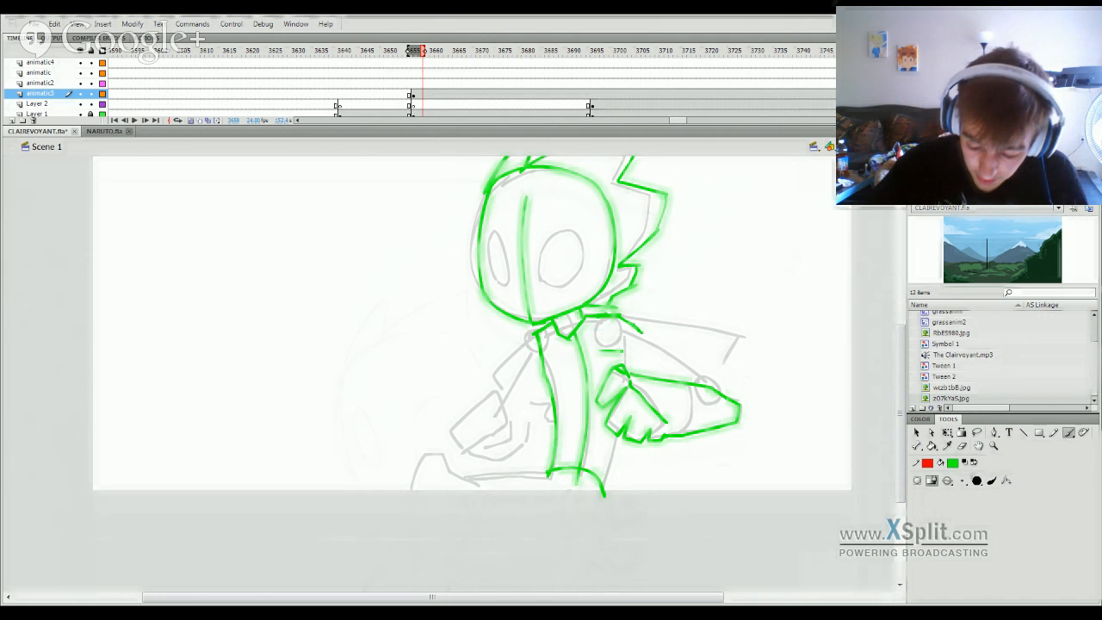
# Step: Brush the upper arm line in green from the rear shoulder down to the elbow, replacing the first stroke
pyautogui.moveTo(642, 331); pyautogui.dragTo(683, 361)
pyautogui.hotkey('ctrl', 'z')
pyautogui.moveTo(619, 316); pyautogui.dragTo(720, 380)
# Step: Nudge the palm line upward, and move the green forearm and hand slightly up and inward toward the torso
pyautogui.press('q')
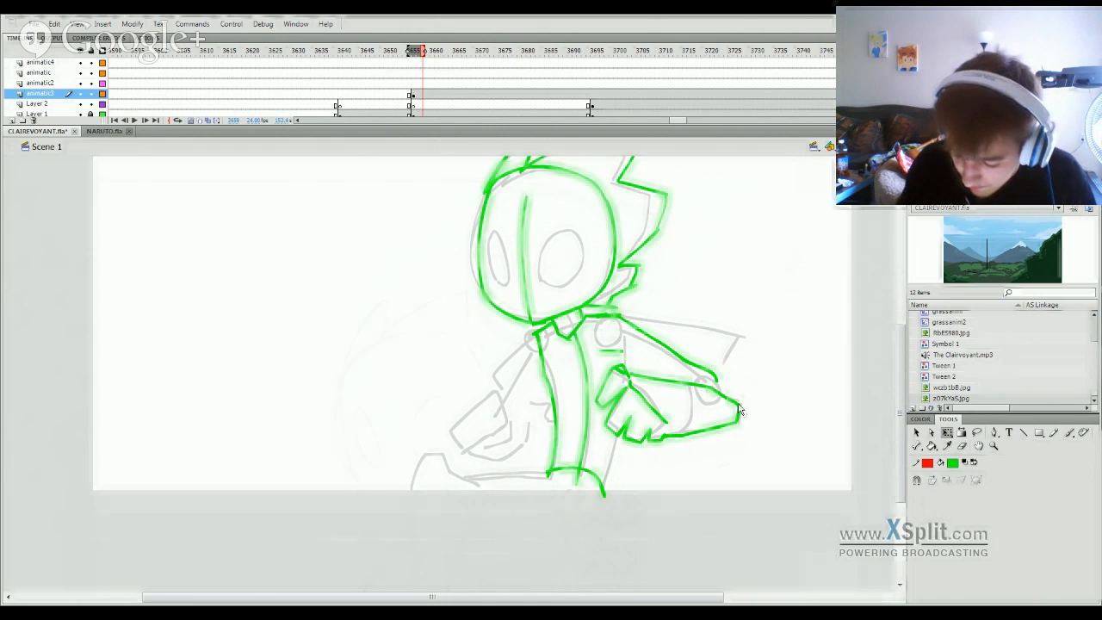
pyautogui.click(739, 411)
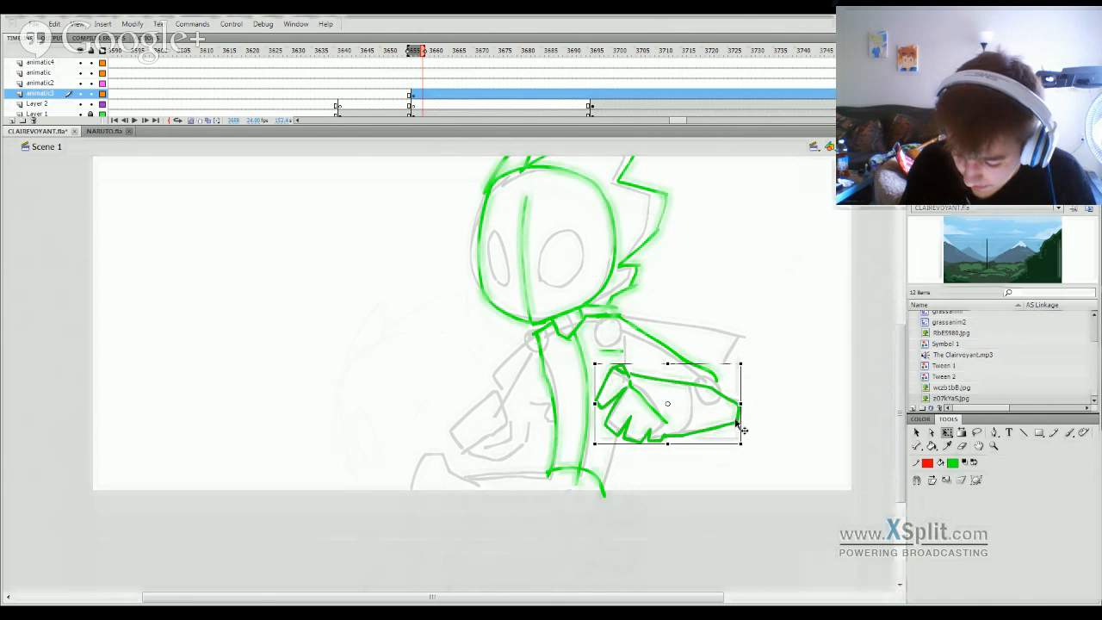
pyautogui.click(659, 416)
pyautogui.moveTo(661, 418); pyautogui.dragTo(658, 410)
pyautogui.click(716, 455)
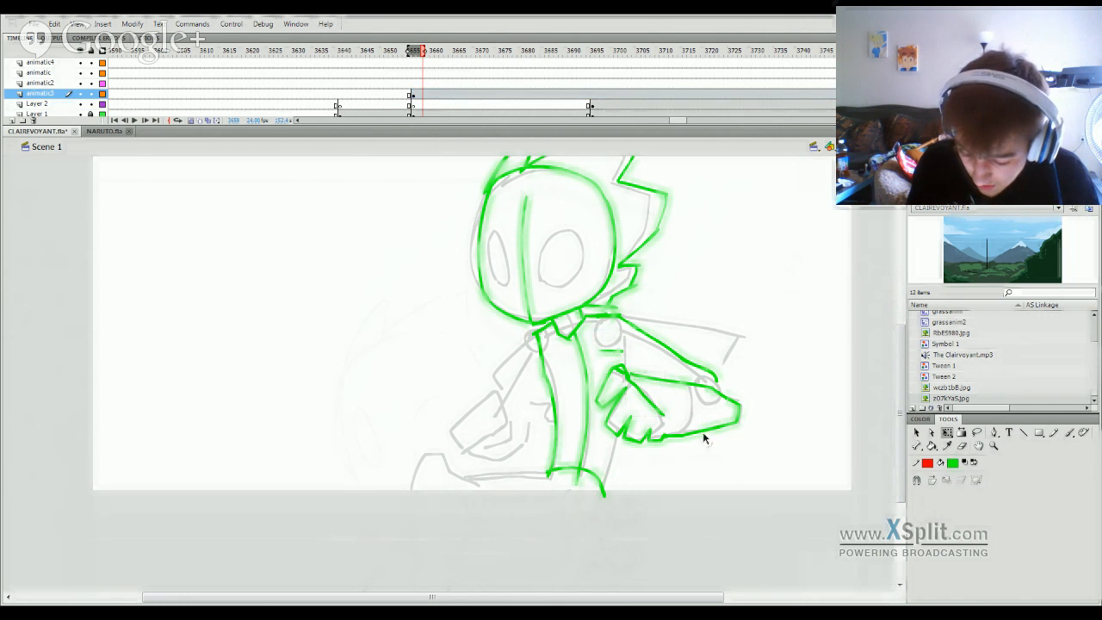
pyautogui.click(706, 439)
pyautogui.moveTo(741, 394); pyautogui.dragTo(728, 397)
pyautogui.click(748, 396)
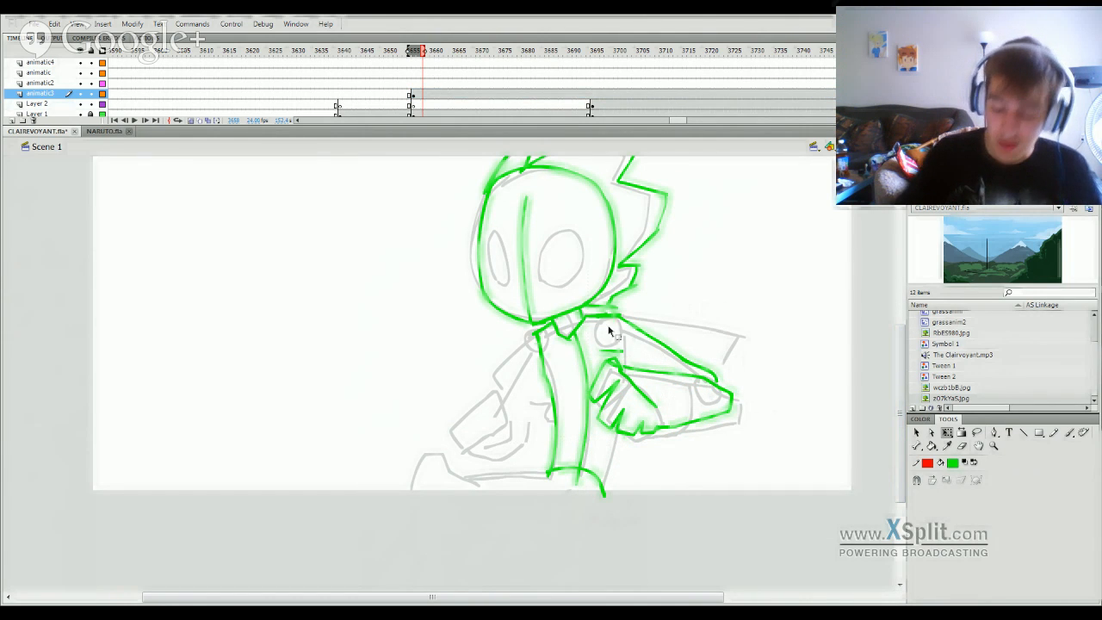
# Step: Brush the rear side of the torso in green from below the outstretched hand down to the waist
pyautogui.press('b')
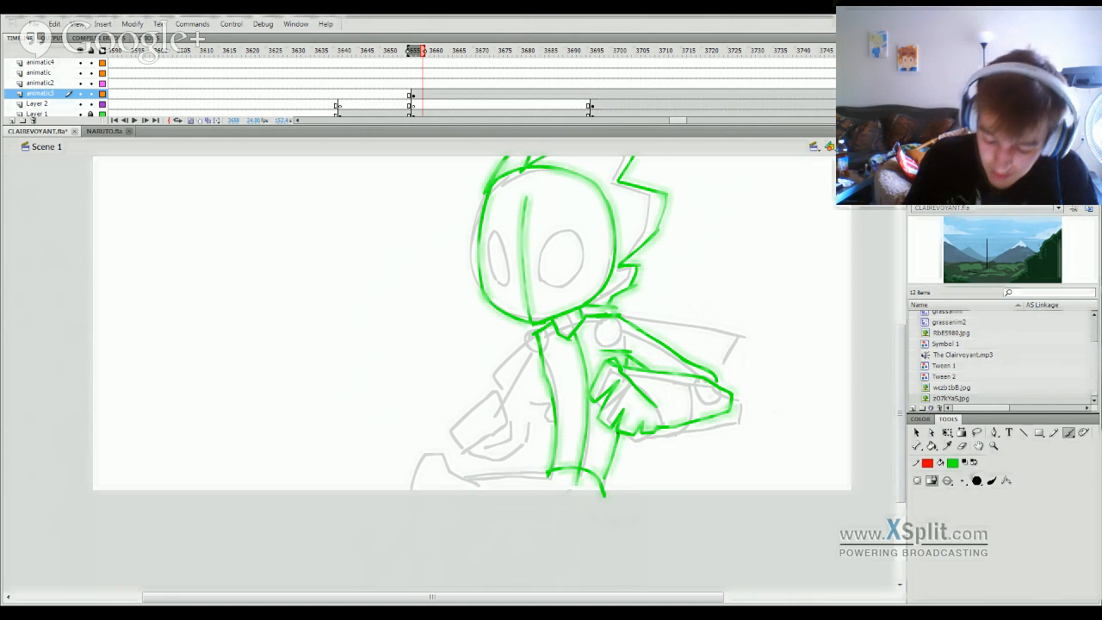
pyautogui.moveTo(621, 434); pyautogui.dragTo(605, 491)
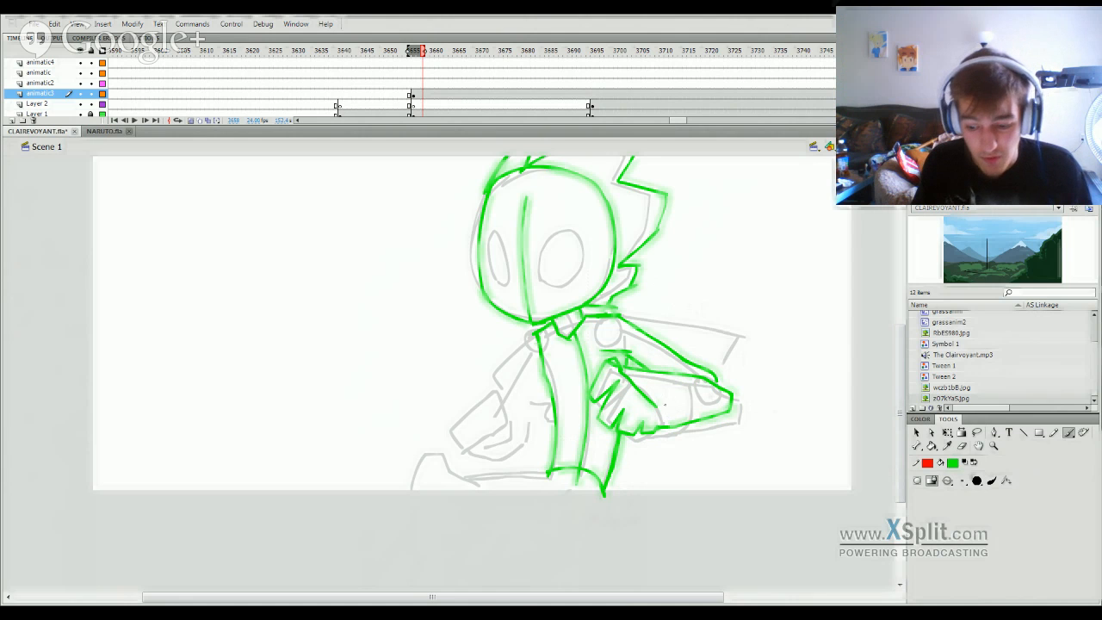
pyautogui.moveTo(617, 350)
pyautogui.mouseDown()
pyautogui.moveTo(602, 320)
pyautogui.moveTo(691, 374)
pyautogui.mouseUp()
pyautogui.hotkey('ctrl', 'z')
# Step: Brush the shoulder joints, the front arm and its closed fist in green over the sketch
pyautogui.moveTo(531, 349)
pyautogui.mouseDown()
pyautogui.moveTo(538, 334)
pyautogui.moveTo(544, 368)
pyautogui.moveTo(530, 350)
pyautogui.mouseUp()
pyautogui.moveTo(512, 420)
pyautogui.mouseDown()
pyautogui.moveTo(507, 390)
pyautogui.moveTo(489, 392)
pyautogui.moveTo(493, 427)
pyautogui.mouseUp()
pyautogui.moveTo(485, 401)
pyautogui.mouseDown()
pyautogui.moveTo(508, 391)
pyautogui.moveTo(513, 421)
pyautogui.moveTo(497, 425)
pyautogui.moveTo(486, 405)
pyautogui.moveTo(458, 431)
pyautogui.moveTo(453, 443)
pyautogui.moveTo(474, 462)
pyautogui.moveTo(498, 432)
pyautogui.moveTo(465, 451)
pyautogui.moveTo(522, 420)
pyautogui.moveTo(517, 442)
pyautogui.moveTo(492, 453)
pyautogui.moveTo(505, 458)
pyautogui.moveTo(525, 425)
pyautogui.mouseUp()
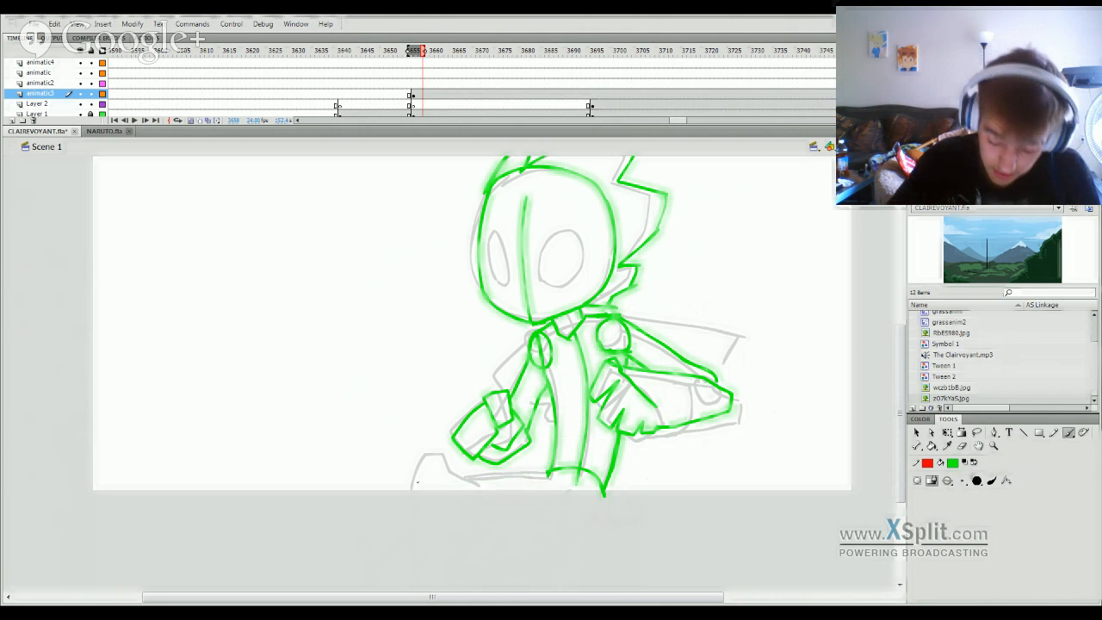
# Step: Brush the raised knee and the top of the thigh up to the waist in green, redoing unsatisfactory strokes
pyautogui.moveTo(410, 496)
pyautogui.mouseDown()
pyautogui.moveTo(422, 449)
pyautogui.moveTo(446, 448)
pyautogui.moveTo(456, 477)
pyautogui.moveTo(483, 497)
pyautogui.moveTo(580, 476)
pyautogui.mouseUp()
pyautogui.hotkey('ctrl', 'z')
pyautogui.moveTo(463, 476); pyautogui.dragTo(577, 475)
pyautogui.hotkey('ctrl', 'z')
pyautogui.hotkey('ctrl', 'z')
pyautogui.moveTo(457, 478); pyautogui.dragTo(548, 478)
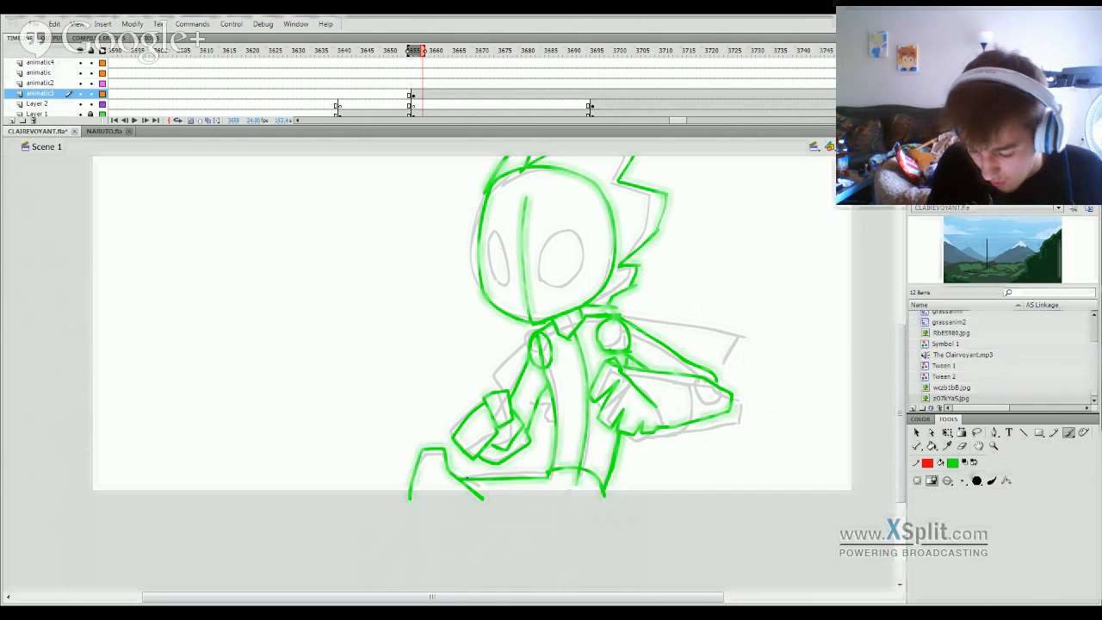
# Step: Brush the lower front leg with its foot, a long ground line and the rear leg edge in green below the stage
pyautogui.moveTo(483, 499); pyautogui.dragTo(488, 543)
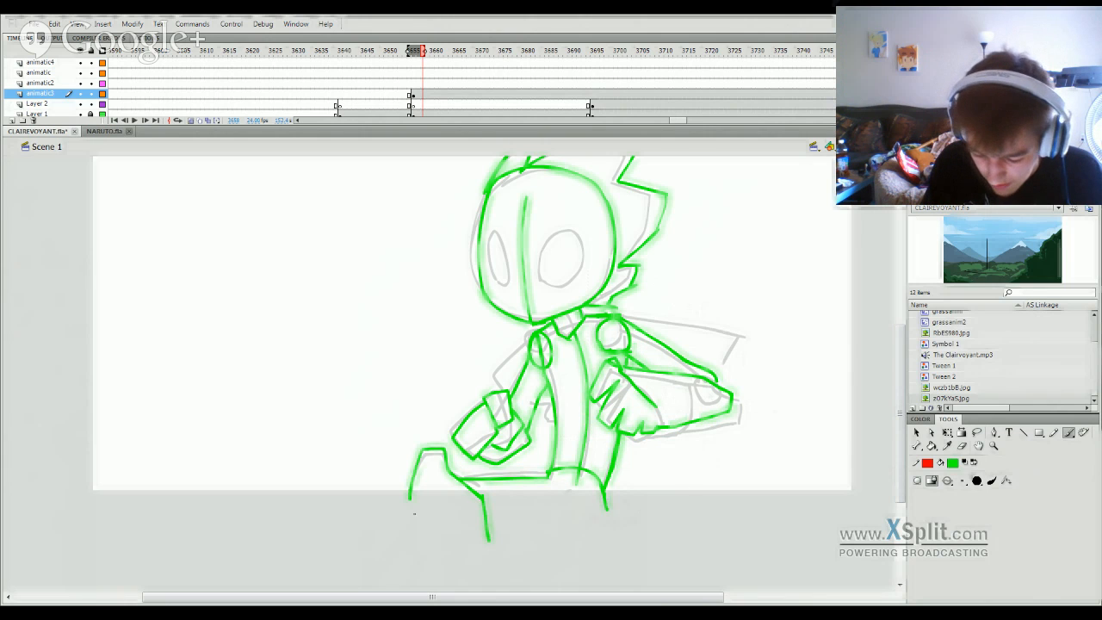
pyautogui.moveTo(410, 496)
pyautogui.mouseDown()
pyautogui.moveTo(405, 539)
pyautogui.moveTo(377, 583)
pyautogui.moveTo(689, 555)
pyautogui.mouseUp()
pyautogui.hotkey('ctrl', 'z')
pyautogui.moveTo(379, 575); pyautogui.dragTo(689, 558)
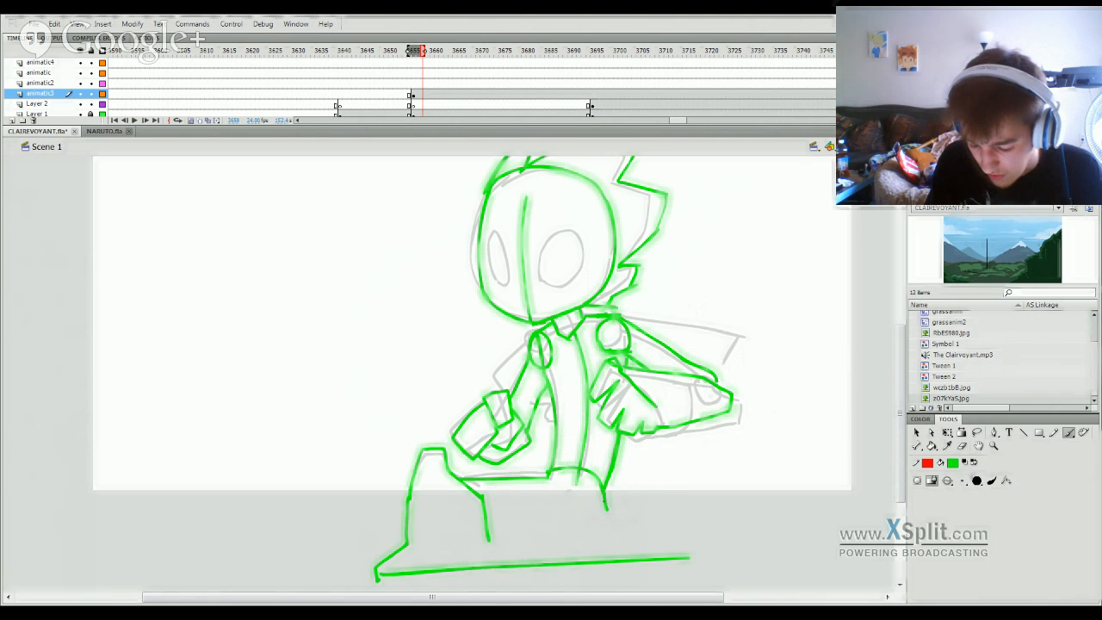
pyautogui.moveTo(603, 493); pyautogui.dragTo(613, 578)
# Step: Try to reshape the outer edge of the large rear hair spike and add a short diagonal line beside it
pyautogui.moveTo(900, 432)
pyautogui.mouseDown()
pyautogui.moveTo(904, 445)
pyautogui.moveTo(902, 417)
pyautogui.mouseUp()
pyautogui.press('q')
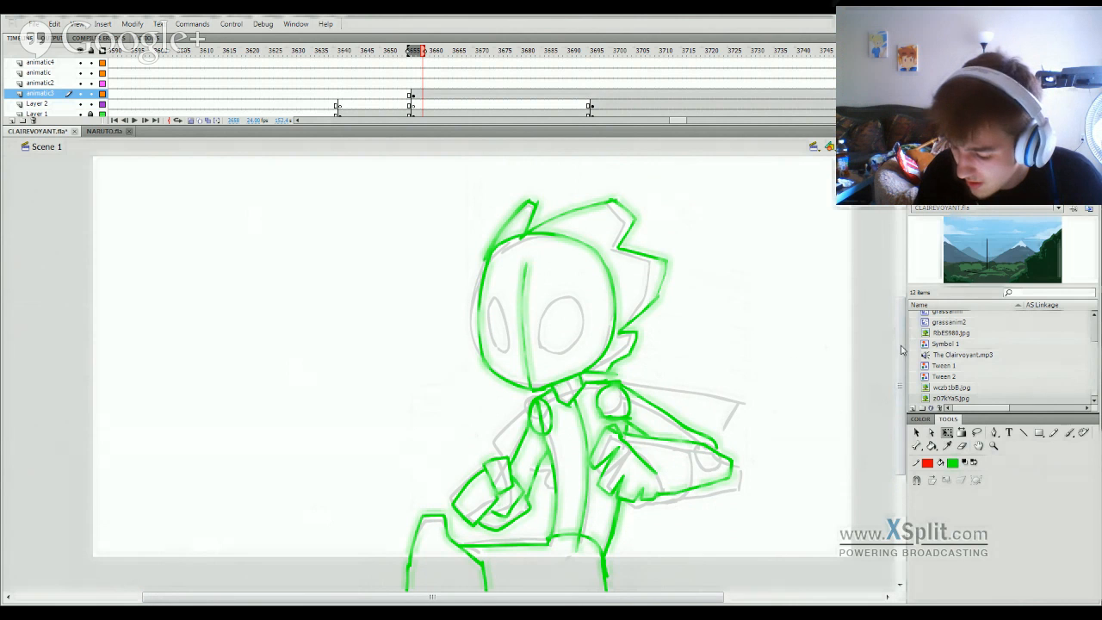
pyautogui.moveTo(902, 349)
pyautogui.mouseDown()
pyautogui.moveTo(905, 316)
pyautogui.moveTo(904, 359)
pyautogui.moveTo(906, 345)
pyautogui.mouseUp()
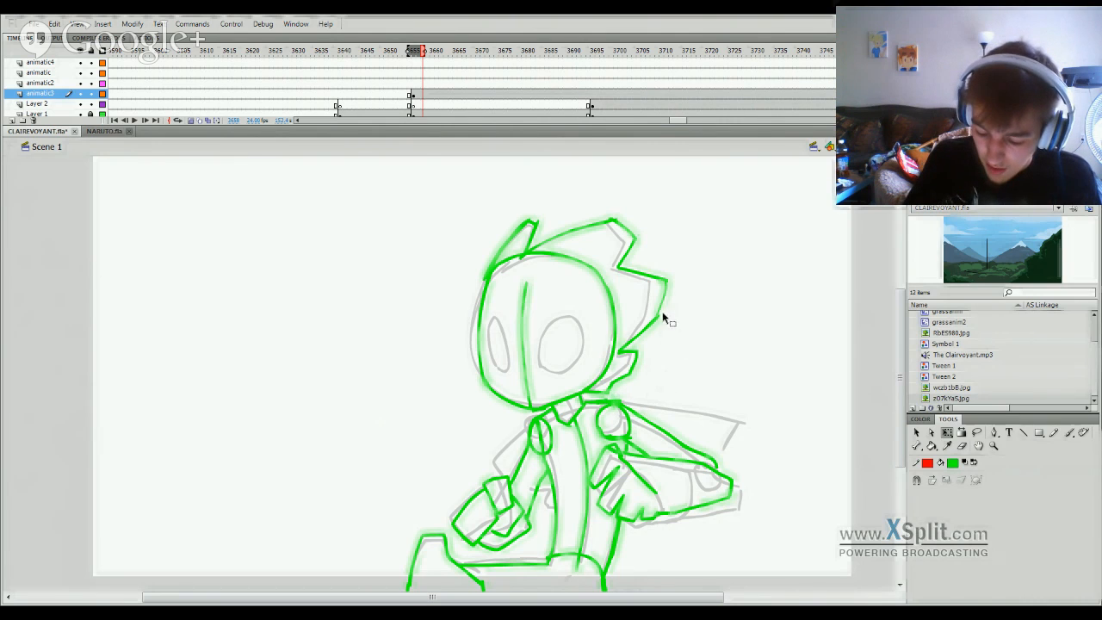
pyautogui.moveTo(660, 316)
pyautogui.mouseDown()
pyautogui.moveTo(655, 346)
pyautogui.moveTo(661, 312)
pyautogui.mouseUp()
pyautogui.press('Delete')
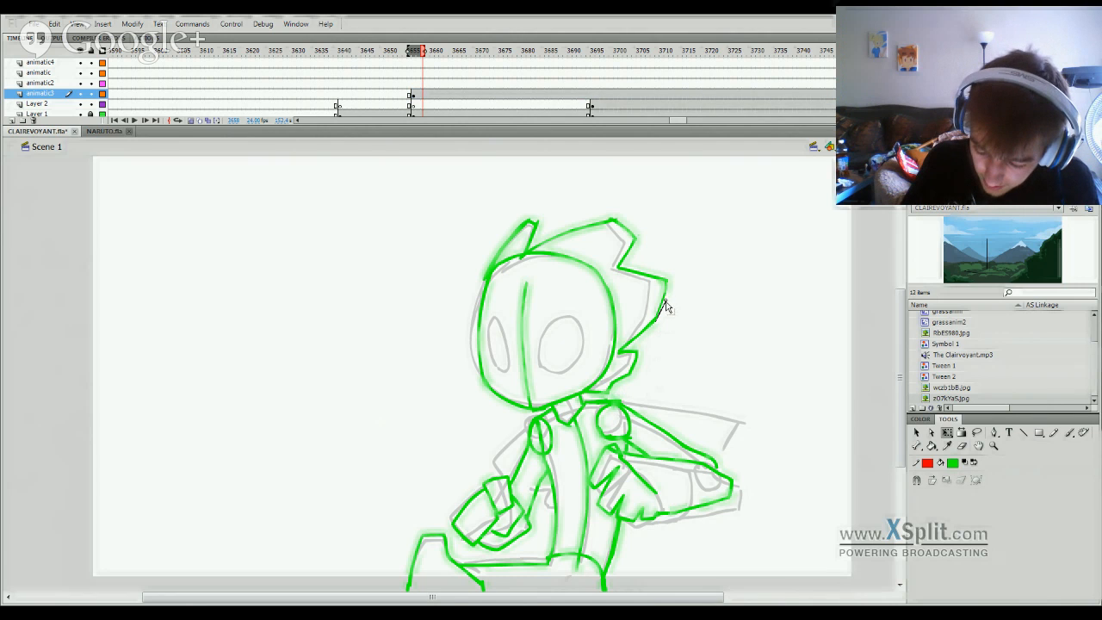
pyautogui.moveTo(658, 320)
pyautogui.mouseDown()
pyautogui.moveTo(672, 288)
pyautogui.moveTo(659, 315)
pyautogui.moveTo(675, 304)
pyautogui.moveTo(763, 384)
pyautogui.mouseUp()
pyautogui.moveTo(673, 296); pyautogui.dragTo(670, 362)
pyautogui.moveTo(665, 305)
pyautogui.mouseDown()
pyautogui.moveTo(655, 351)
pyautogui.moveTo(660, 317)
pyautogui.moveTo(658, 339)
pyautogui.mouseUp()
pyautogui.hotkey('ctrl', 'z')
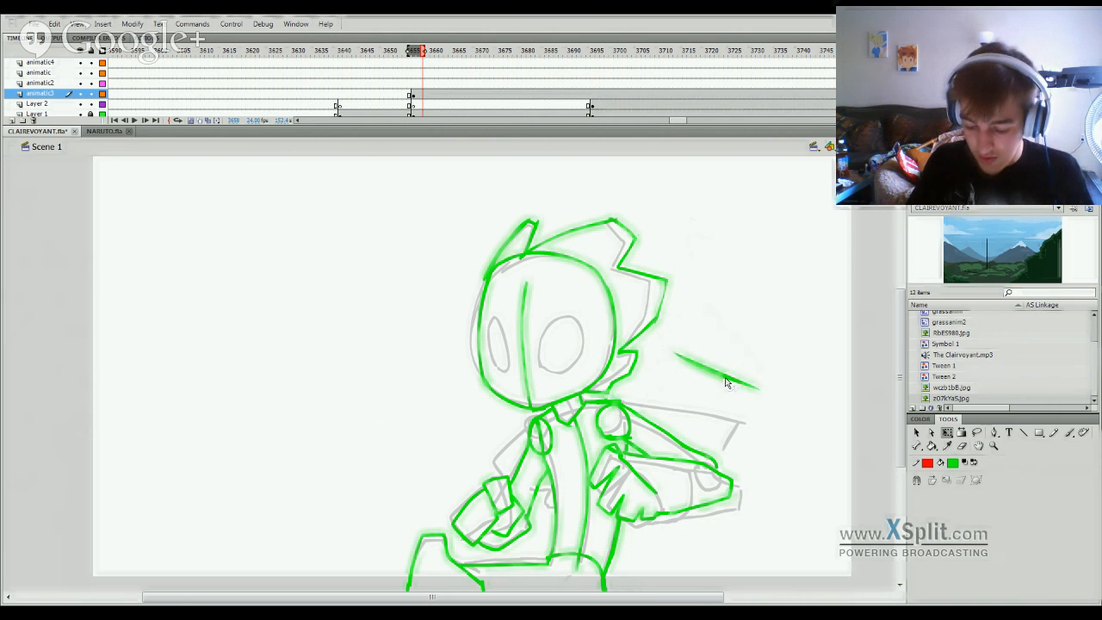
pyautogui.hotkey('ctrl', 'z')
pyautogui.scroll(-5, 907, 353)
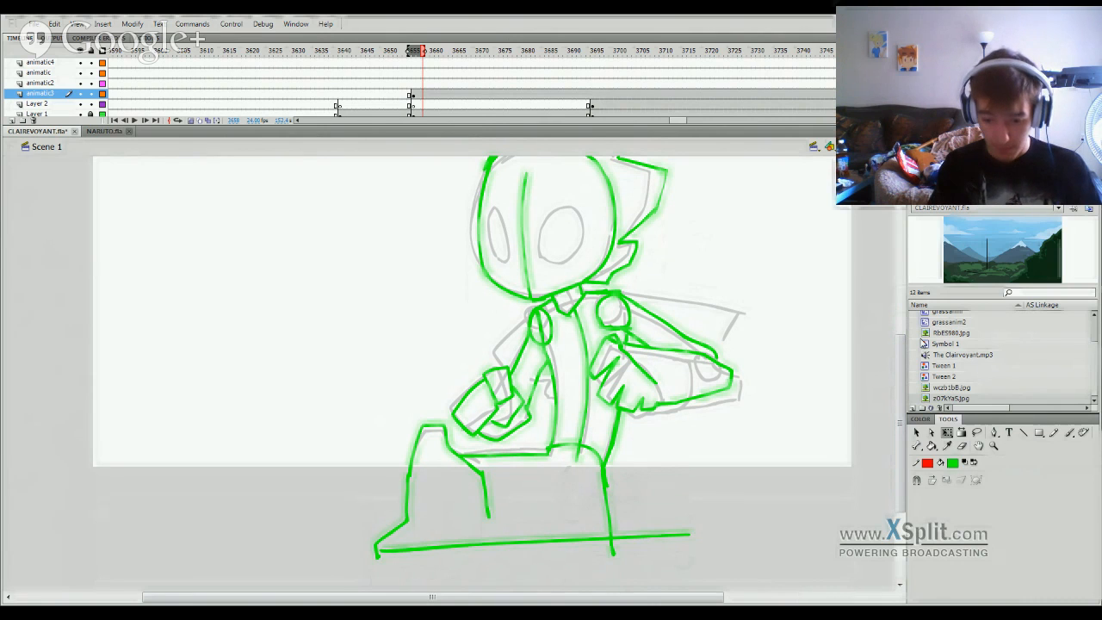
# Step: Play the shot and step back and forth across the surrounding frames to examine how the green pose follows the crouching sketch
pyautogui.press('Return')
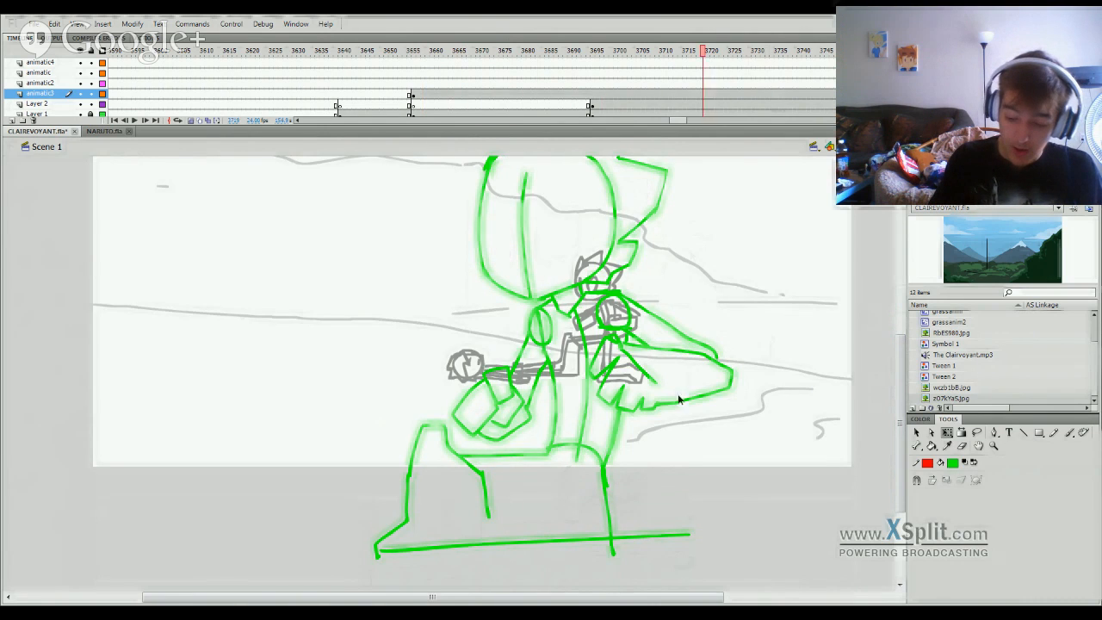
pyautogui.press(',')
pyautogui.press(',')
pyautogui.press(',')
pyautogui.press(',')
pyautogui.press(',')
pyautogui.press(',')
pyautogui.press(',')
pyautogui.press(',')
pyautogui.press(',')
pyautogui.press(',')
pyautogui.press(',')
pyautogui.press(',')
pyautogui.press(',')
pyautogui.press('.')
pyautogui.press('.')
pyautogui.press('.')
pyautogui.press('.')
pyautogui.press('.')
pyautogui.press('.')
pyautogui.press('.')
pyautogui.press('.')
pyautogui.press('.')
pyautogui.press('.')
pyautogui.press('.')
pyautogui.press('.')
pyautogui.press('.')
pyautogui.press('.')
pyautogui.press('.')
pyautogui.press('.')
pyautogui.press('.')
pyautogui.press('.')
pyautogui.press('.')
pyautogui.press(',')
pyautogui.press(',')
pyautogui.press(',')
pyautogui.press(',')
pyautogui.press(',')
pyautogui.press(',')
pyautogui.press(',')
pyautogui.press(',')
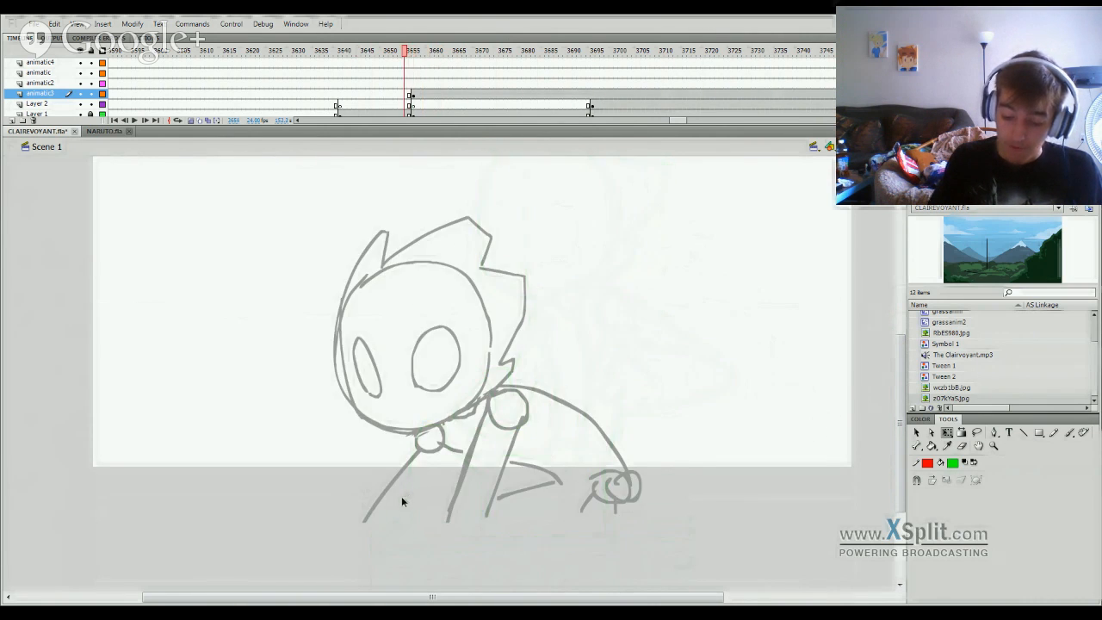
pyautogui.press('.')
pyautogui.press('.')
pyautogui.press('.')
pyautogui.press('.')
pyautogui.press('.')
pyautogui.press('.')
pyautogui.press(',')
pyautogui.press(',')
pyautogui.press(',')
pyautogui.press(',')
pyautogui.press(',')
pyautogui.press(',')
pyautogui.press(',')
pyautogui.press(',')
pyautogui.press(',')
pyautogui.press(',')
pyautogui.press(',')
pyautogui.press(',')
pyautogui.press(',')
pyautogui.press(',')
pyautogui.press(',')
pyautogui.press(',')
pyautogui.press(',')
pyautogui.press(',')
pyautogui.press(',')
pyautogui.press(',')
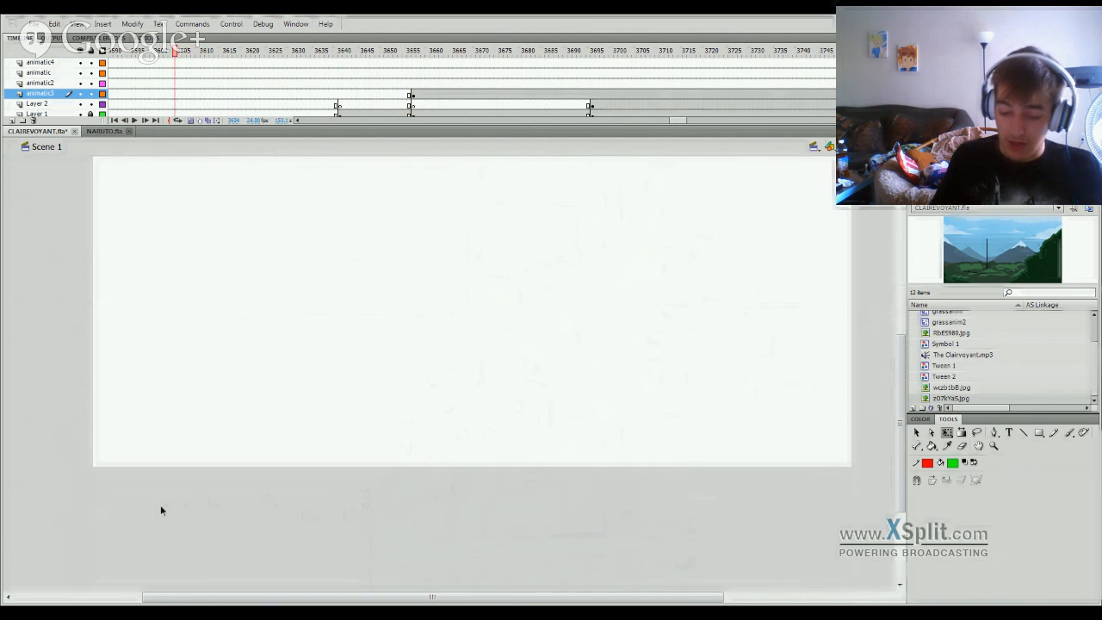
pyautogui.press('.')
pyautogui.press('.')
pyautogui.press('.')
pyautogui.press('.')
pyautogui.press('.')
pyautogui.press('.')
pyautogui.press('.')
pyautogui.press('.')
pyautogui.press('.')
pyautogui.press('.')
pyautogui.press('.')
pyautogui.press('.')
pyautogui.press('.')
pyautogui.press('.')
pyautogui.press('.')
pyautogui.press('.')
pyautogui.press('.')
pyautogui.press('.')
pyautogui.press('.')
pyautogui.press('.')
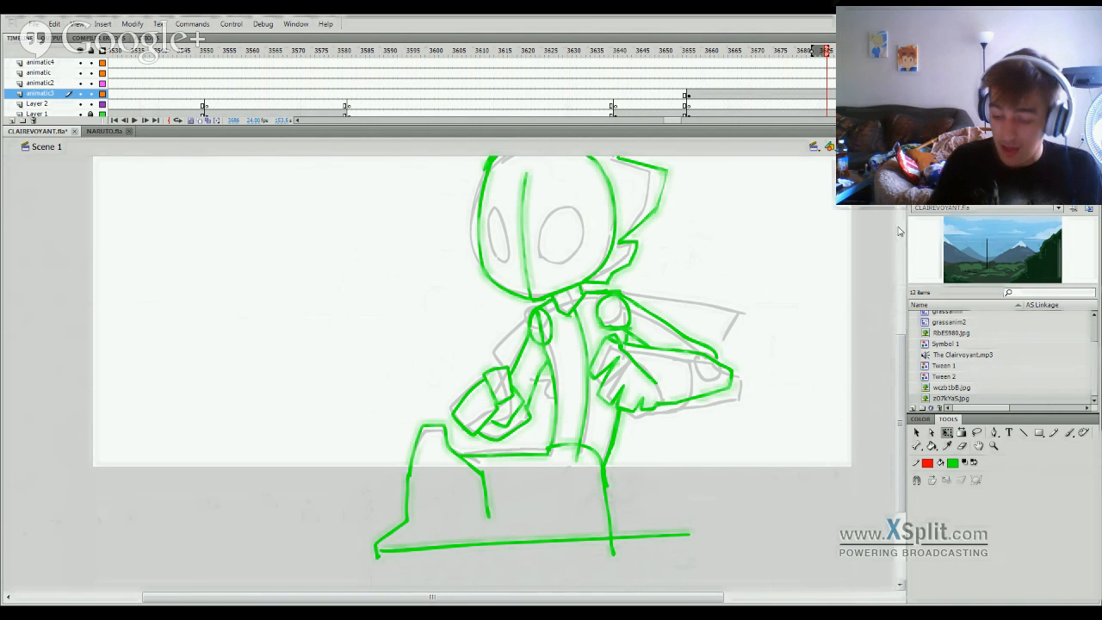
# Step: End the green pose's exposure on the animatic3 layer with a blank keyframe at frame 3695, matching Layer 2, and scrub the shot
pyautogui.moveTo(900, 374); pyautogui.dragTo(906, 322)
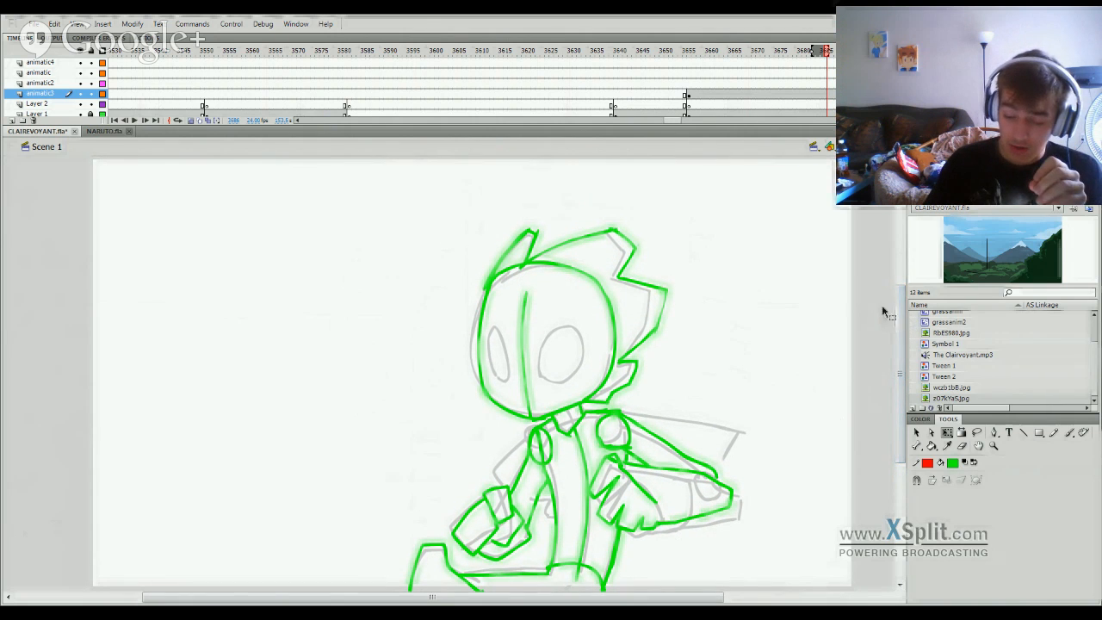
pyautogui.click(718, 61)
pyautogui.moveTo(727, 53); pyautogui.dragTo(721, 430)
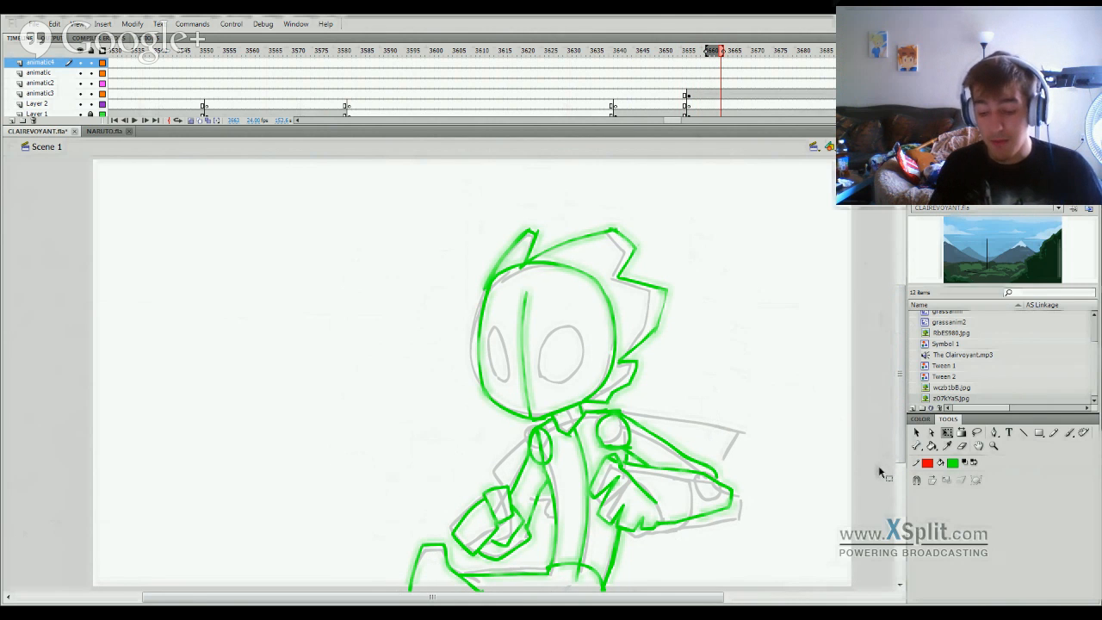
pyautogui.moveTo(694, 53); pyautogui.dragTo(507, 368)
pyautogui.click(570, 97)
pyautogui.moveTo(564, 52)
pyautogui.mouseDown()
pyautogui.moveTo(517, 54)
pyautogui.moveTo(417, 408)
pyautogui.mouseUp()
pyautogui.moveTo(412, 506); pyautogui.dragTo(495, 524)
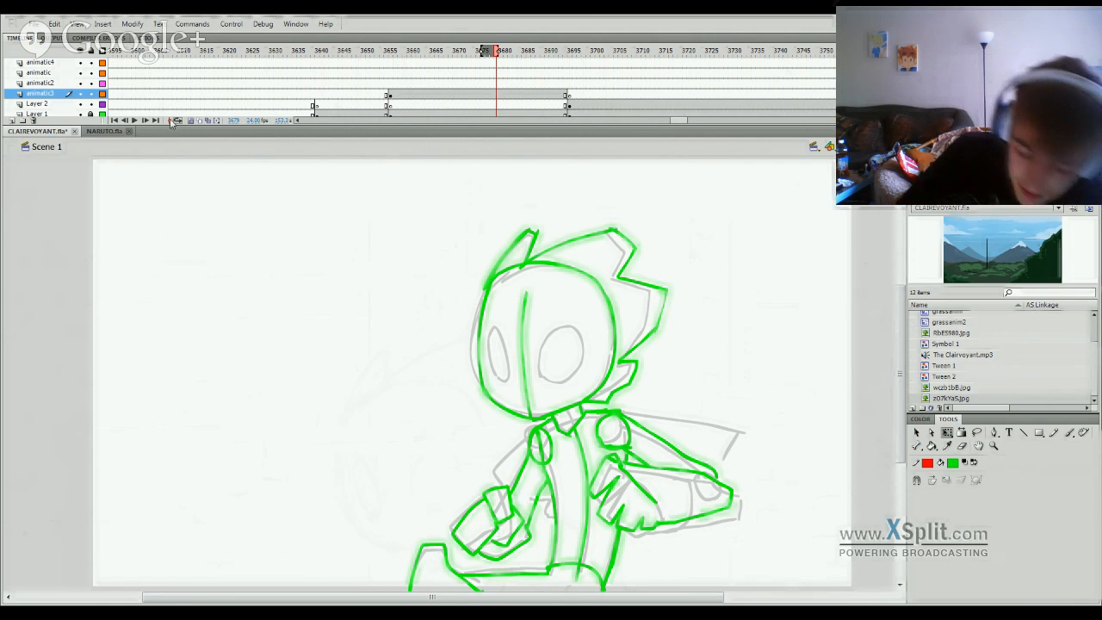
# Step: Check the pose with the Layer 1 sketch hidden, restore the sketch, and insert a blank keyframe on animatic3 at frame 3640
pyautogui.click(80, 113)
pyautogui.moveTo(422, 60)
pyautogui.mouseDown()
pyautogui.moveTo(376, 62)
pyautogui.moveTo(390, 64)
pyautogui.mouseUp()
pyautogui.click(79, 114)
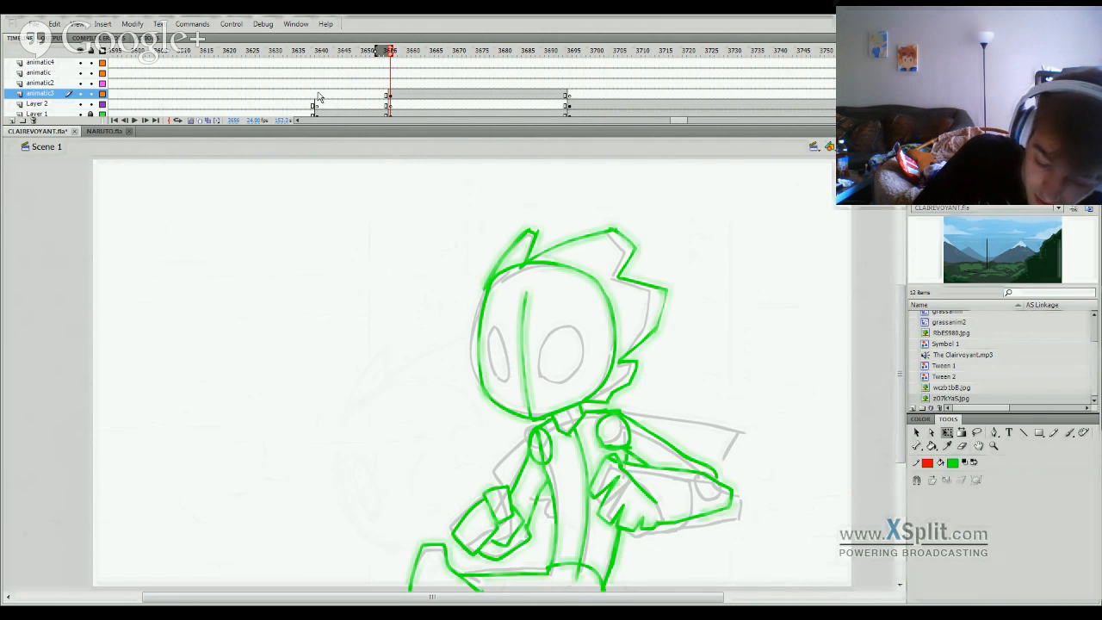
pyautogui.click(318, 93)
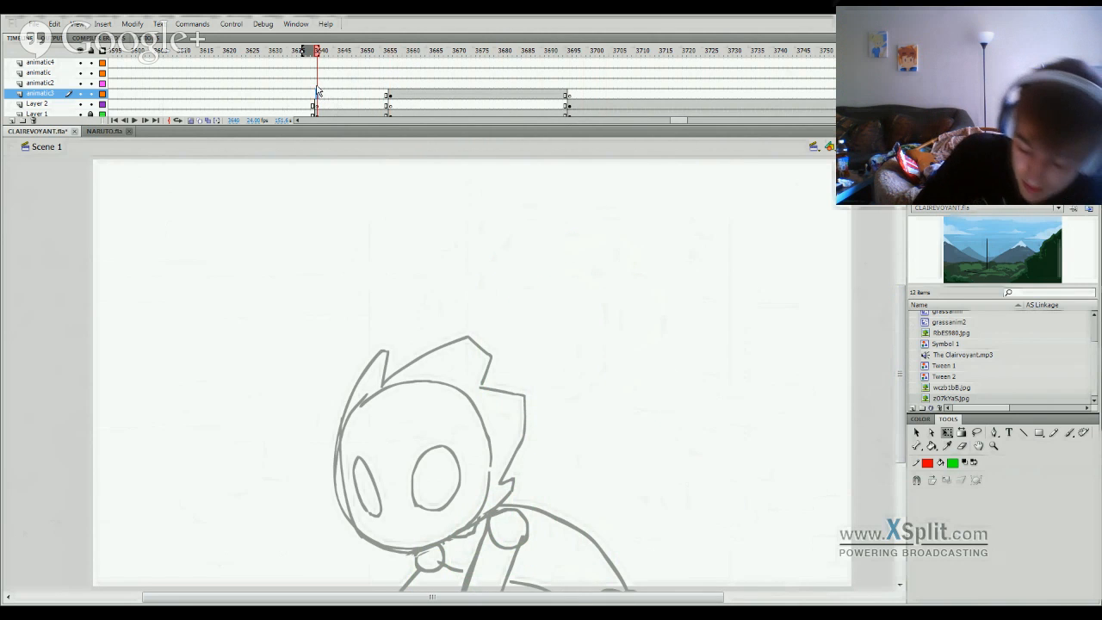
# Step: Lasso the green head with its hair, scale it down slightly, and nudge it back over the neck
pyautogui.click(415, 52)
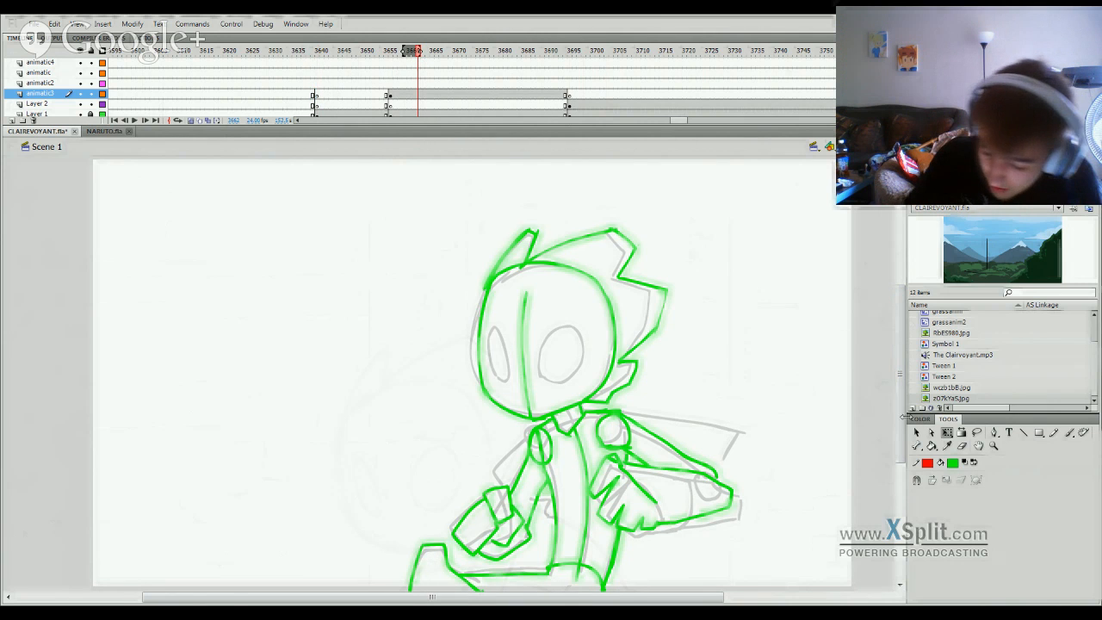
pyautogui.click(977, 432)
pyautogui.moveTo(514, 436)
pyautogui.mouseDown()
pyautogui.moveTo(682, 377)
pyautogui.moveTo(667, 157)
pyautogui.moveTo(426, 293)
pyautogui.moveTo(469, 433)
pyautogui.moveTo(516, 434)
pyautogui.mouseUp()
pyautogui.press('q')
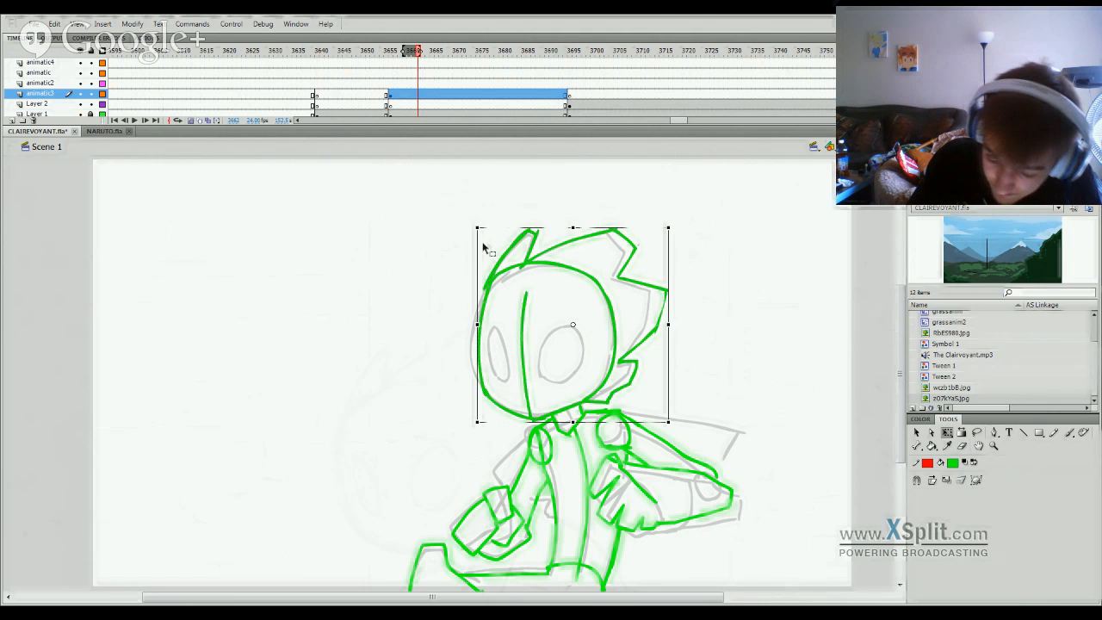
pyautogui.moveTo(474, 229); pyautogui.dragTo(496, 248)
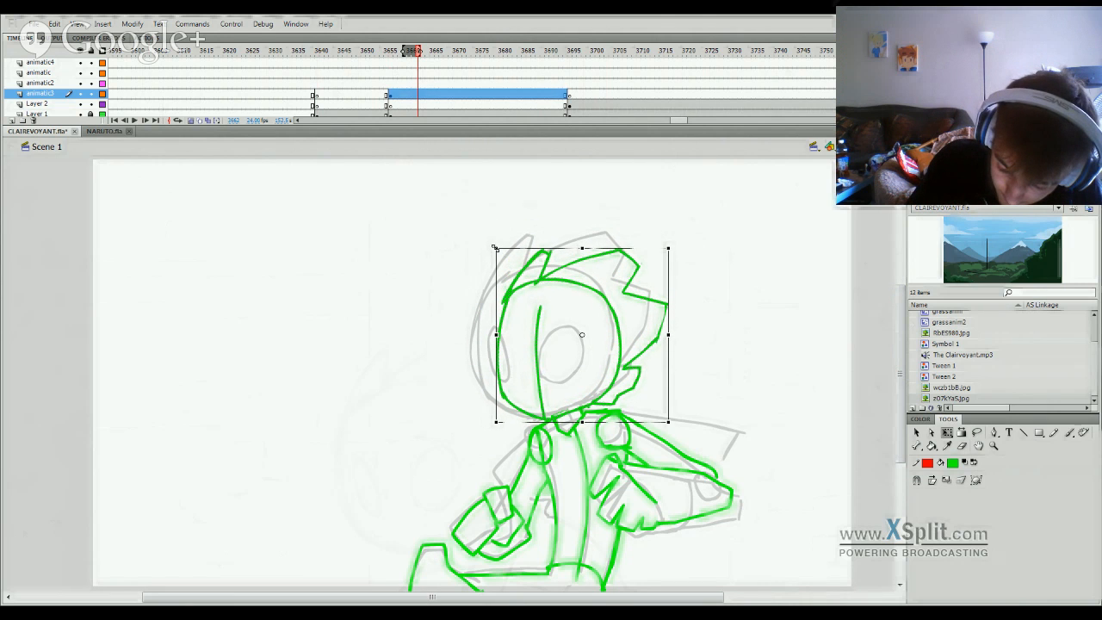
pyautogui.moveTo(613, 399); pyautogui.dragTo(606, 396)
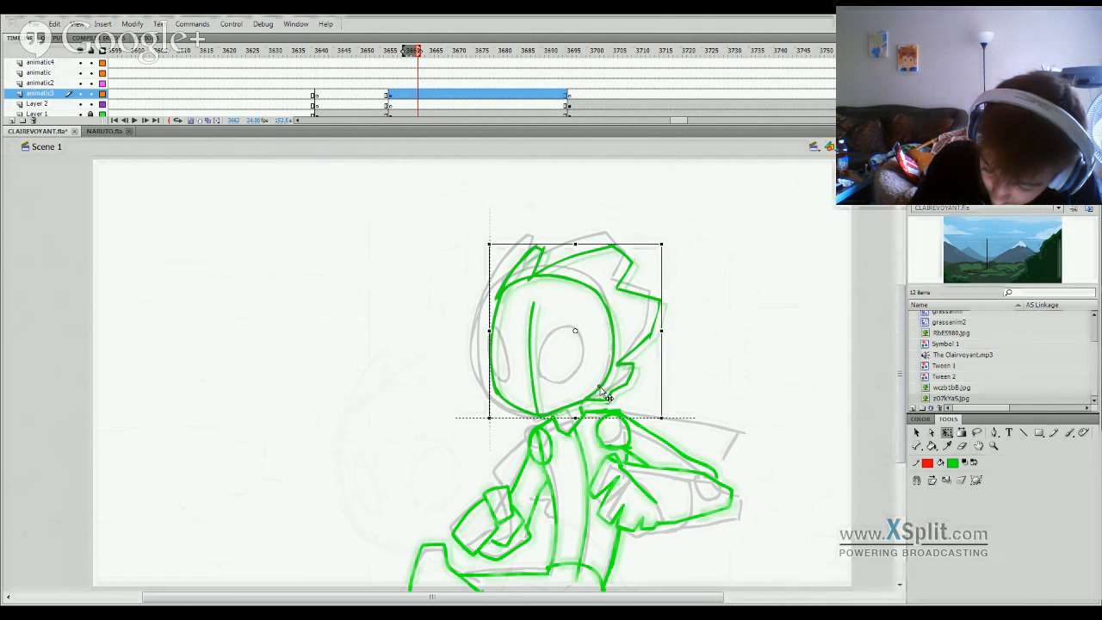
pyautogui.click(682, 360)
# Step: Hide Layer 1 and scrub the opening frames of the green pose
pyautogui.click(81, 114)
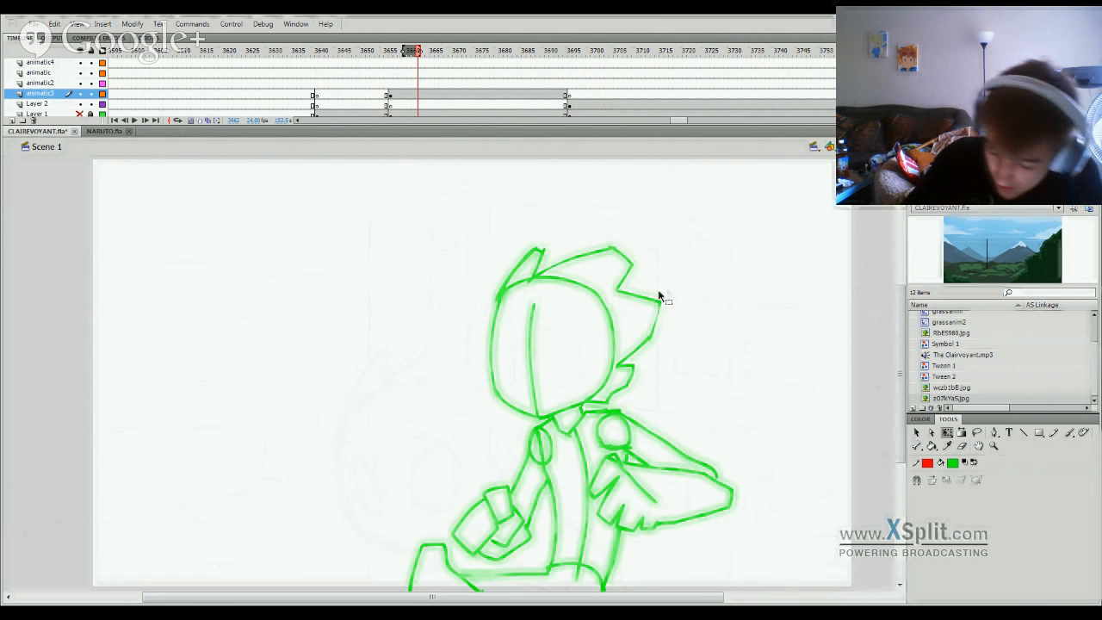
pyautogui.click(396, 53)
pyautogui.moveTo(397, 54)
pyautogui.mouseDown()
pyautogui.moveTo(360, 78)
pyautogui.moveTo(418, 74)
pyautogui.moveTo(413, 66)
pyautogui.mouseUp()
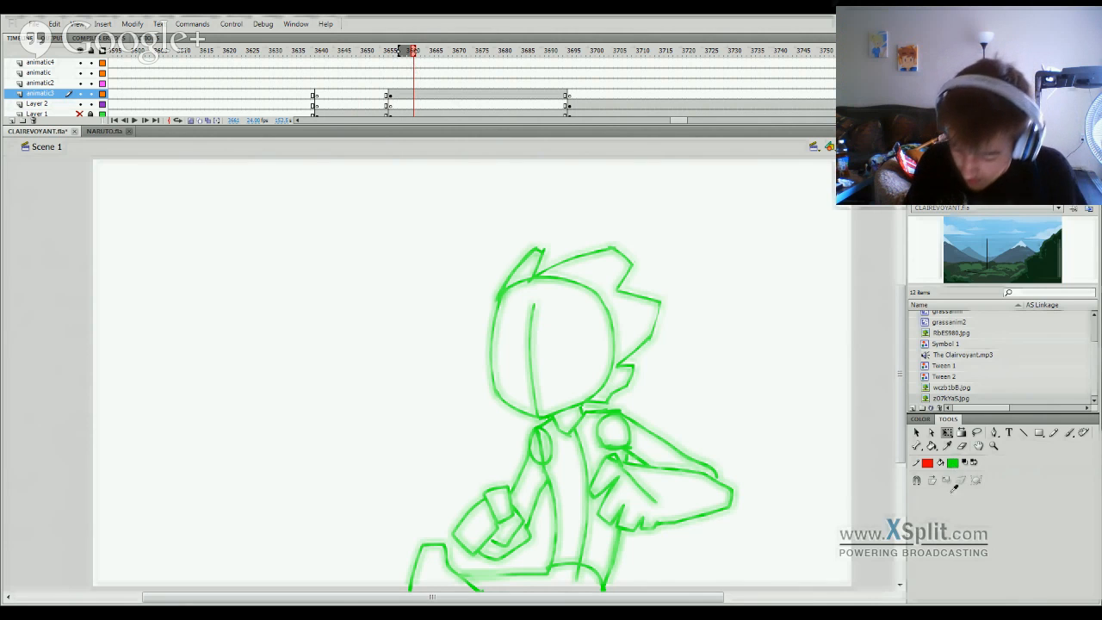
pyautogui.click(1069, 432)
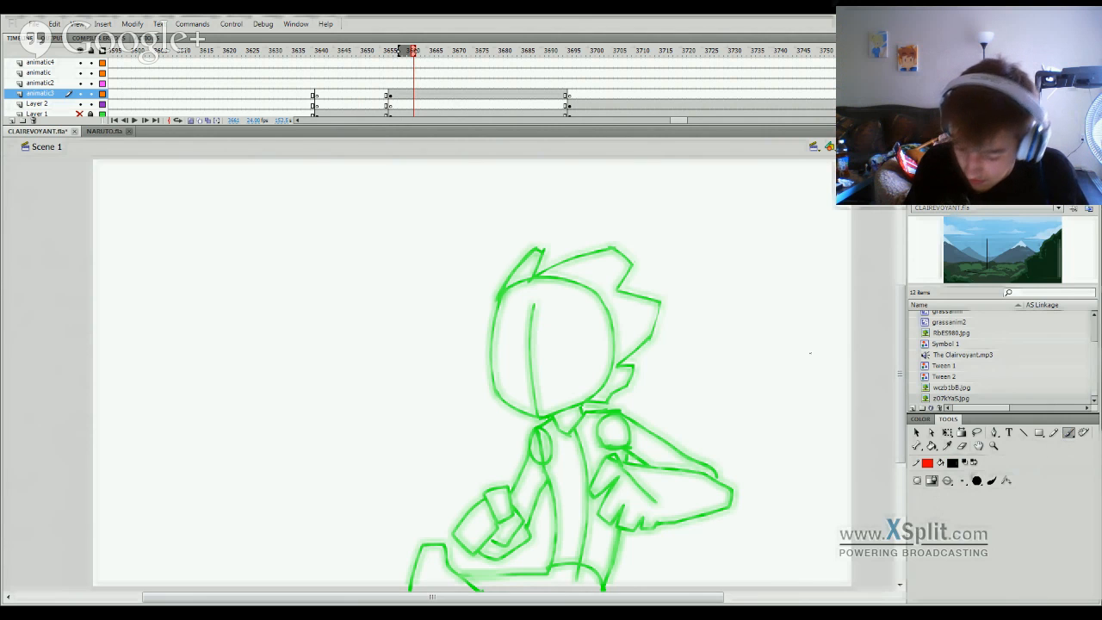
pyautogui.moveTo(731, 312); pyautogui.dragTo(779, 398)
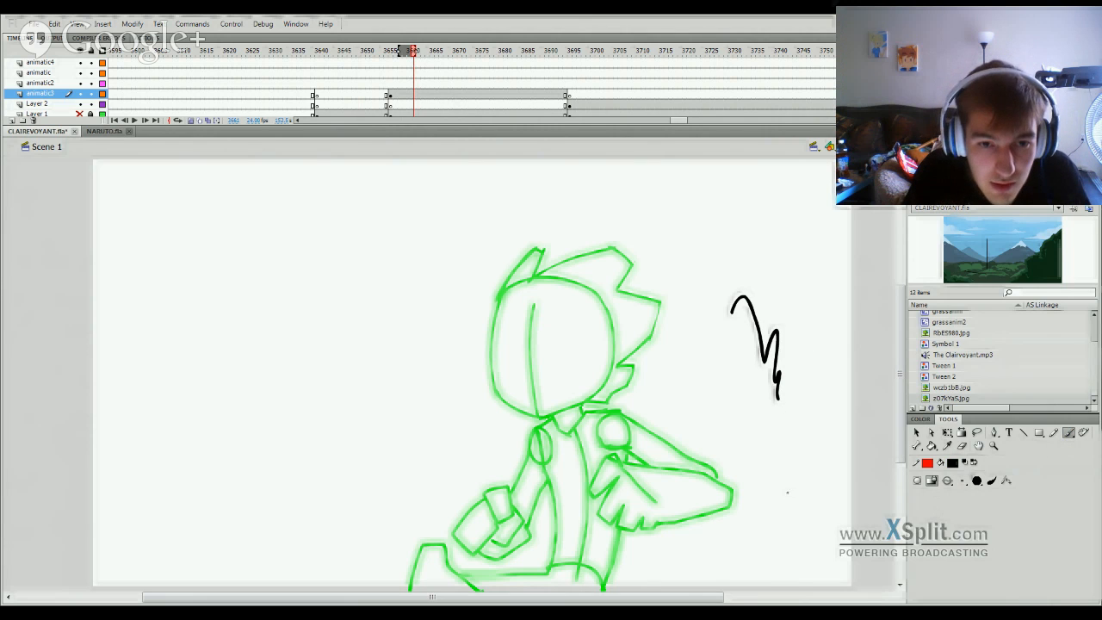
pyautogui.moveTo(293, 330)
pyautogui.mouseDown()
pyautogui.moveTo(313, 297)
pyautogui.moveTo(382, 404)
pyautogui.mouseUp()
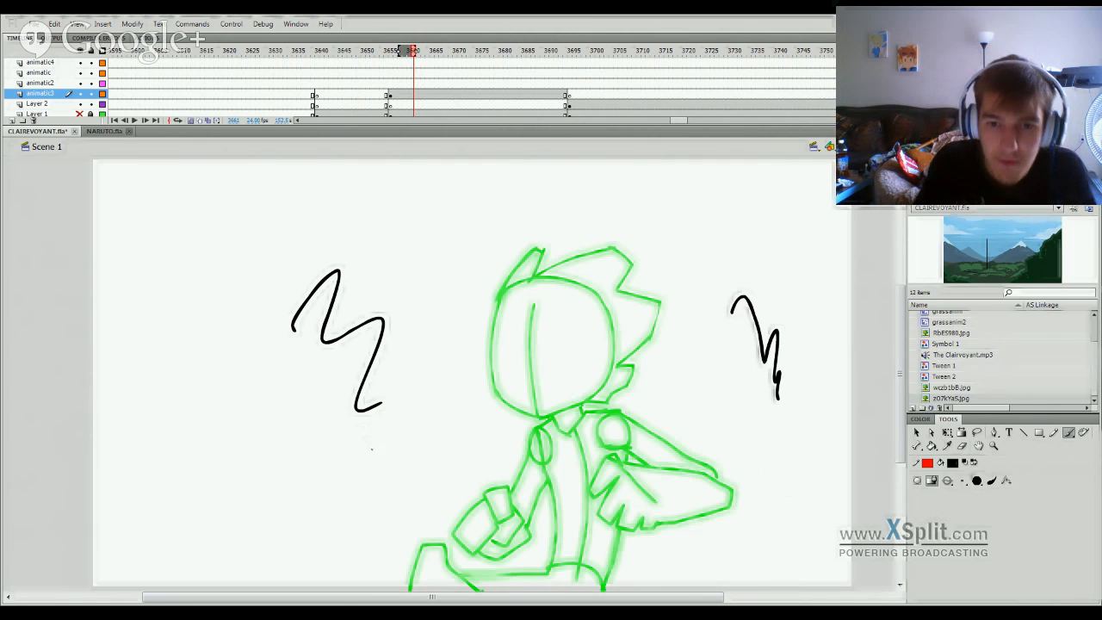
pyautogui.hotkey('ctrl', 'z')
pyautogui.hotkey('ctrl', 'z')
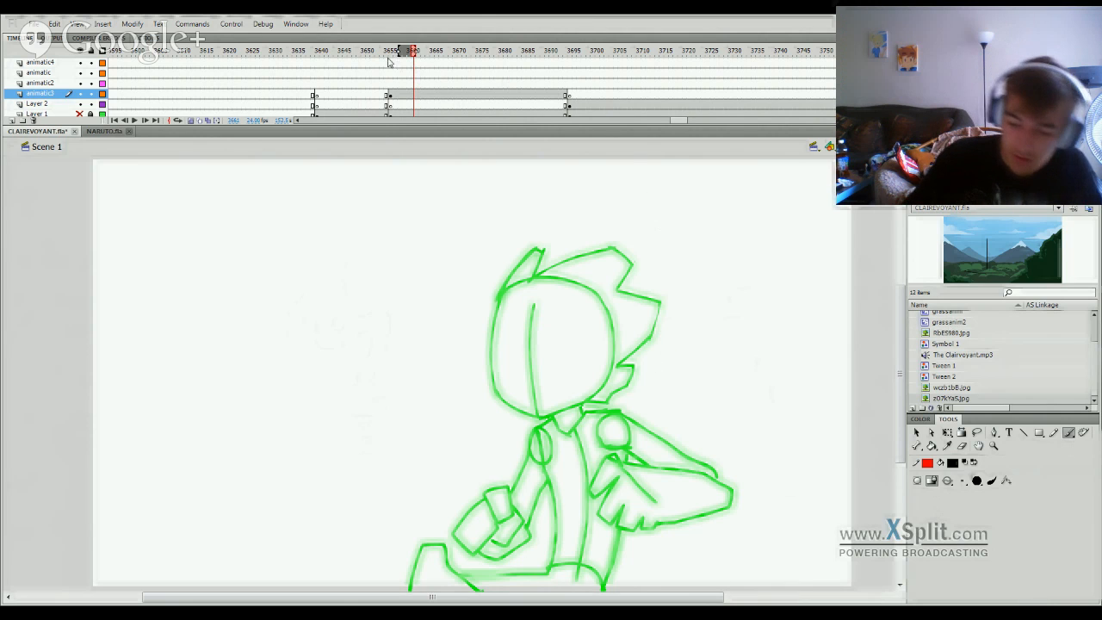
# Step: Scrub back and play the earlier green shots, including the large hand, the seated figure and the jumping character, to review their motion
pyautogui.moveTo(376, 54)
pyautogui.mouseDown()
pyautogui.moveTo(341, 62)
pyautogui.moveTo(183, 264)
pyautogui.moveTo(115, 399)
pyautogui.moveTo(101, 447)
pyautogui.moveTo(117, 464)
pyautogui.moveTo(96, 466)
pyautogui.moveTo(305, 398)
pyautogui.moveTo(460, 381)
pyautogui.moveTo(350, 470)
pyautogui.mouseUp()
pyautogui.press('Return')
pyautogui.press('Return')
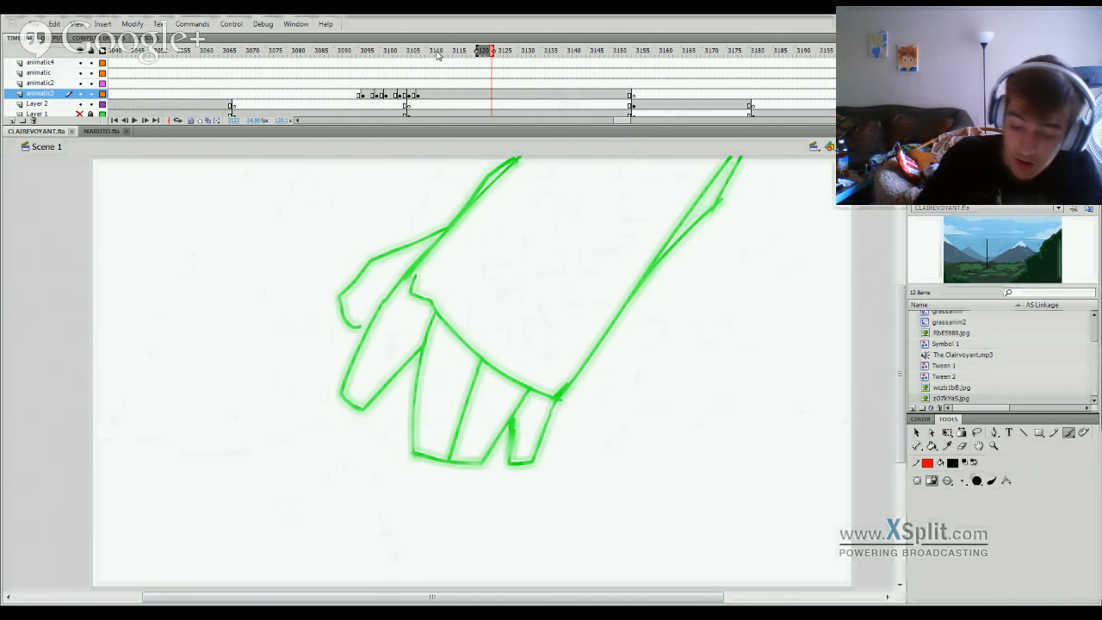
pyautogui.moveTo(437, 54)
pyautogui.mouseDown()
pyautogui.moveTo(180, 500)
pyautogui.moveTo(72, 542)
pyautogui.moveTo(154, 528)
pyautogui.moveTo(180, 539)
pyautogui.mouseUp()
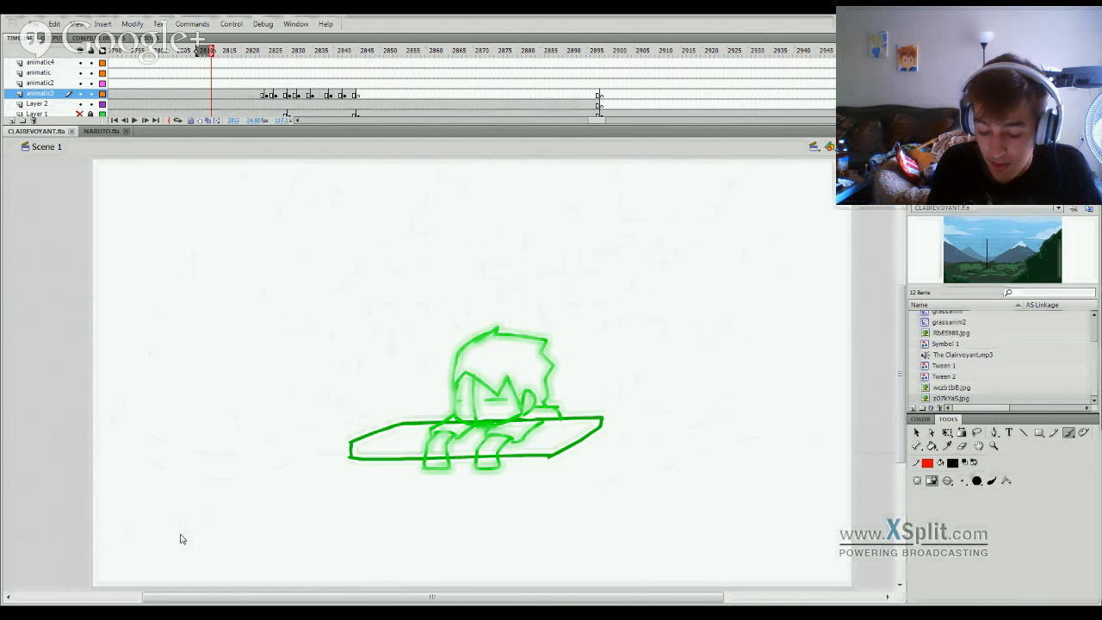
pyautogui.click(236, 53)
pyautogui.press('Return')
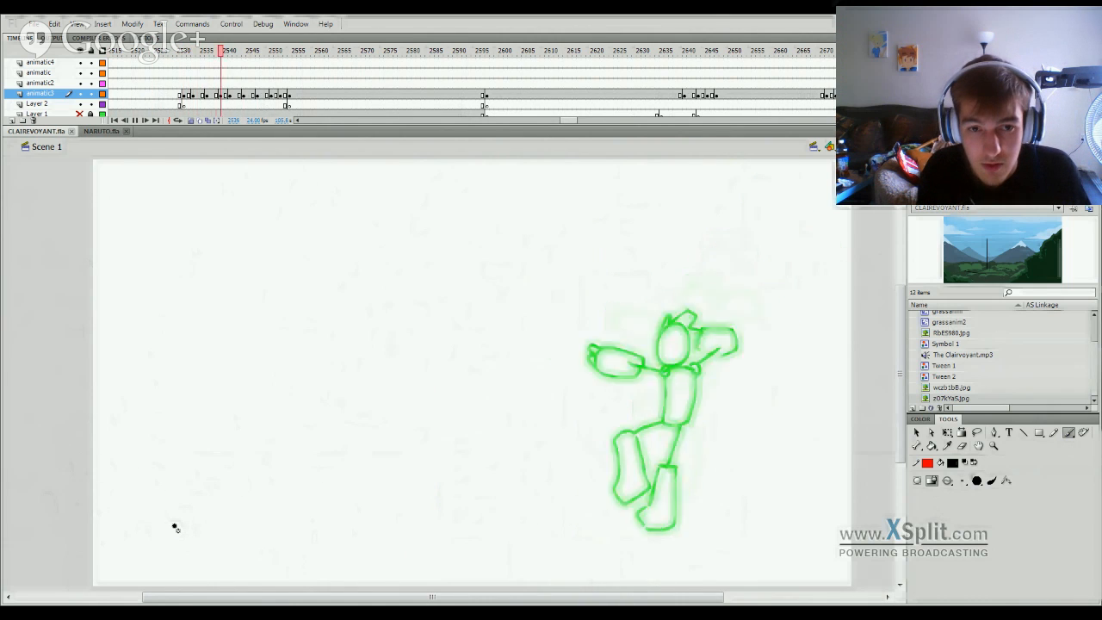
pyautogui.press('Return')
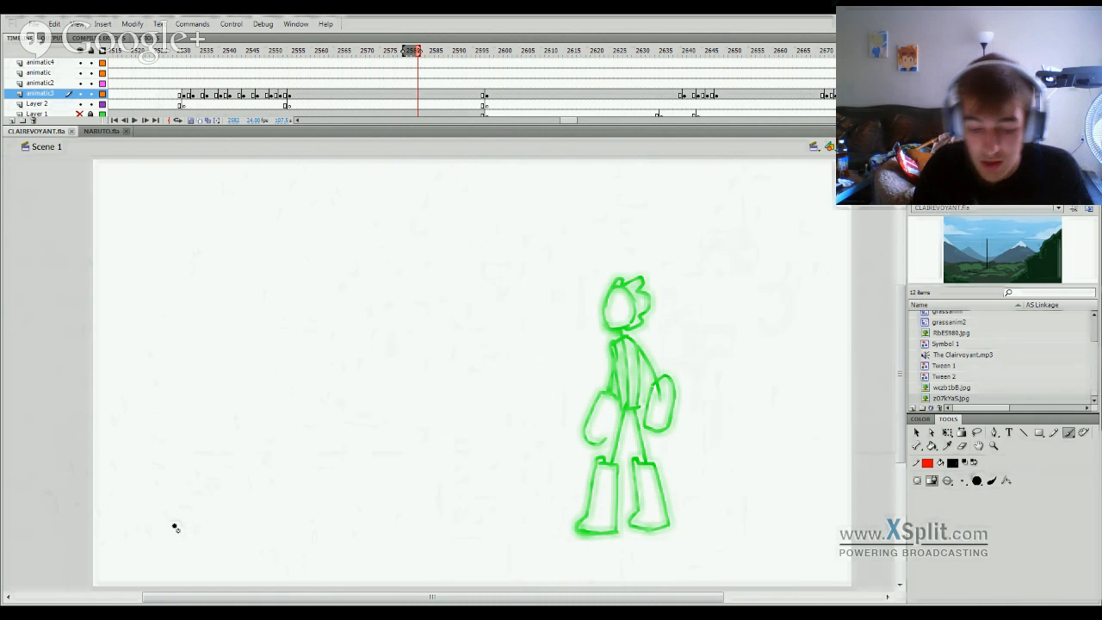
pyautogui.click(176, 56)
pyautogui.press('Return')
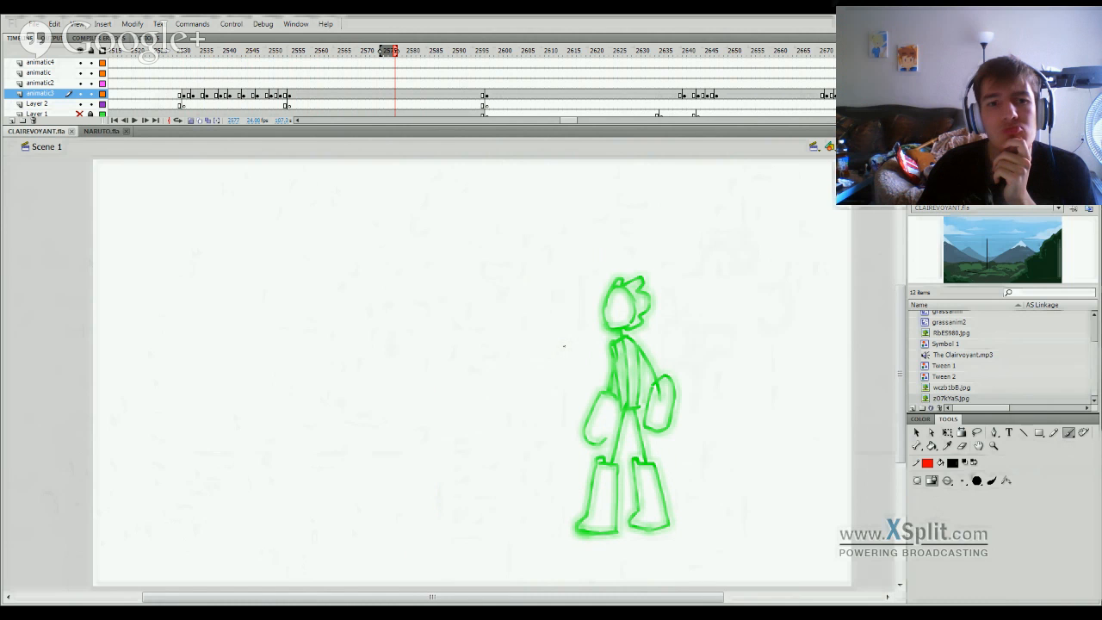
pyautogui.moveTo(543, 52)
pyautogui.mouseDown()
pyautogui.moveTo(899, 55)
pyautogui.moveTo(961, 248)
pyautogui.moveTo(857, 332)
pyautogui.moveTo(595, 482)
pyautogui.moveTo(914, 459)
pyautogui.moveTo(374, 546)
pyautogui.moveTo(315, 569)
pyautogui.mouseUp()
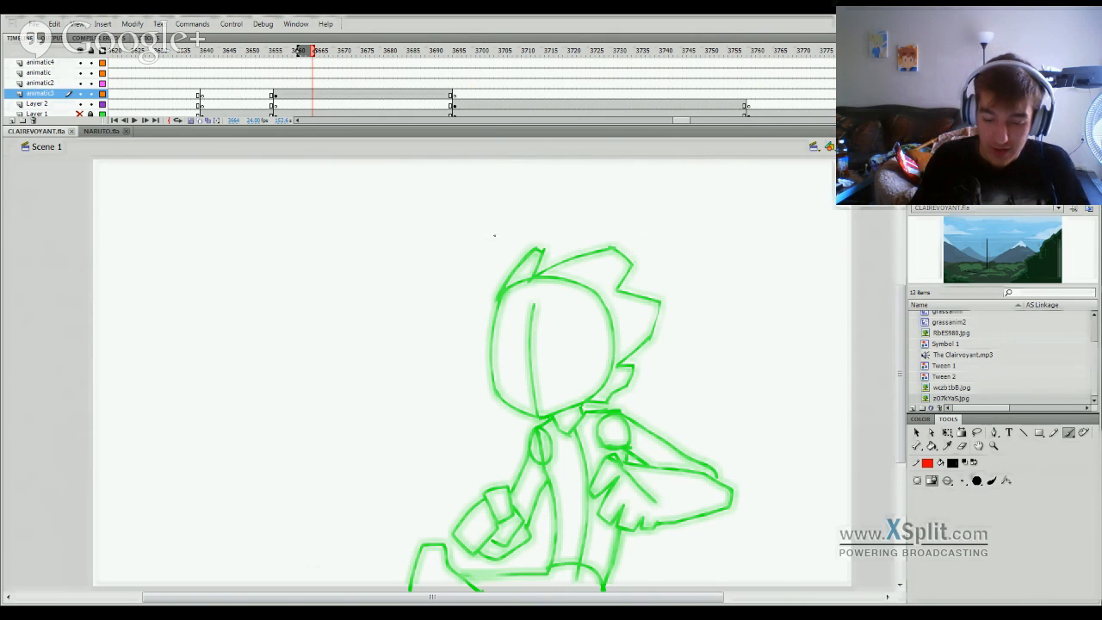
pyautogui.doubleClick(355, 43)
pyautogui.doubleClick(364, 37)
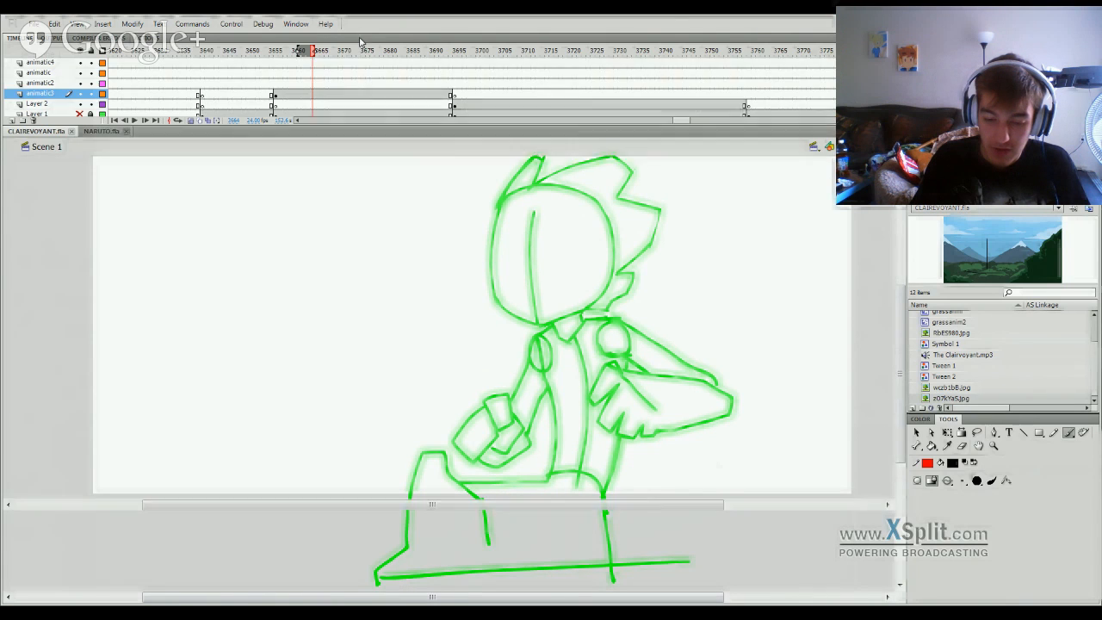
# Step: Brush a large black head at empty frame 2726 with a rounded jaw, an ear, spiky hair and a jagged fringe
pyautogui.moveTo(349, 51)
pyautogui.mouseDown()
pyautogui.moveTo(491, 63)
pyautogui.moveTo(271, 60)
pyautogui.moveTo(588, 65)
pyautogui.moveTo(734, 136)
pyautogui.moveTo(719, 123)
pyautogui.moveTo(17, 138)
pyautogui.moveTo(3, 144)
pyautogui.moveTo(526, 139)
pyautogui.moveTo(22, 177)
pyautogui.moveTo(2, 149)
pyautogui.moveTo(551, 134)
pyautogui.moveTo(330, 163)
pyautogui.moveTo(365, 163)
pyautogui.moveTo(575, 96)
pyautogui.moveTo(564, 136)
pyautogui.mouseUp()
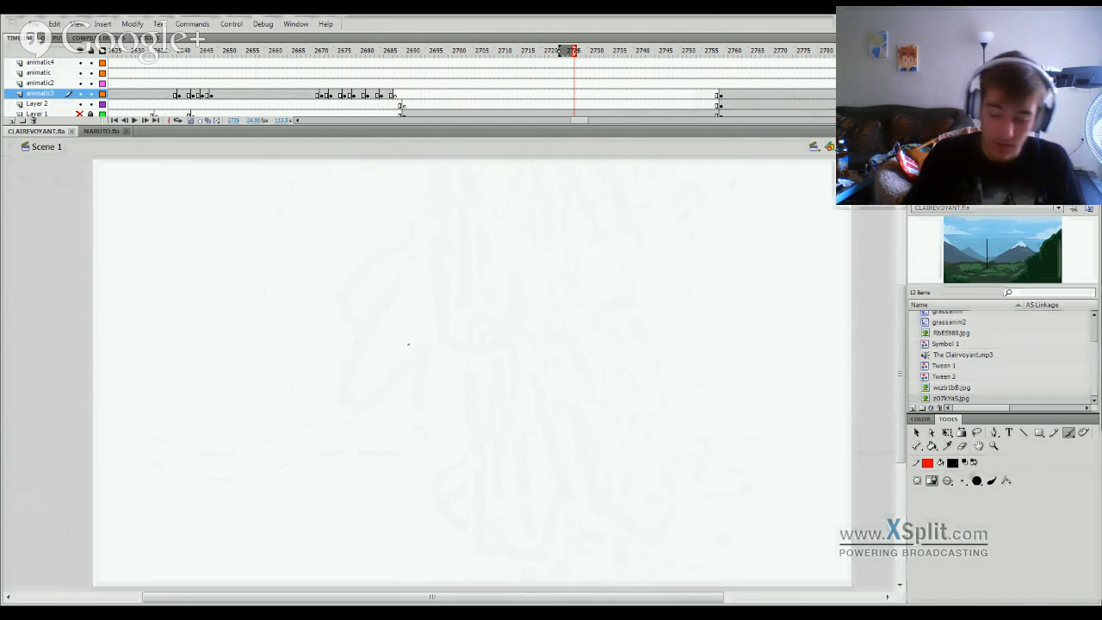
pyautogui.moveTo(421, 422)
pyautogui.mouseDown()
pyautogui.moveTo(429, 284)
pyautogui.moveTo(429, 443)
pyautogui.moveTo(527, 477)
pyautogui.moveTo(584, 477)
pyautogui.moveTo(608, 425)
pyautogui.mouseUp()
pyautogui.hotkey('ctrl', 'z')
pyautogui.moveTo(428, 439)
pyautogui.mouseDown()
pyautogui.moveTo(465, 463)
pyautogui.moveTo(509, 466)
pyautogui.moveTo(587, 457)
pyautogui.moveTo(618, 415)
pyautogui.mouseUp()
pyautogui.moveTo(608, 323)
pyautogui.mouseDown()
pyautogui.moveTo(653, 309)
pyautogui.moveTo(669, 343)
pyautogui.moveTo(629, 411)
pyautogui.mouseUp()
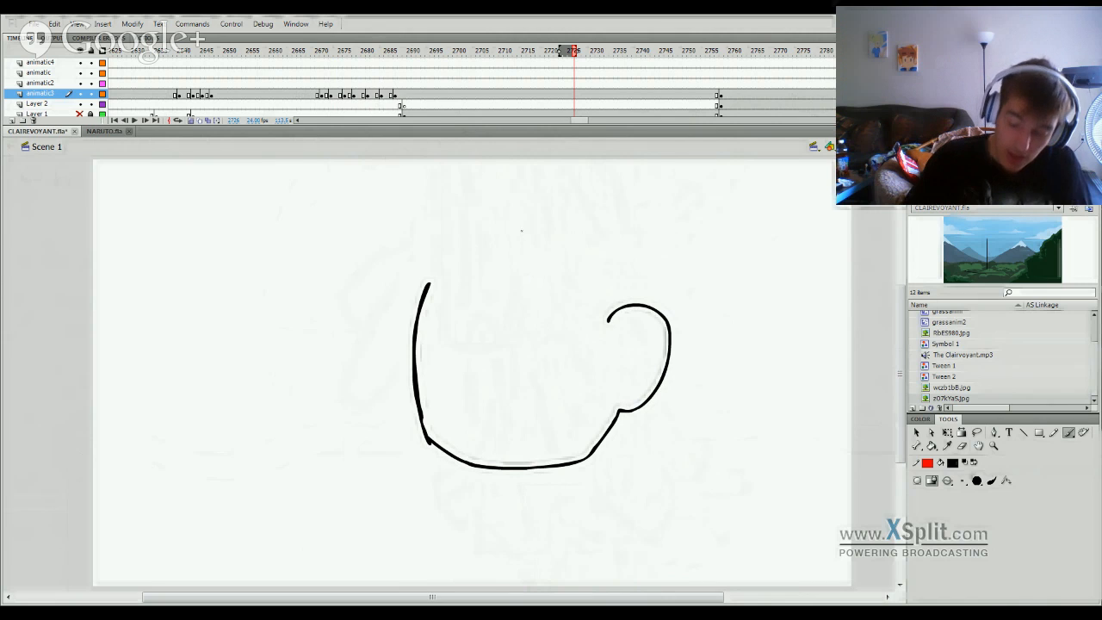
pyautogui.hotkey('ctrl', 'z')
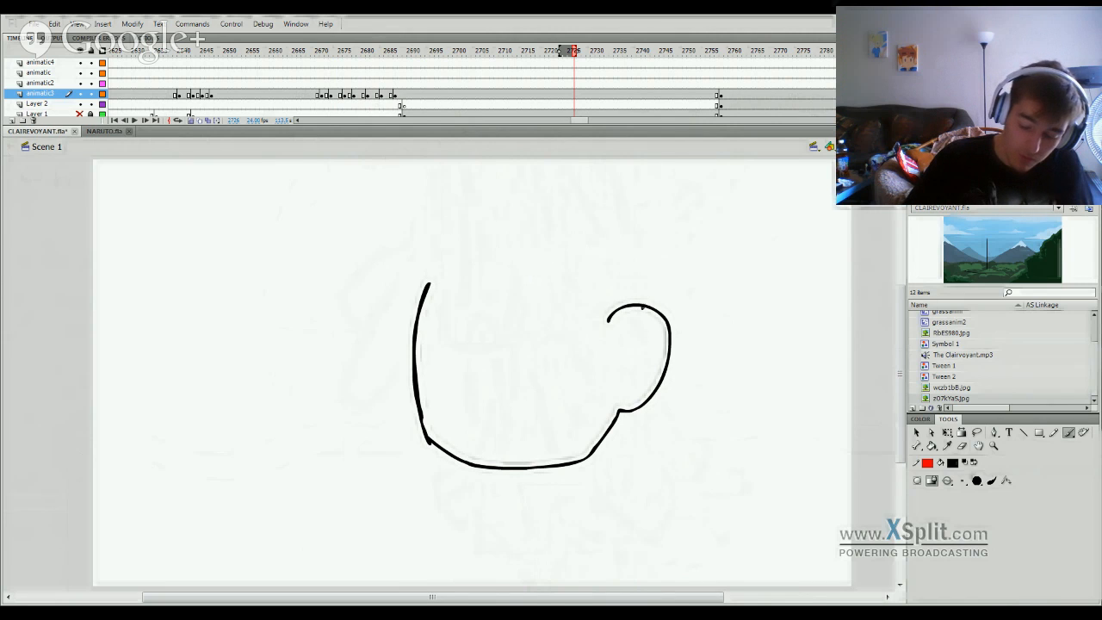
pyautogui.moveTo(646, 305); pyautogui.dragTo(672, 235)
pyautogui.hotkey('ctrl', 'z')
pyautogui.moveTo(650, 307)
pyautogui.mouseDown()
pyautogui.moveTo(686, 209)
pyautogui.moveTo(667, 248)
pyautogui.moveTo(645, 170)
pyautogui.moveTo(642, 214)
pyautogui.moveTo(547, 183)
pyautogui.moveTo(434, 168)
pyautogui.moveTo(418, 179)
pyautogui.moveTo(452, 233)
pyautogui.moveTo(382, 244)
pyautogui.moveTo(418, 298)
pyautogui.mouseUp()
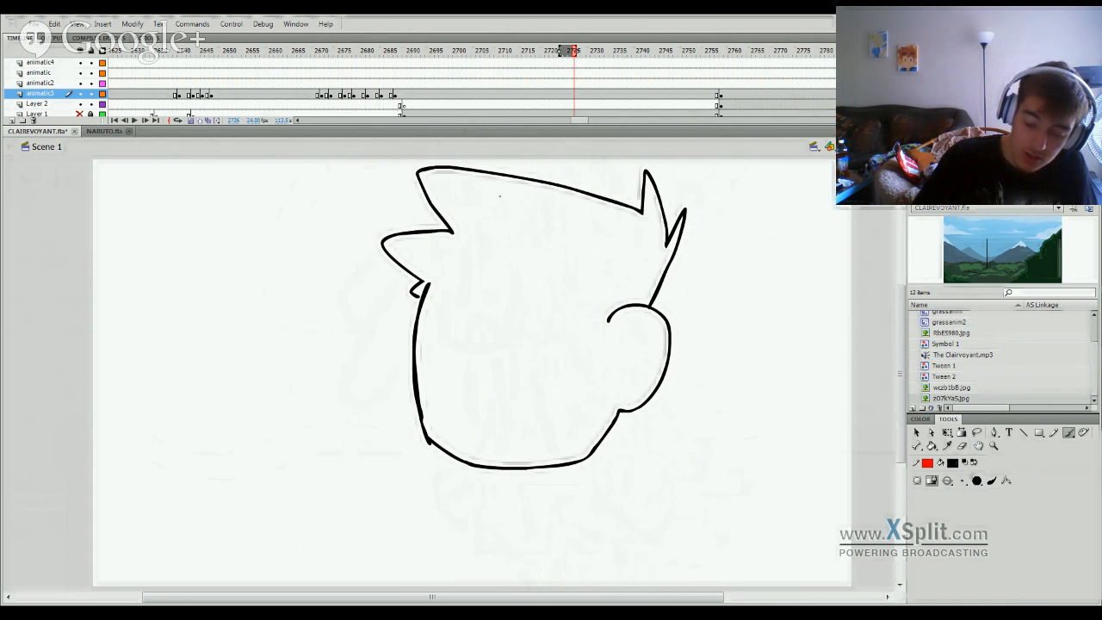
pyautogui.moveTo(444, 267)
pyautogui.mouseDown()
pyautogui.moveTo(445, 304)
pyautogui.moveTo(455, 315)
pyautogui.moveTo(592, 287)
pyautogui.moveTo(581, 313)
pyautogui.moveTo(603, 297)
pyautogui.moveTo(590, 376)
pyautogui.moveTo(610, 320)
pyautogui.mouseUp()
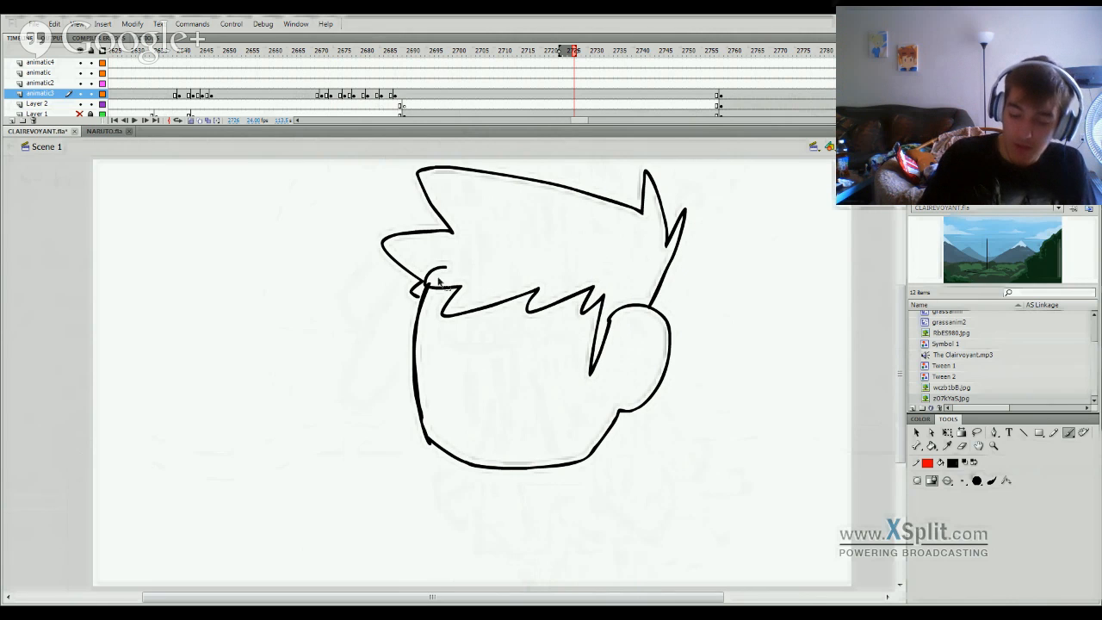
# Step: Delete the entire black head drawing from frame 2726
pyautogui.press('q')
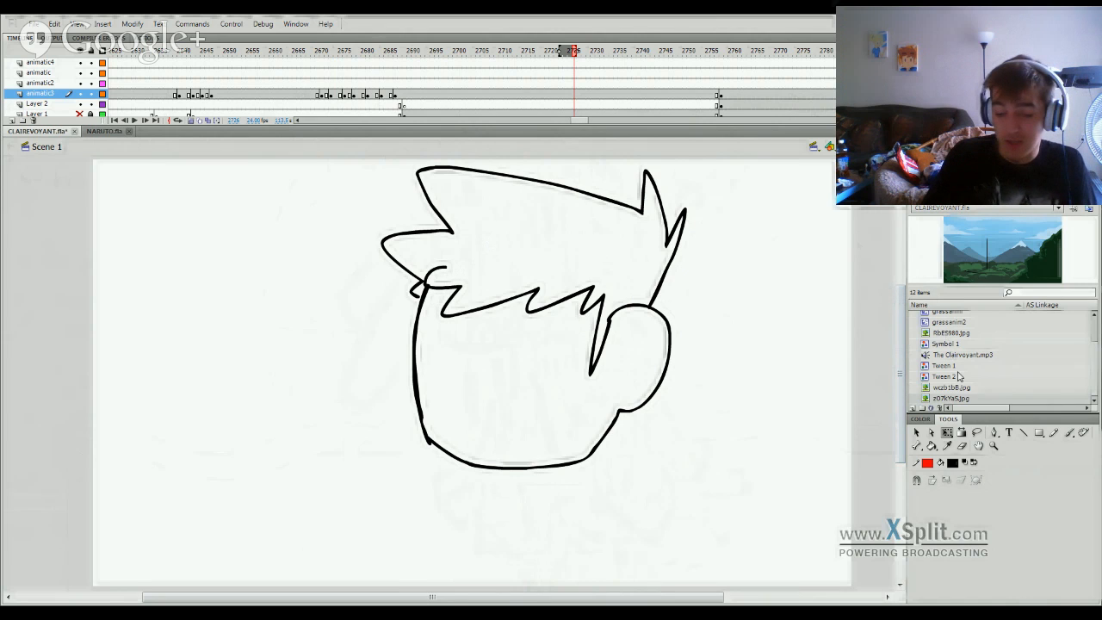
pyautogui.moveTo(659, 298); pyautogui.dragTo(712, 183)
pyautogui.hotkey('ctrl', 'z')
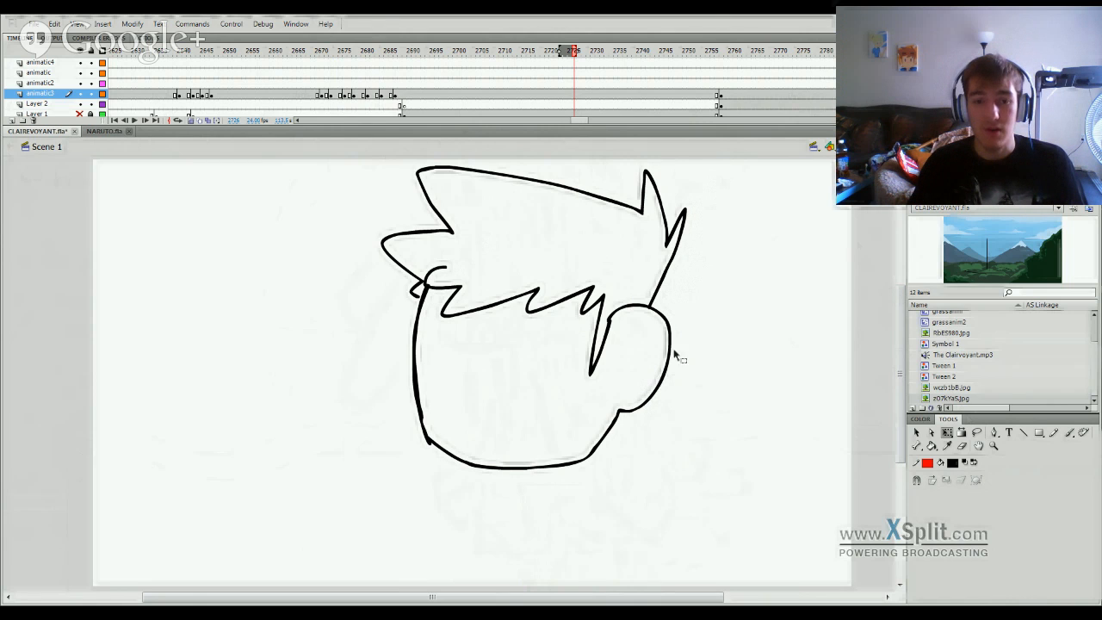
pyautogui.hotkey('ctrl', 'a')
pyautogui.press('Delete')
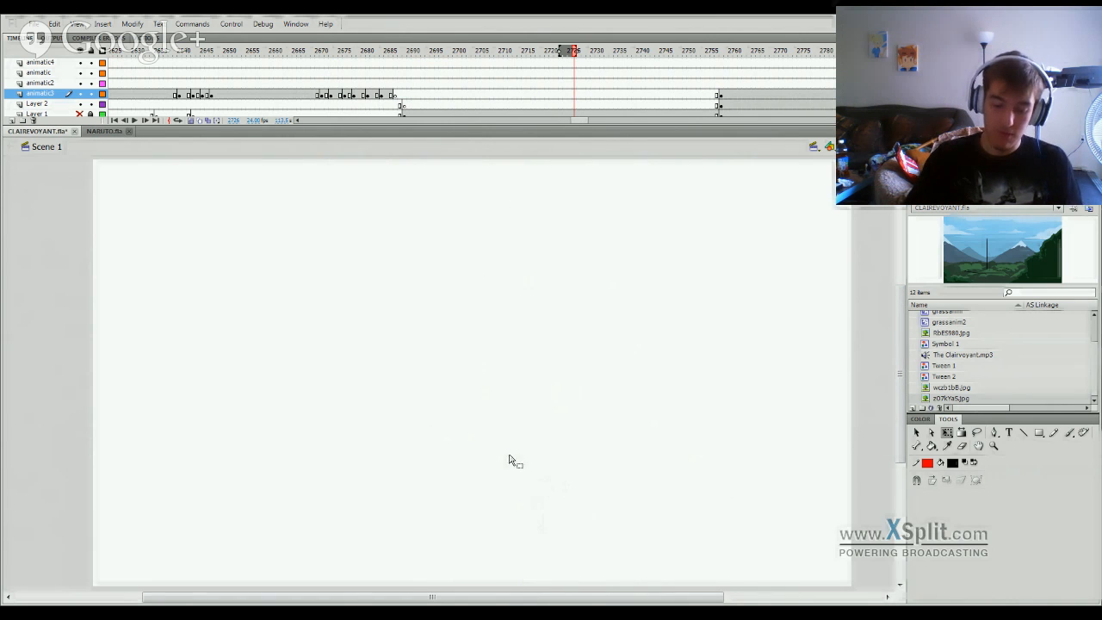
# Step: Brush a large black open hand with blocky fingers, a wrist and a curved palm line at frame 2726, flanked by two motion arcs
pyautogui.press('b')
pyautogui.moveTo(532, 536)
pyautogui.mouseDown()
pyautogui.moveTo(519, 462)
pyautogui.moveTo(443, 426)
pyautogui.moveTo(442, 391)
pyautogui.moveTo(488, 396)
pyautogui.moveTo(461, 295)
pyautogui.moveTo(486, 273)
pyautogui.moveTo(521, 369)
pyautogui.moveTo(523, 260)
pyautogui.moveTo(589, 252)
pyautogui.moveTo(588, 333)
pyautogui.moveTo(616, 287)
pyautogui.moveTo(641, 292)
pyautogui.moveTo(620, 376)
pyautogui.moveTo(628, 434)
pyautogui.moveTo(606, 457)
pyautogui.moveTo(622, 529)
pyautogui.mouseUp()
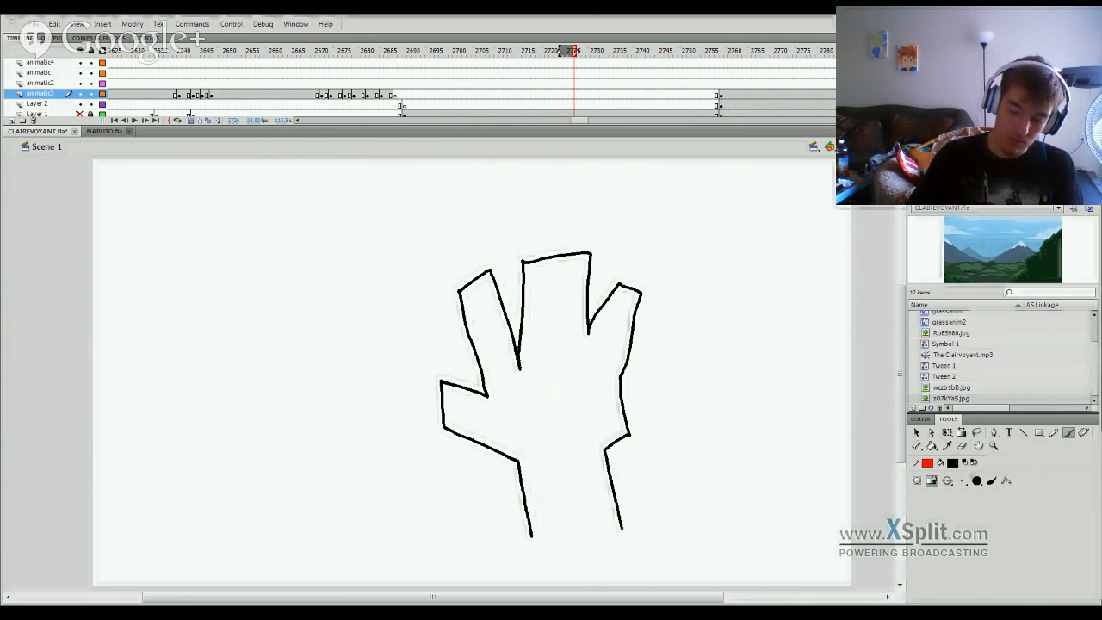
pyautogui.moveTo(512, 377); pyautogui.dragTo(605, 358)
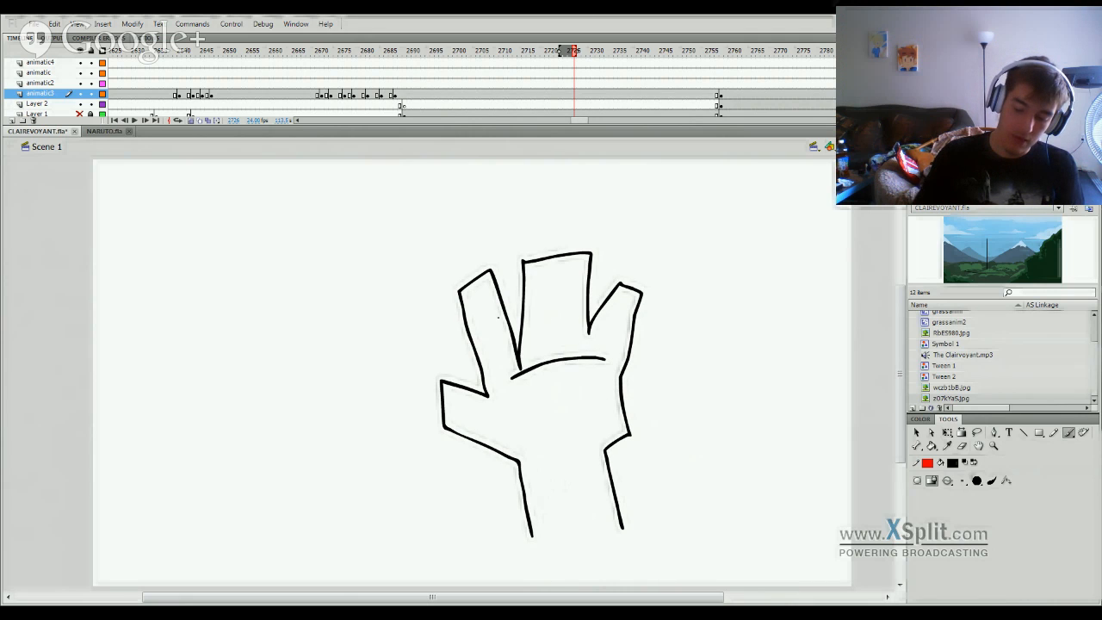
pyautogui.moveTo(374, 300); pyautogui.dragTo(370, 377)
pyautogui.moveTo(671, 301); pyautogui.dragTo(708, 394)
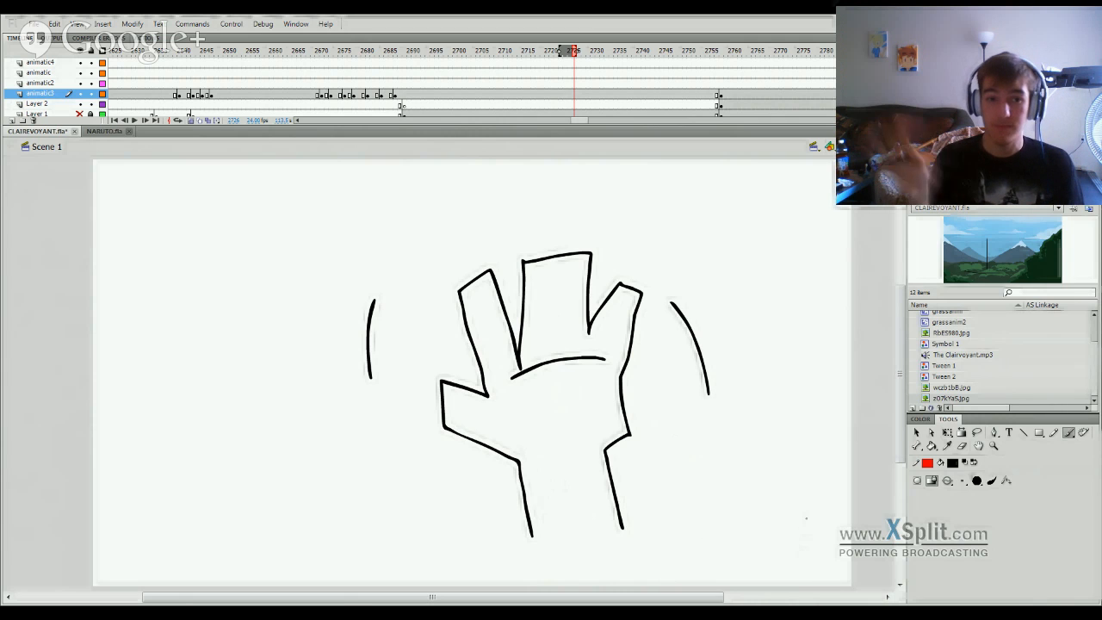
# Step: Delete the entire hand drawing and its motion arcs from frame 2726
pyautogui.press('v')
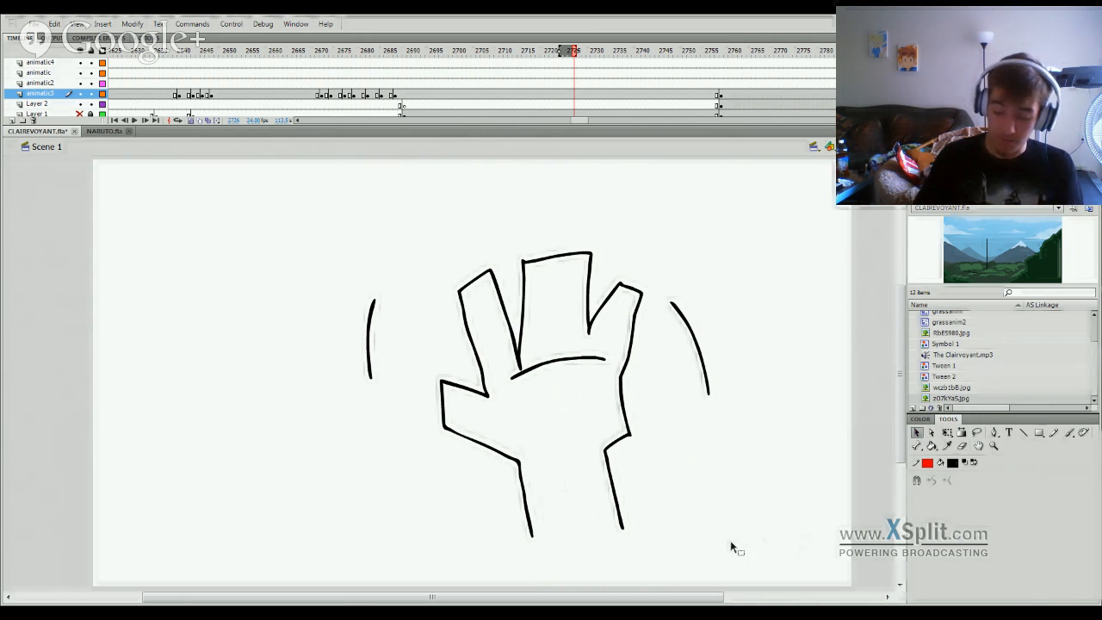
pyautogui.moveTo(769, 549)
pyautogui.mouseDown()
pyautogui.moveTo(522, 423)
pyautogui.moveTo(255, 231)
pyautogui.mouseUp()
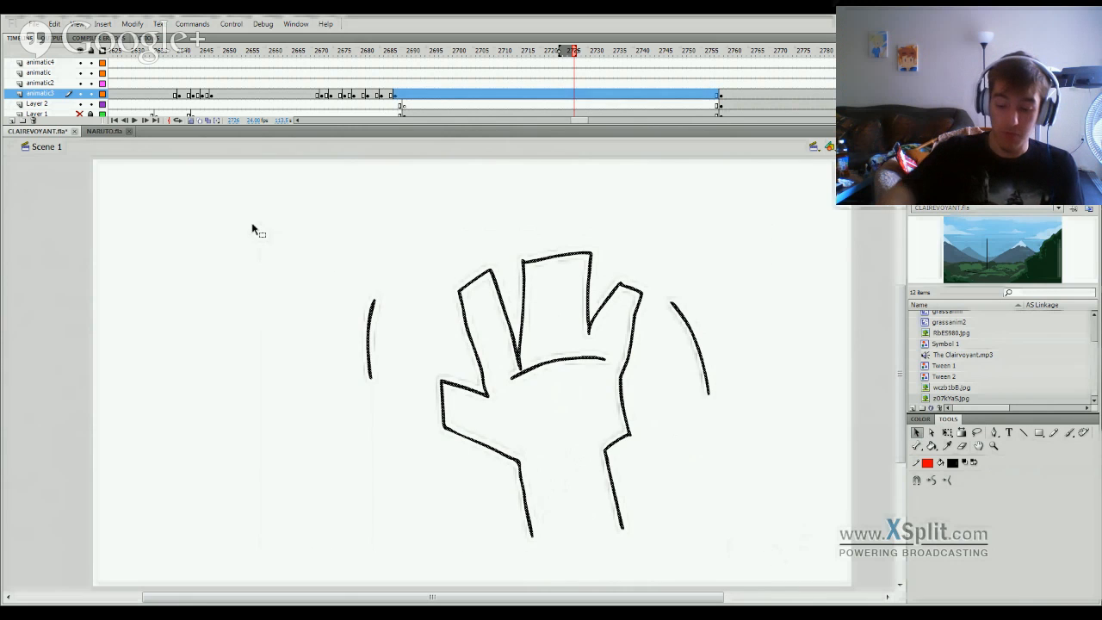
pyautogui.press('Delete')
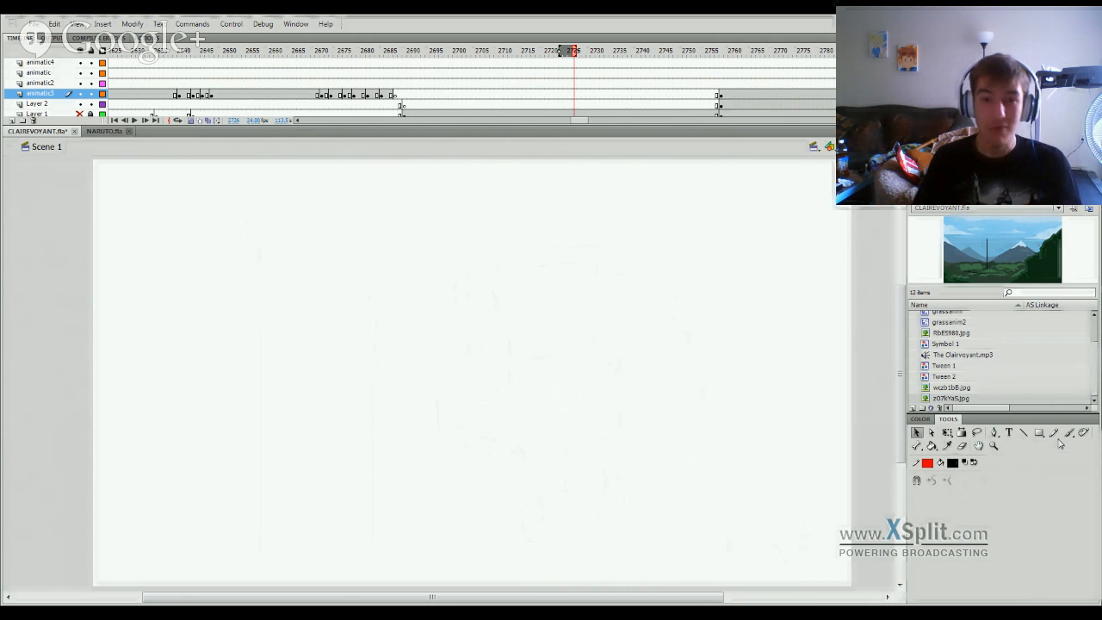
pyautogui.moveTo(902, 363); pyautogui.dragTo(903, 362)
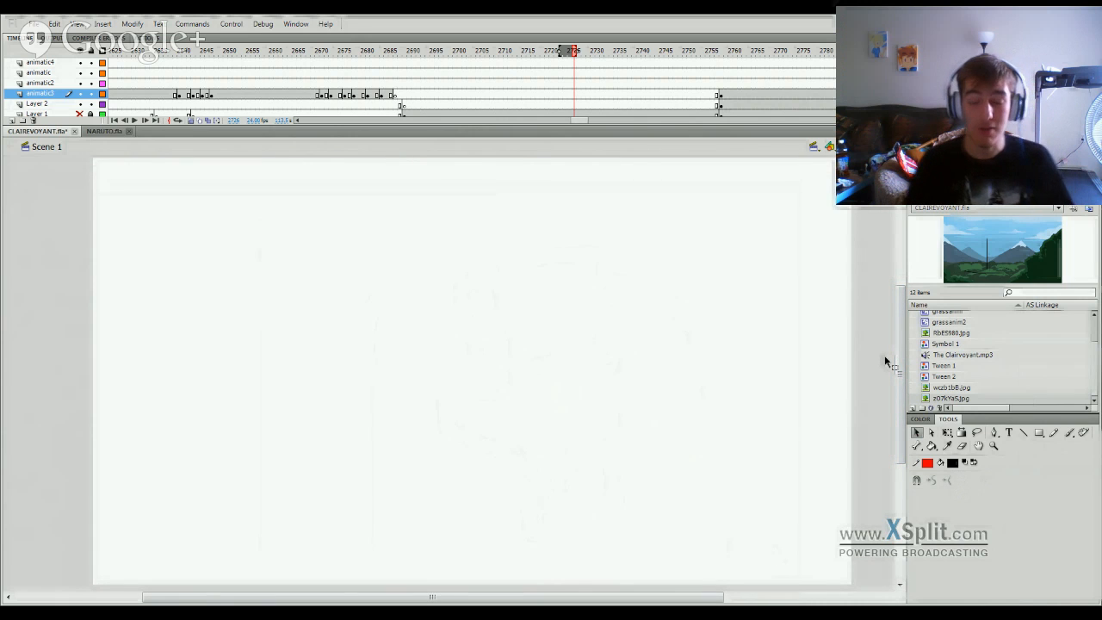